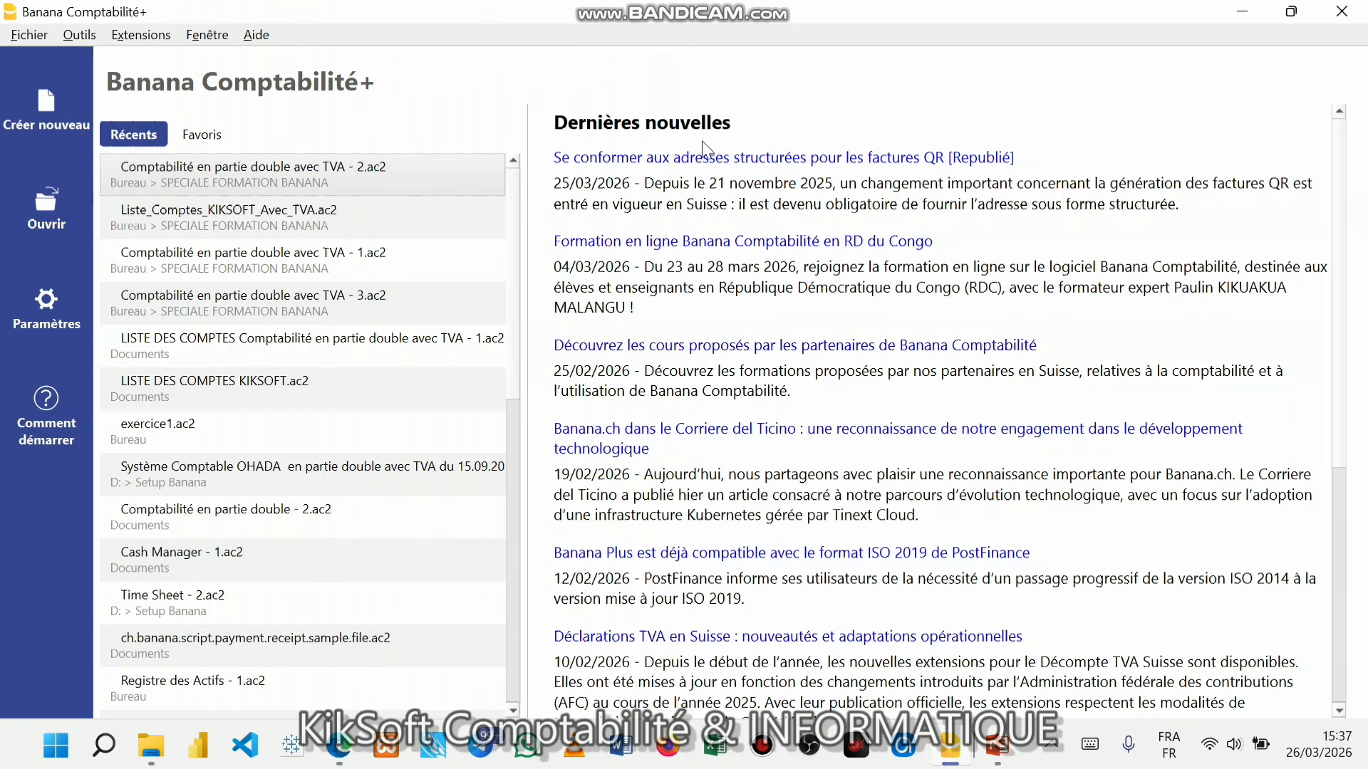
- Open the 'Formation en ligne Banana Comptabilité en RD du Congo' news item in Firefox under Profil 1
click(713, 243)
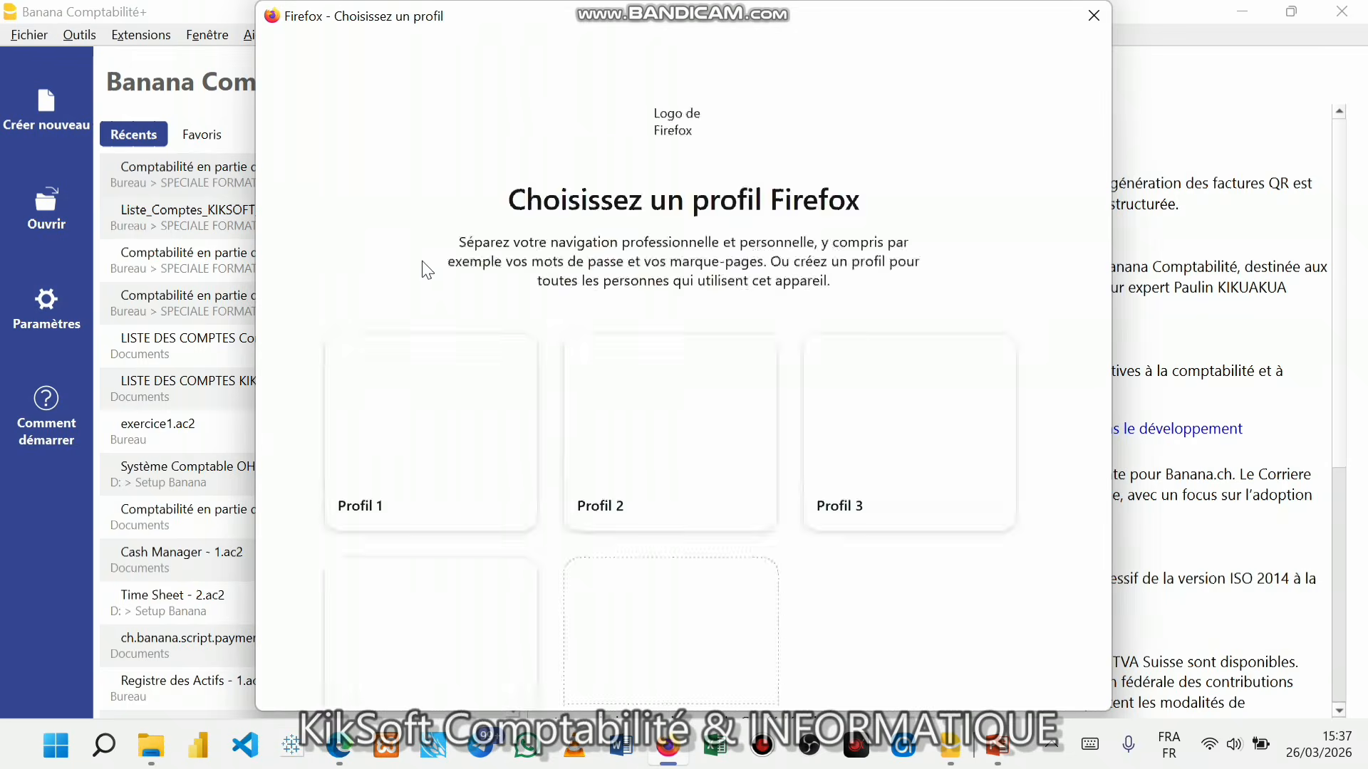
click(420, 369)
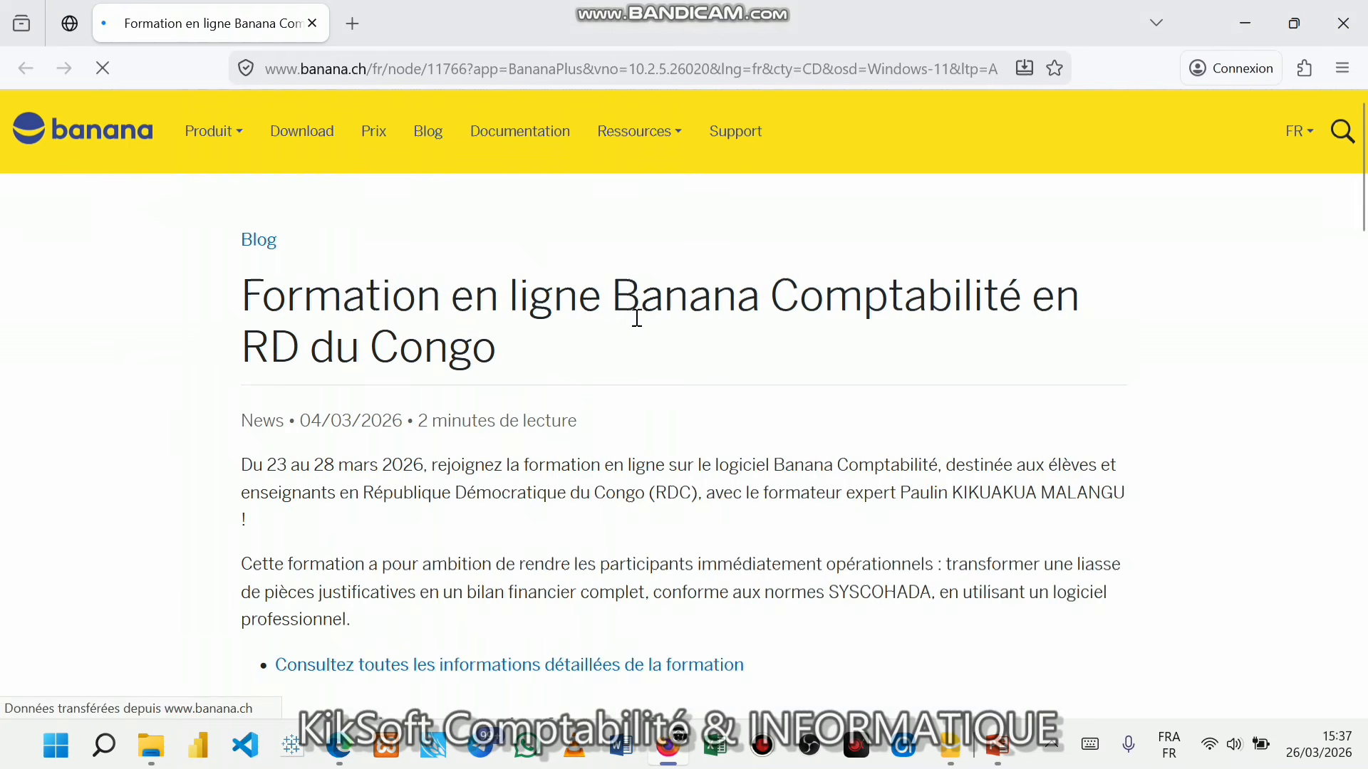
- Go down to Approfondissements in the article and open the 'Le Cash Manager ou Livre de Caisse' video
scroll(1023, 365, down, 6)
scroll(1025, 369, down, 10)
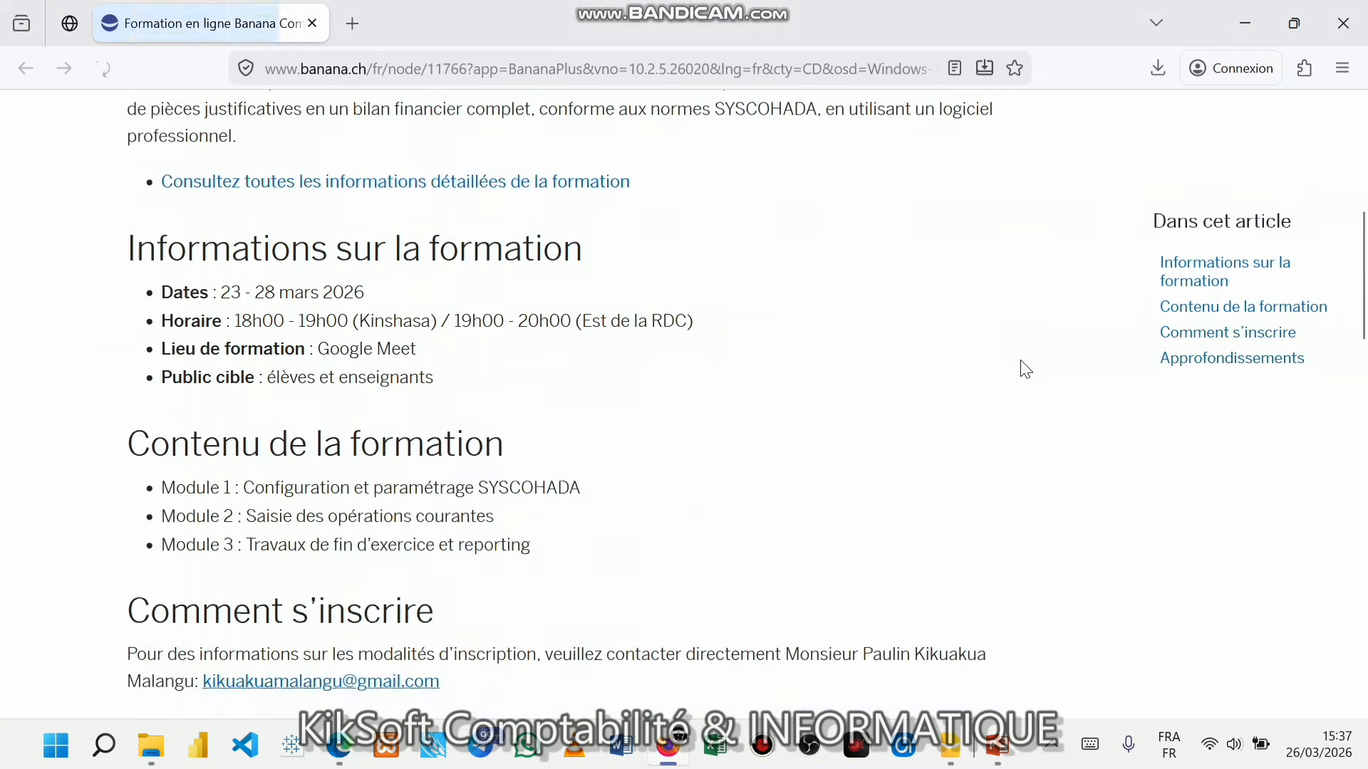
scroll(1023, 370, down, 6)
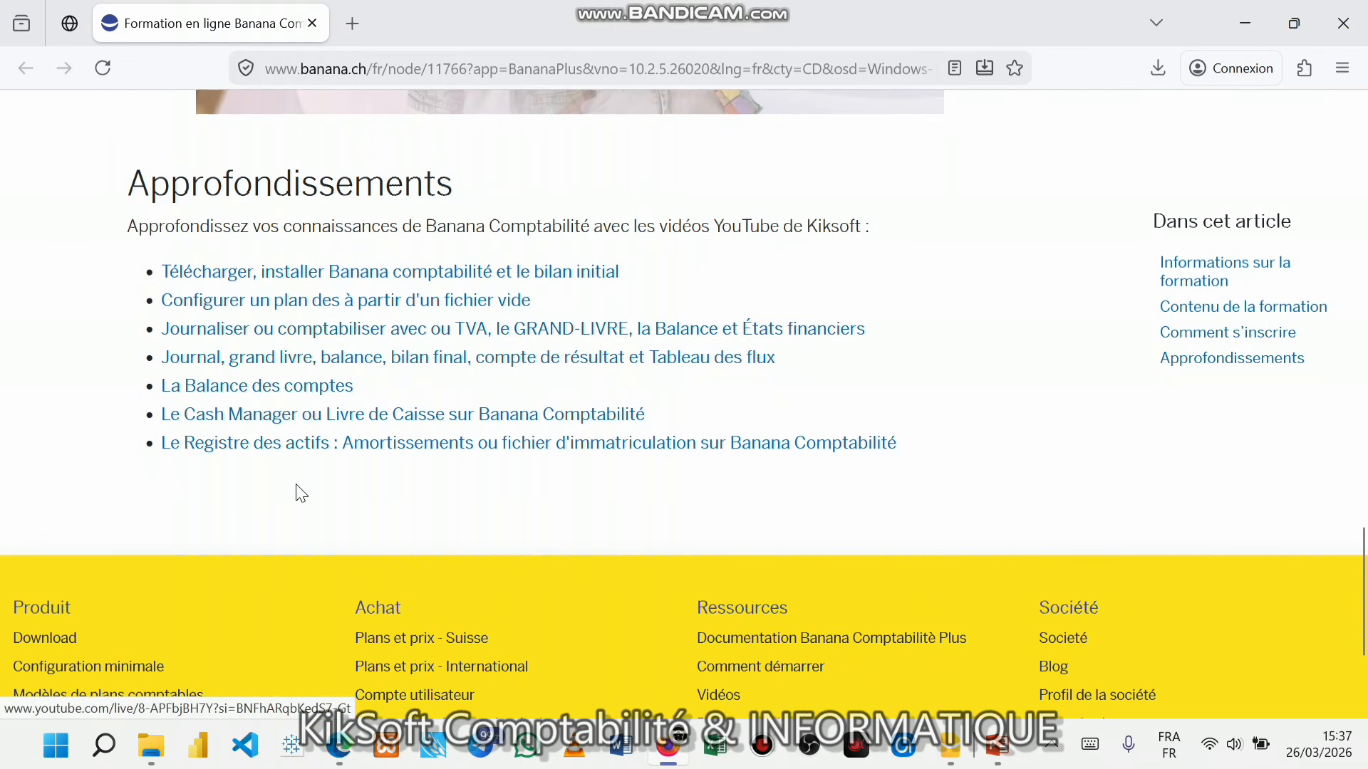
click(255, 421)
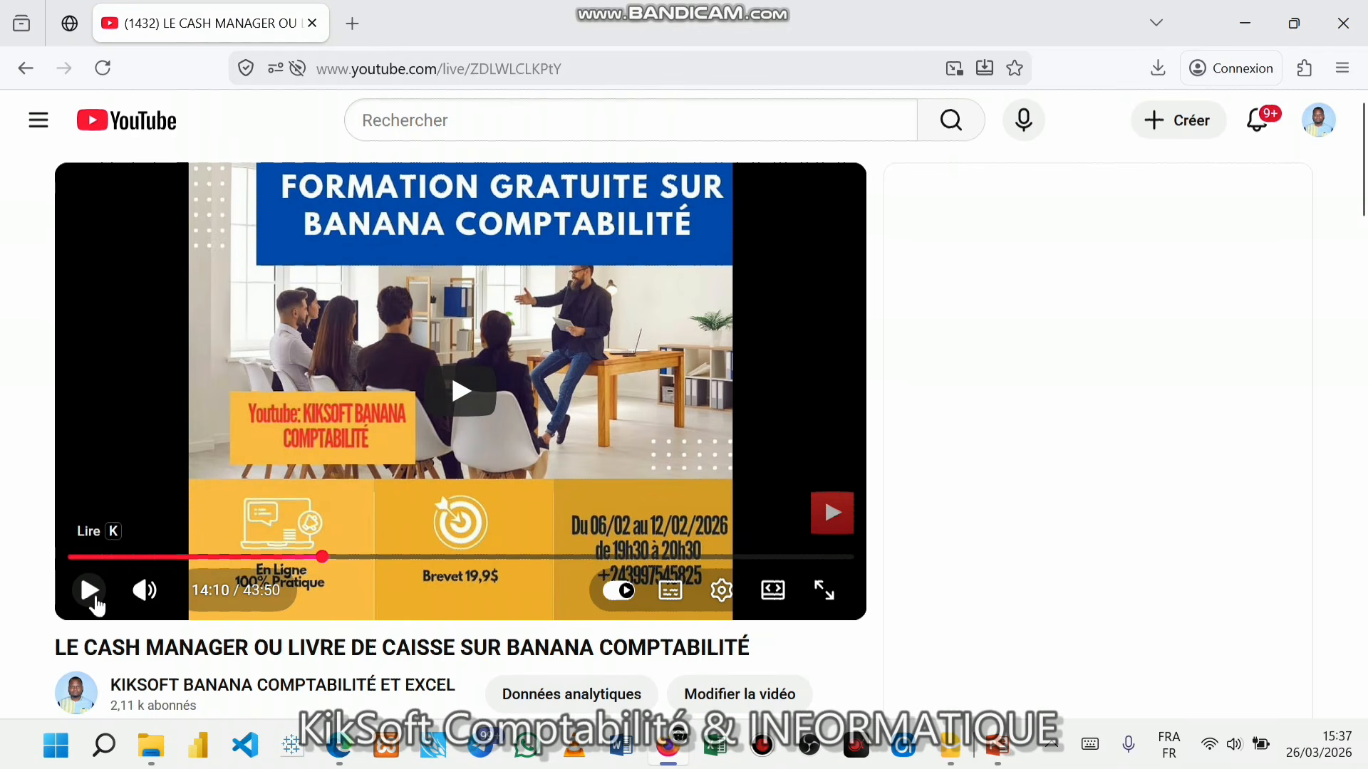
- Play the Cash Manager video briefly, pause it, and minimize Firefox
click(90, 591)
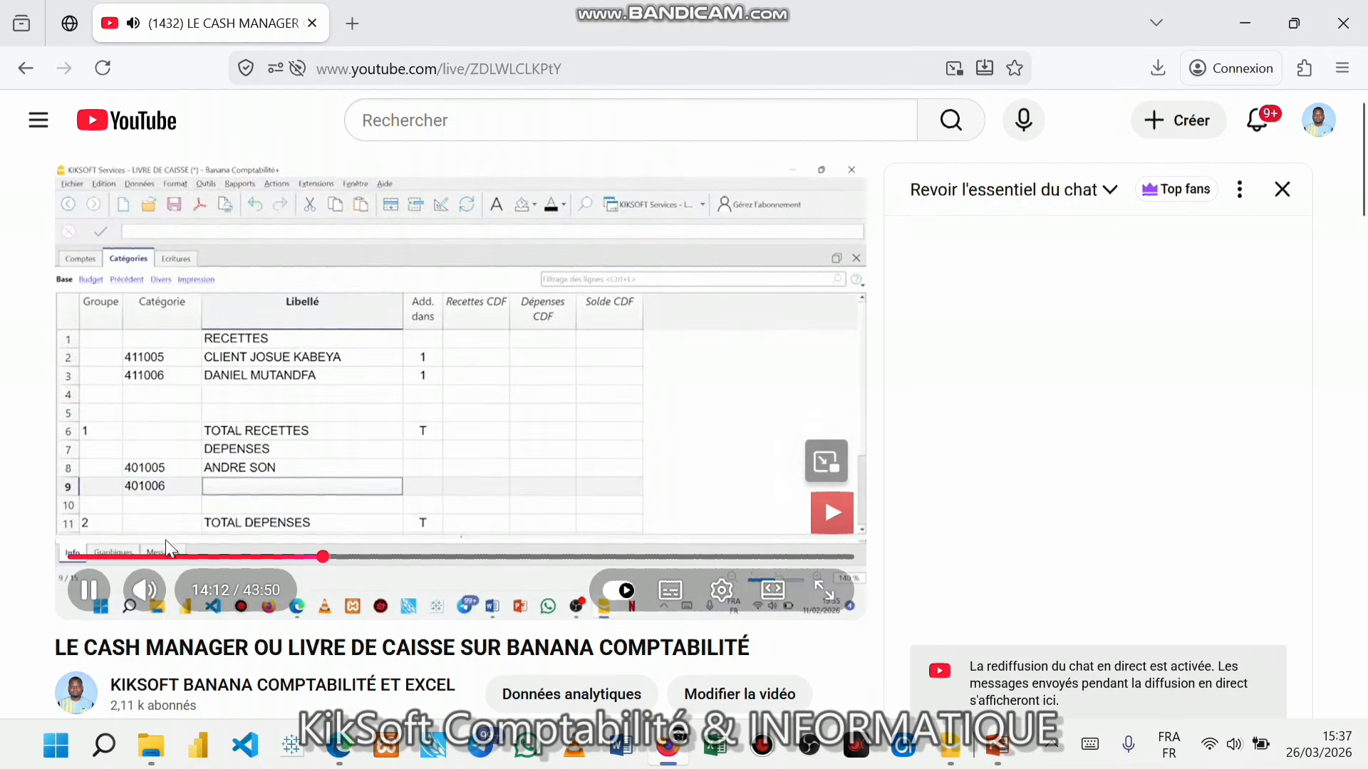
click(89, 590)
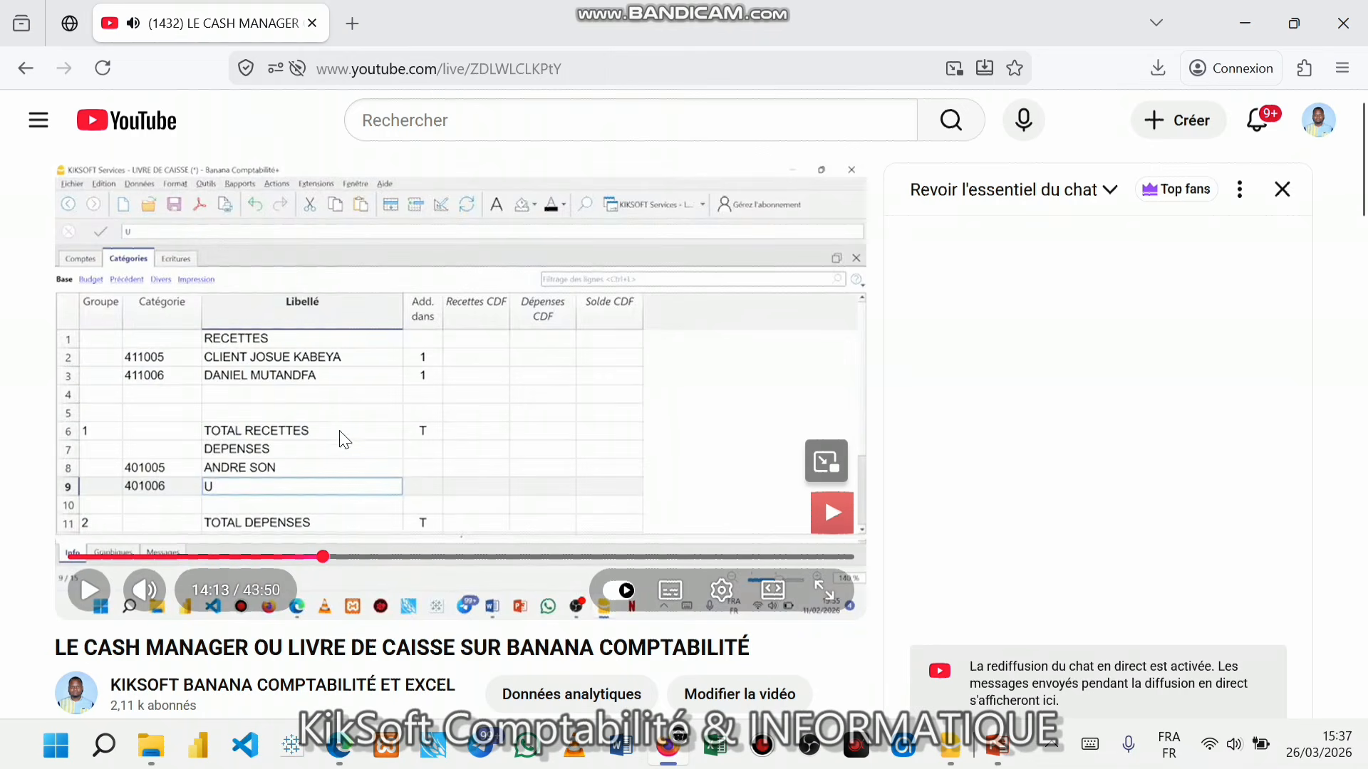
click(1254, 11)
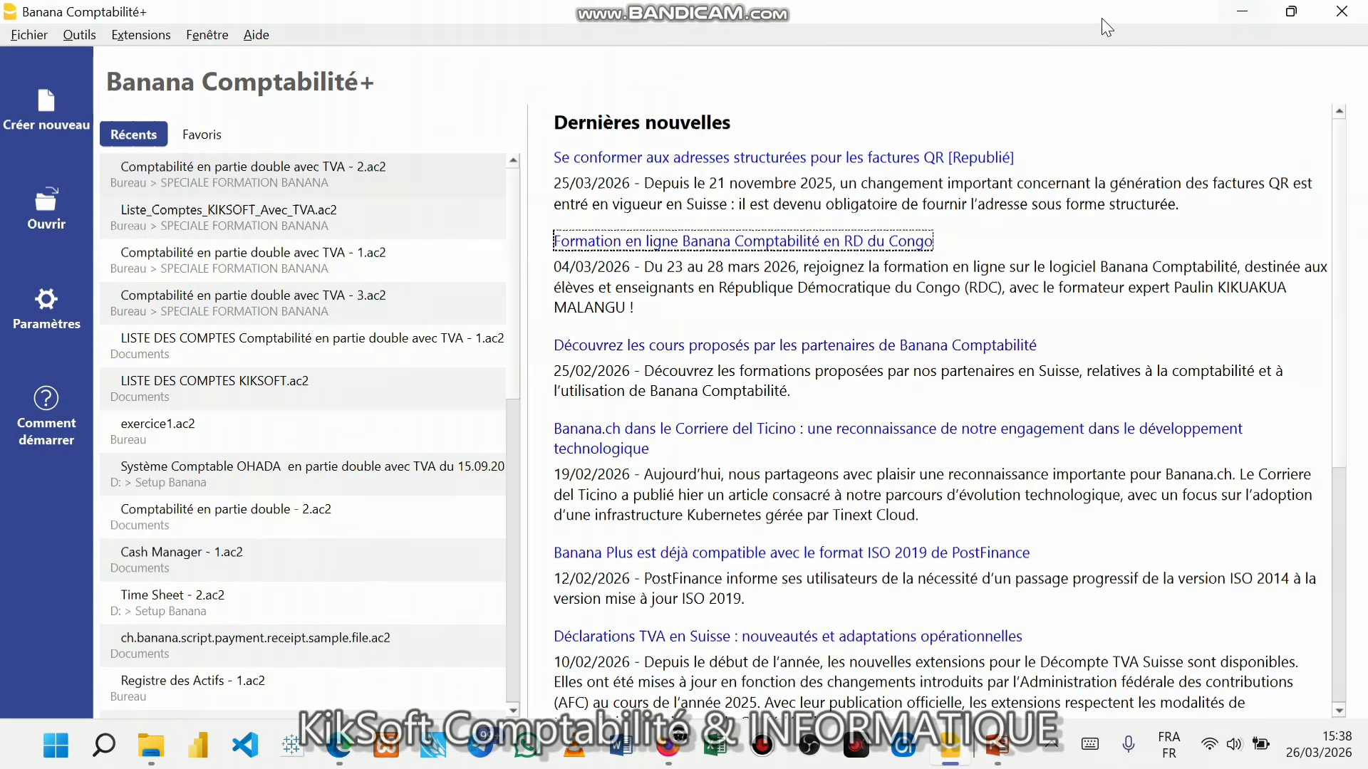
- Bring the 2ème Atelier PowerPoint slide show to the front via the taskbar
click(1342, 11)
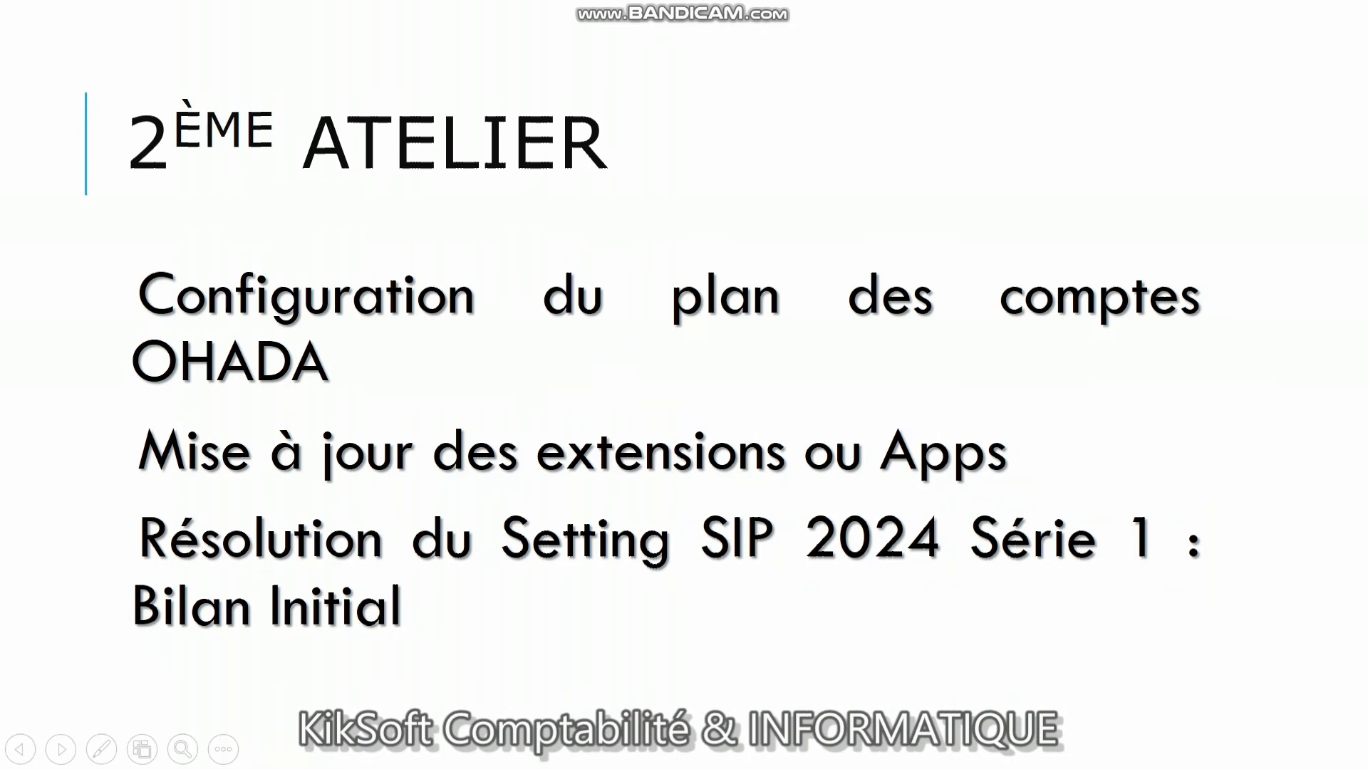
key(super+d)
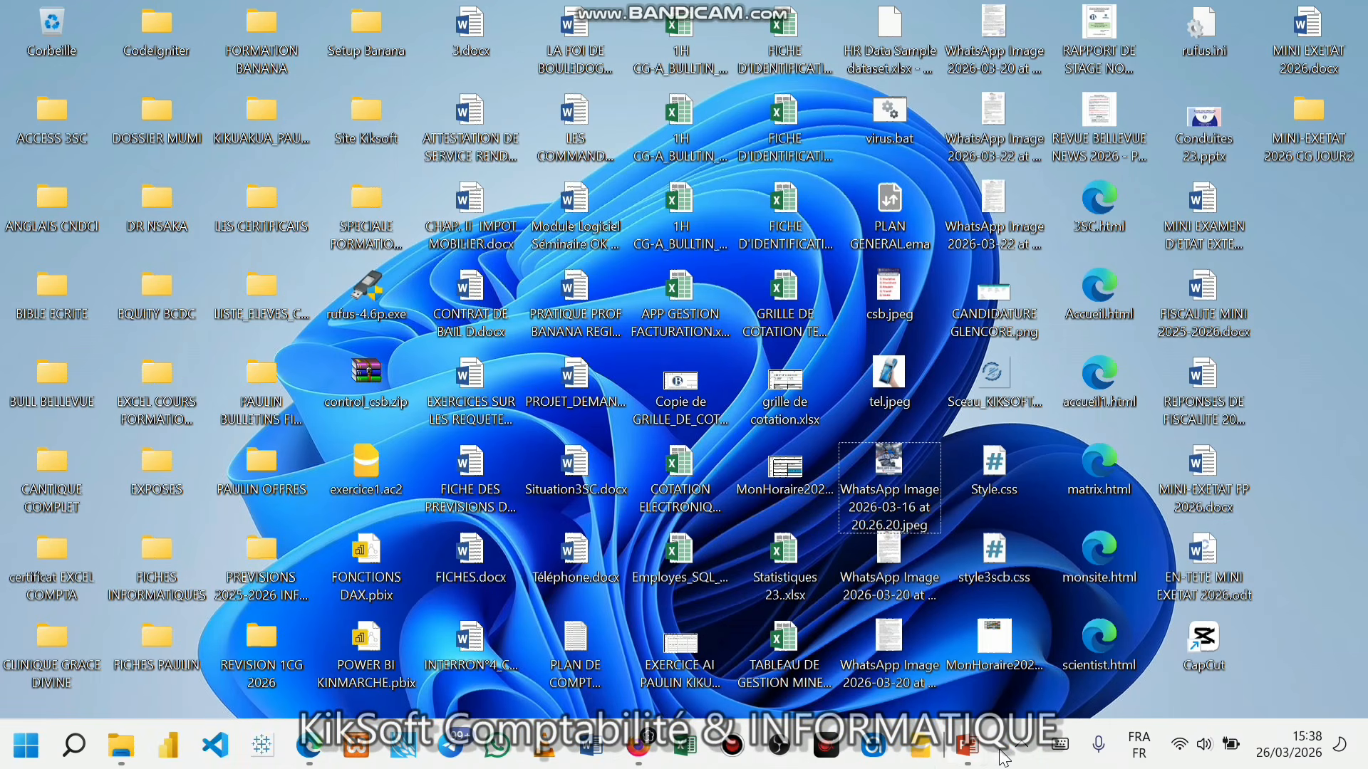
click(921, 757)
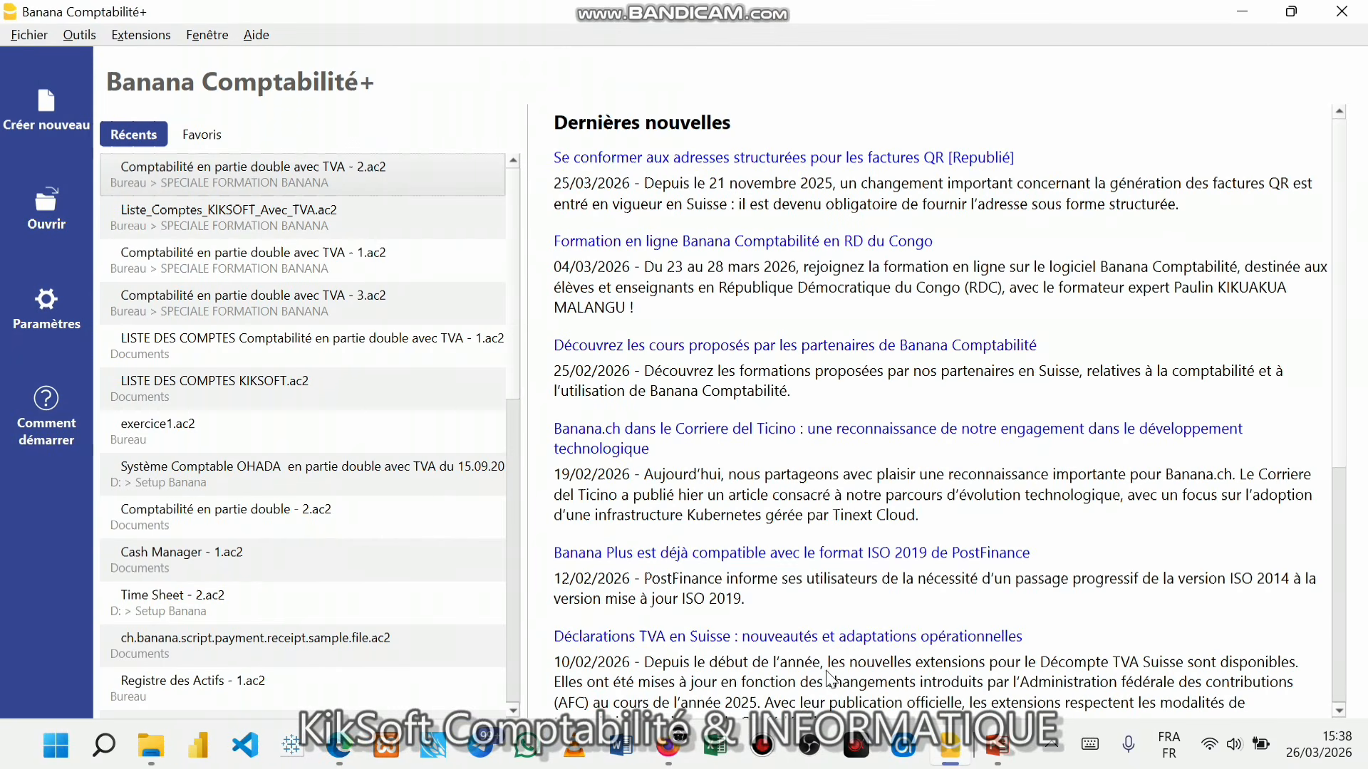
click(996, 749)
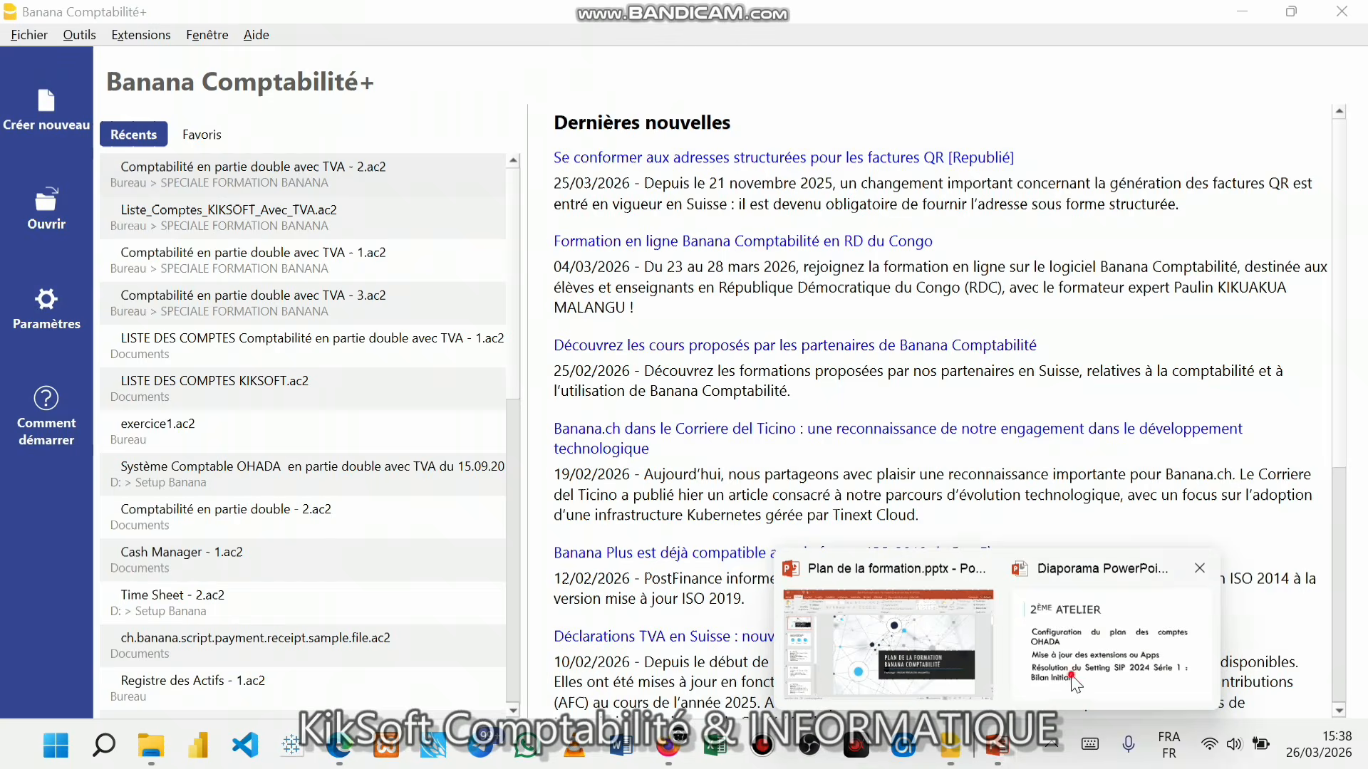
click(1004, 630)
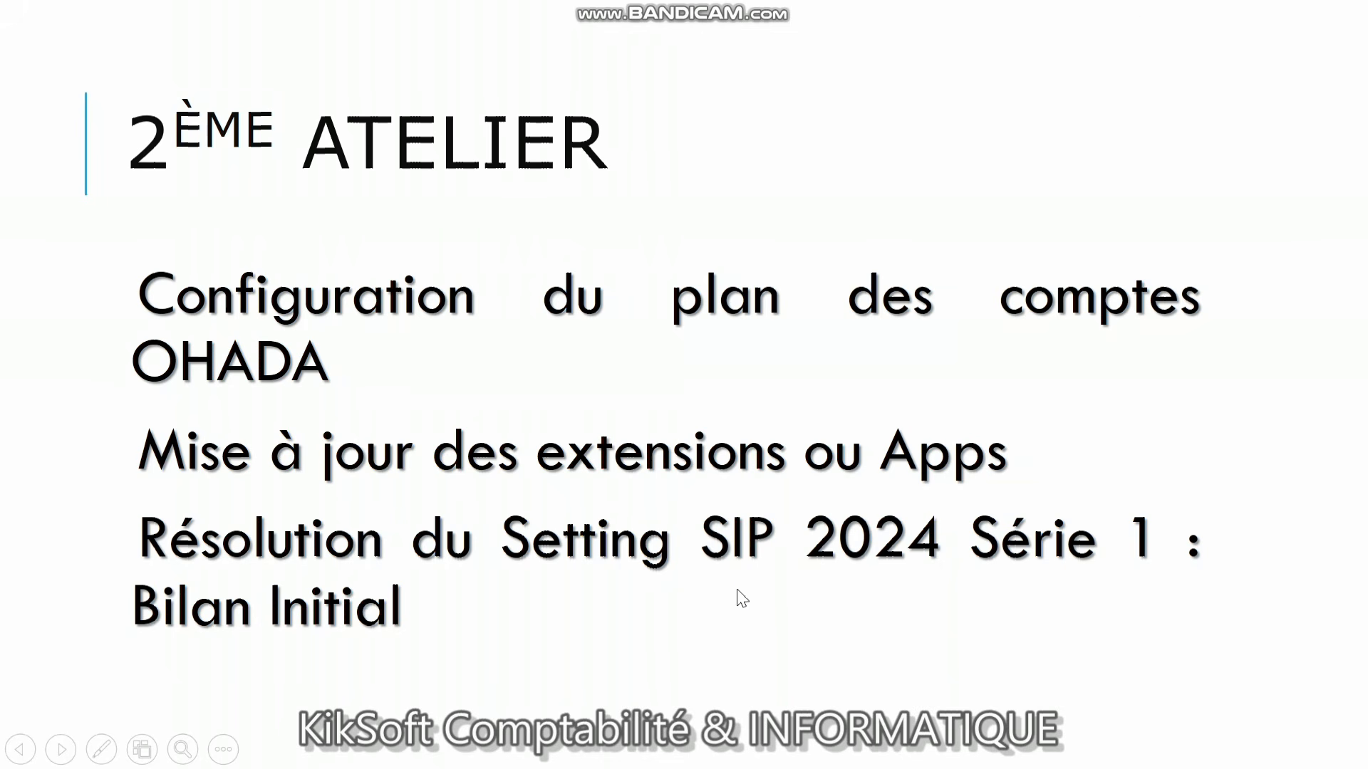
- End the slide show with Arrêter le diaporama from its context menu
right_click(711, 557)
mouse_move(809, 456)
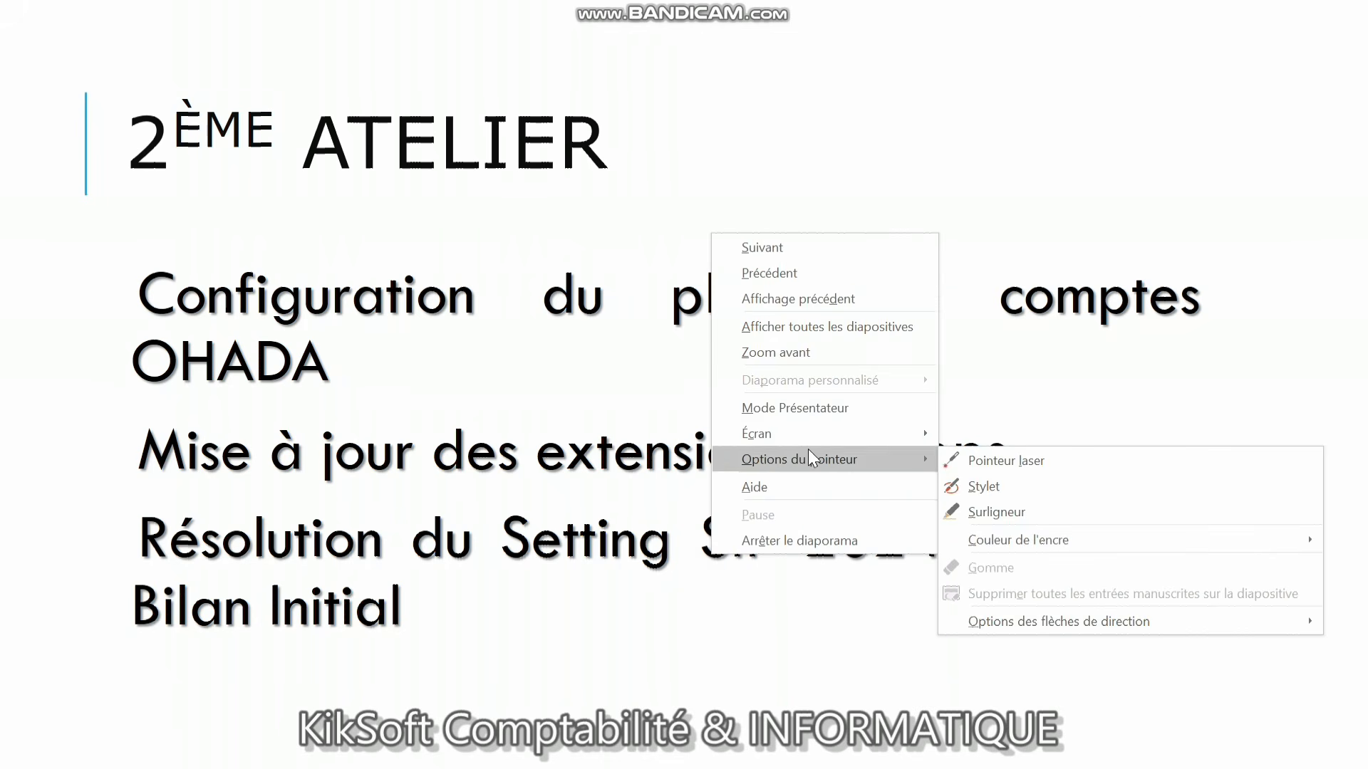
click(785, 539)
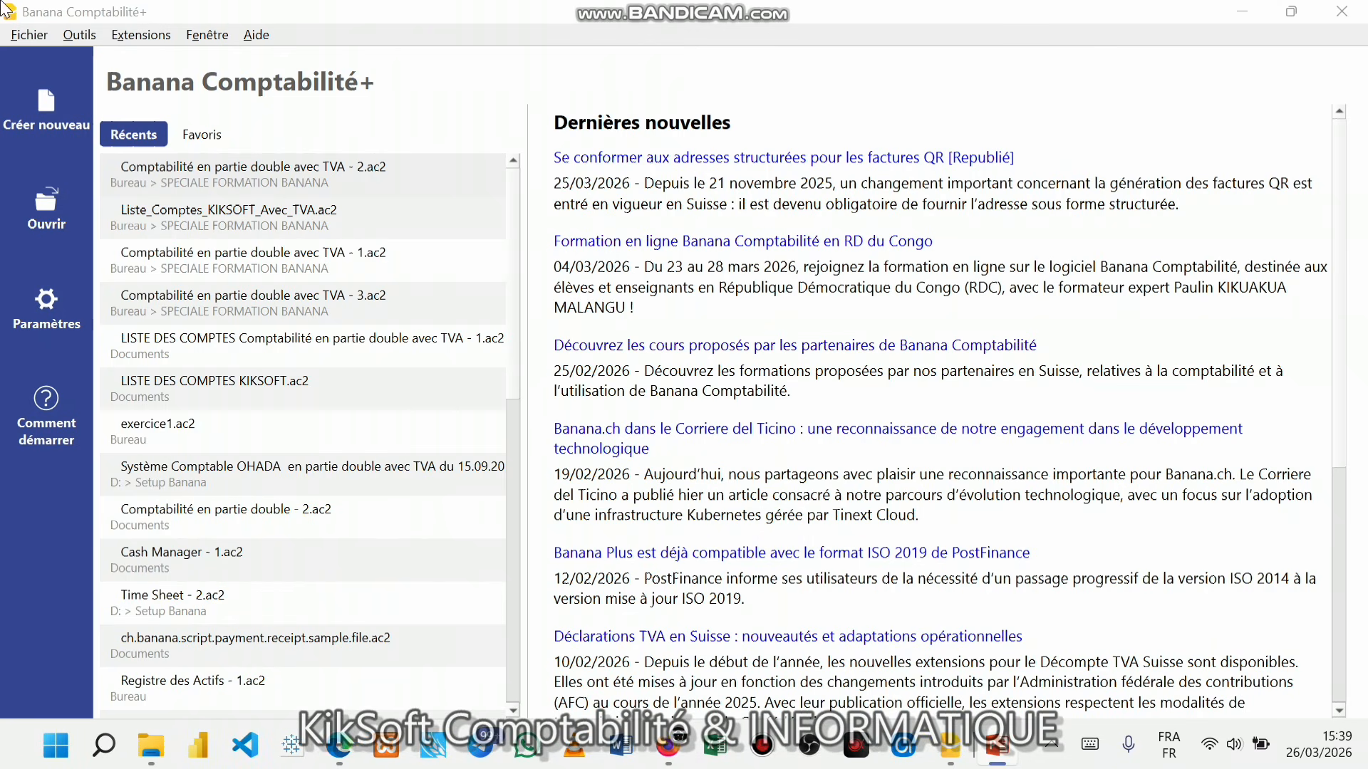
- Open the Extensions menu from Banana Comptabilité+'s menu bar
click(127, 37)
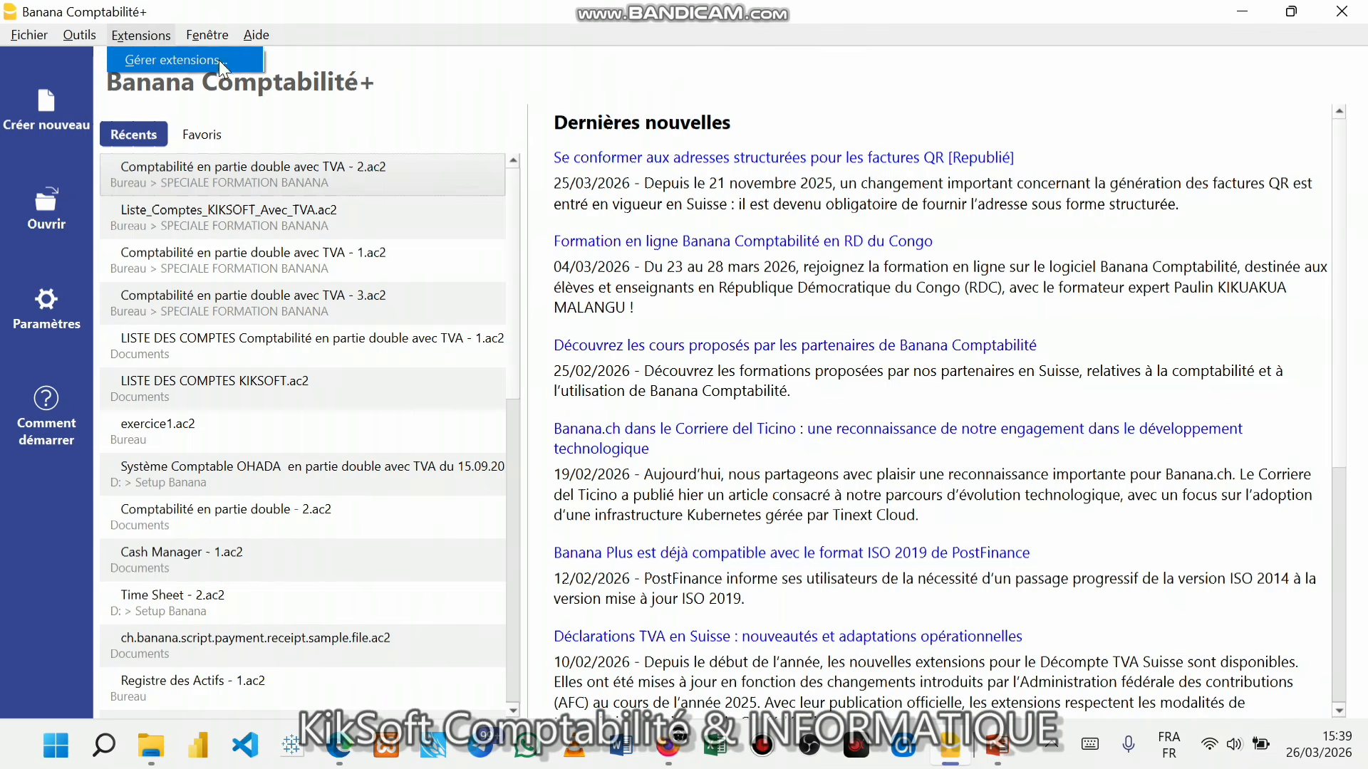
click(154, 34)
- In Gérer extensions, browse En ligne > Factures and select [xCH05] Layout 5
click(156, 60)
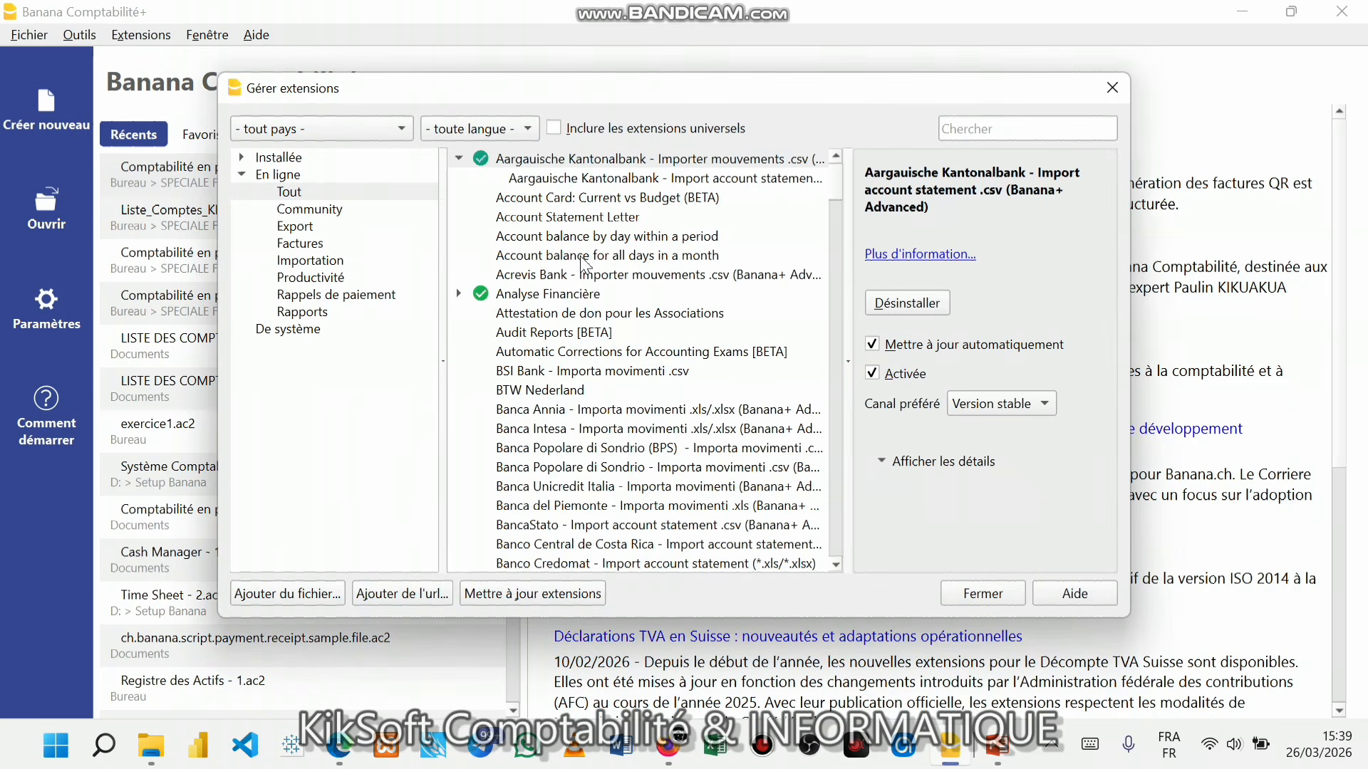
scroll(586, 358, down, 15)
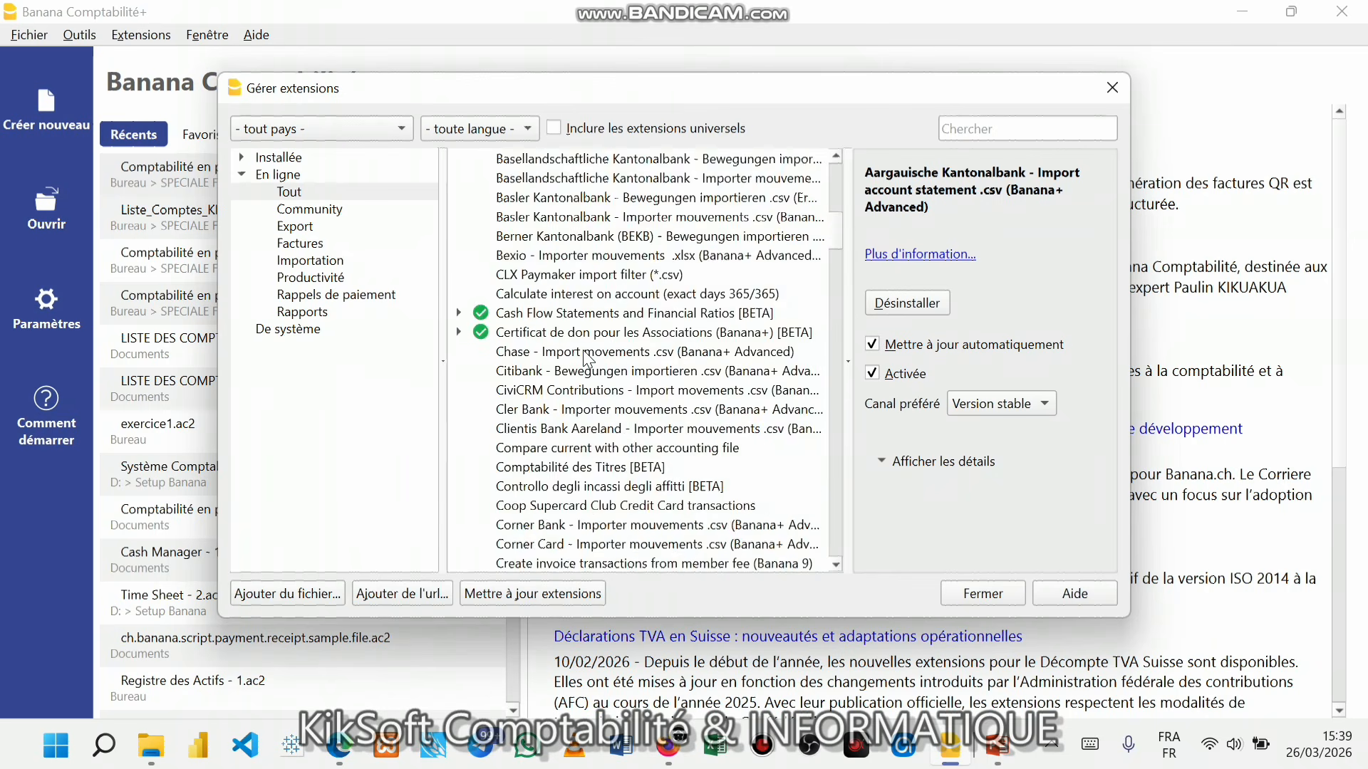
scroll(586, 357, up, 2)
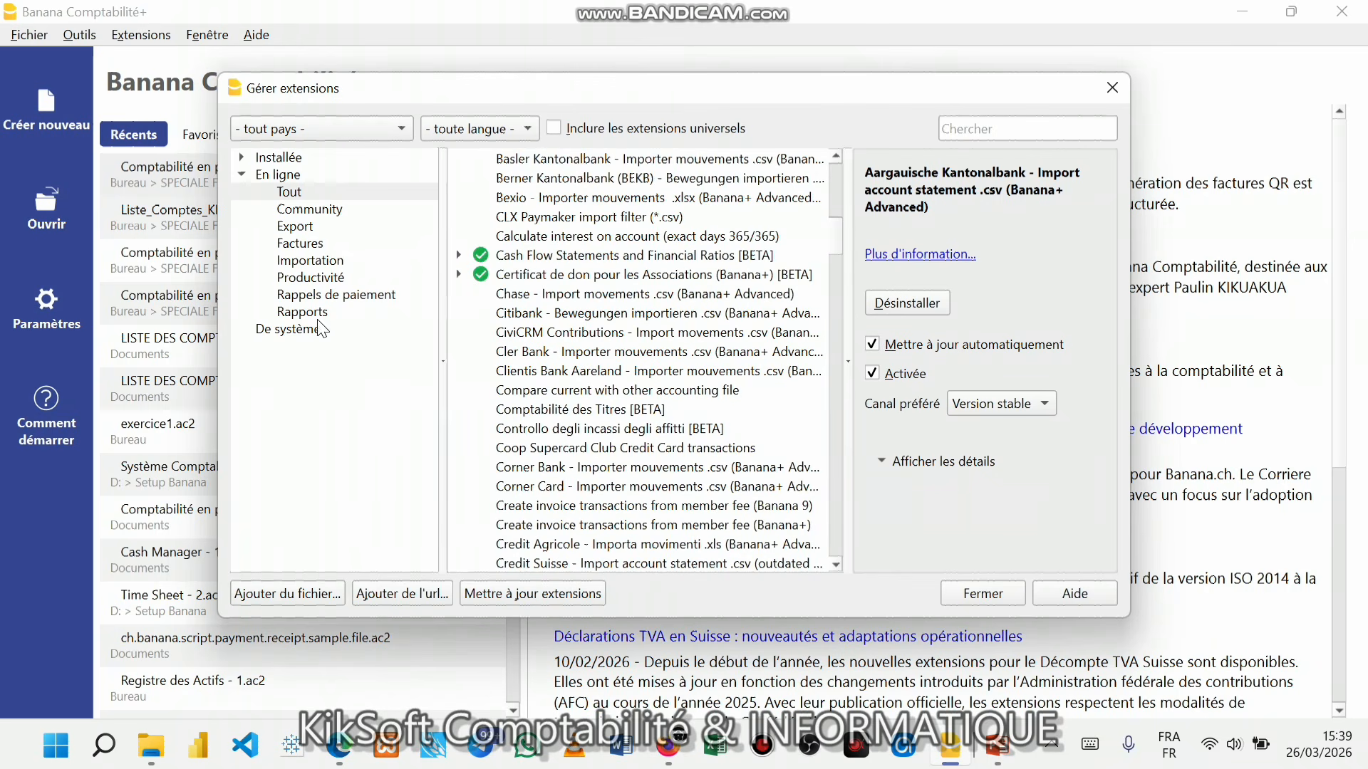
click(300, 244)
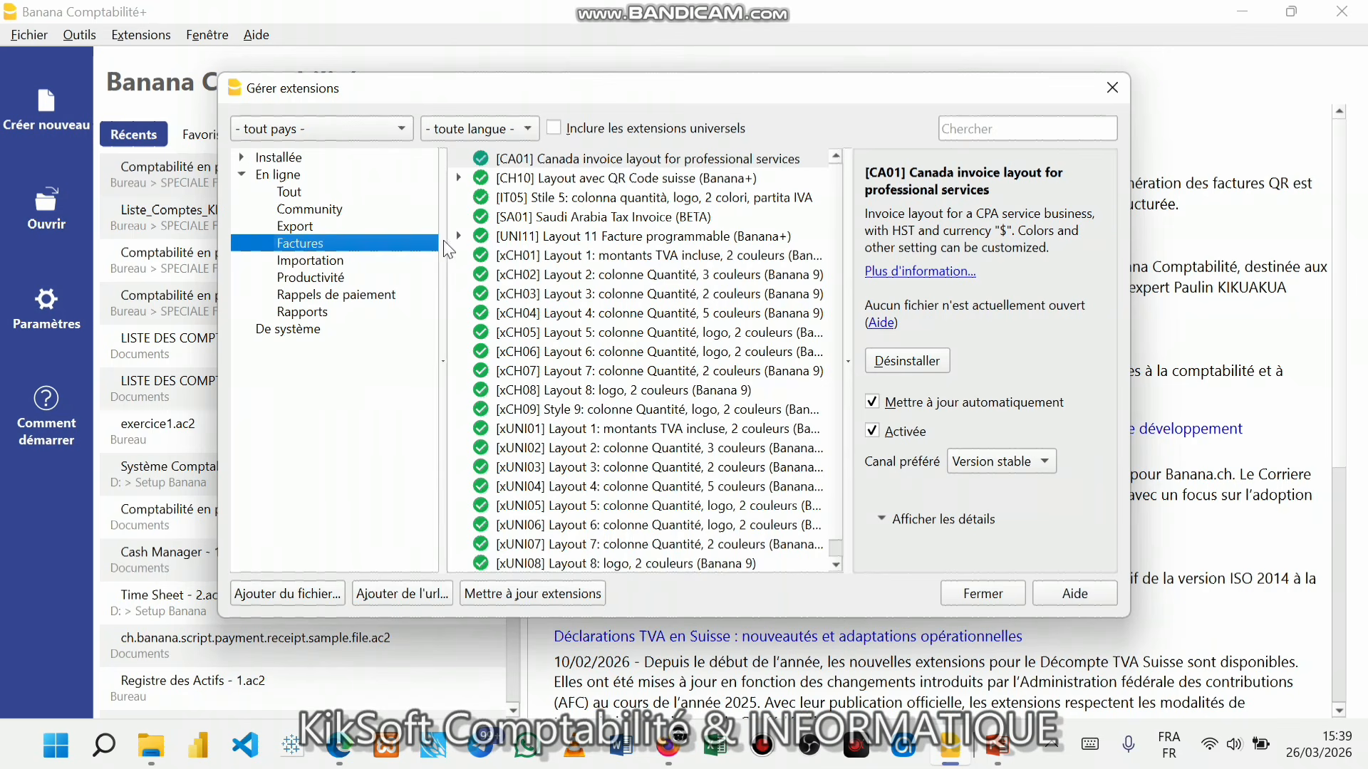
click(278, 175)
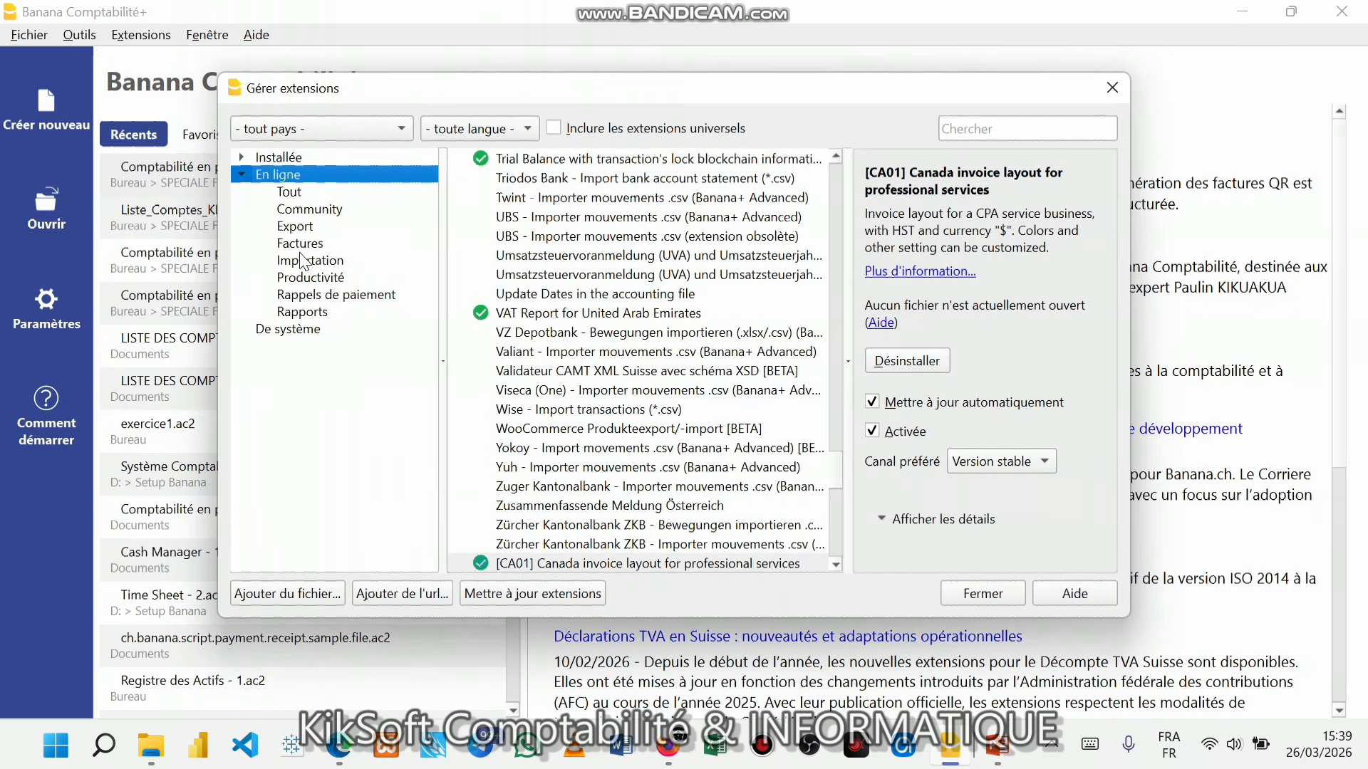
click(300, 244)
scroll(579, 280, down, 1)
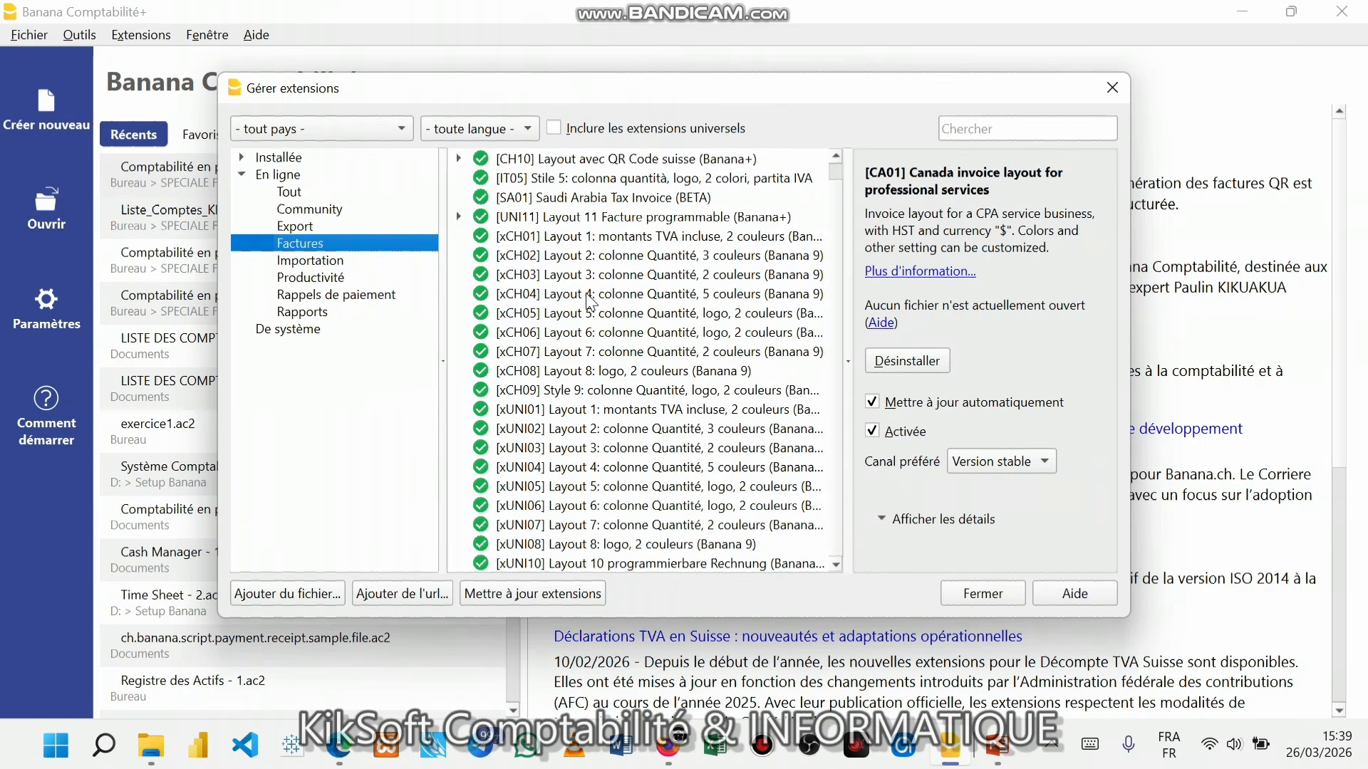
scroll(588, 303, up, 1)
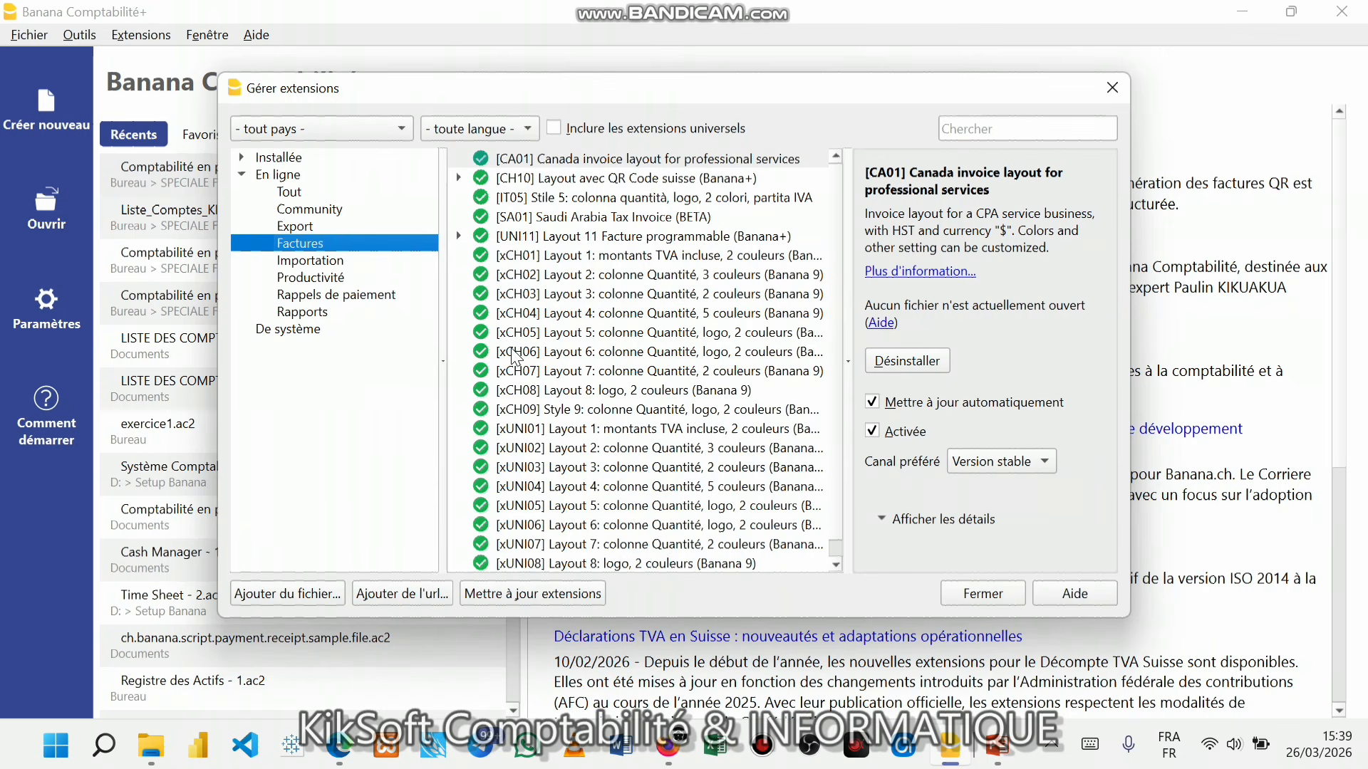
click(481, 338)
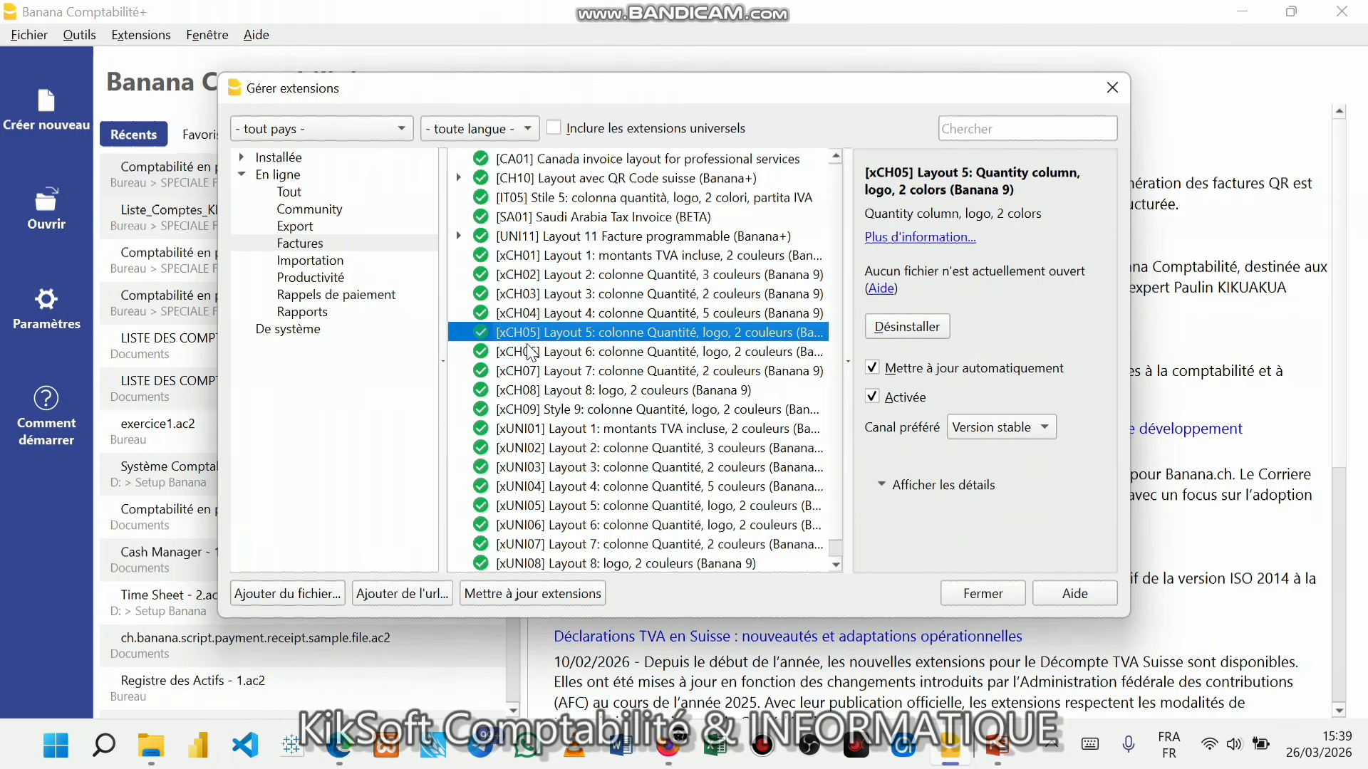
- Uninstall the xCH05 Layout 5 invoice extension, then reinstall it so it is activated
click(905, 328)
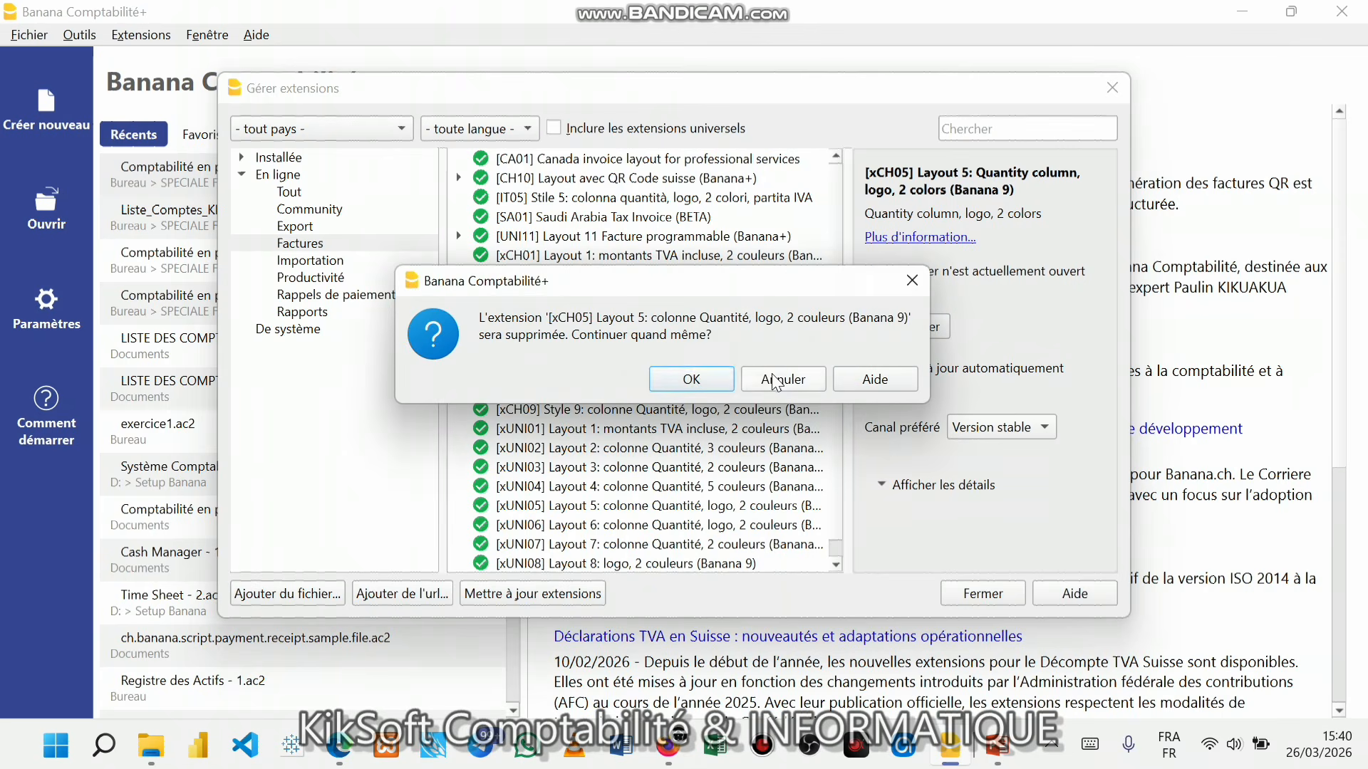
click(712, 382)
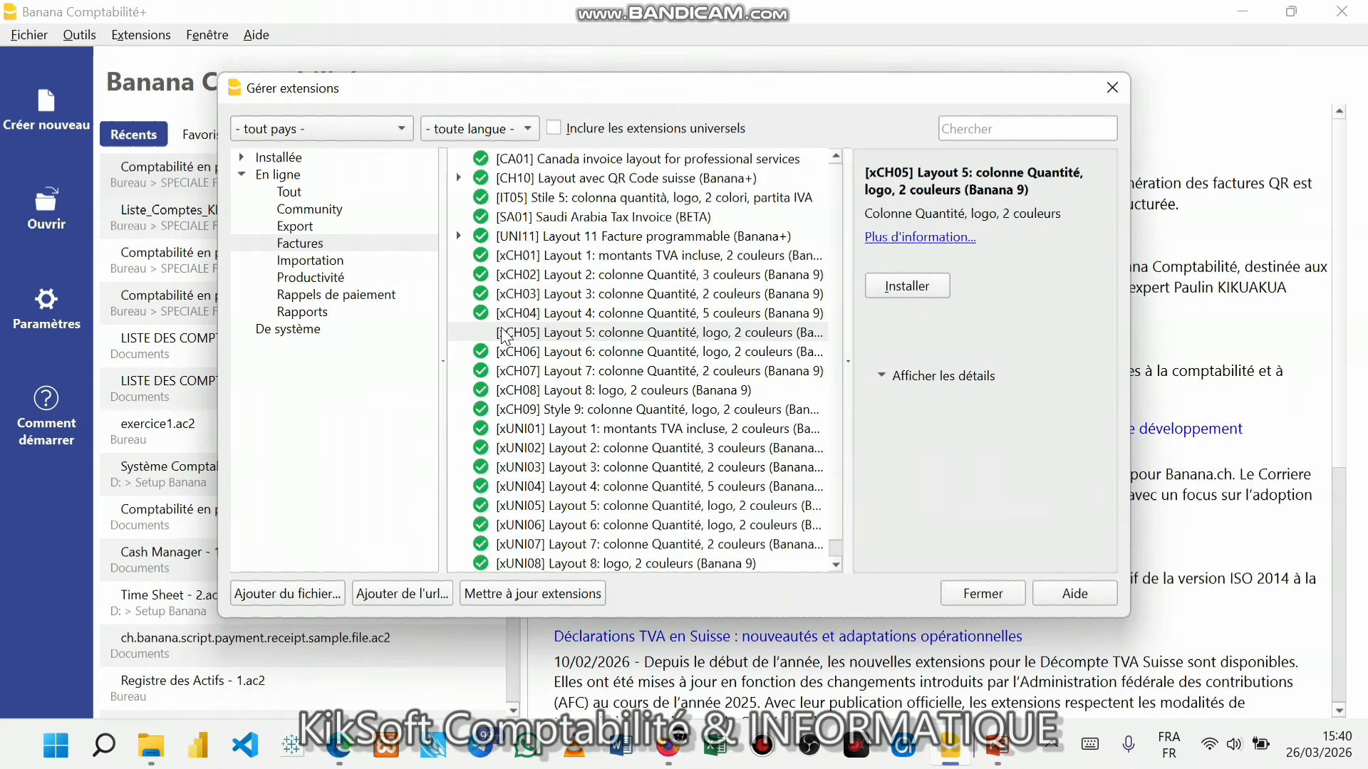
click(574, 336)
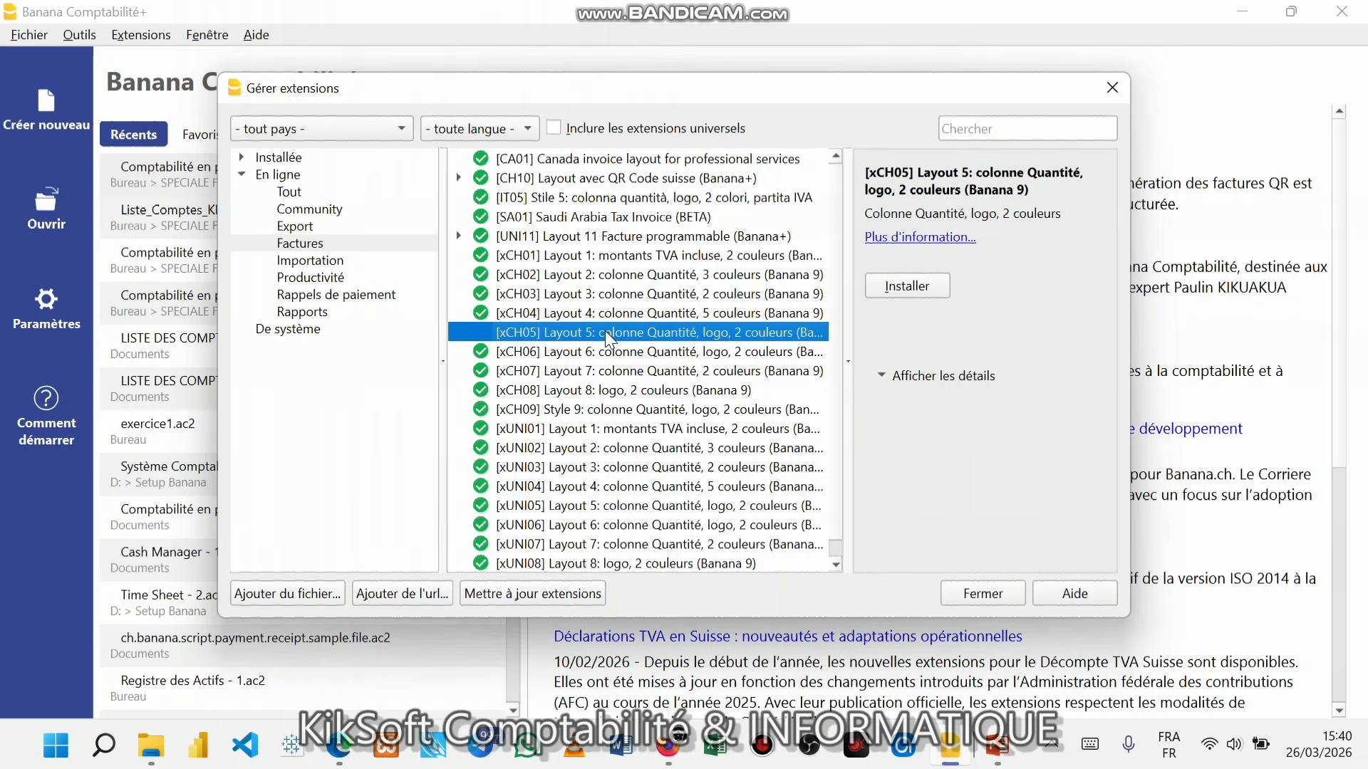
click(900, 287)
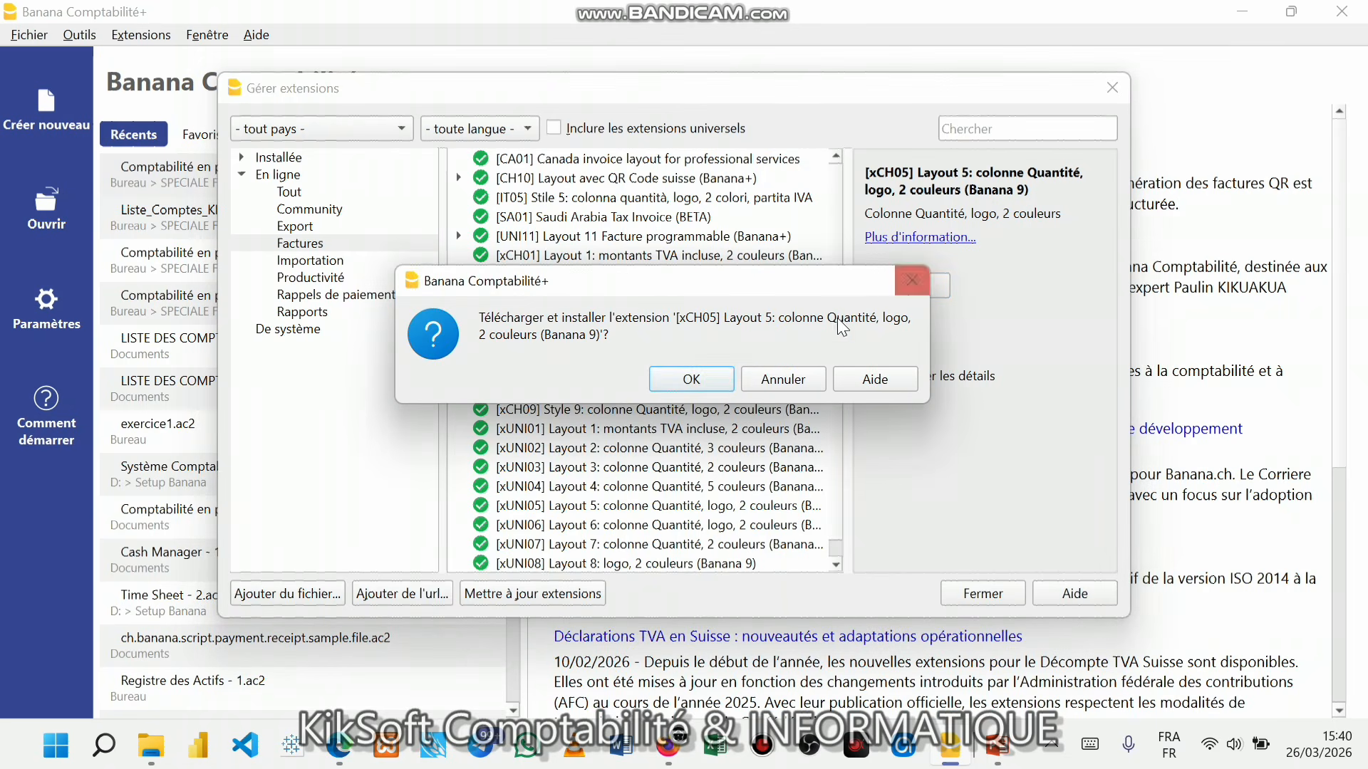
click(722, 381)
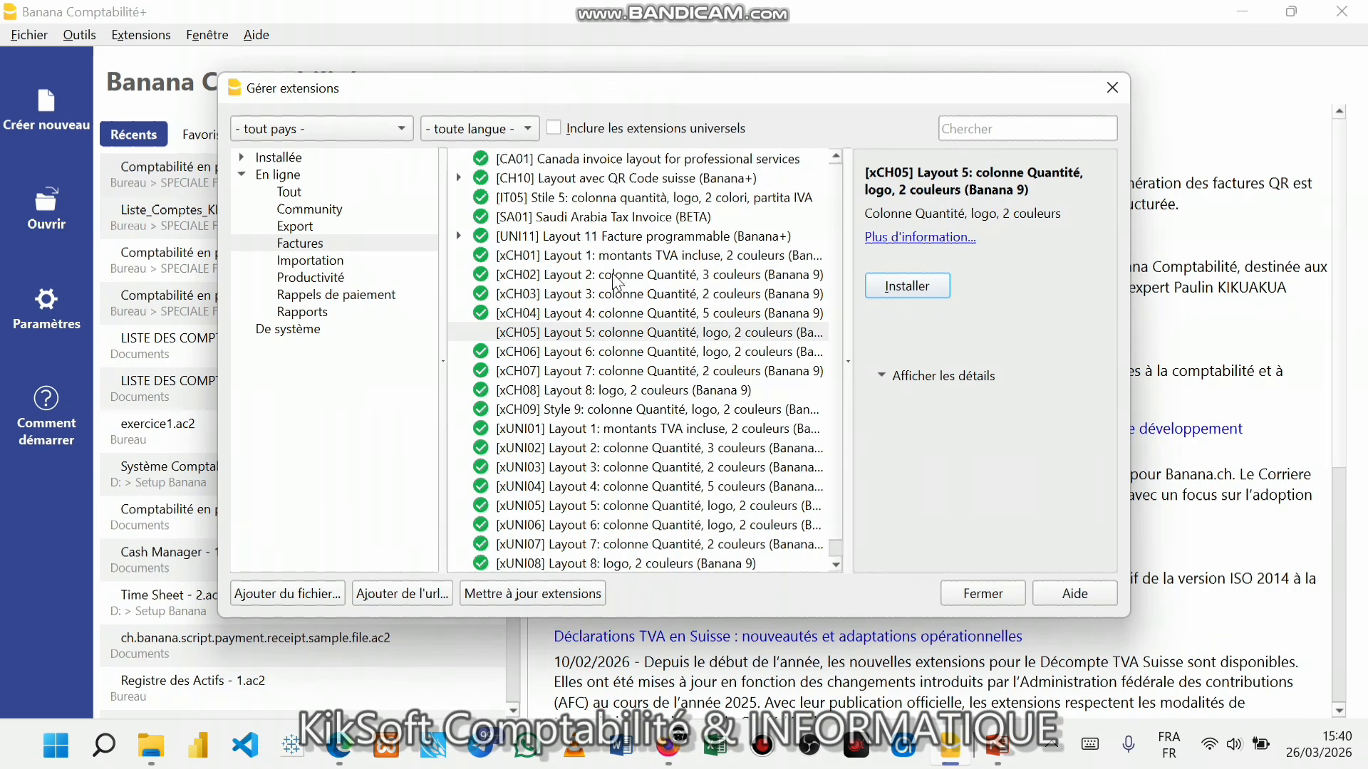
click(887, 285)
click(716, 378)
click(591, 336)
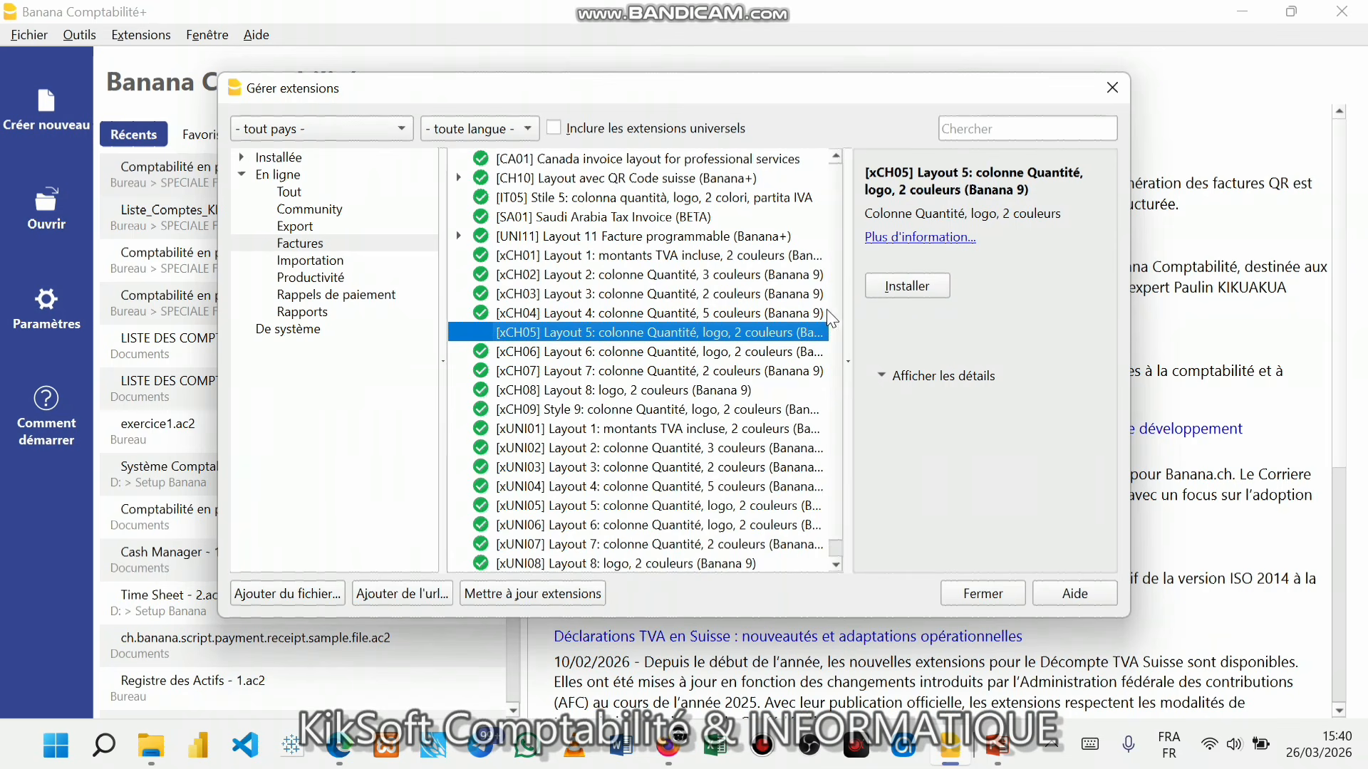
click(882, 287)
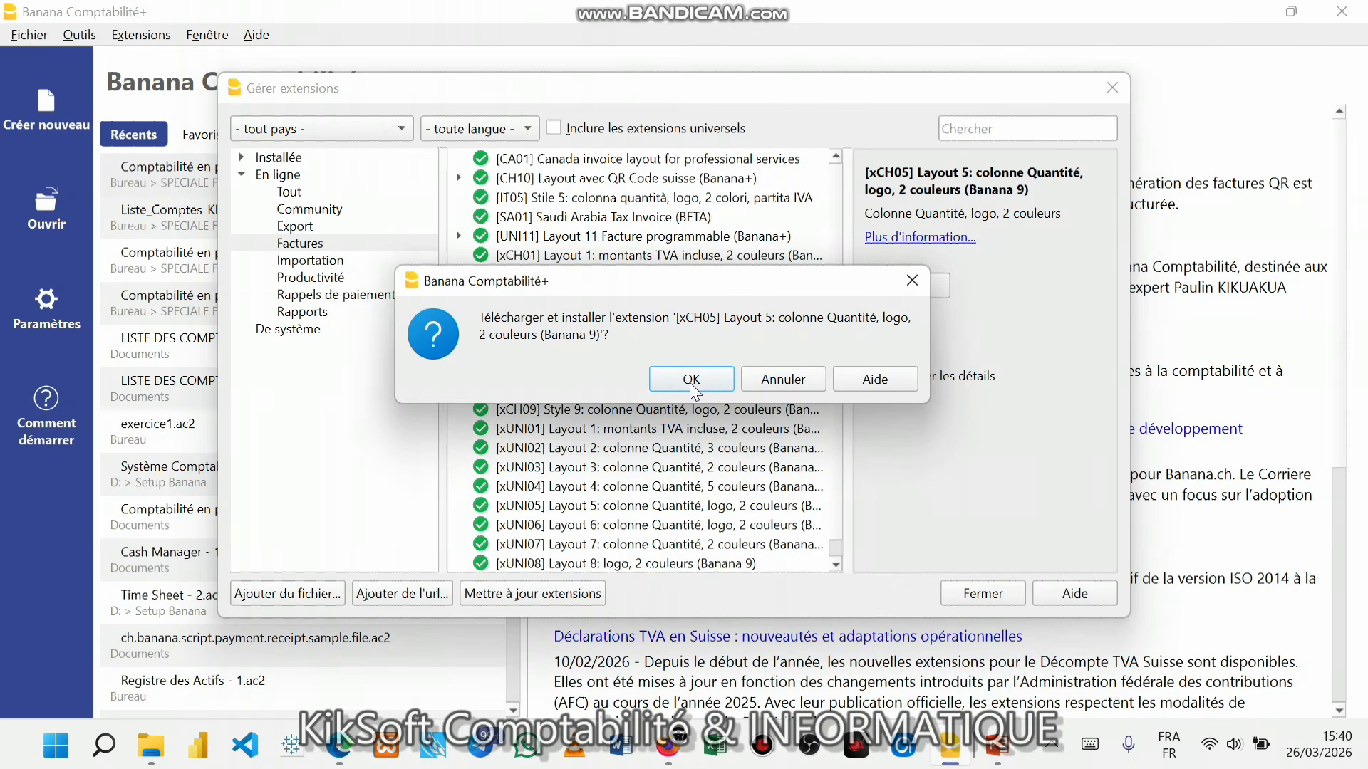
click(689, 380)
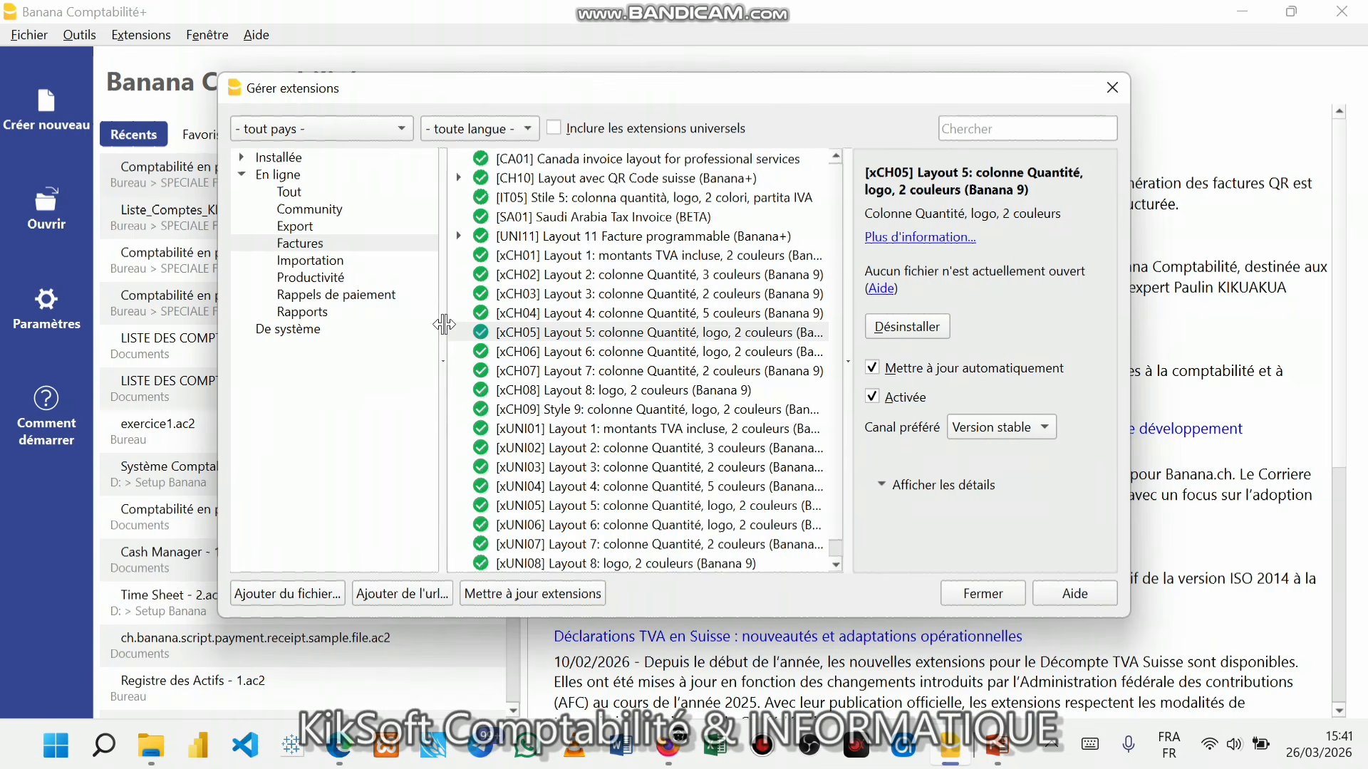
- Under Productivité, select Rapport Balance des Comptes OHADA et Congo RDC [BETA]
click(318, 282)
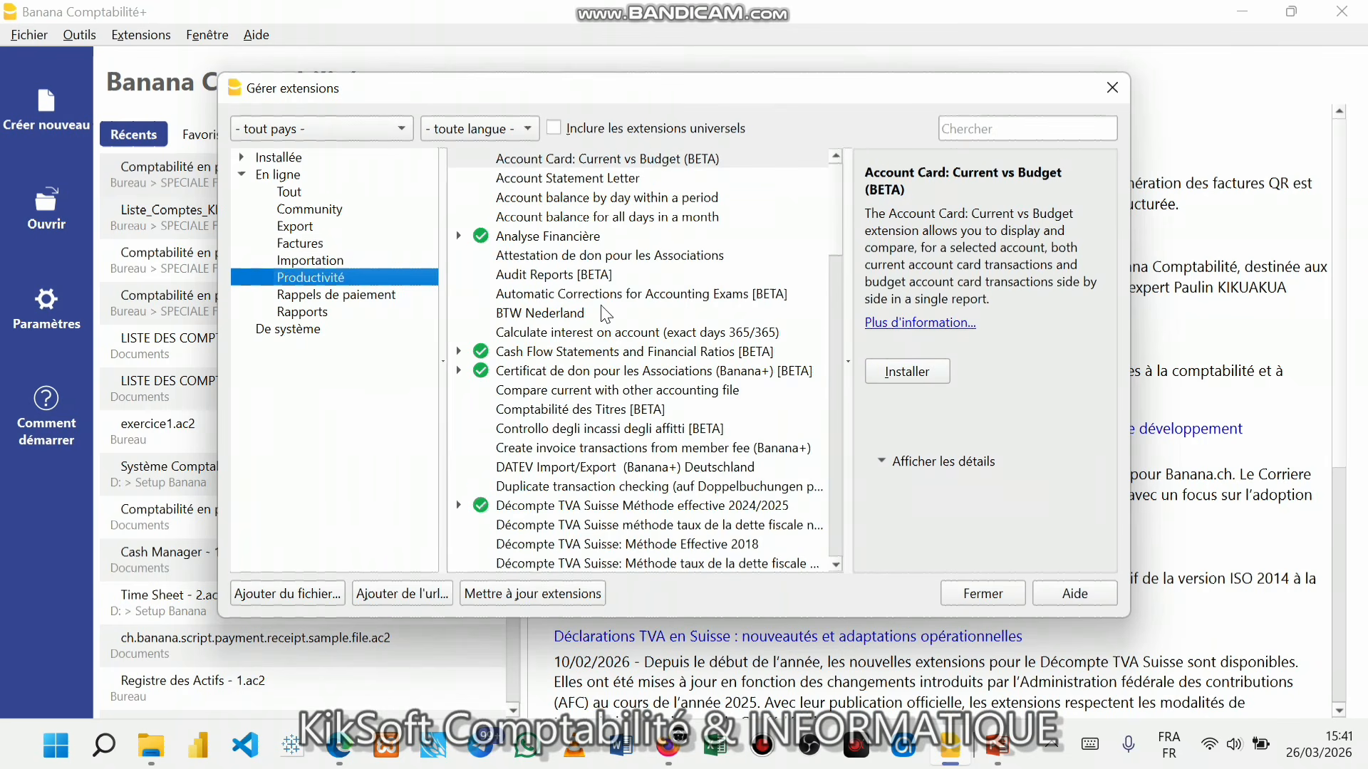
scroll(604, 314, down, 1)
scroll(604, 313, down, 20)
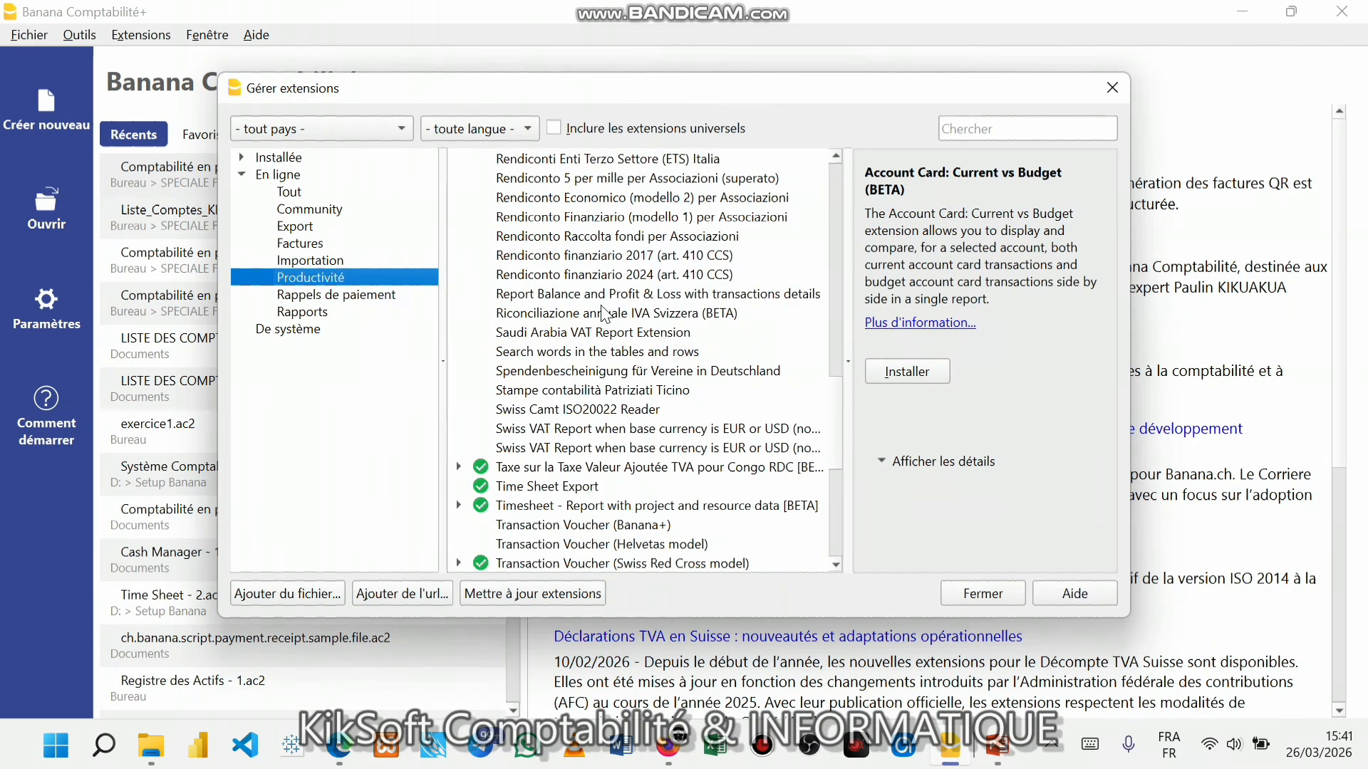
scroll(604, 314, up, 6)
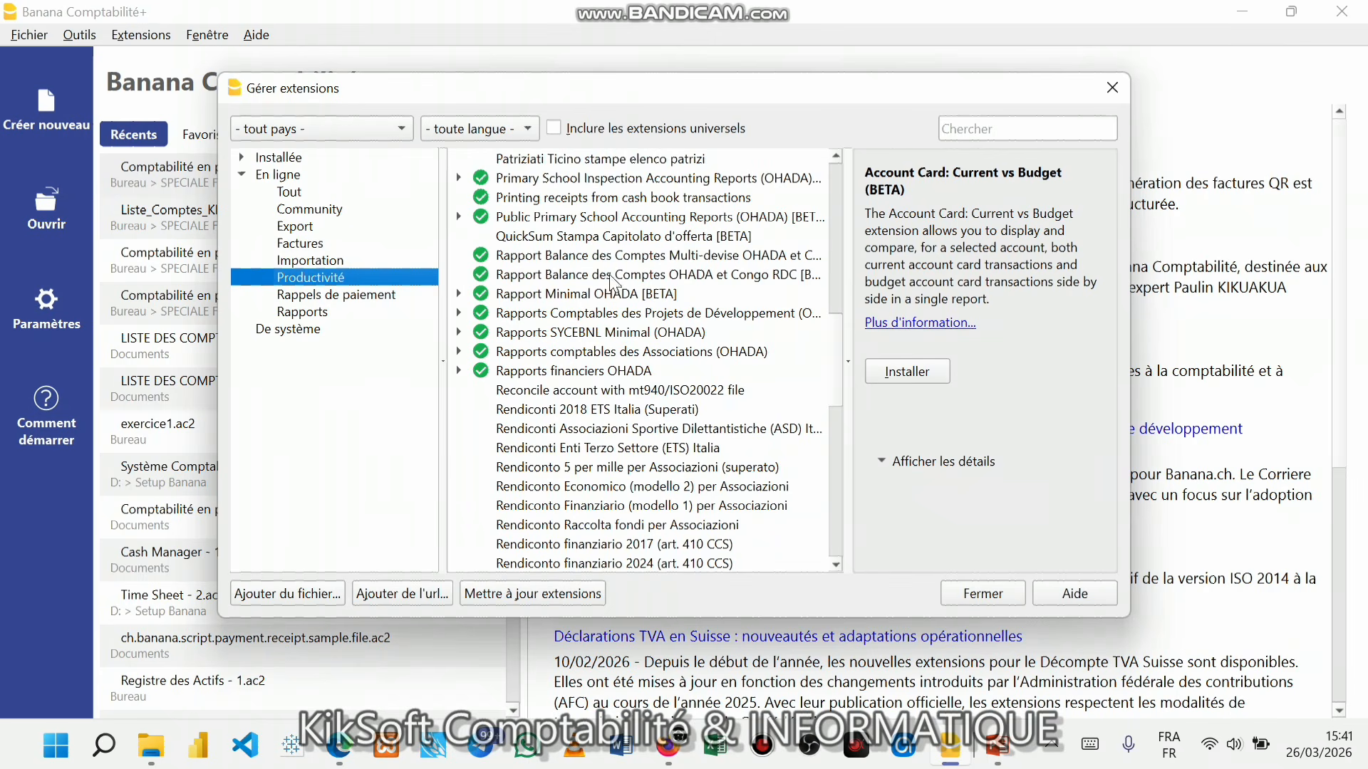
click(651, 275)
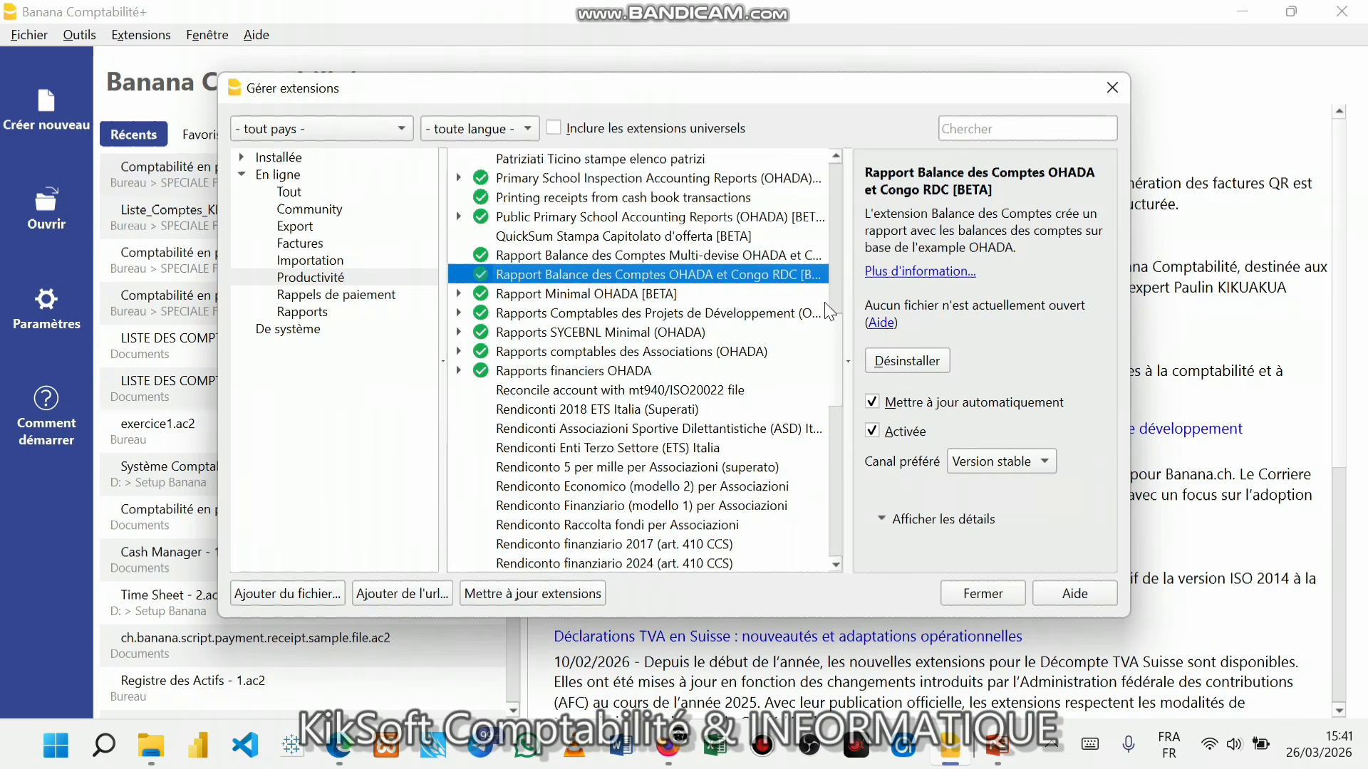
- Uninstall and reinstall the OHADA balance report extension, confirming each with OK
click(901, 363)
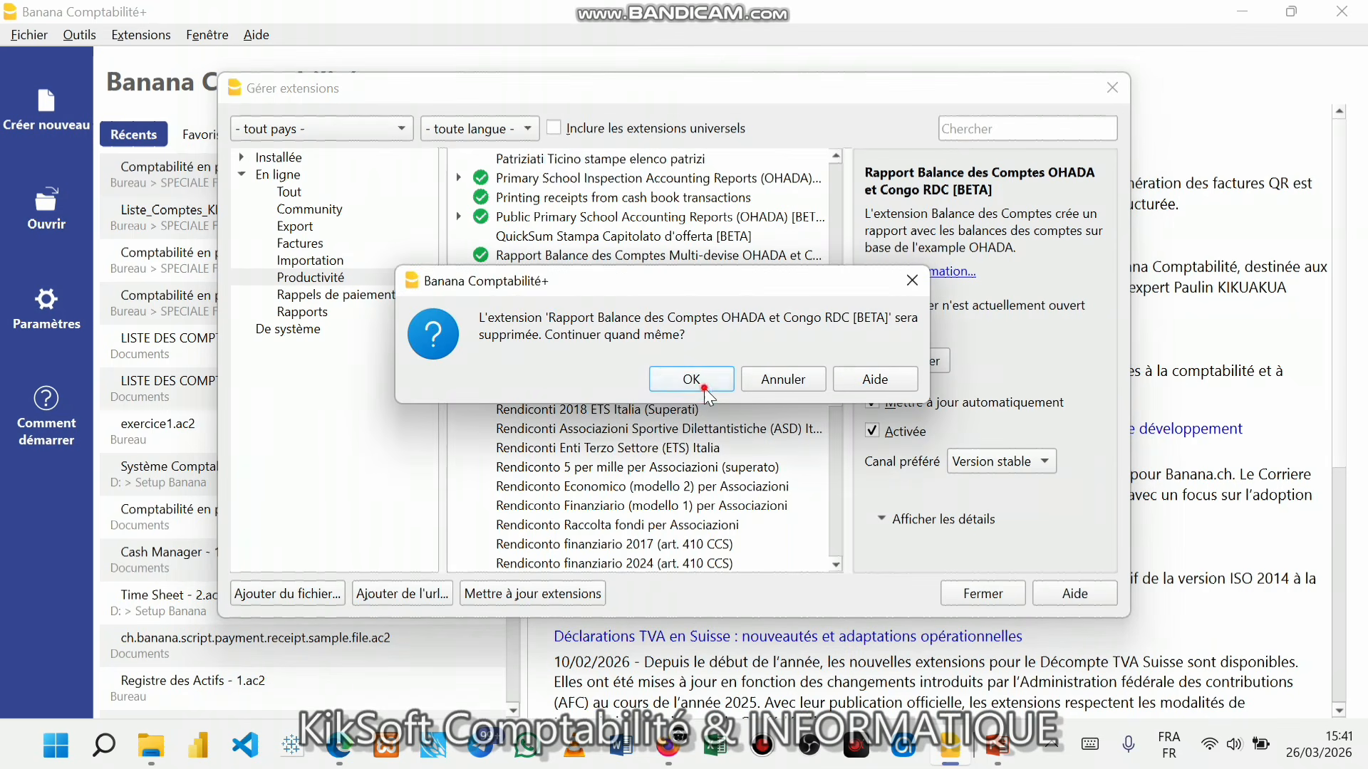
click(705, 389)
click(514, 279)
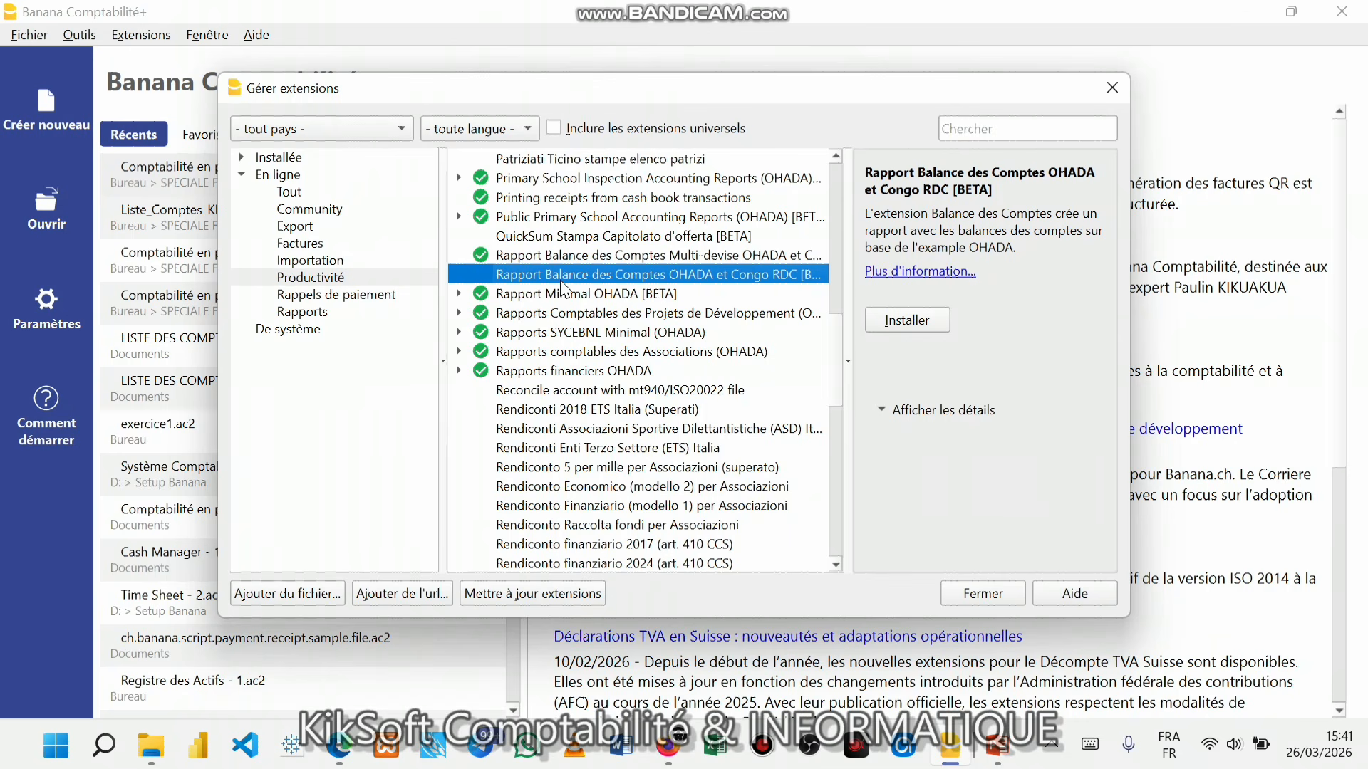
click(919, 322)
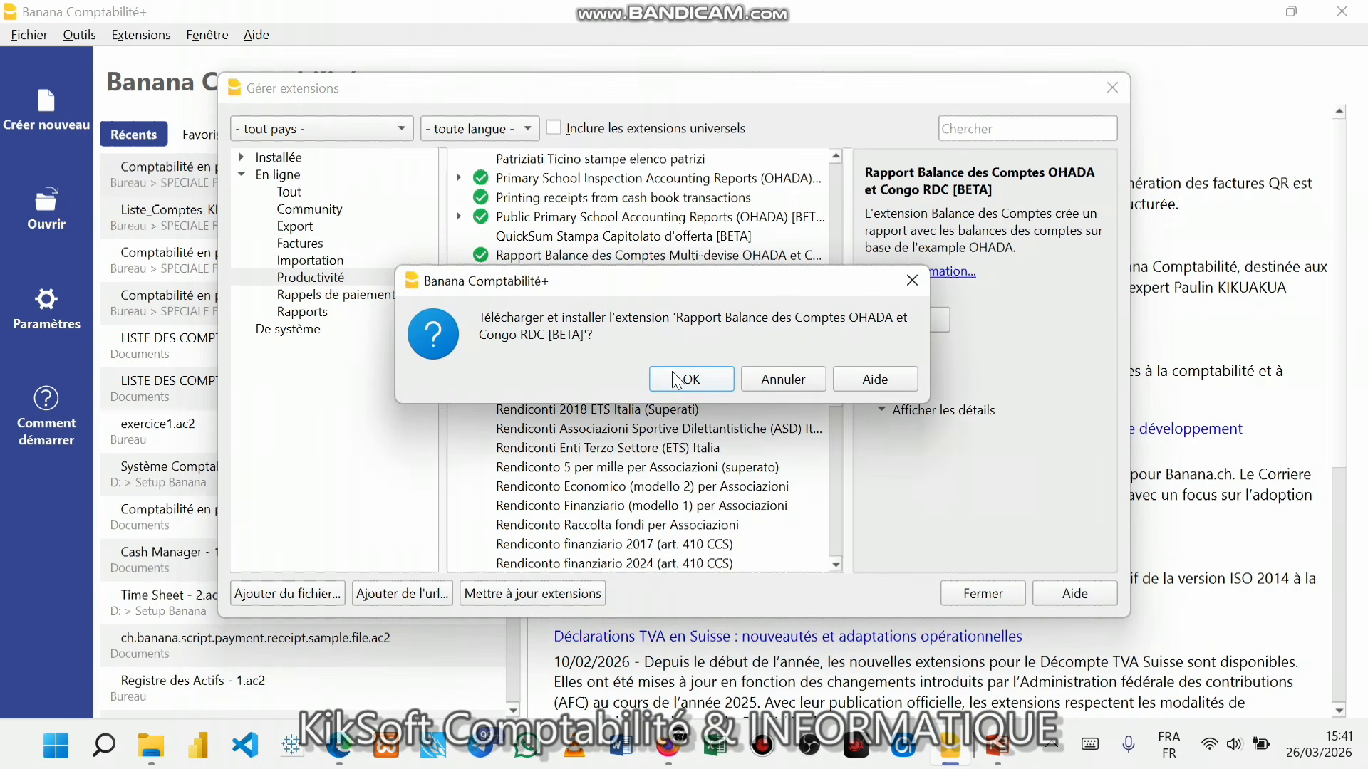
click(688, 379)
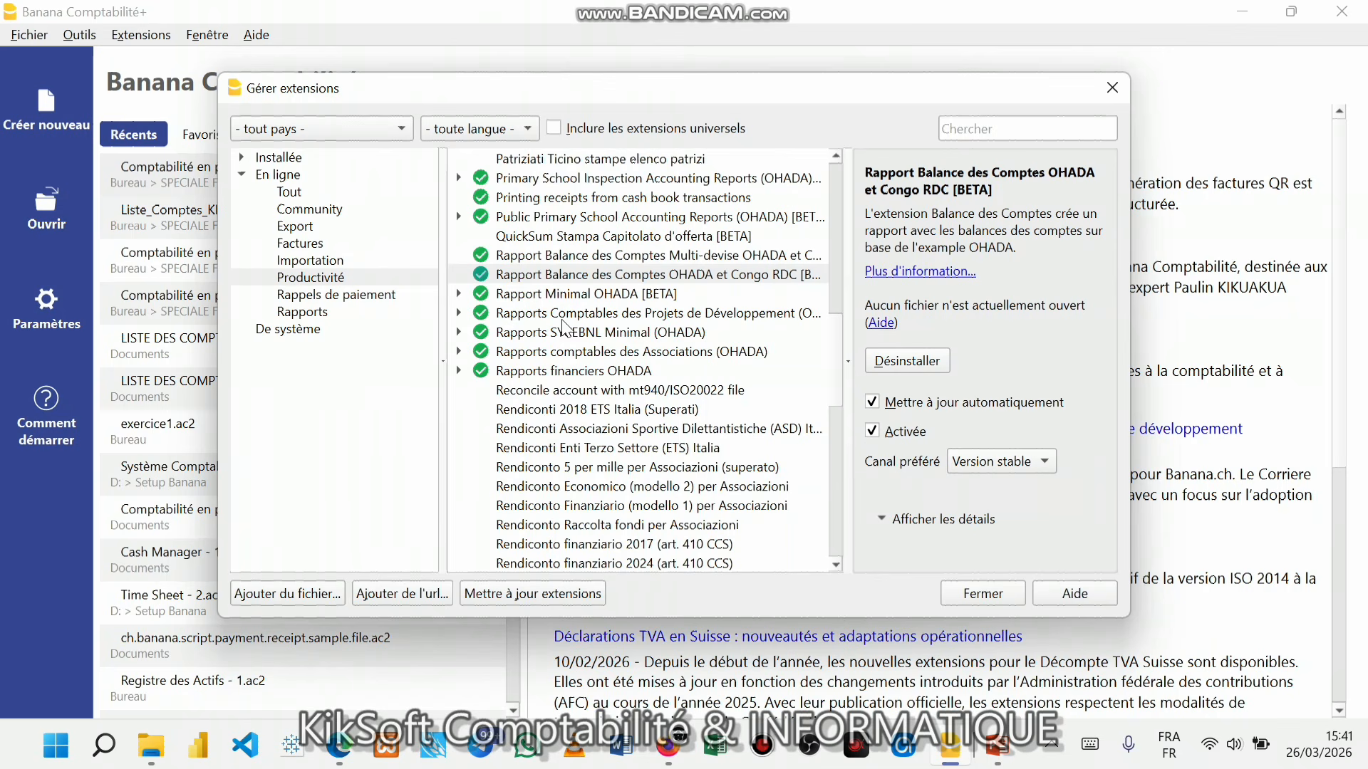
click(543, 200)
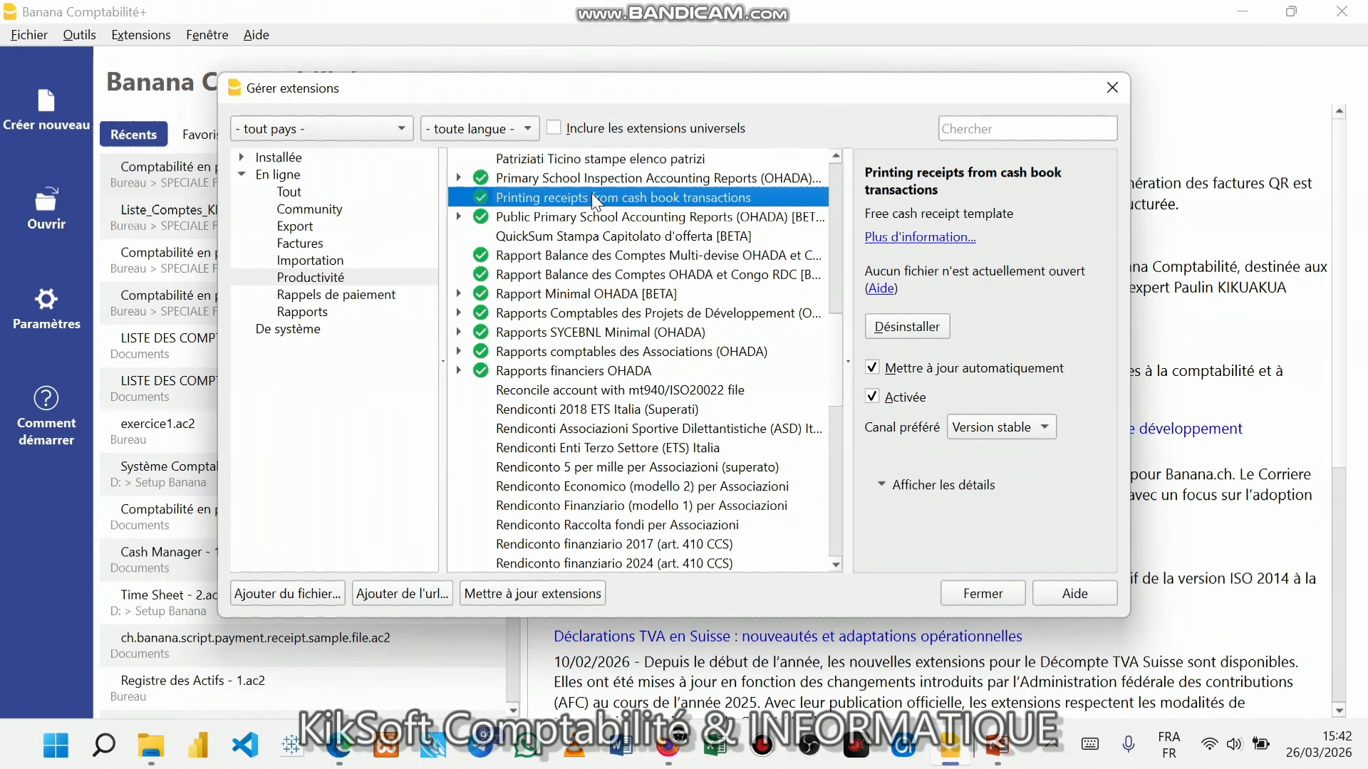
- Uninstall and reinstall the Printing receipts from cash book transactions extension
click(938, 325)
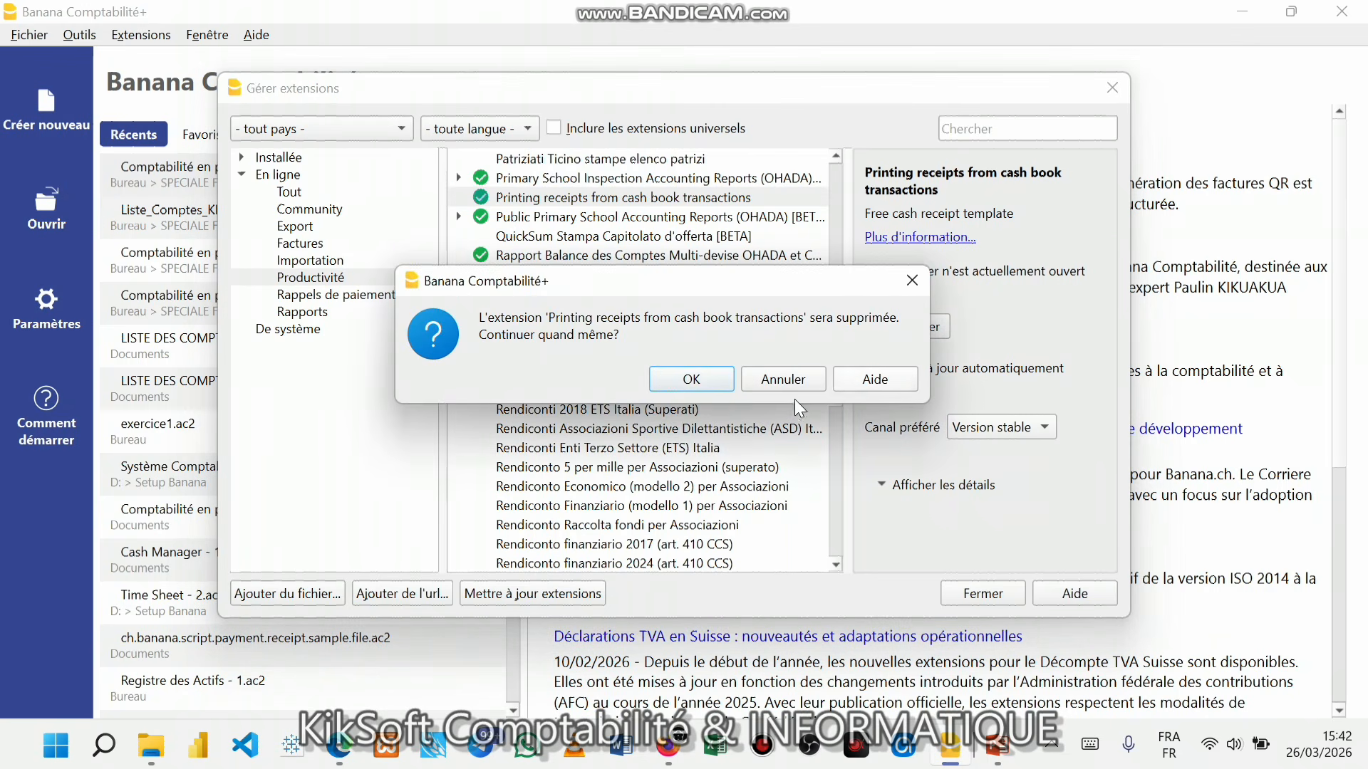
click(691, 379)
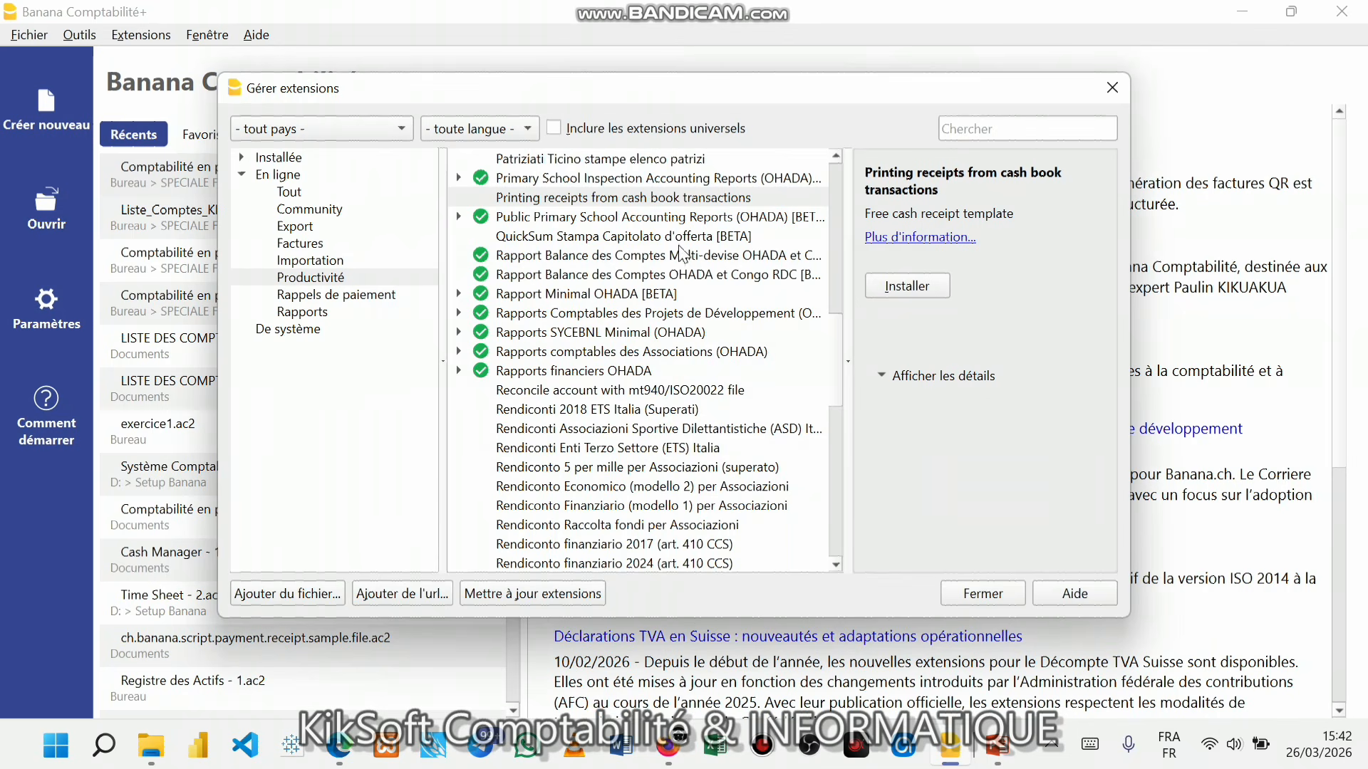
click(636, 199)
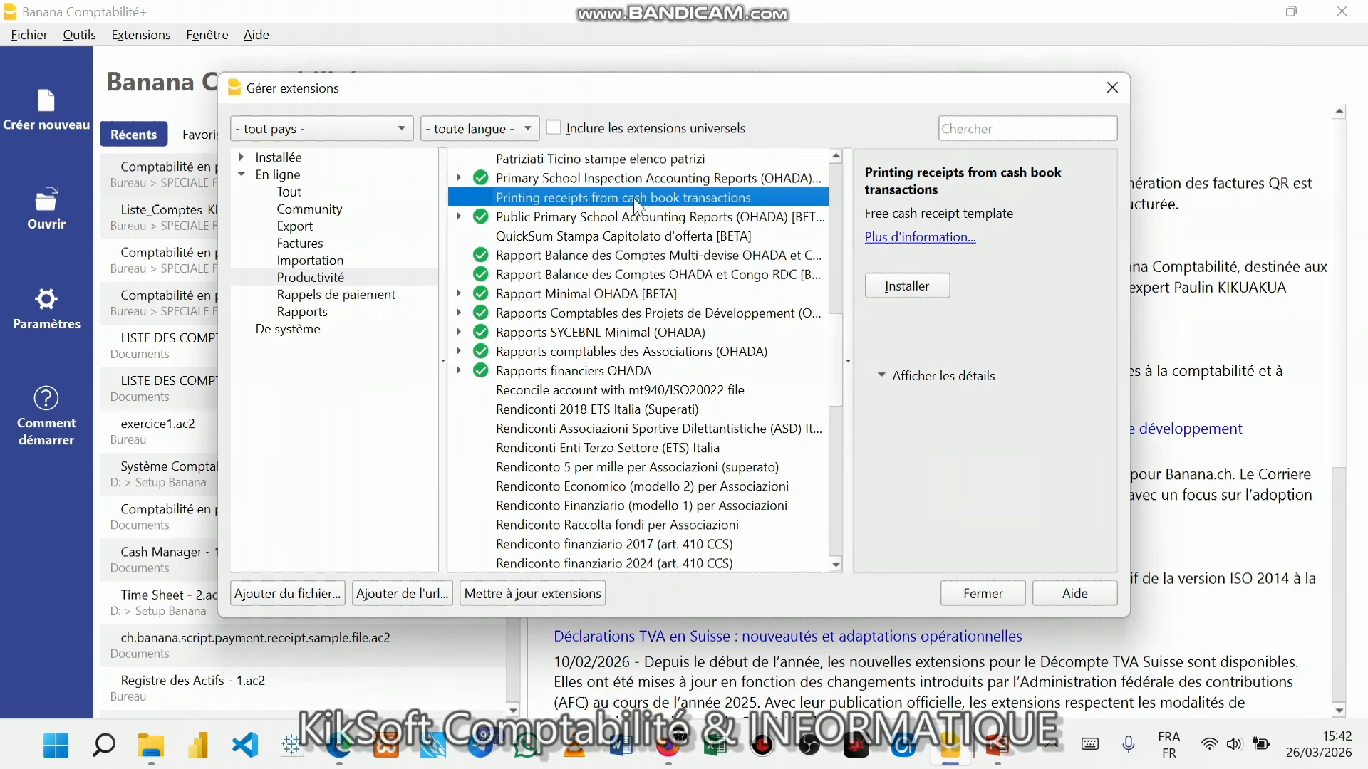
click(889, 293)
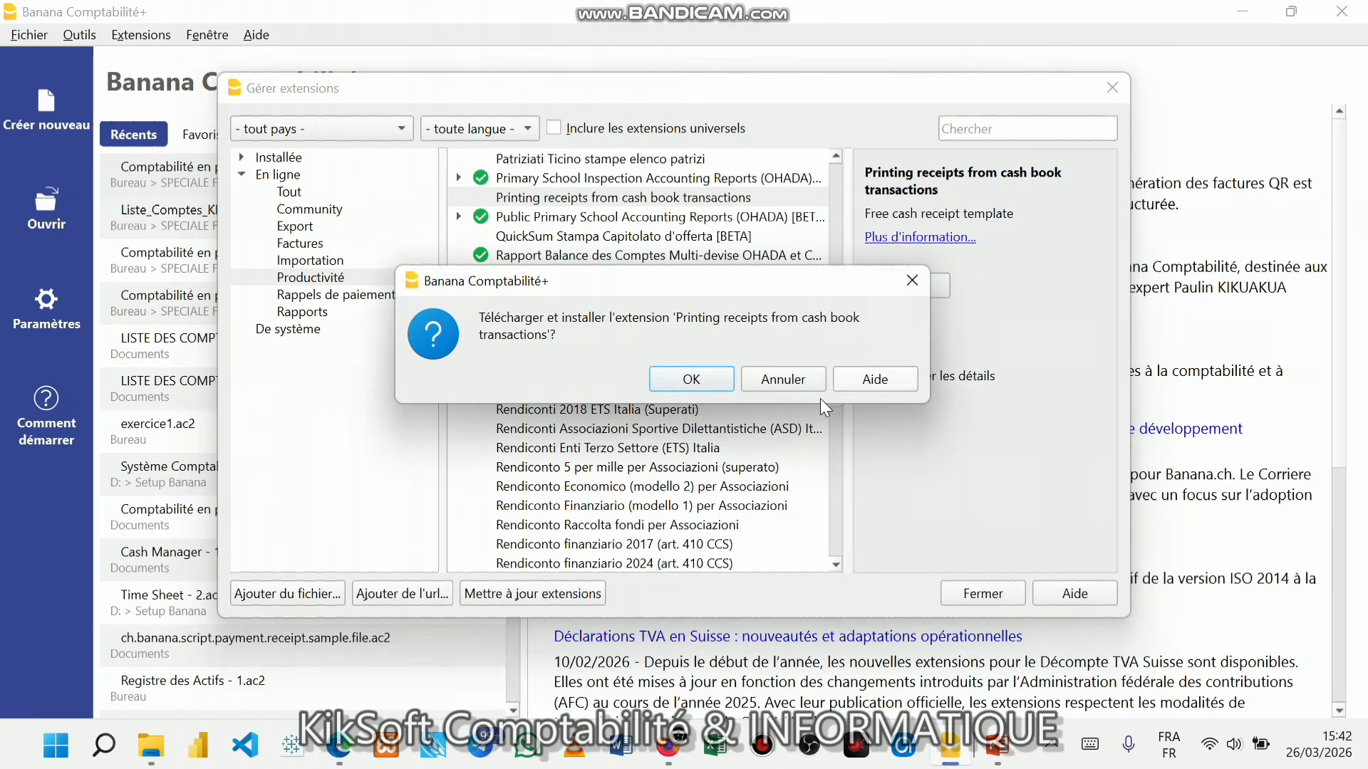
click(691, 377)
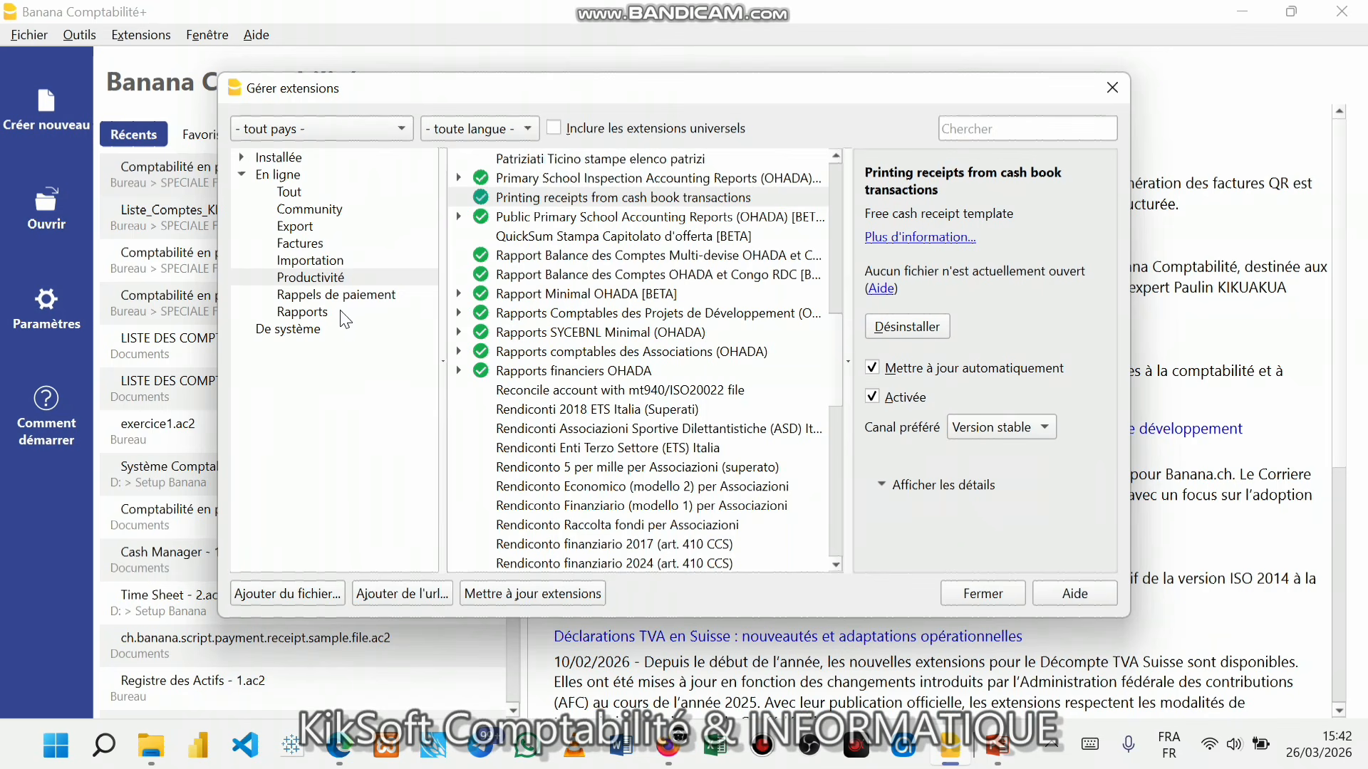
- View the Bilan report under Rapports financiers OHADA, then close the extension manager
click(344, 277)
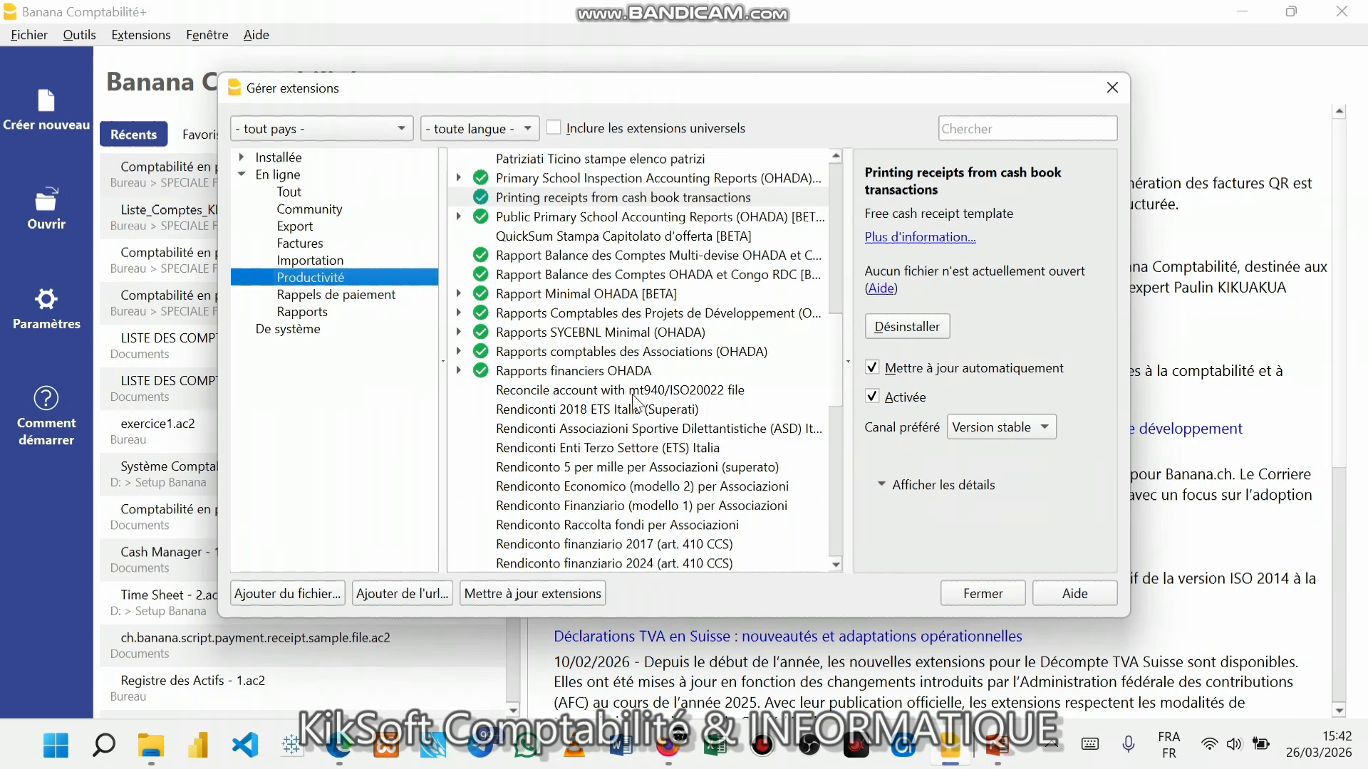
double_click(585, 371)
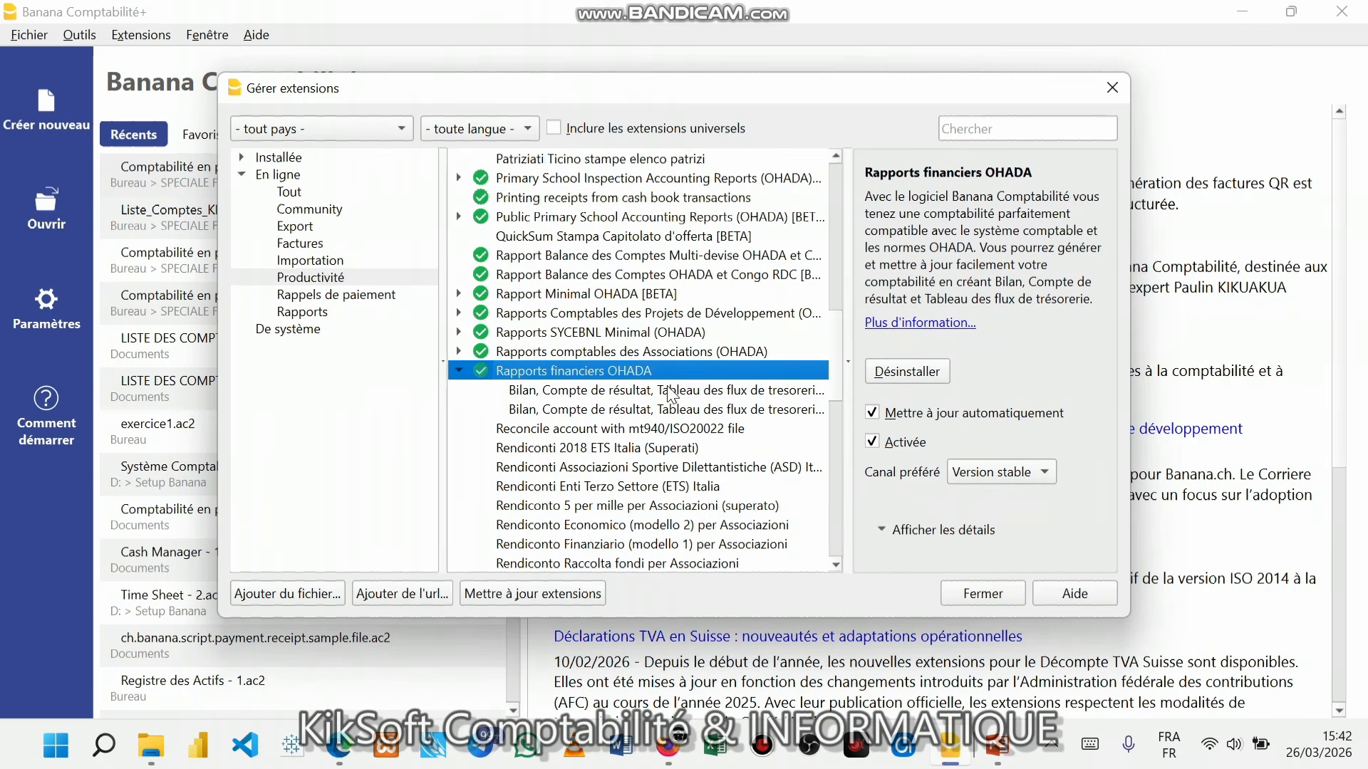
click(575, 394)
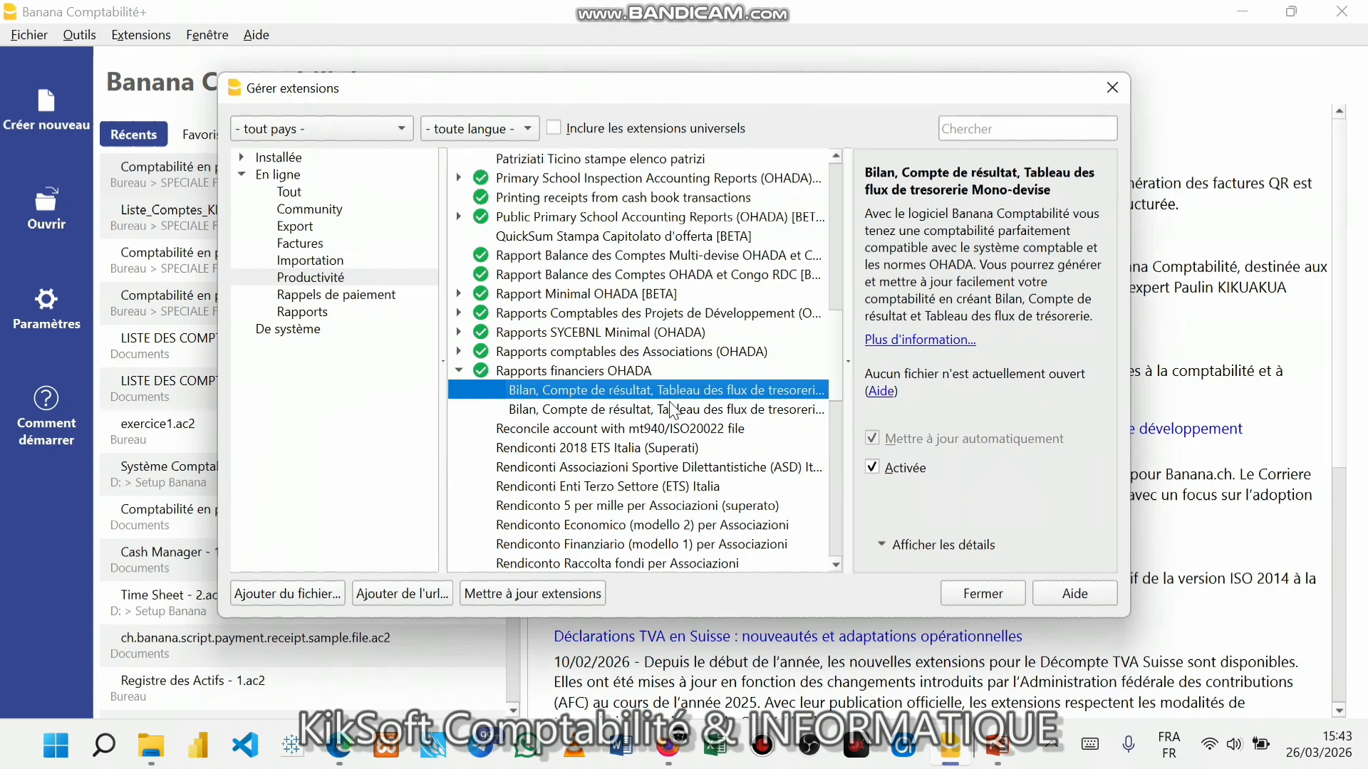
click(981, 595)
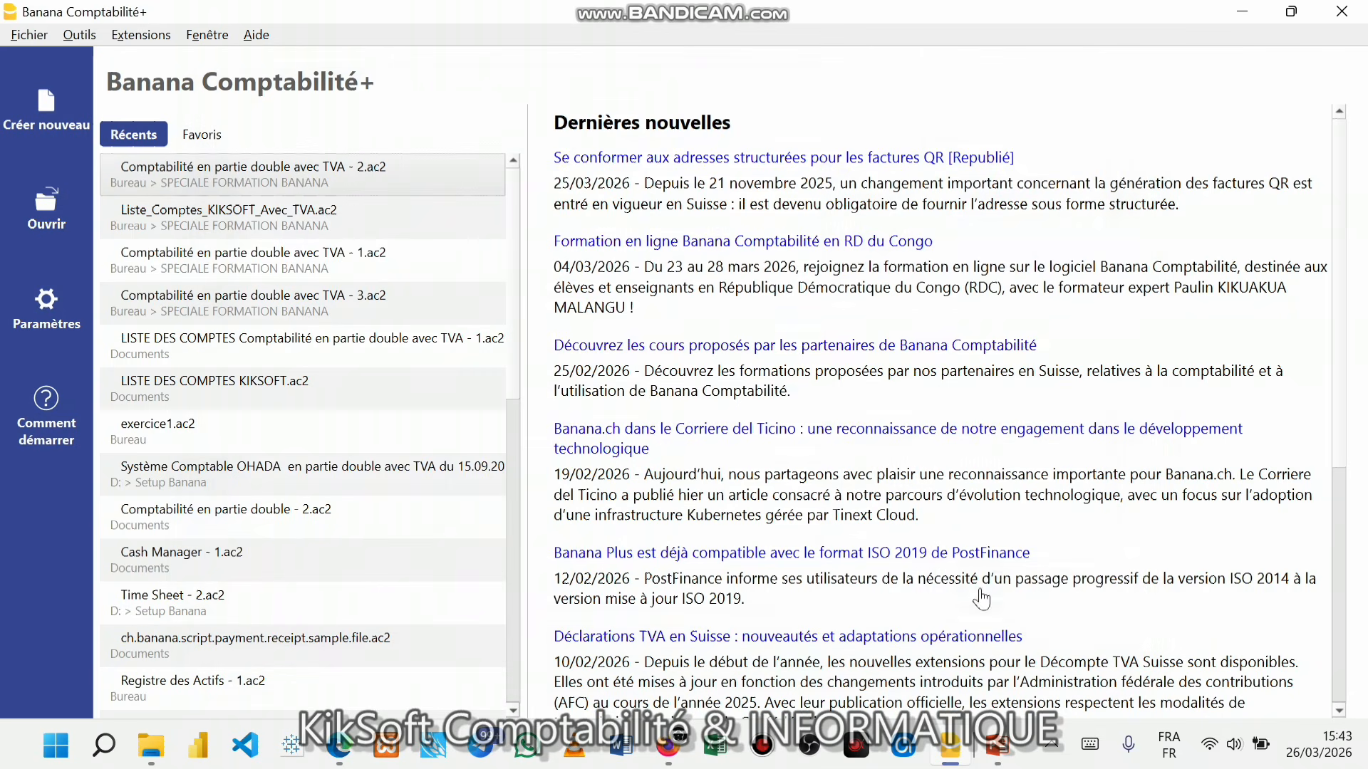
- Switch to the browser window showing the YouTube channel from the taskbar
mouse_move(951, 741)
mouse_move(349, 748)
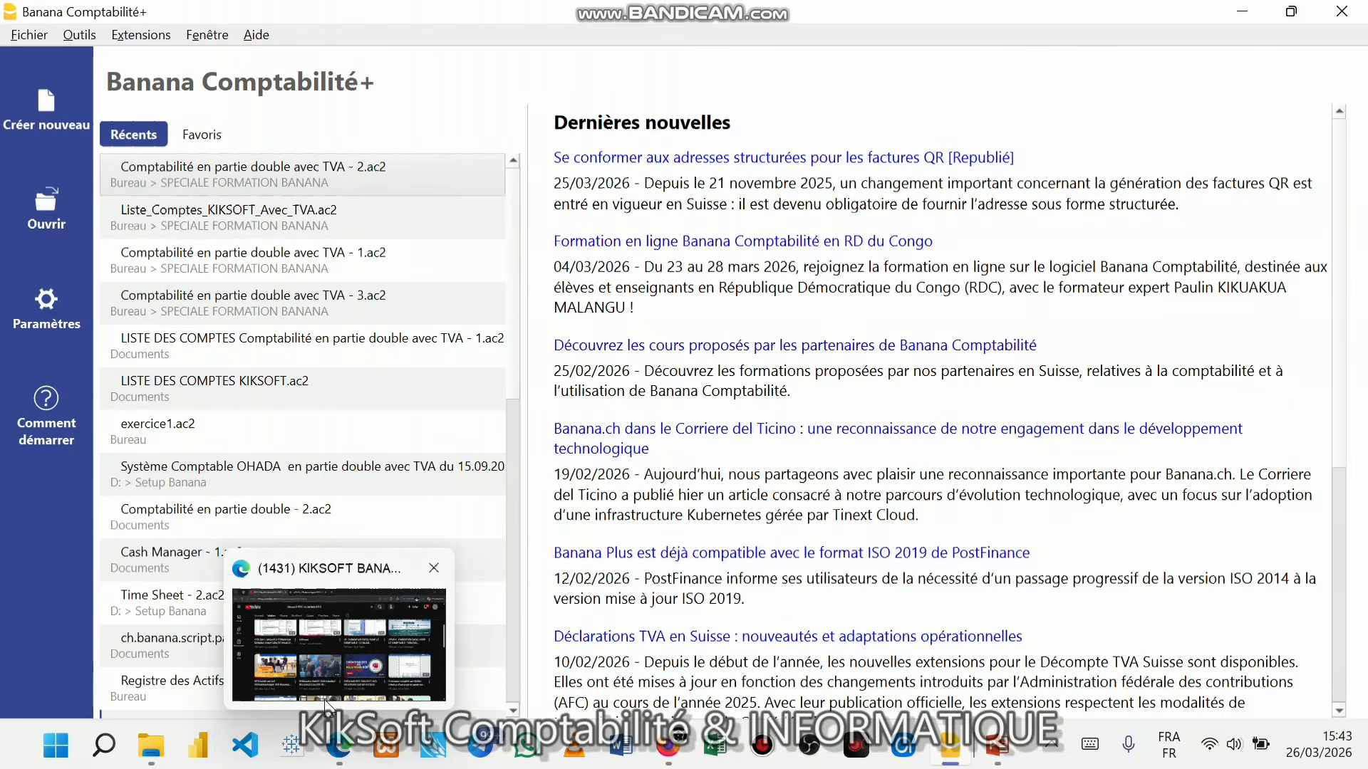
click(327, 663)
scroll(548, 335, up, 6)
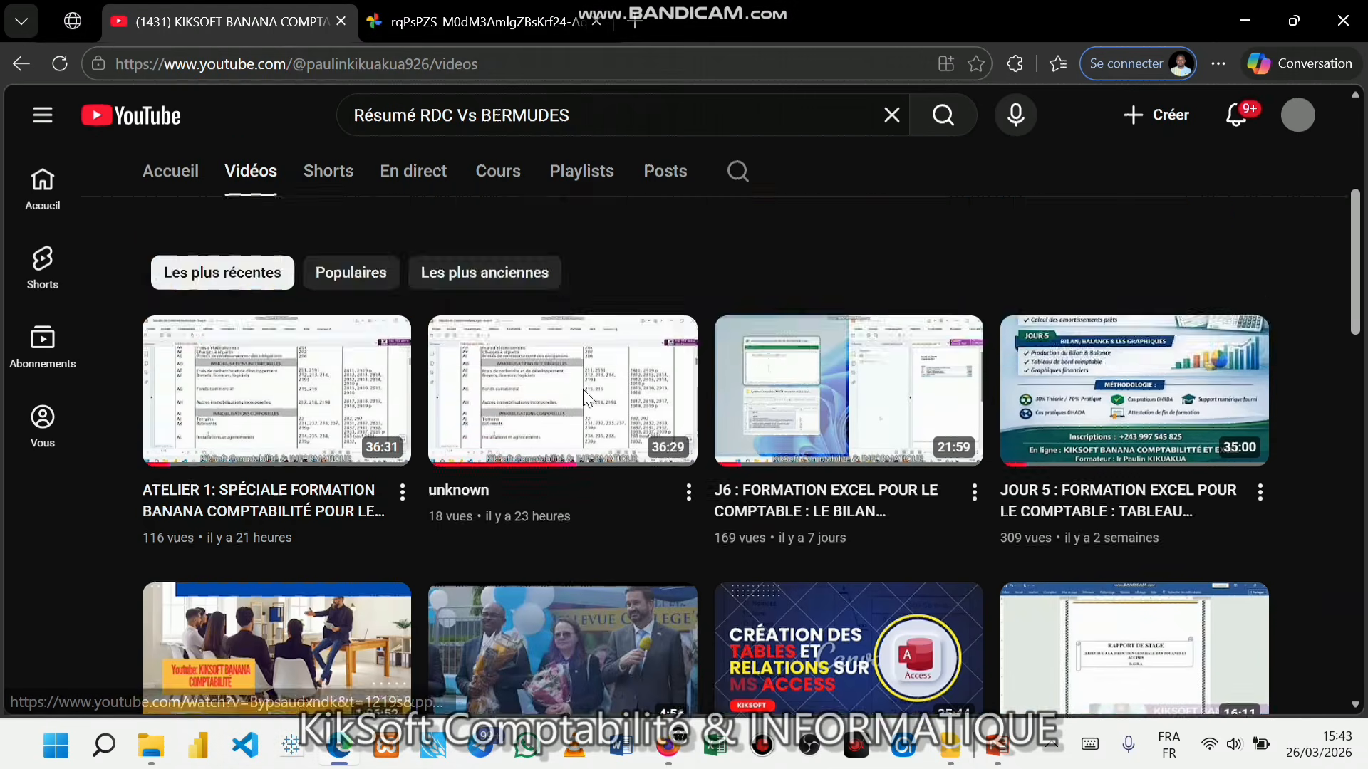
scroll(591, 397, down, 3)
scroll(591, 397, up, 3)
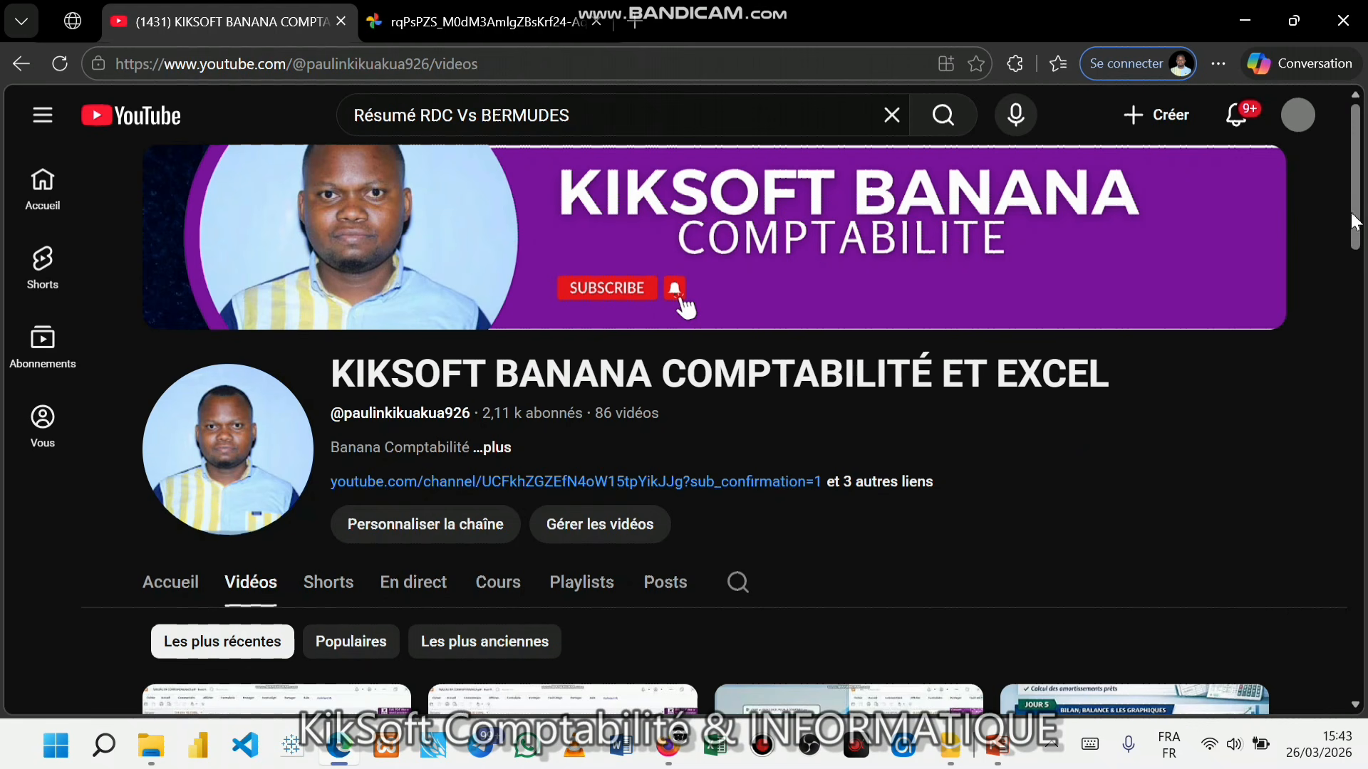
drag(1354, 221, 1354, 302)
drag(1357, 460, 1361, 688)
drag(1354, 625, 1365, 178)
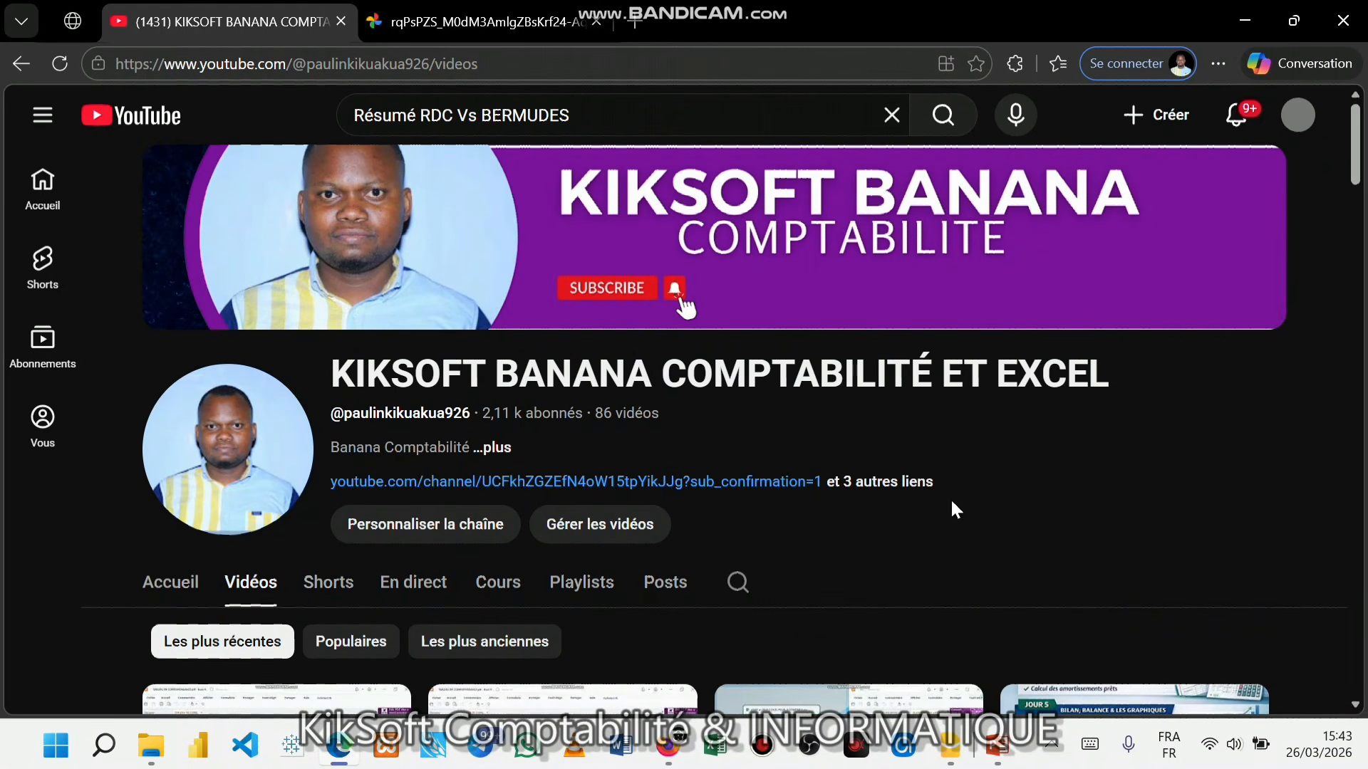
click(883, 482)
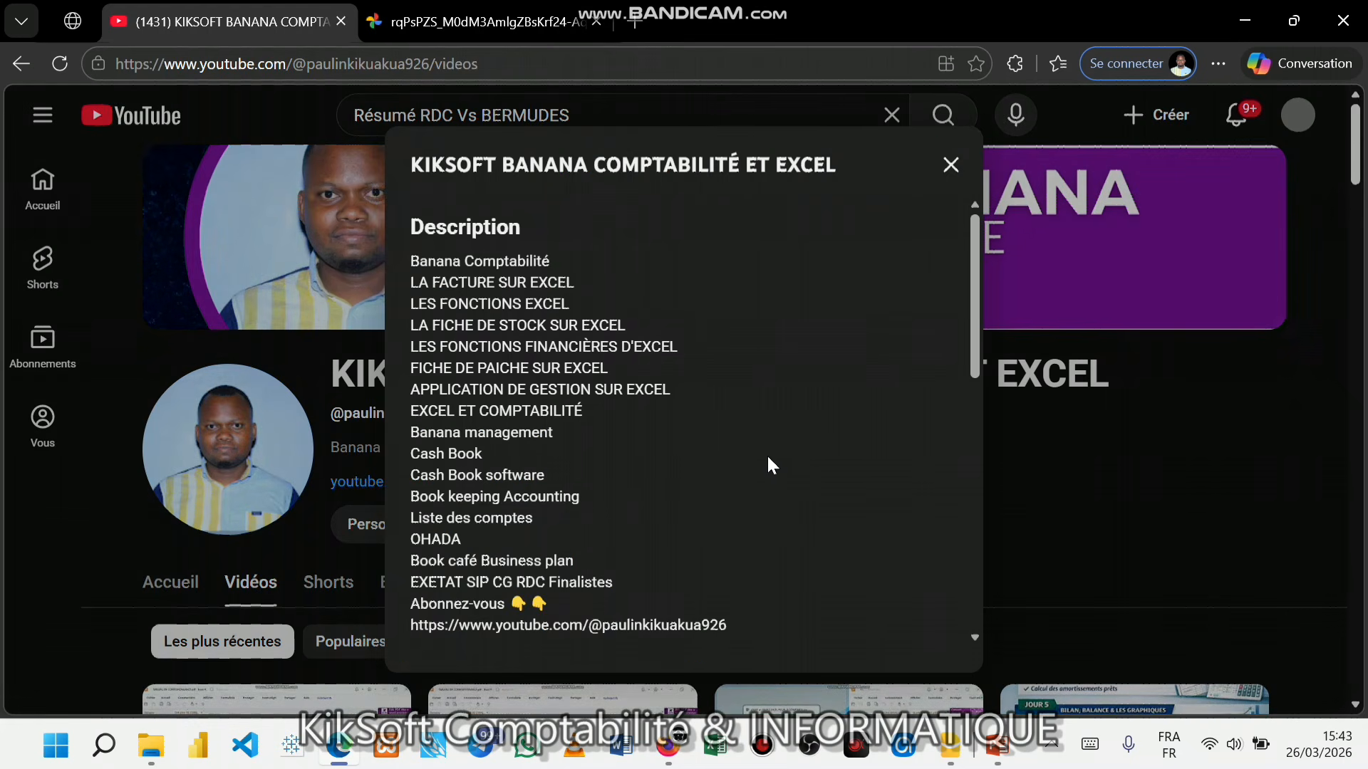
click(950, 164)
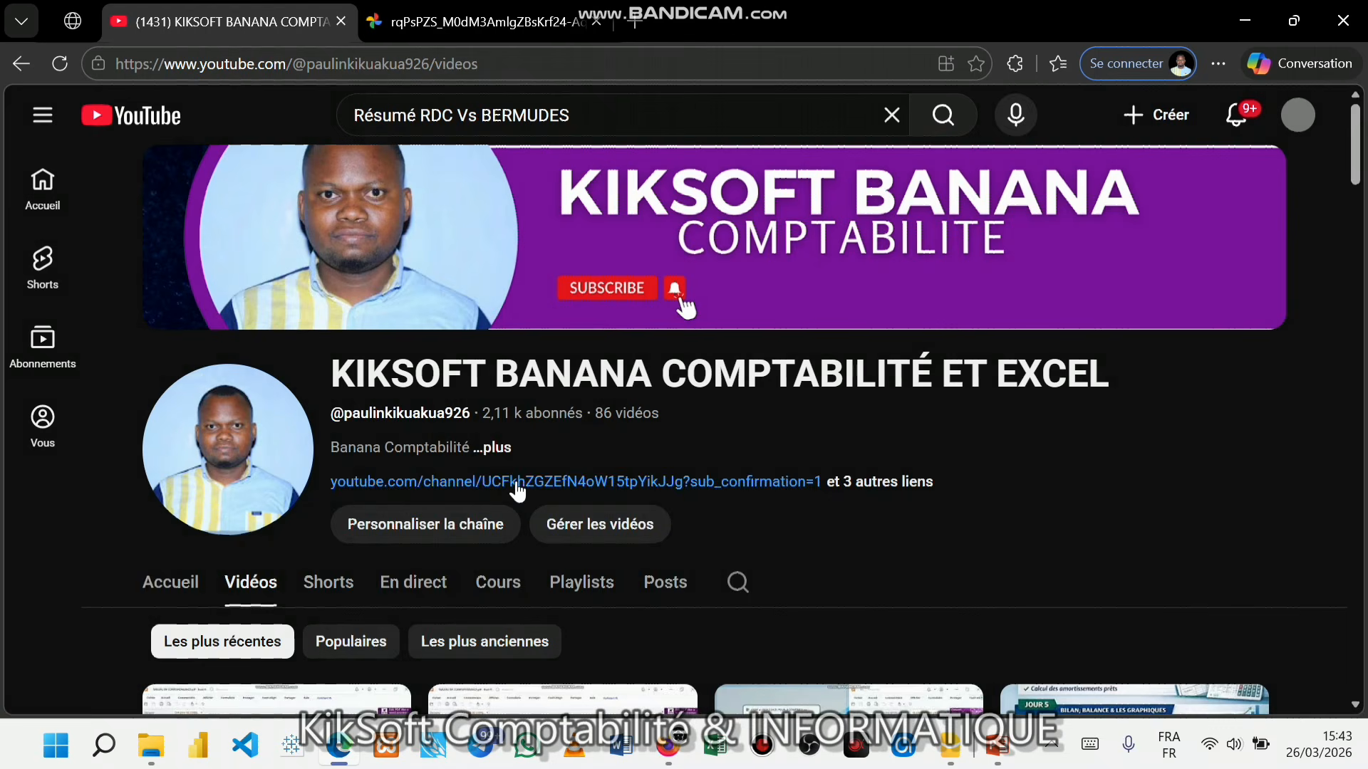
click(492, 448)
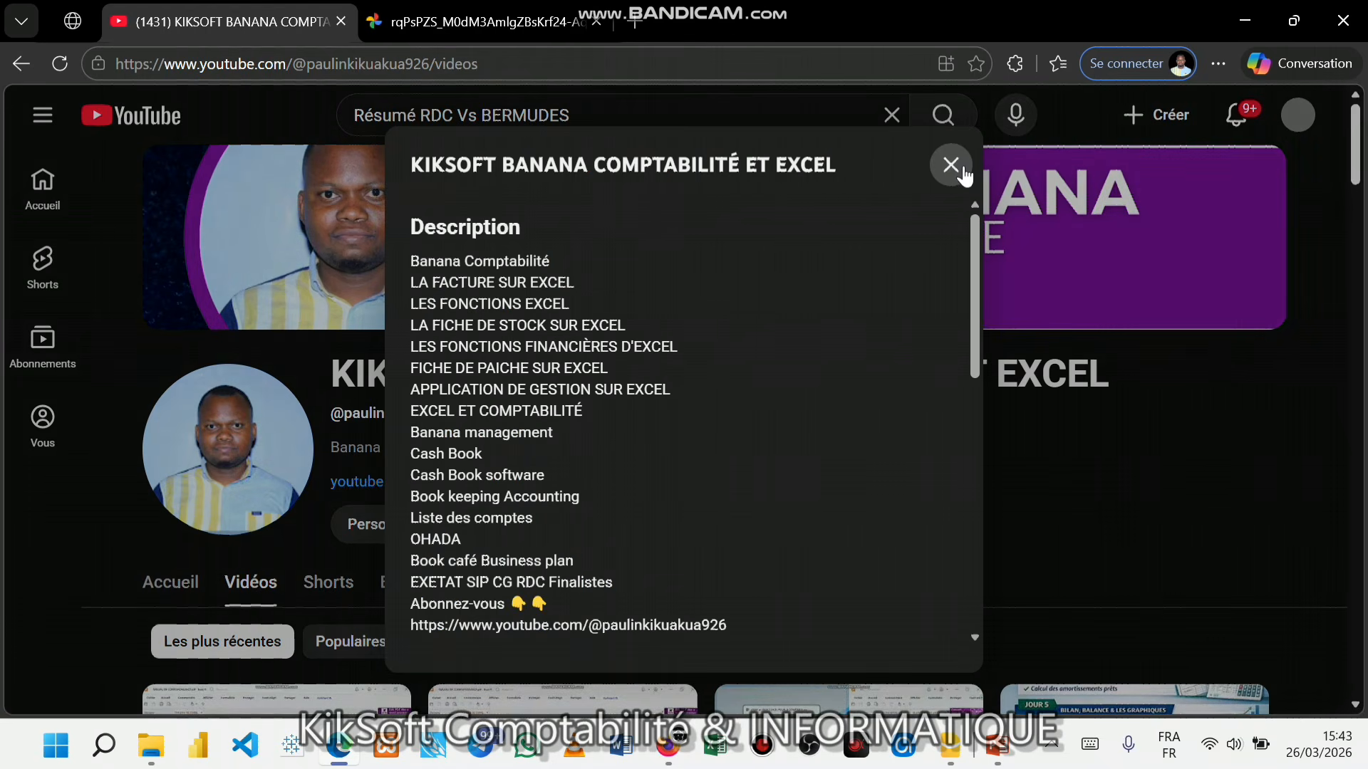
click(952, 166)
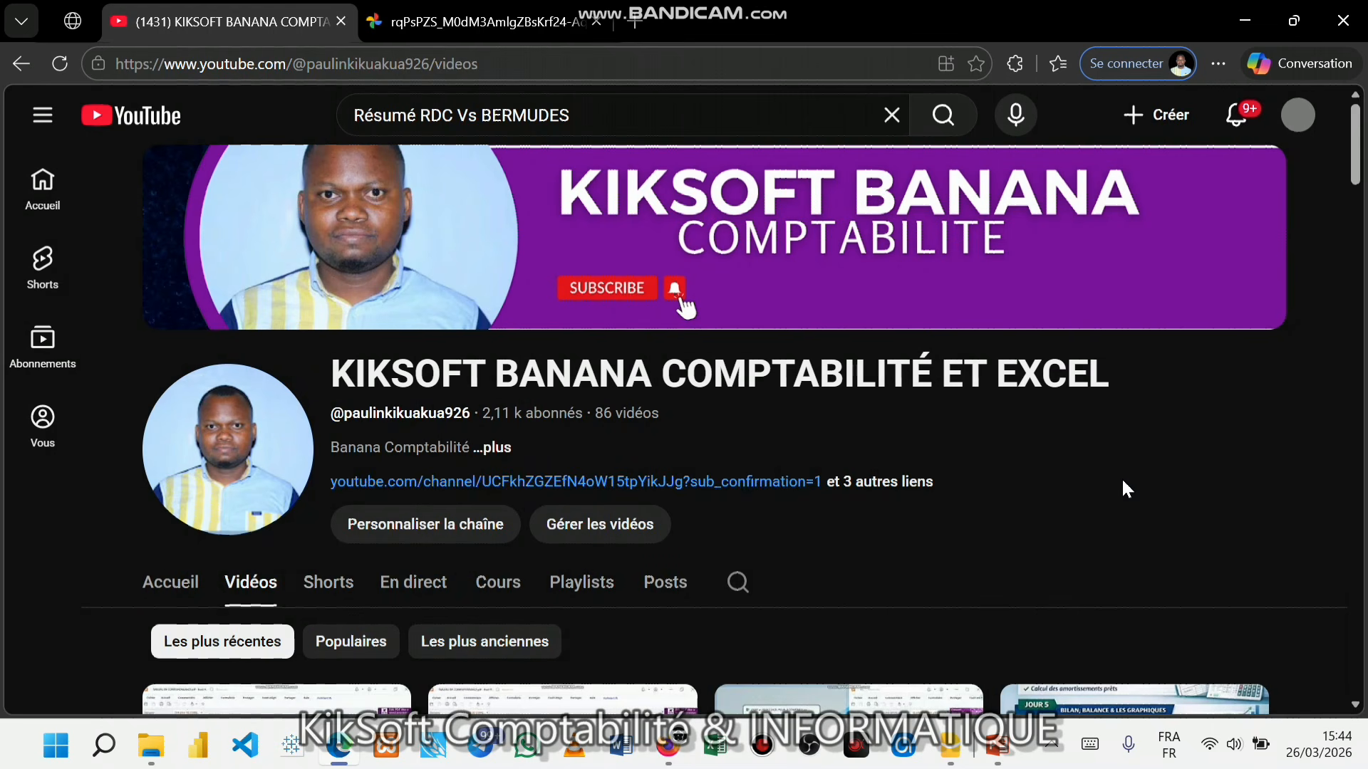
scroll(710, 503, down, 5)
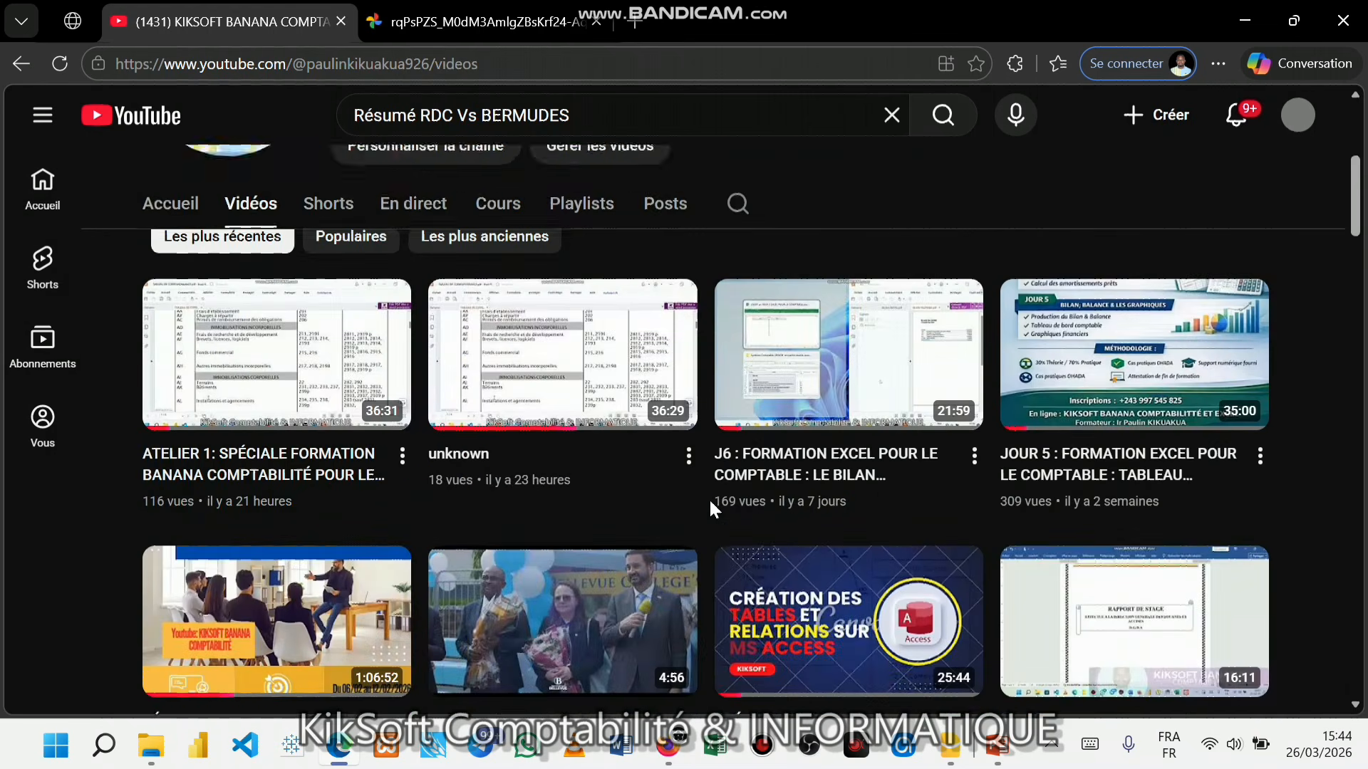
scroll(709, 502, up, 4)
scroll(712, 502, up, 2)
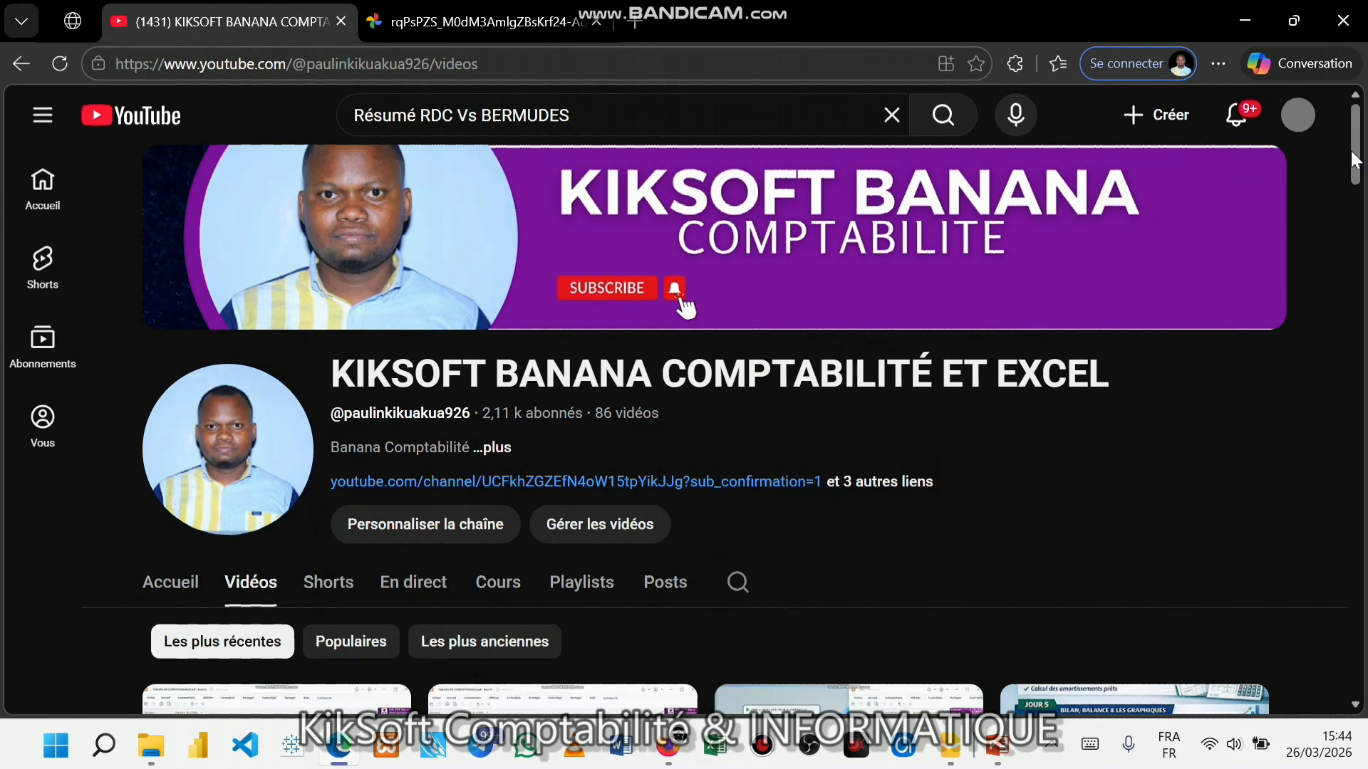
drag(1357, 155, 1304, 144)
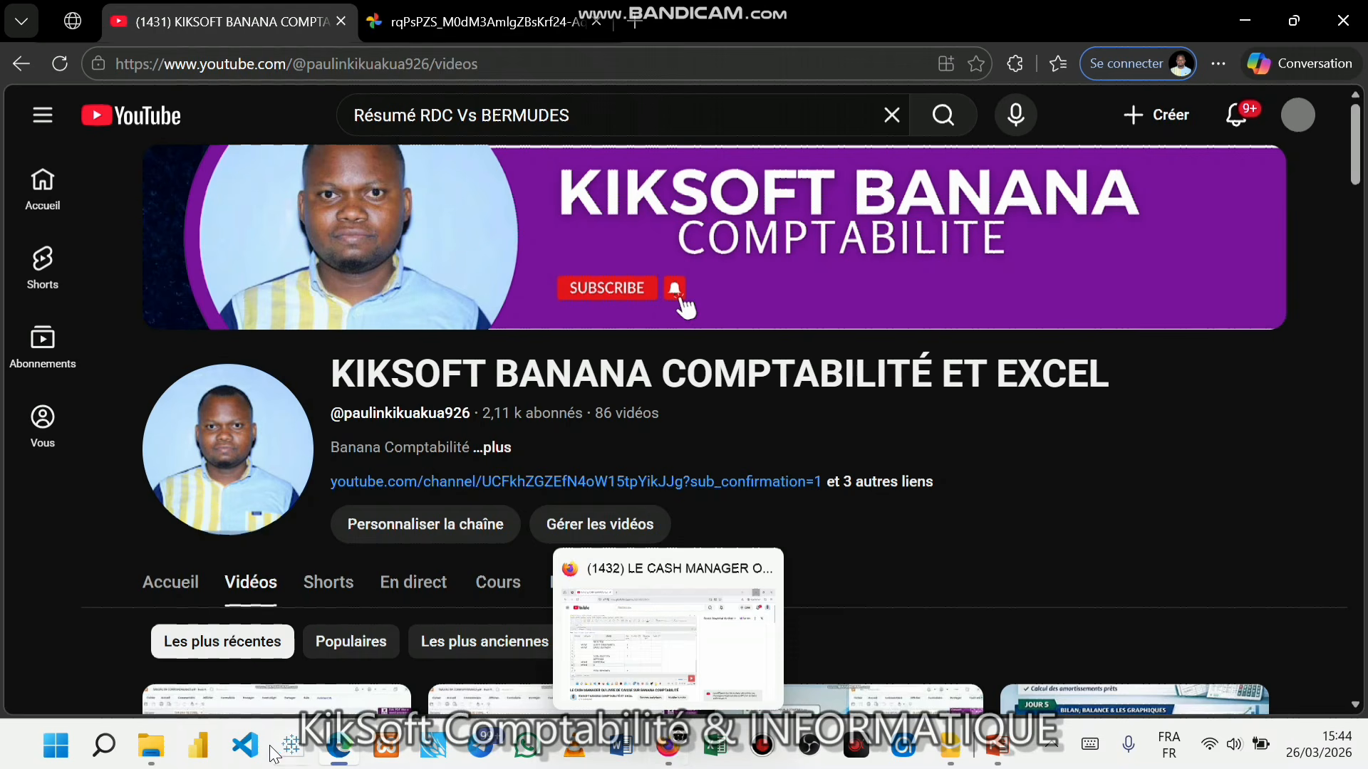
- Maximize the SPECIALE FORMATION BANANA folder window and open SIP 2024 SERIE 2.pdf
mouse_move(160, 762)
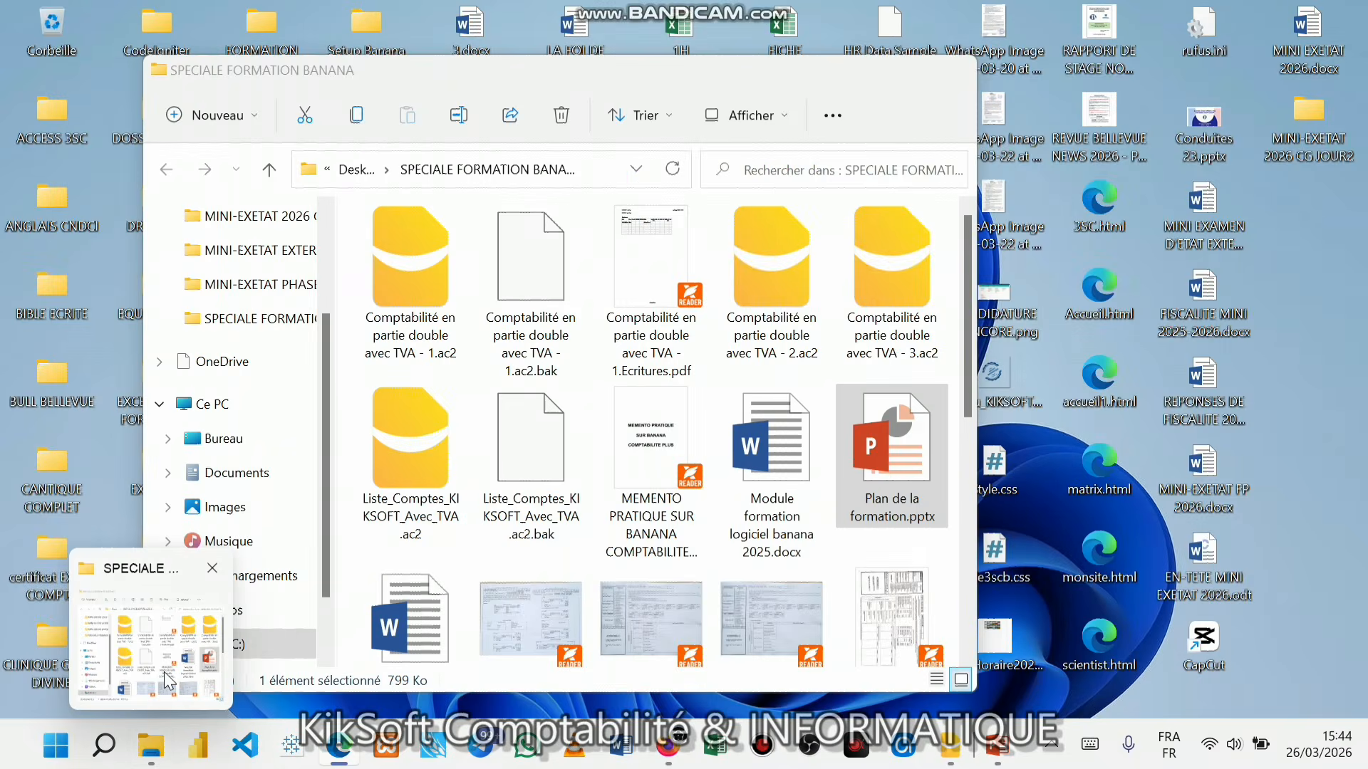
click(153, 684)
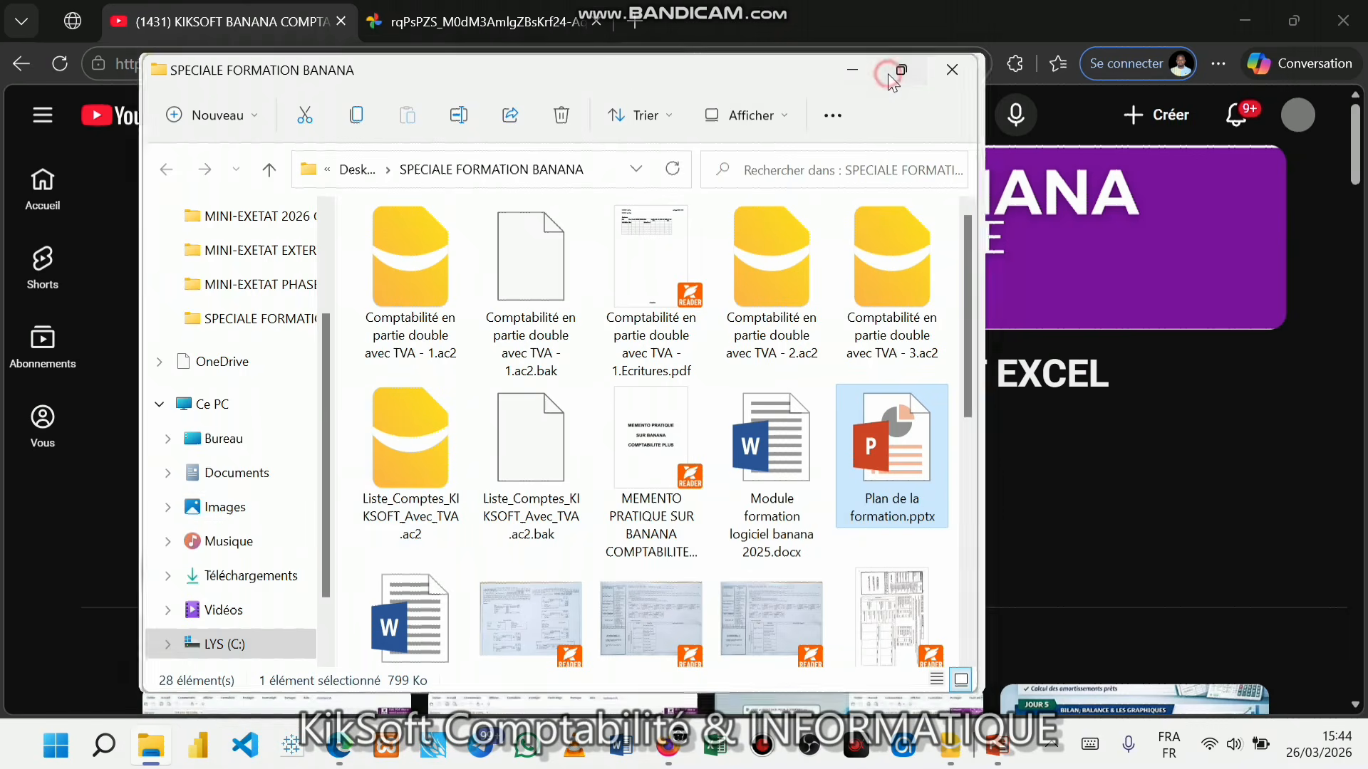
click(900, 70)
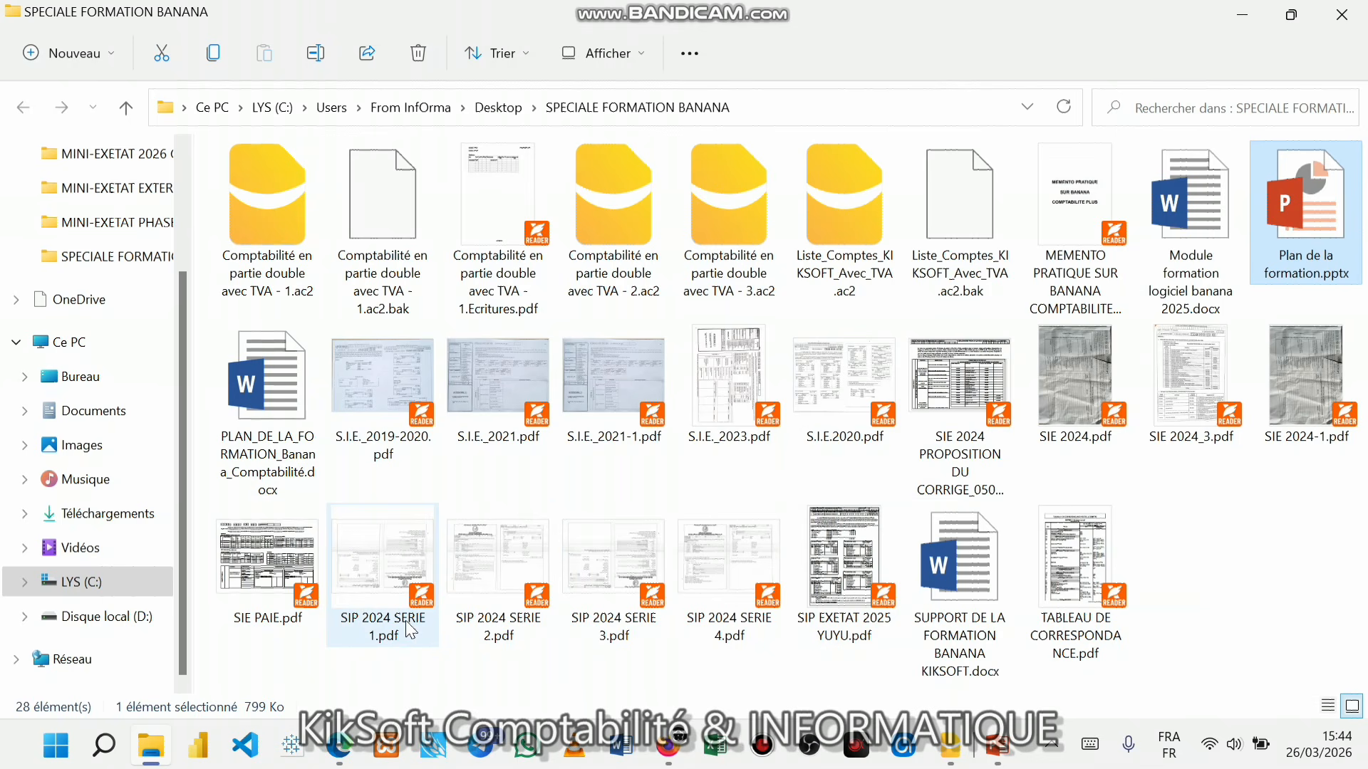
click(384, 612)
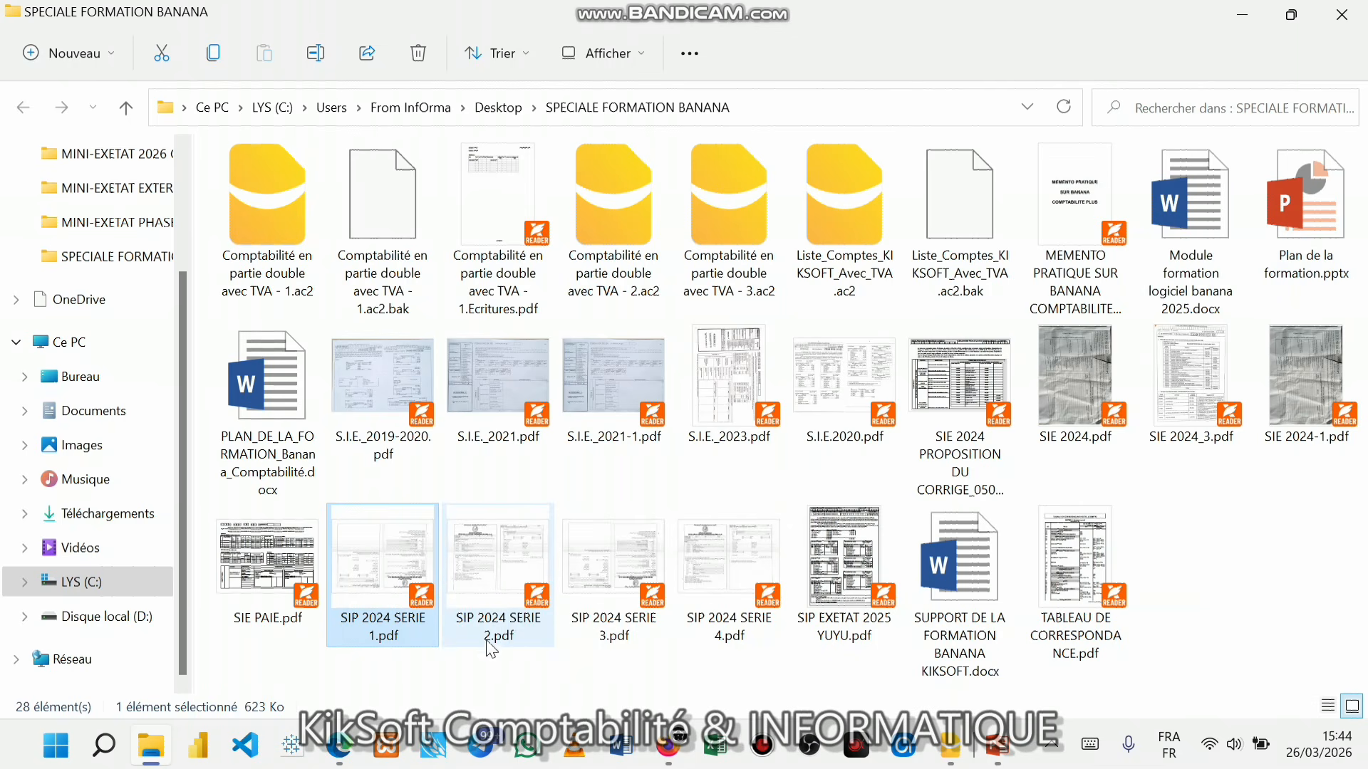
double_click(498, 583)
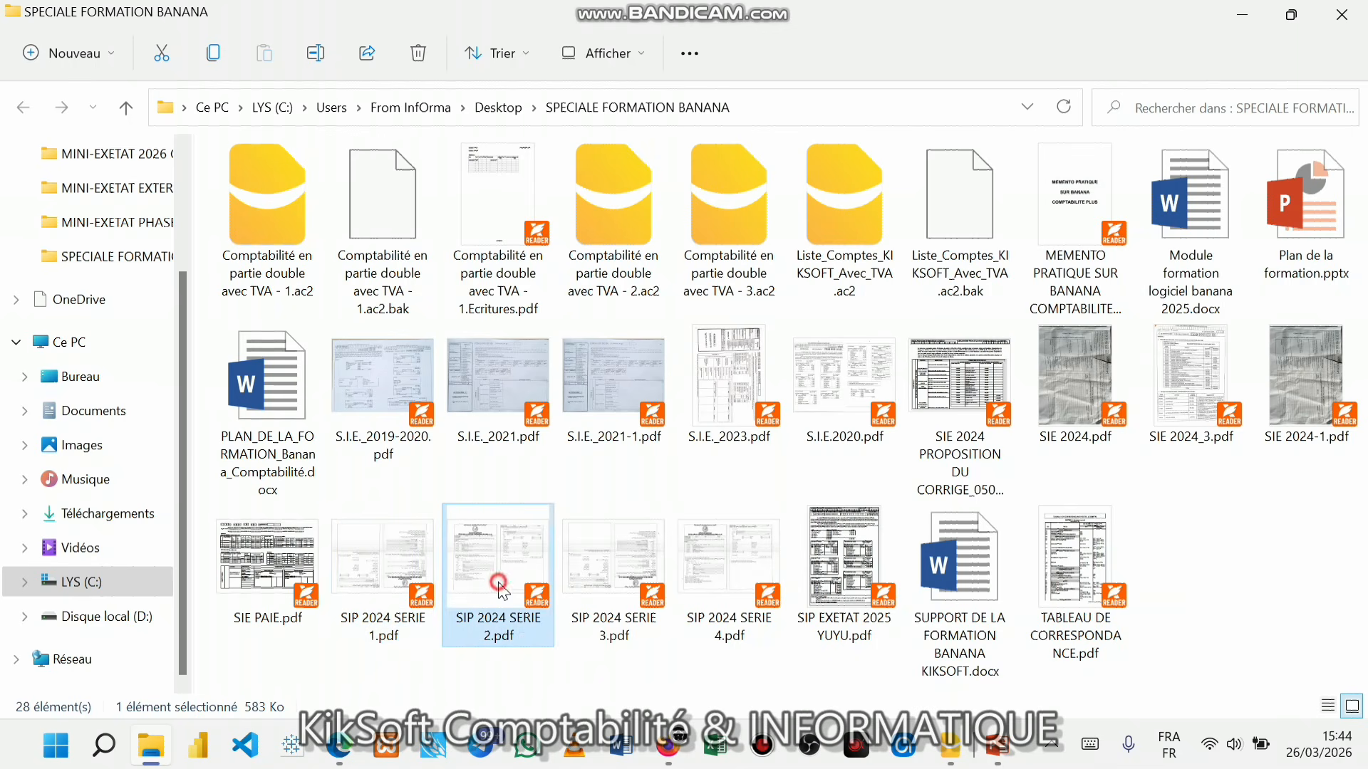
- Scroll through the MULUMU SNC closing-balance extract, then bring Banana Comptabilité+ forward
scroll(724, 548, down, 3)
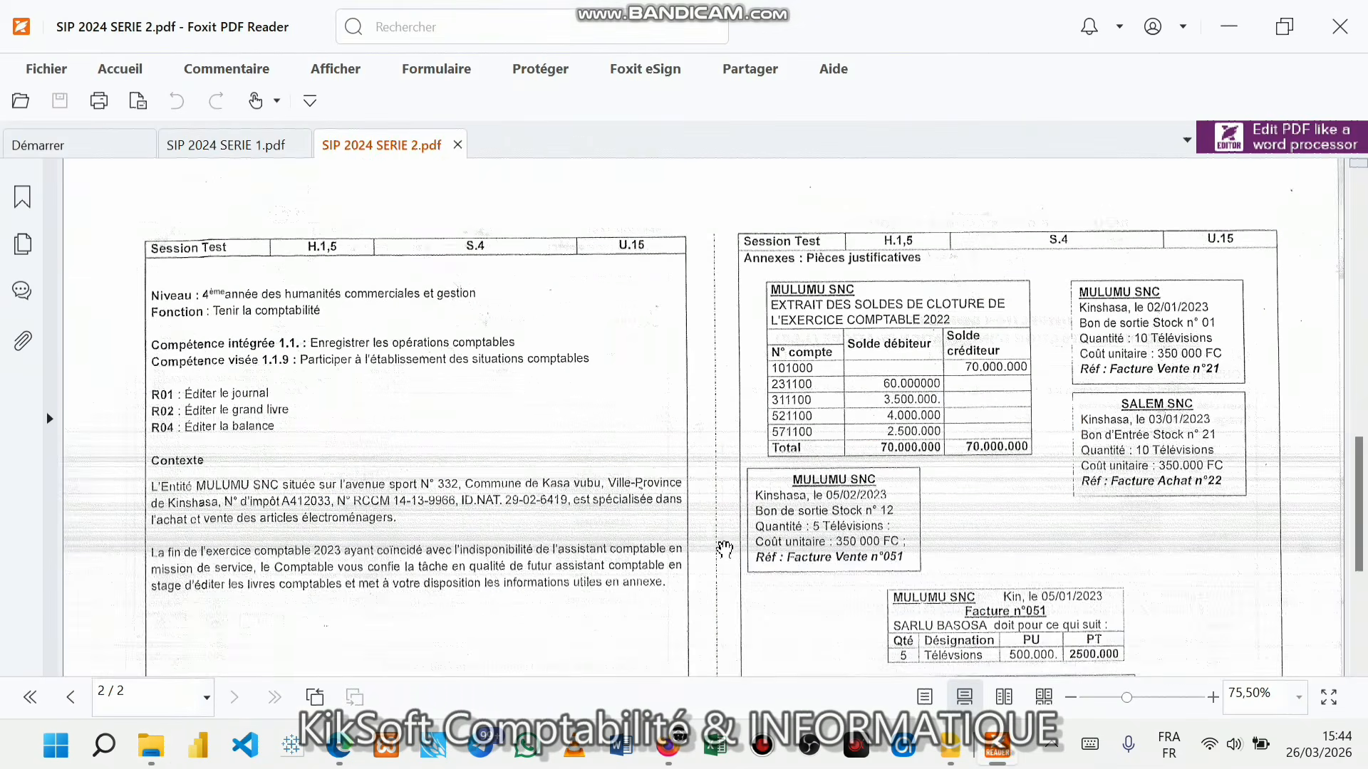
scroll(724, 548, up, 3)
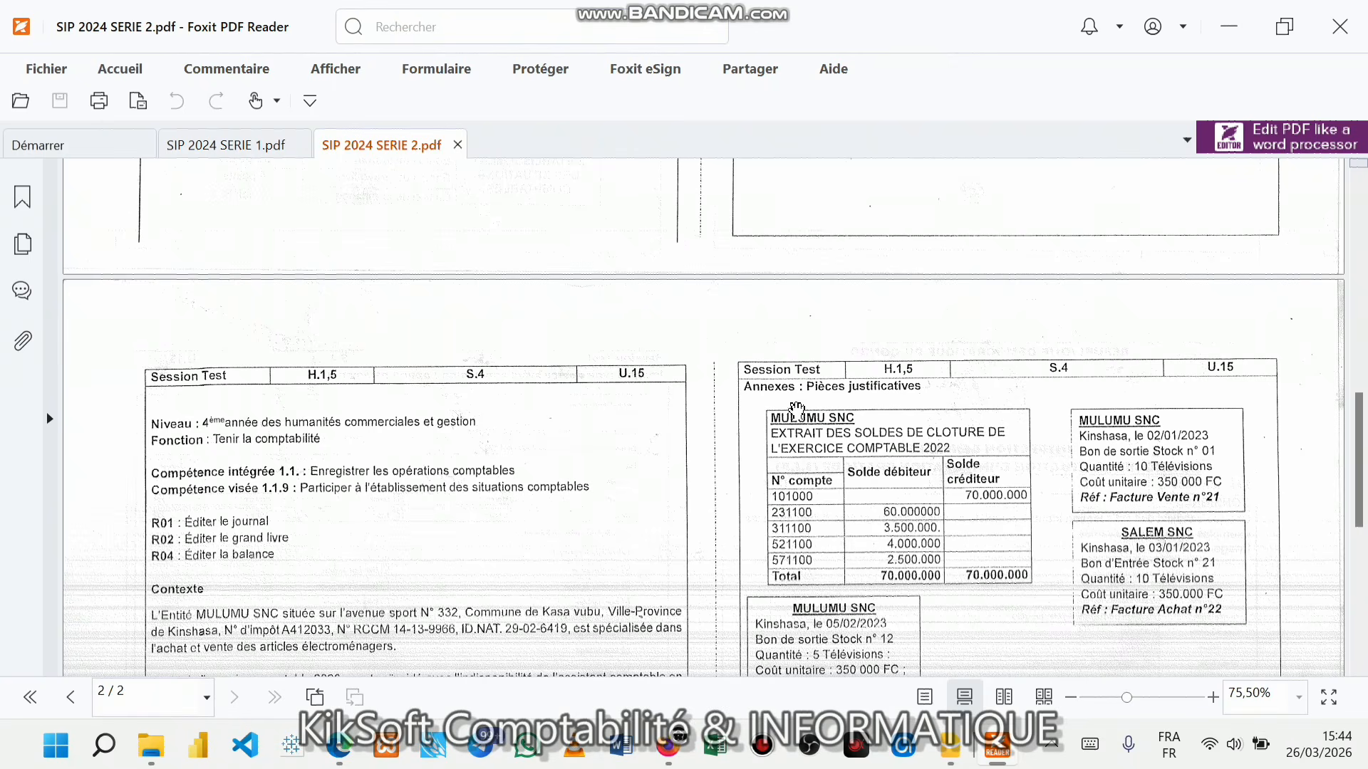
scroll(305, 563, down, 3)
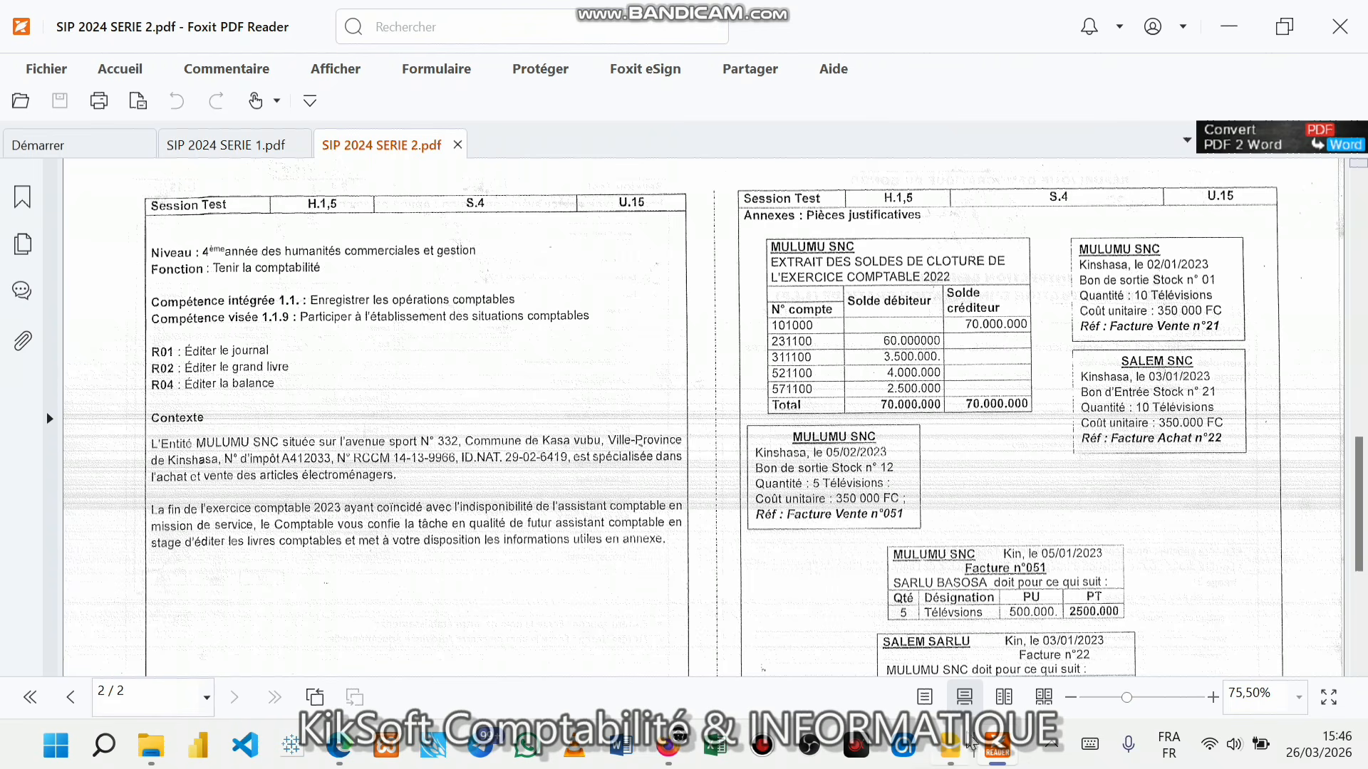
mouse_move(968, 742)
click(936, 702)
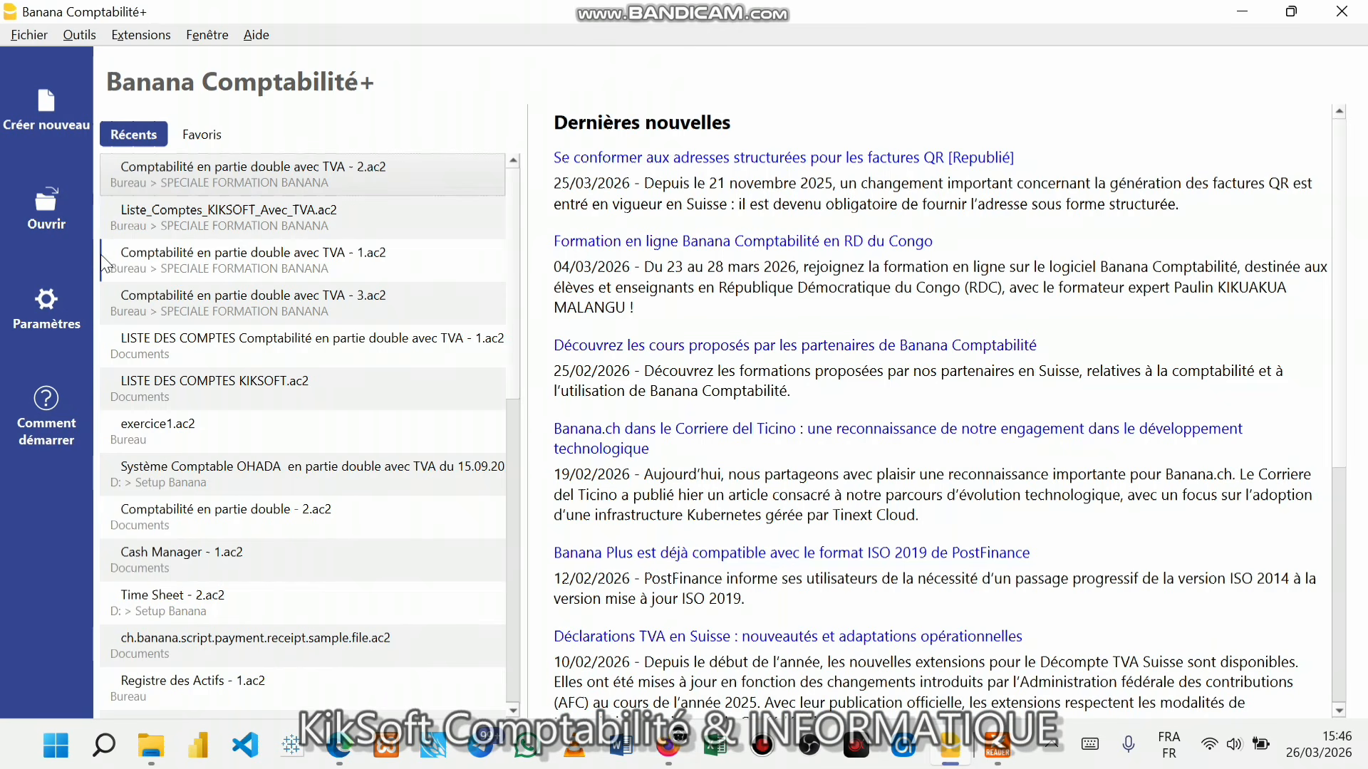
- Open Liste_Comptes_KIKSOFT_Avec_TVA.ac2 through the Ouvrir dialog
click(65, 222)
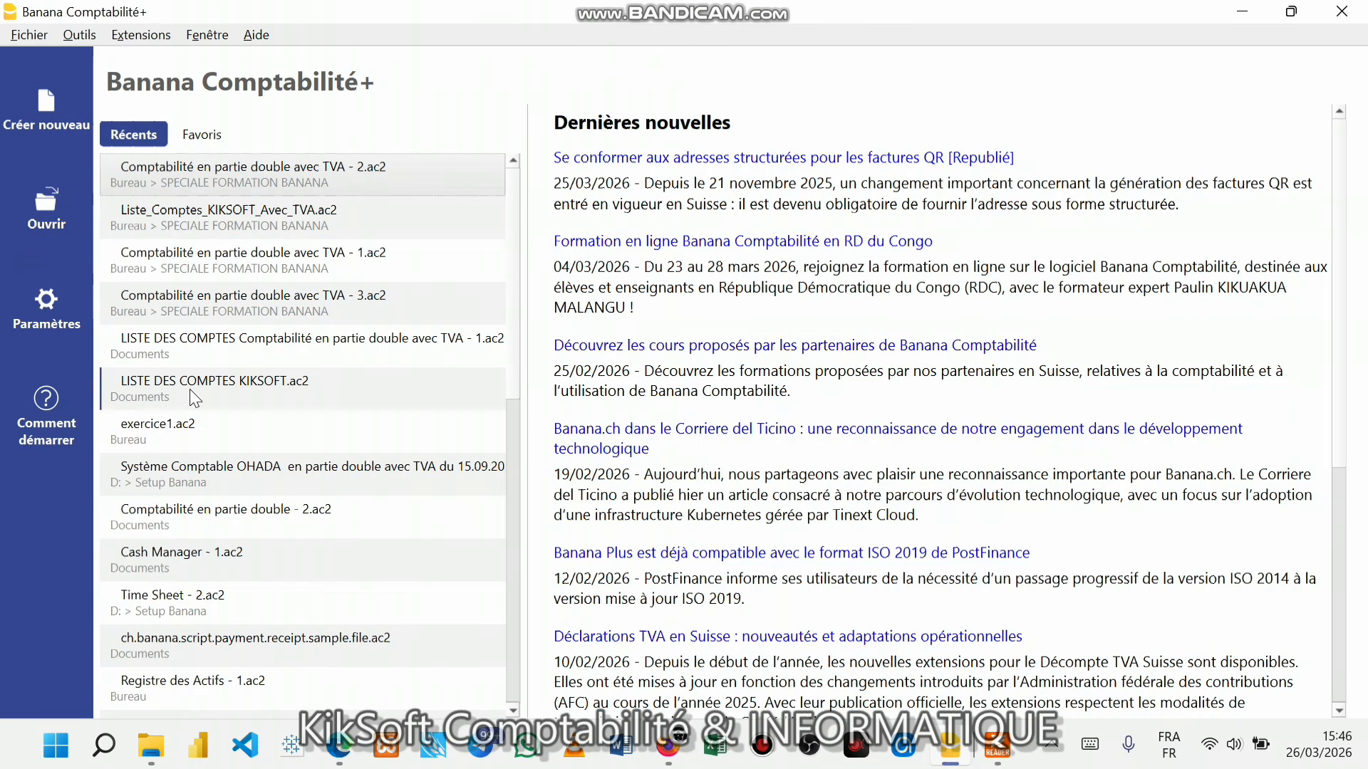
click(41, 225)
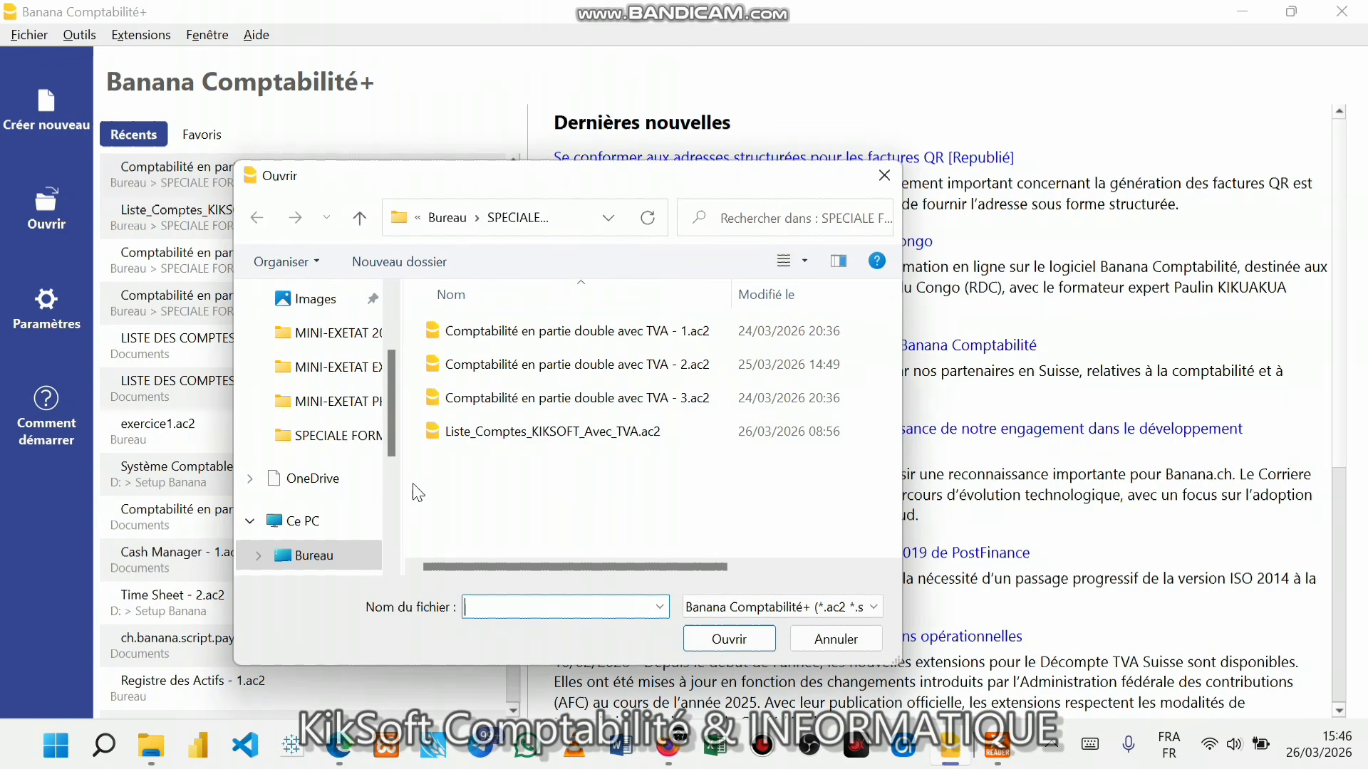
click(487, 436)
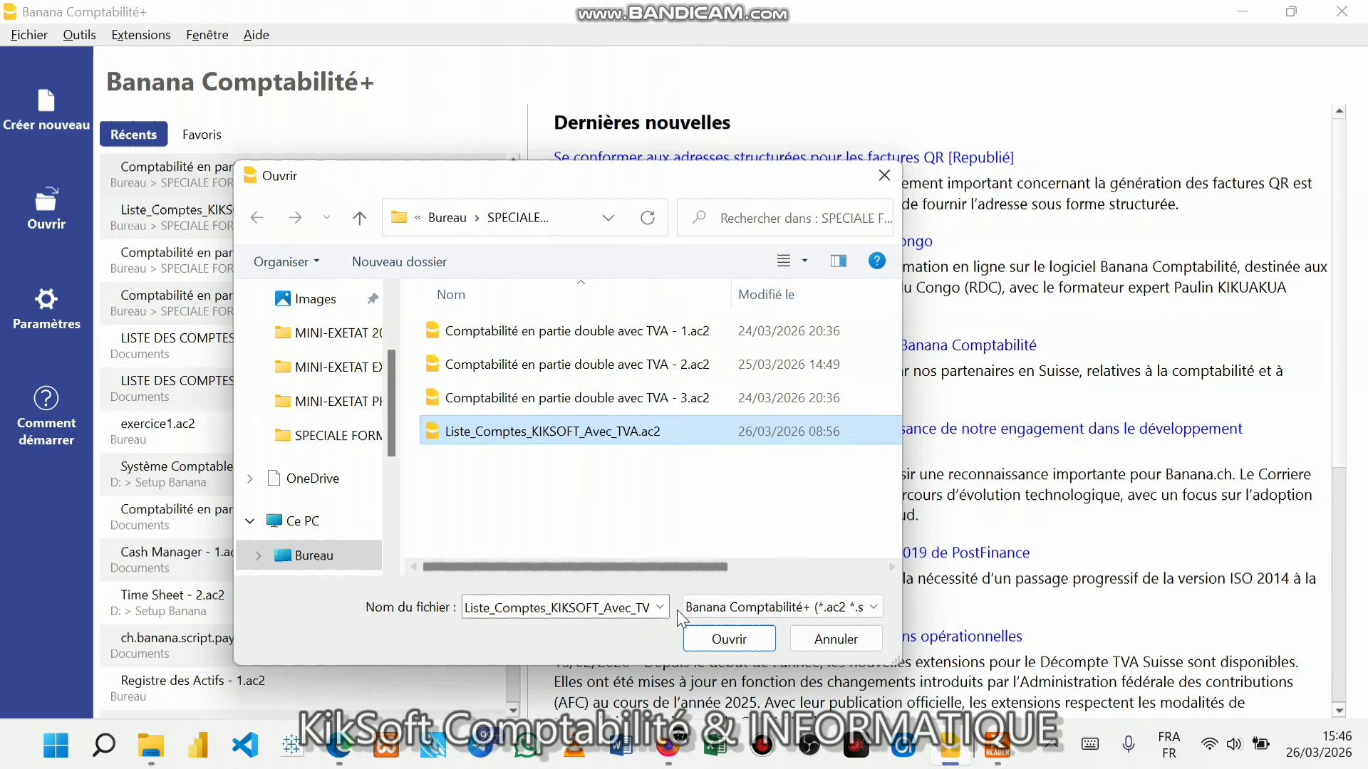
click(714, 639)
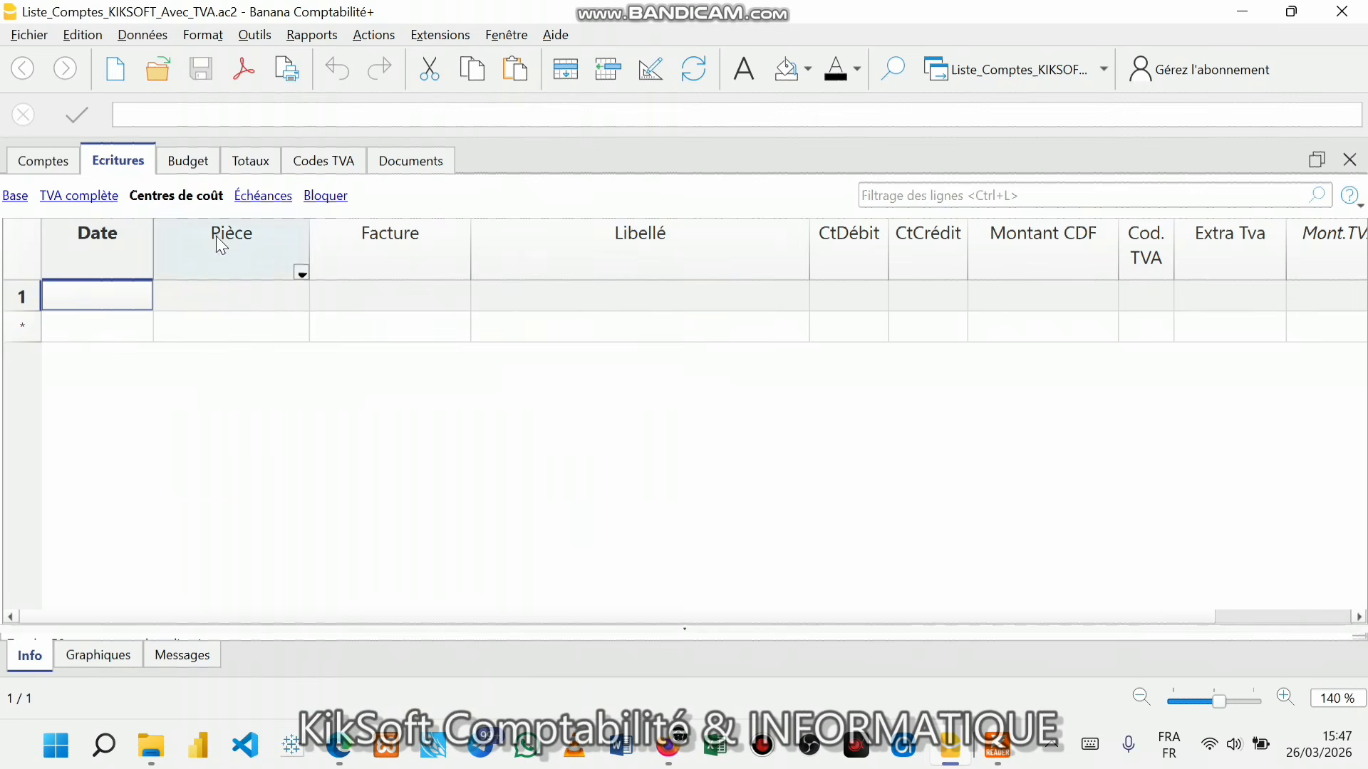
- Clear all existing rows from the Ecritures transactions table
click(20, 256)
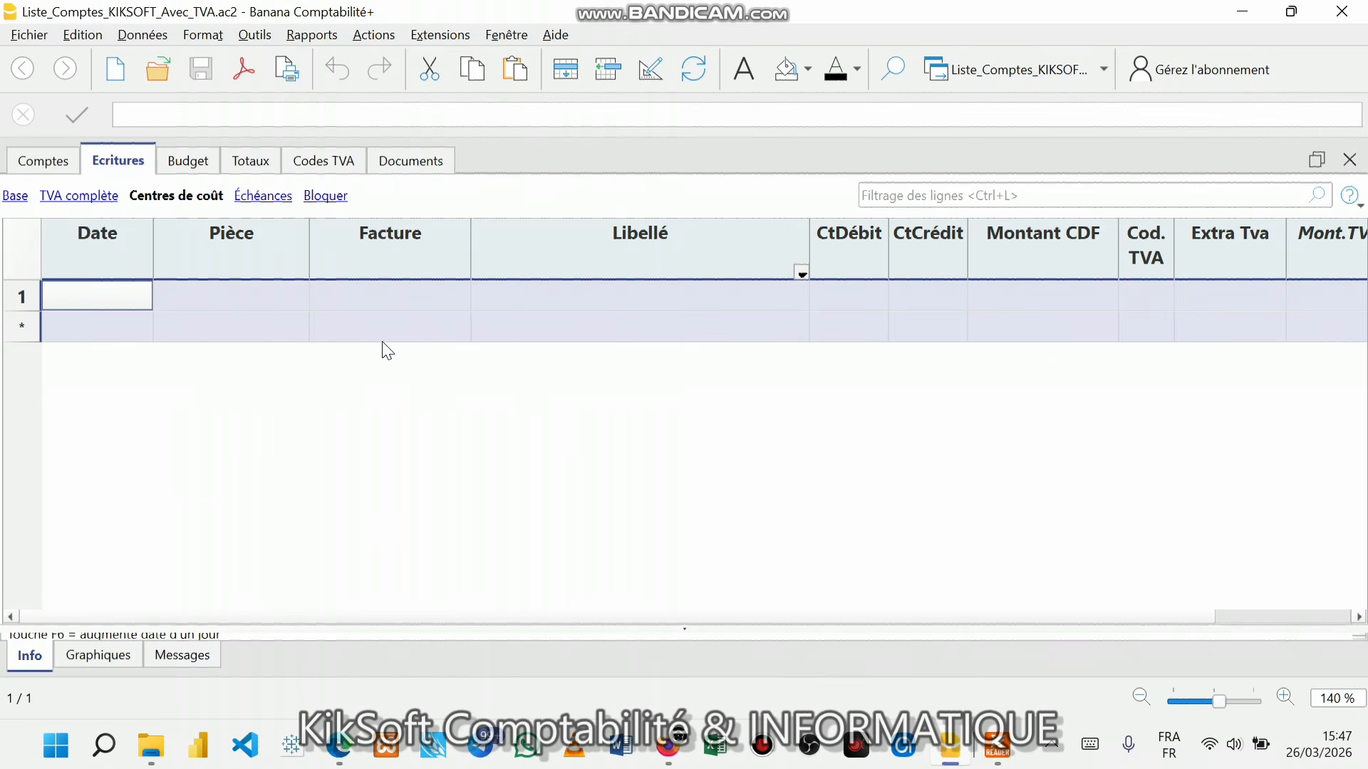
key(ctrl+v)
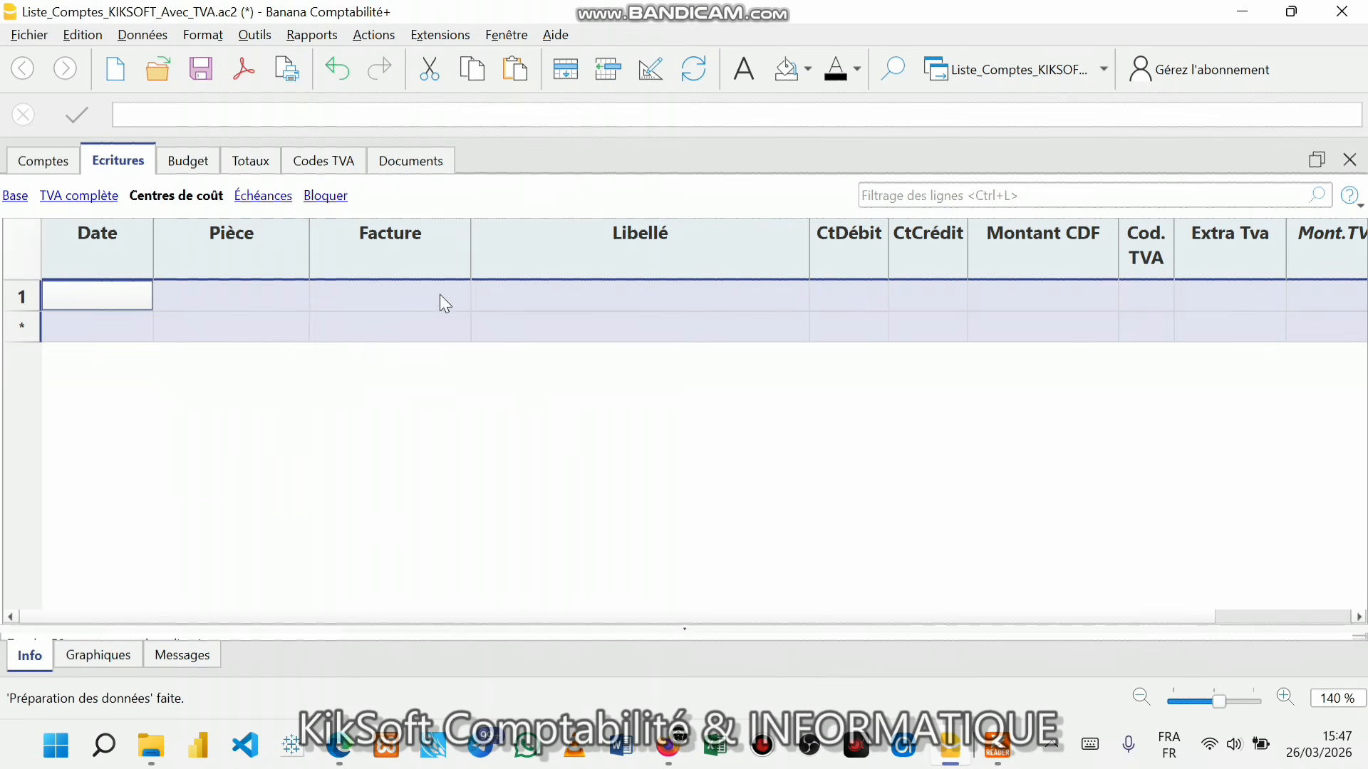
click(147, 302)
click(120, 299)
click(212, 291)
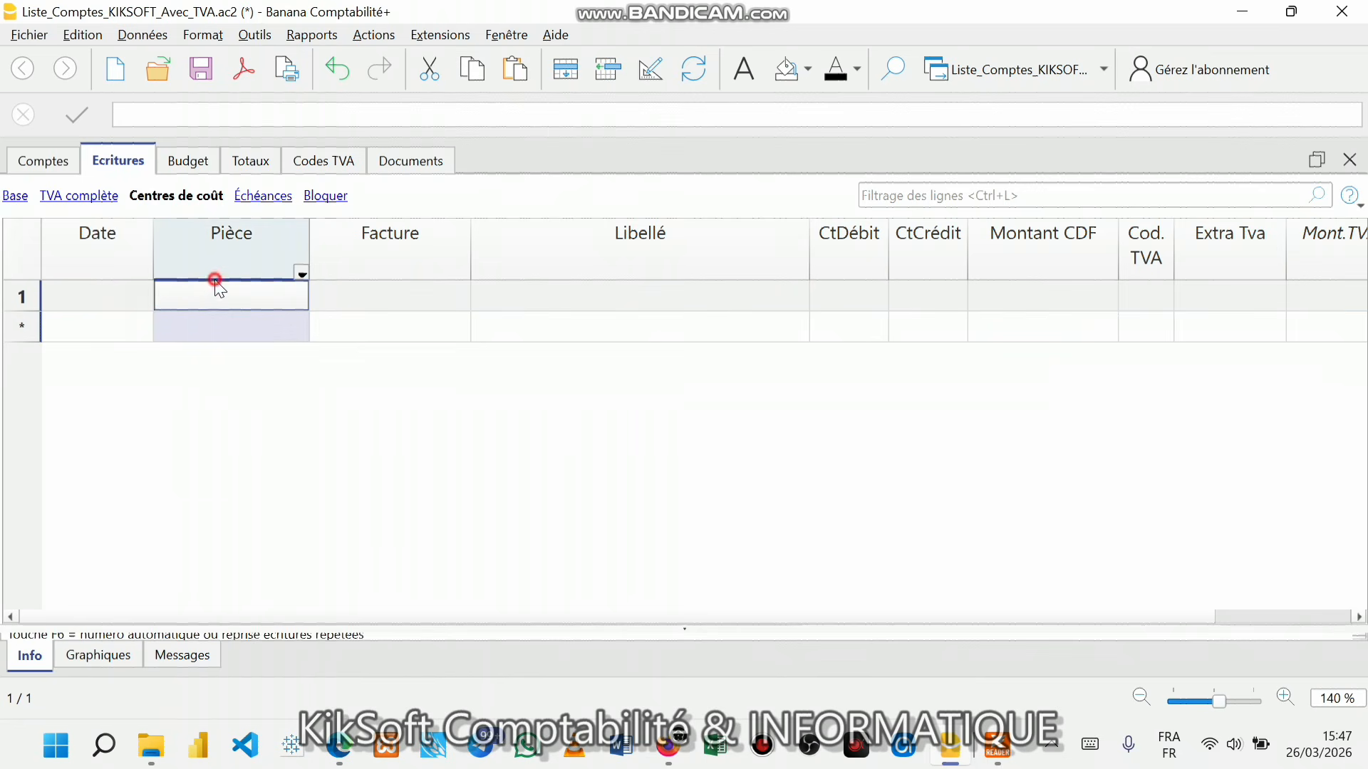
click(107, 326)
click(108, 297)
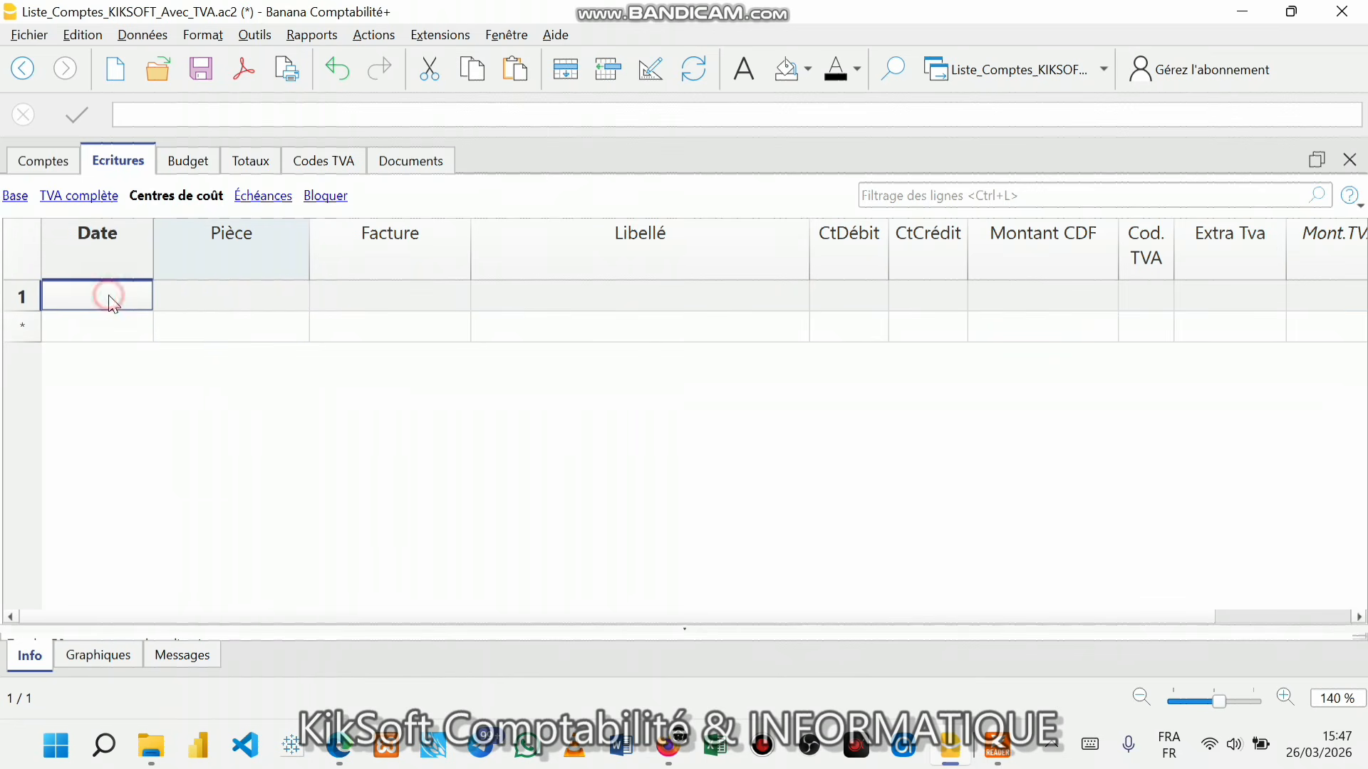
click(238, 324)
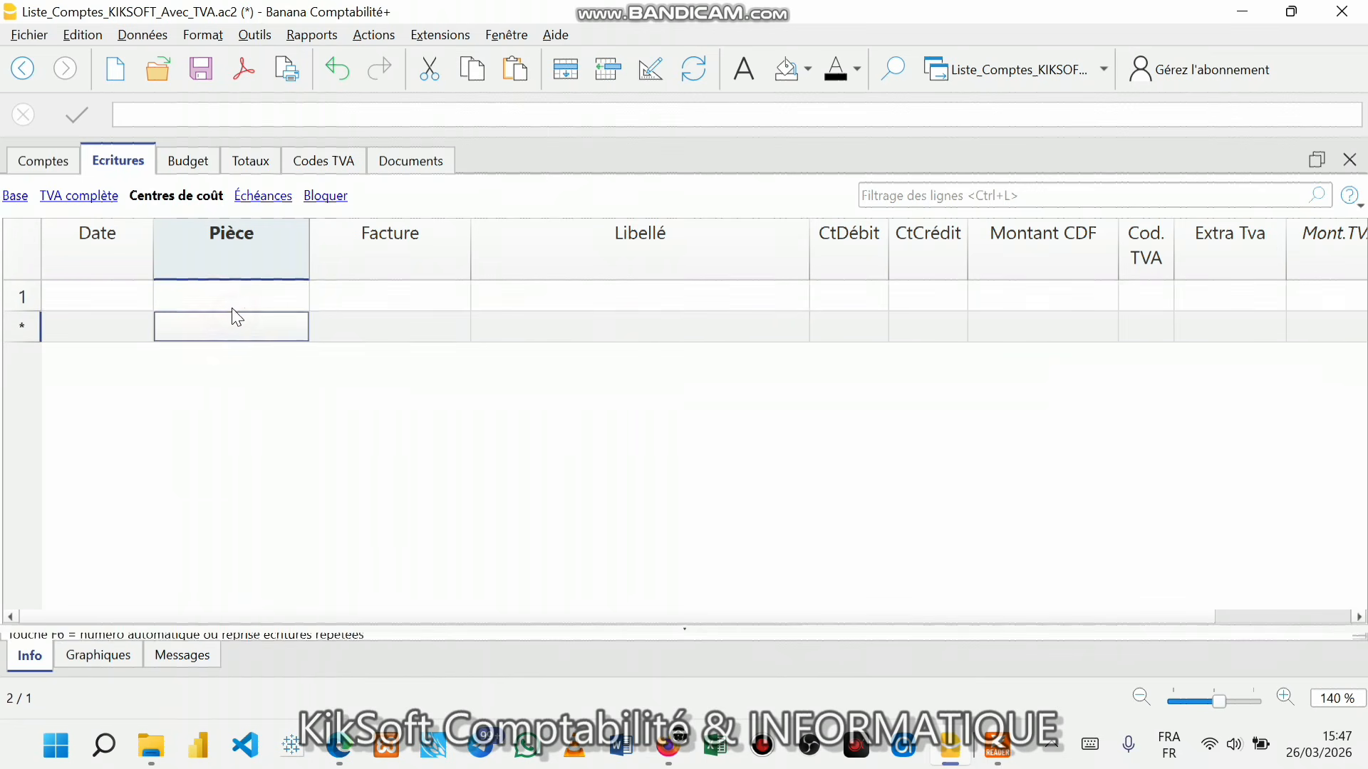
click(223, 304)
click(107, 291)
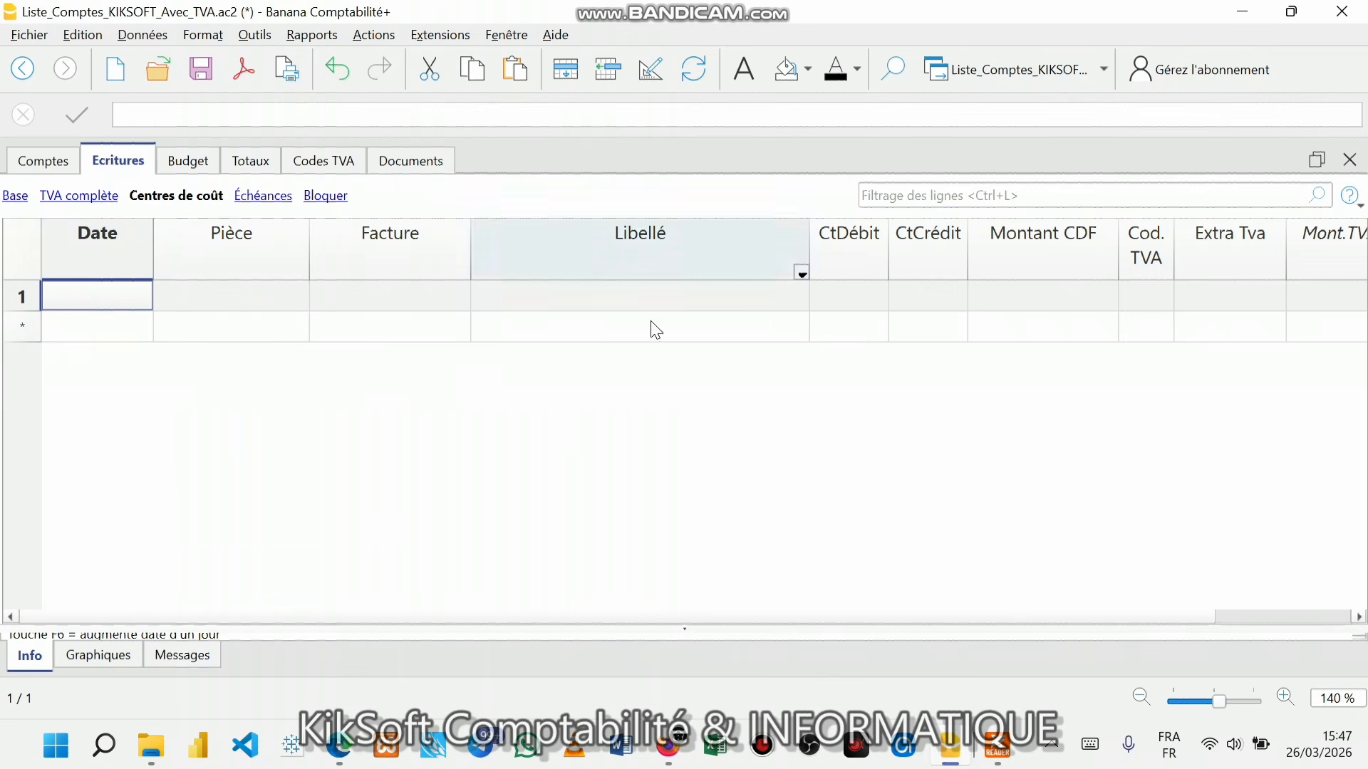
- Switch to the Comptes table and inspect its empty Ouverture CDF column
click(39, 158)
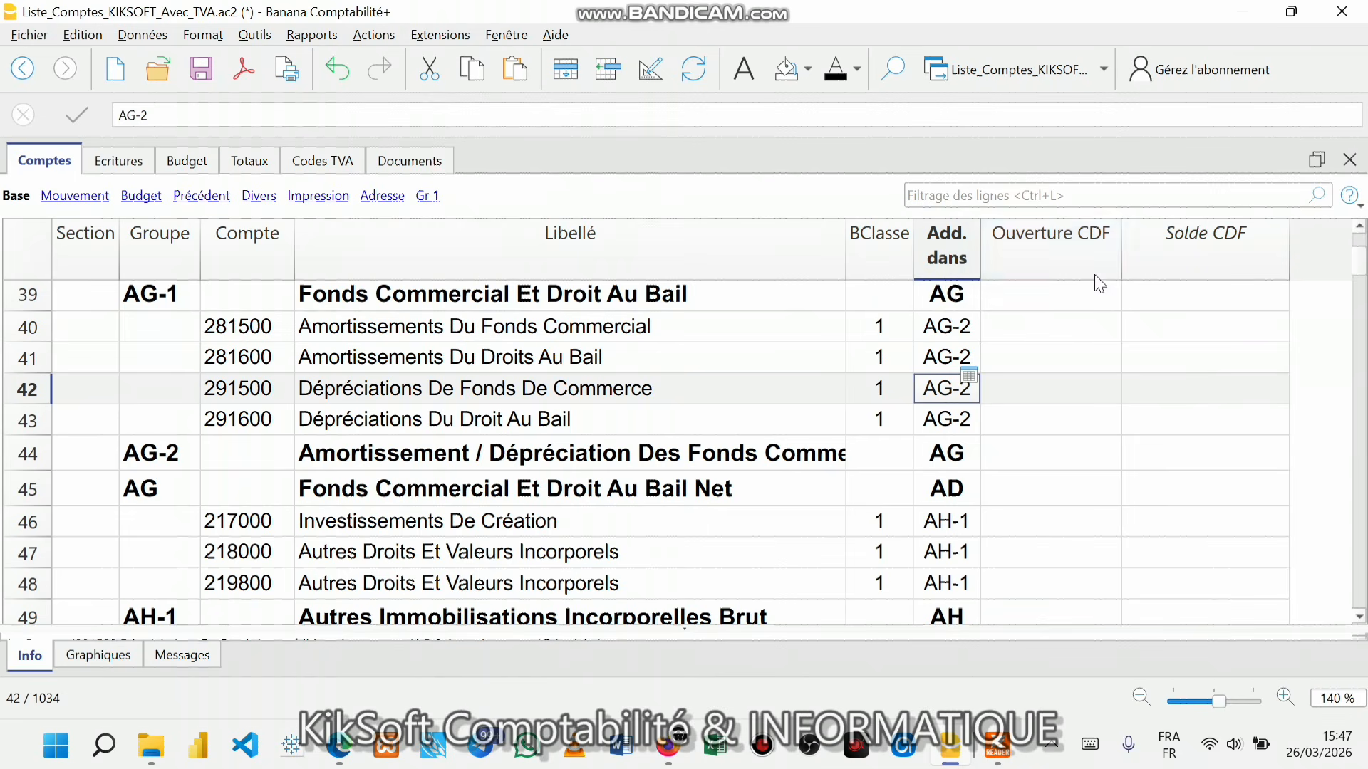
click(1058, 244)
scroll(1073, 327, down, 20)
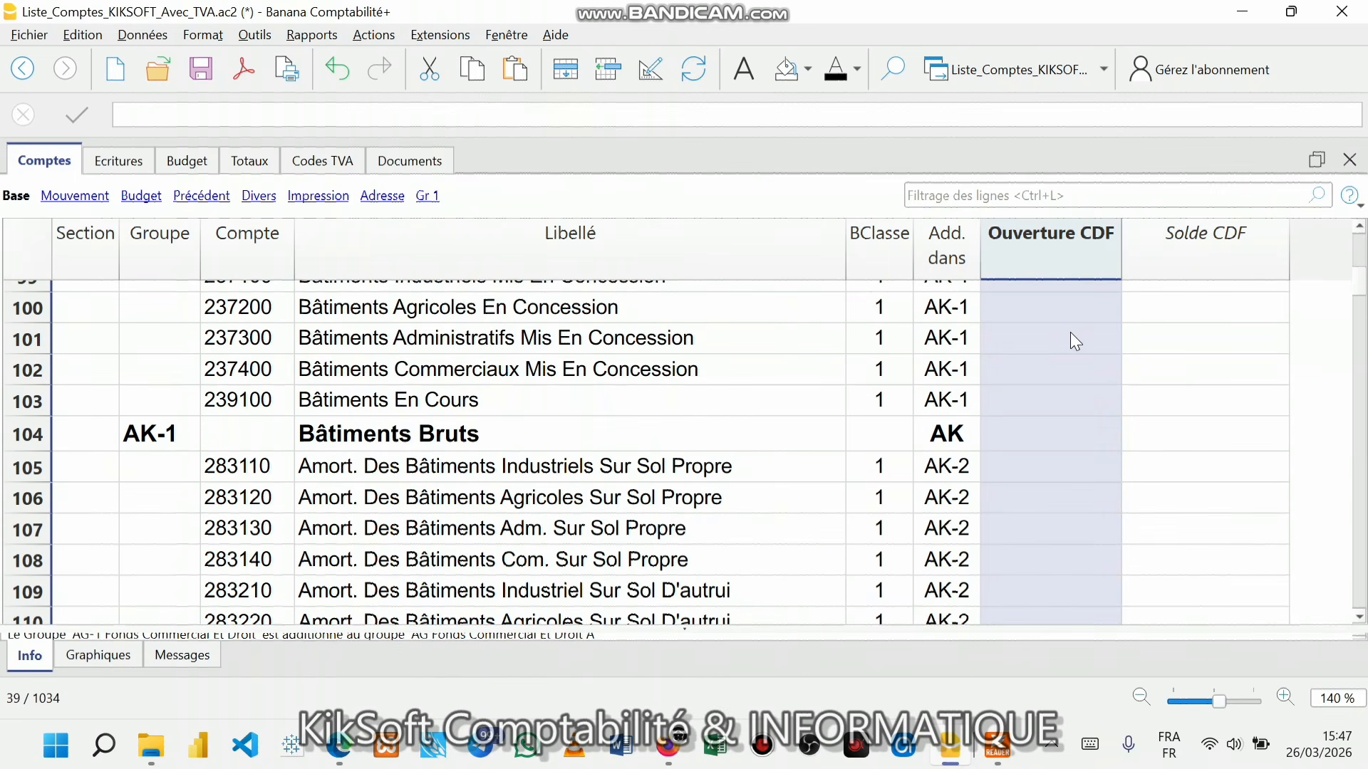
scroll(1071, 336, up, 17)
scroll(1071, 335, up, 9)
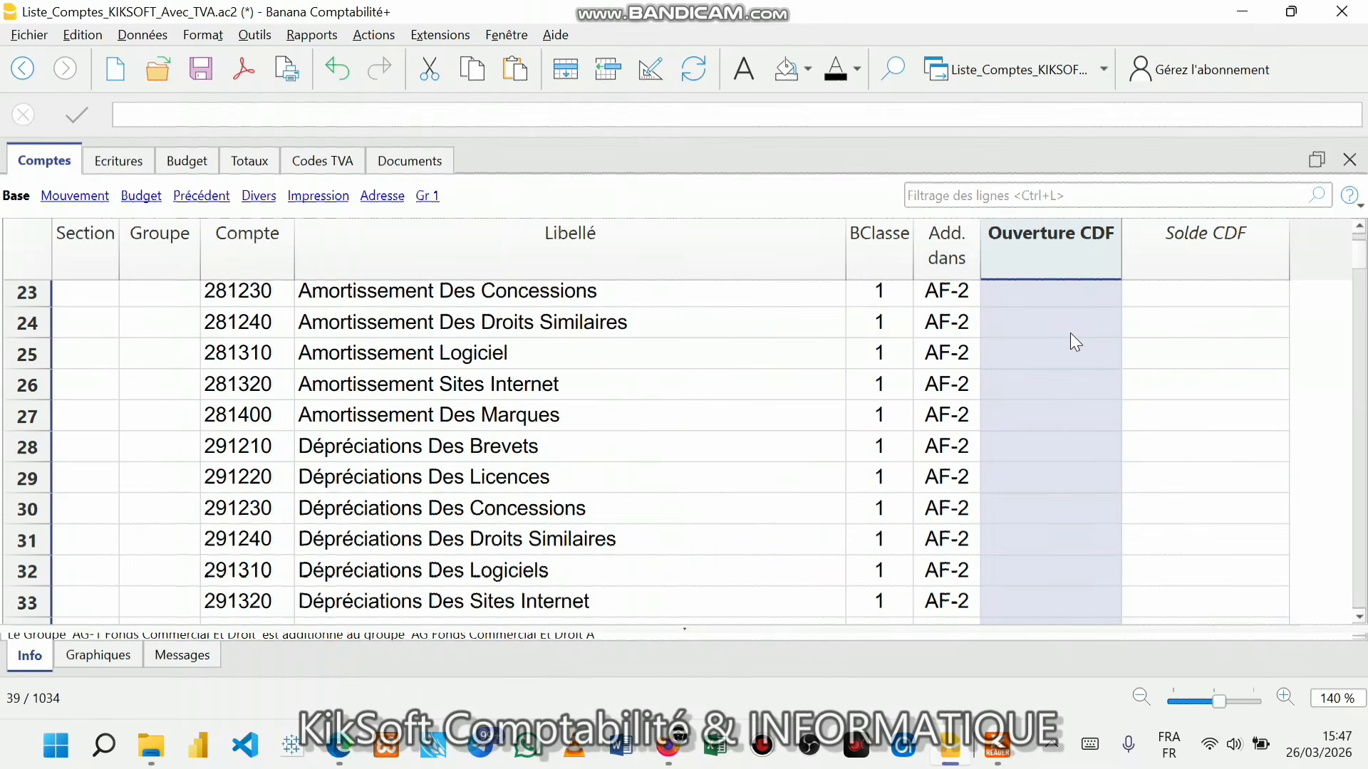
scroll(1073, 335, down, 10)
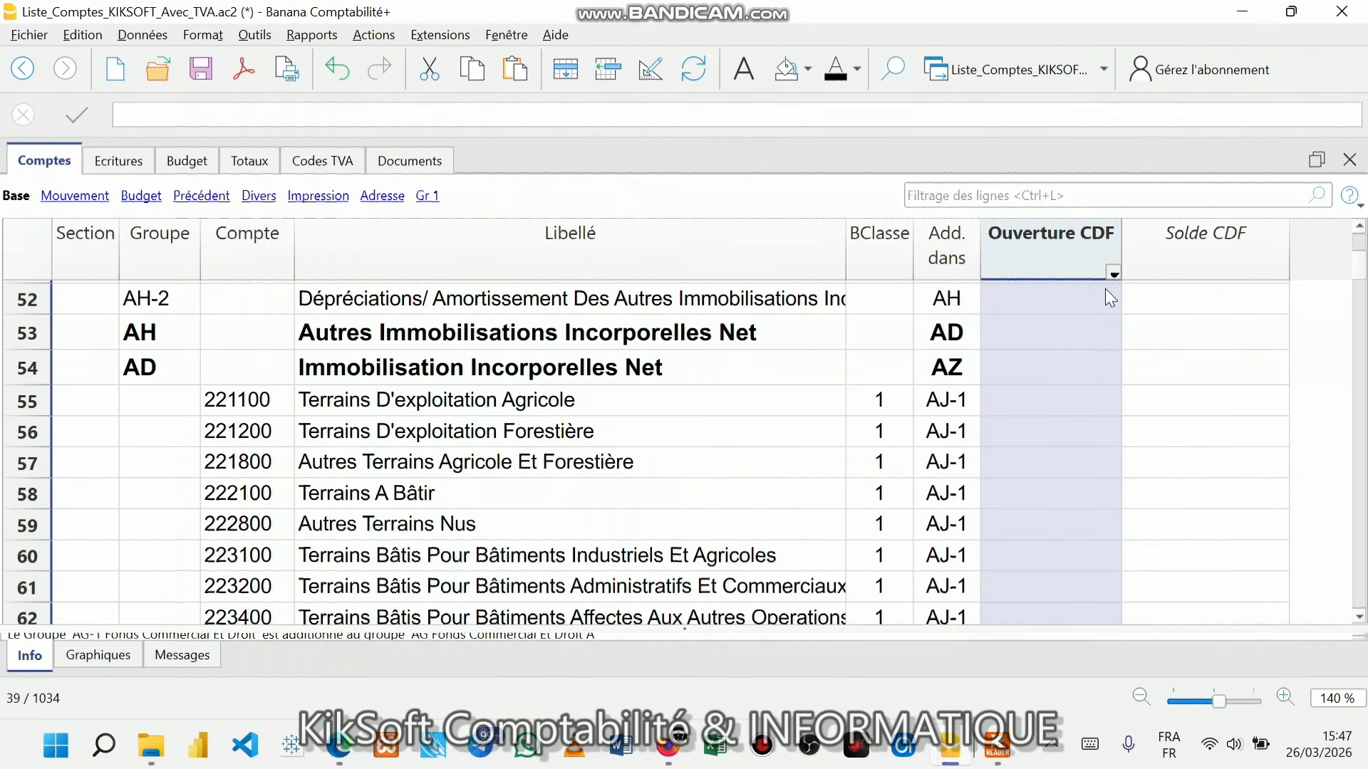
scroll(1110, 298, up, 8)
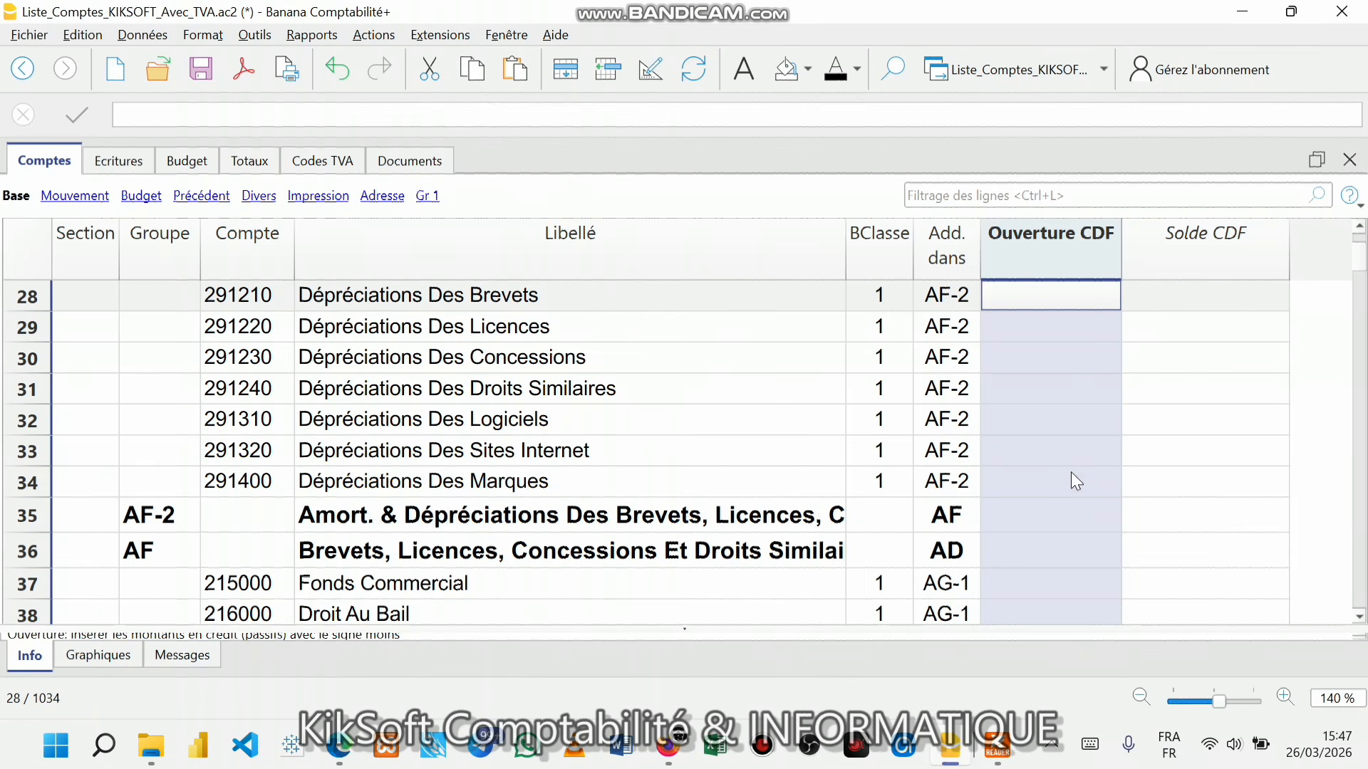
click(1044, 487)
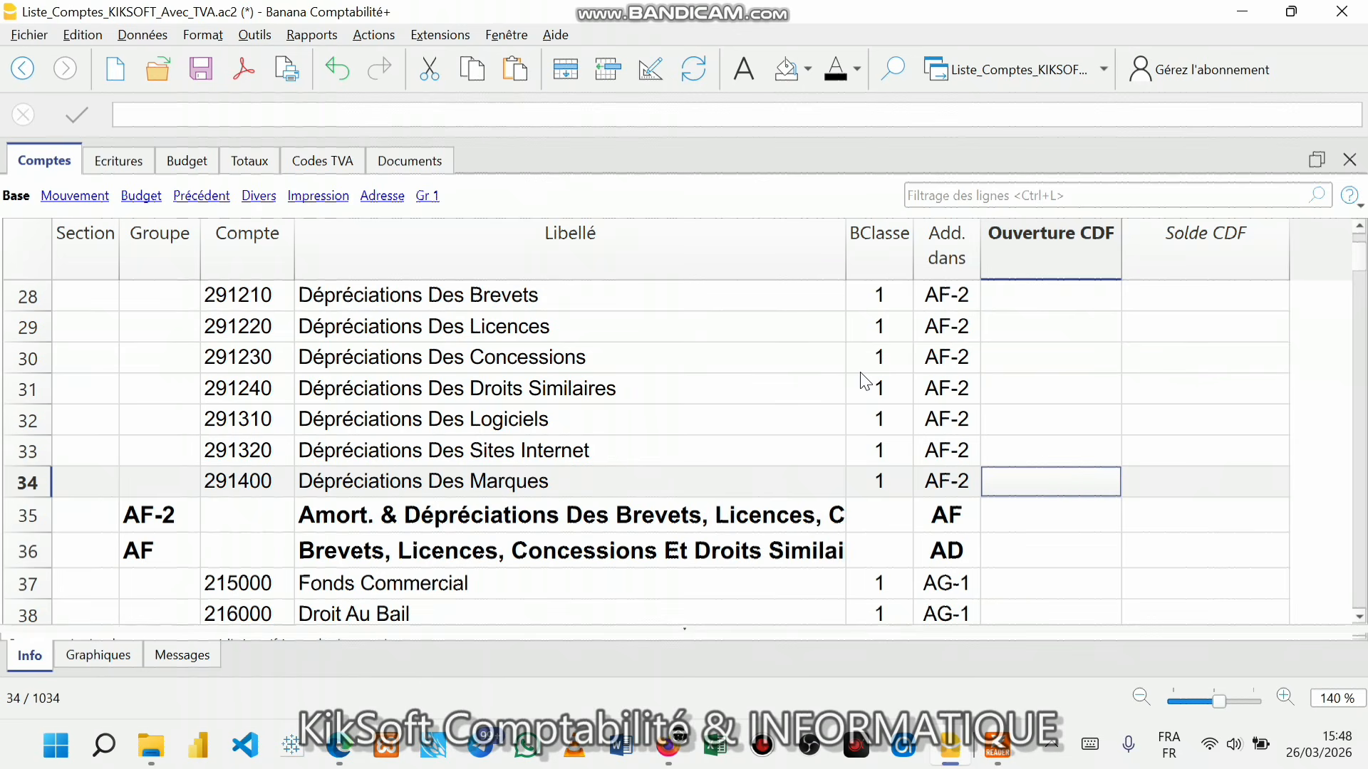
- Tile Banana on the left half and the exam PDF on the right, with accounts at 100% zoom
key(super+Left)
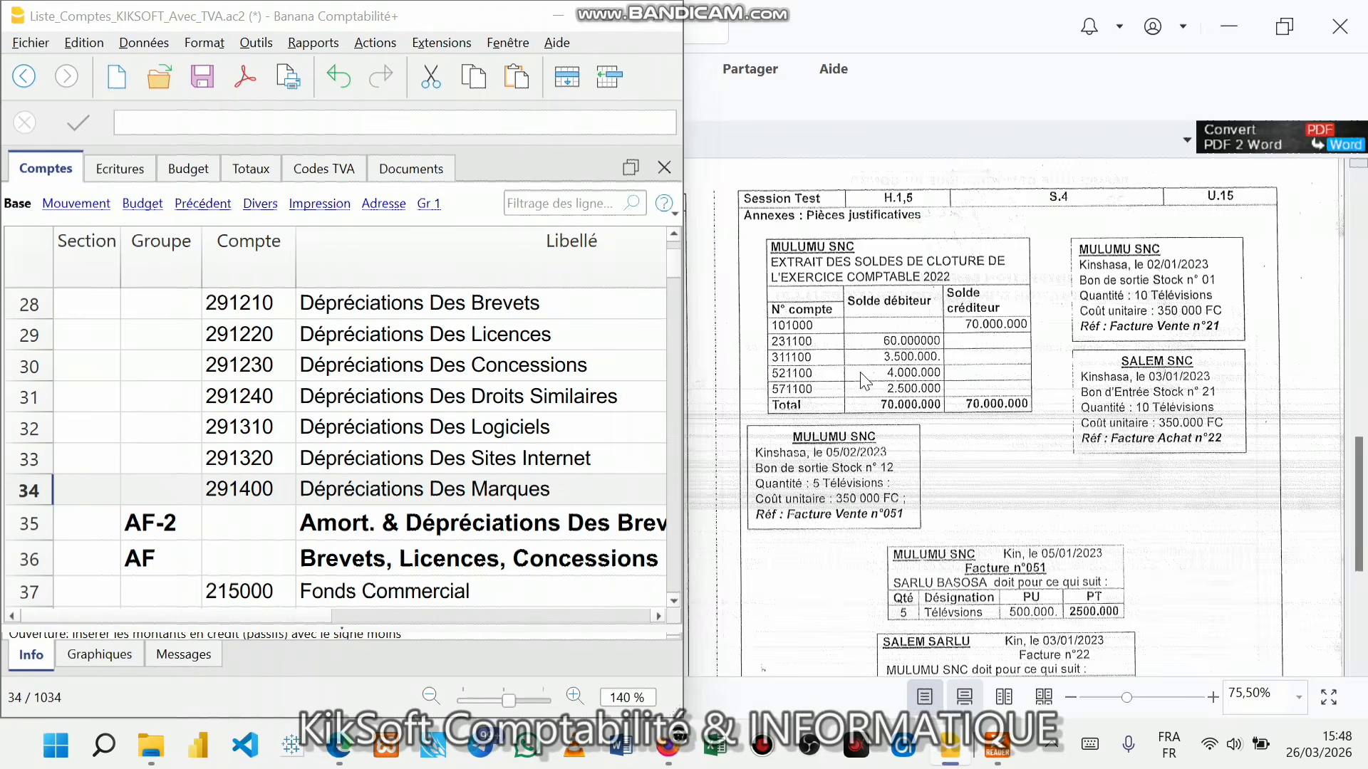
click(850, 208)
scroll(849, 208, down, 4)
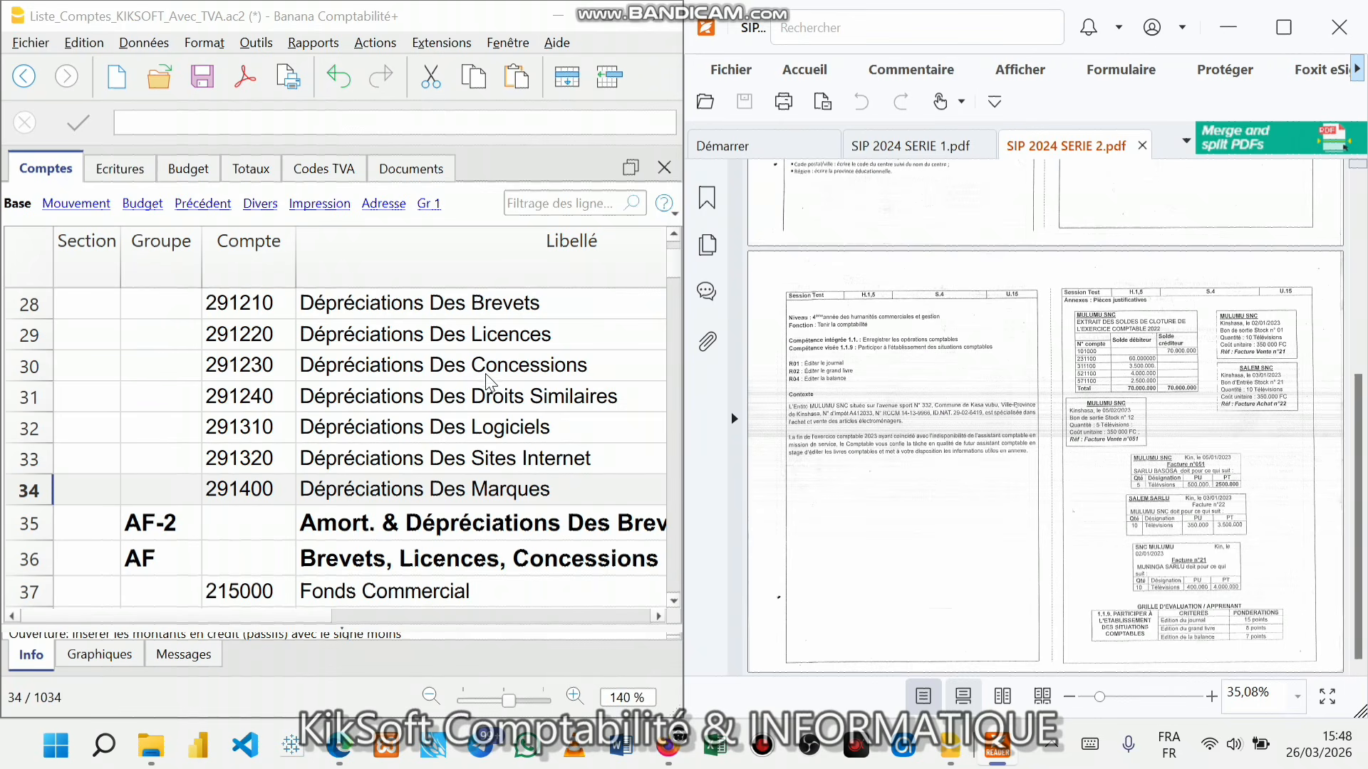
click(403, 397)
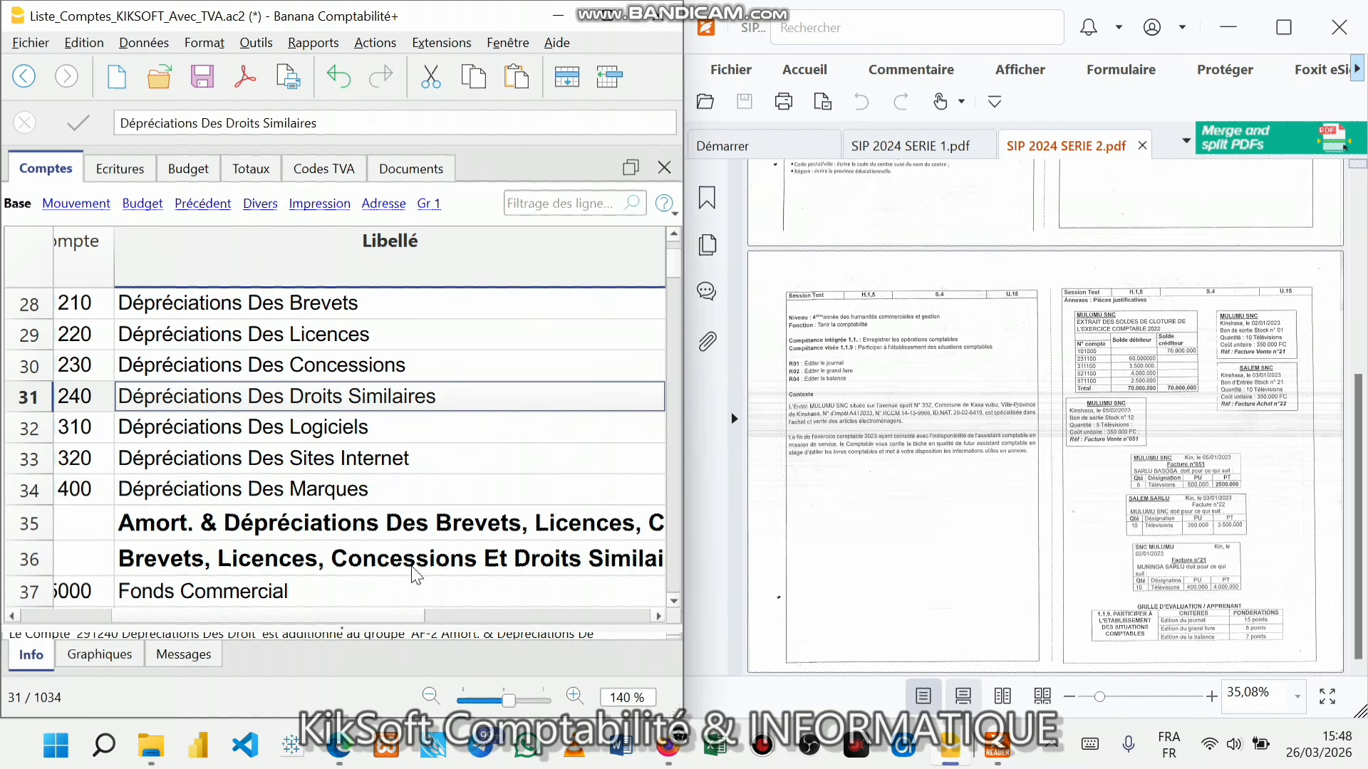
click(497, 703)
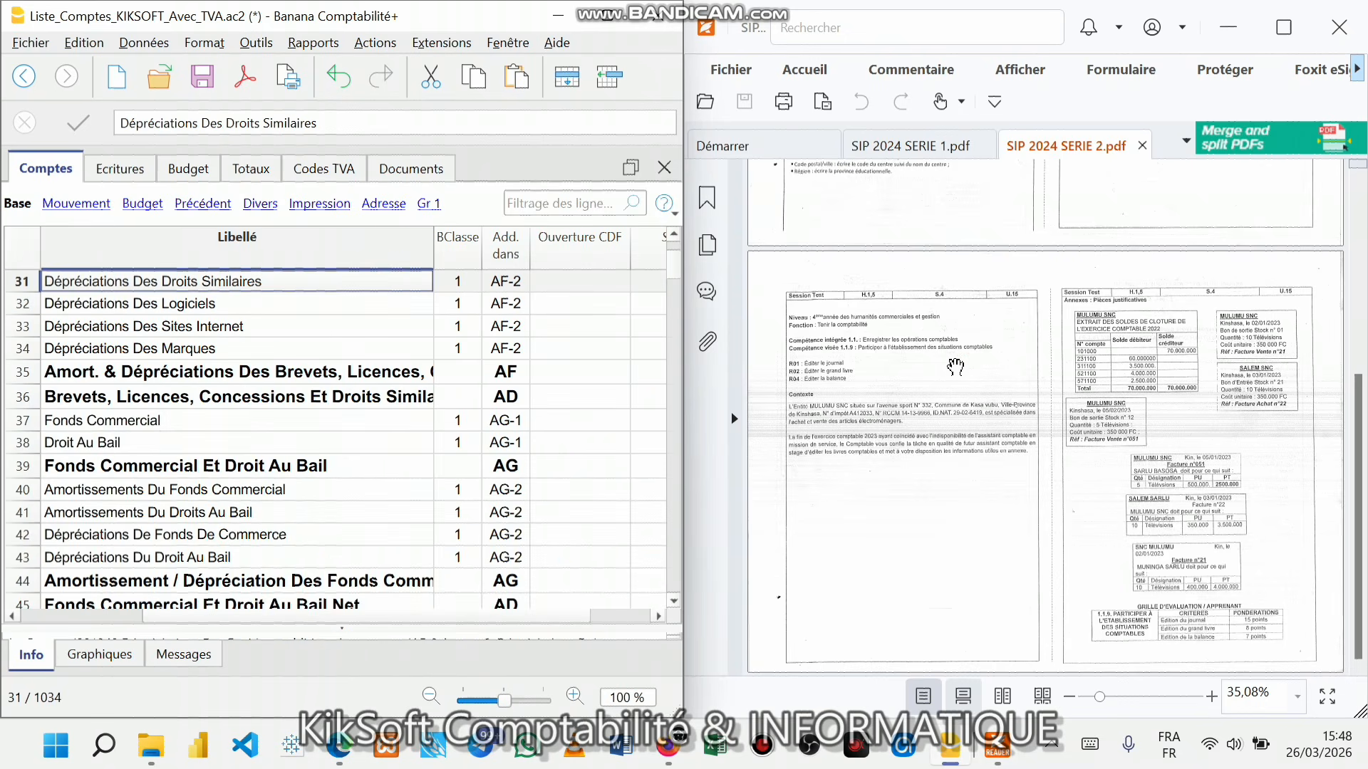
click(954, 366)
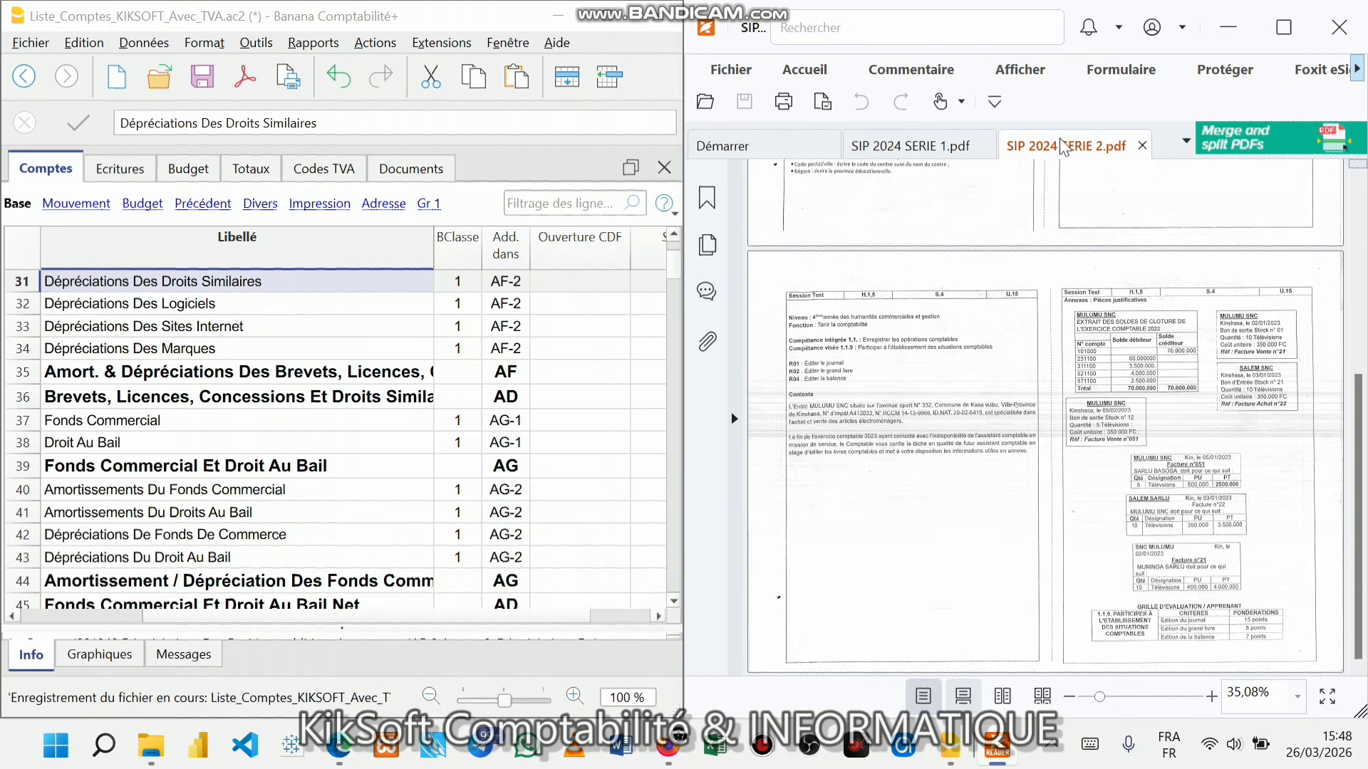
- Zoom the PDF to 66,67% and scroll to the MULUMU SNC closing-balance extract
click(791, 71)
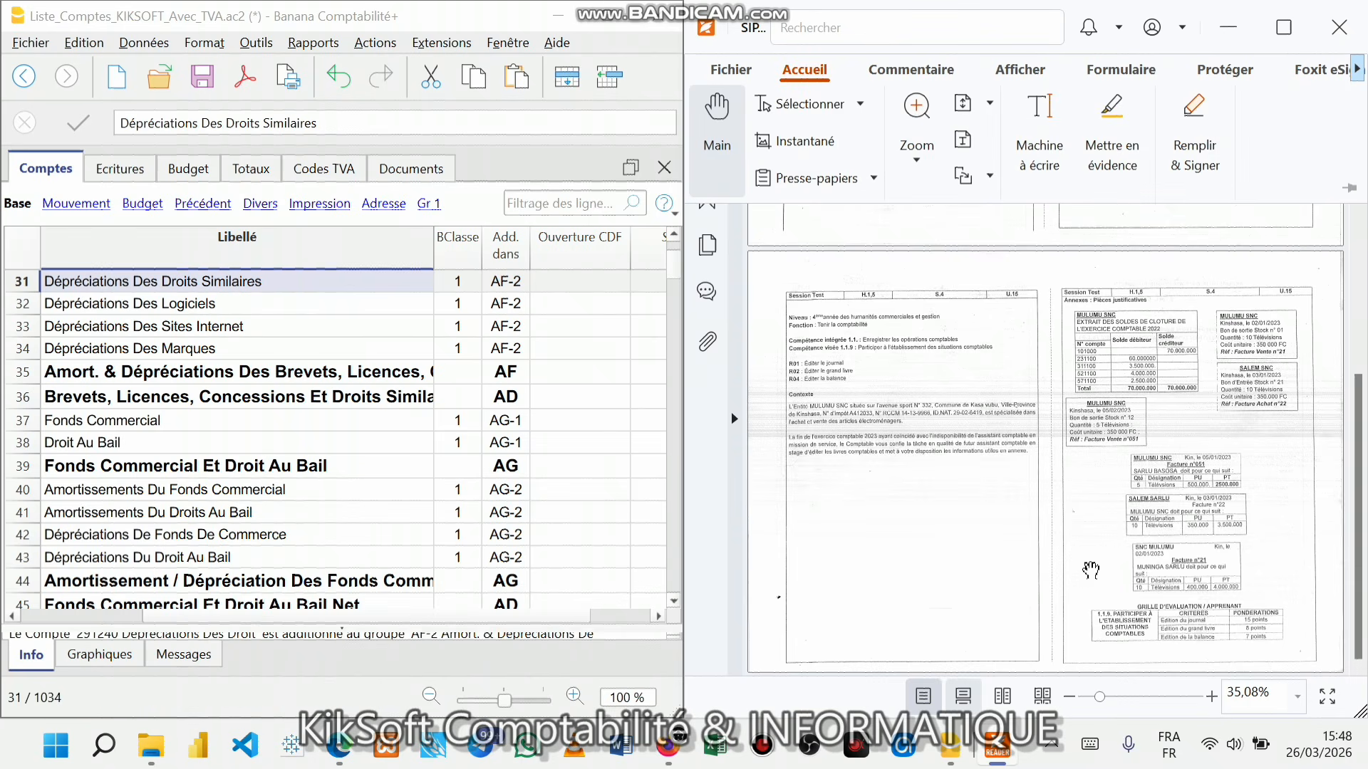
click(930, 180)
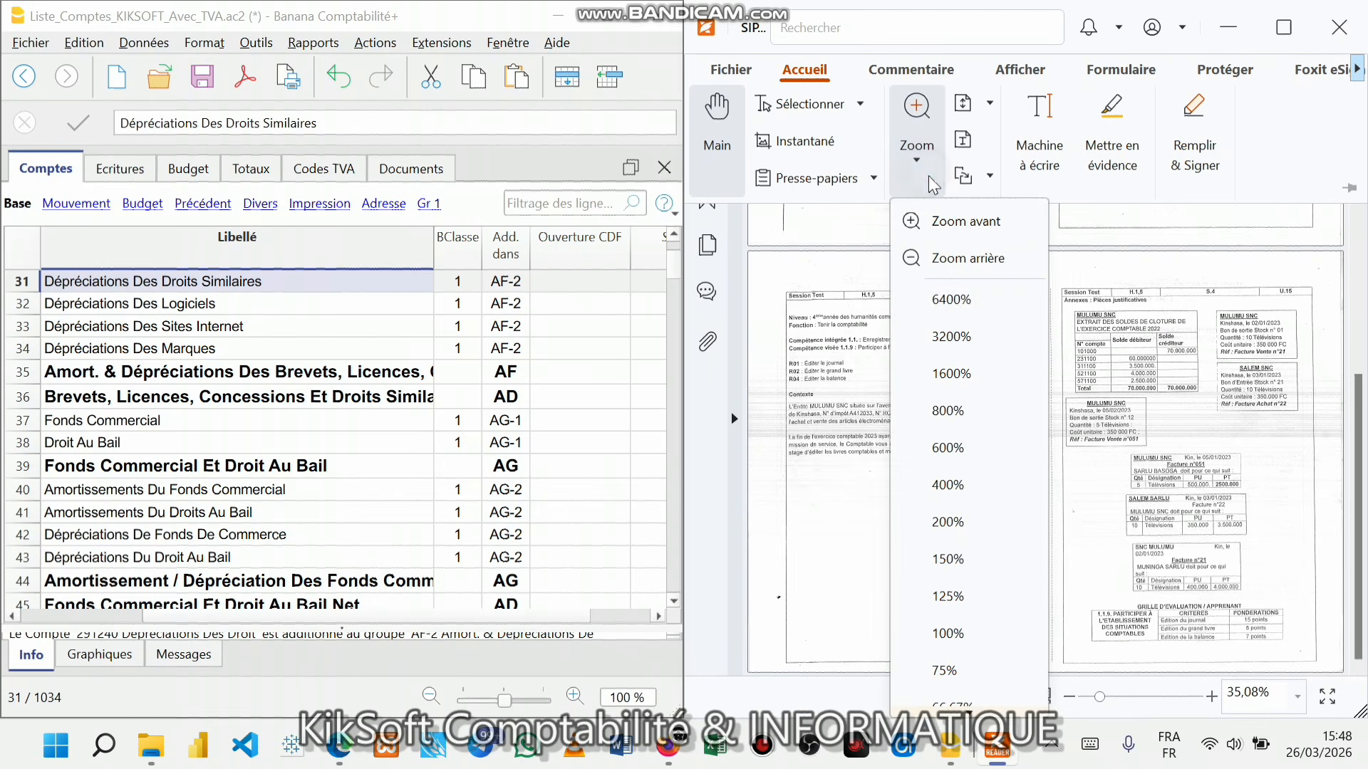
click(948, 226)
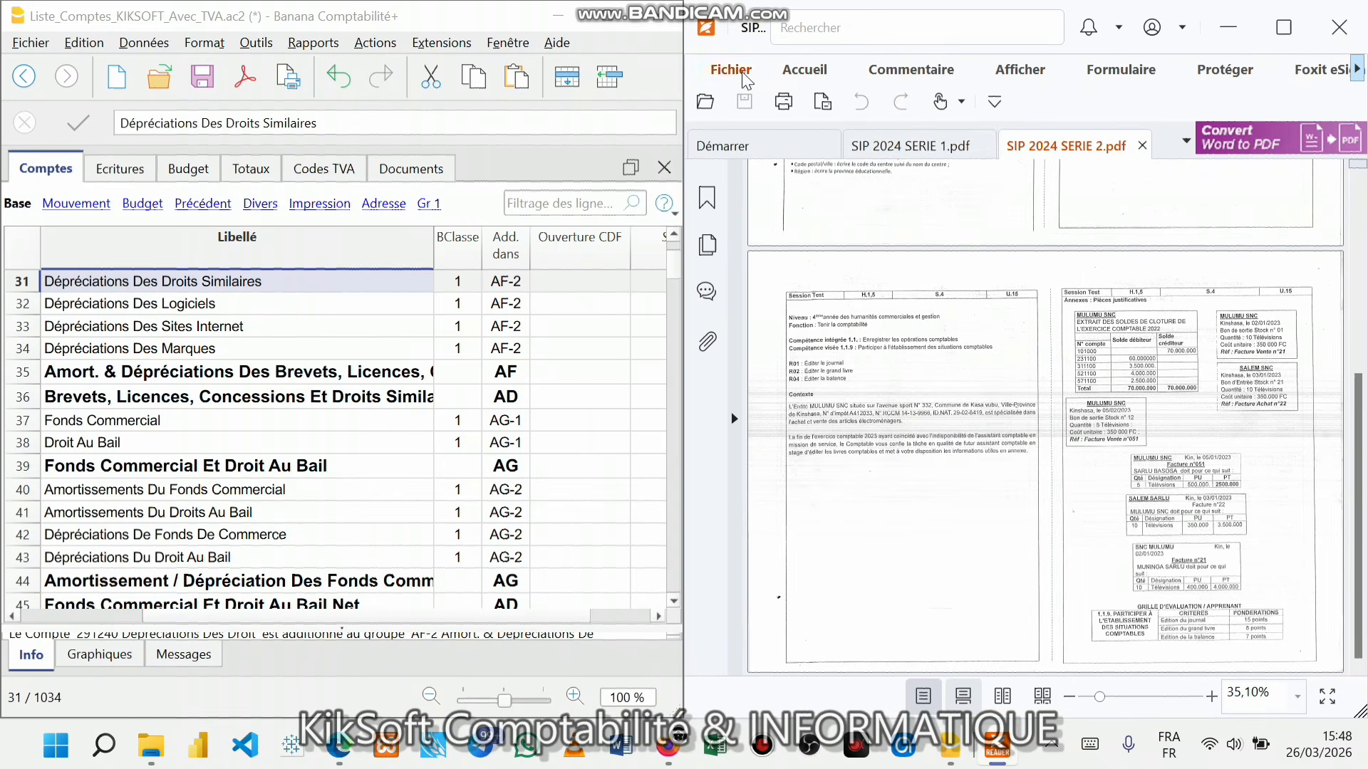
click(783, 72)
click(908, 114)
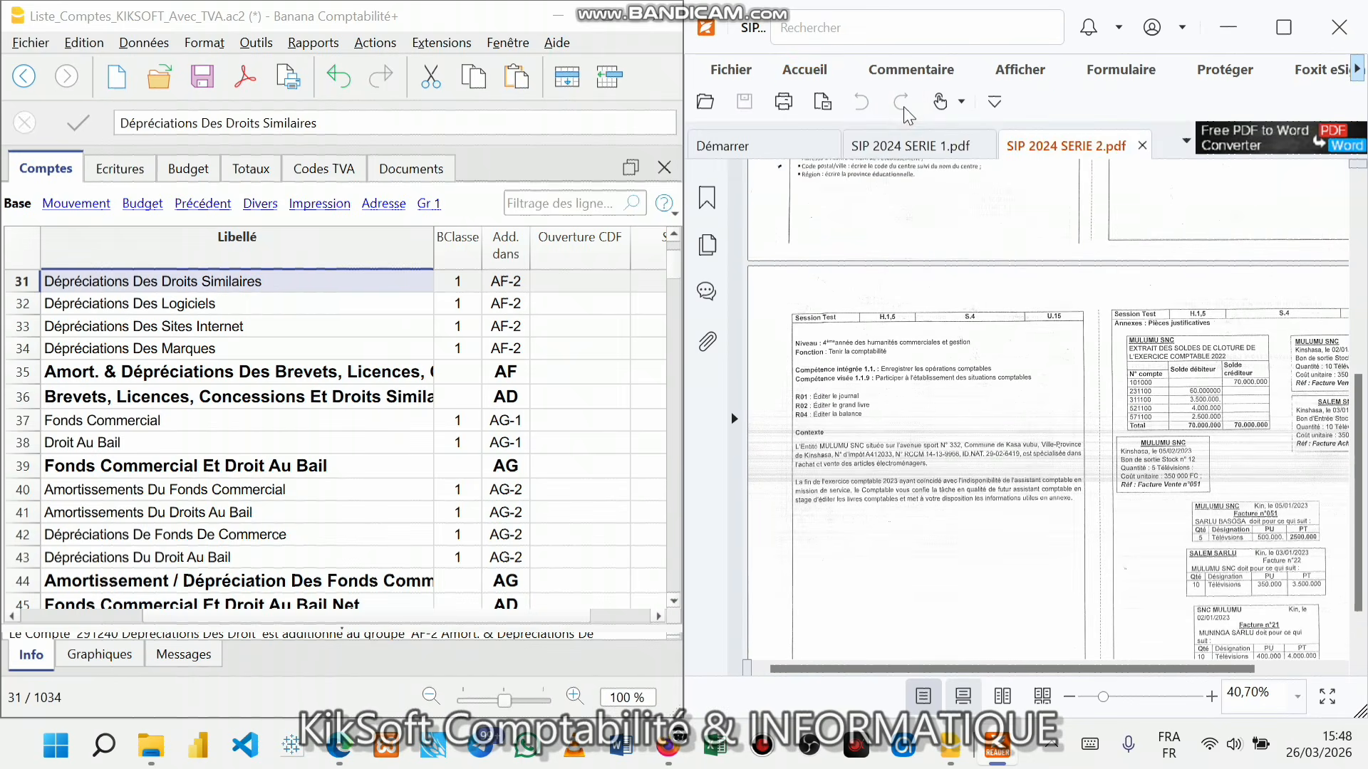
click(808, 78)
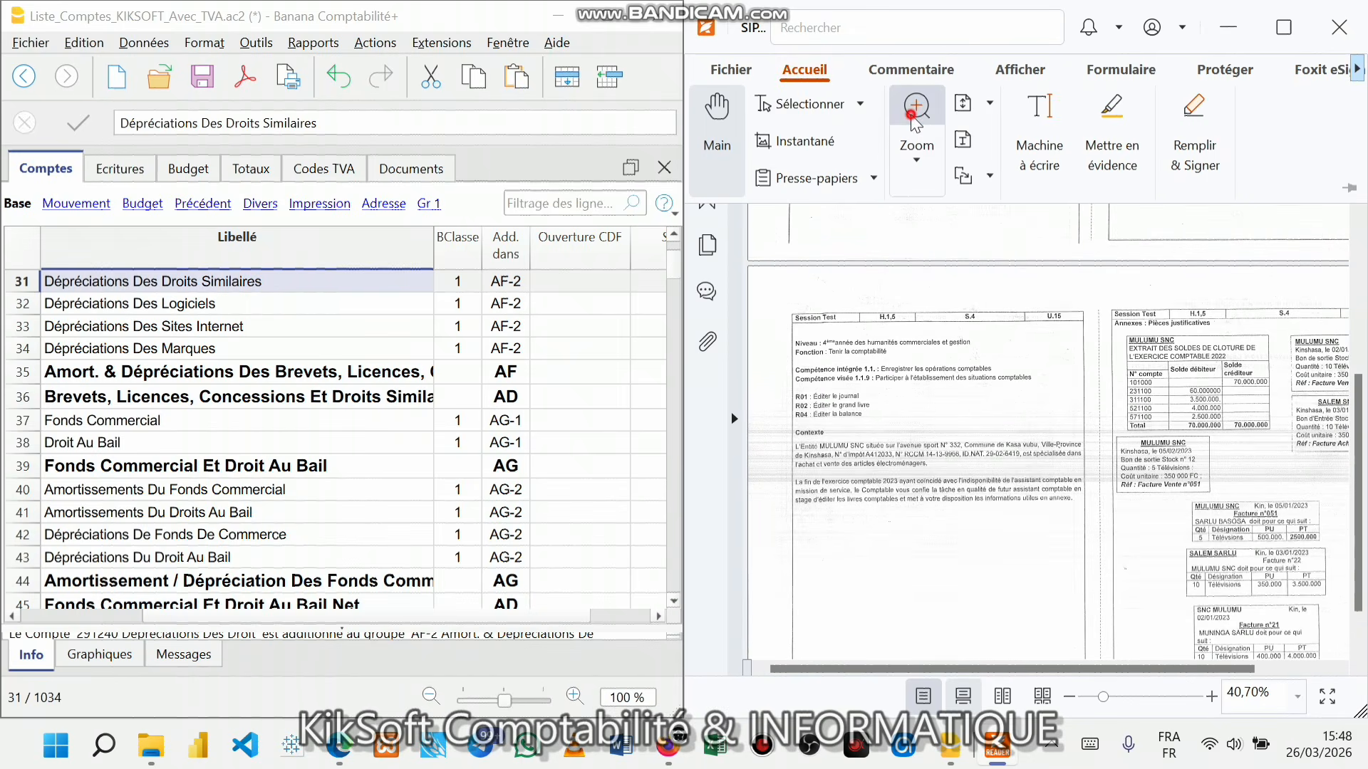
click(916, 113)
click(804, 69)
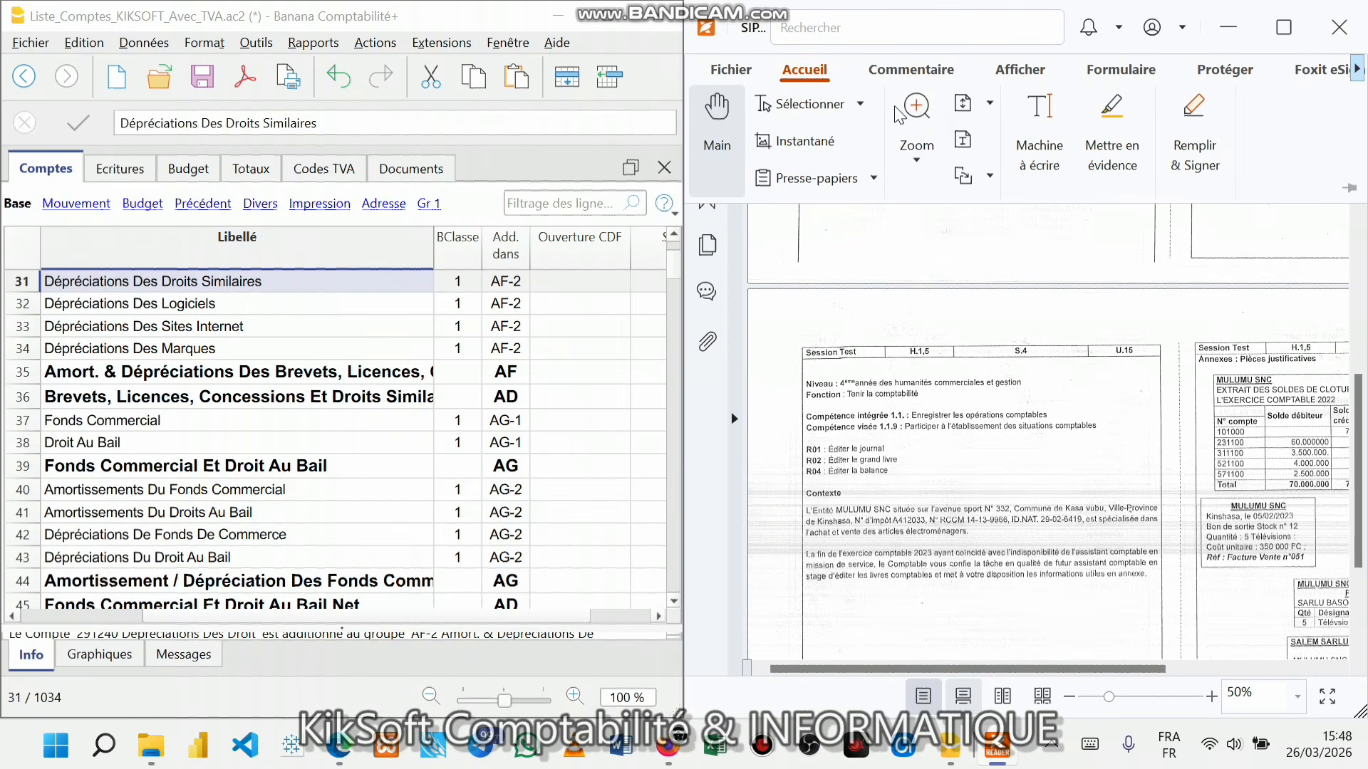
click(919, 114)
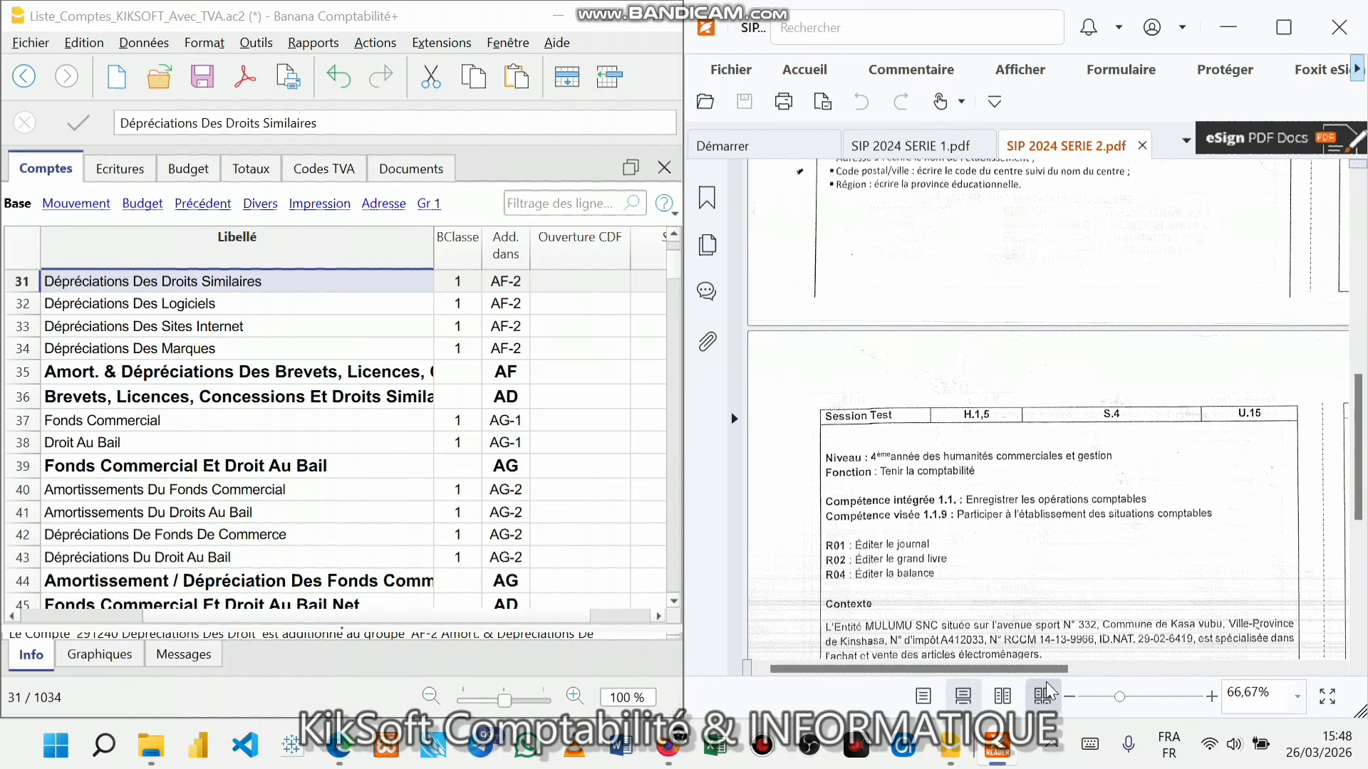
drag(1067, 668, 1325, 667)
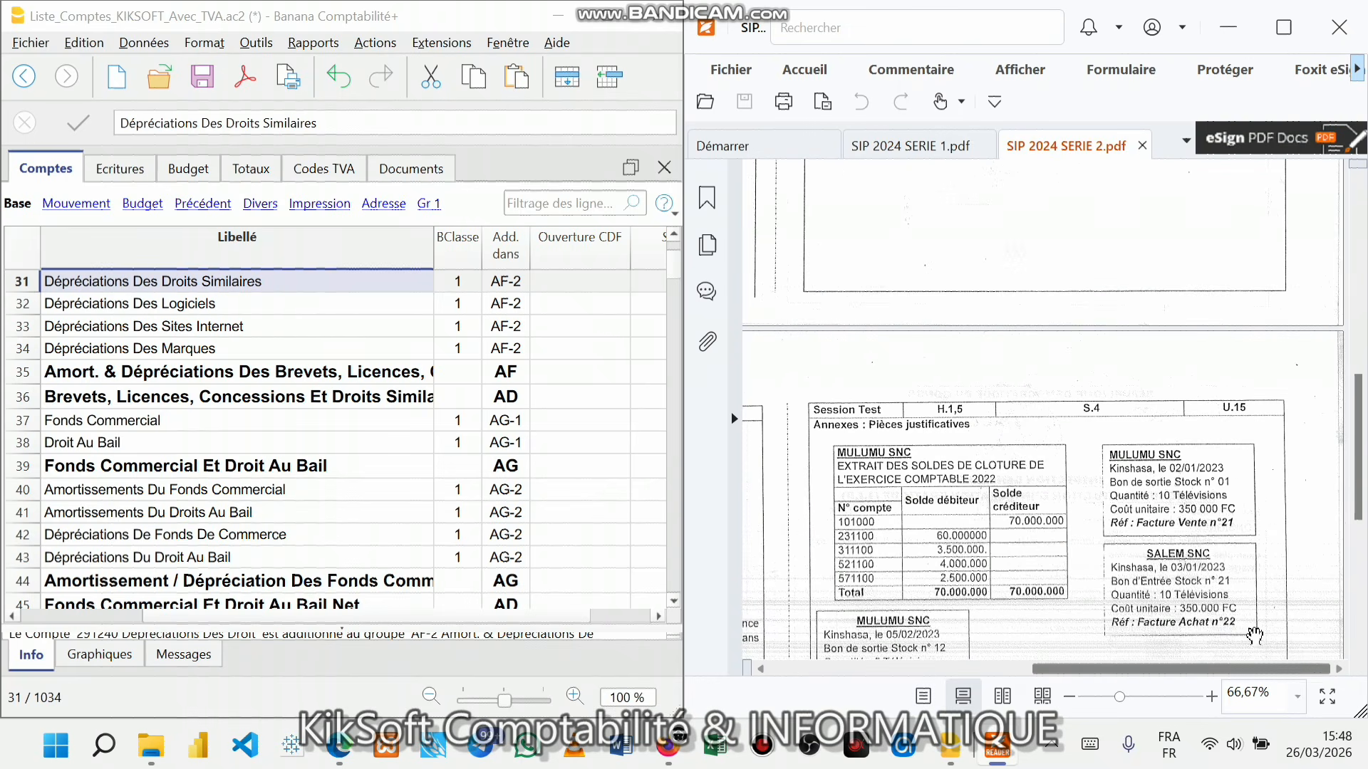
scroll(1179, 545, down, 4)
scroll(1179, 545, down, 1)
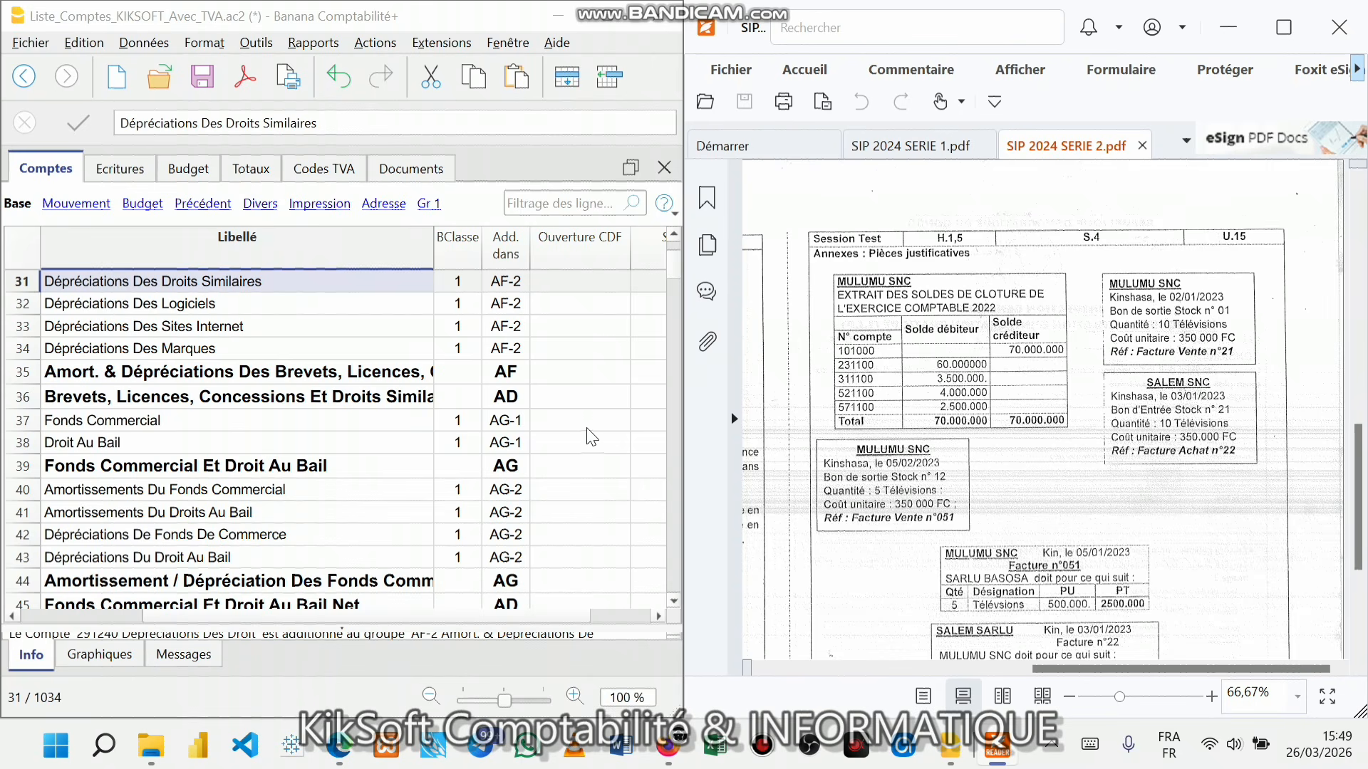
click(556, 395)
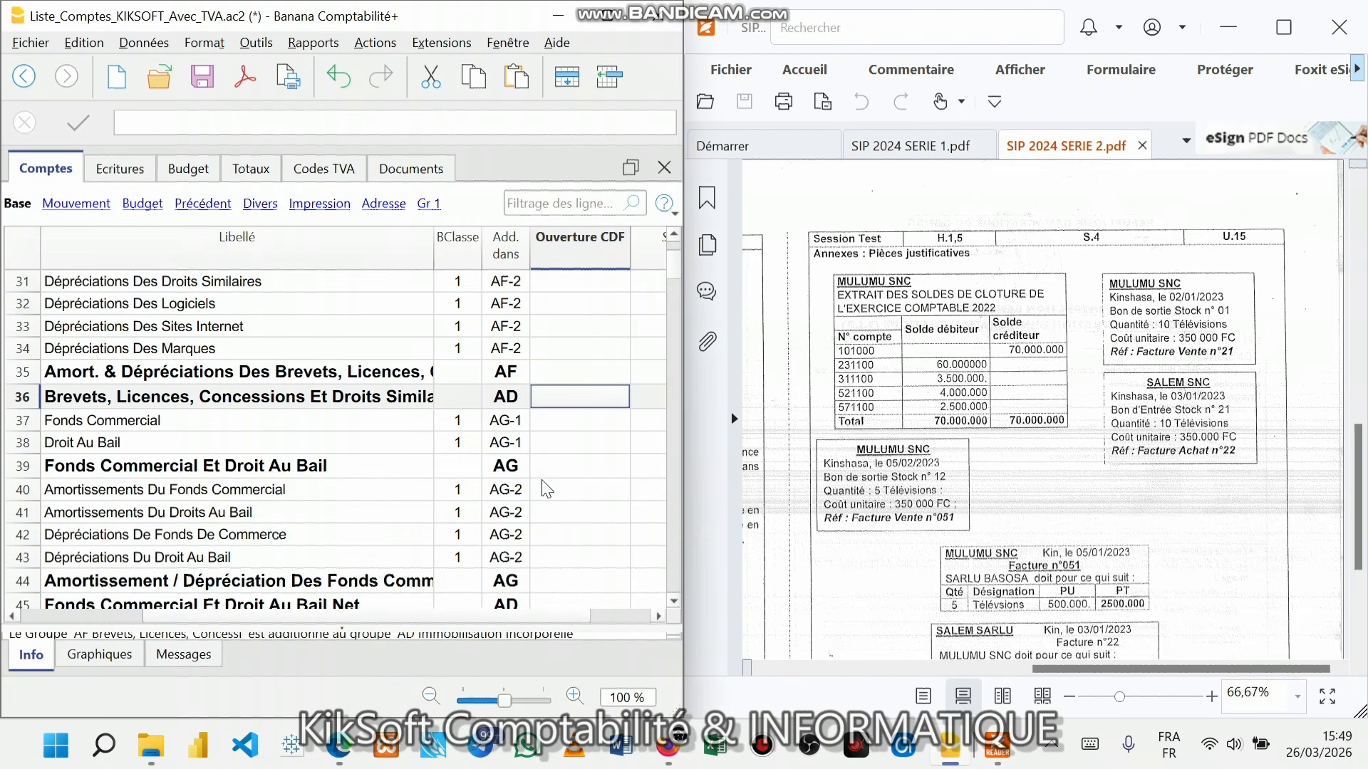
- In Propriétés fichier, replace KIKSOFT SARL with MULUMU SNC as the left header
click(34, 46)
click(51, 171)
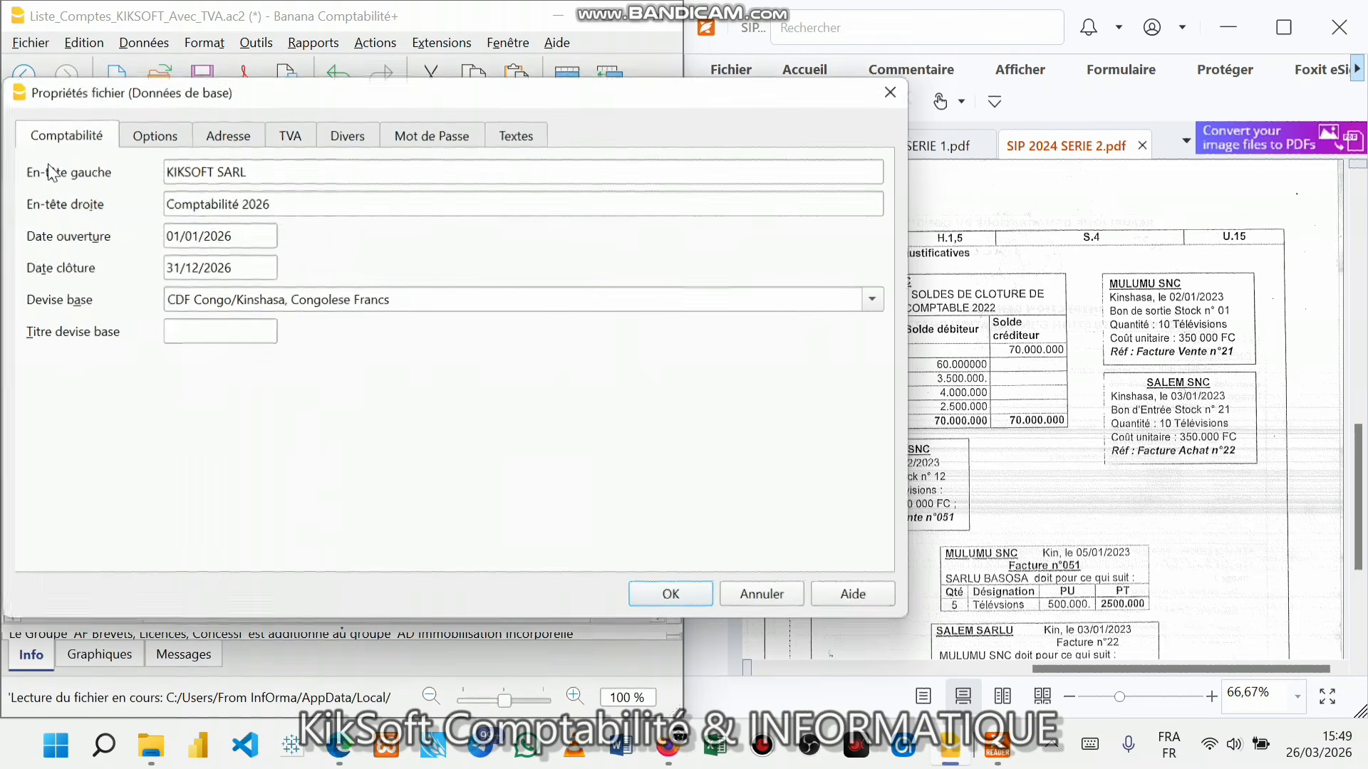
drag(246, 171, 147, 171)
drag(320, 85, 213, 84)
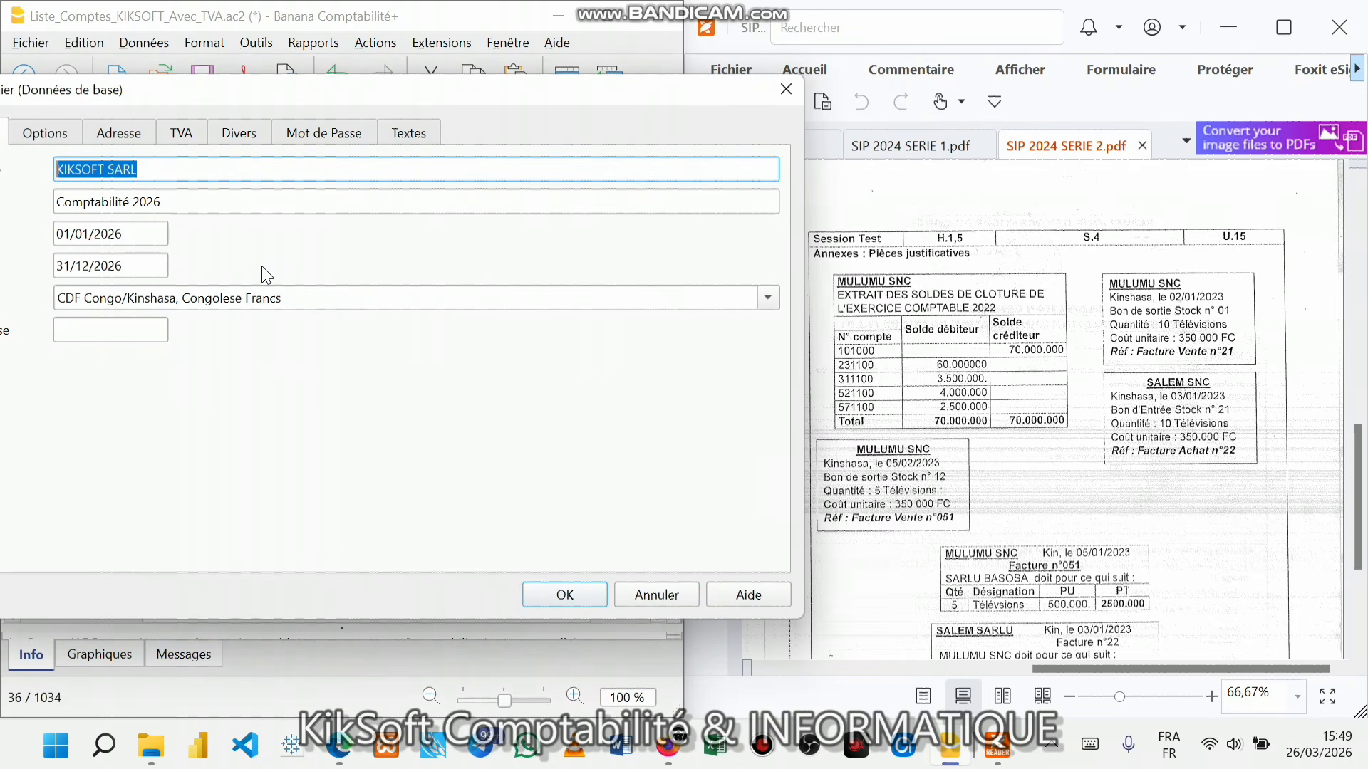
text(MULUM)
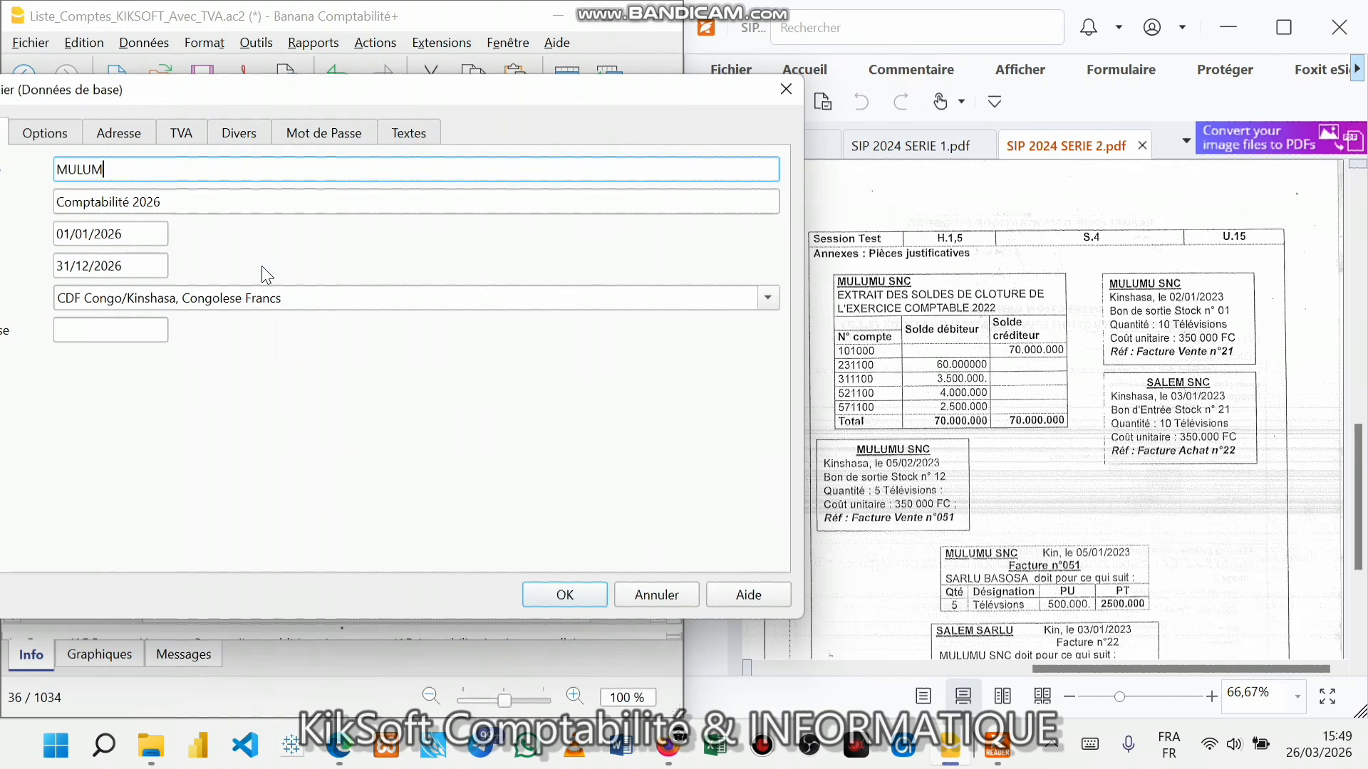
text(U SNC)
click(172, 194)
click(148, 241)
click(143, 266)
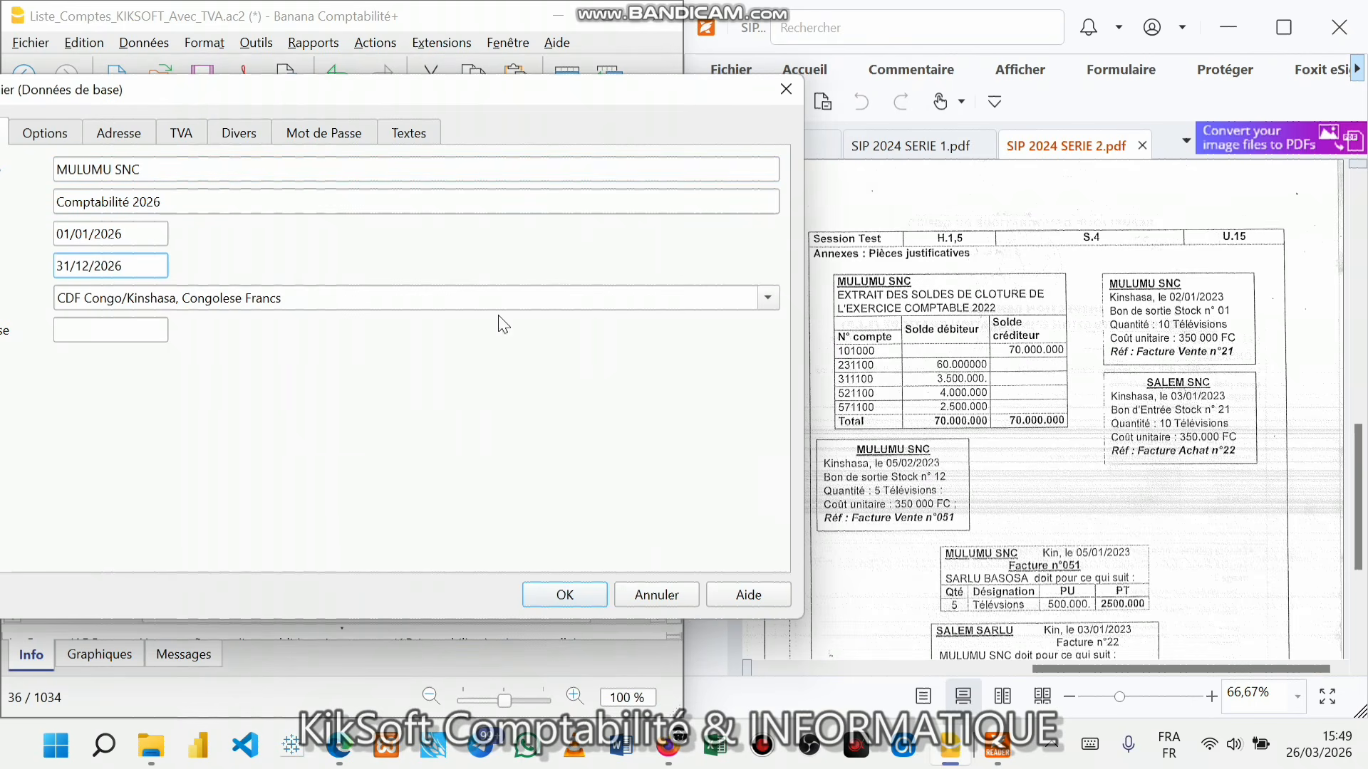
- Set the Adresse tab's company name to MULUMU SNC and confirm with OK
click(118, 133)
drag(151, 169, 63, 172)
text(MULUMU SNC)
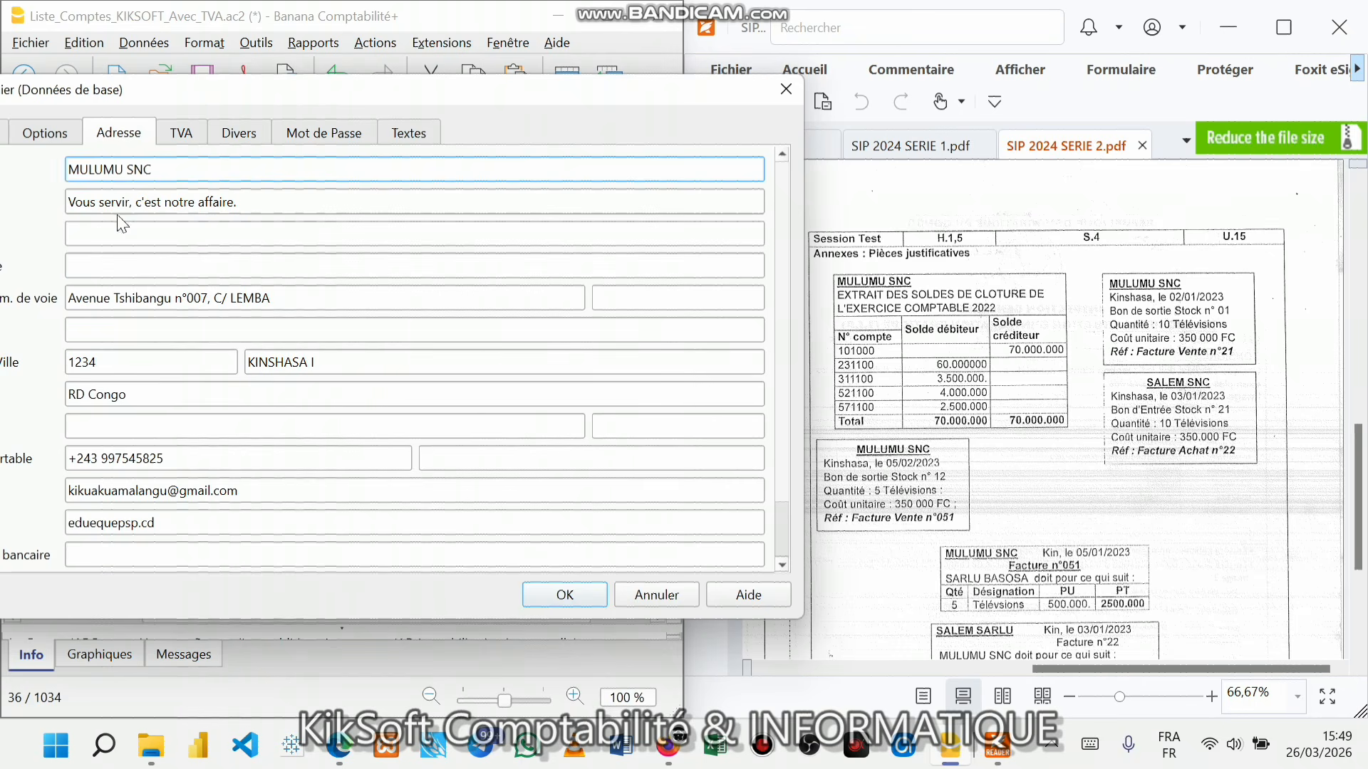
click(148, 260)
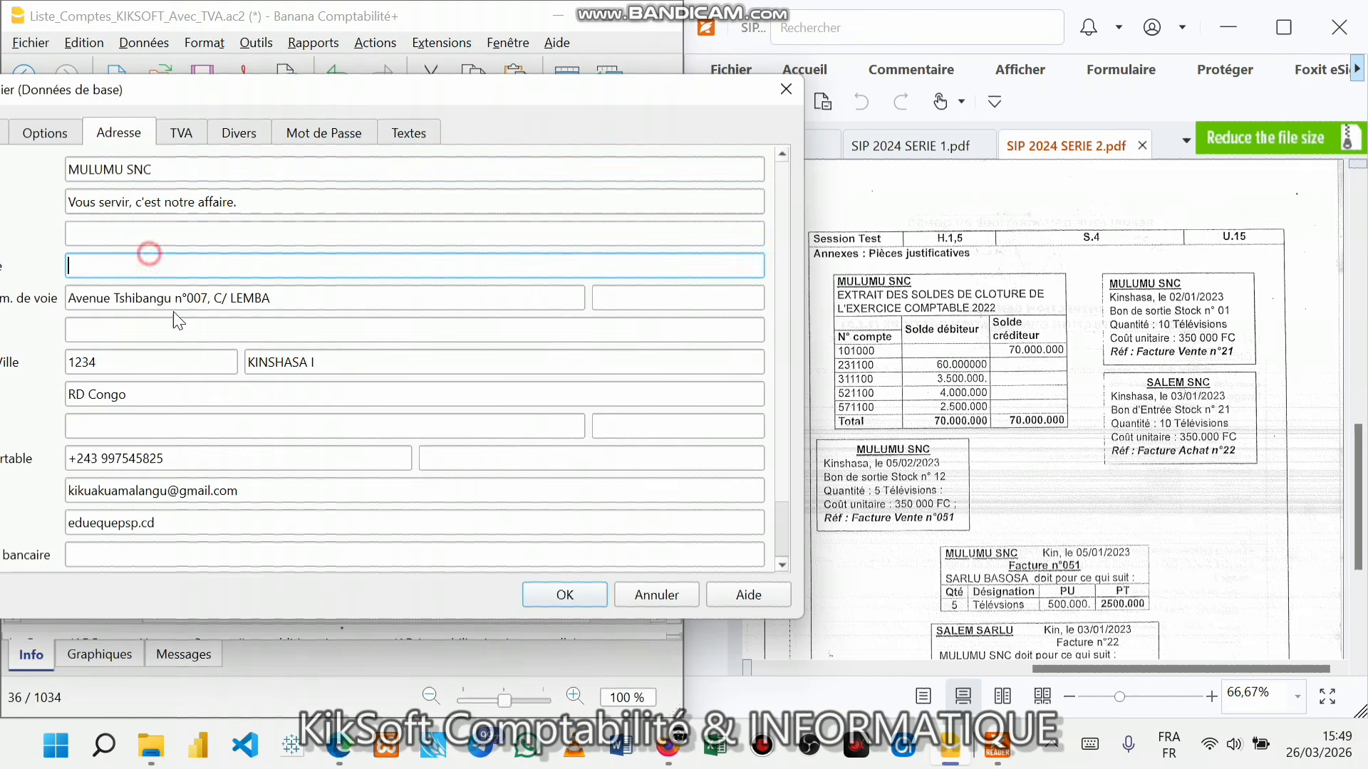
click(281, 557)
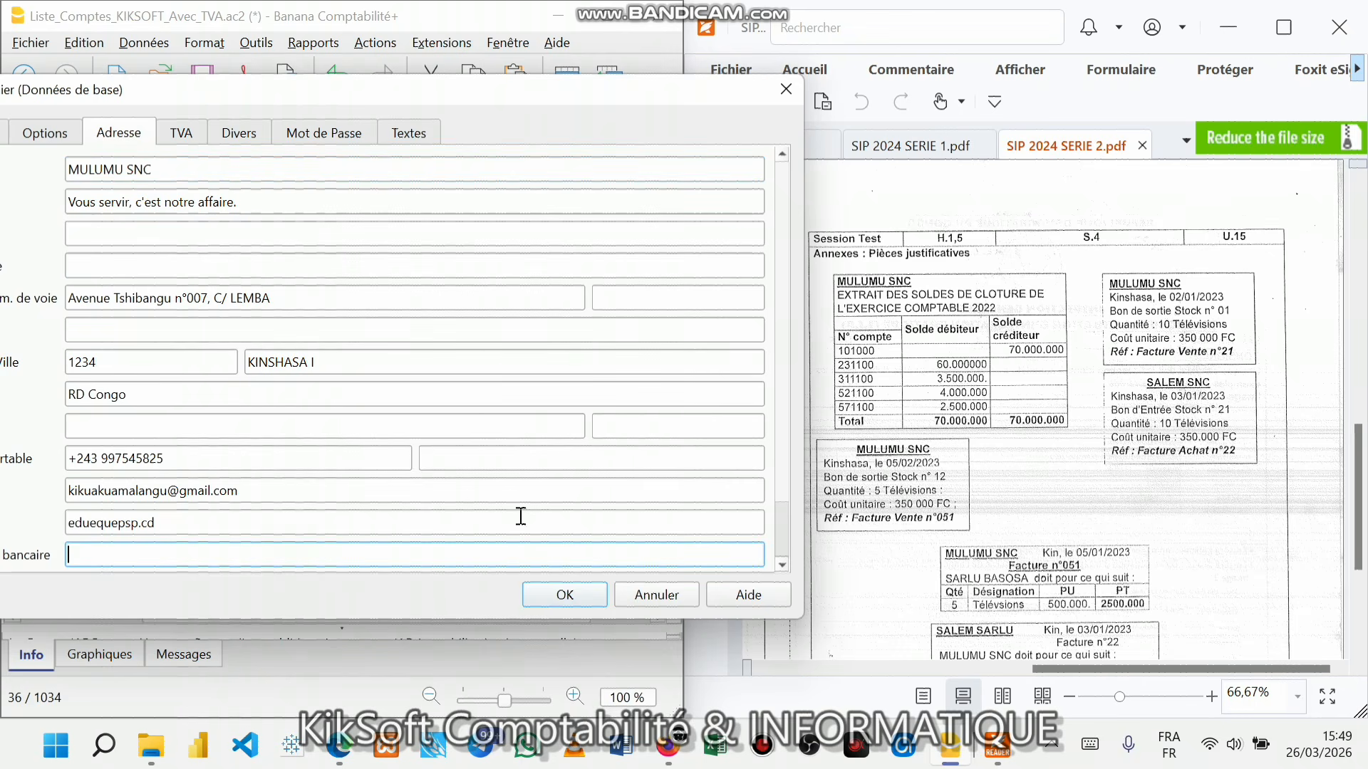
click(568, 593)
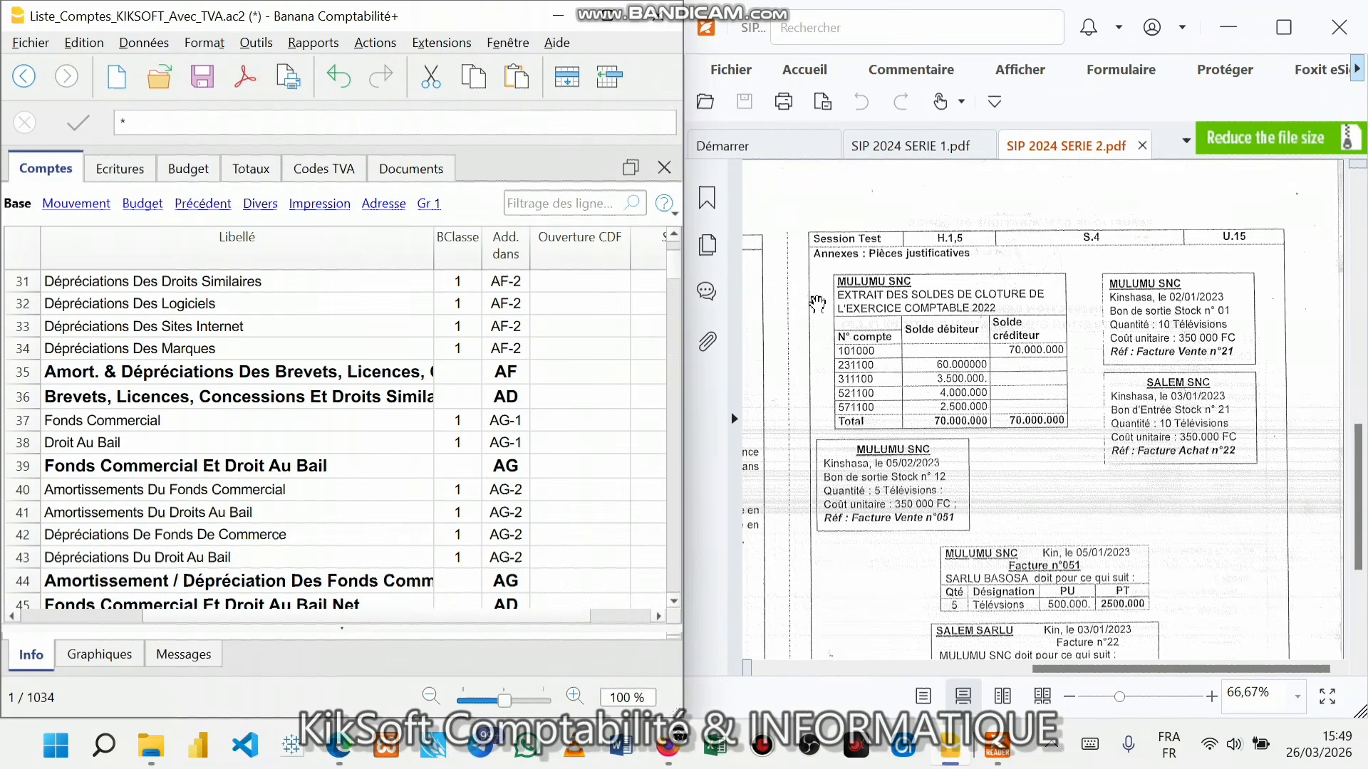
- Maximize the Banana window so the Comptes table shows Section, Groupe, Compte and Solde CDF
click(41, 47)
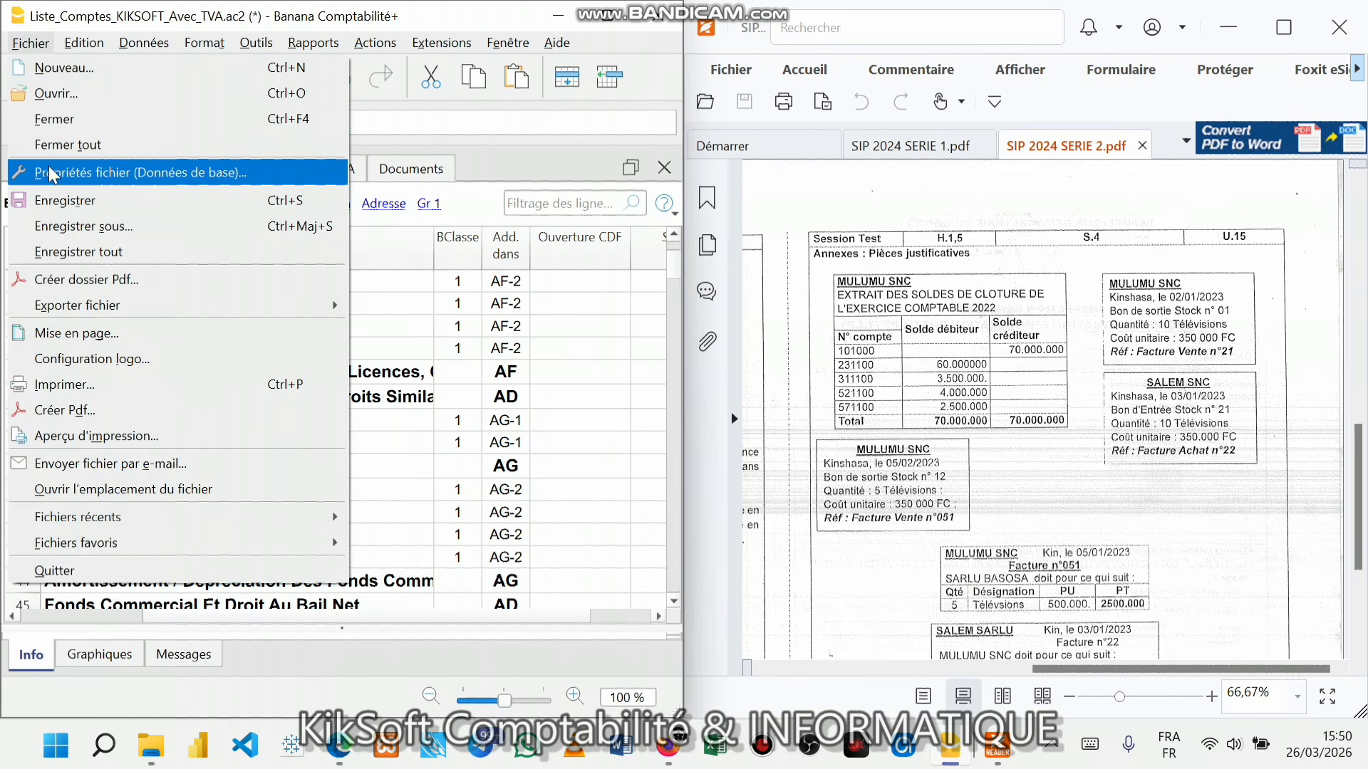
click(487, 286)
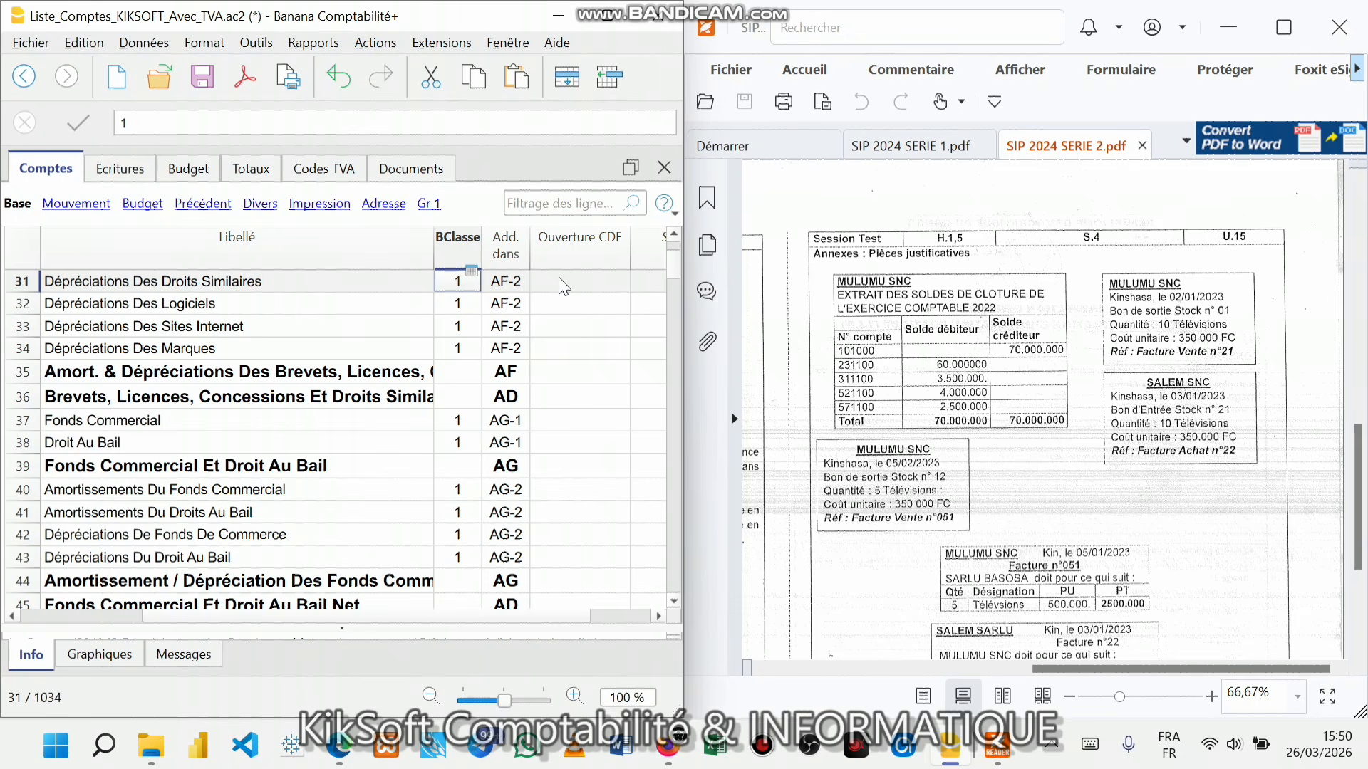
click(580, 246)
click(545, 420)
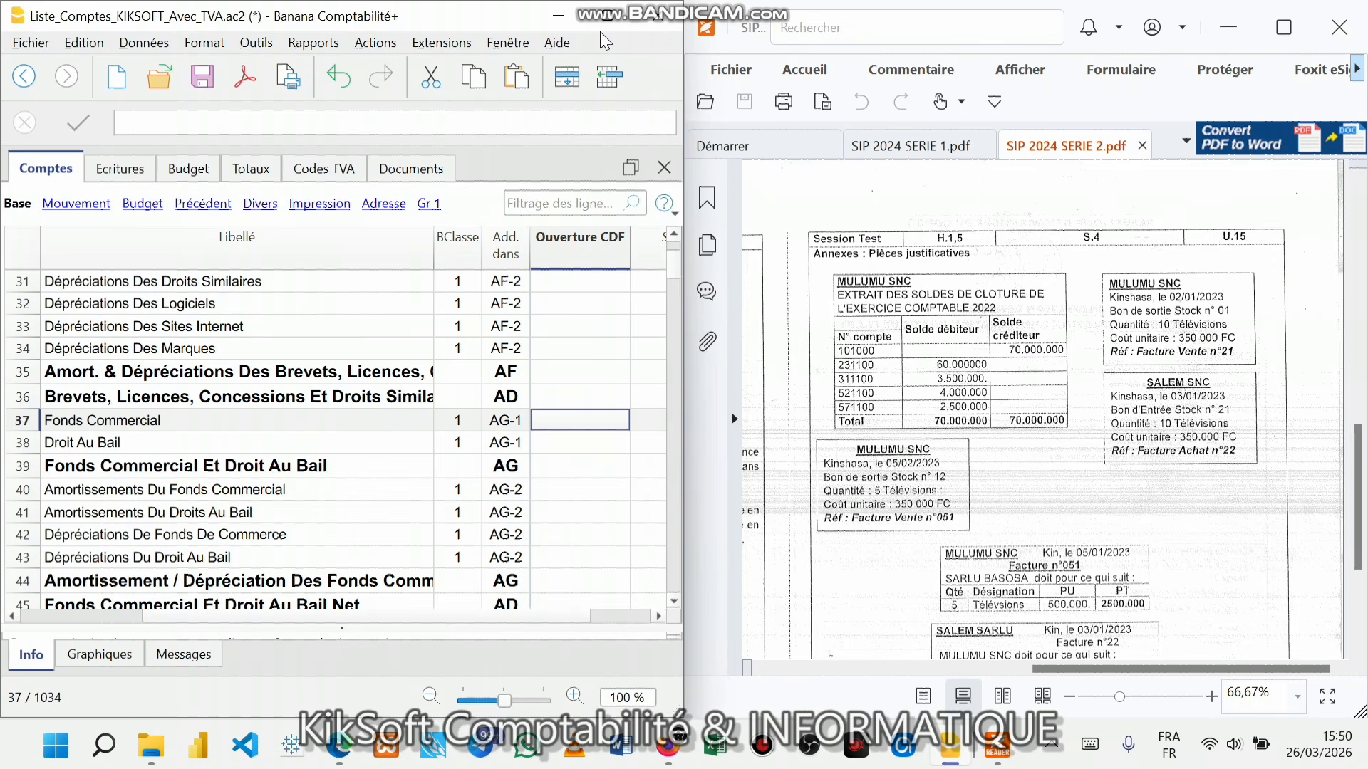
mouse_move(608, 39)
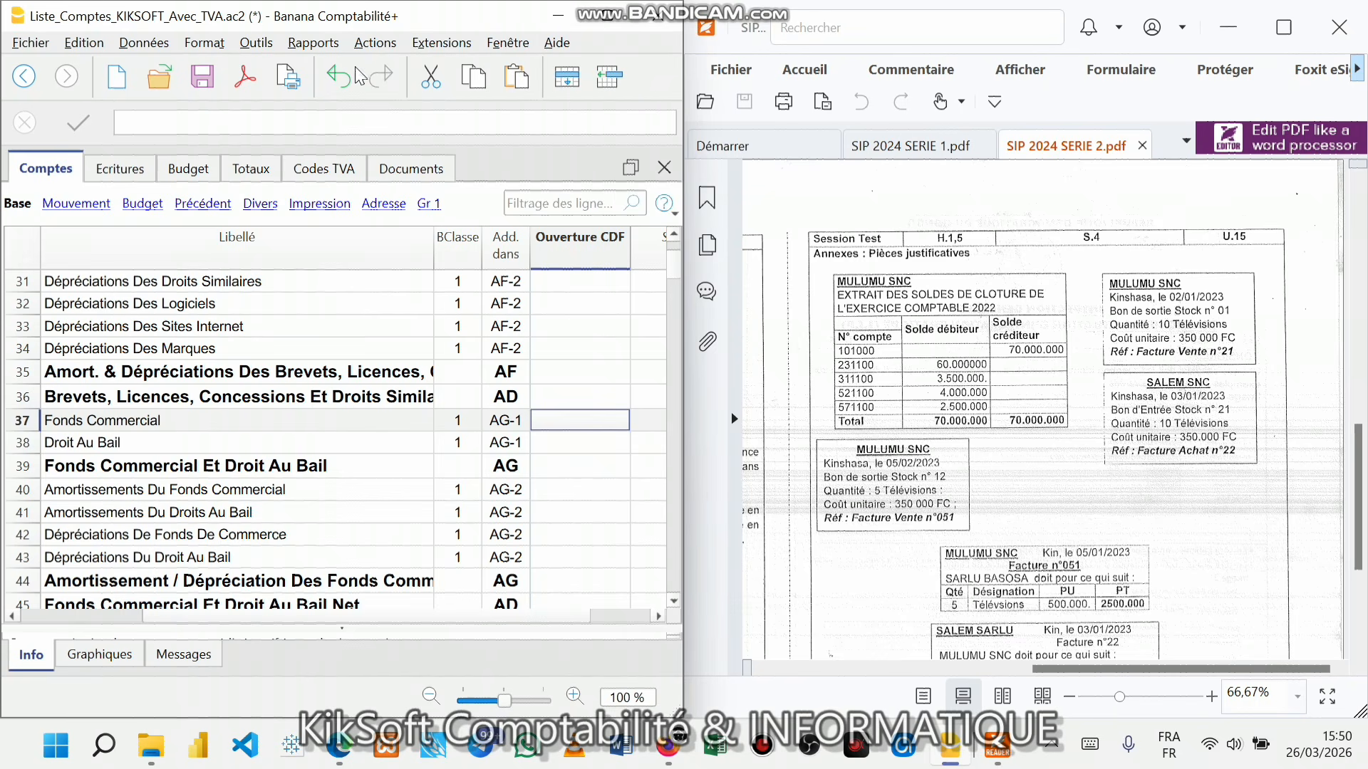
click(602, 22)
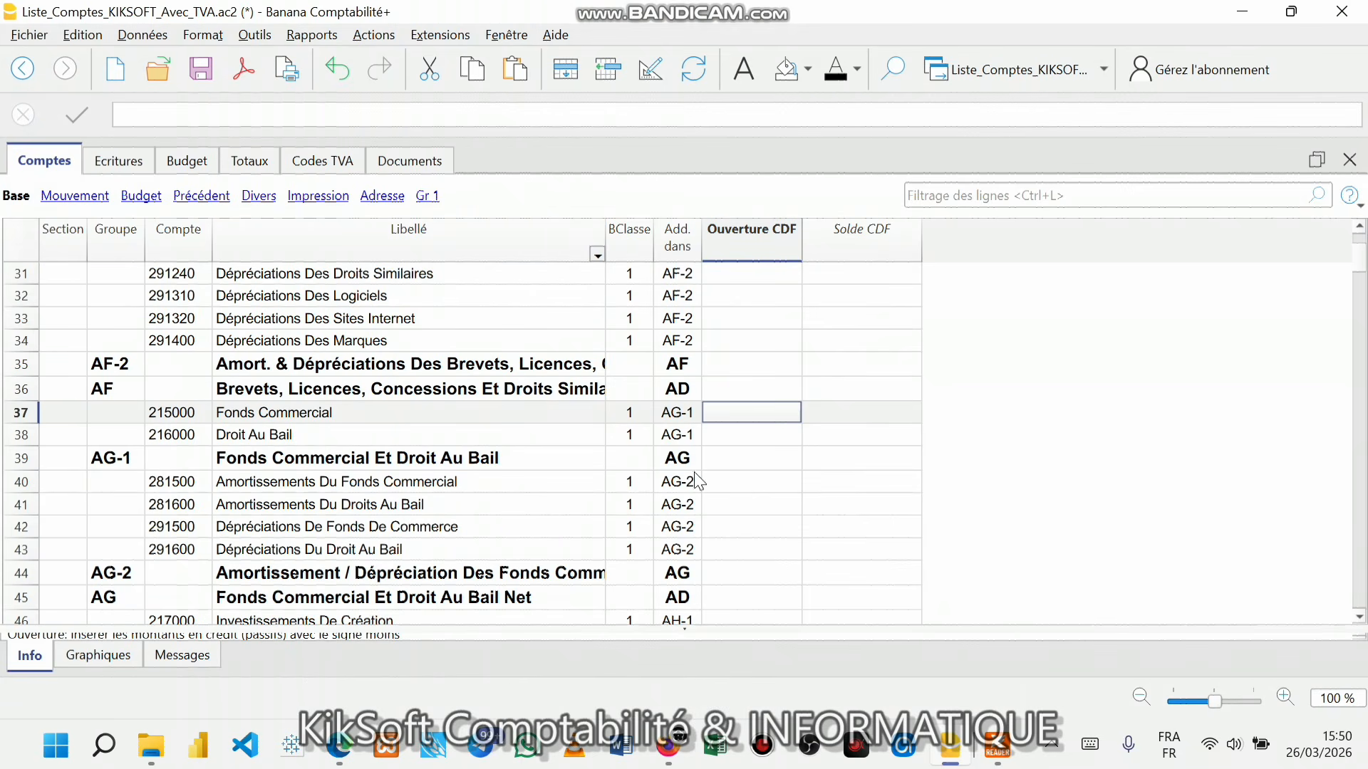
- Search for account 10 and select Capital Social's Ouverture CDF cell, checking the PDF
click(894, 69)
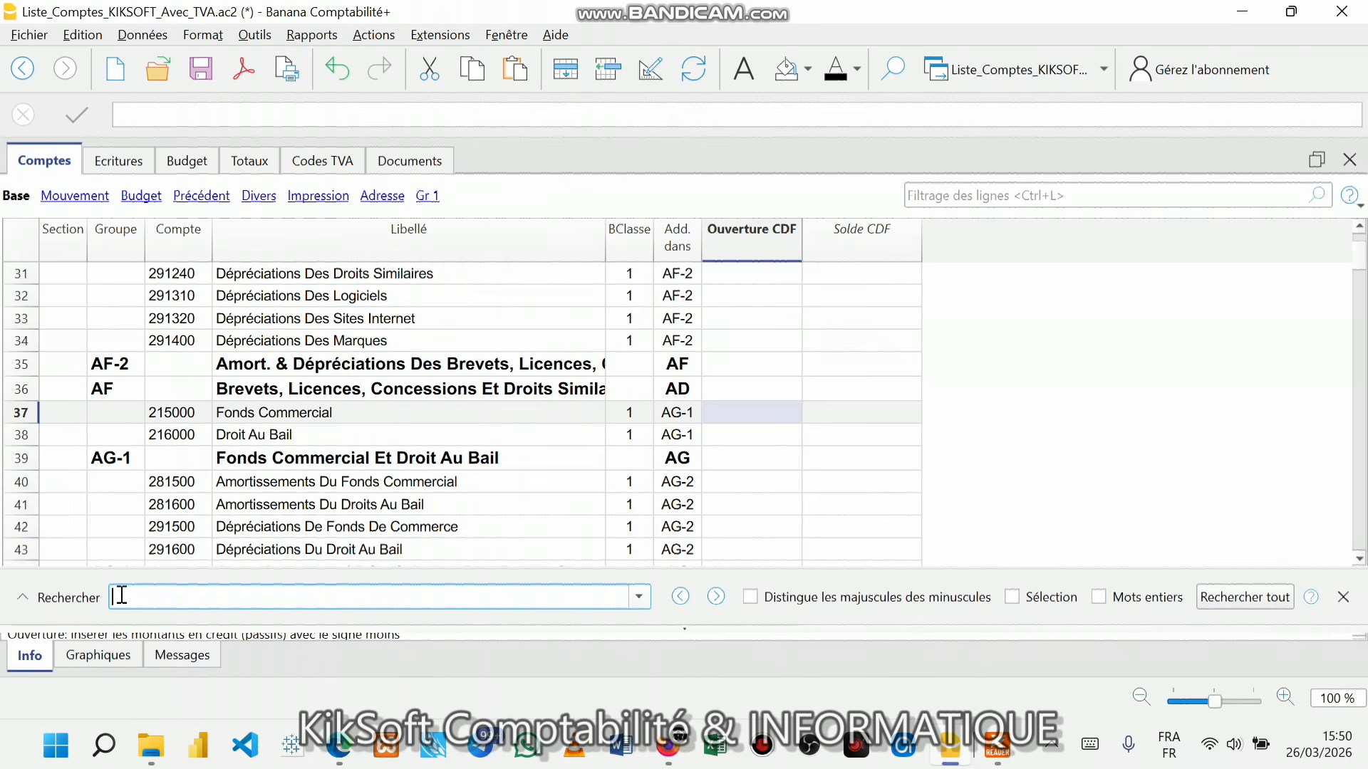
text(101)
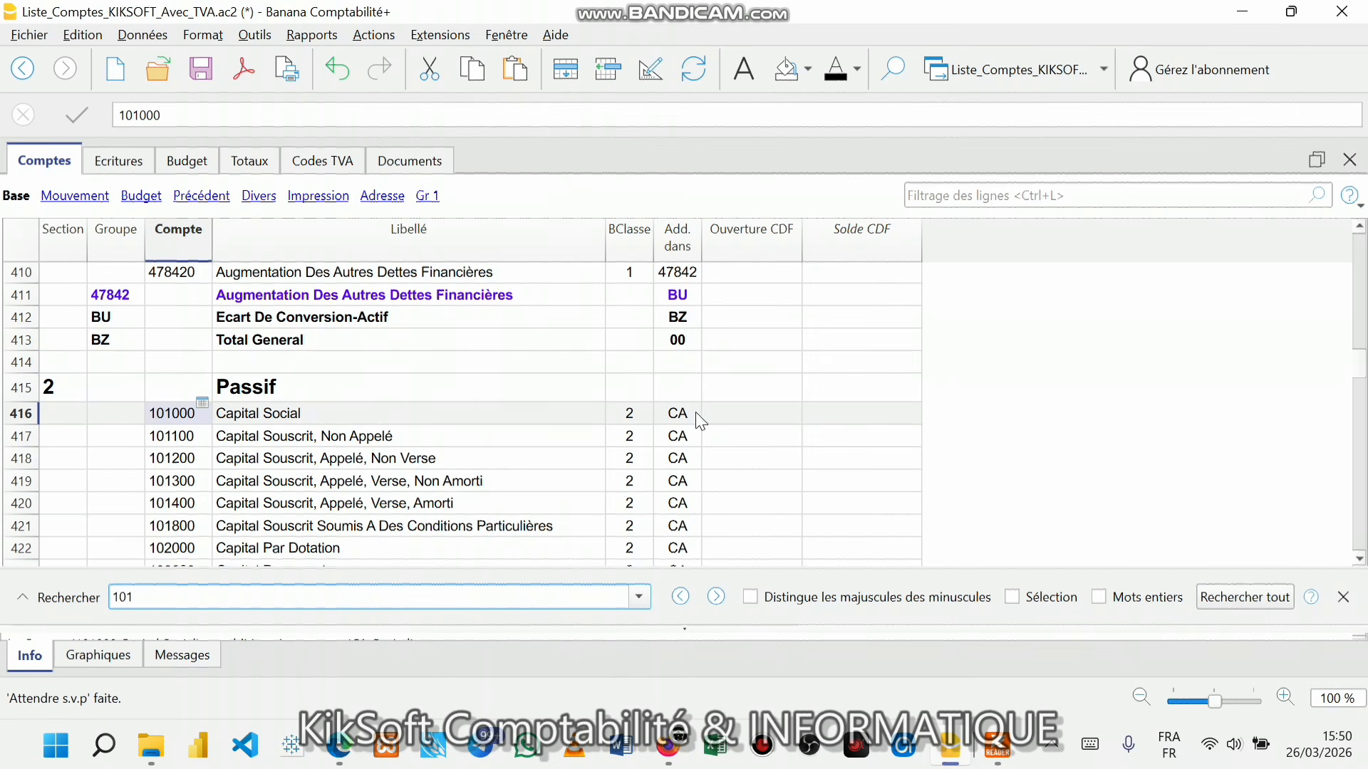
click(720, 414)
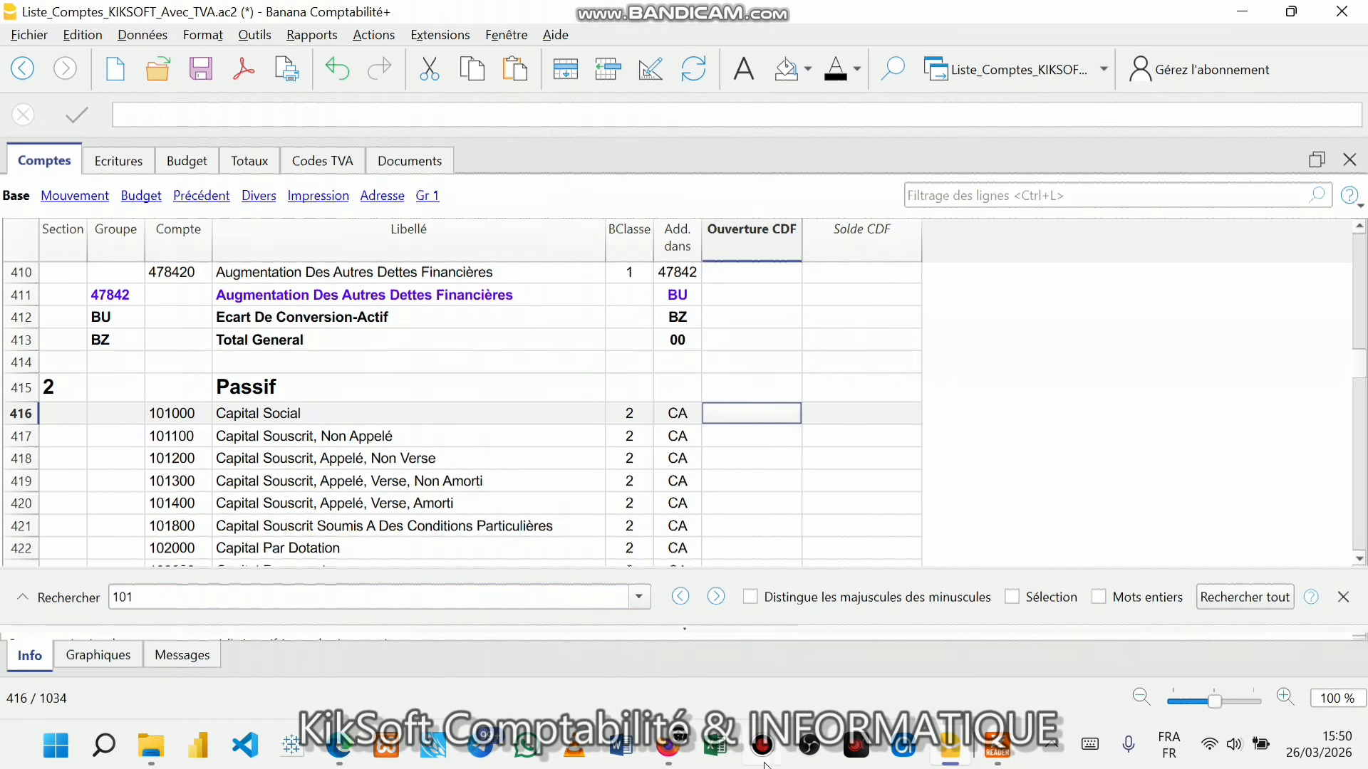
mouse_move(952, 756)
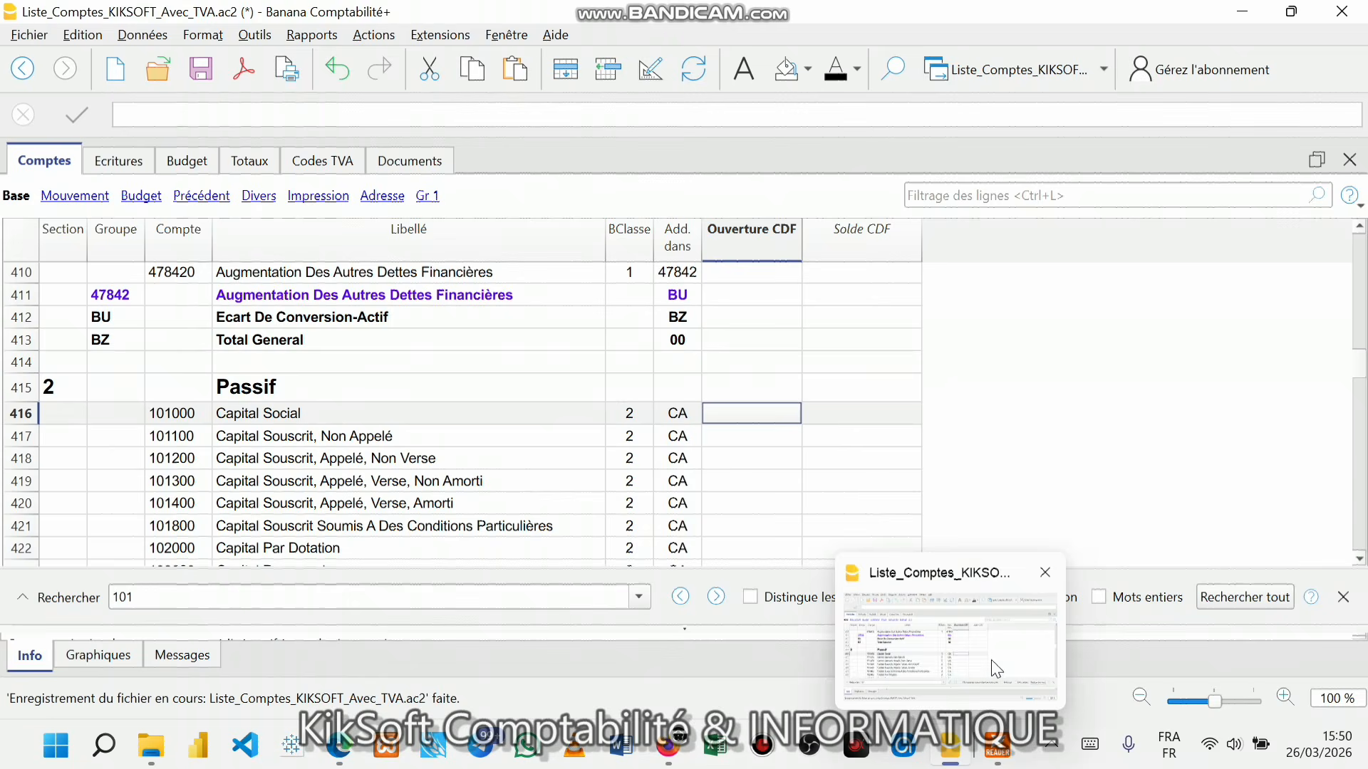
click(997, 746)
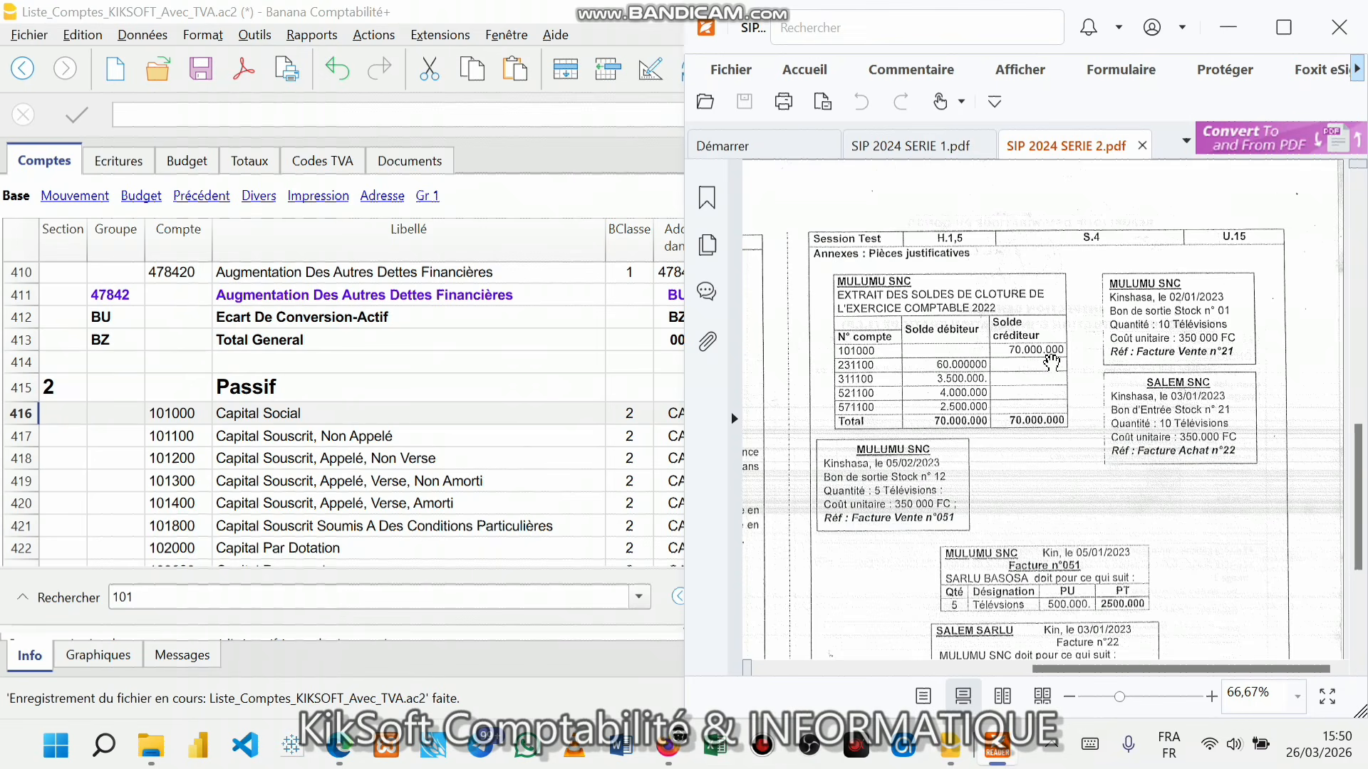
click(595, 413)
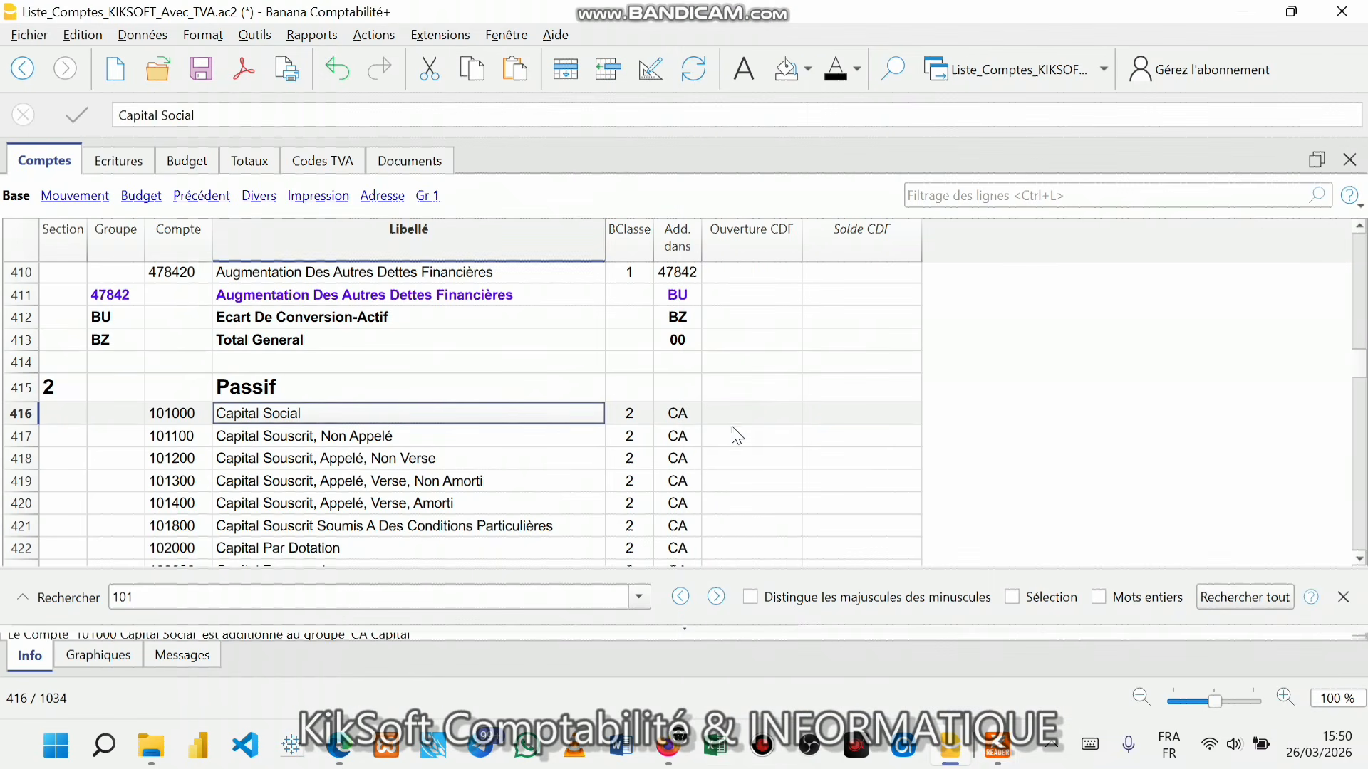
click(734, 419)
- Enter -70 000 000 as the Capital Social 101000 opening balance and verify it
text(-)
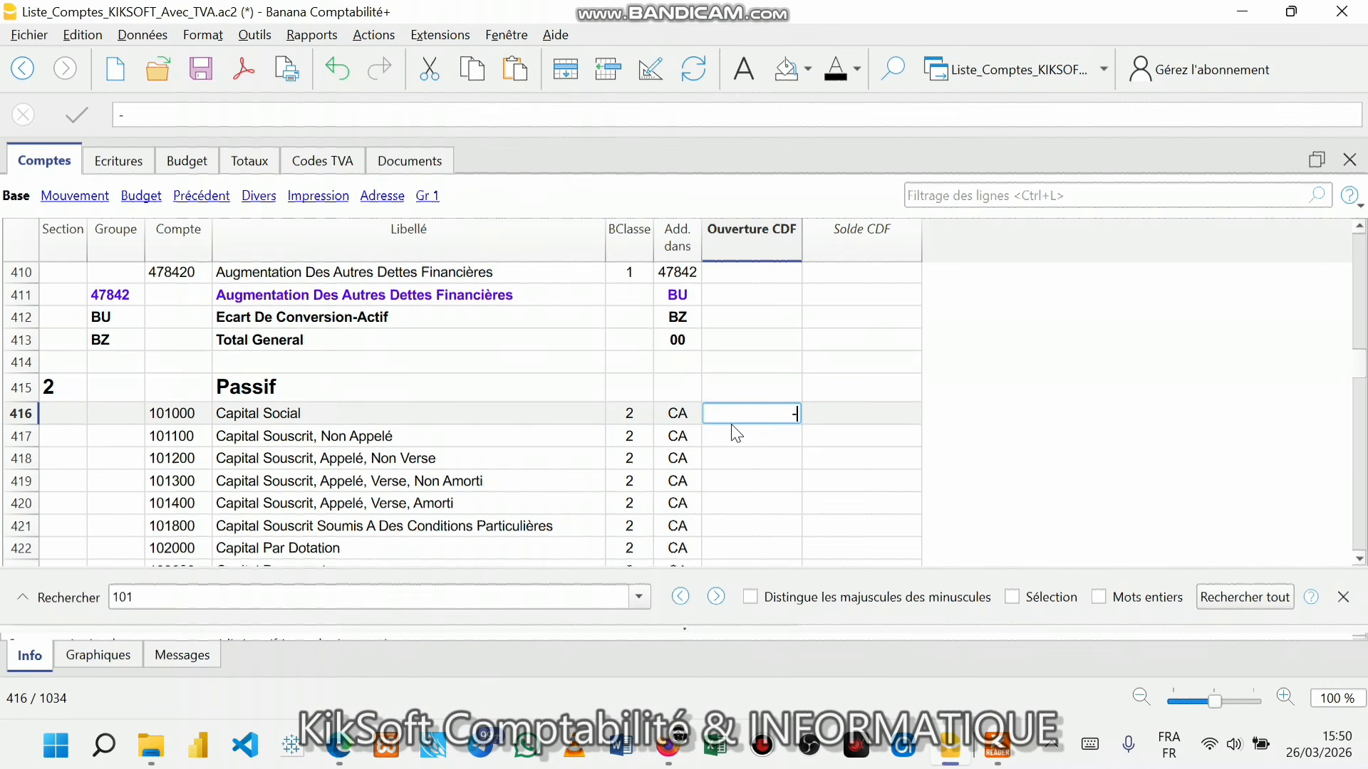
text(700000)
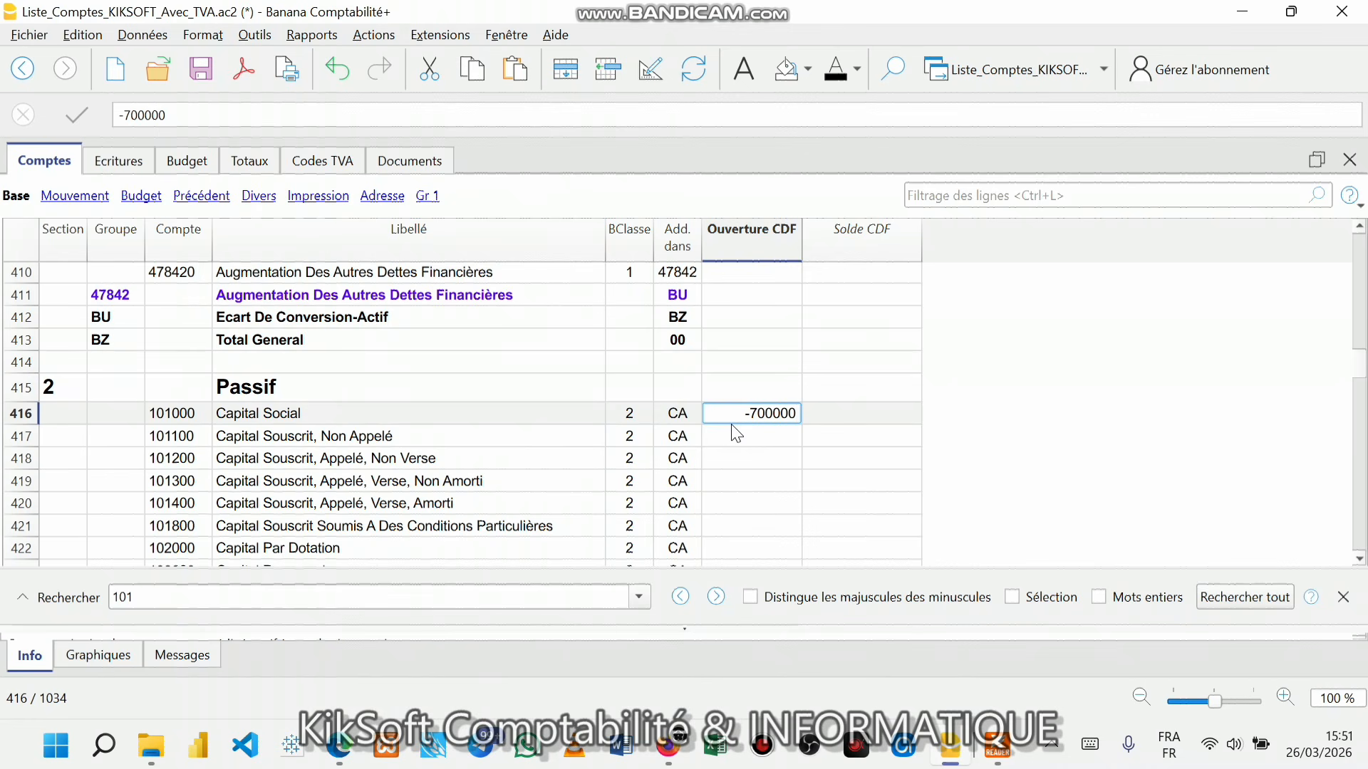
key(BackSpace)
text(0000)
key(Return)
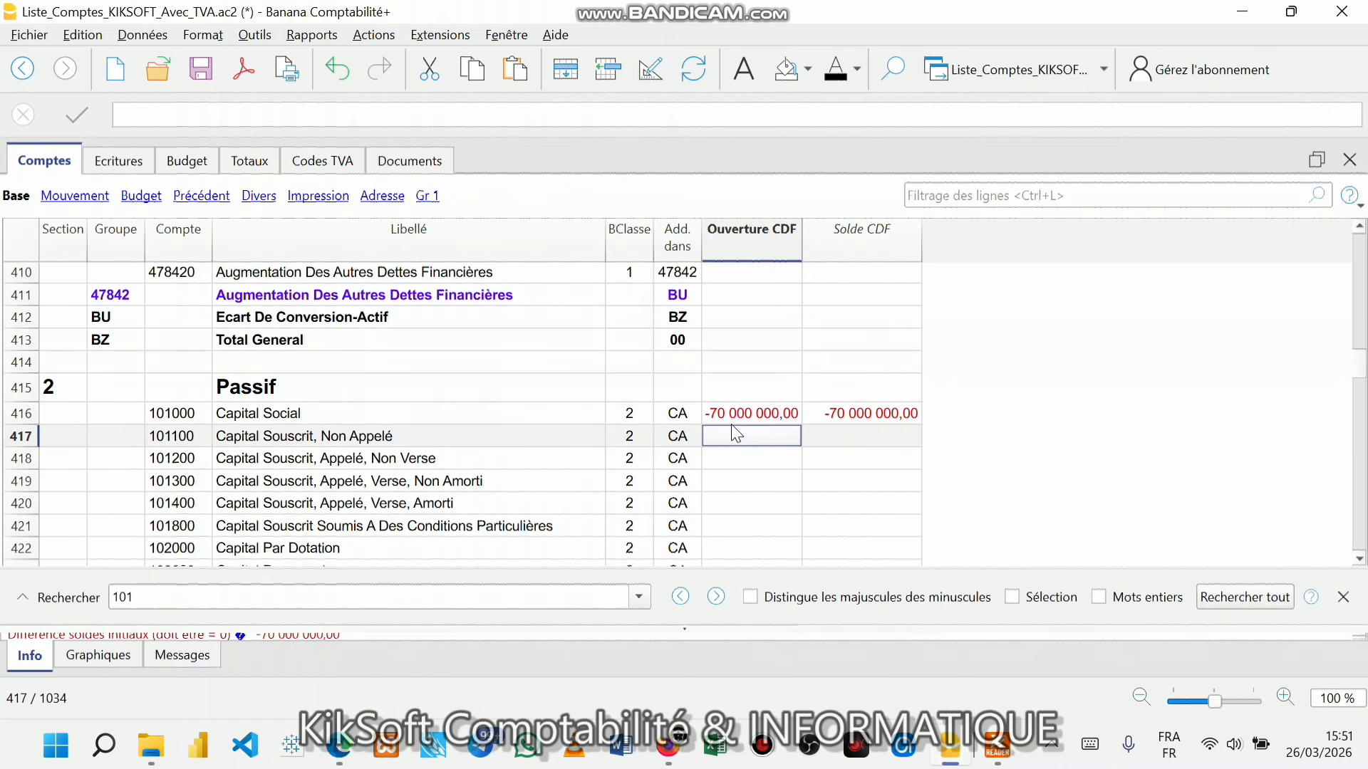
click(733, 414)
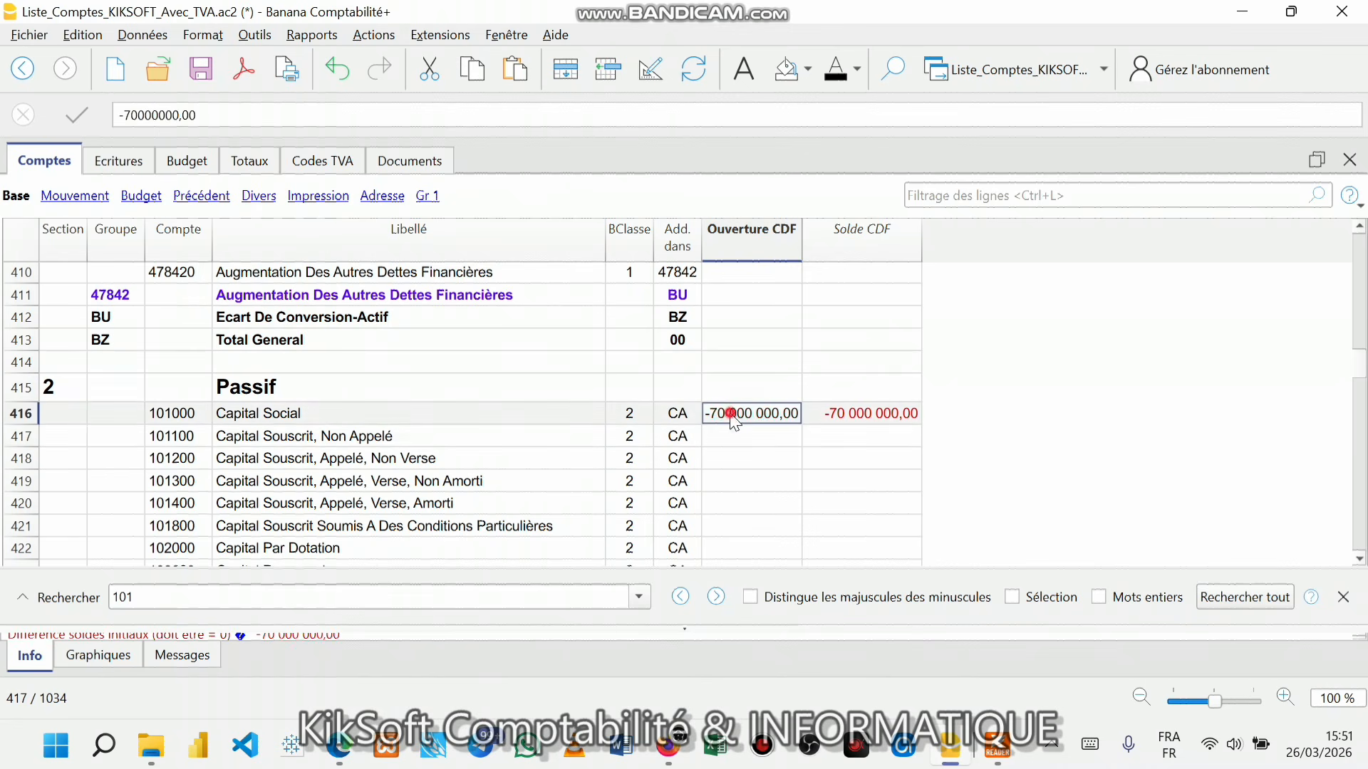
click(772, 482)
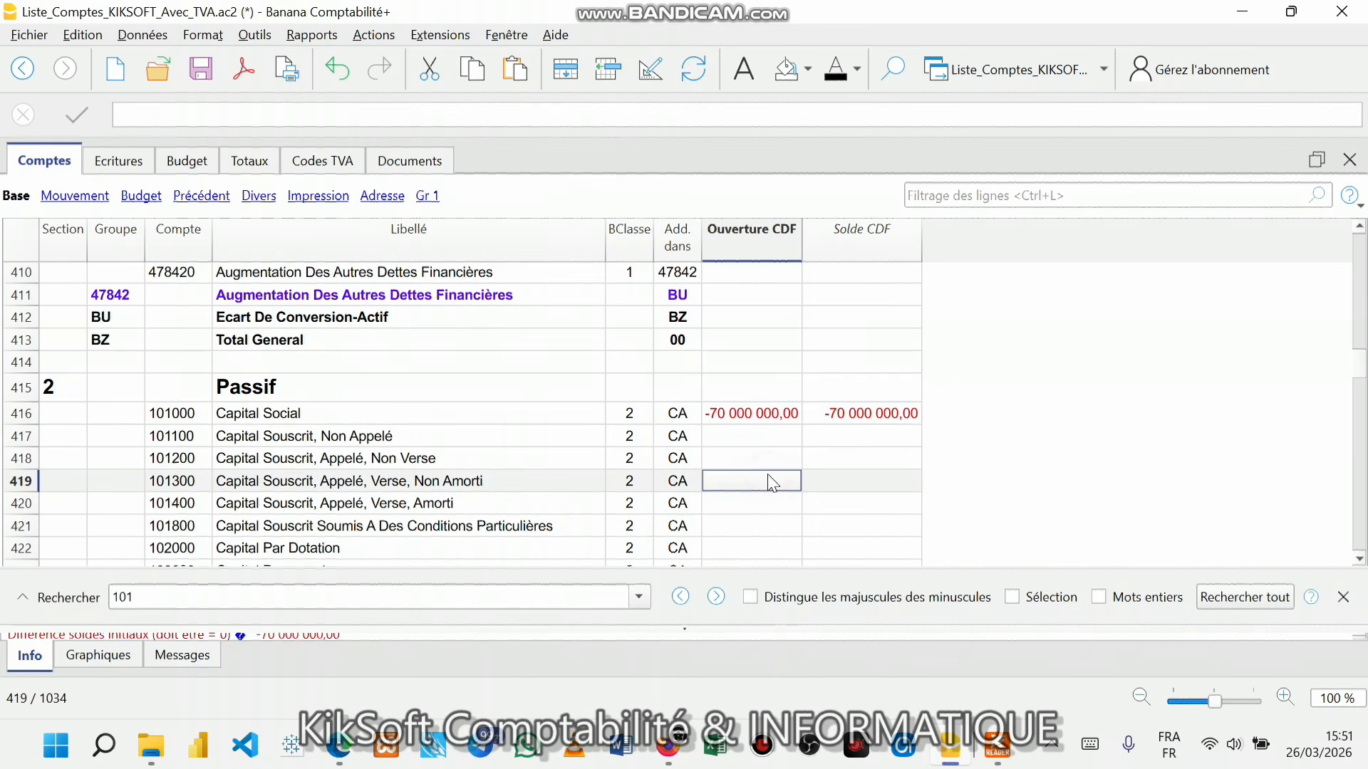
click(765, 413)
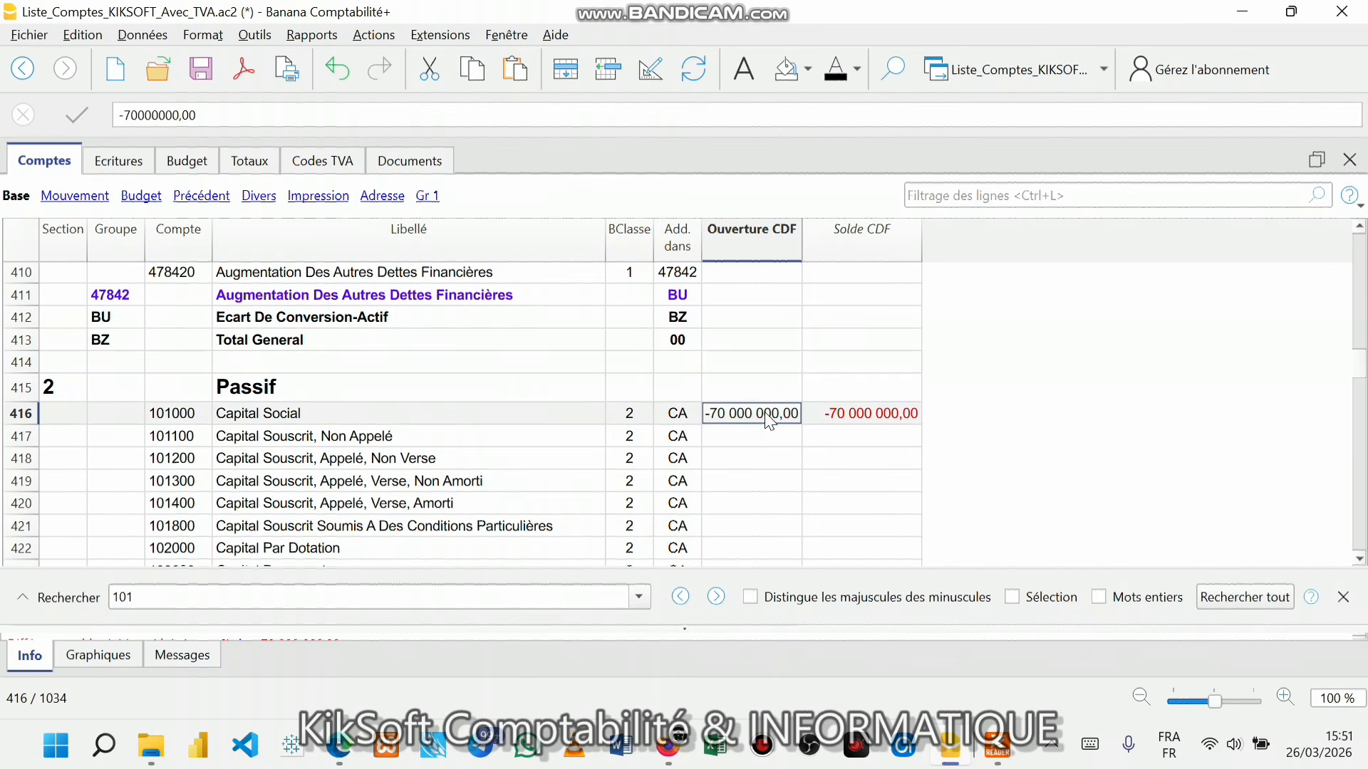
click(769, 453)
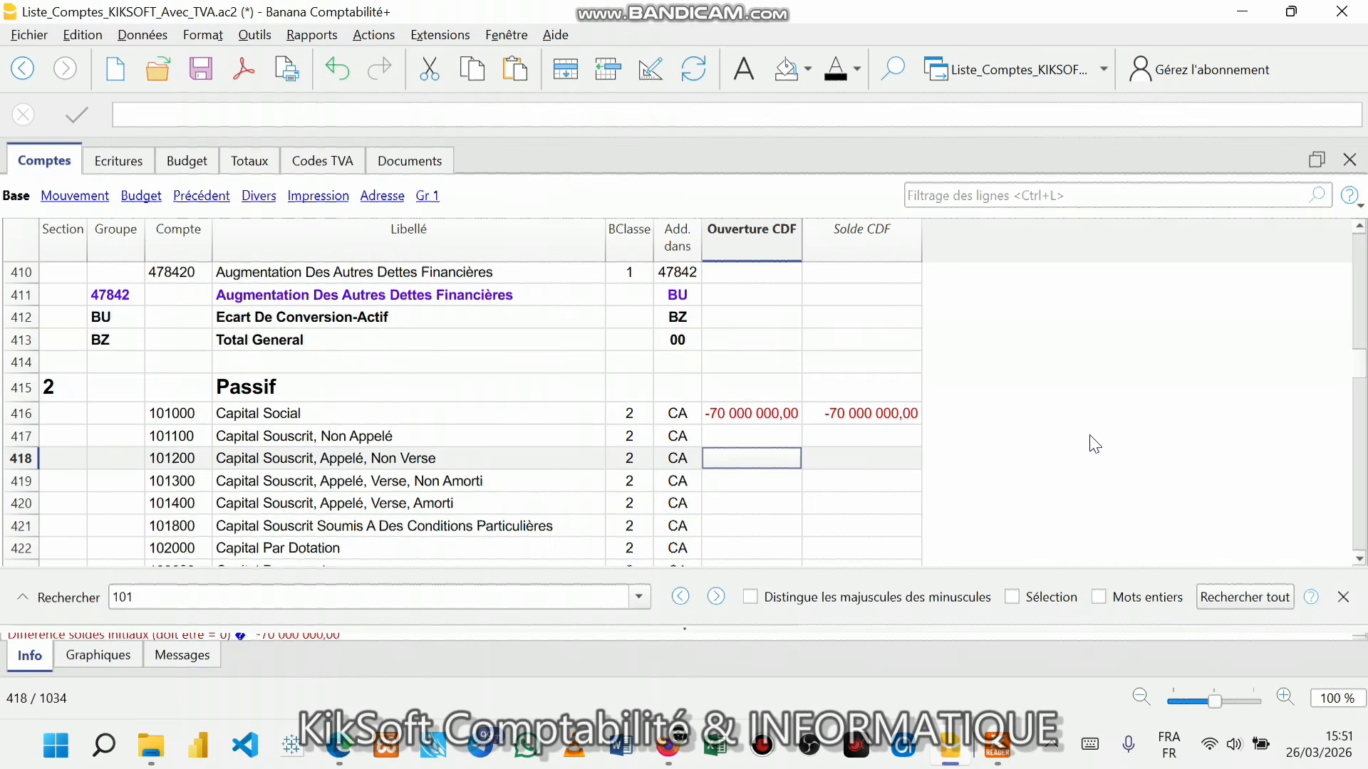
click(752, 418)
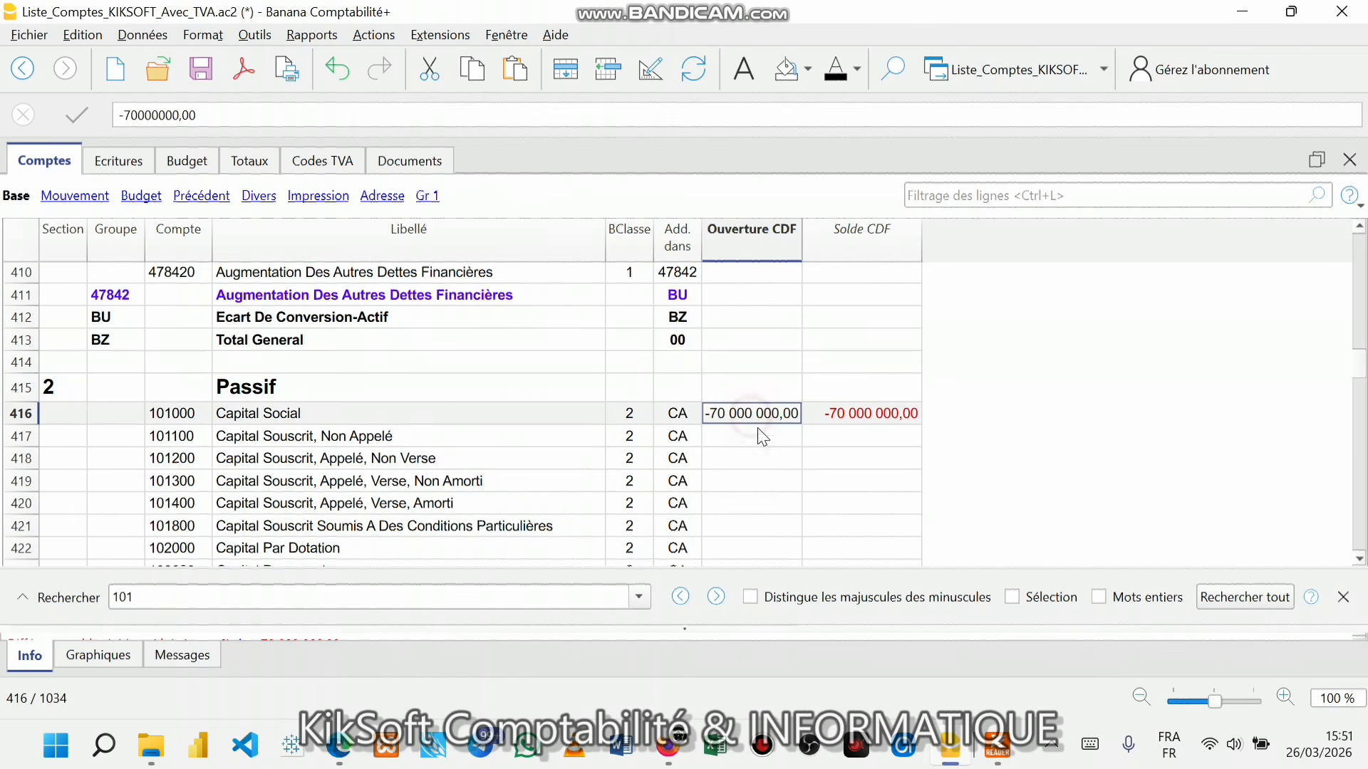
click(998, 757)
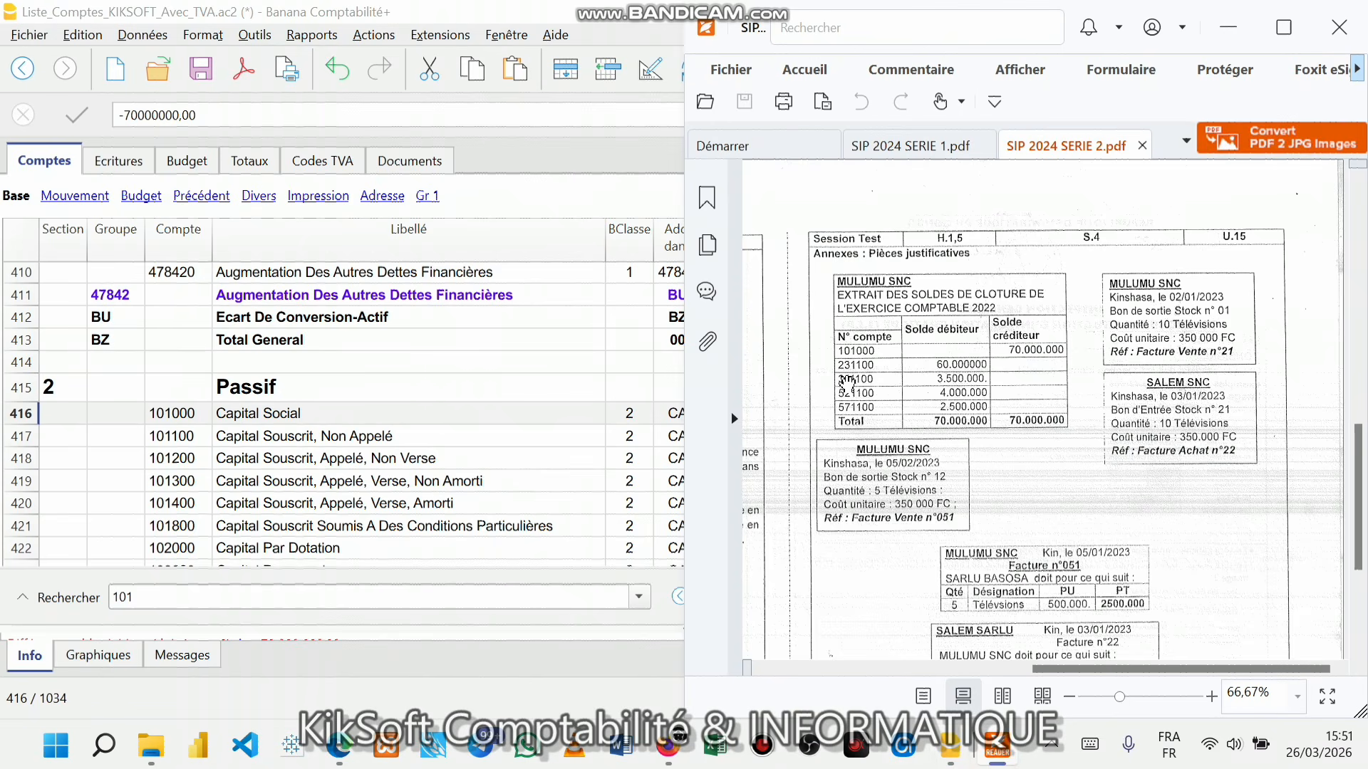
- Search 231 and select the Ouverture CDF cell of account 231100, checking the PDF
click(470, 502)
click(155, 604)
key(BackSpace)
key(BackSpace)
key(BackSpace)
text(231)
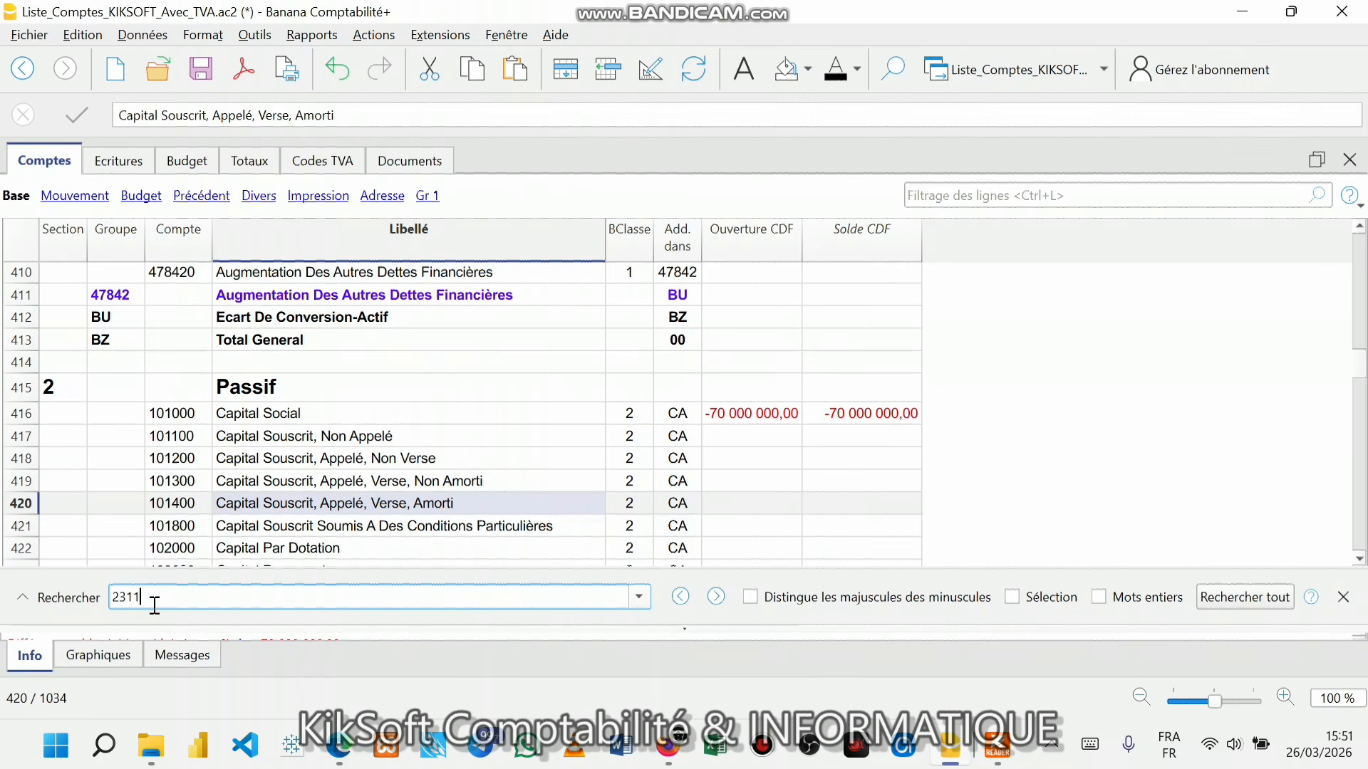
key(Return)
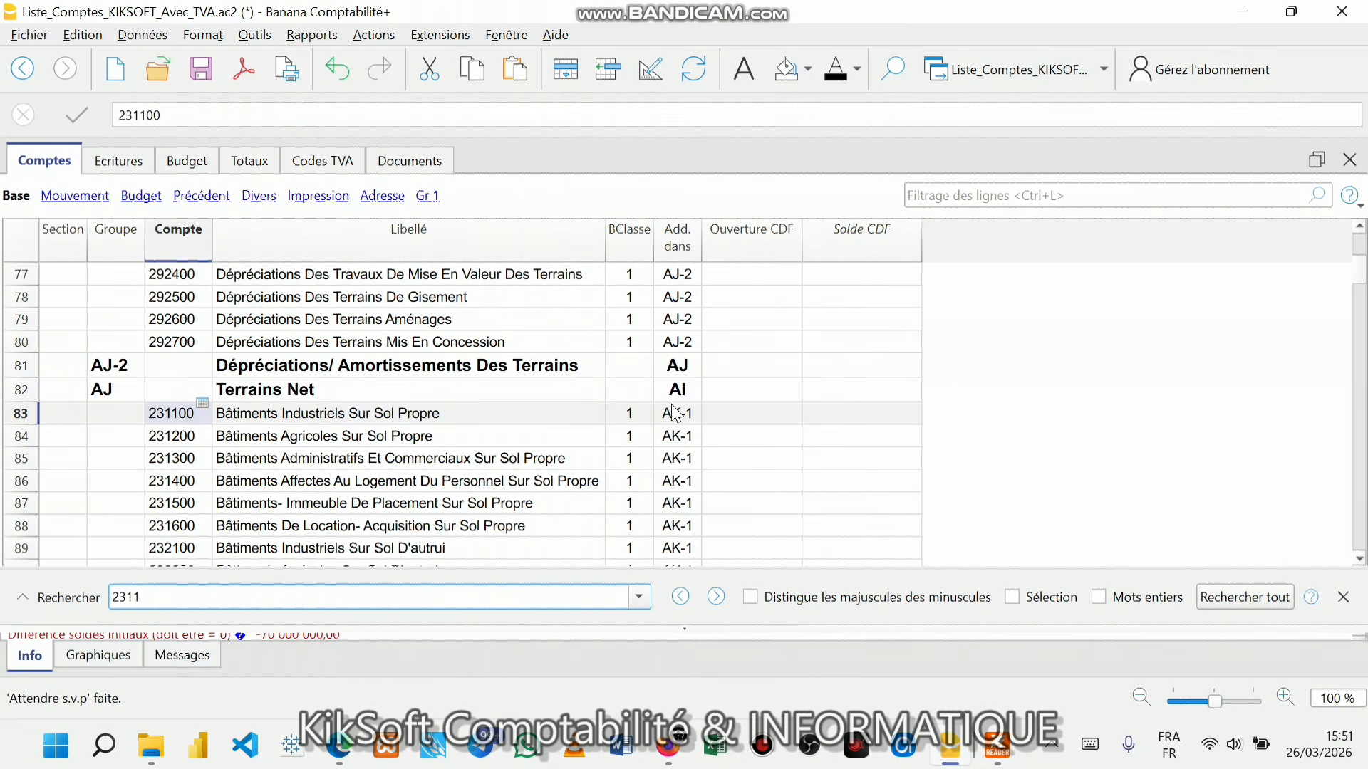
click(740, 409)
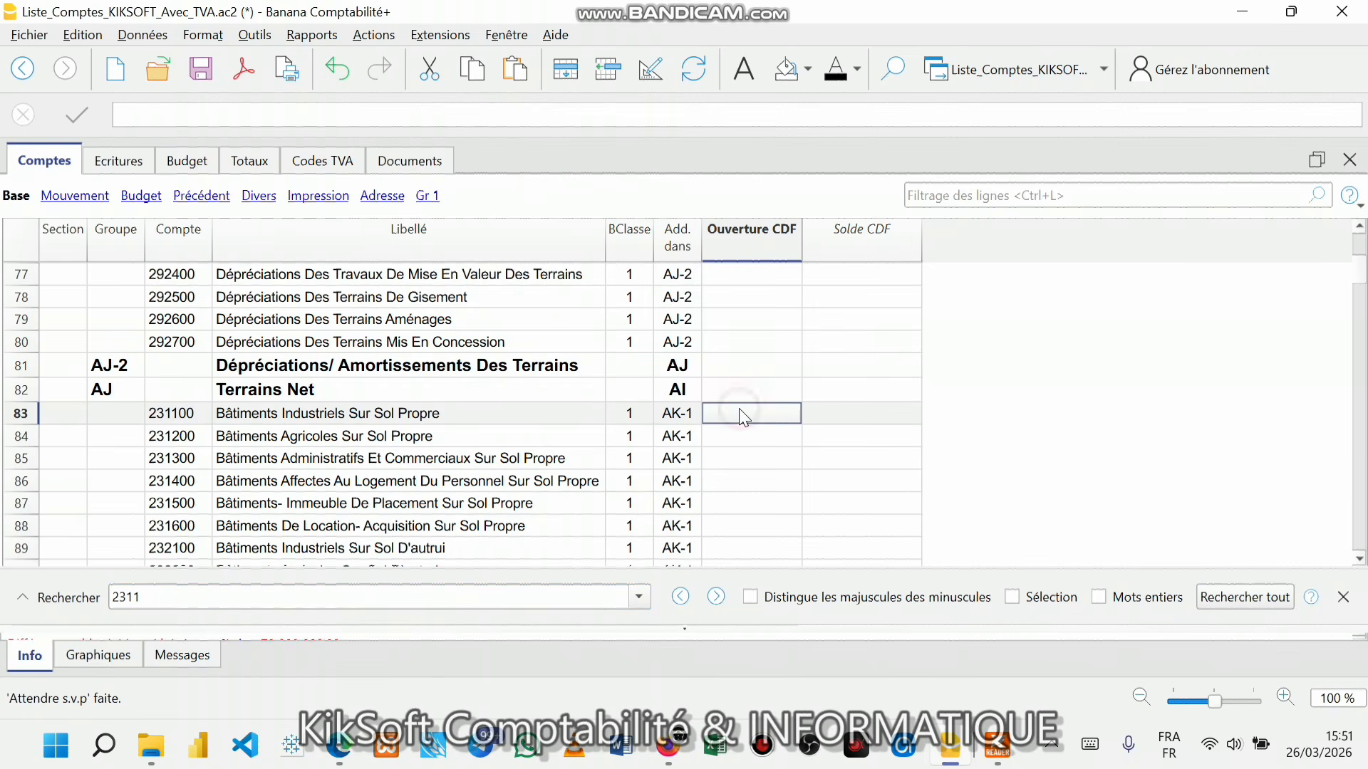
click(998, 745)
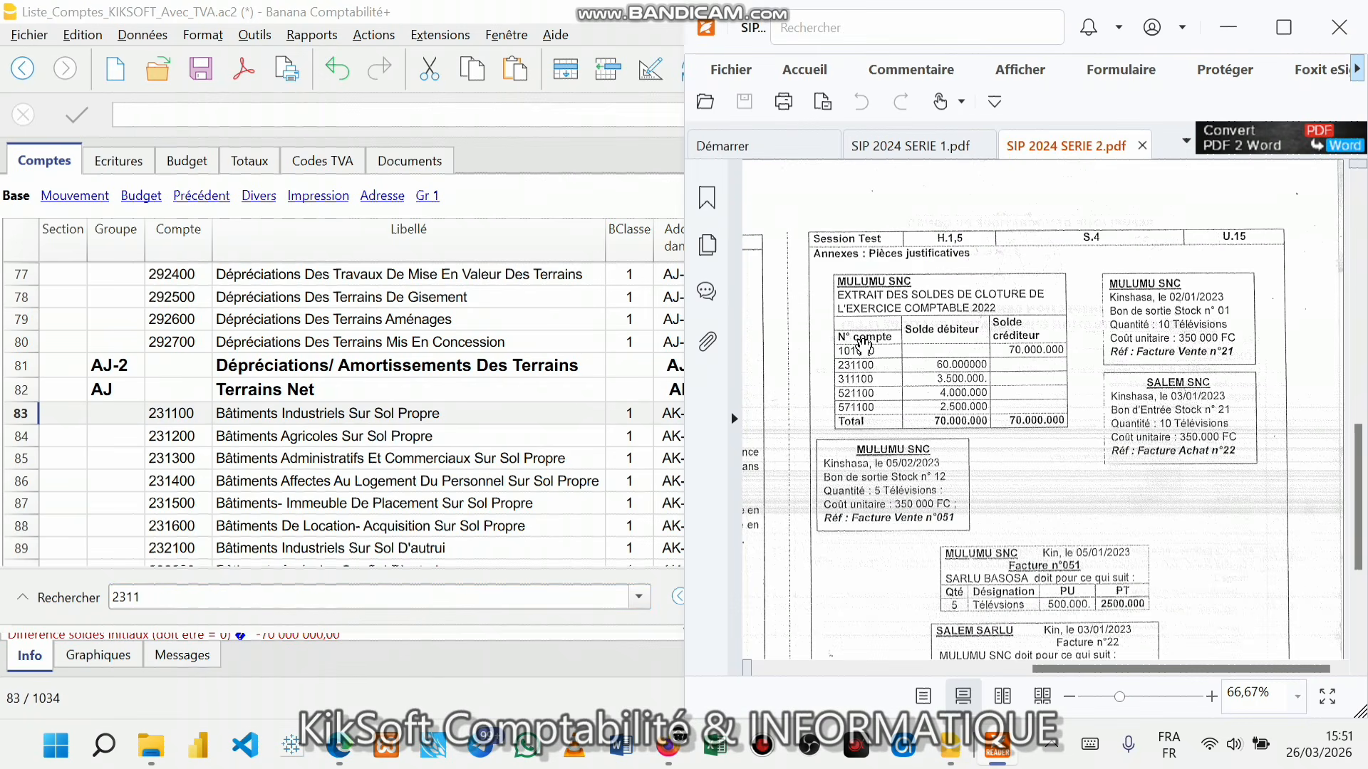
scroll(976, 370, up, 1)
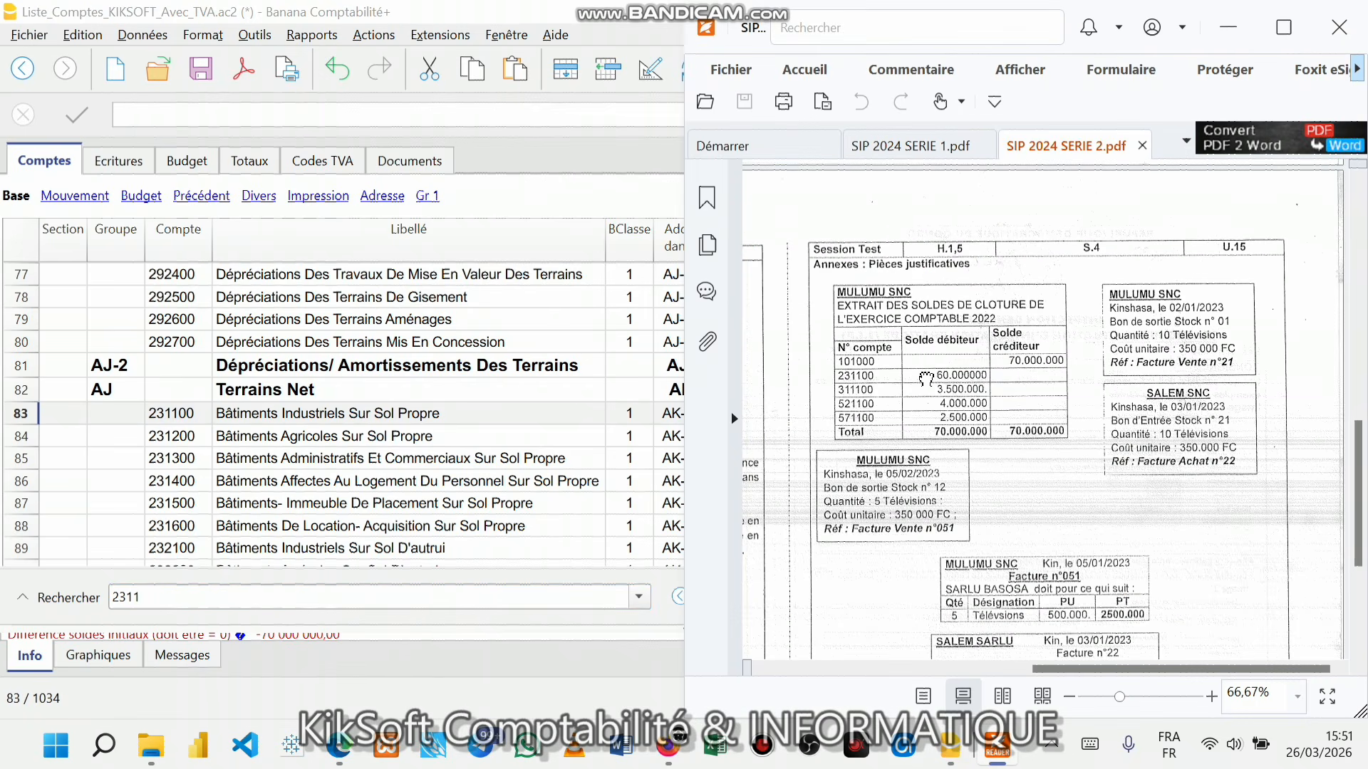
click(556, 462)
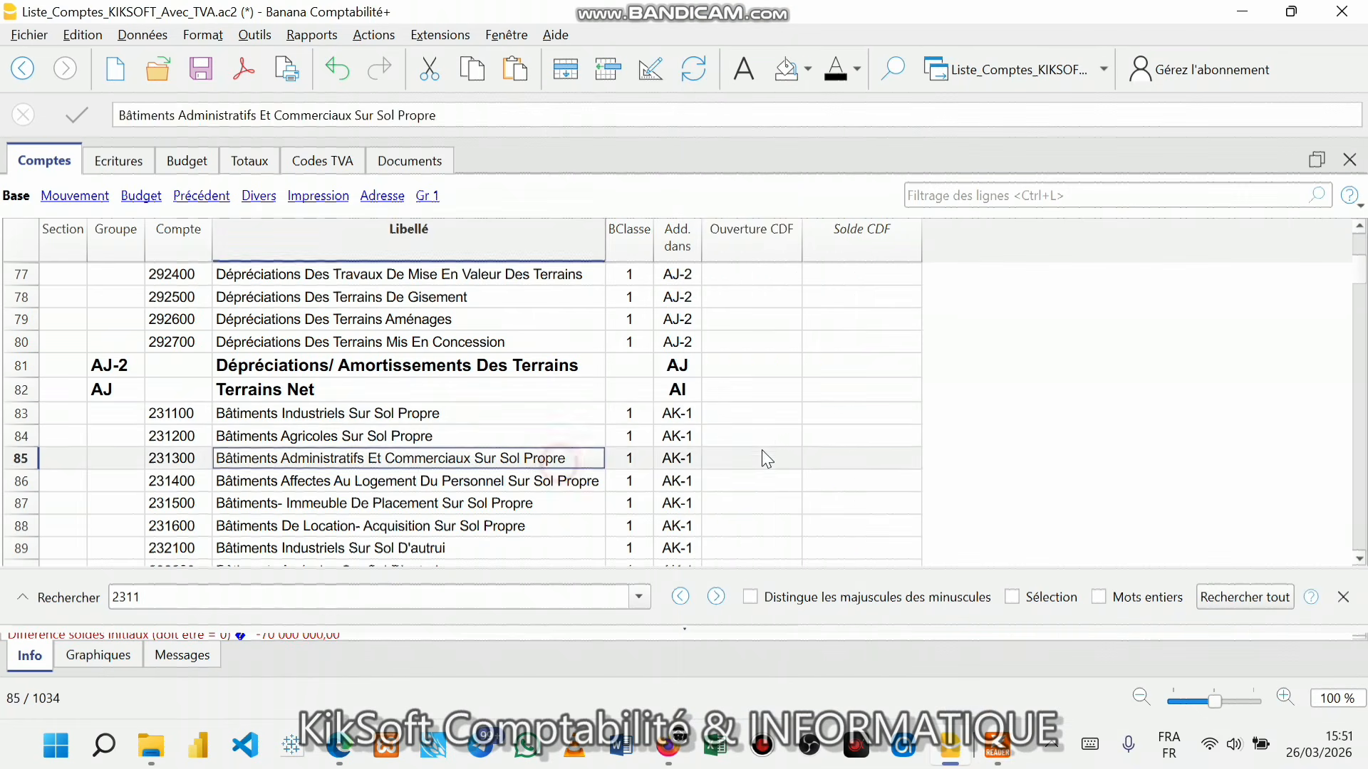
click(748, 409)
- Enter 60 000 000 as the opening balance of 231100 Bâtiments Industriels Sur Sol Propre
text(6)
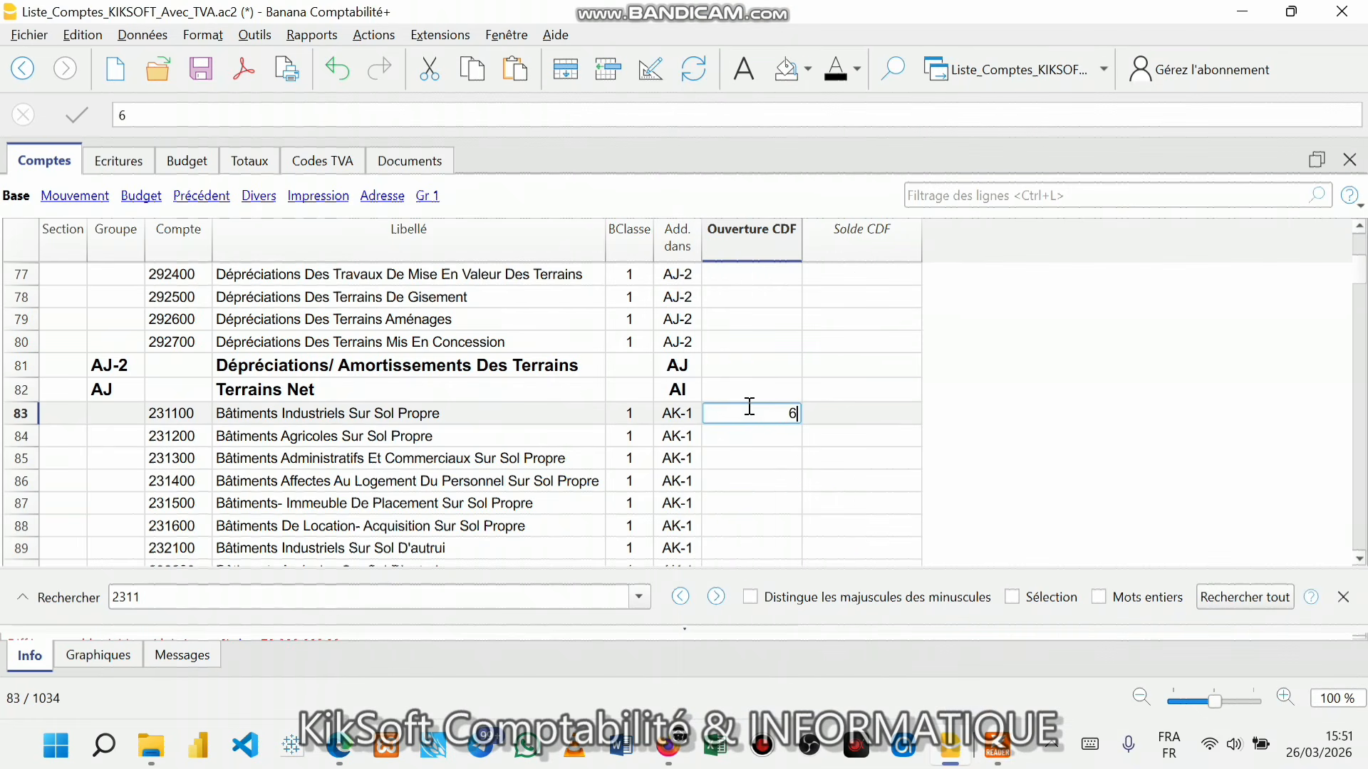
text(0 000 000)
key(Return)
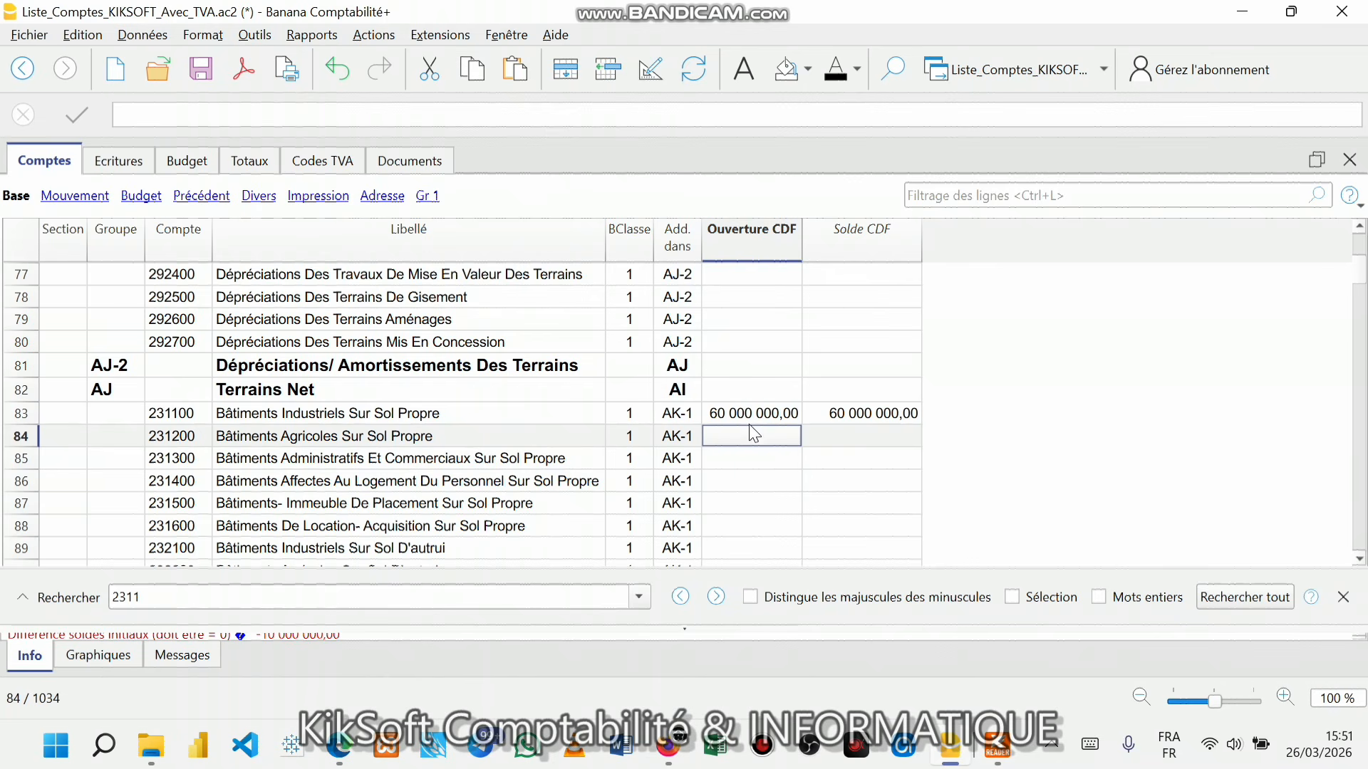
click(744, 418)
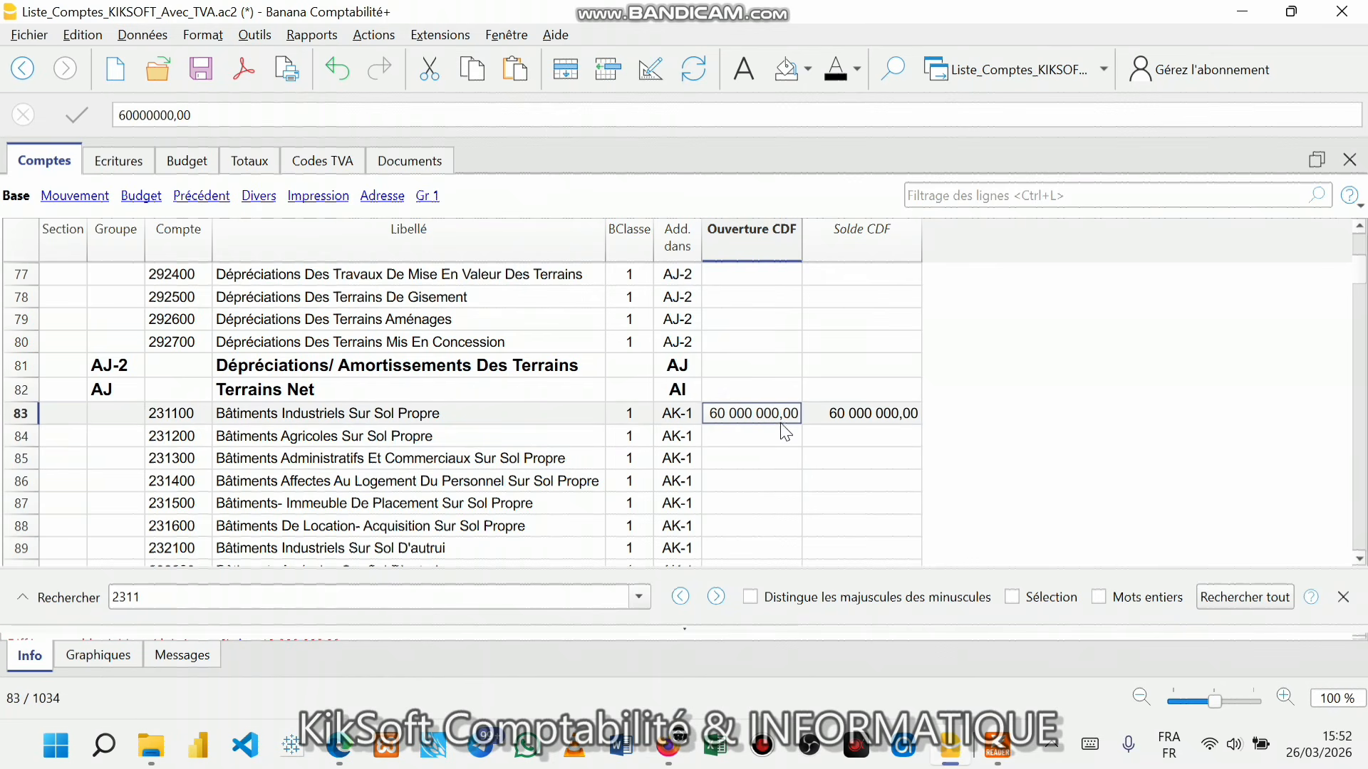
click(752, 479)
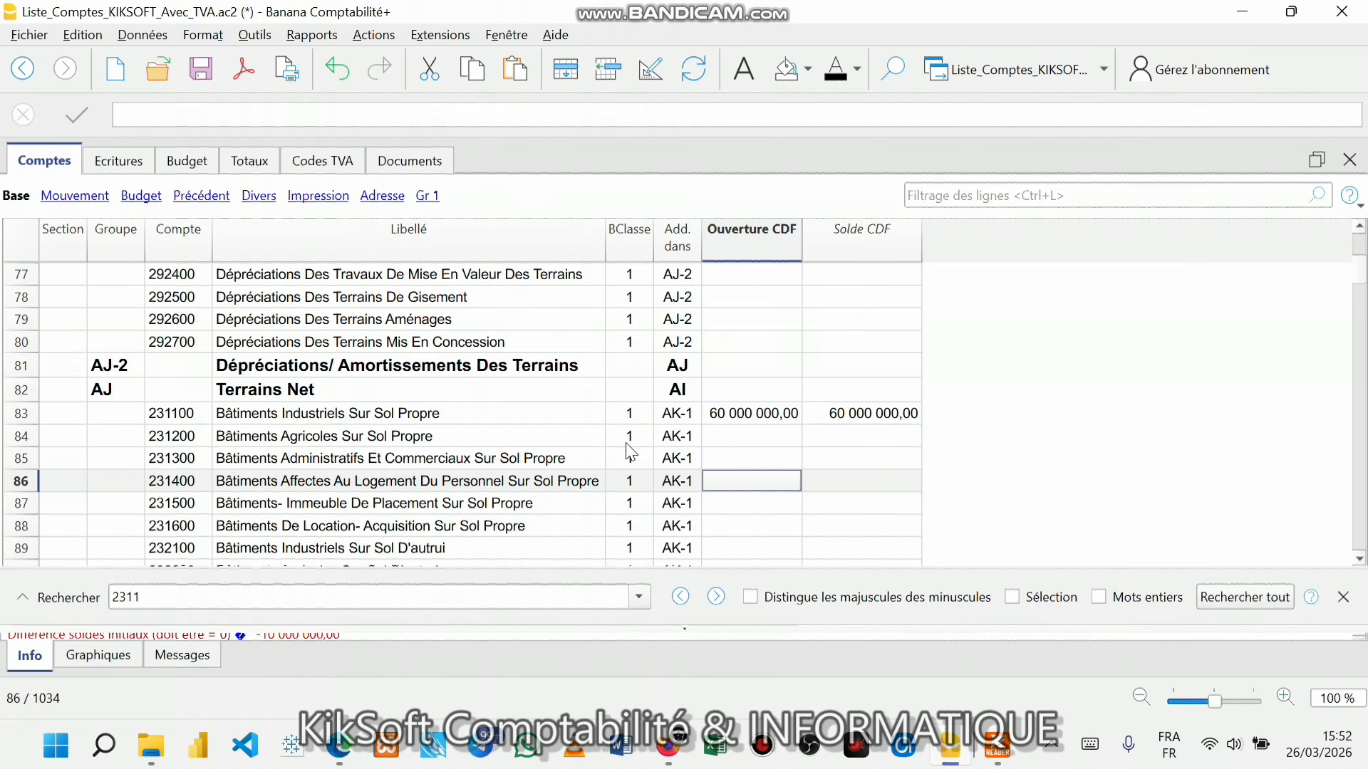
double_click(621, 414)
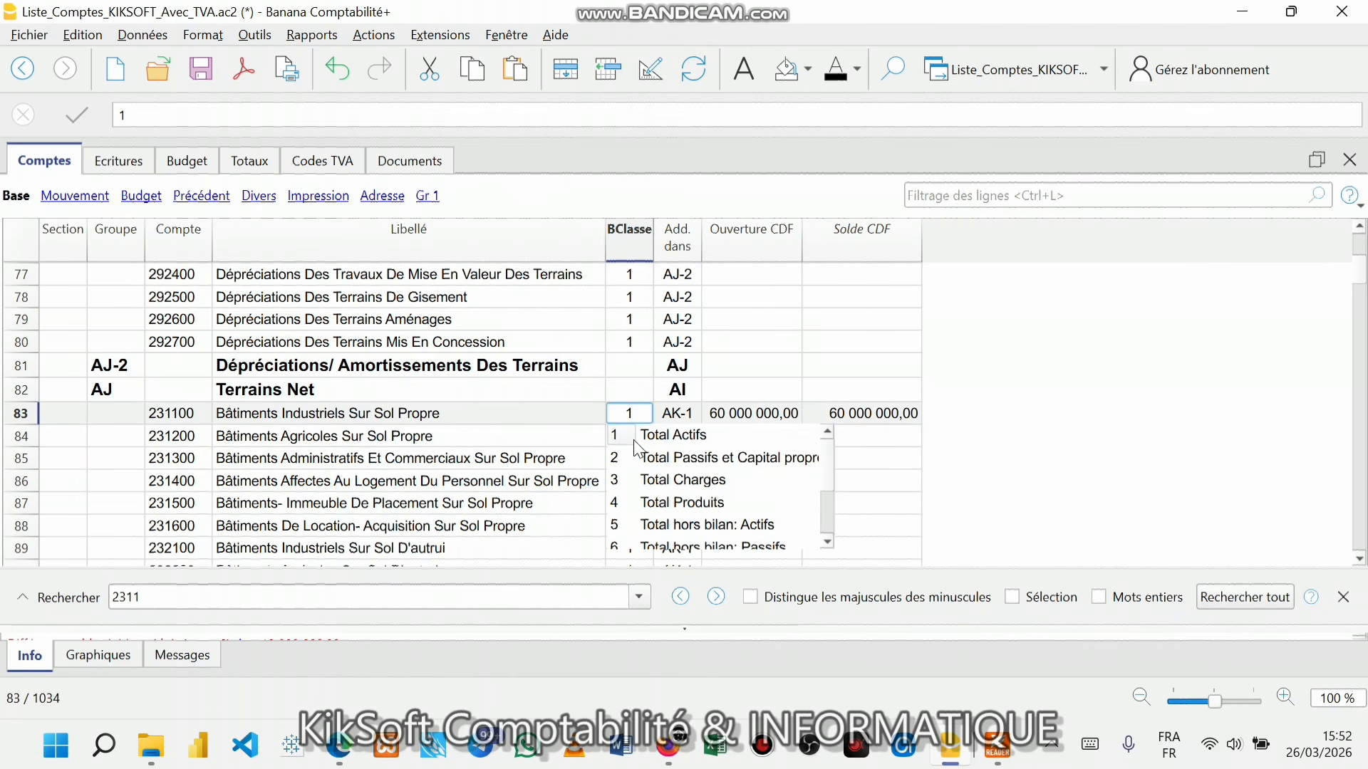
click(767, 411)
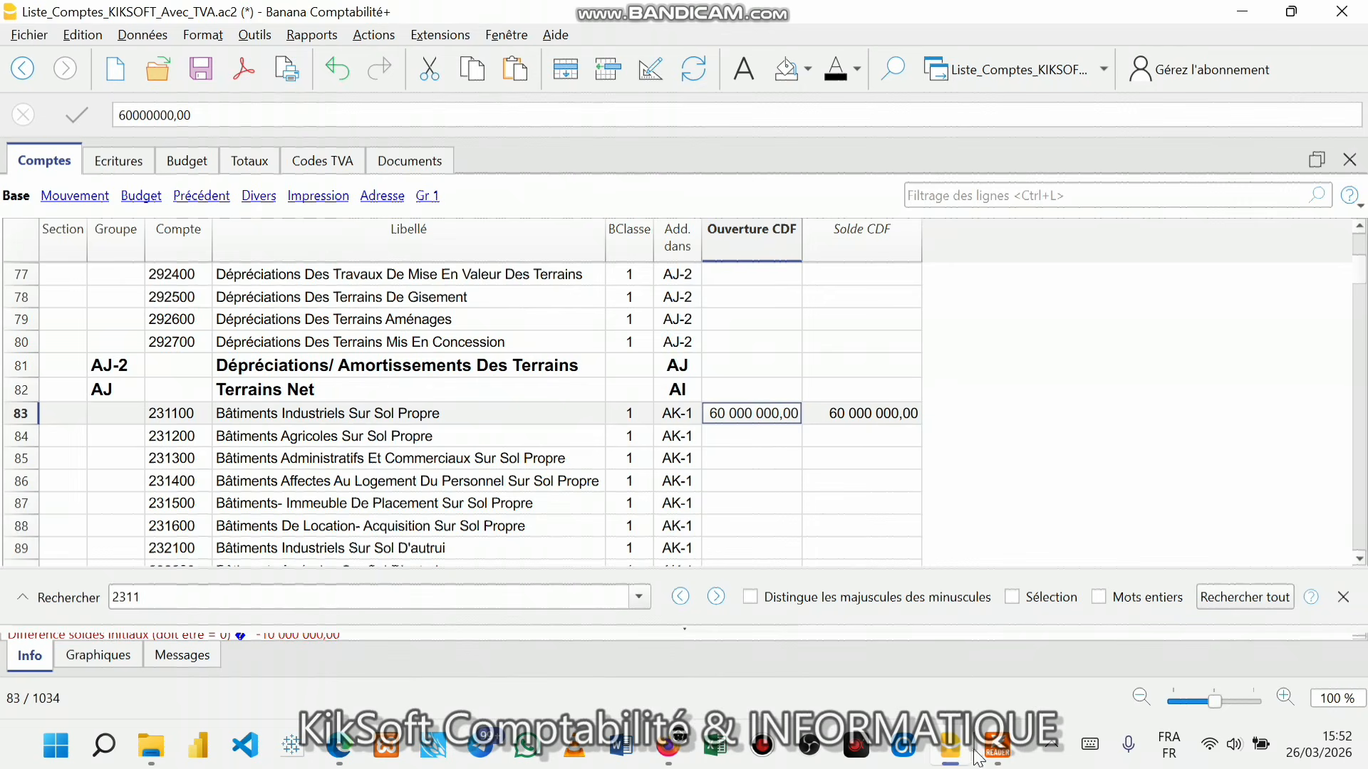
click(1018, 761)
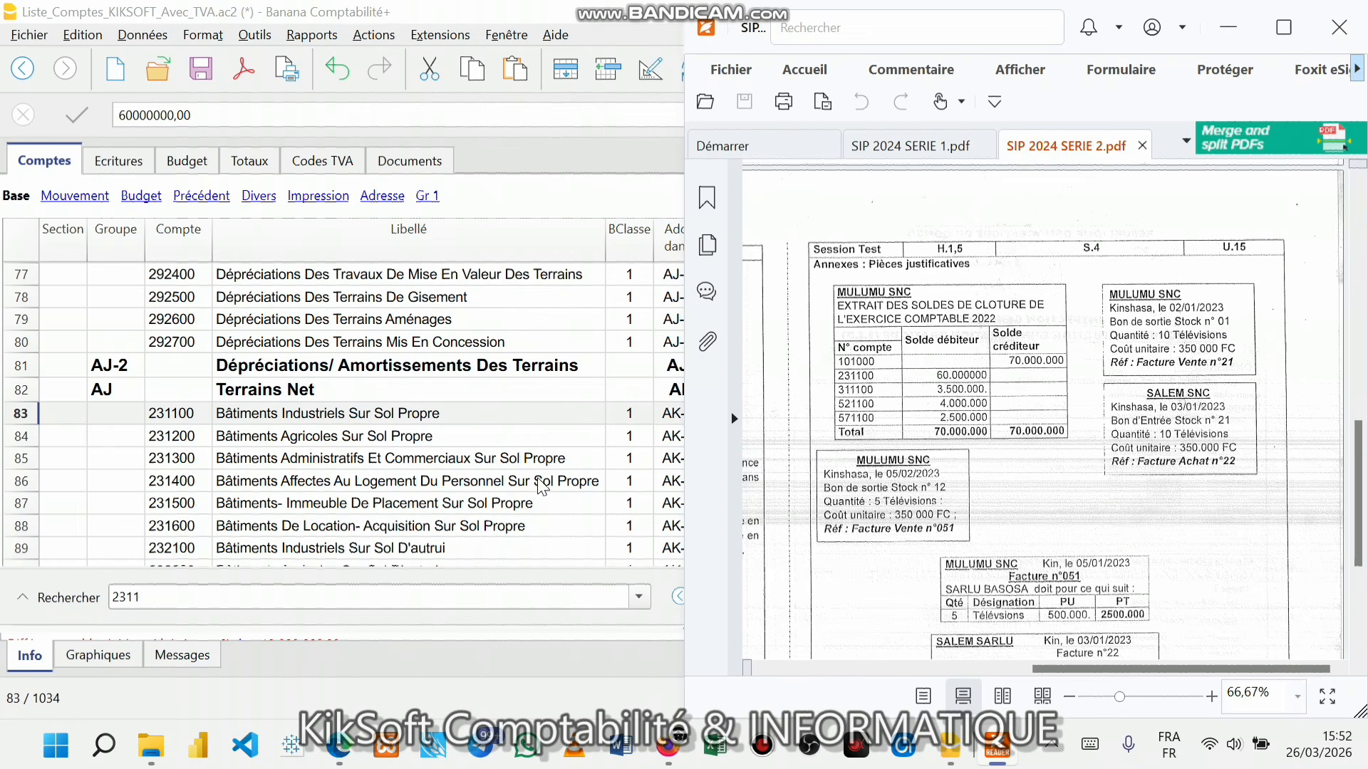
- Search for account 311100 and select its Ouverture CDF cell, checking the stock amount in the PDF
click(506, 525)
click(263, 597)
key(BackSpace)
key(BackSpace)
key(BackSpace)
key(BackSpace)
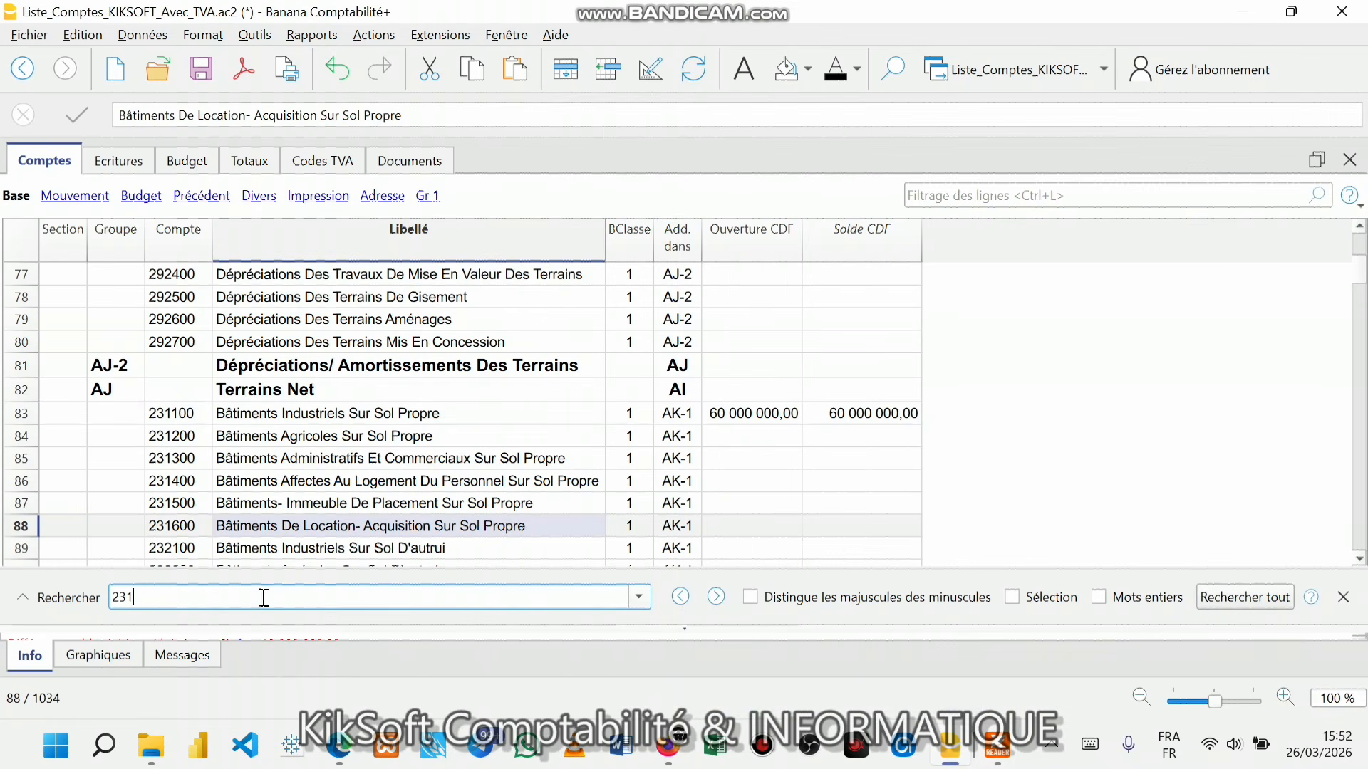
text(3)
key(Return)
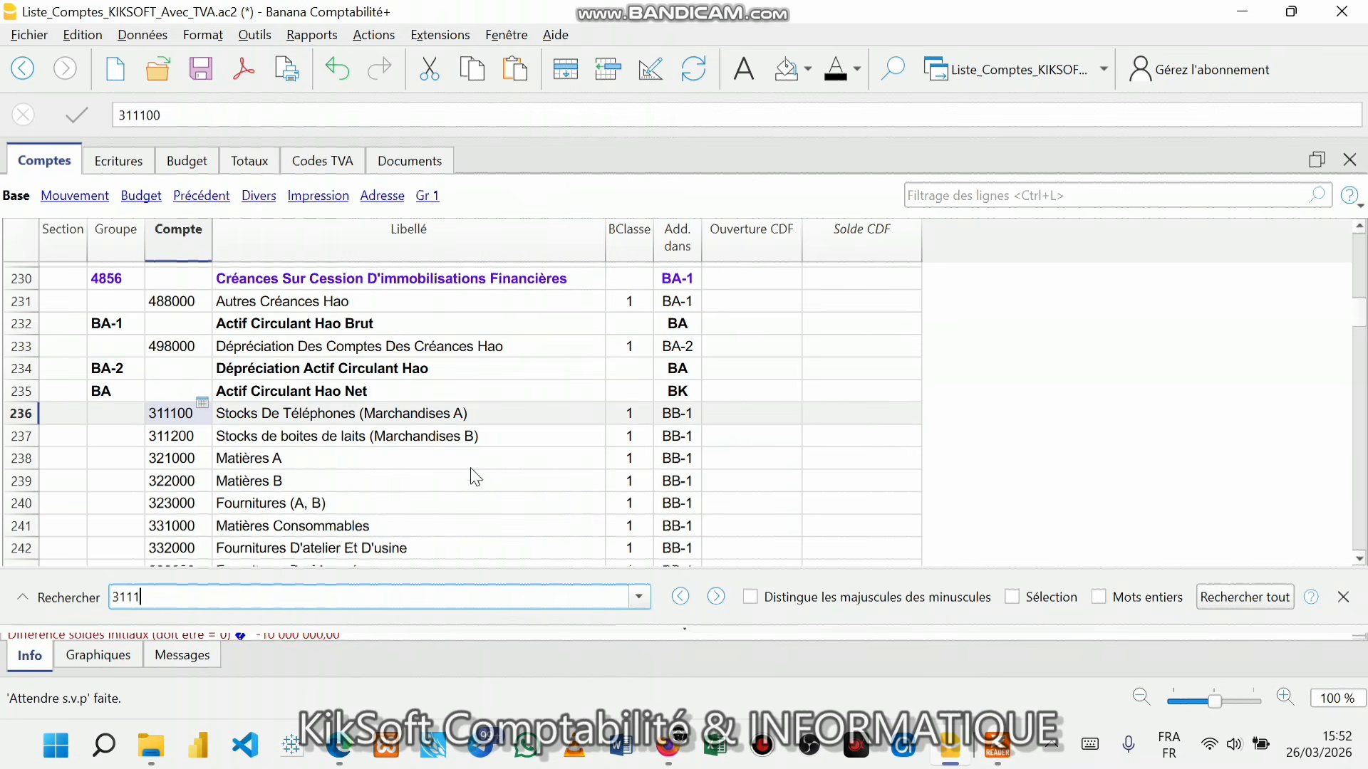
click(745, 413)
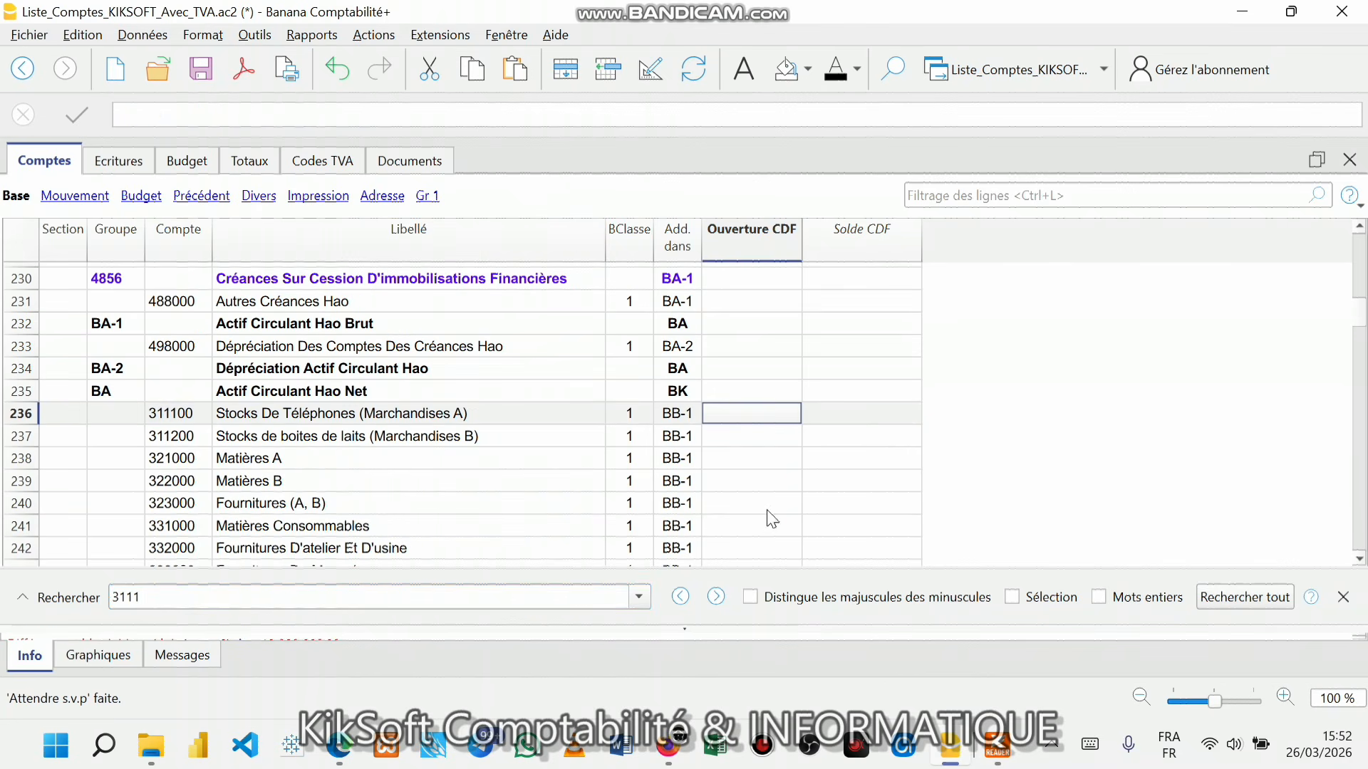
click(995, 754)
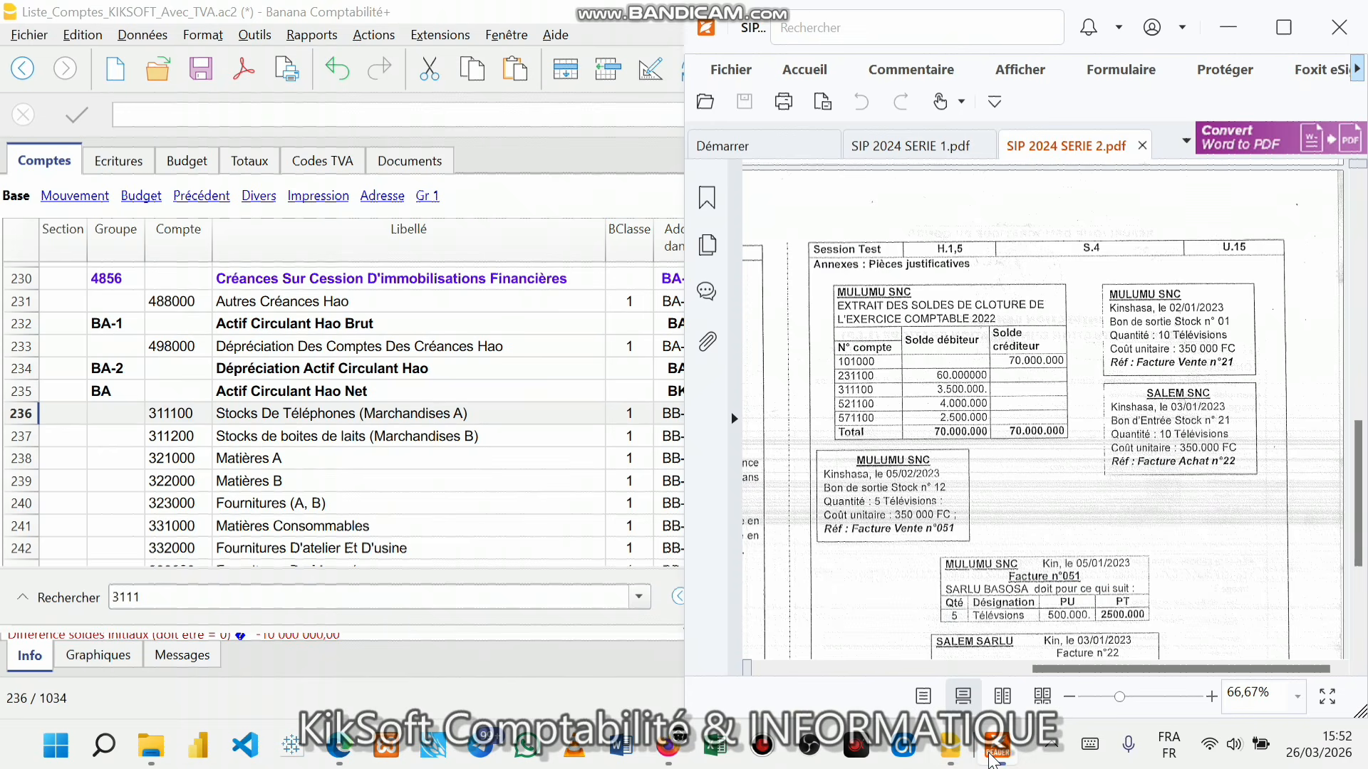
click(580, 431)
click(755, 417)
- Enter 3 500 000 as the opening balance of 311100 Stocks De Téléphones
text(3 500 )
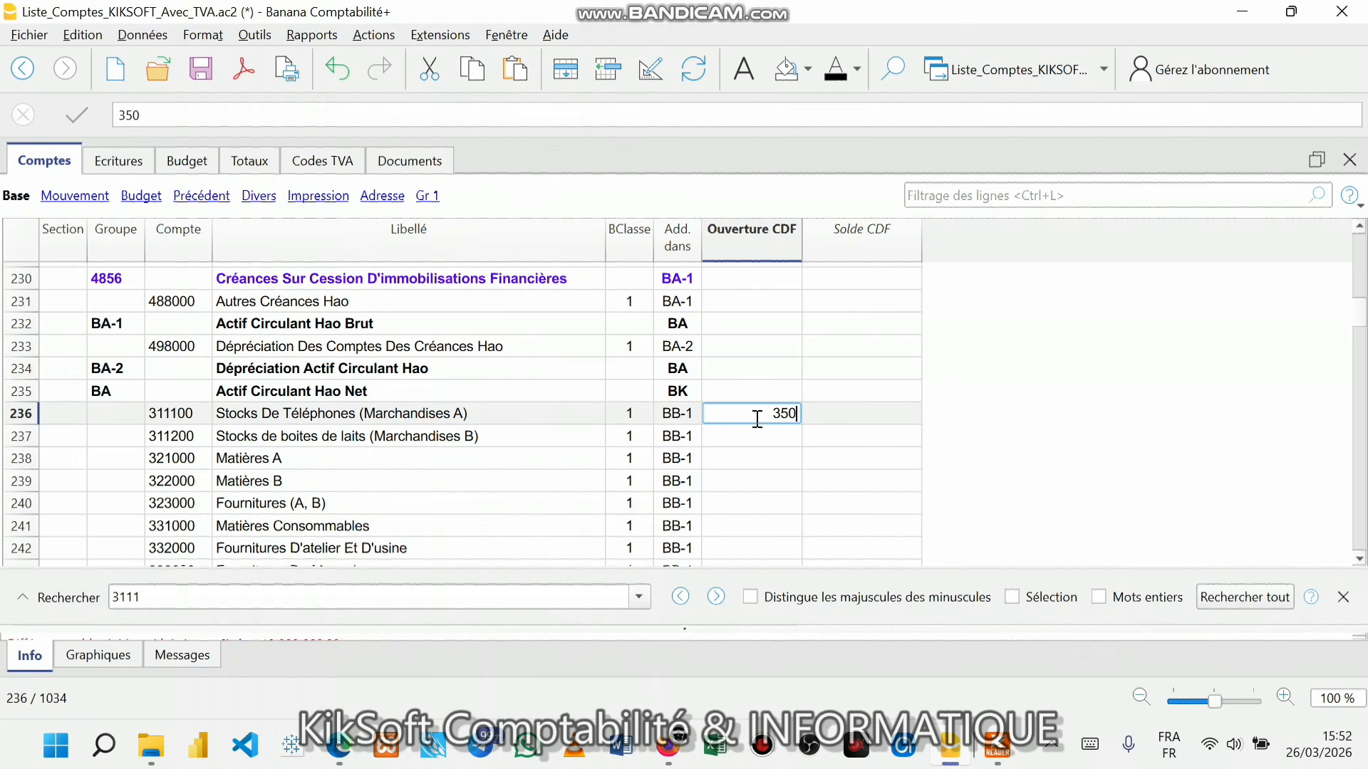
text(000)
key(Return)
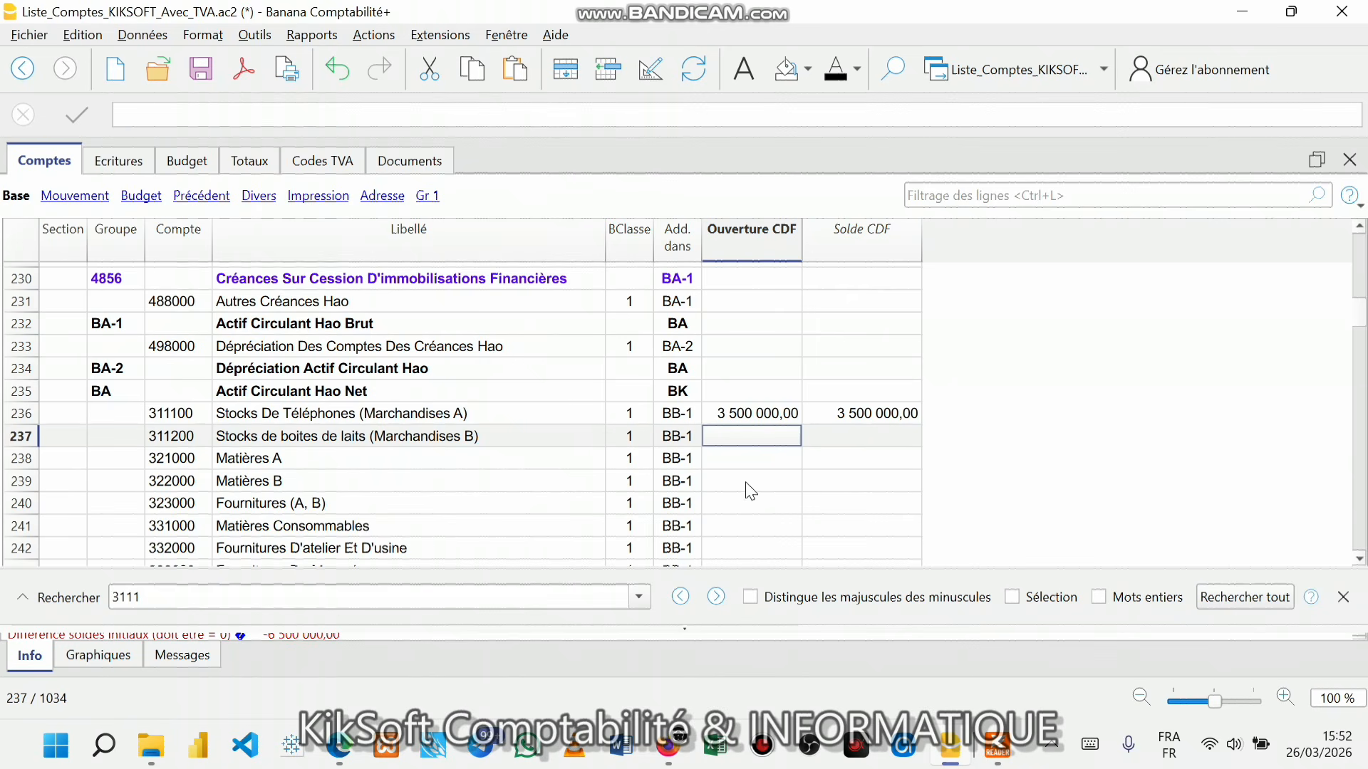
click(998, 744)
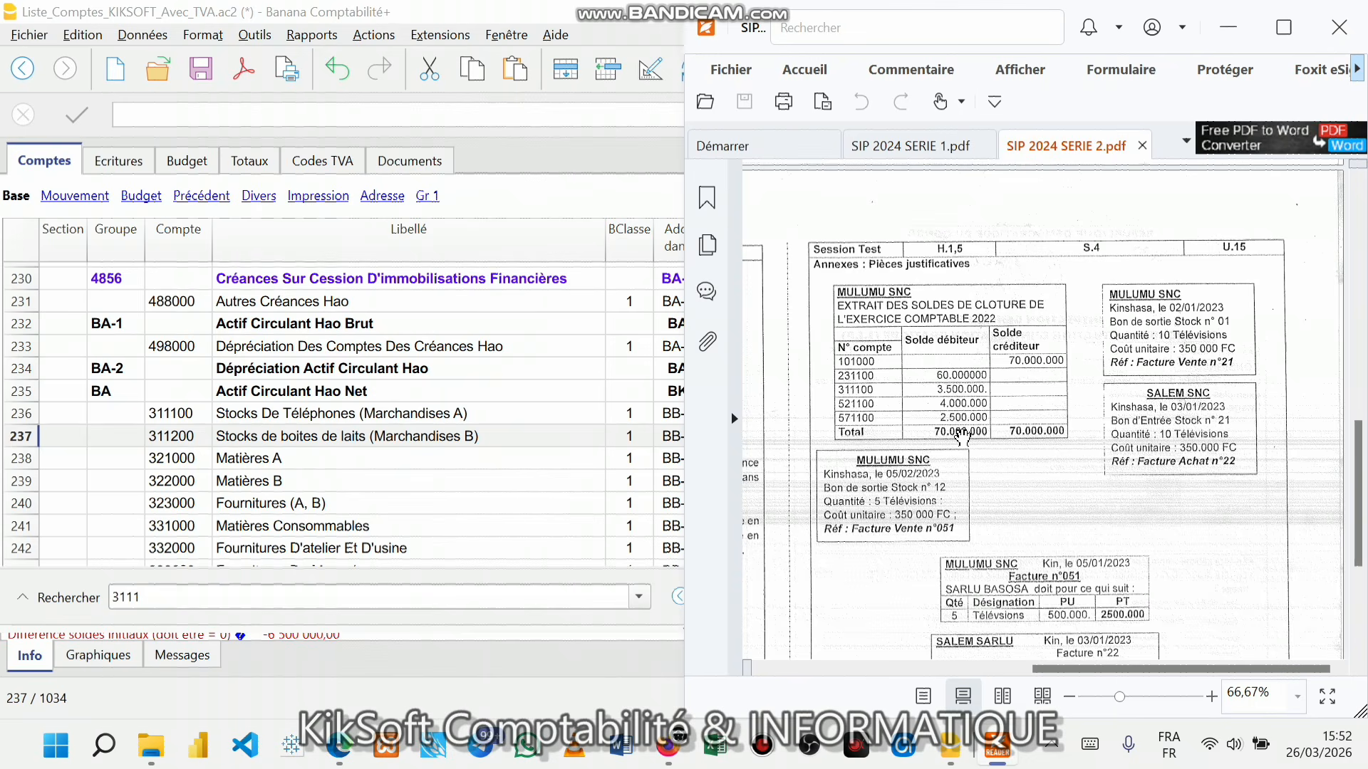
click(483, 420)
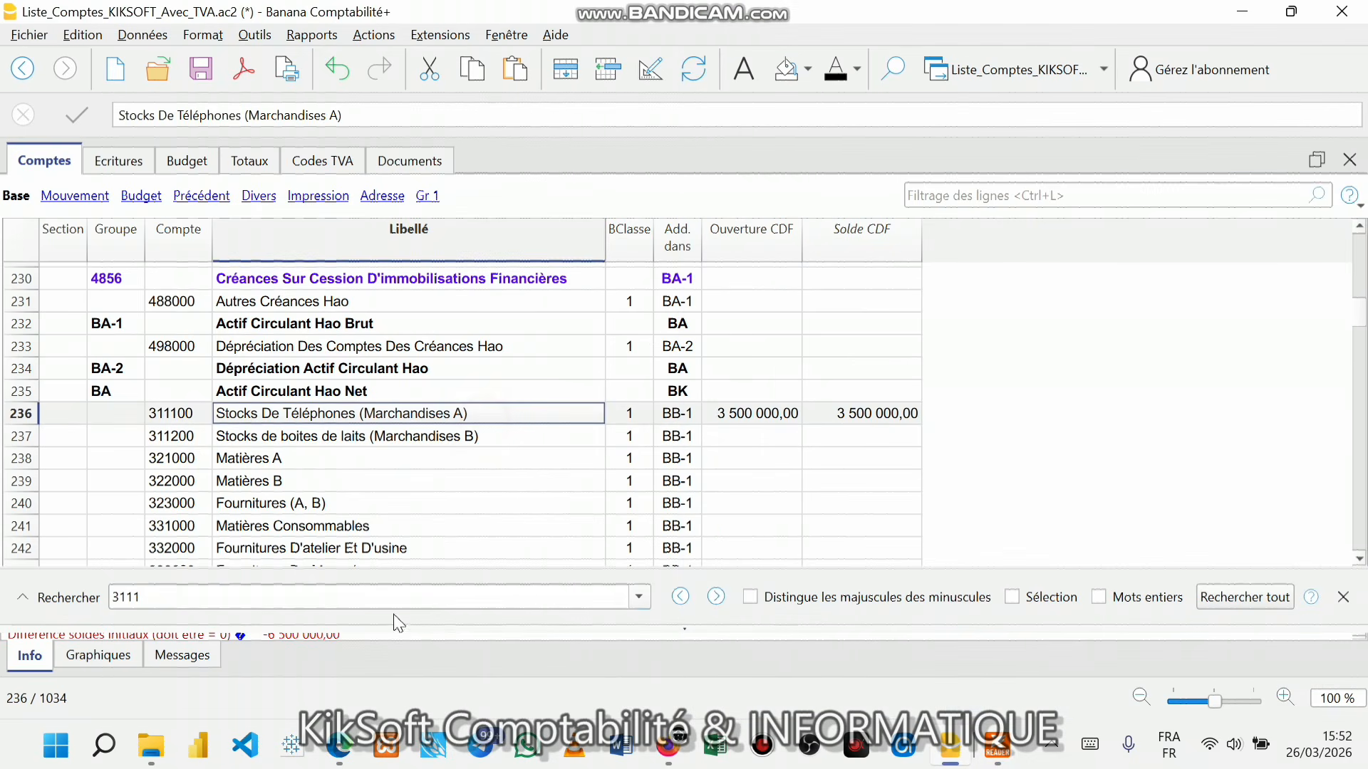
- Find account 5211 and enter 4 000 000 as its opening balance, checking it against the closing-balances PDF
click(221, 592)
key(BackSpace)
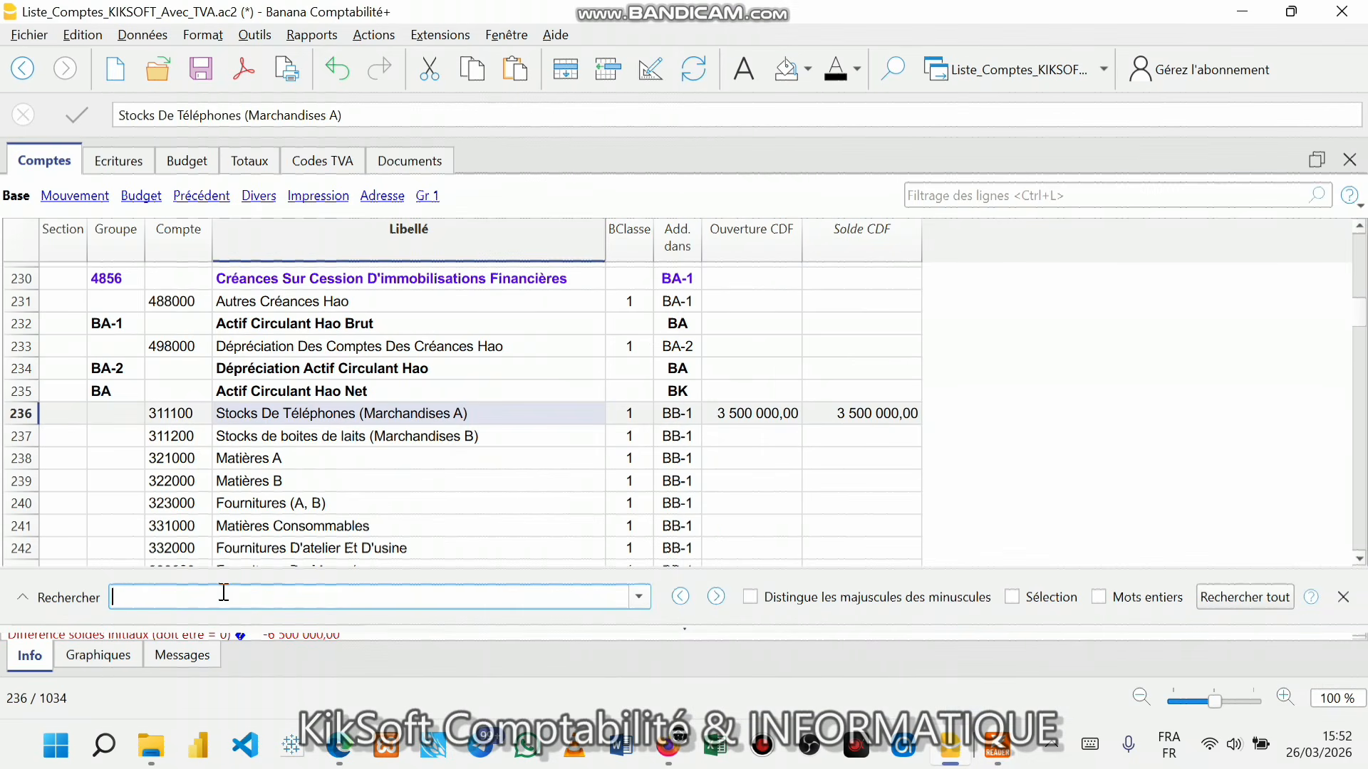
text(5211)
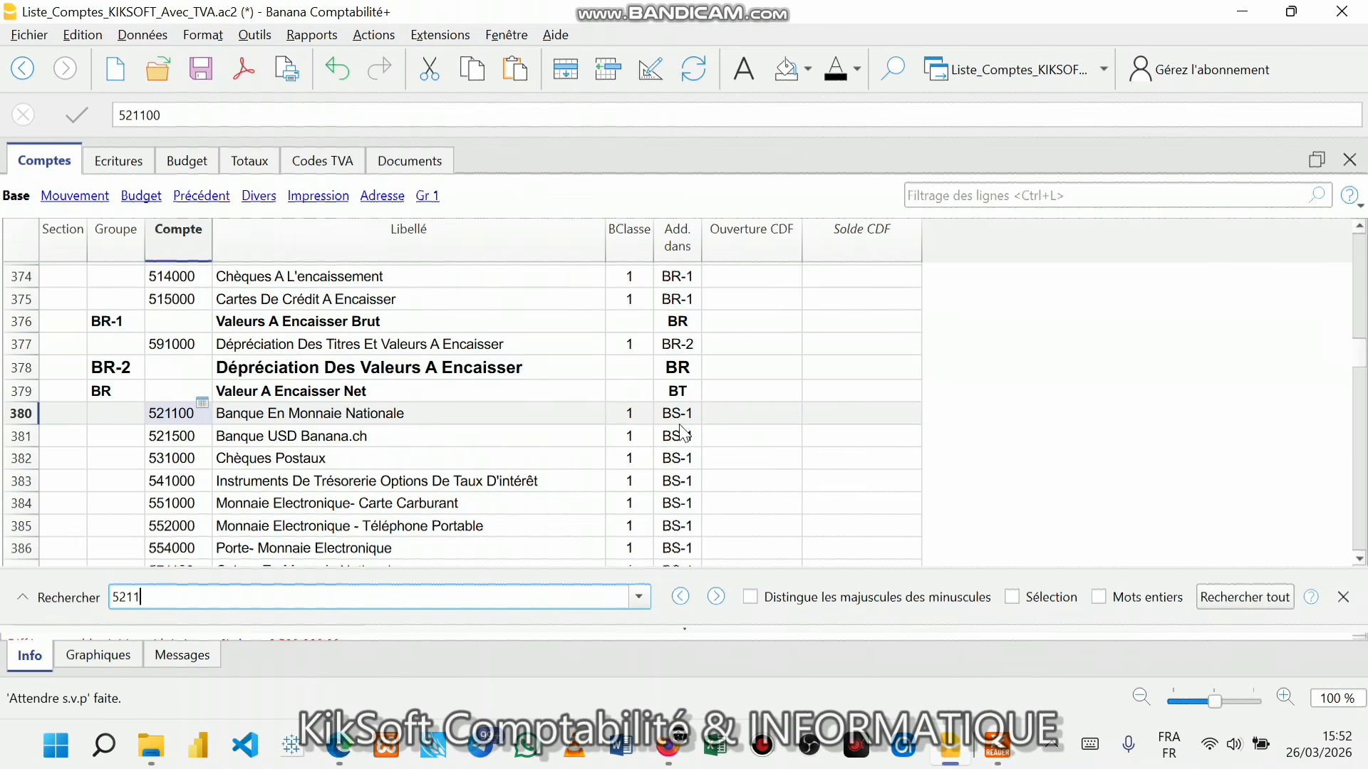
click(725, 416)
click(997, 744)
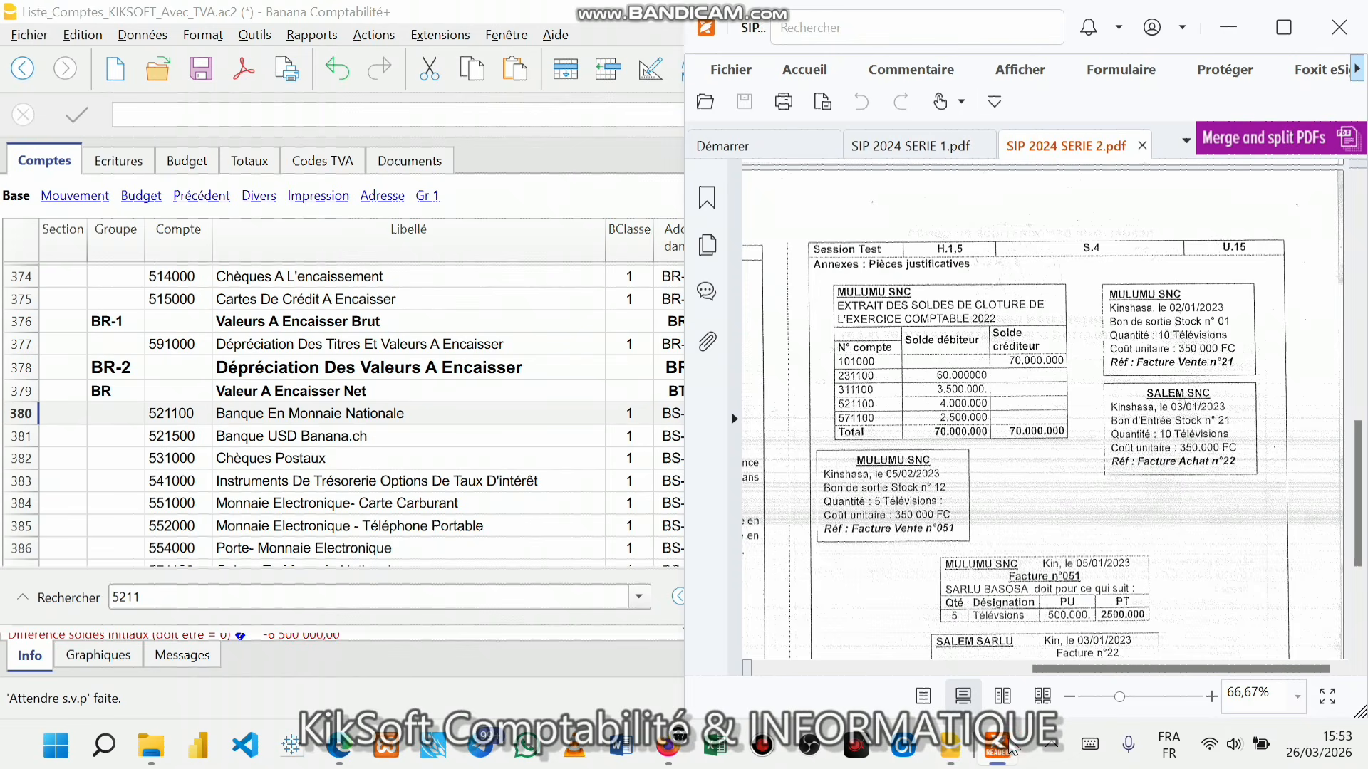
click(997, 745)
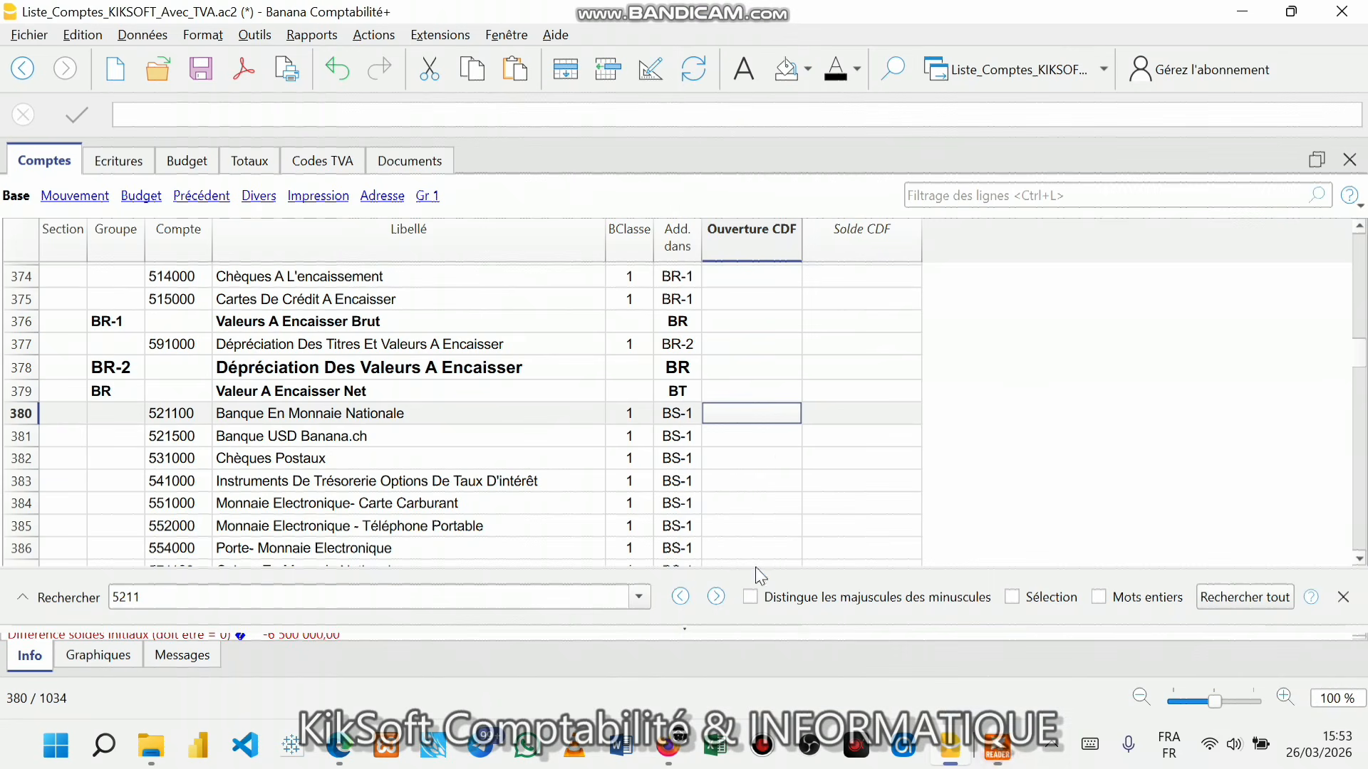
text(4 000 0)
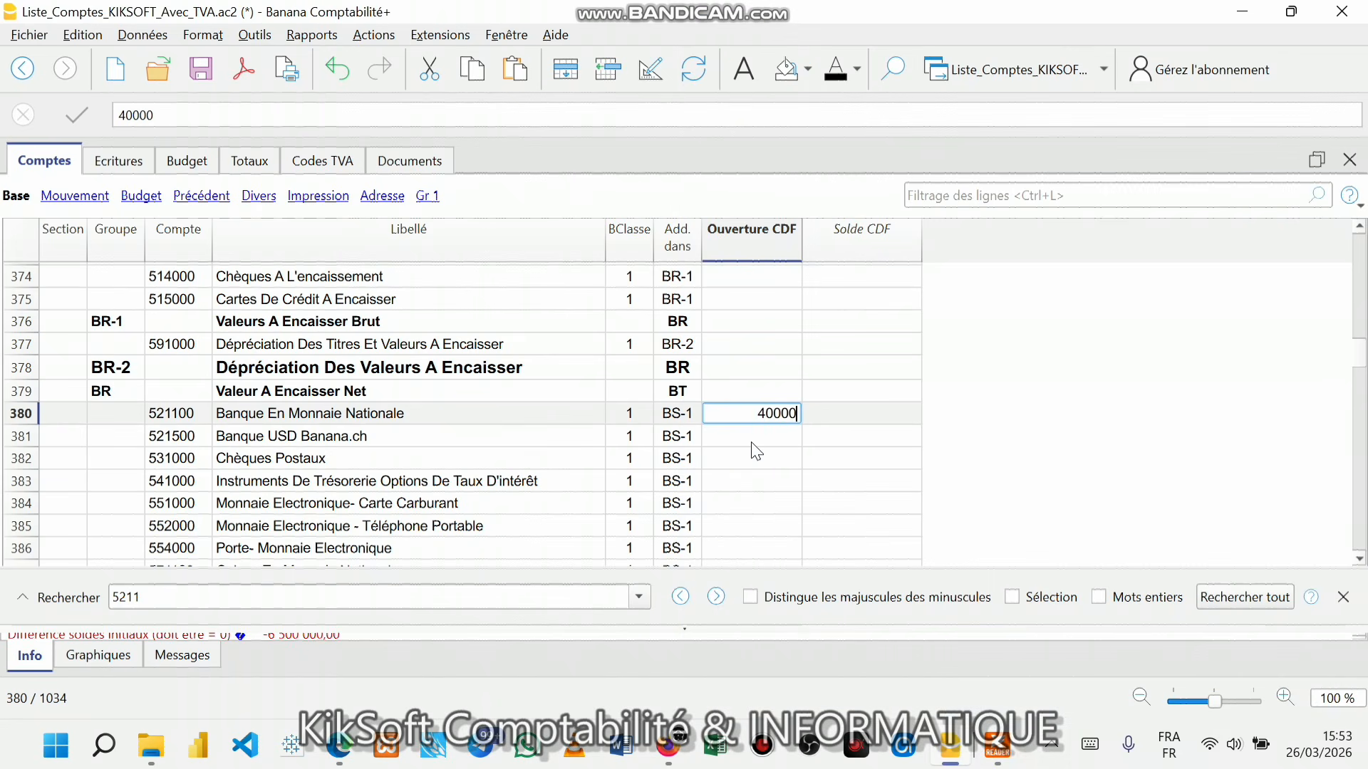
text(00)
key(Return)
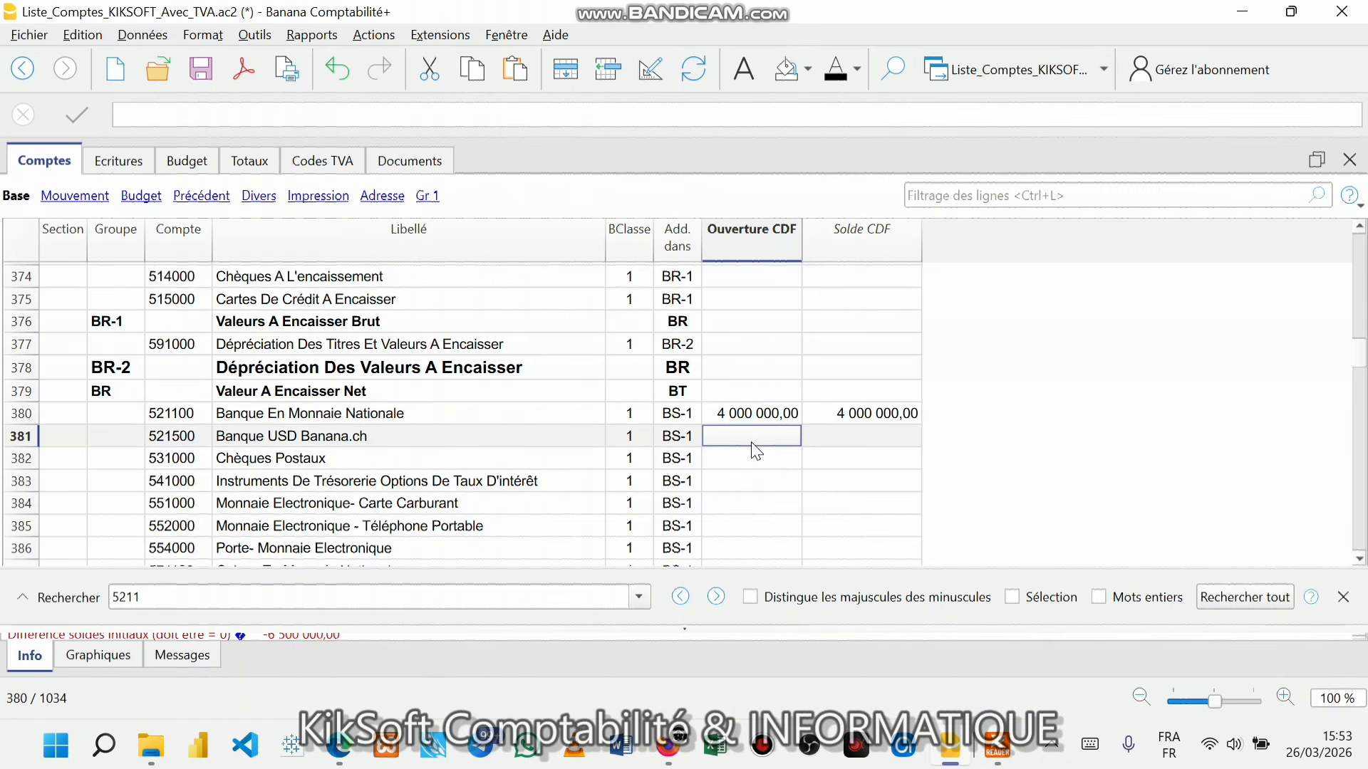
click(998, 745)
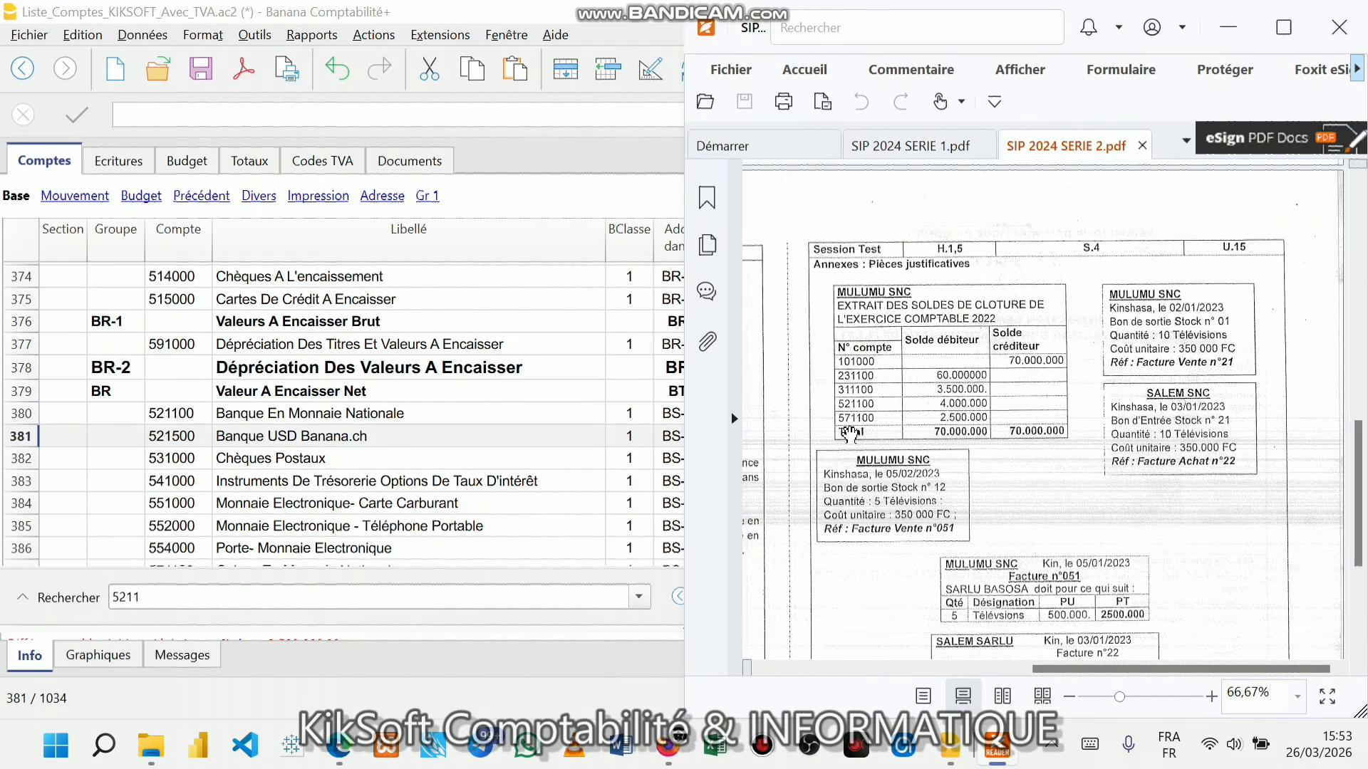
click(473, 458)
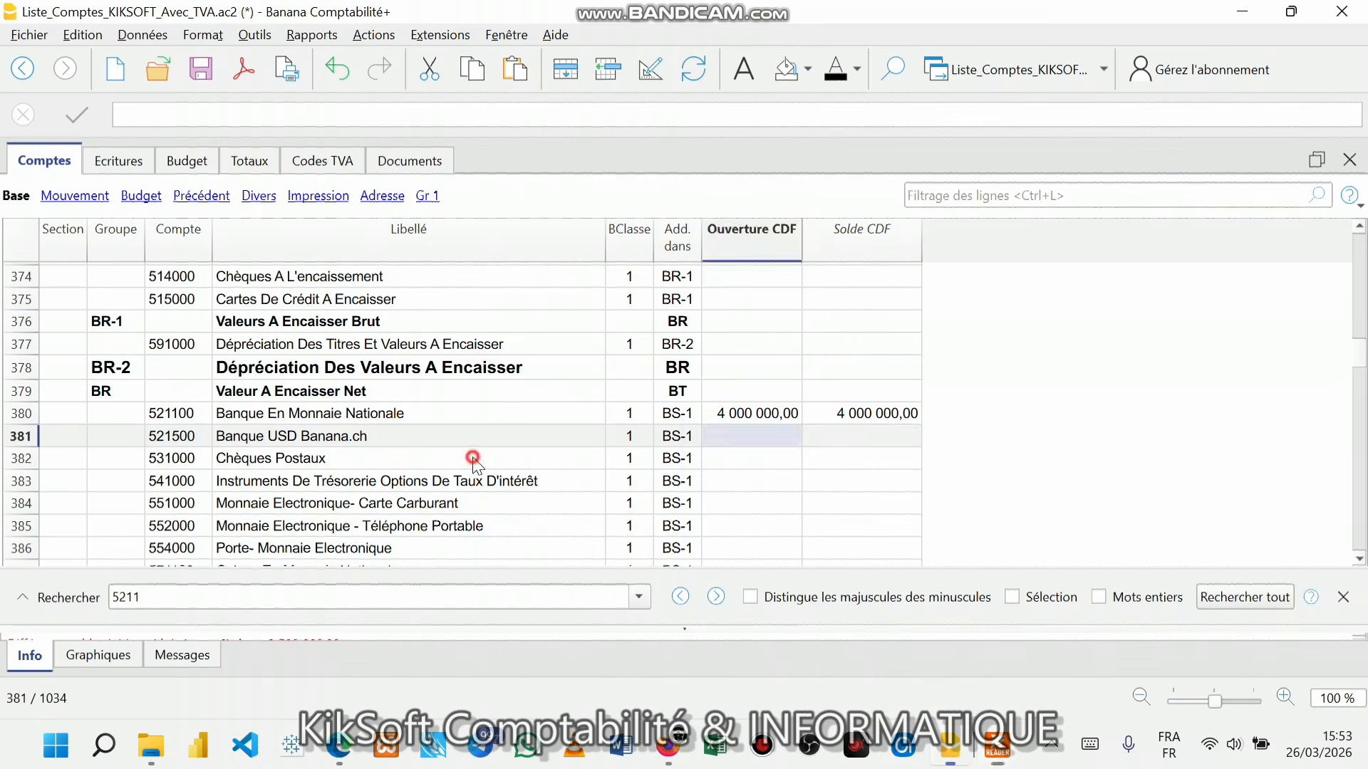
click(163, 590)
- Find account 5711 and enter 2 500 000 as its opening balance, comparing with the PDF
key(BackSpace)
key(BackSpace)
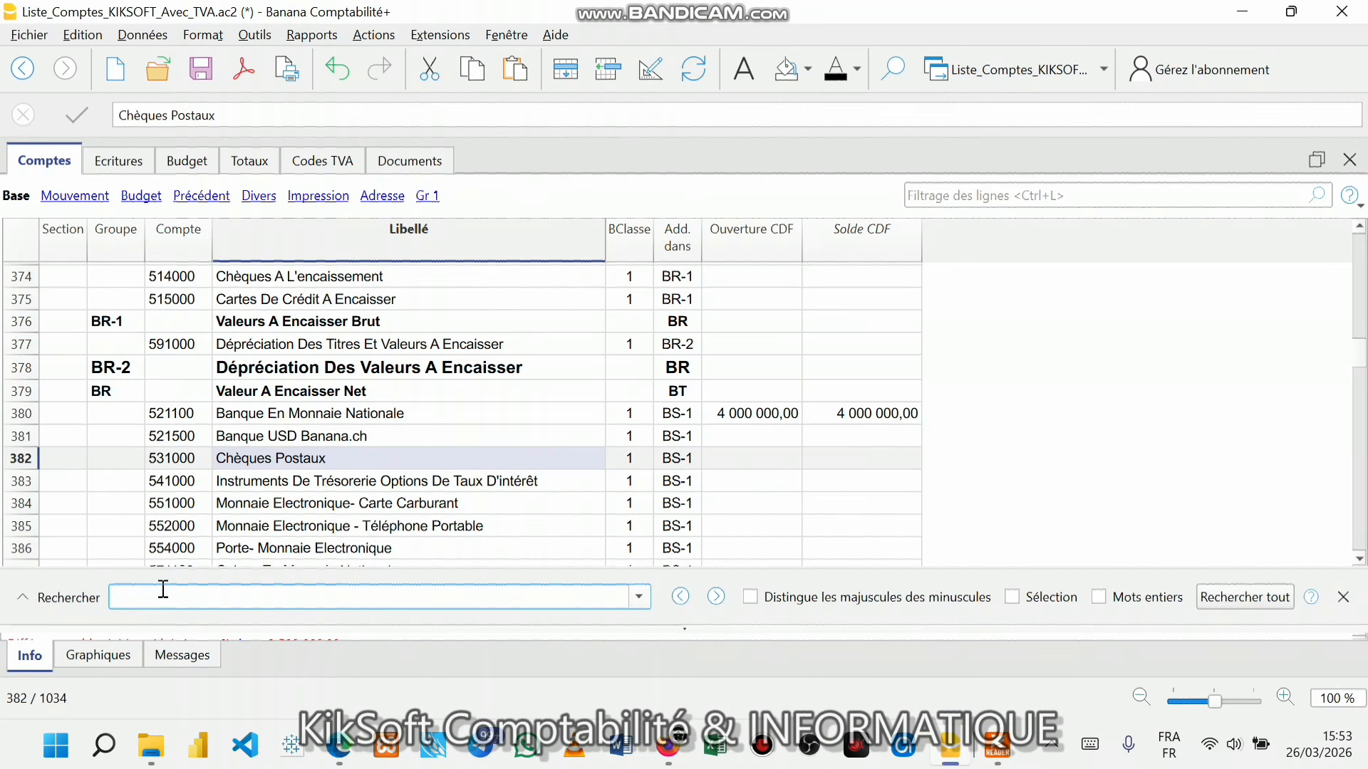
text(5711)
click(716, 412)
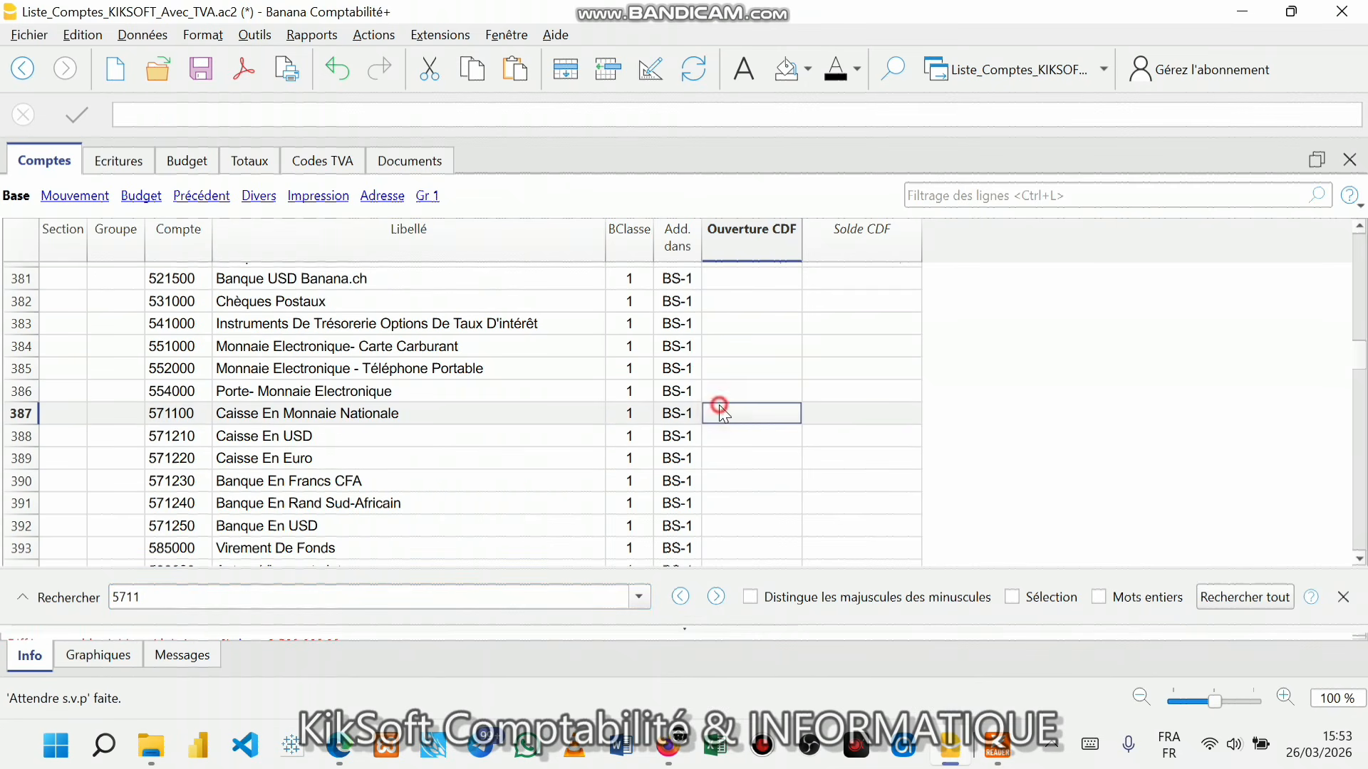
click(989, 748)
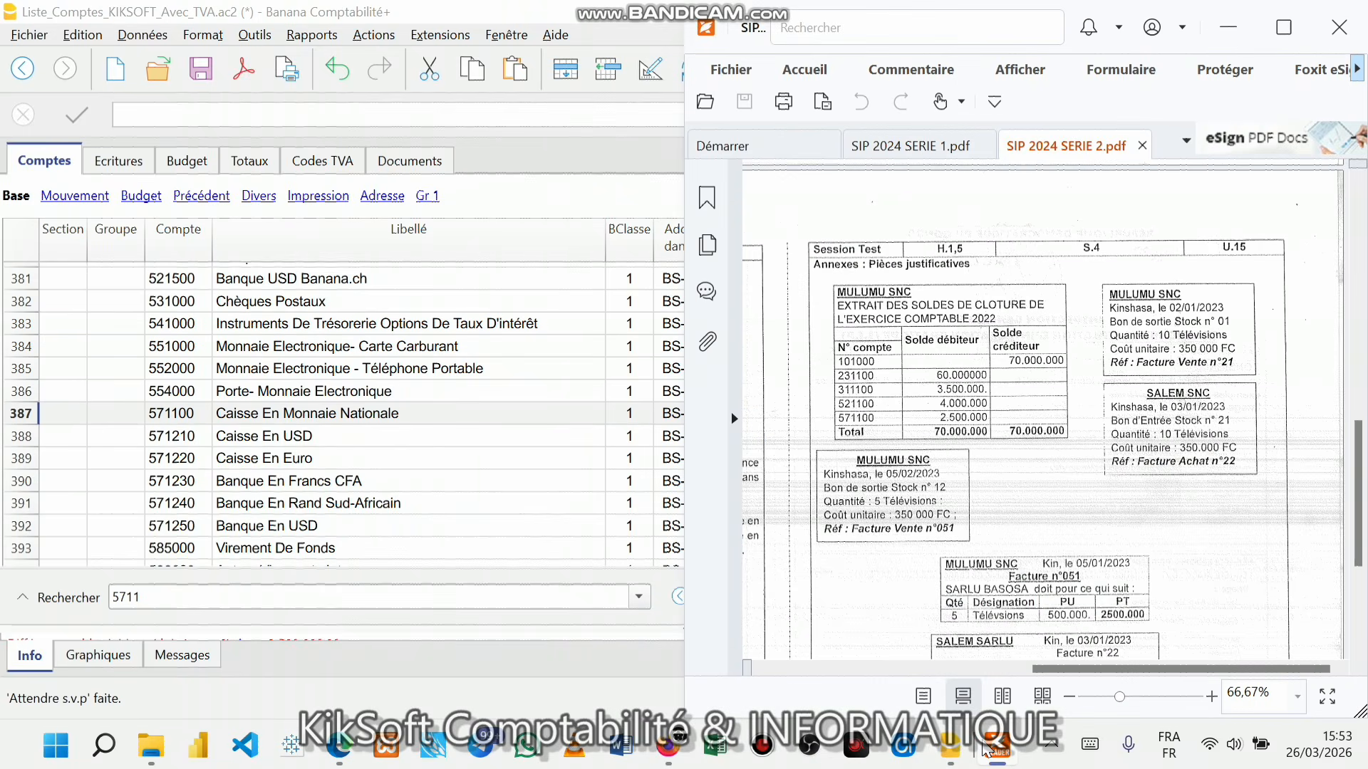
click(986, 748)
text(2500 000)
key(Return)
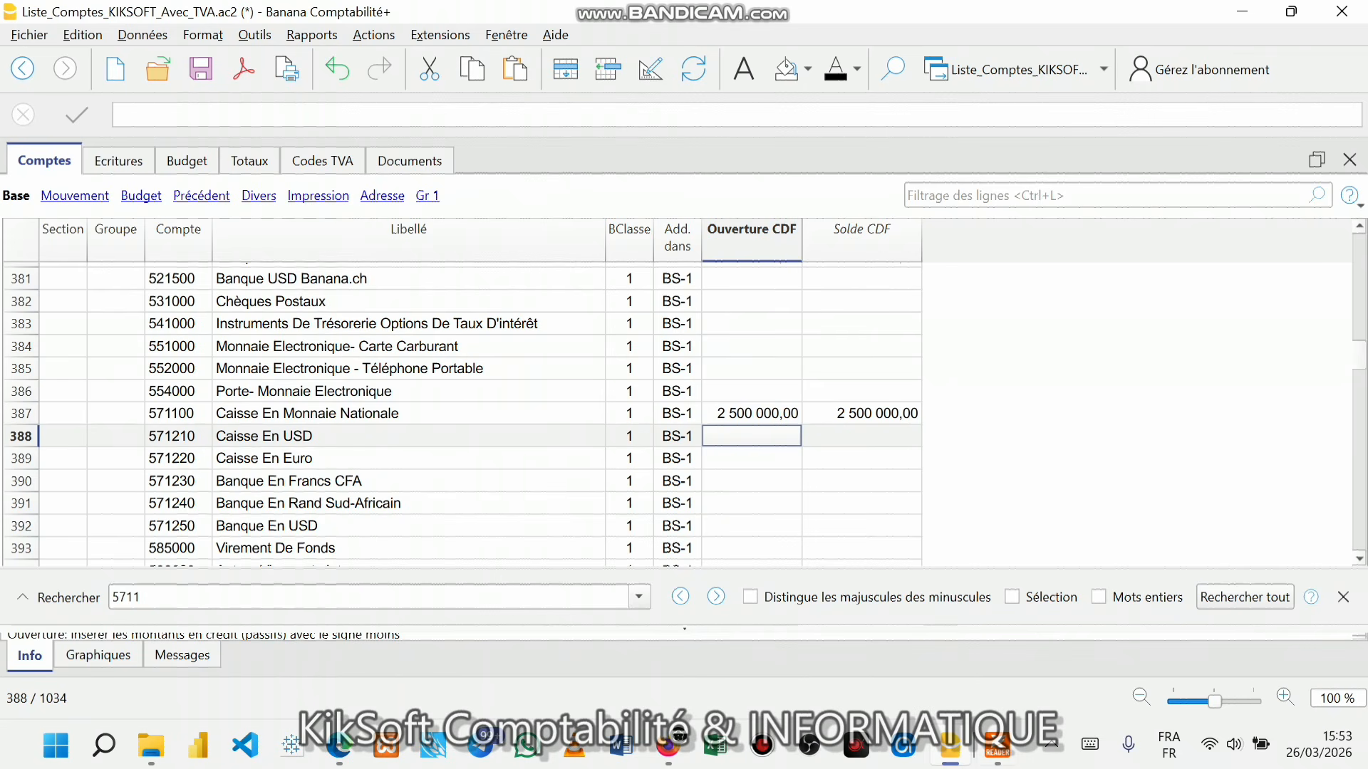
click(997, 745)
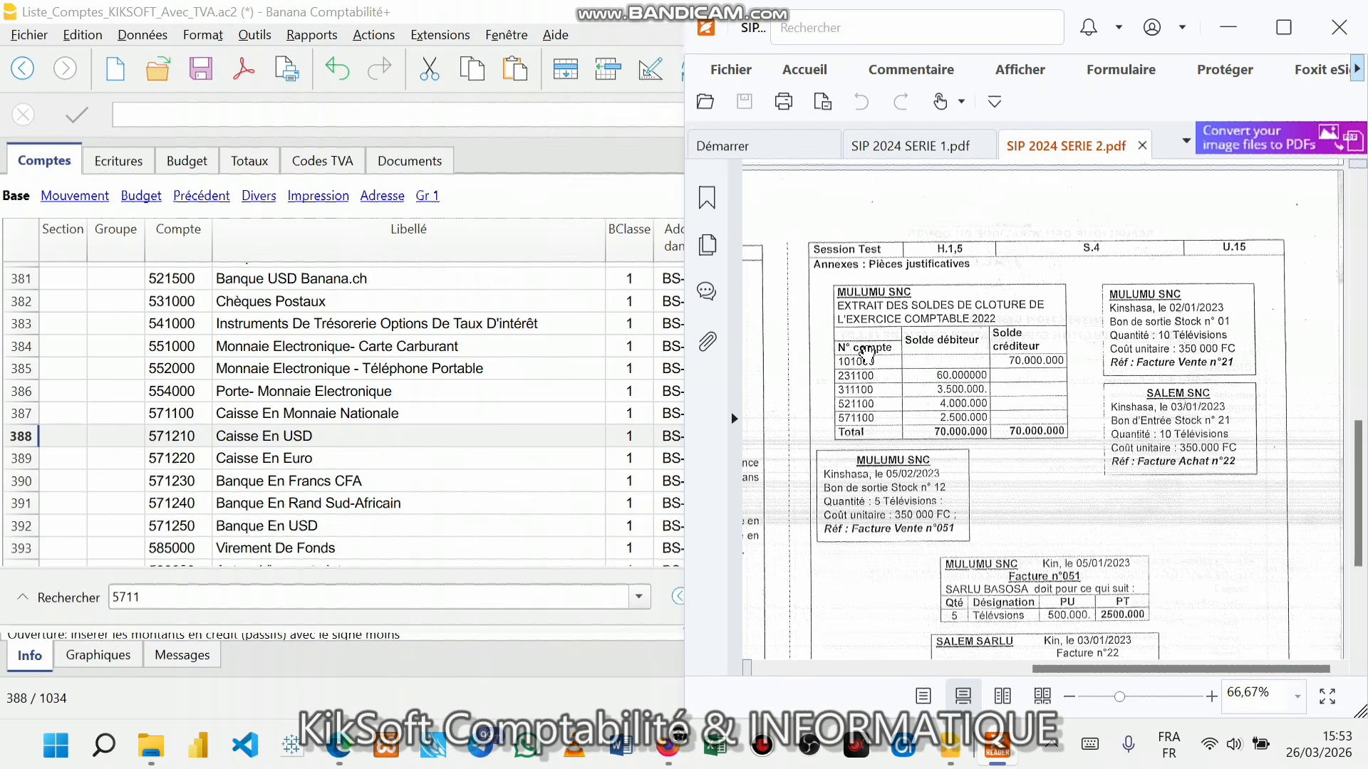
click(403, 390)
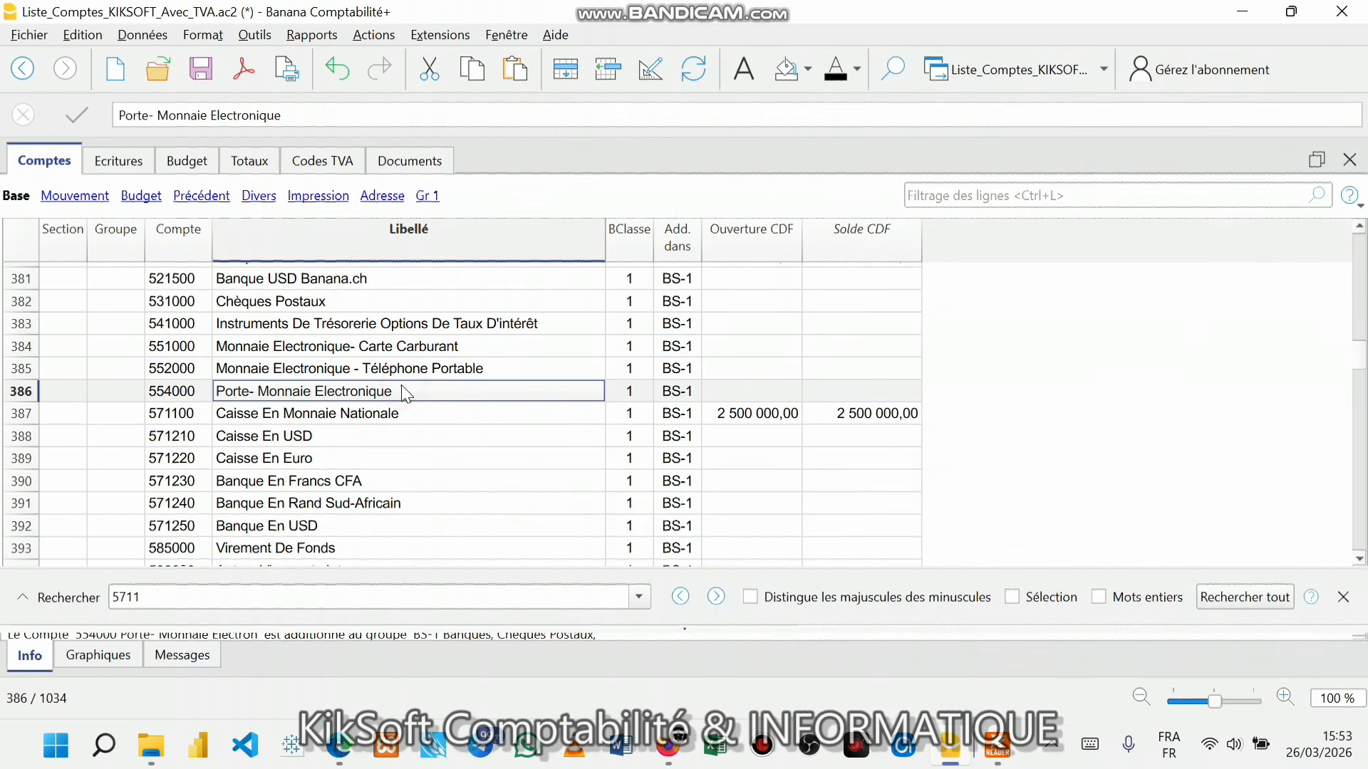
- Review the Totaux table's opening Total Actifs and Total Passifs
click(250, 162)
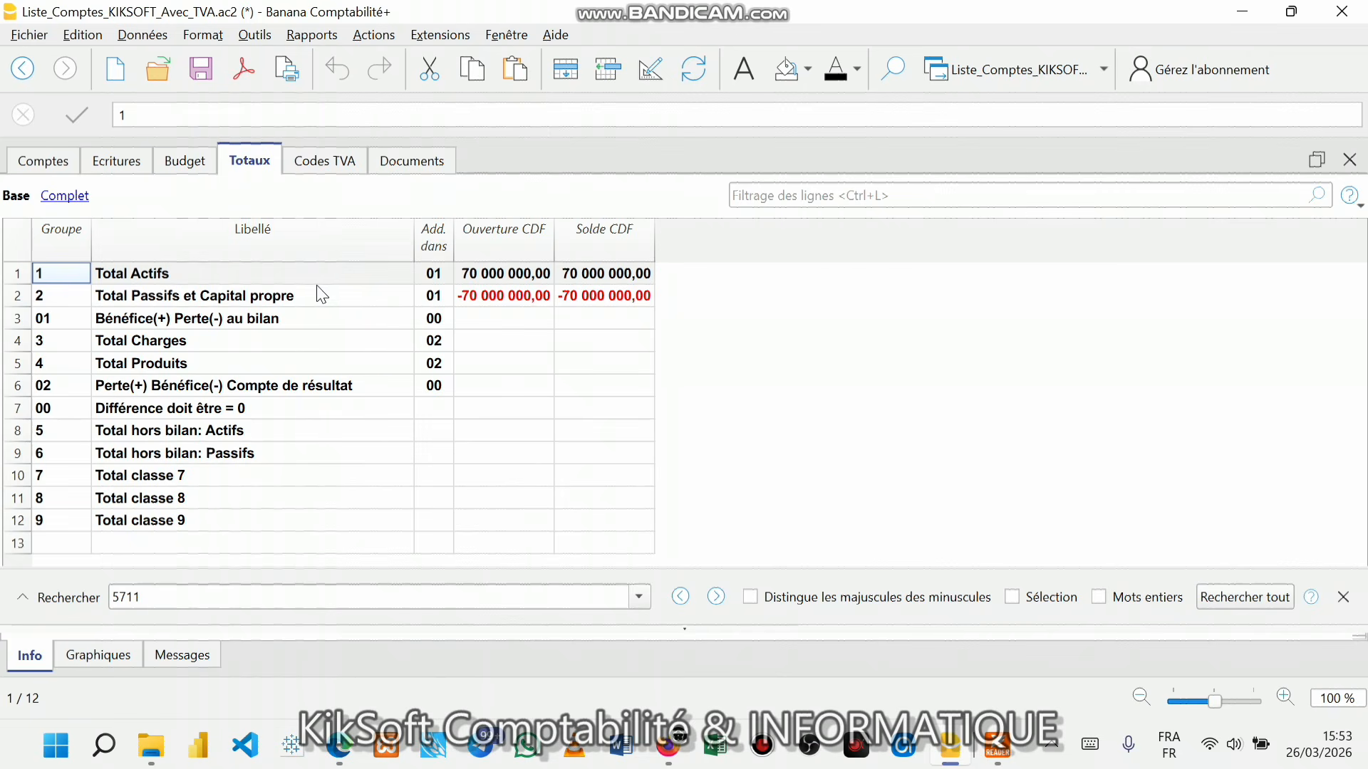
click(193, 274)
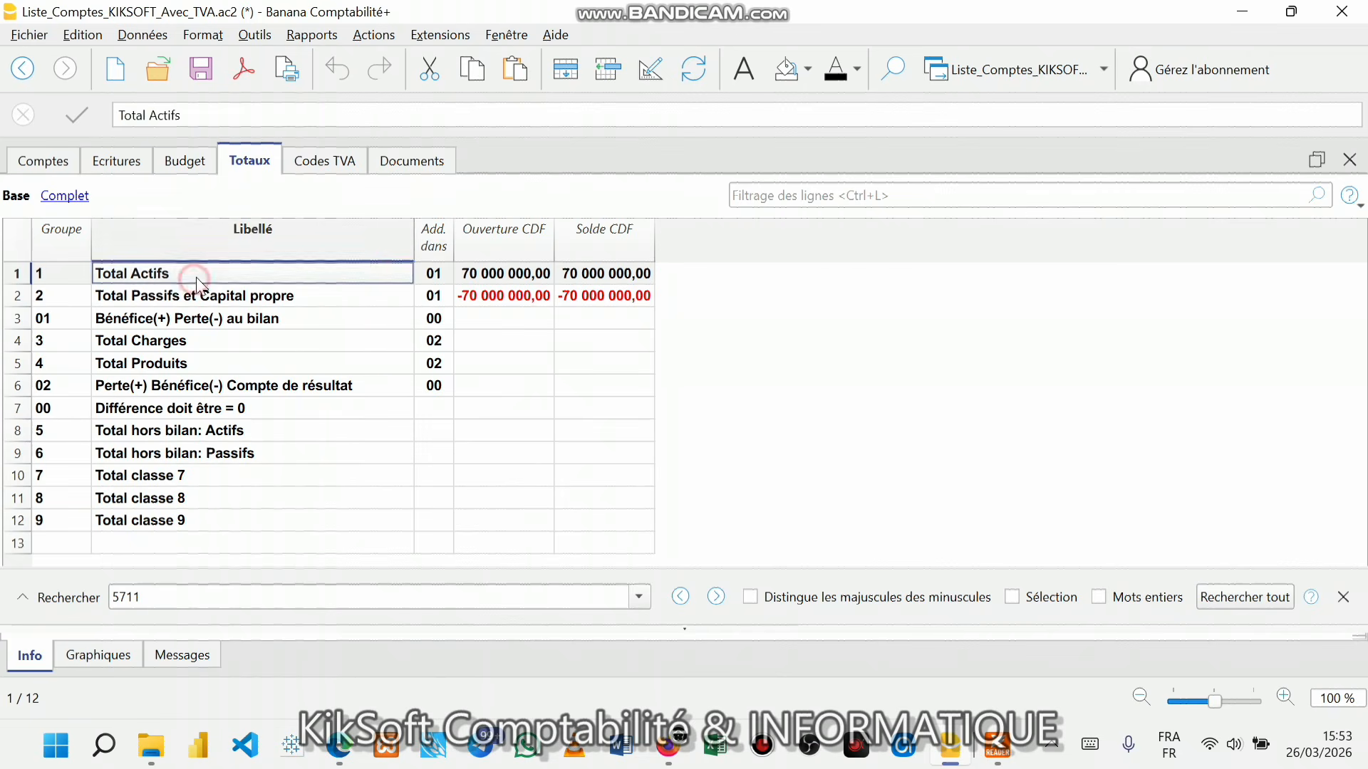
click(465, 276)
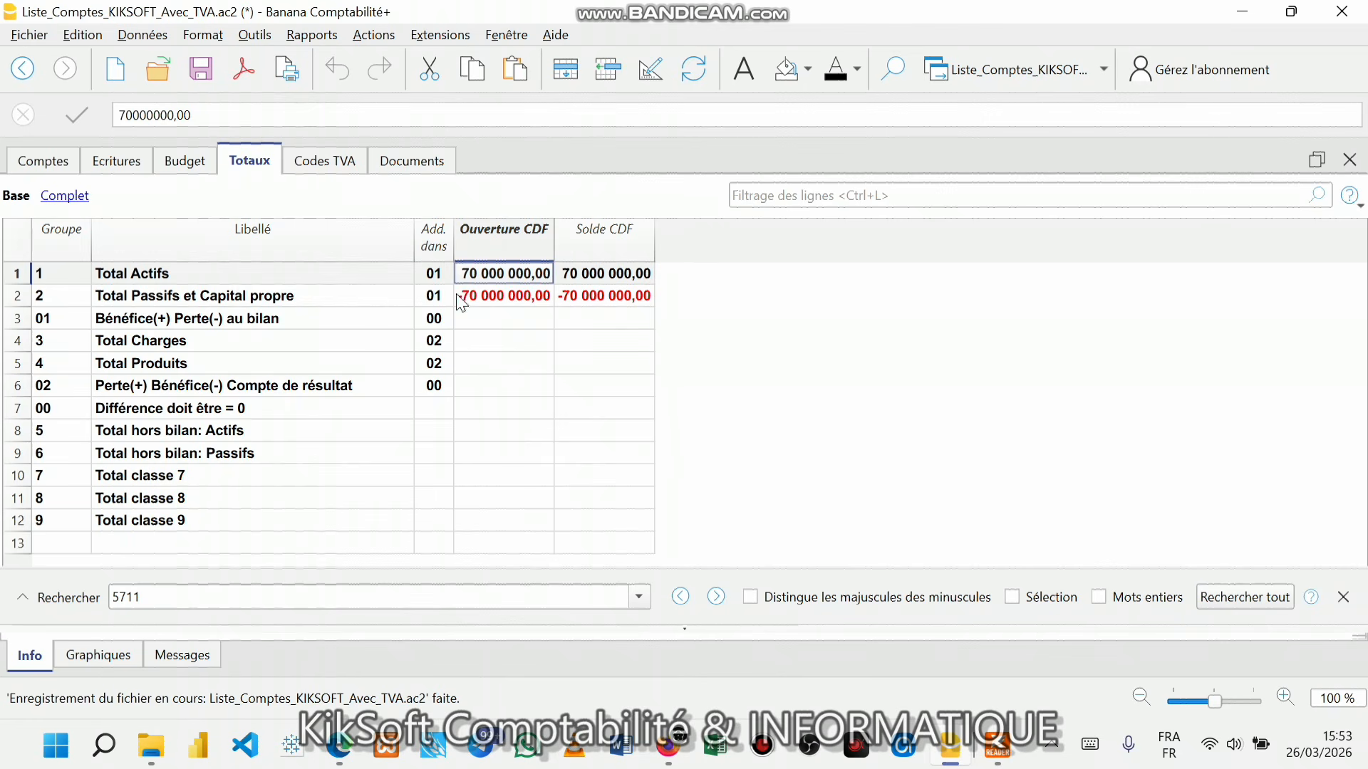
click(493, 294)
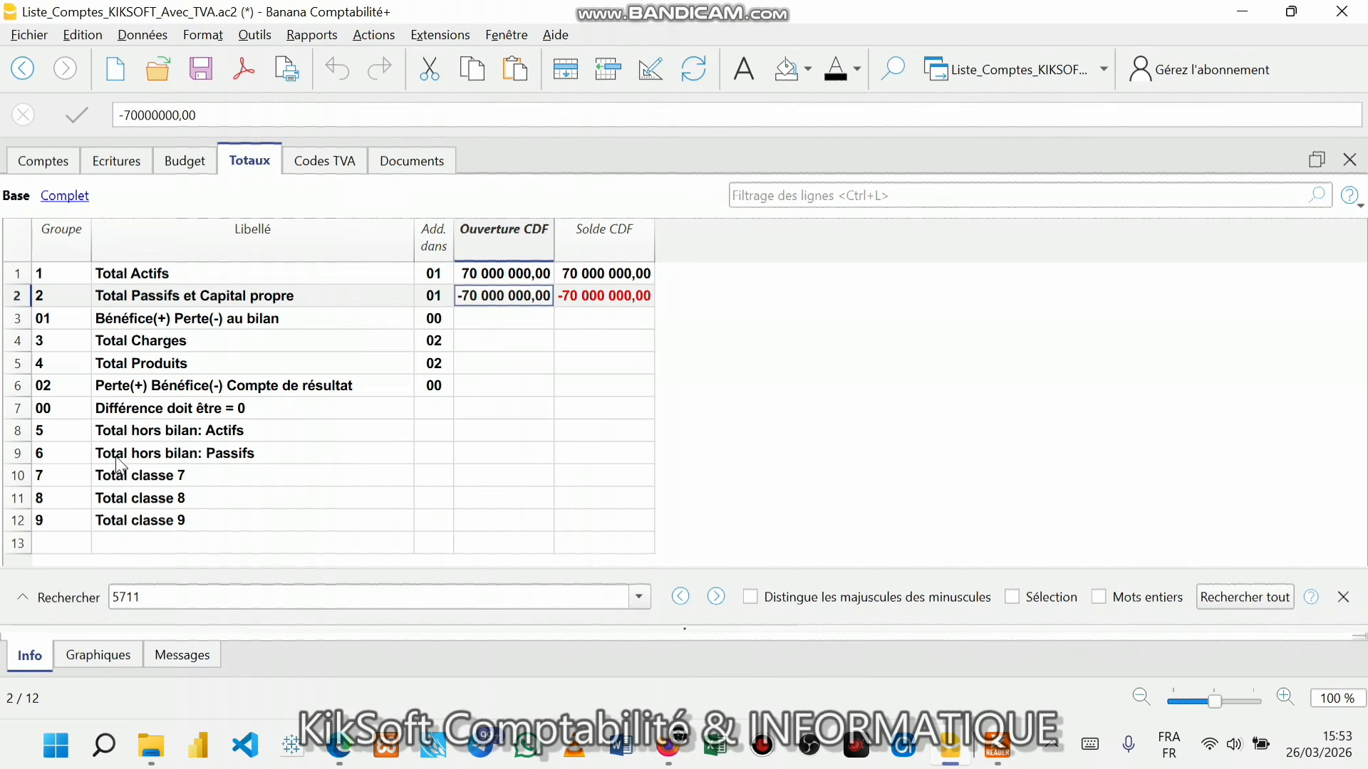
- Verify the Différence row is empty for opening and closing balances, then save the file
click(16, 412)
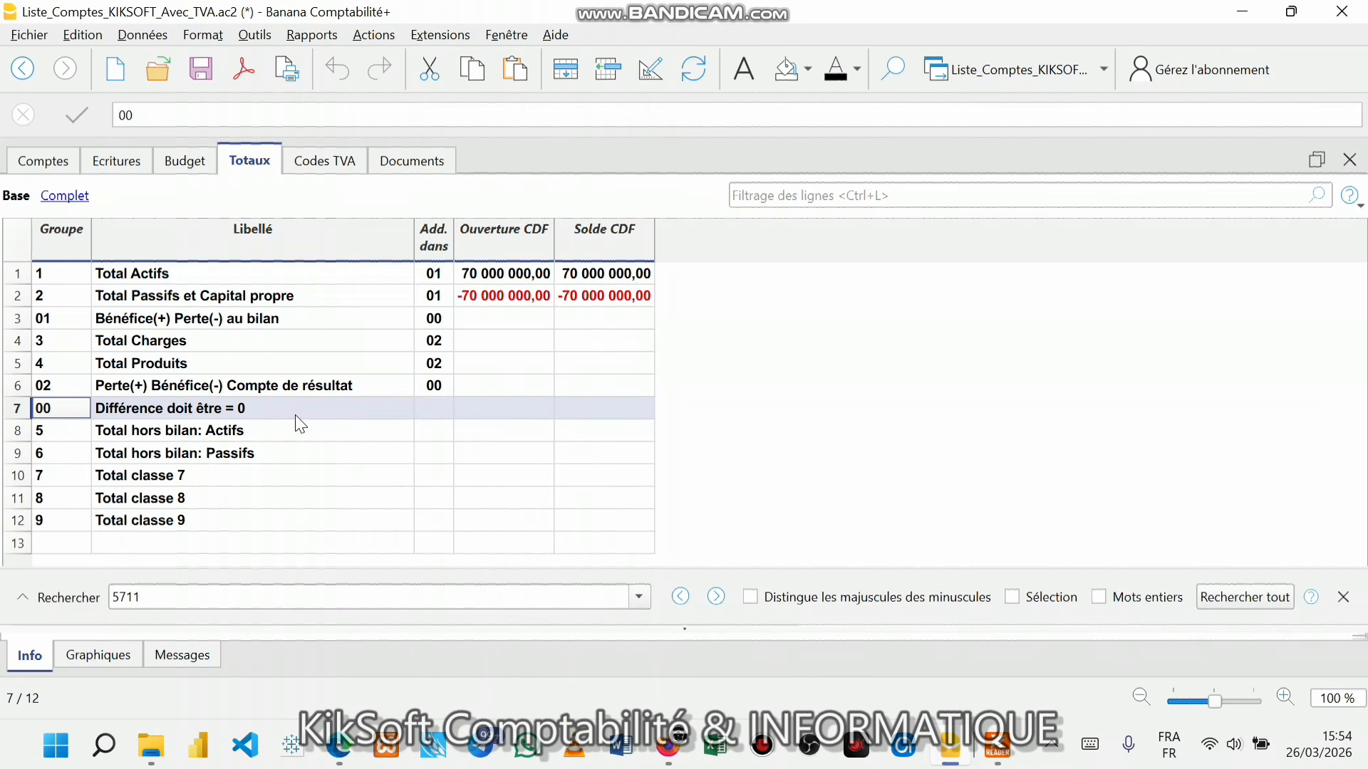
click(499, 411)
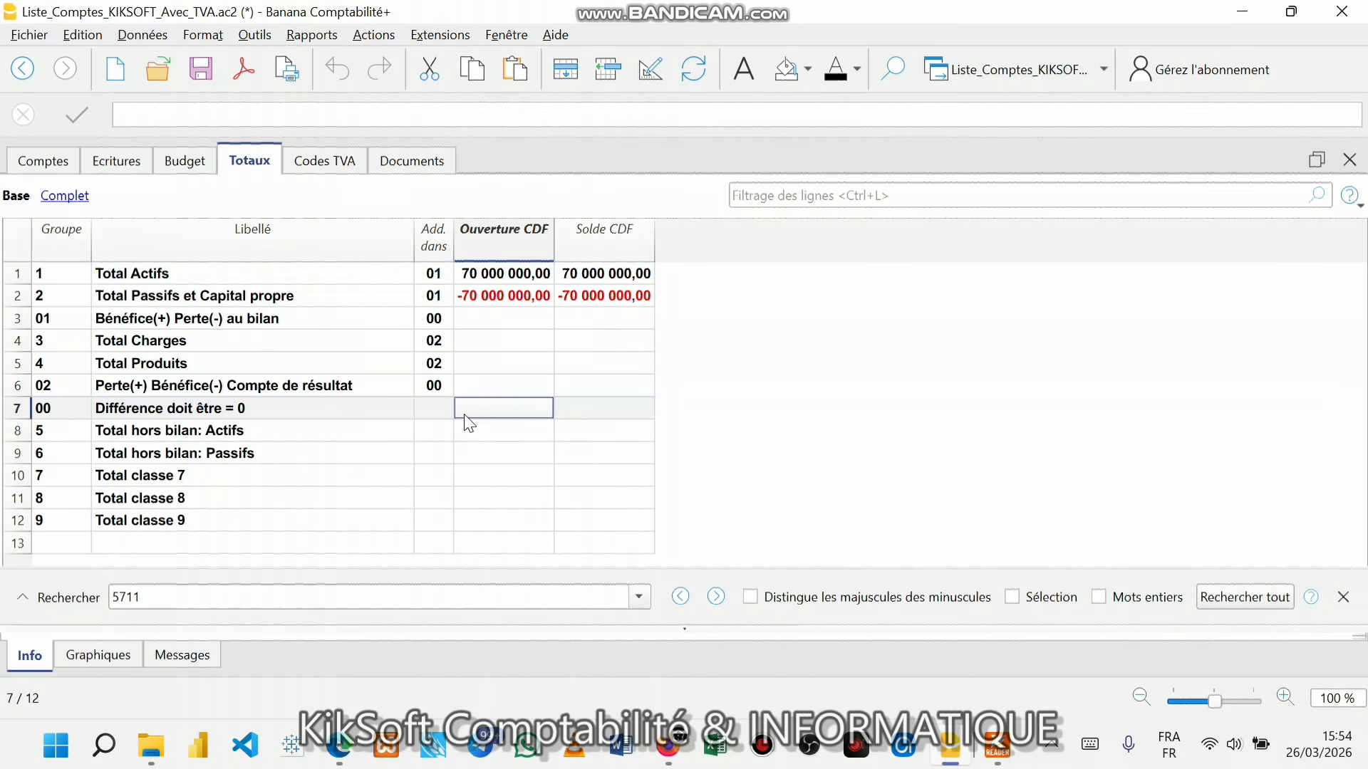
click(650, 401)
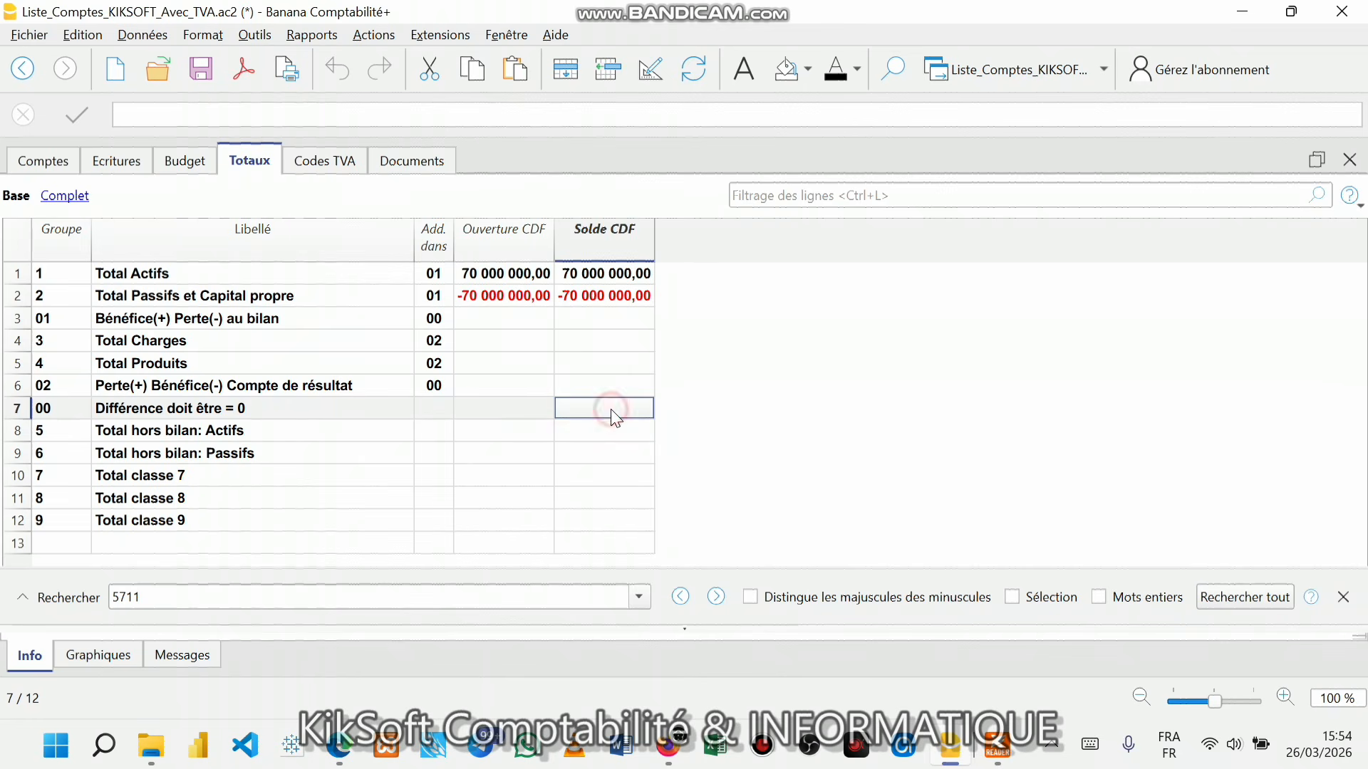
click(481, 412)
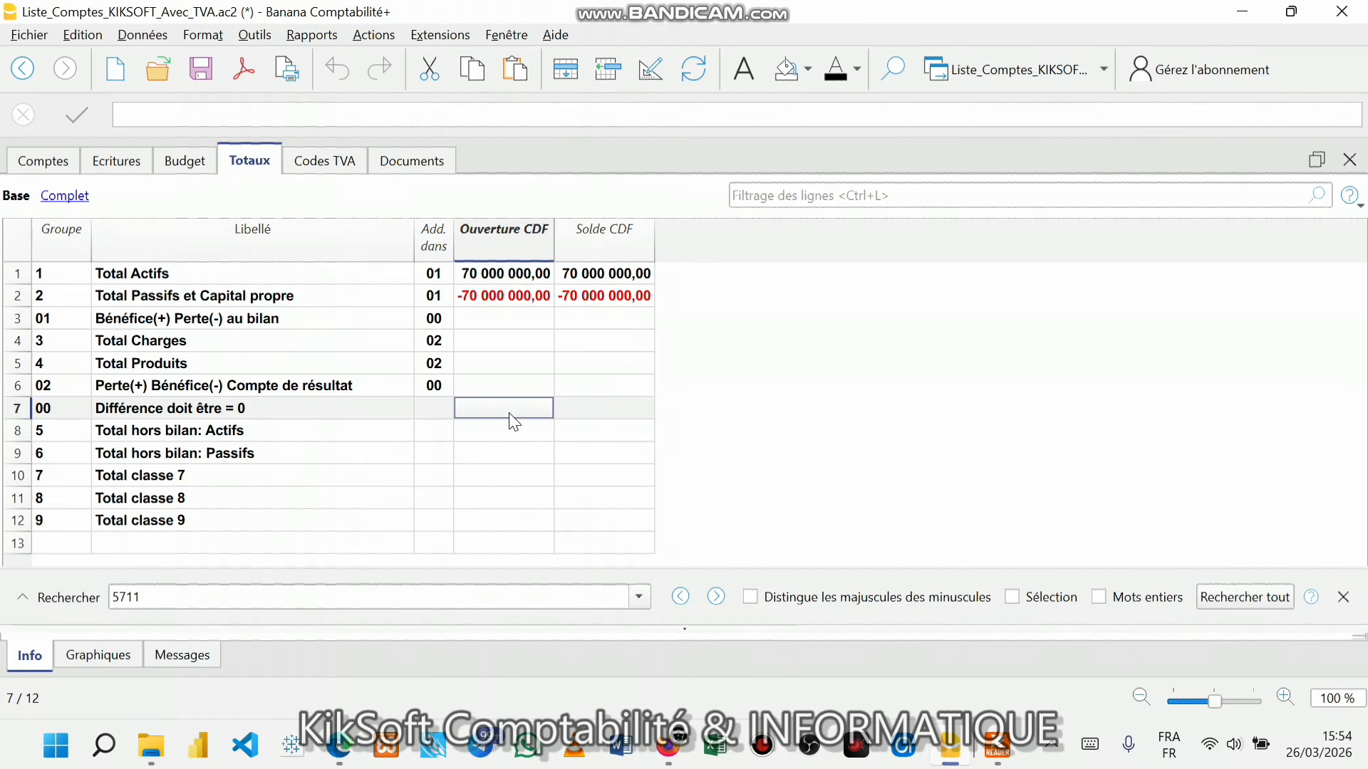
click(589, 413)
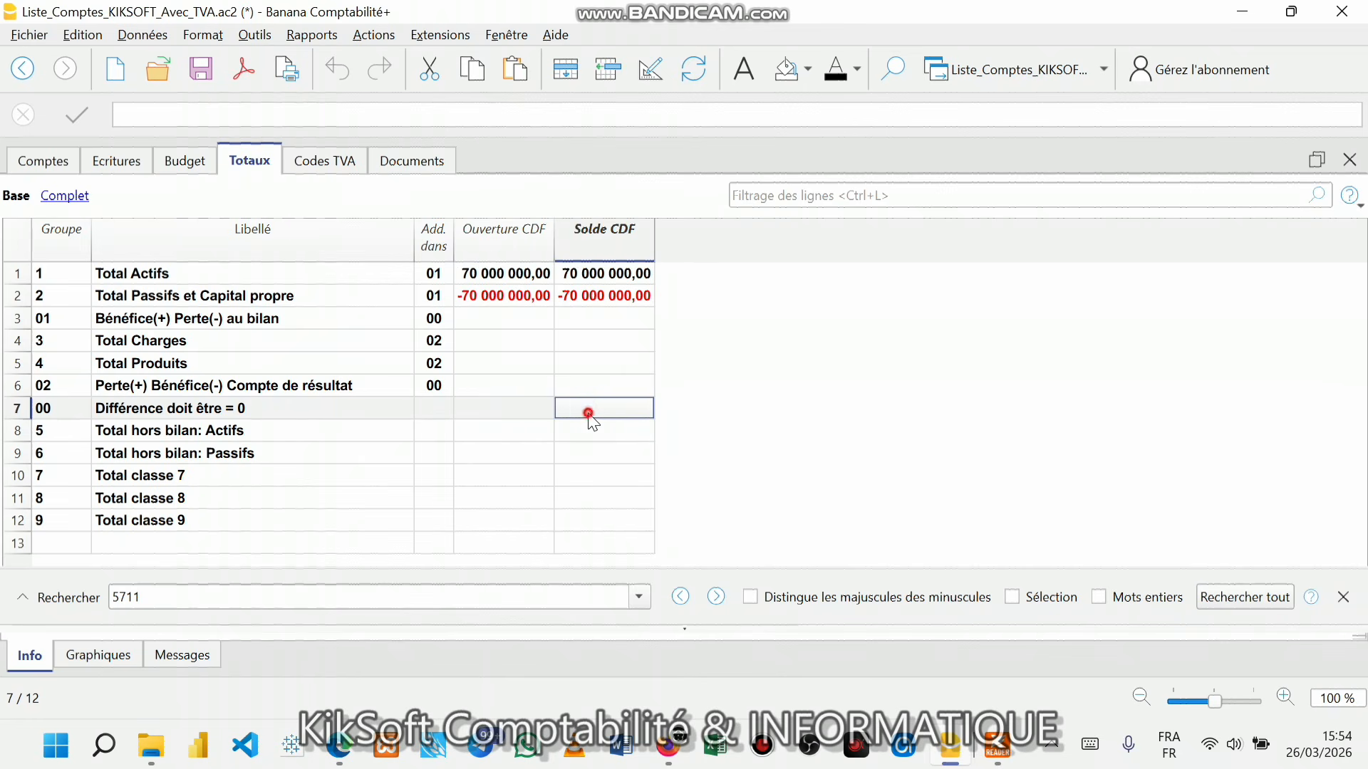
click(495, 411)
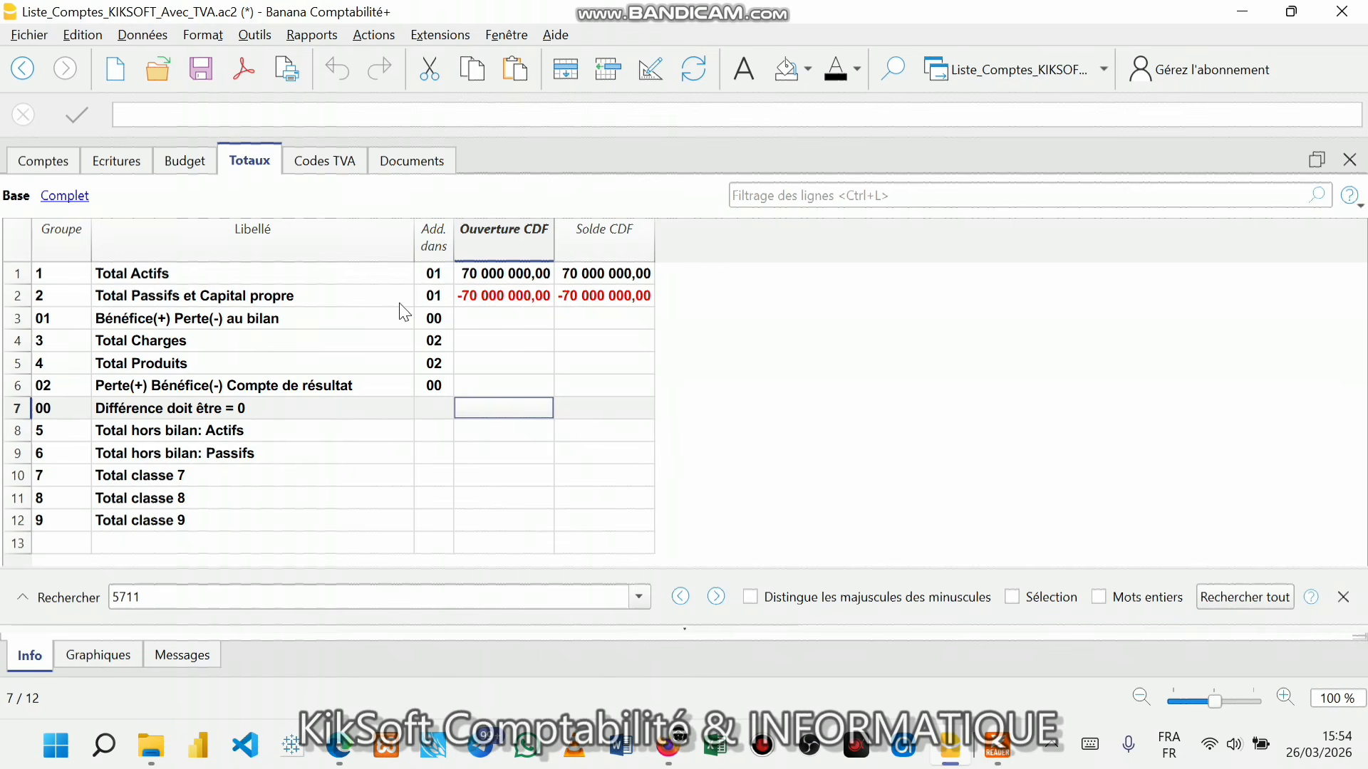
click(219, 65)
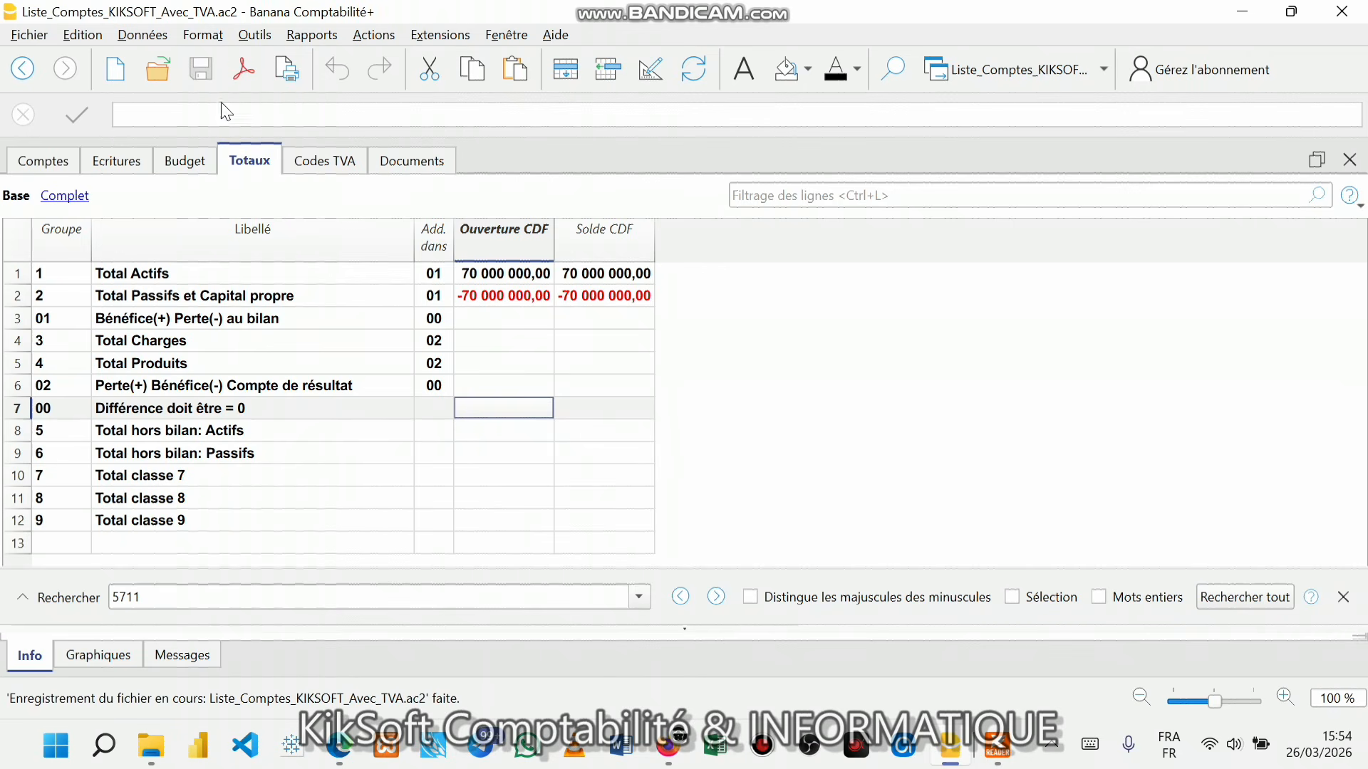
click(45, 164)
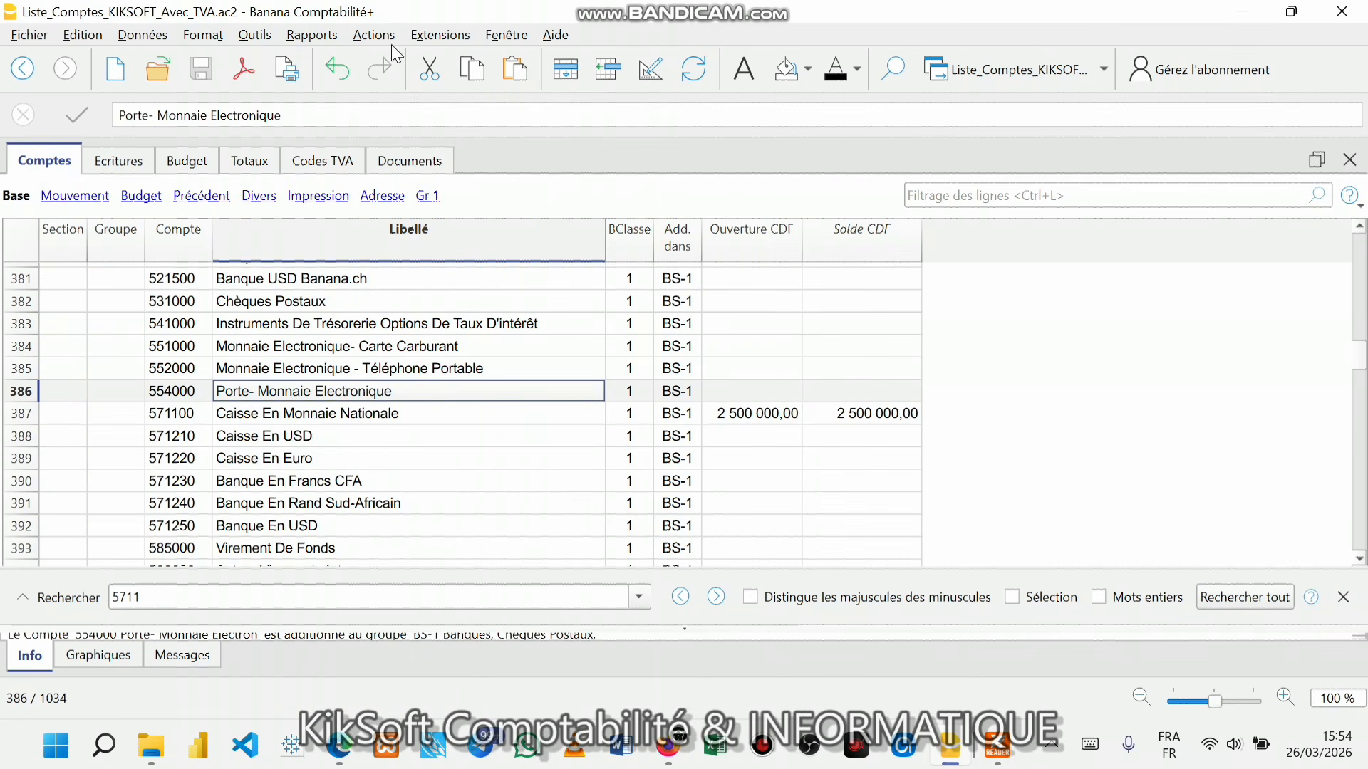
- Preview the Rapports > Bilan formaté report with its default Base settings
click(308, 38)
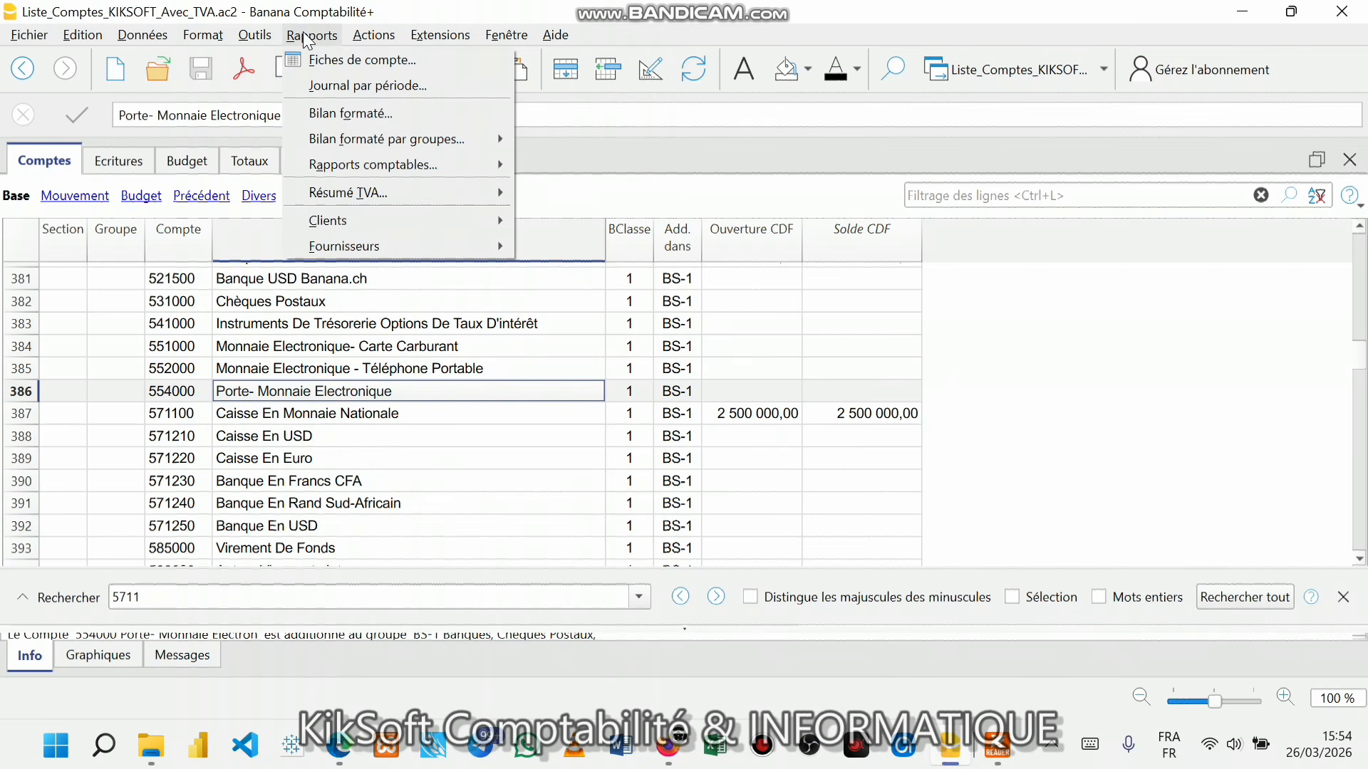
click(376, 115)
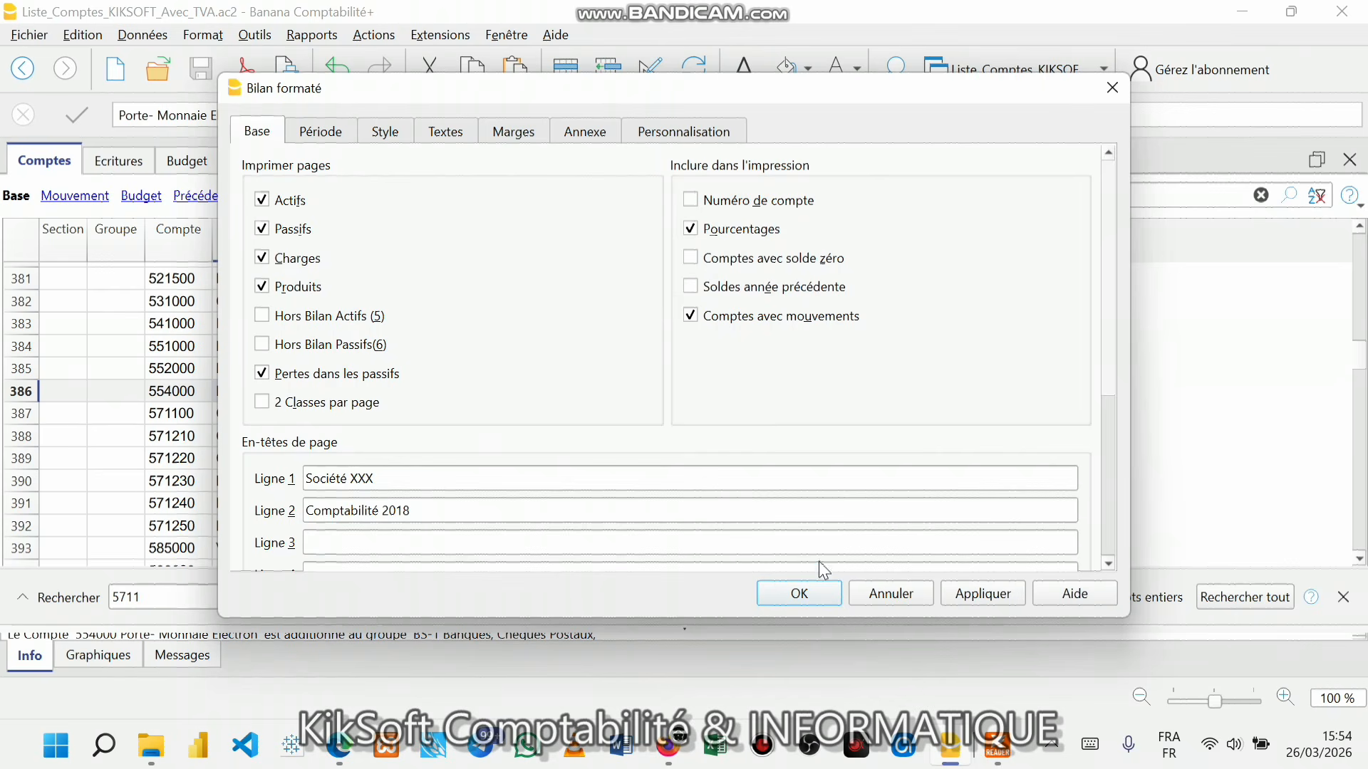
click(799, 594)
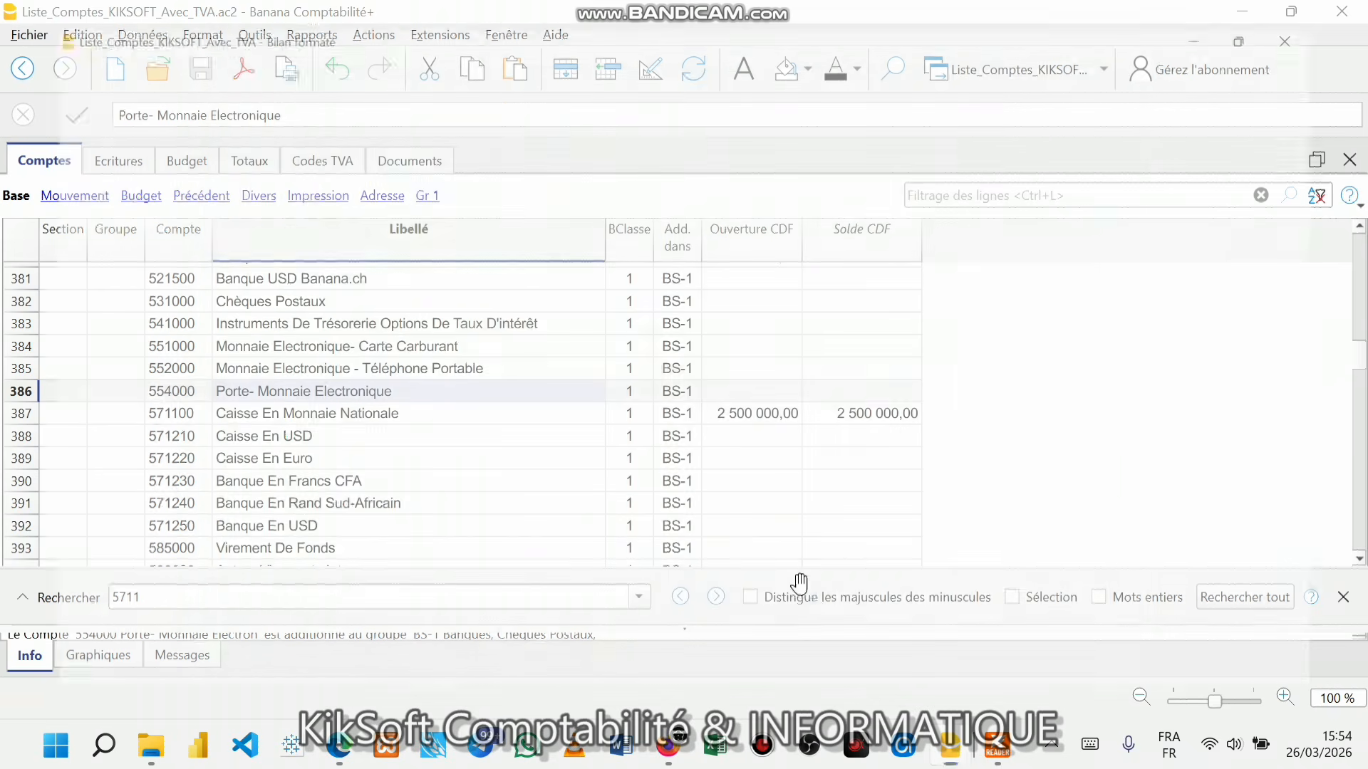
scroll(741, 371, up, 3)
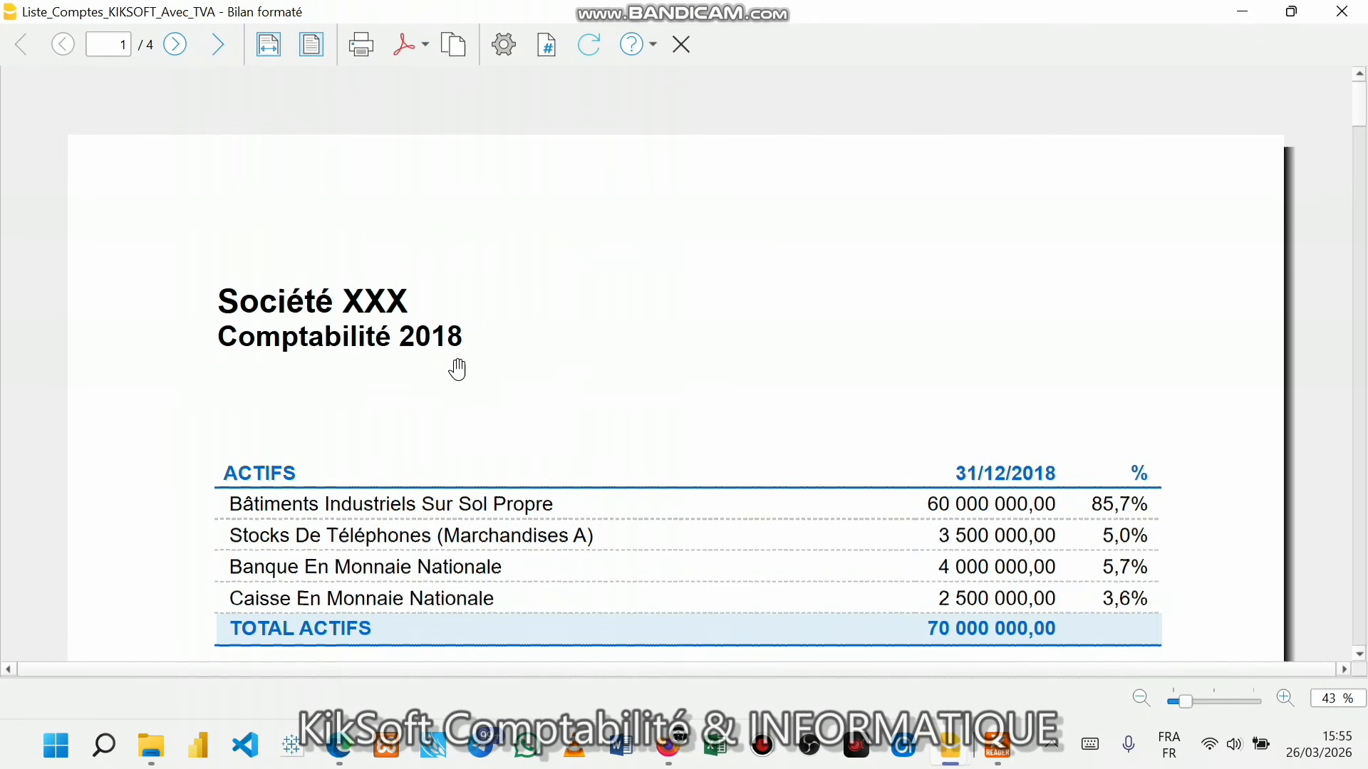
- Scroll through the balance sheet preview and return to the top of page 1
scroll(450, 385, down, 3)
scroll(450, 384, down, 5)
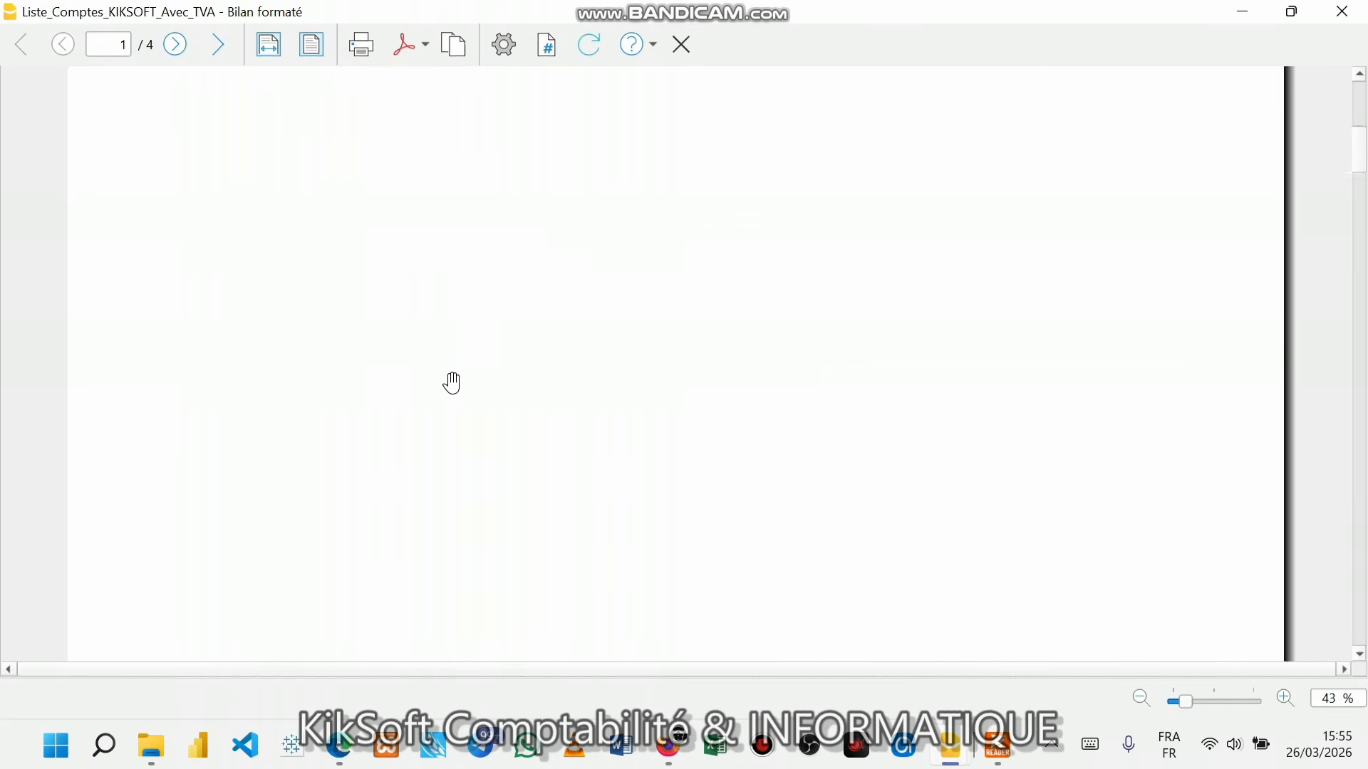
scroll(467, 369, down, 2)
scroll(468, 367, up, 2)
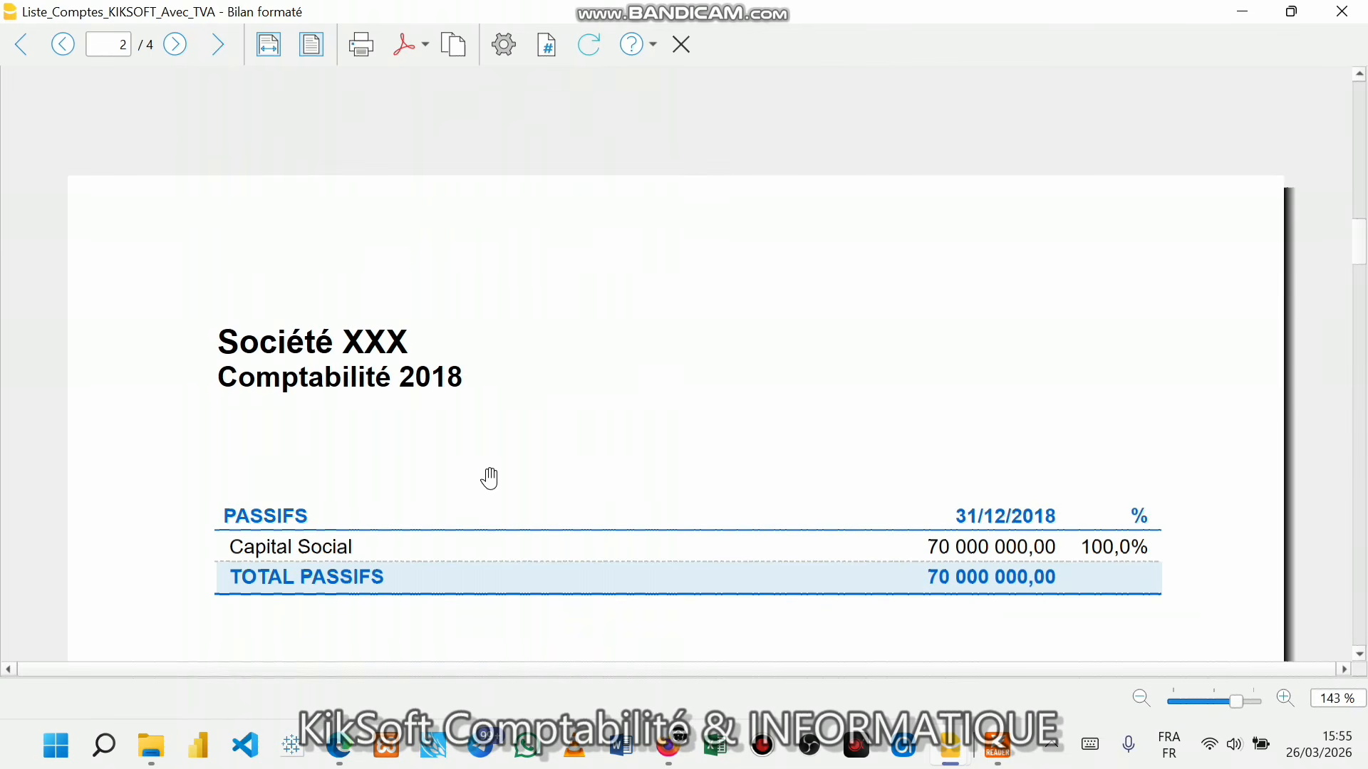
scroll(488, 402, up, 3)
scroll(492, 395, up, 3)
scroll(503, 398, down, 6)
scroll(573, 482, down, 8)
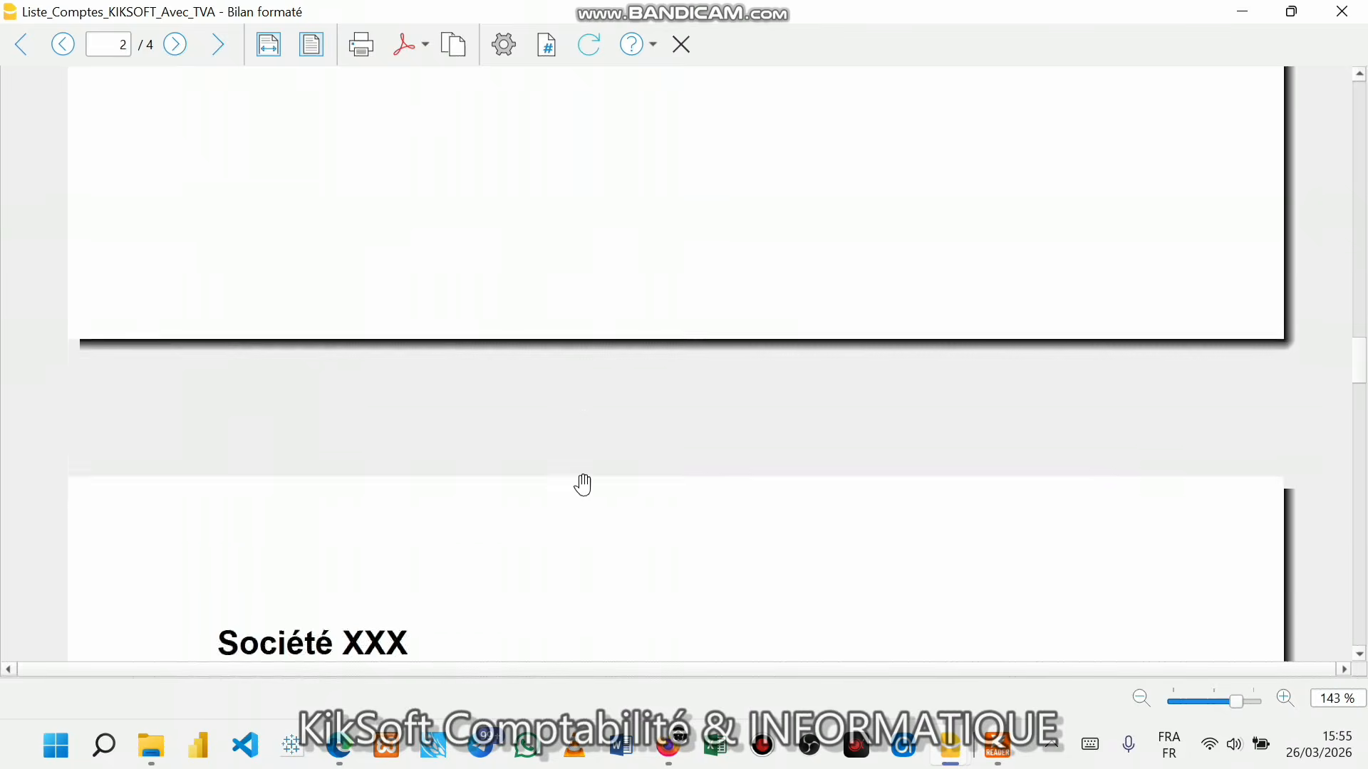
scroll(583, 484, down, 10)
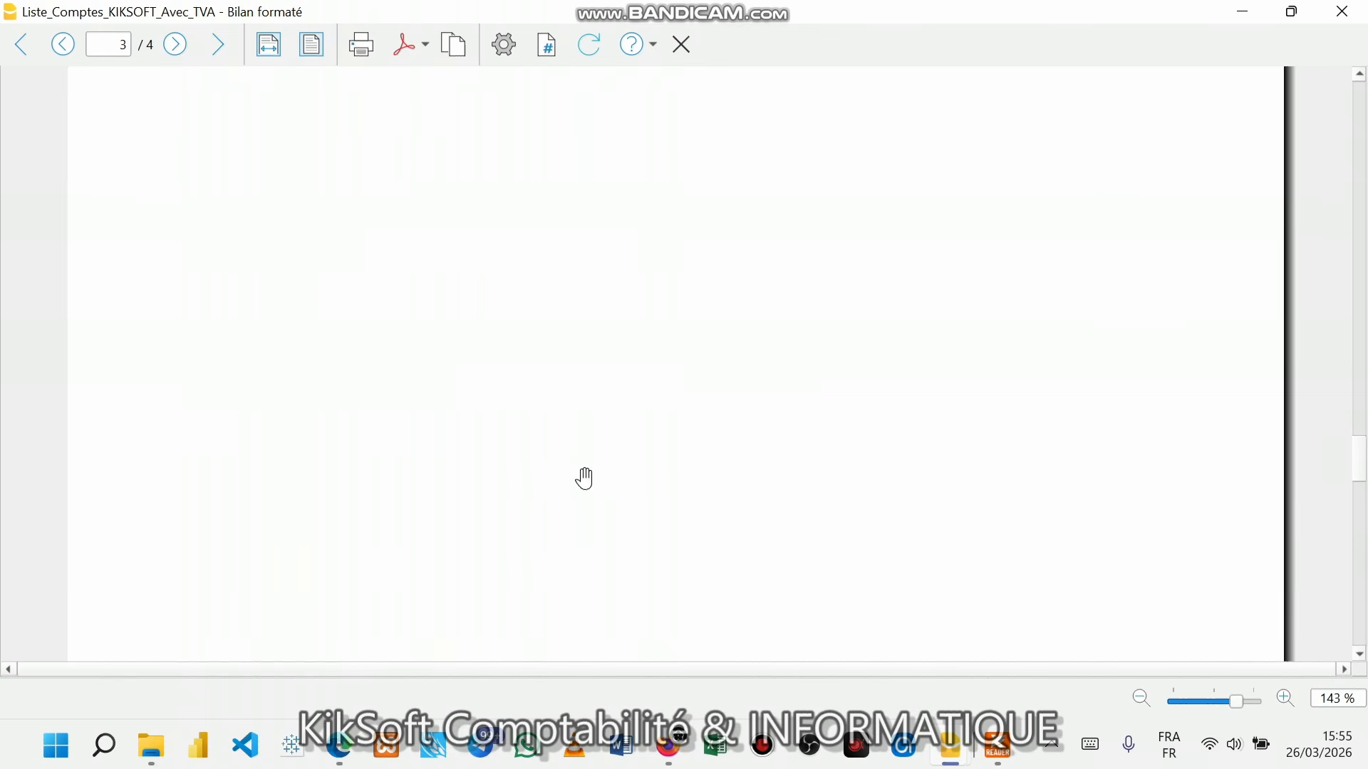
scroll(584, 469, up, 10)
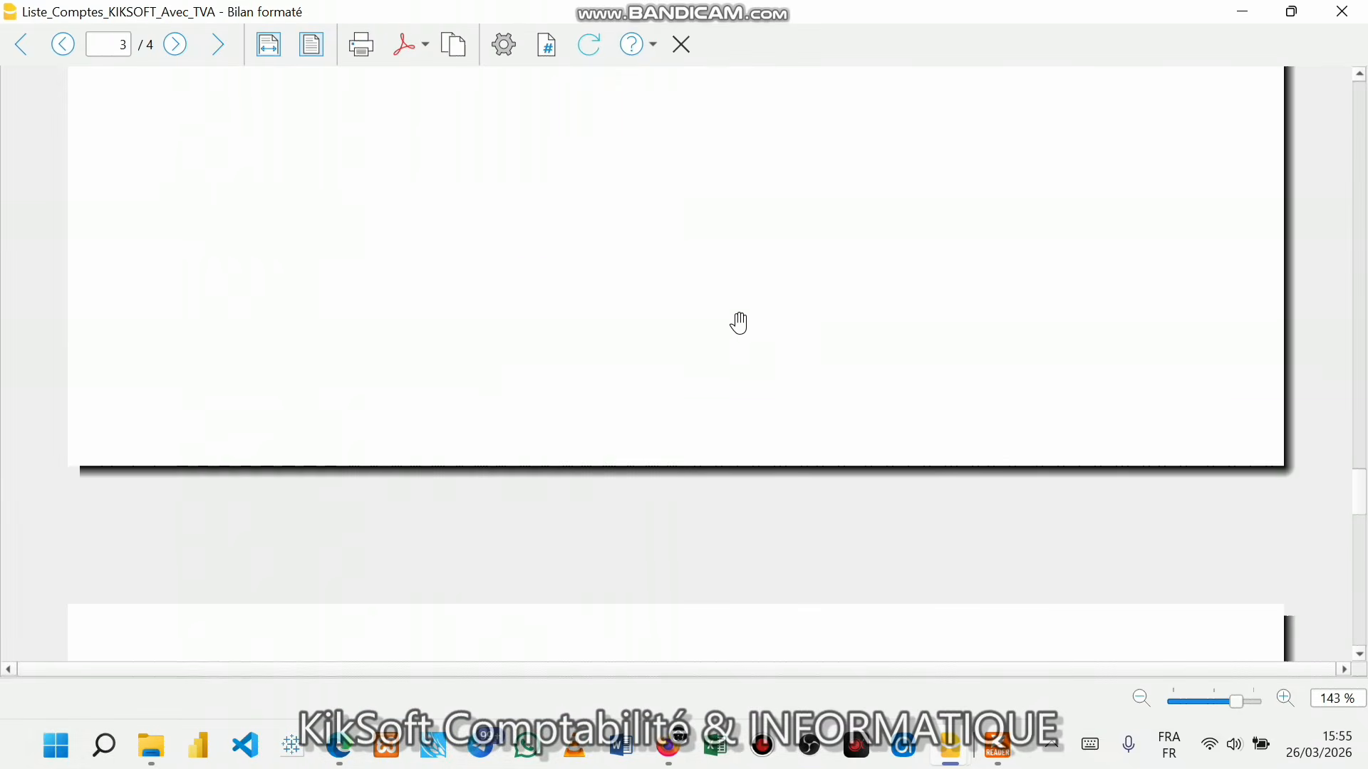
scroll(811, 320, up, 15)
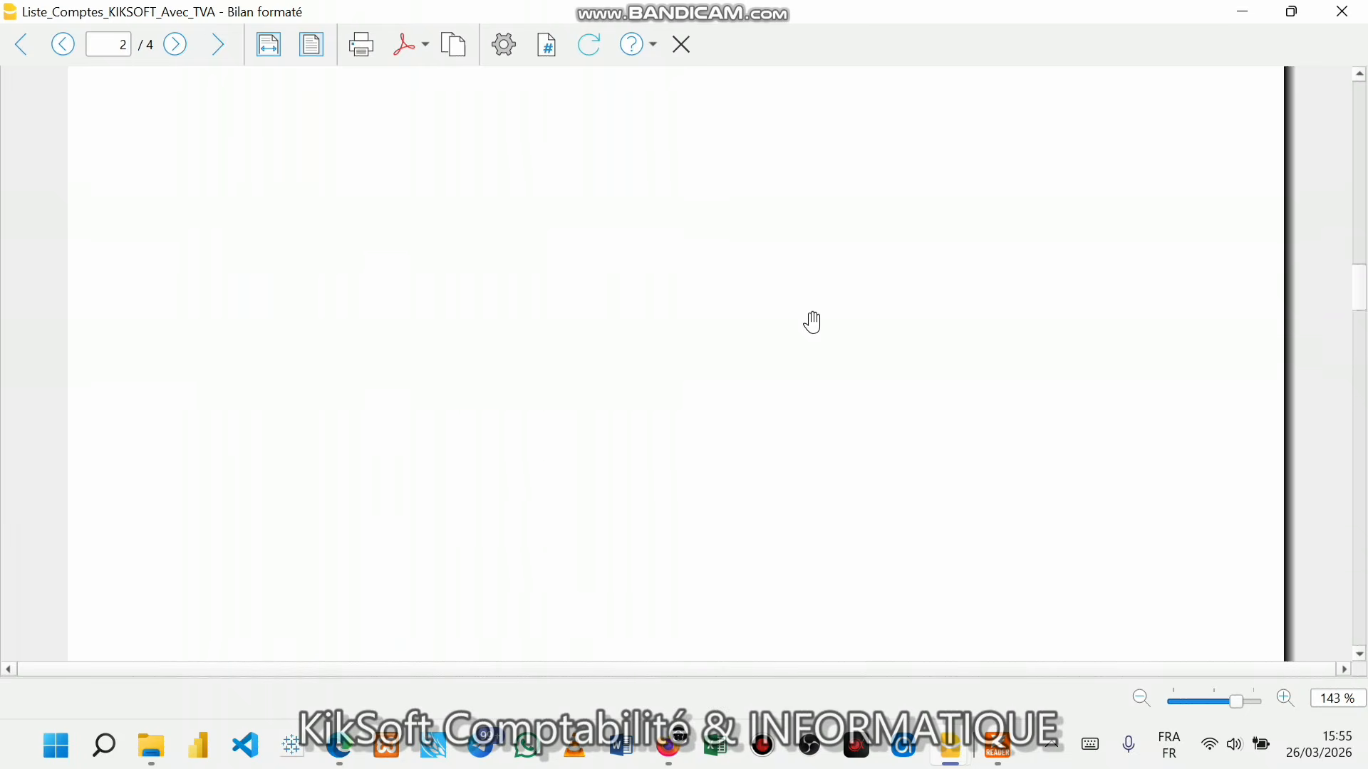
scroll(813, 322, up, 5)
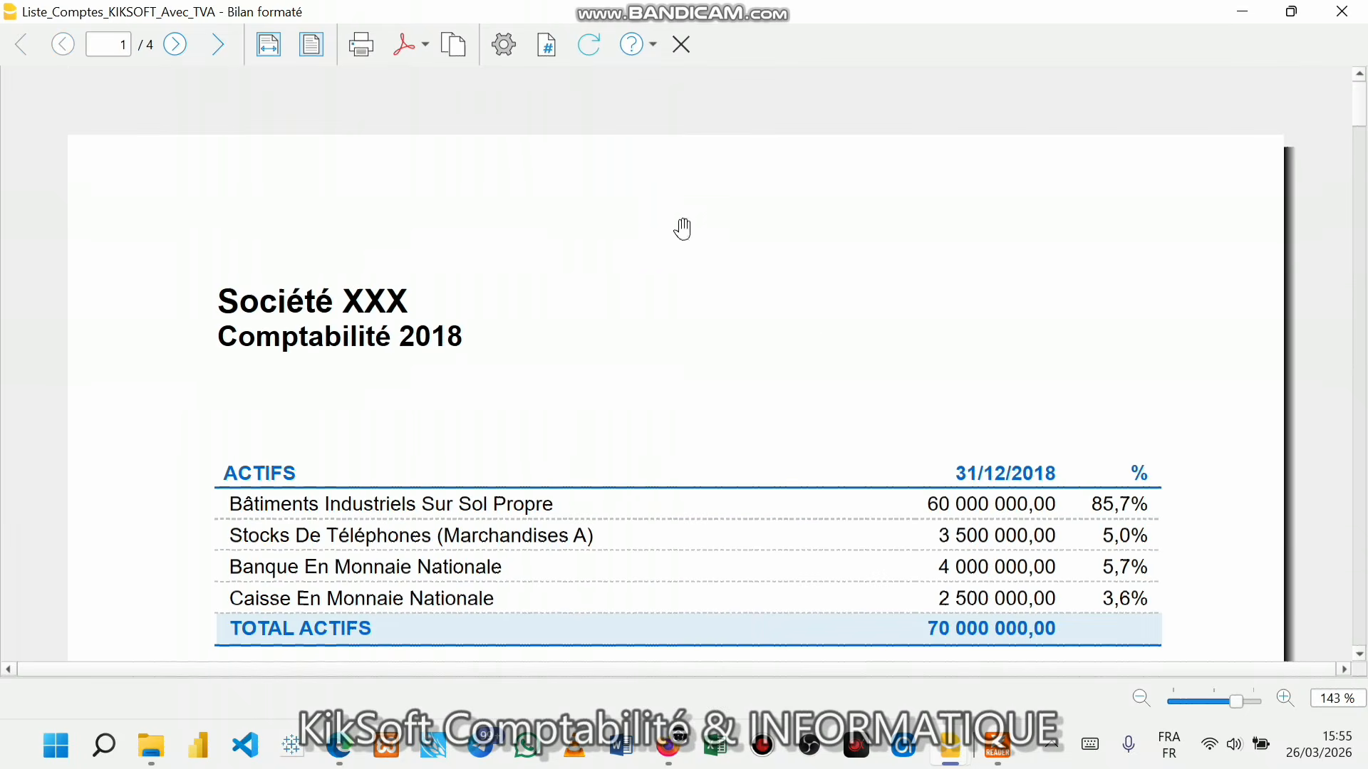
- Drop the Charges page and include account numbers in the balance sheet, then apply
click(504, 45)
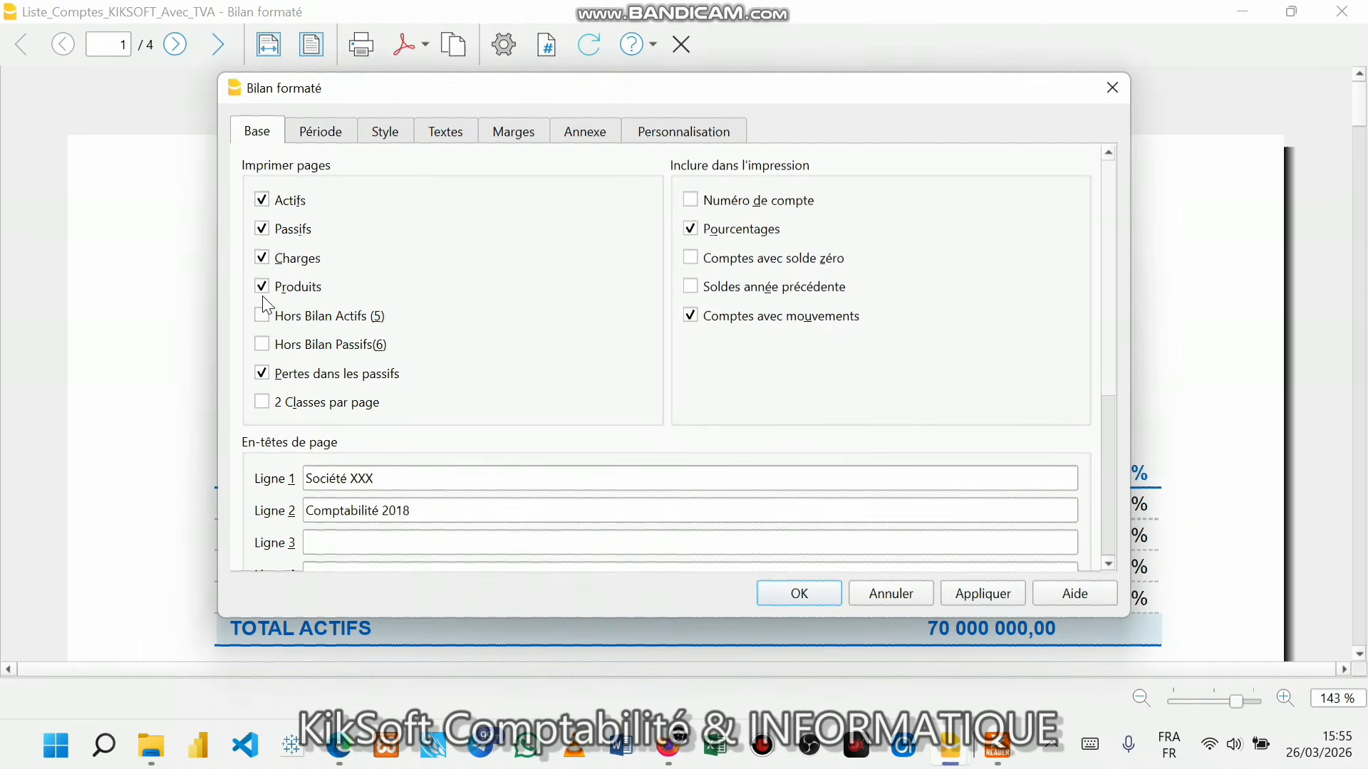
click(261, 258)
drag(563, 97, 980, 103)
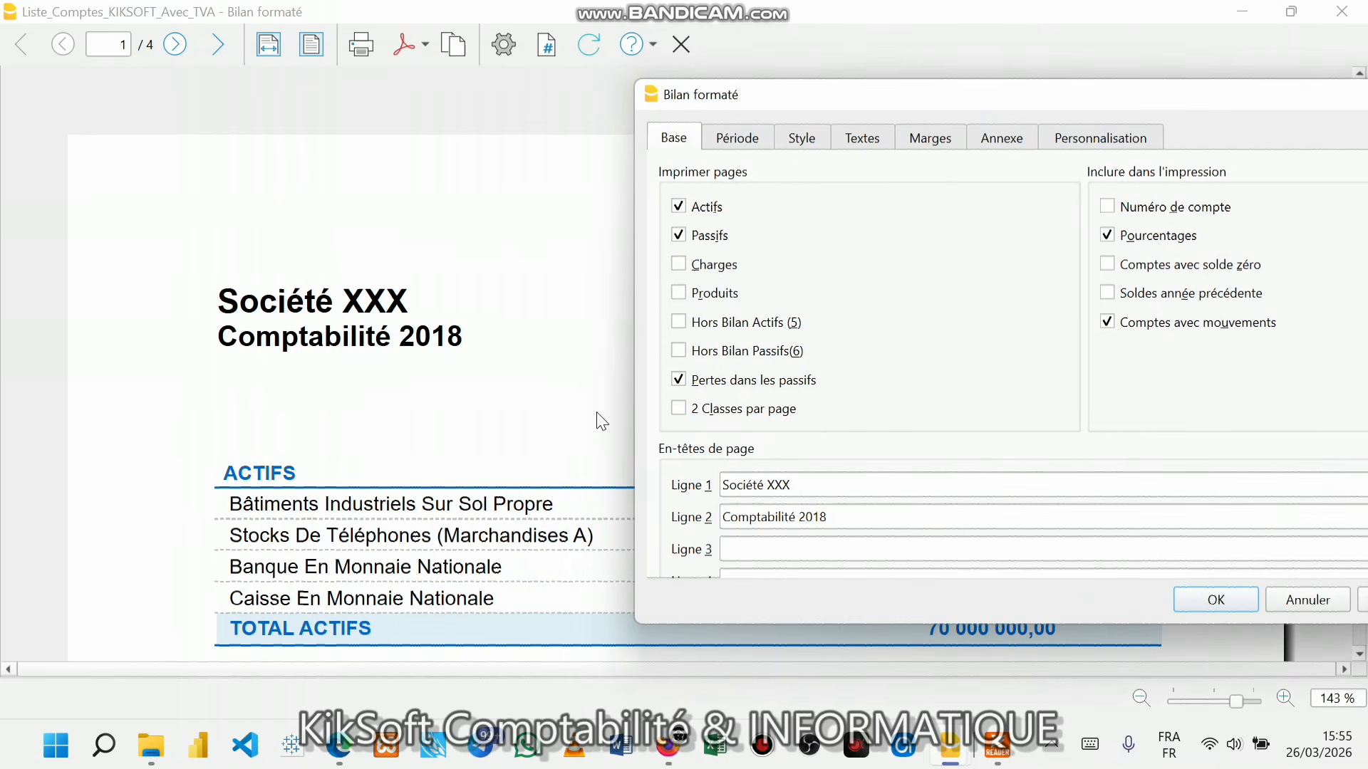
click(1108, 207)
drag(1069, 95, 937, 101)
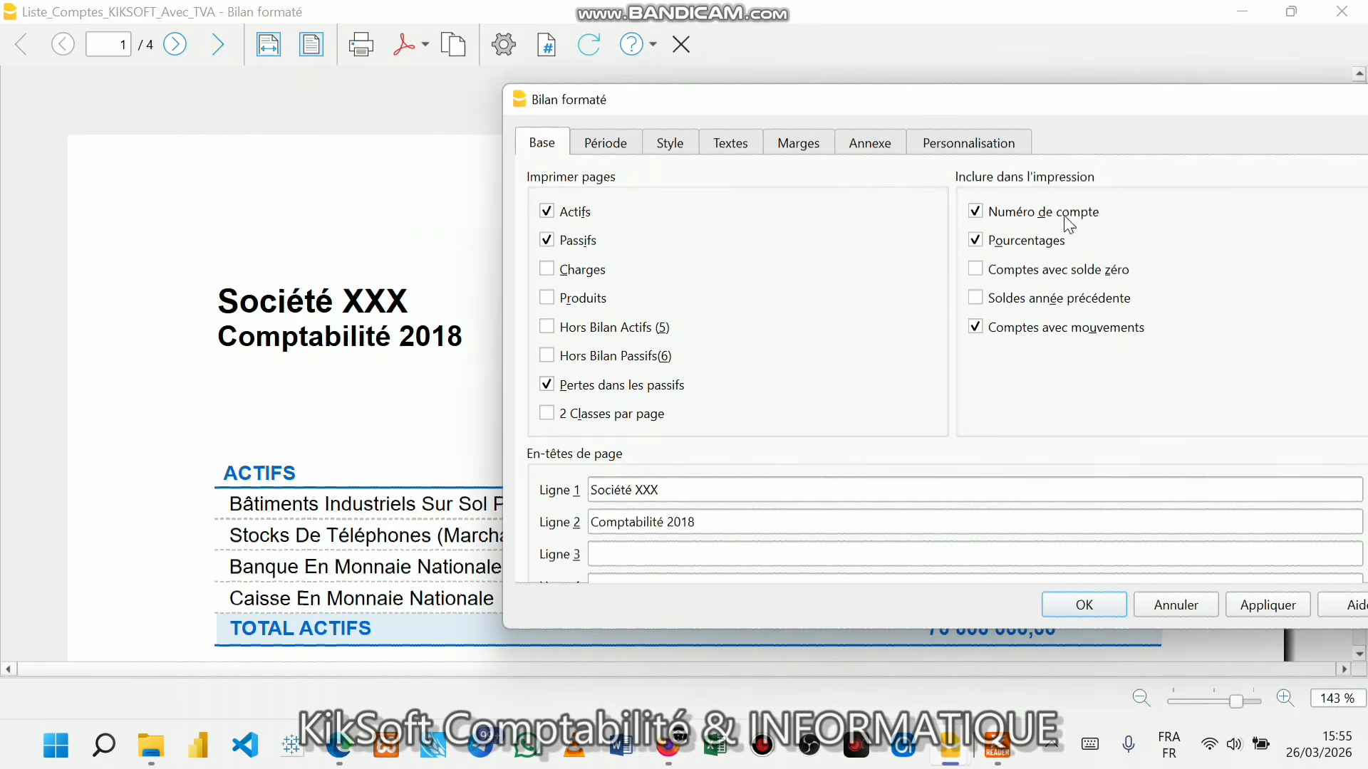
click(1276, 609)
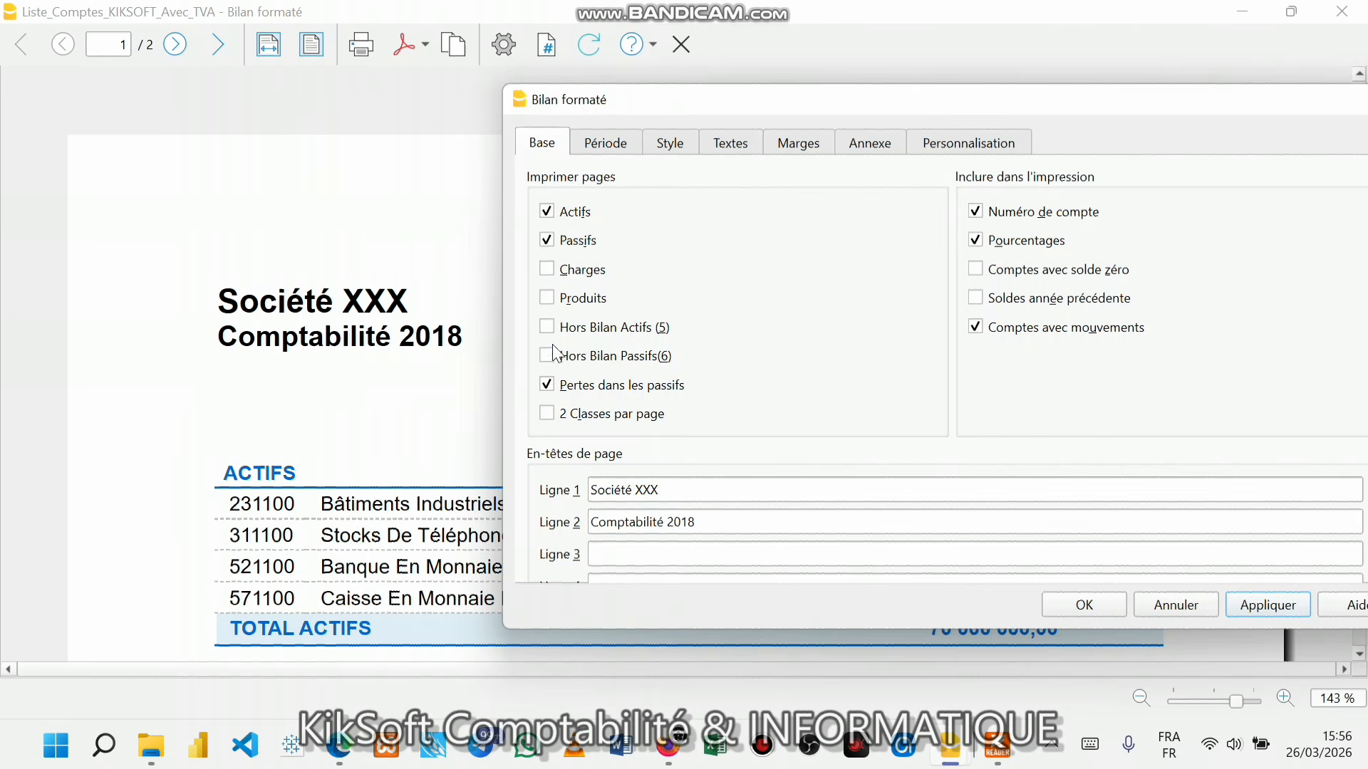
- Print two classes per page and remove the percentages column
click(547, 414)
drag(794, 100, 506, 88)
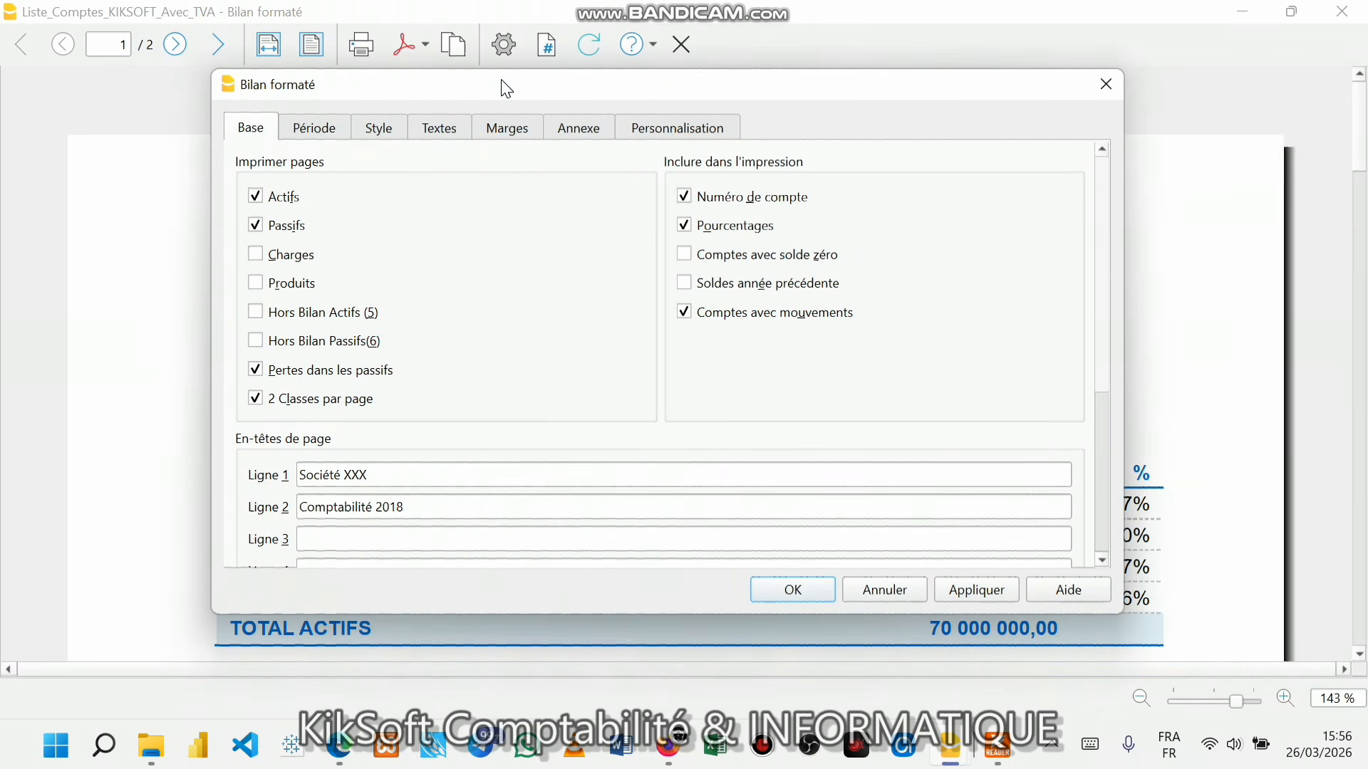
click(684, 227)
- Include accounts without movements and change header line 1 to MULUMU SNC
click(694, 316)
scroll(527, 448, down, 3)
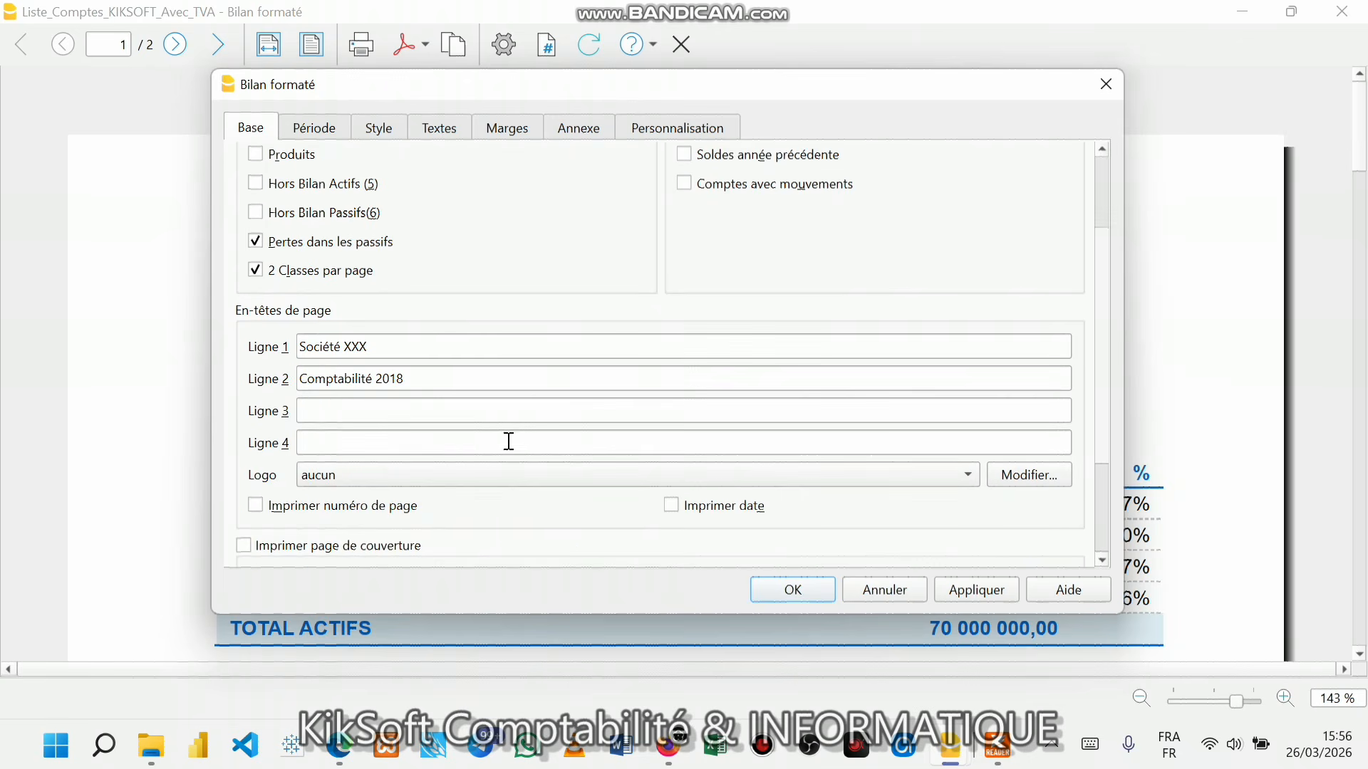
click(399, 343)
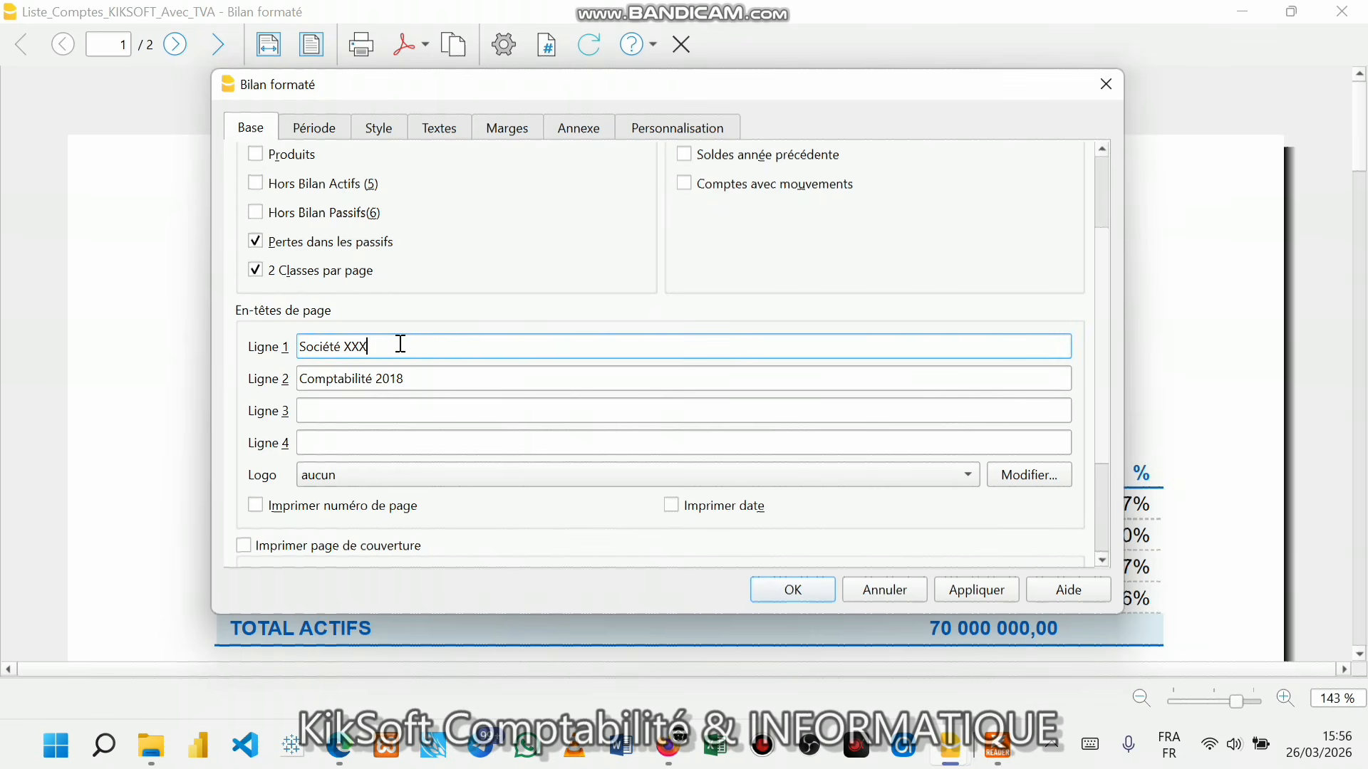
key(BackSpace)
key(BackSpace)
key(BackSpace)
key(BackSpace)
key(BackSpace)
key(BackSpace)
key(BackSpace)
key(BackSpace)
key(BackSpace)
key(BackSpace)
text(M)
text(ULUMU)
text( SB)
key(BackSpace)
text(N)
- Set header line 2 to Comptabilité 2026 and line 3 to Bilan Initial
click(413, 373)
key(BackSpace)
key(BackSpace)
key(BackSpace)
text(202)
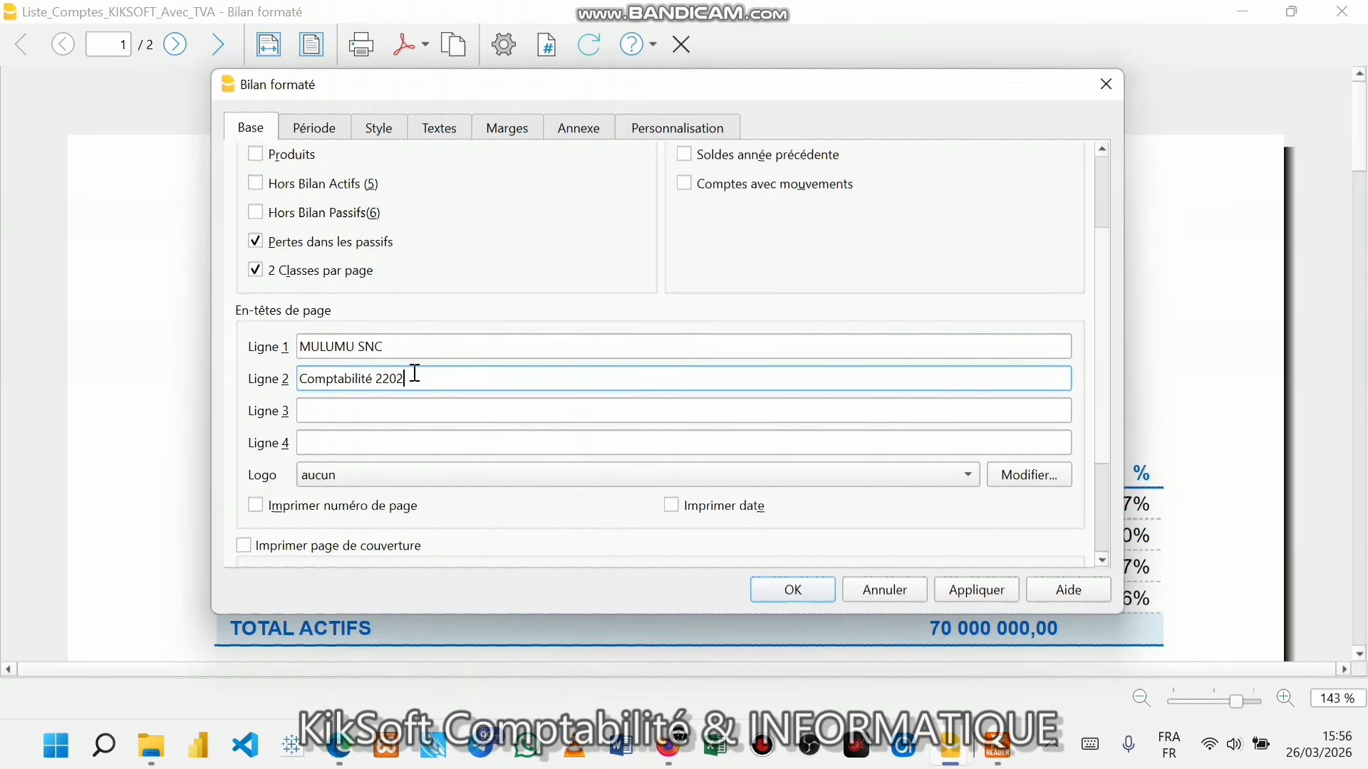
text(6)
key(BackSpace)
click(378, 410)
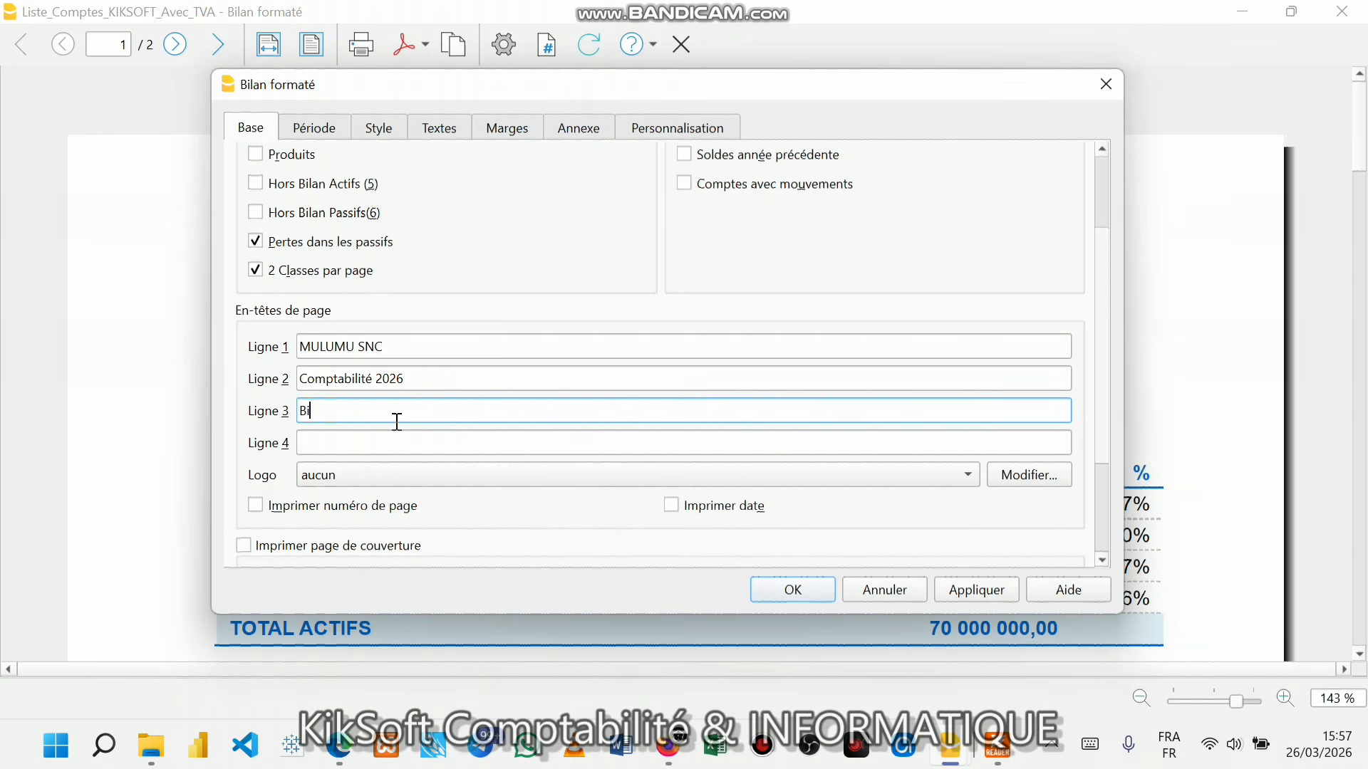
text(n Initial)
click(365, 445)
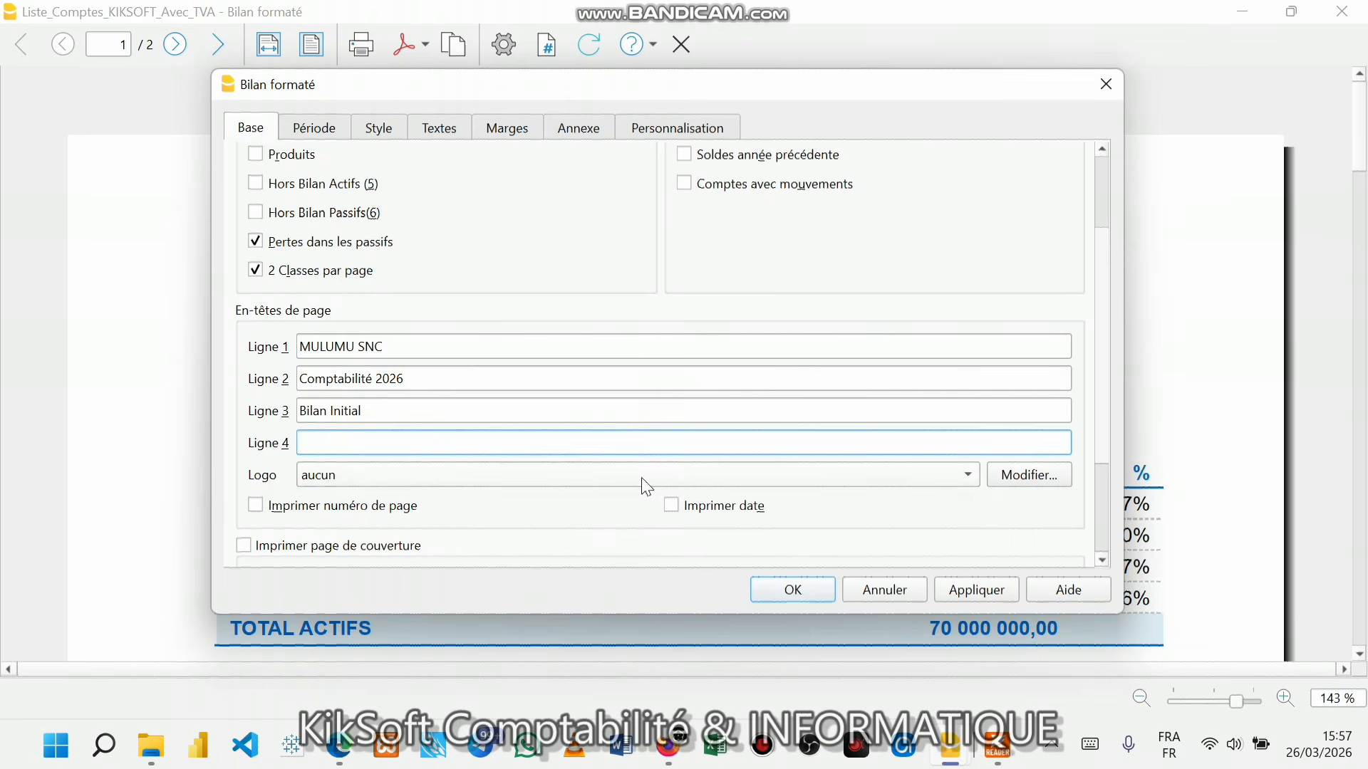
- Apply the new headers and review the updated balance sheet preview
click(977, 591)
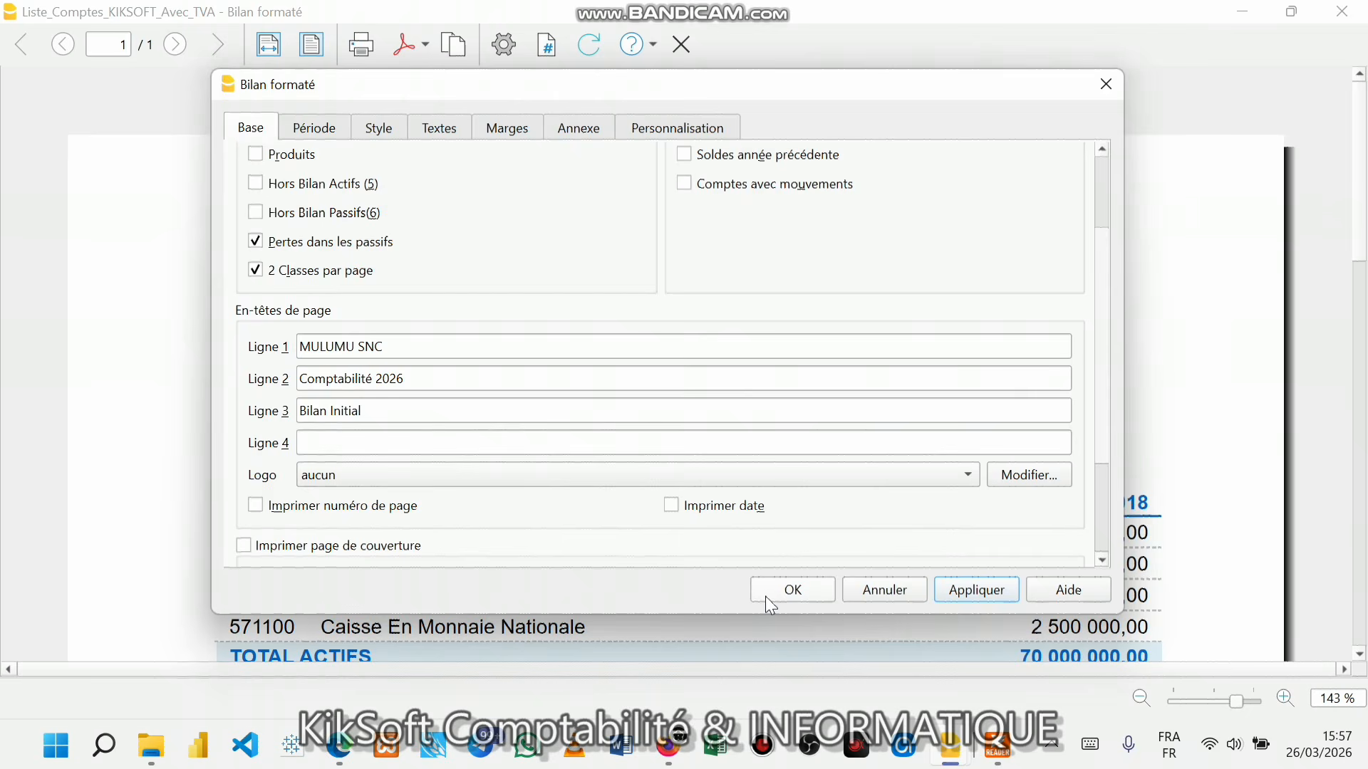
click(766, 594)
scroll(747, 581, down, 5)
scroll(747, 580, down, 3)
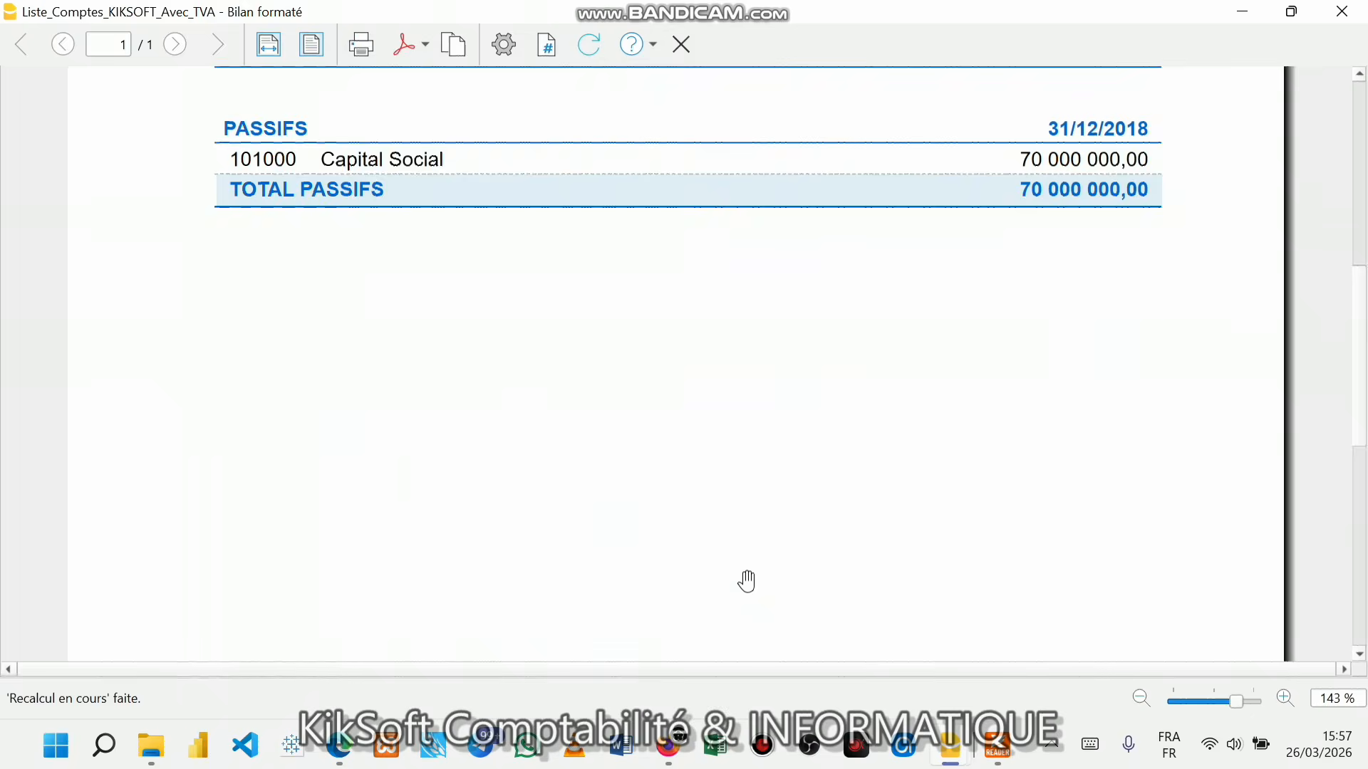
scroll(746, 580, up, 7)
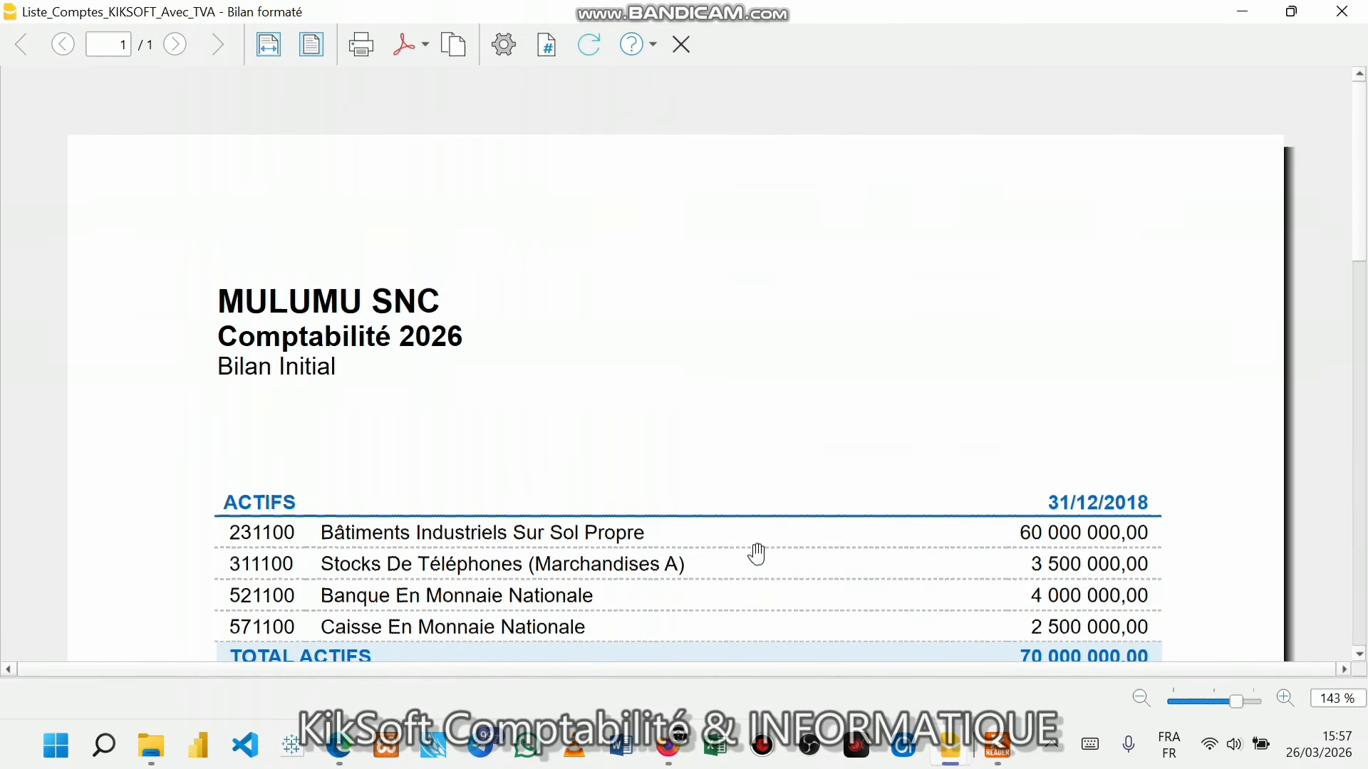
scroll(757, 553, down, 8)
scroll(757, 553, up, 8)
- Enable the cover page, printed date and page numbers in the balance sheet settings
click(511, 60)
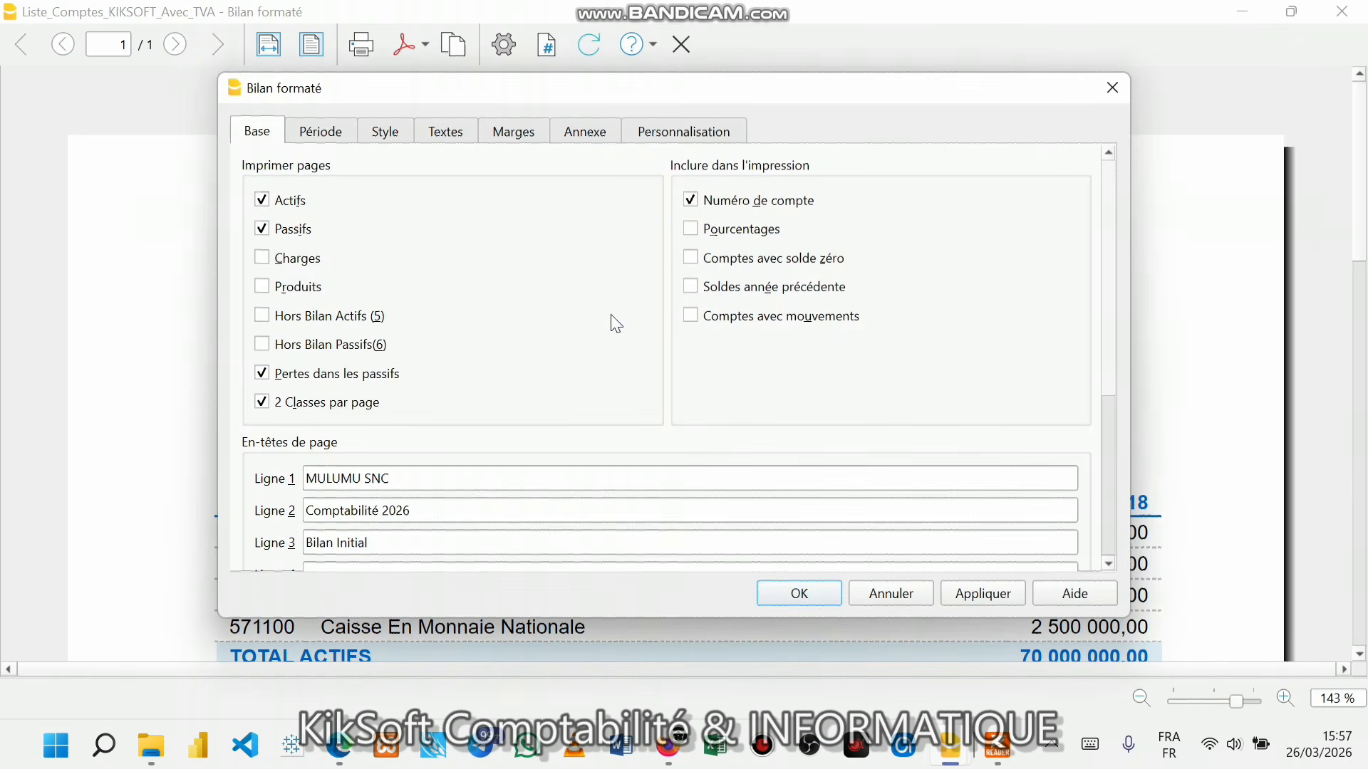
scroll(320, 488, down, 3)
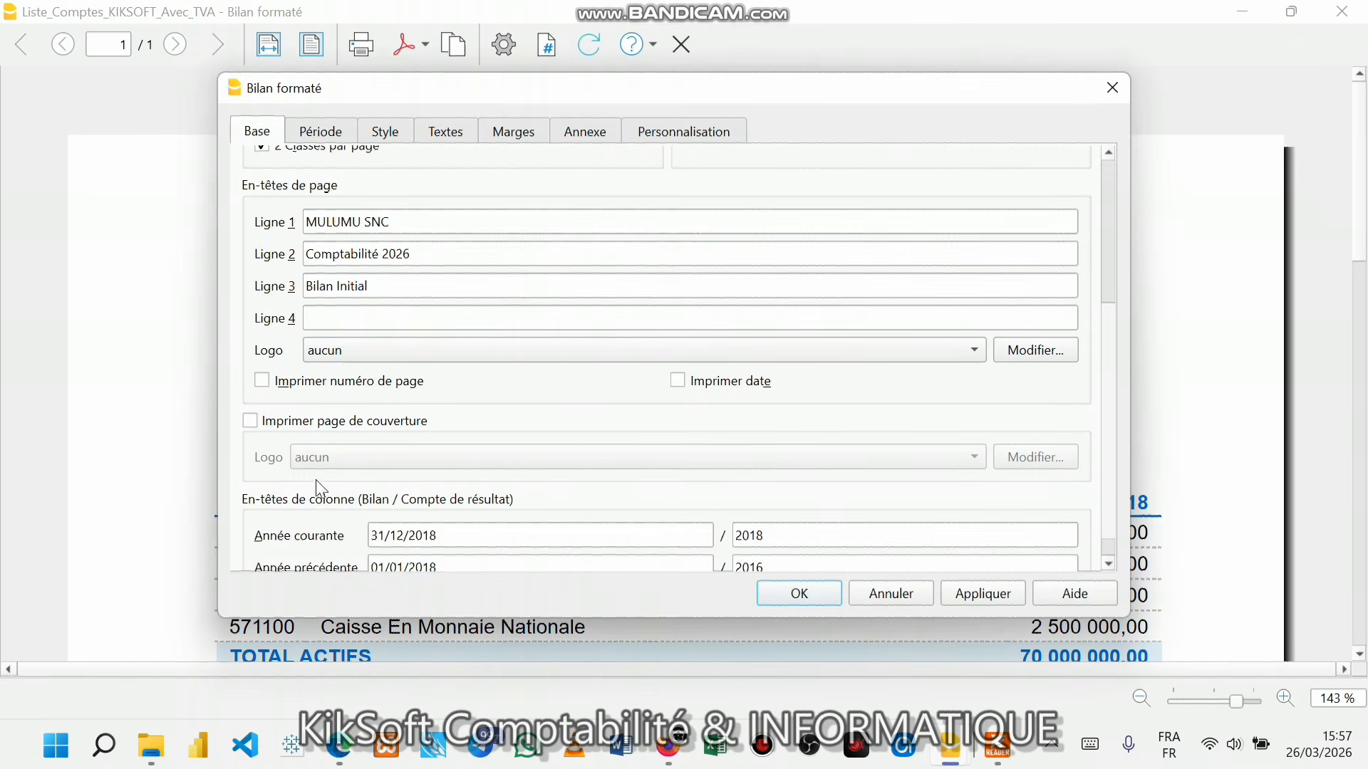
click(250, 421)
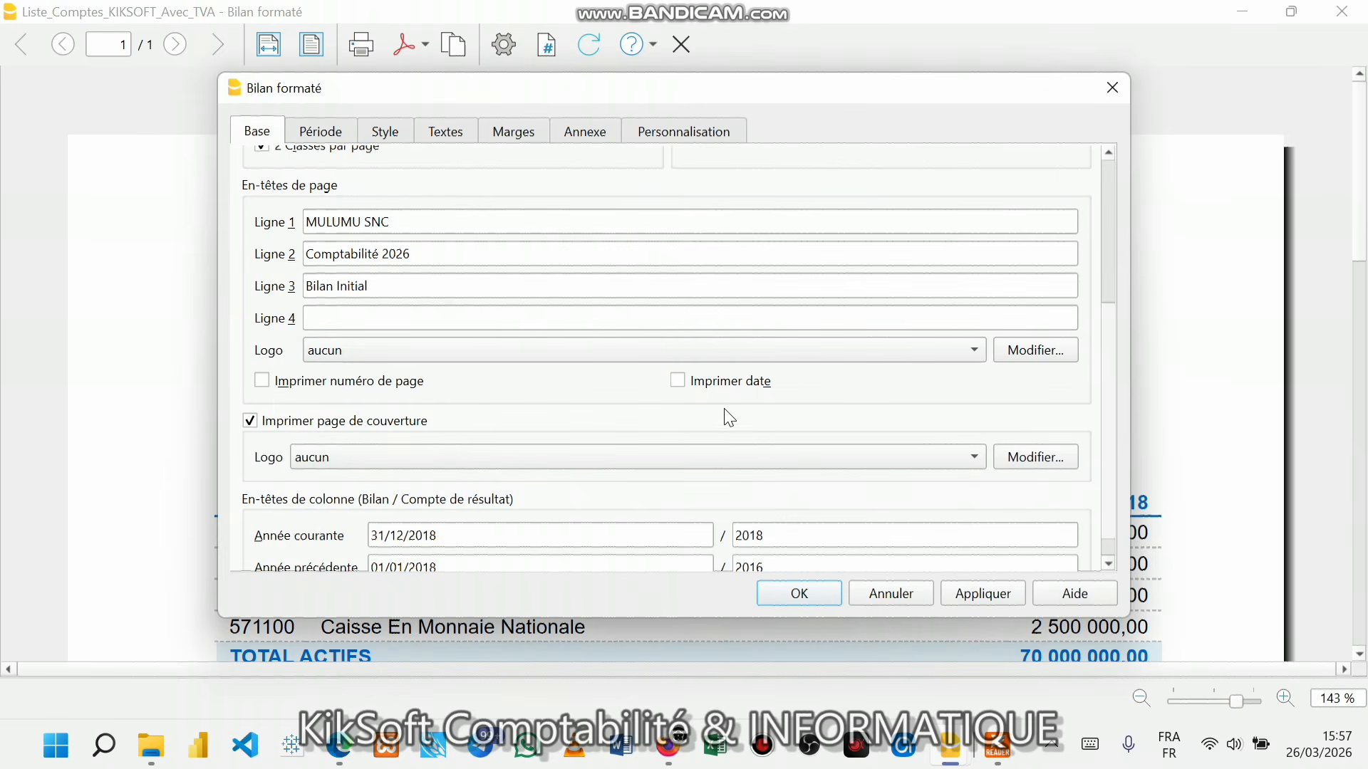
click(687, 381)
click(262, 384)
scroll(934, 511, down, 1)
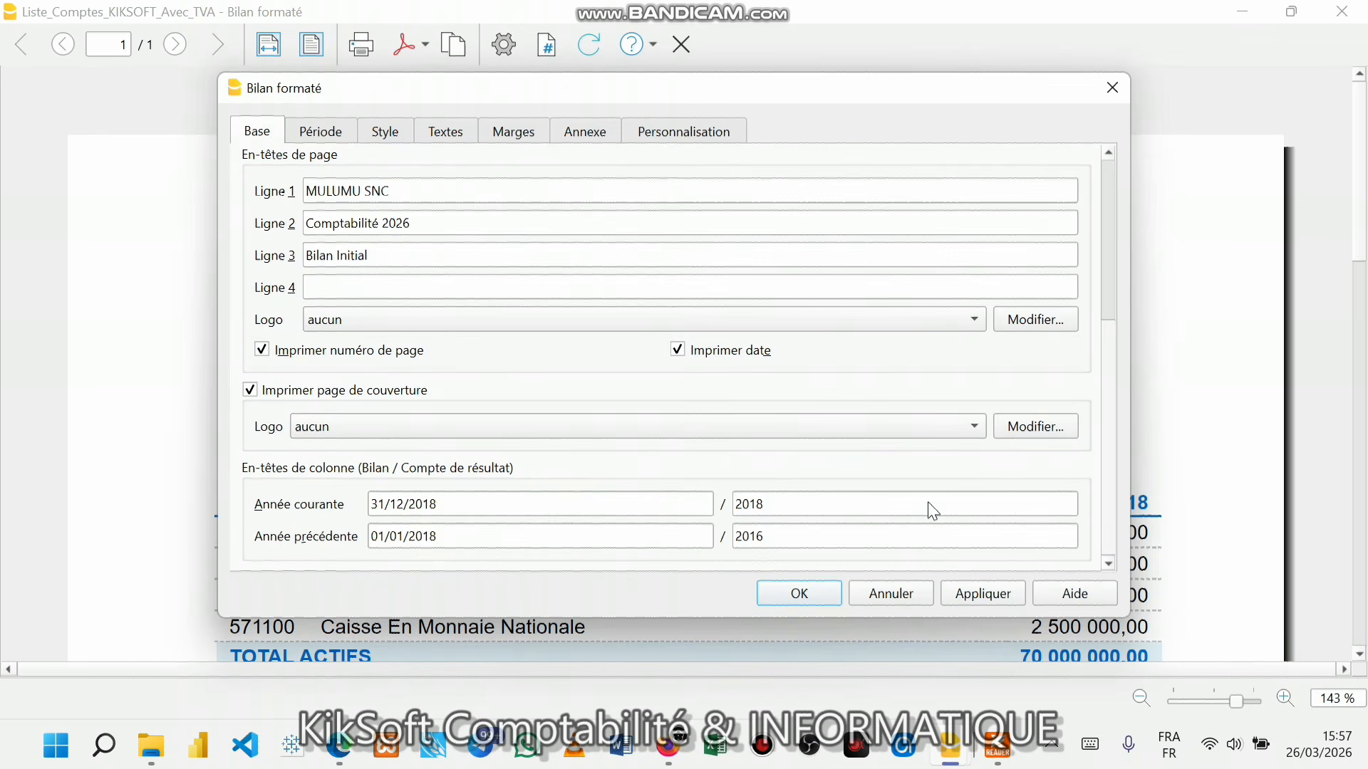
- Set column headings to 31/12/2026 (2026) for current year and 01/01/2025 for previous year, then apply
click(453, 506)
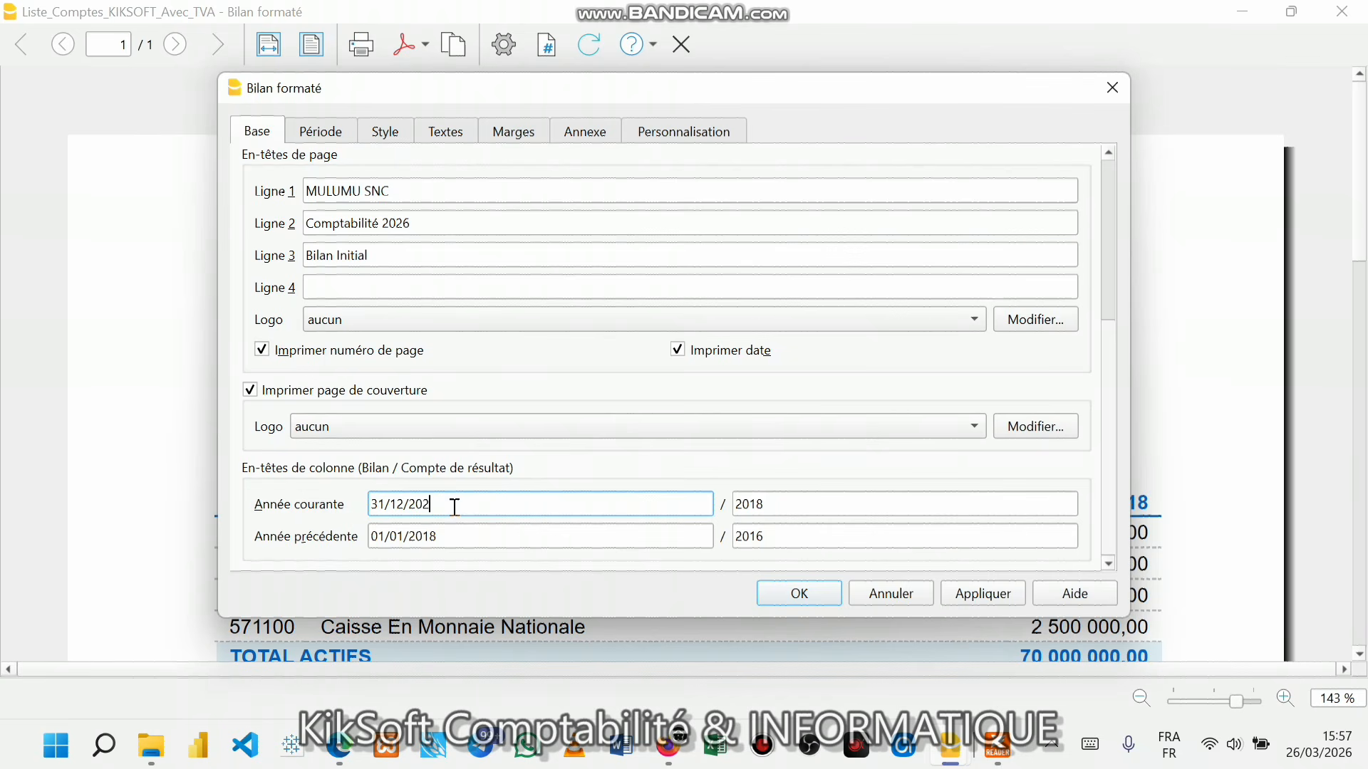
click(461, 529)
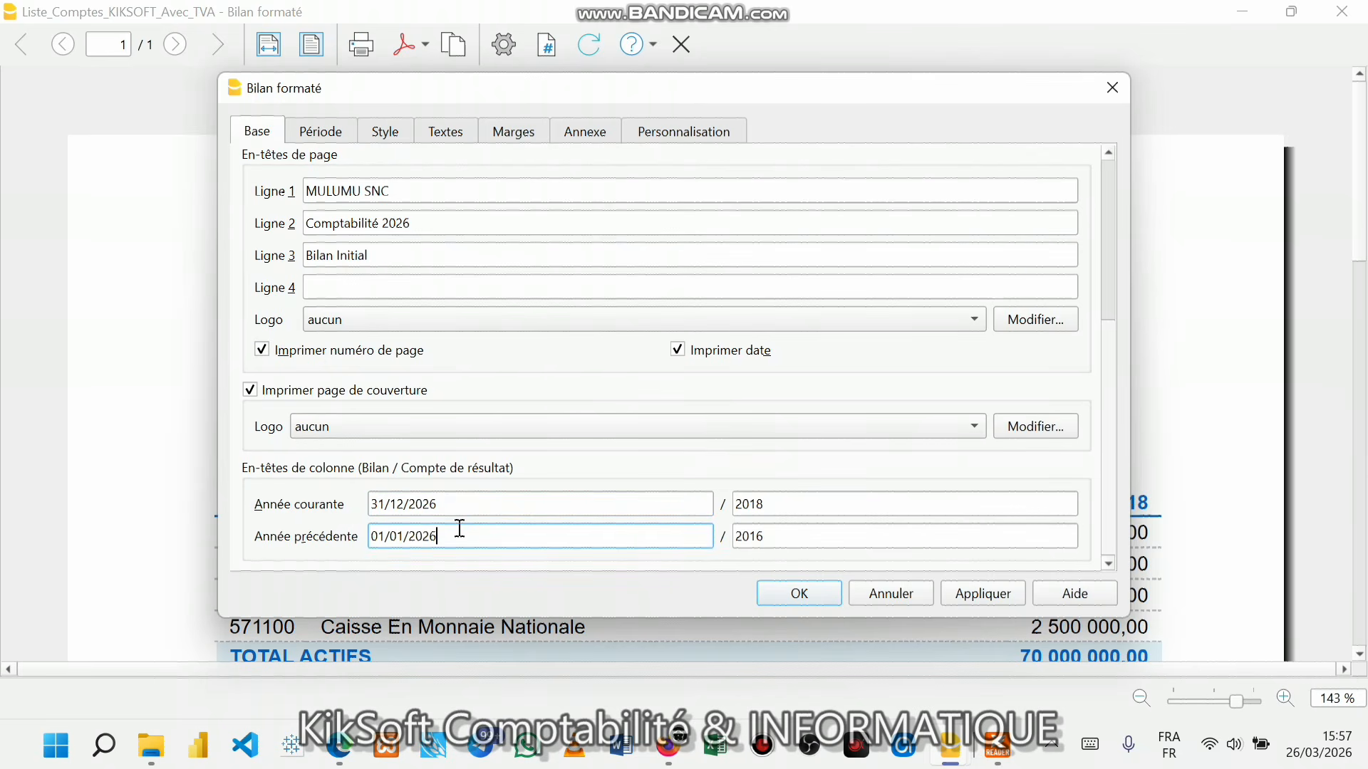
click(779, 505)
key(BackSpace)
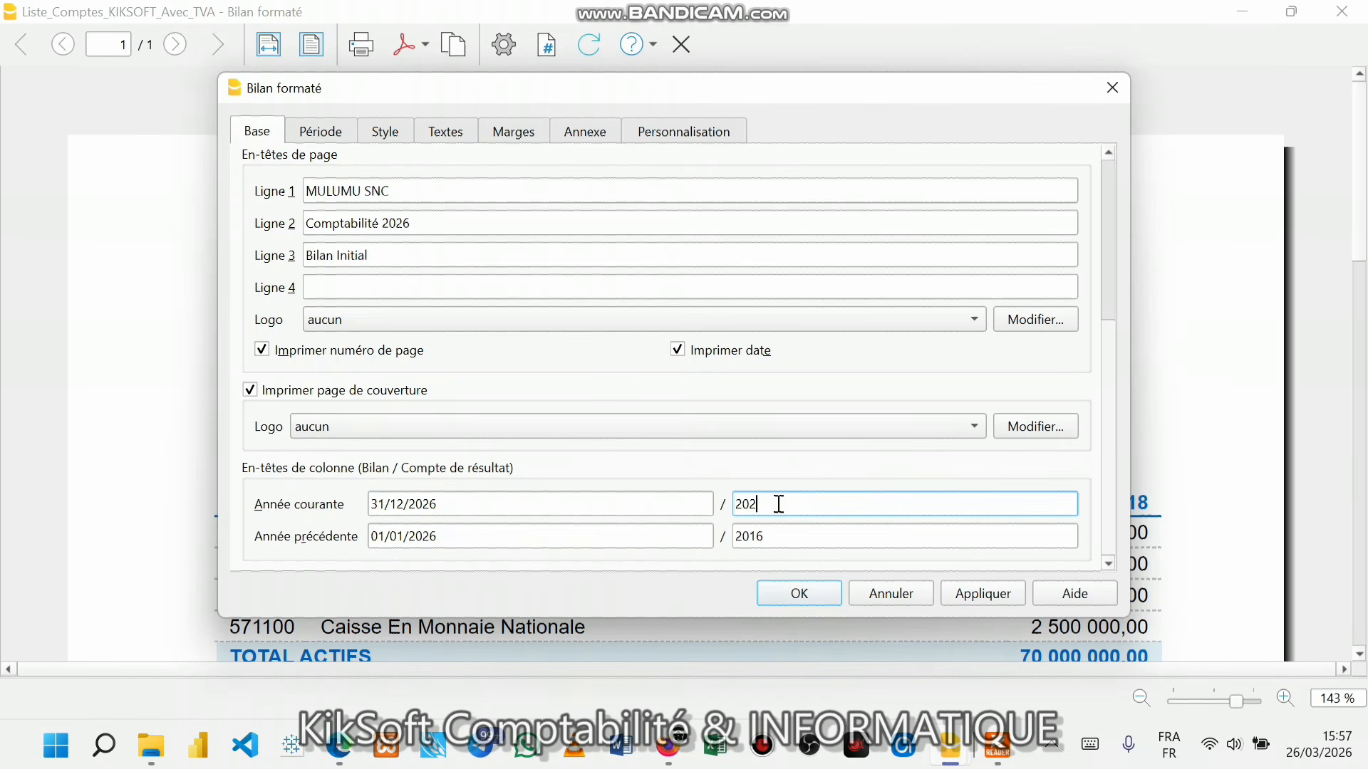
click(447, 533)
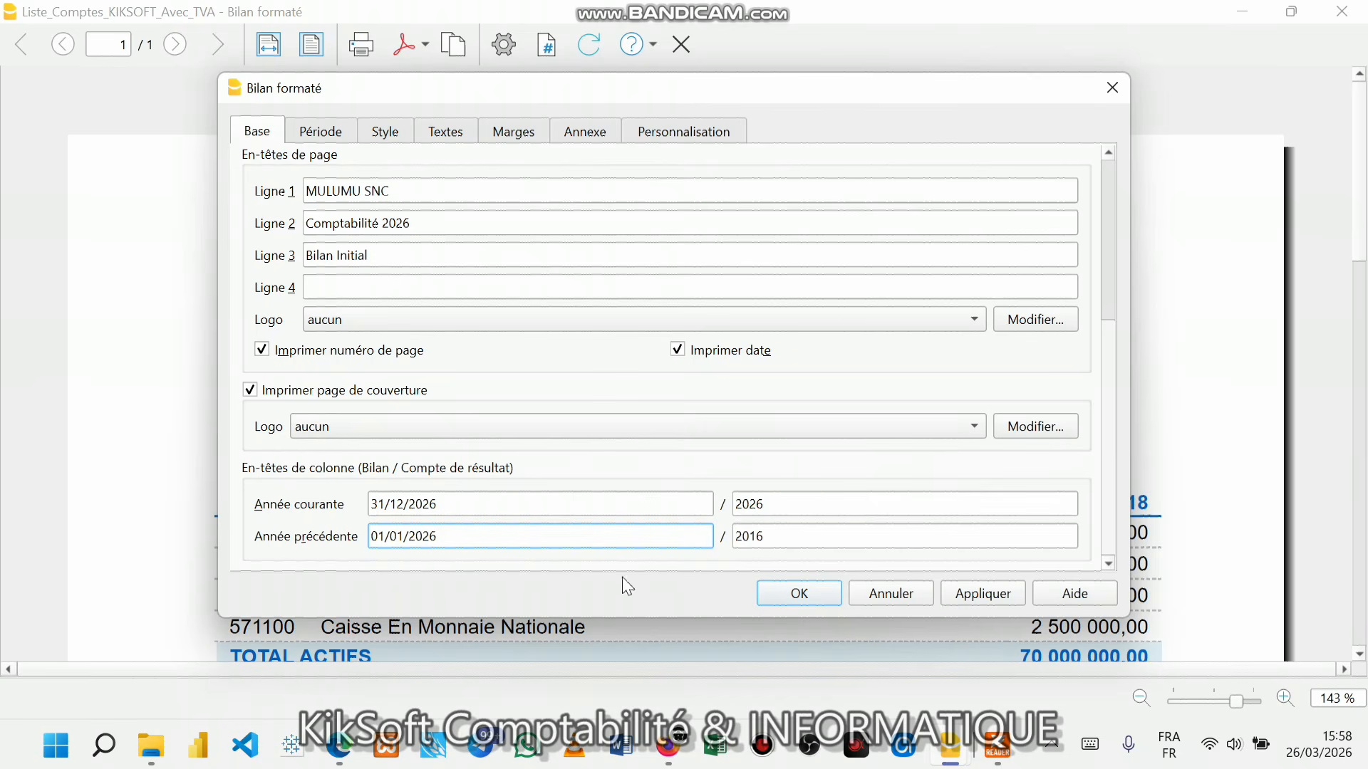
click(784, 532)
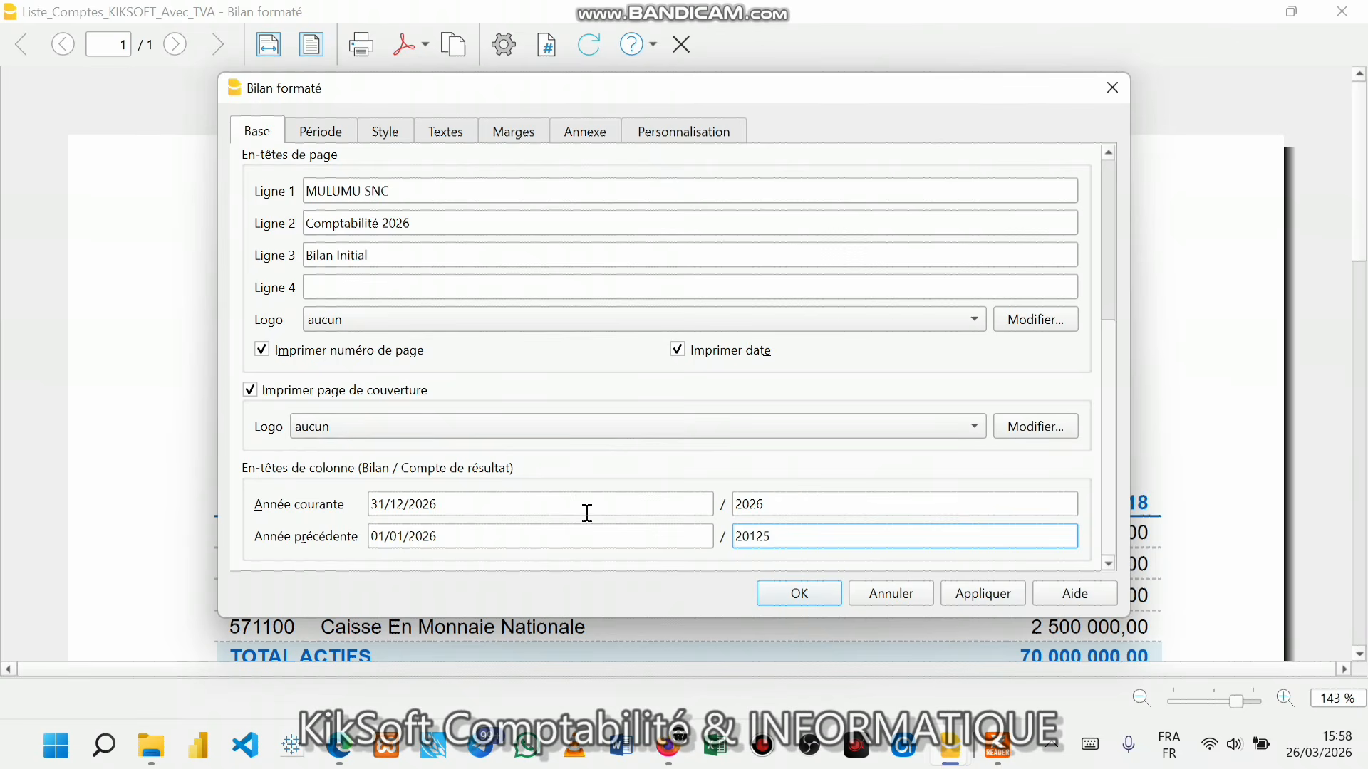
click(446, 538)
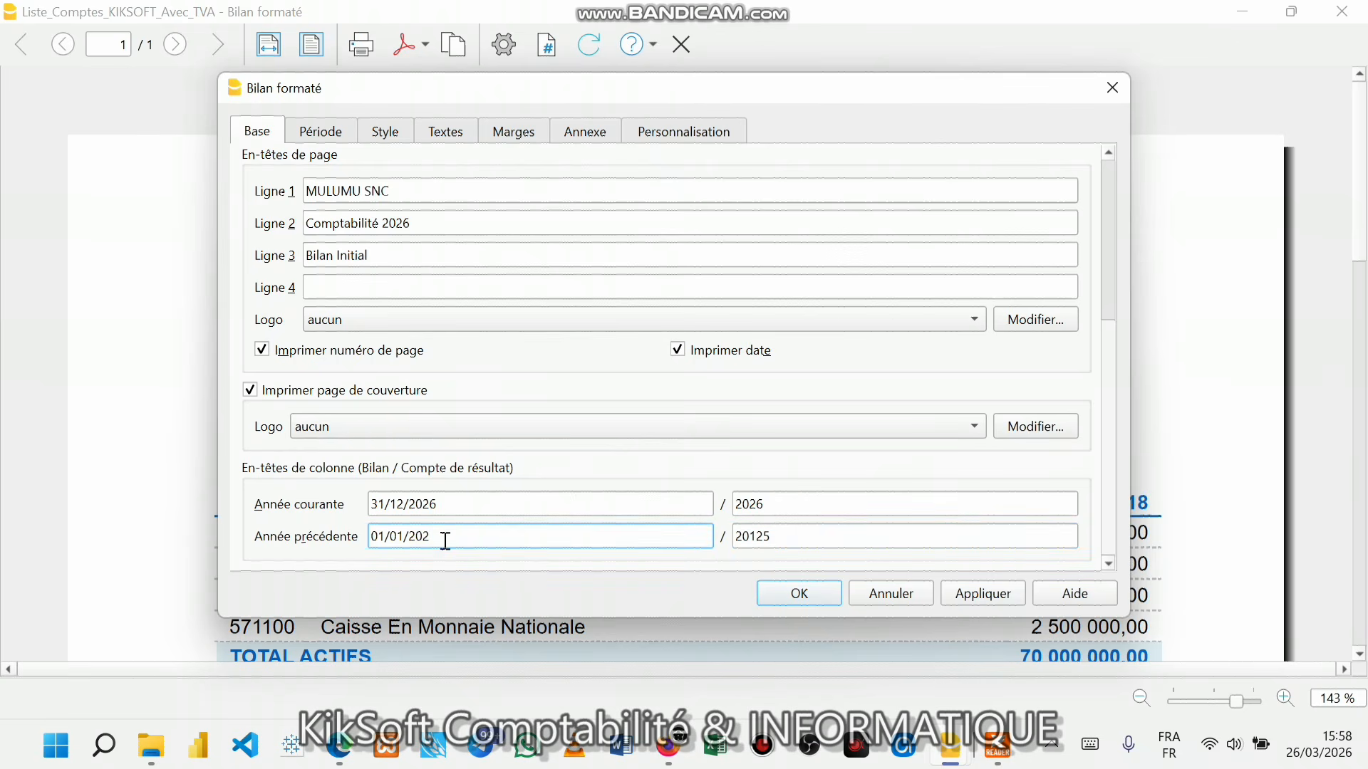
click(951, 595)
- Close the settings and scroll the preview to check the MULUMU SNC cover page and balance sheet
click(811, 605)
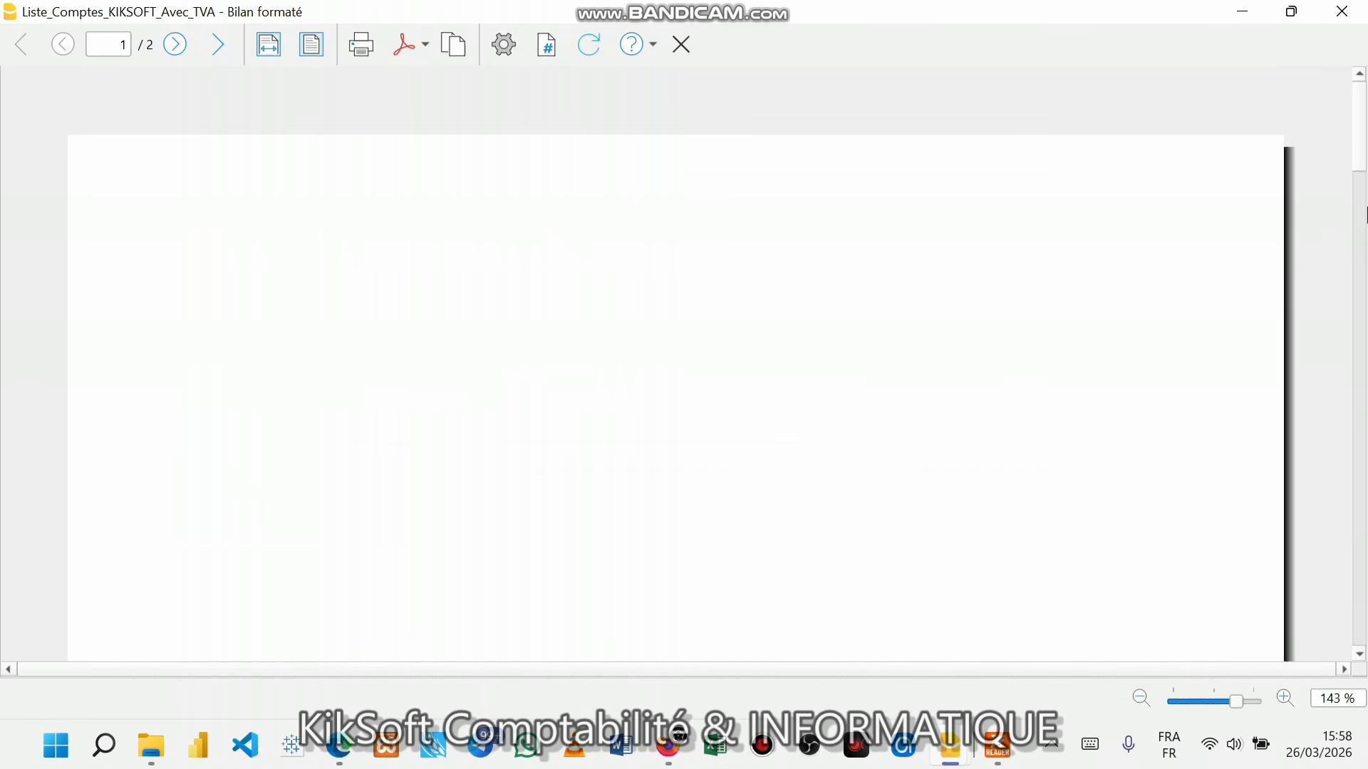
click(1363, 213)
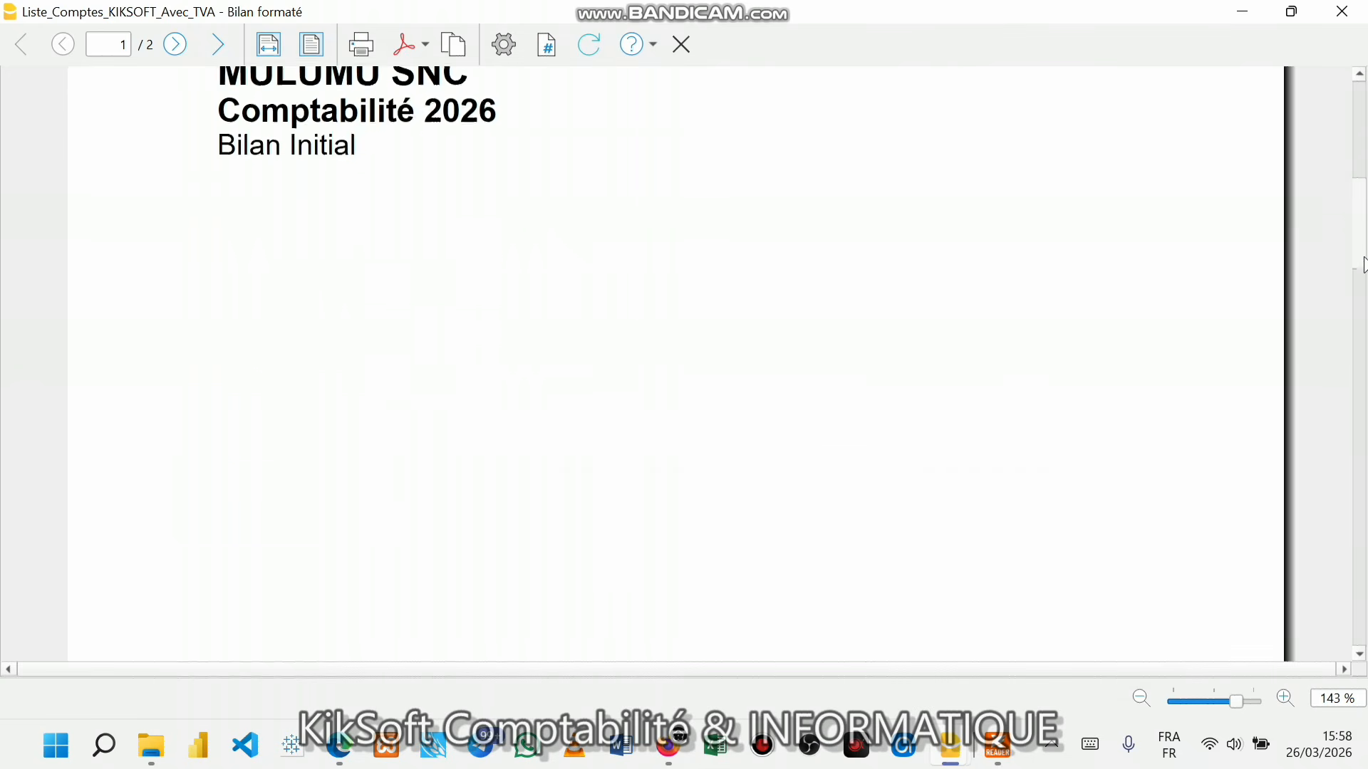
drag(1361, 210, 1361, 169)
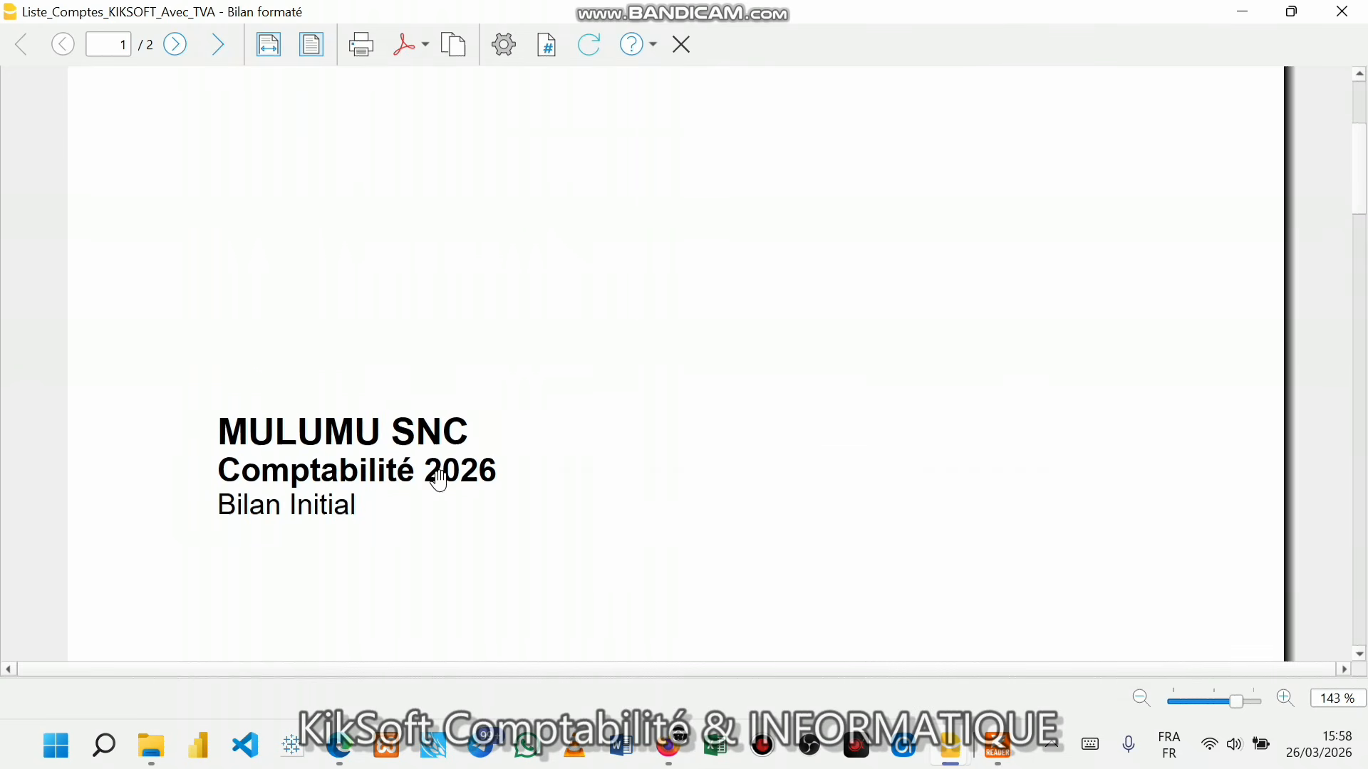
drag(1360, 191, 1365, 340)
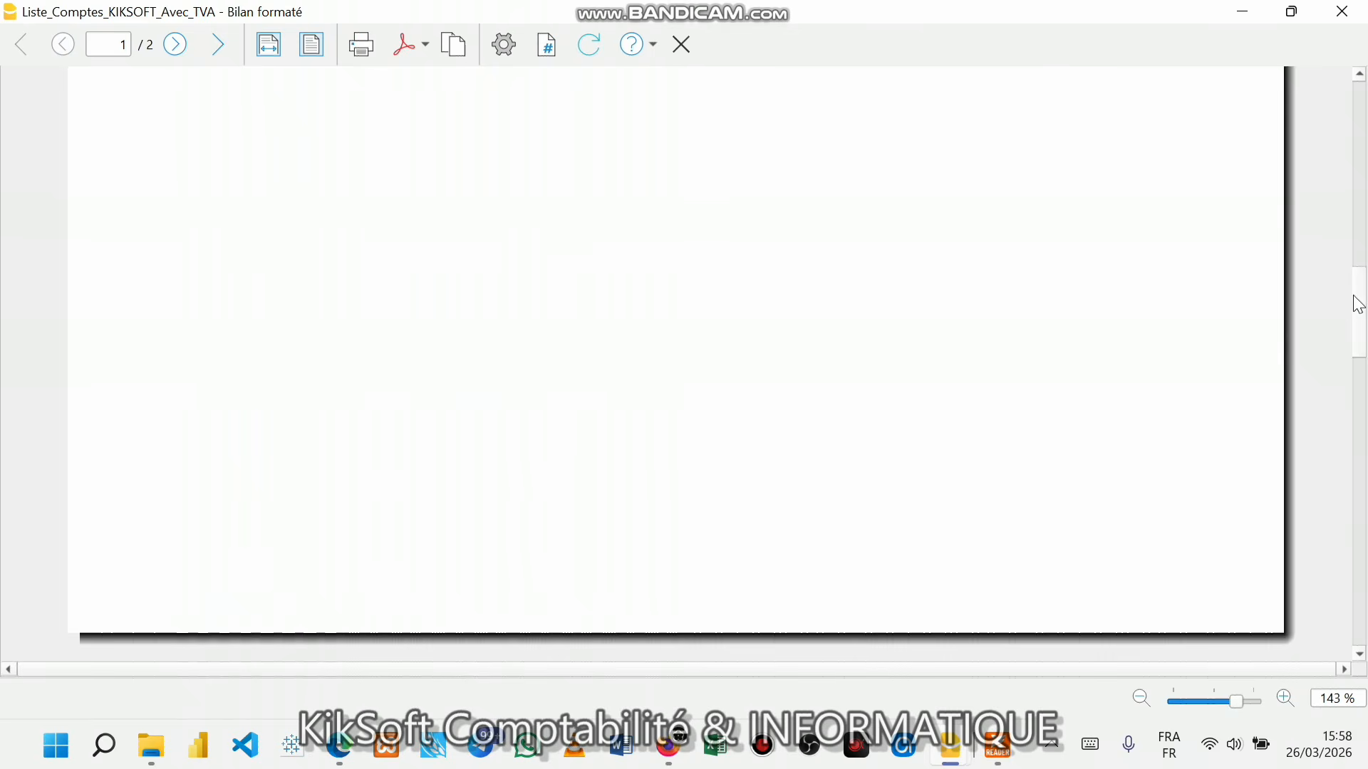
drag(1362, 317, 1344, 409)
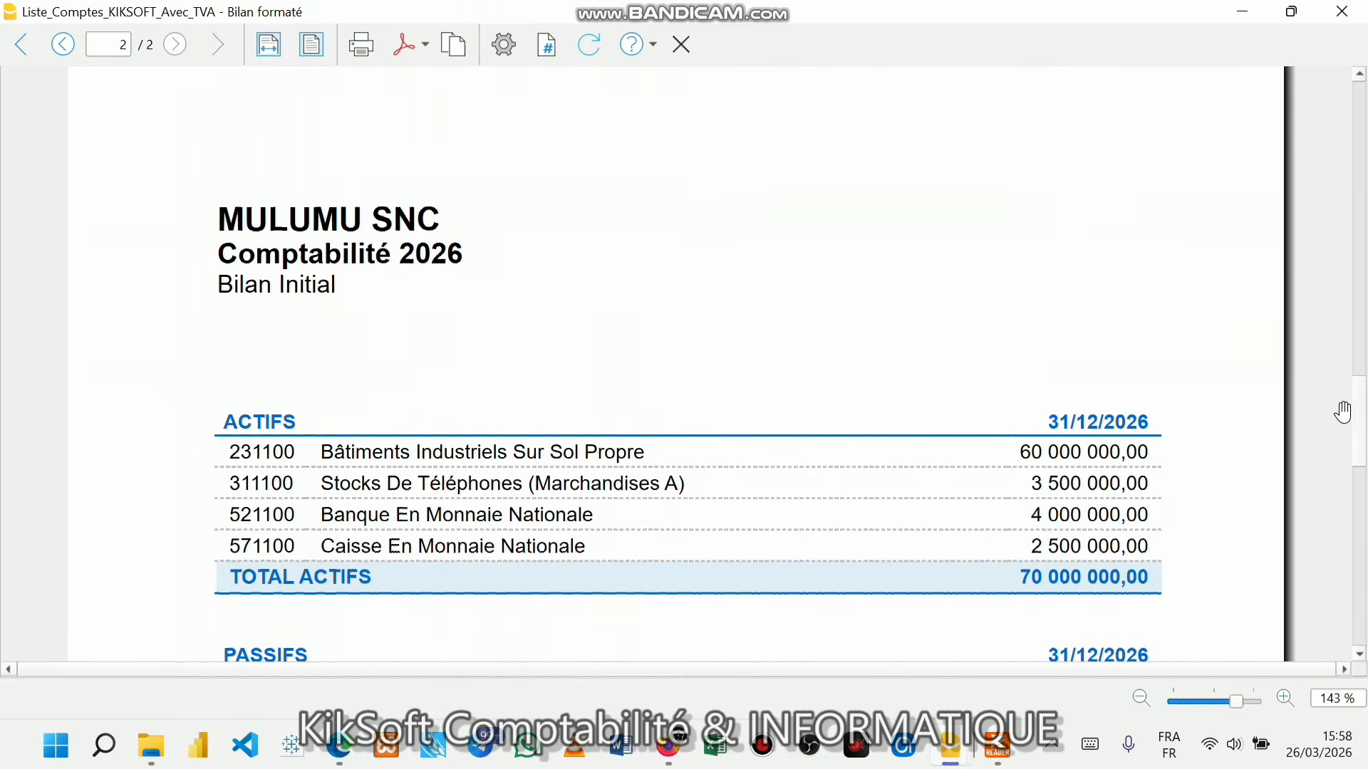
- Switch the report logo option to Logo and start adding a new logo image file
click(505, 53)
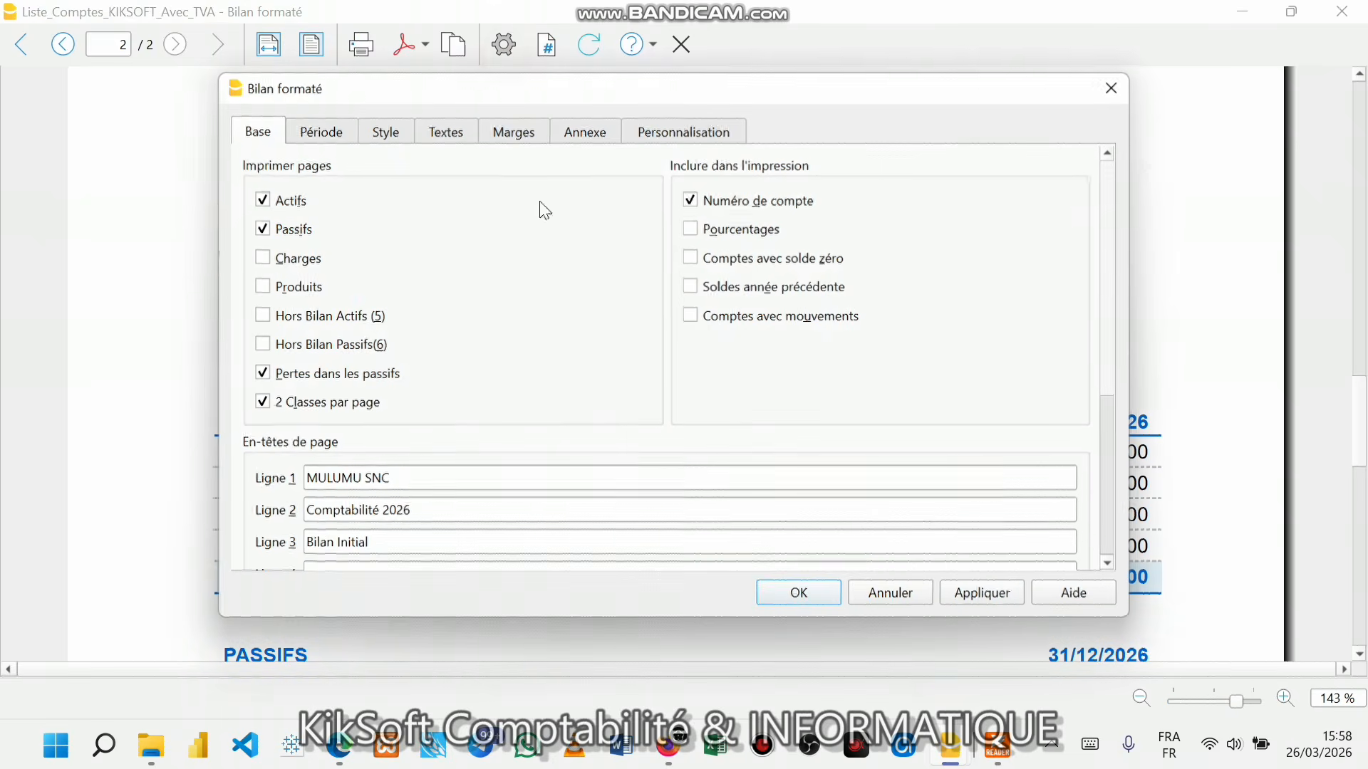
scroll(442, 504, down, 2)
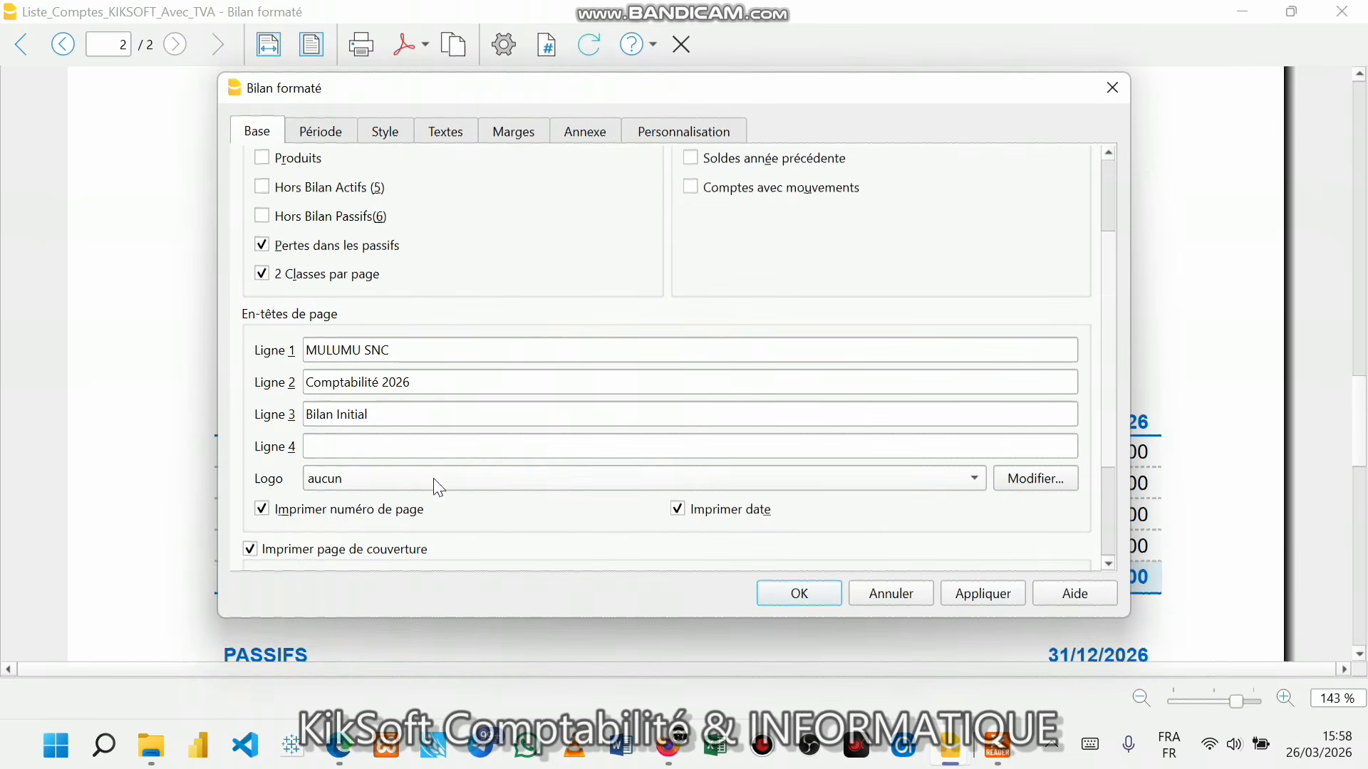
click(410, 490)
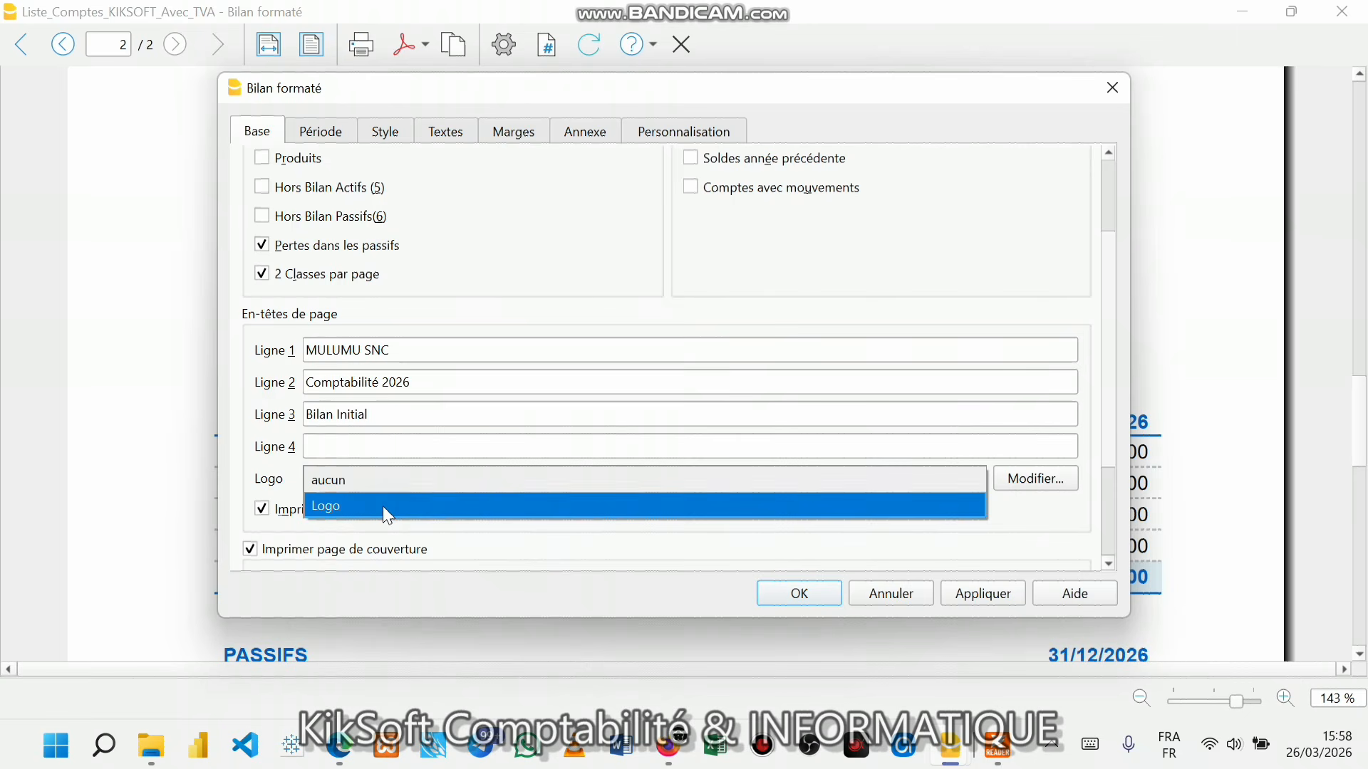
click(383, 506)
click(1036, 478)
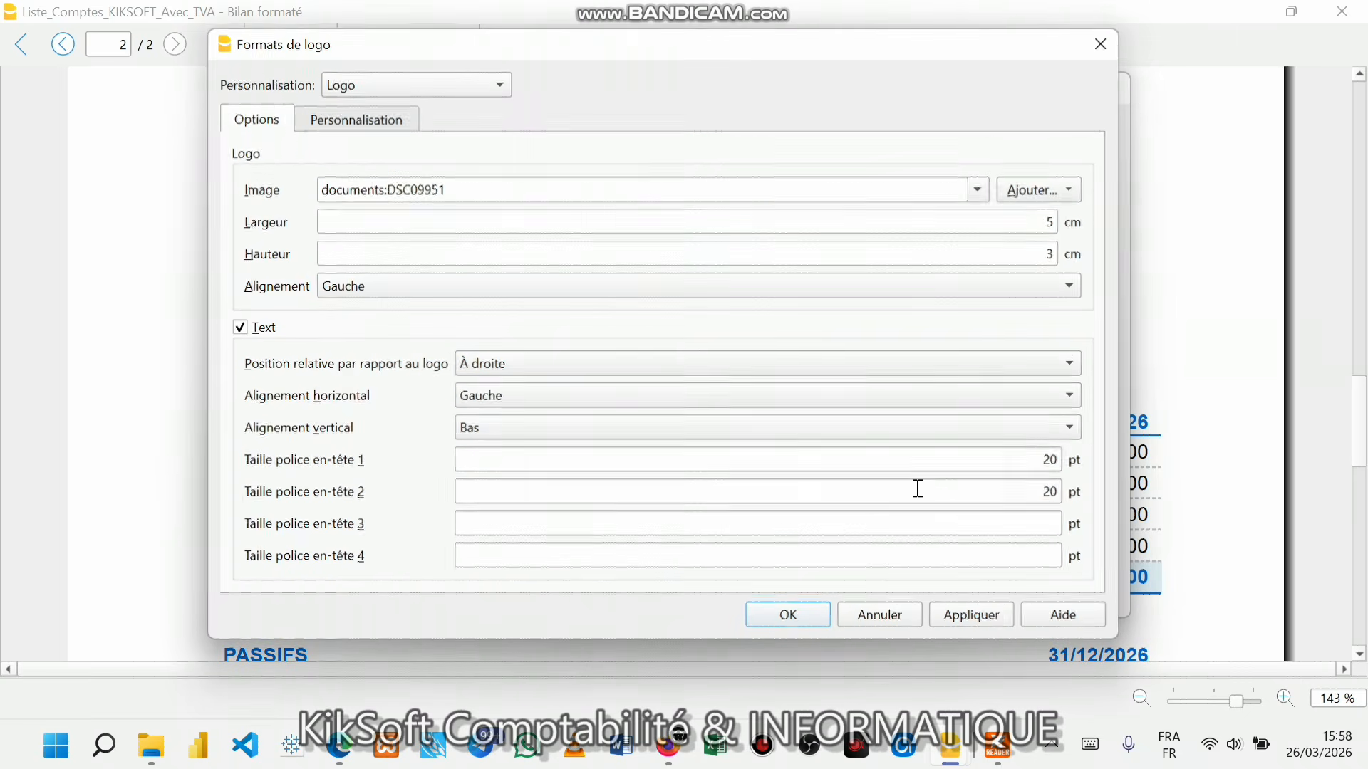
click(1038, 190)
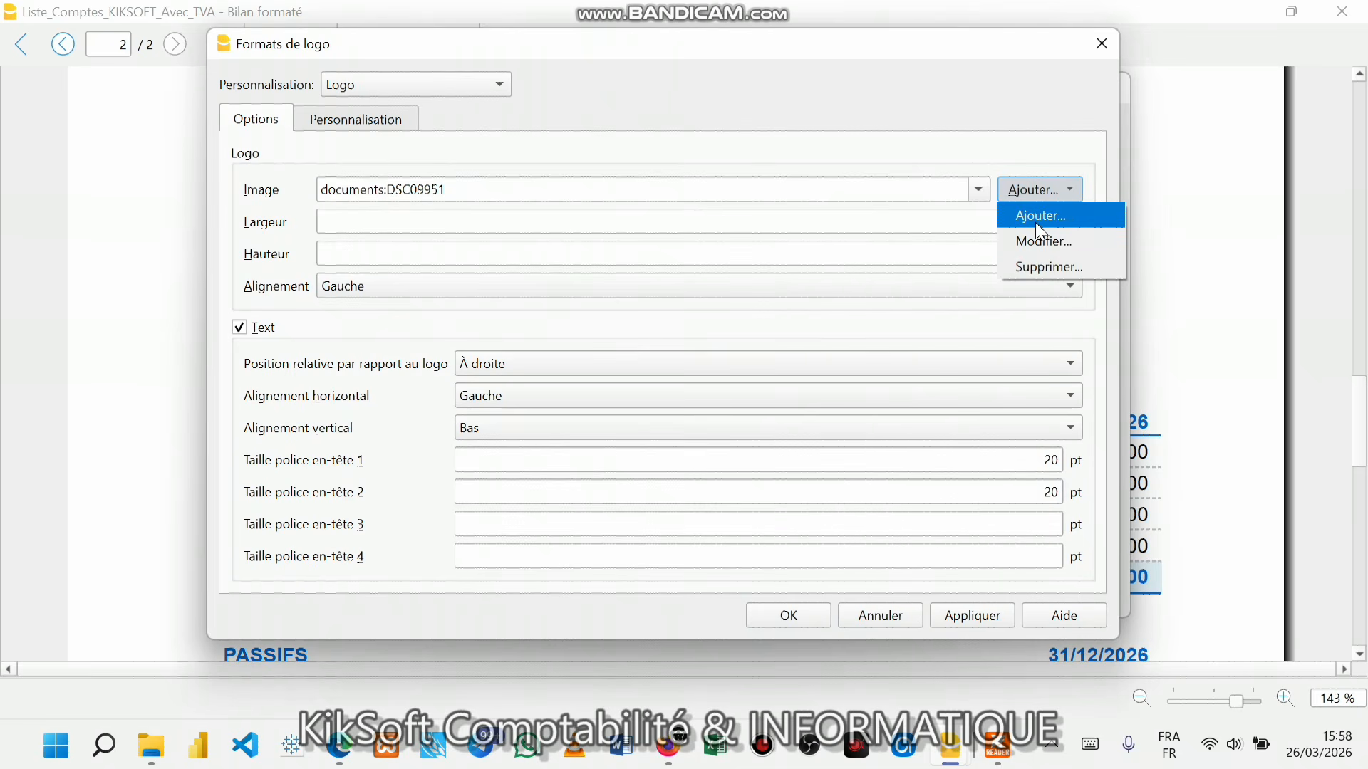
click(1037, 216)
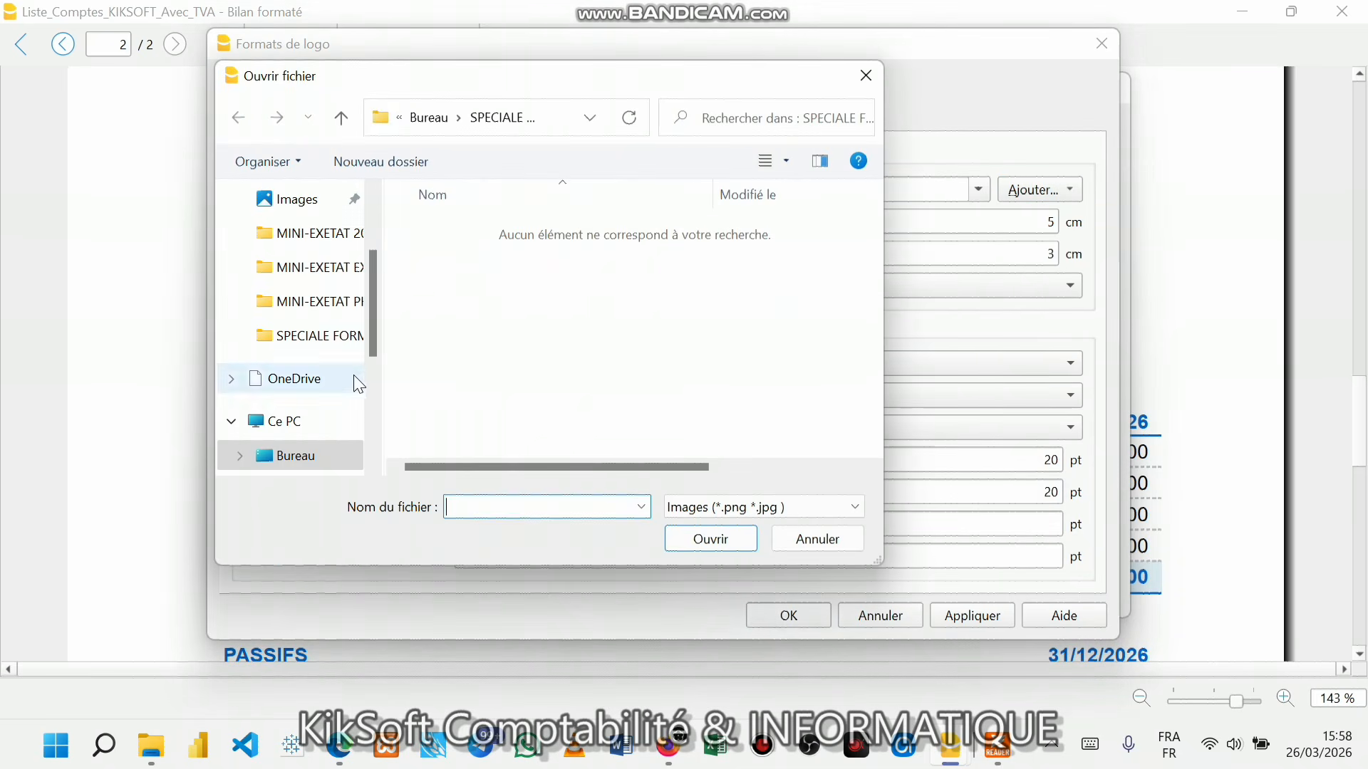
- Load LOGO_1754856844578.png from Images > Mes Logos as the logo image
scroll(354, 399, down, 1)
click(319, 458)
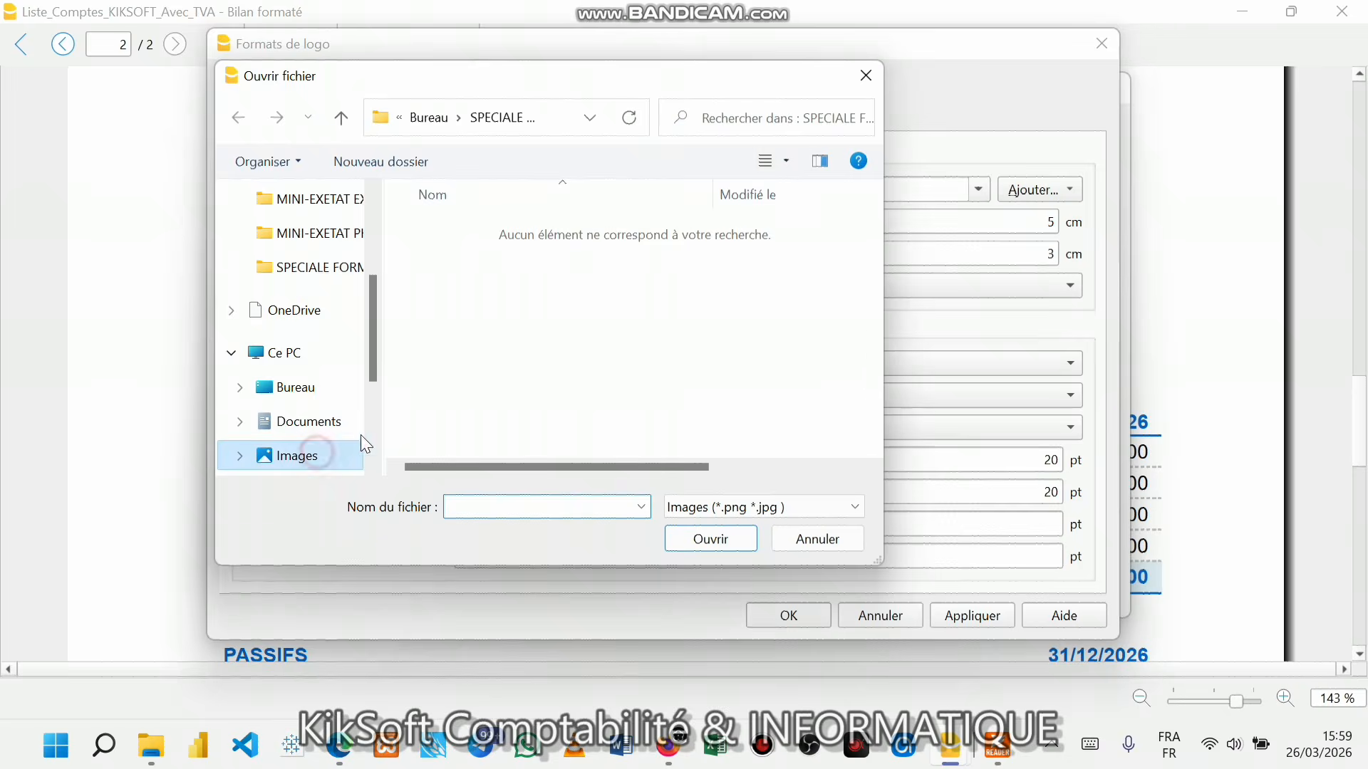
scroll(664, 359, down, 5)
scroll(665, 362, down, 5)
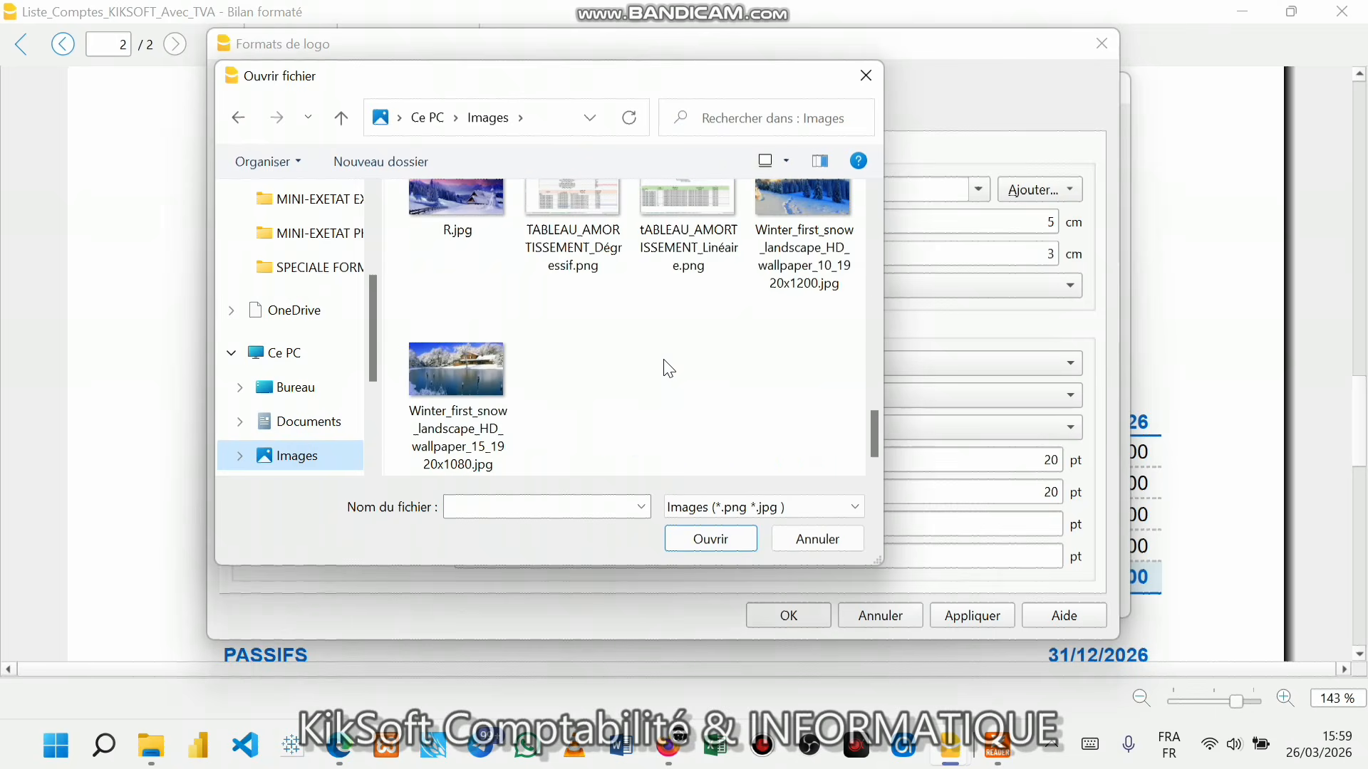
scroll(669, 368, up, 10)
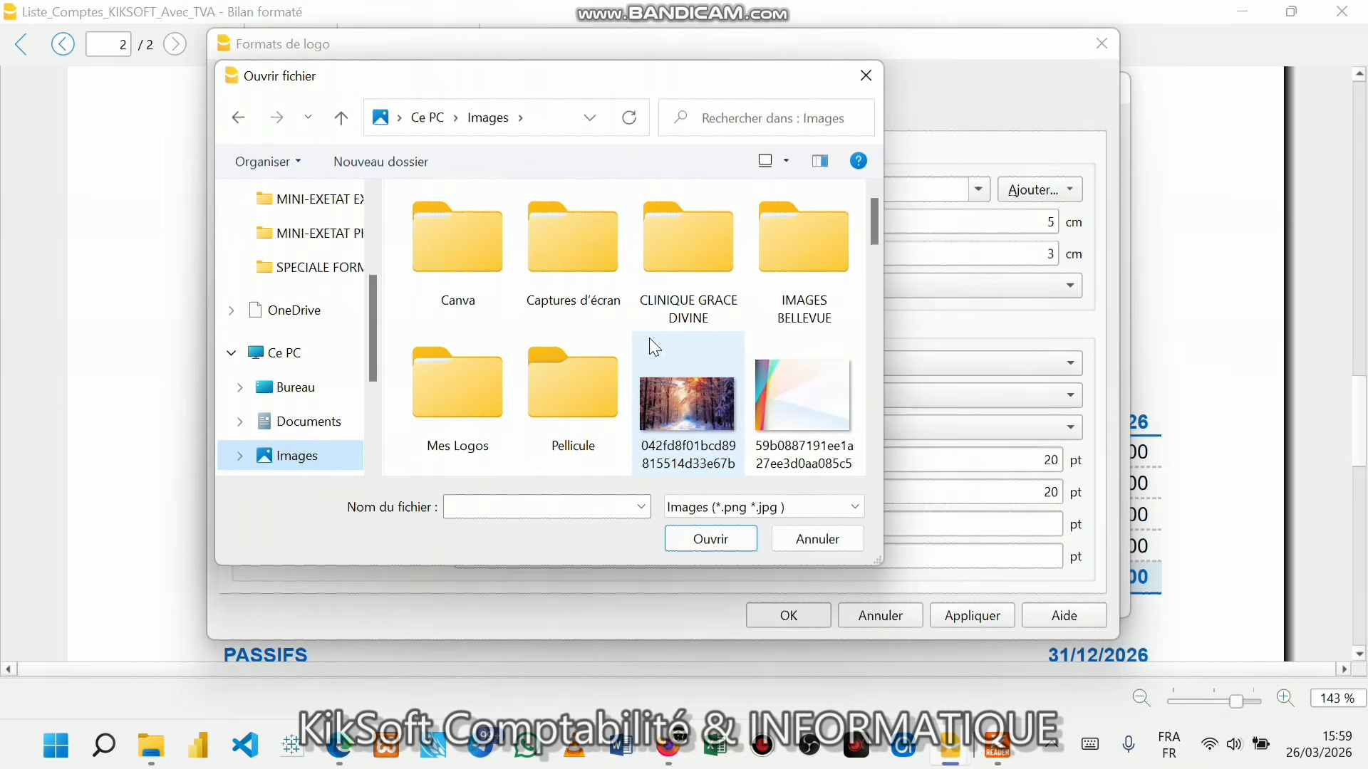
double_click(473, 405)
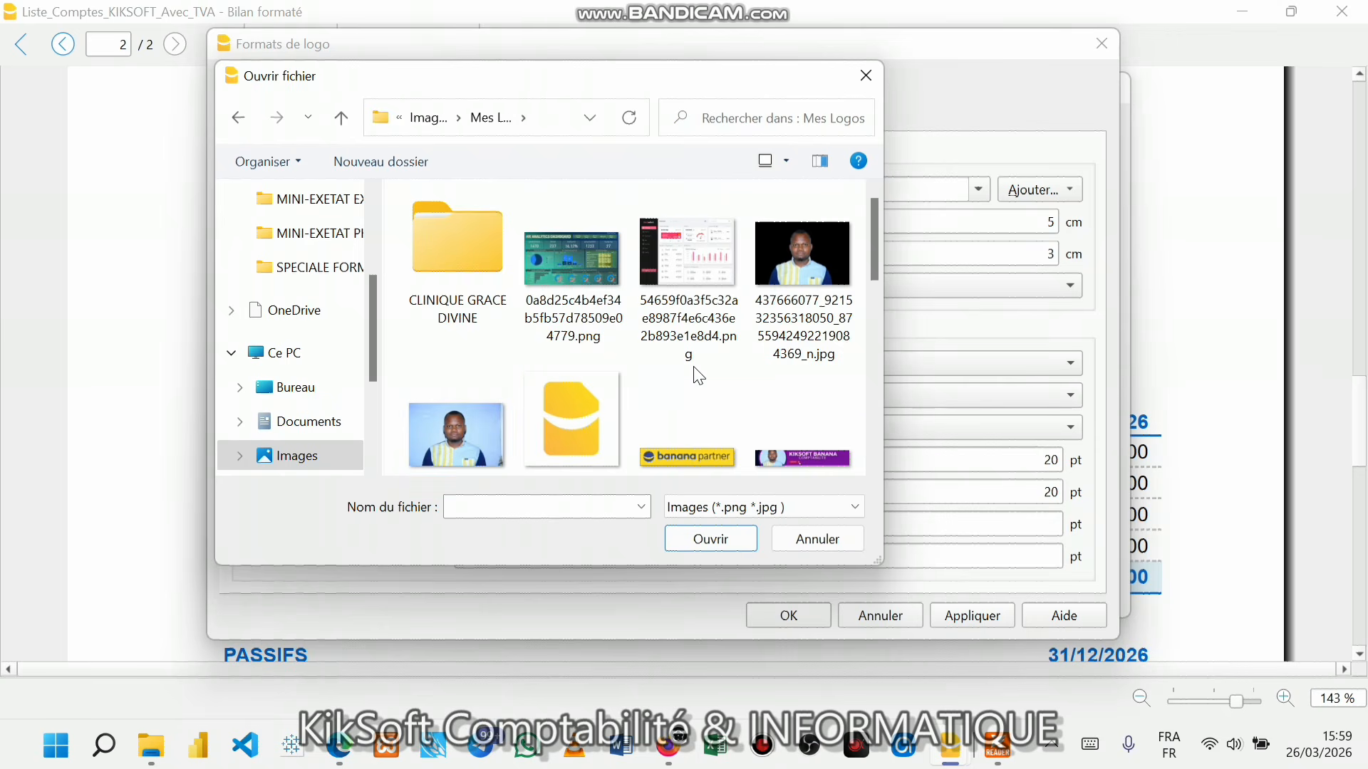
scroll(698, 376, down, 1)
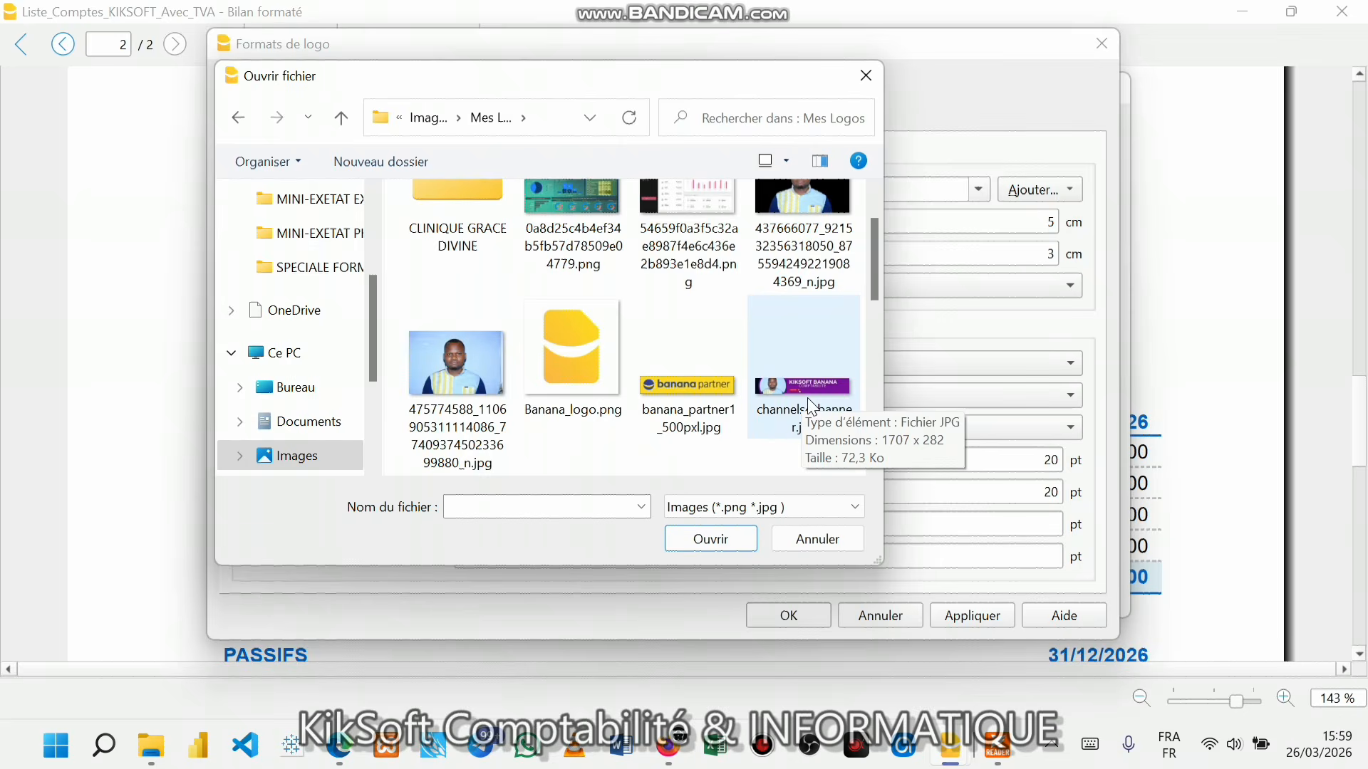
scroll(785, 429, down, 3)
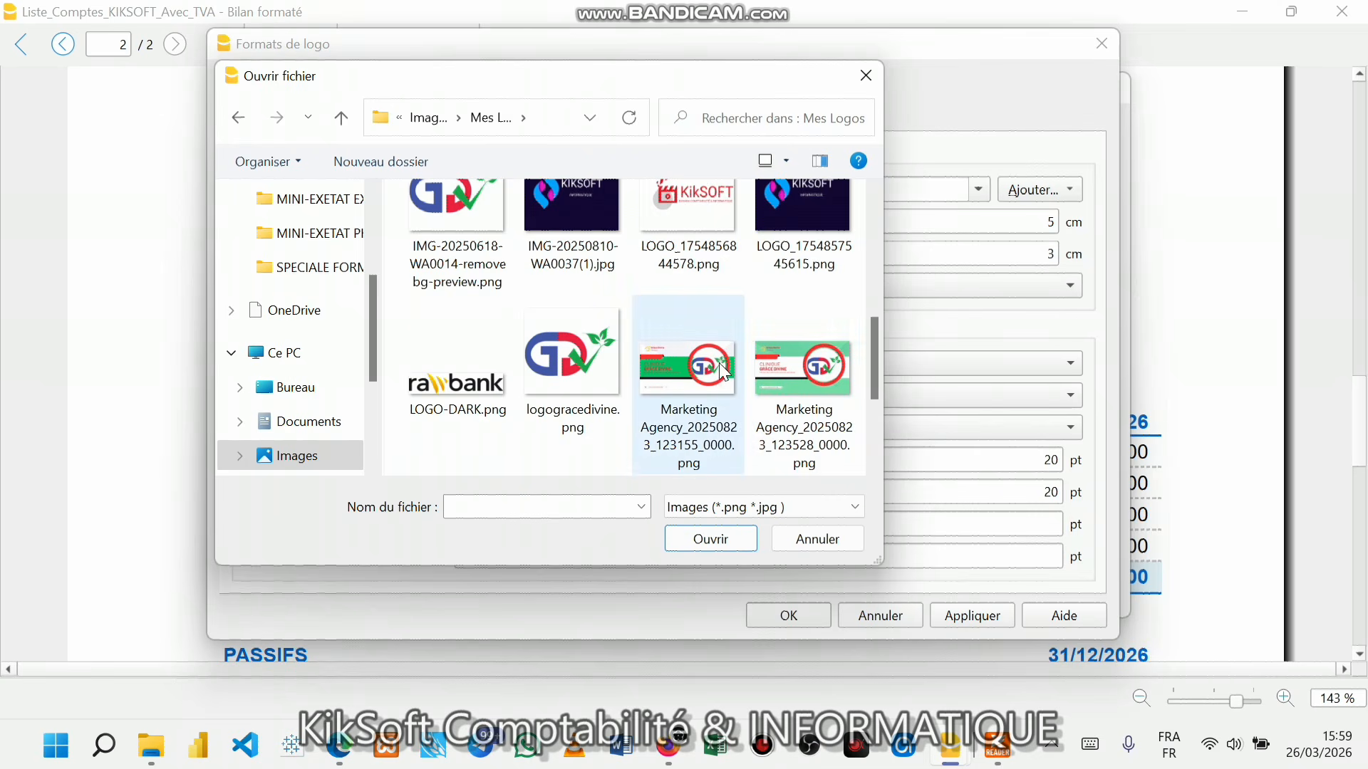
scroll(777, 385, up, 3)
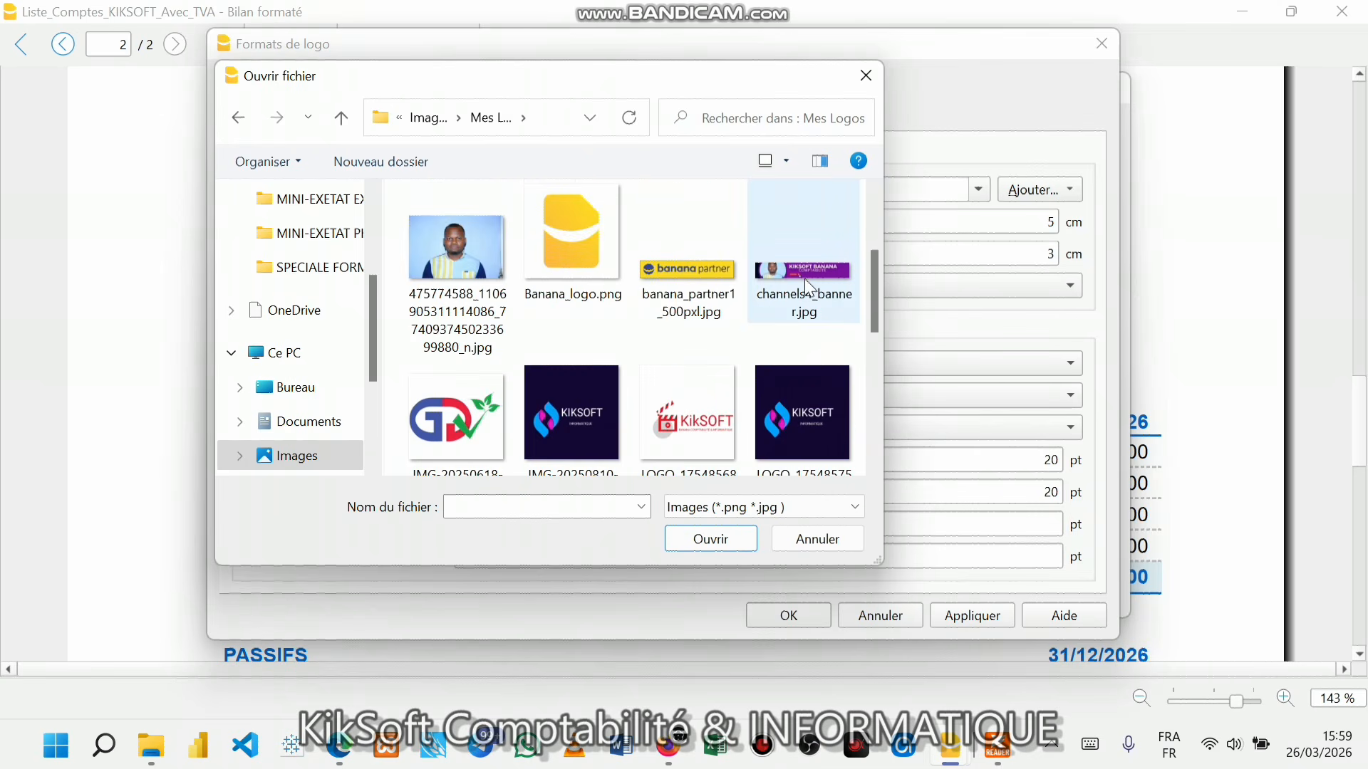
click(694, 415)
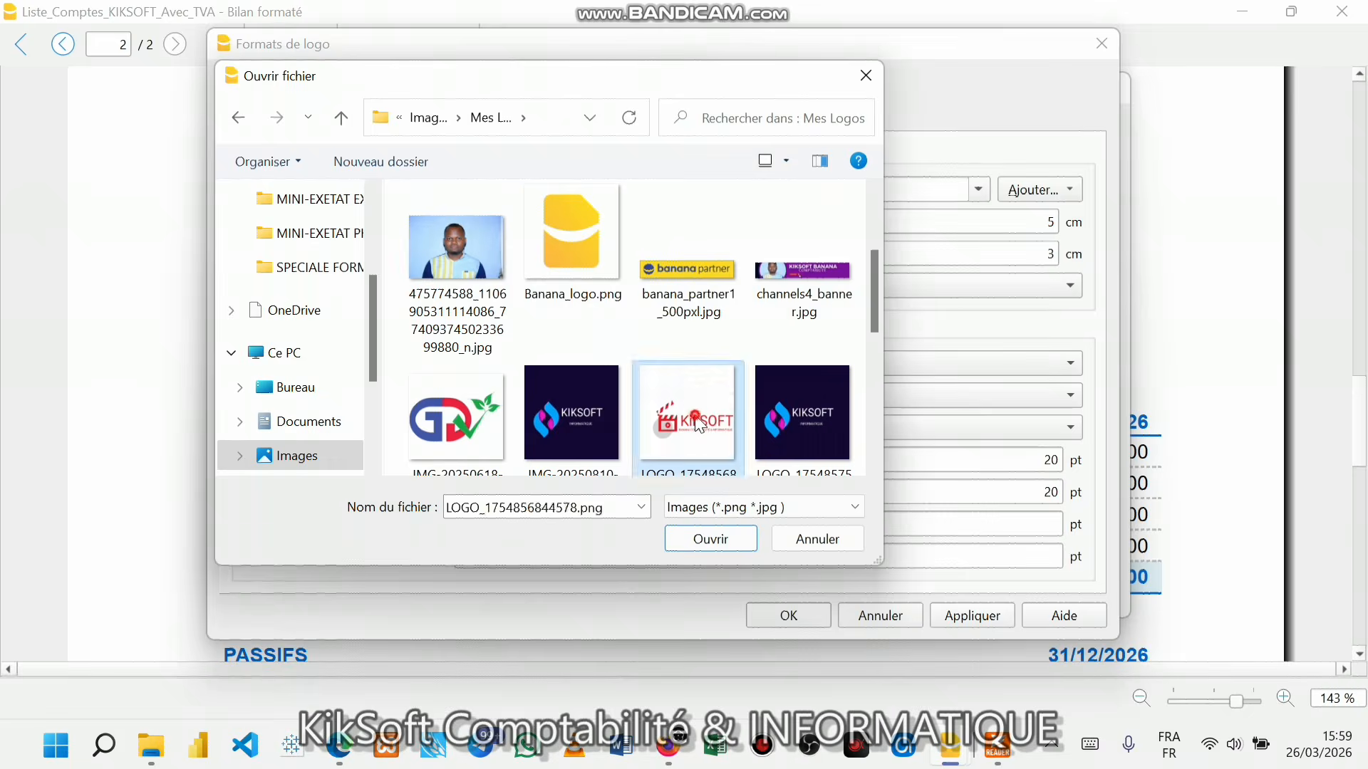
click(716, 540)
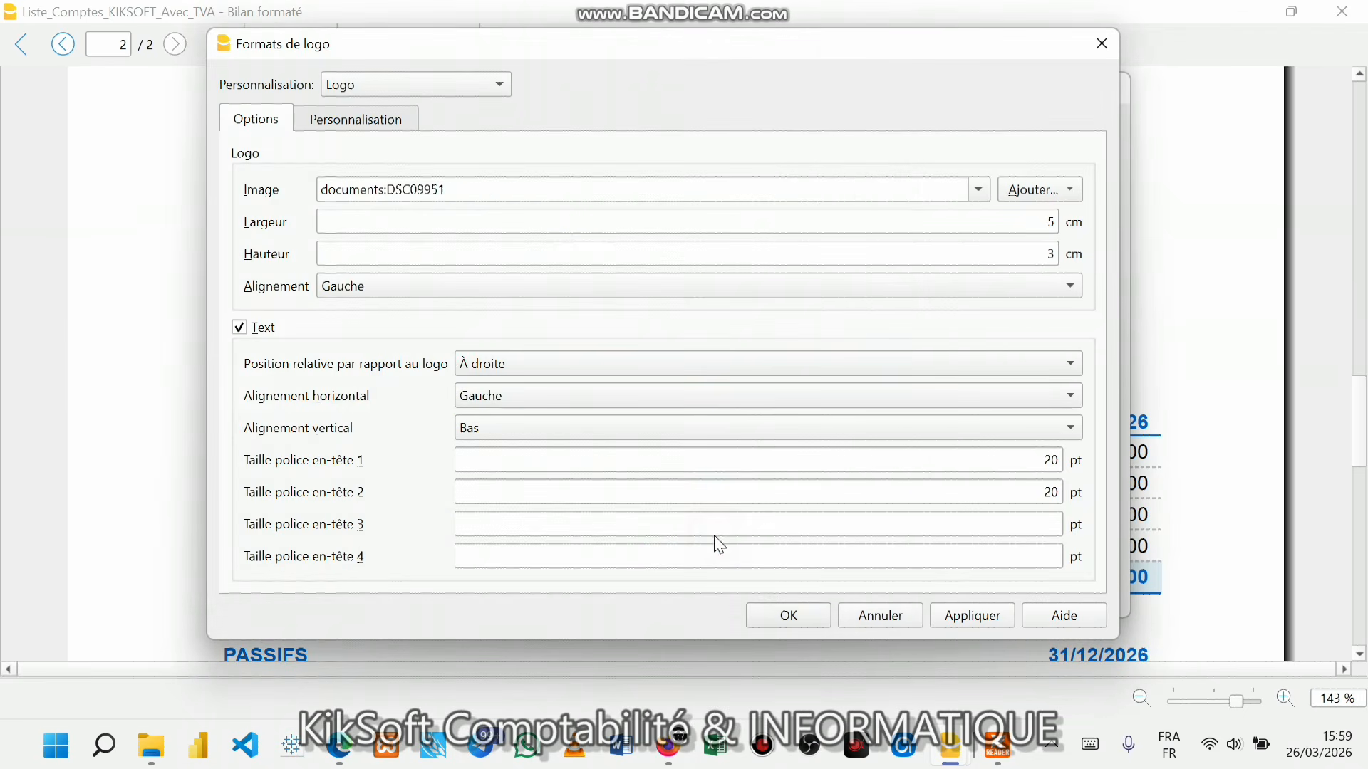
- Apply and confirm the new KikSOFT logo in Formats de logo
click(982, 620)
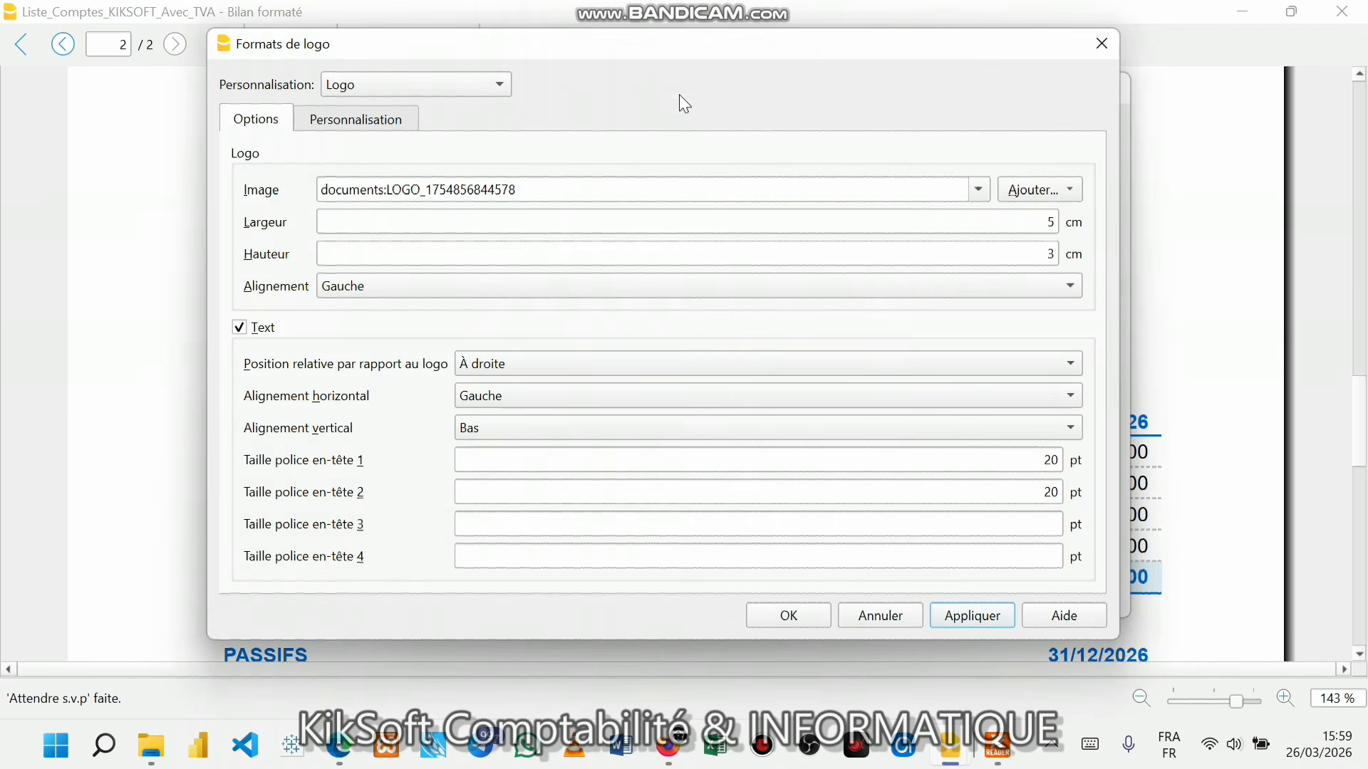
drag(684, 50, 918, 406)
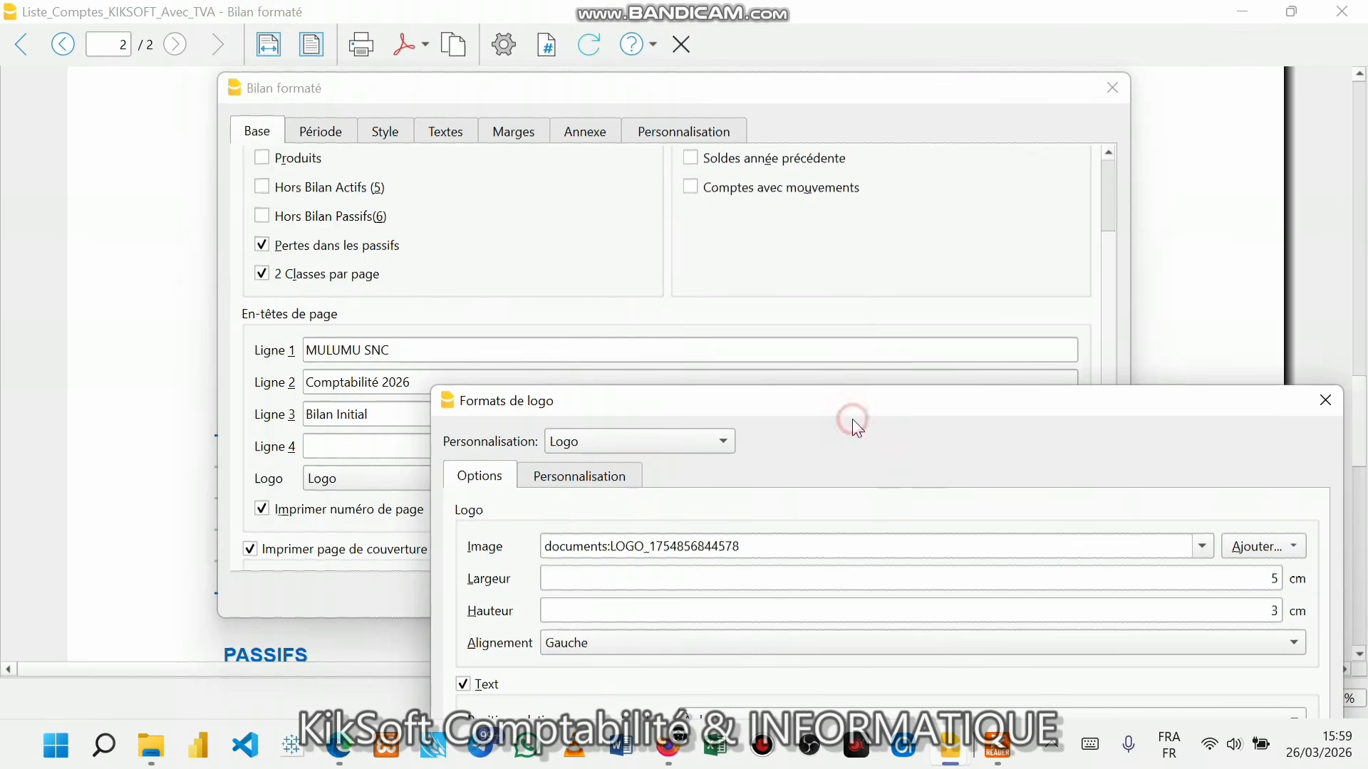
drag(668, 403, 451, 48)
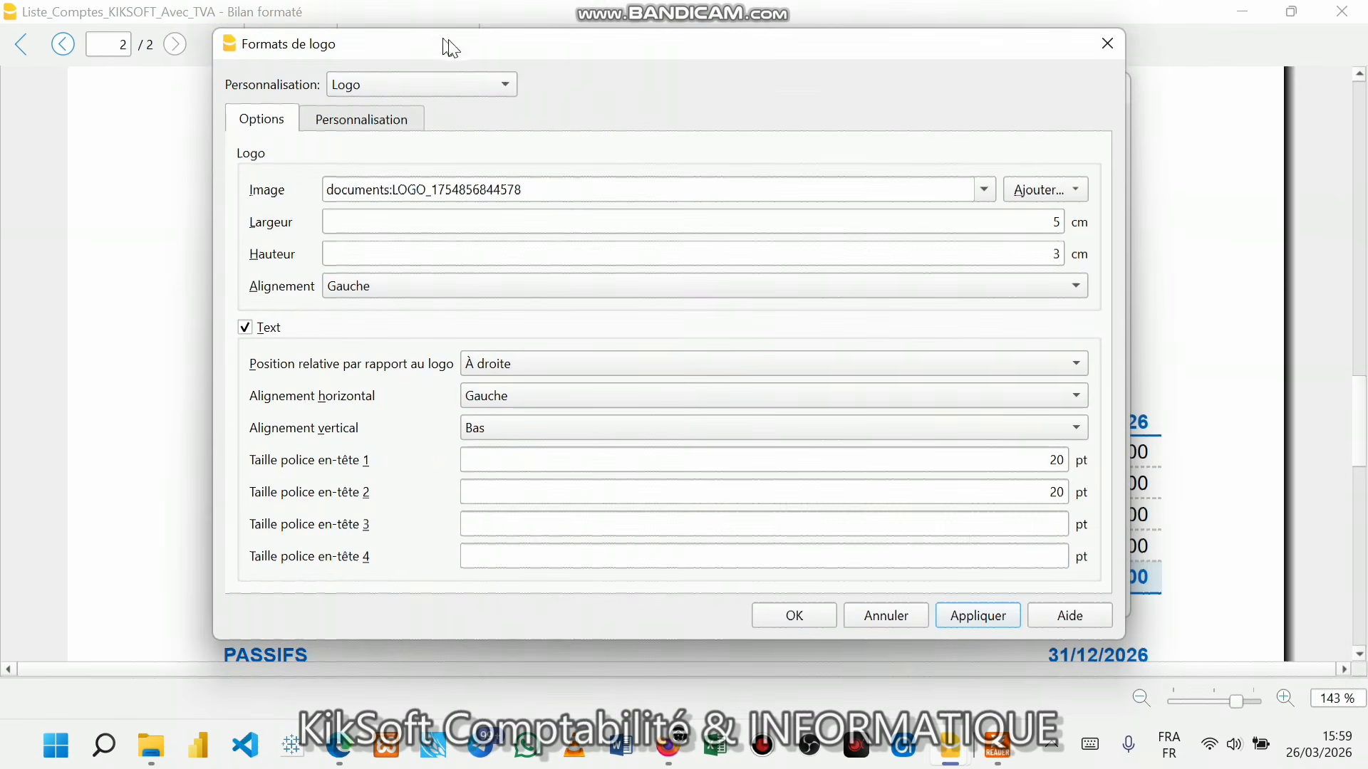
click(808, 627)
- Apply and confirm the Bilan formaté settings so the preview shows the logo
drag(818, 113, 835, 147)
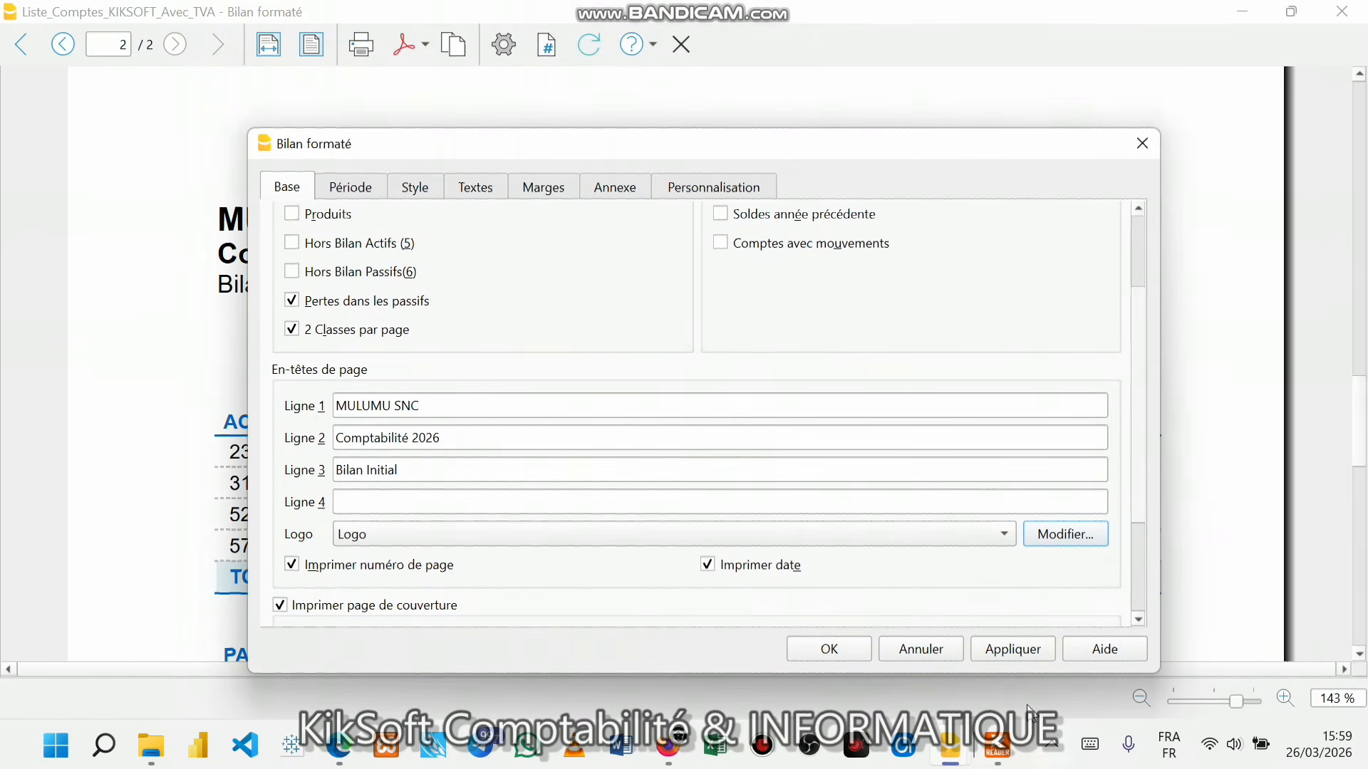
click(1023, 651)
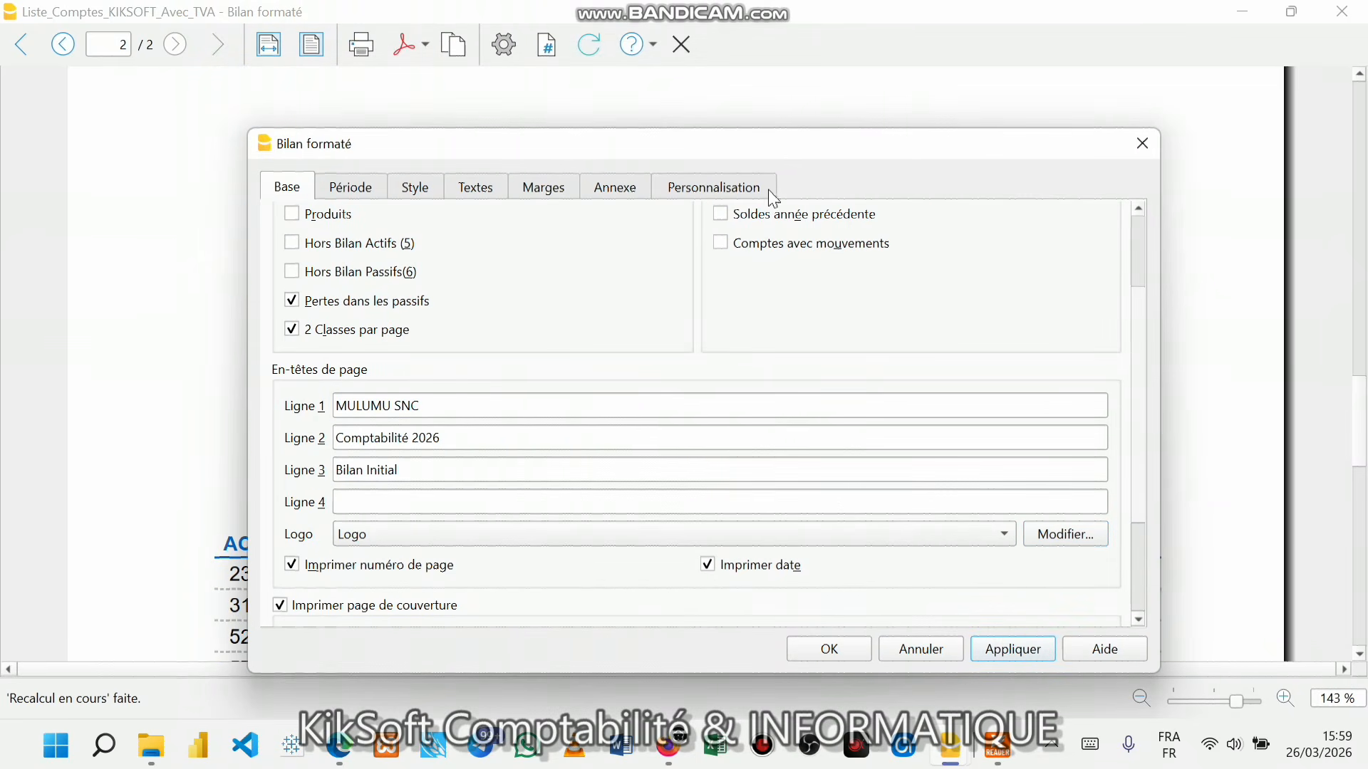
drag(765, 149, 772, 190)
click(832, 688)
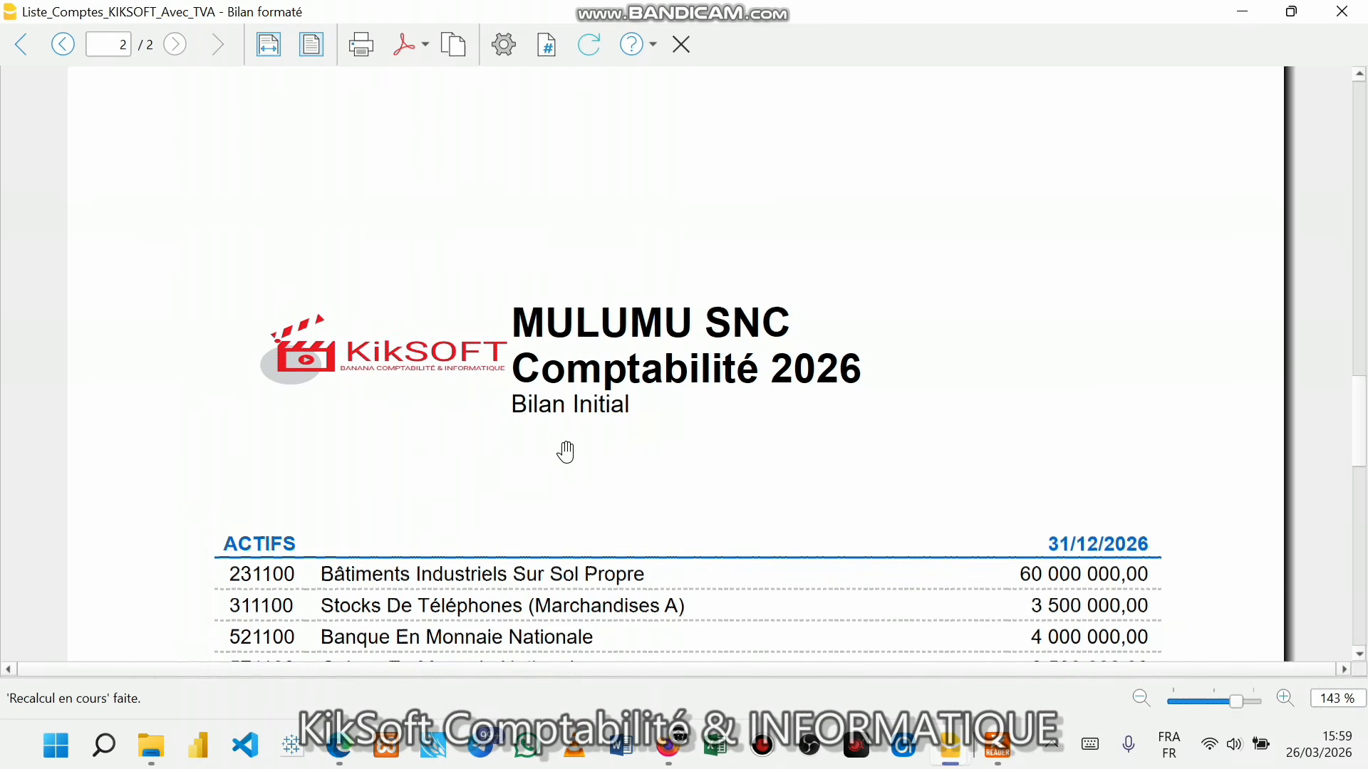
scroll(445, 403, down, 2)
scroll(454, 411, up, 5)
scroll(453, 411, up, 10)
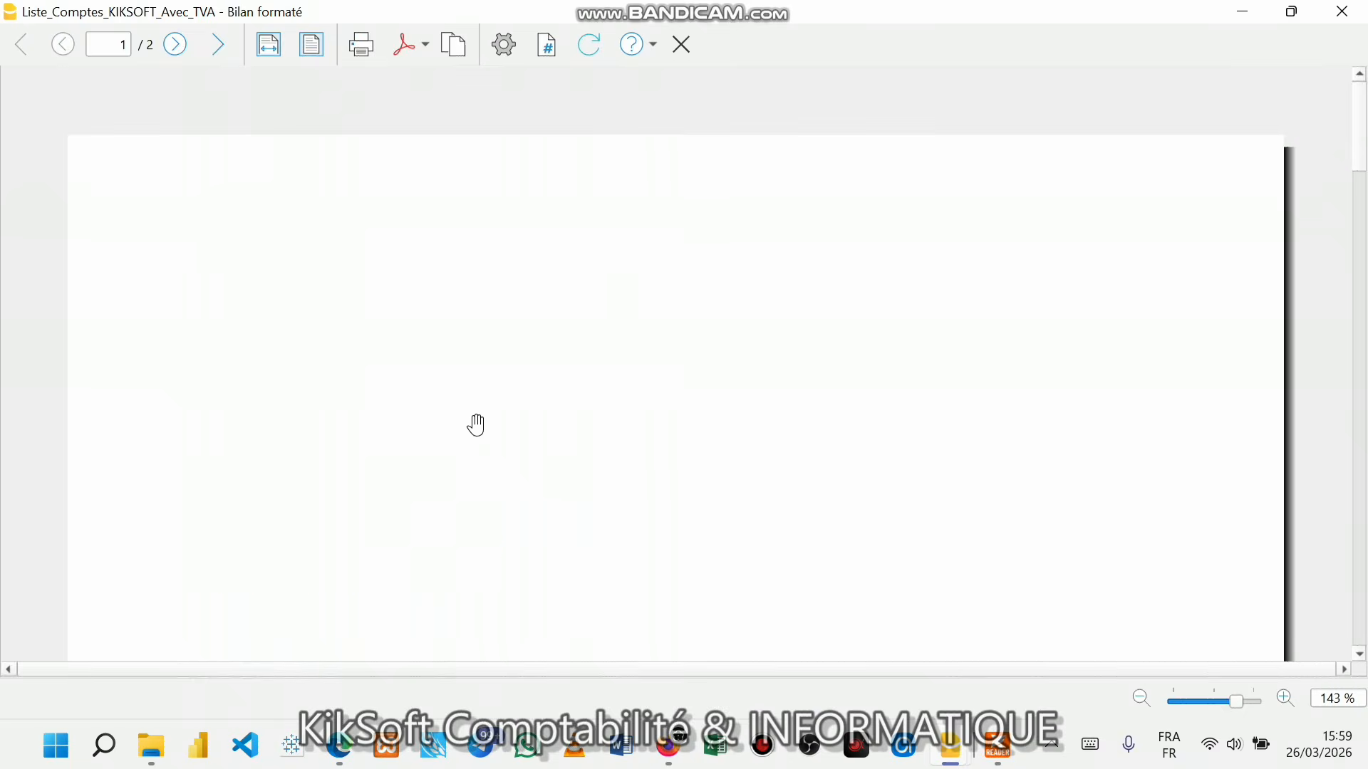
scroll(556, 513, down, 12)
scroll(565, 526, up, 3)
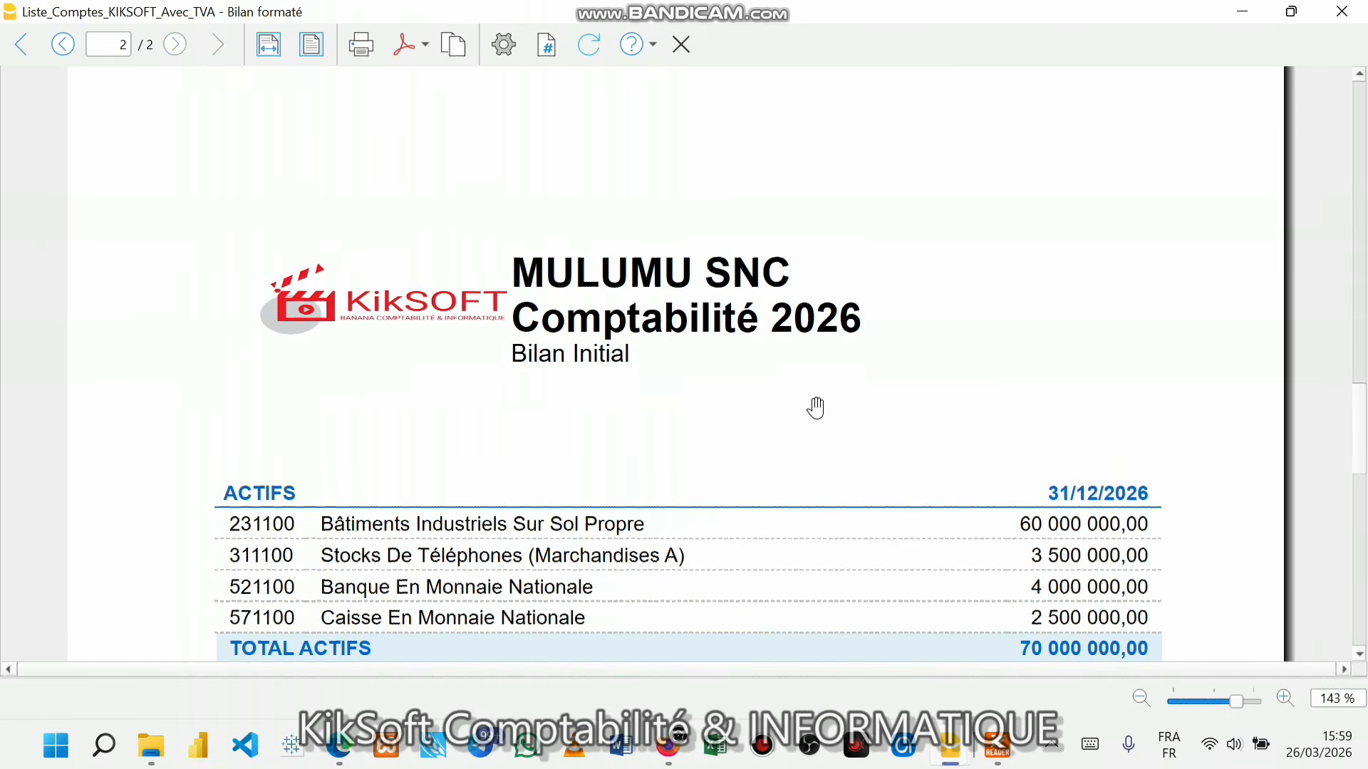
scroll(836, 473, down, 2)
scroll(836, 473, down, 8)
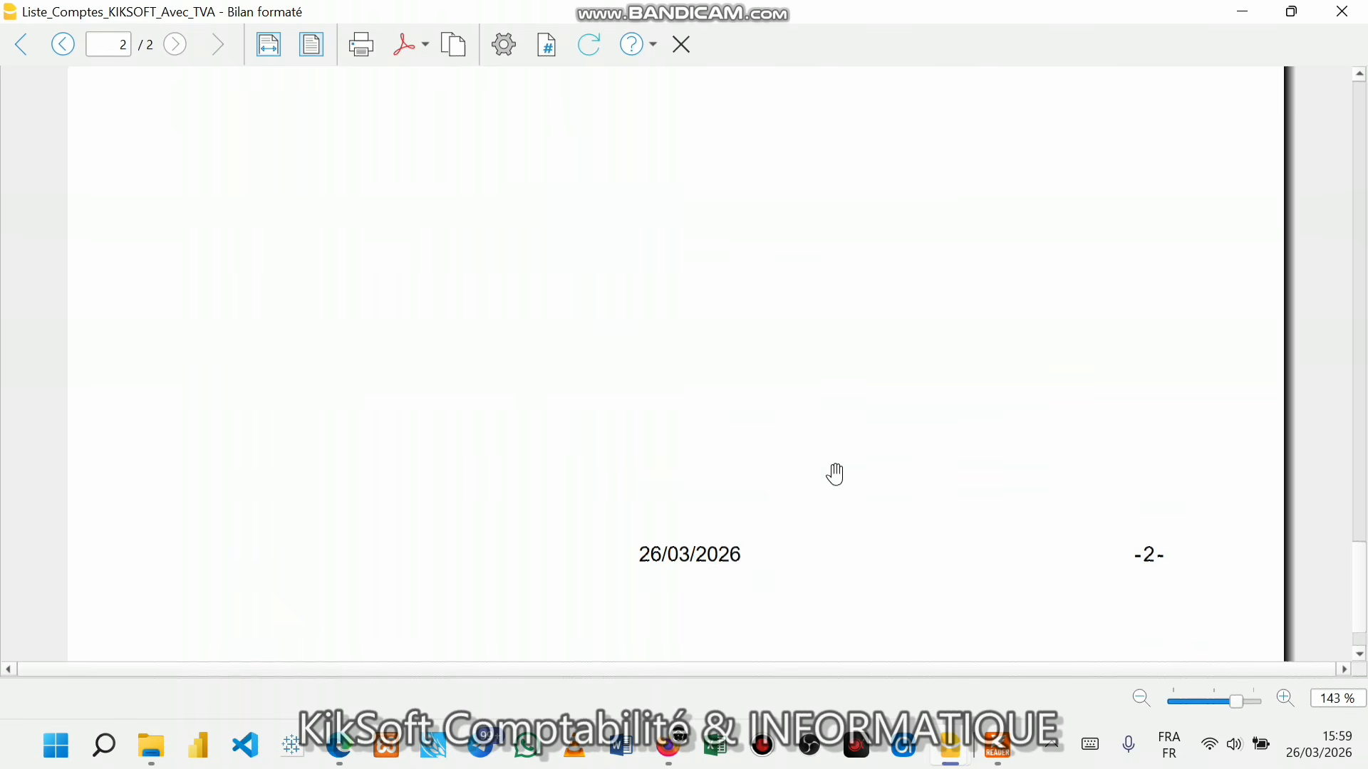
scroll(836, 473, down, 1)
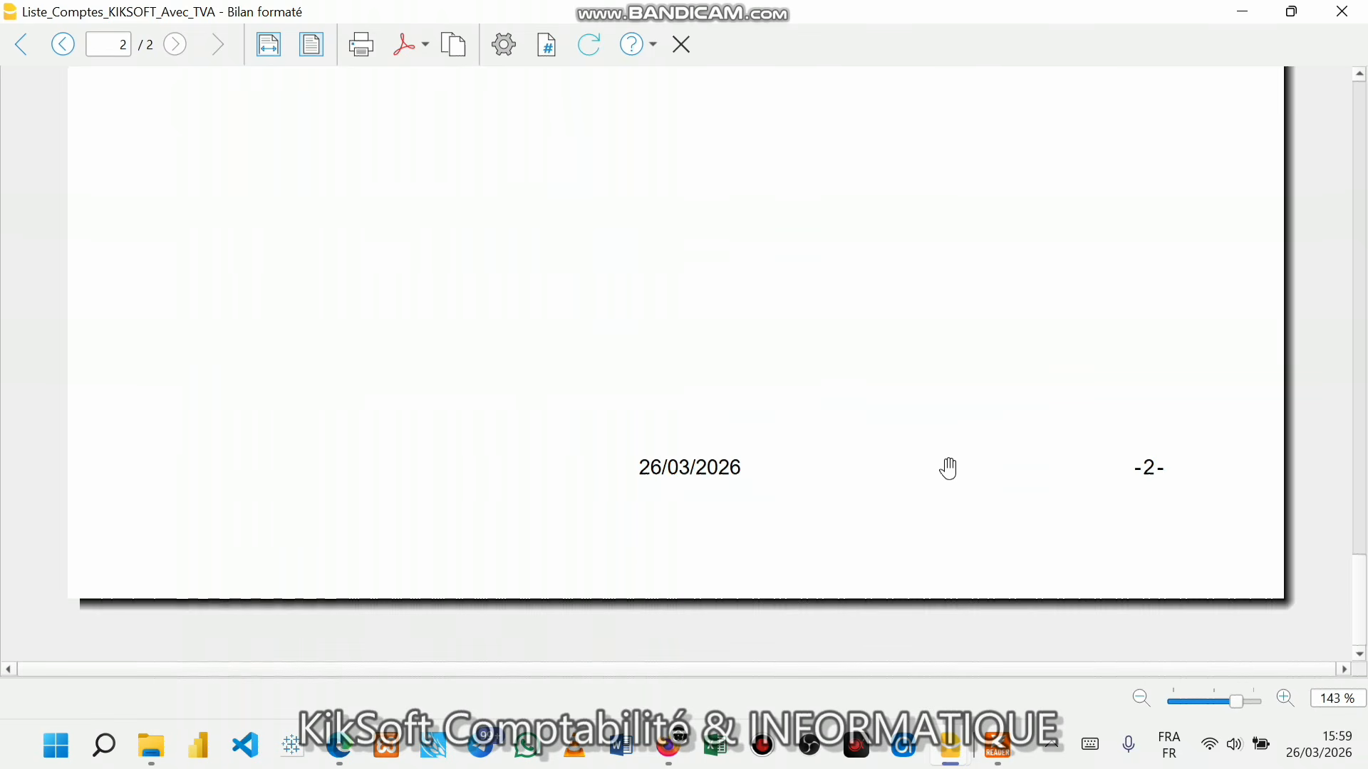
scroll(1170, 476, up, 15)
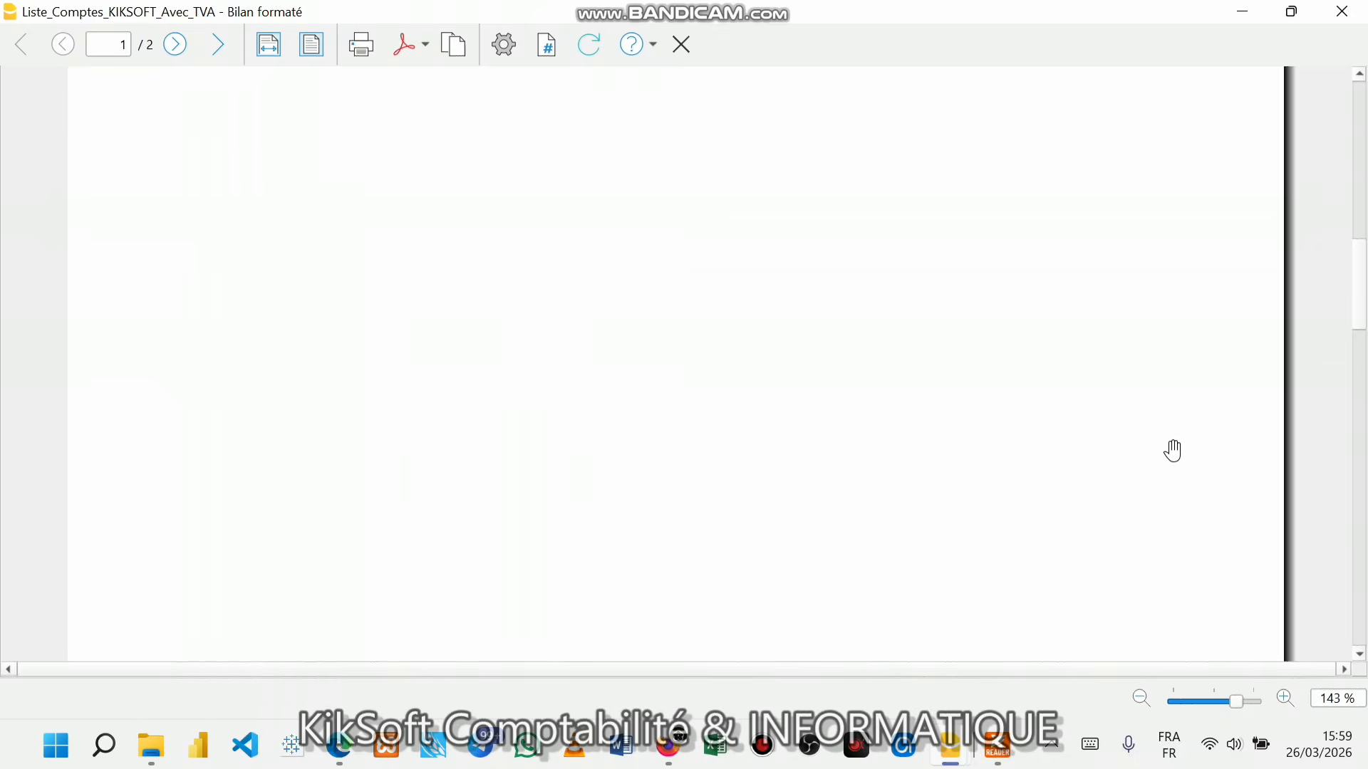
scroll(1174, 447, down, 8)
scroll(1179, 468, down, 5)
scroll(1197, 452, up, 8)
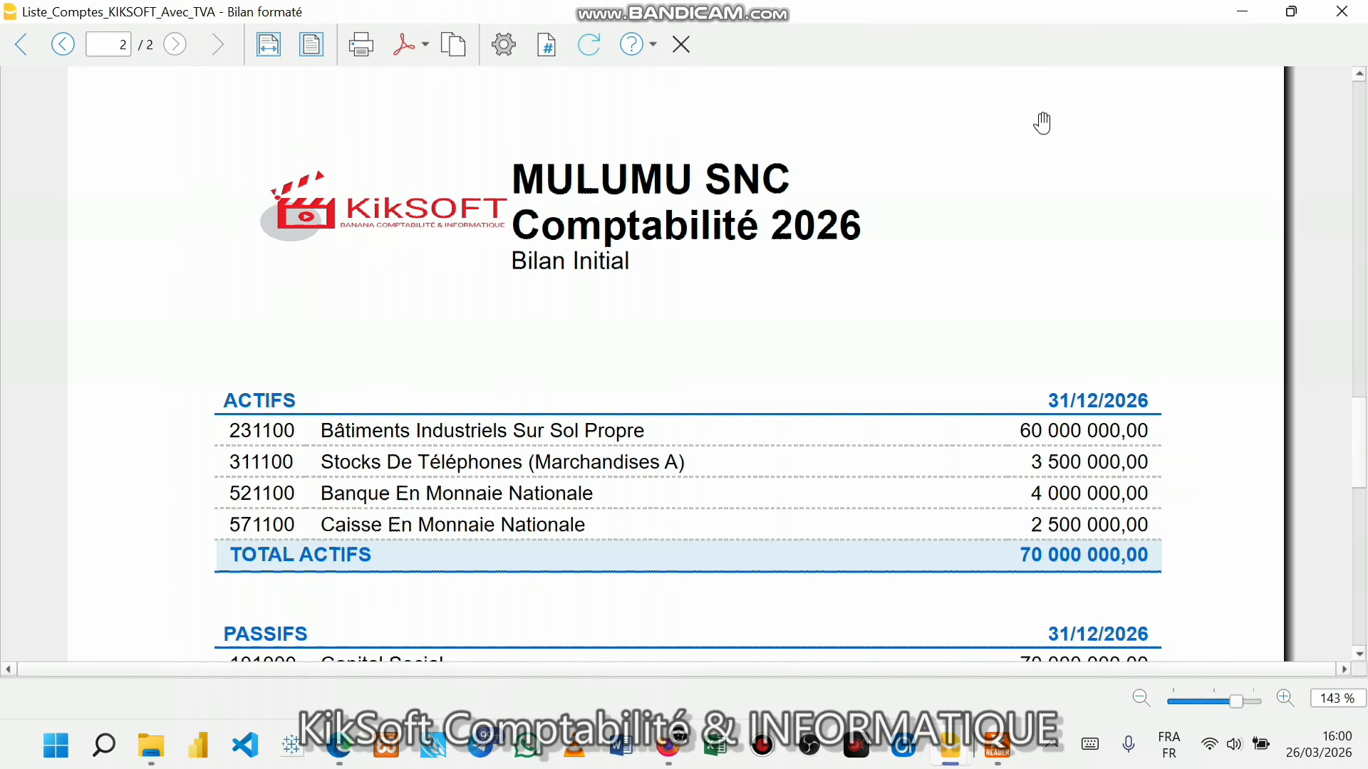
- Start a PDF export of the balance sheet and choose its save location
click(426, 47)
click(435, 76)
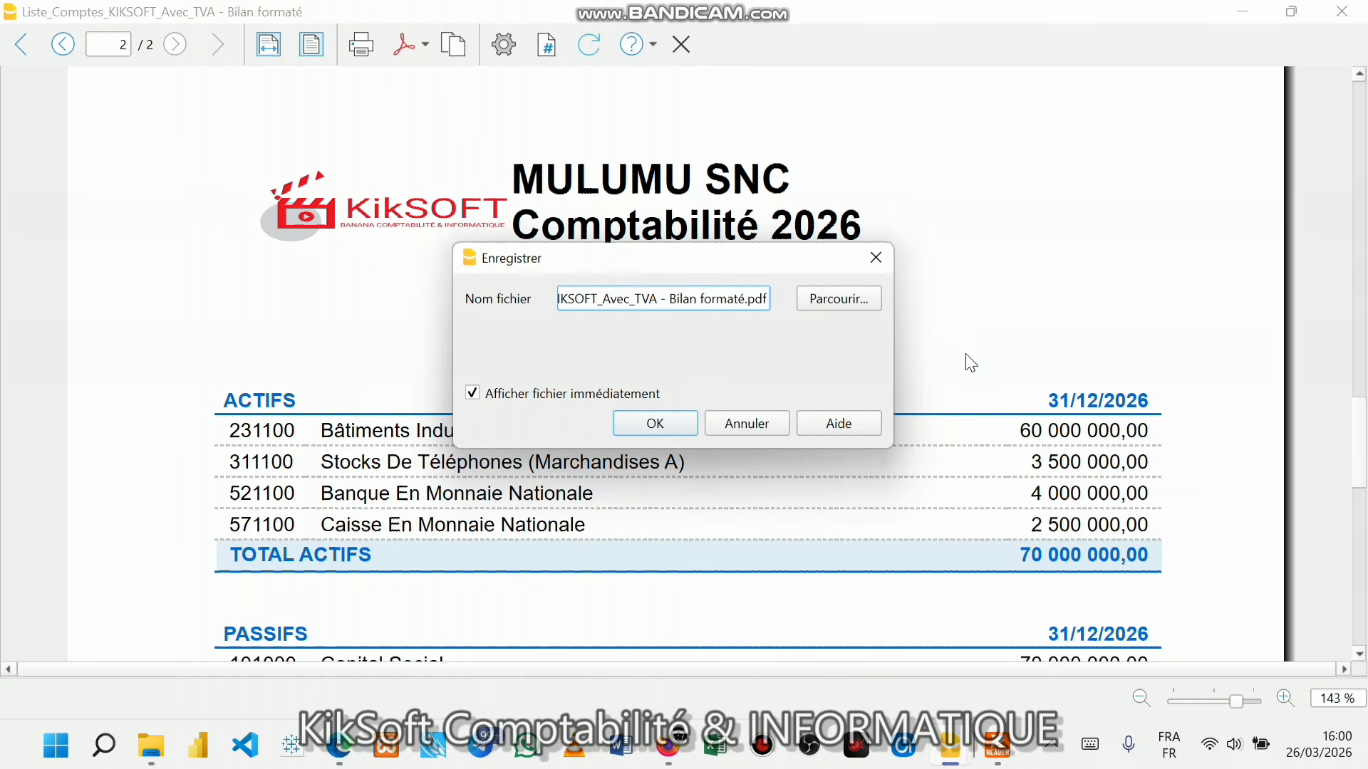
click(839, 310)
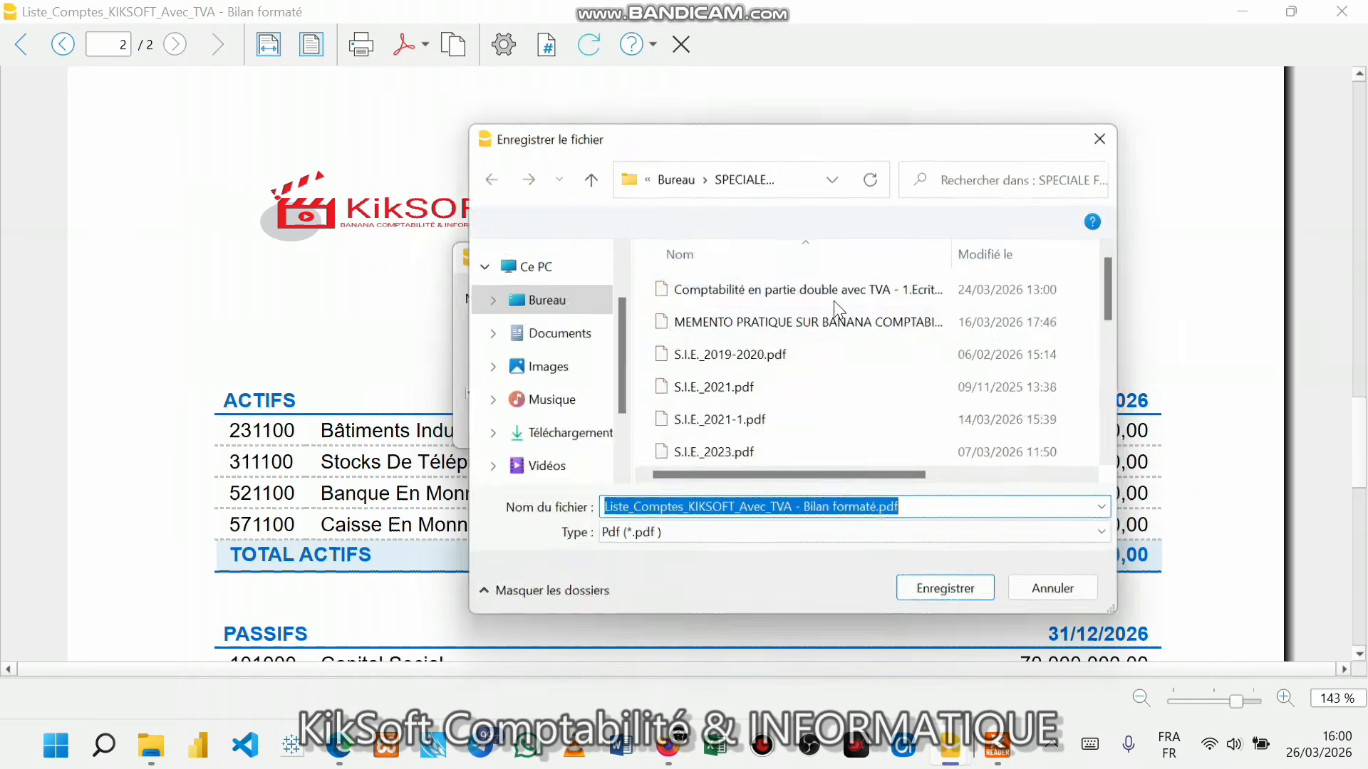
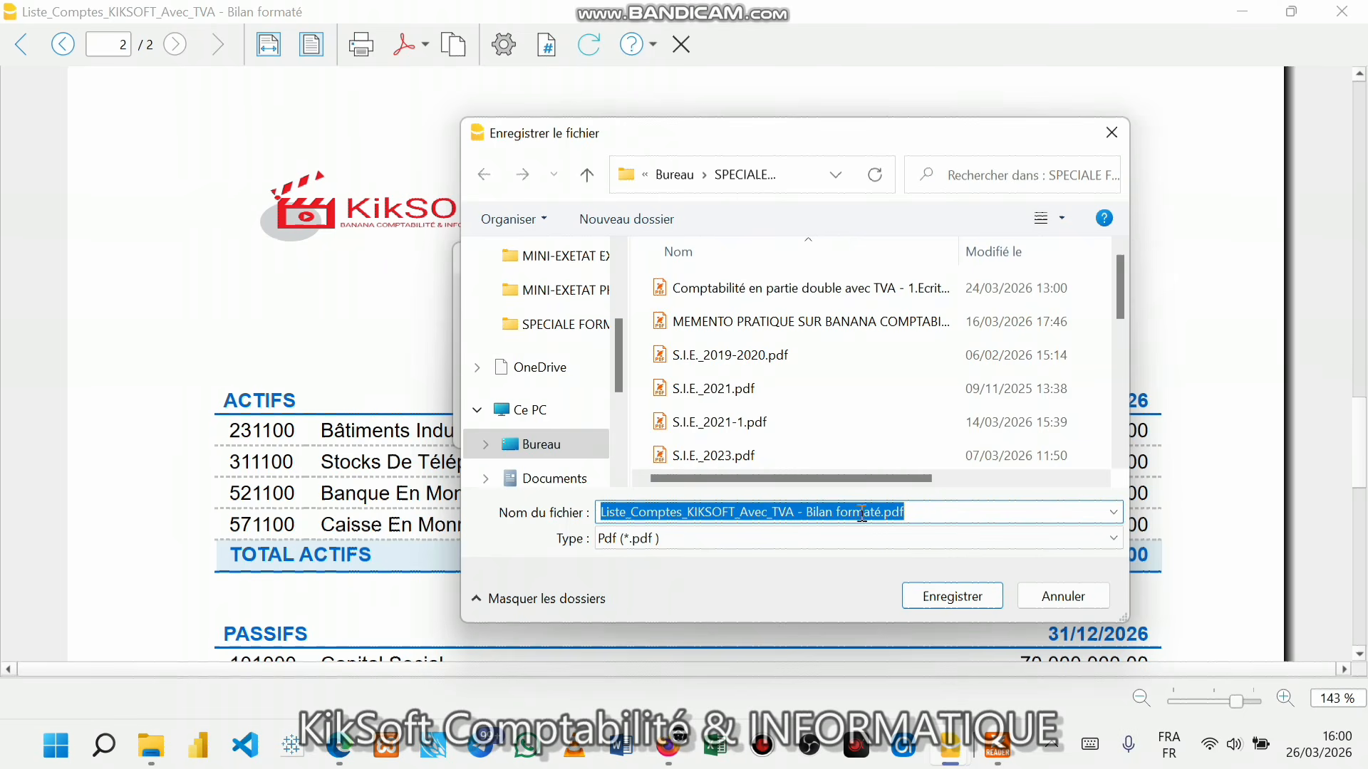
- Rename the balance sheet PDF to SIP_SERIE1_BILAN_INITIAL_KIKSOFT in the save dialog
click(885, 513)
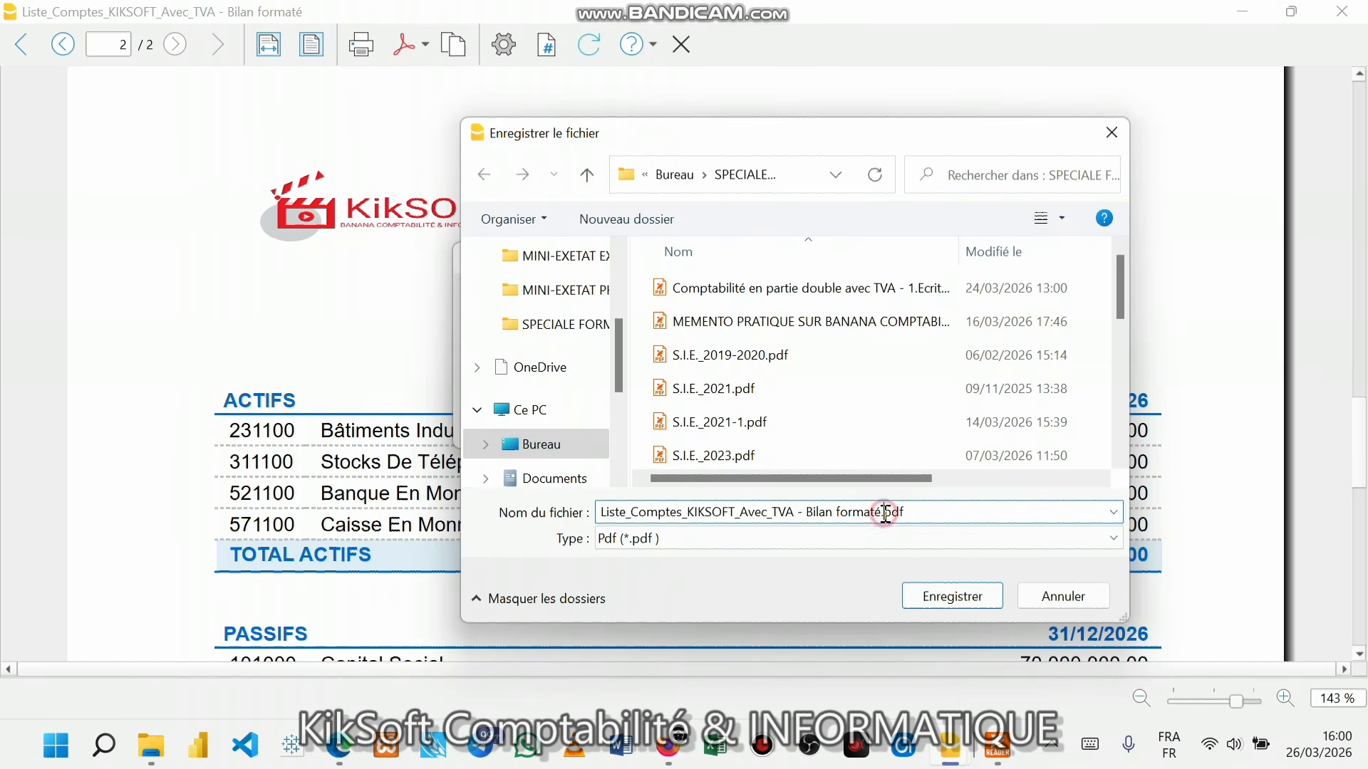
key(BackSpace)
key(BackSpace)
key(BackSpace)
key(BackSpace)
key(BackSpace)
key(BackSpace)
key(BackSpace)
key(BackSpace)
key(BackSpace)
key(BackSpace)
key(BackSpace)
key(BackSpace)
key(BackSpace)
key(BackSpace)
key(BackSpace)
key(BackSpace)
key(BackSpace)
key(BackSpace)
key(BackSpace)
key(BackSpace)
text(S)
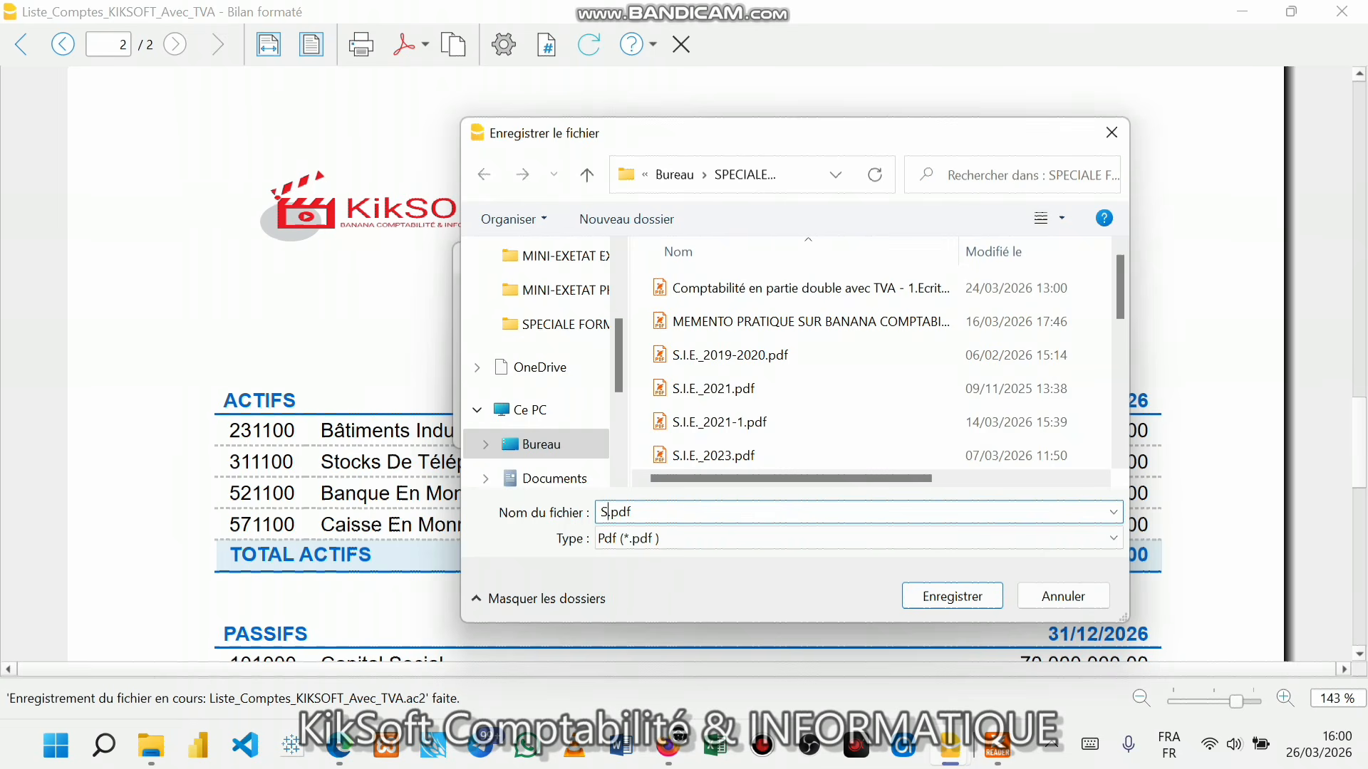
text(IP)
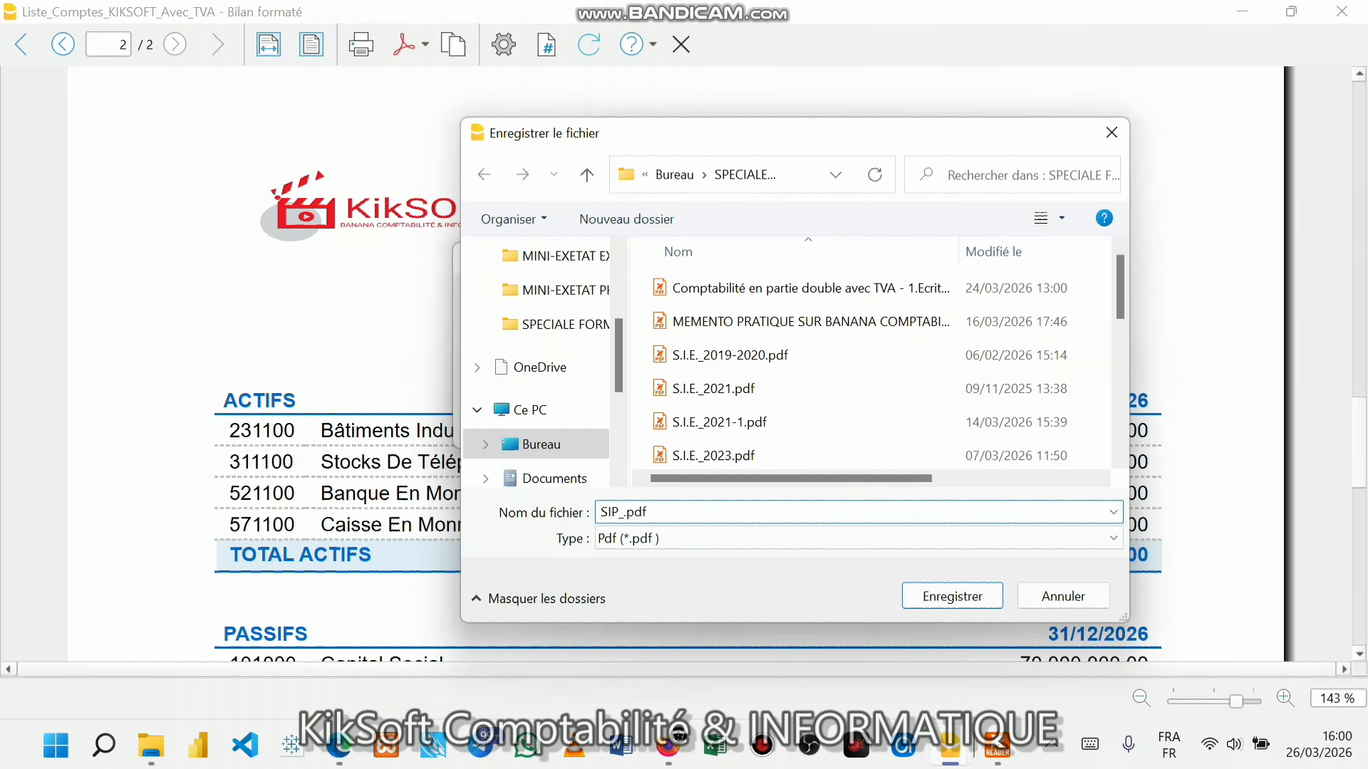
text(_SERIE&)
key(BackSpace)
text(1_BILAN_INITIAL)
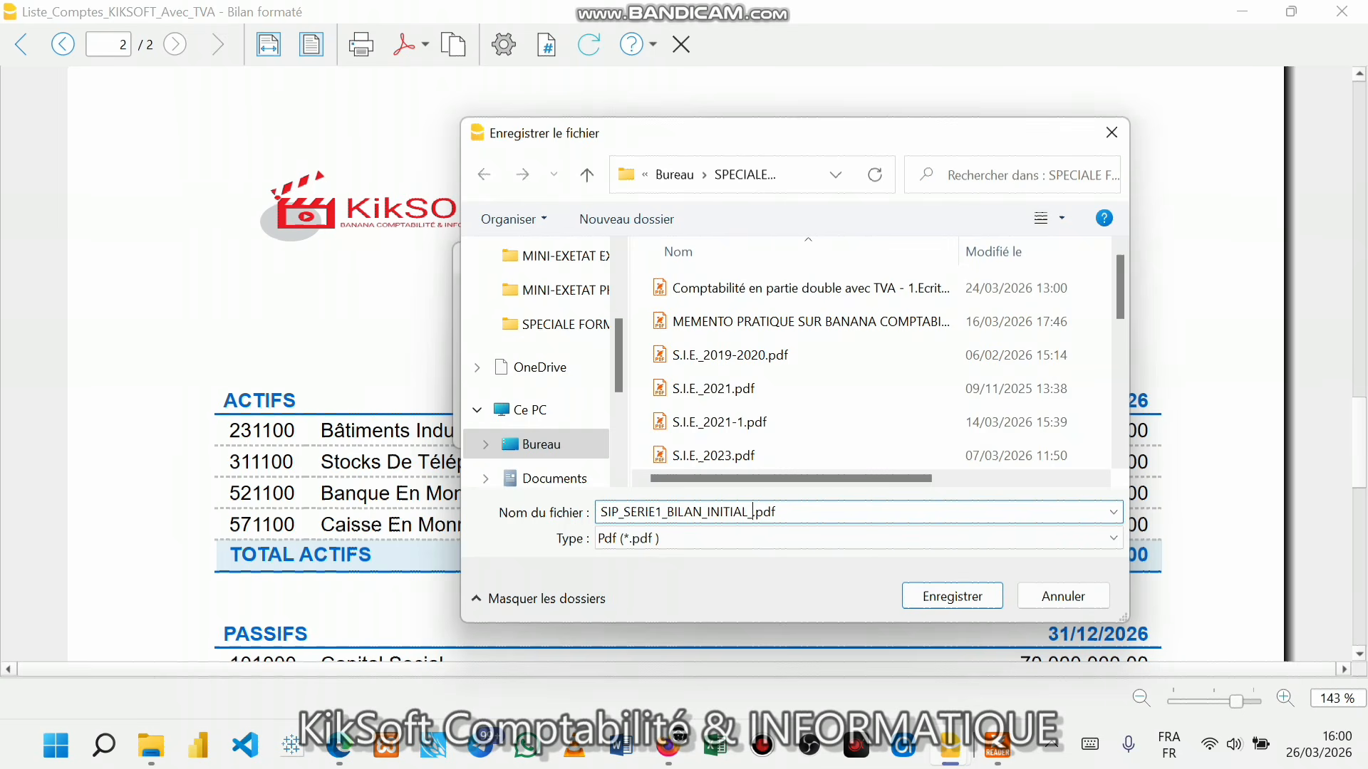
text(_KIKSOFT)
- Save SIP_SERIE1_BILAN_INITIAL_KIKSOFT.pdf, check it in Foxit, then return to Banana's balance sheet preview
click(948, 597)
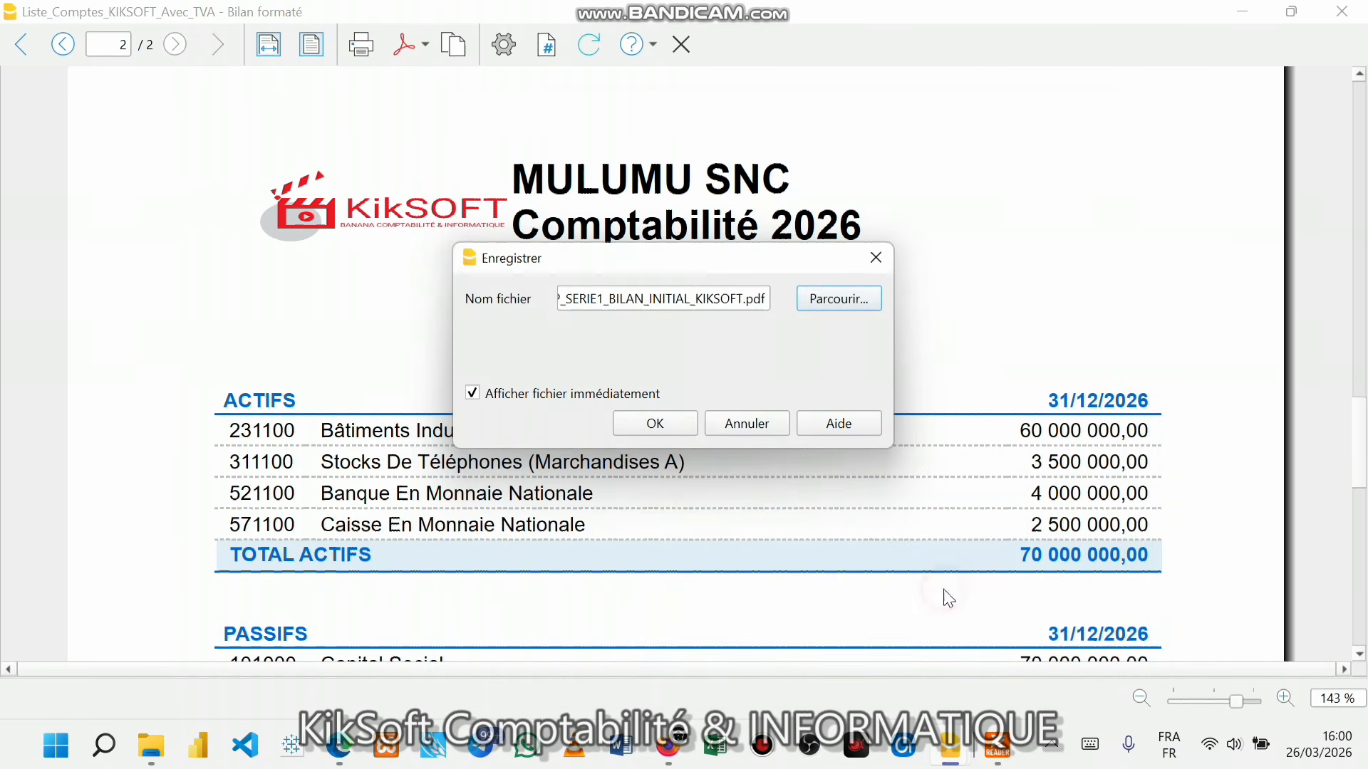
click(683, 426)
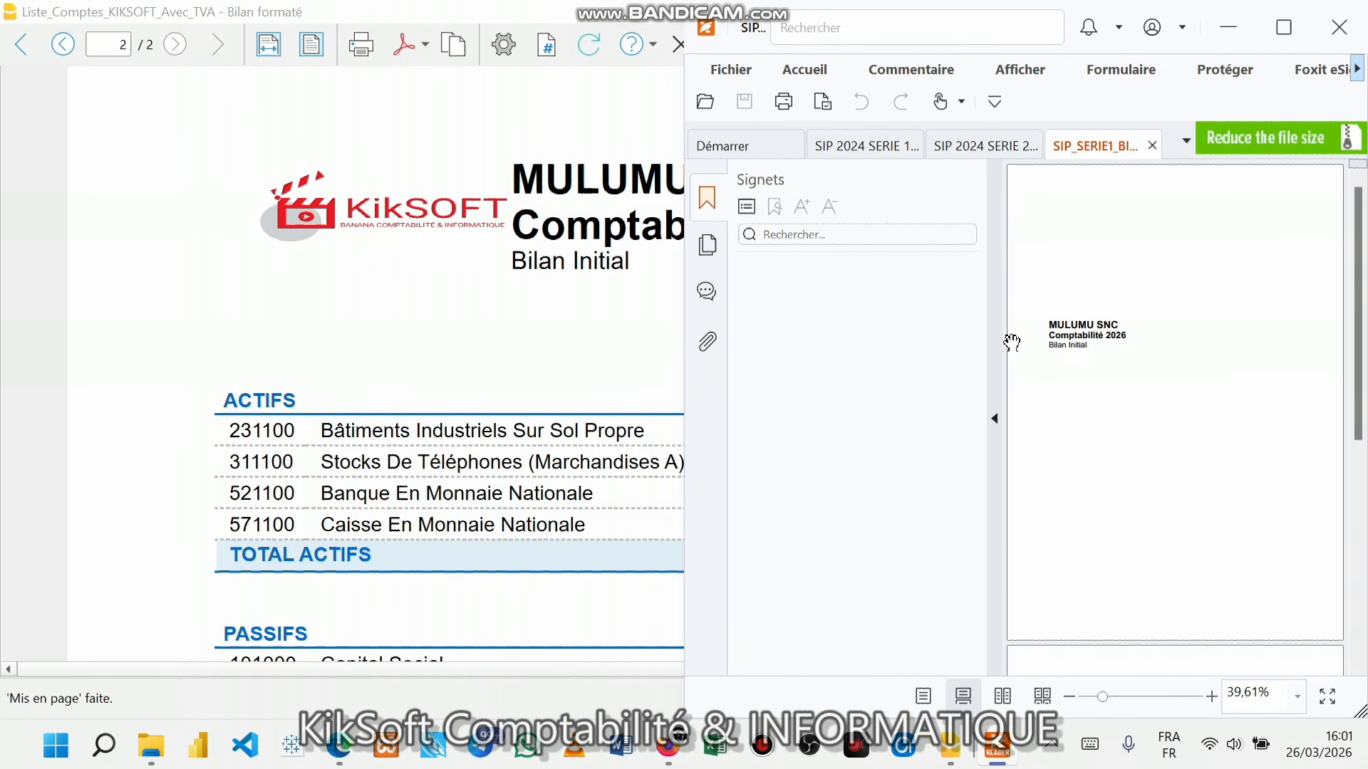
click(994, 418)
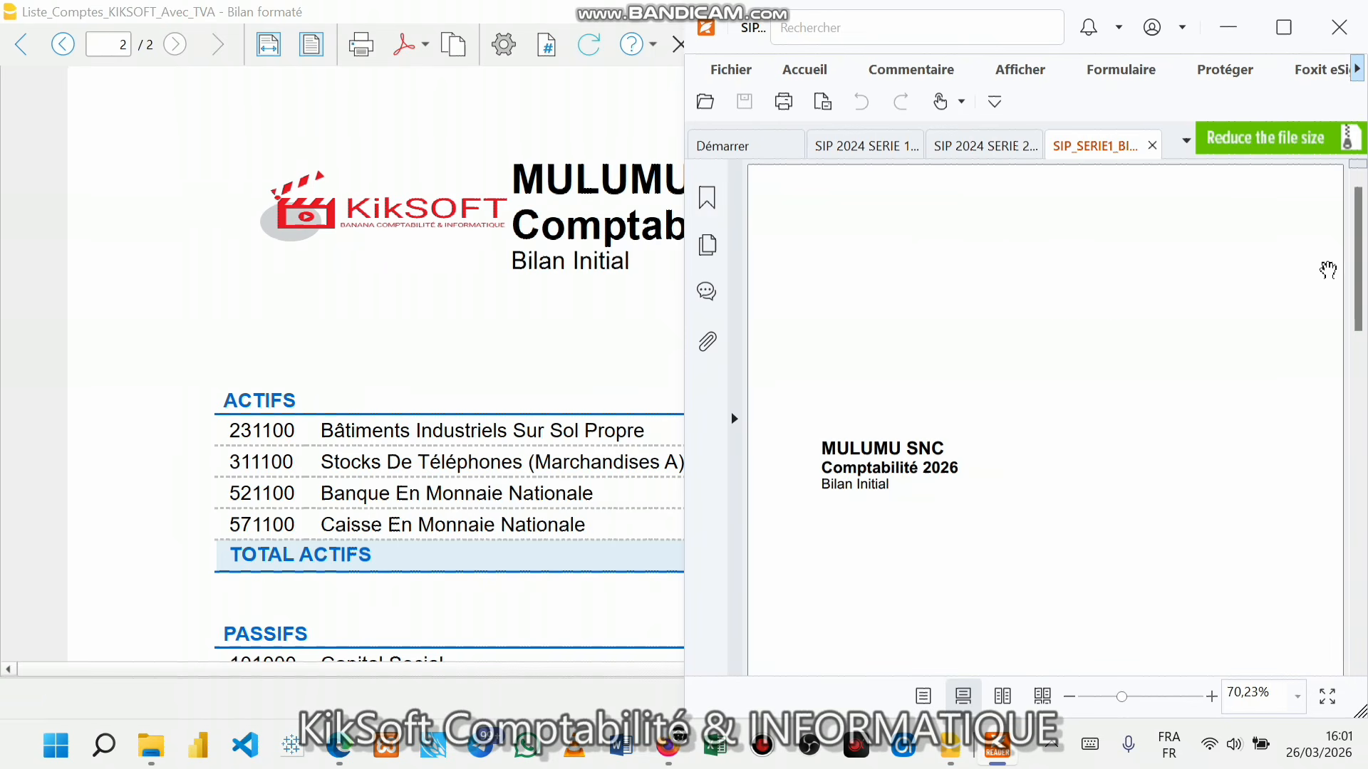
click(1361, 369)
drag(1361, 368, 1358, 504)
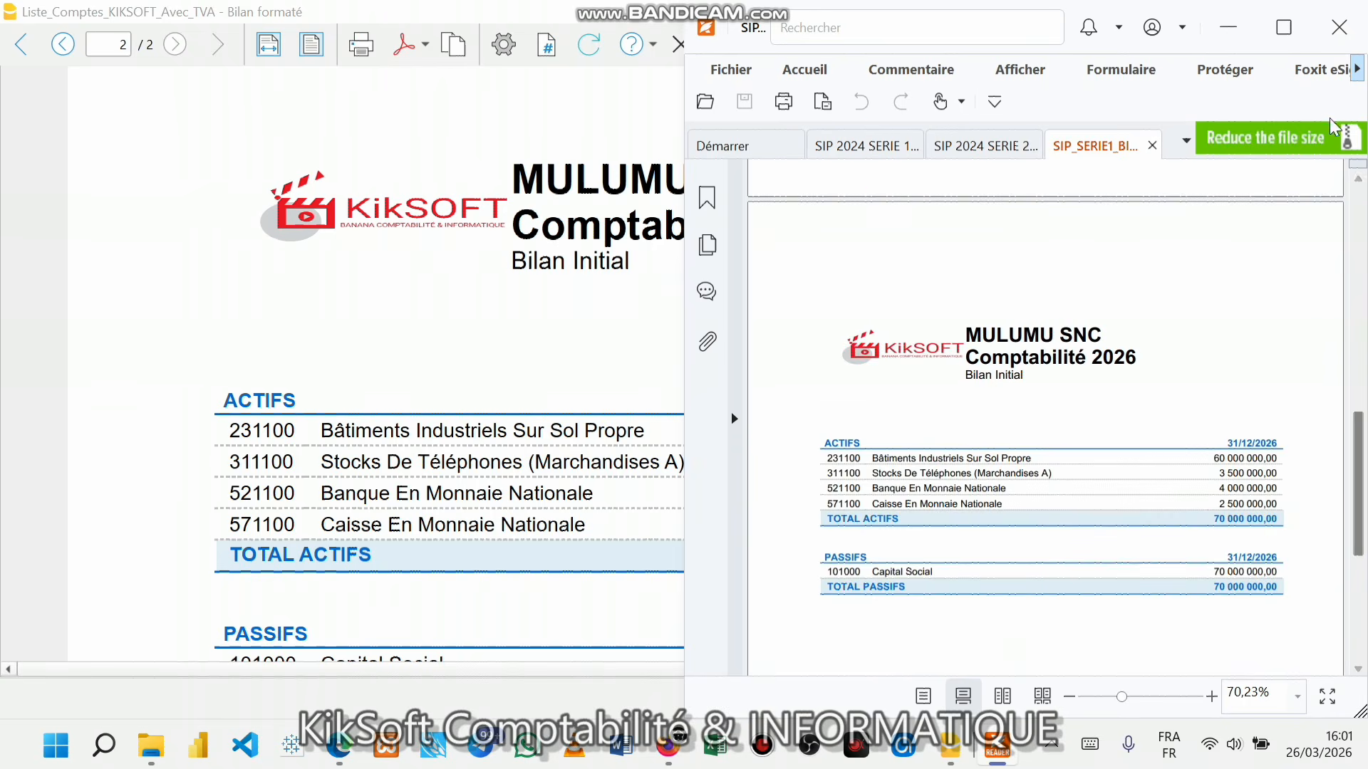
click(1284, 27)
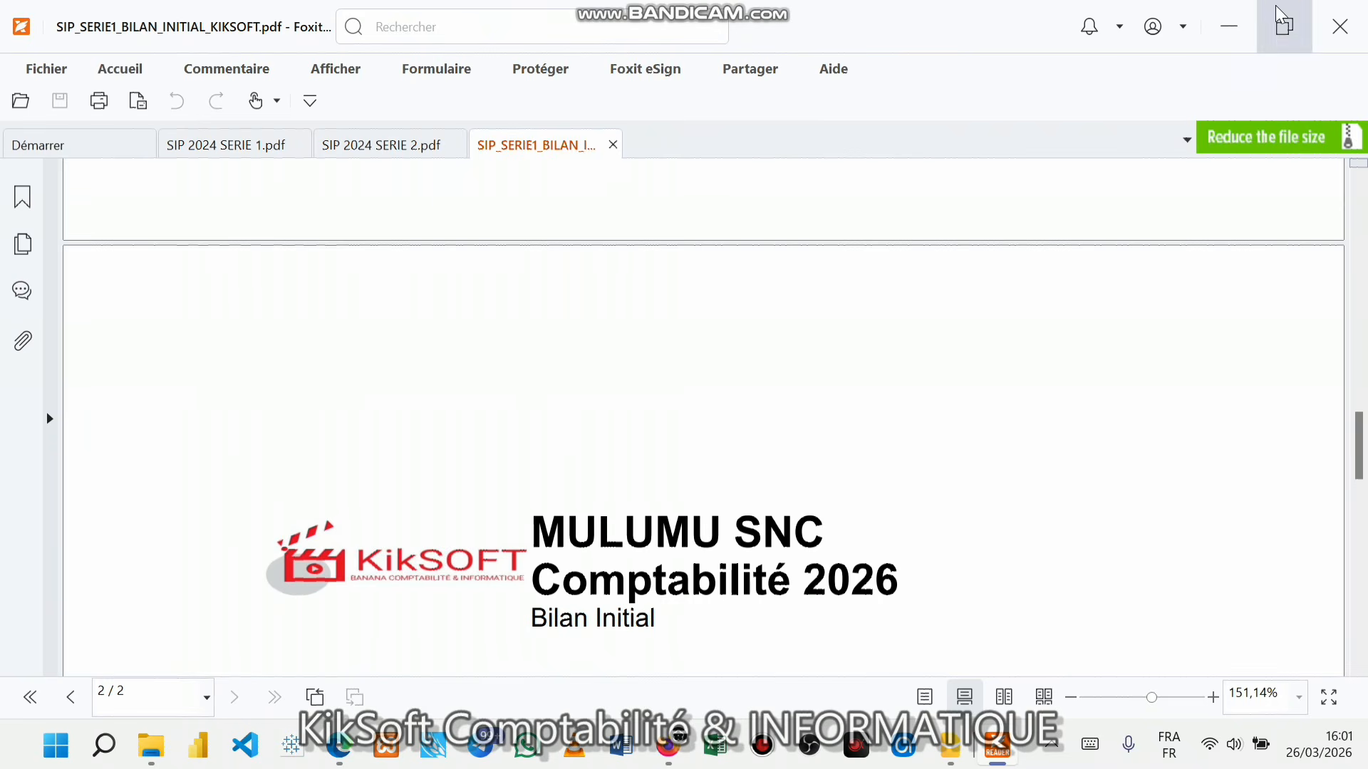
click(1282, 23)
click(425, 222)
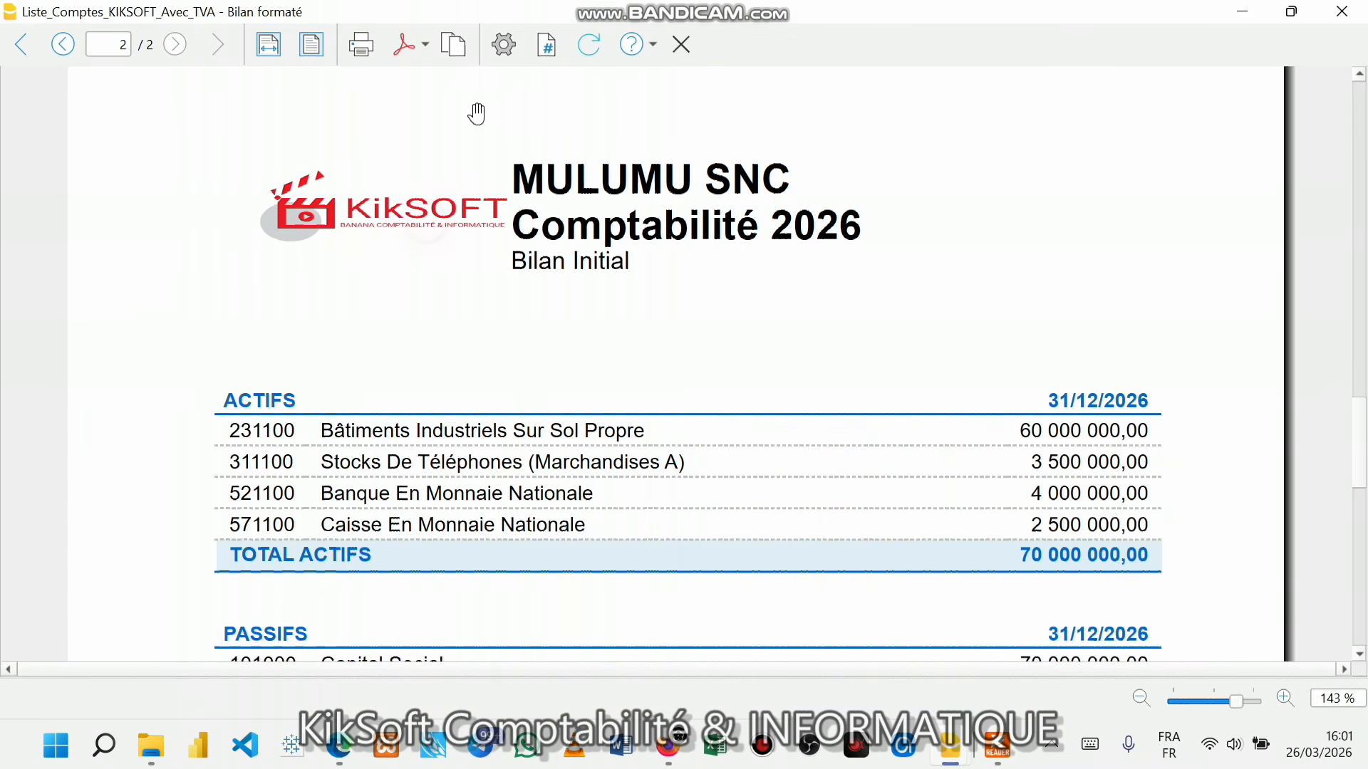
- Export the formatted balance sheet to Excel as Liste_Comptes_KIKSOFT_Avec_TVA - Bilan formaté.xls
click(425, 45)
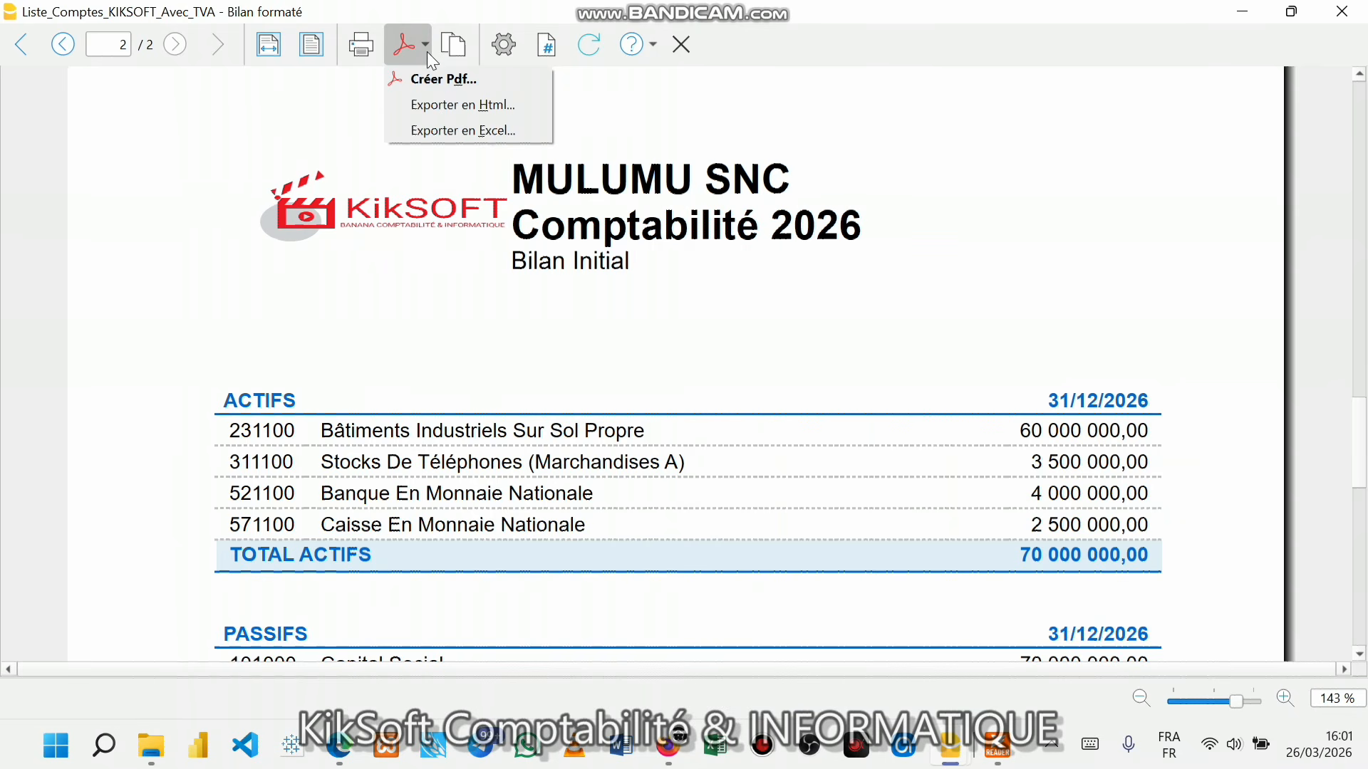
click(442, 131)
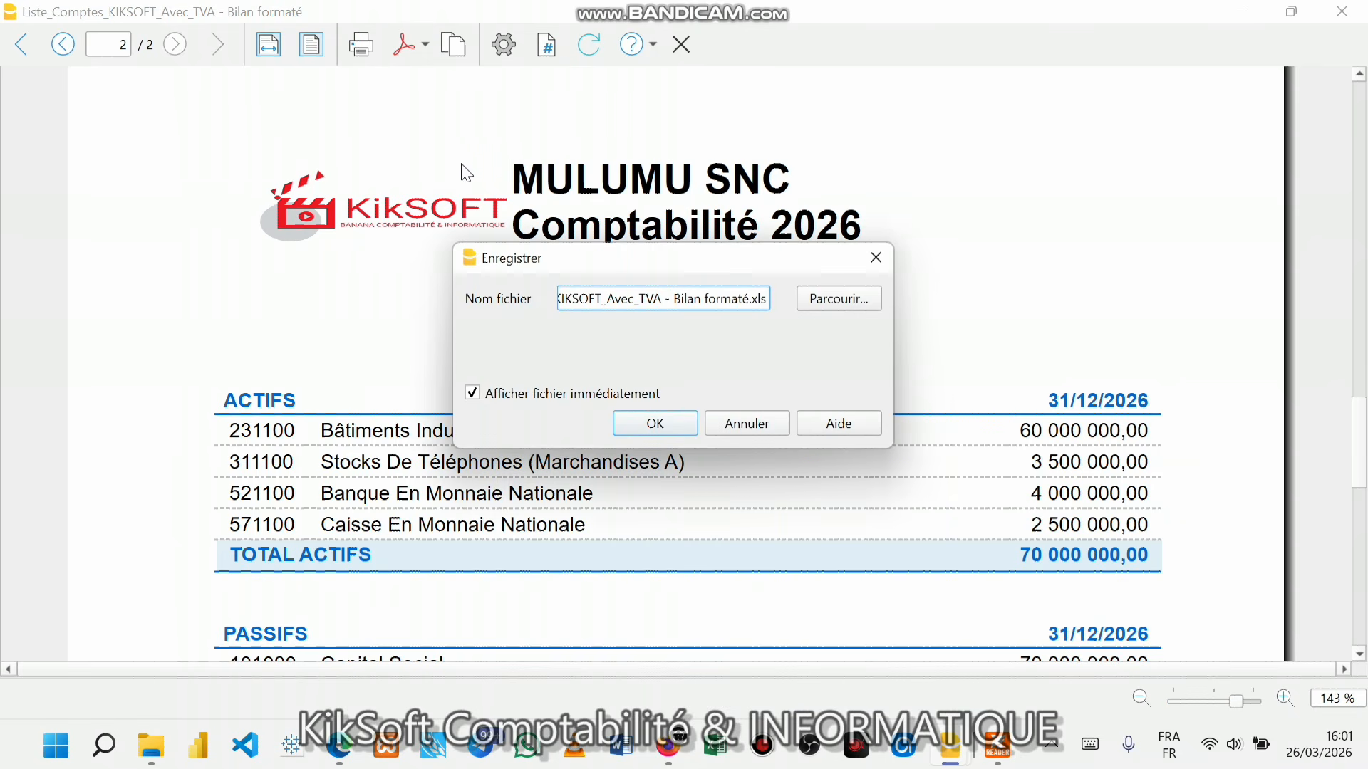
click(653, 422)
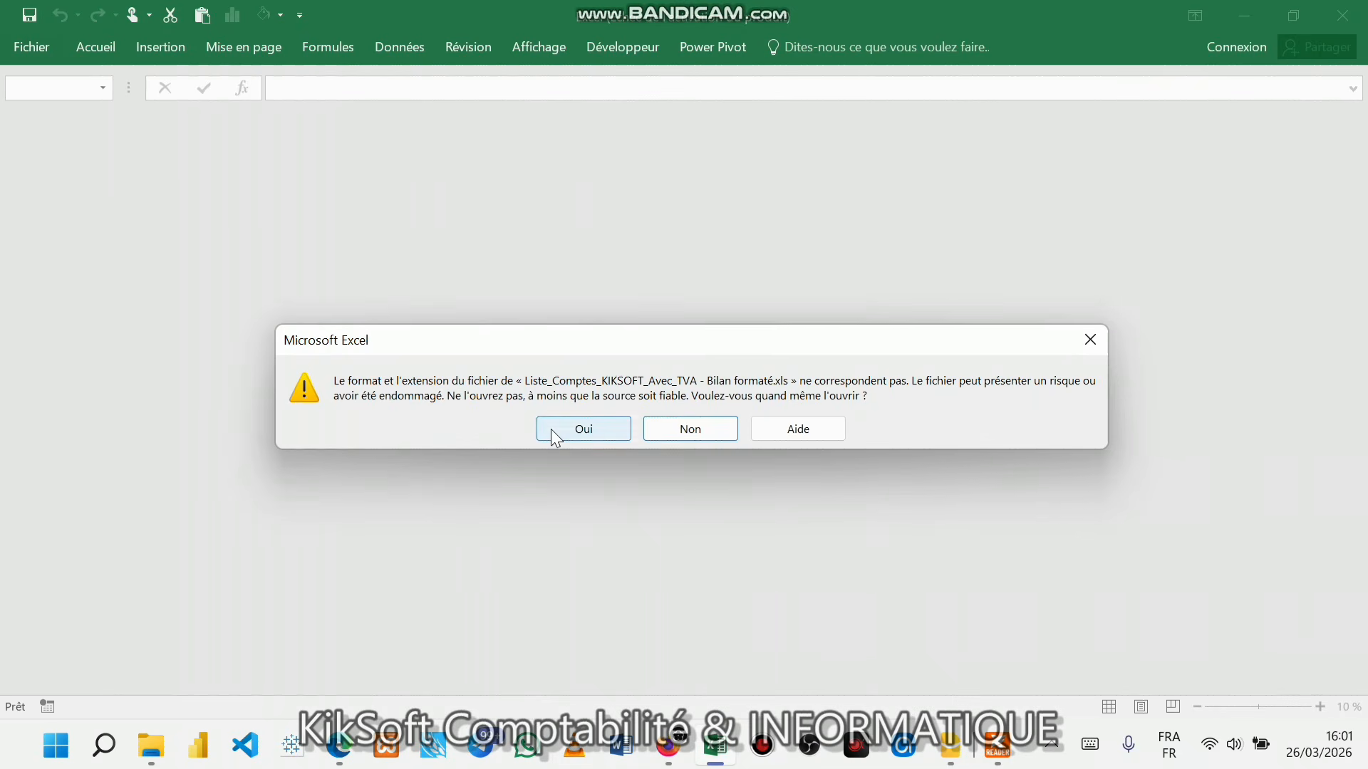
- Load the exported balance sheet in Excel past the format and activation prompts, then reach the Fichier page
click(550, 429)
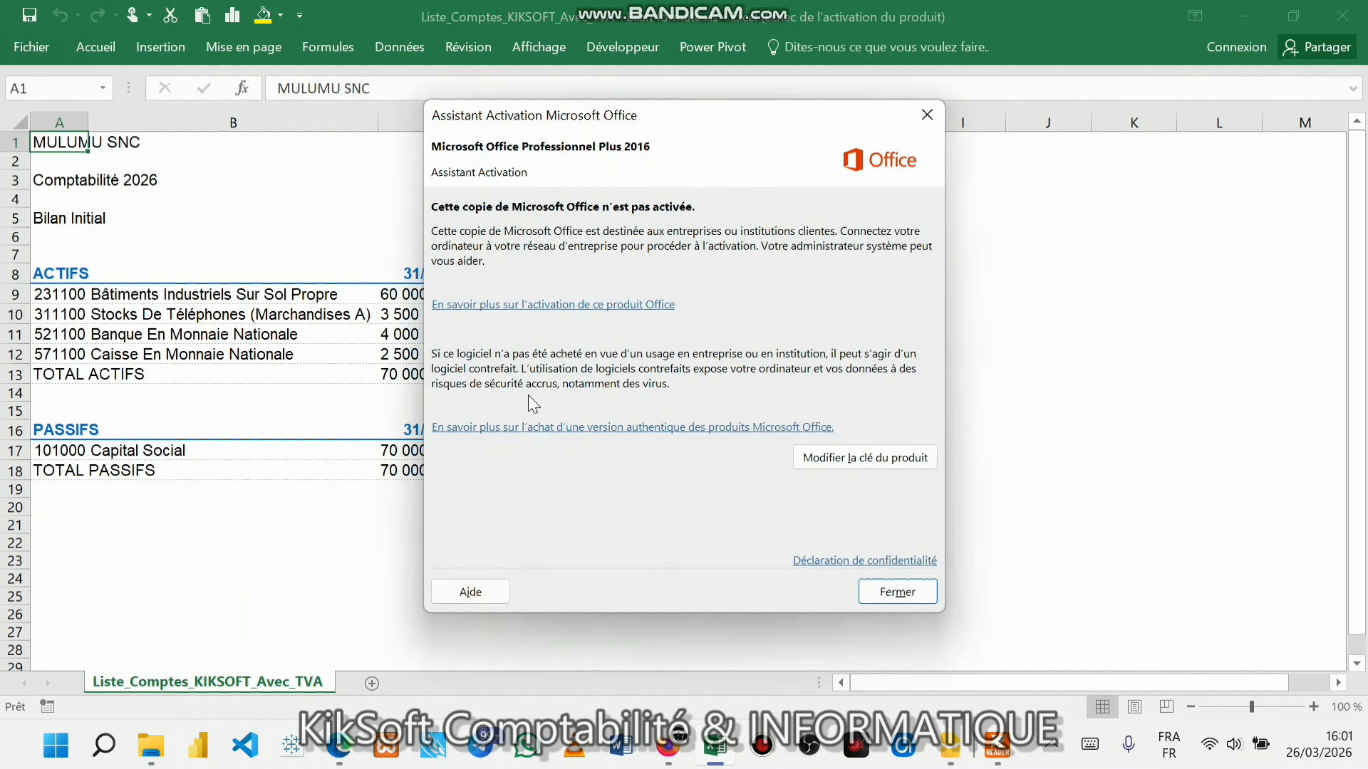
click(896, 592)
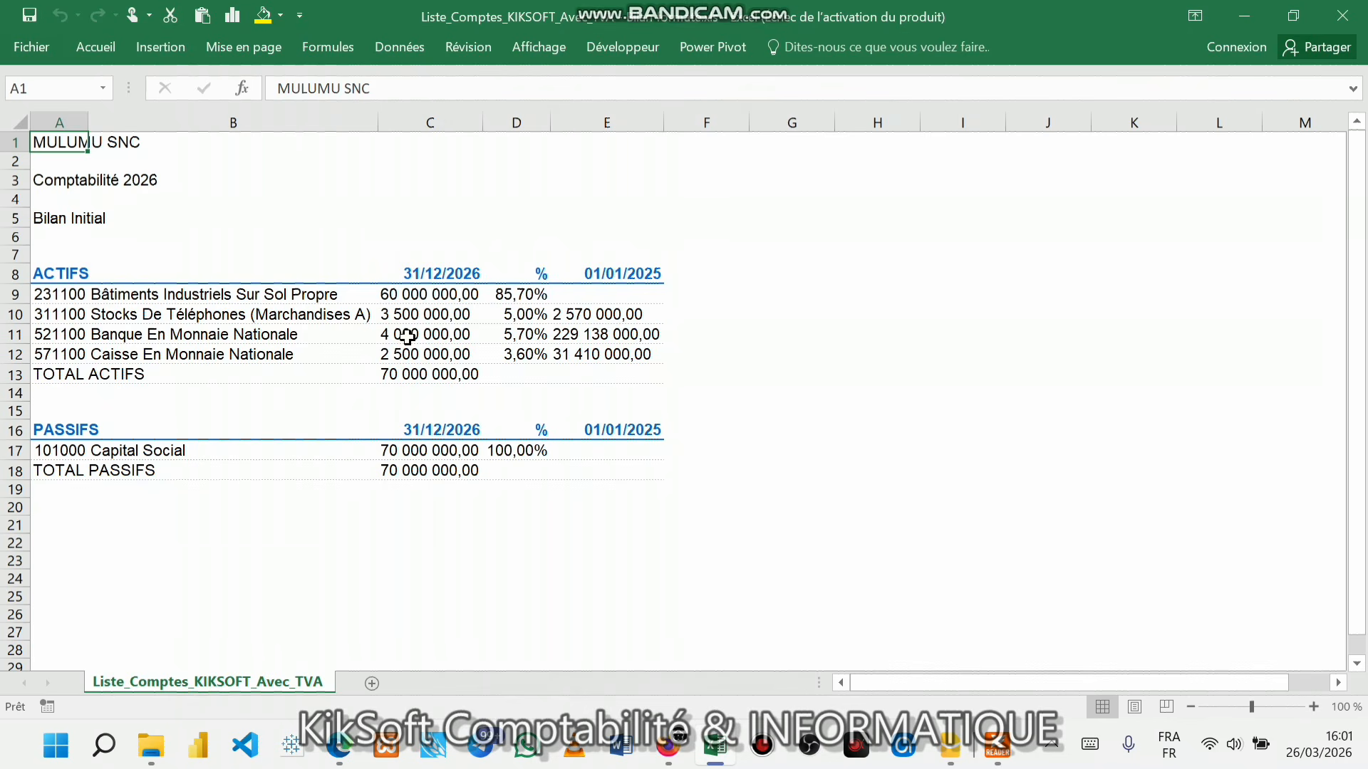
click(795, 314)
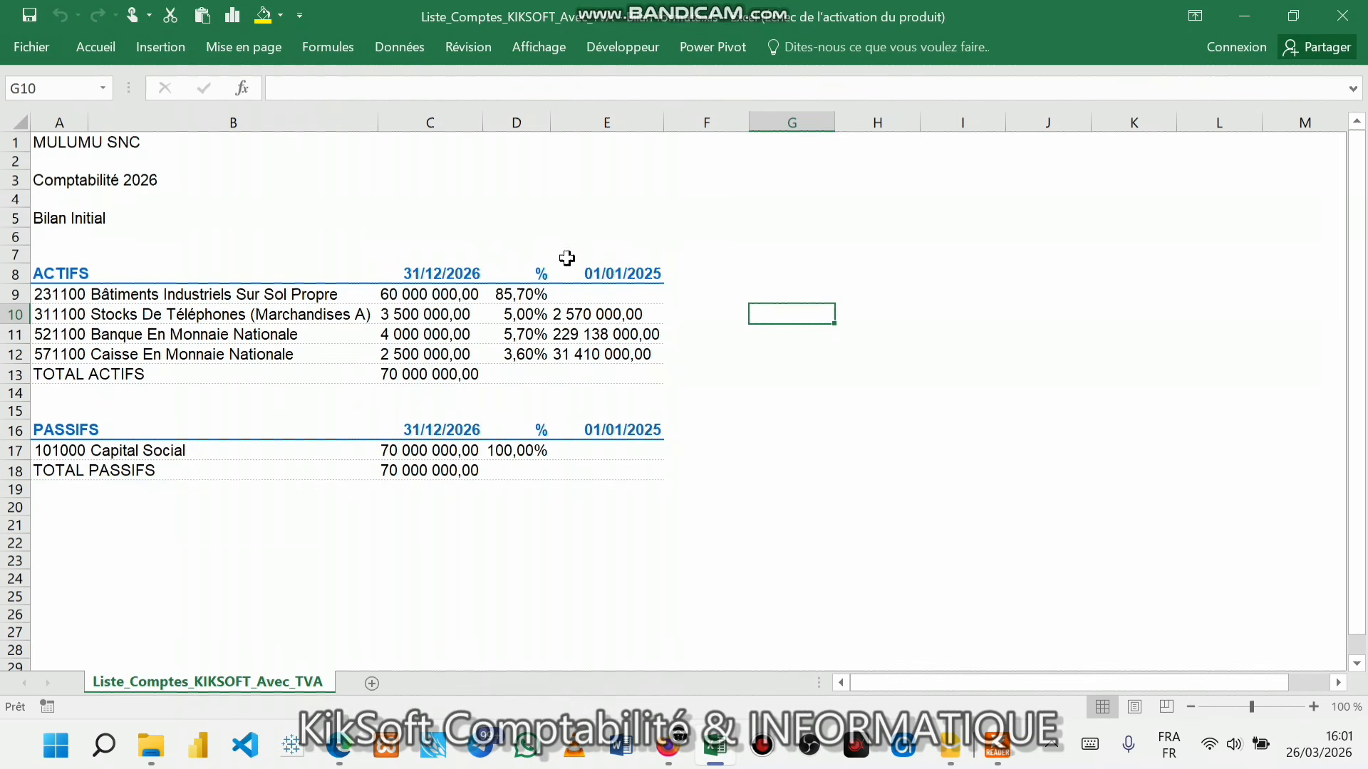
scroll(535, 261, down, 3)
scroll(535, 261, up, 3)
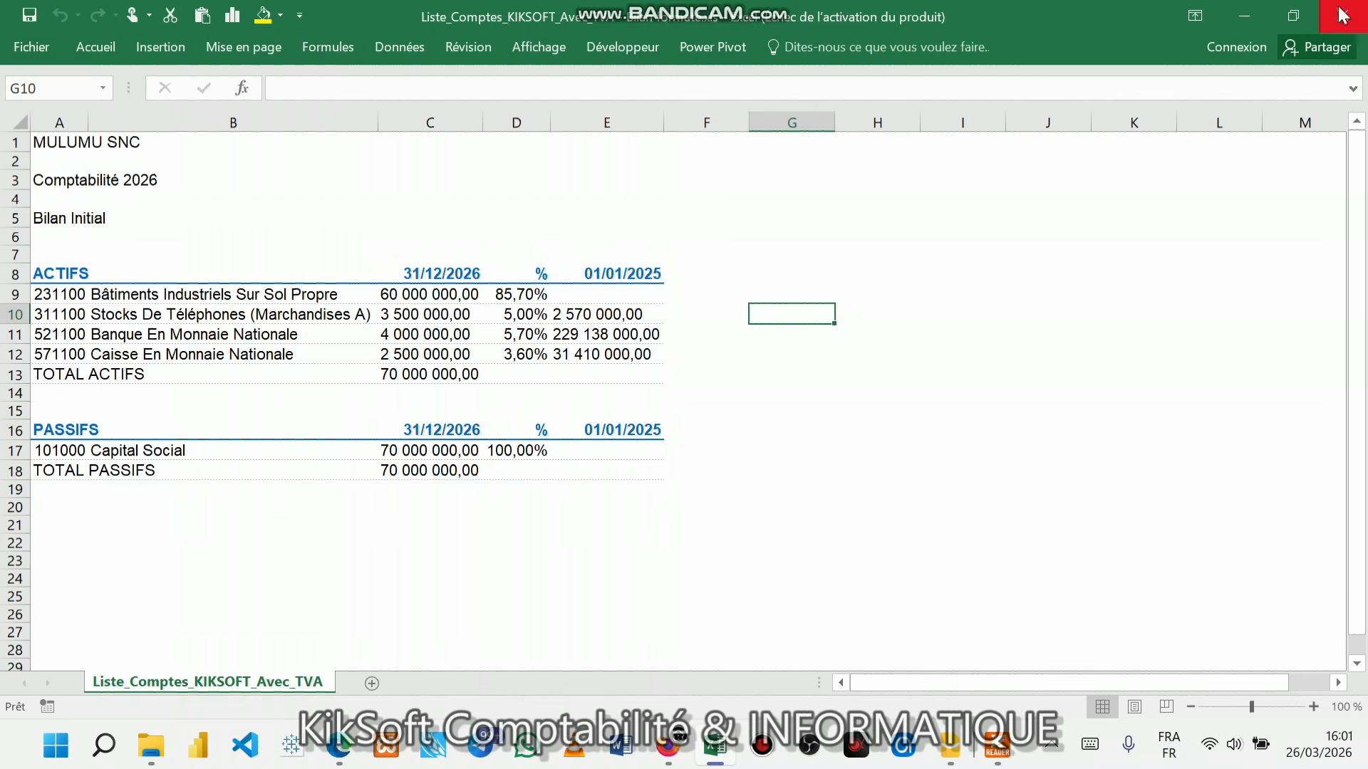
right_click(464, 394)
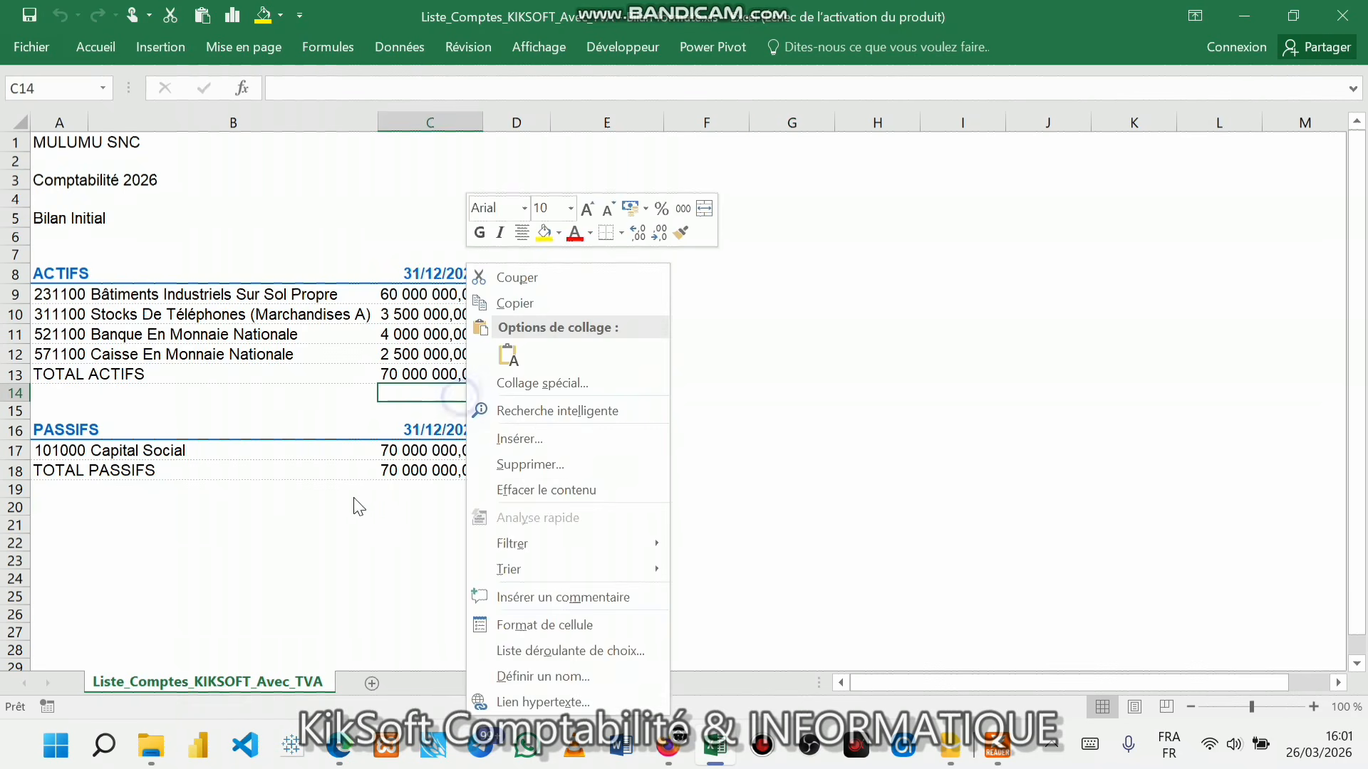
click(15, 49)
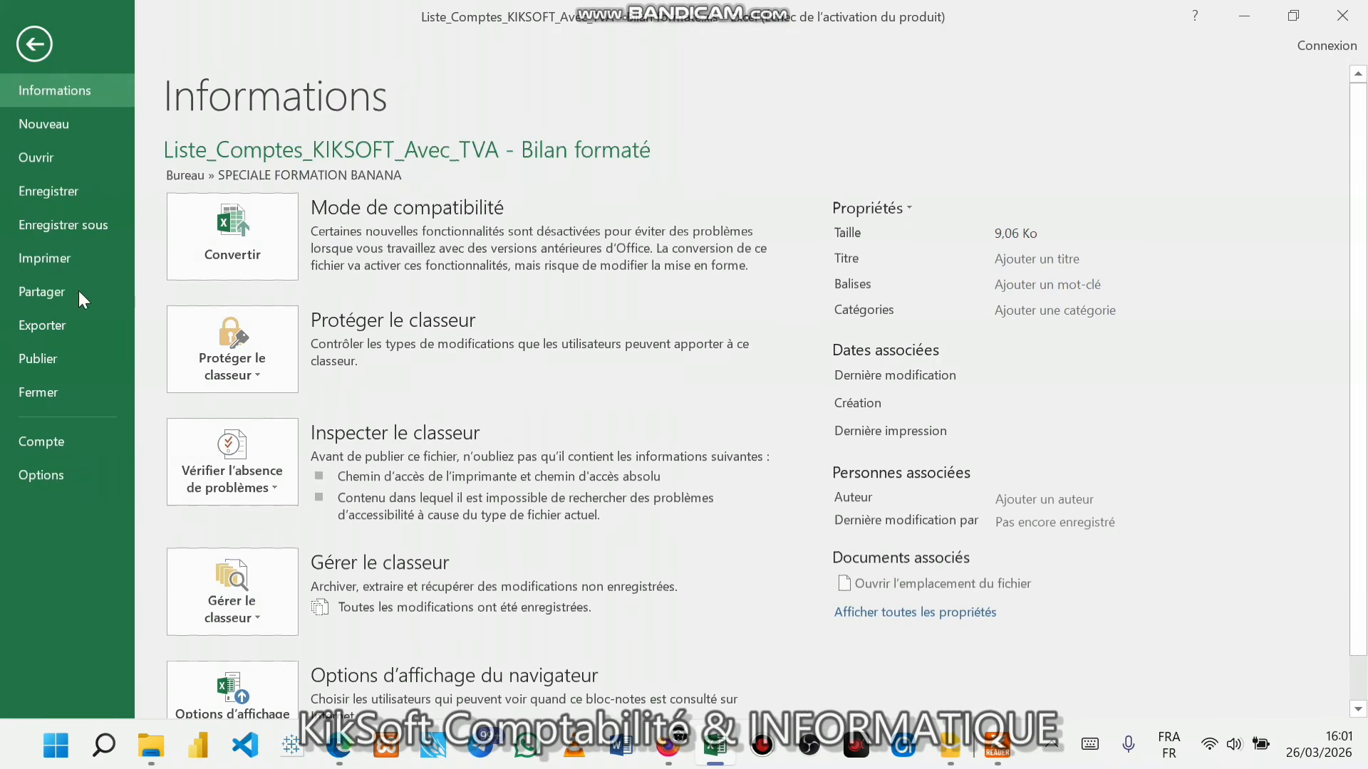
- Save the workbook as a Page web named SIP_SERIE1_BILAN_INITIAL_KIKSOFT, accepting the format warning
click(88, 225)
click(610, 206)
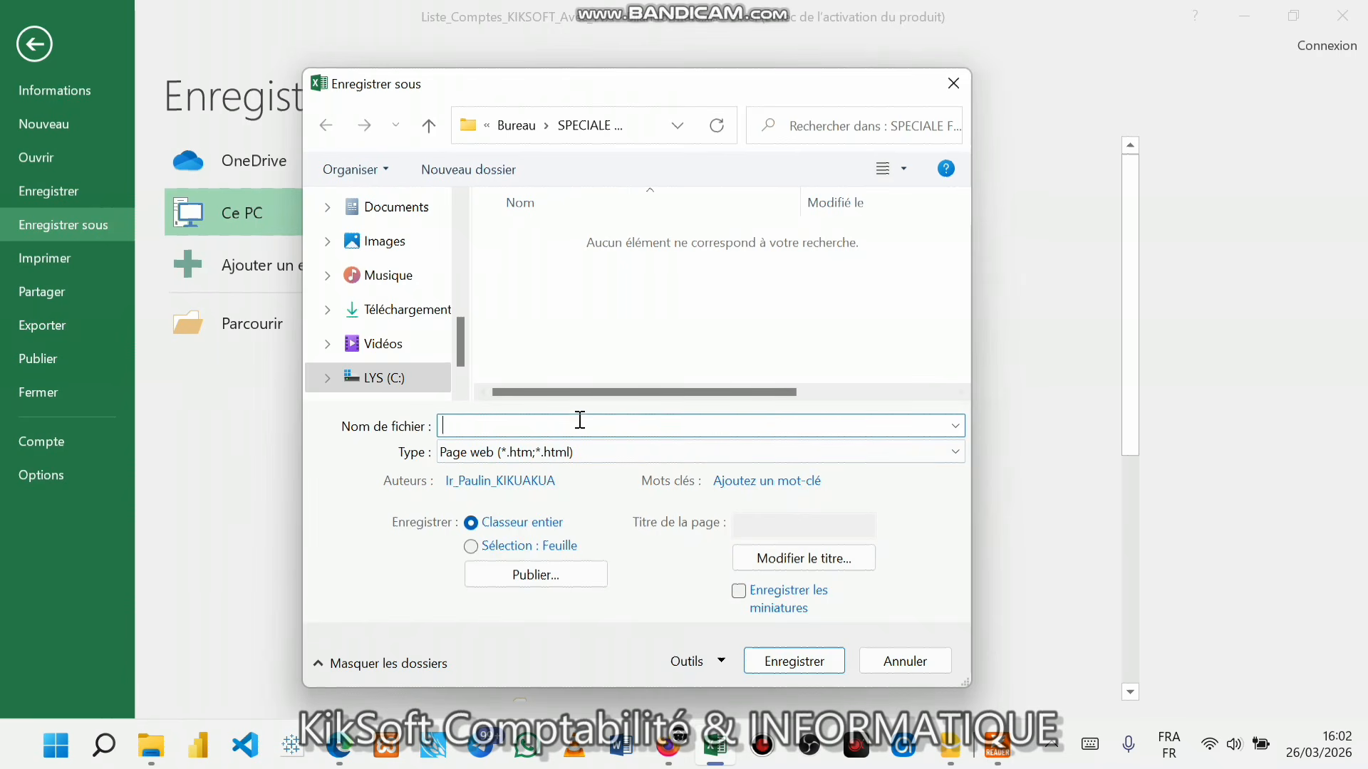
text(SI)
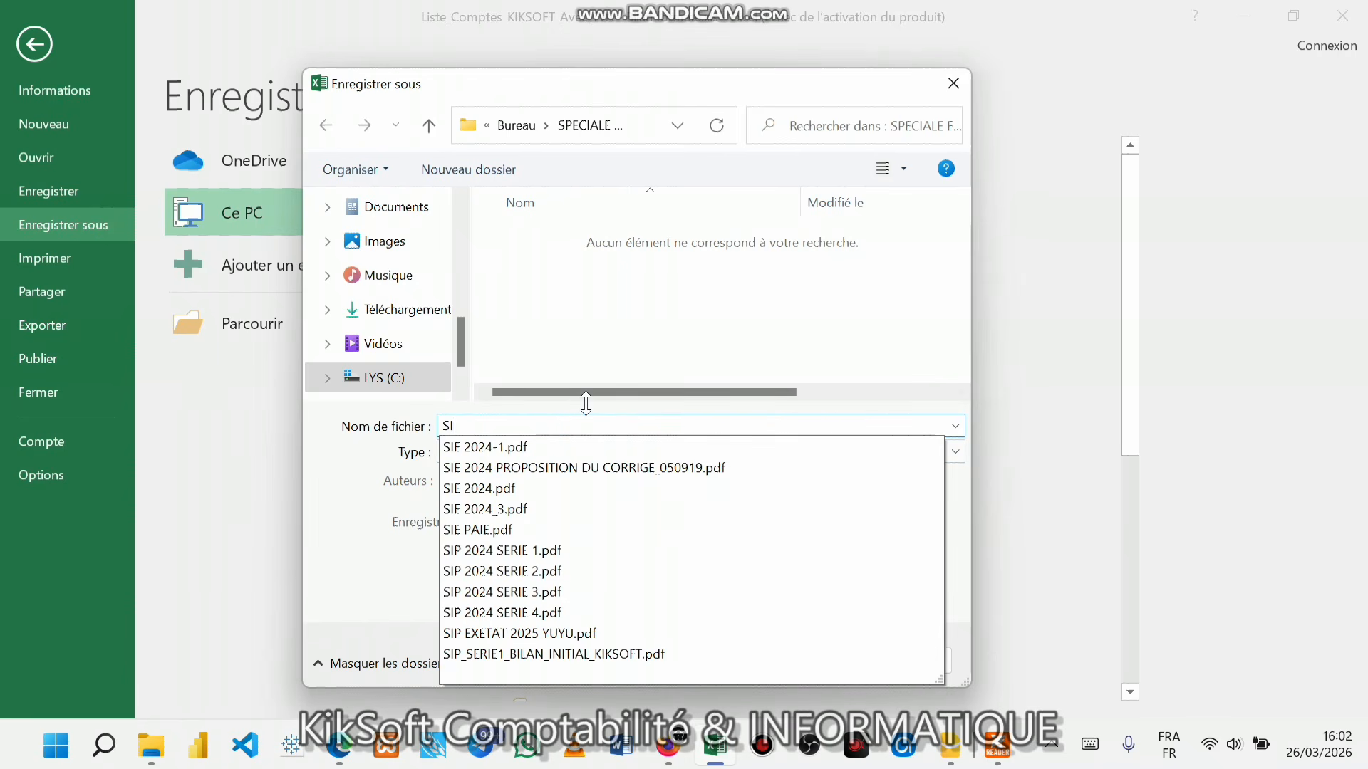
click(594, 655)
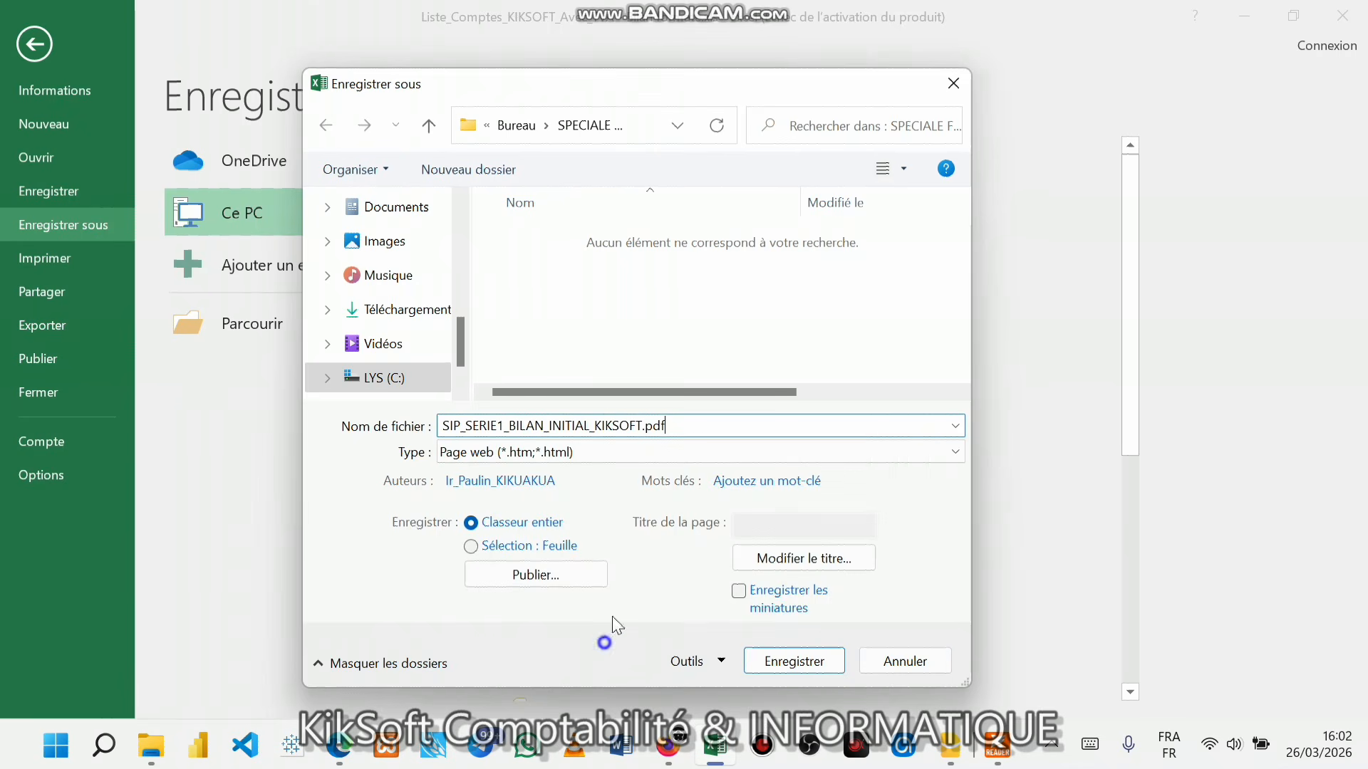
key(BackSpace)
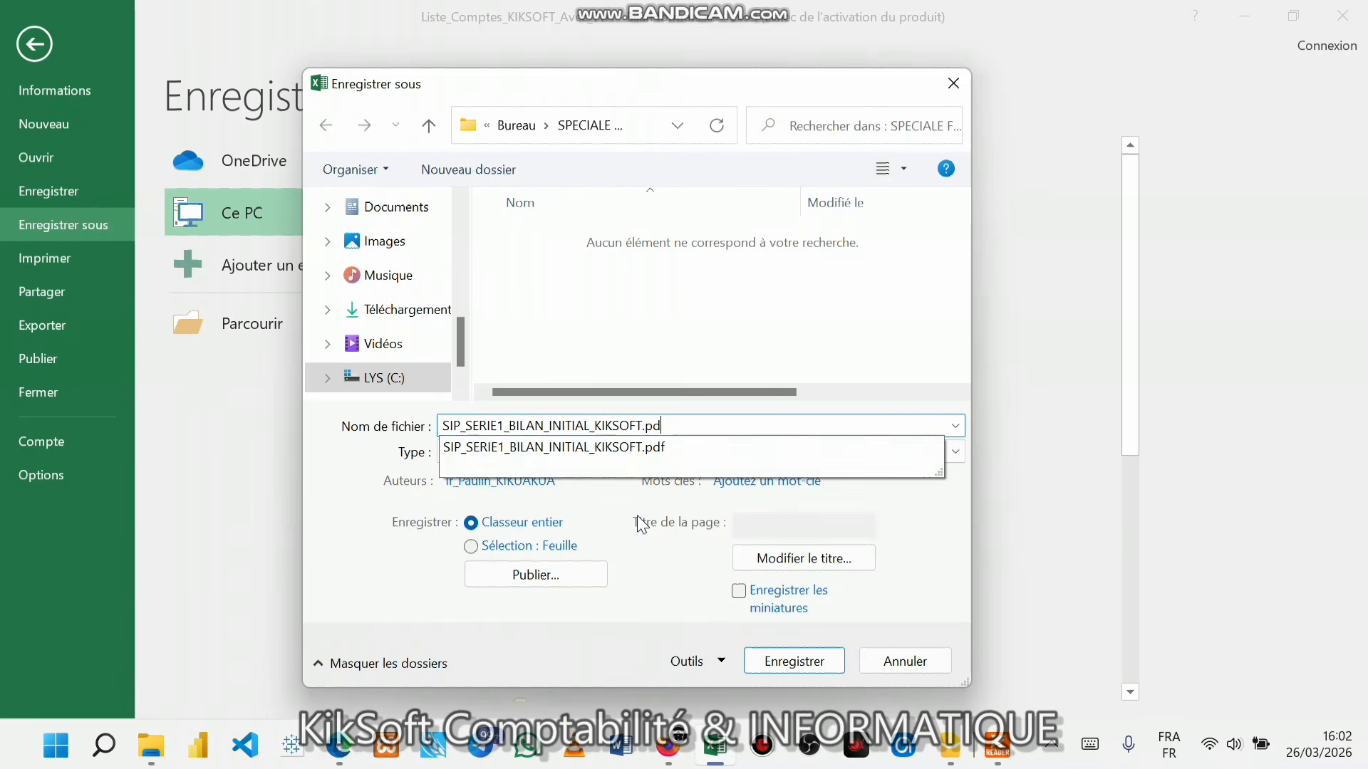
key(BackSpace)
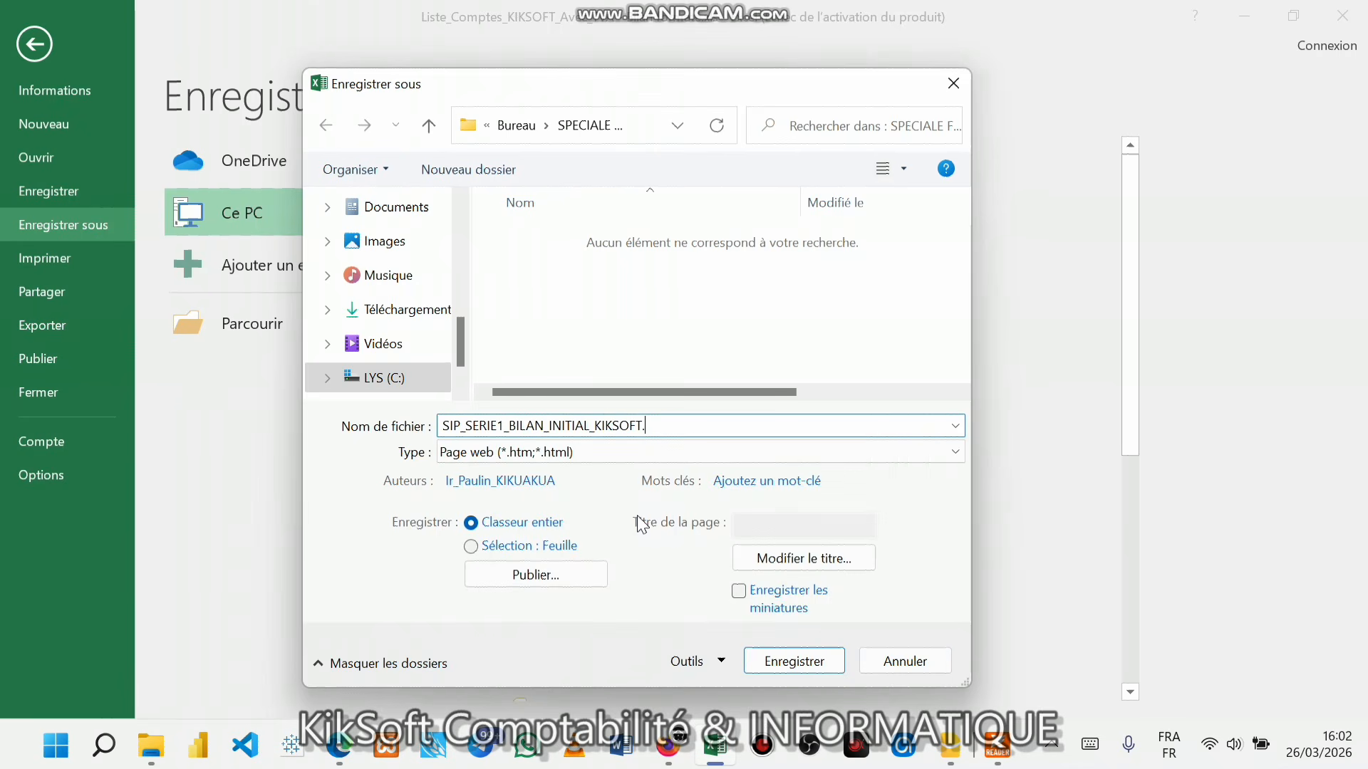
right_click(950, 391)
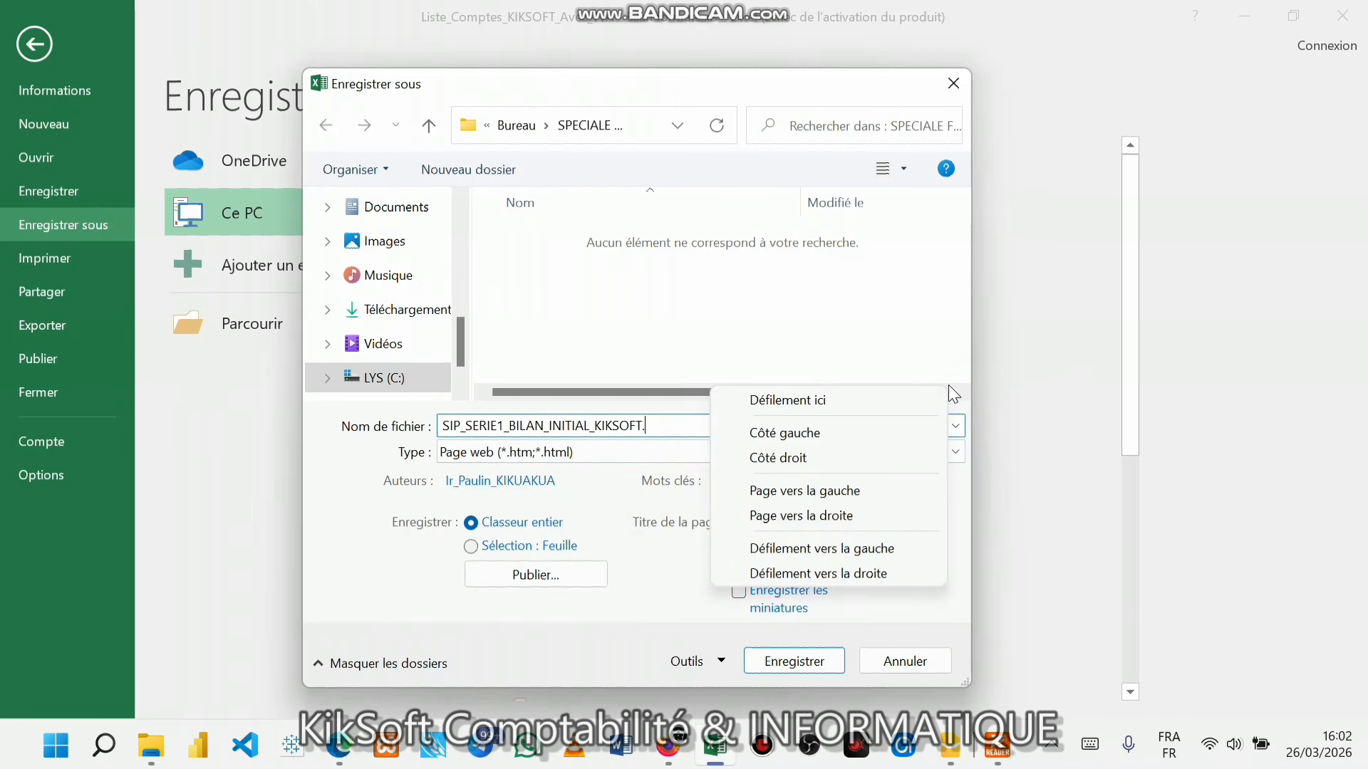
right_click(653, 422)
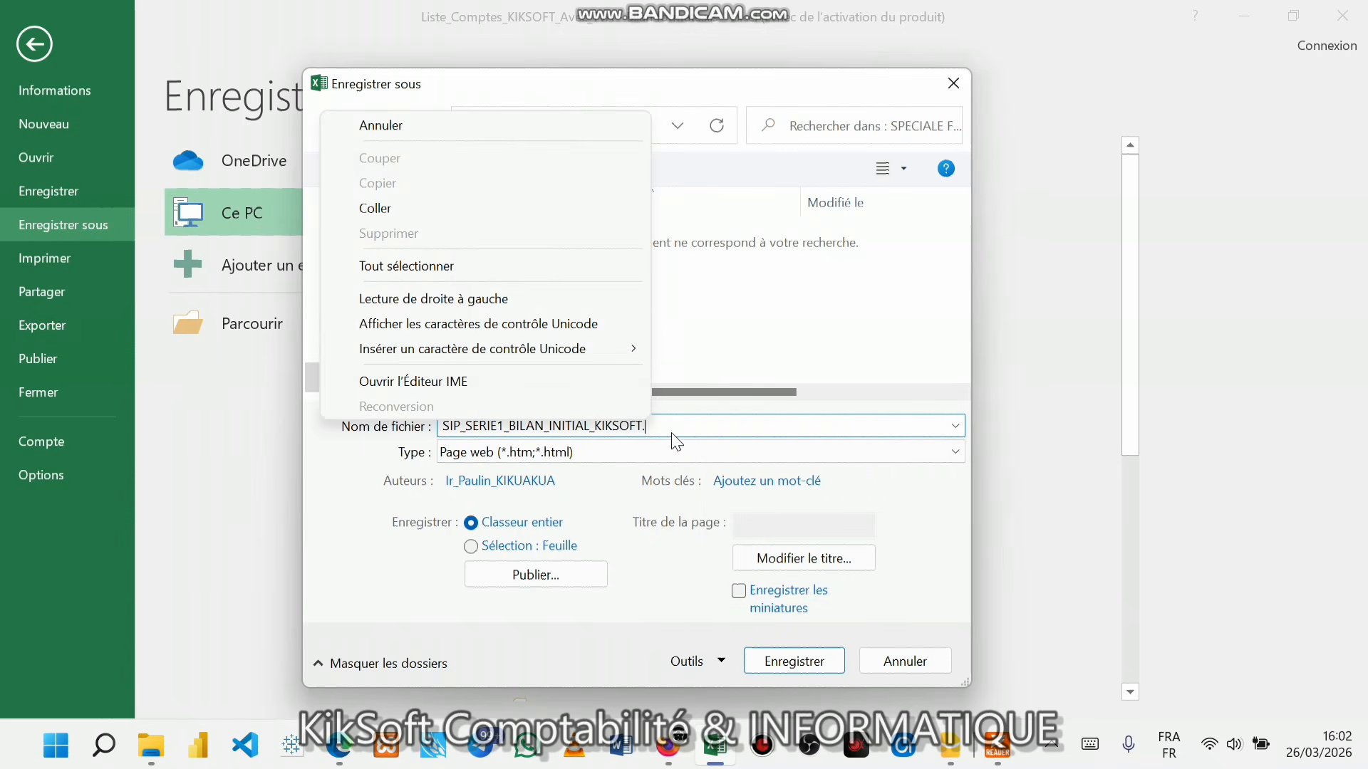
click(673, 467)
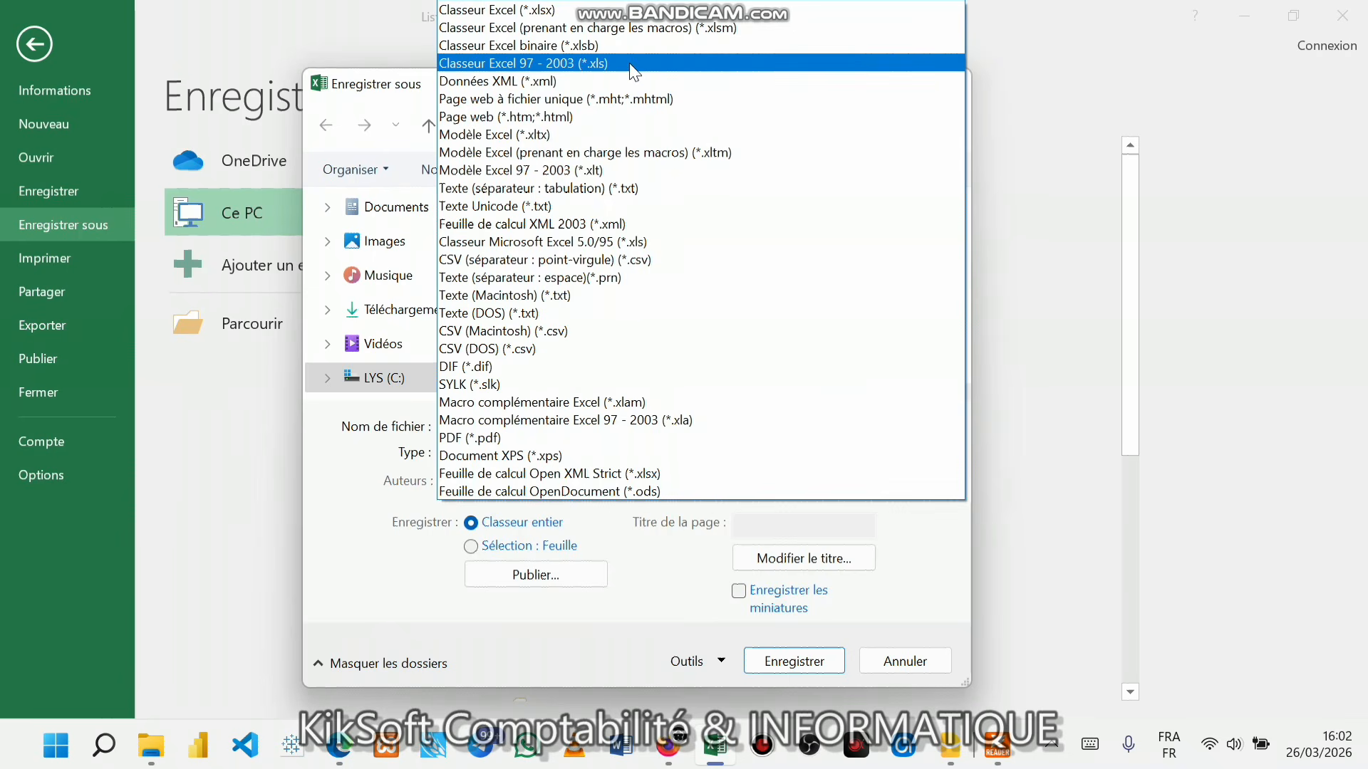
click(797, 116)
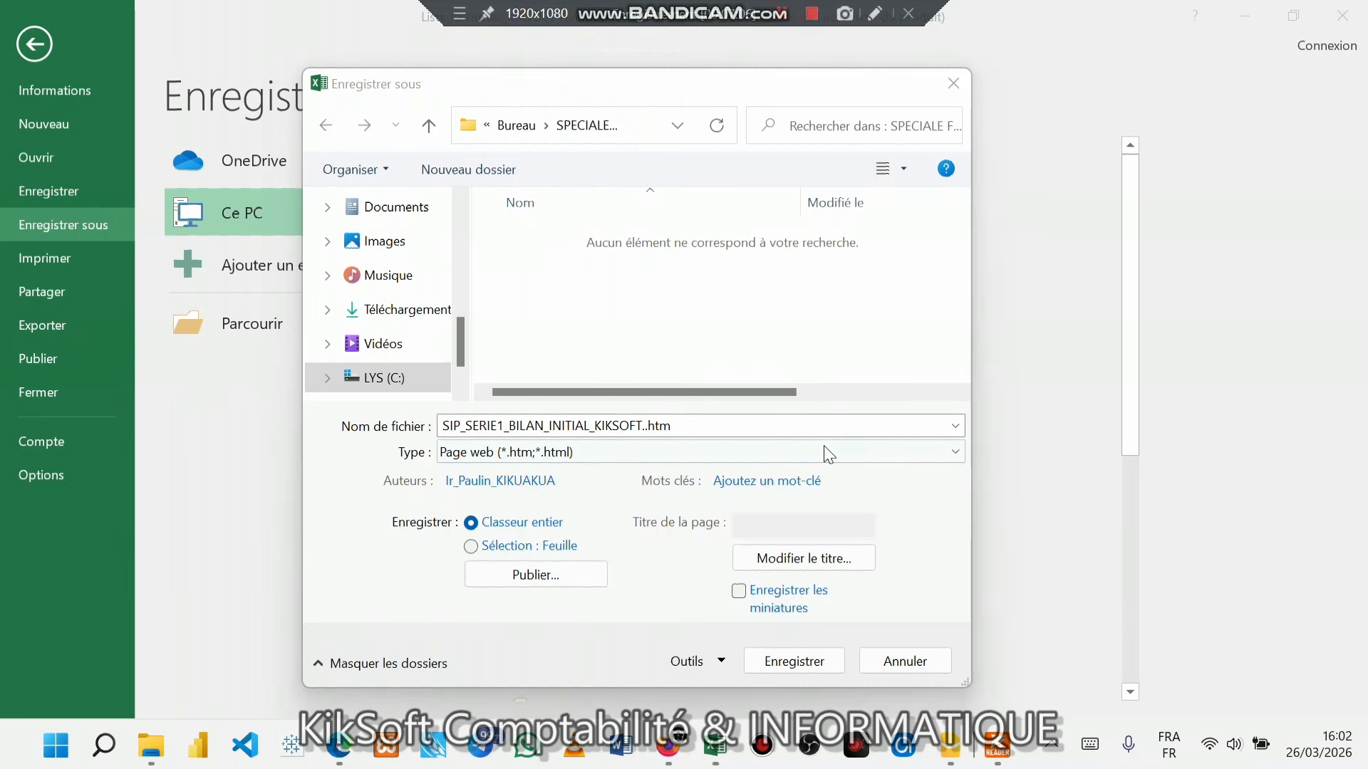
click(823, 659)
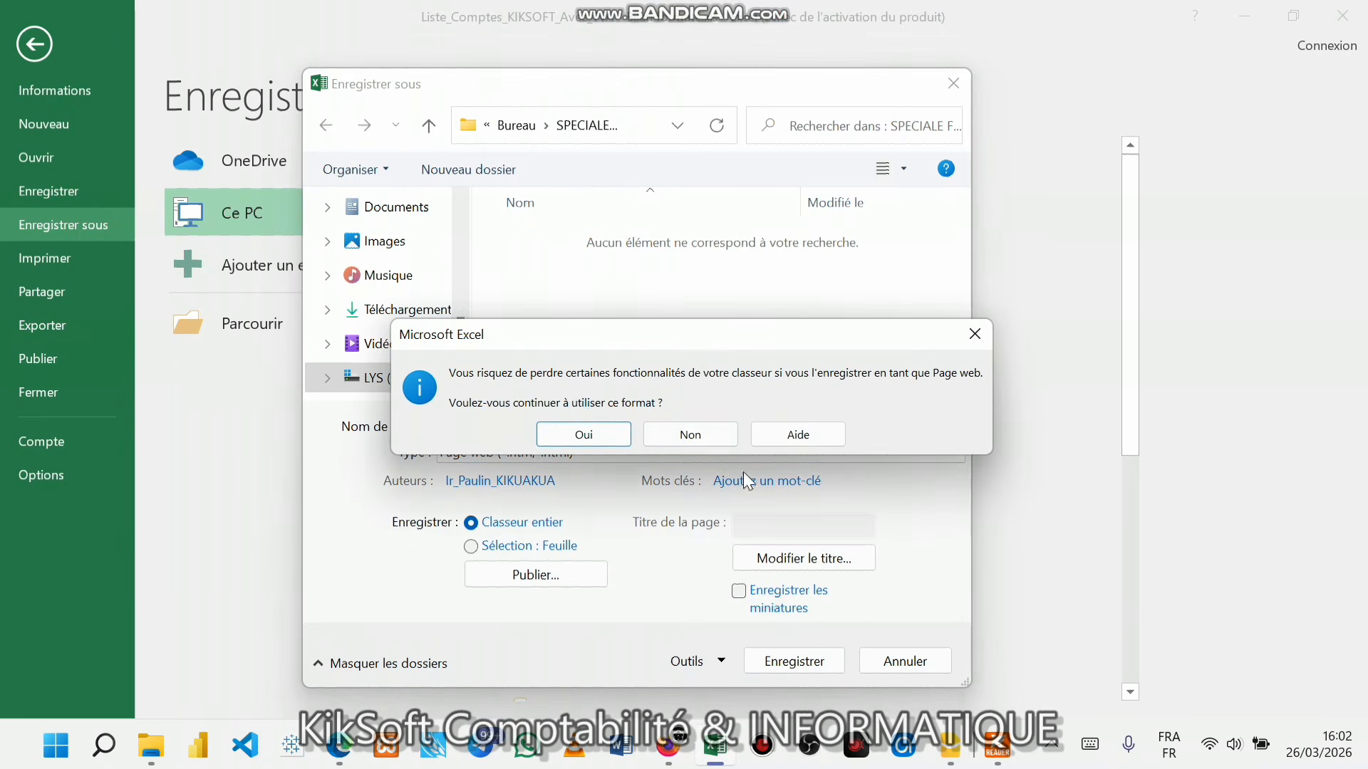
click(582, 426)
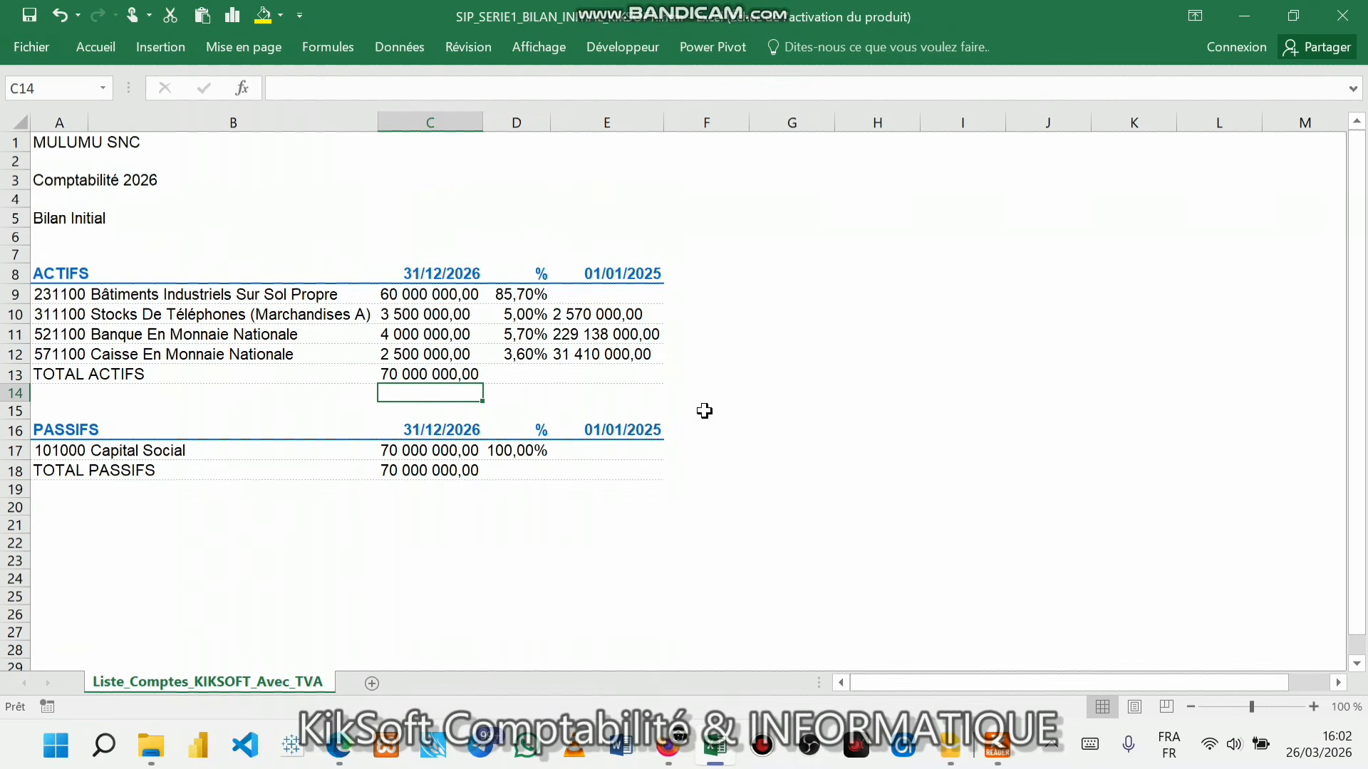
- Close the Excel workbook and the balance sheet preview, returning to the exam PDFs
click(1352, 15)
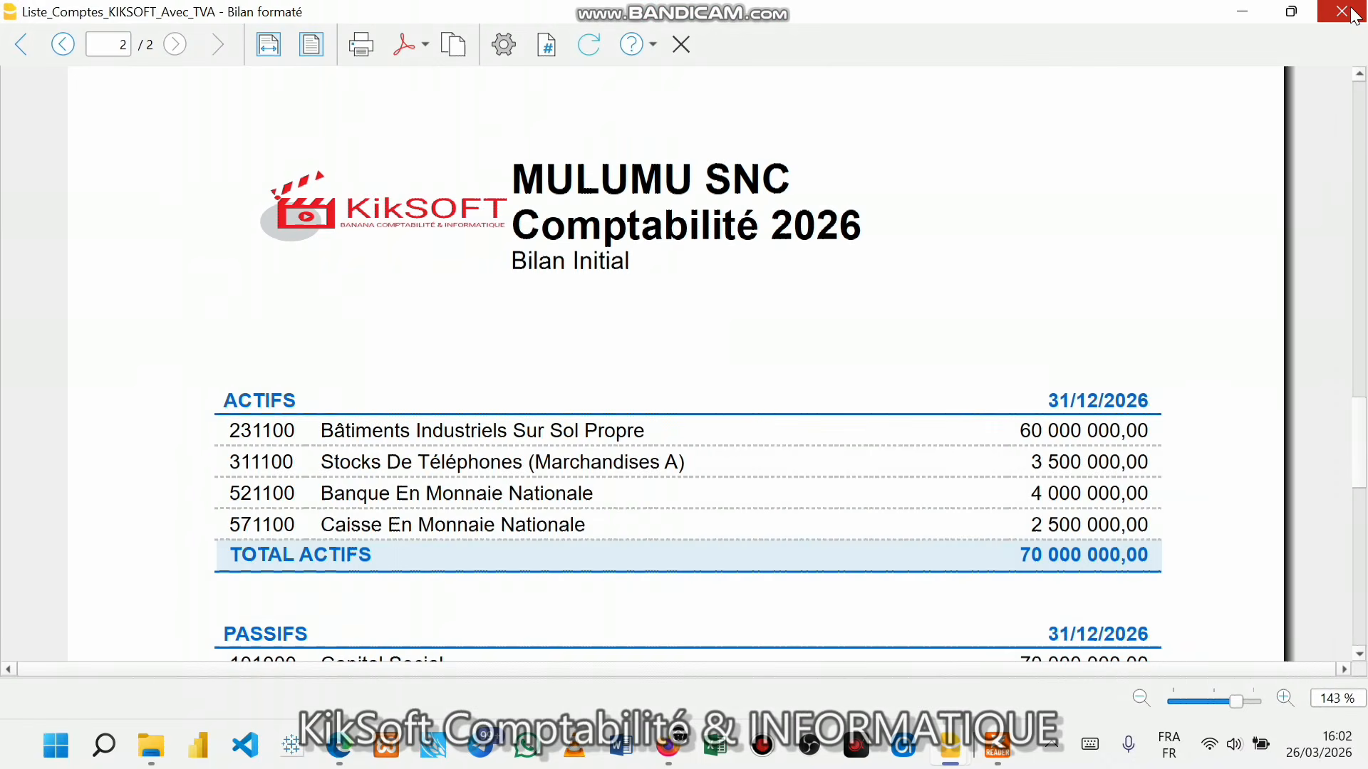
click(681, 45)
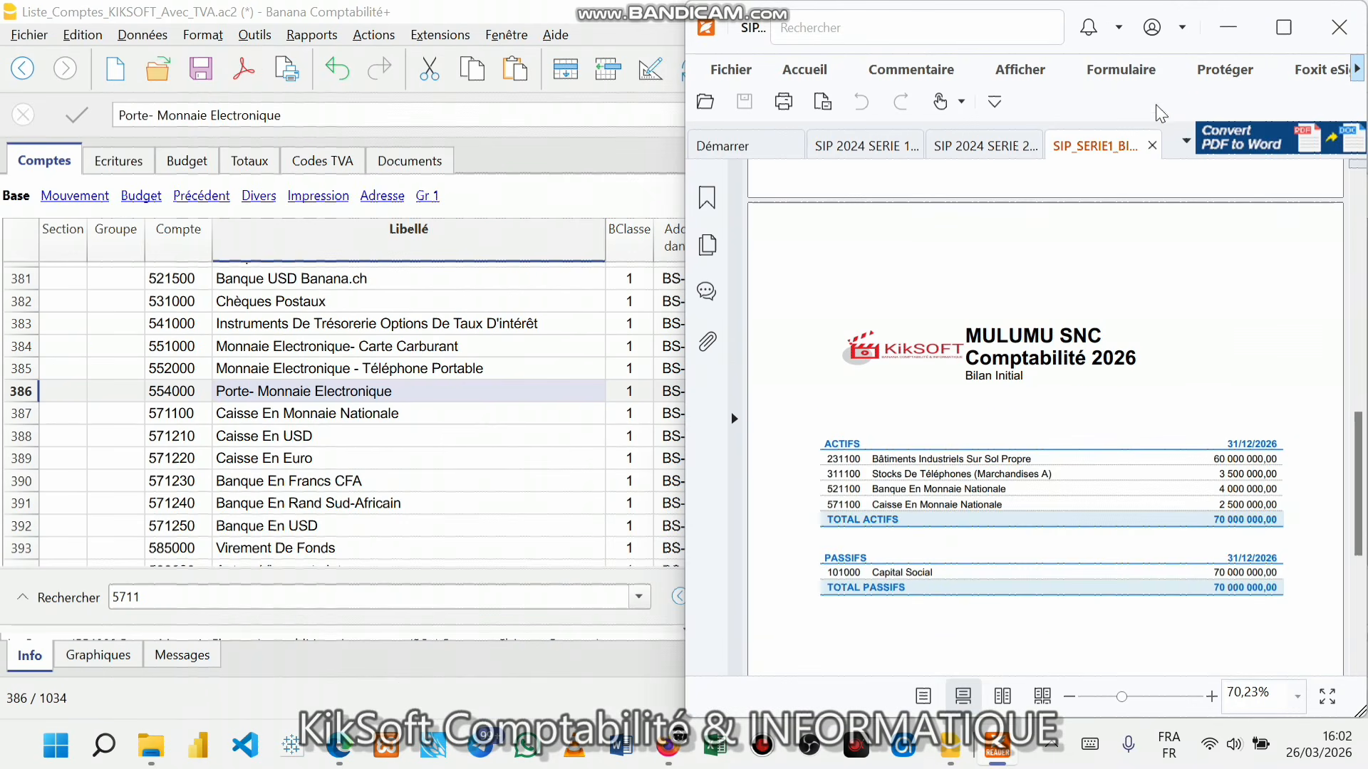
click(976, 146)
scroll(997, 342, down, 3)
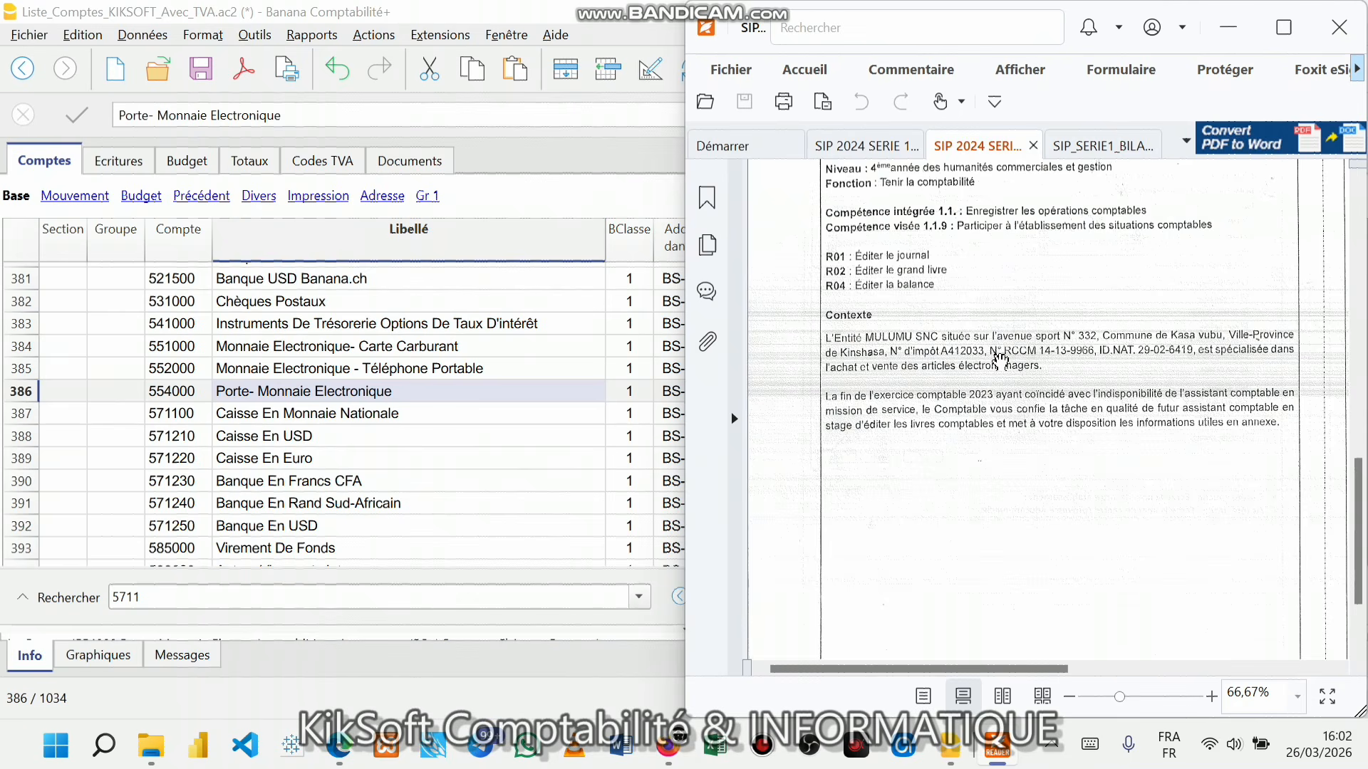
- Scroll the SIP 2024 exam document to the Annexes : Pièces justificatives page
click(862, 146)
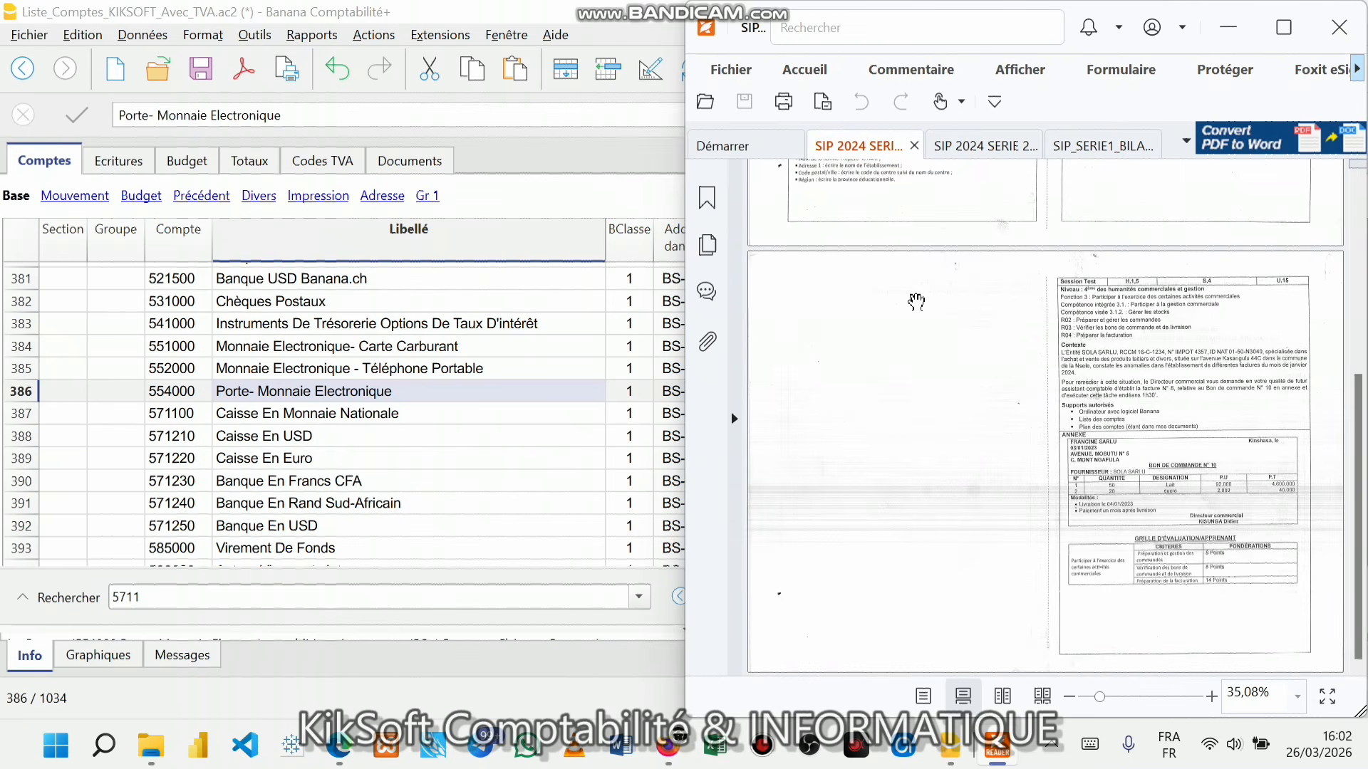
click(983, 146)
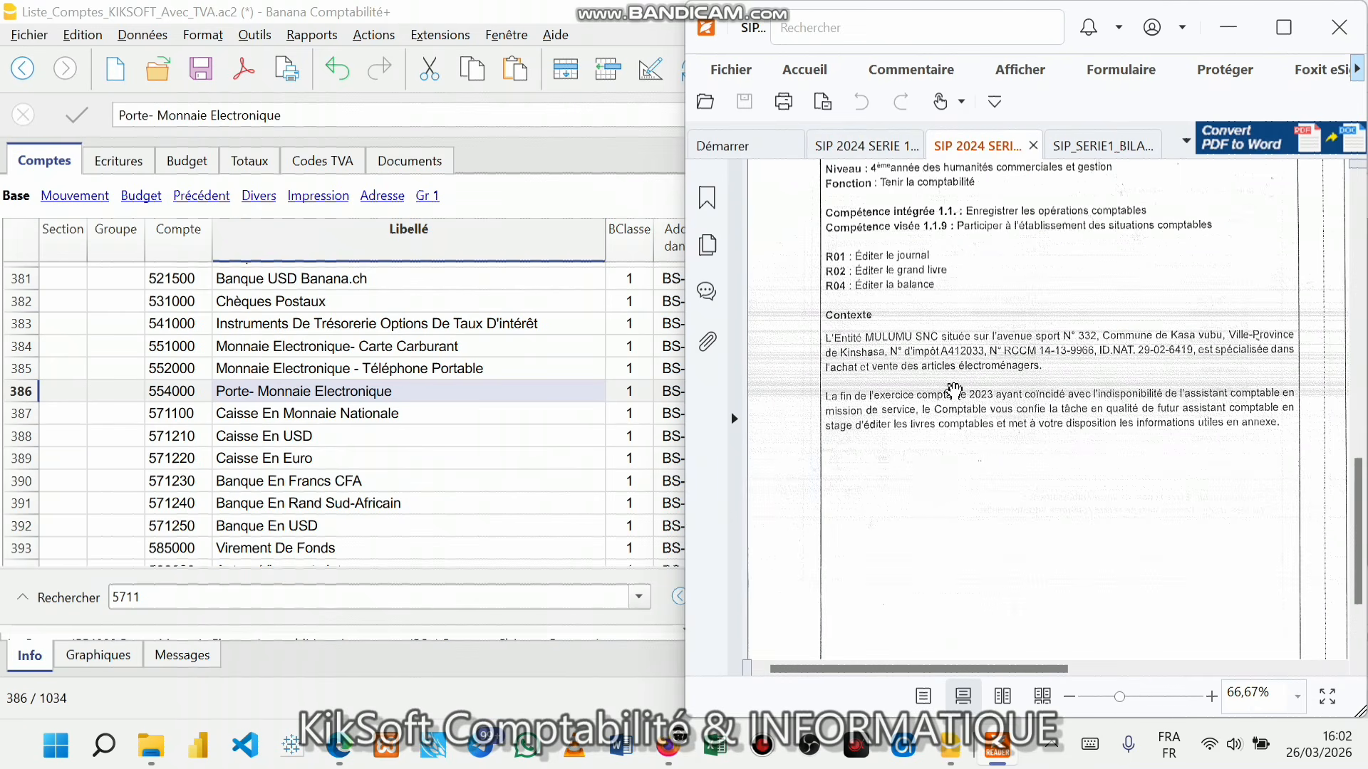
scroll(954, 391, down, 10)
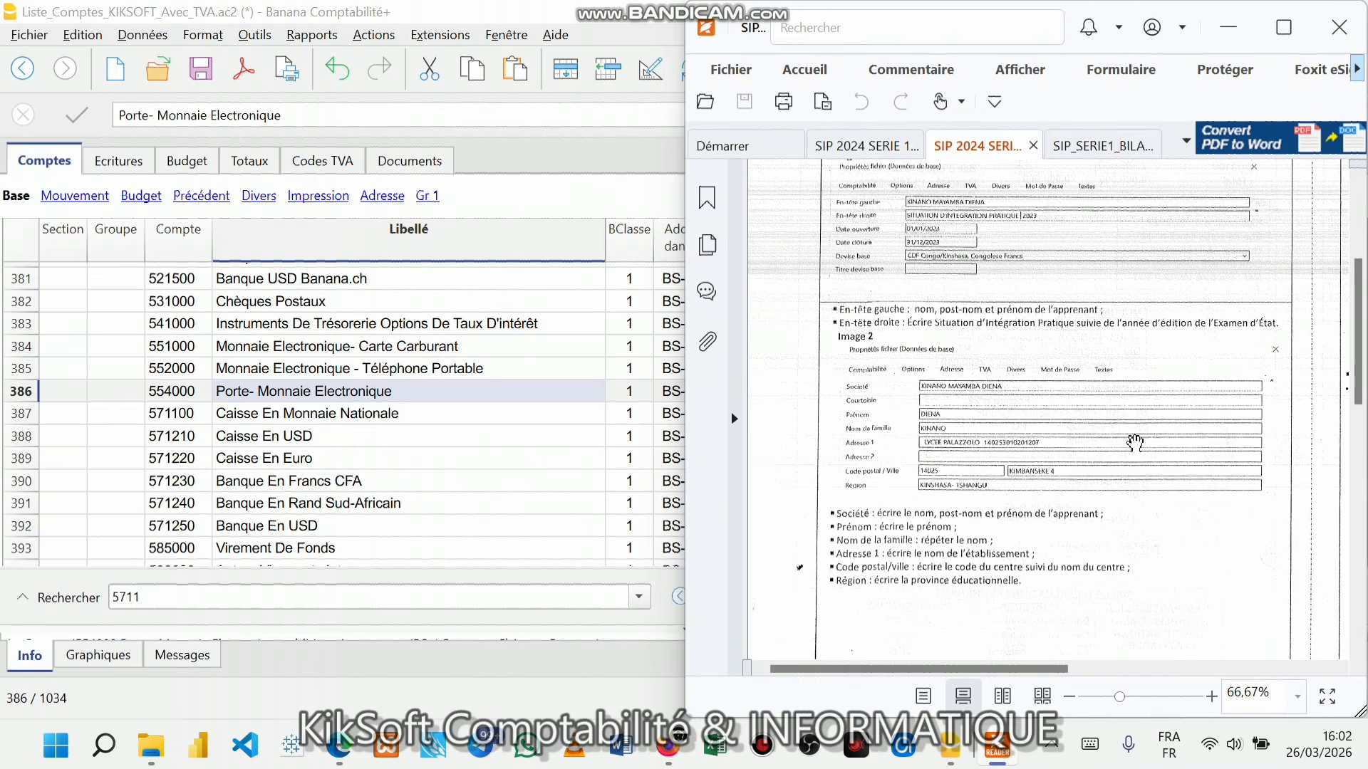
drag(962, 670, 1225, 670)
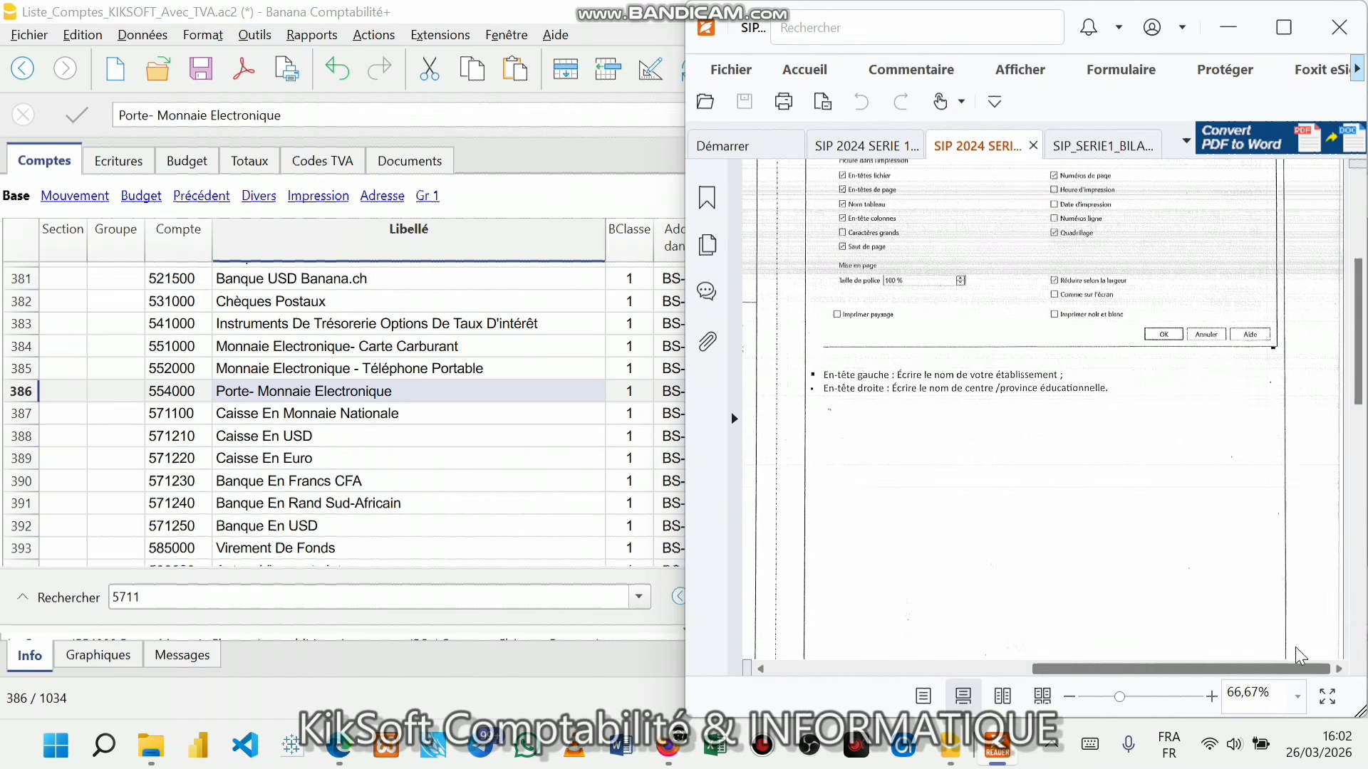
scroll(1068, 481, up, 3)
scroll(1069, 481, down, 10)
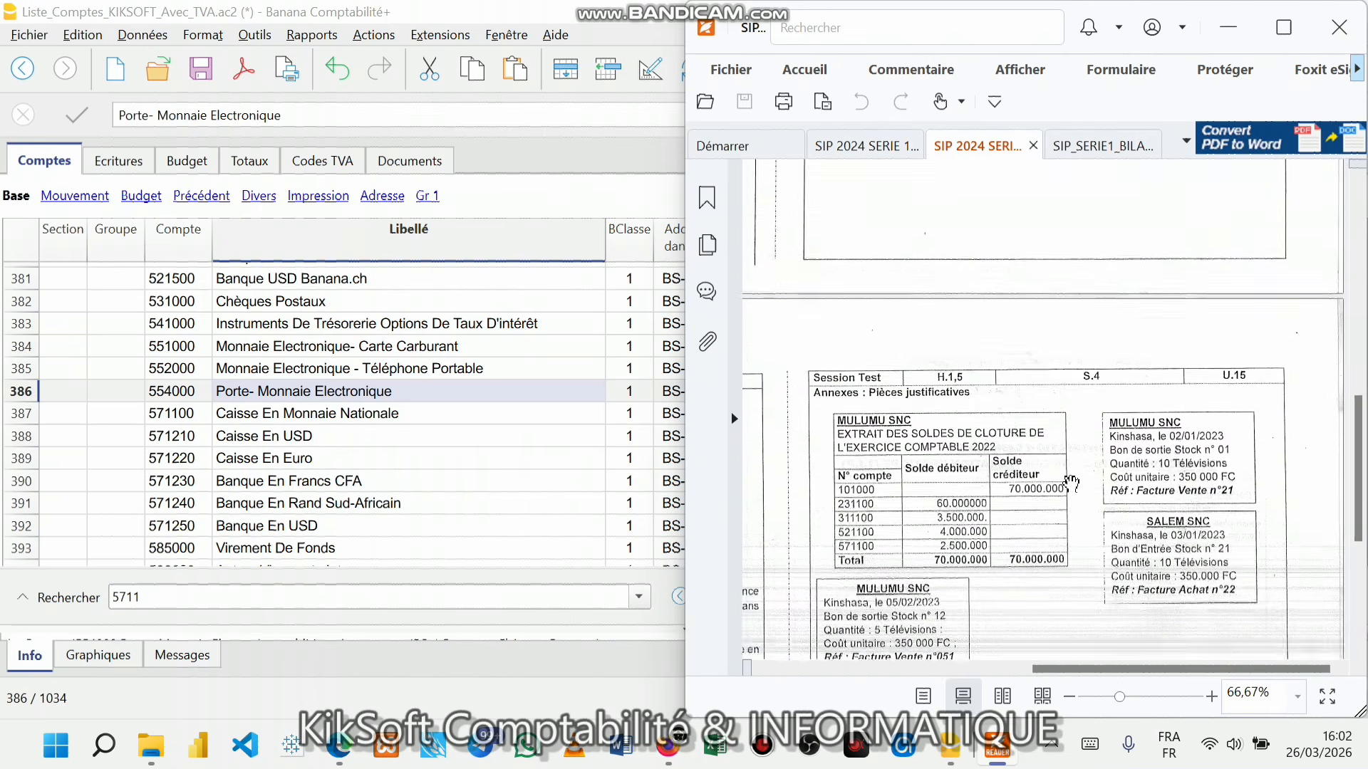
scroll(1068, 481, down, 3)
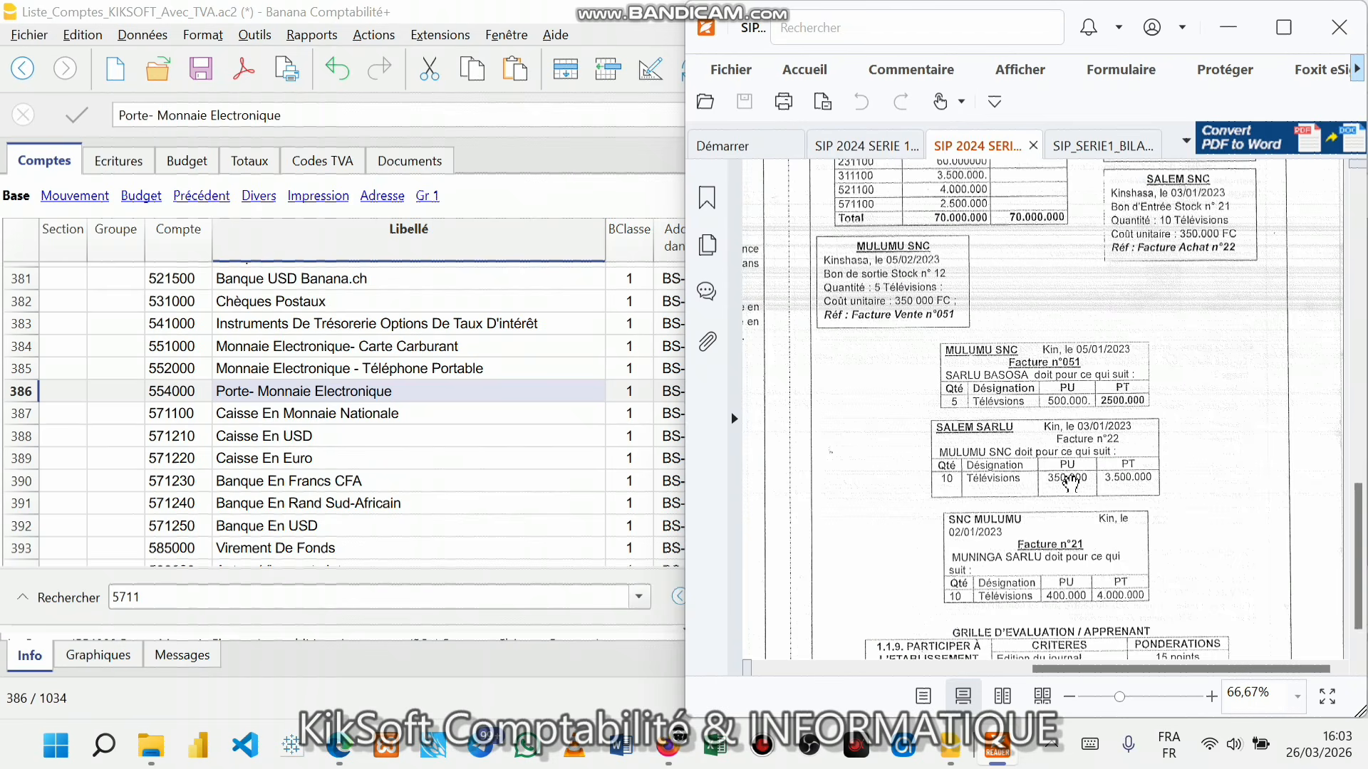
scroll(1071, 483, up, 3)
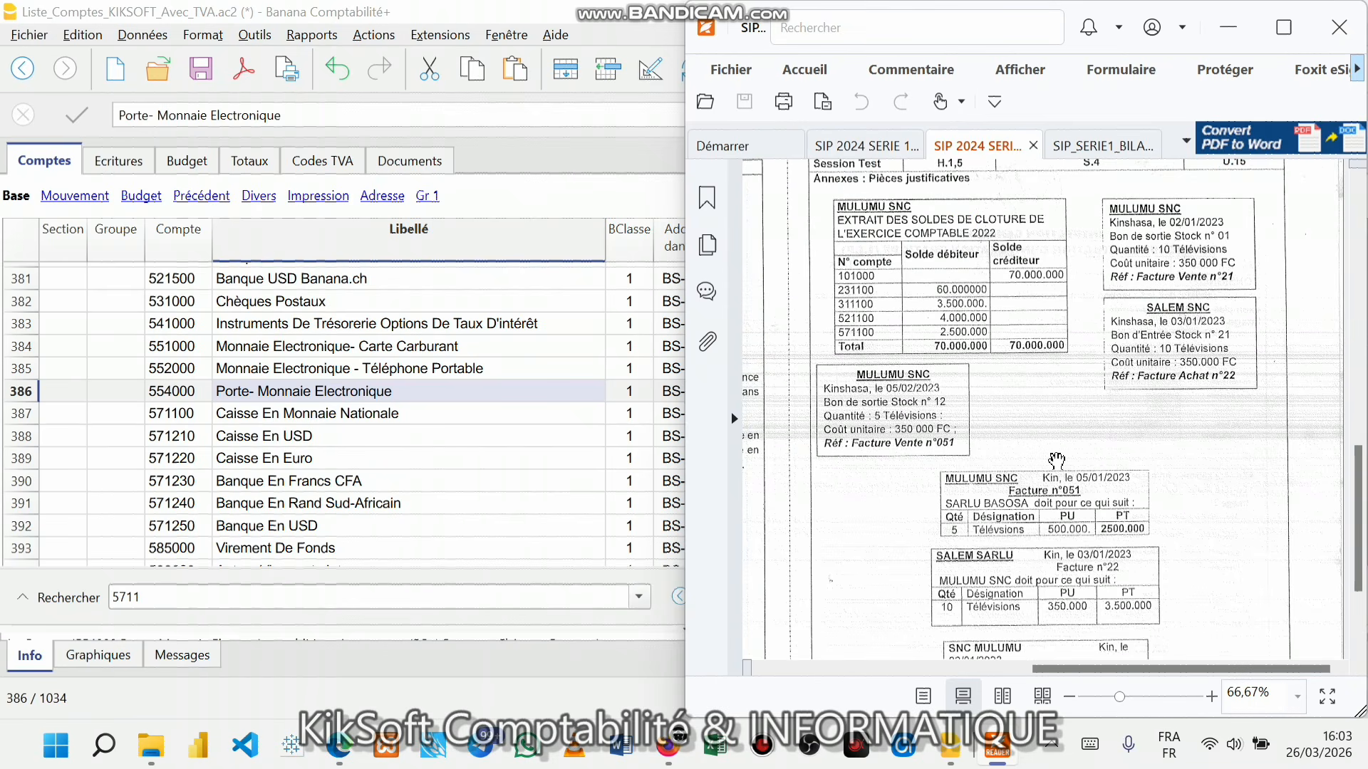
scroll(1057, 460, up, 2)
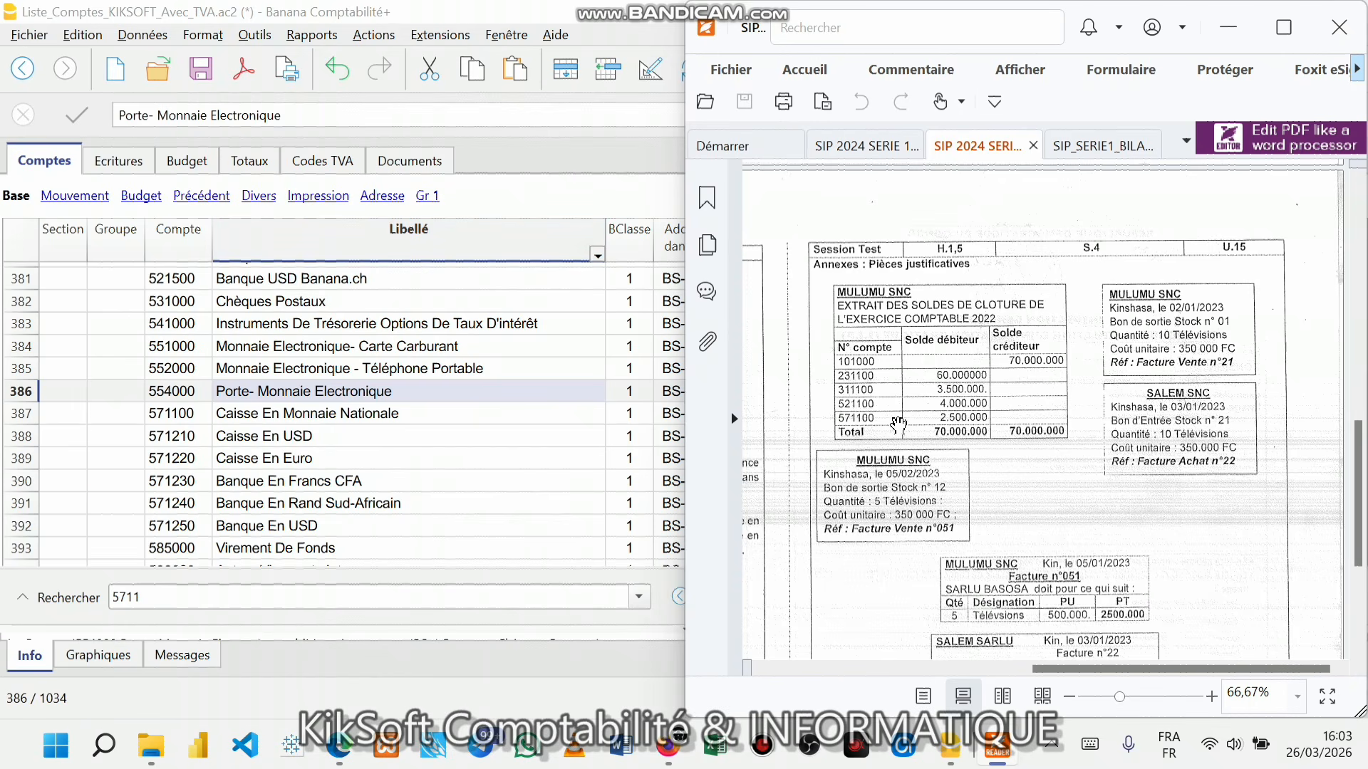
- Show Banana's empty Ecritures journal with the SIP 2024 exam PDF back alongside
click(450, 463)
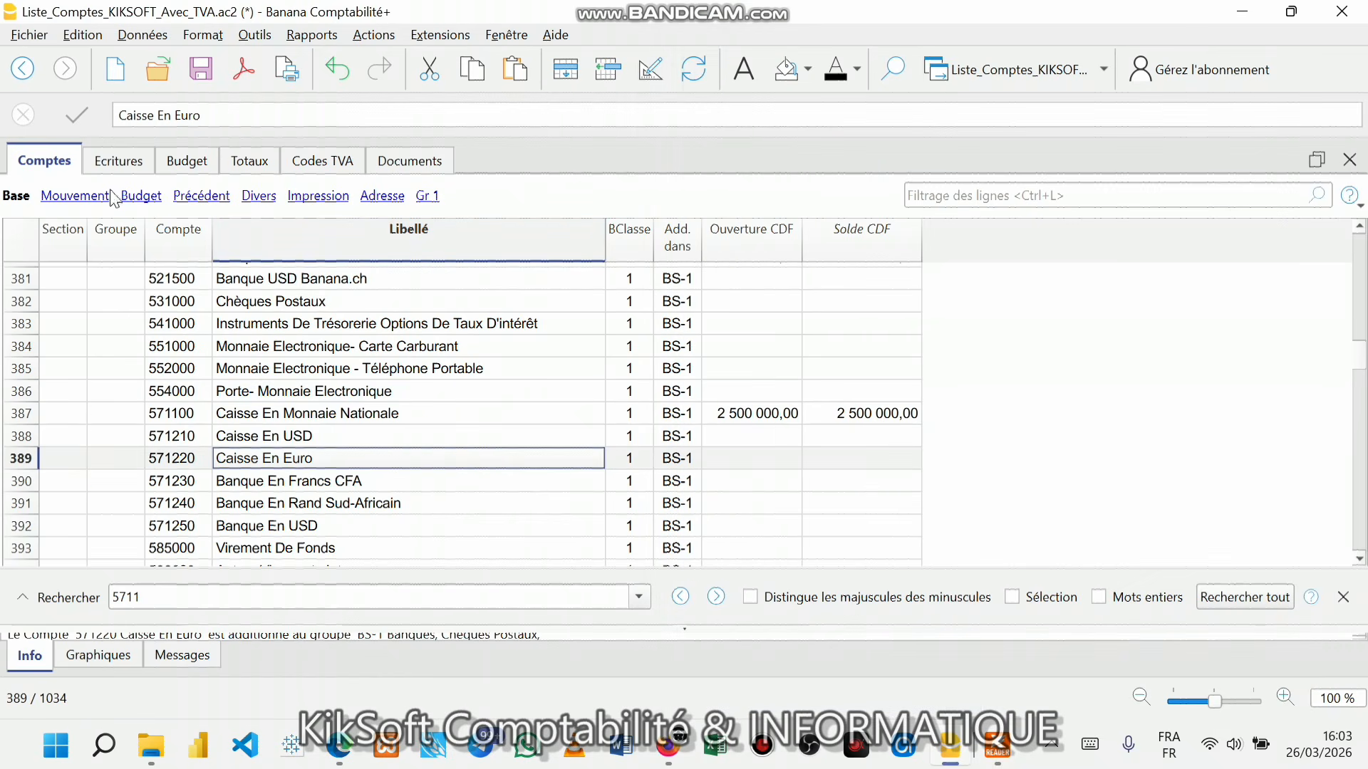
click(118, 167)
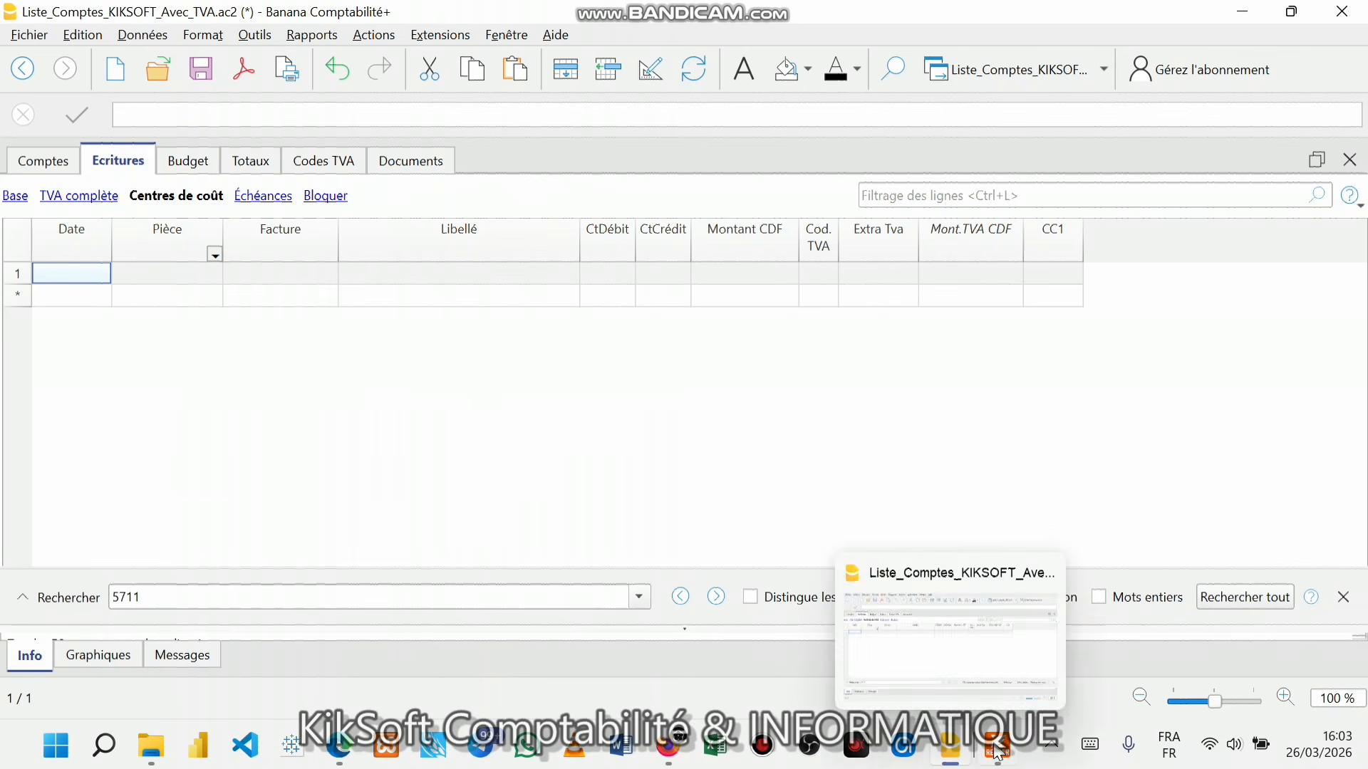
mouse_move(997, 746)
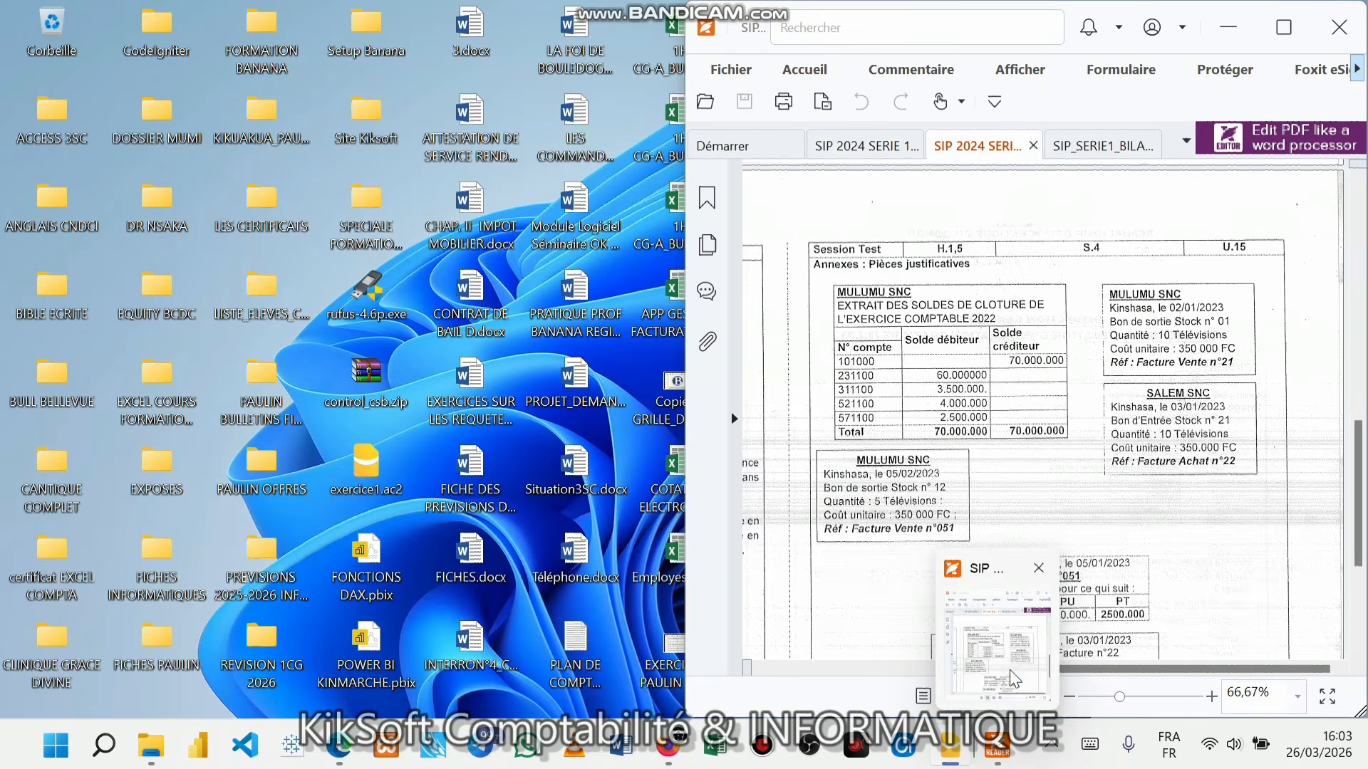
click(1008, 673)
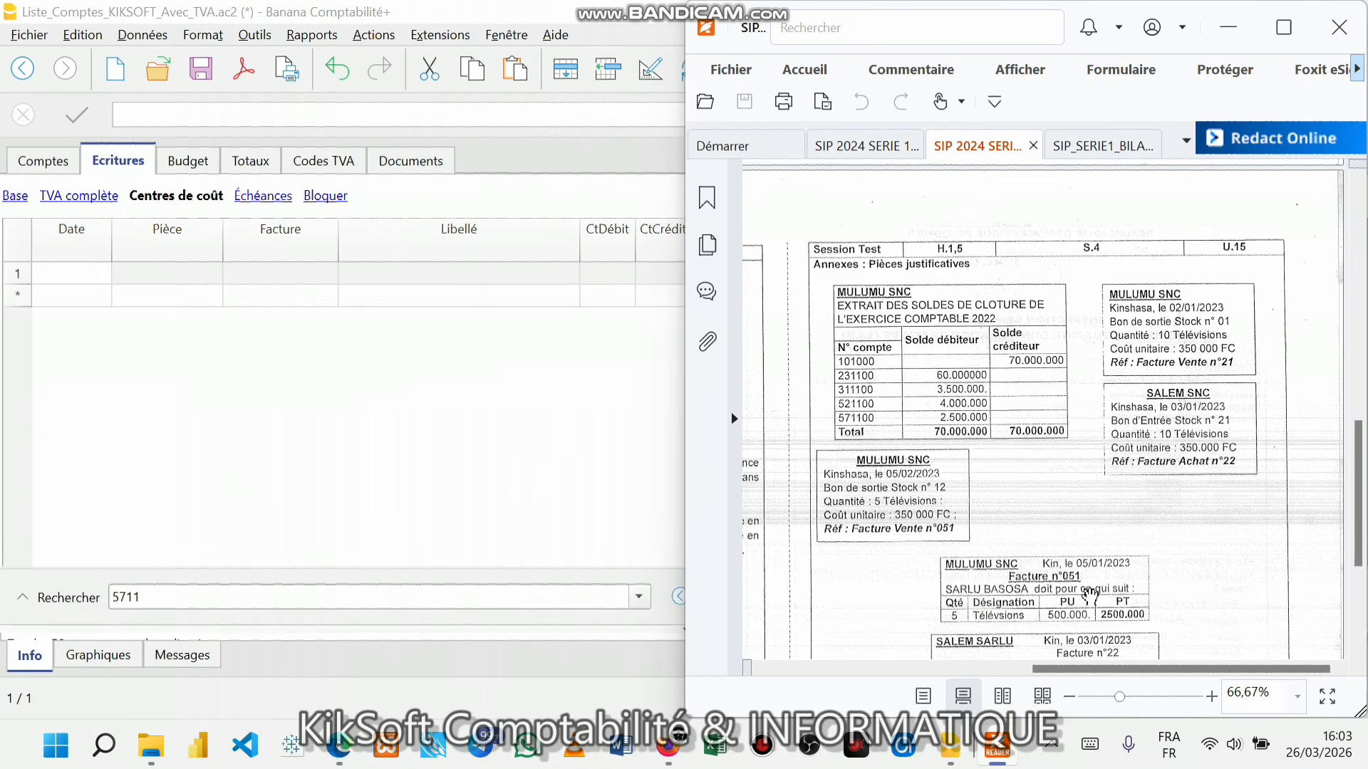
- Scroll through the PDF annexes down to Facture n°21 and back up
scroll(1095, 607, down, 6)
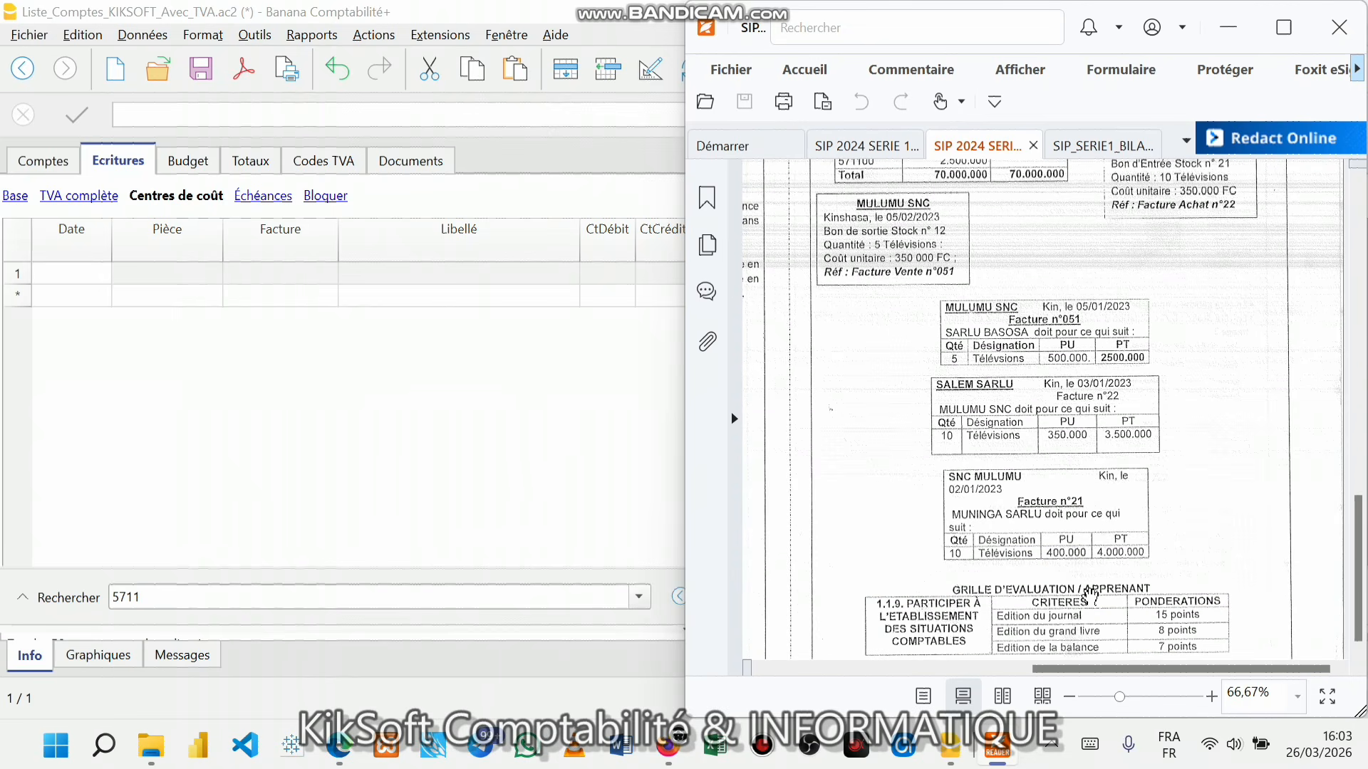
scroll(1103, 566, up, 3)
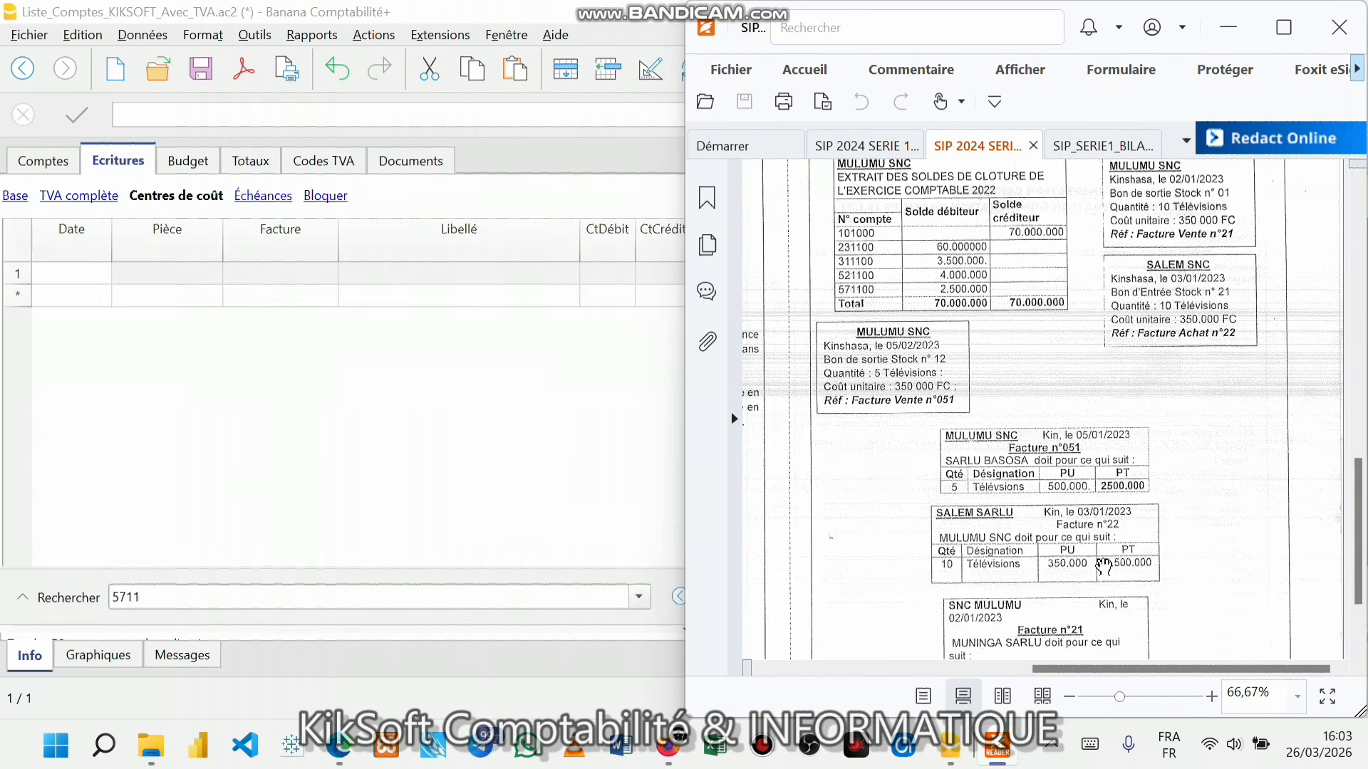
scroll(1103, 567, up, 1)
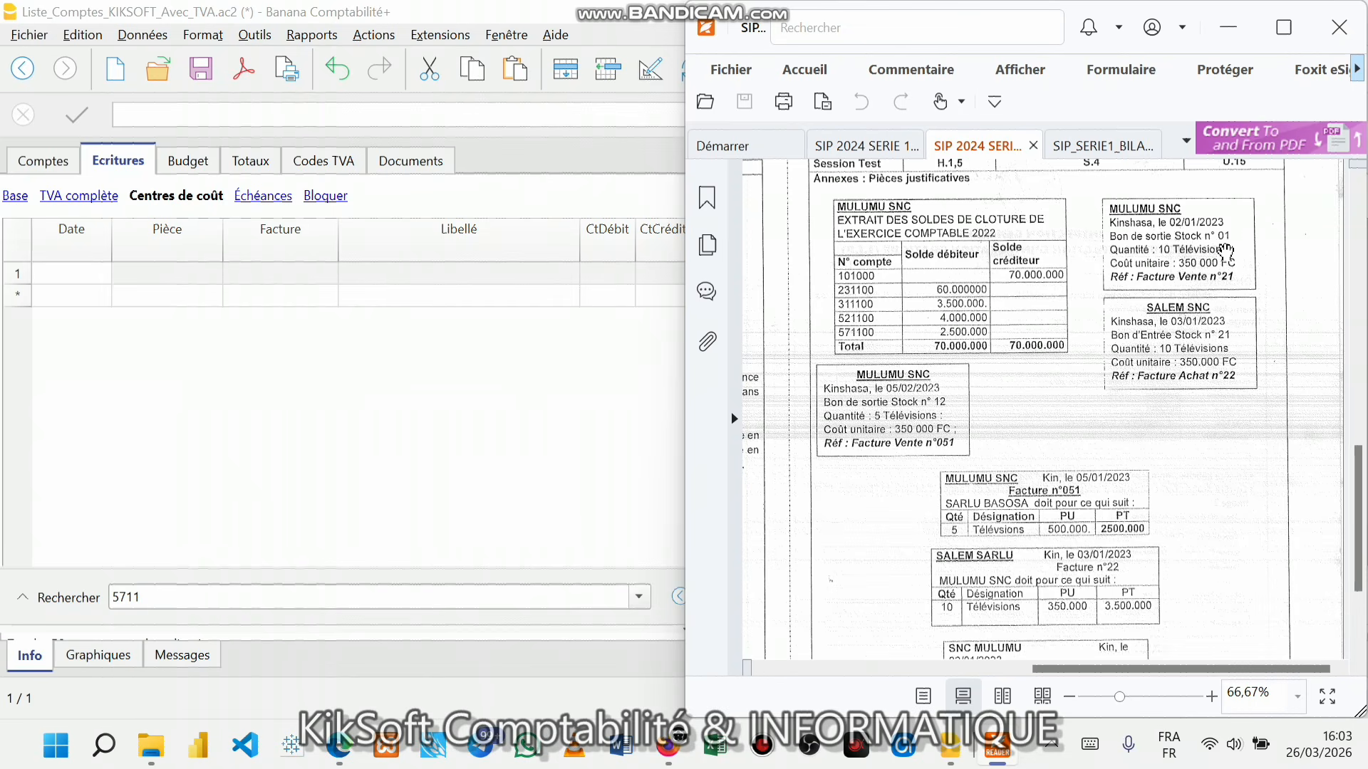
scroll(1217, 265, down, 1)
scroll(1216, 262, down, 1)
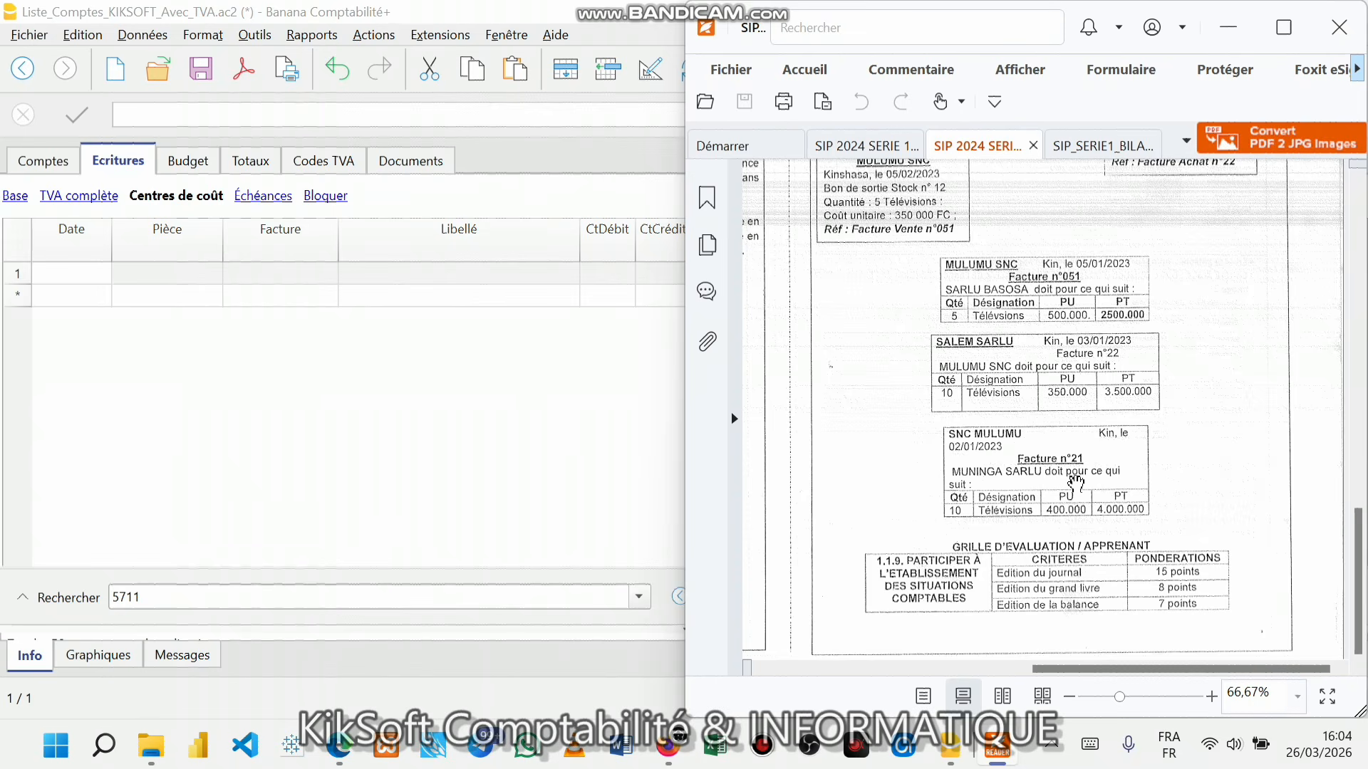
scroll(1088, 369, up, 2)
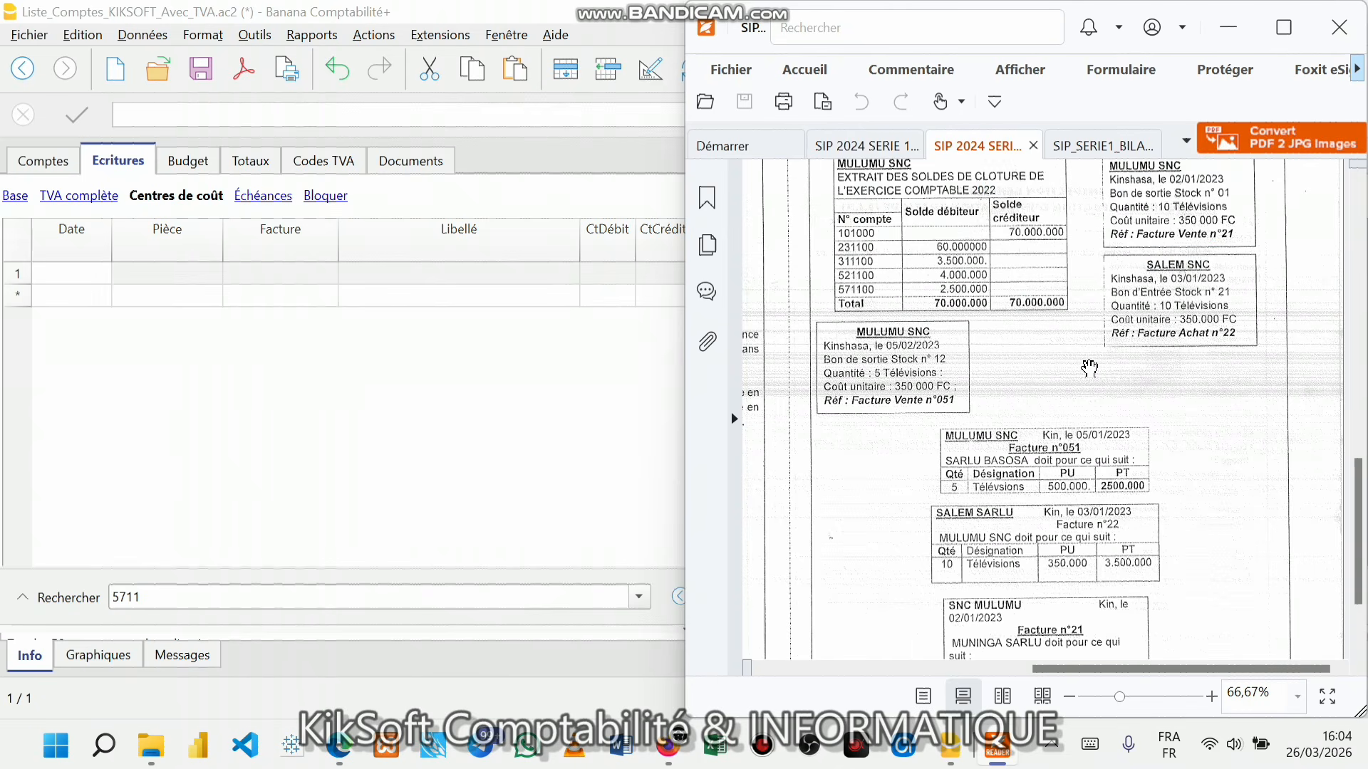
scroll(1090, 364, up, 1)
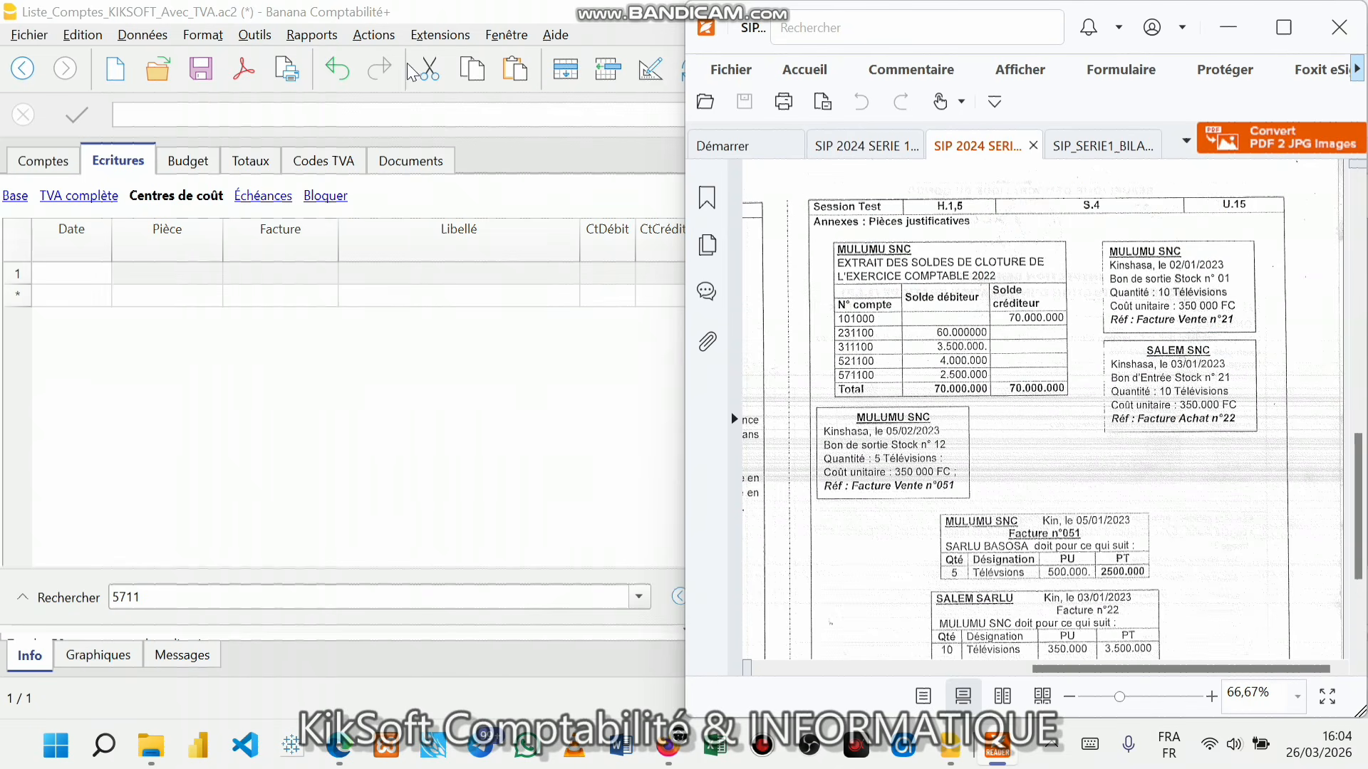
- Bring the journal and exam PDF forward, then maximize and snap Banana's journal to the left
click(55, 283)
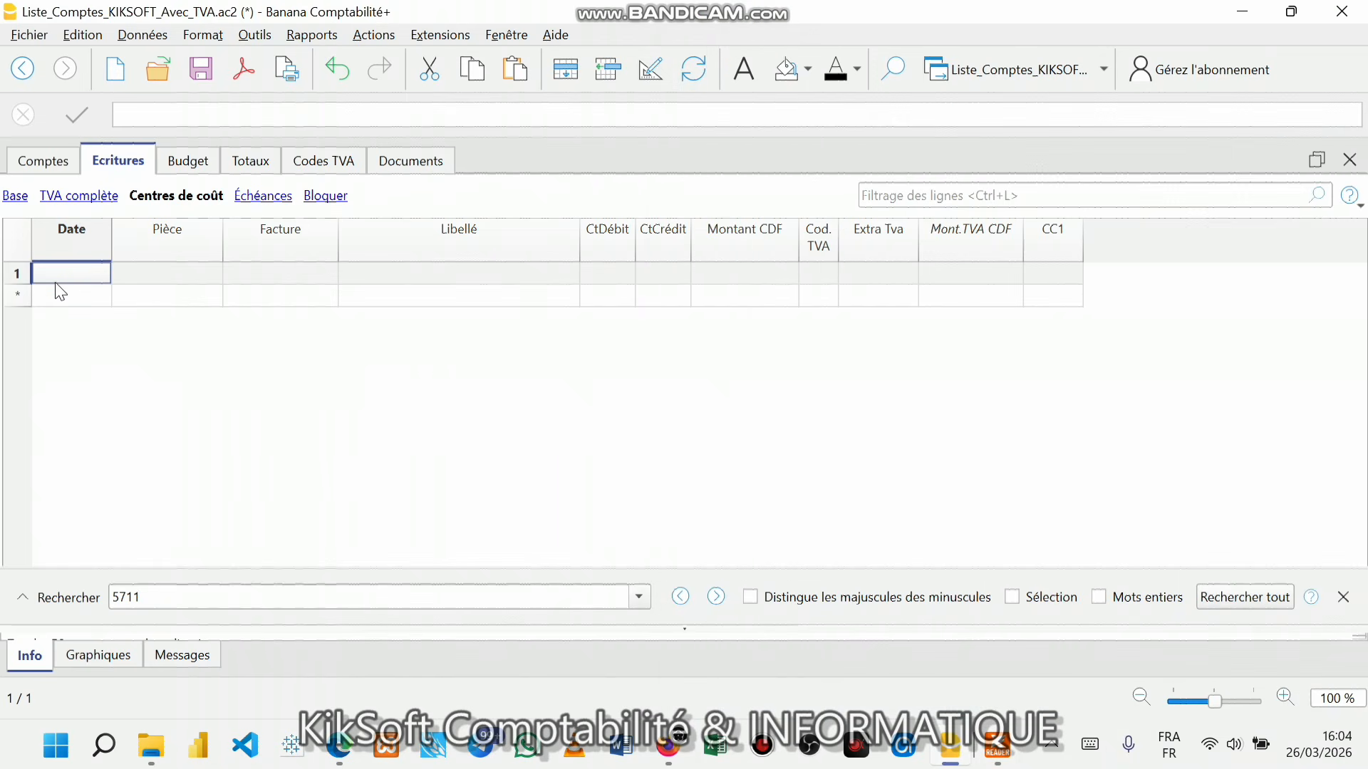
mouse_move(998, 746)
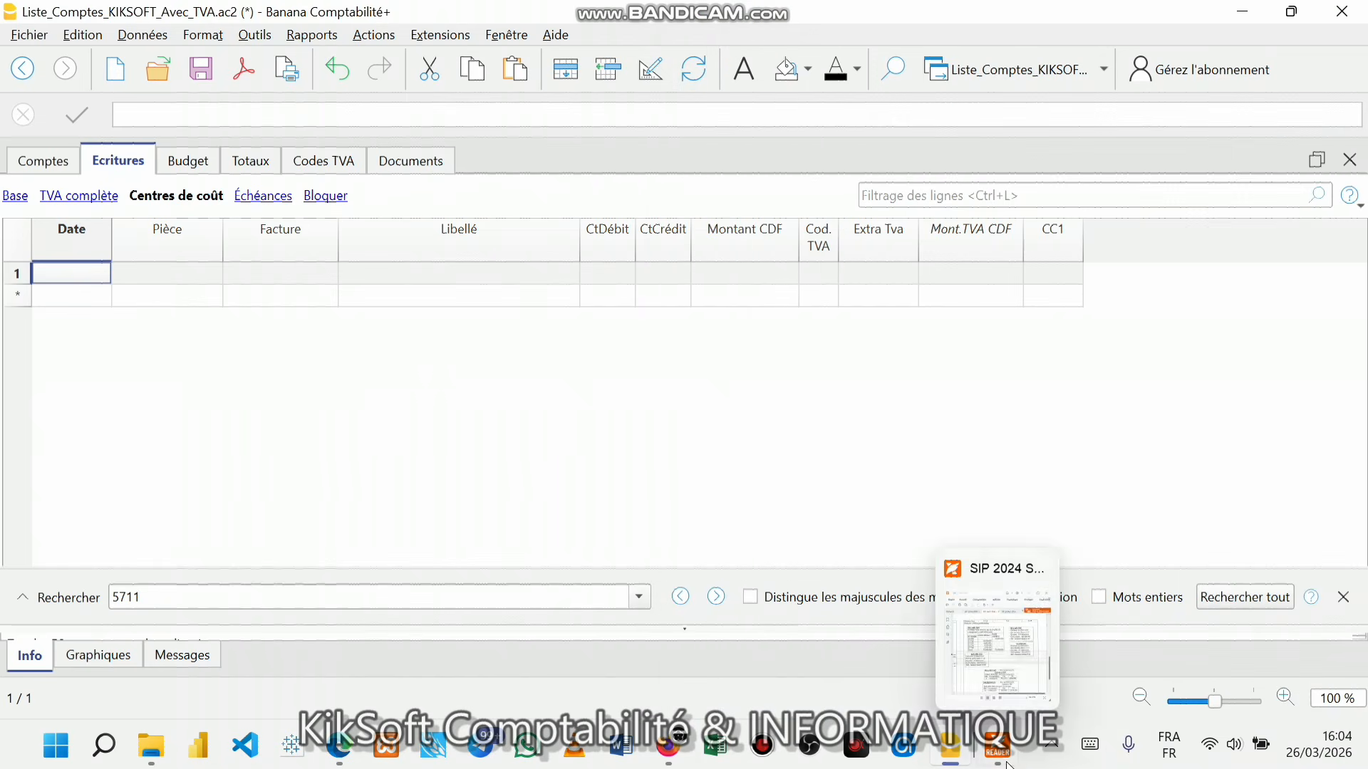
click(1012, 596)
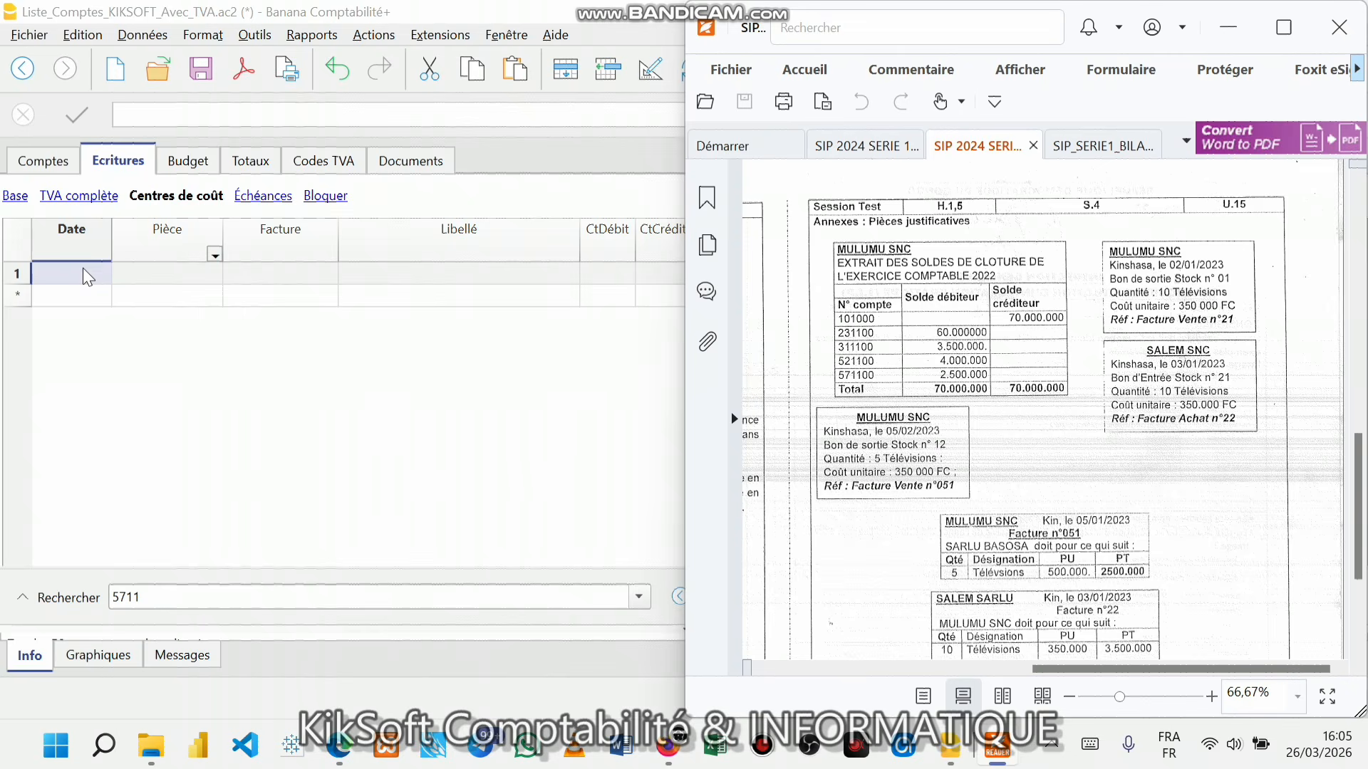
key(super+Up)
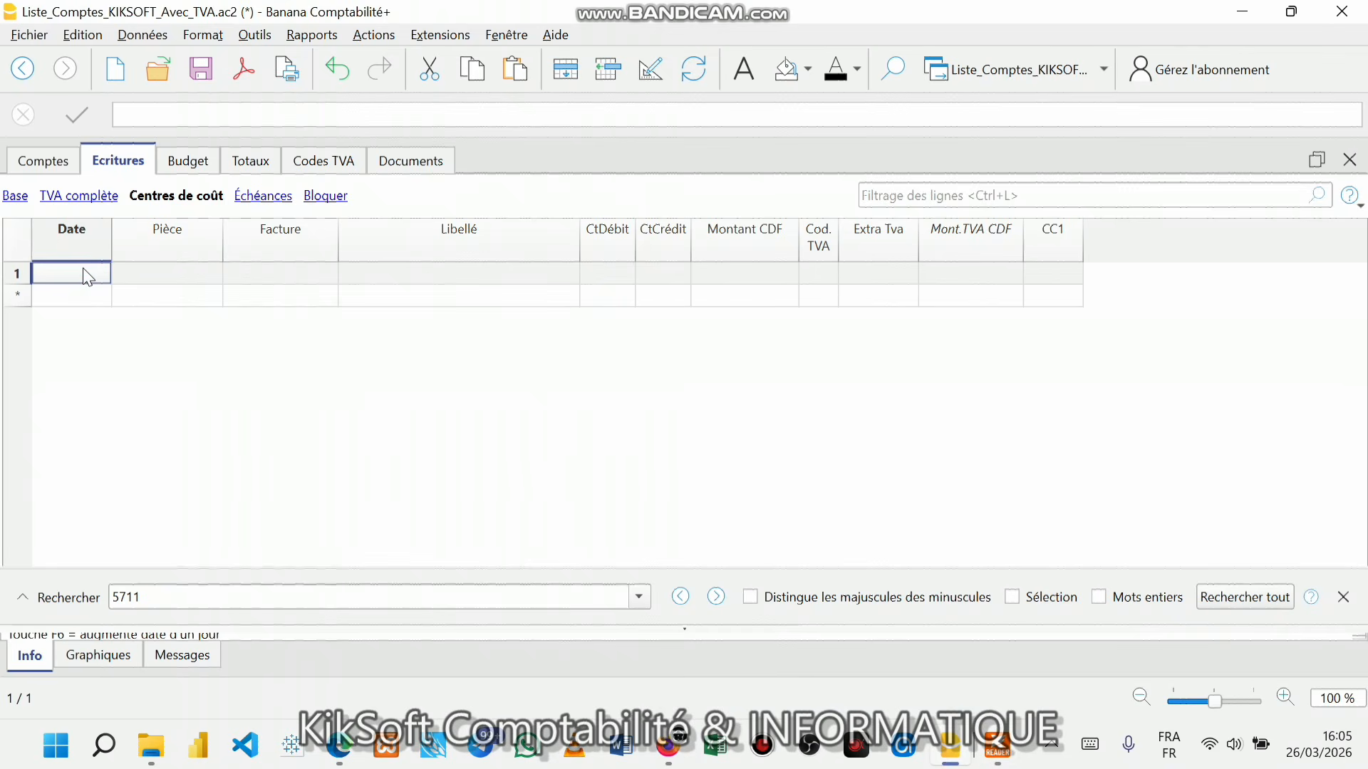
key(super+Left)
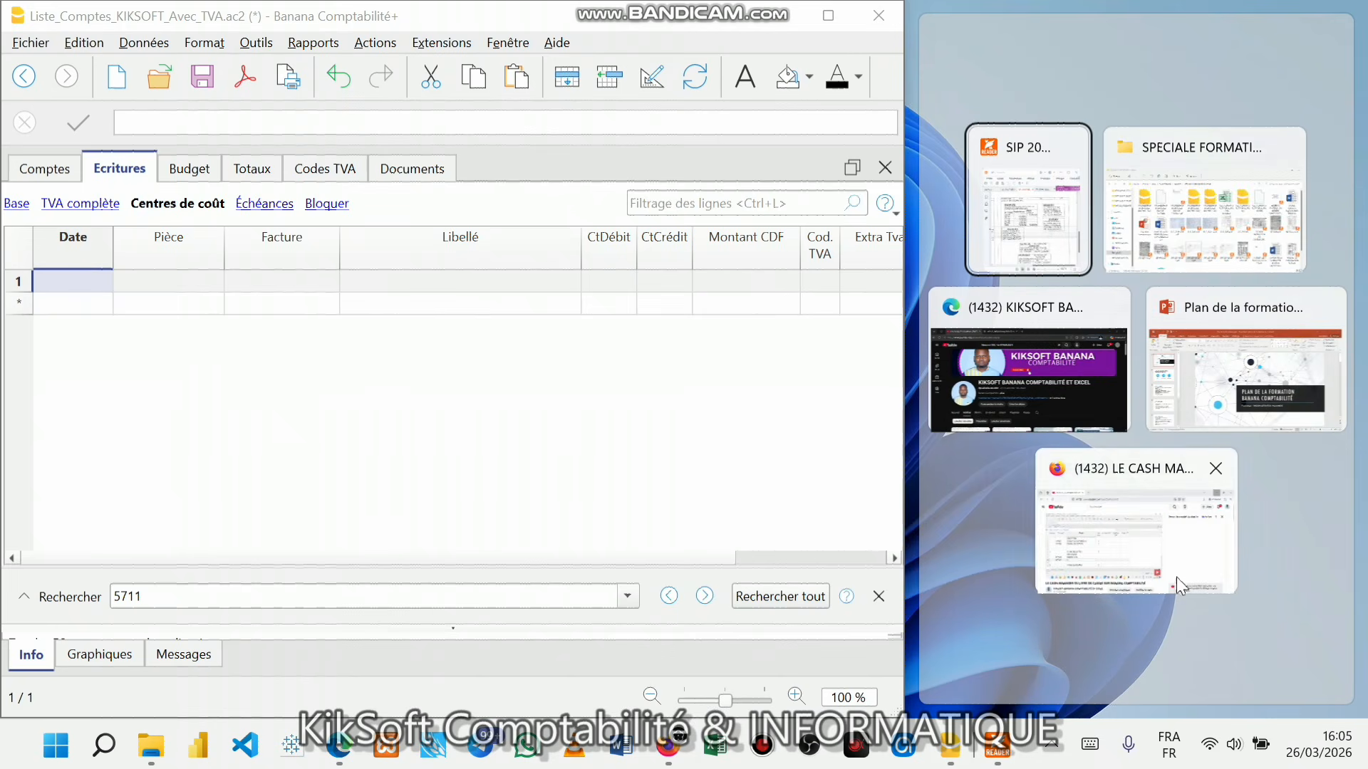
- Place the exam PDF on the right side beside the journal
click(1010, 220)
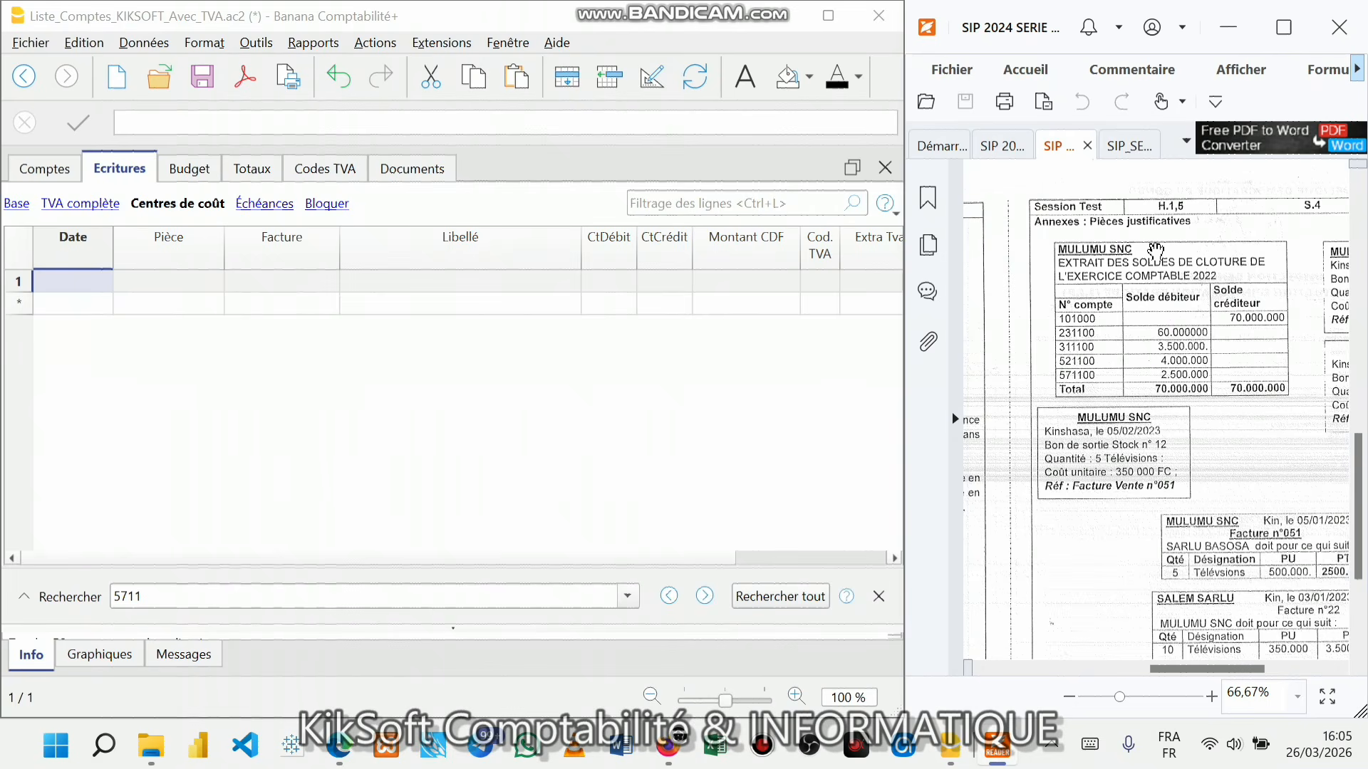
click(1213, 666)
drag(1212, 666, 1281, 670)
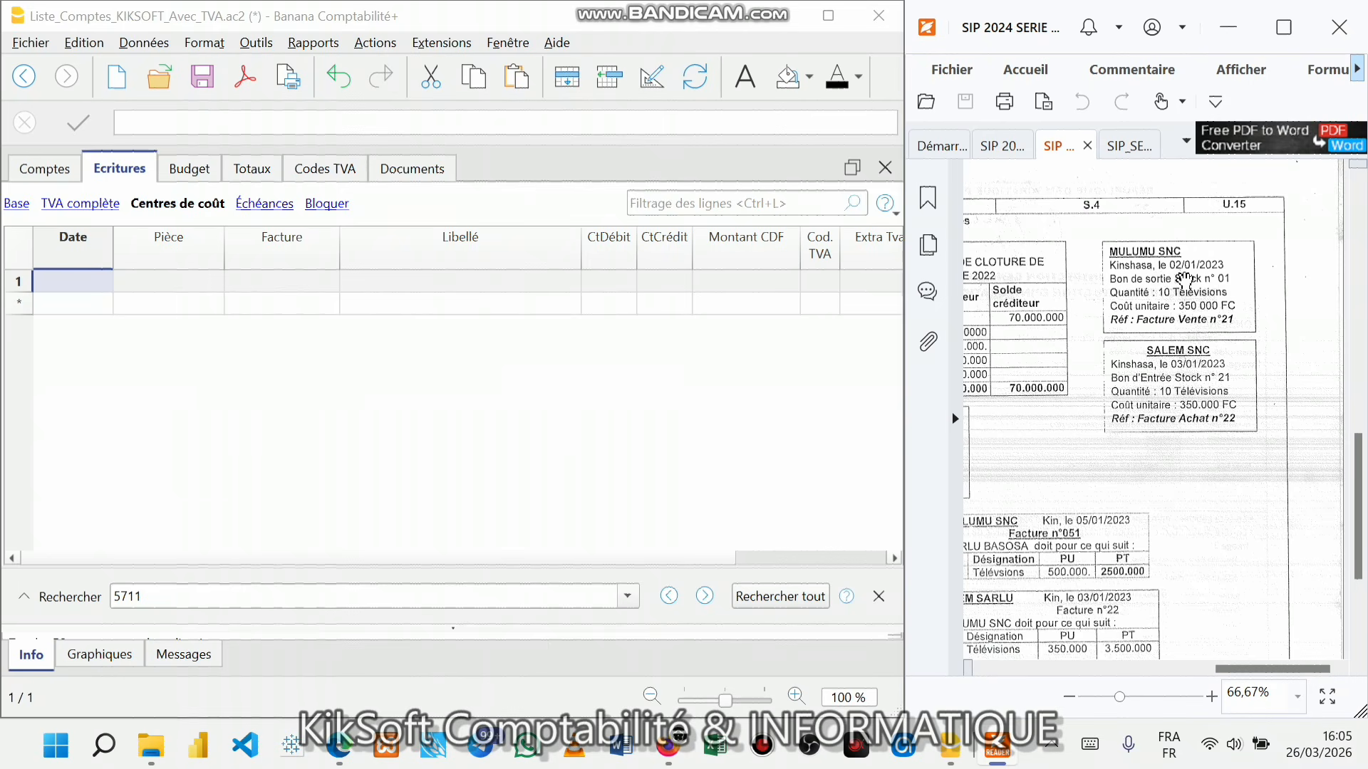
- Enter journal row 1 dated 02/01/2026 with document number BSS 1
click(89, 285)
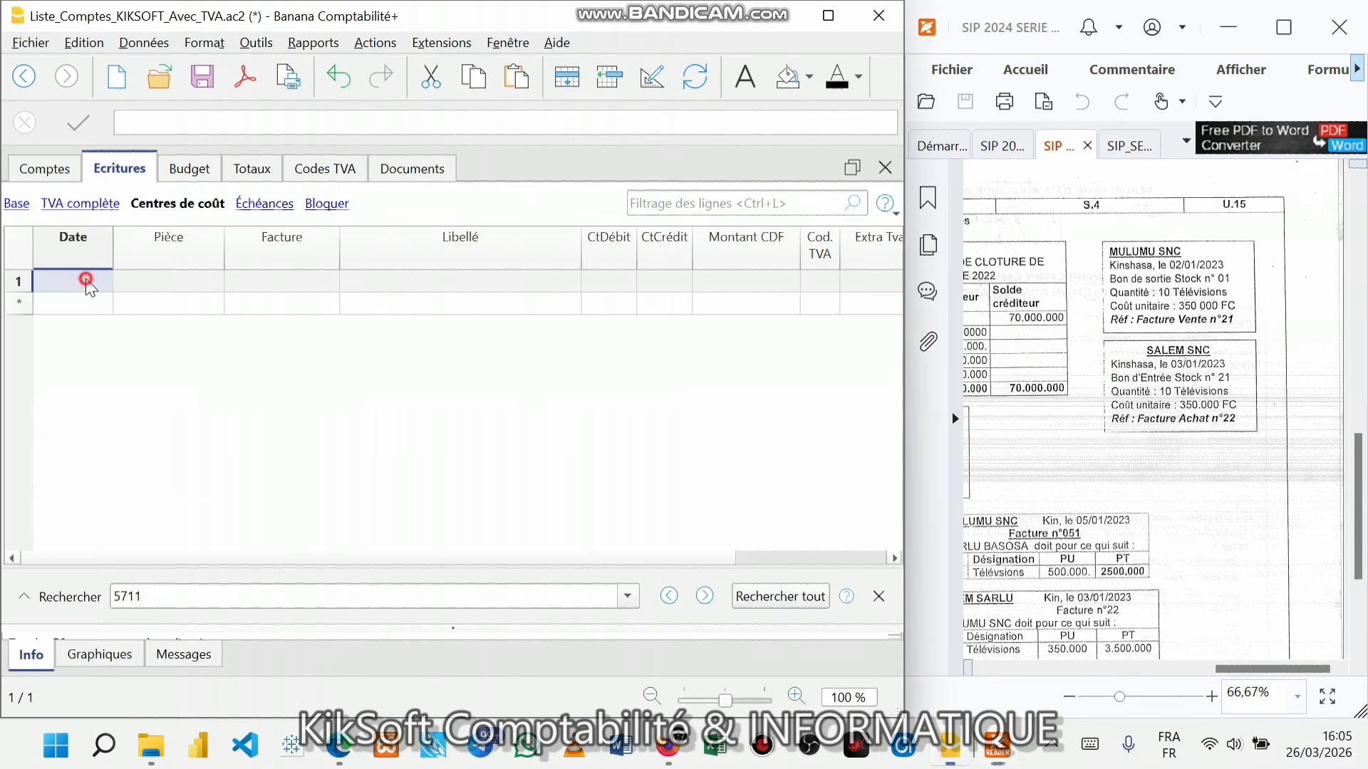
text(01/01/2026)
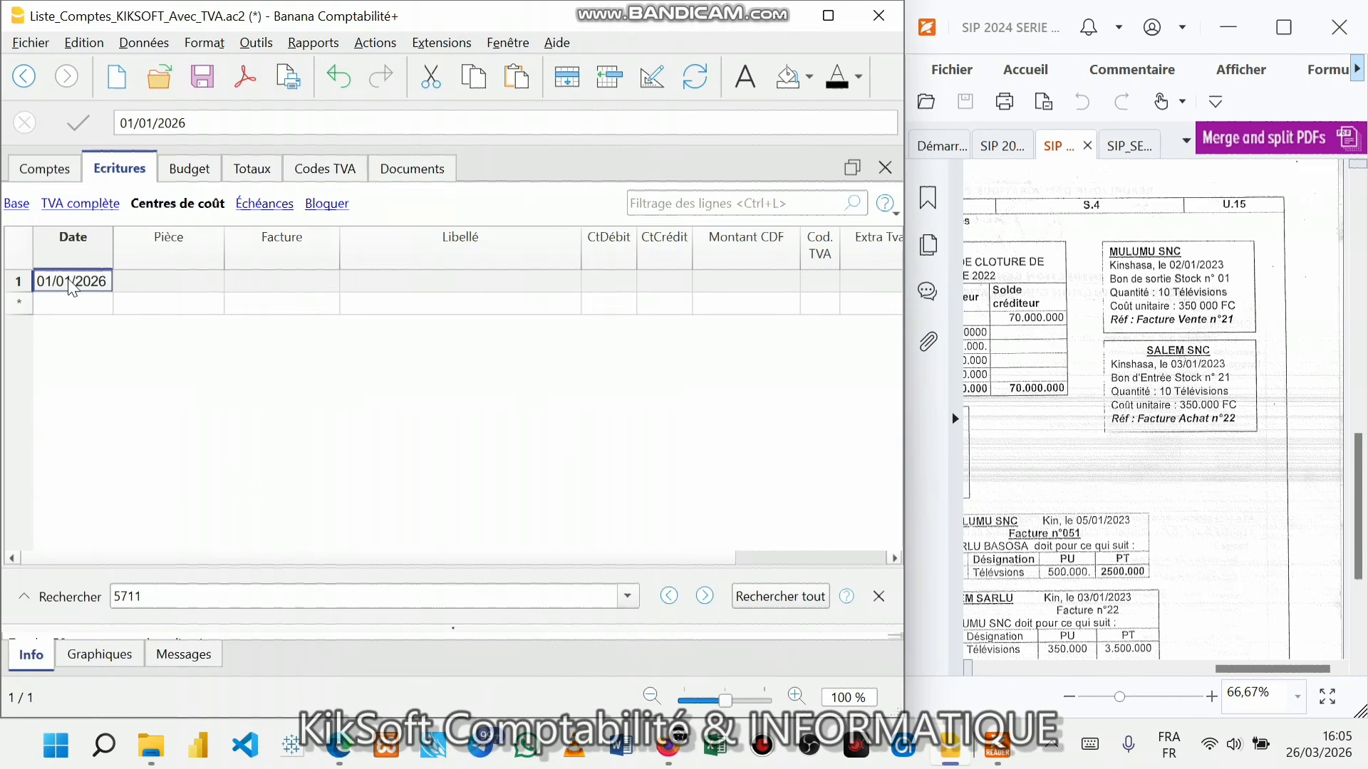
click(68, 280)
click(69, 282)
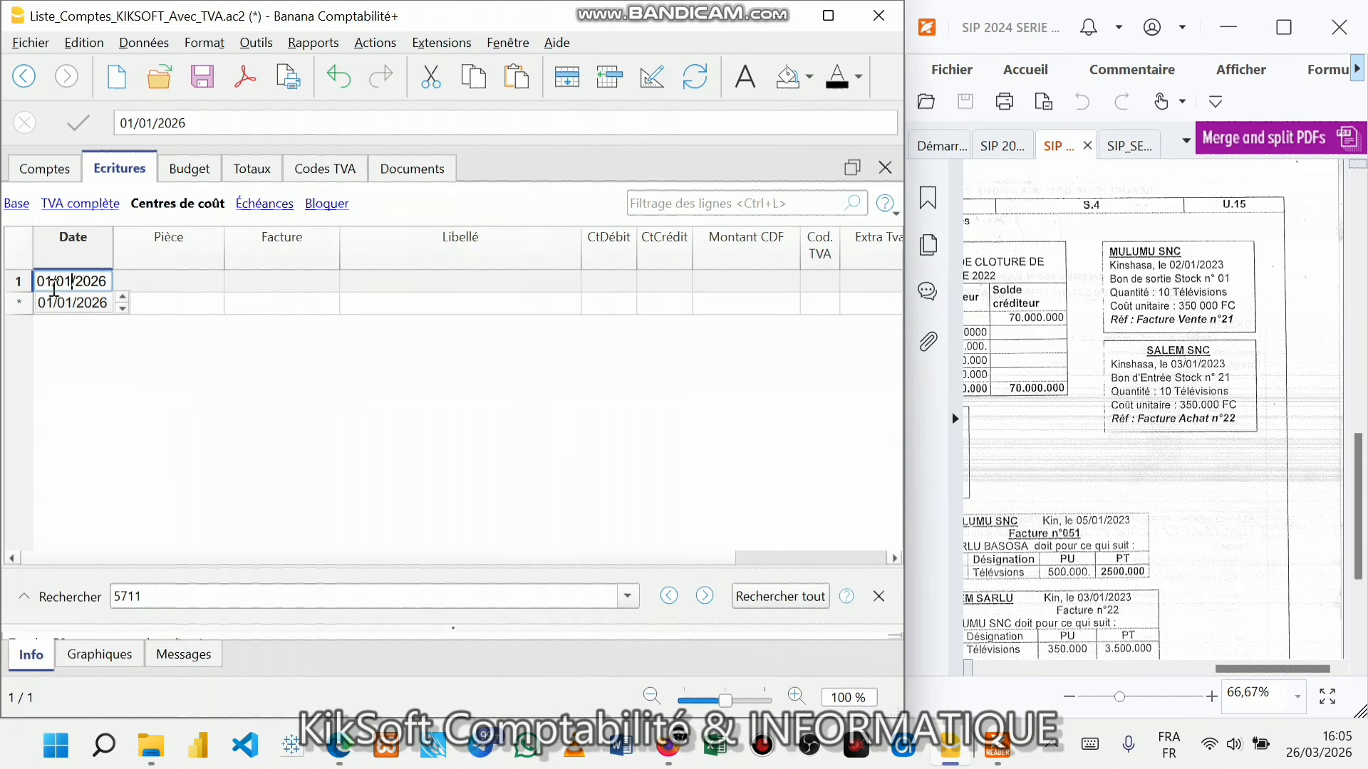
click(46, 283)
click(51, 283)
key(BackSpace)
text(2)
click(130, 278)
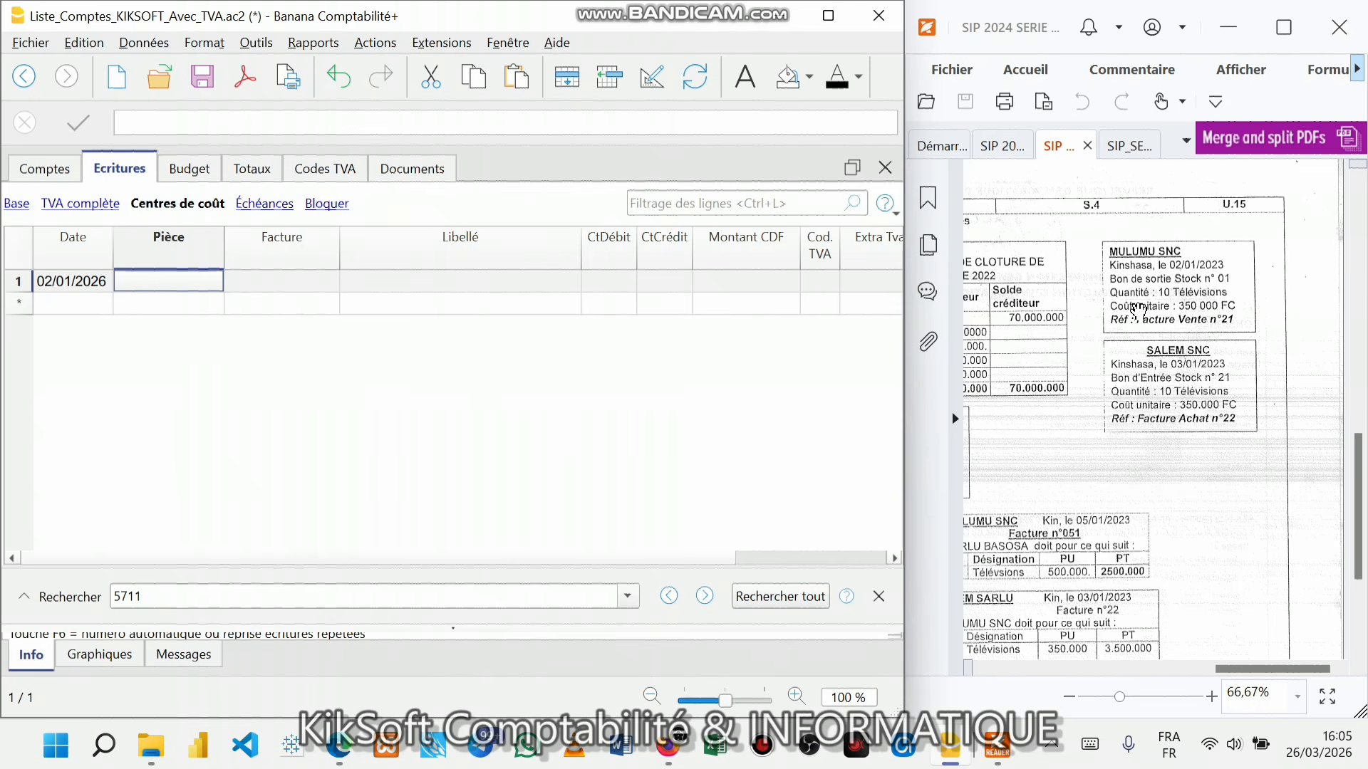
text(BSS)
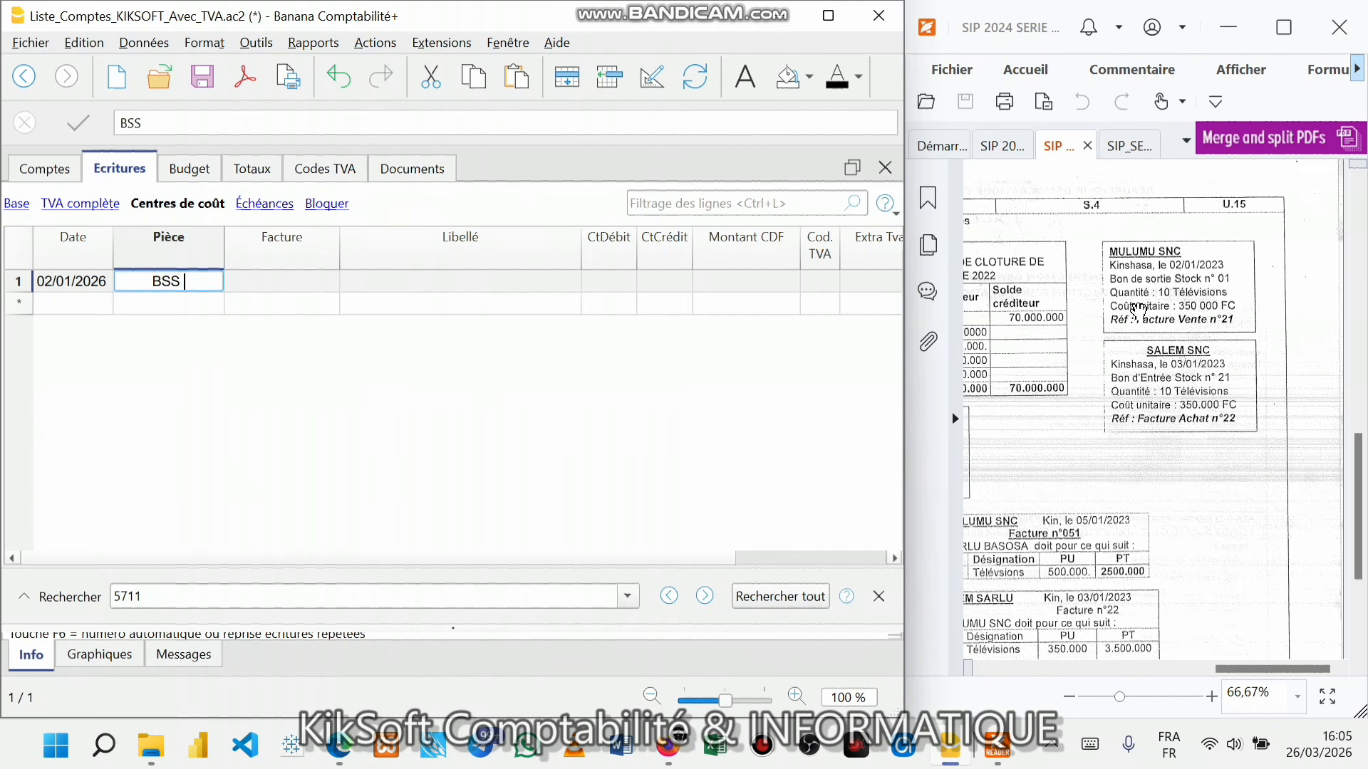
text( 1)
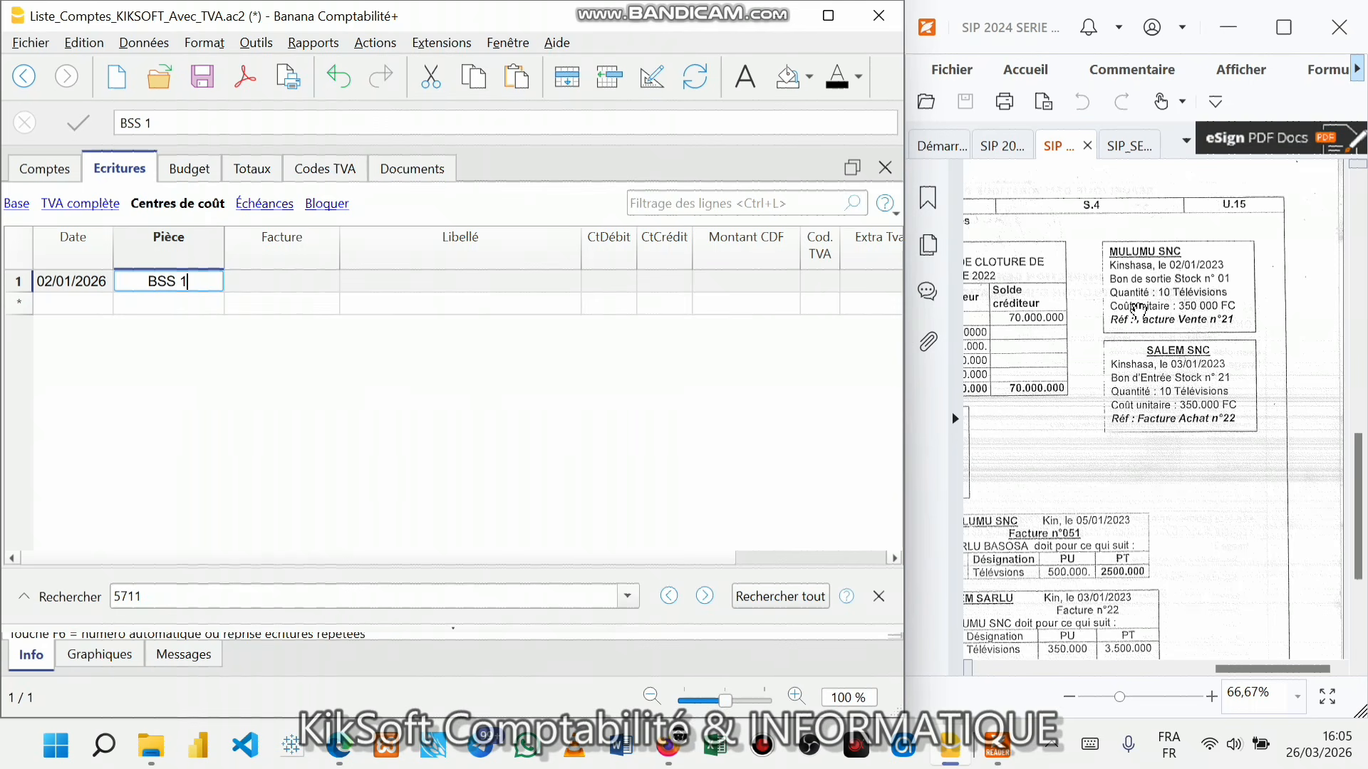
click(281, 282)
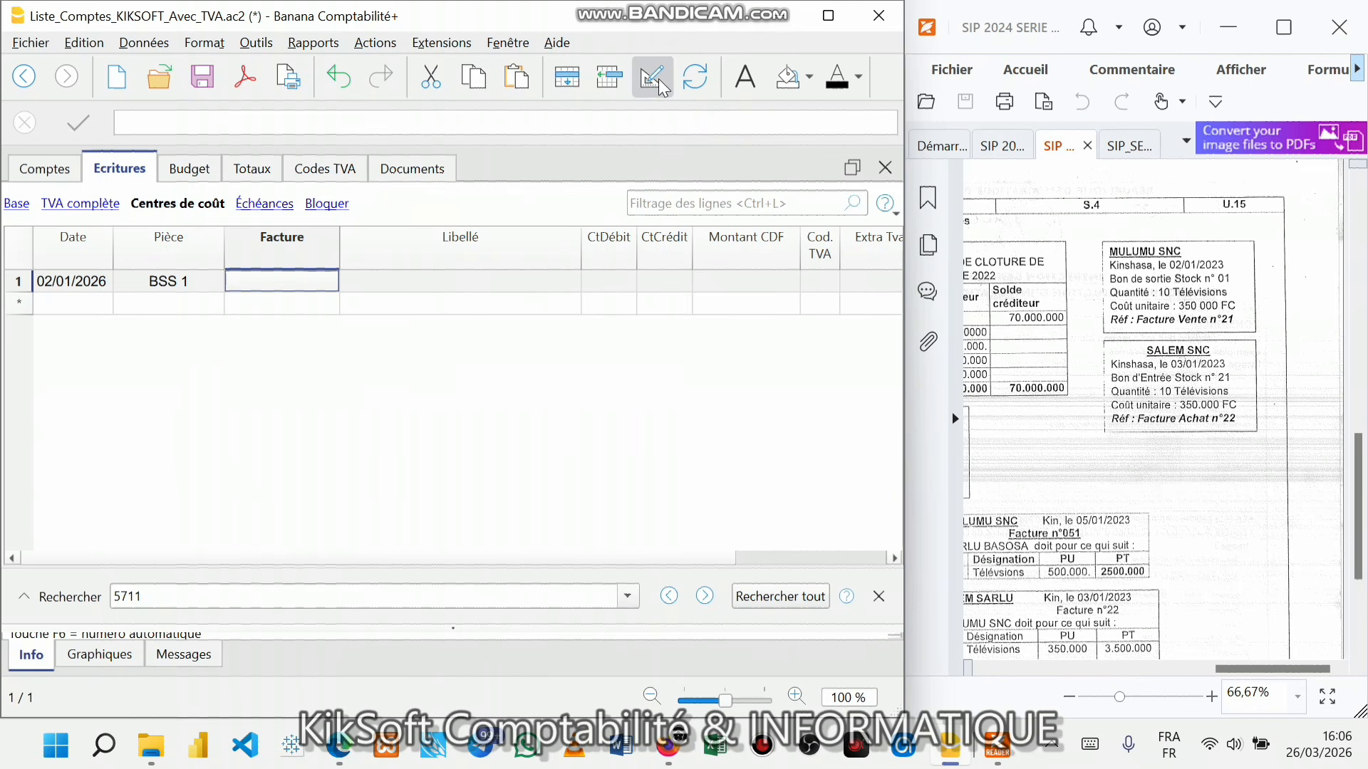
- Open the column organiser and drag the CompteDébit entry up toward Libellé
click(626, 253)
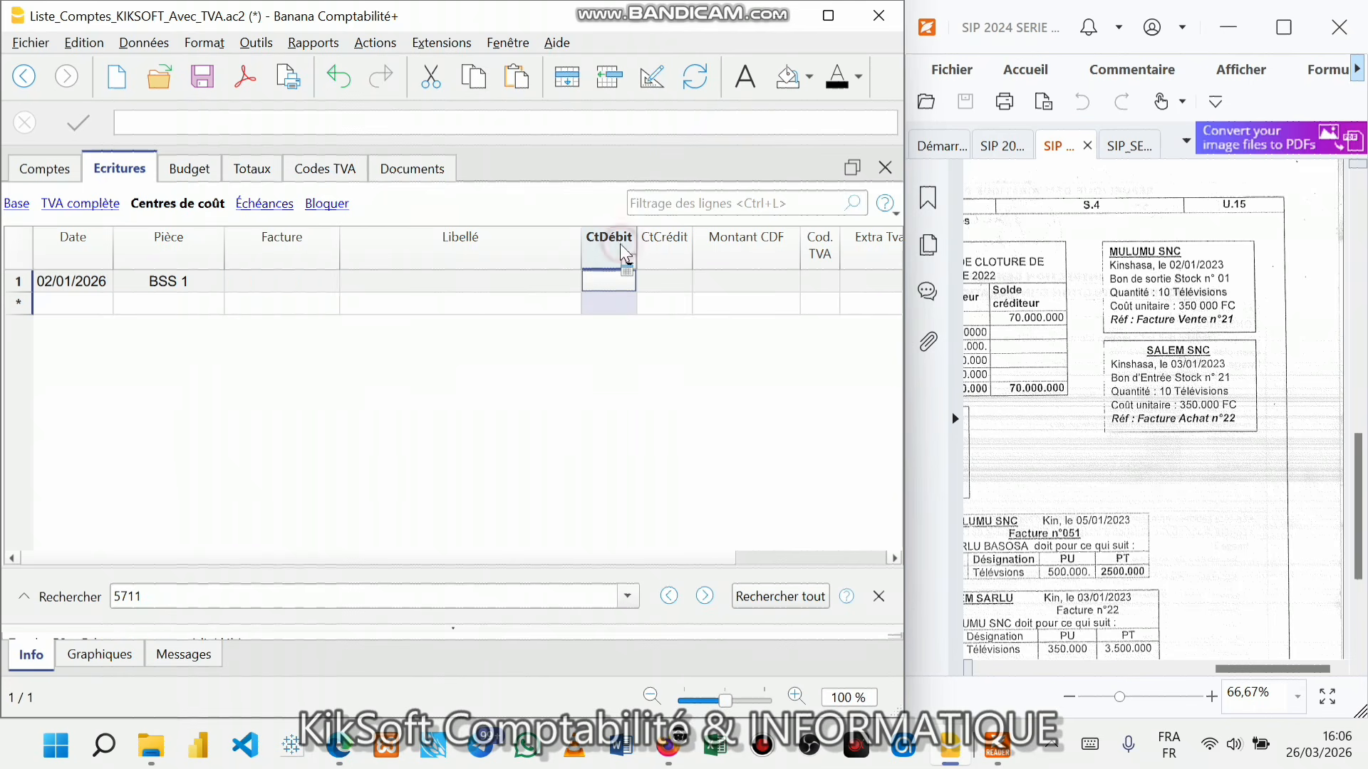
click(666, 230)
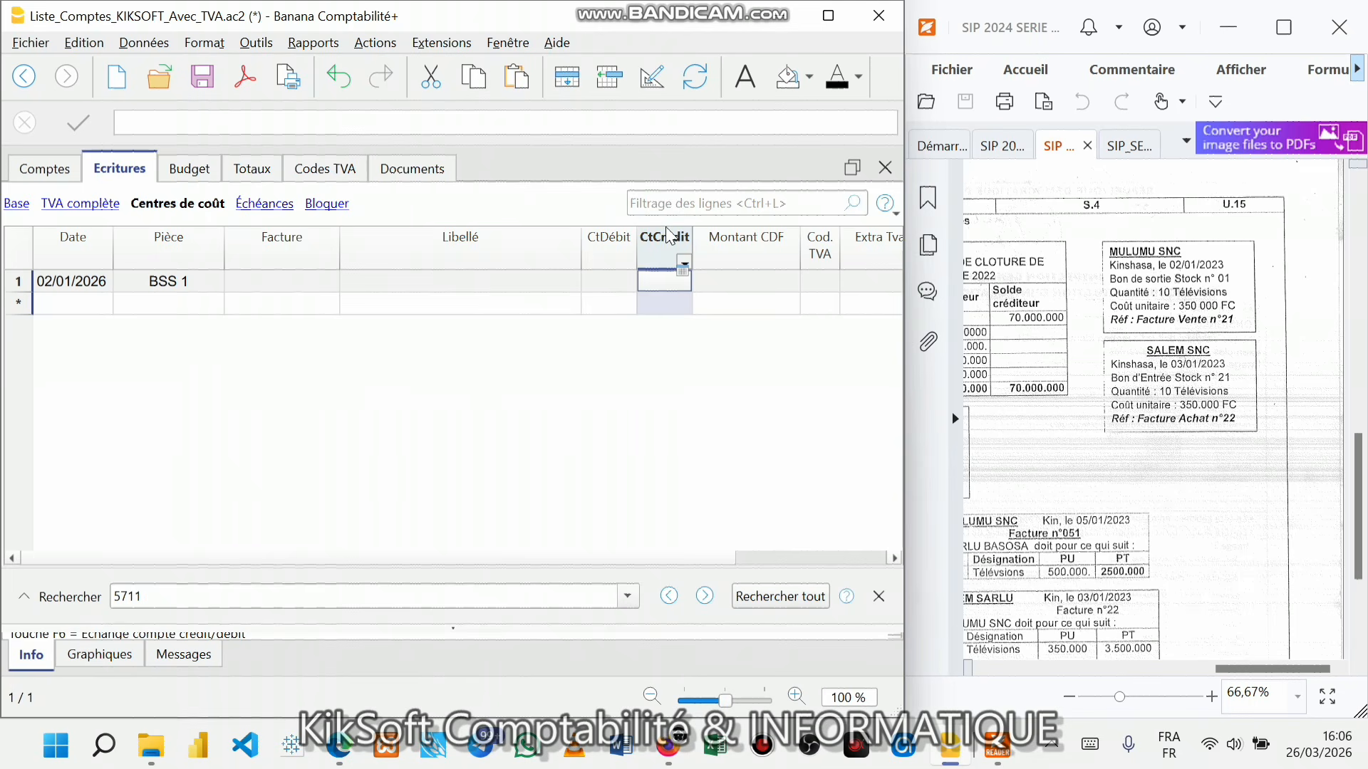
click(651, 77)
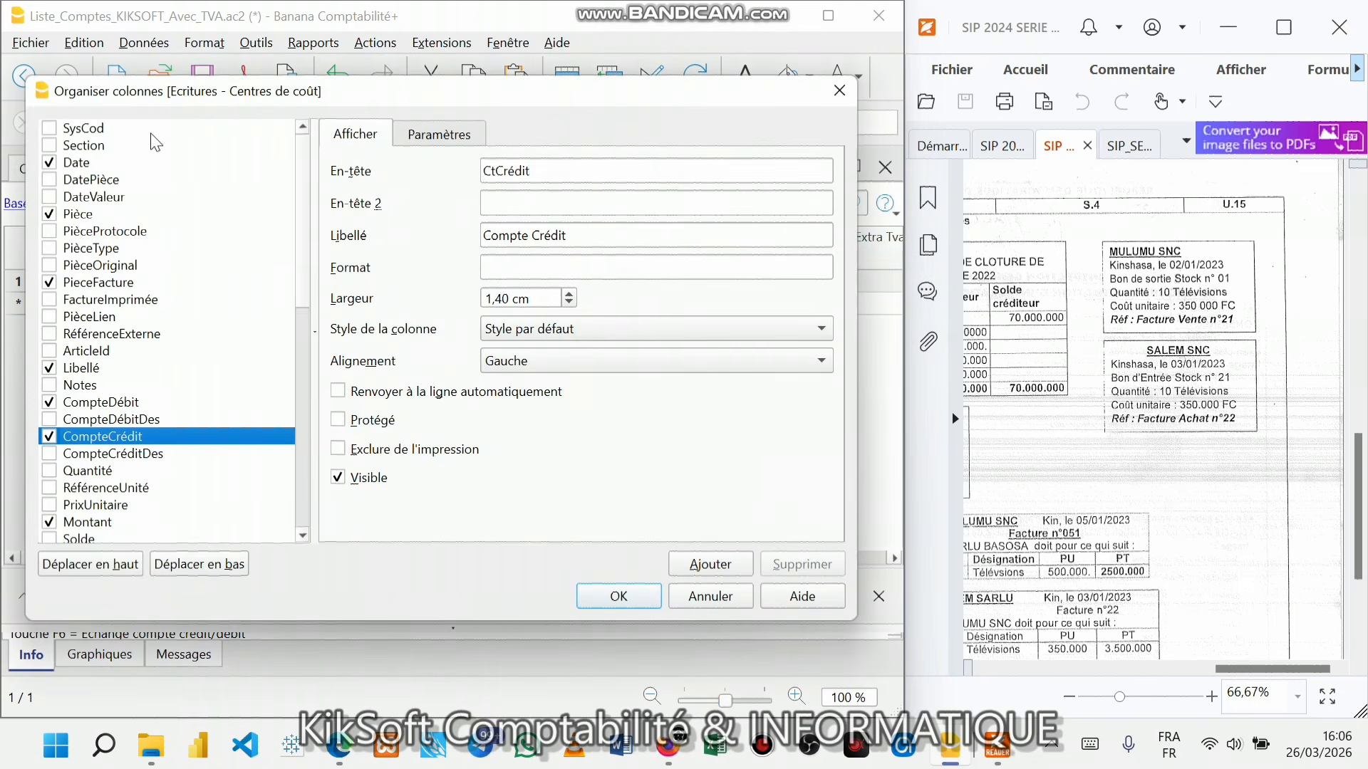
drag(177, 98, 488, 312)
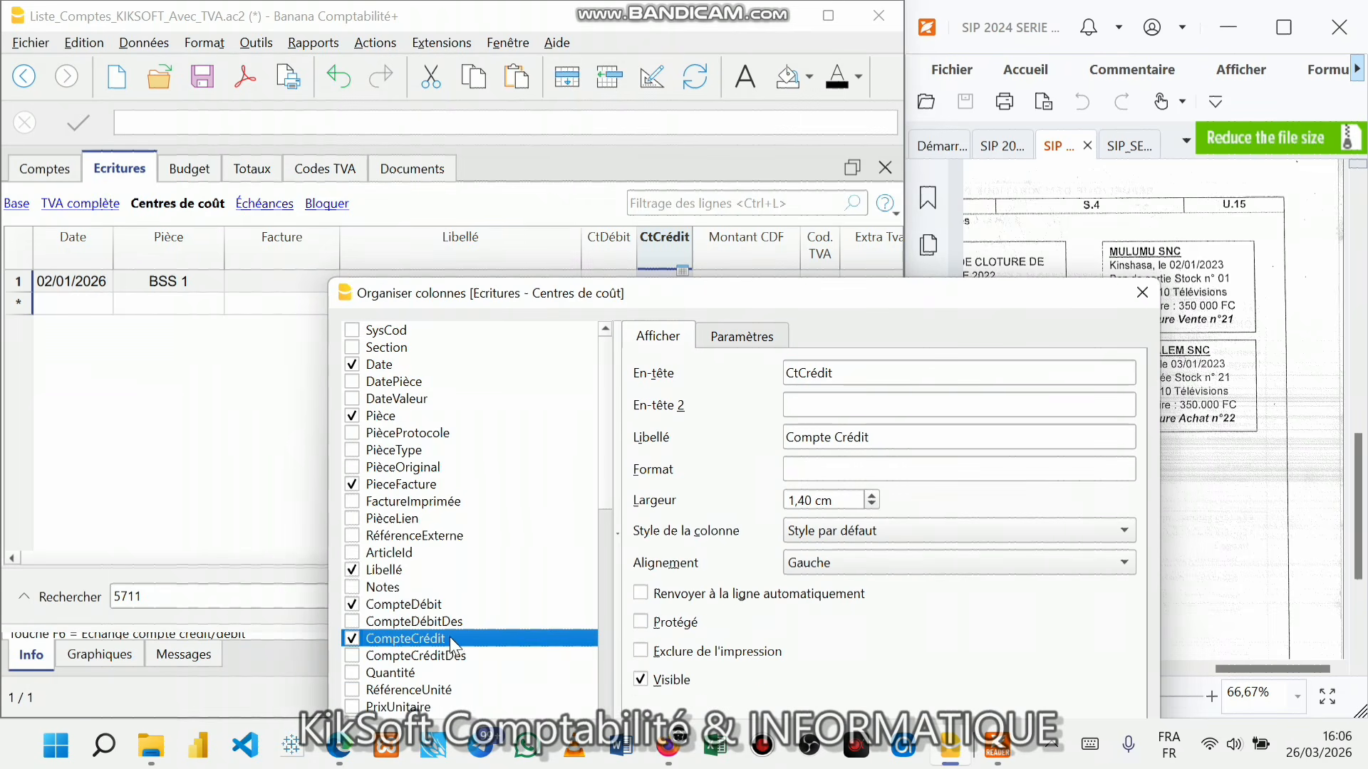
click(405, 606)
drag(407, 611, 428, 566)
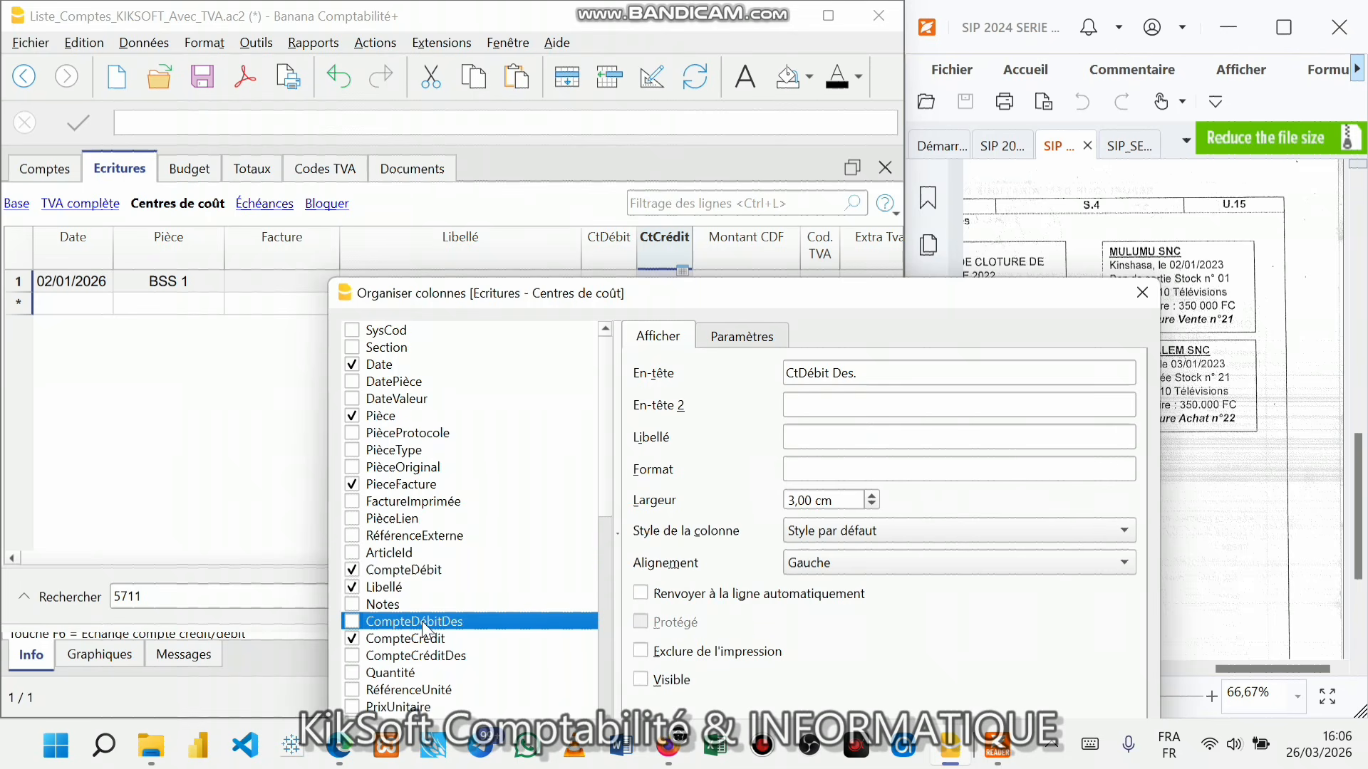
drag(419, 619, 495, 627)
- Drag CompteCrédit up so it sits right after CompteDébit in the column list
click(404, 639)
drag(396, 637, 476, 619)
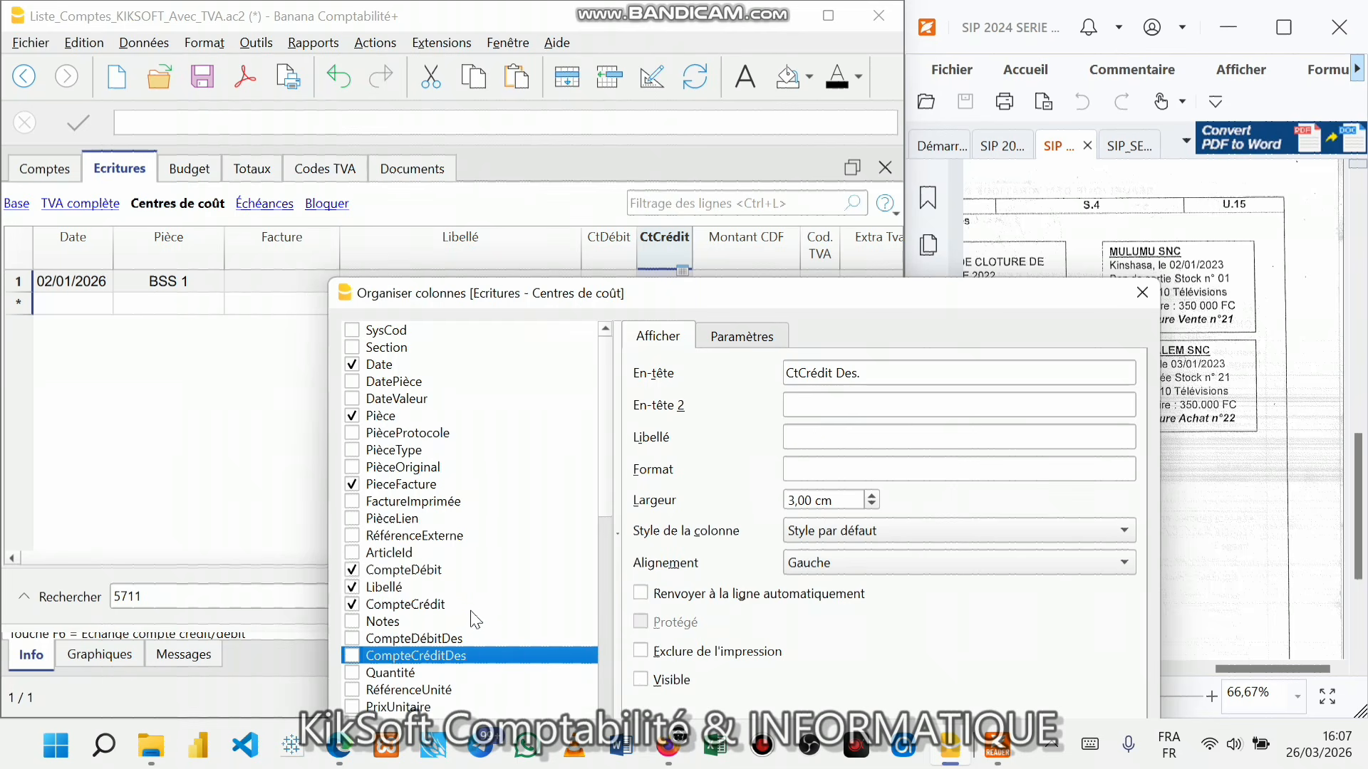
click(417, 570)
click(425, 587)
drag(432, 604, 450, 578)
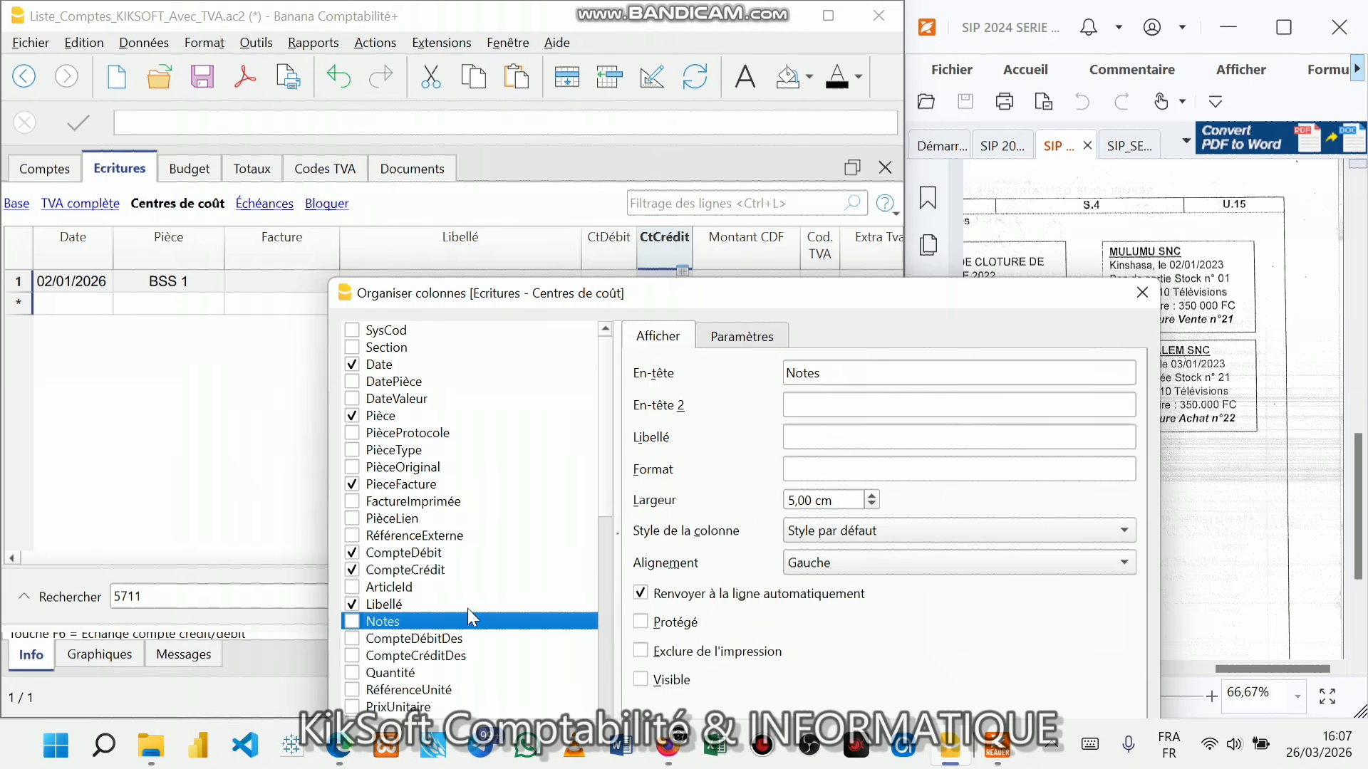
click(425, 555)
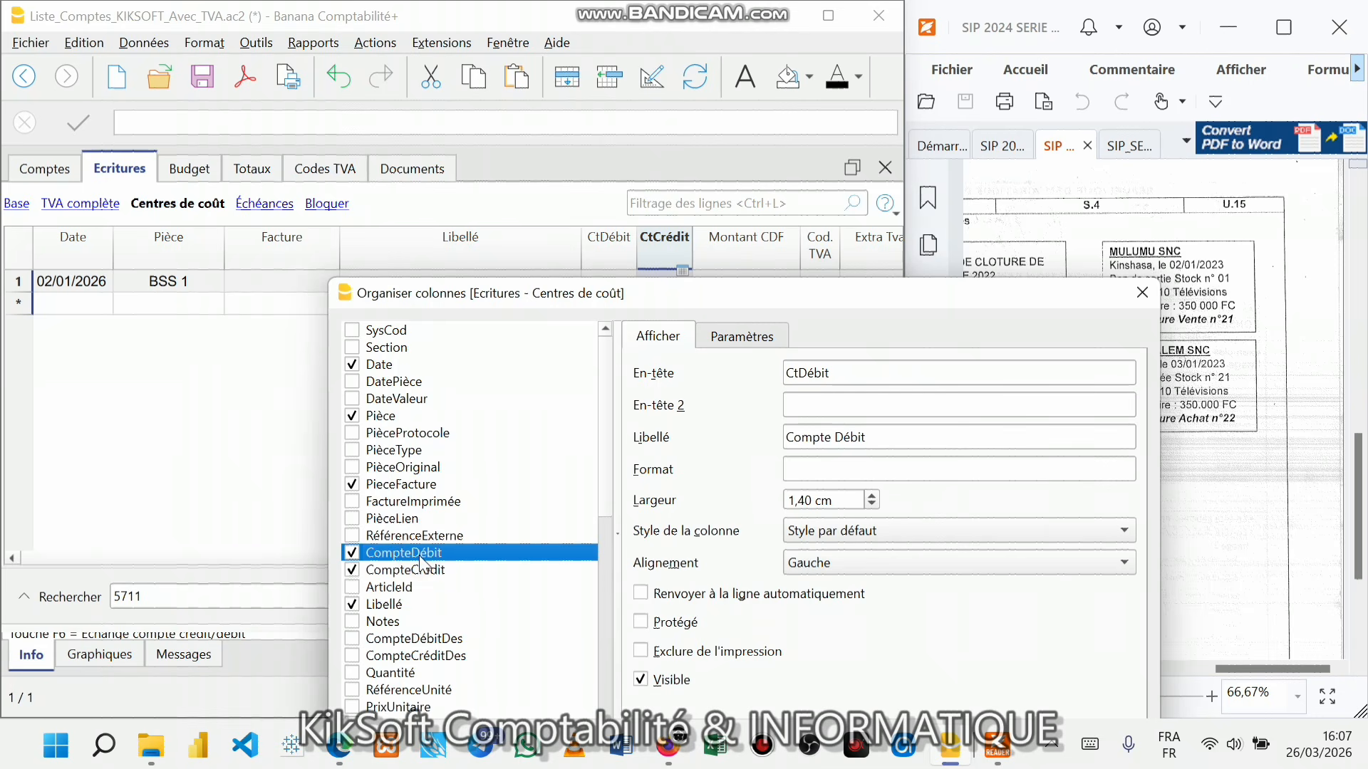
drag(621, 306, 683, 154)
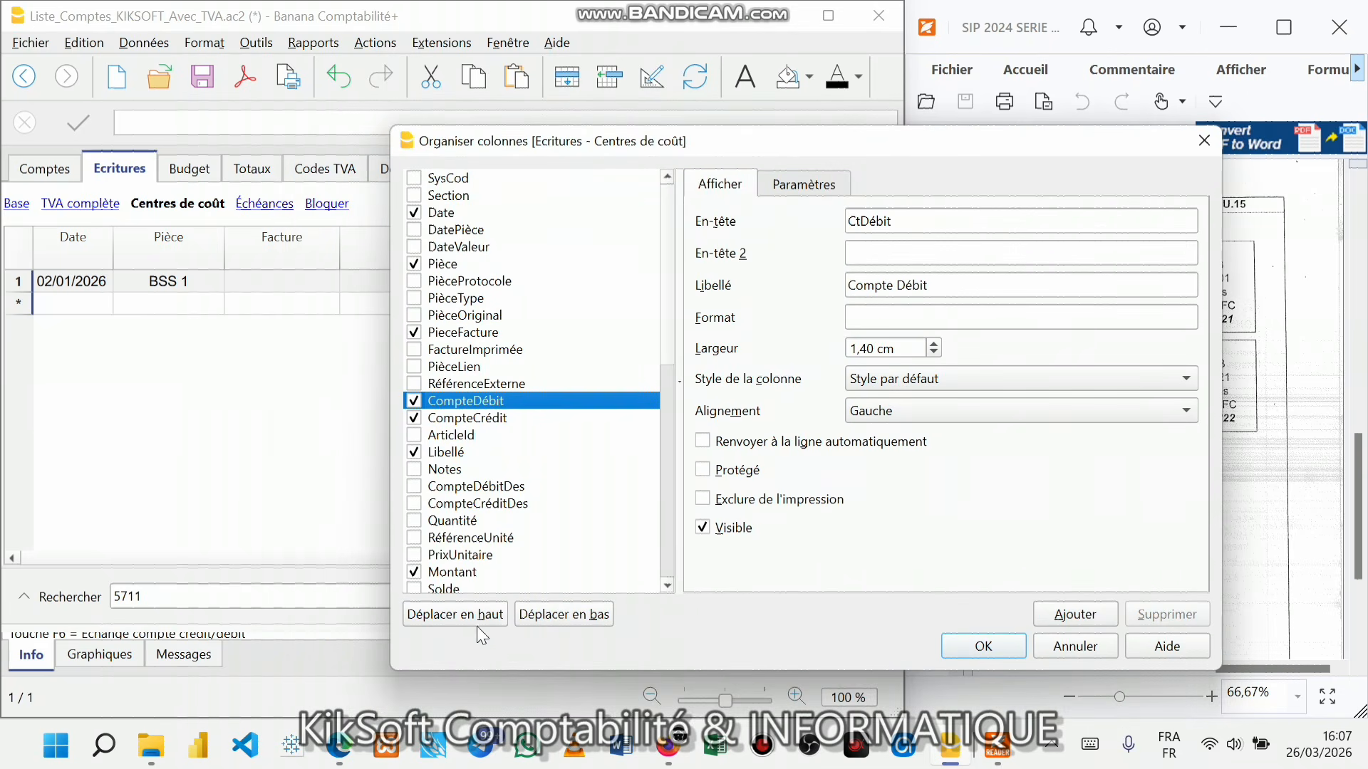
- Move CompteDébit and CompteCrédit down three places each, past Libellé
click(541, 620)
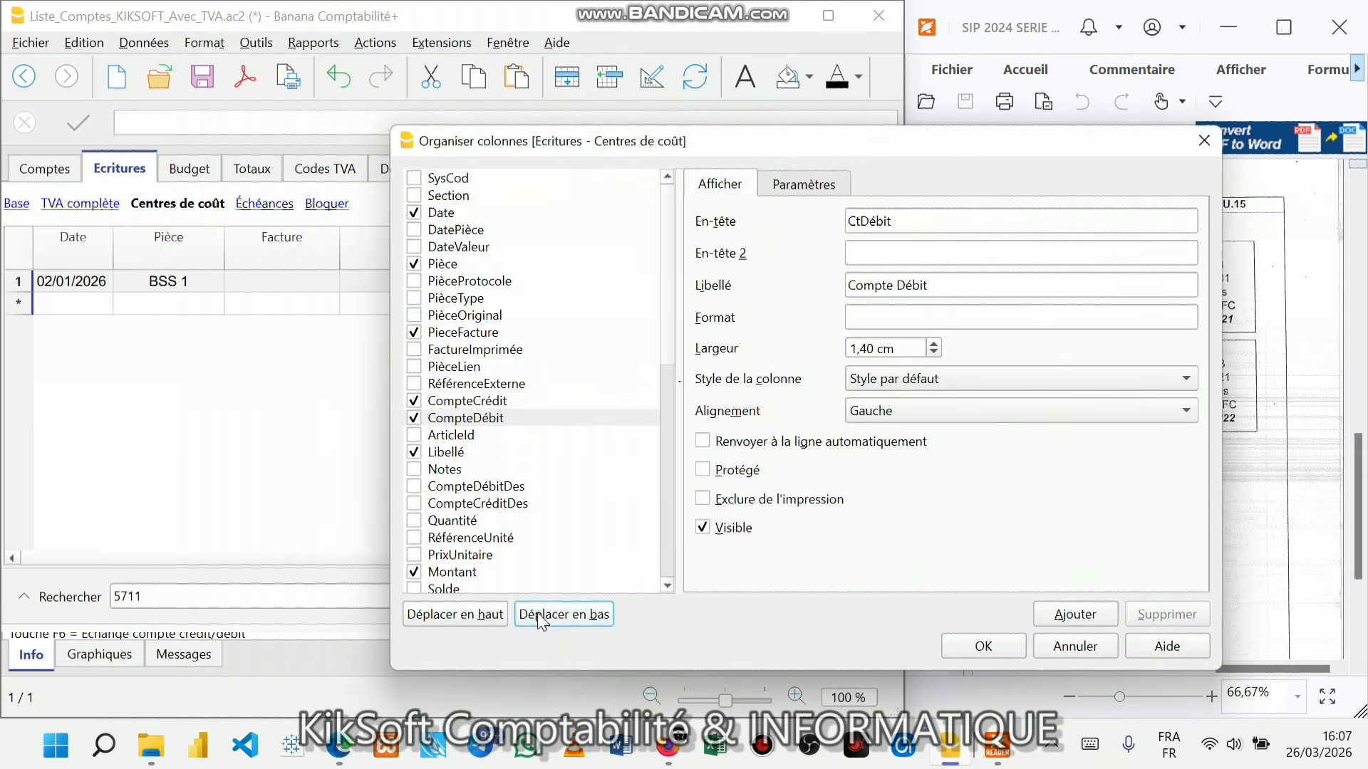
click(541, 620)
click(542, 620)
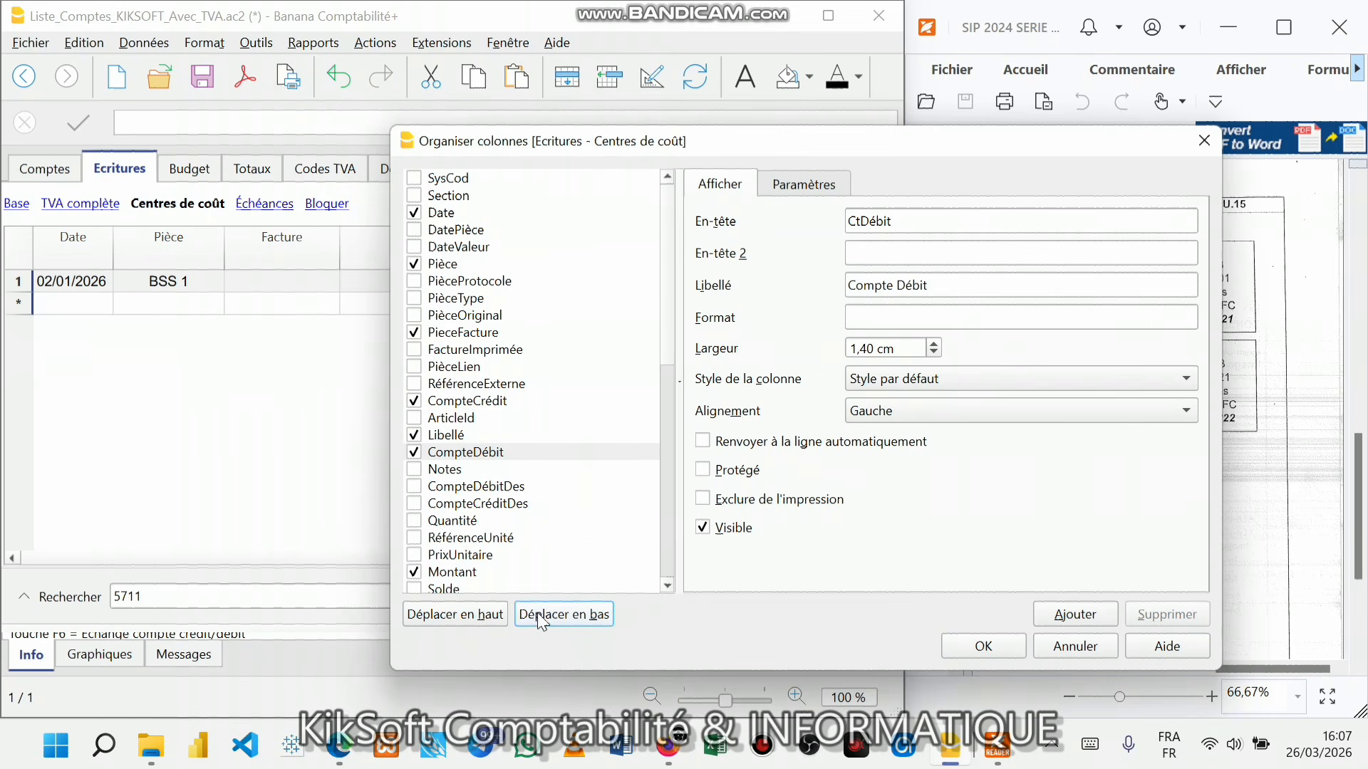
click(472, 398)
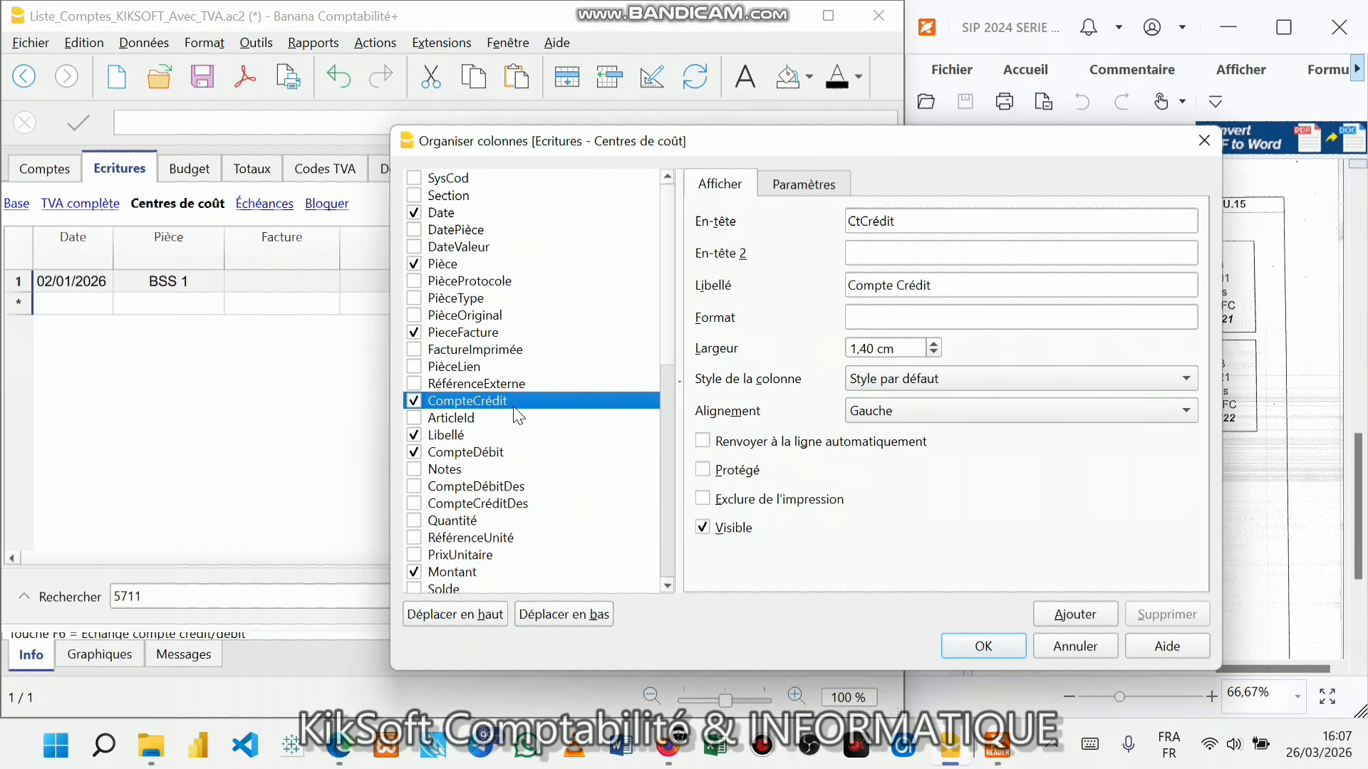
click(554, 620)
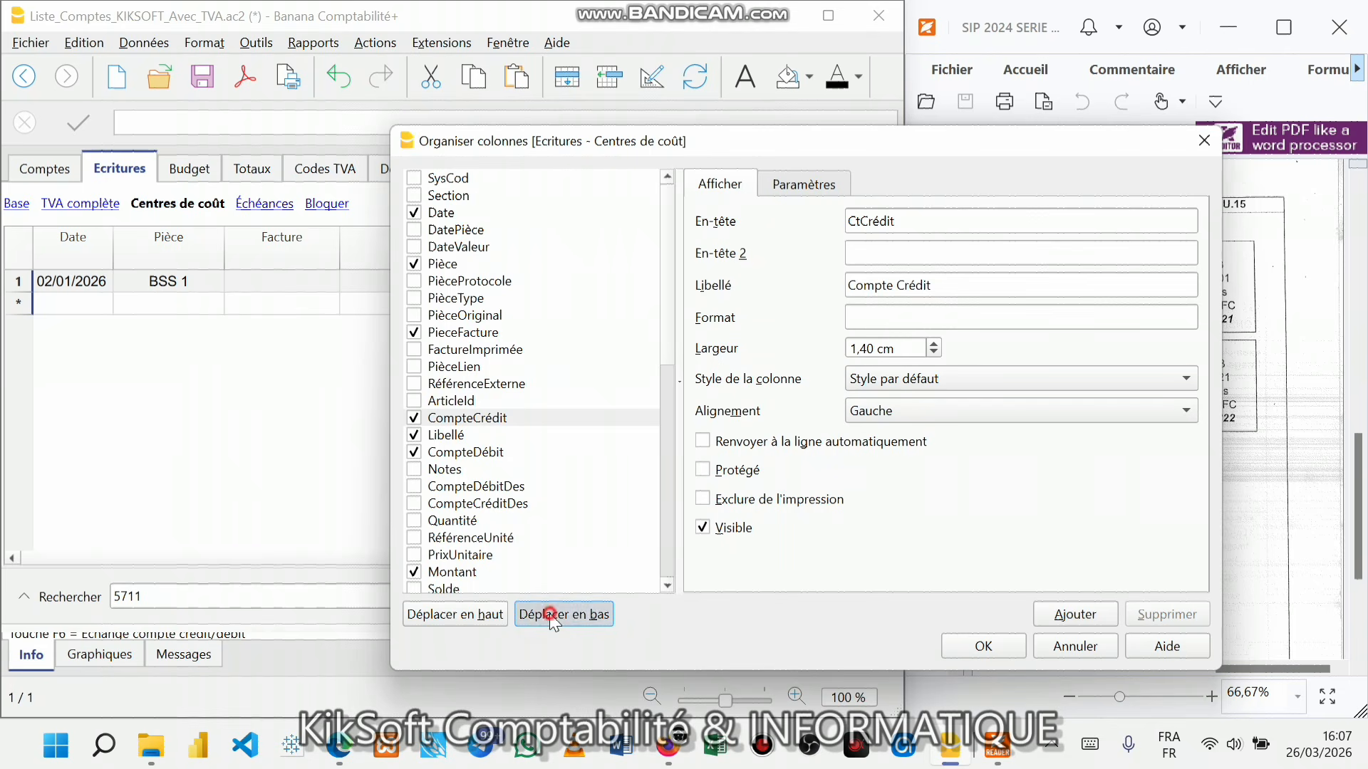
click(554, 619)
click(554, 620)
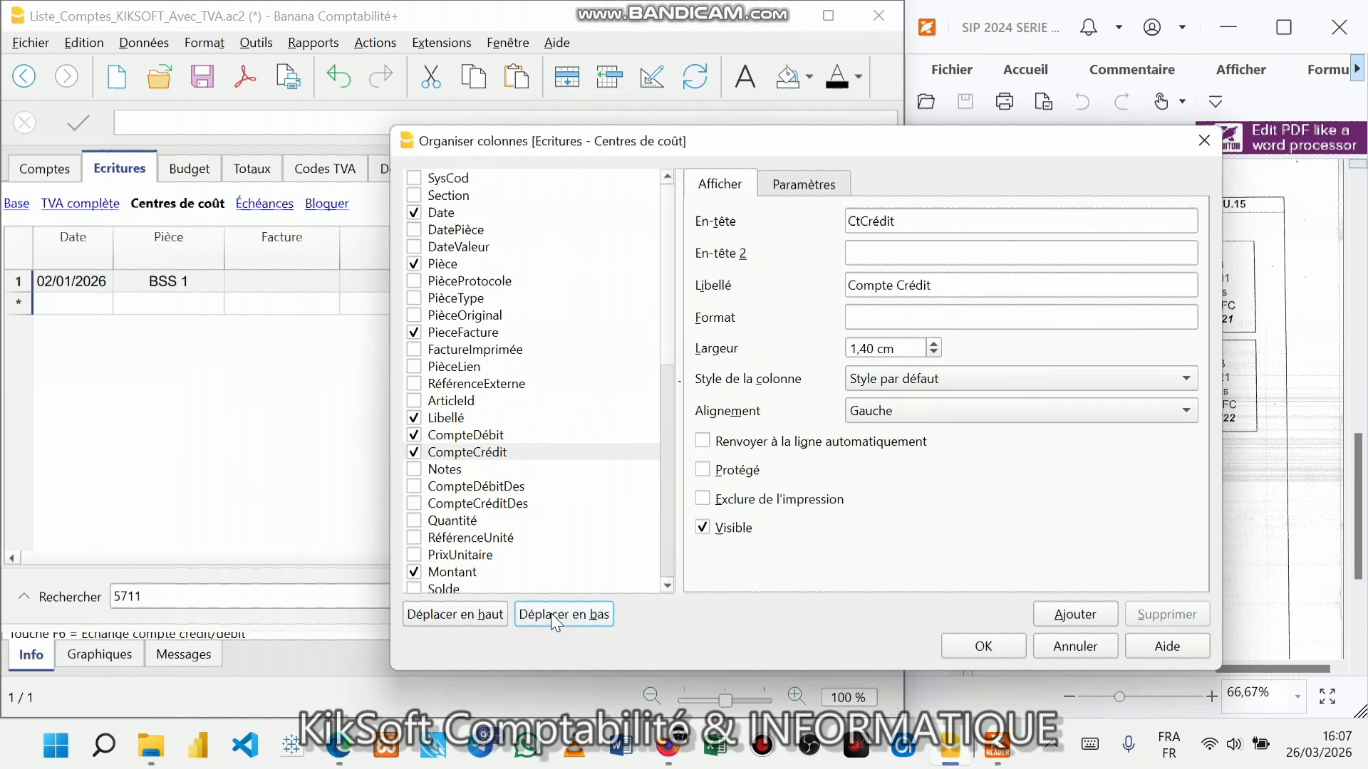
- Move CompteDébit and CompteCrédit back above ArticleId and Libellé, then Libellé above ArticleId
click(489, 436)
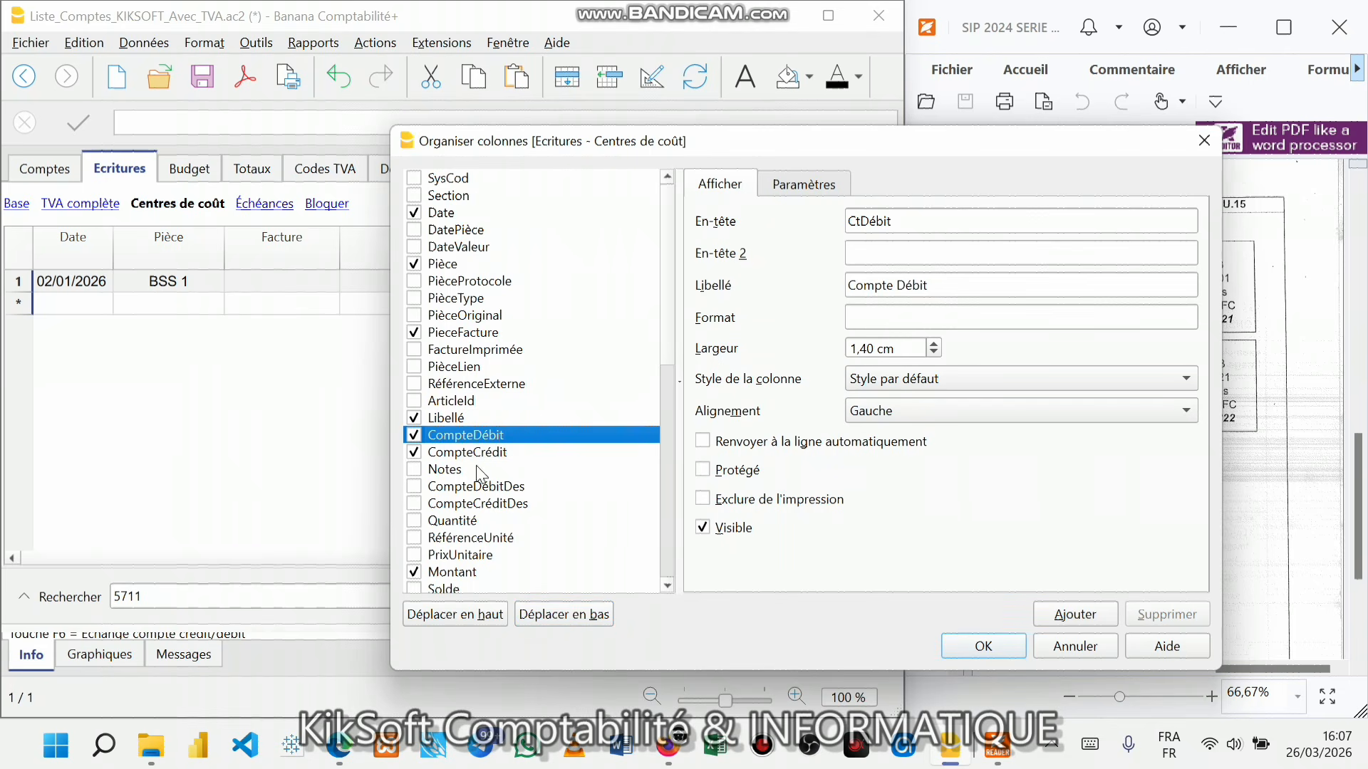
click(453, 617)
click(453, 617)
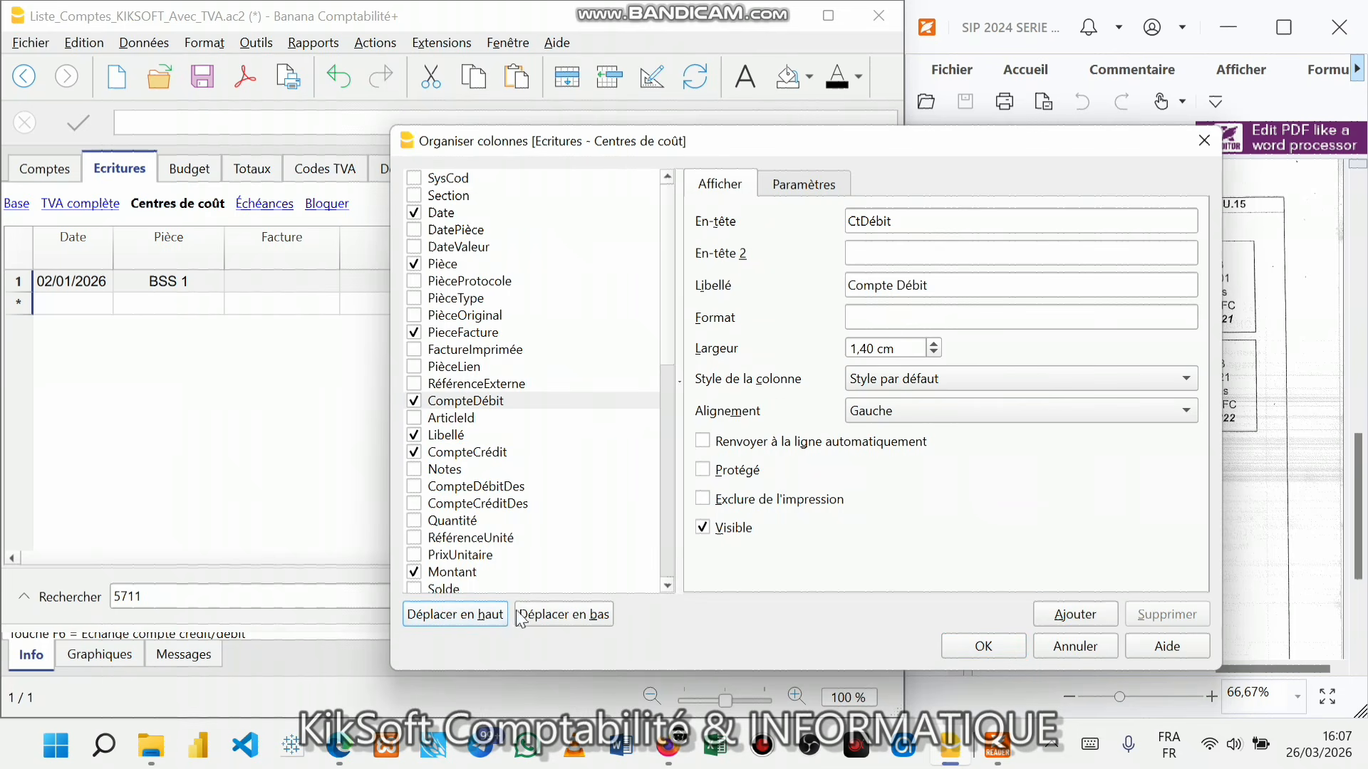
click(493, 452)
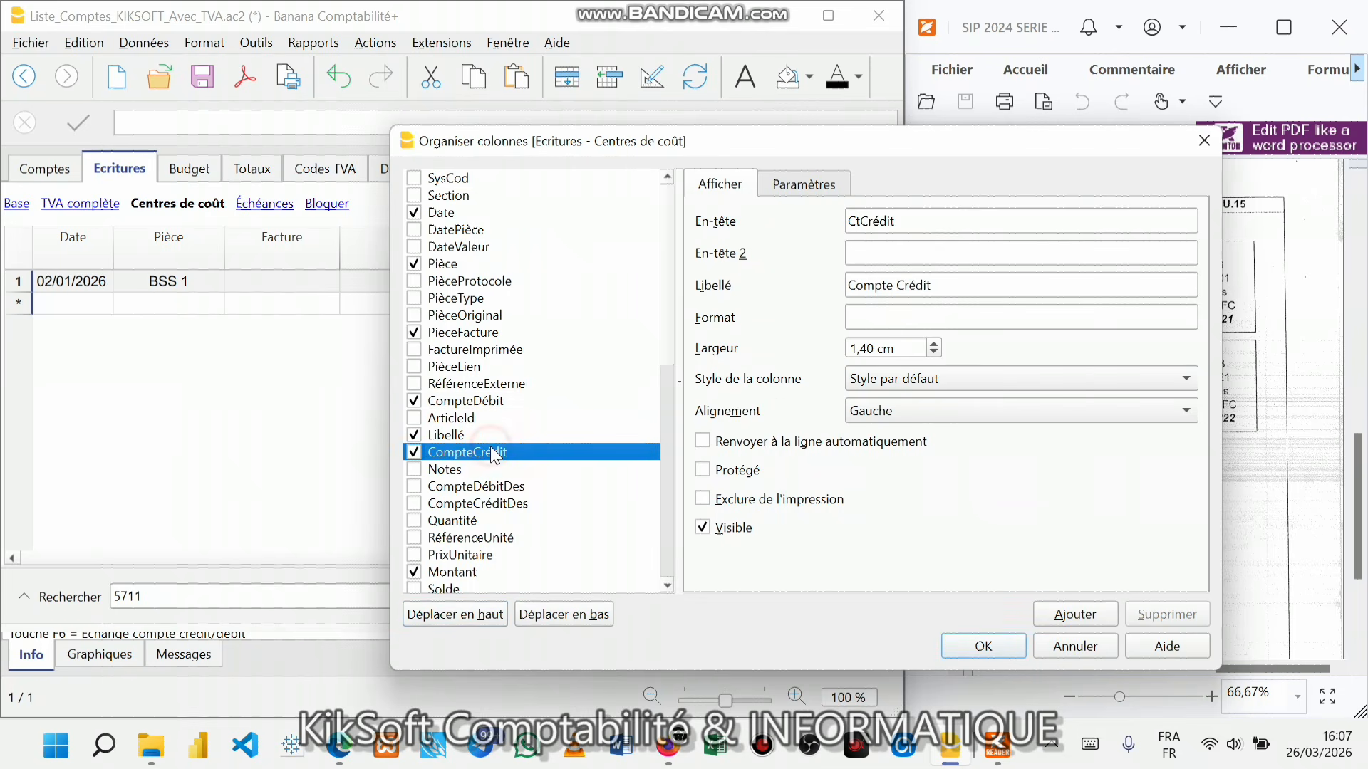
click(465, 617)
click(465, 617)
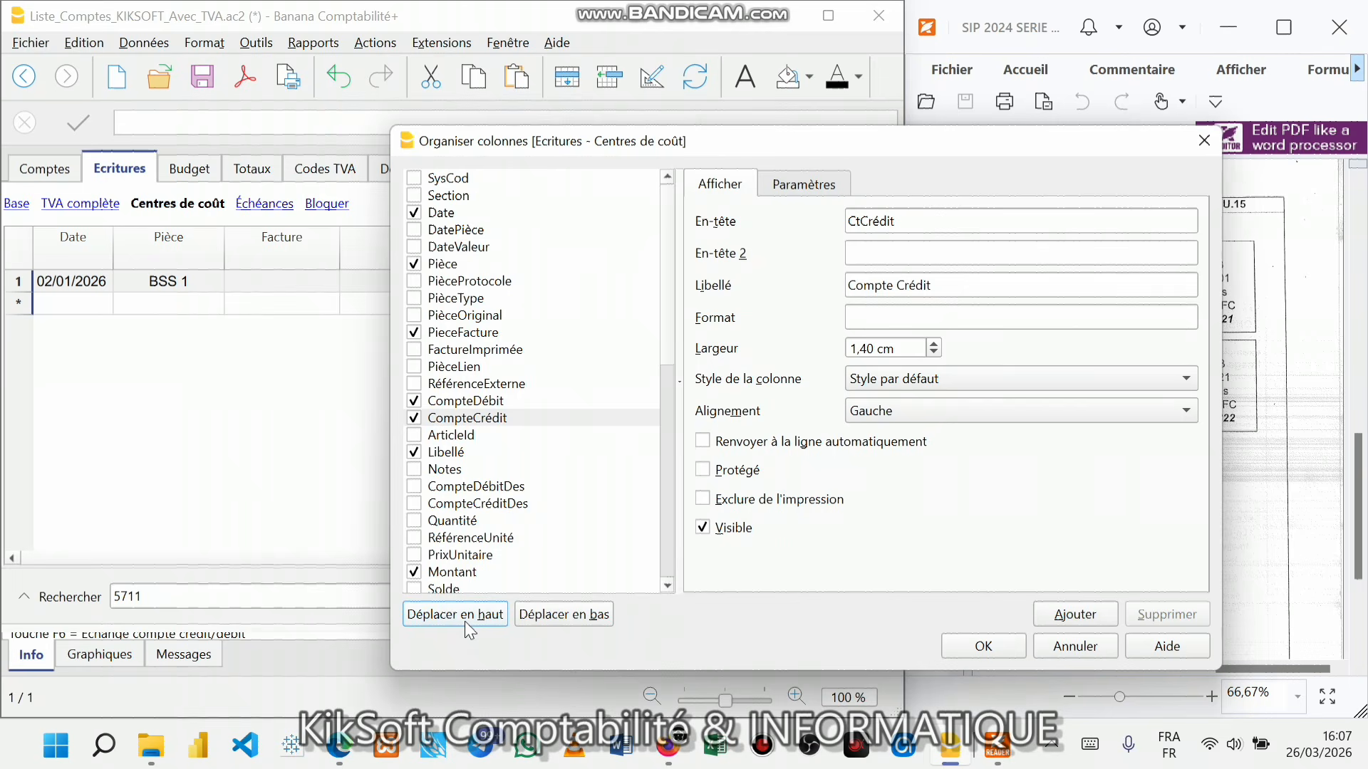
click(459, 453)
click(451, 616)
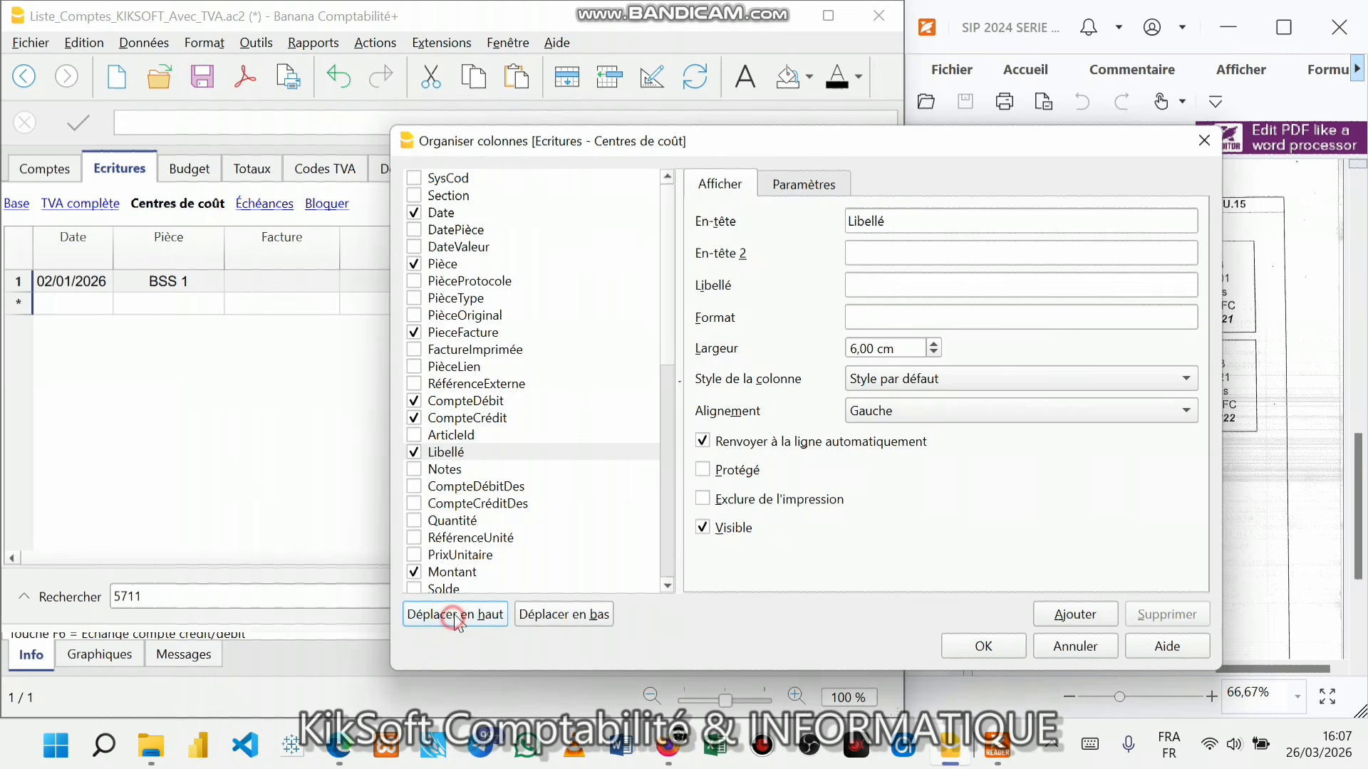
- Review the debit, credit and Libellé columns, apply the new order, and select row 1's debit cell
click(449, 401)
click(454, 417)
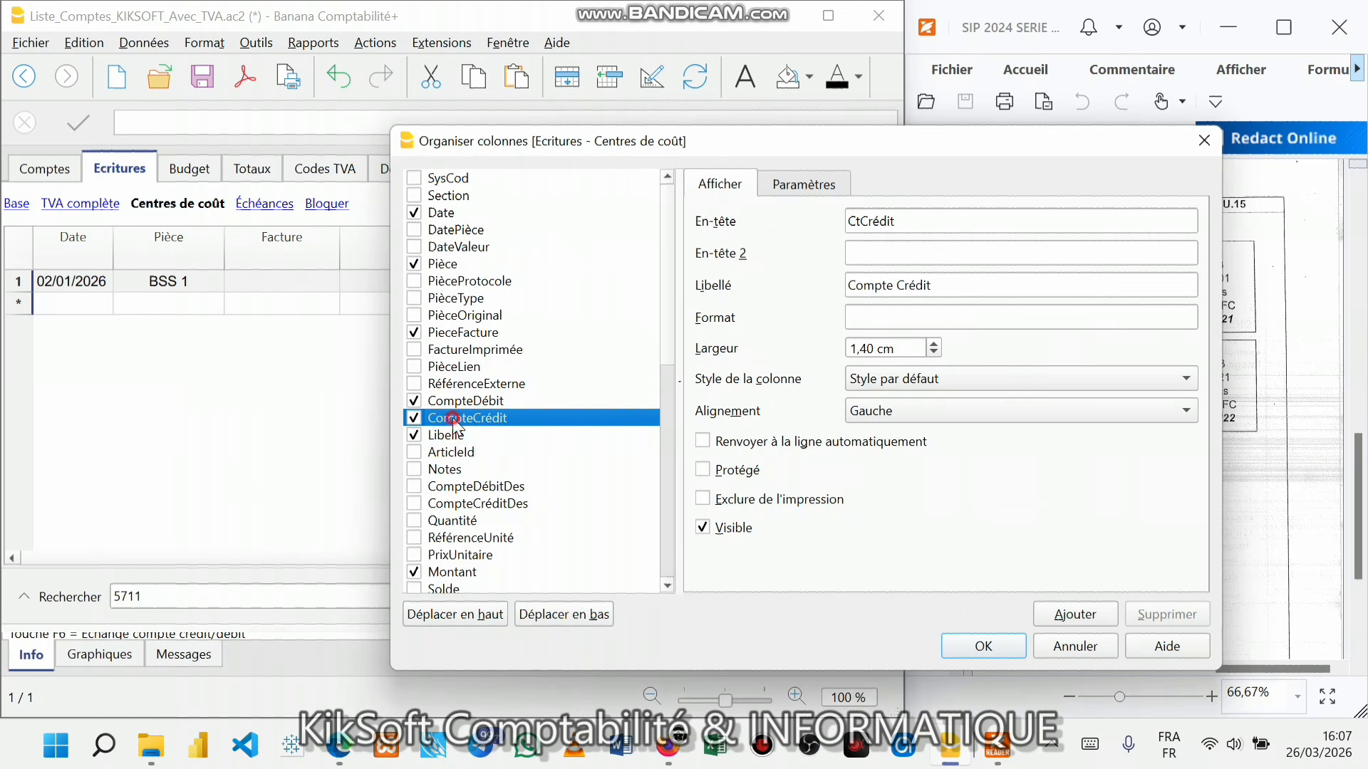
click(459, 436)
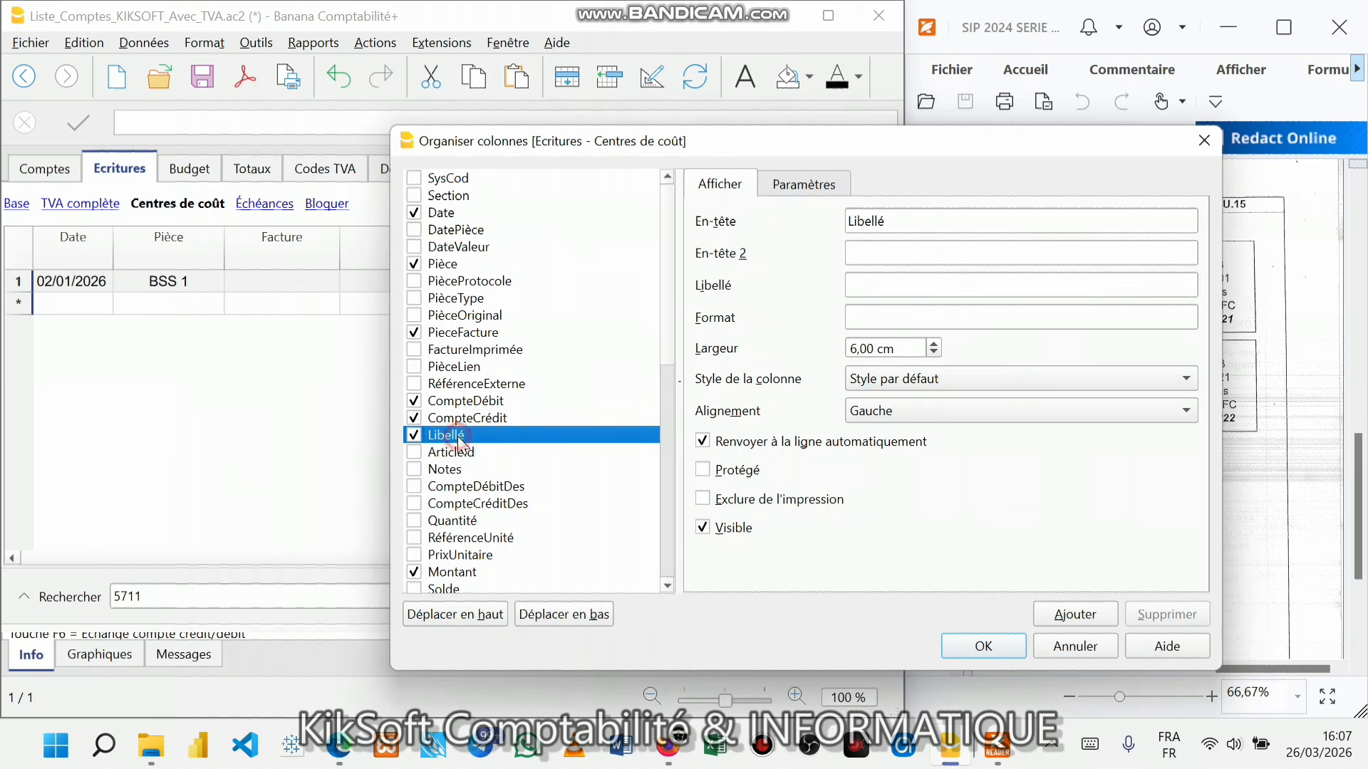
click(968, 652)
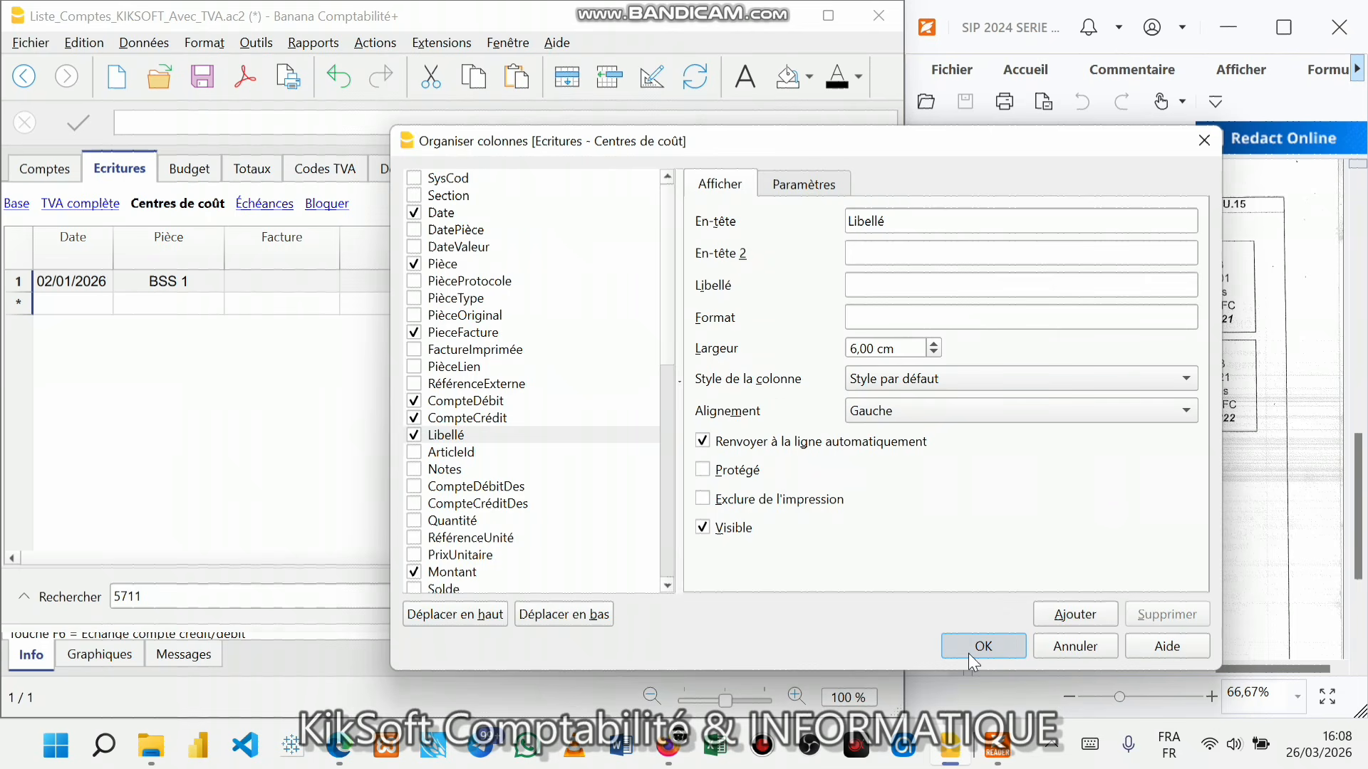
click(968, 653)
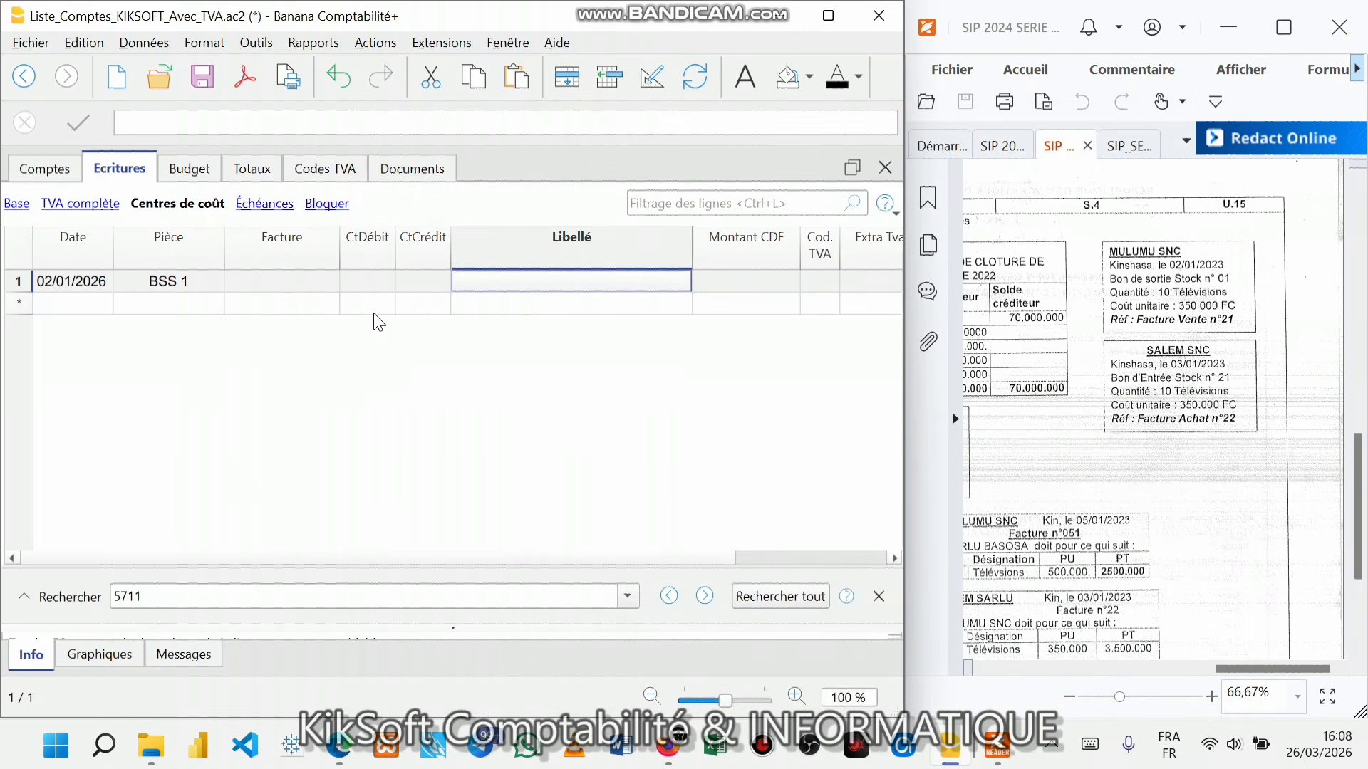
click(367, 282)
click(407, 282)
click(389, 279)
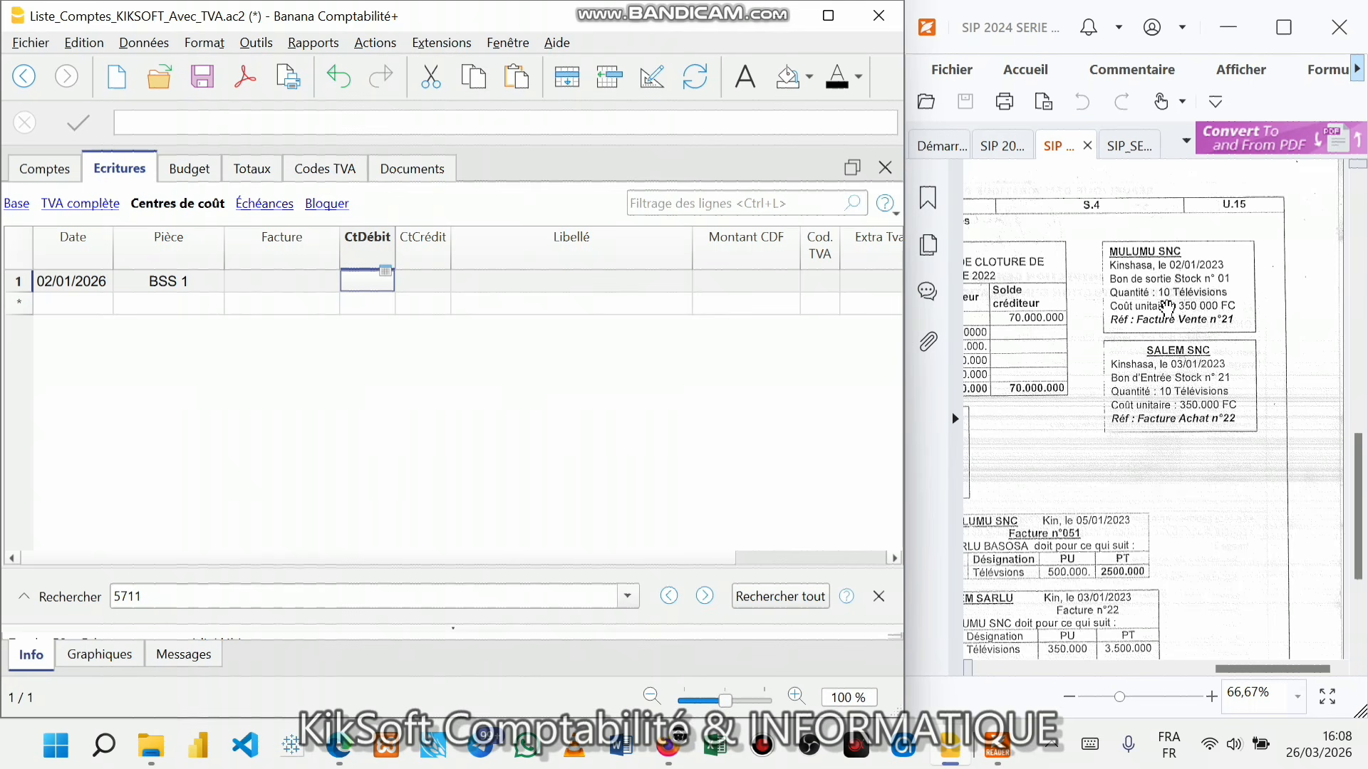
- Fill row 1 with debit account 603100, credit account 311100 and description DESTOCKAGE
text(6031)
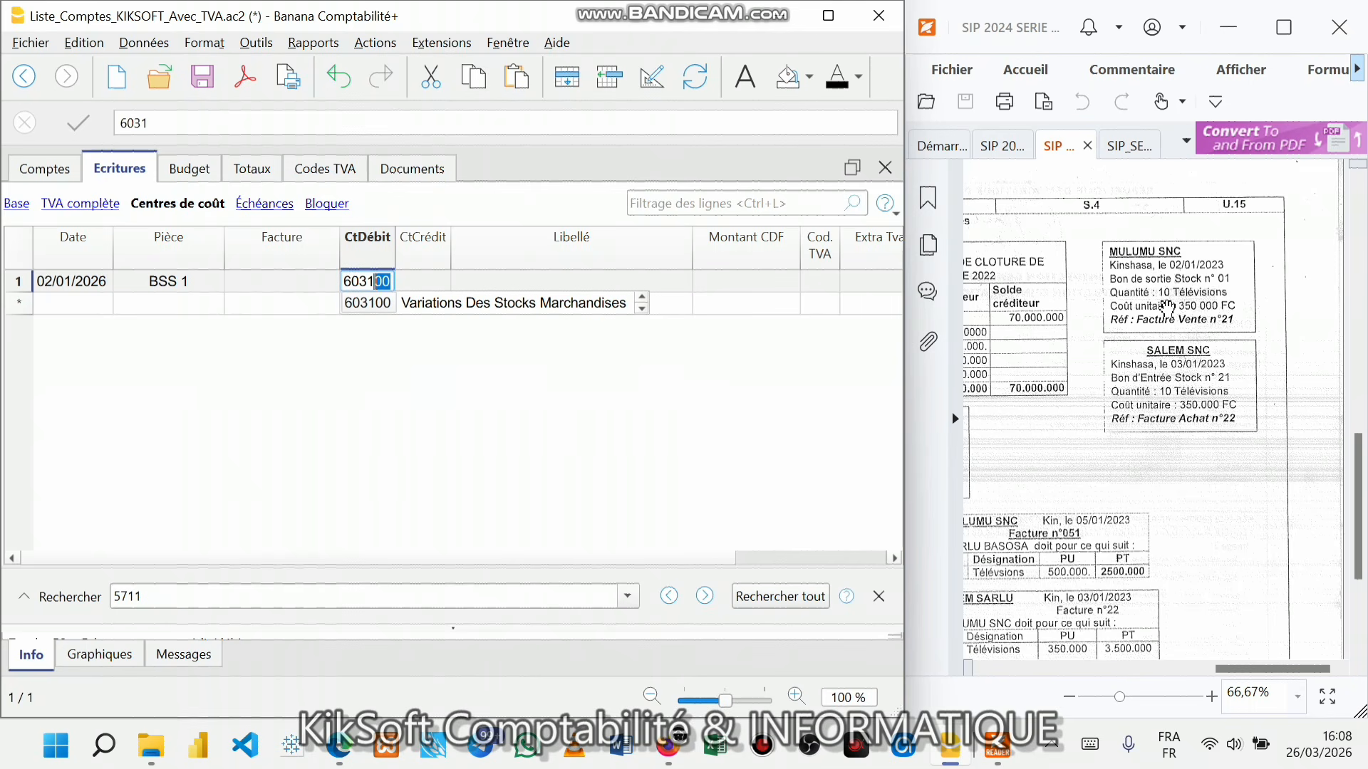
key(Return)
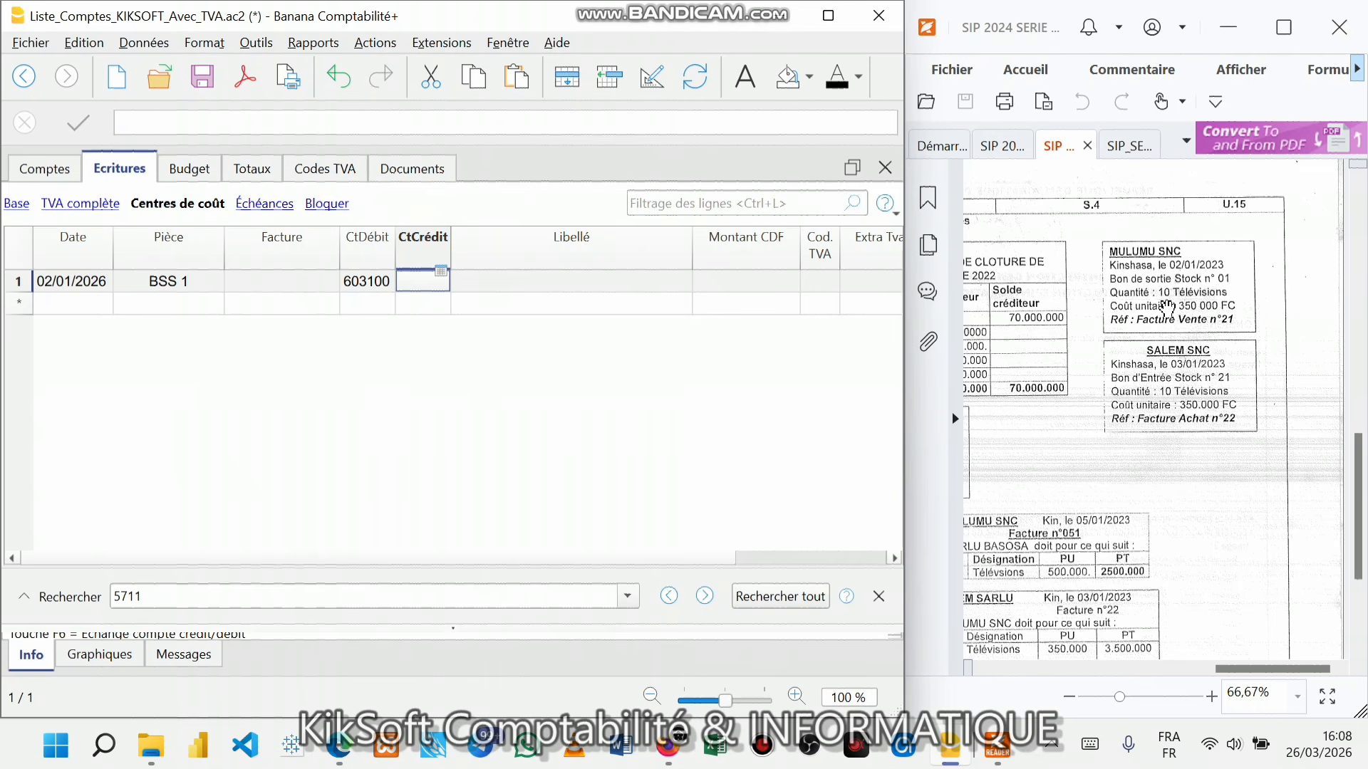
text(311)
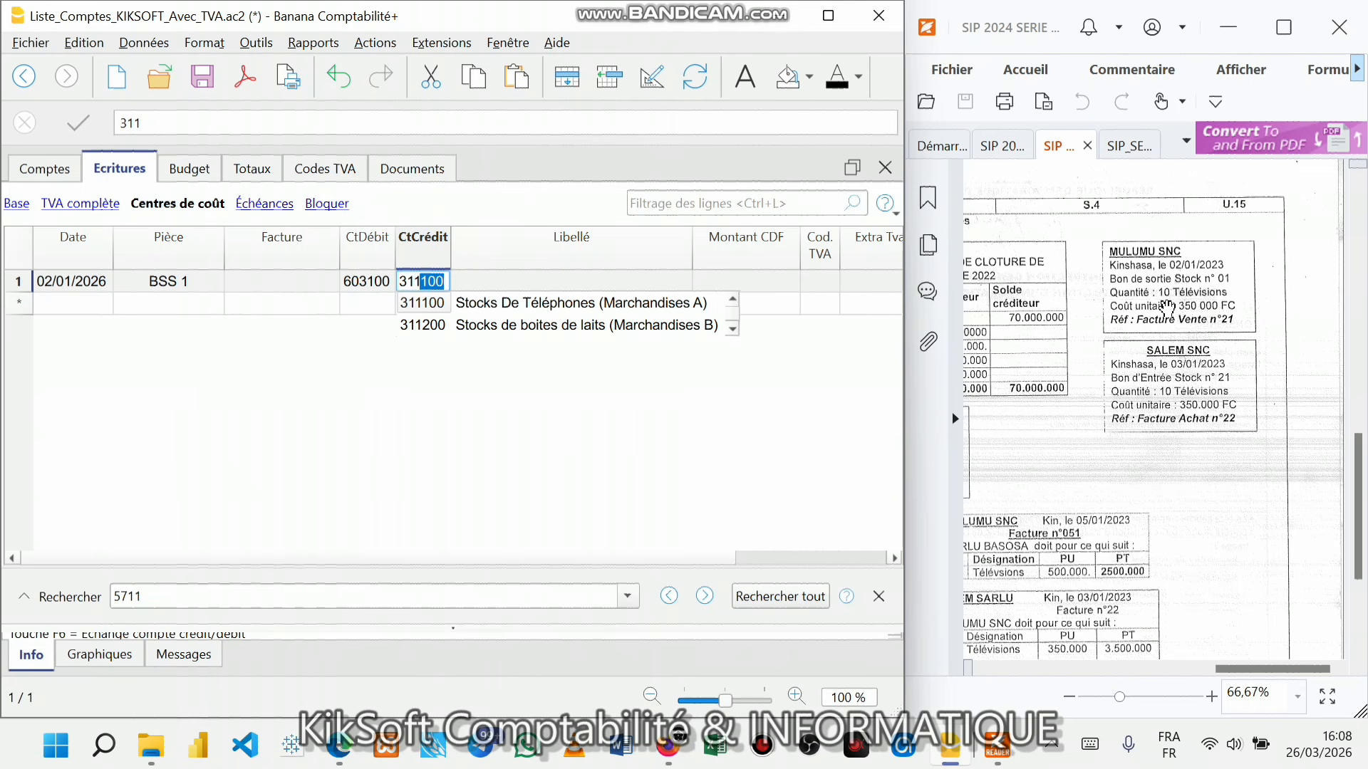
key(Return)
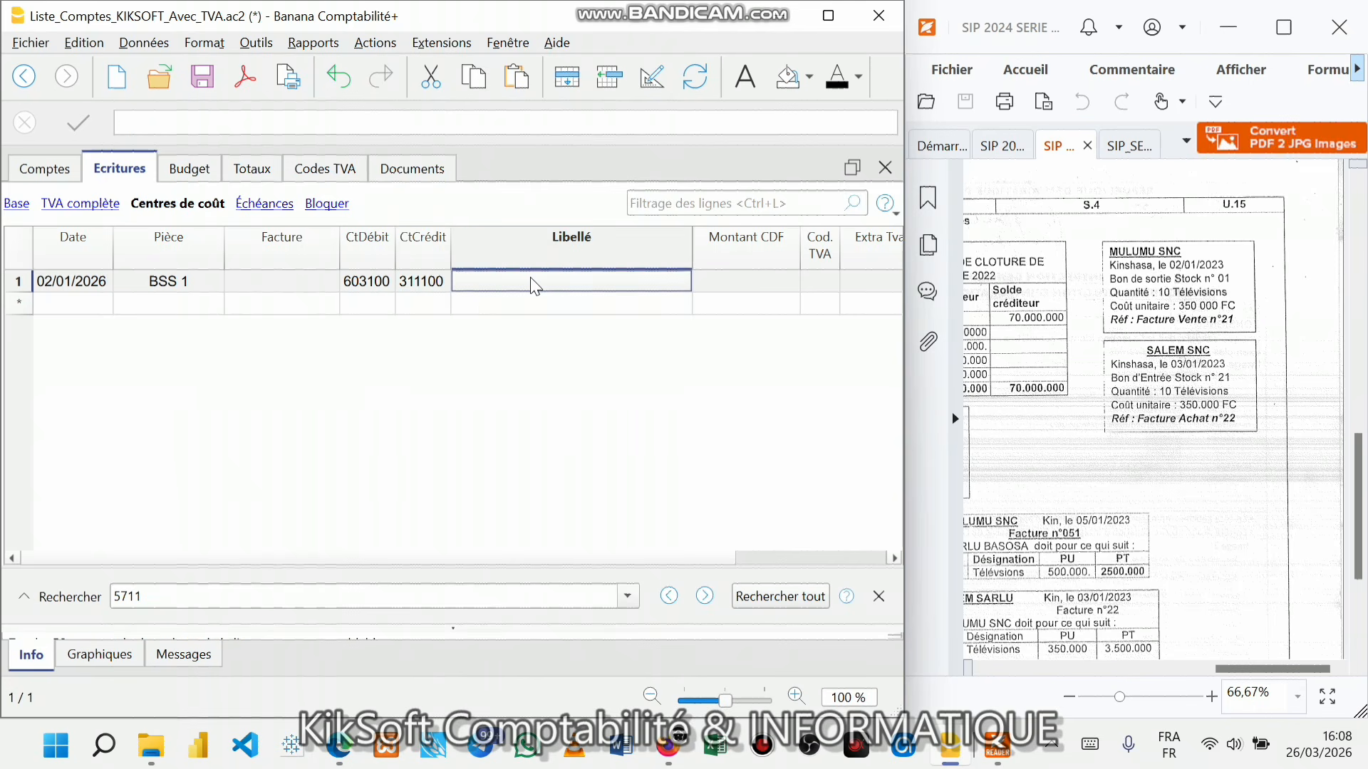
text(DES)
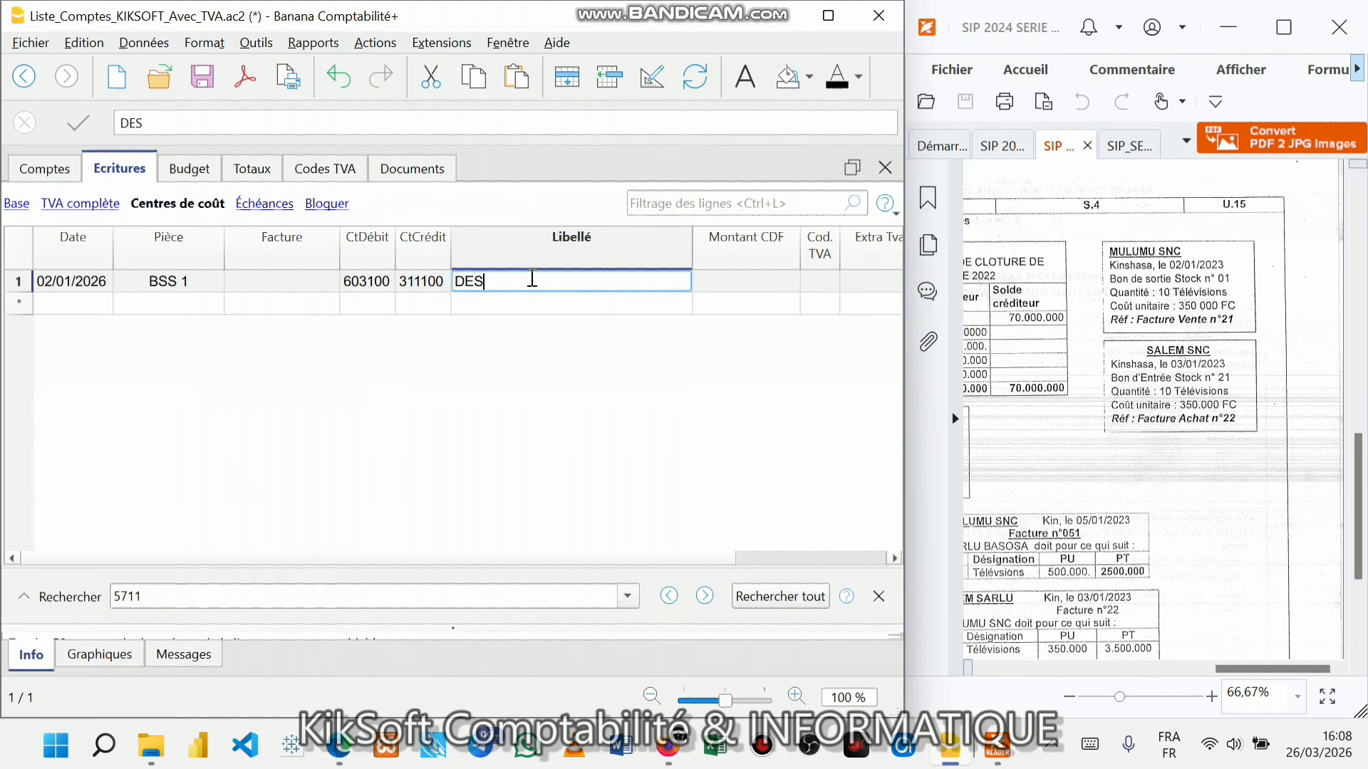
text(TOCKAGE)
key(Return)
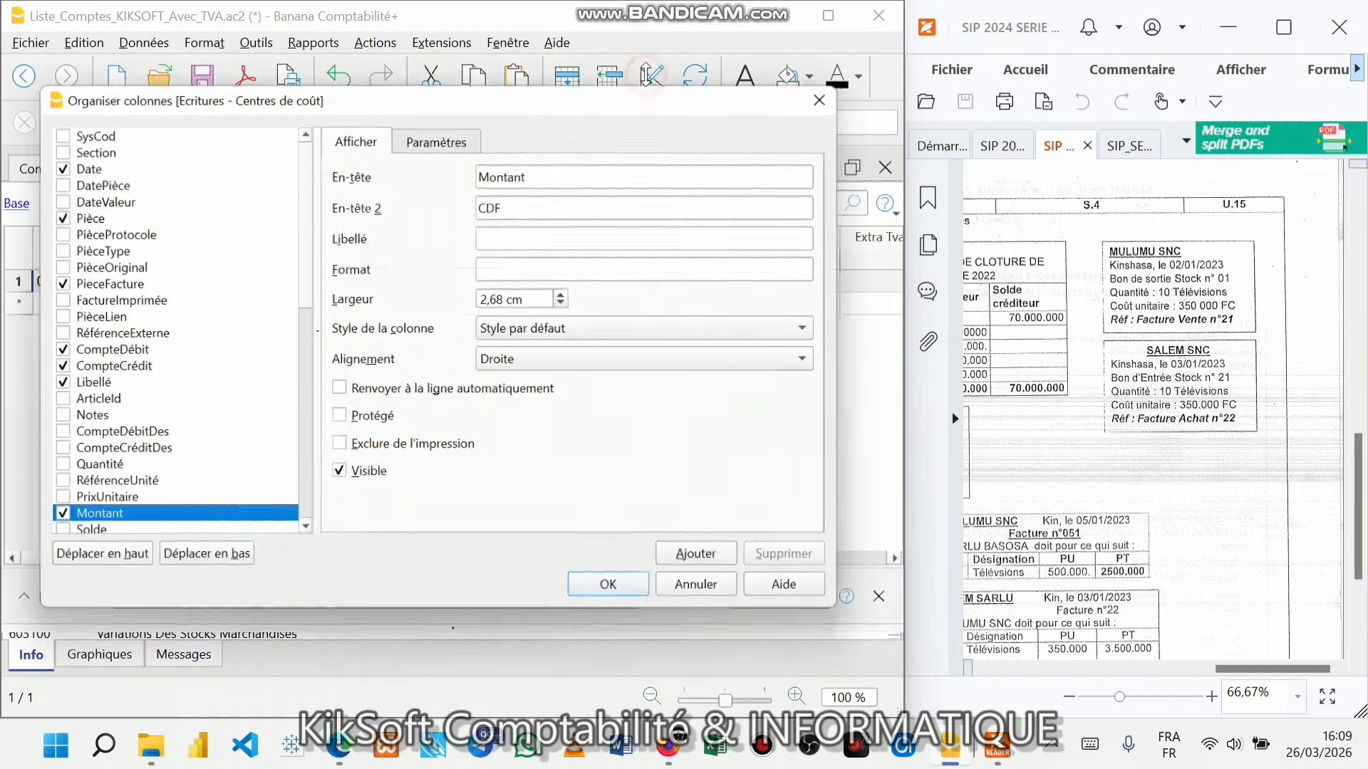
- Make the Quantité, RéférenceUnité and PrixUnitaire columns visible in the journal
click(649, 79)
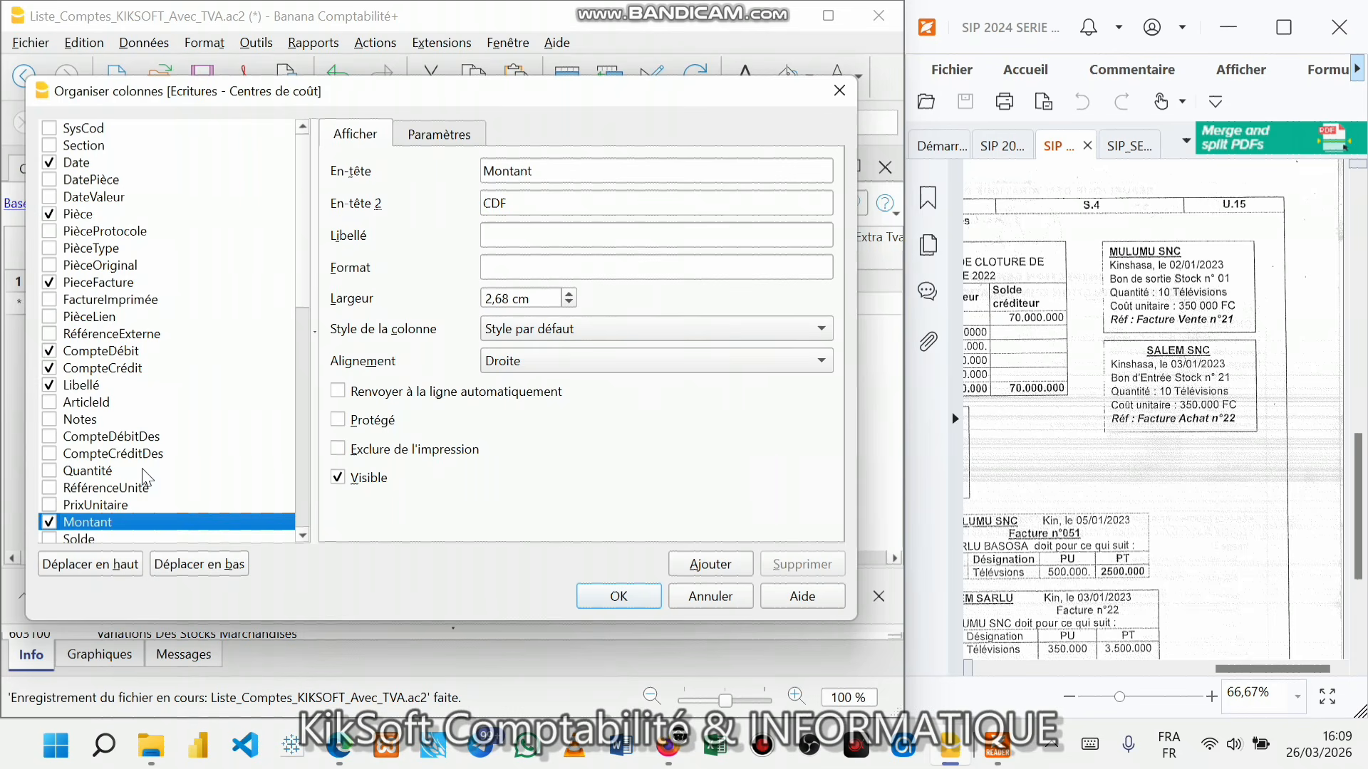
click(51, 472)
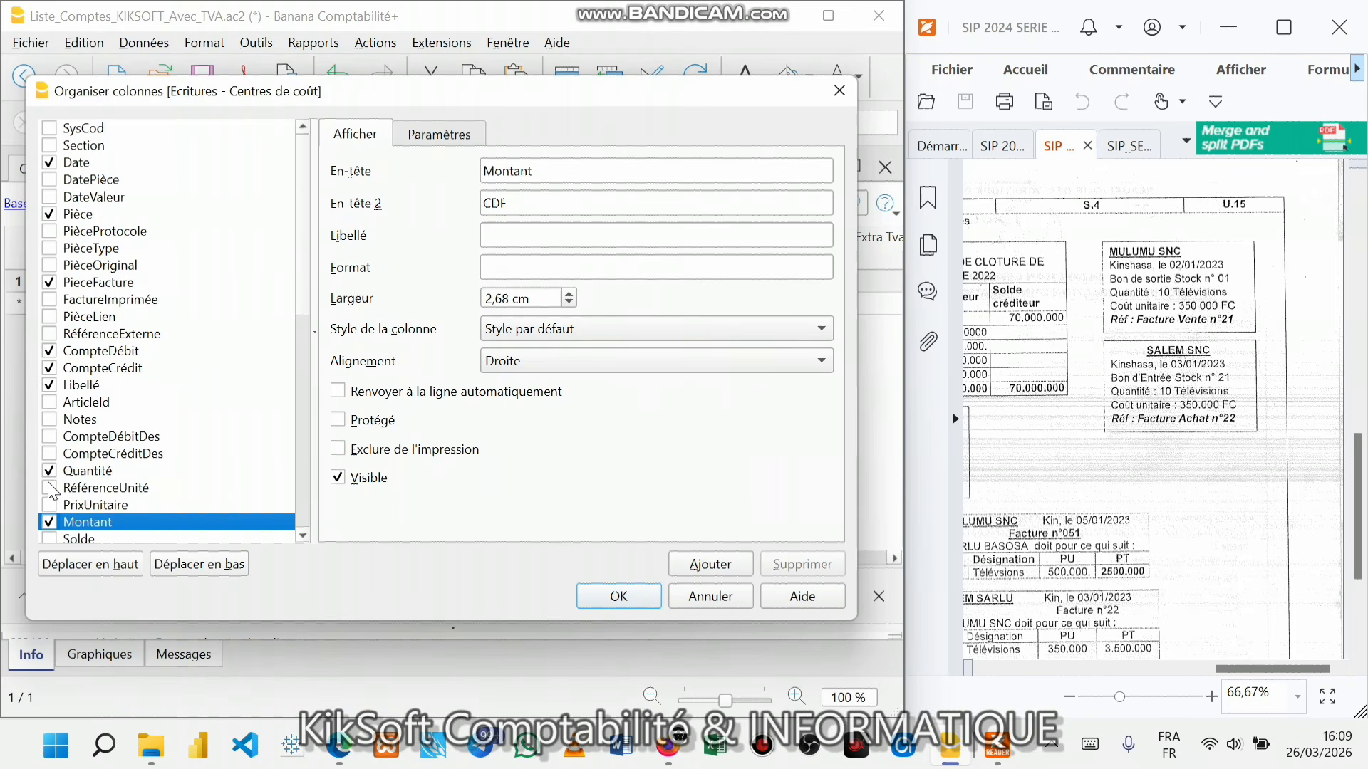
click(48, 488)
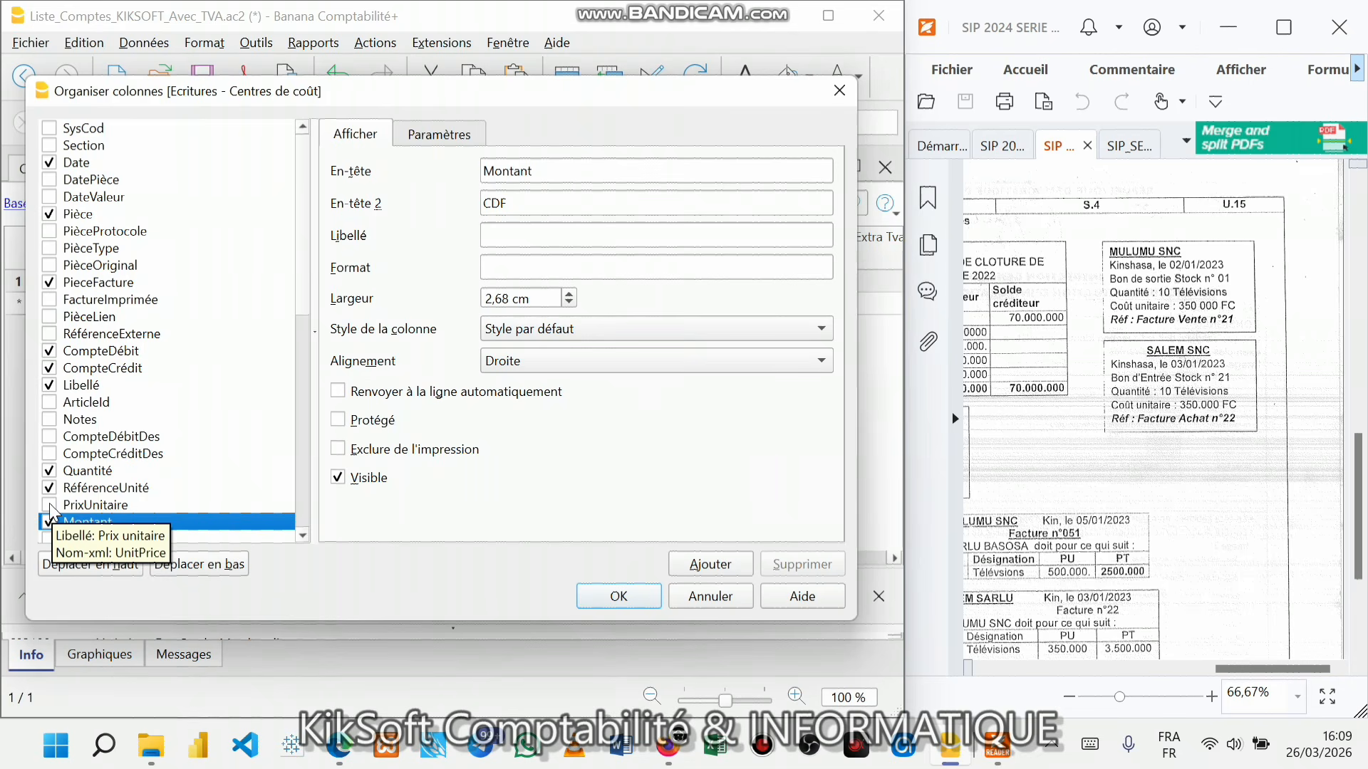
click(49, 506)
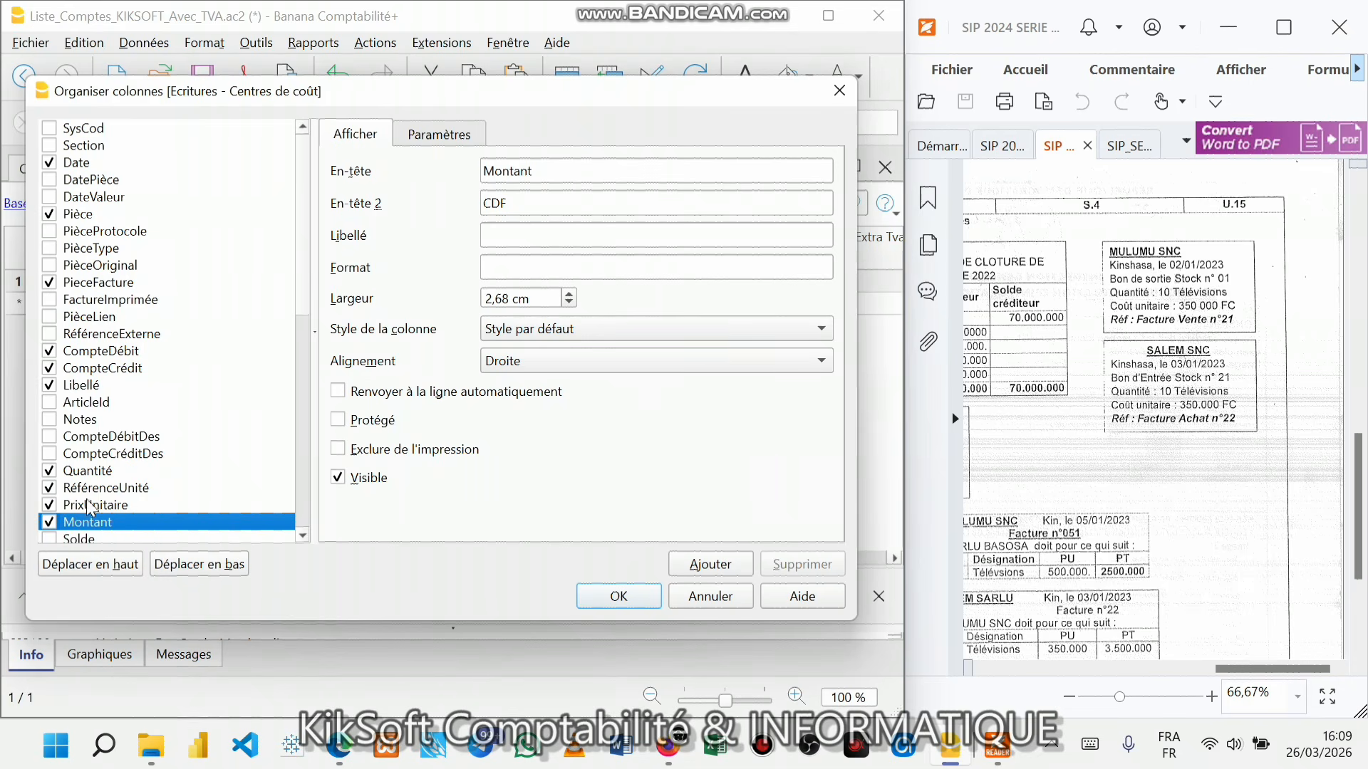
click(636, 600)
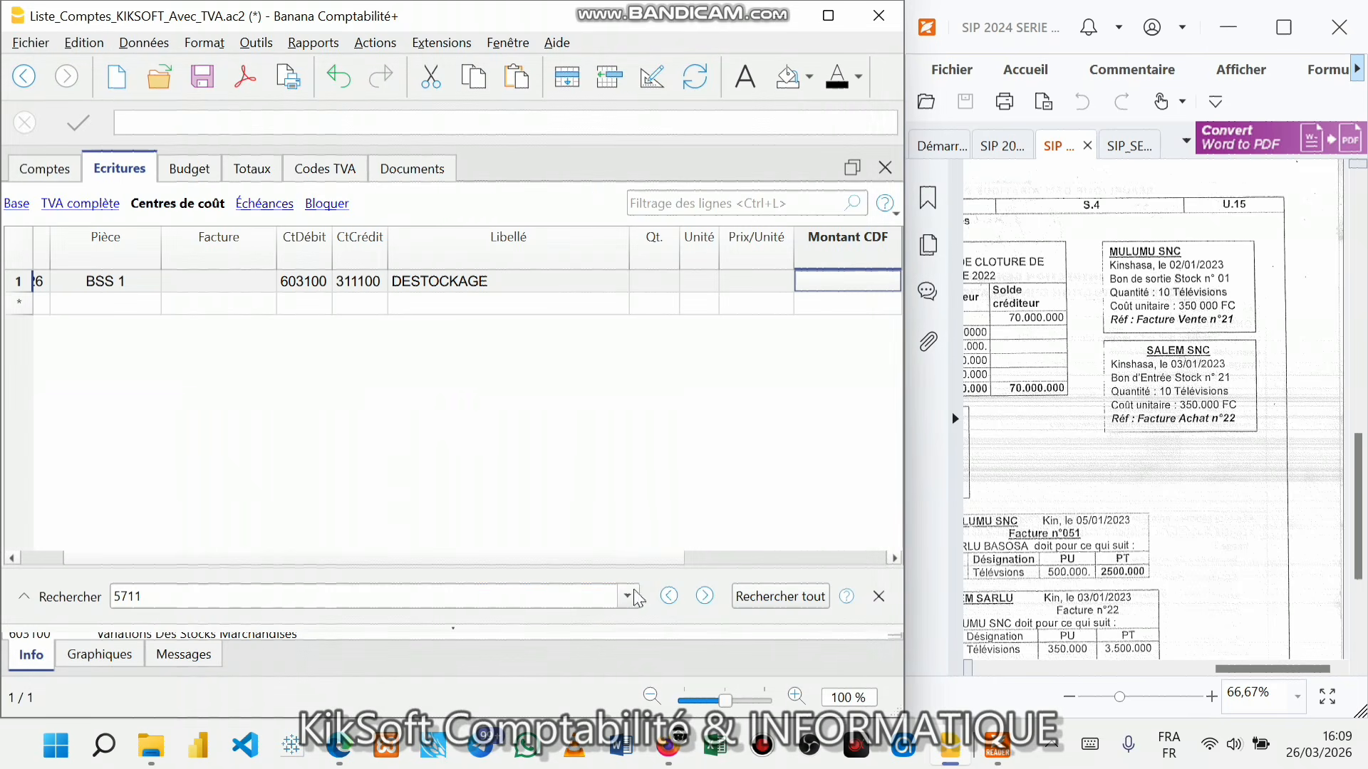
- Enter quantity 10, unit TV and unit price 350000 on row 1
drag(498, 562, 402, 564)
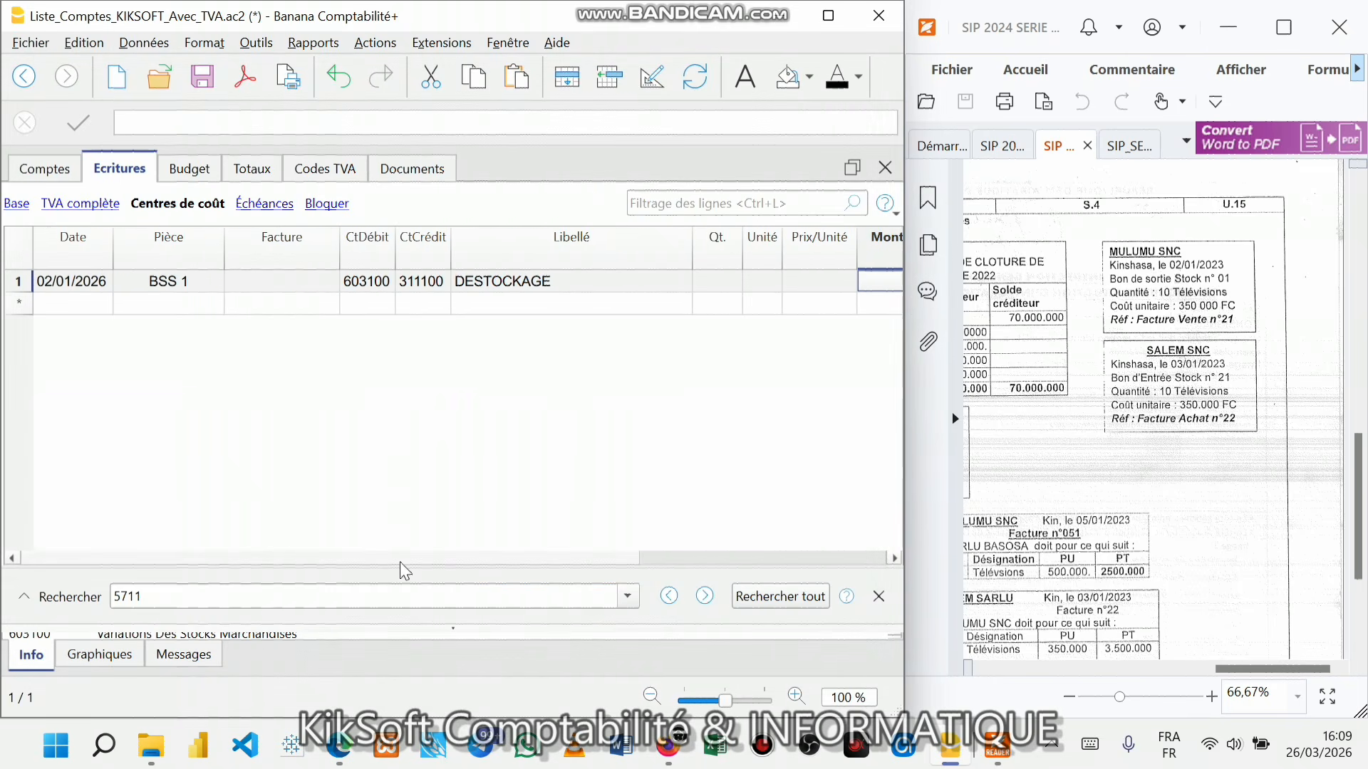
click(721, 281)
text(10)
key(Return)
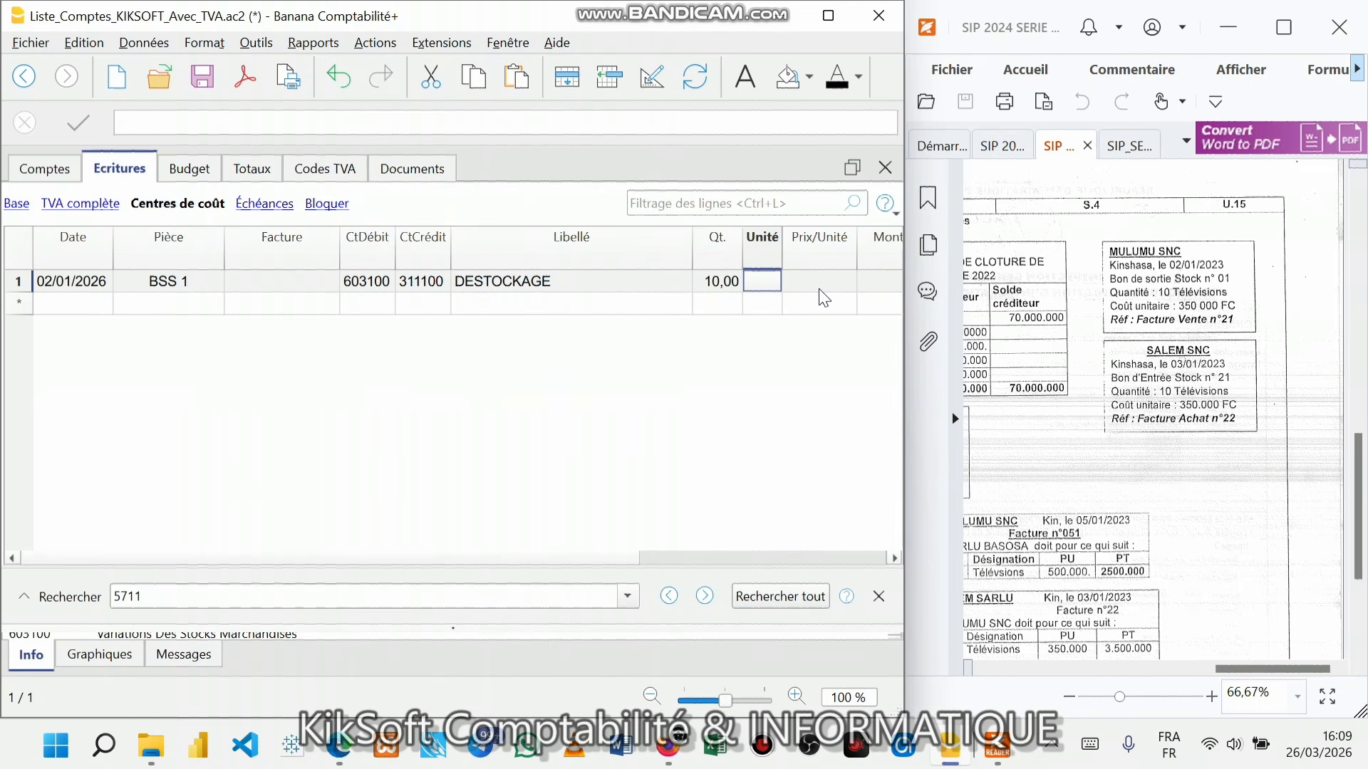
text(TV)
key(Return)
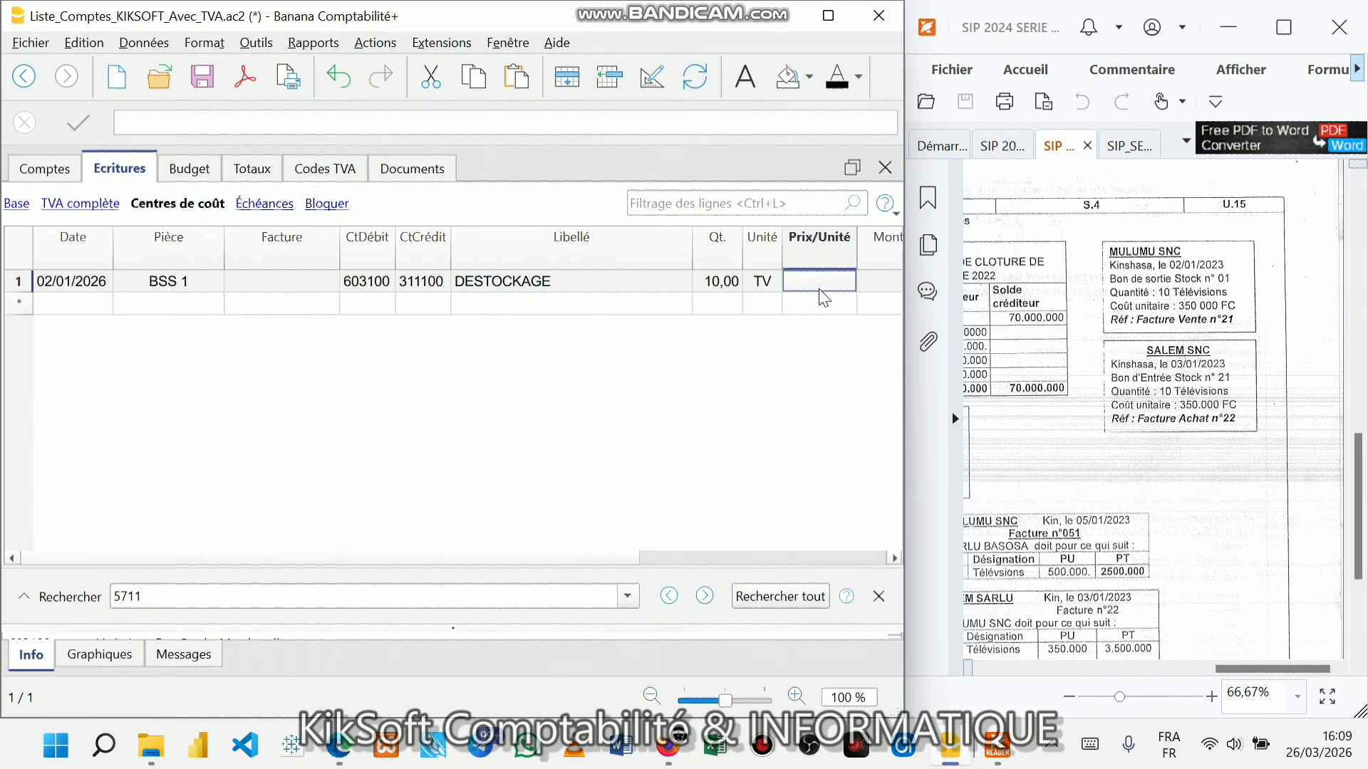
text(350000)
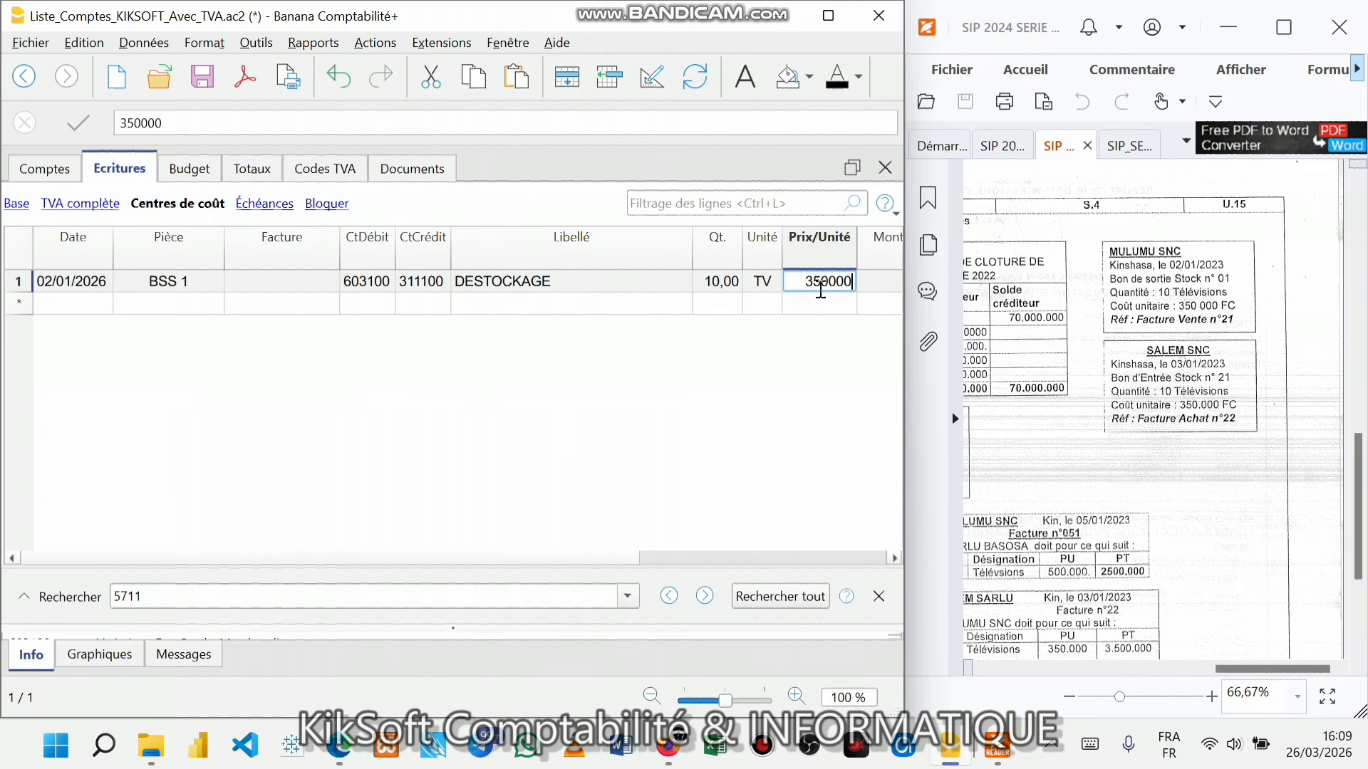
key(Return)
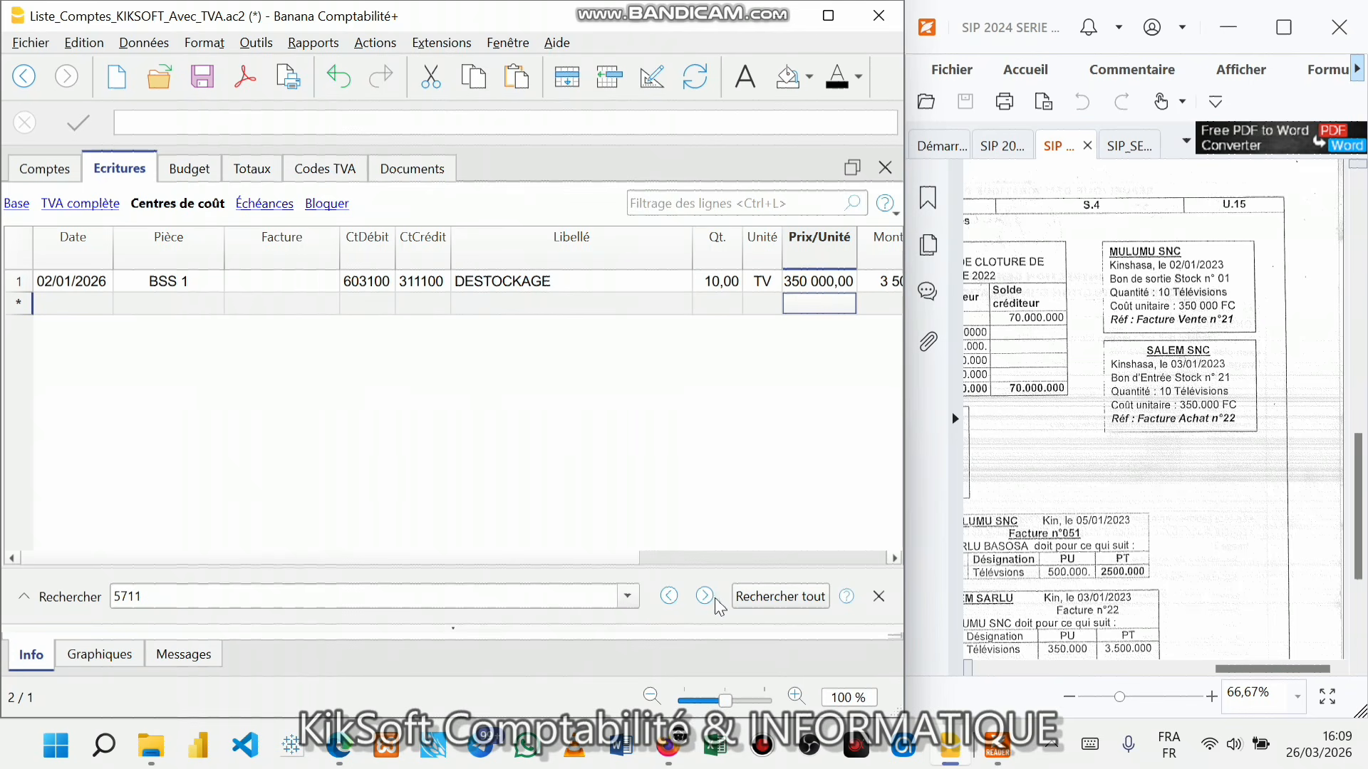
- Maximize the window and change row 1's quantity to -10
click(828, 16)
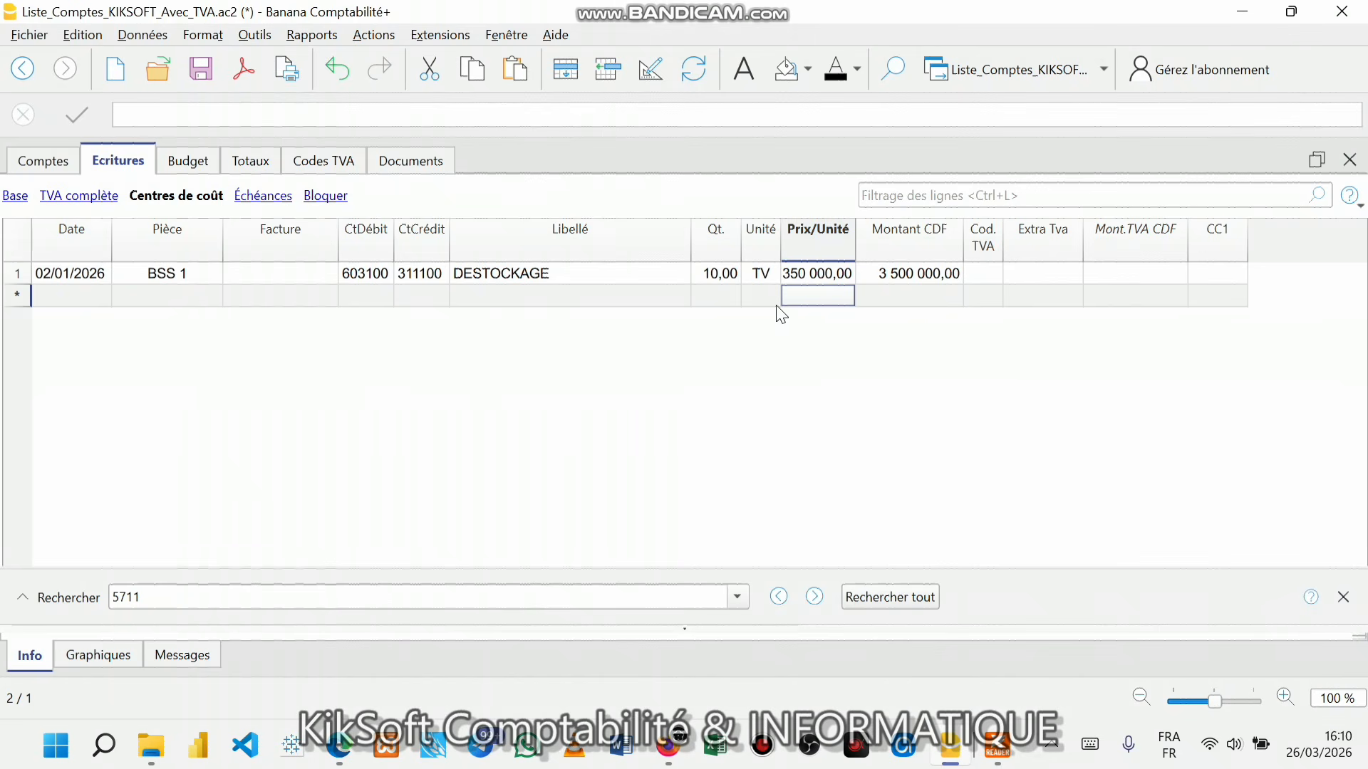
double_click(703, 274)
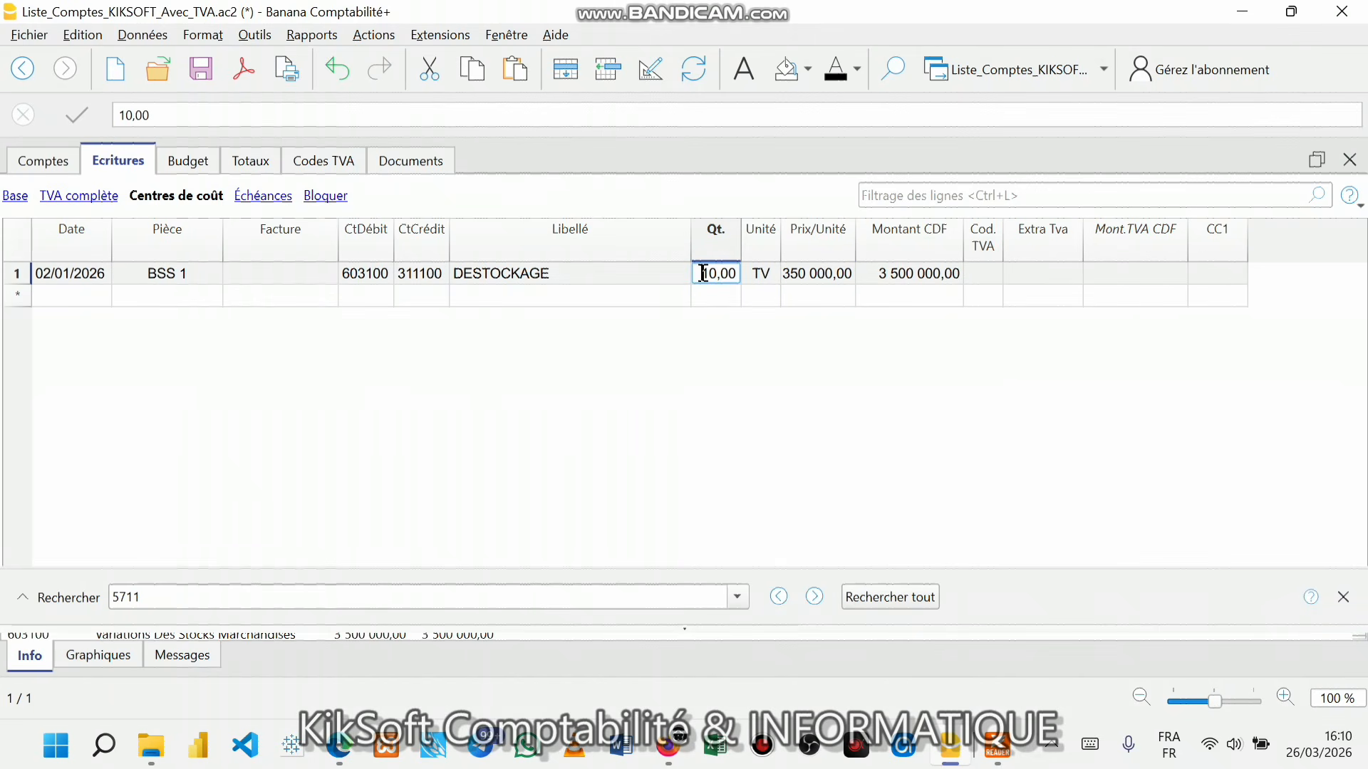
text(-)
key(Return)
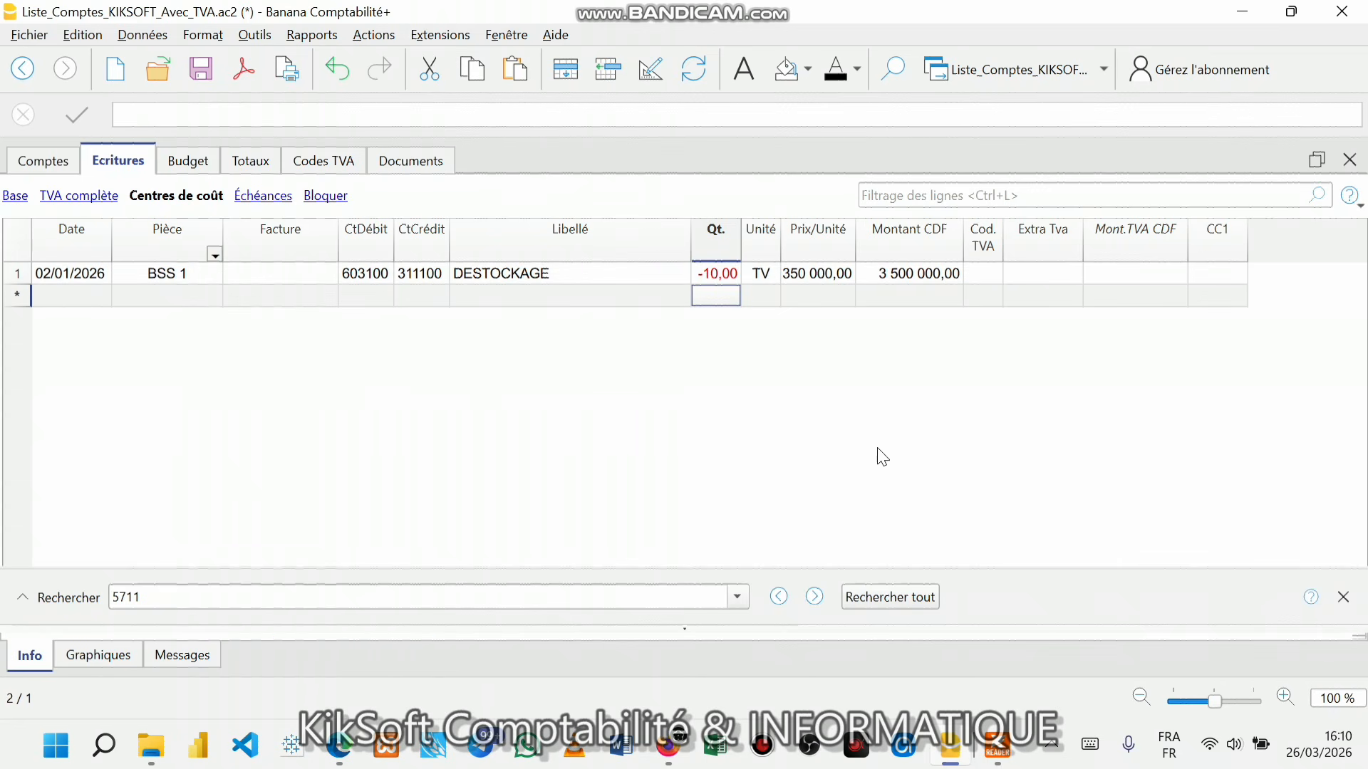
- Format all journal rows in 14-point italic text
click(17, 239)
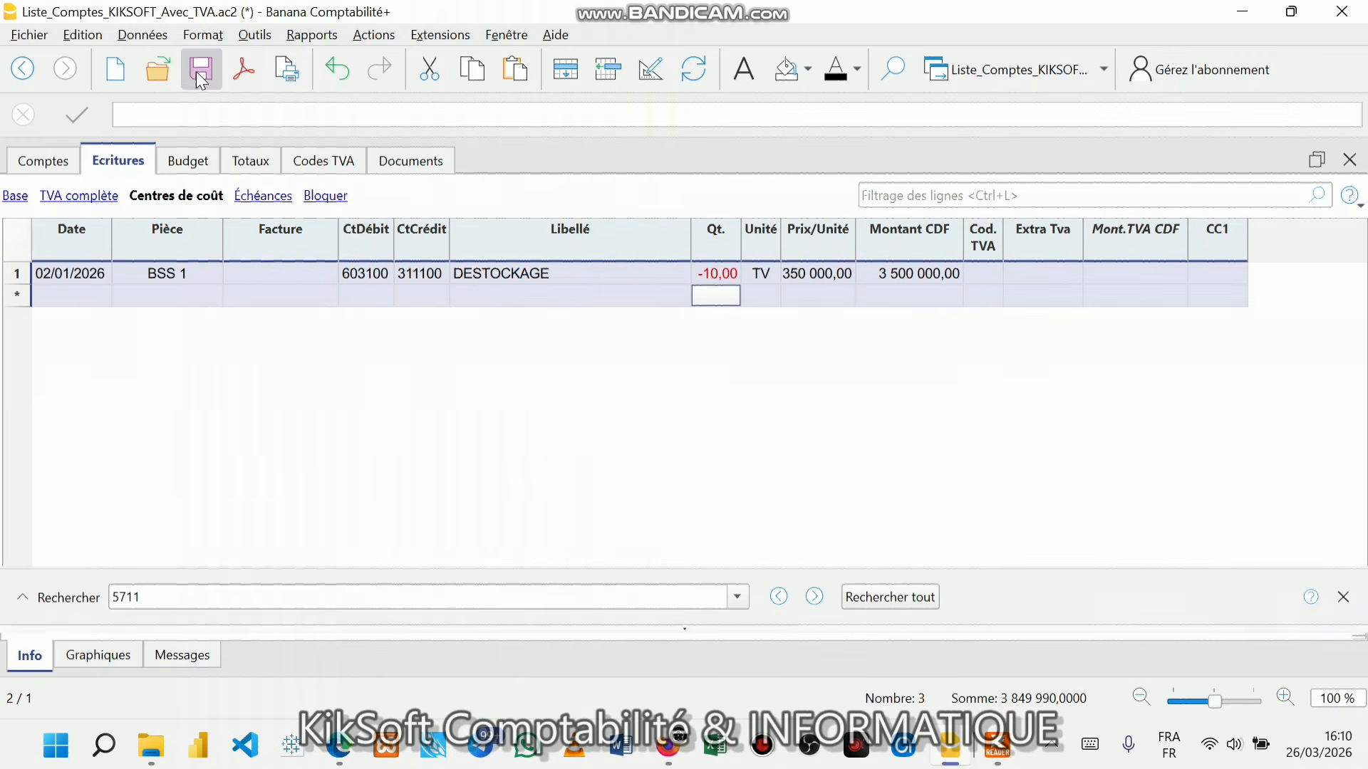
click(194, 41)
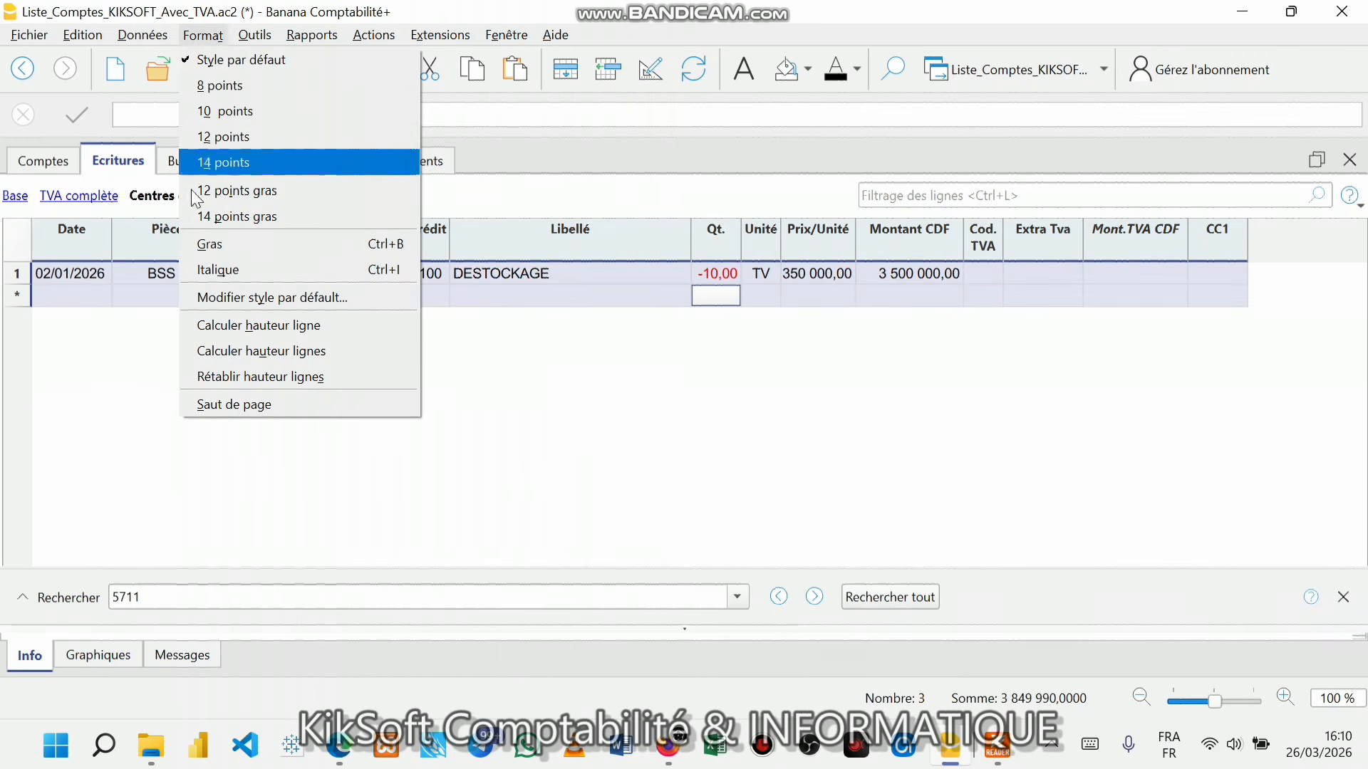
click(236, 151)
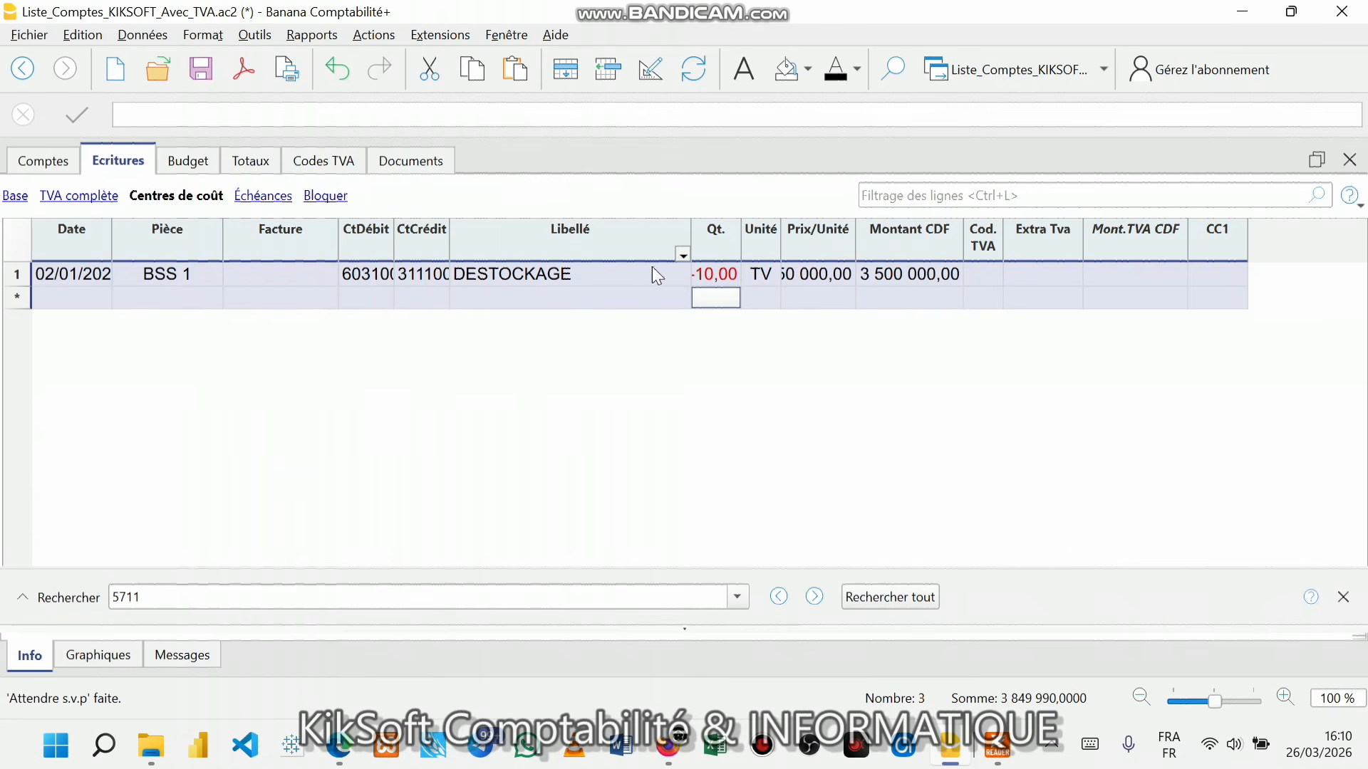
click(203, 40)
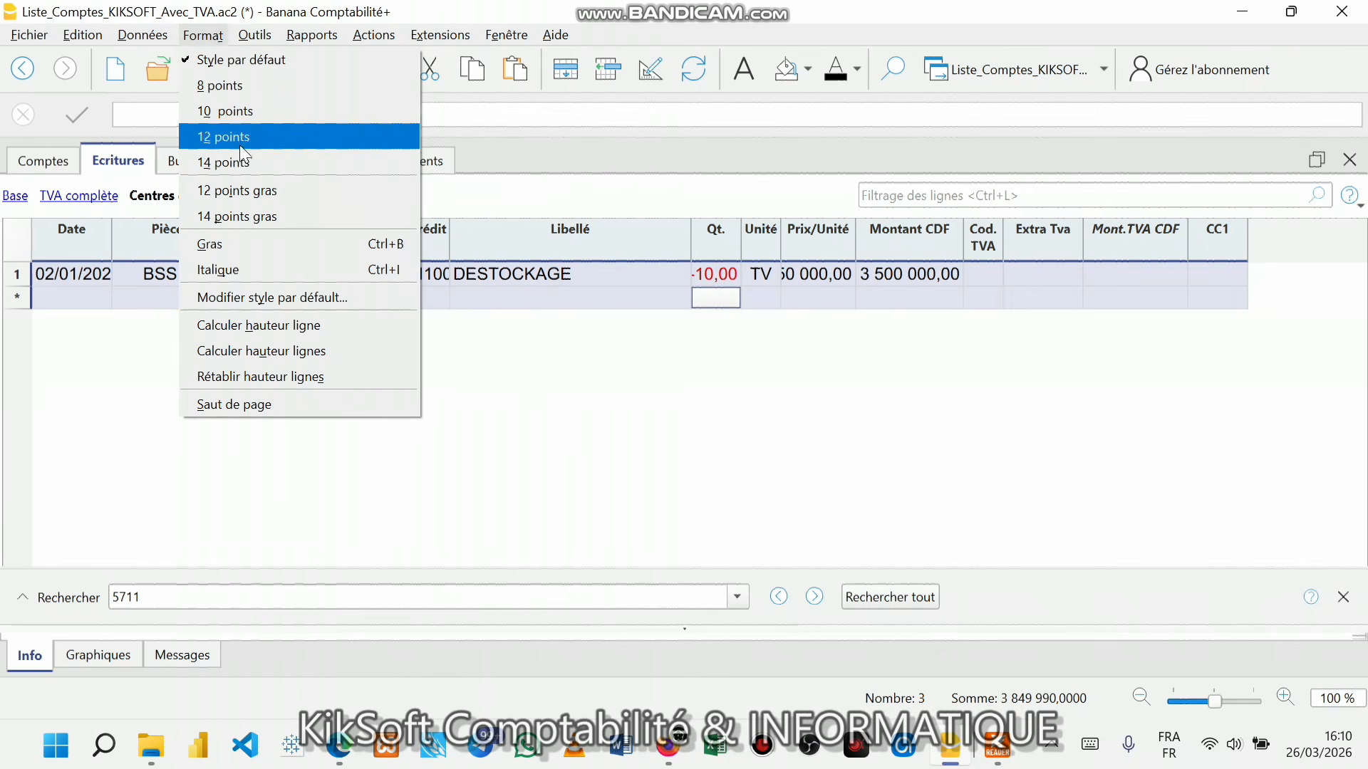
mouse_move(244, 44)
mouse_move(204, 40)
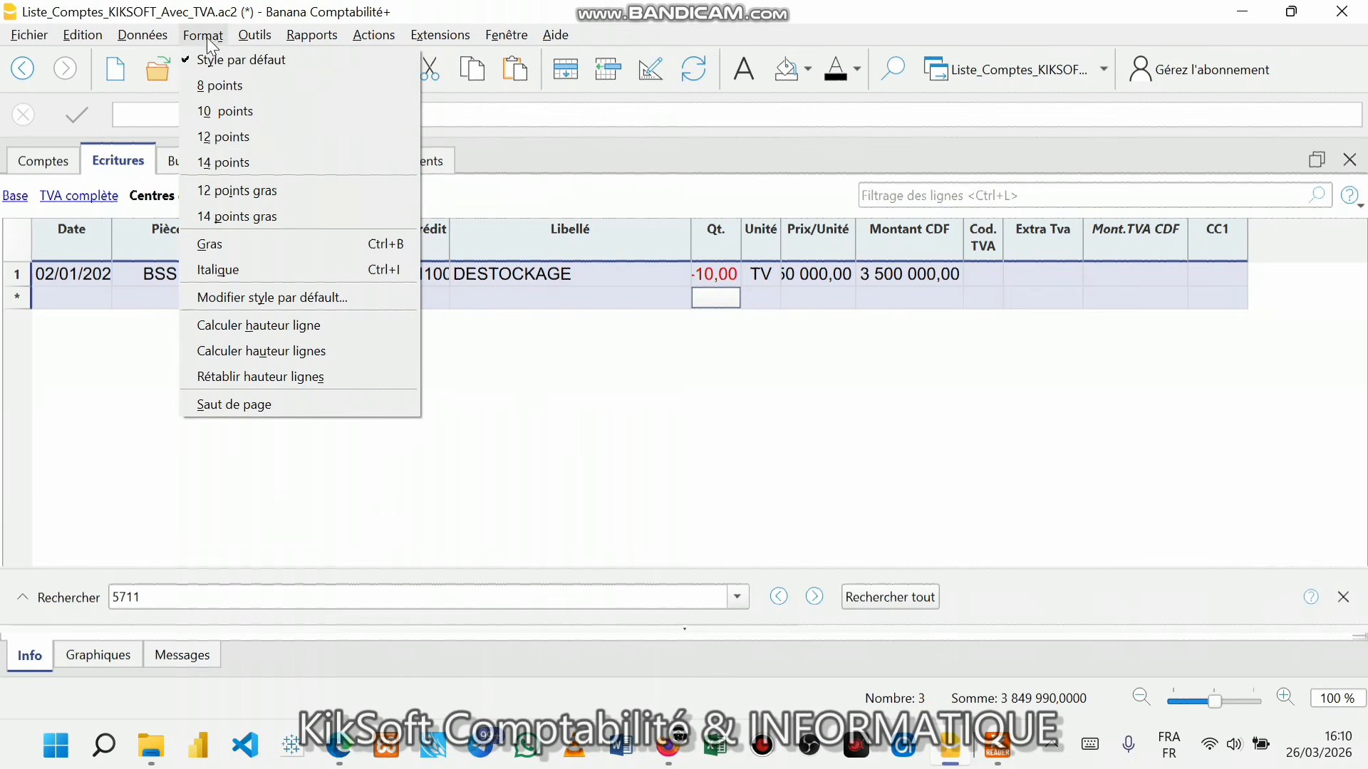
click(225, 271)
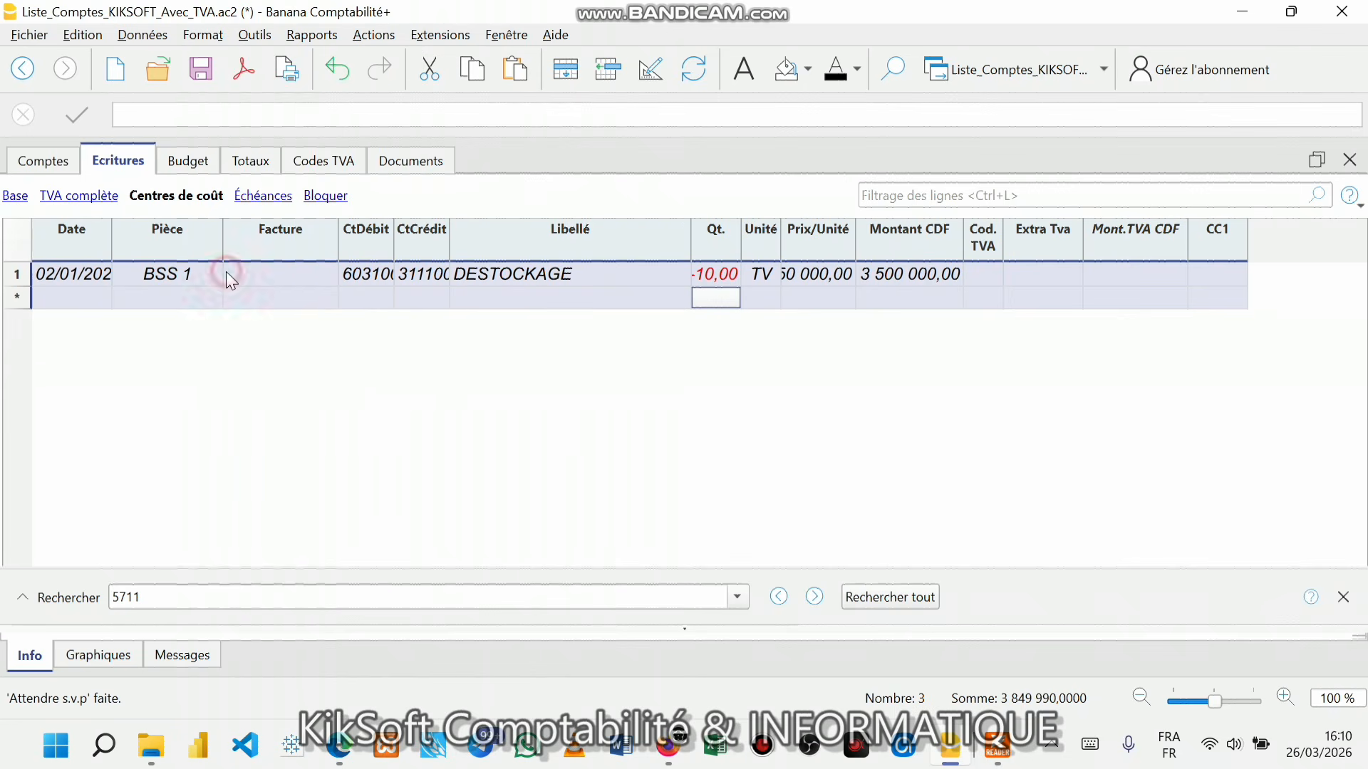
- Widen the CtCrédit, CtDébit and Prix/Unité columns to show values fully, and save
click(558, 313)
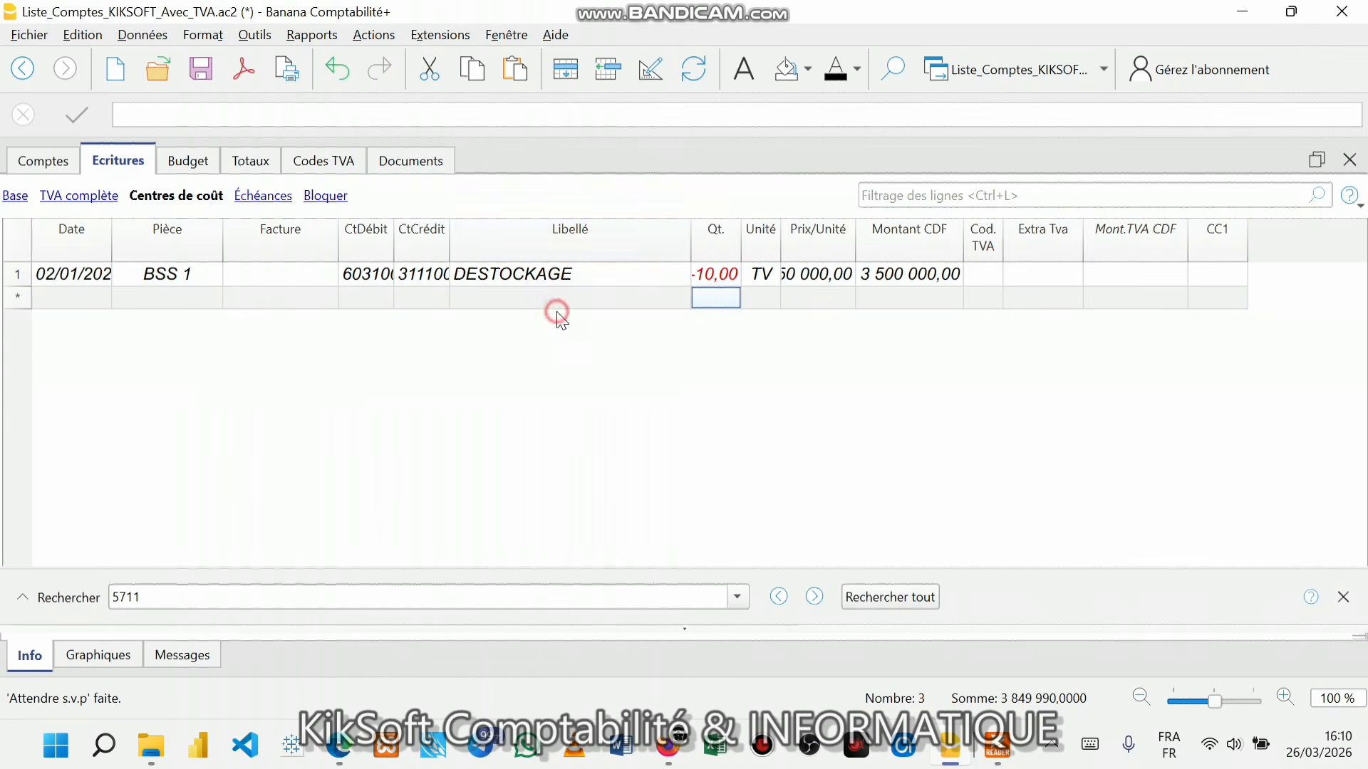
mouse_move(449, 229)
mouse_down()
mouse_move(473, 230)
mouse_move(393, 227)
mouse_move(414, 228)
mouse_up()
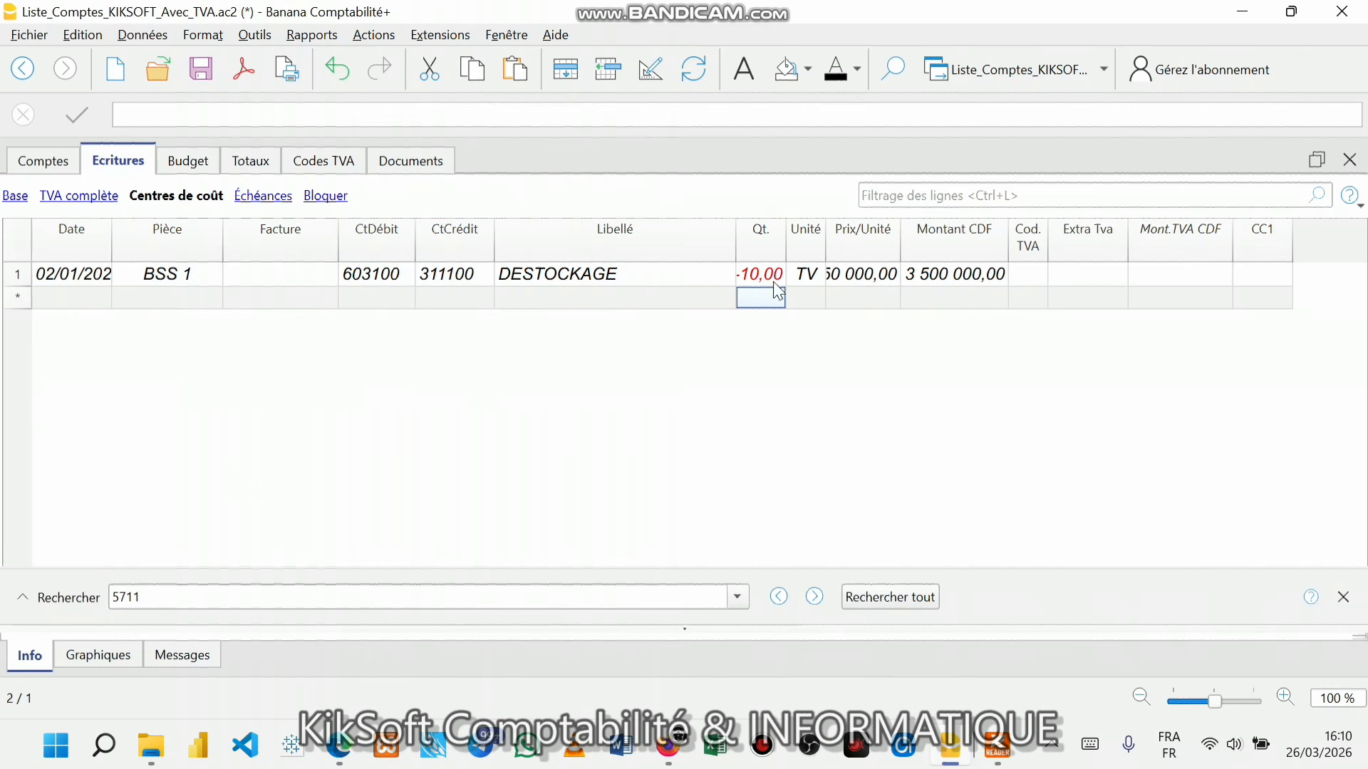
drag(788, 240, 792, 233)
key(ctrl+s)
drag(903, 226, 937, 225)
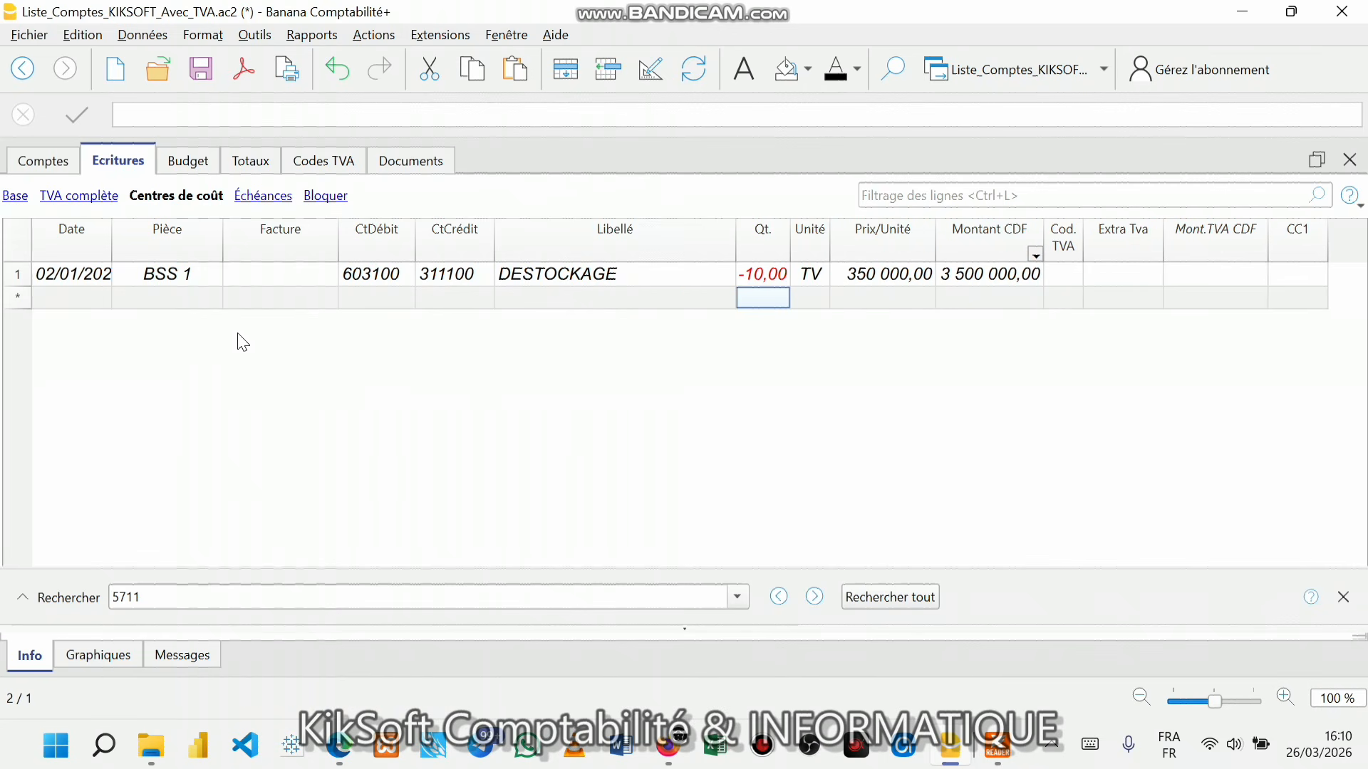
- Enter the date 02/01/2026 on a new row 2
click(52, 295)
text(0)
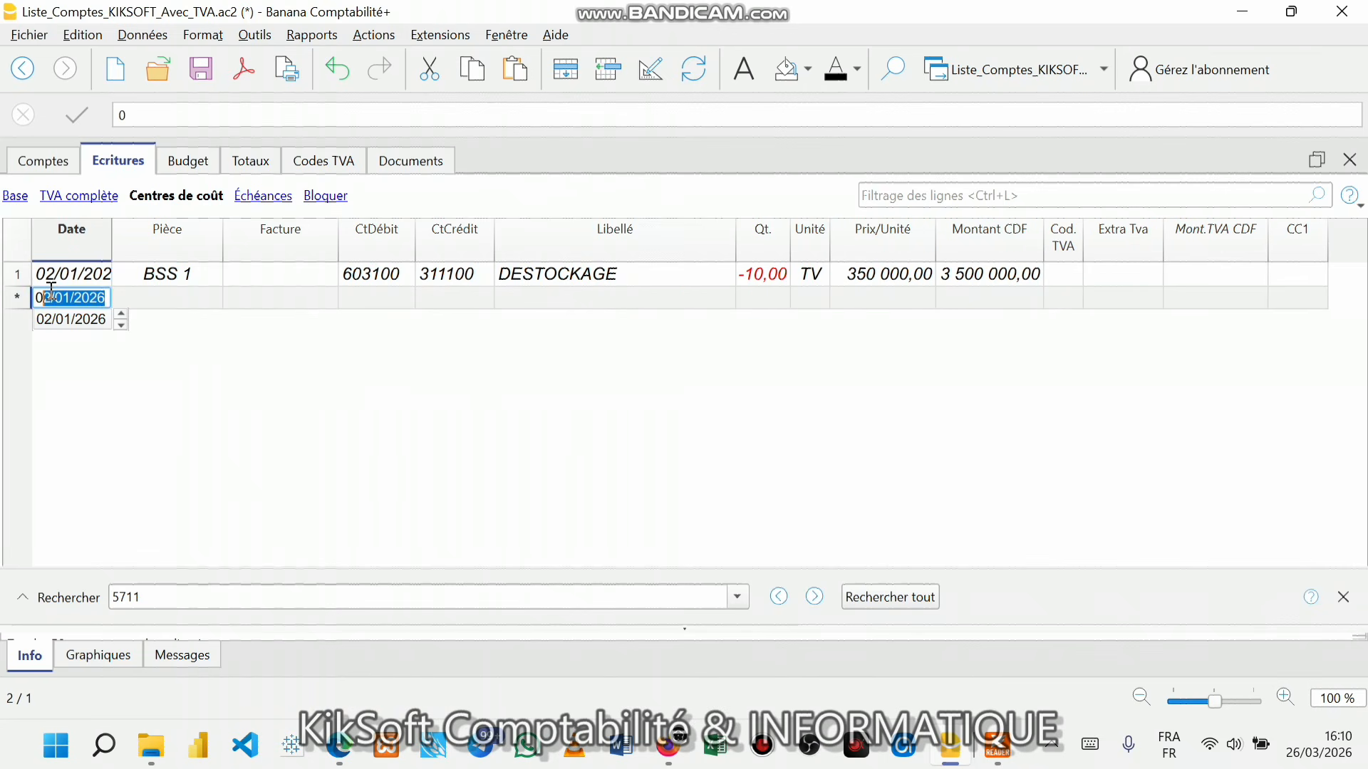
key(Return)
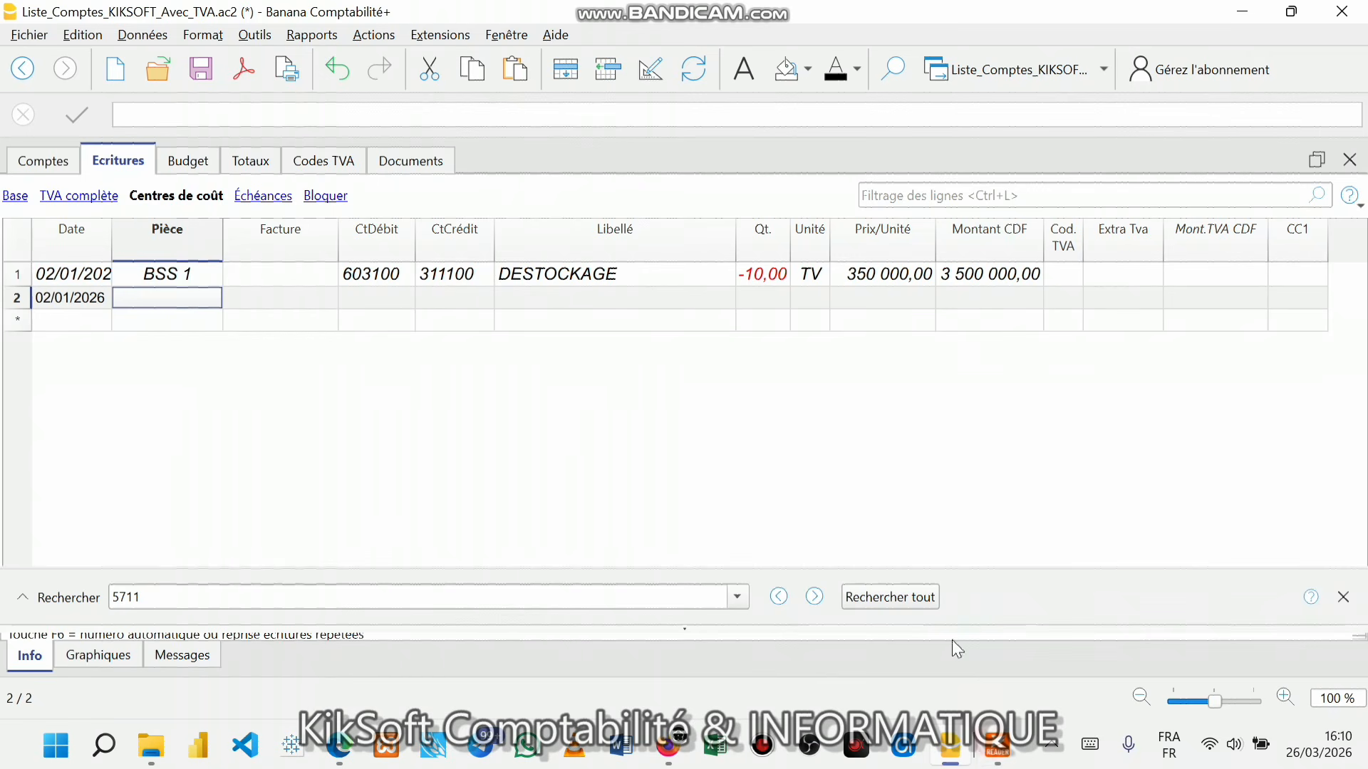
- Bring up the scanned exercise PDF and scroll down through it
click(998, 748)
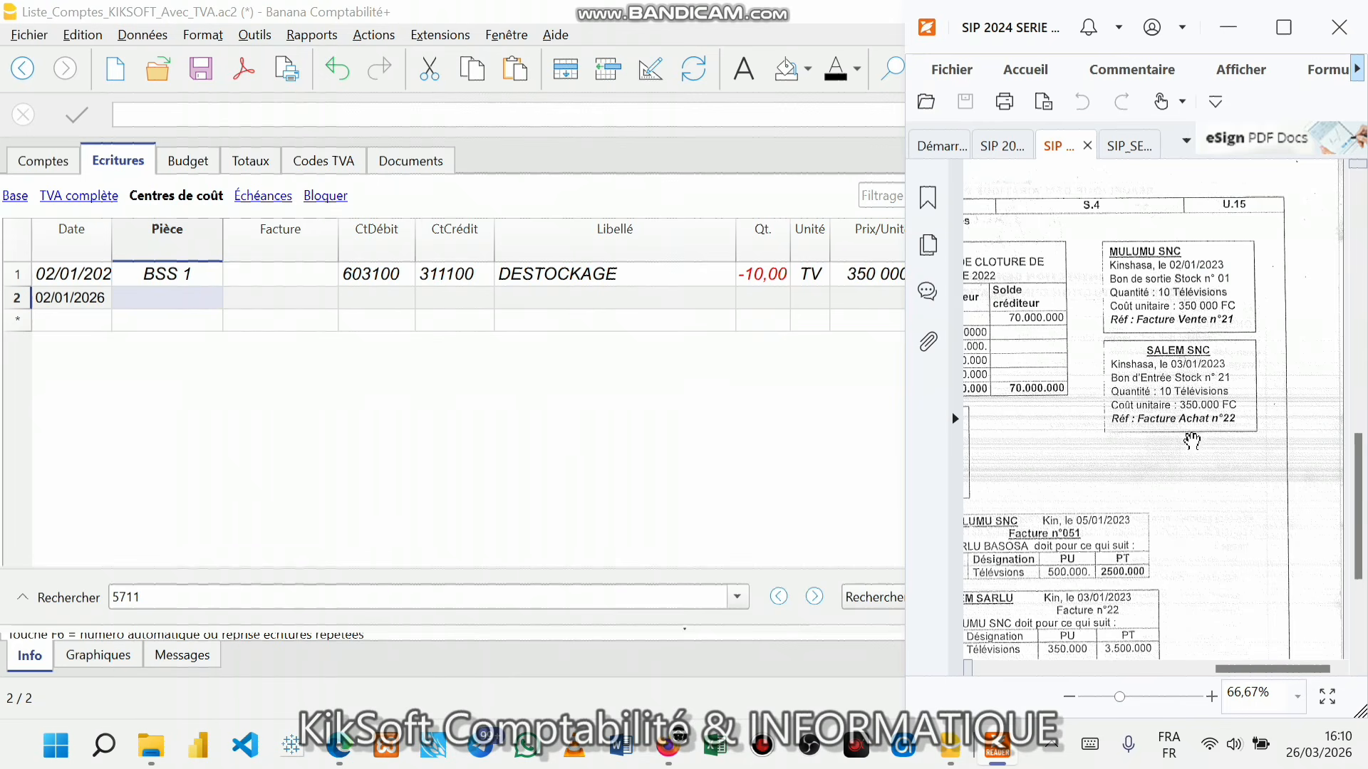
scroll(1332, 524, down, 1)
drag(1295, 669, 1235, 681)
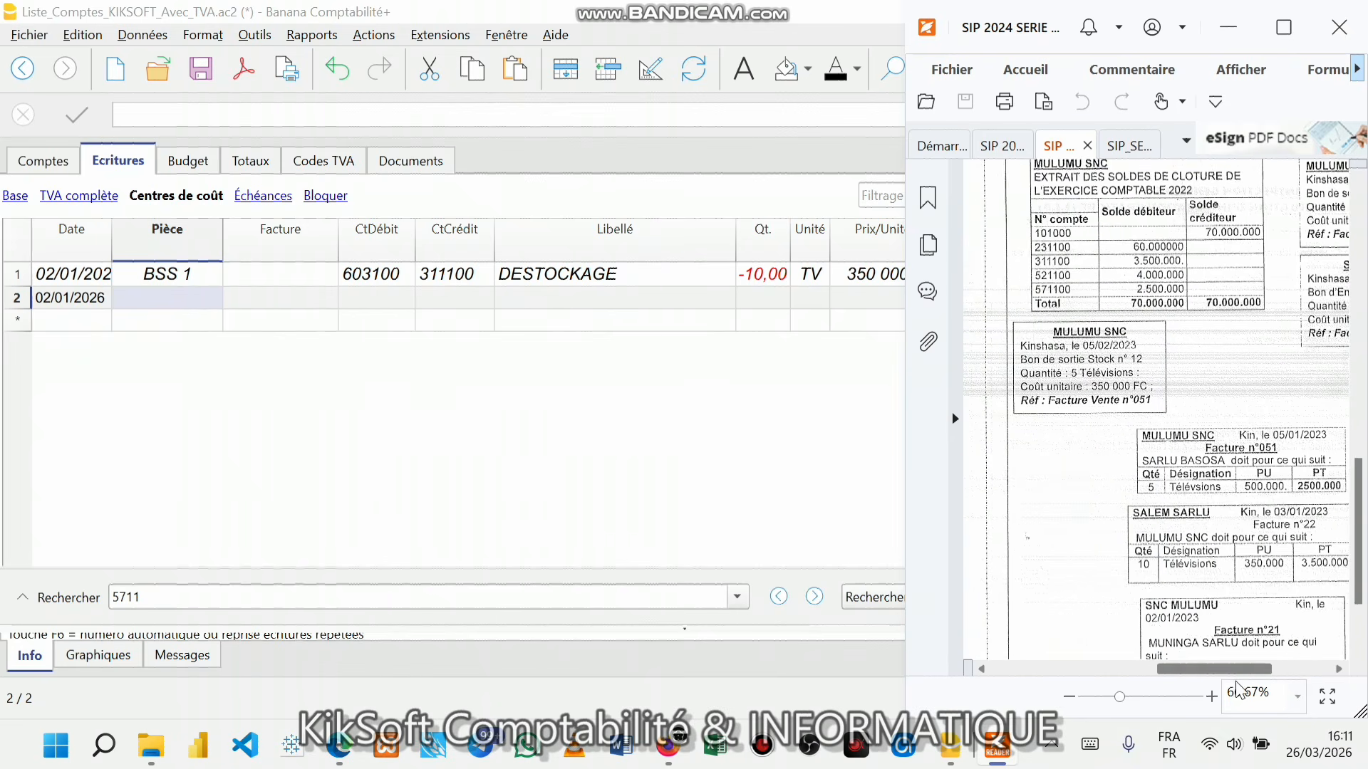
scroll(1228, 624, down, 1)
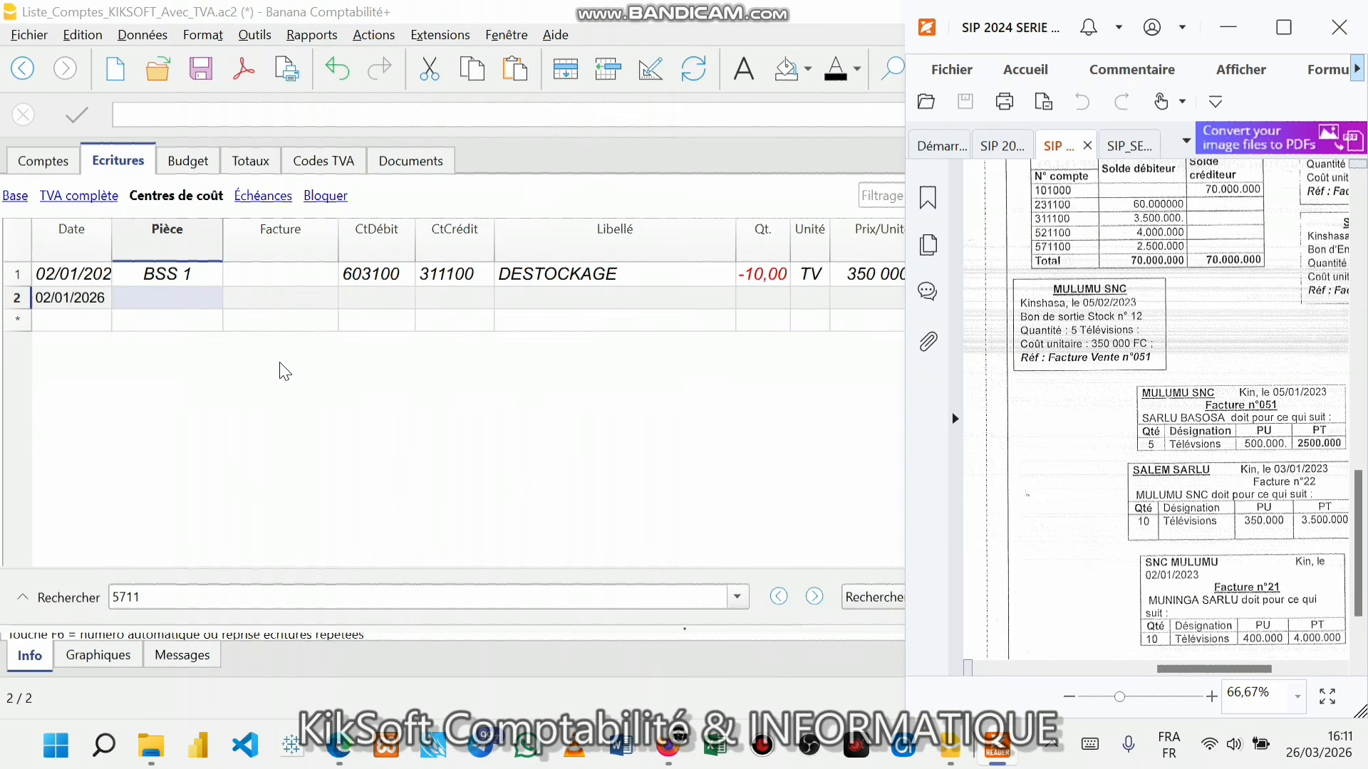
- Enter document number FACT 21 in row 2's Pièce cell
click(169, 321)
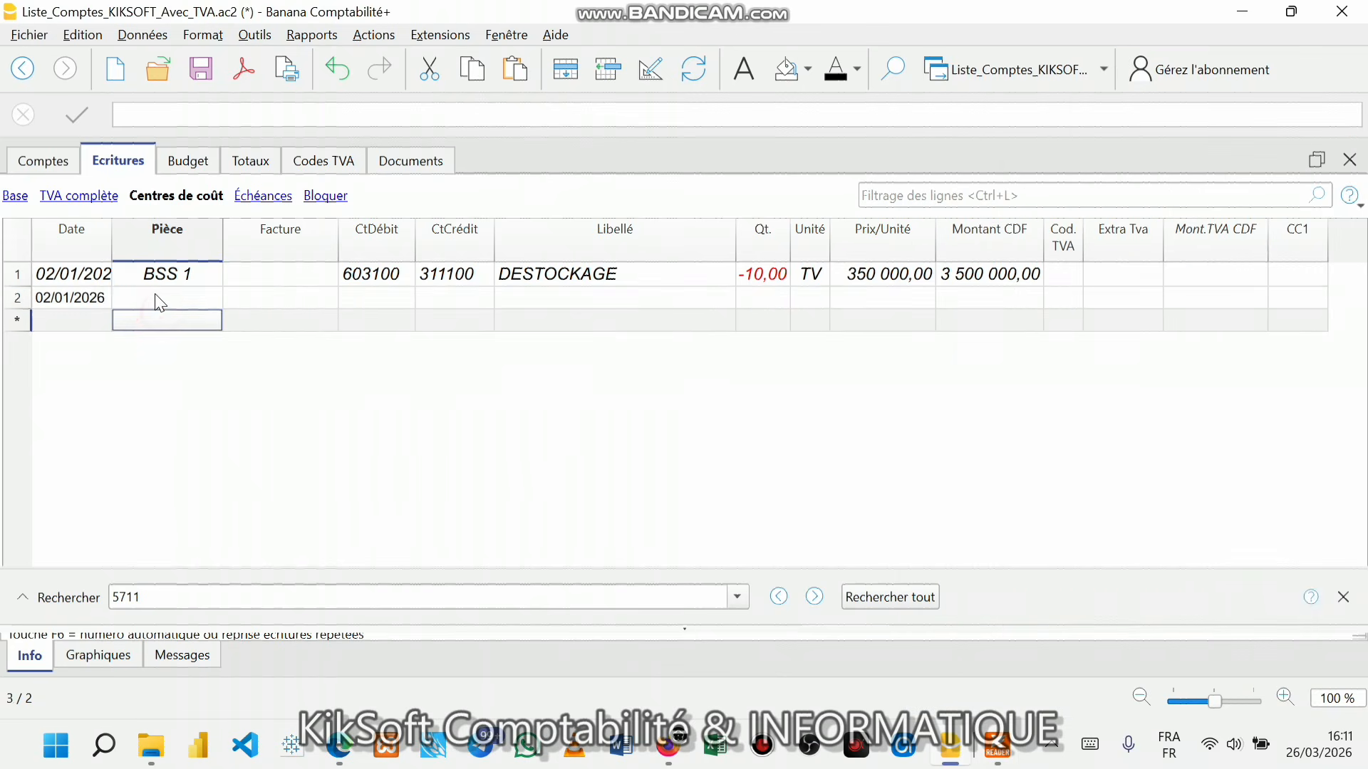
click(156, 295)
text(FACT)
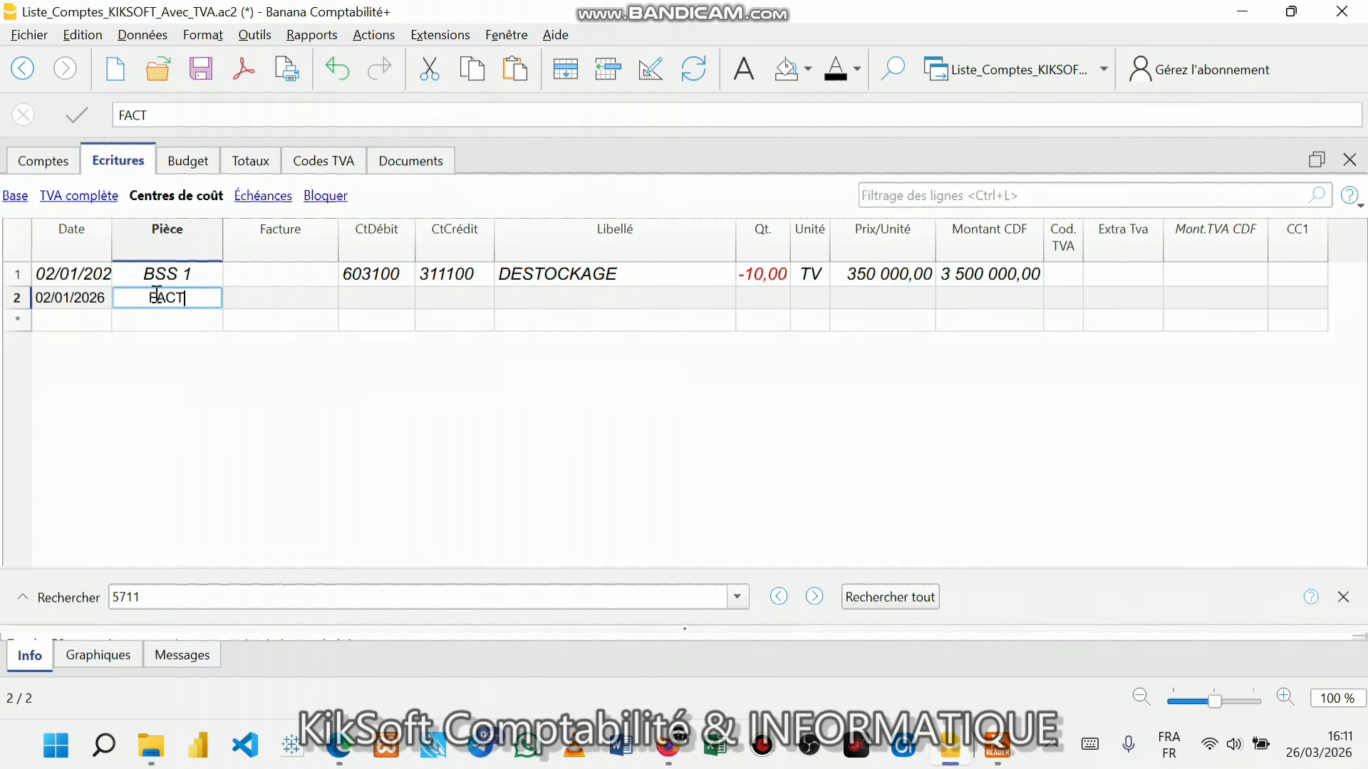
text( 21)
key(Tab)
key(Tab)
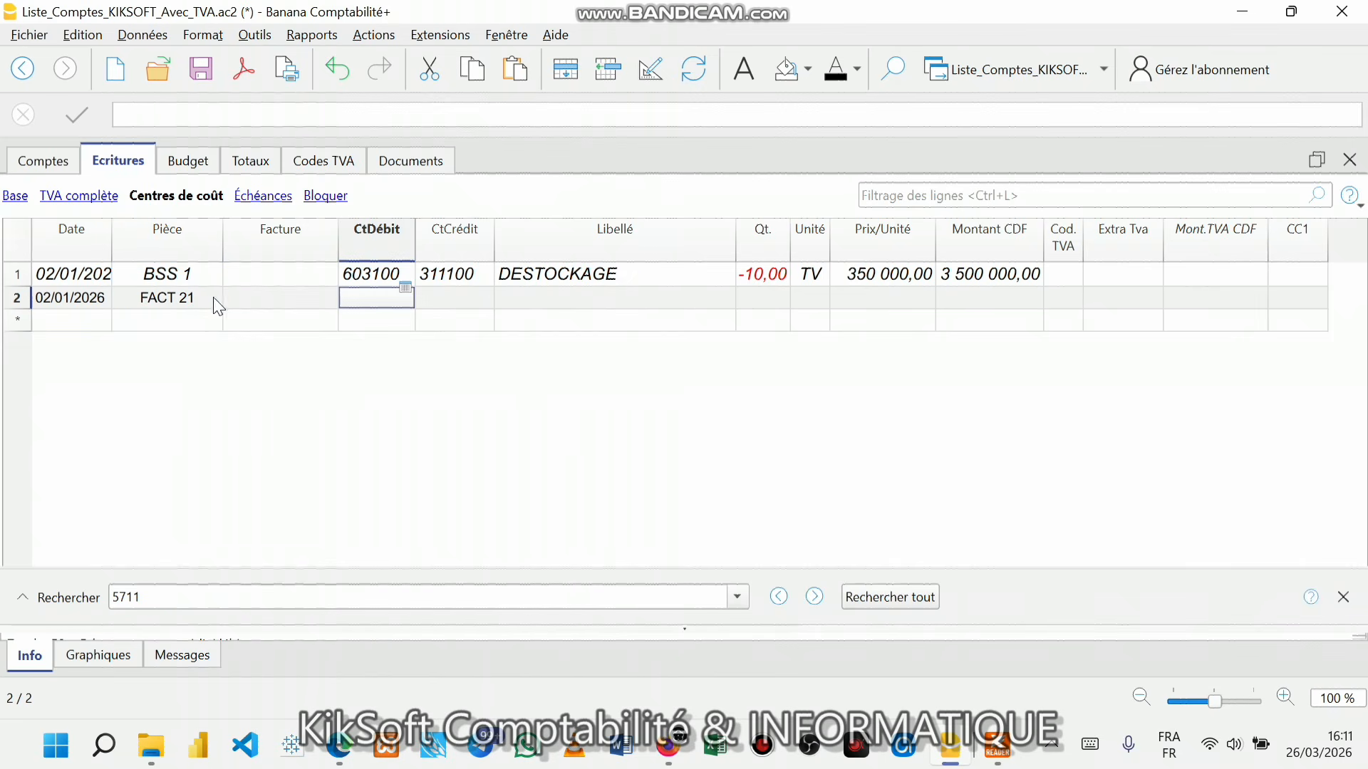
- Type F in row 2's Facture cell and dismiss the previous-year file warning
click(263, 300)
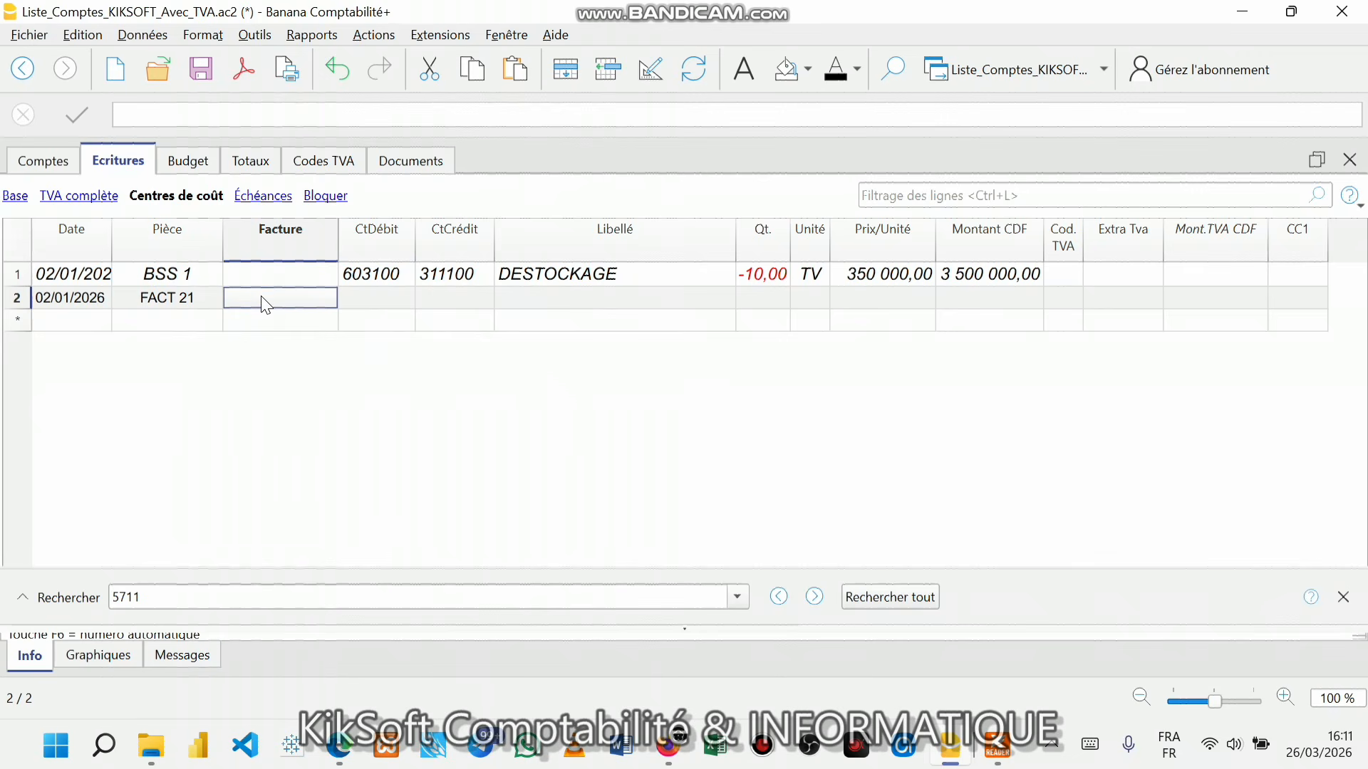
text(F)
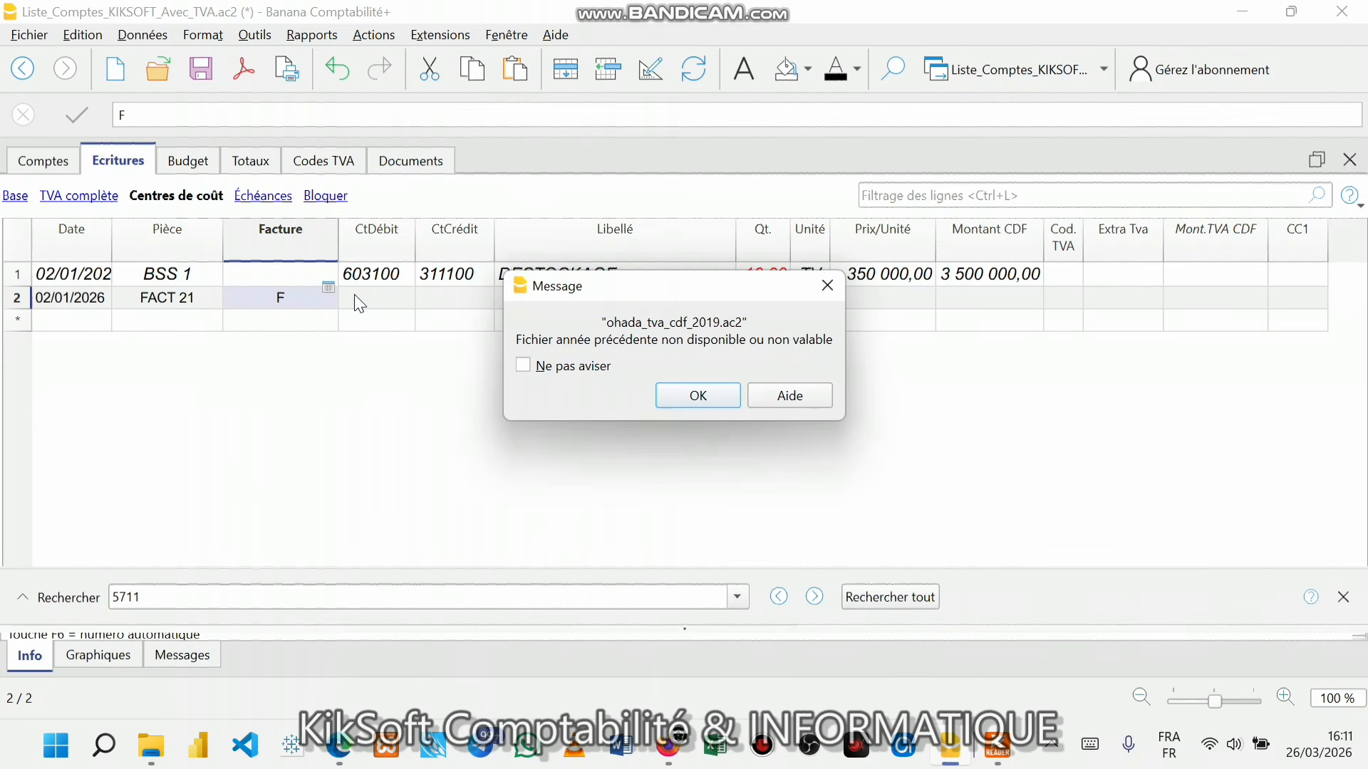
key(Return)
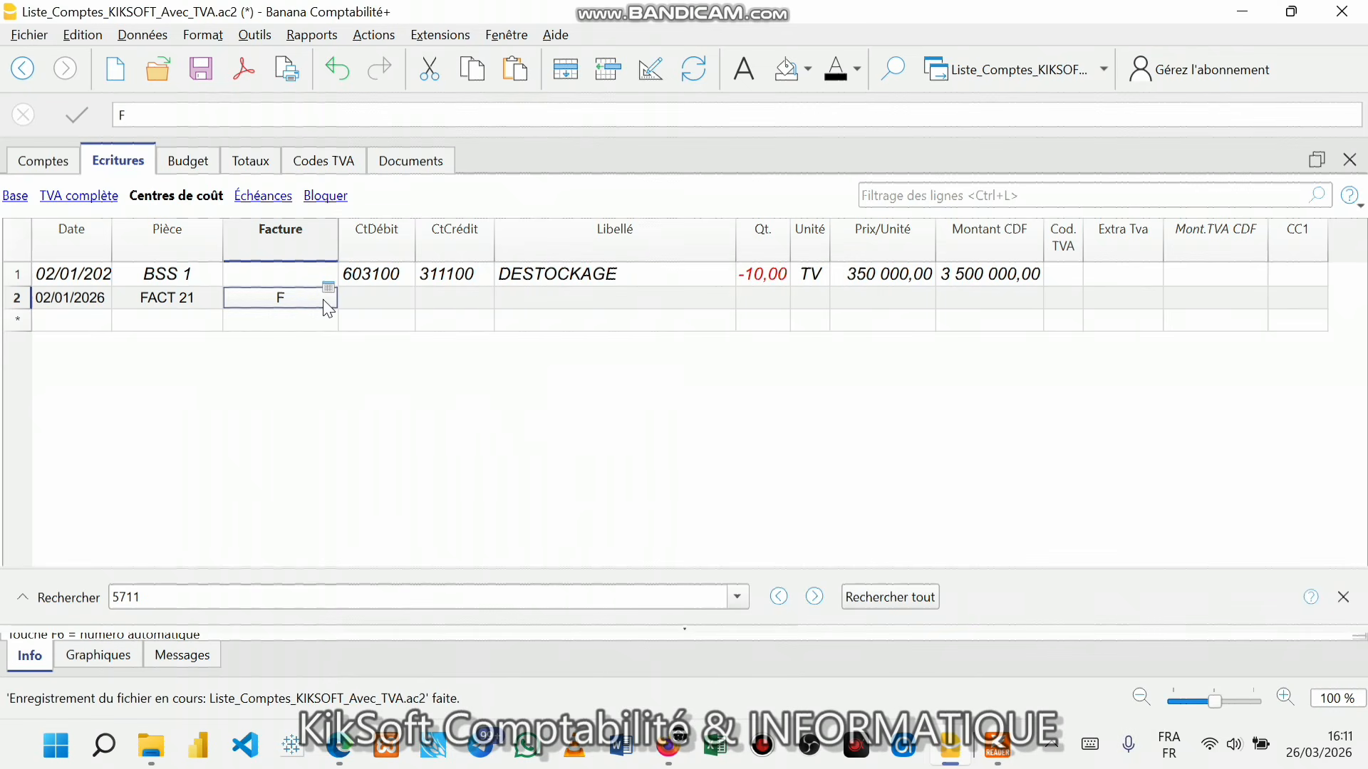
key(Return)
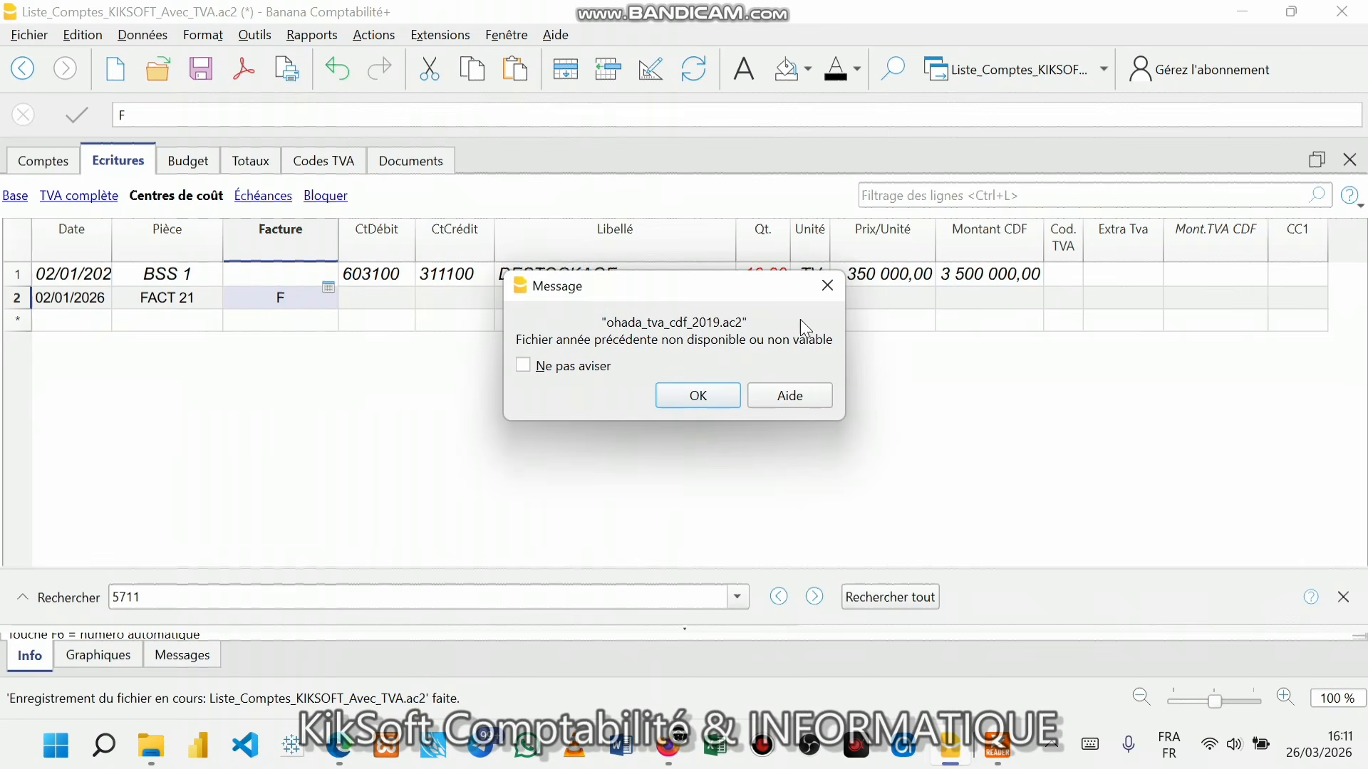
click(842, 293)
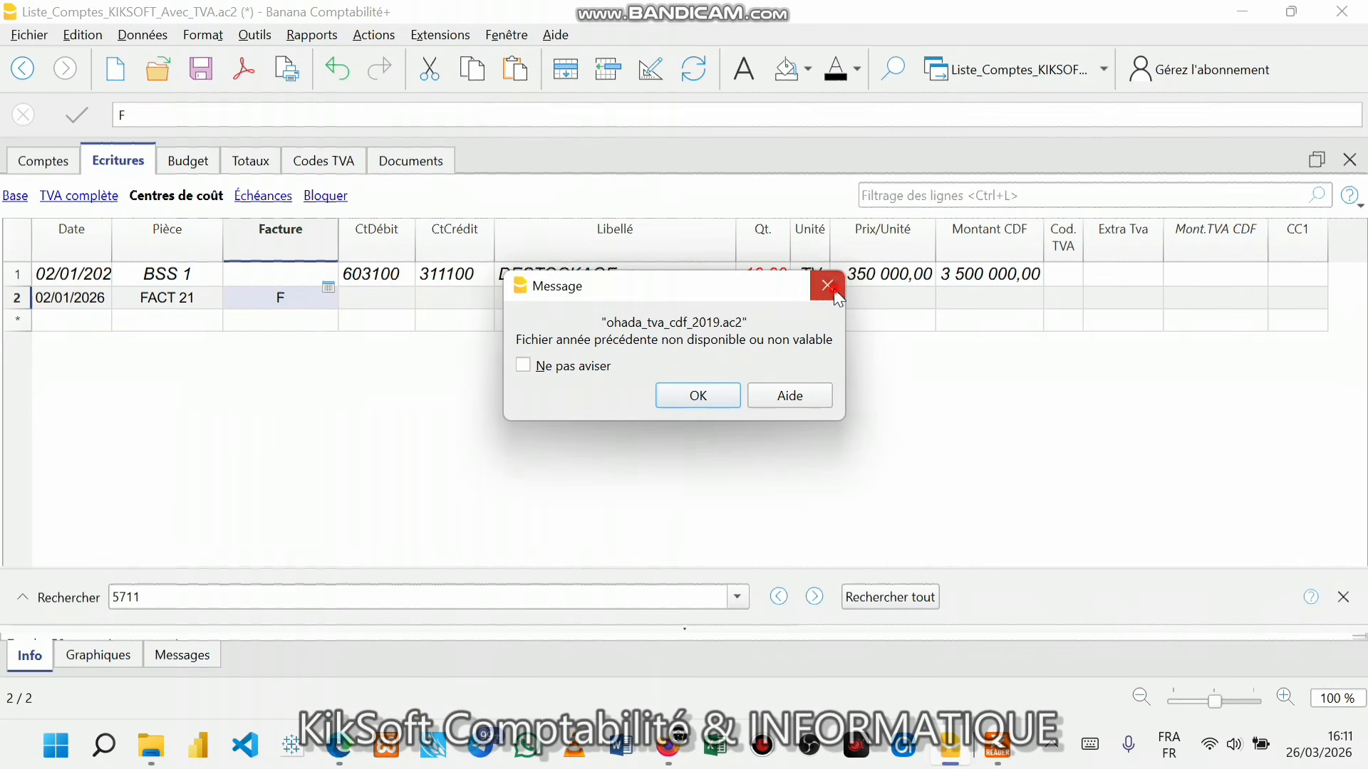
click(834, 291)
- Silence the warning with 'Ne pas aviser' and clear the F from the Facture cell
double_click(297, 294)
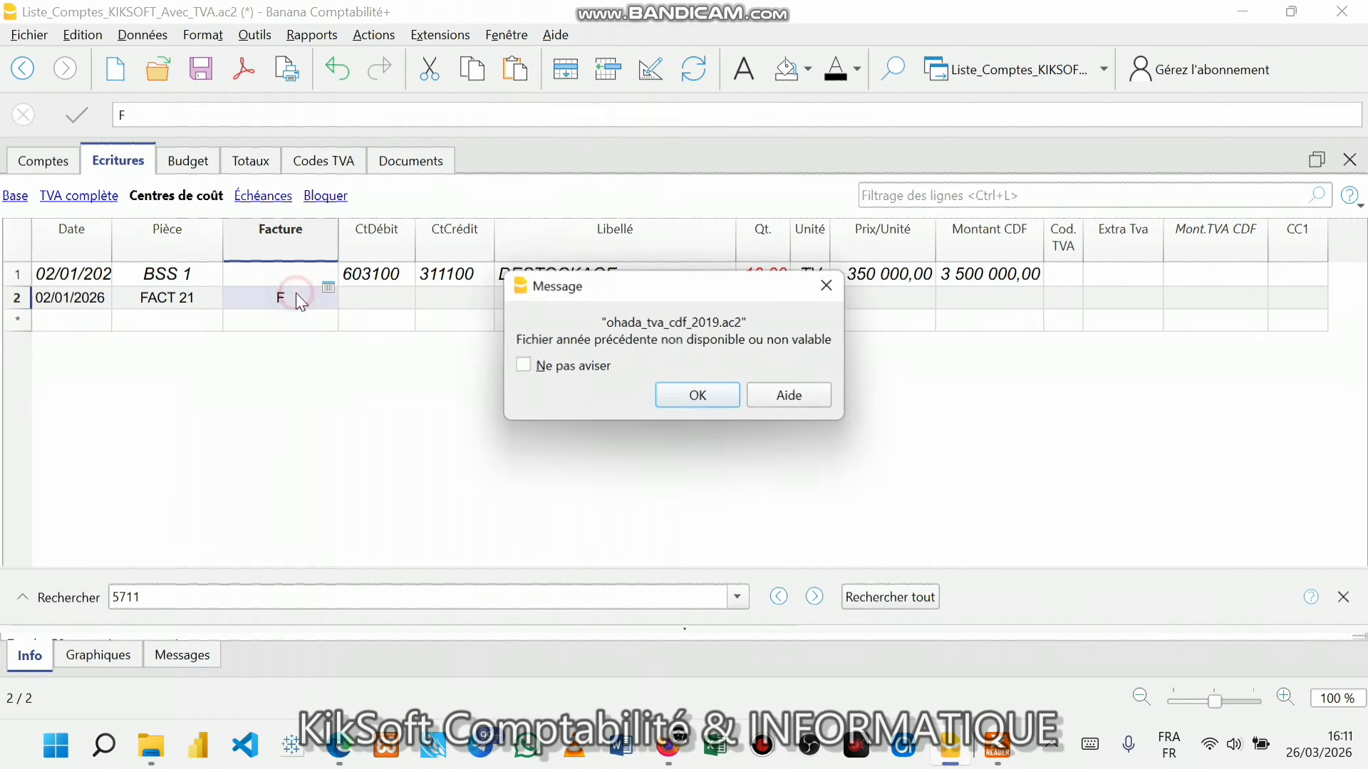
click(570, 367)
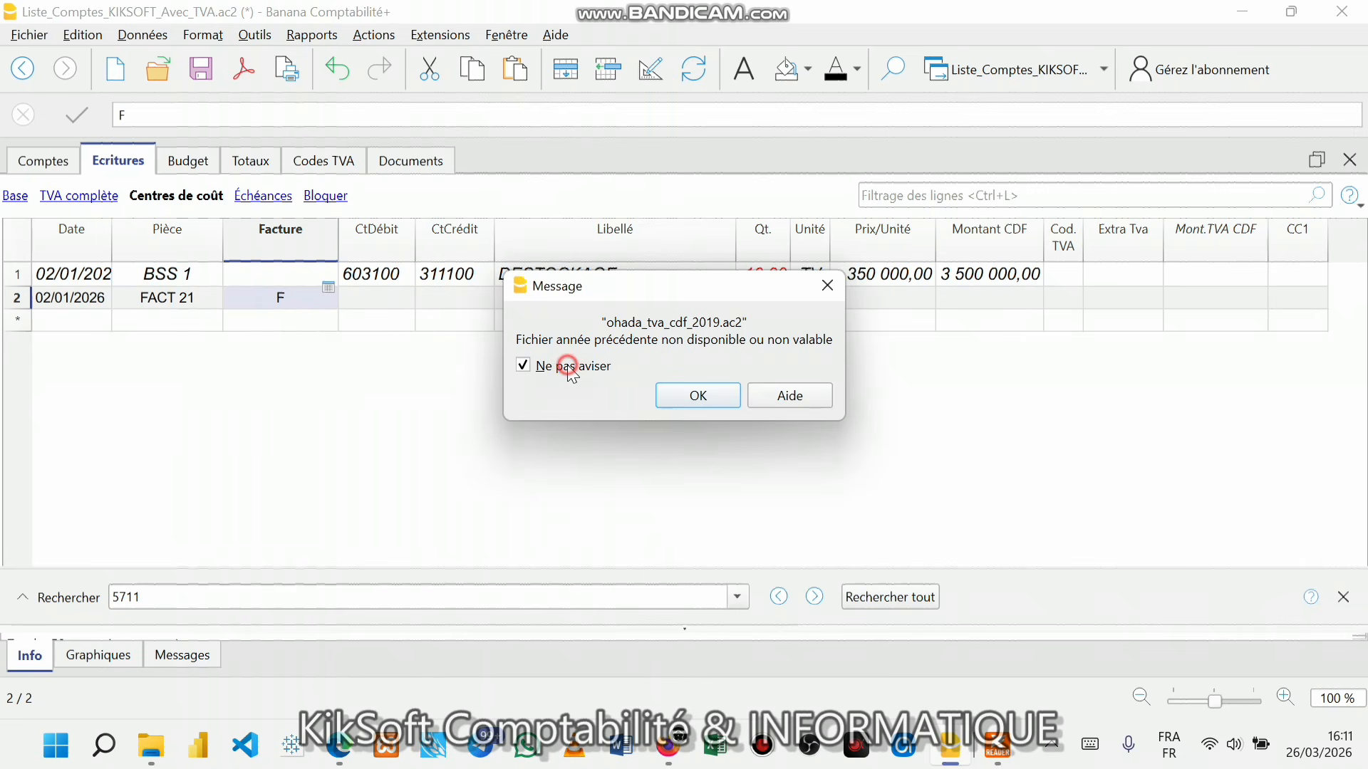
click(682, 400)
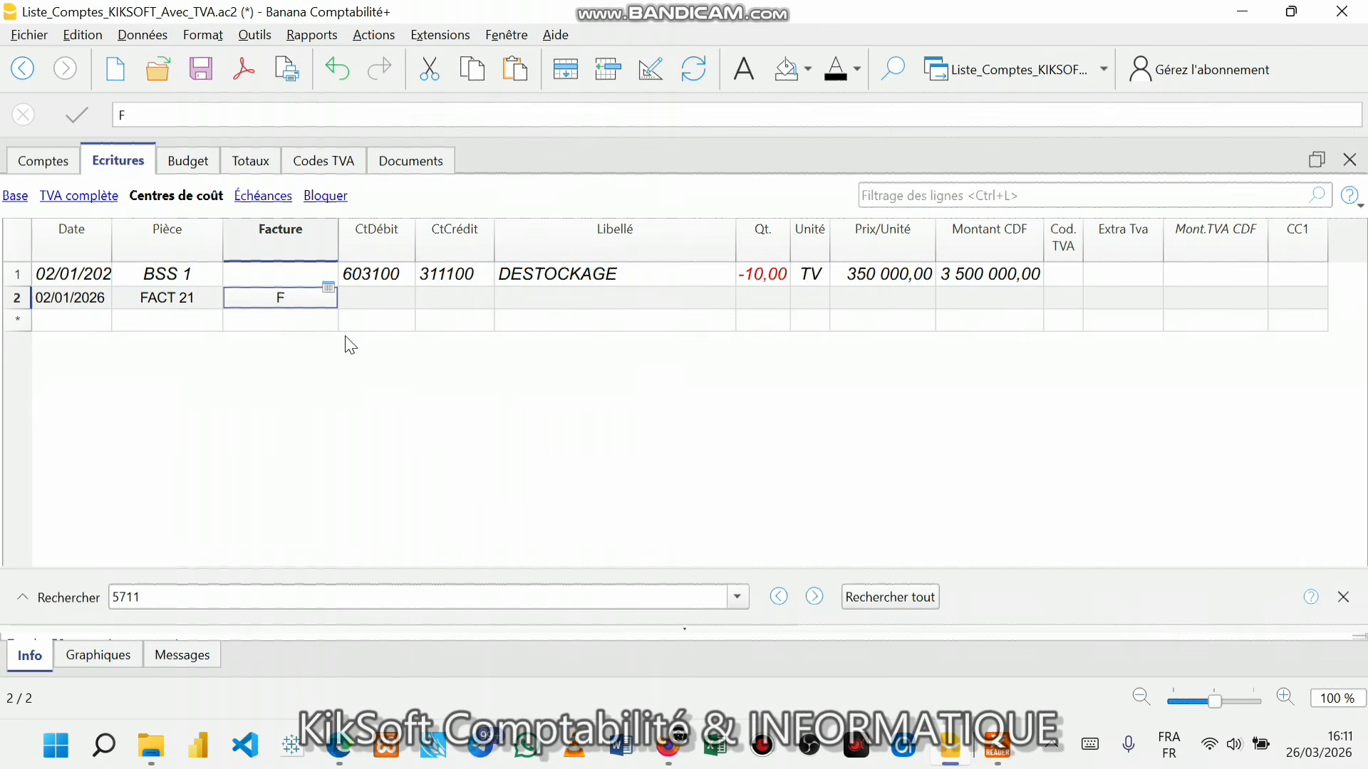
key(BackSpace)
key(Return)
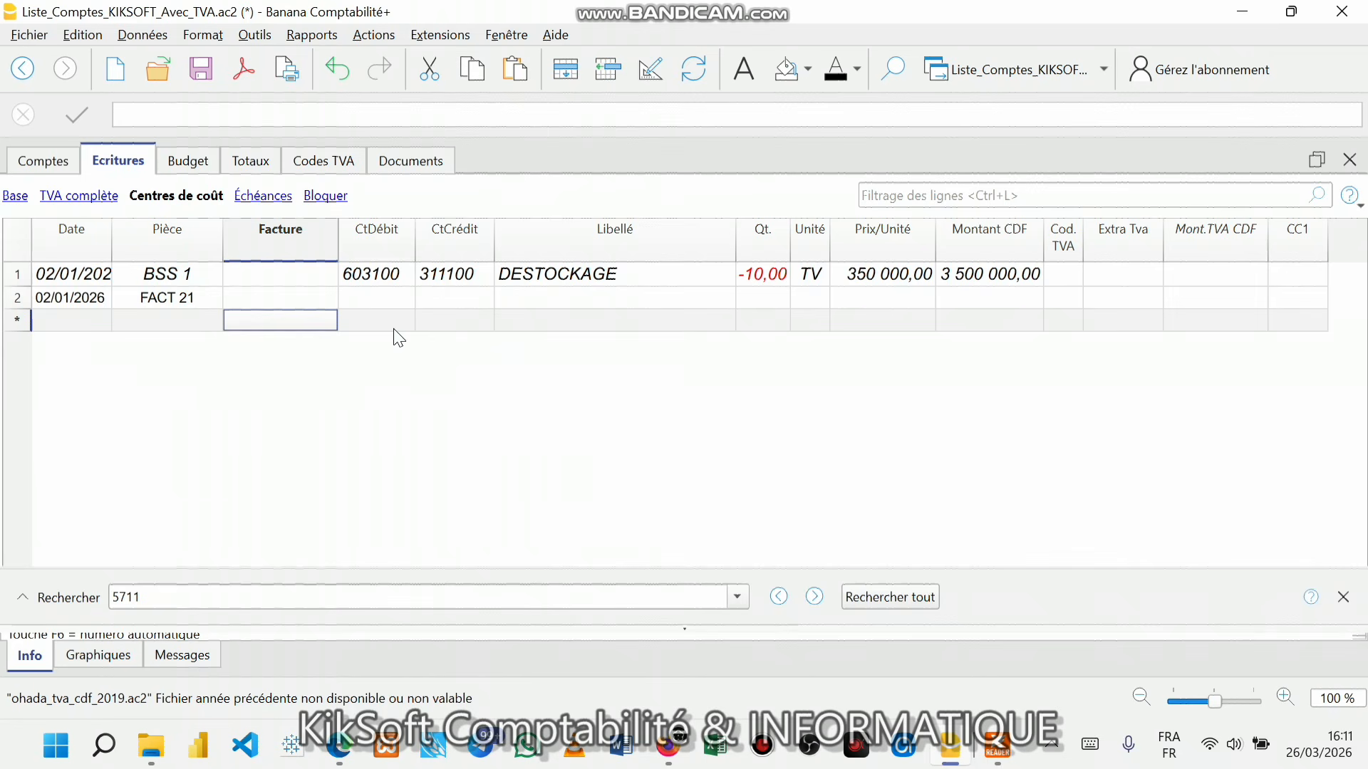
click(372, 298)
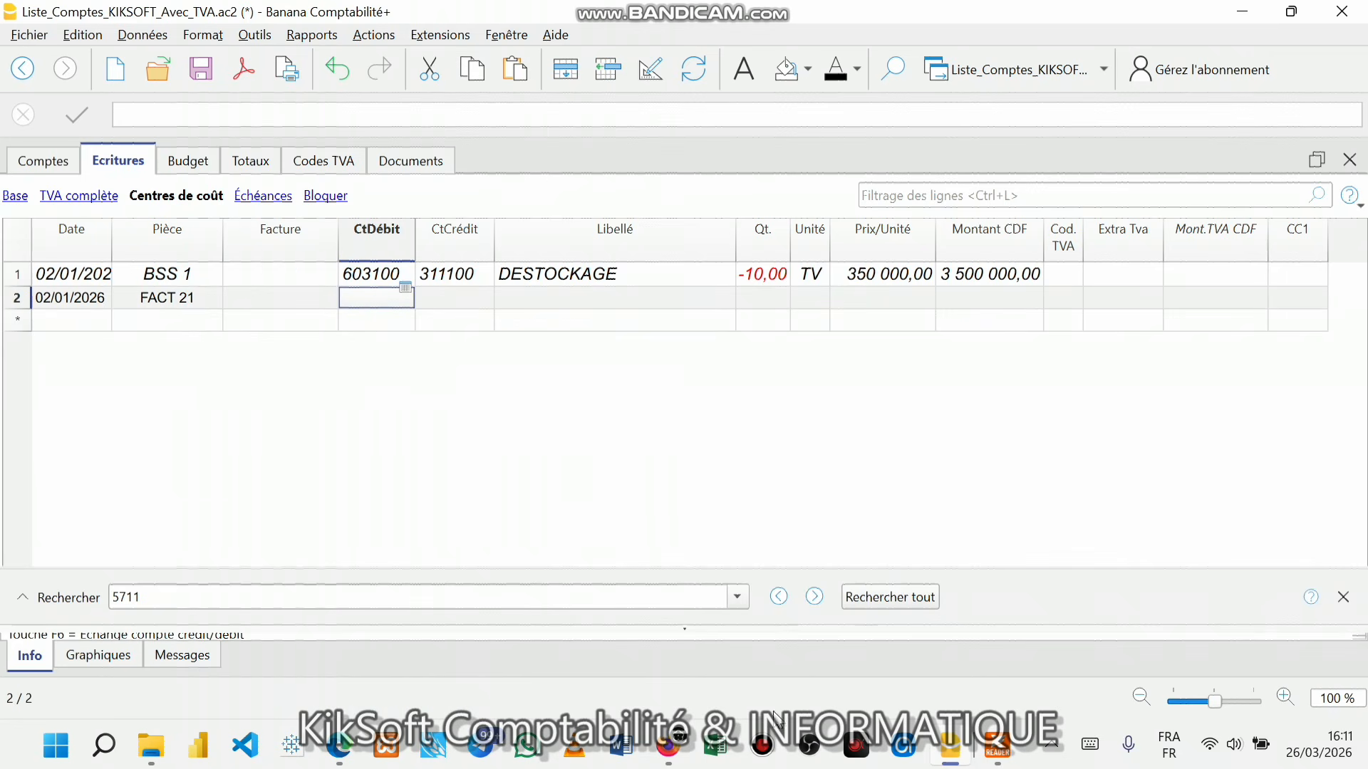
click(985, 752)
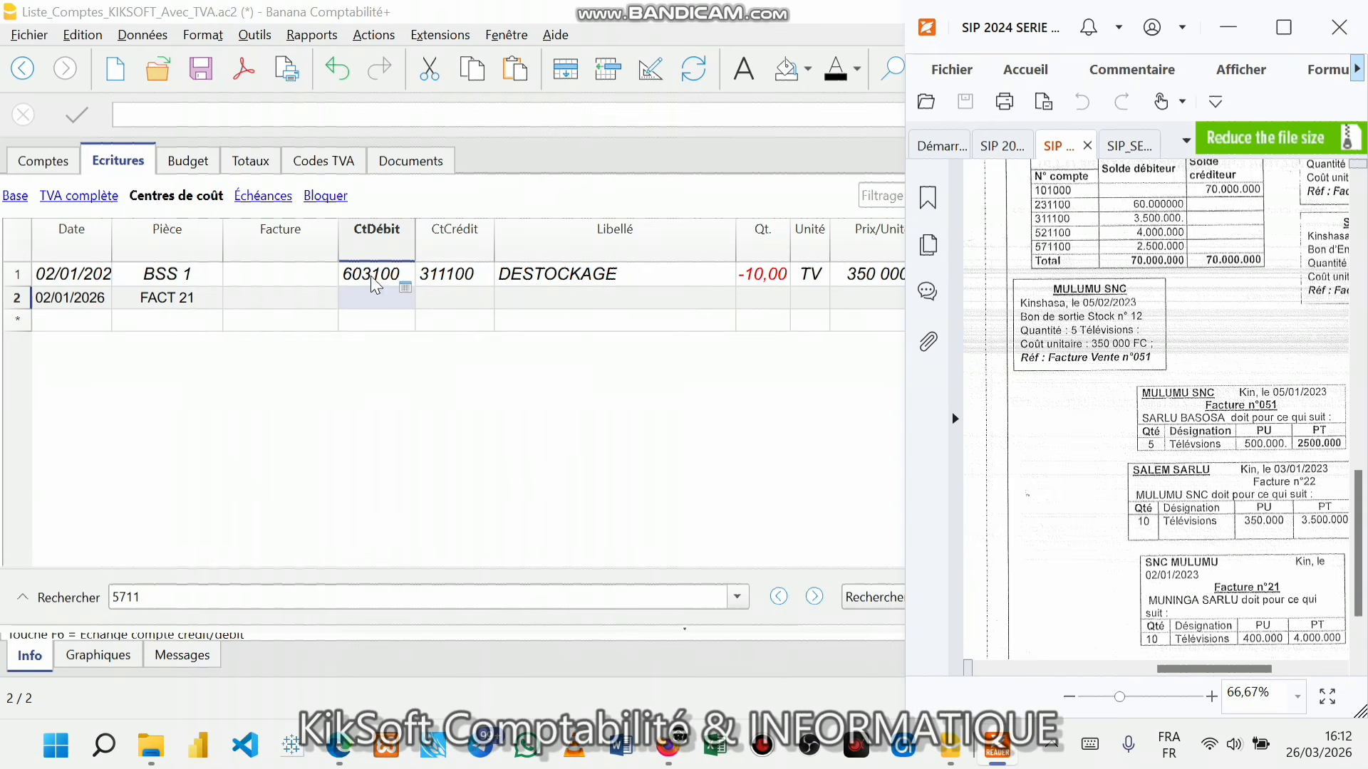
click(365, 297)
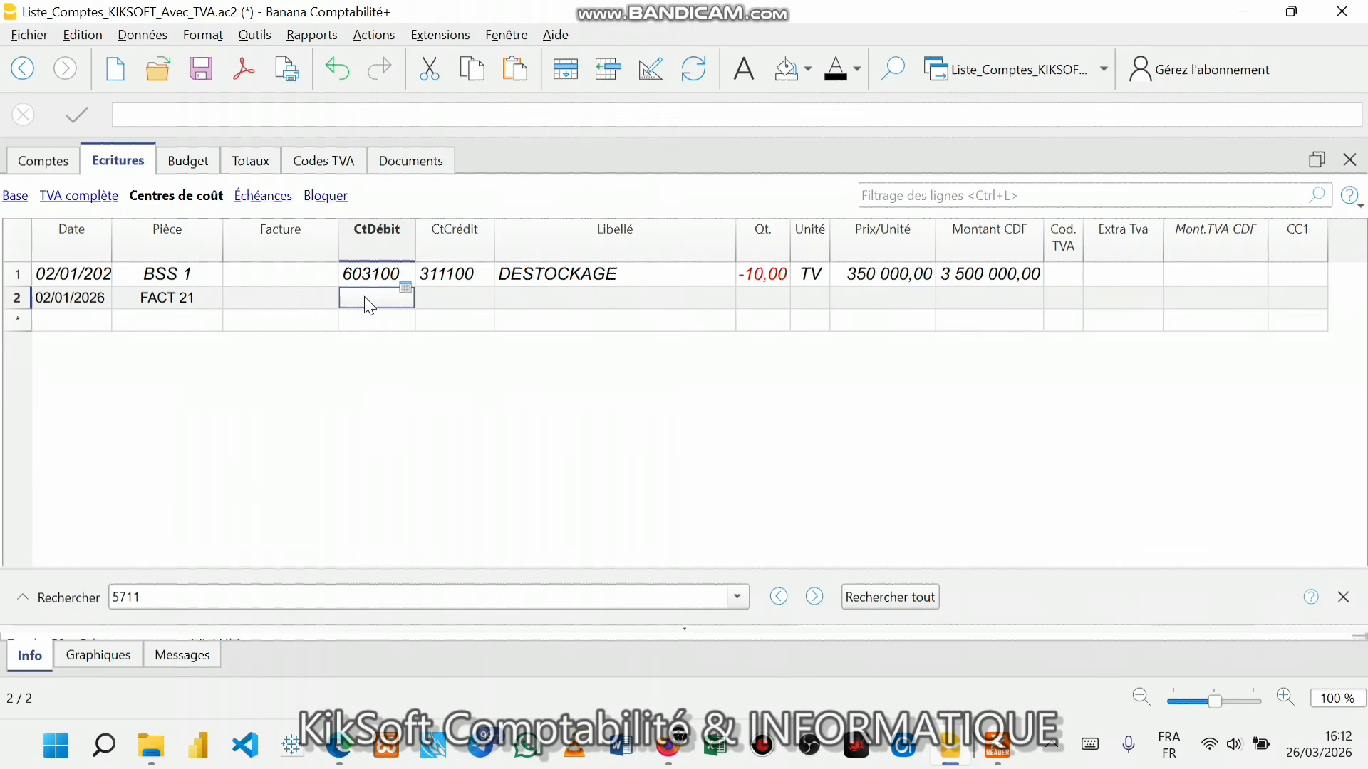
text(41)
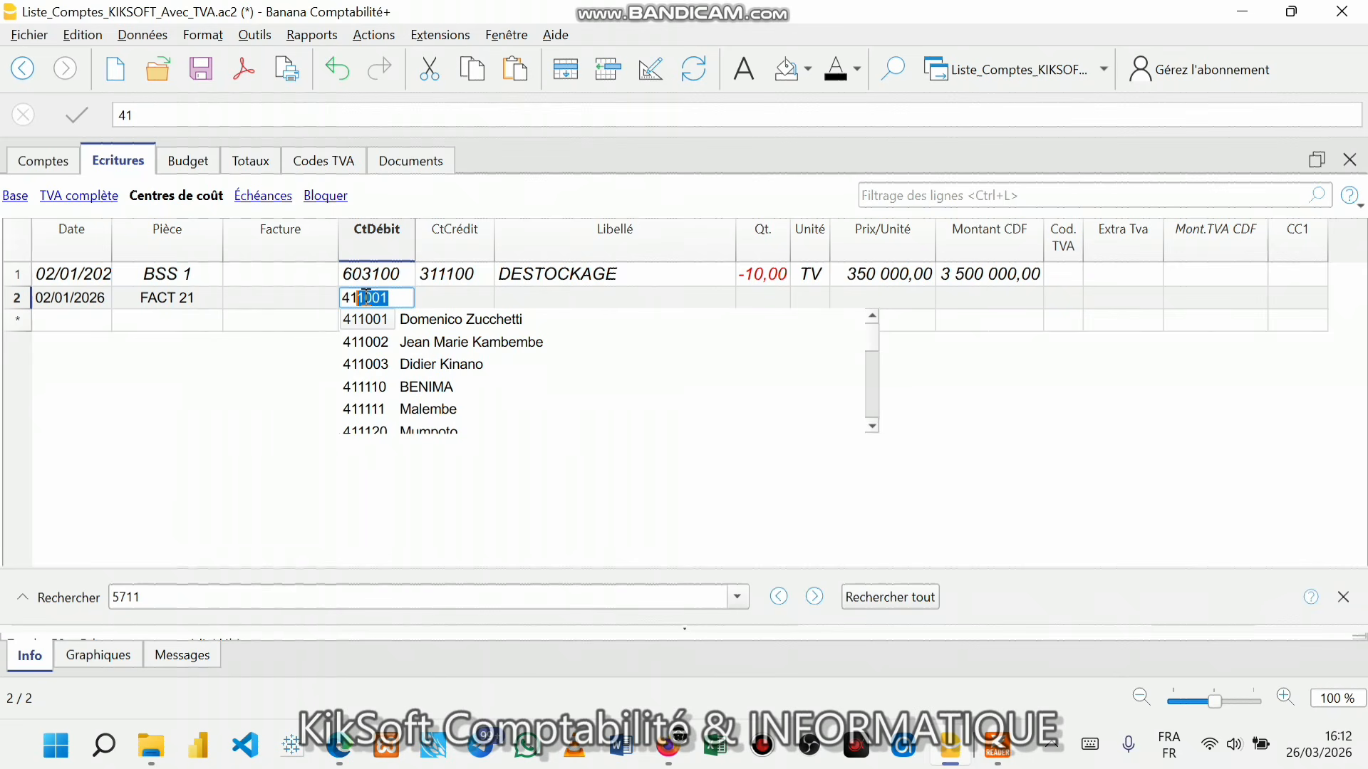
text(100)
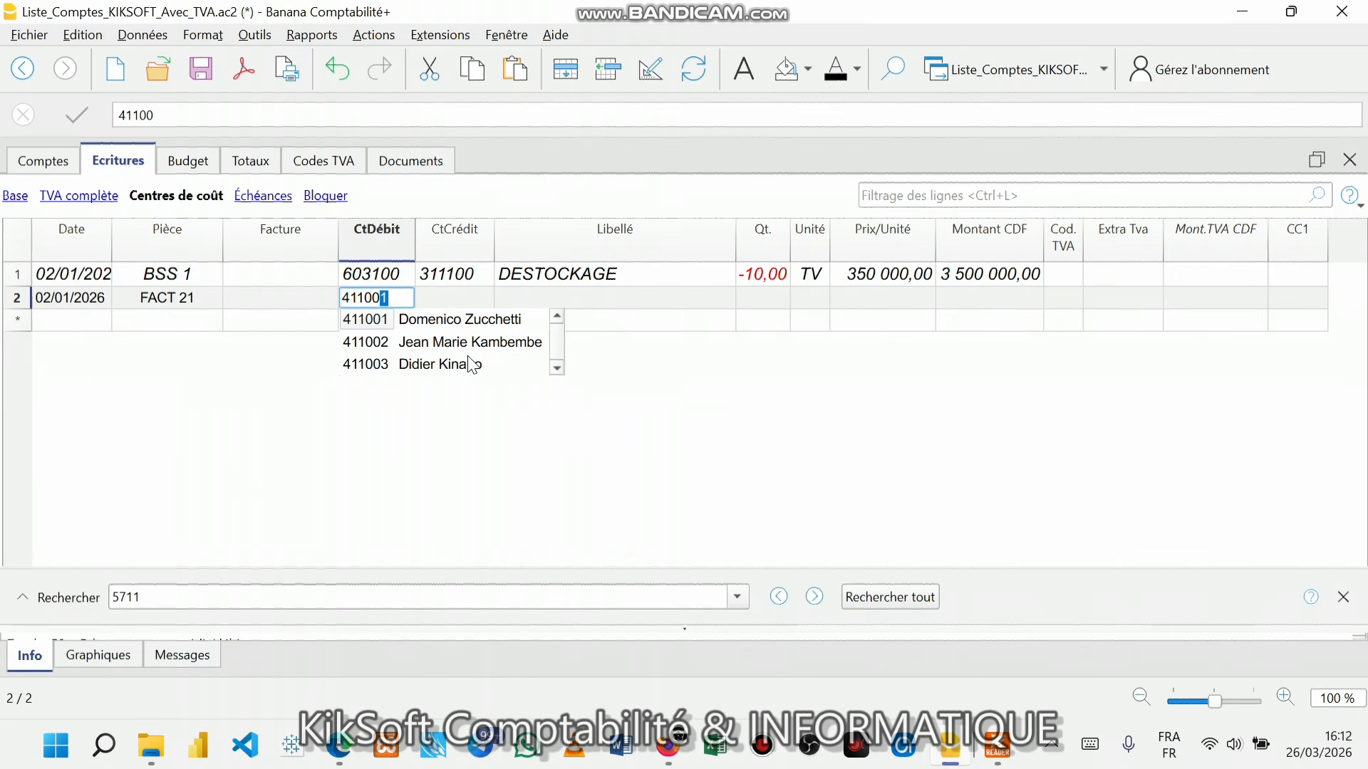
key(Escape)
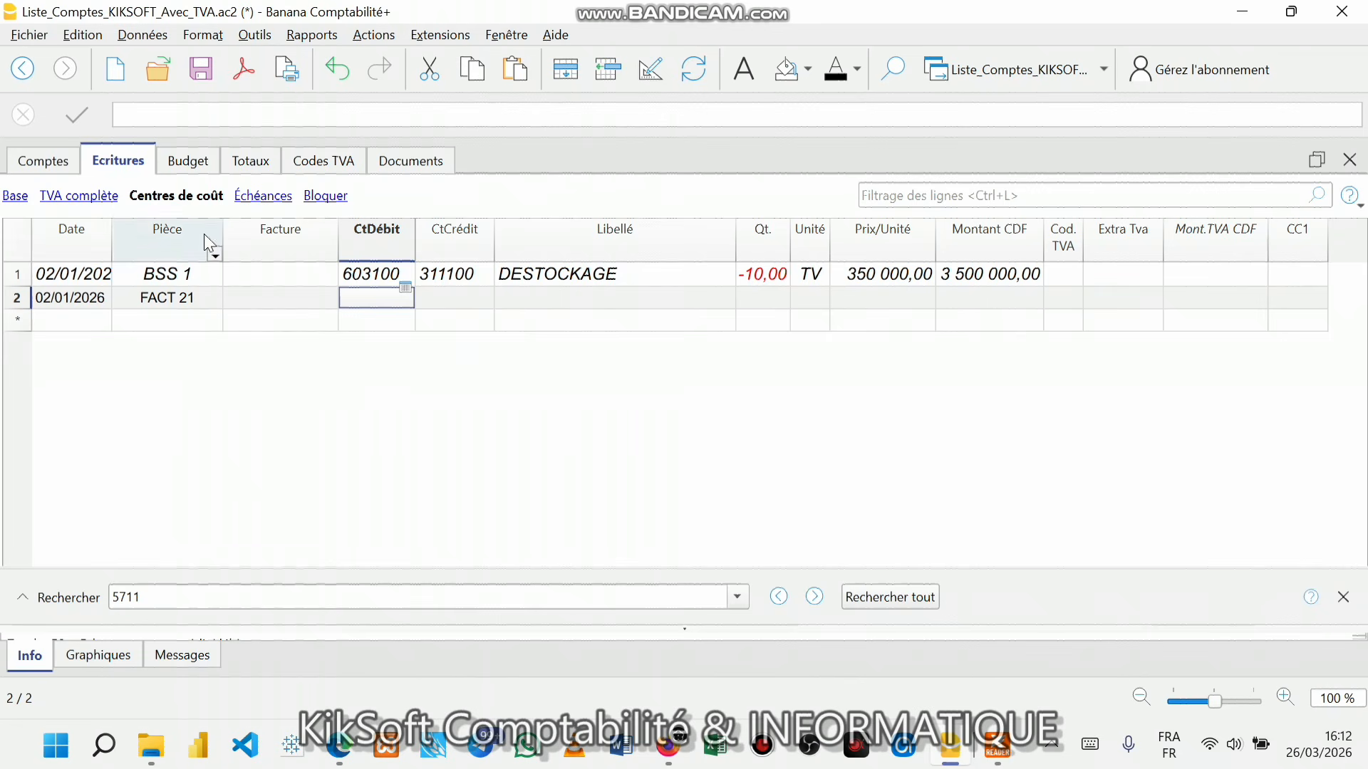
- In the Comptes table, search the accounts for 41100 and step through the matches
click(65, 169)
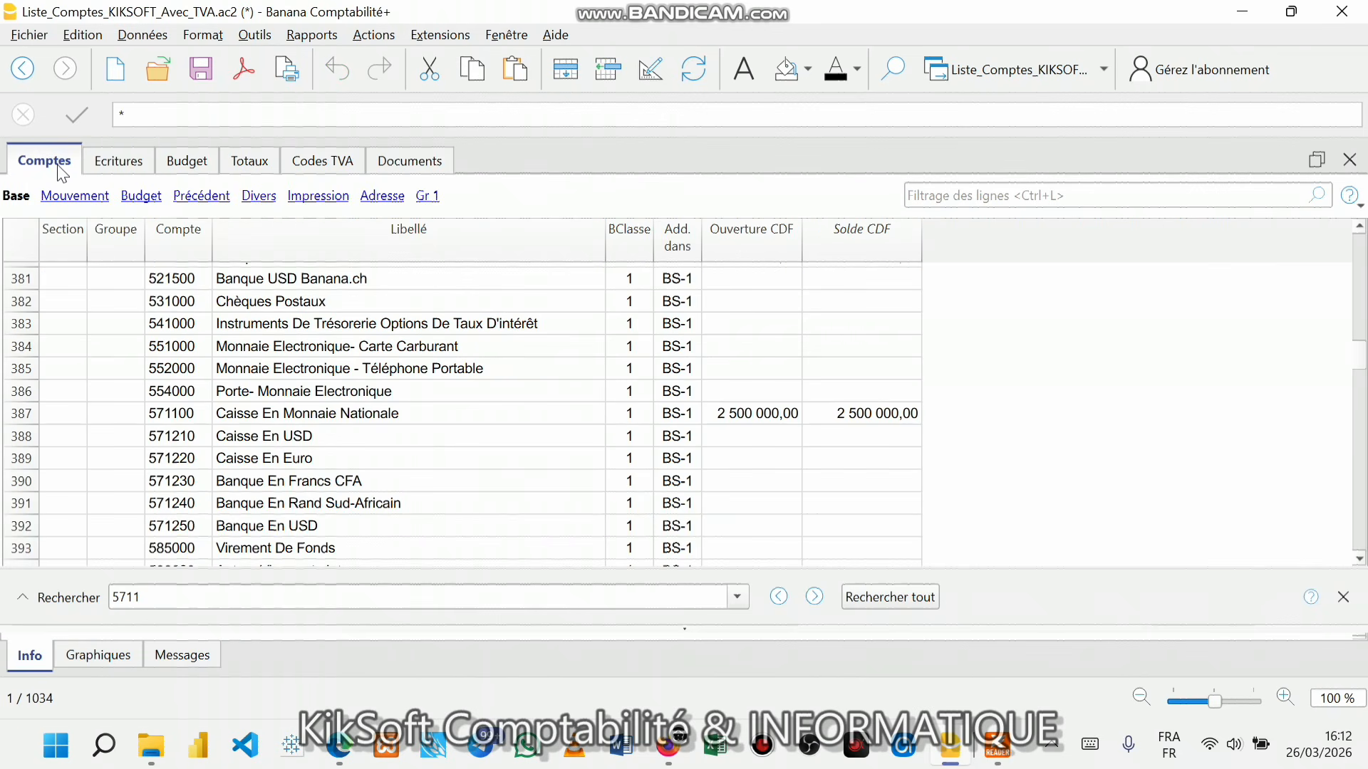
click(142, 598)
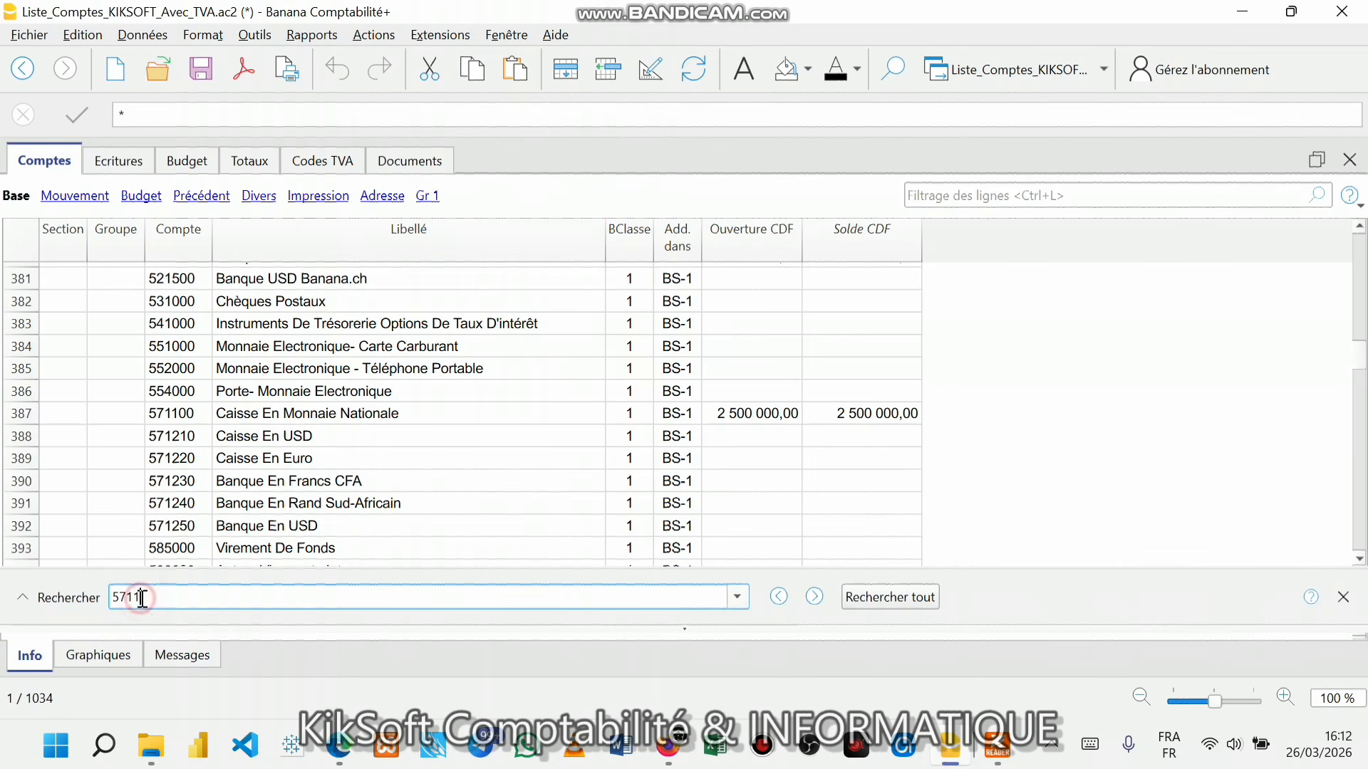
key(BackSpace)
key(BackSpace)
key(BackSpace)
key(ctrl+s)
key(Return)
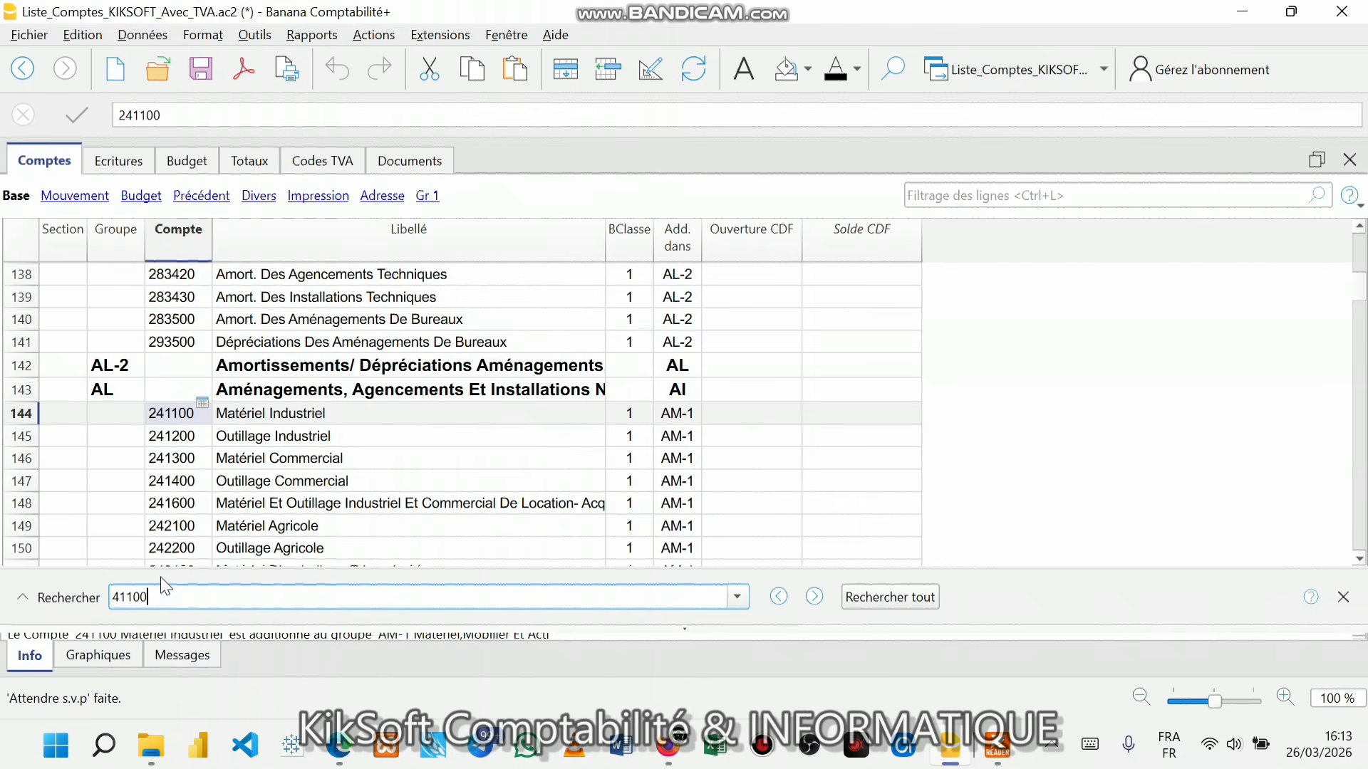
key(Return)
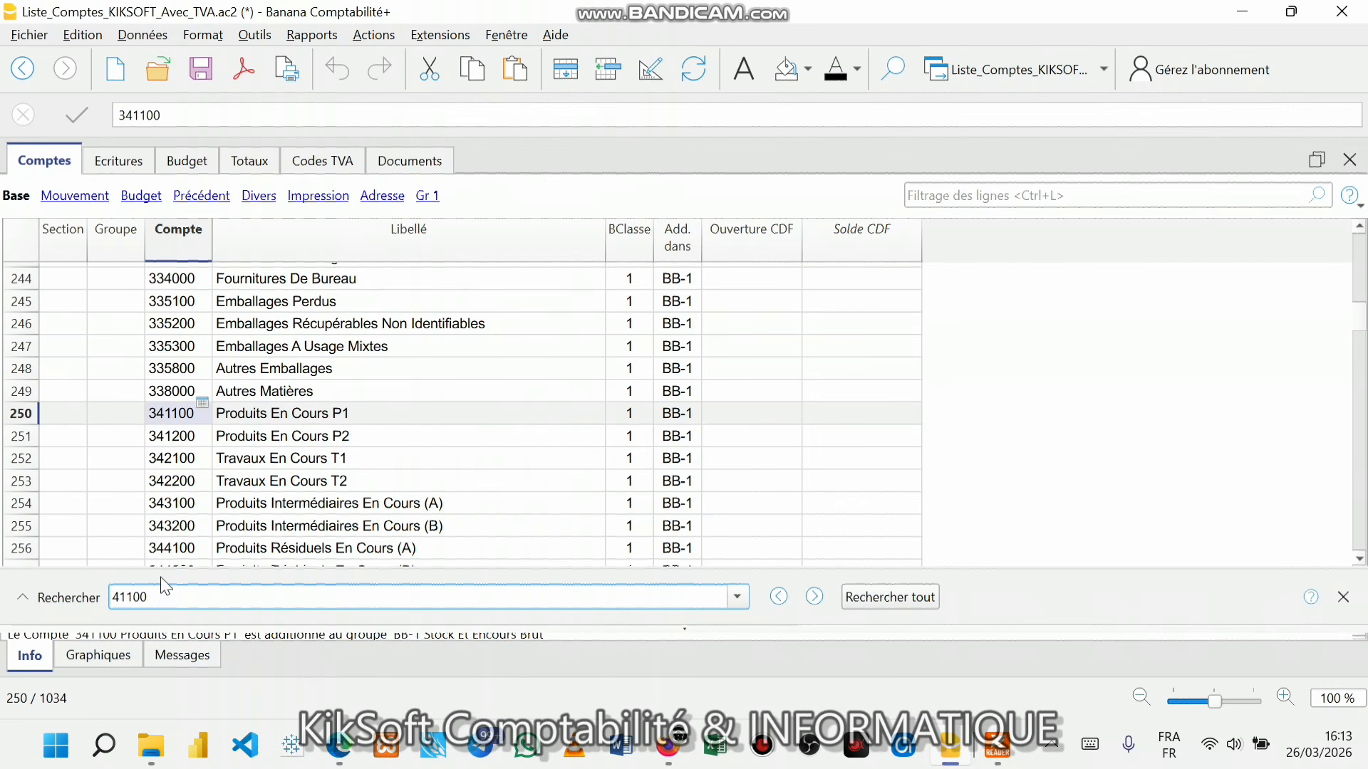
key(Return)
key(Return)
key(Return)
key(Return)
key(Return)
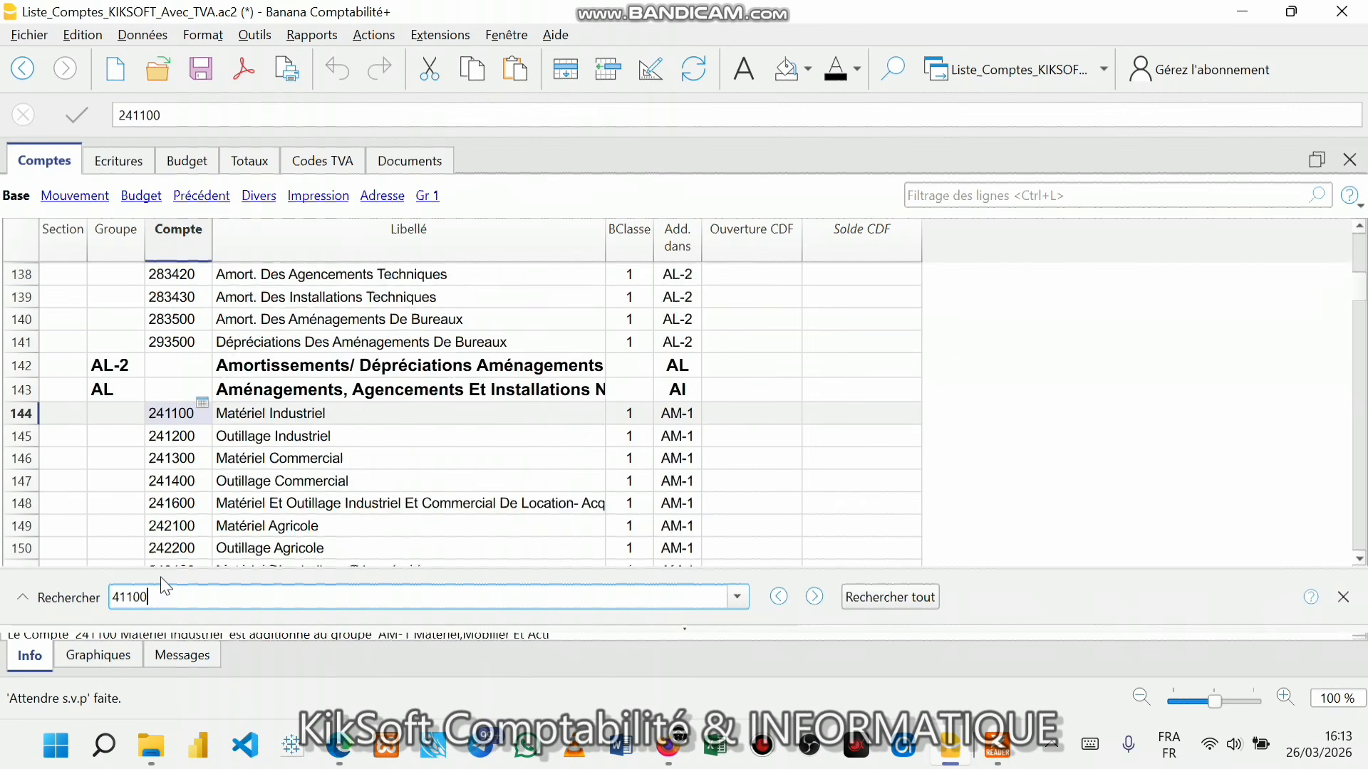
key(Return)
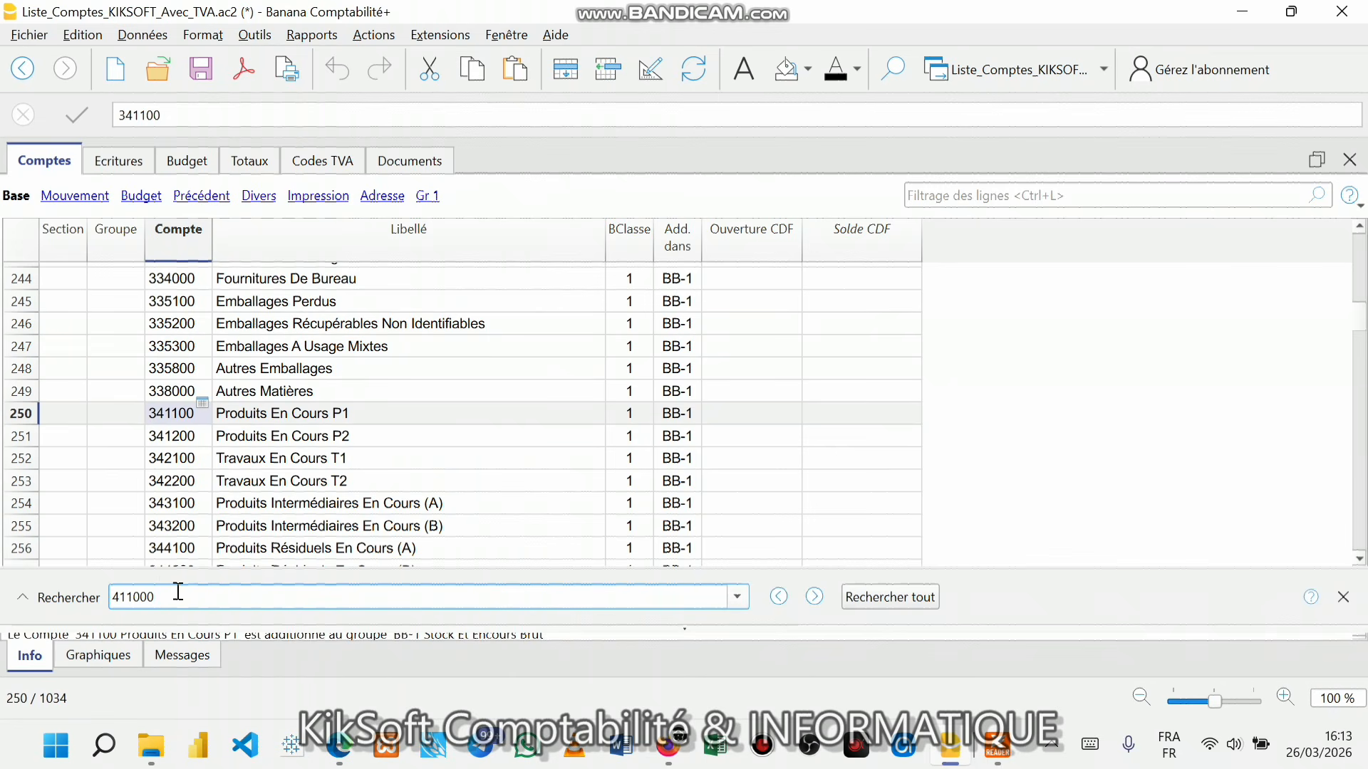
- Refine the search to 411001 and select the label of client account 411003
key(BackSpace)
text(1)
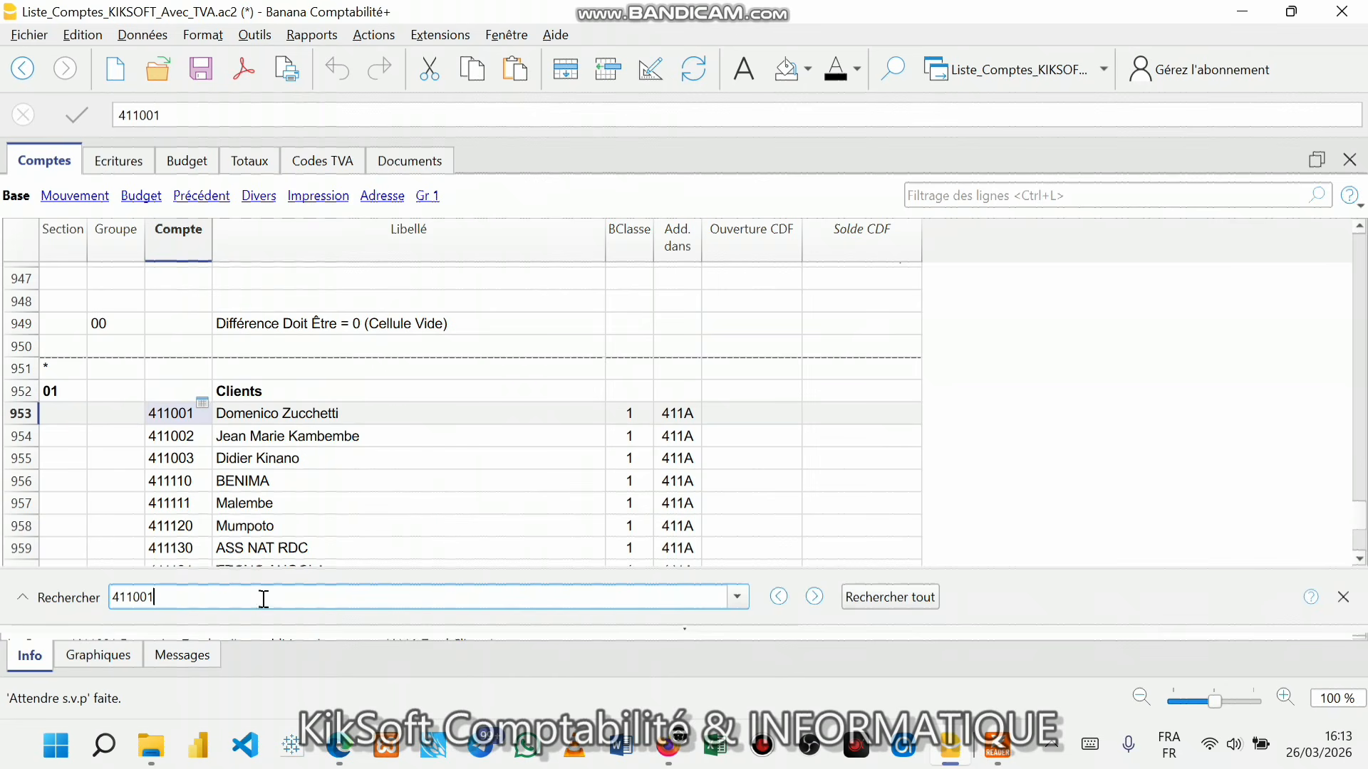
scroll(306, 533, down, 1)
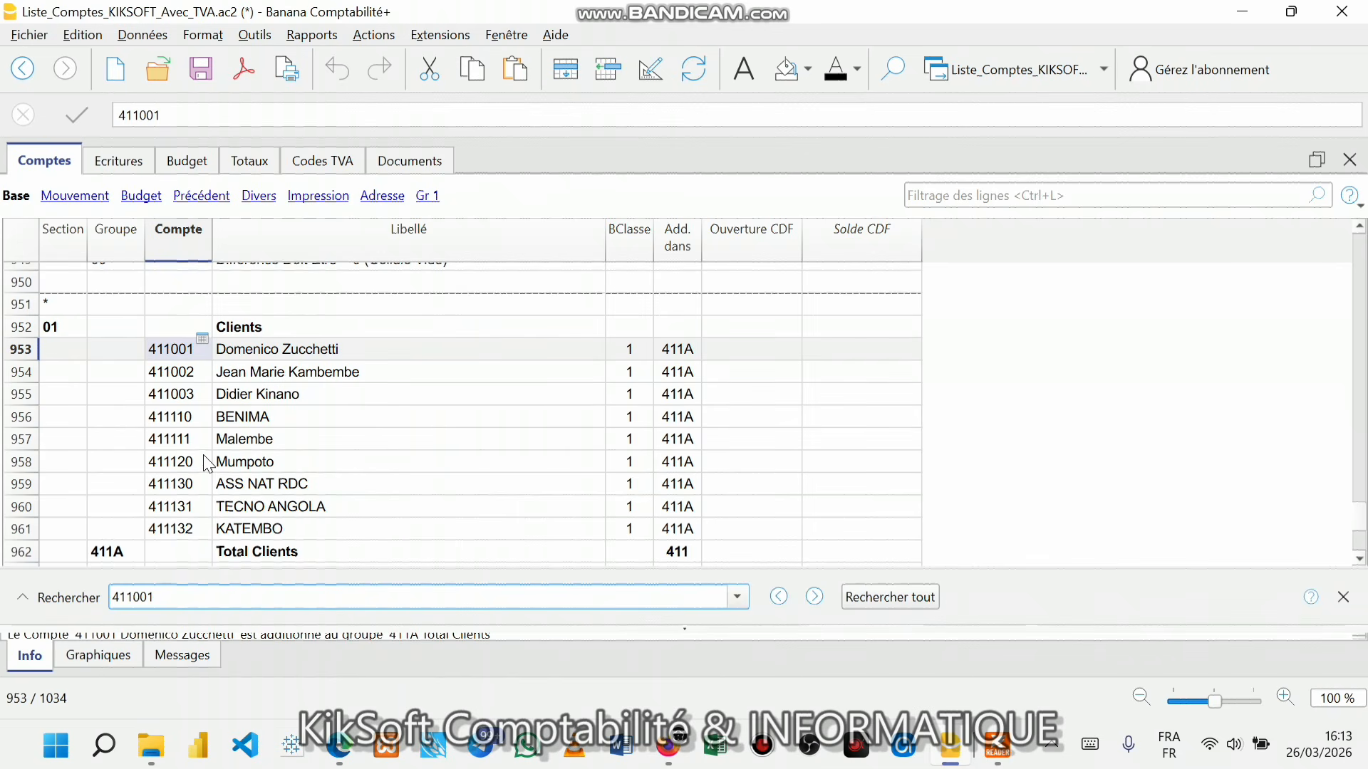
click(188, 396)
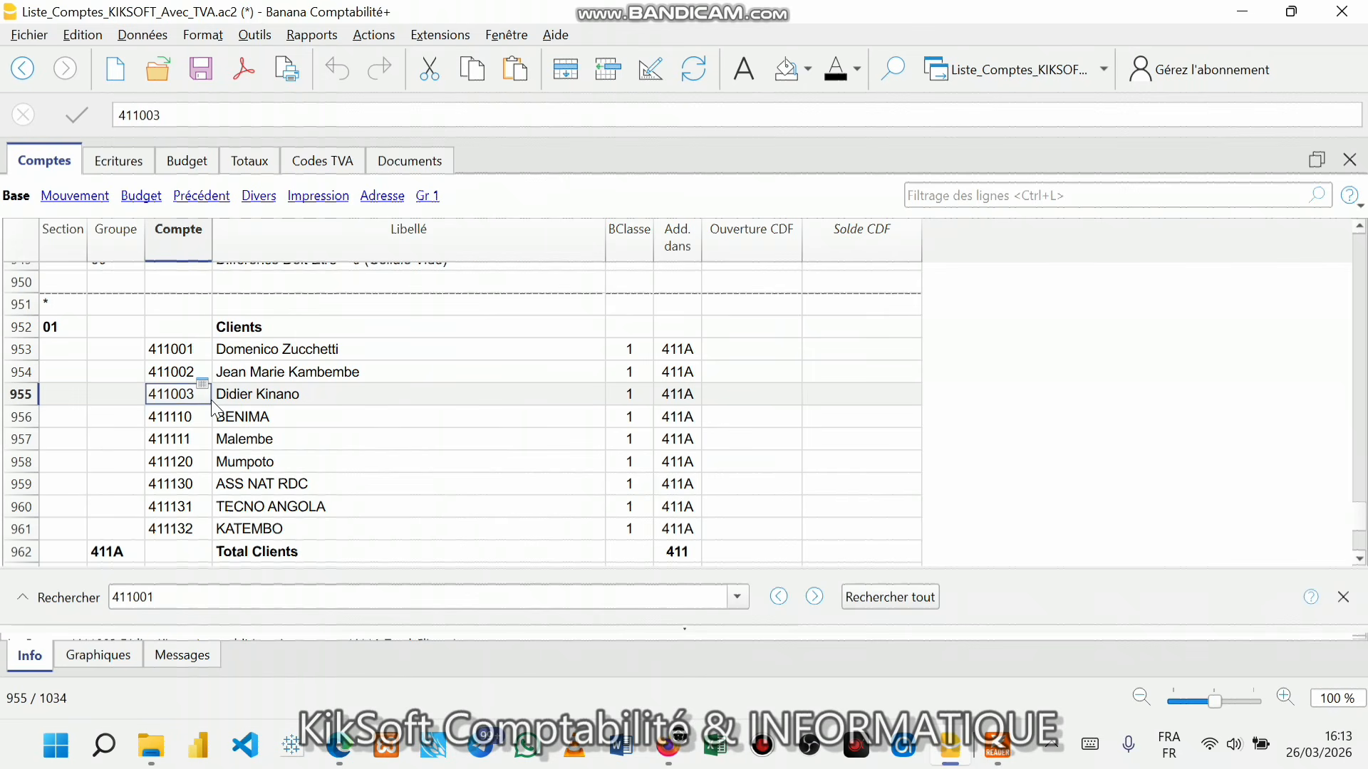
click(246, 394)
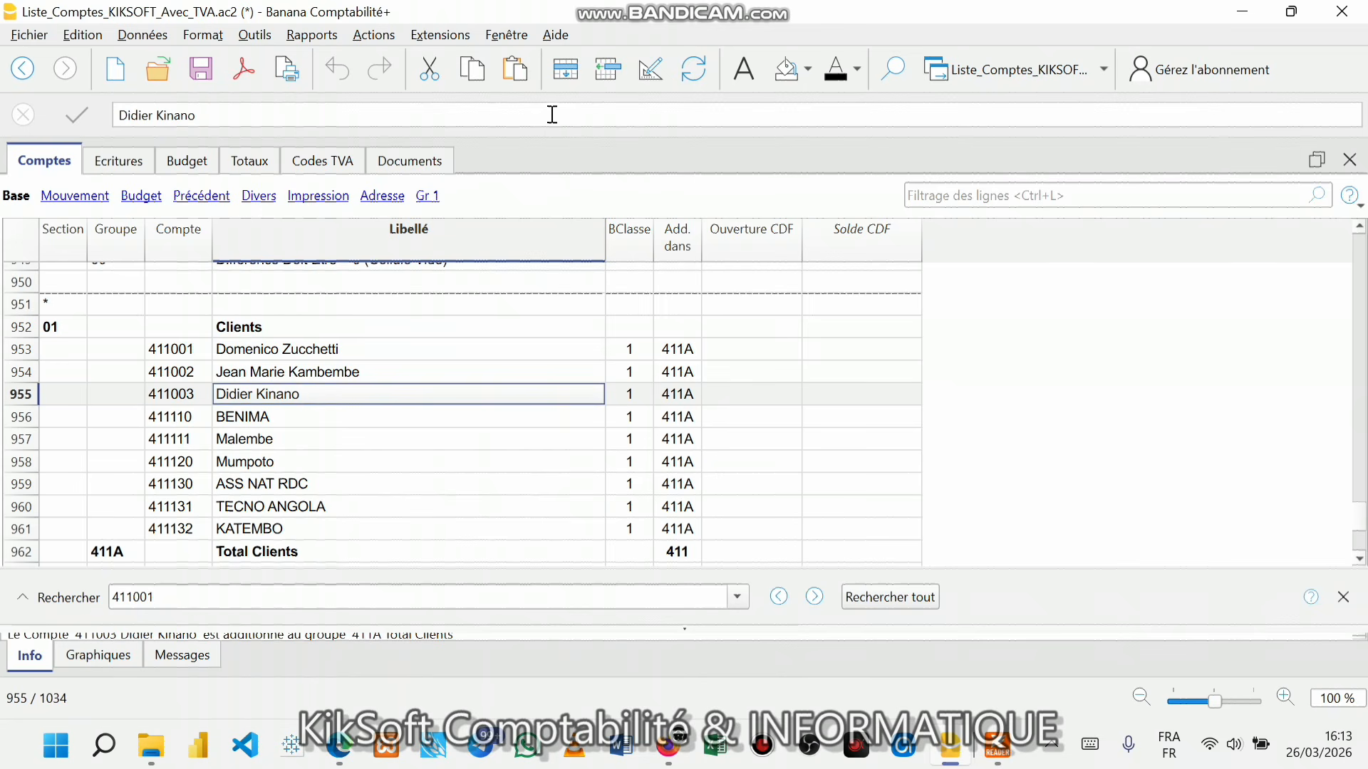
click(608, 70)
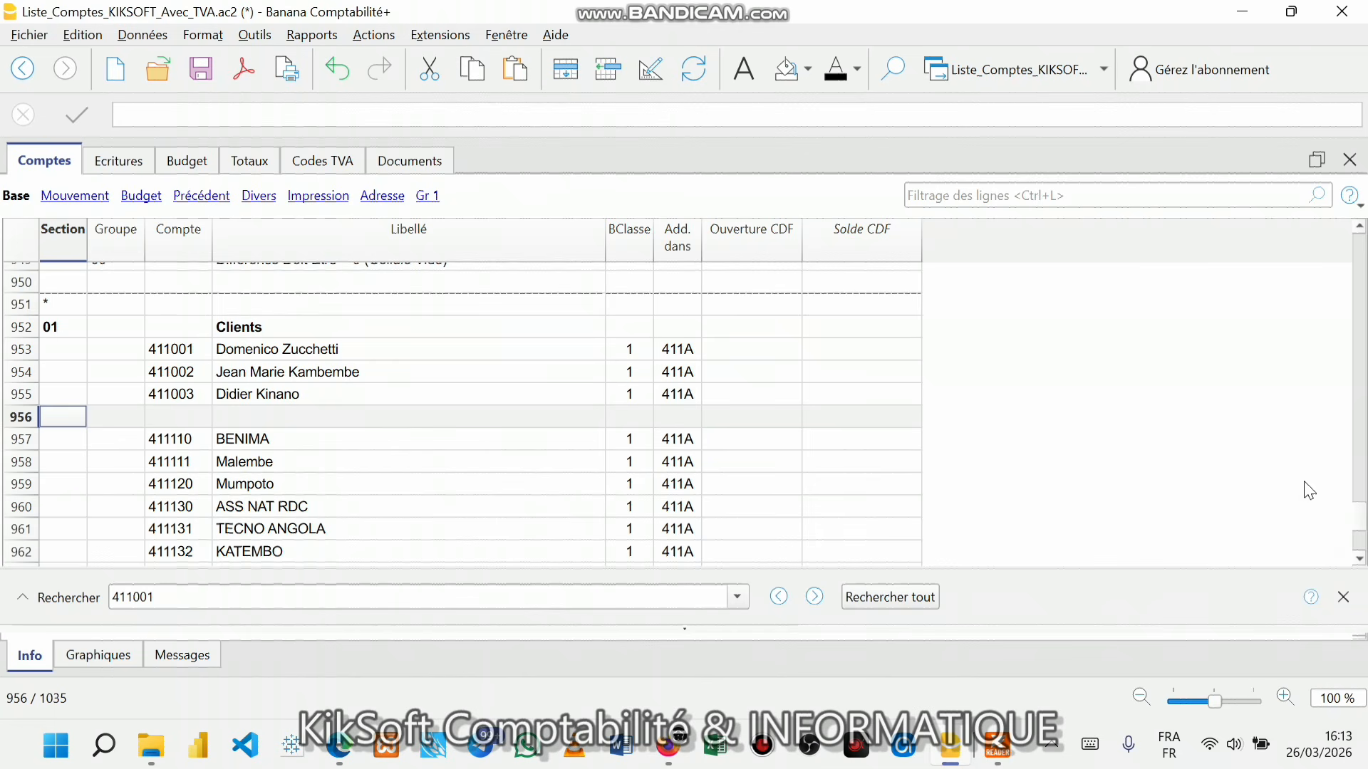
drag(1361, 512, 1361, 273)
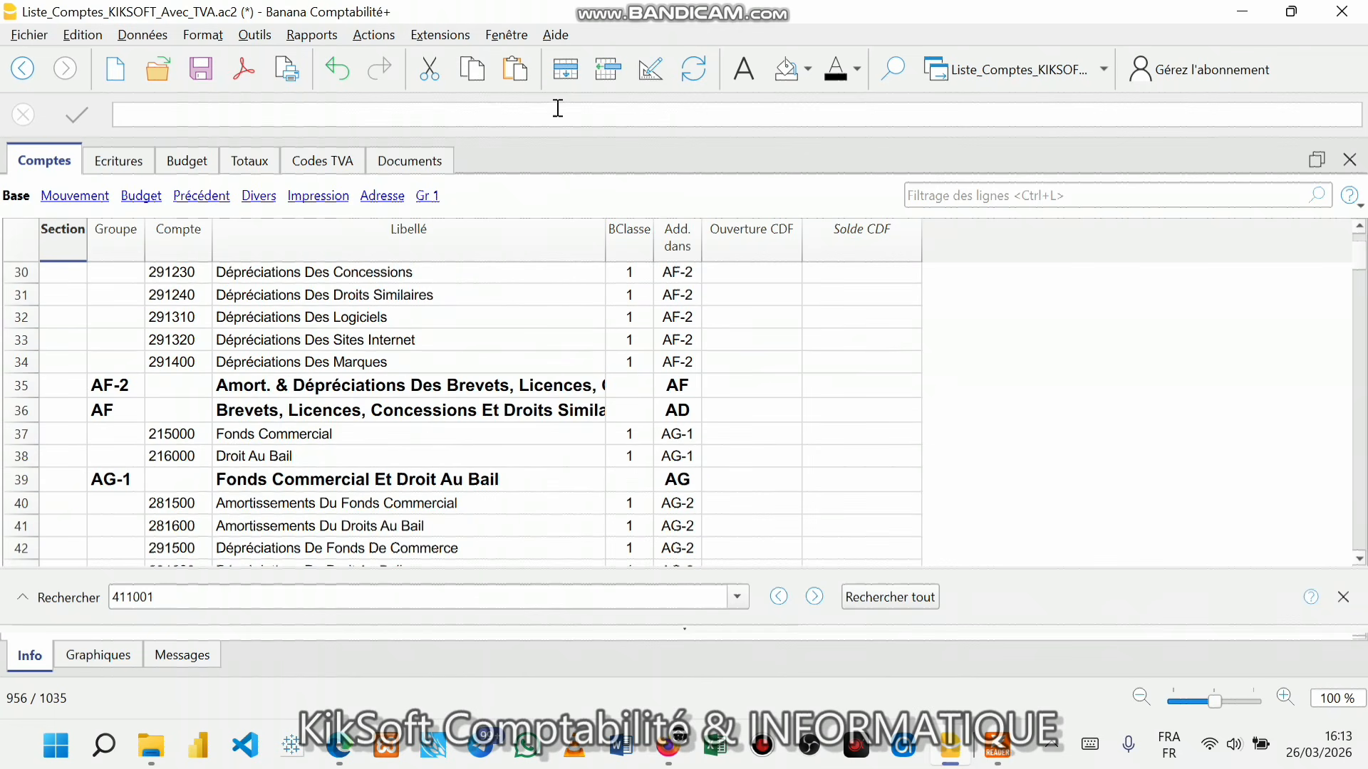
click(310, 34)
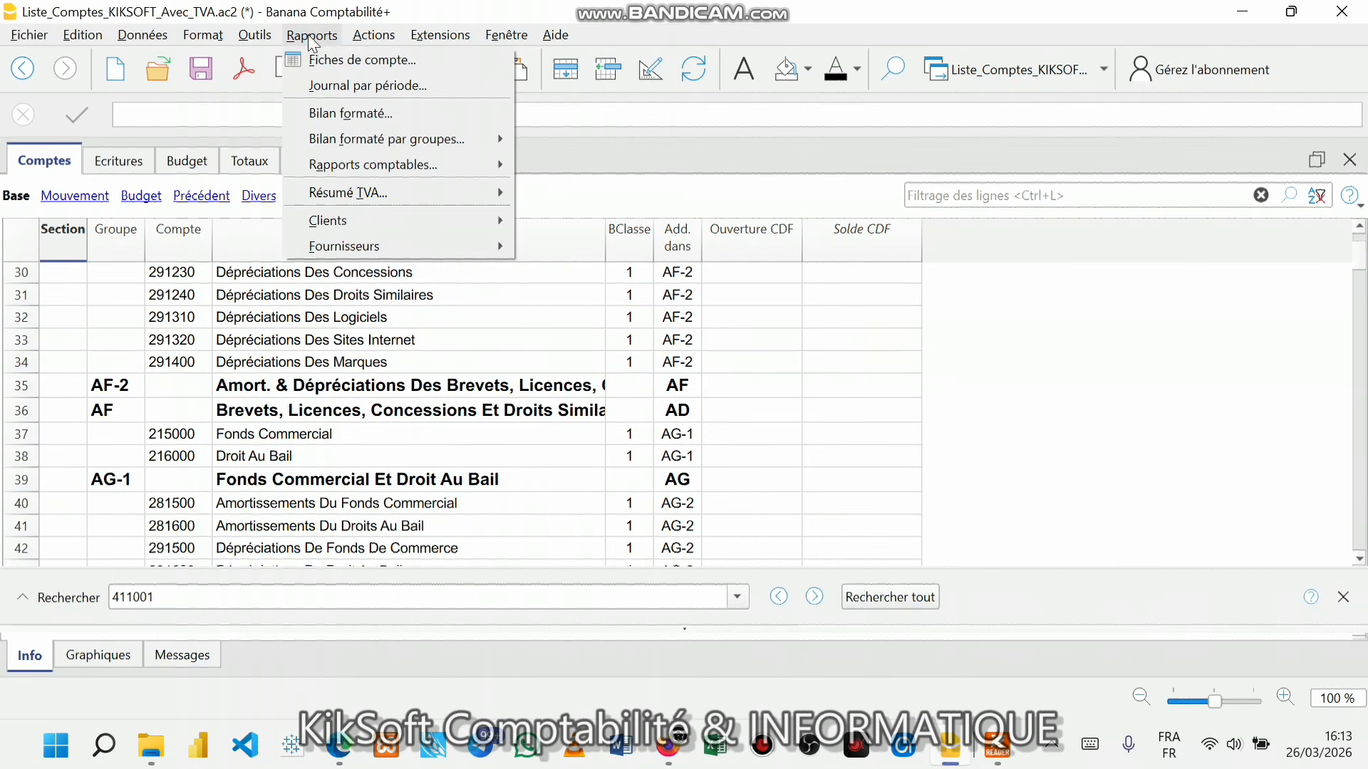
mouse_move(335, 220)
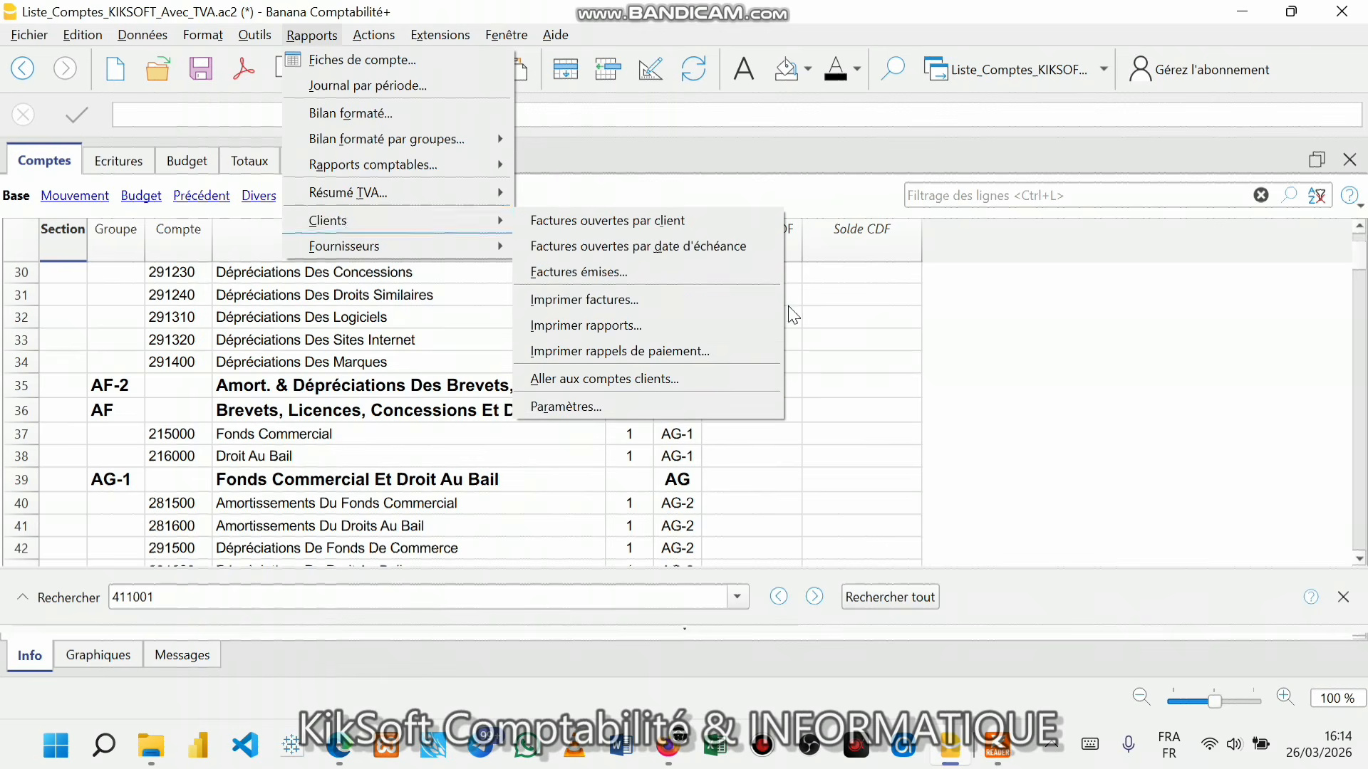
click(635, 379)
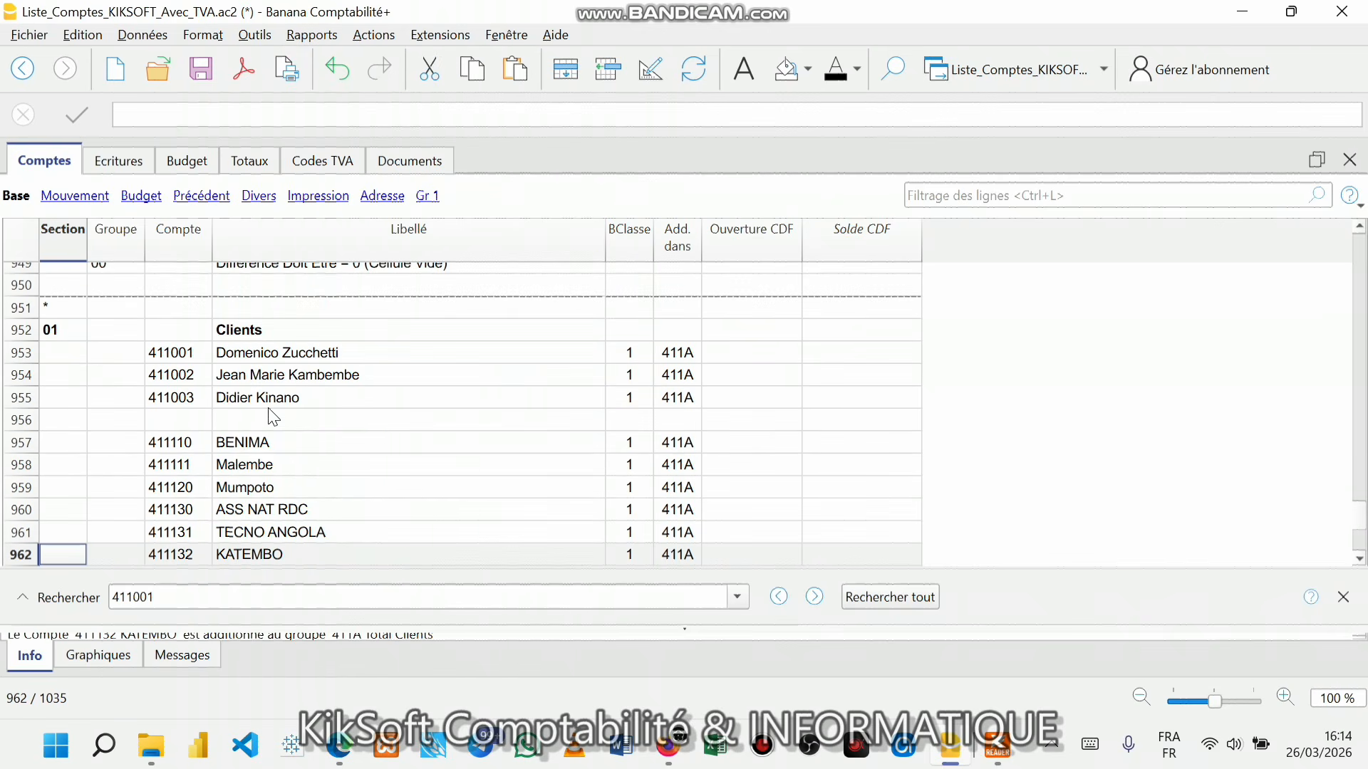
click(186, 425)
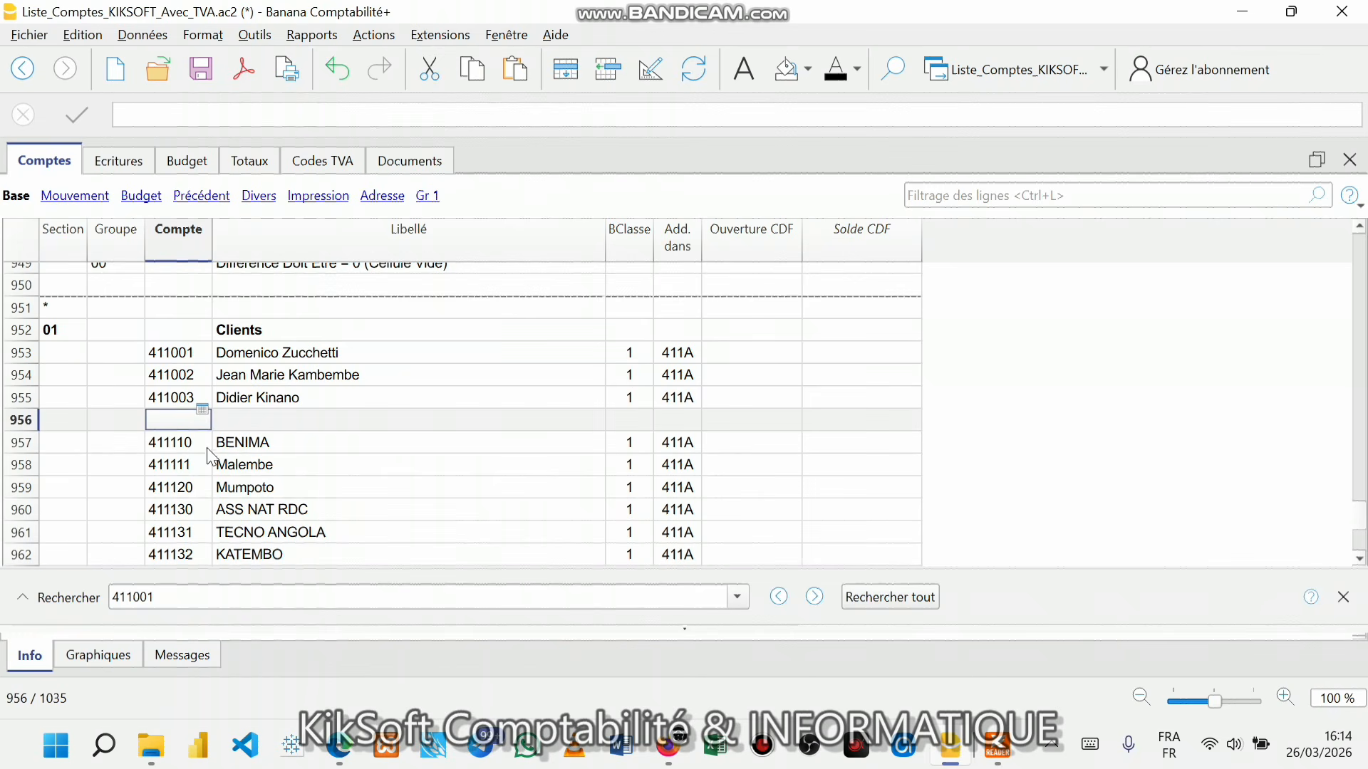
- Create client account 411004 with the customer's company name and insert a blank row below it
text(41)
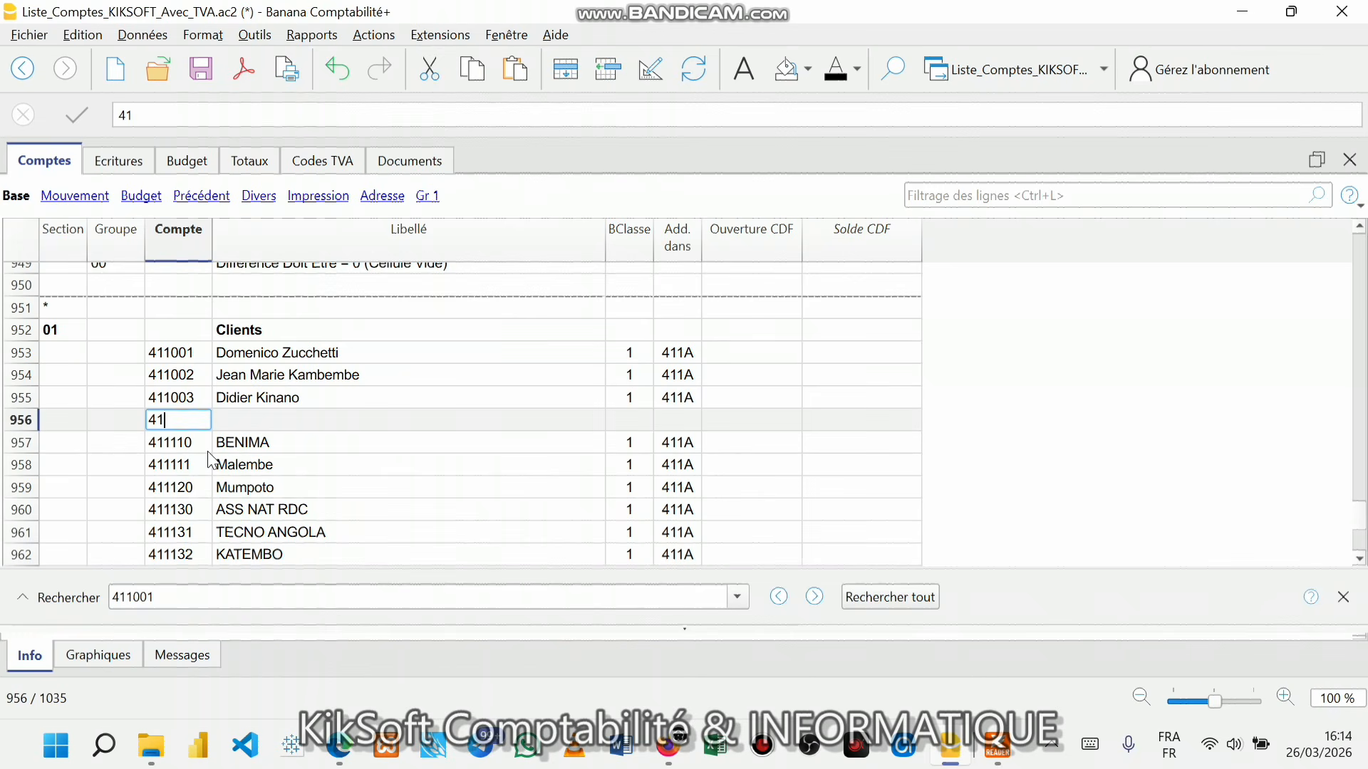
text(1004)
key(Return)
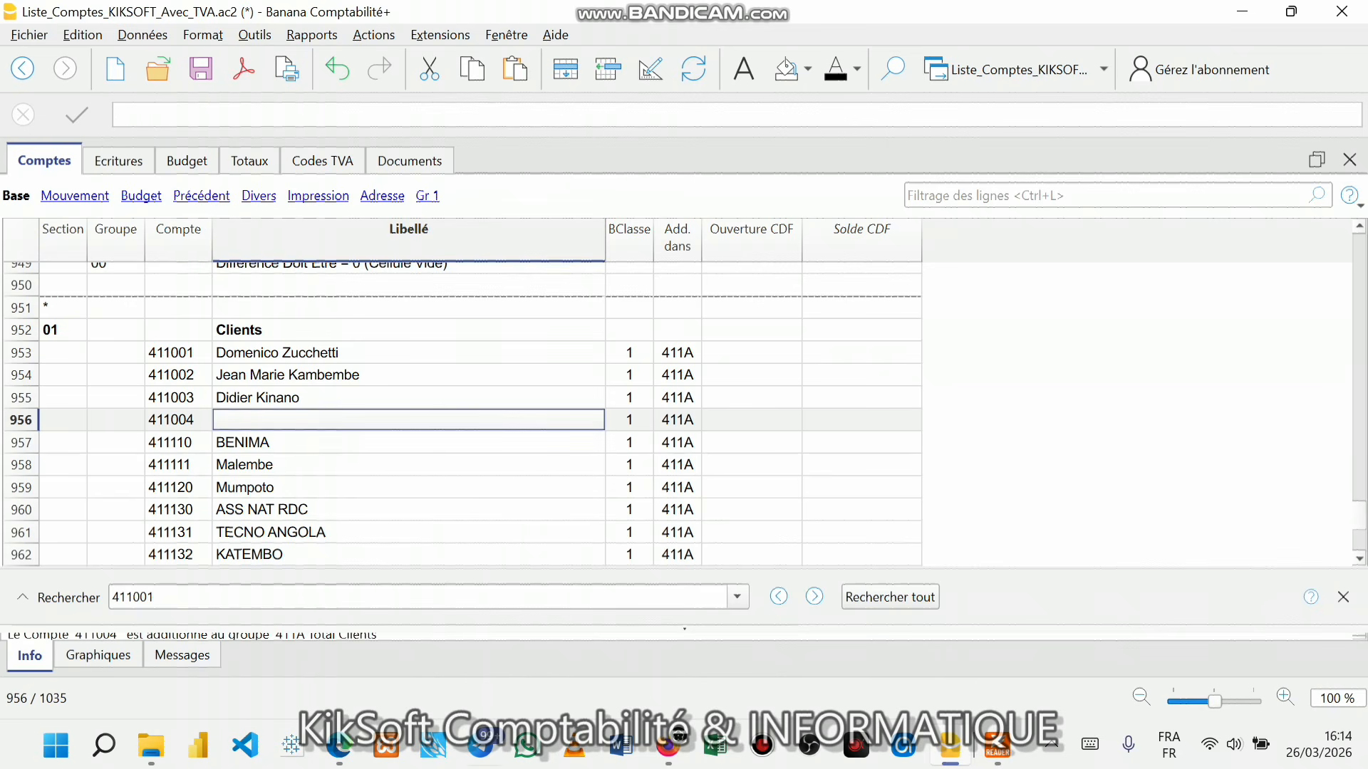
click(994, 751)
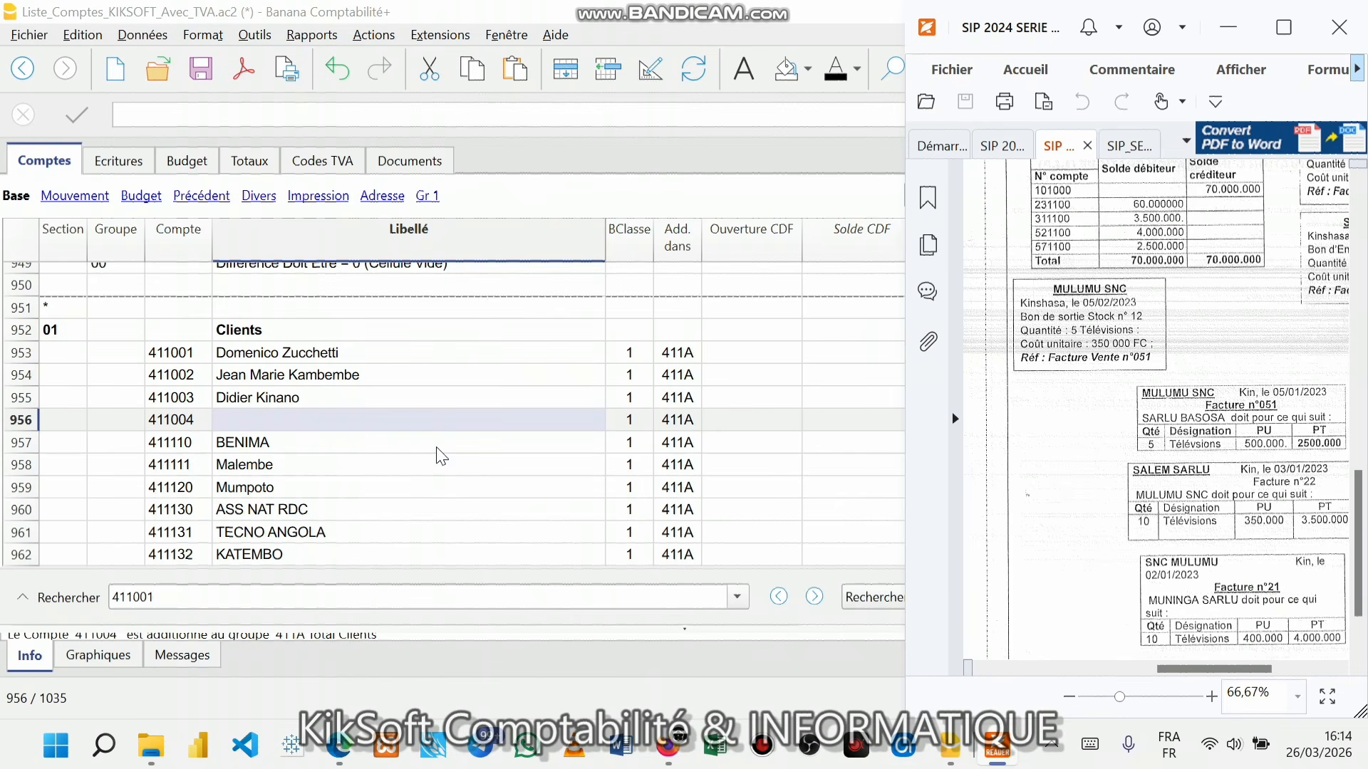
click(435, 422)
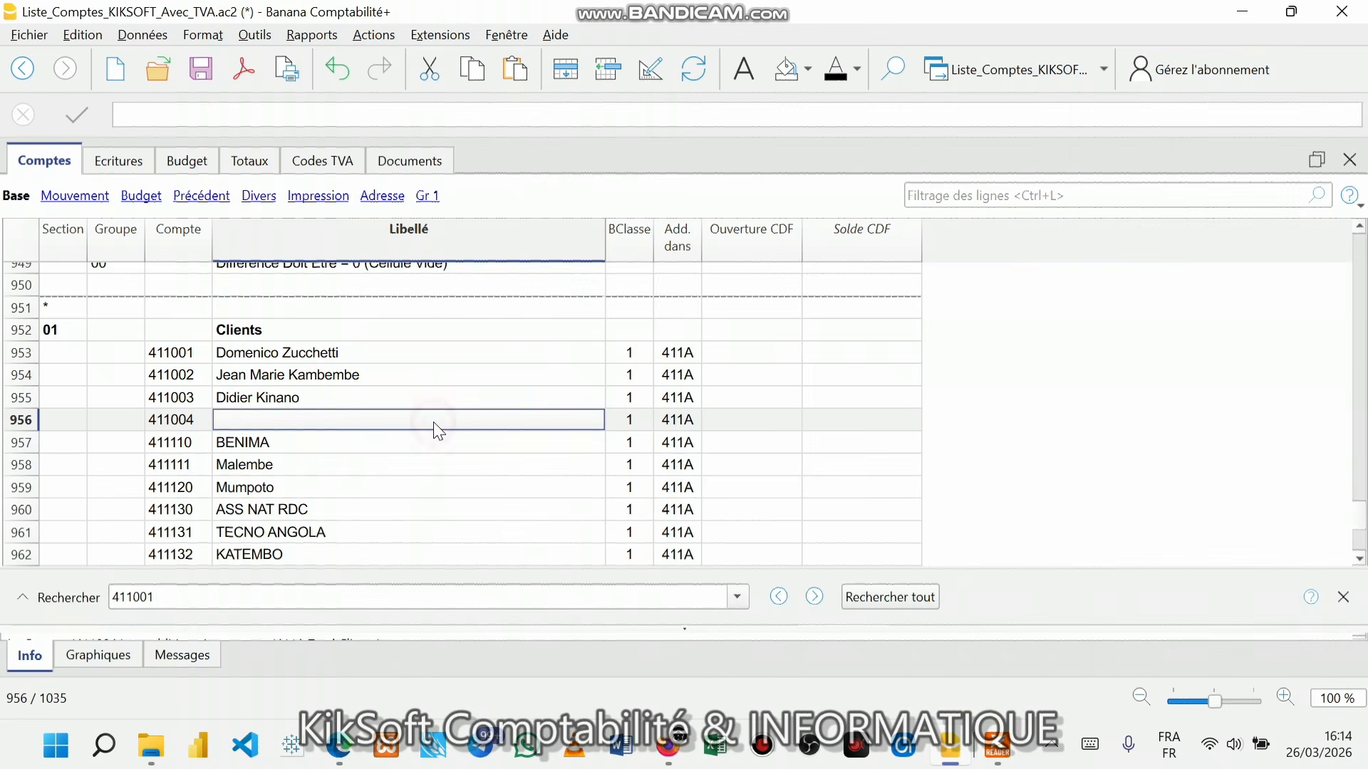
text(MU)
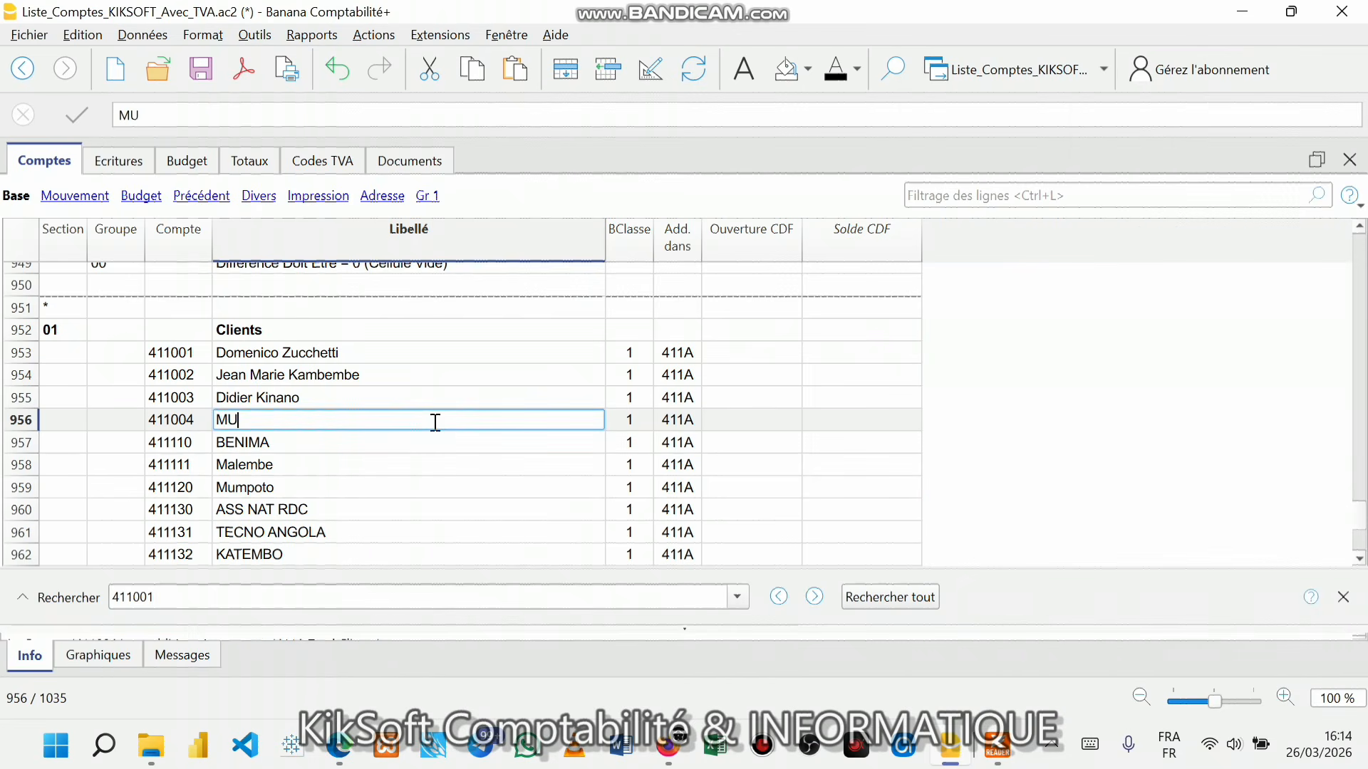
text(NINGA SARLU)
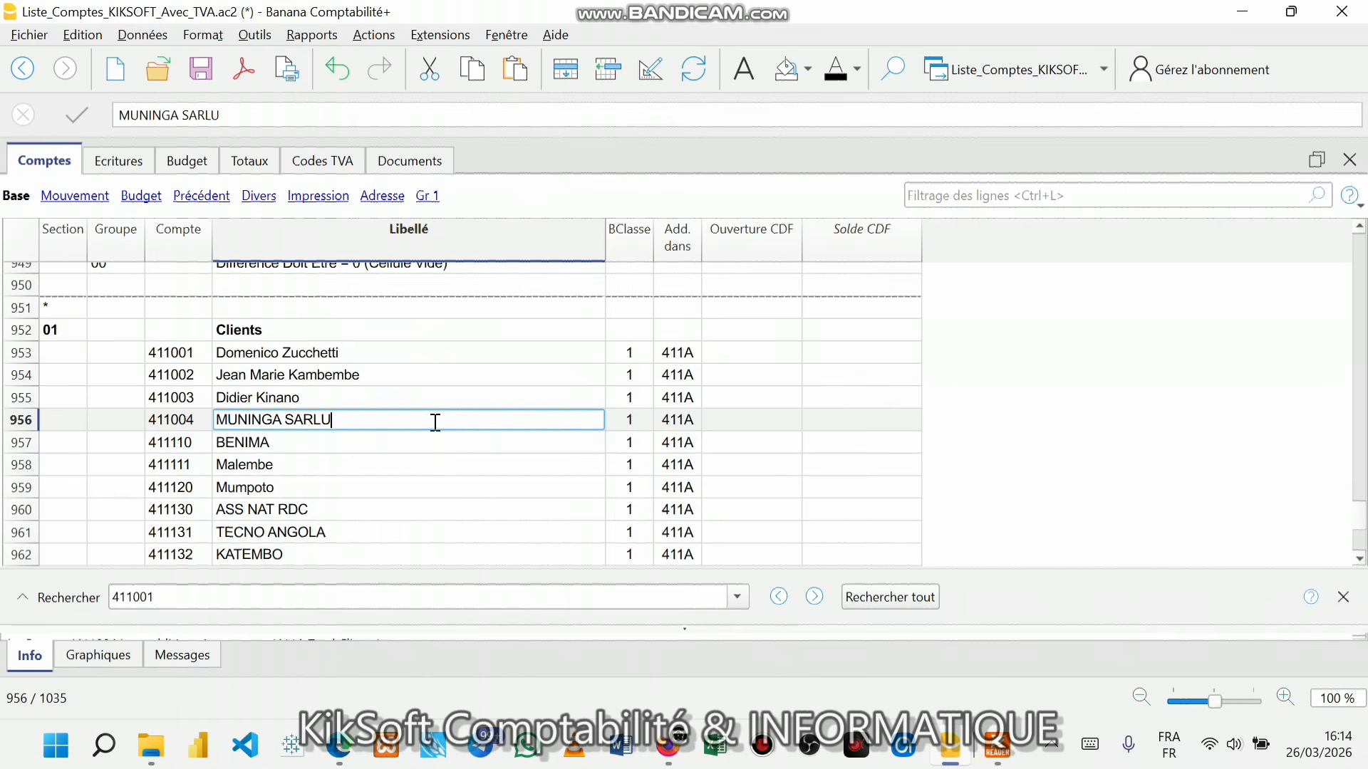
key(Return)
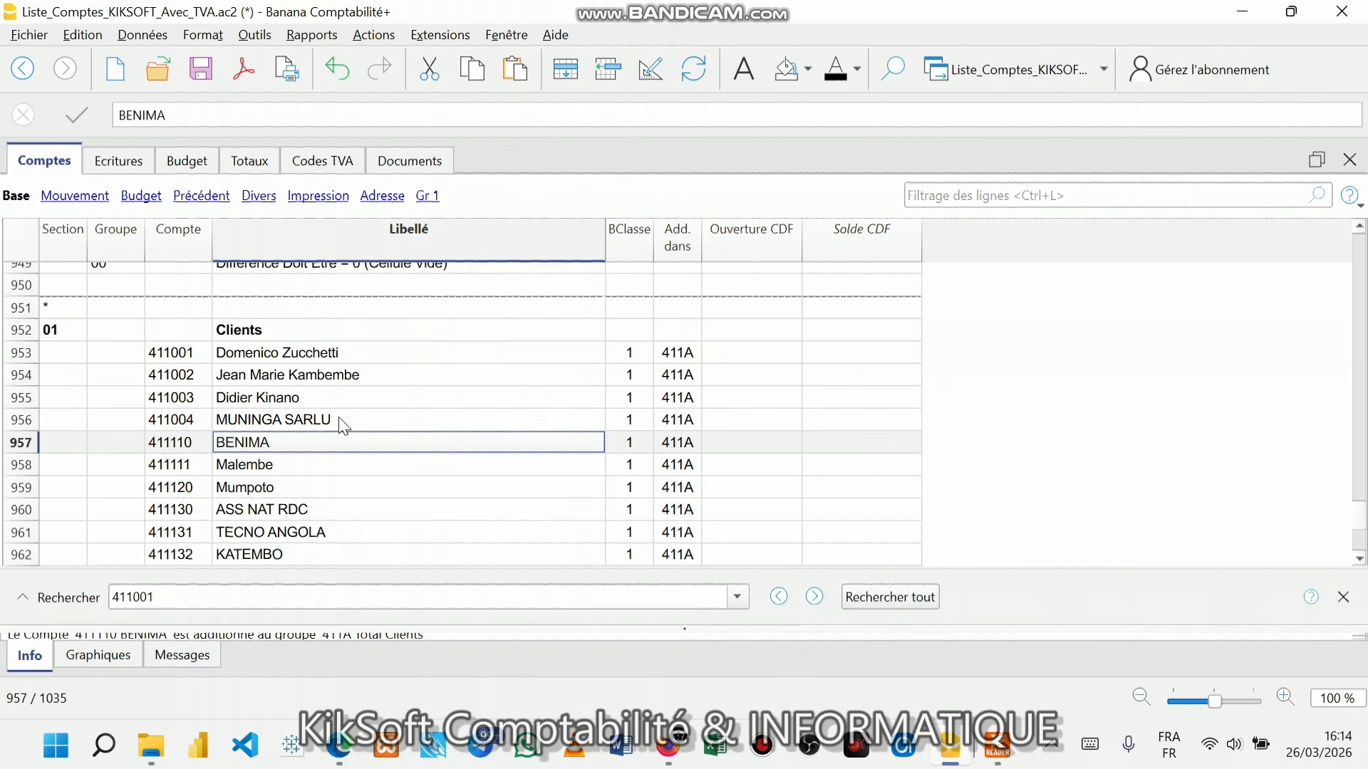
click(198, 419)
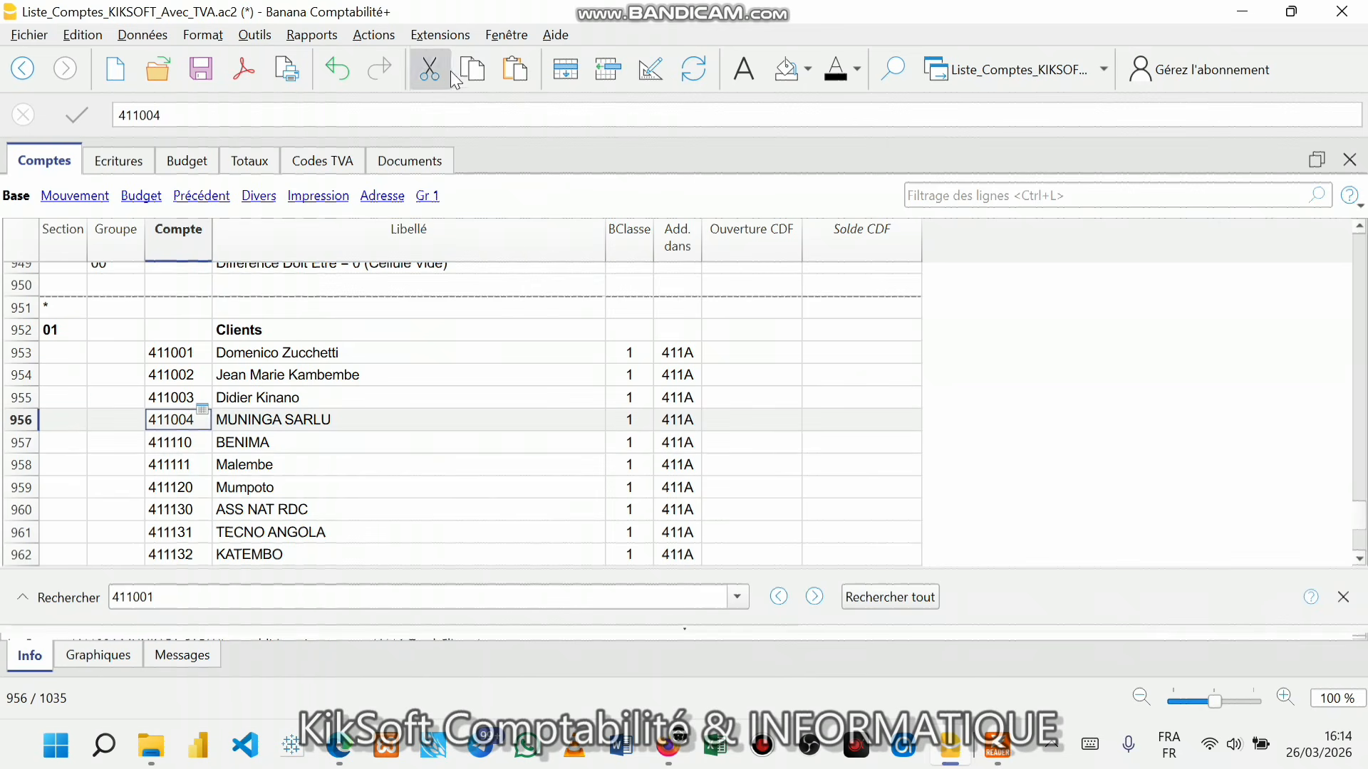
click(597, 74)
- Add two more blank rows below client MUNINGA SARLU and save the accounts file
click(597, 74)
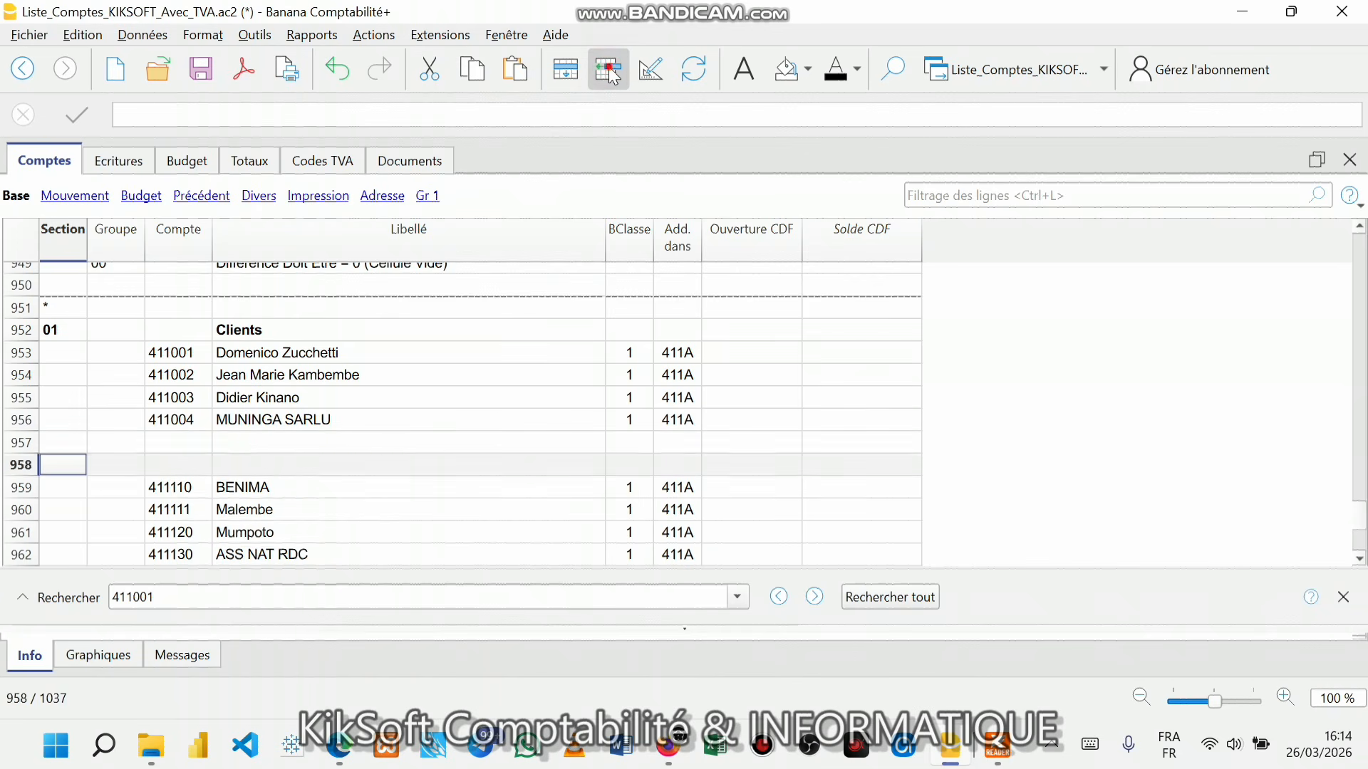
click(597, 74)
click(597, 74)
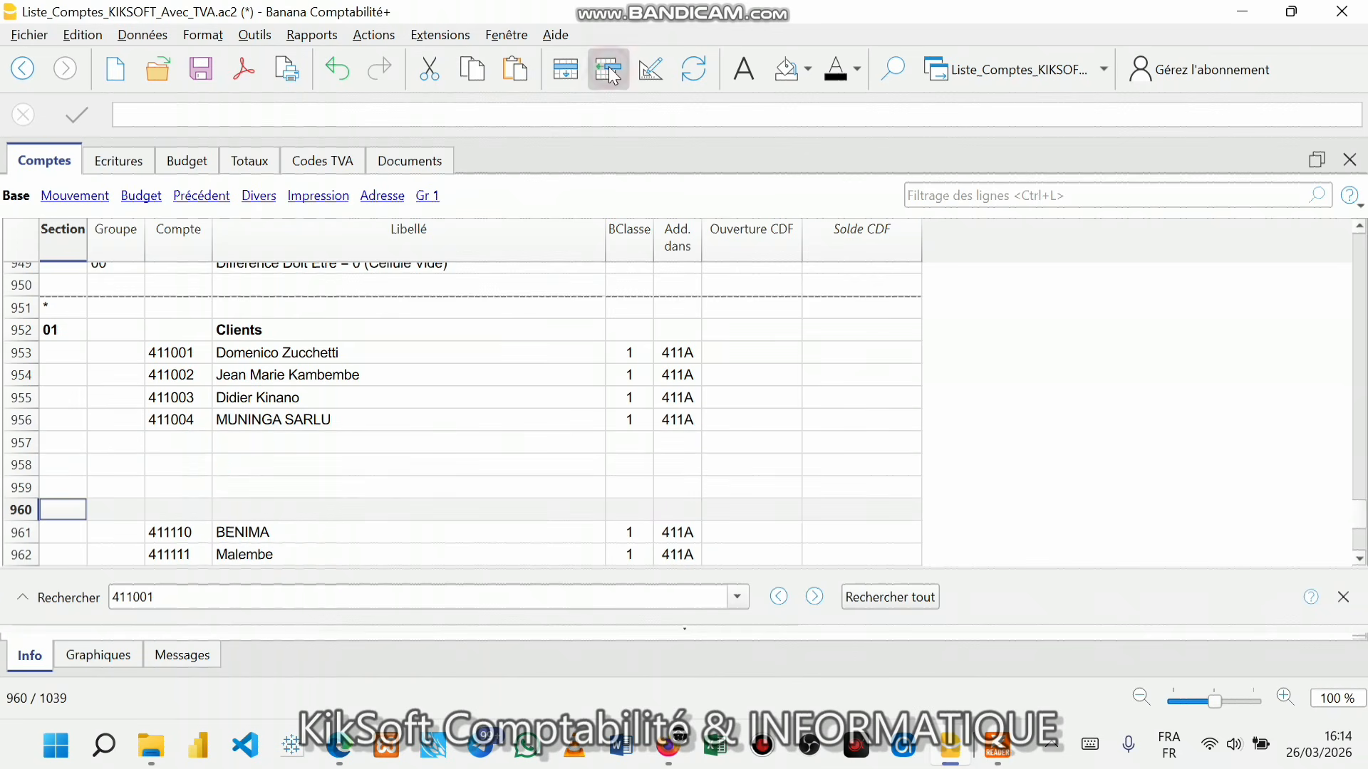
click(177, 447)
key(ctrl+s)
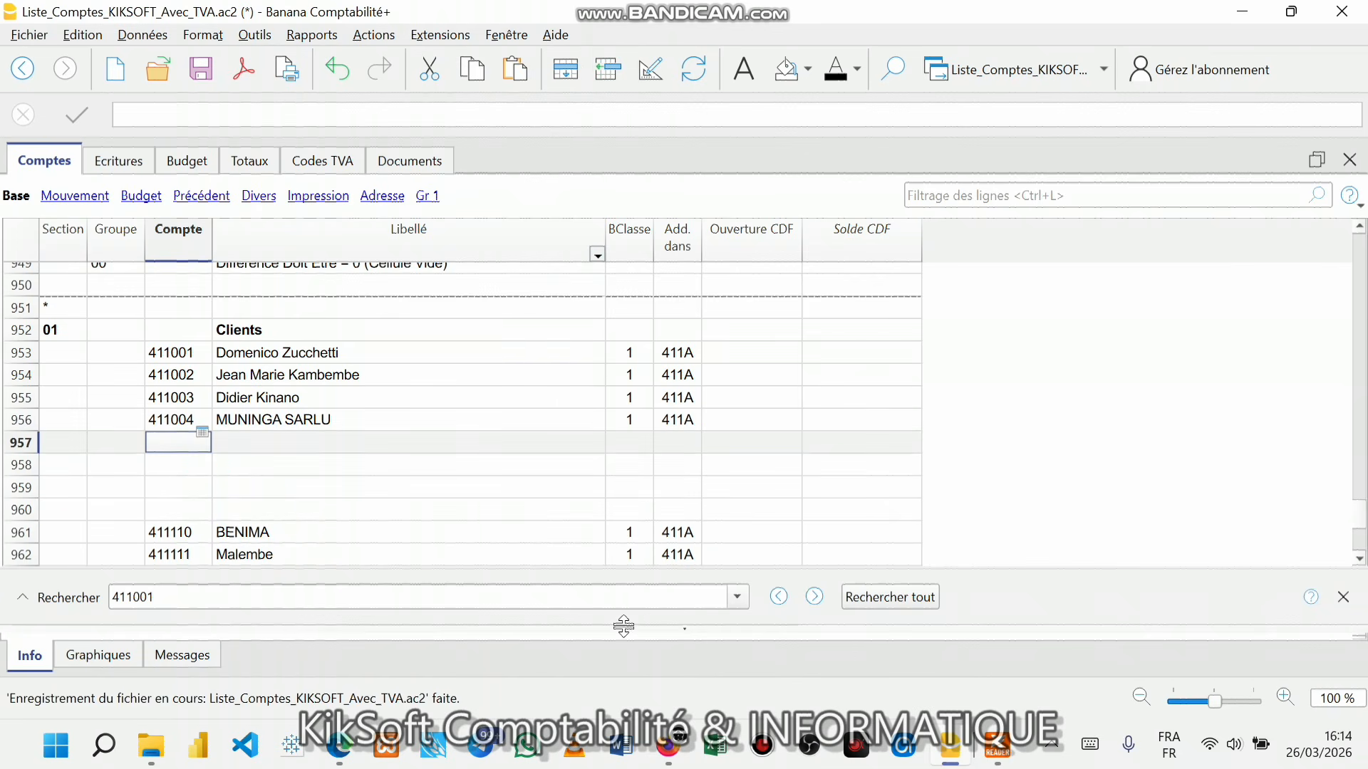
- Jump to the supplier accounts through Rapports > Fournisseurs > Aller aux comptes fournisseurs
mouse_move(999, 758)
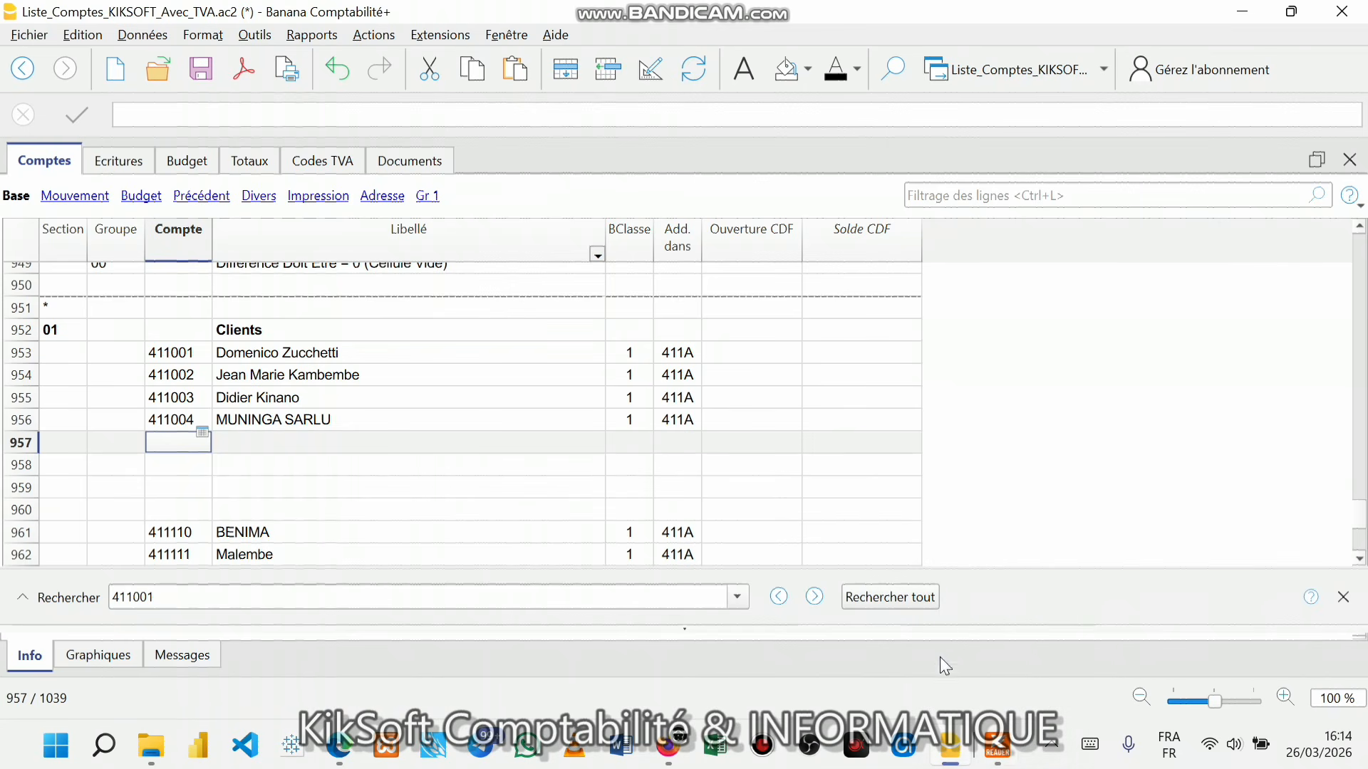
click(306, 41)
mouse_move(348, 247)
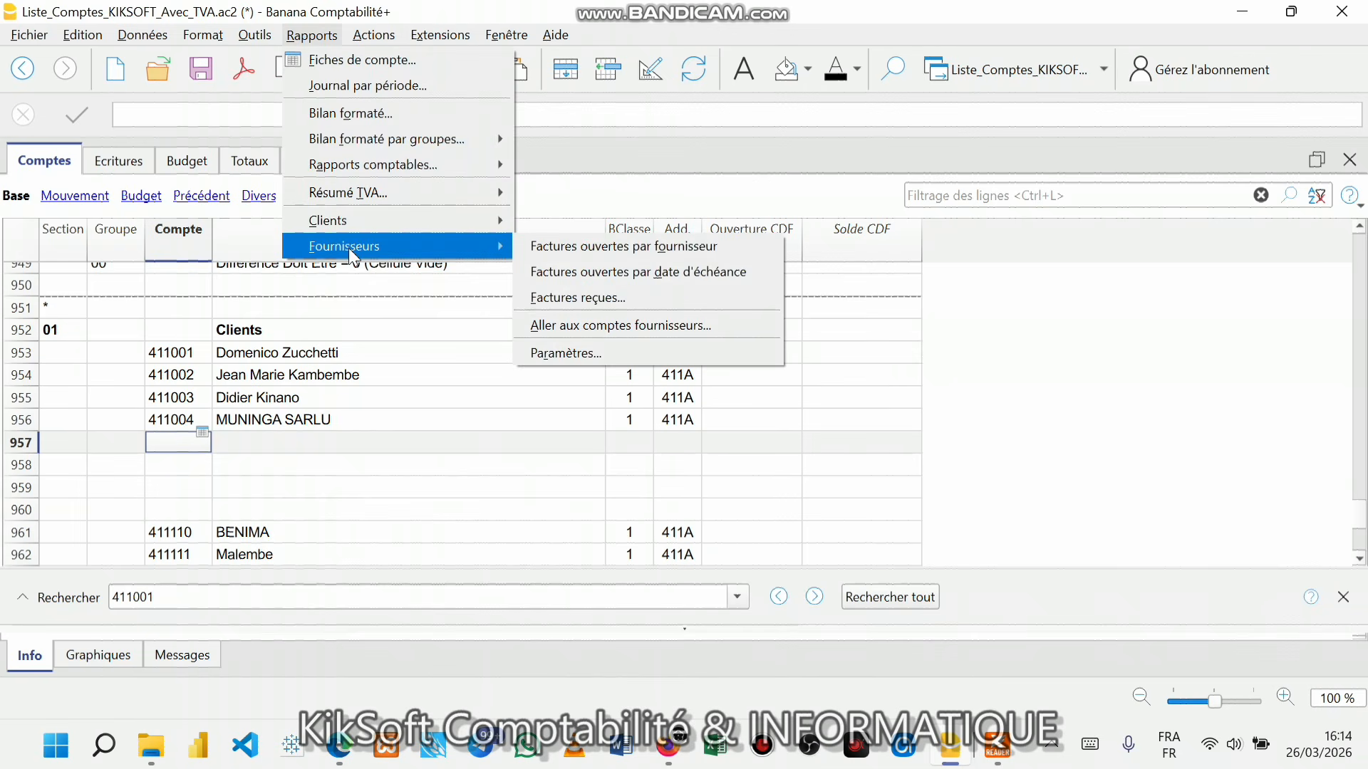
click(588, 326)
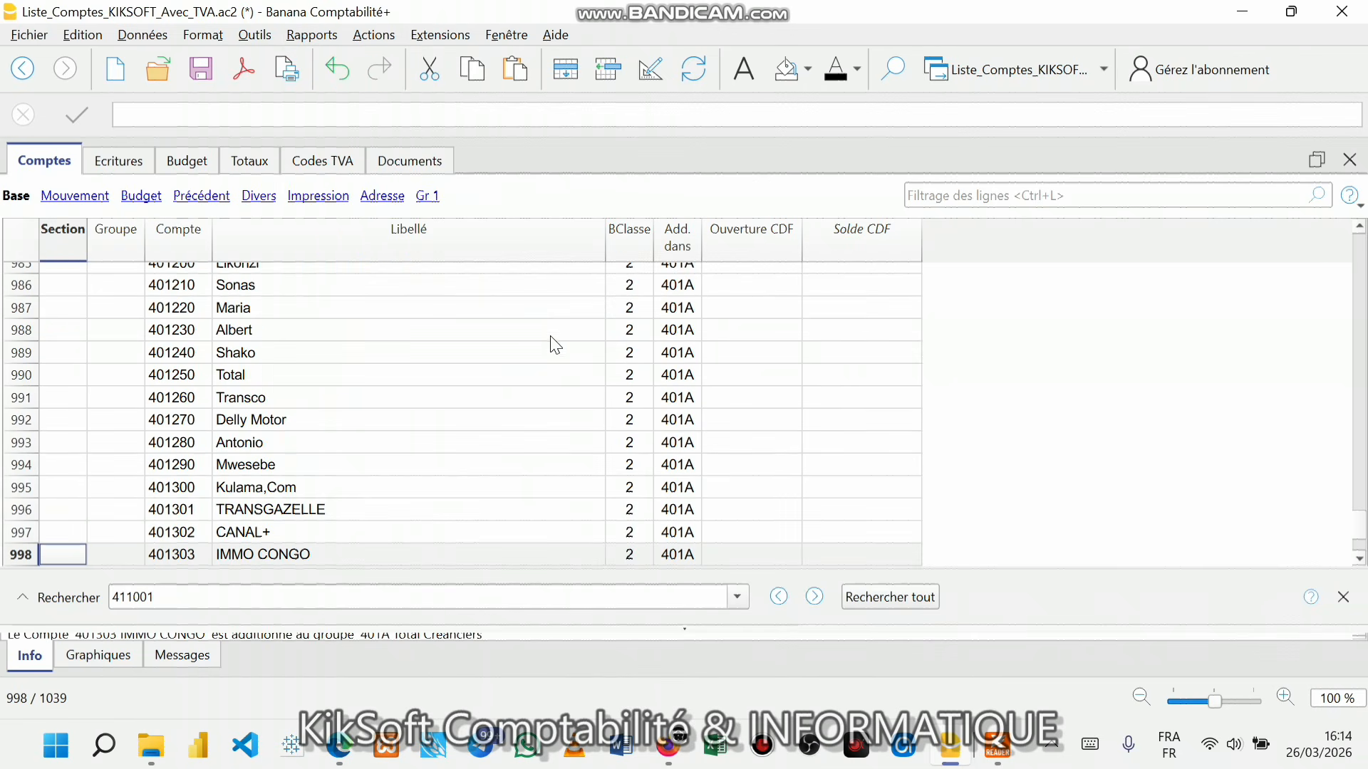
scroll(295, 381, up, 3)
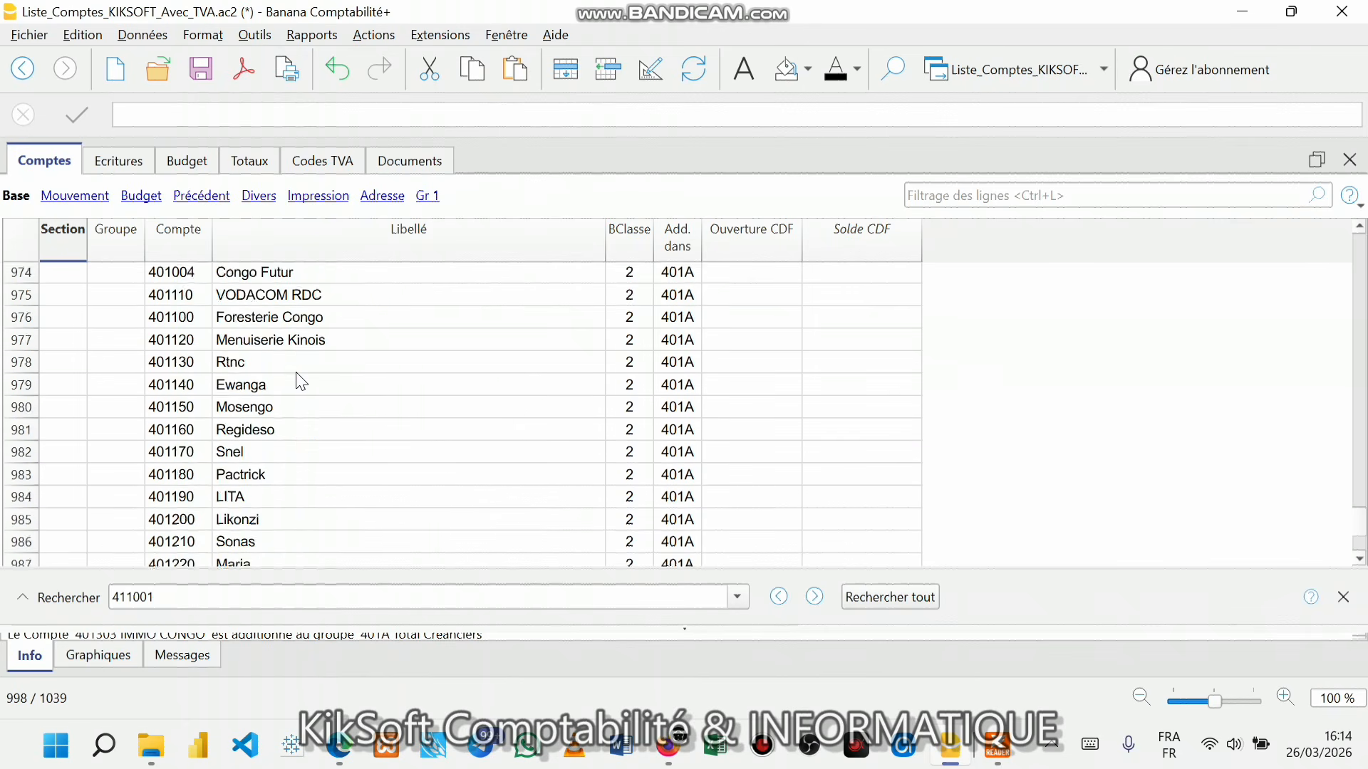
scroll(302, 382, up, 2)
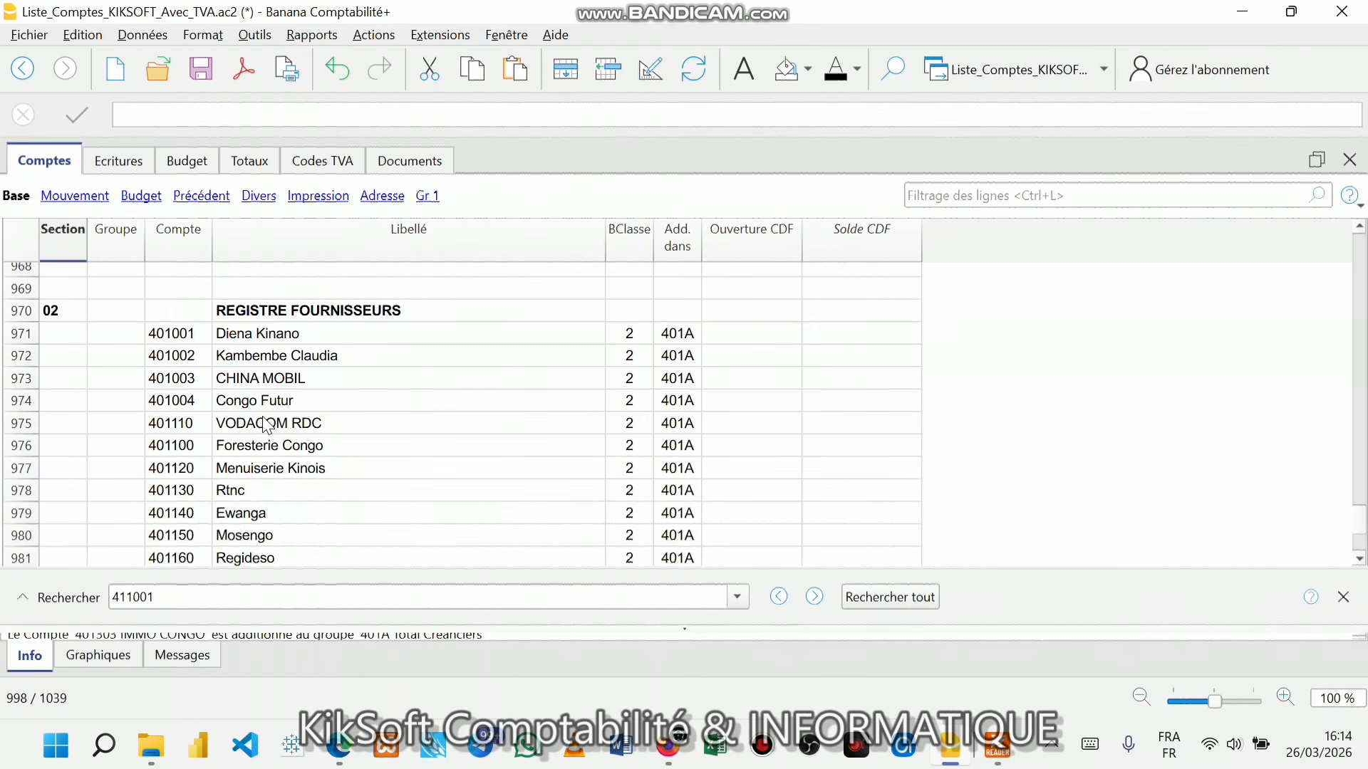
- Insert three blank rows below supplier 401004 Congo Futur
click(223, 408)
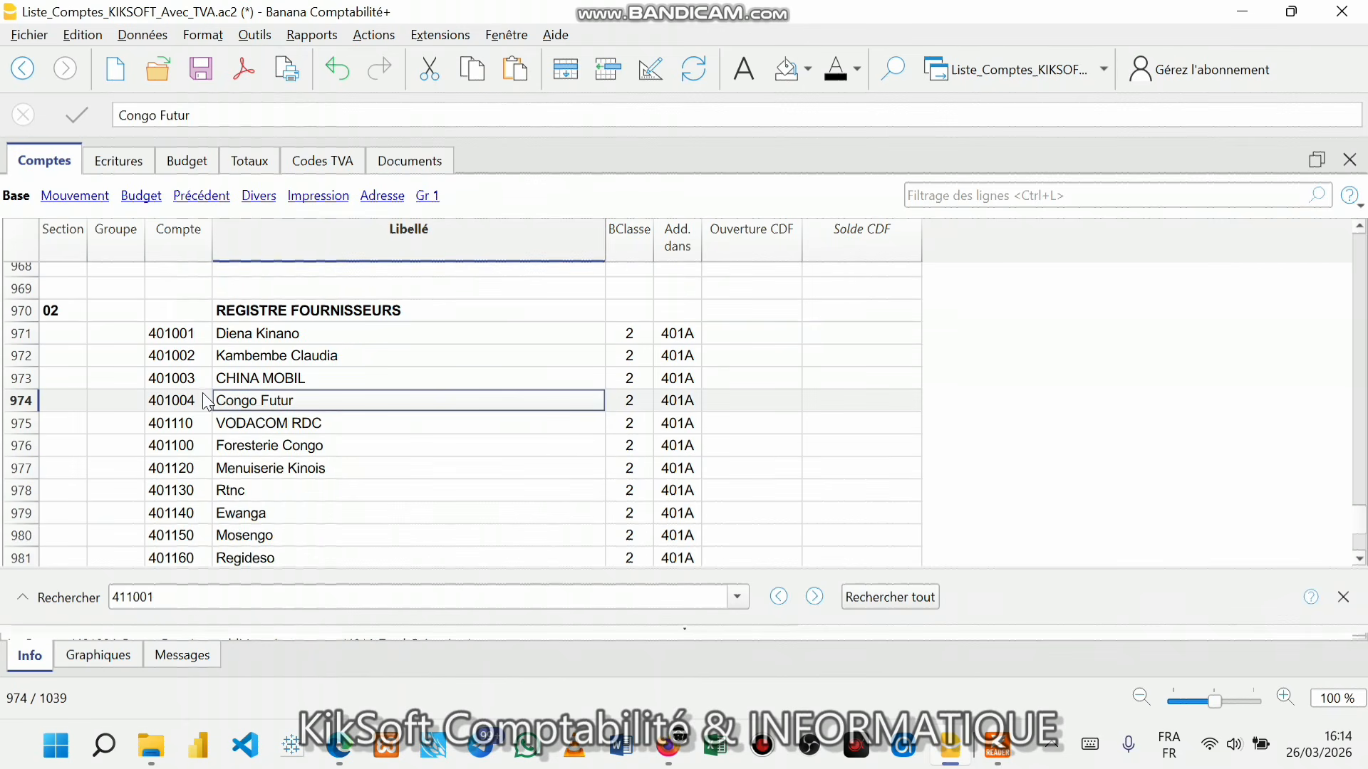
click(610, 66)
click(610, 65)
click(610, 65)
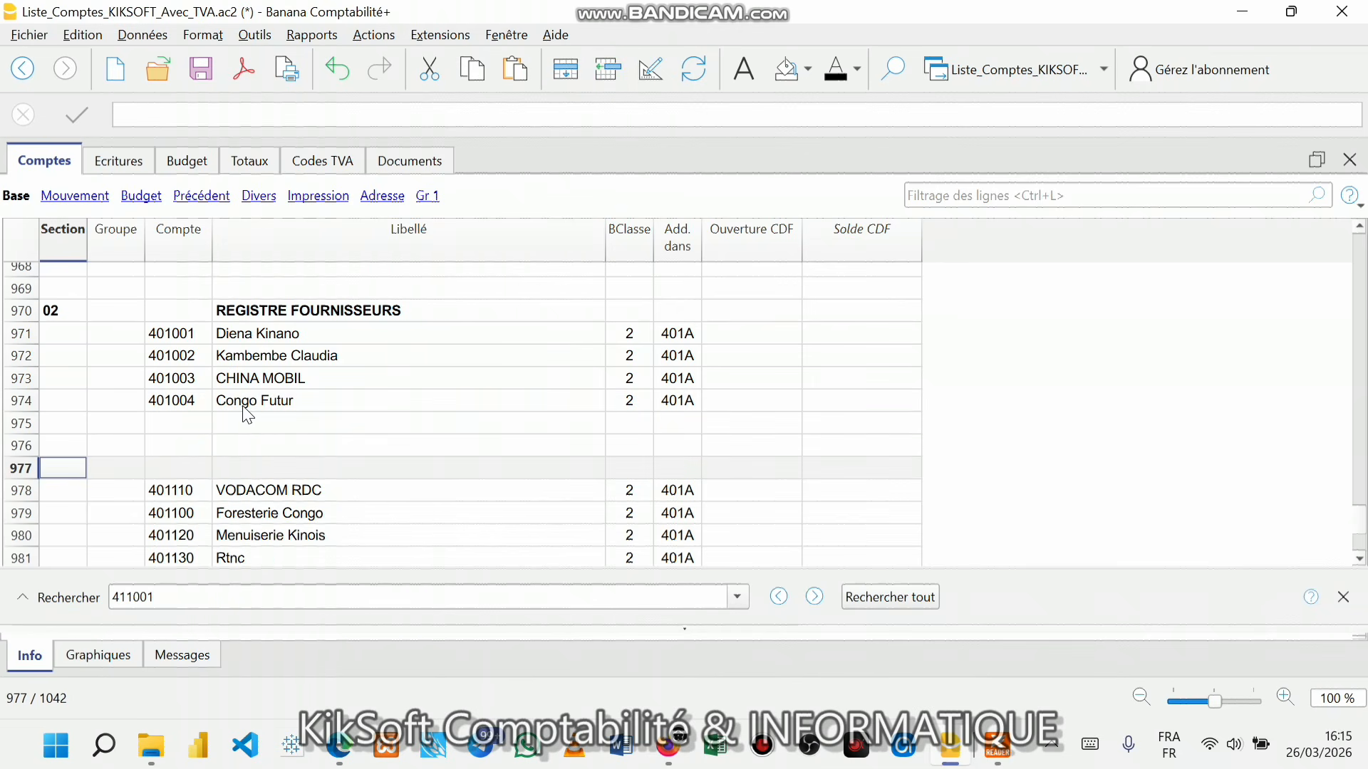
click(199, 407)
click(186, 426)
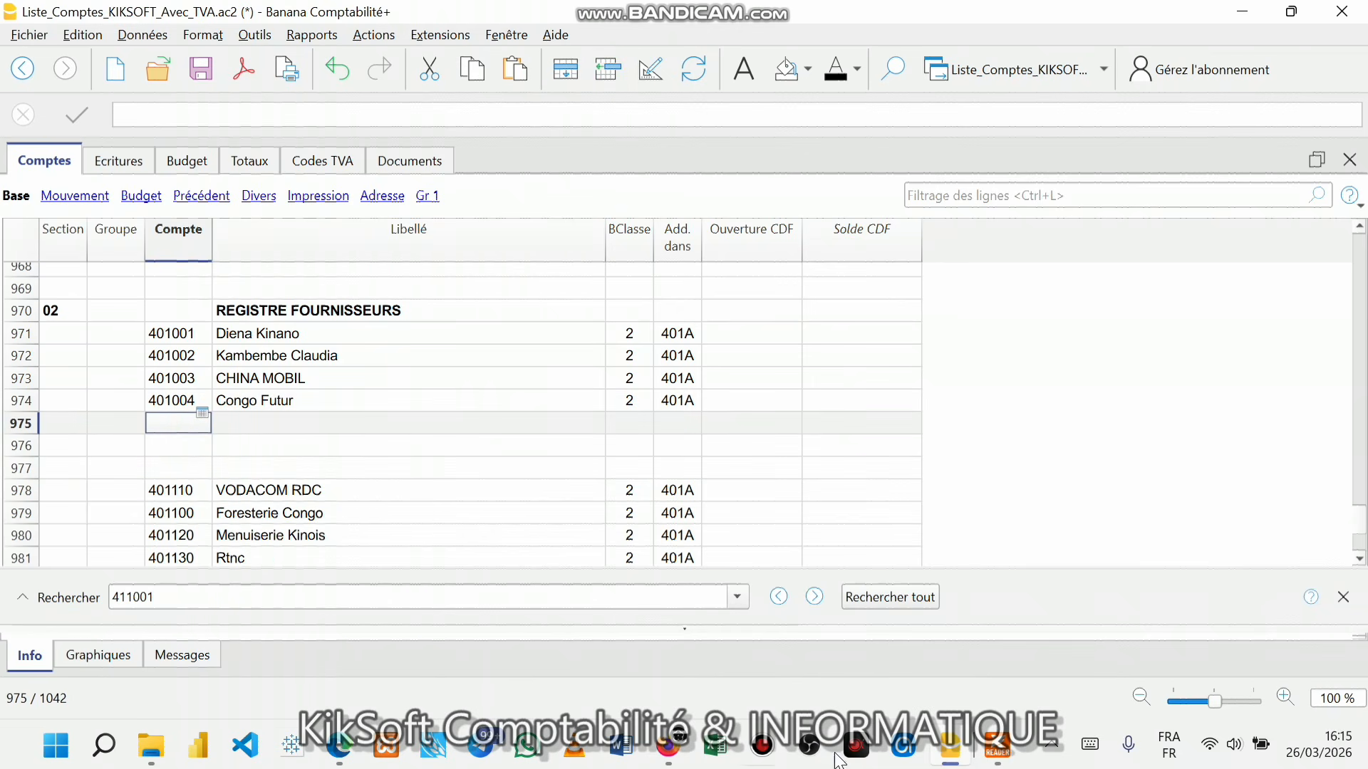
- In the journal entries table, set FACT 21's debit account to client 411004 MUNINGA SARLU
click(127, 160)
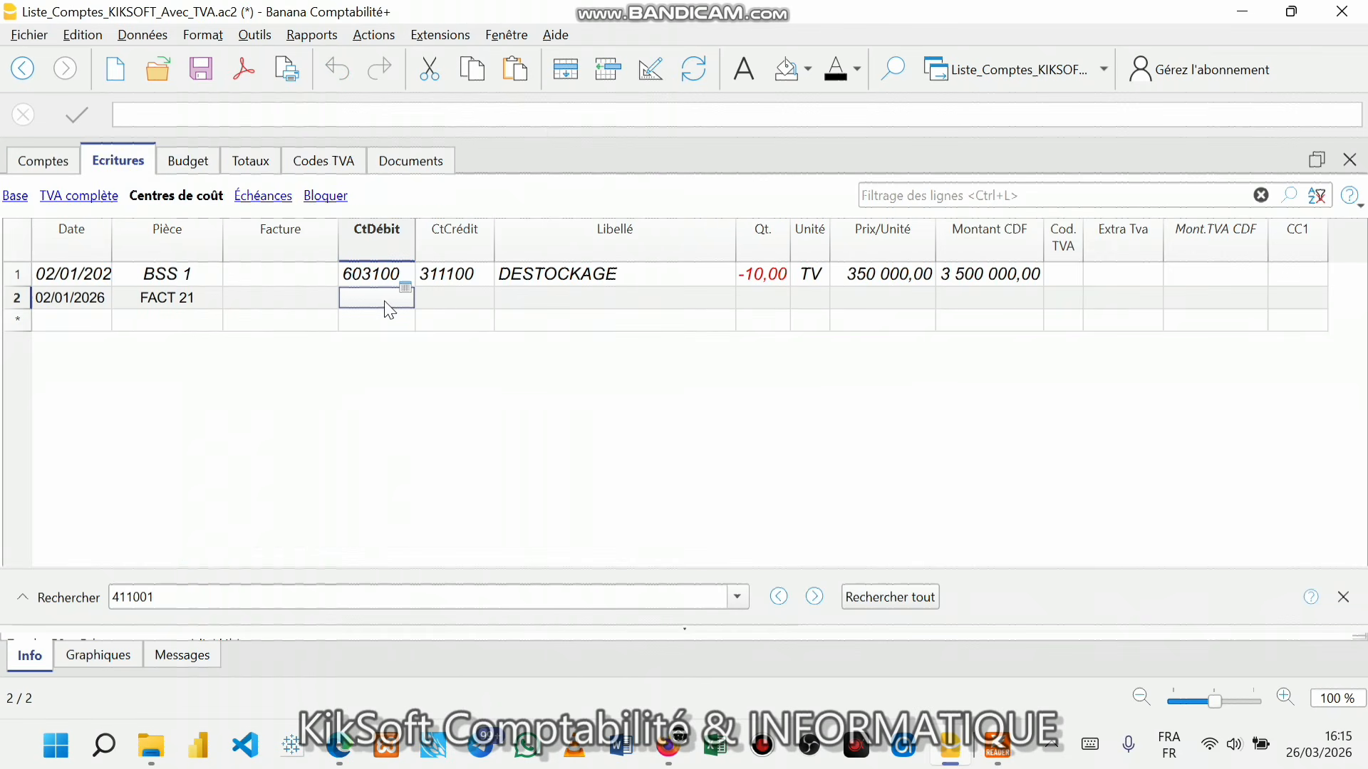
text(4)
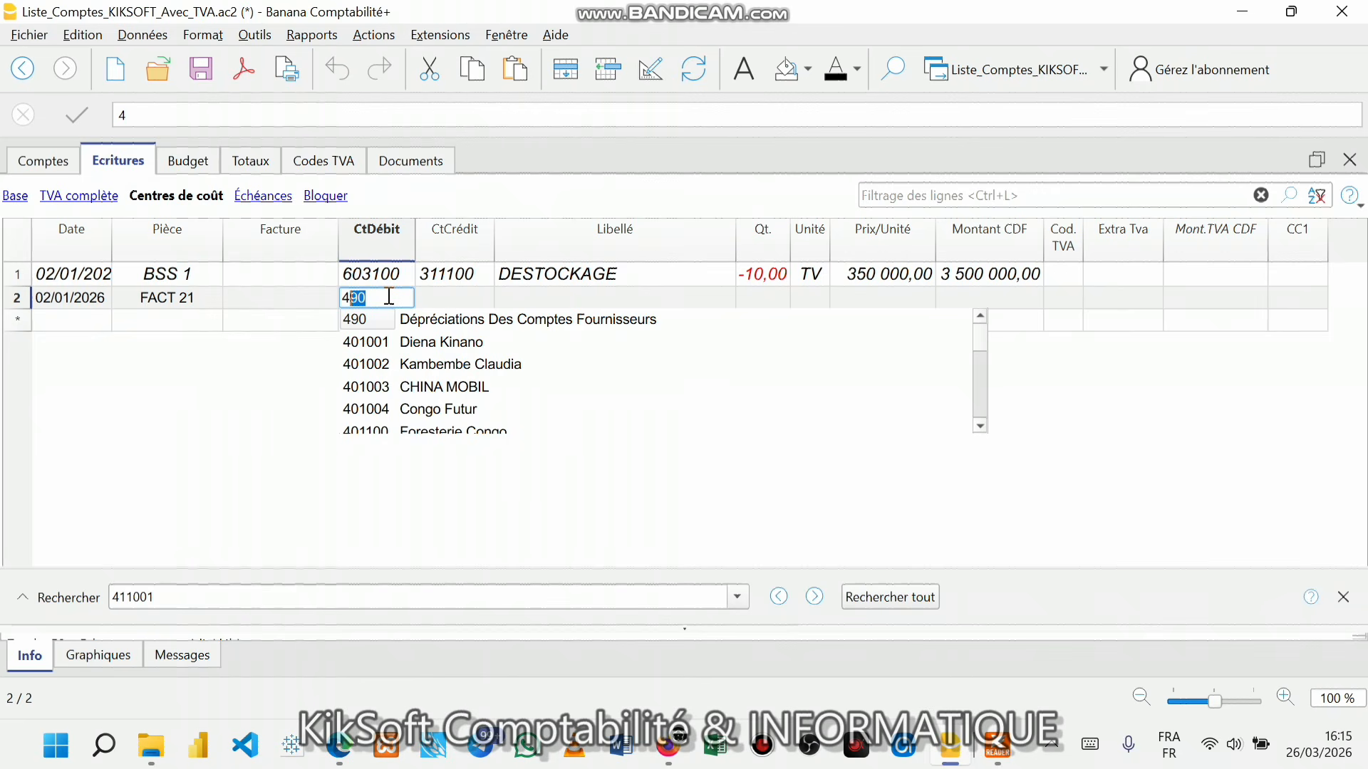
text(11)
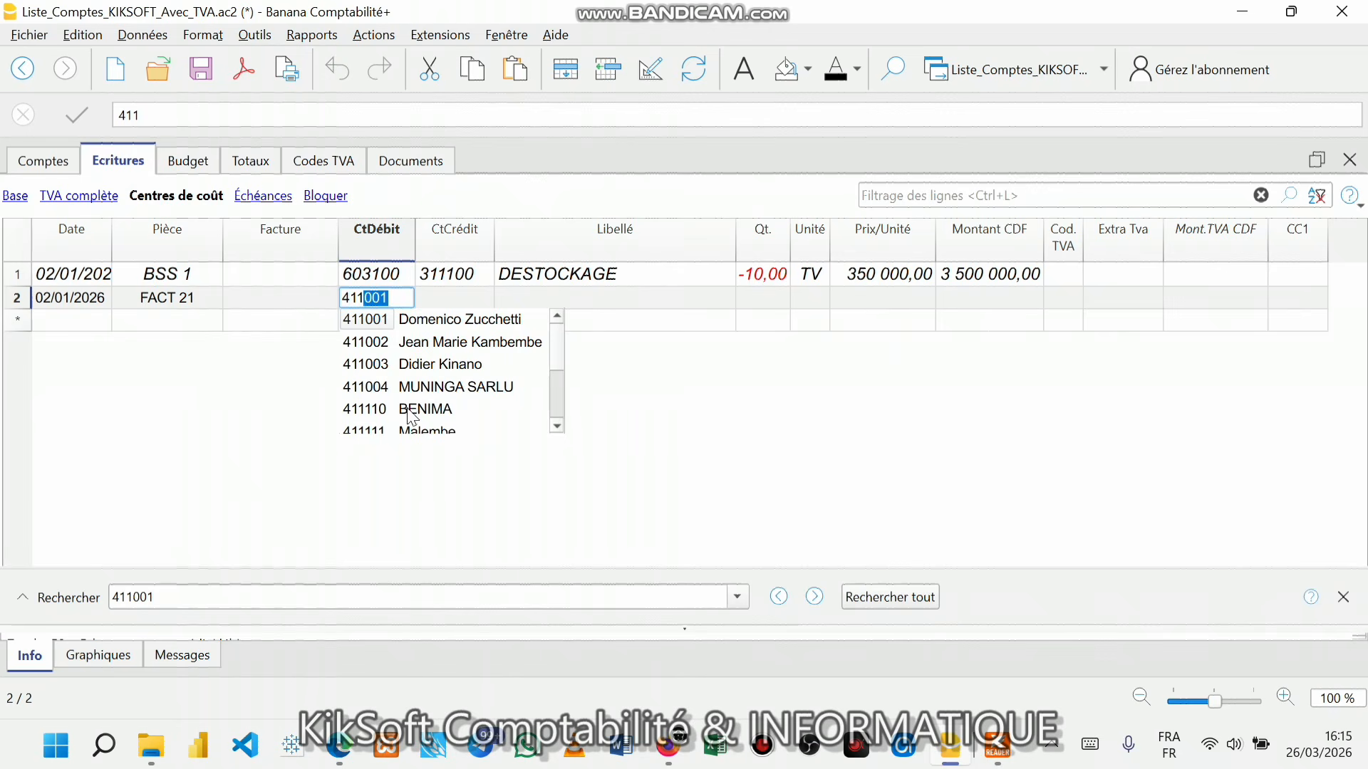
click(440, 386)
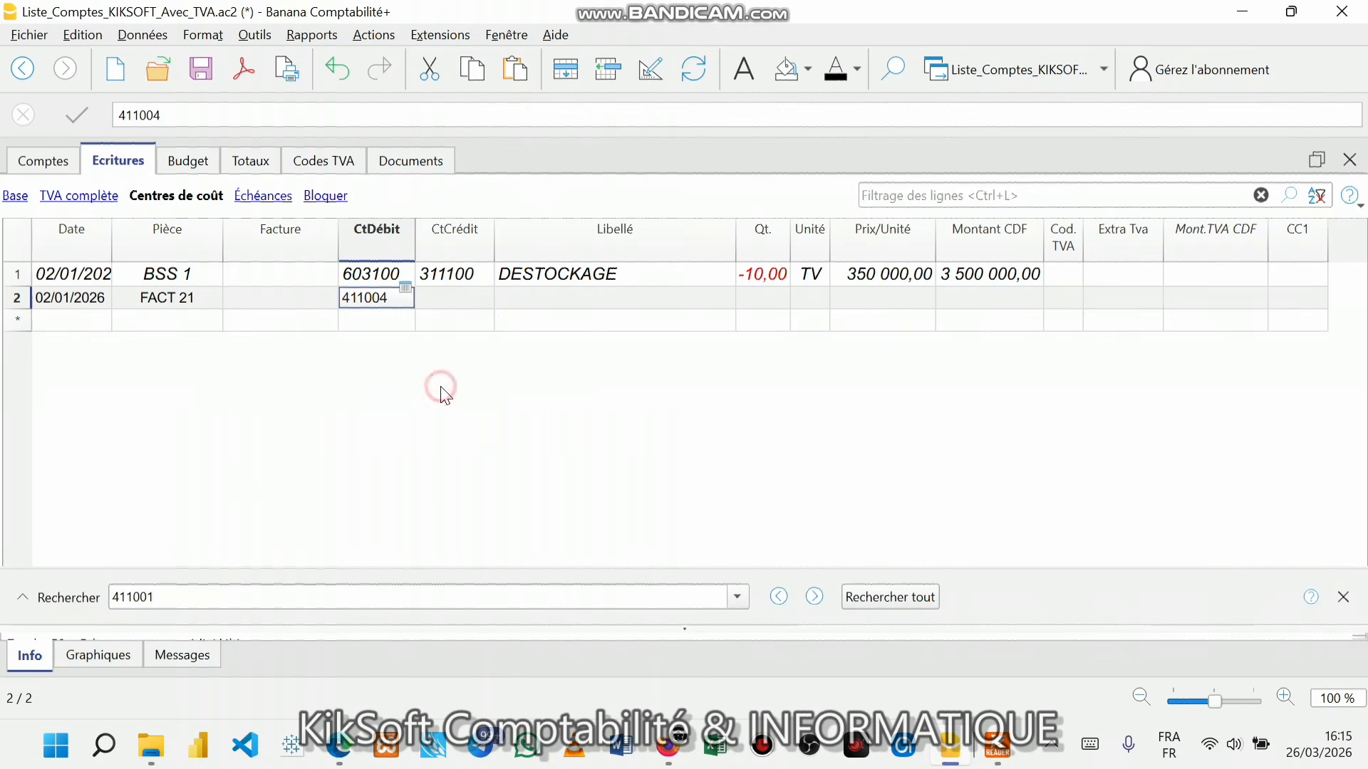
click(460, 305)
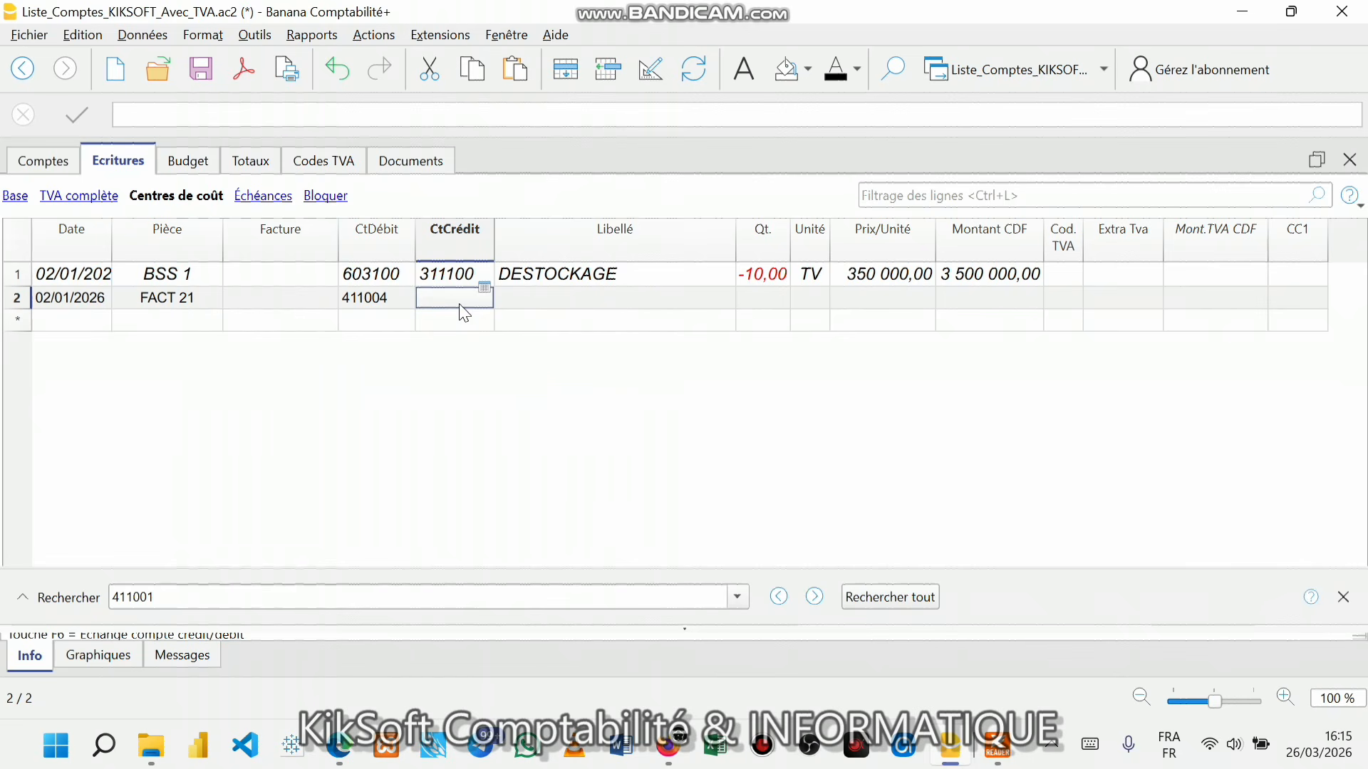
- Enter credit account 701100 and the description VENTE Marchandise
text(70)
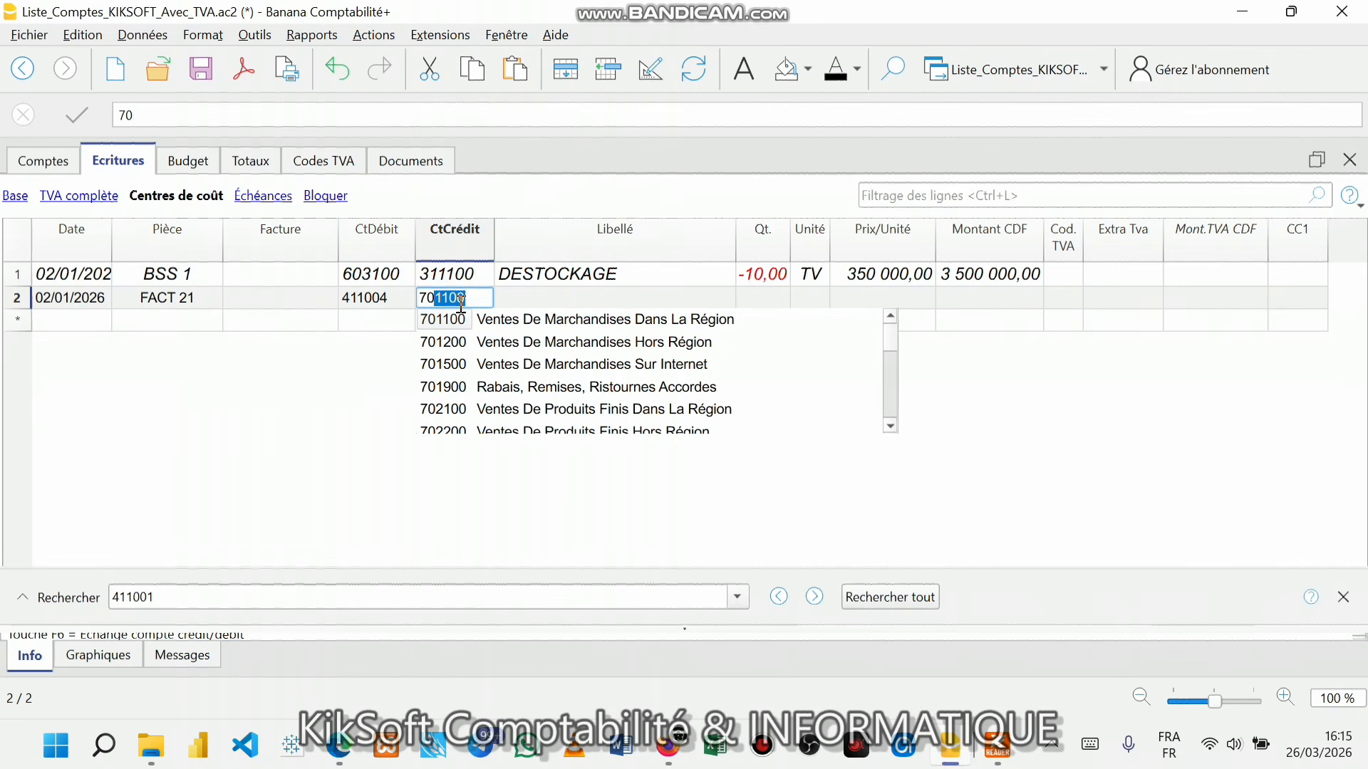
text(11)
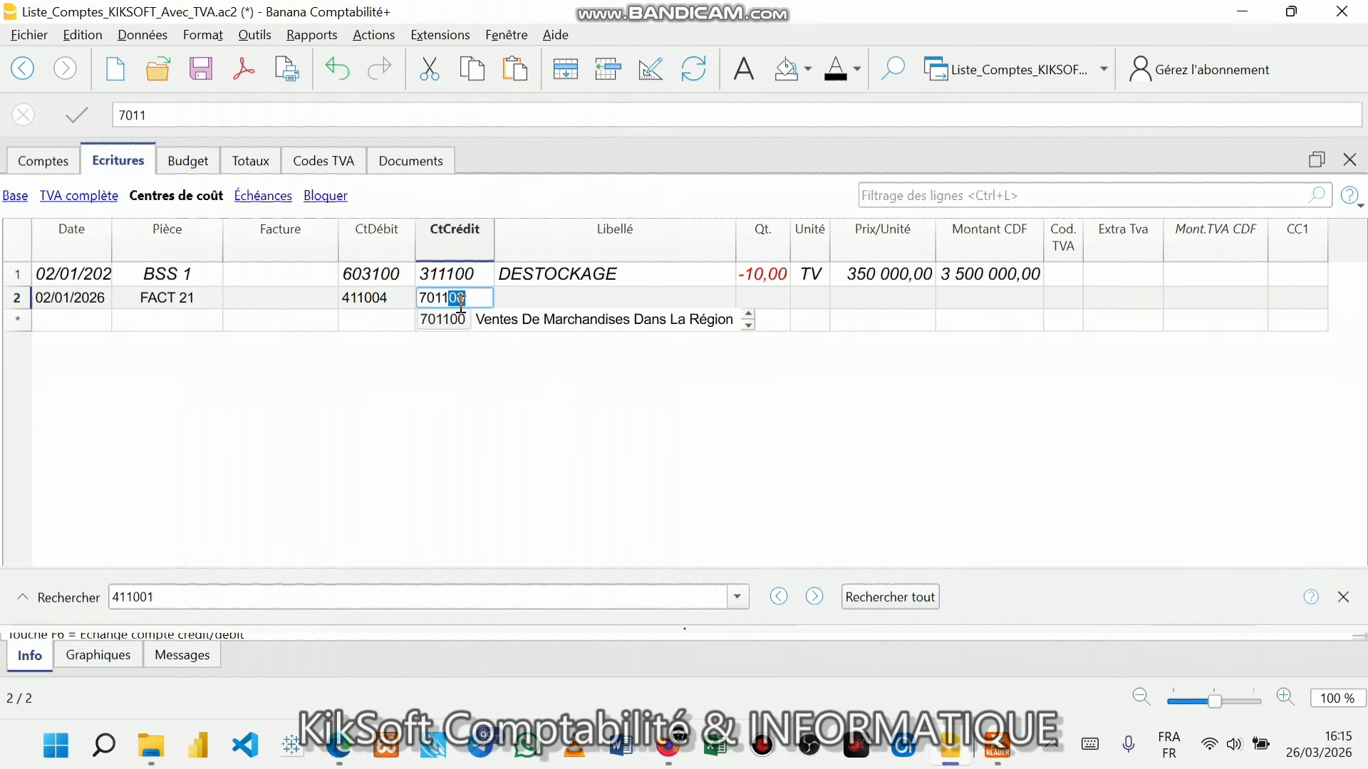
key(Return)
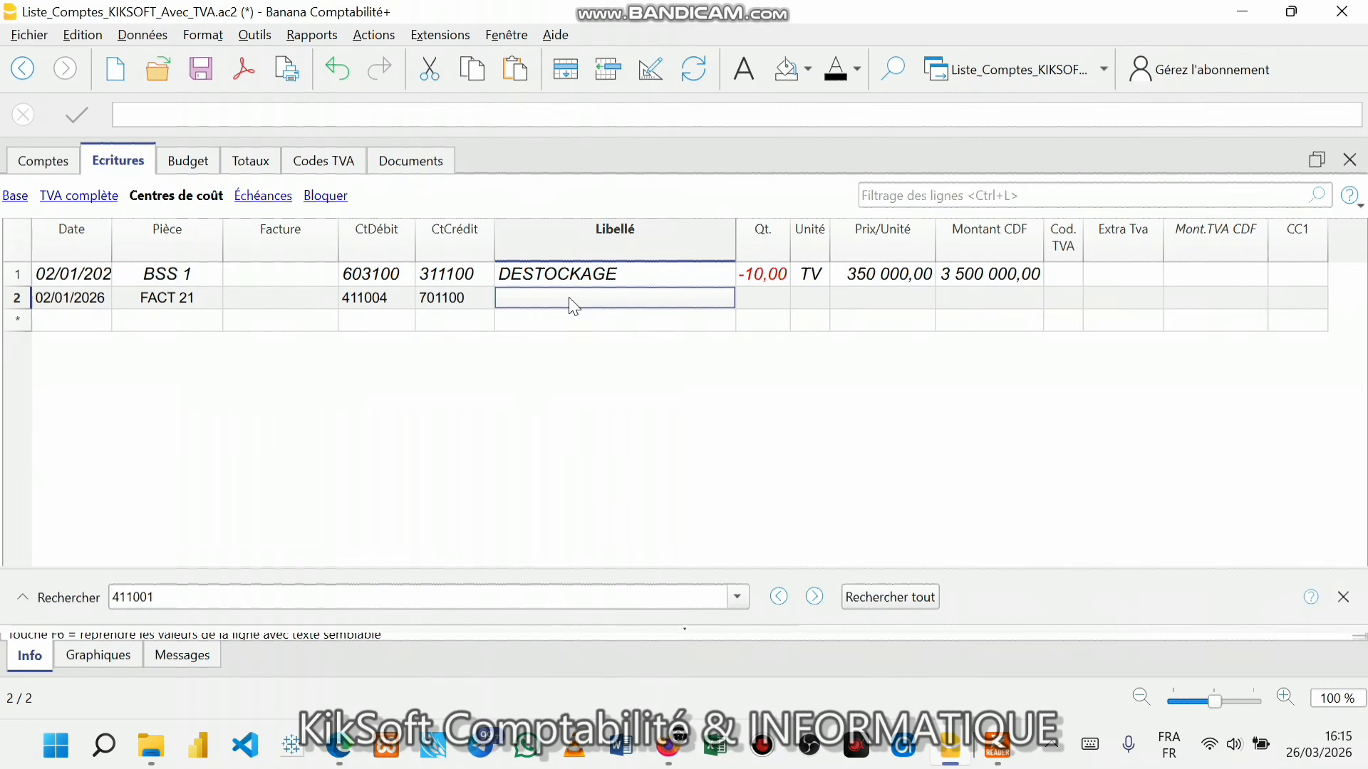
text(VE)
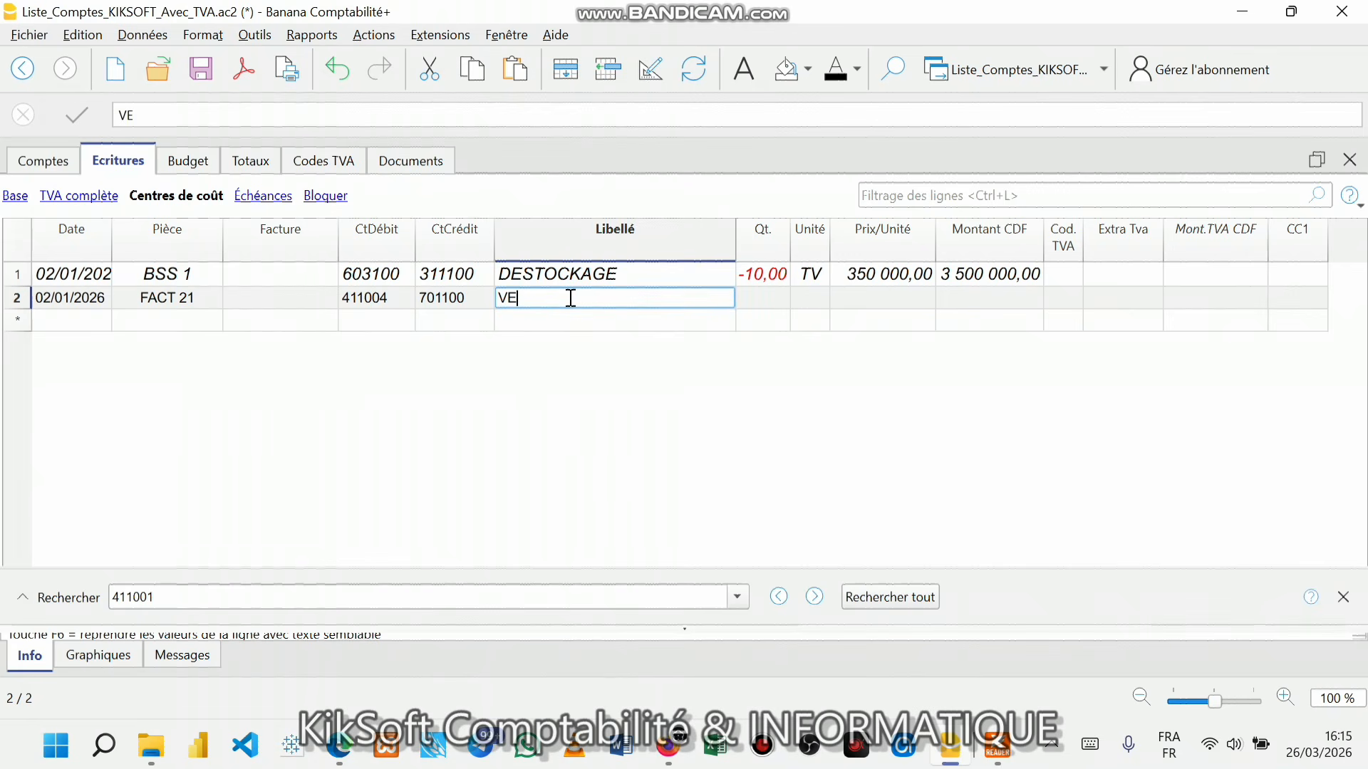
text(NTE Marchandise)
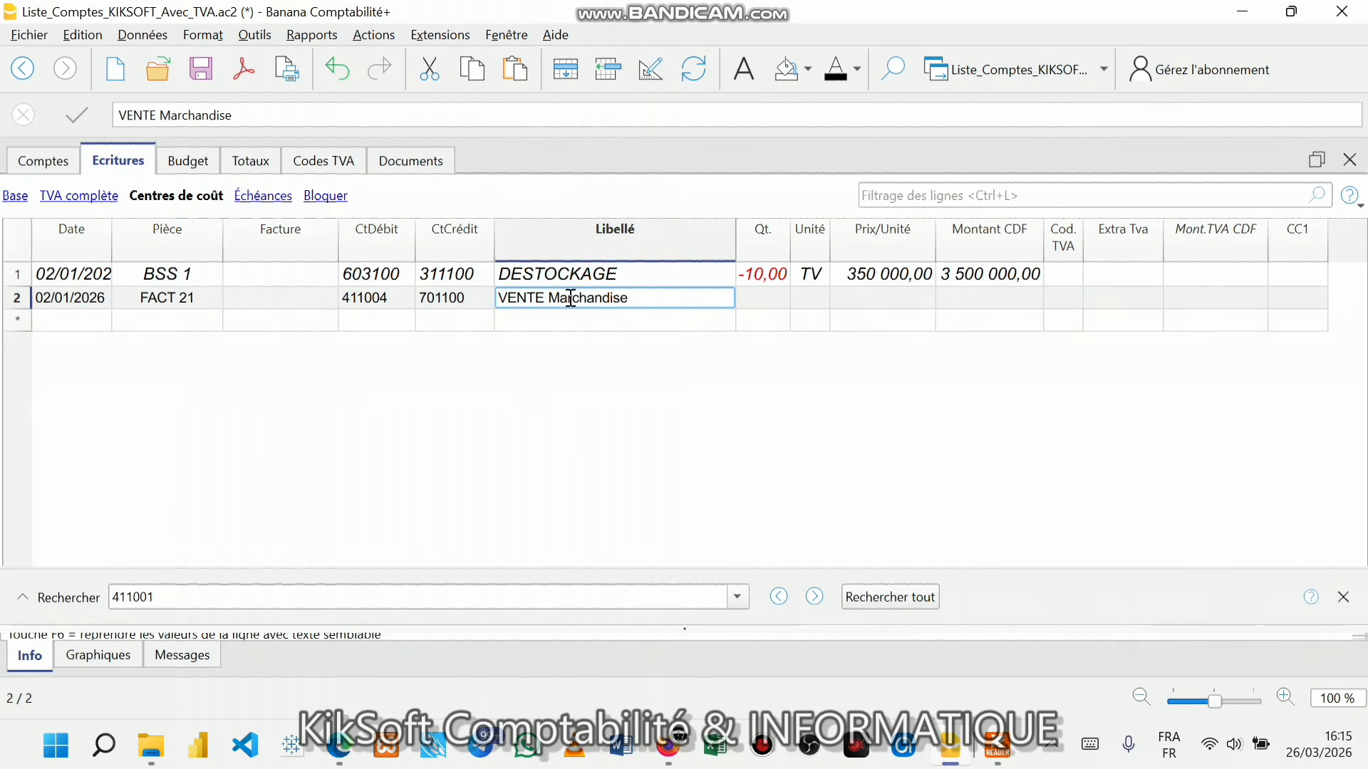
click(761, 302)
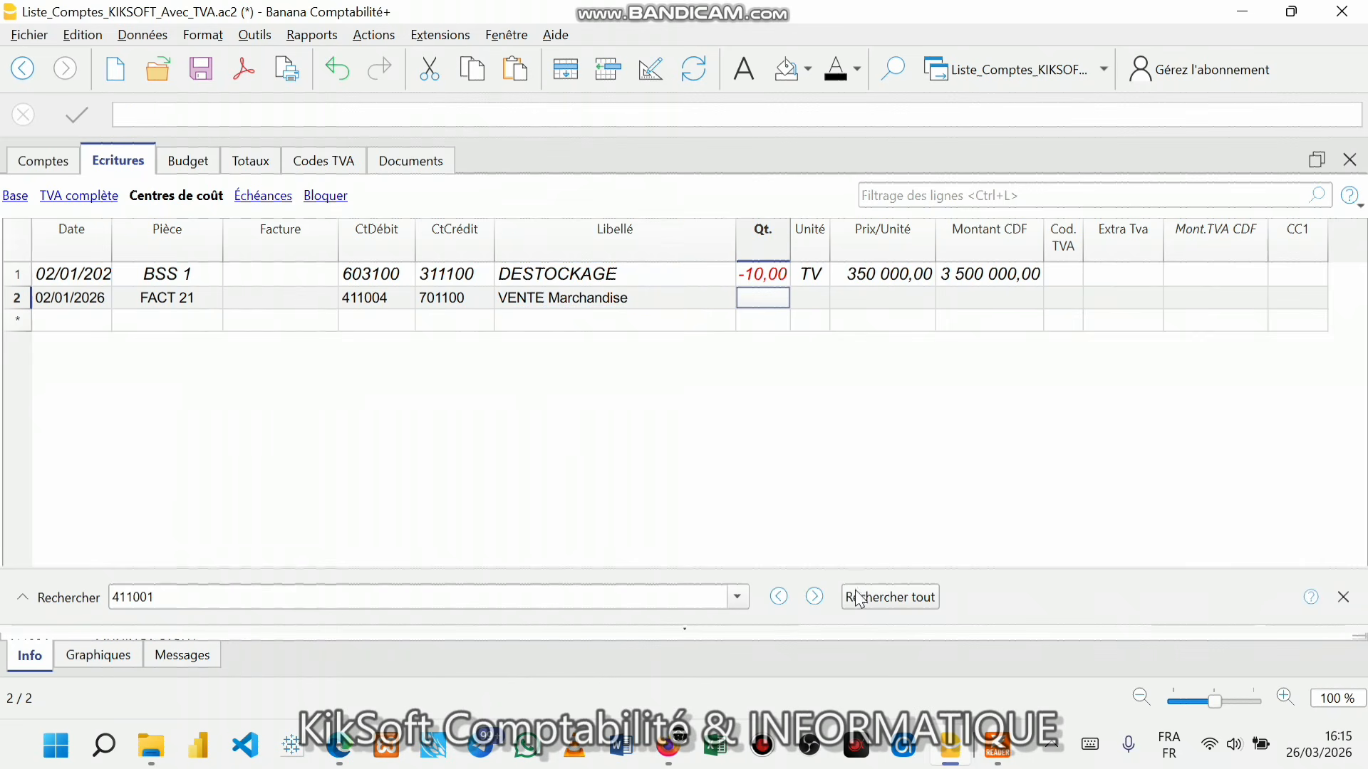
- Review Facture n°21 zoomed in the exercise PDF, then return to FACT 21's quantity cell
click(995, 747)
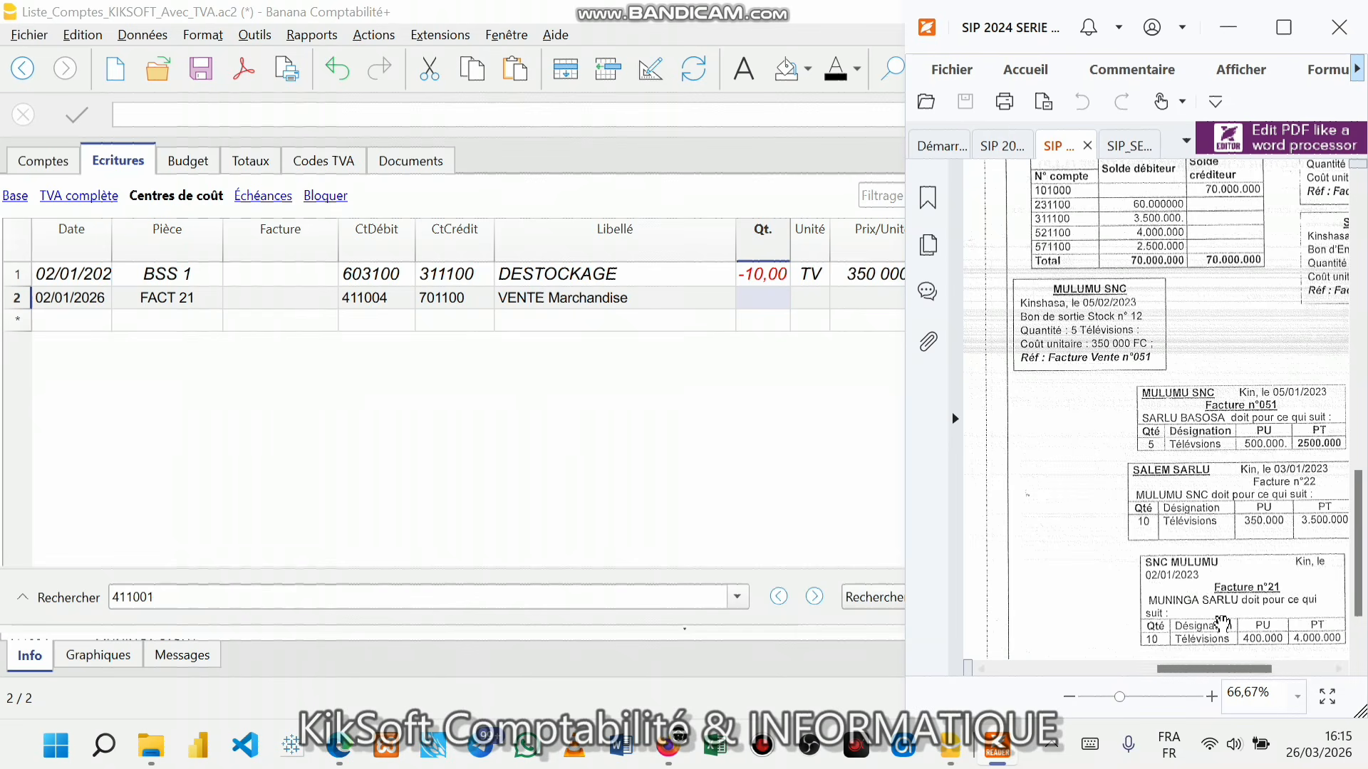
drag(1191, 670, 1213, 721)
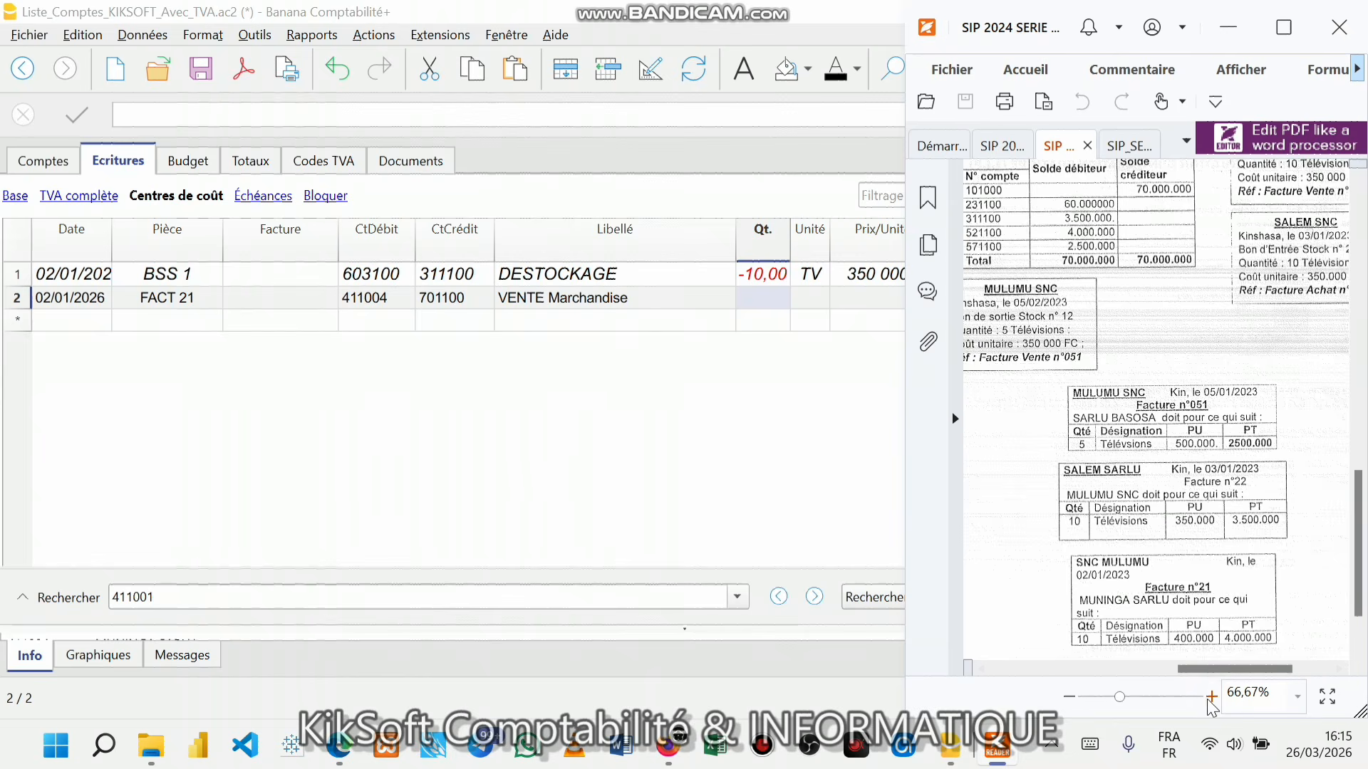
click(1210, 698)
click(1211, 698)
click(1210, 698)
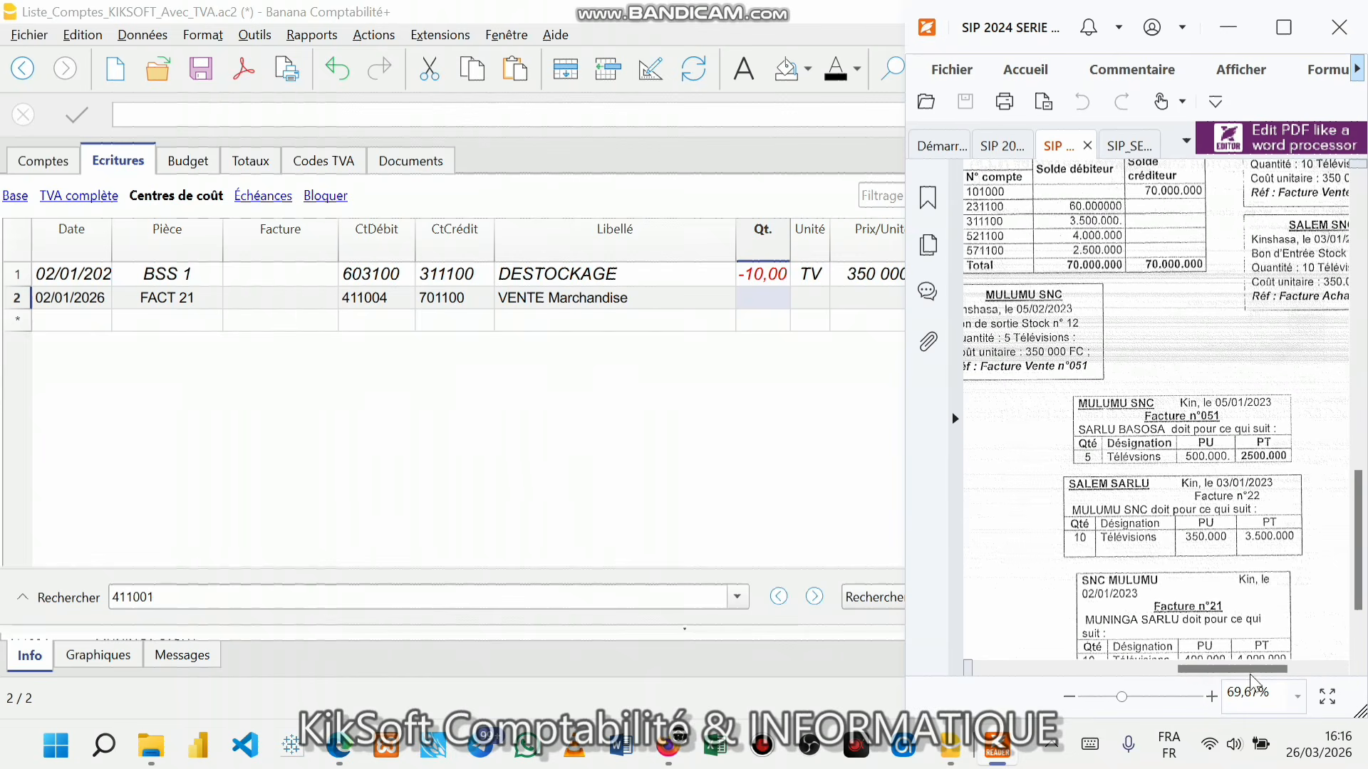
scroll(1238, 578, down, 2)
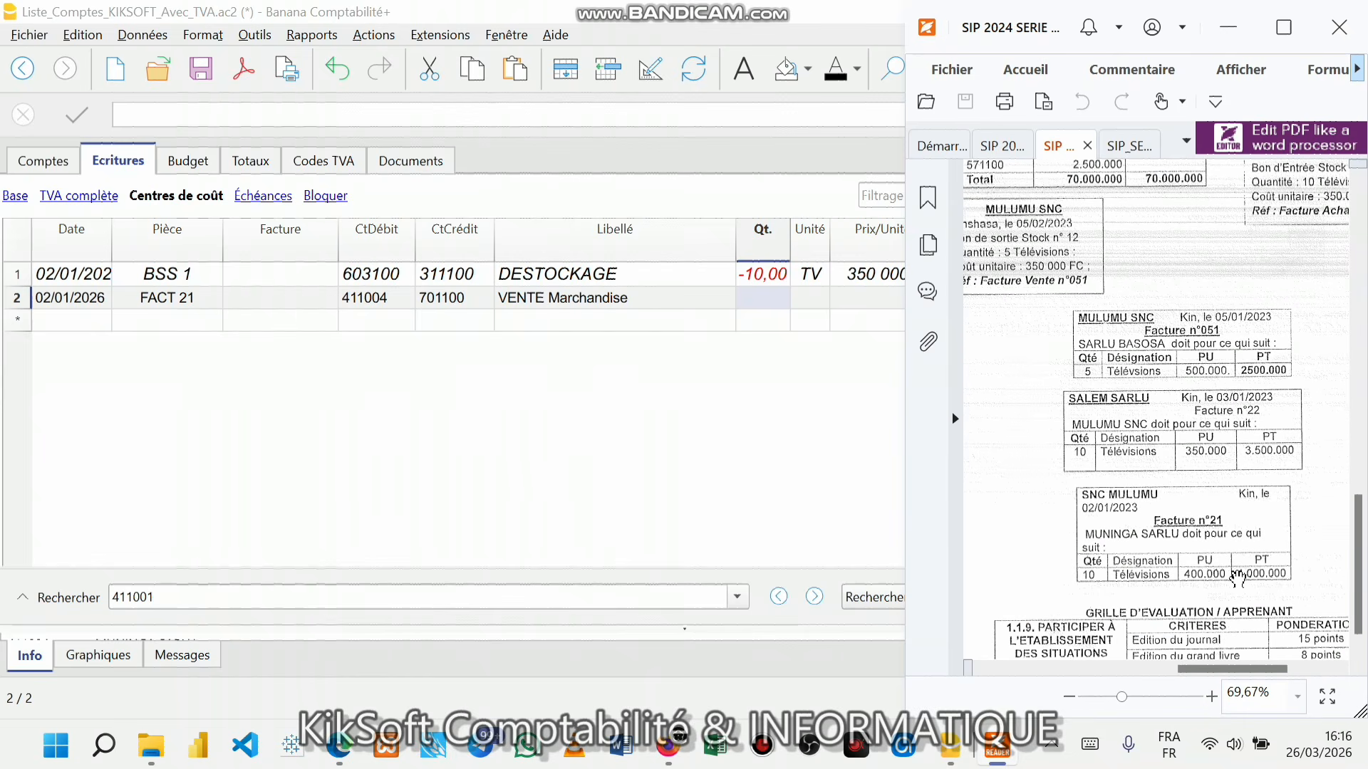
click(1212, 696)
click(1211, 696)
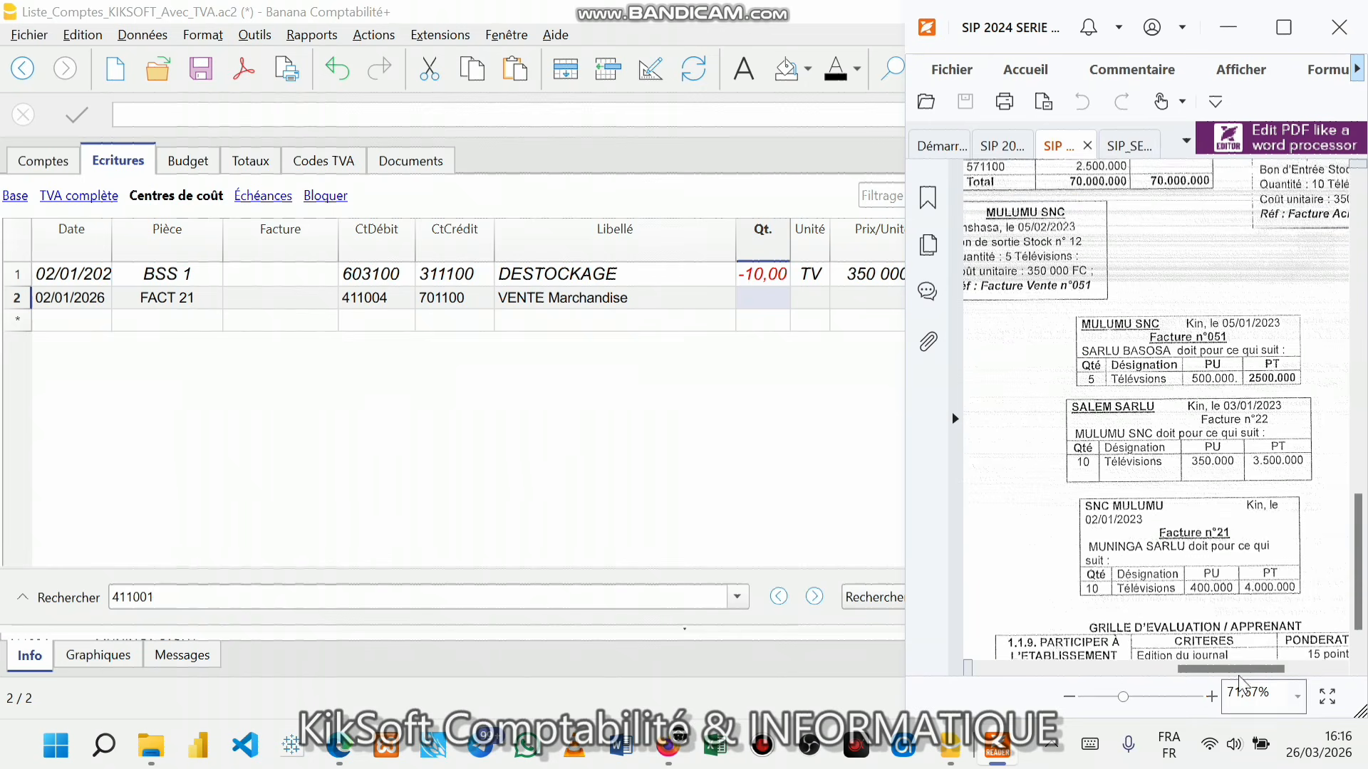
scroll(1249, 626, down, 1)
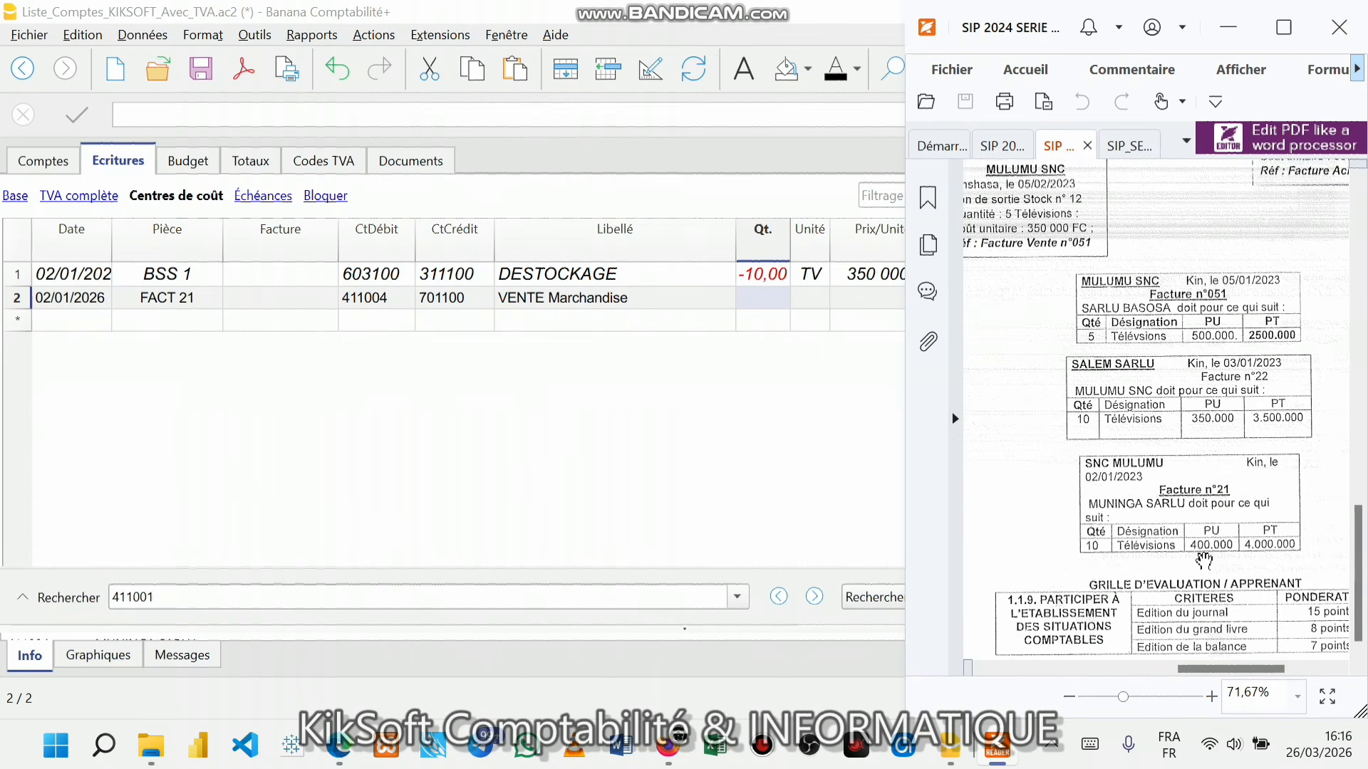
click(778, 307)
double_click(775, 302)
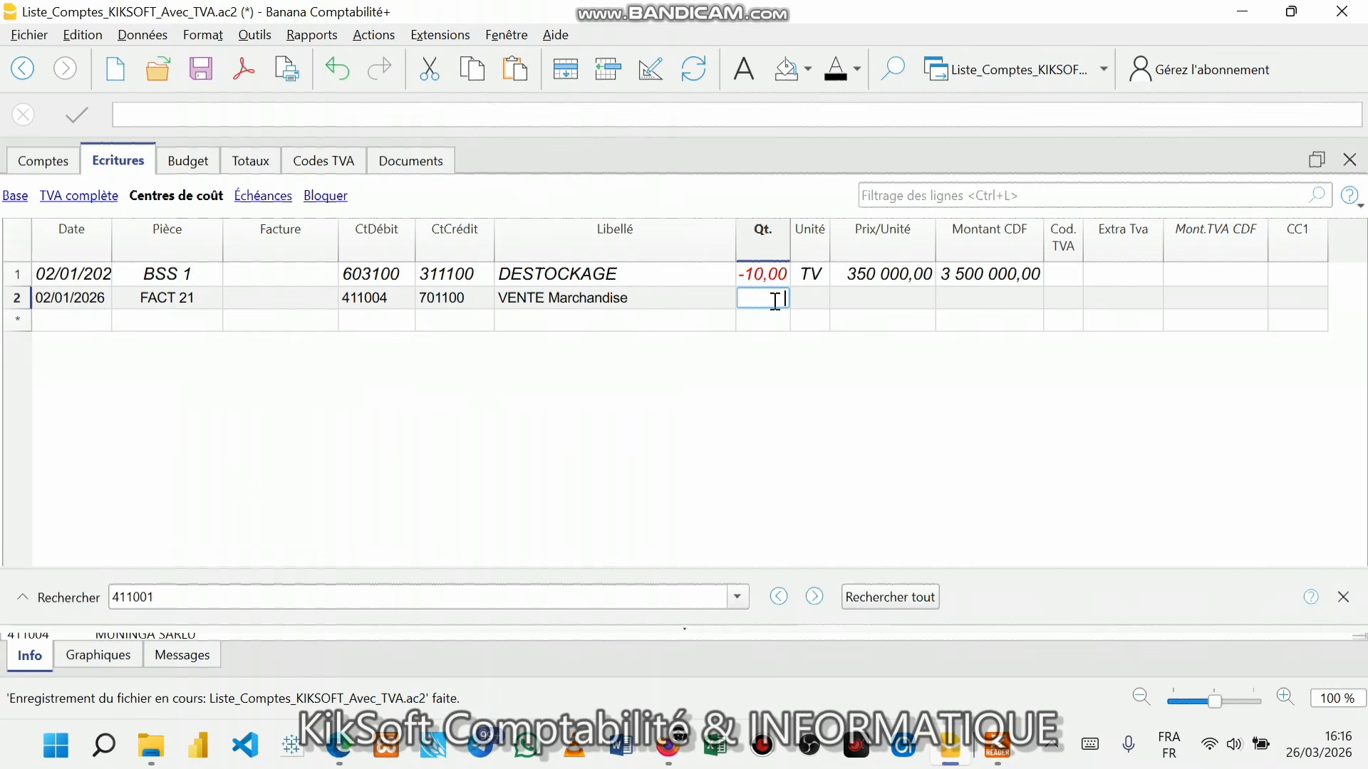
- Enter quantity 10, unit TV and unit price 400 000 on the FACT 21 row
text(10)
key(Return)
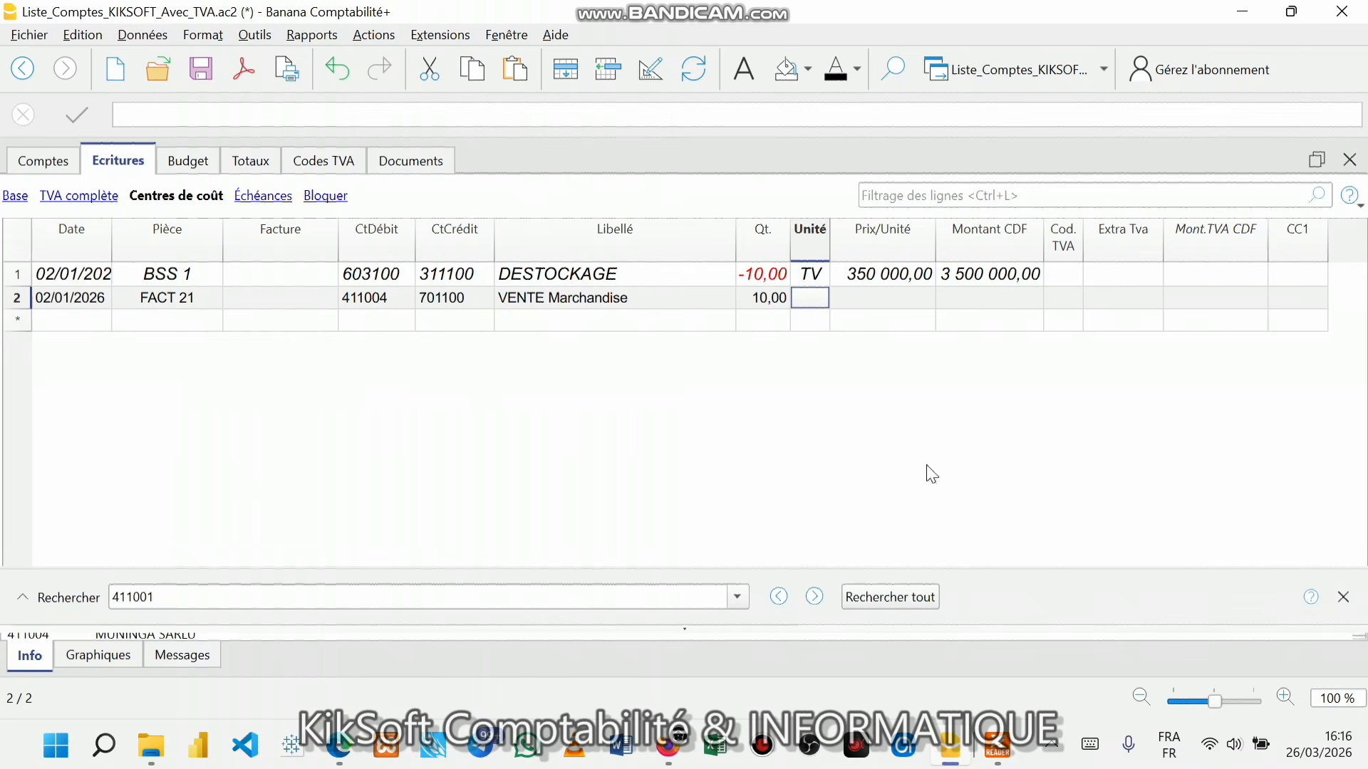
click(997, 746)
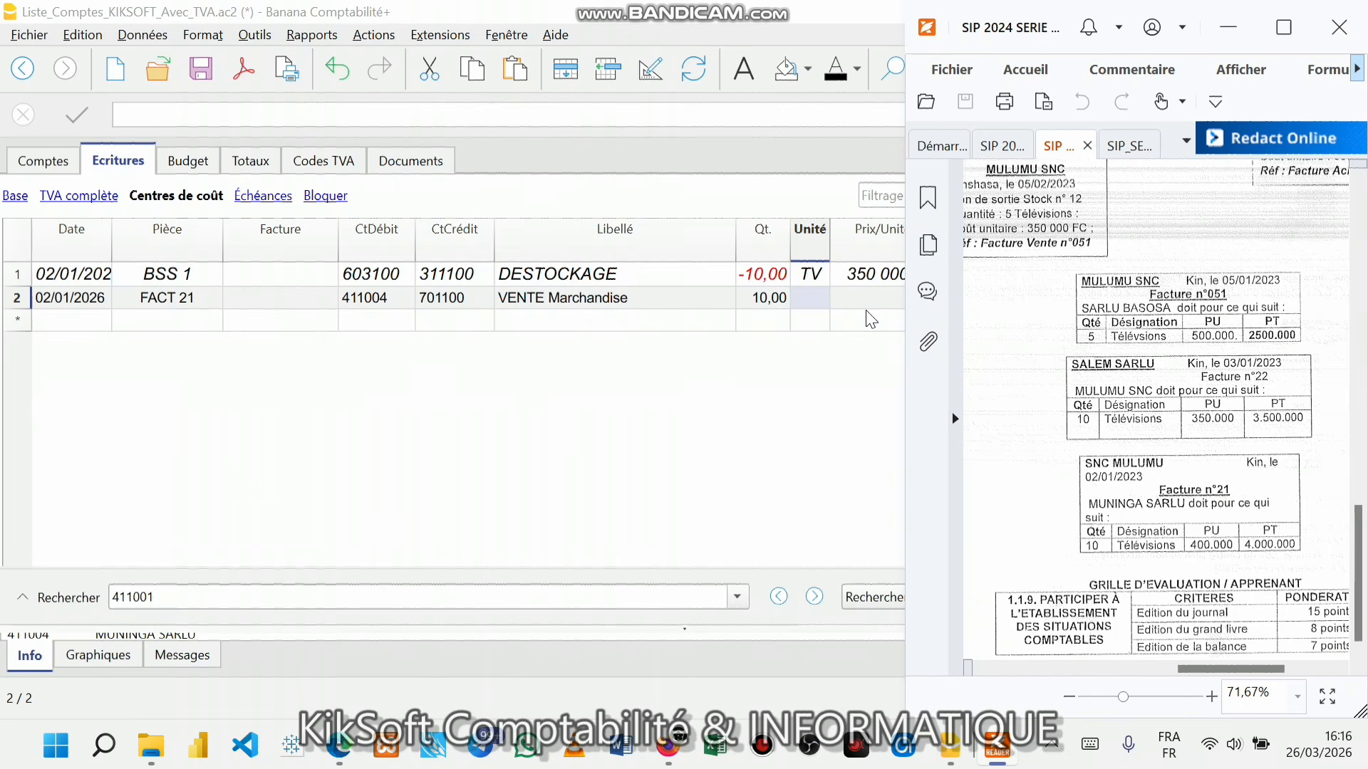
click(802, 298)
text(TV)
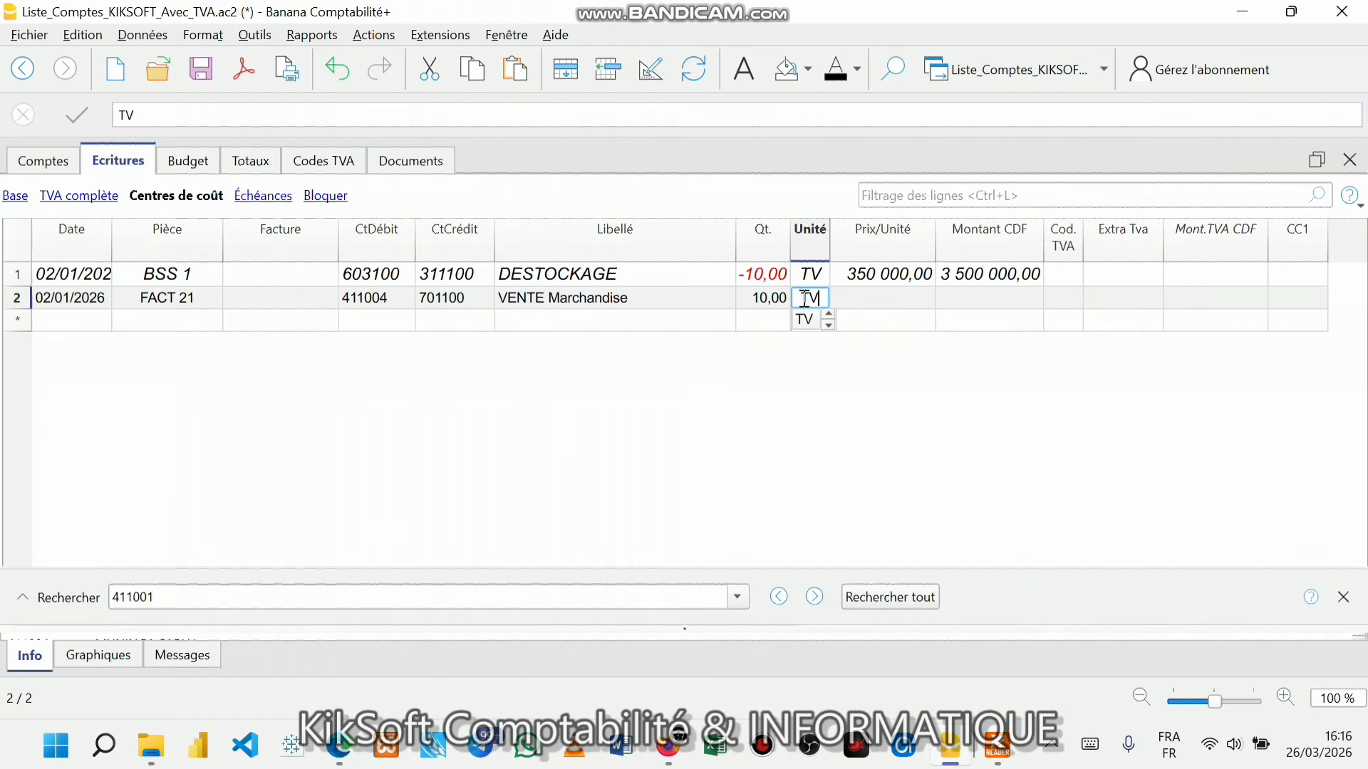
key(Return)
text(400000)
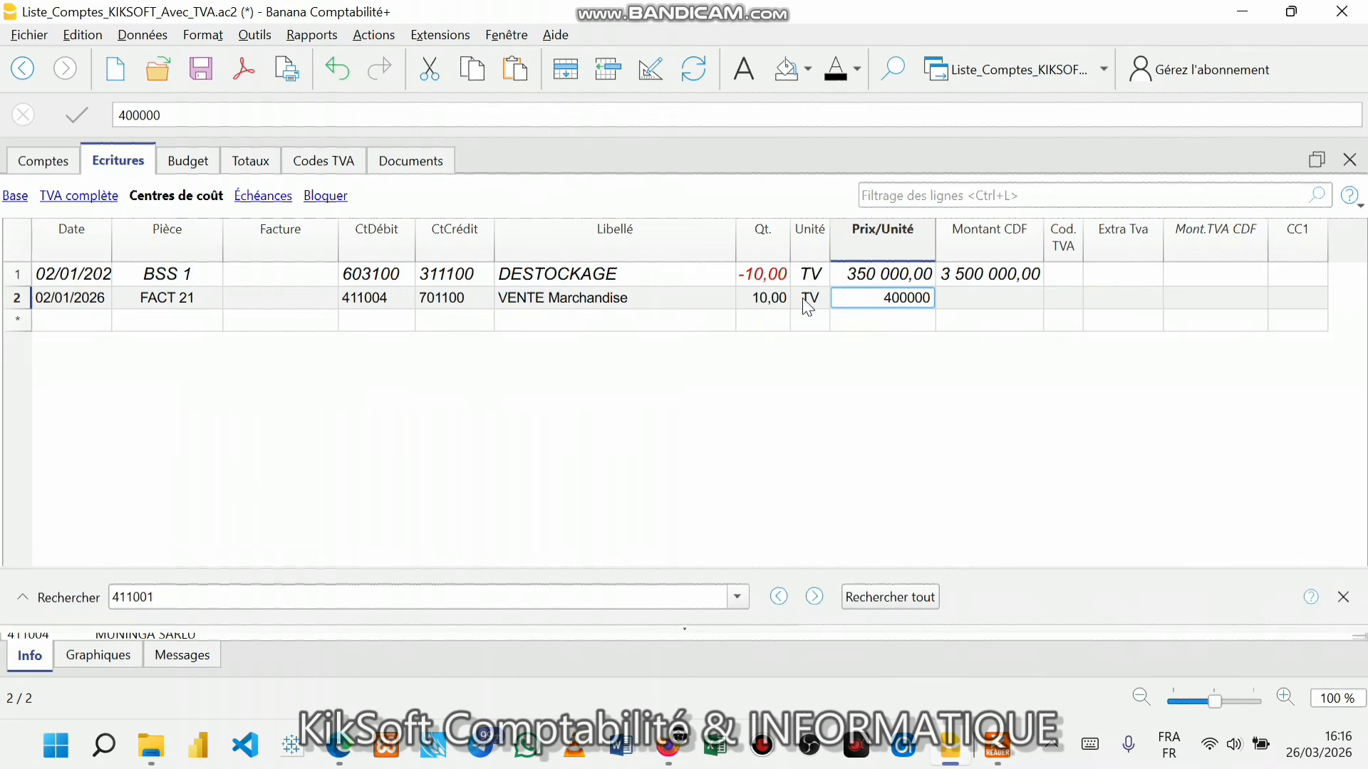
key(Return)
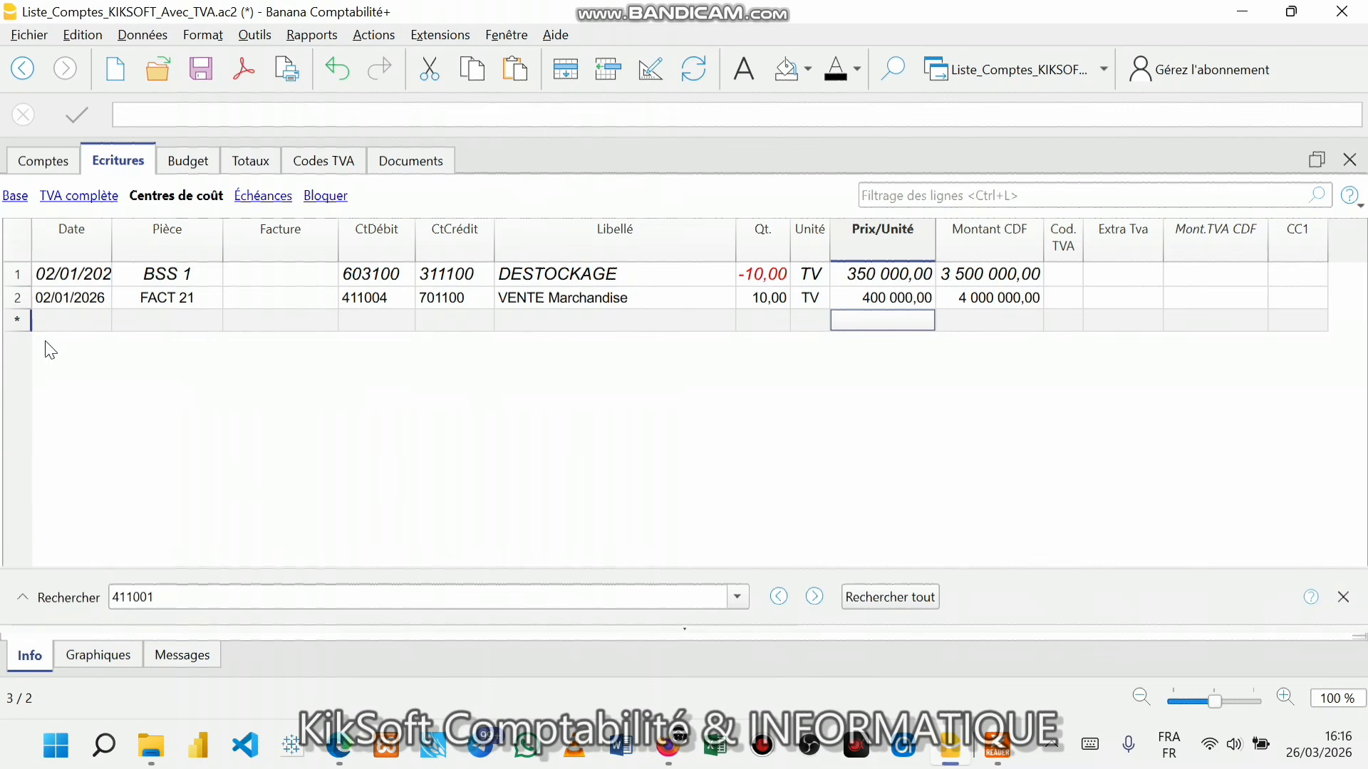
- Make all journal rows bold 12-point and recalculate the row height
click(10, 245)
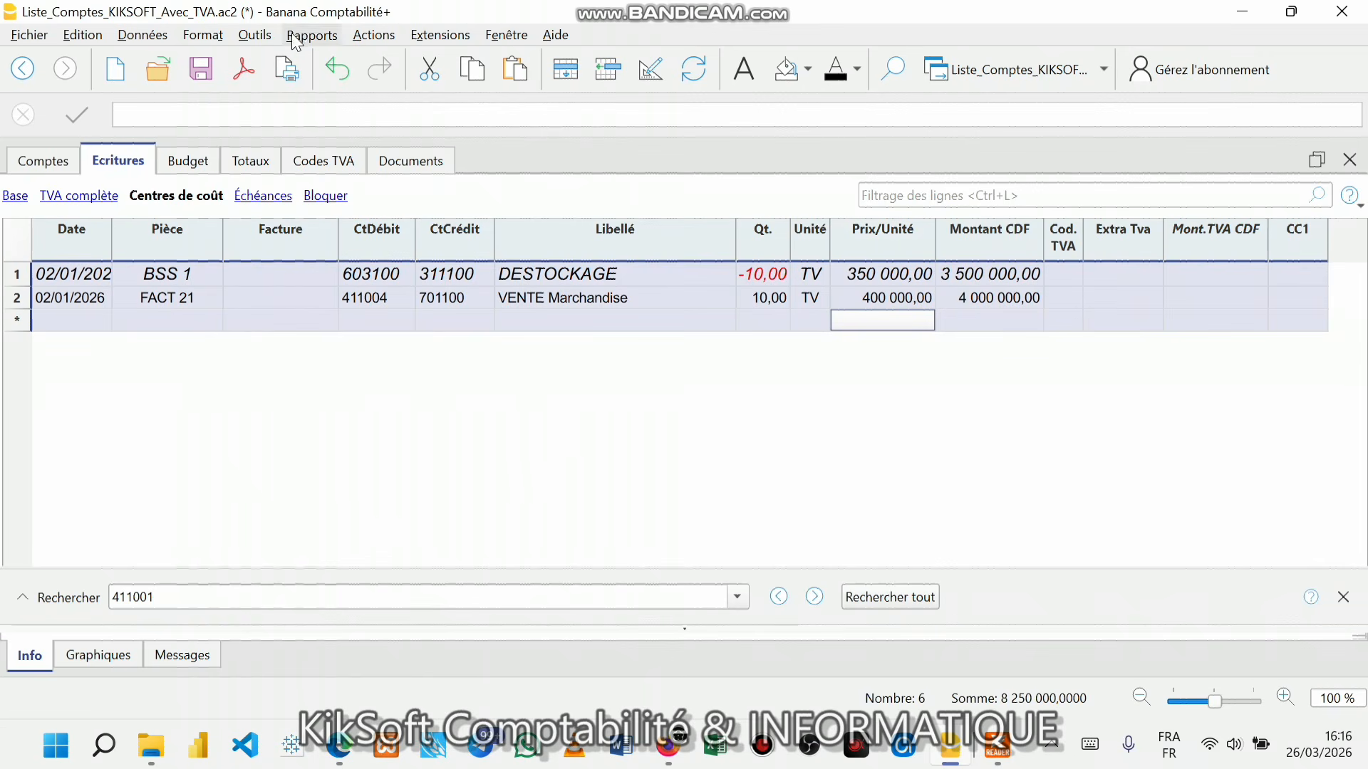
click(207, 35)
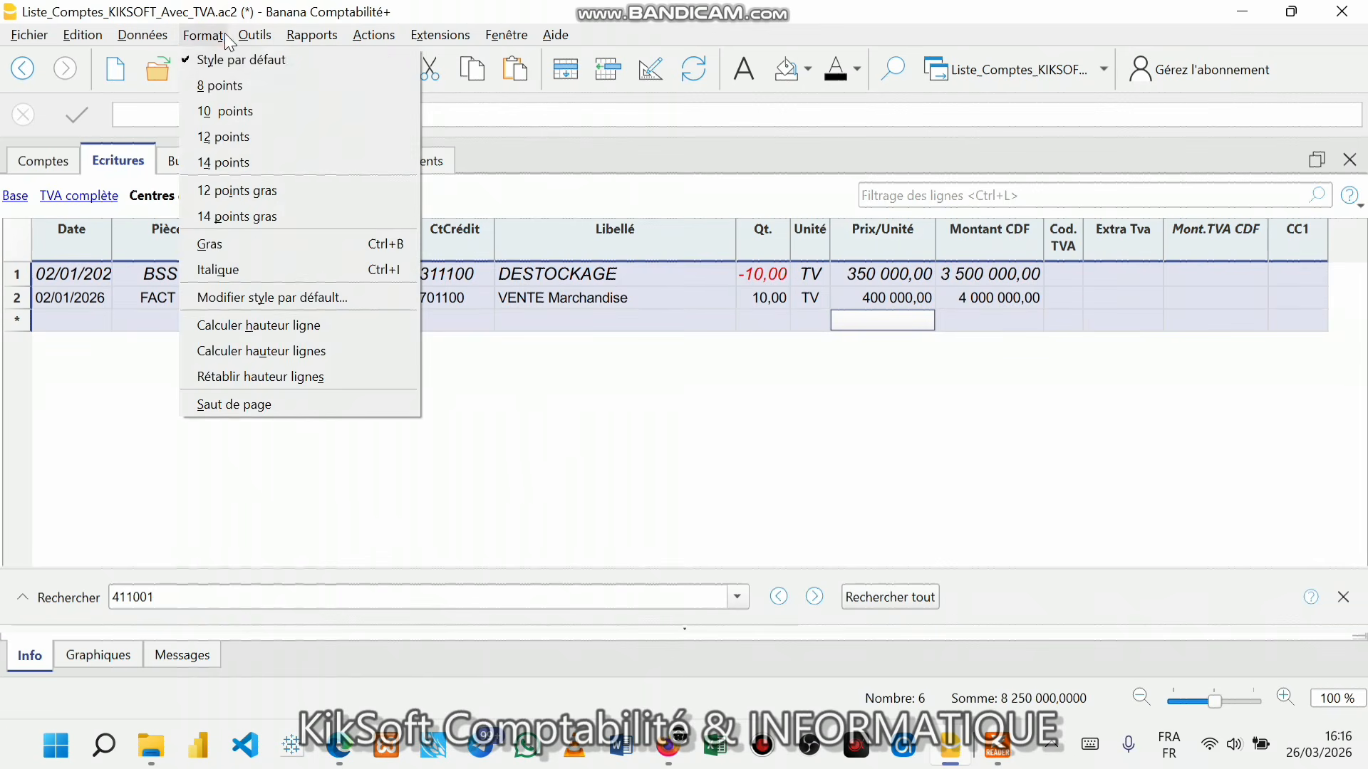
click(256, 193)
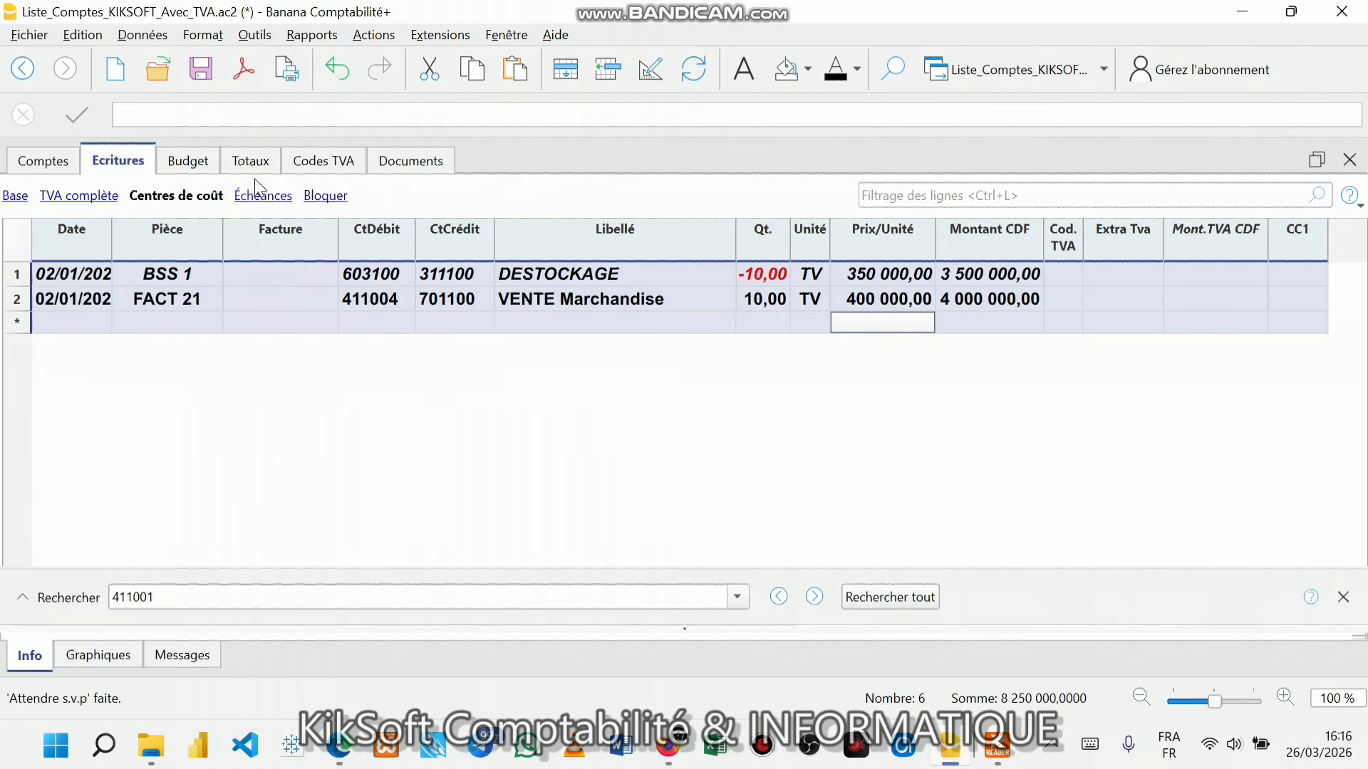
click(203, 35)
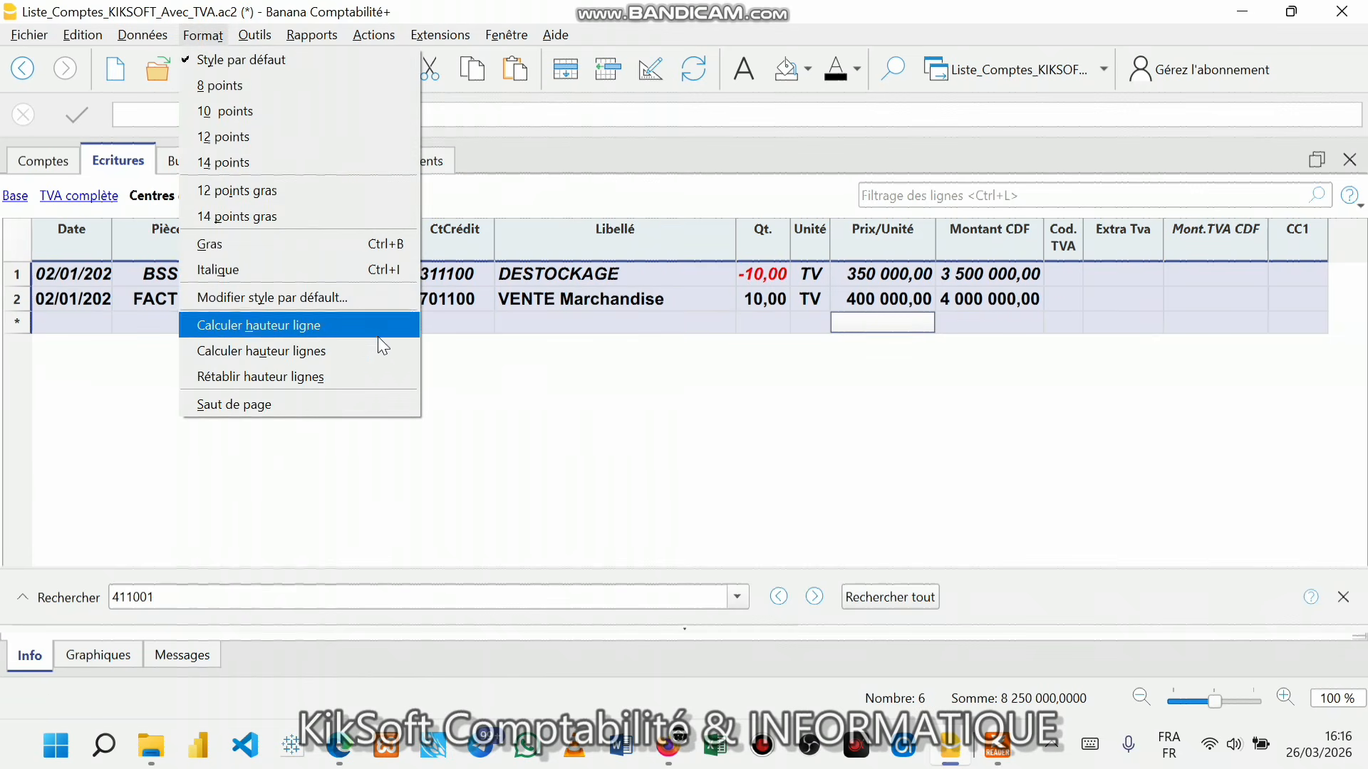
click(259, 221)
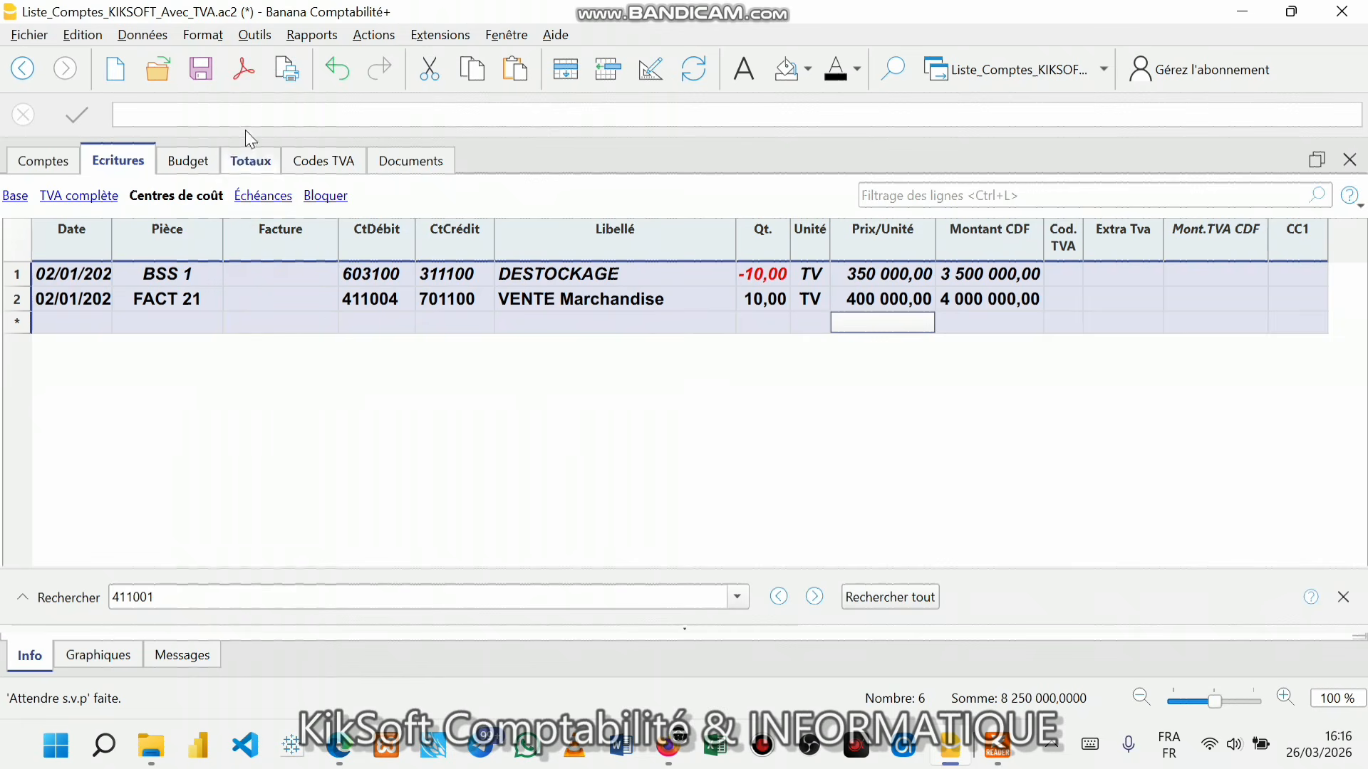
- Apply italic to the selected rows, then reselect the whole journal table
click(215, 36)
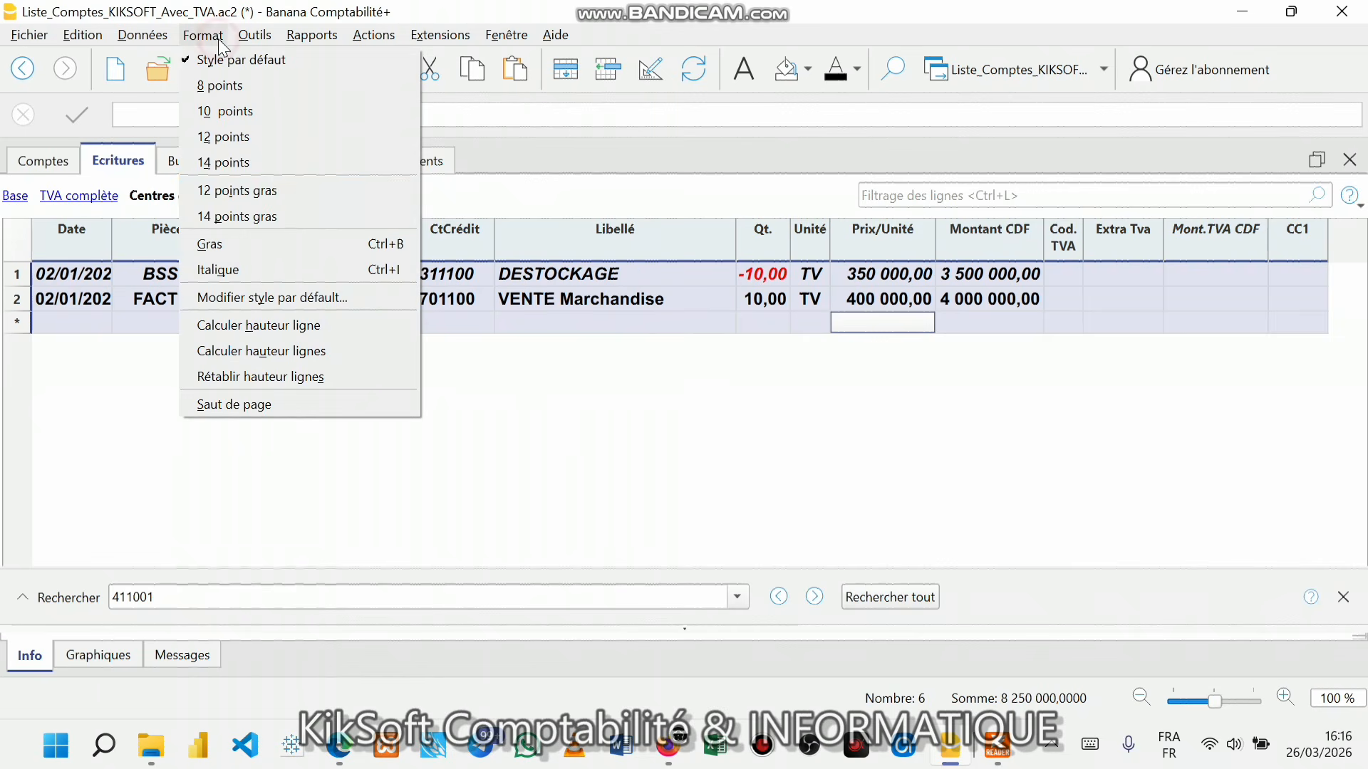
click(268, 136)
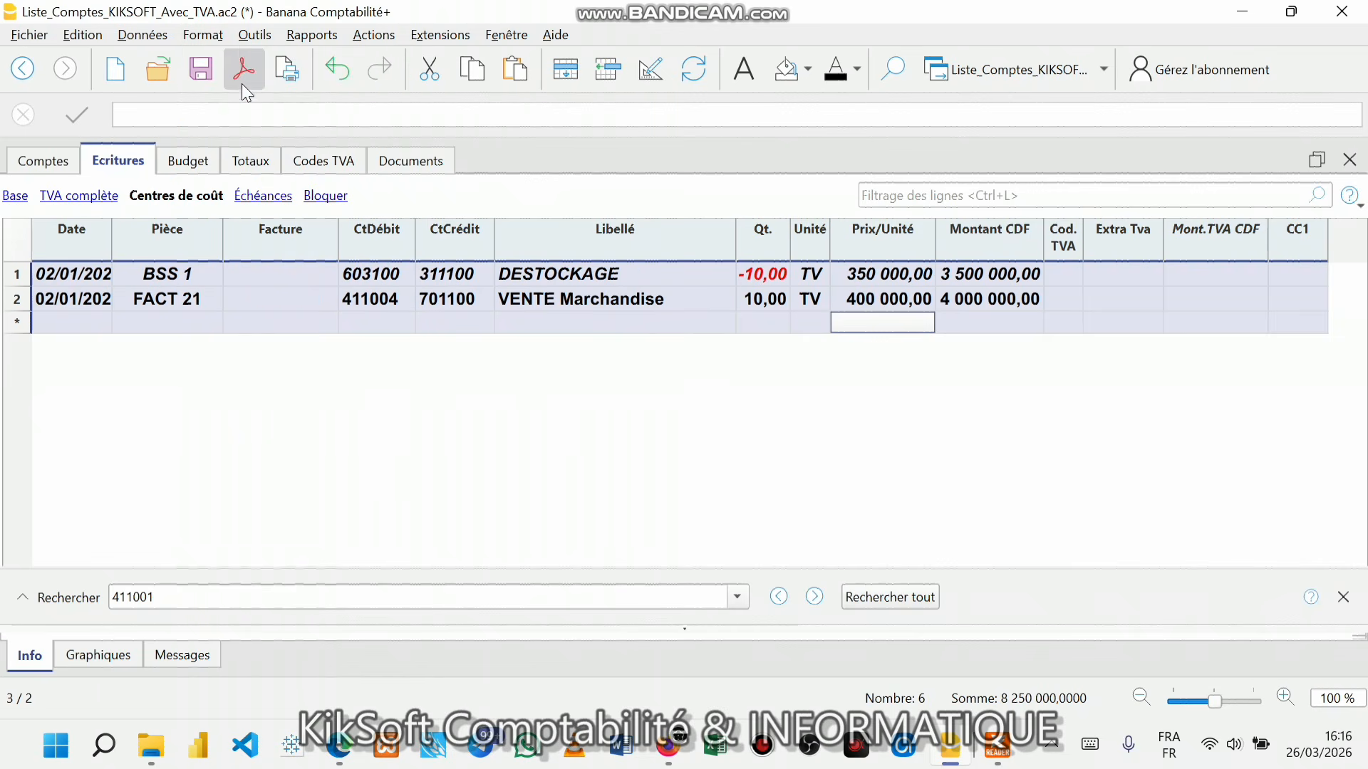
click(213, 36)
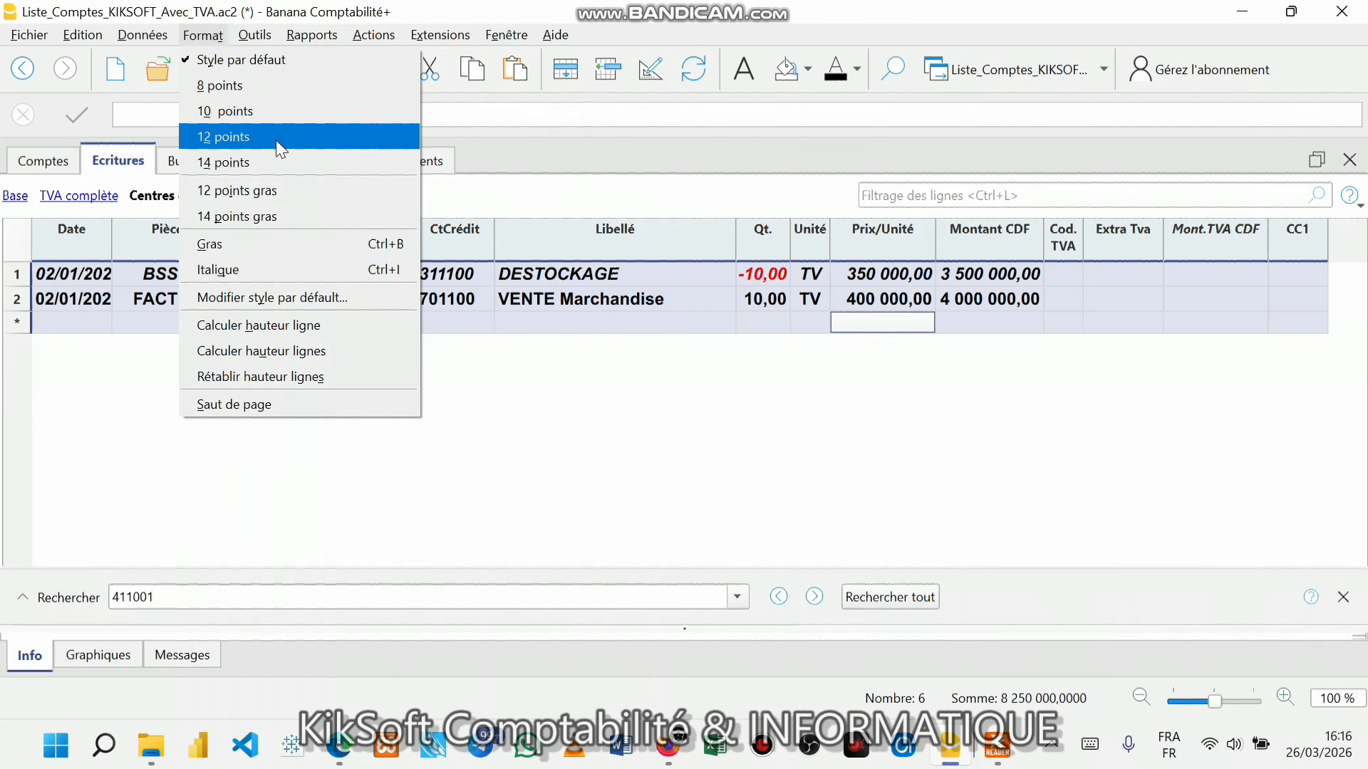
click(271, 274)
click(892, 363)
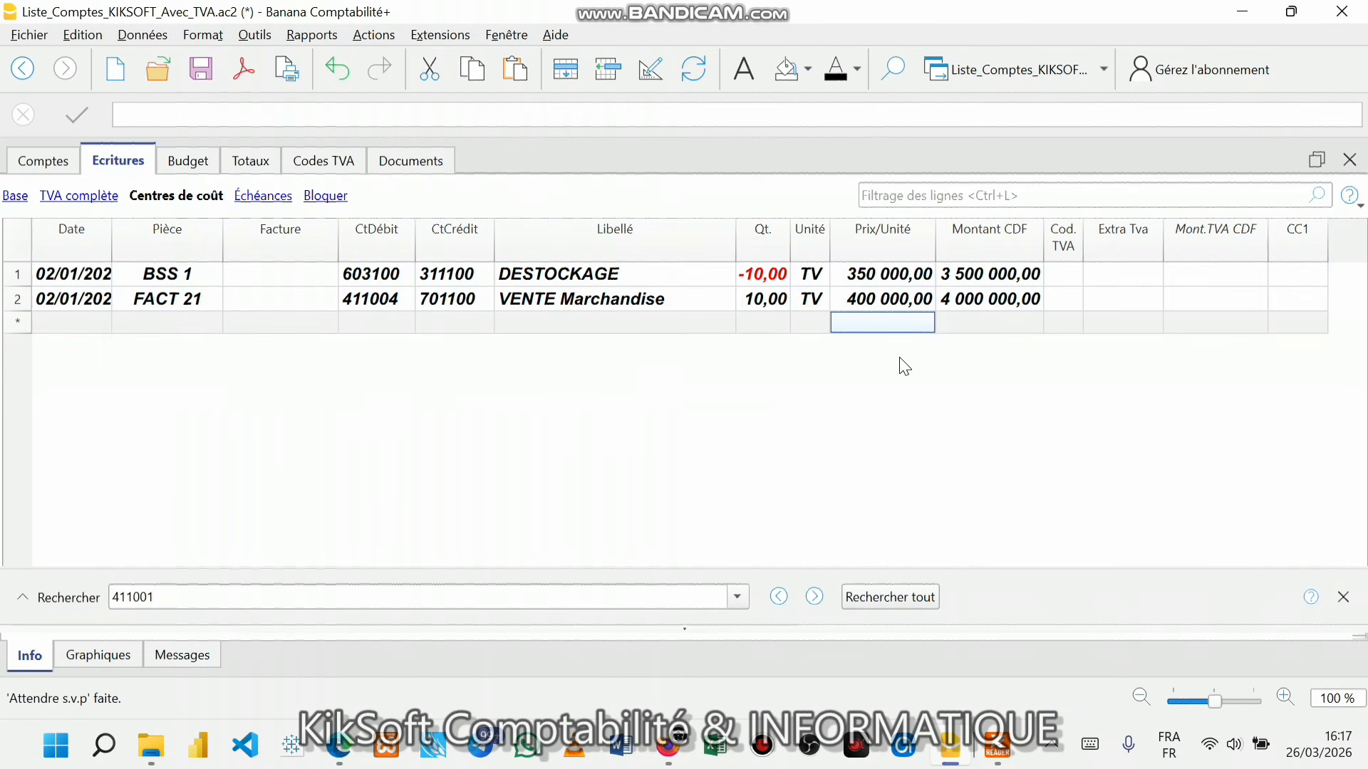
click(11, 233)
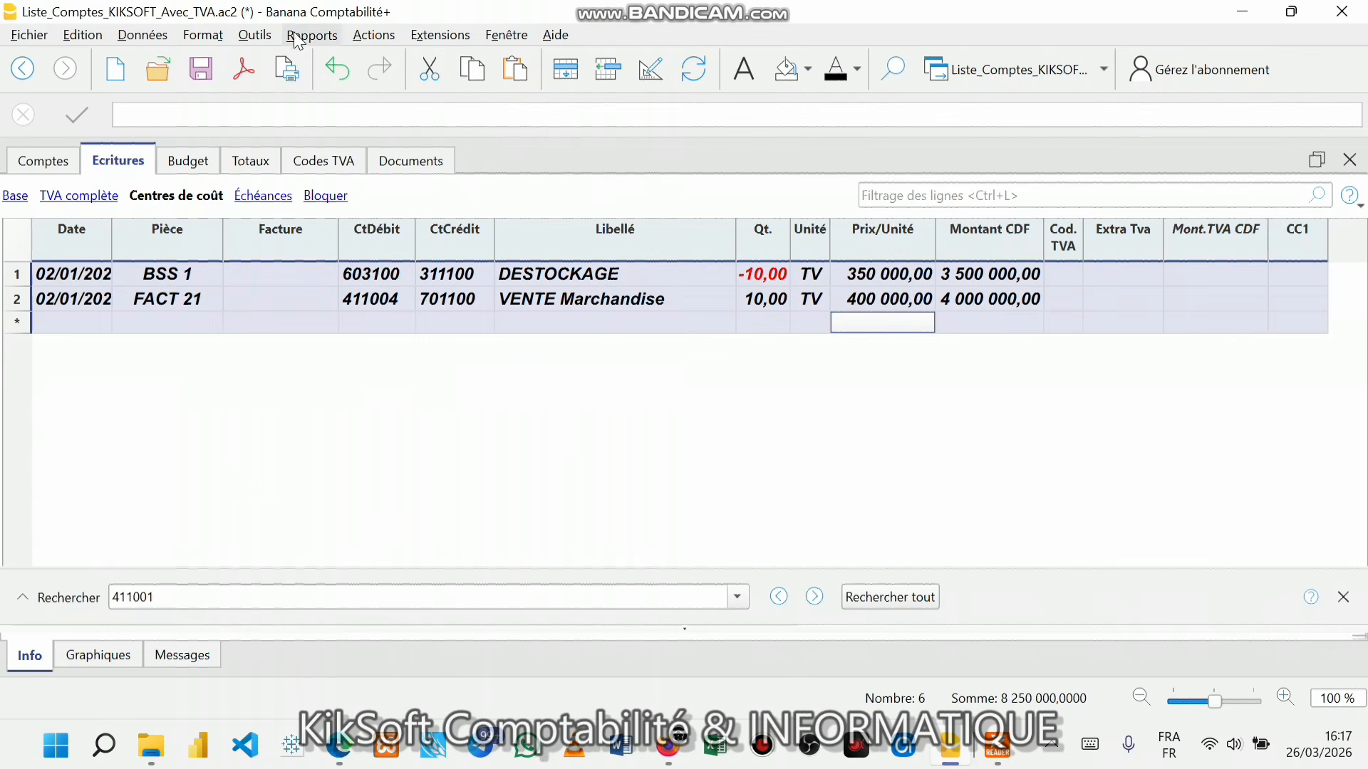
click(229, 38)
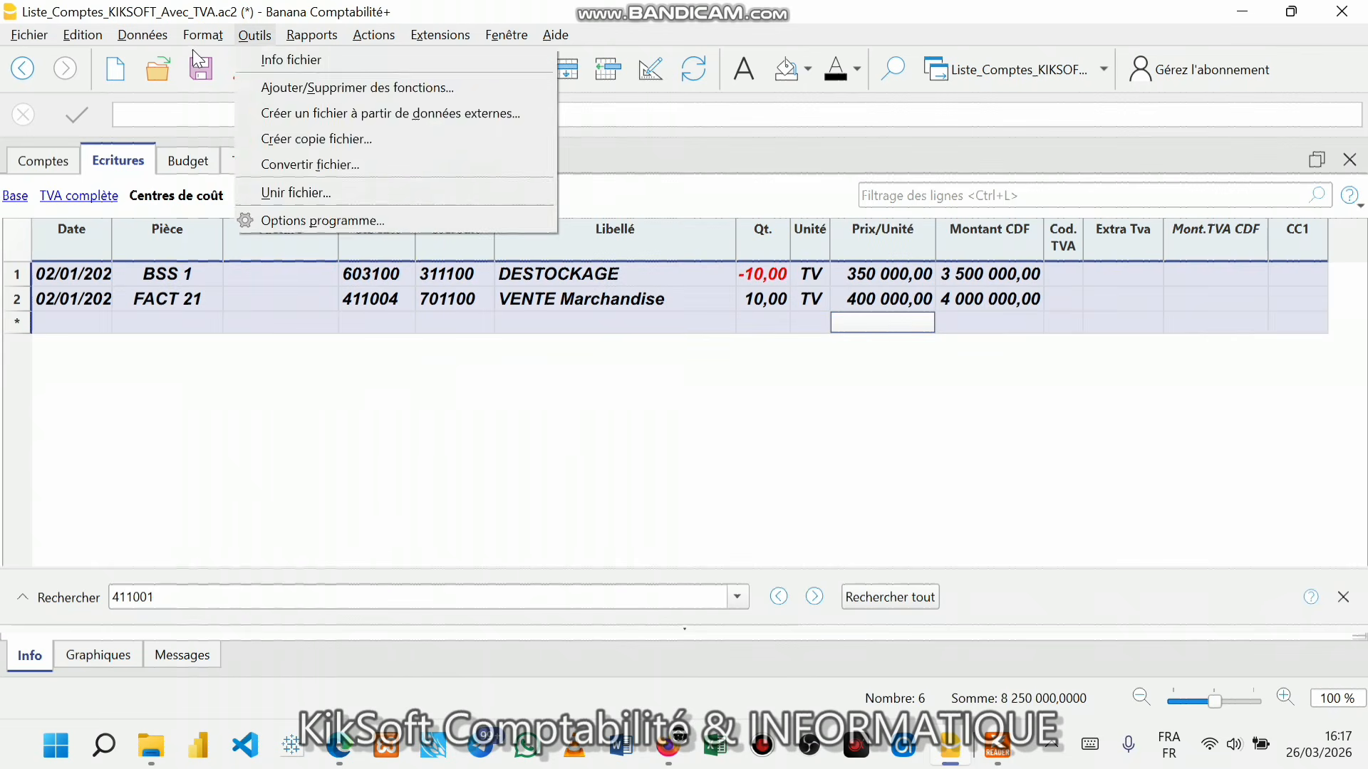
mouse_move(203, 36)
key(Escape)
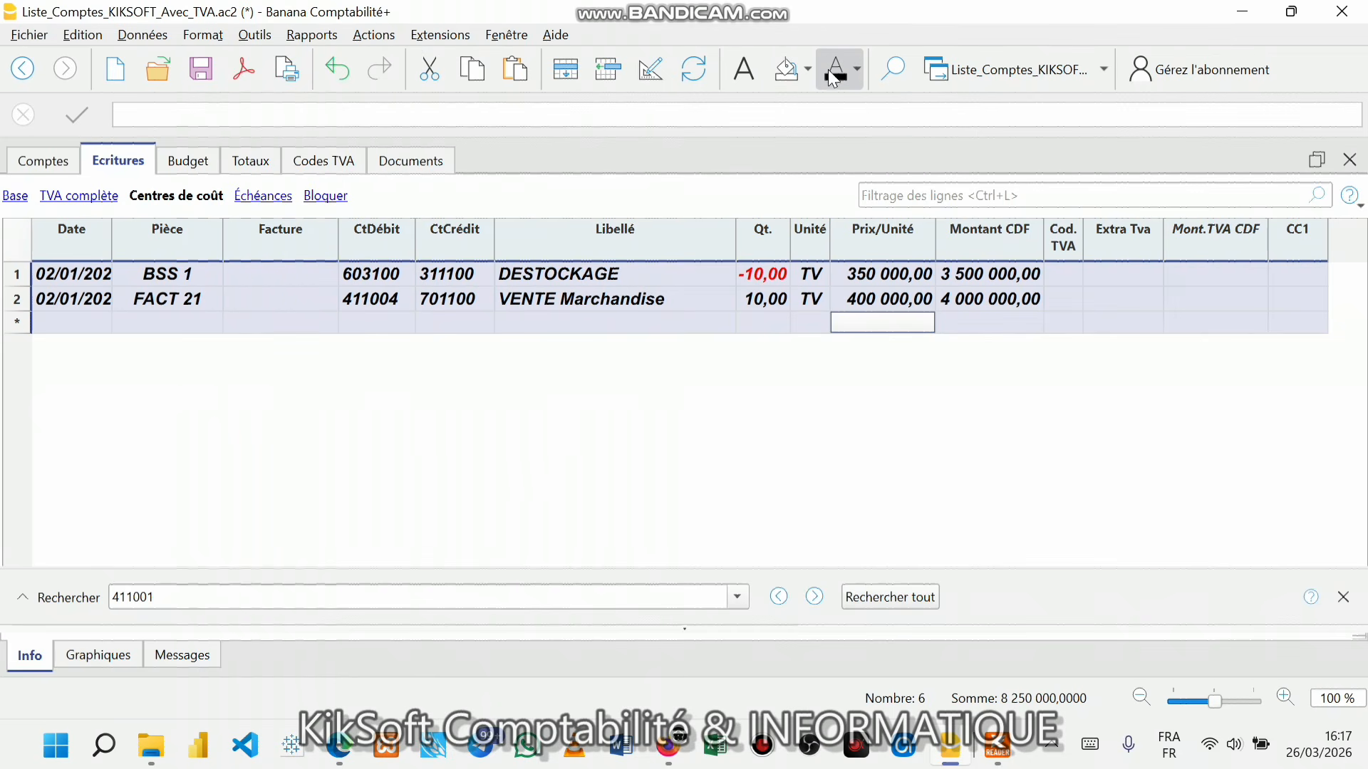
- Colour the selected journal rows' text blue
click(858, 70)
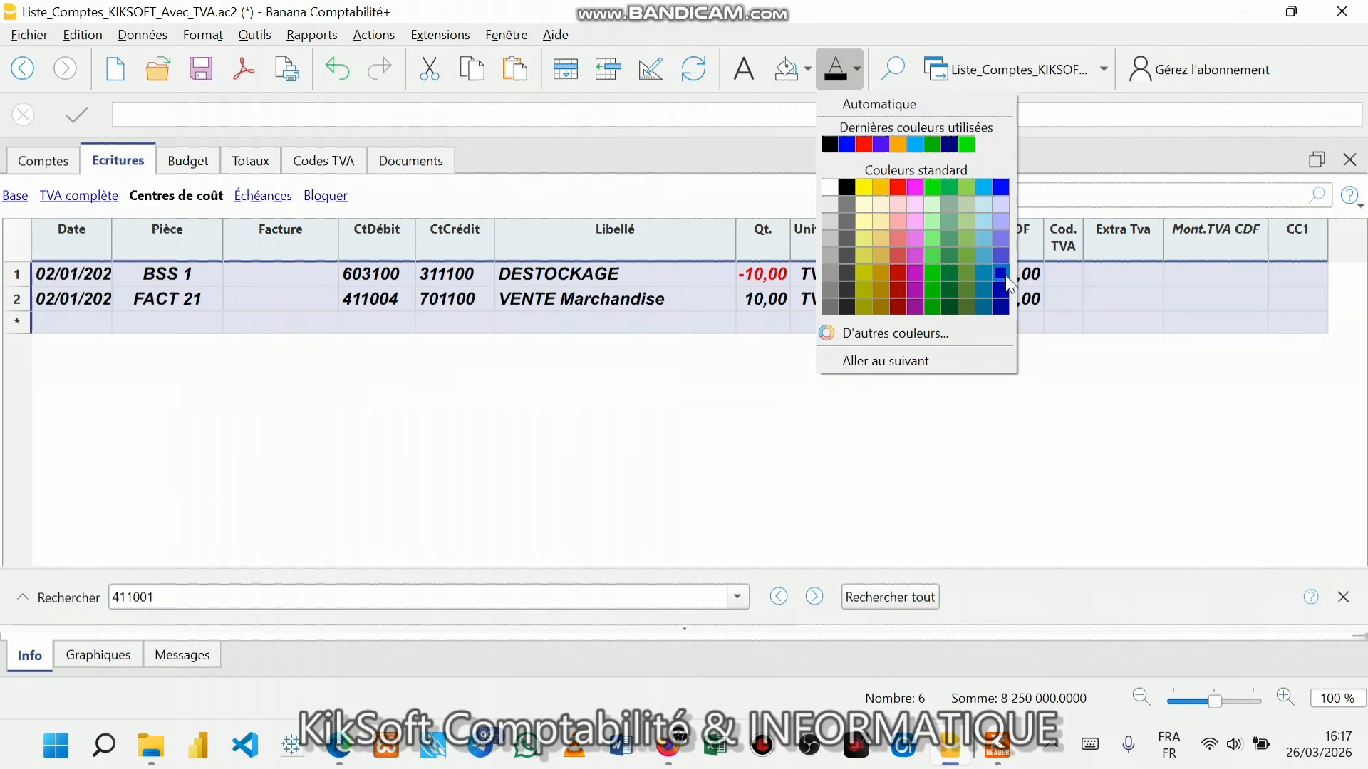
click(1001, 188)
click(809, 322)
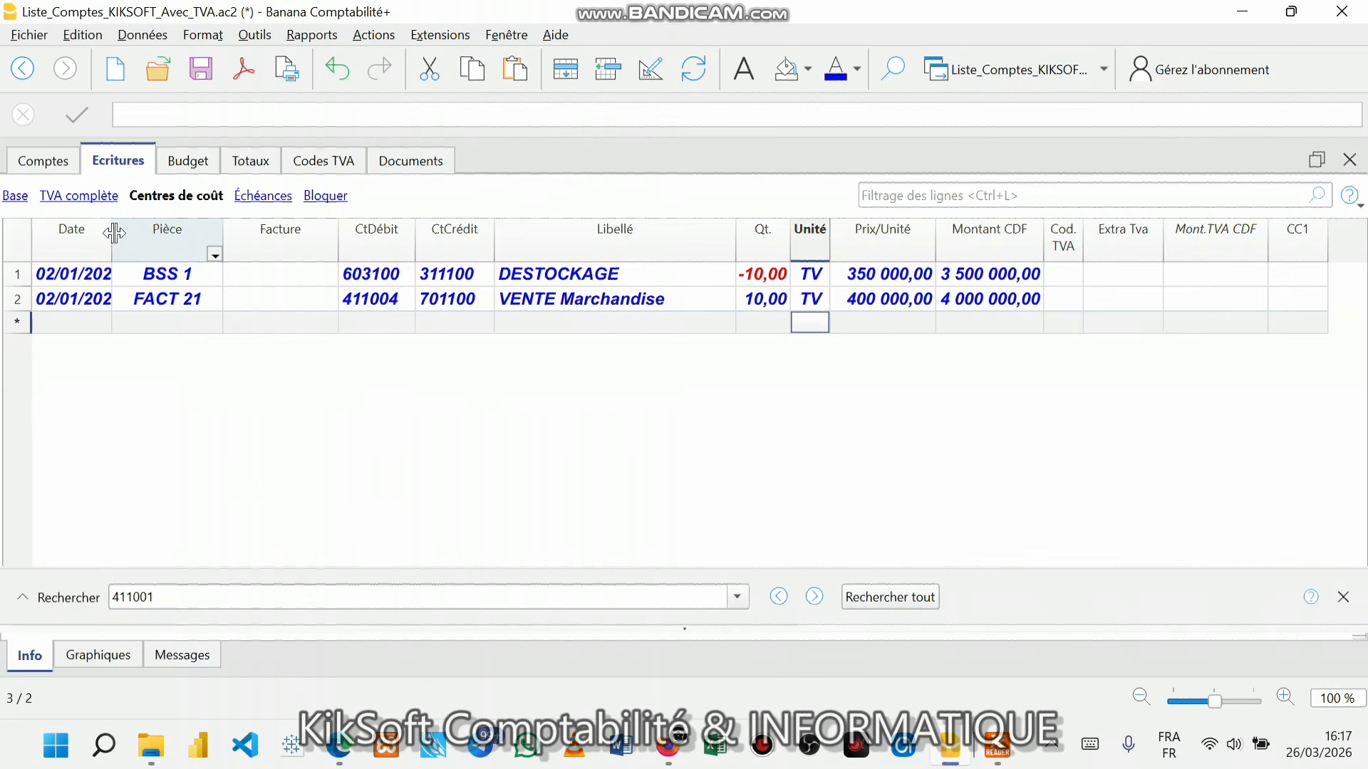
- Widen the Date column so 02/01/2026 shows in full, with the invoice PDF alongside
drag(114, 232, 150, 241)
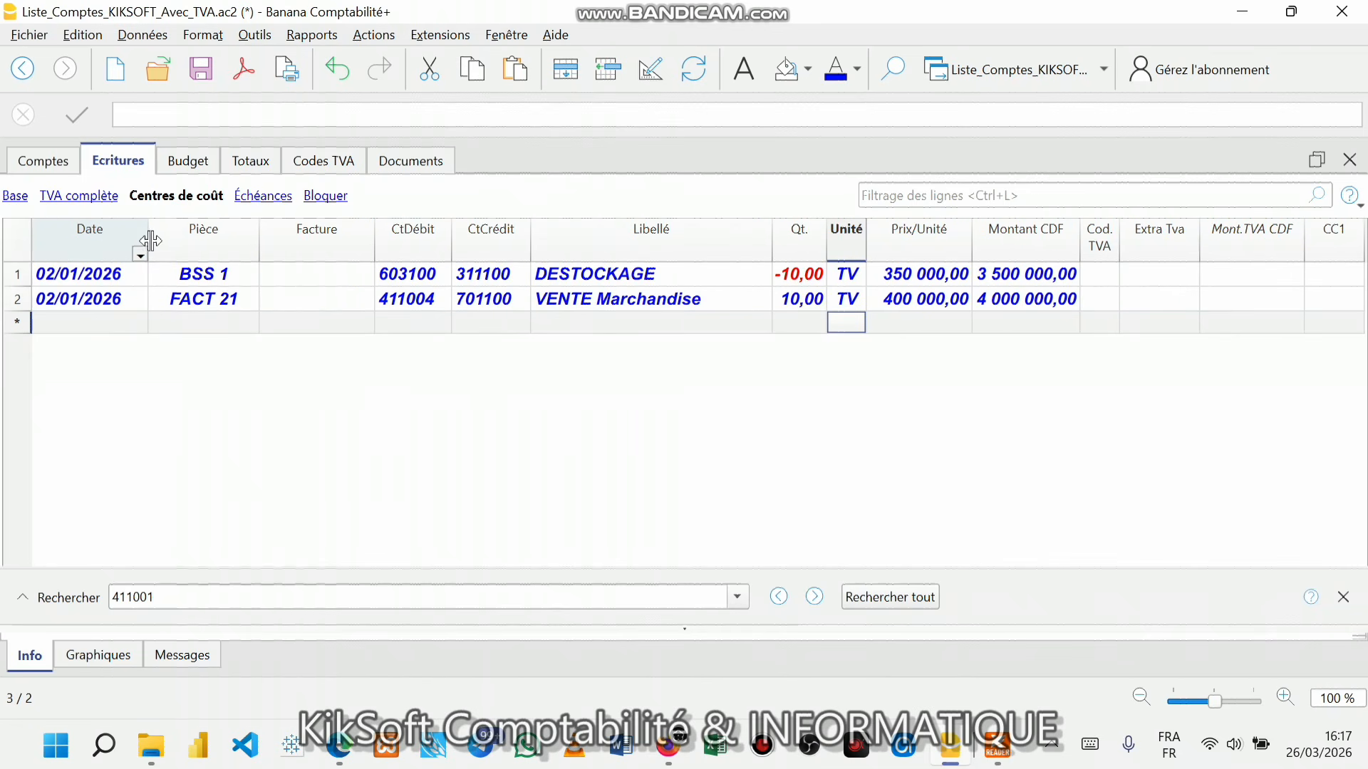
click(92, 324)
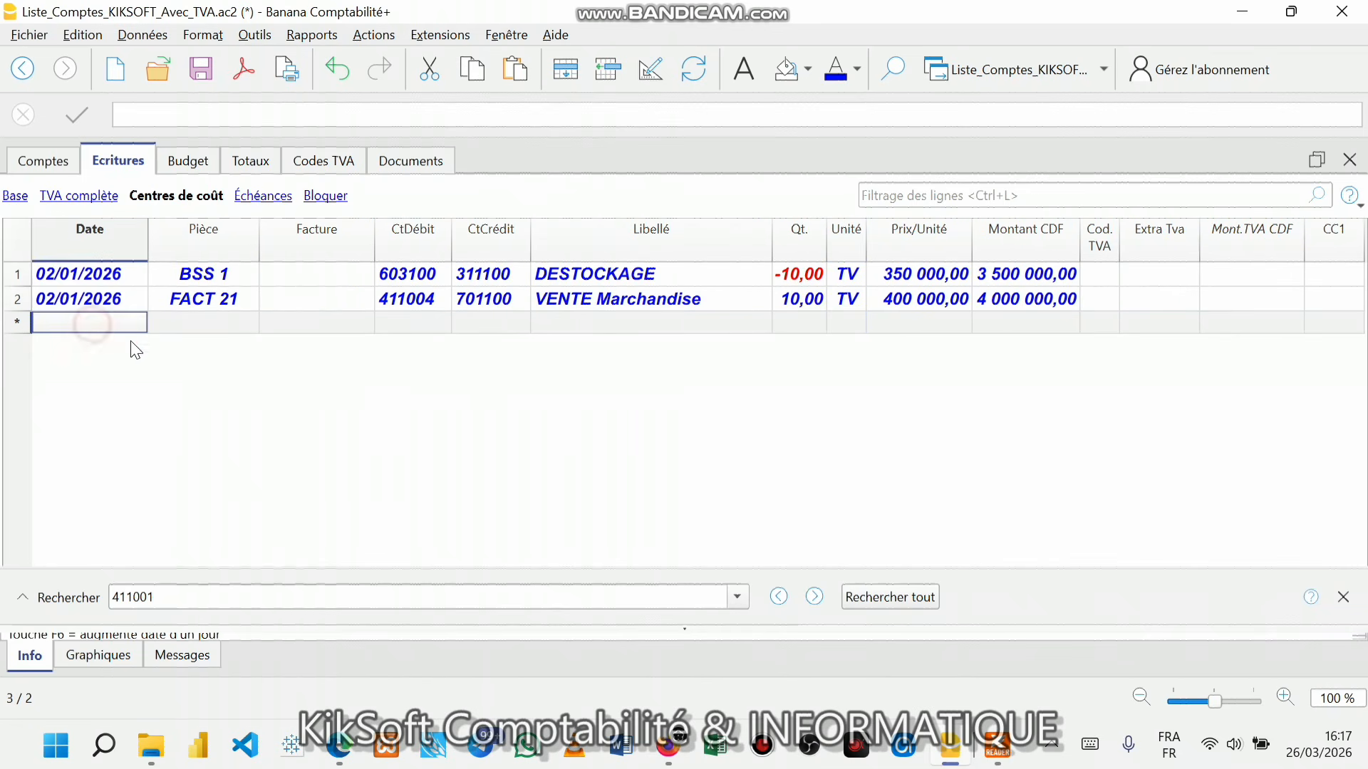
click(1011, 748)
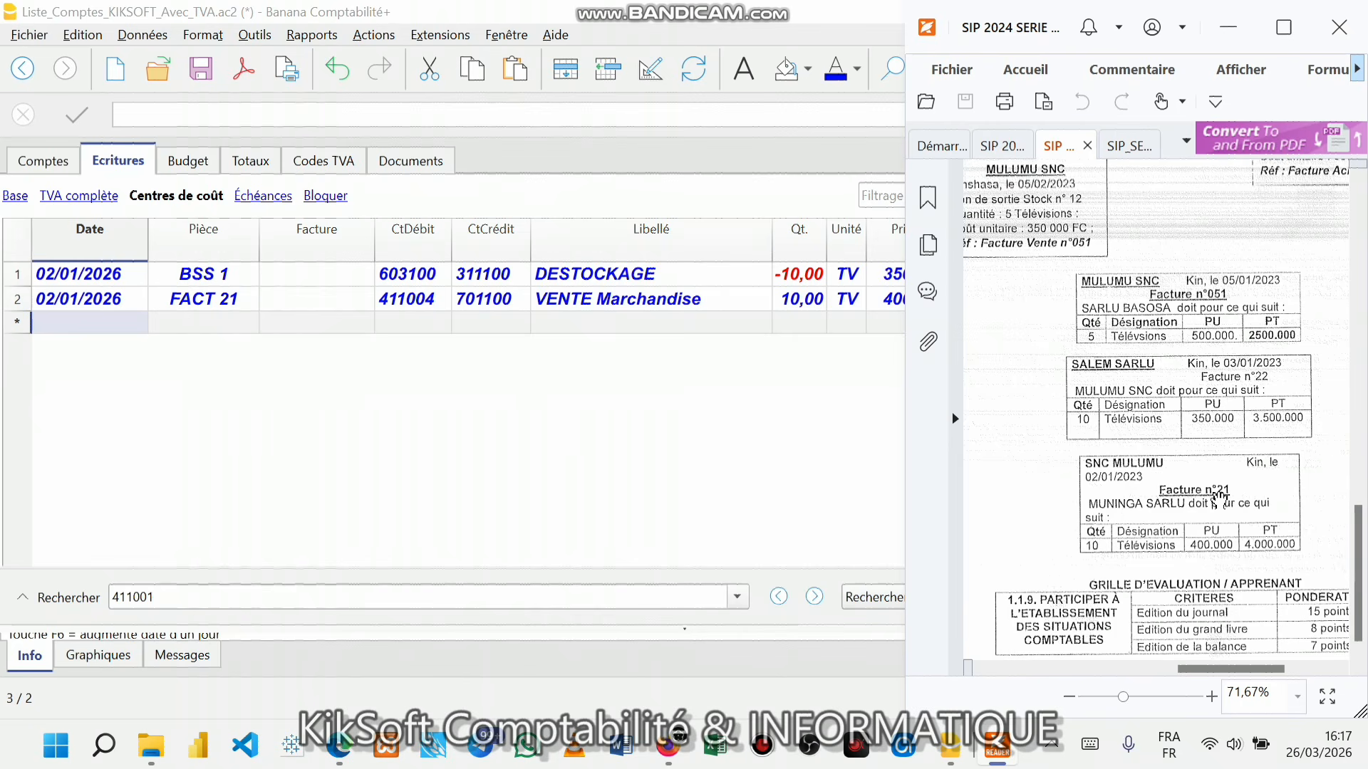
scroll(1220, 496, up, 2)
scroll(1220, 497, down, 2)
scroll(1237, 464, up, 1)
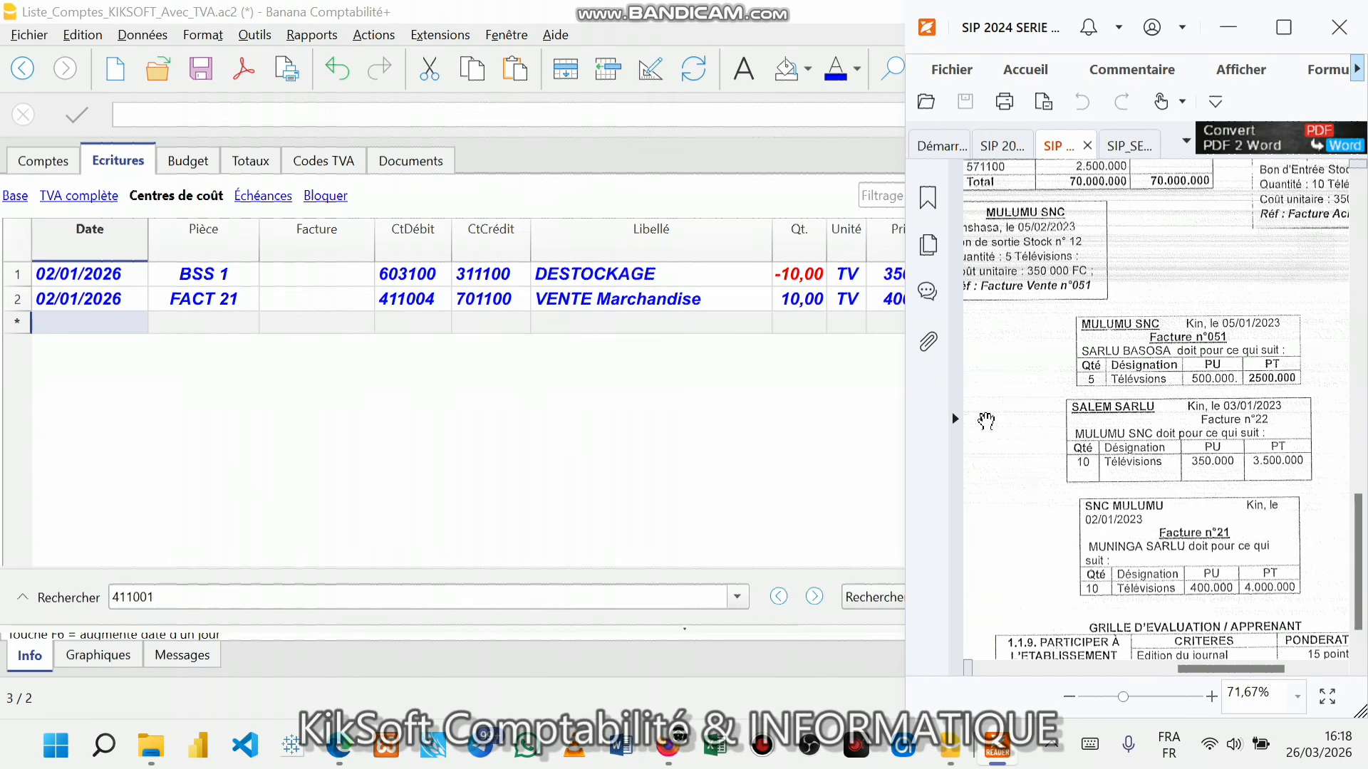
scroll(1207, 473, up, 1)
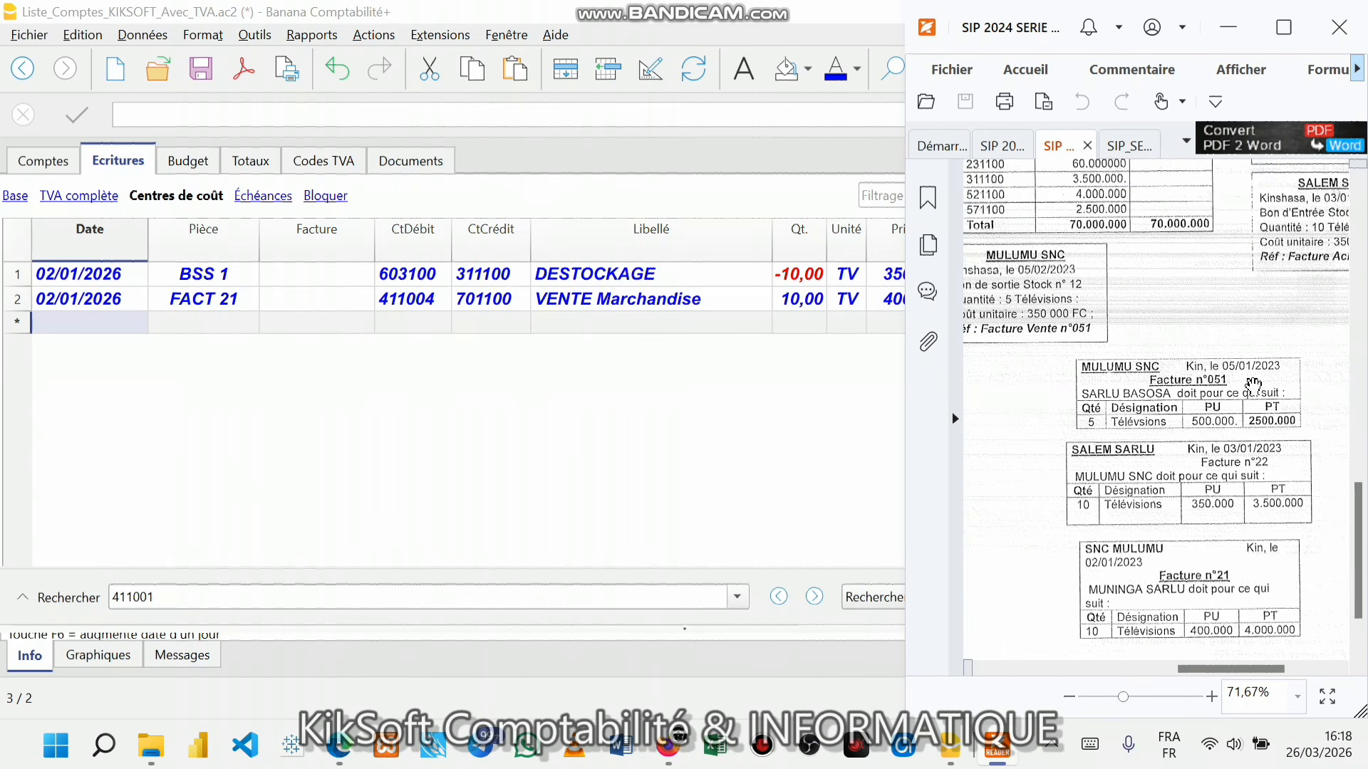
drag(1241, 664, 1287, 666)
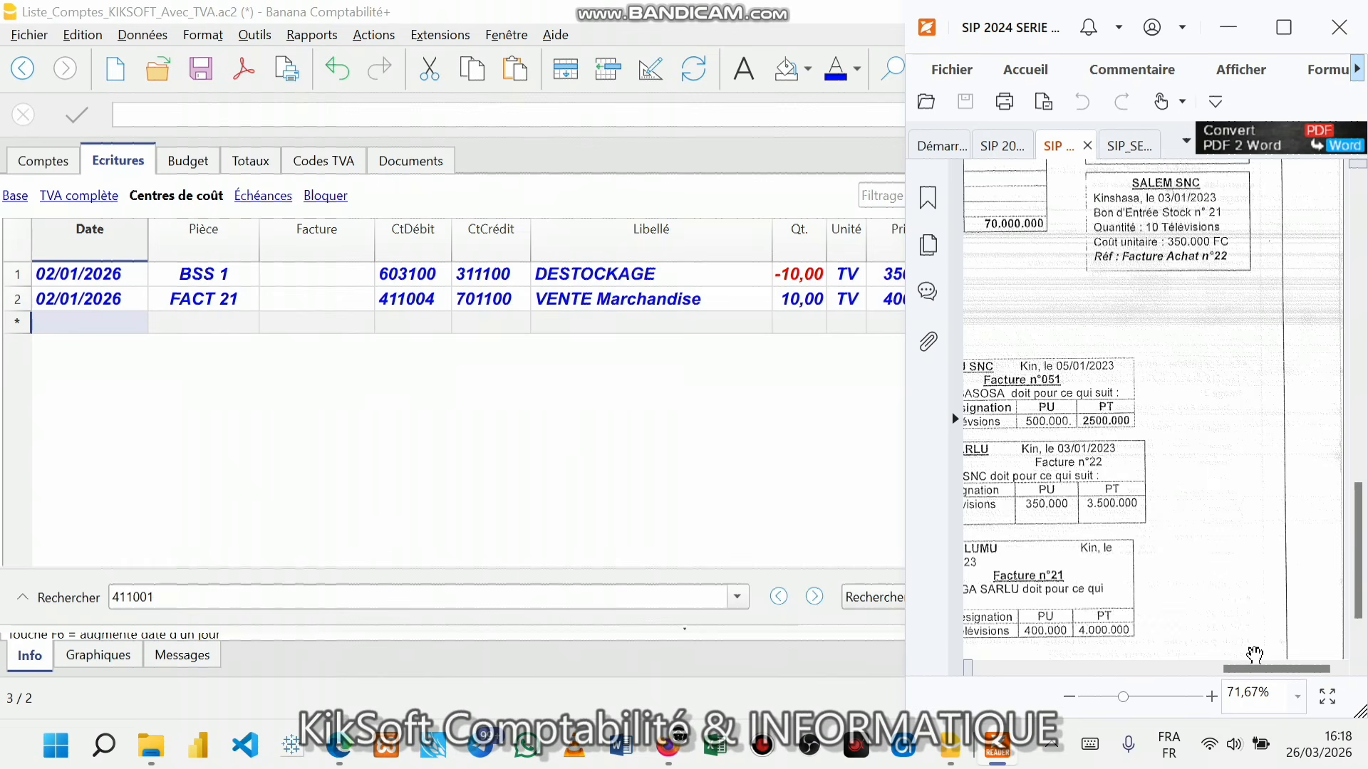
drag(1257, 670, 1243, 670)
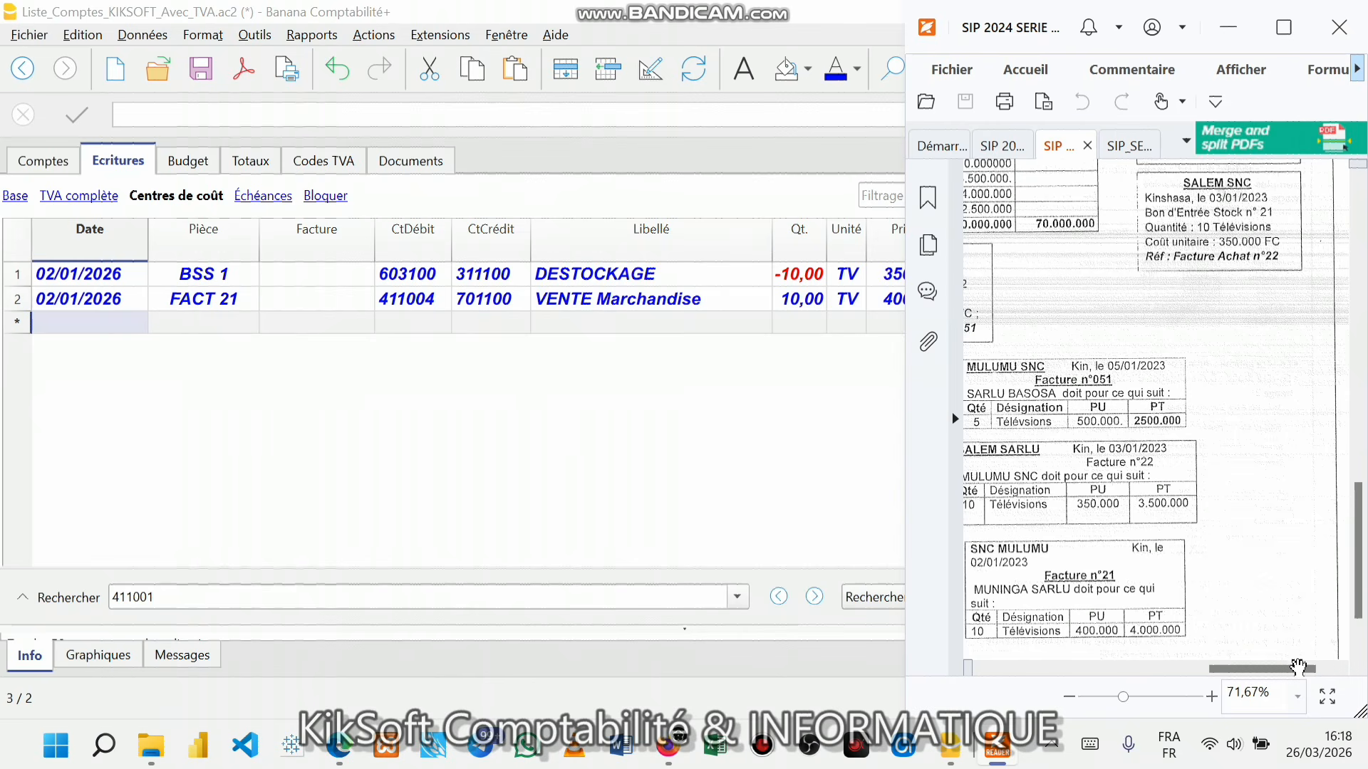
mouse_move(1295, 669)
mouse_down()
mouse_move(1255, 672)
mouse_move(1275, 671)
mouse_up()
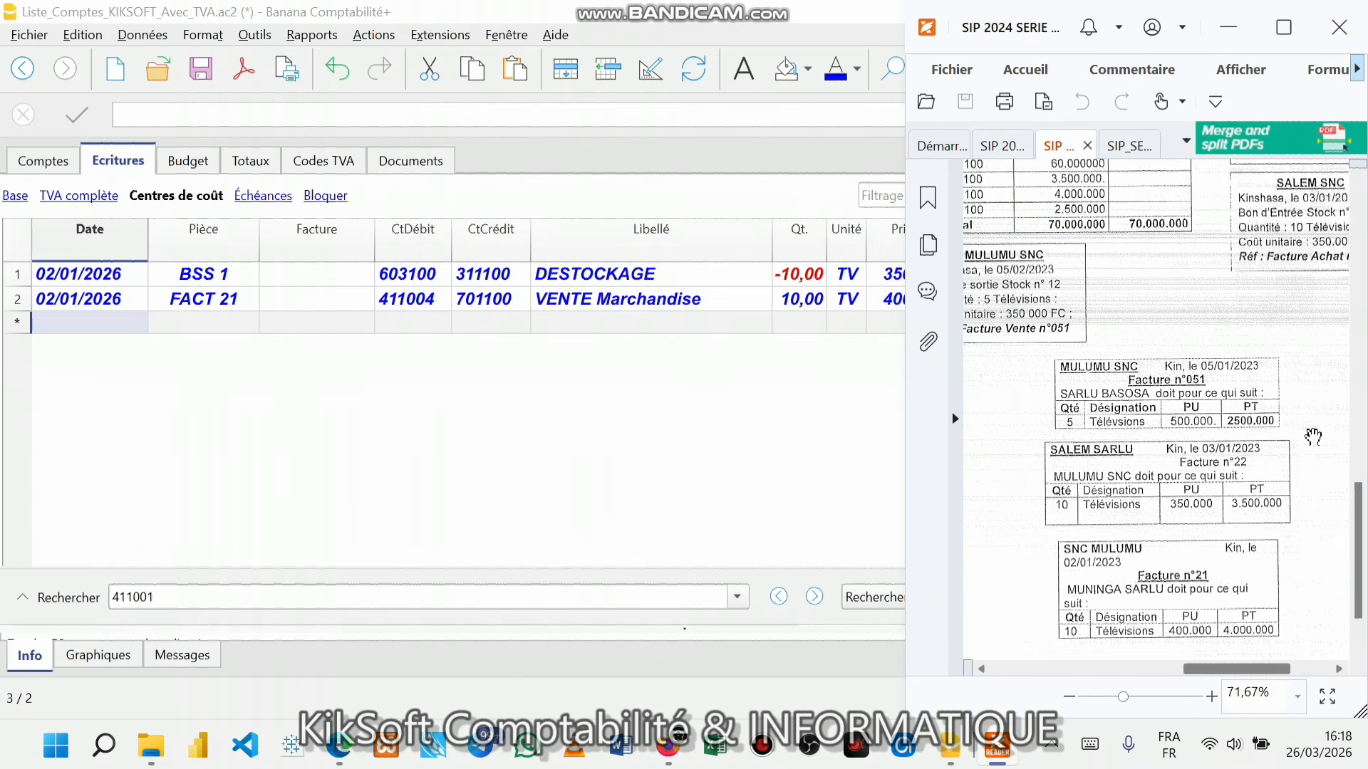
scroll(1281, 223, up, 1)
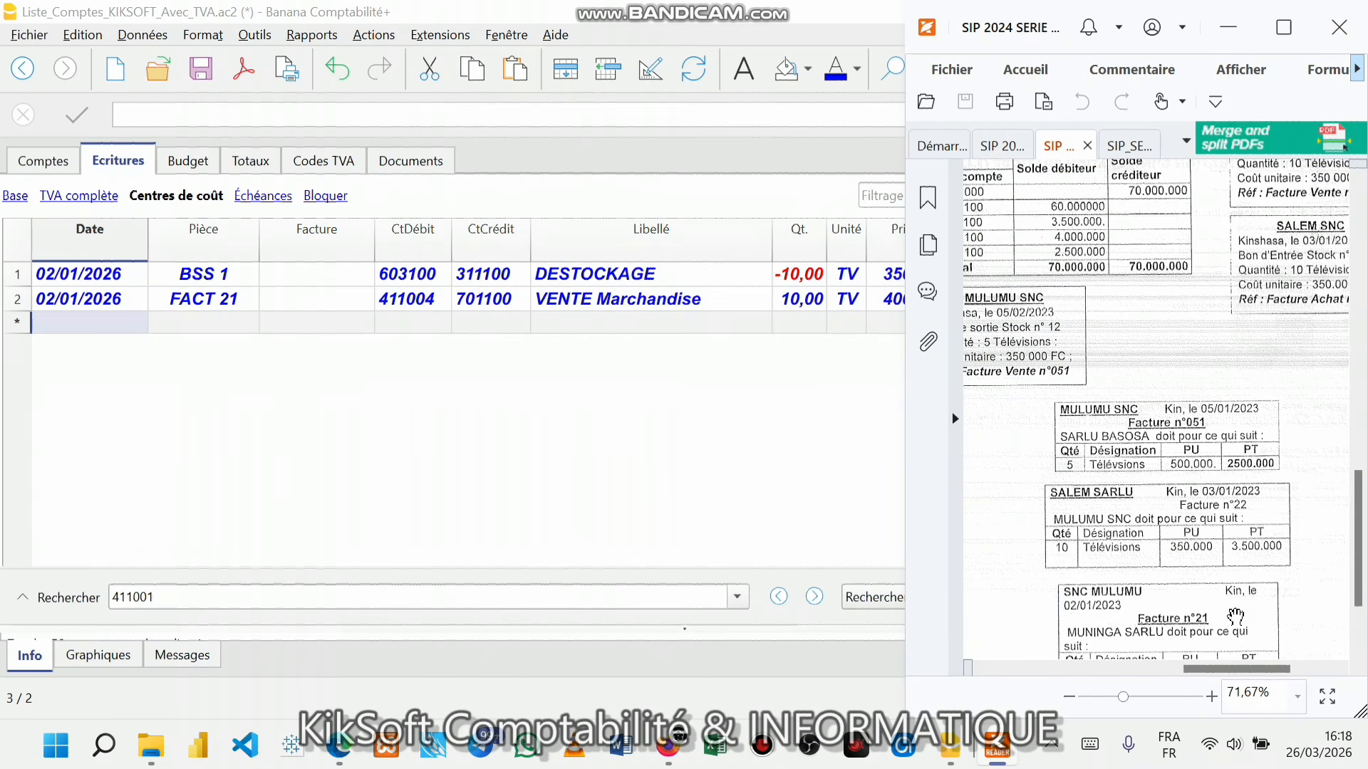
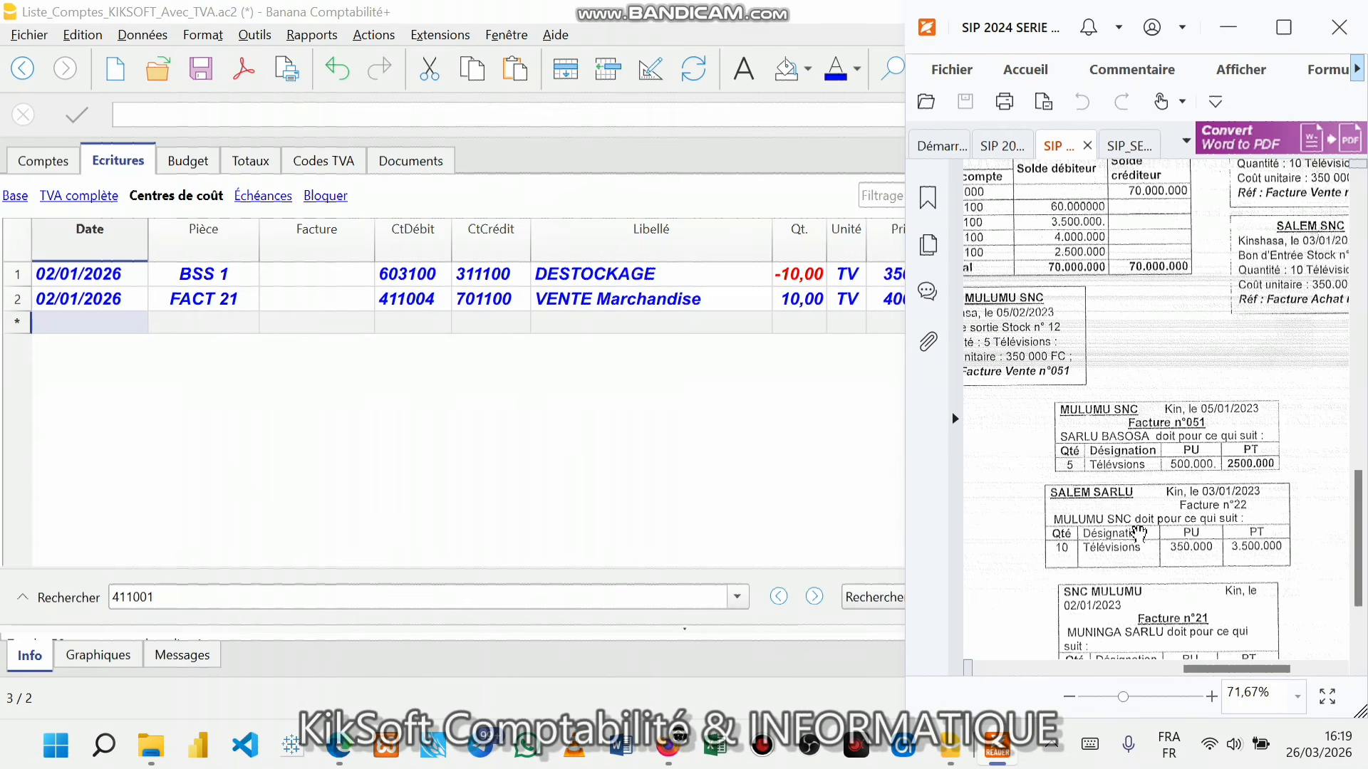
- Date the new third journal row 03/01/2026, fixing the mistyped digits
click(36, 322)
text(02)
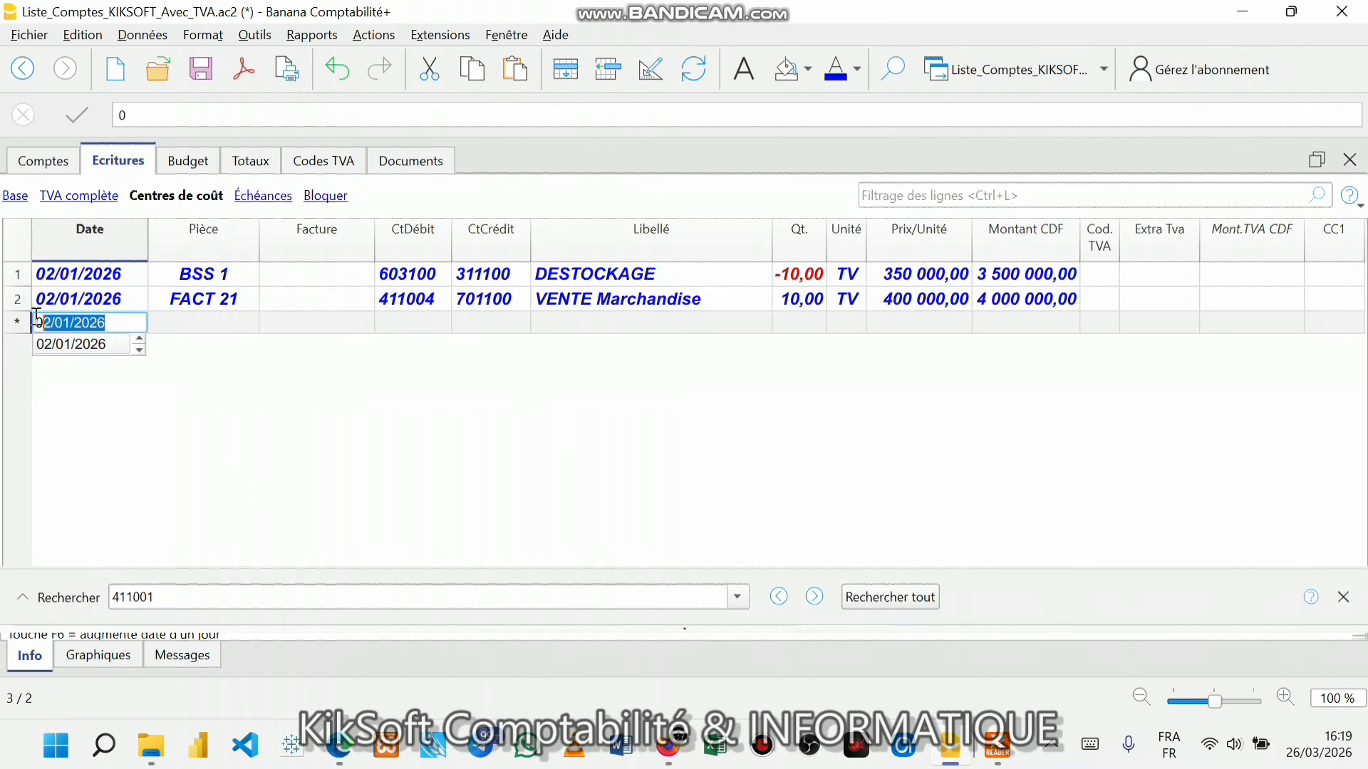
text(3)
key(BackSpace)
text(0)
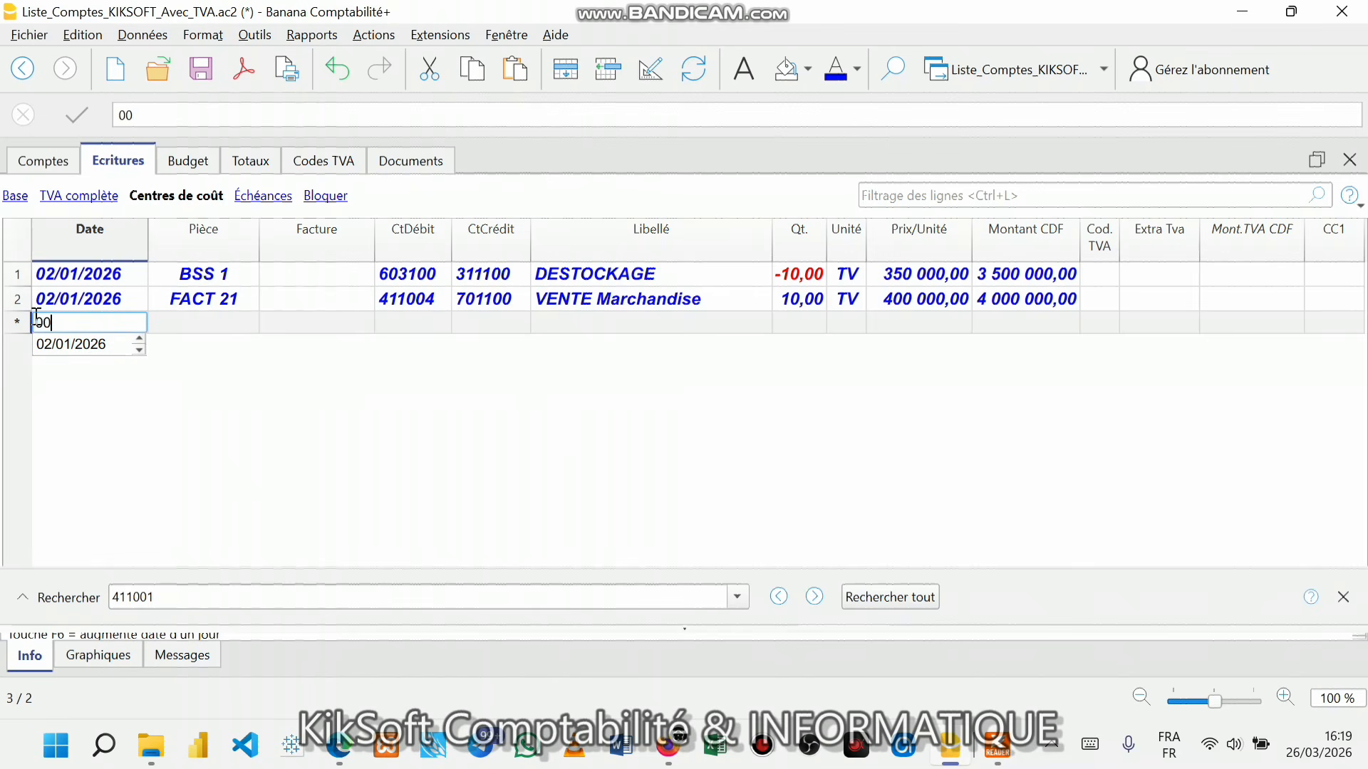
key(BackSpace)
text(3)
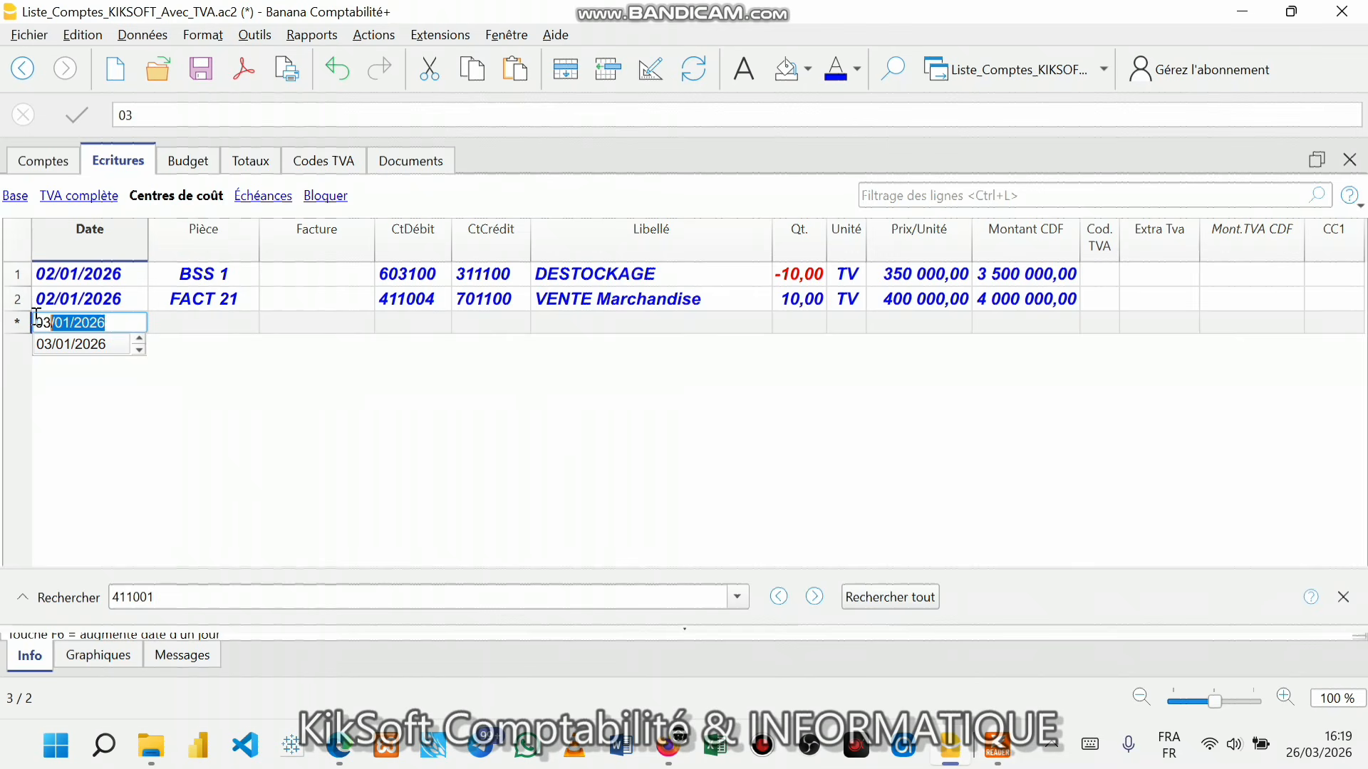
key(Return)
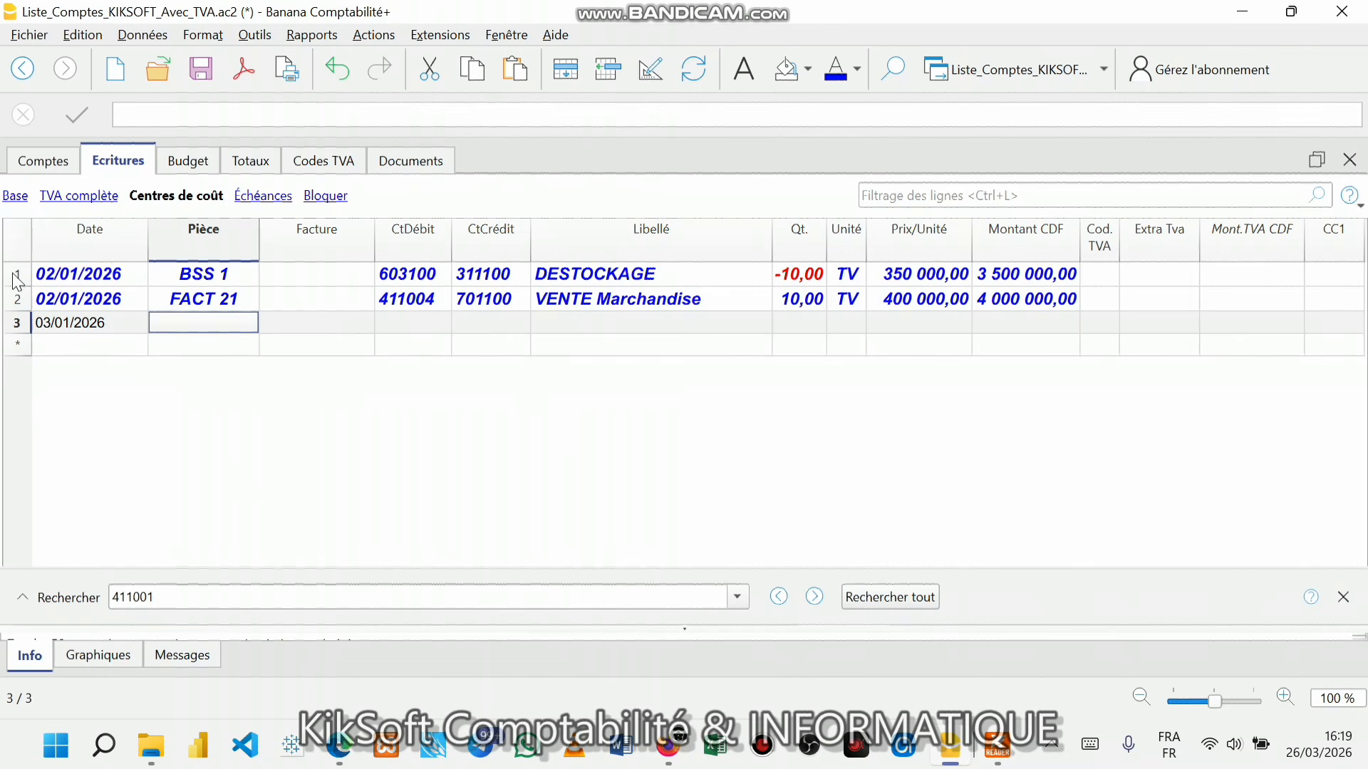
- Add several empty journal rows below the 03/01/2026 entry
click(19, 249)
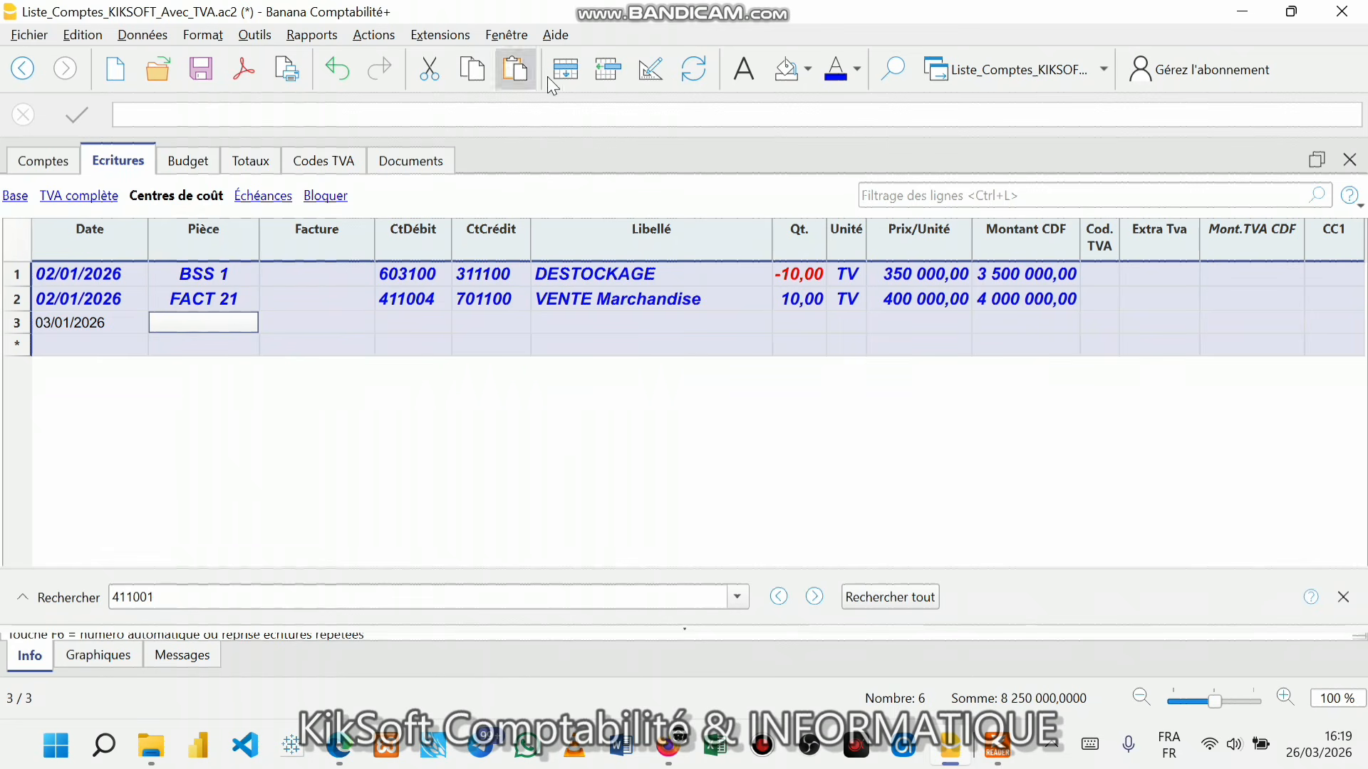
click(80, 325)
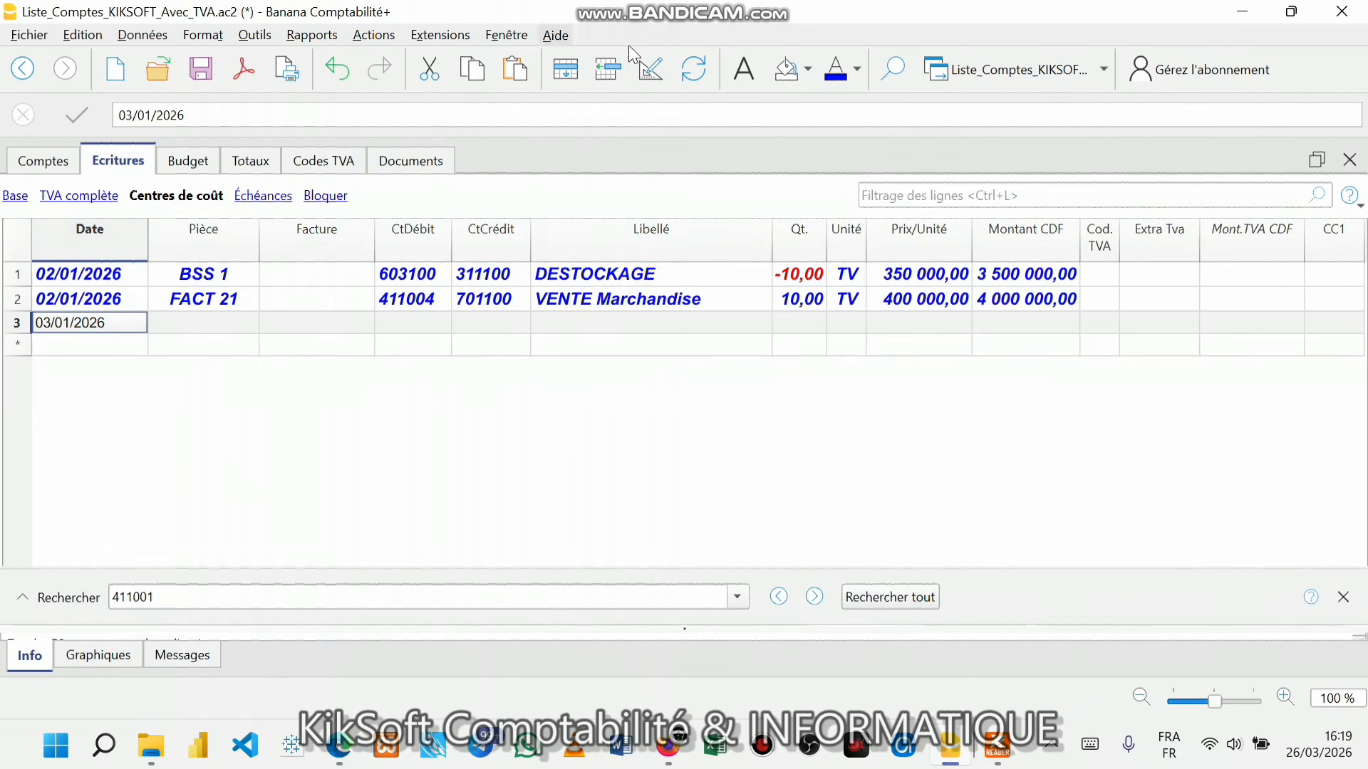
click(91, 347)
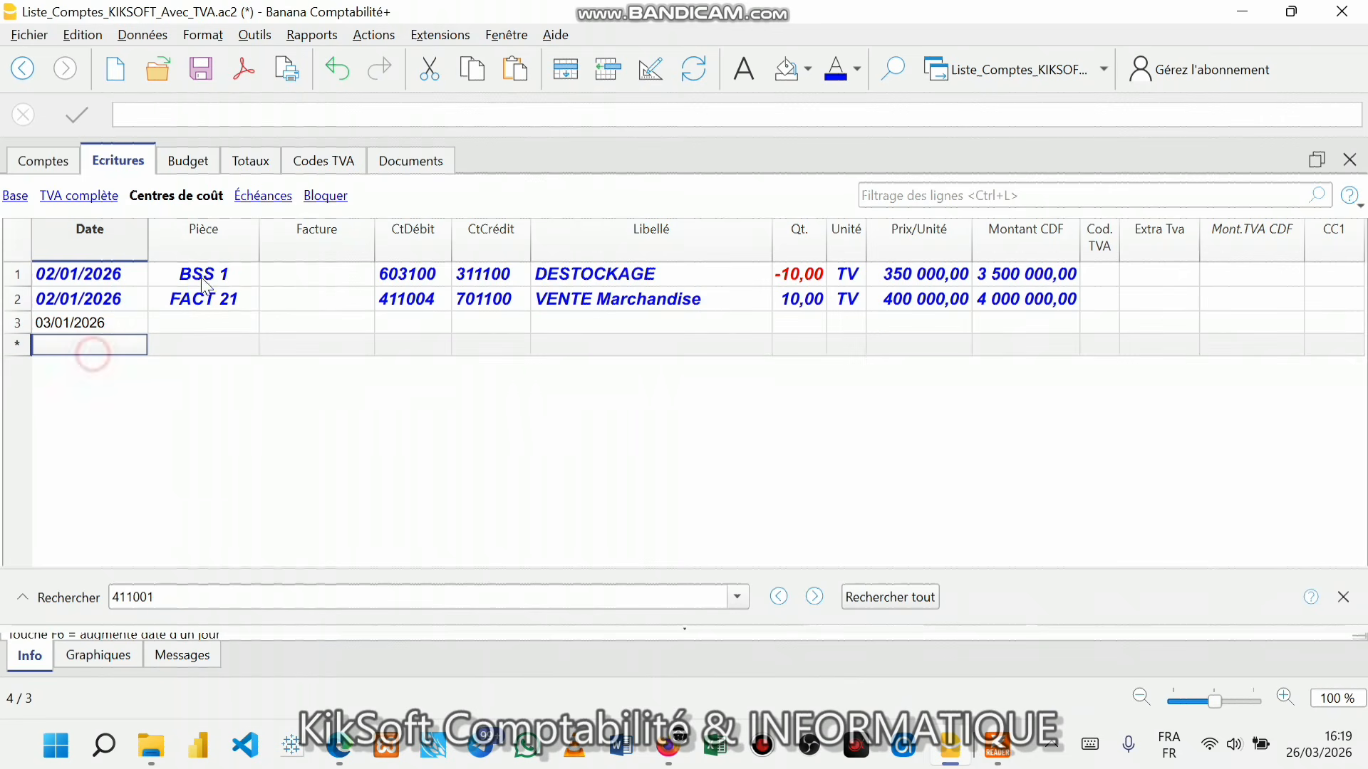
click(606, 75)
click(605, 74)
click(606, 75)
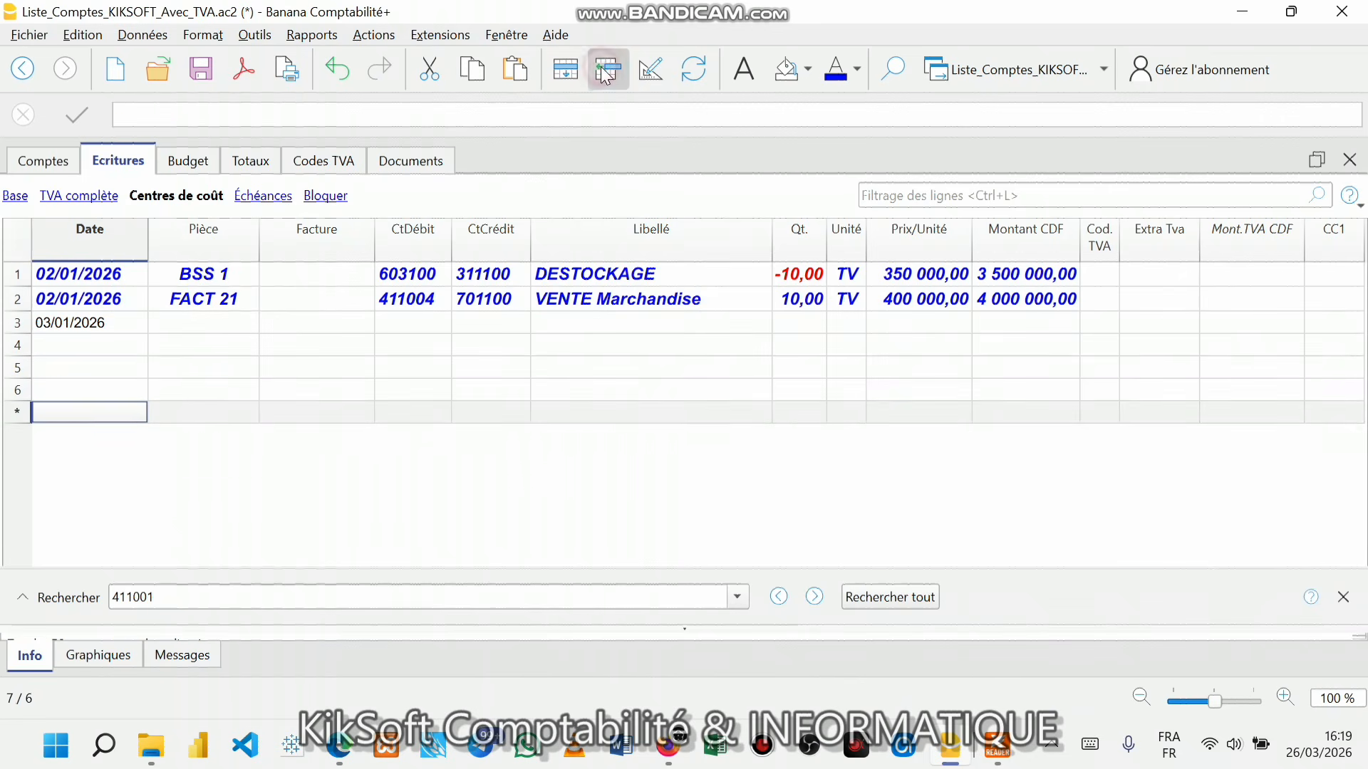
click(605, 75)
click(605, 75)
click(606, 74)
click(605, 75)
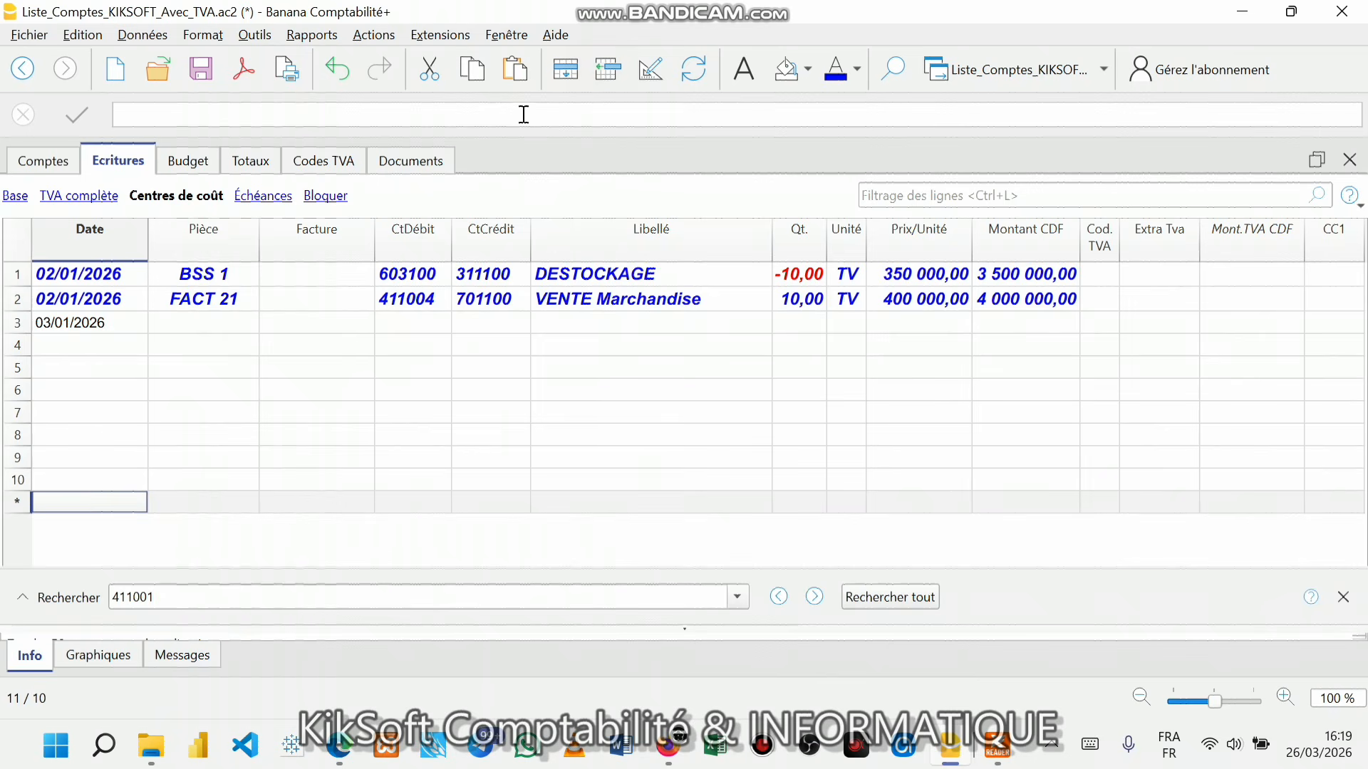
- Format the whole journal table text as 12-point bold italic
click(12, 245)
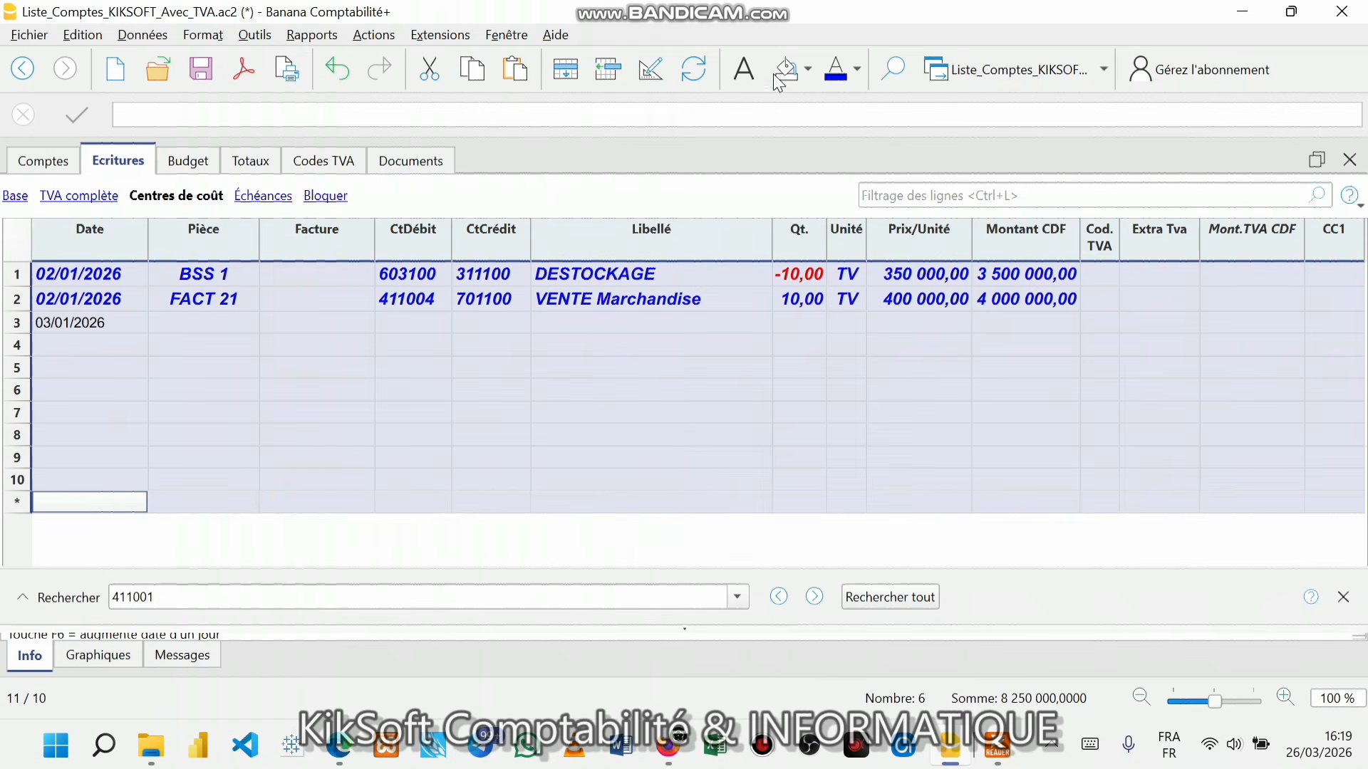
click(844, 65)
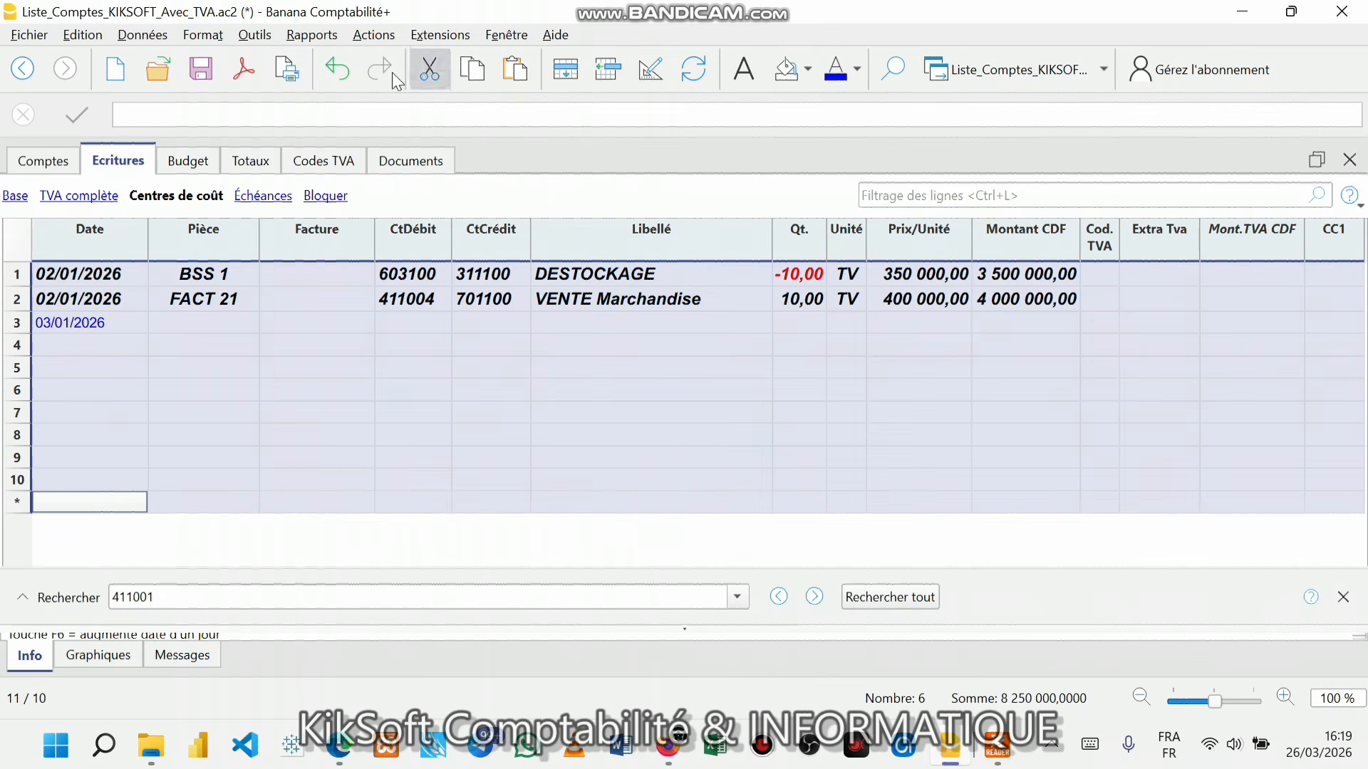
click(204, 36)
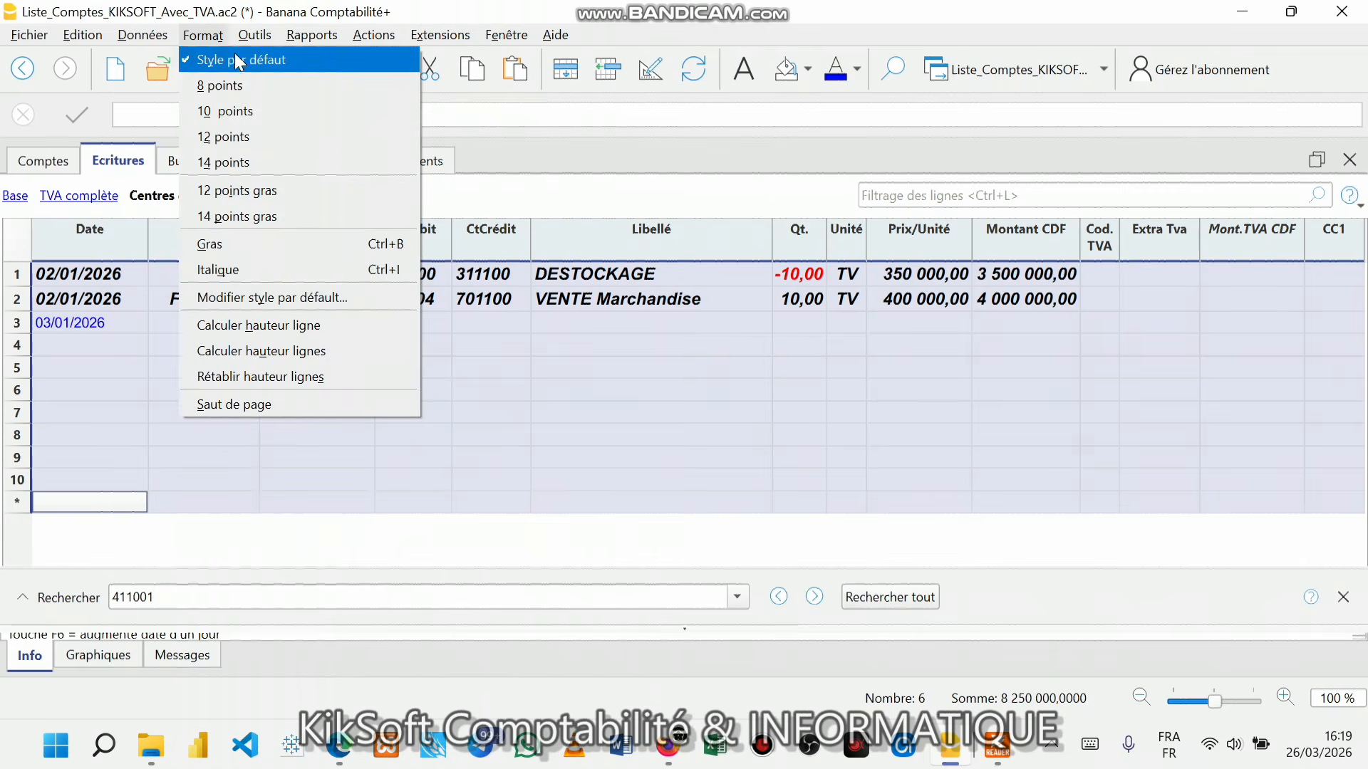
click(213, 135)
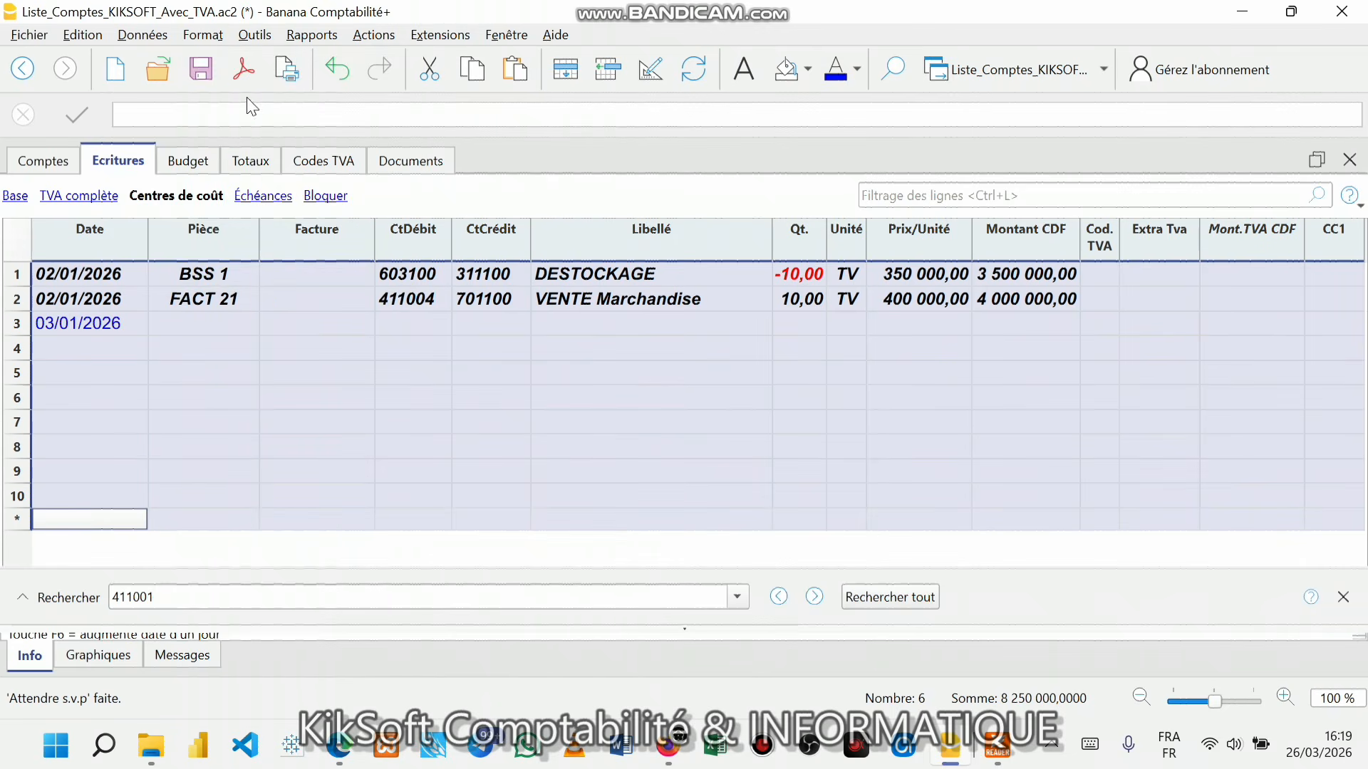
click(203, 35)
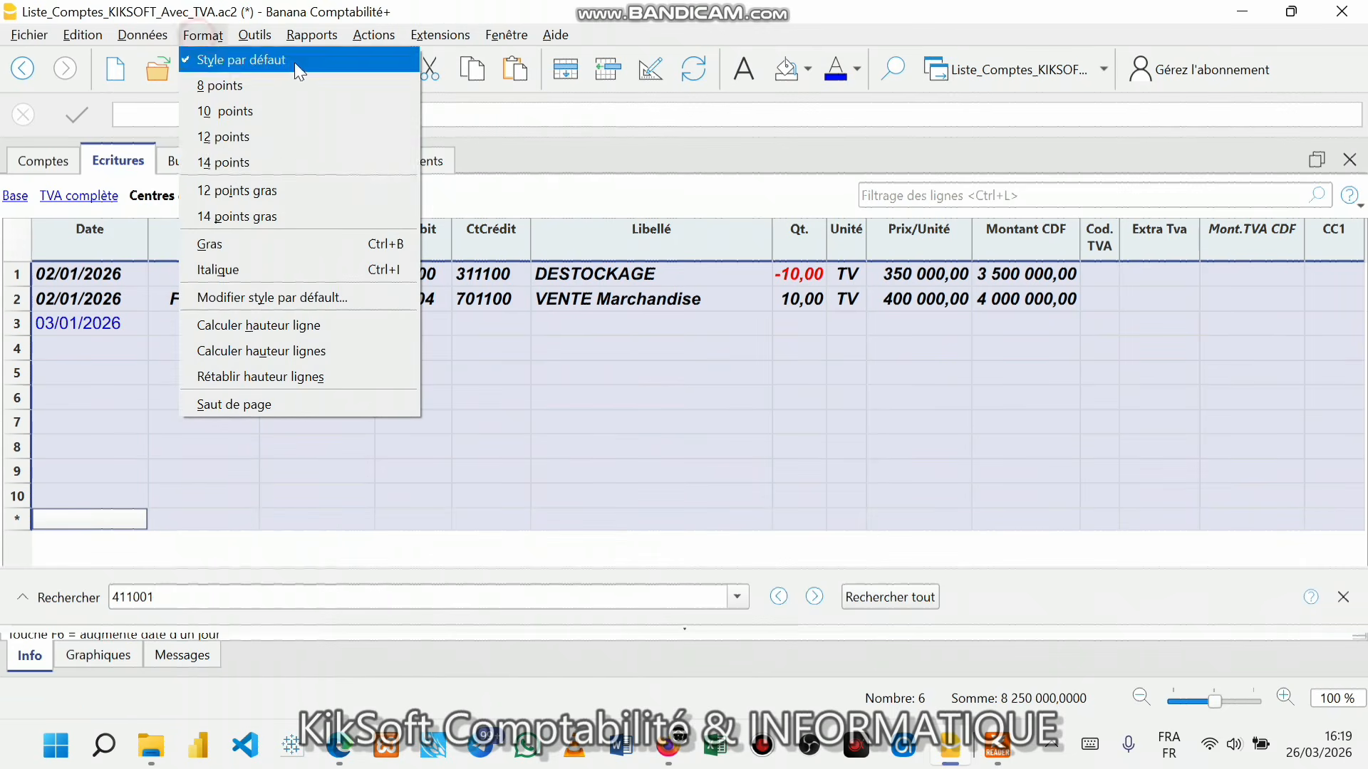
click(225, 245)
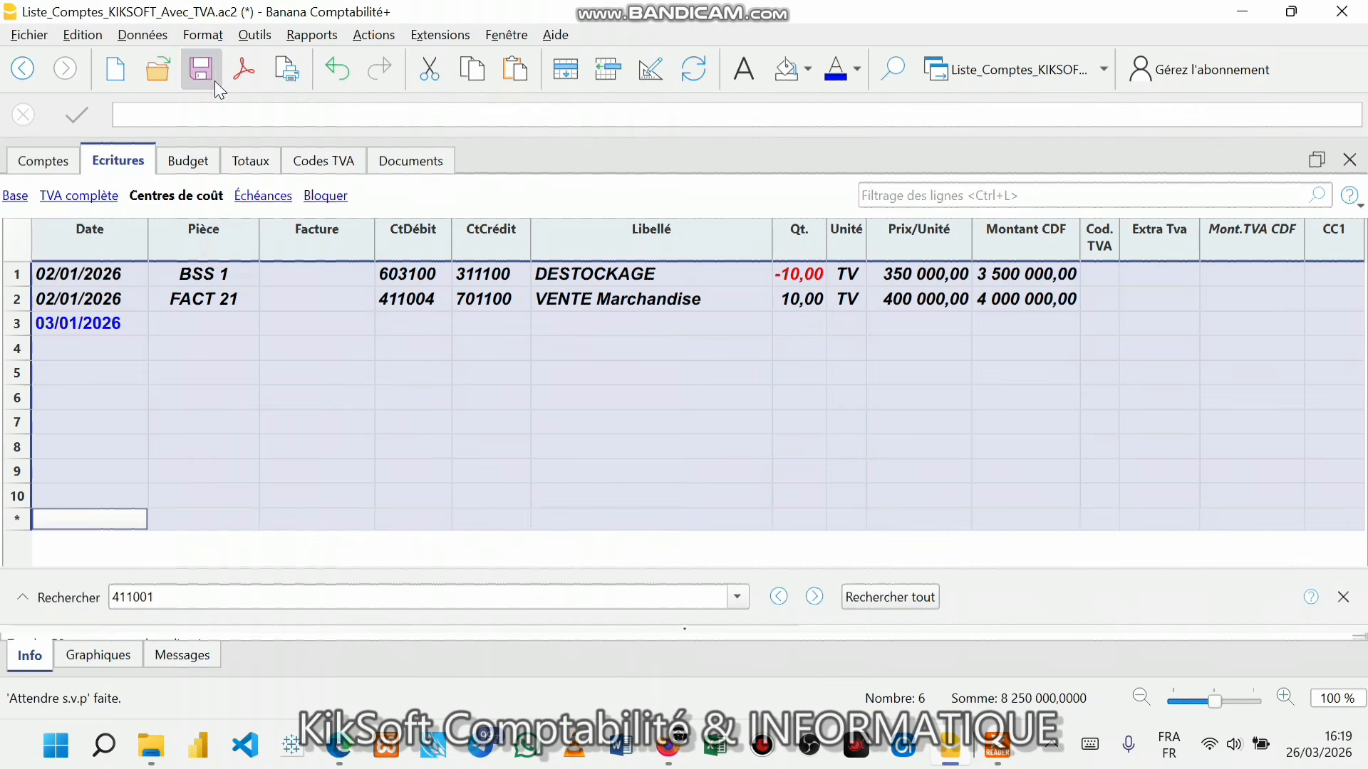
click(203, 36)
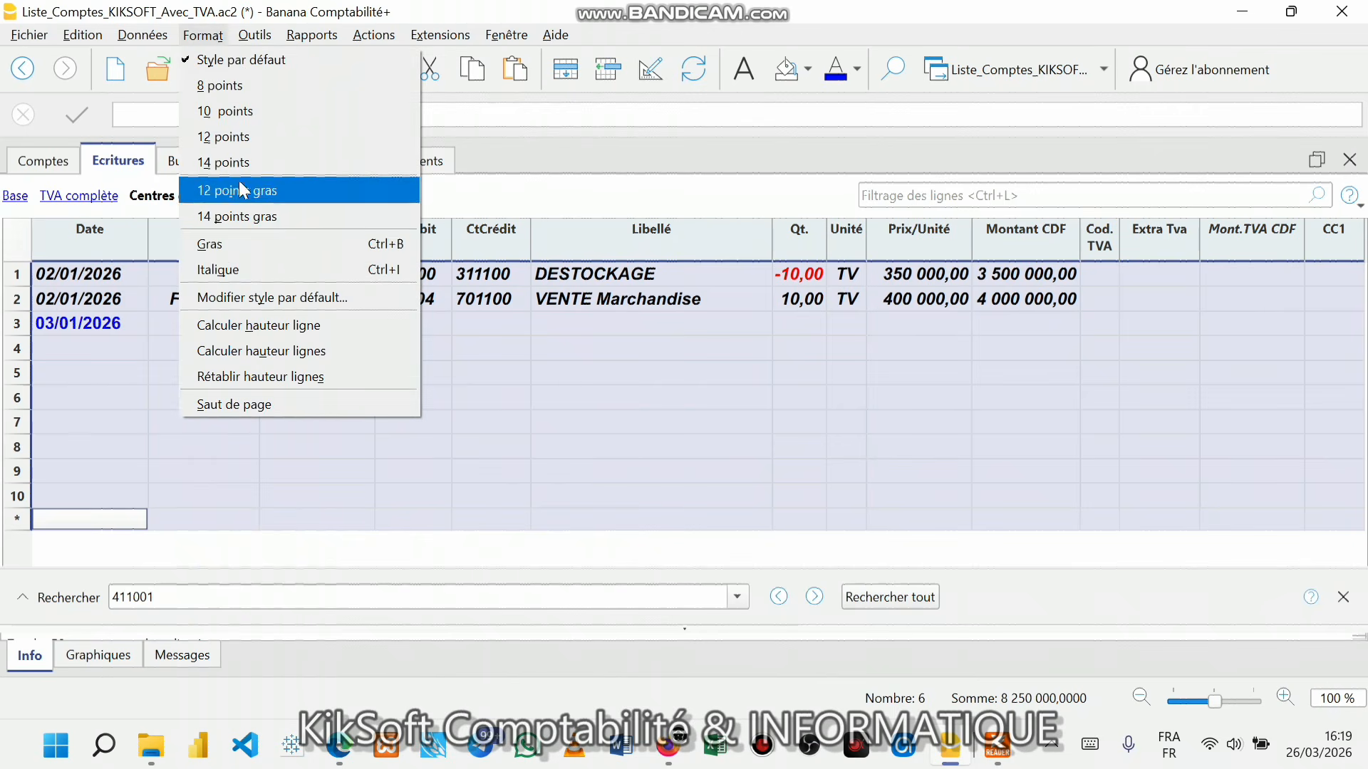
click(224, 271)
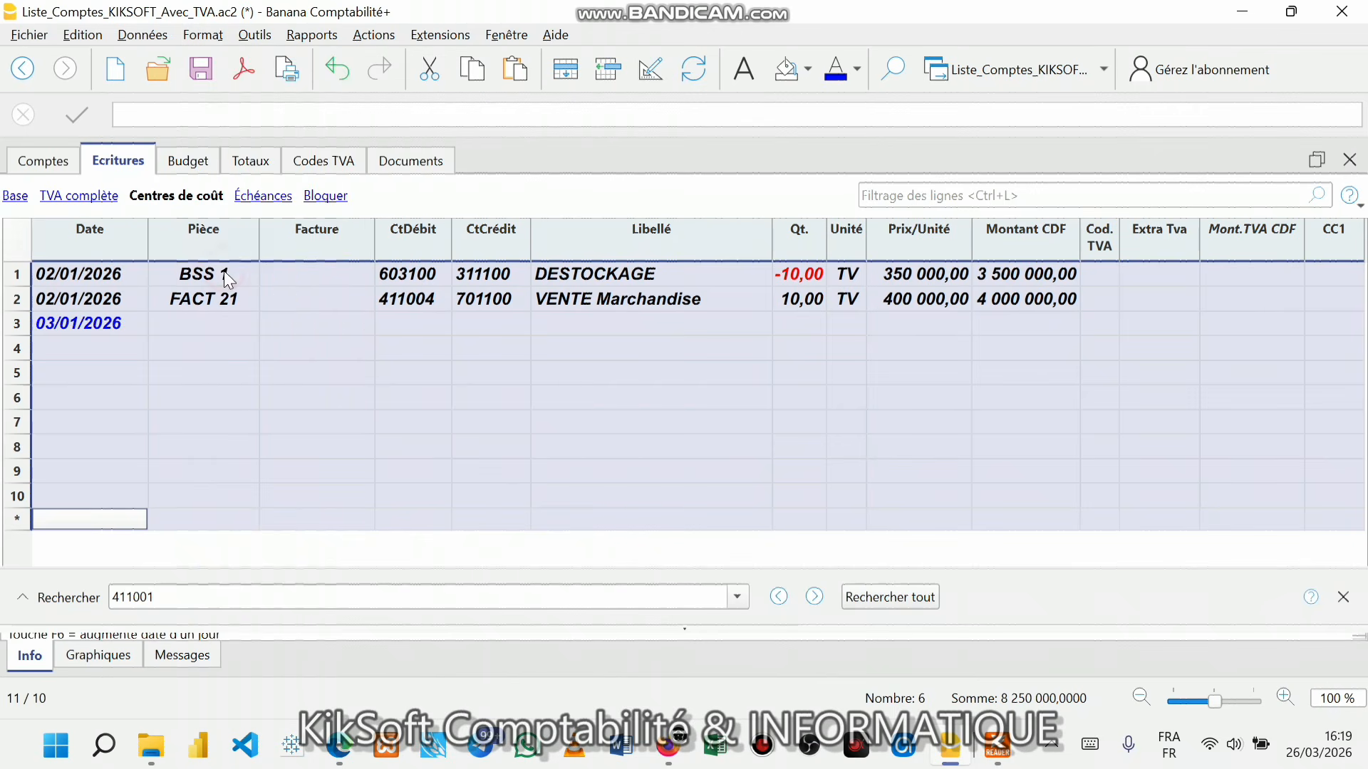
- Colour the journal text dark blue, then return to row 3's entry
click(301, 332)
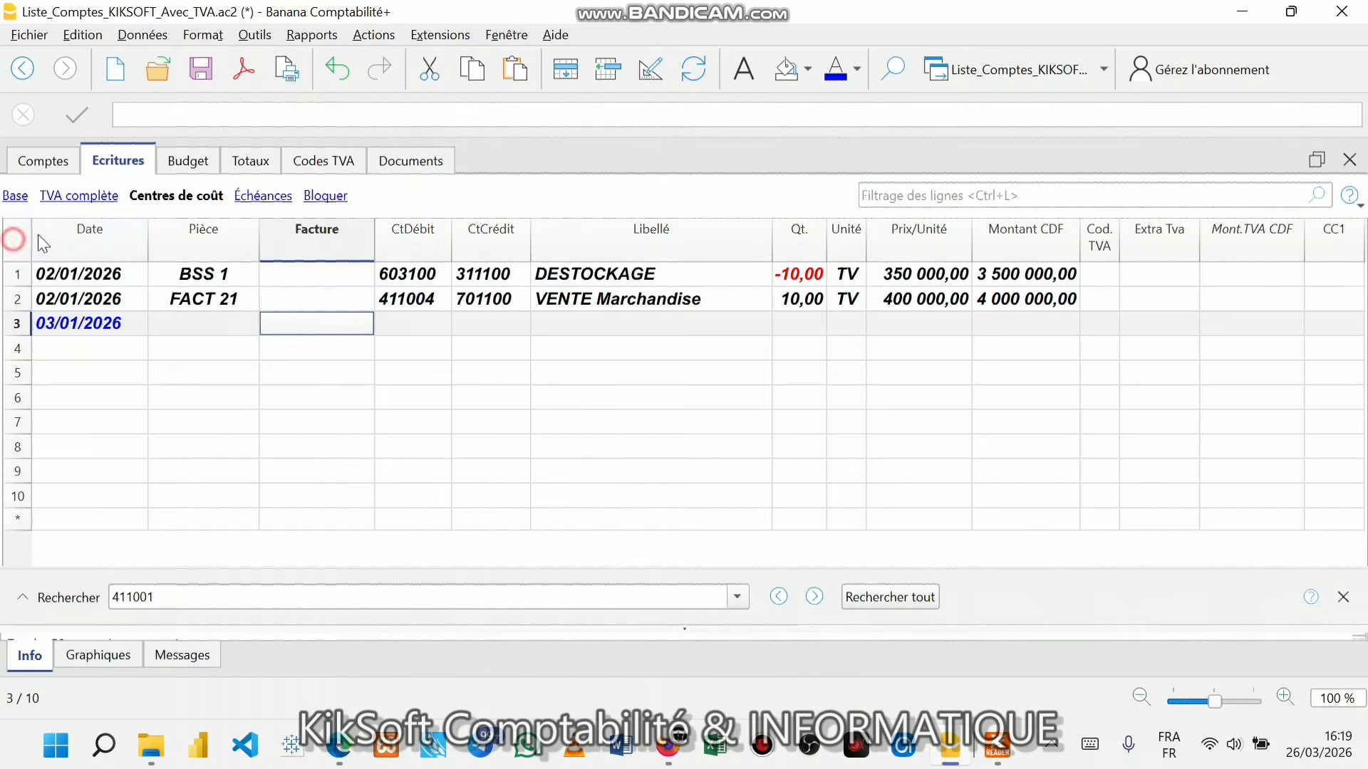
click(16, 240)
click(832, 74)
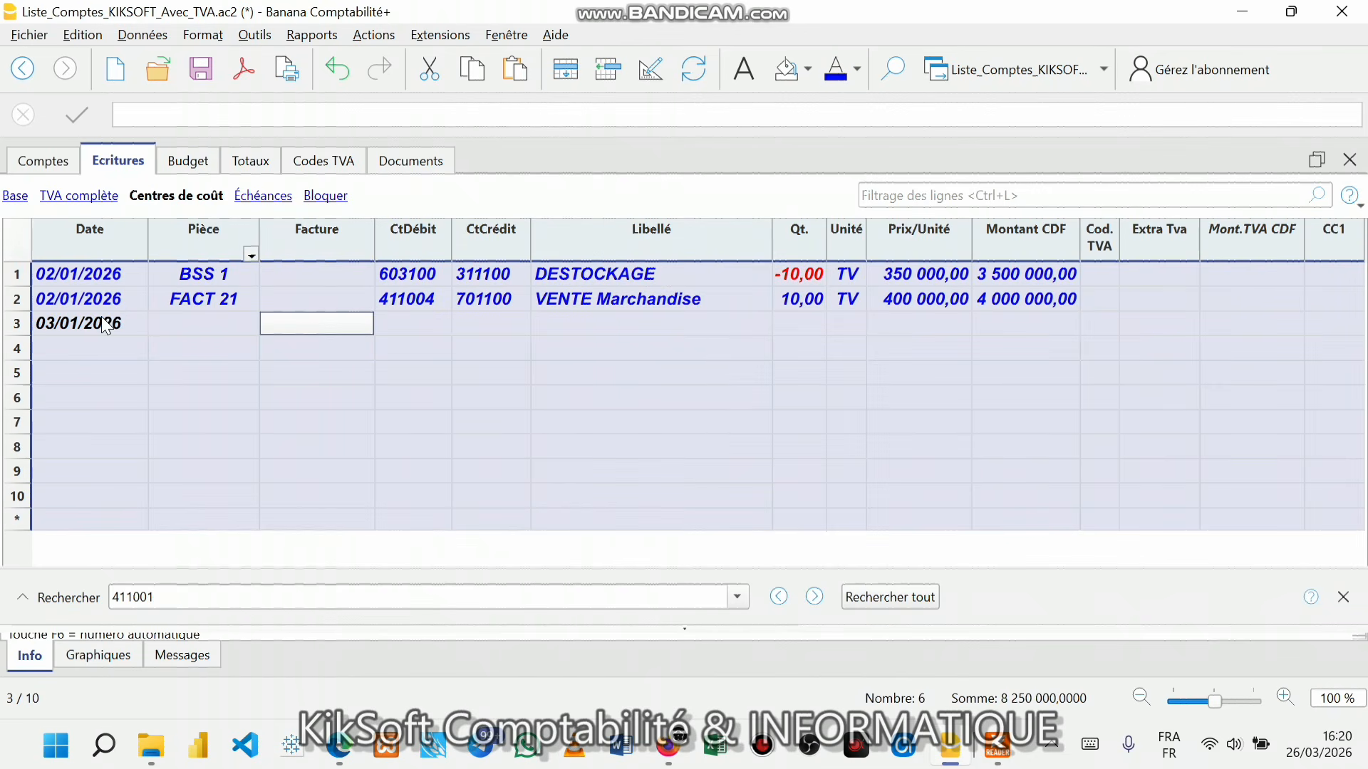
click(855, 71)
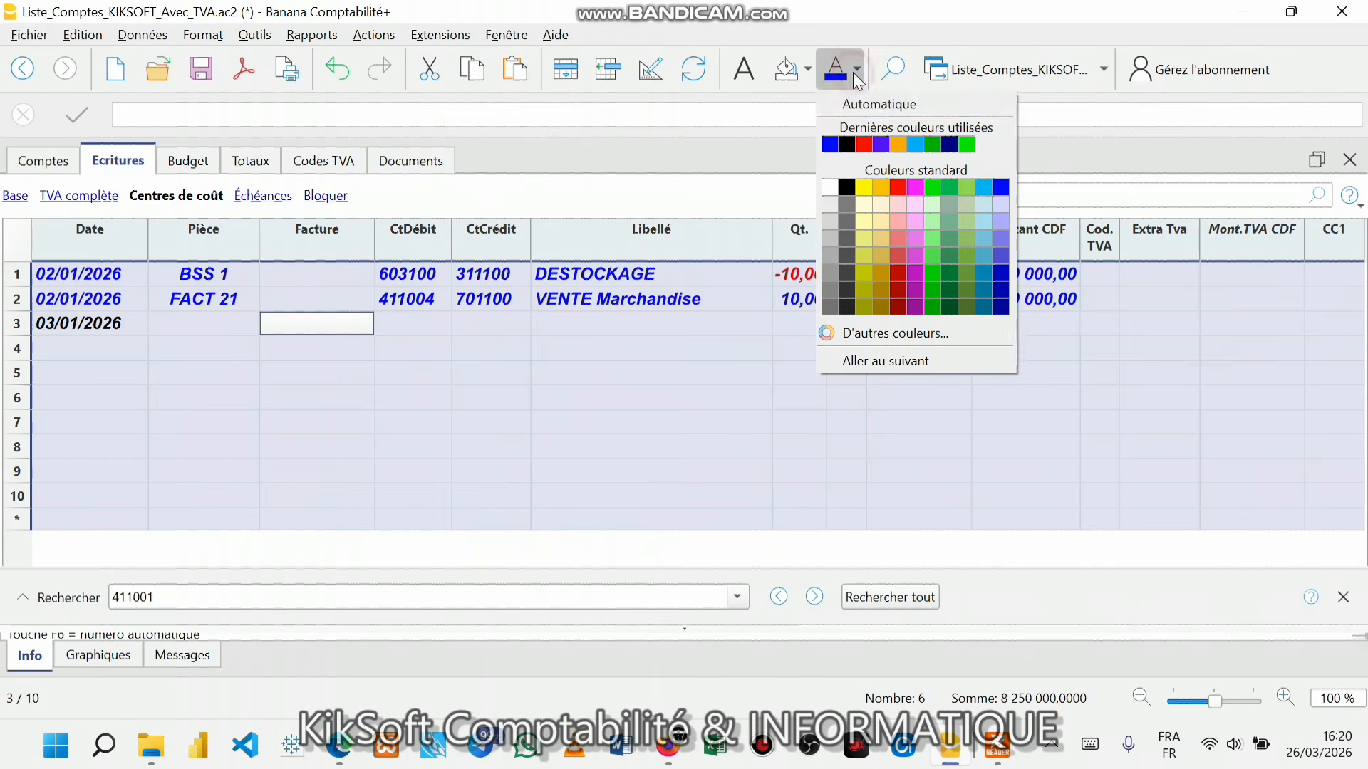
click(1000, 188)
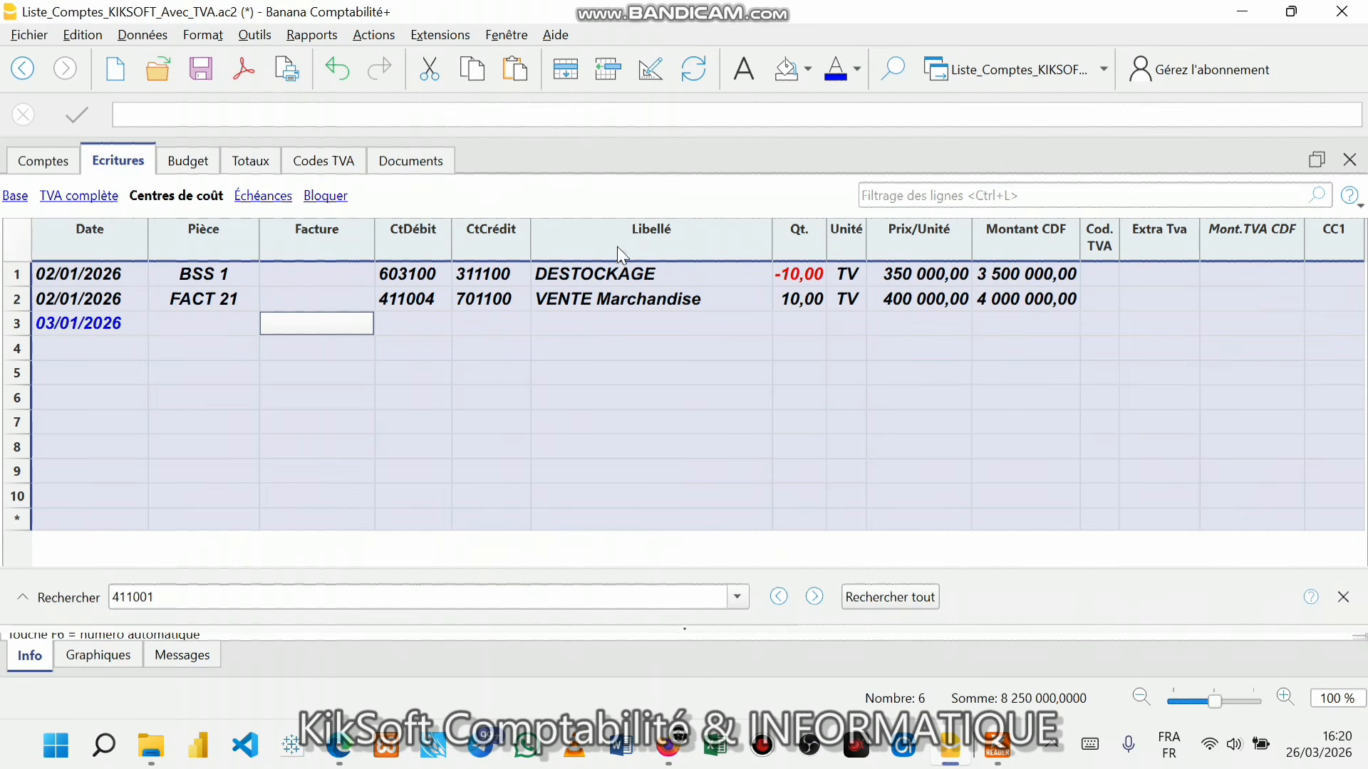
click(498, 392)
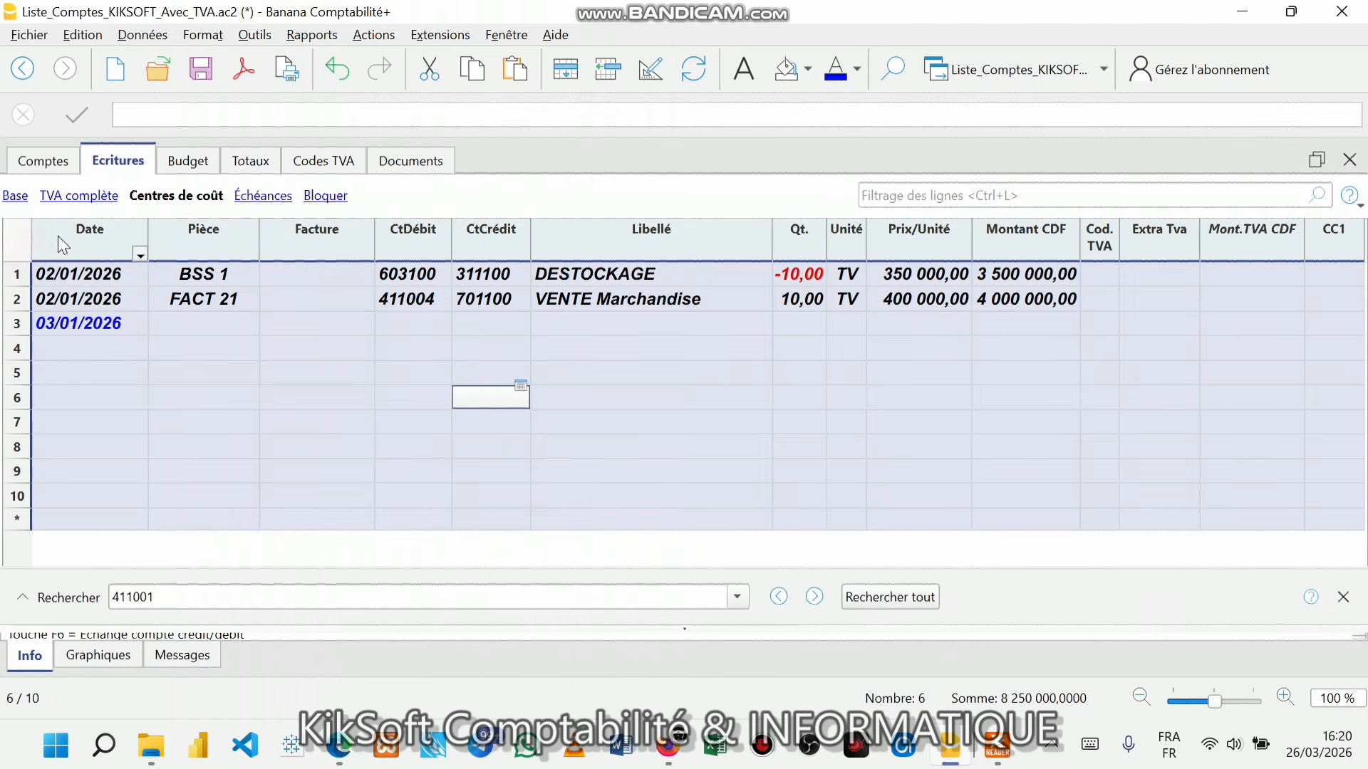
click(858, 69)
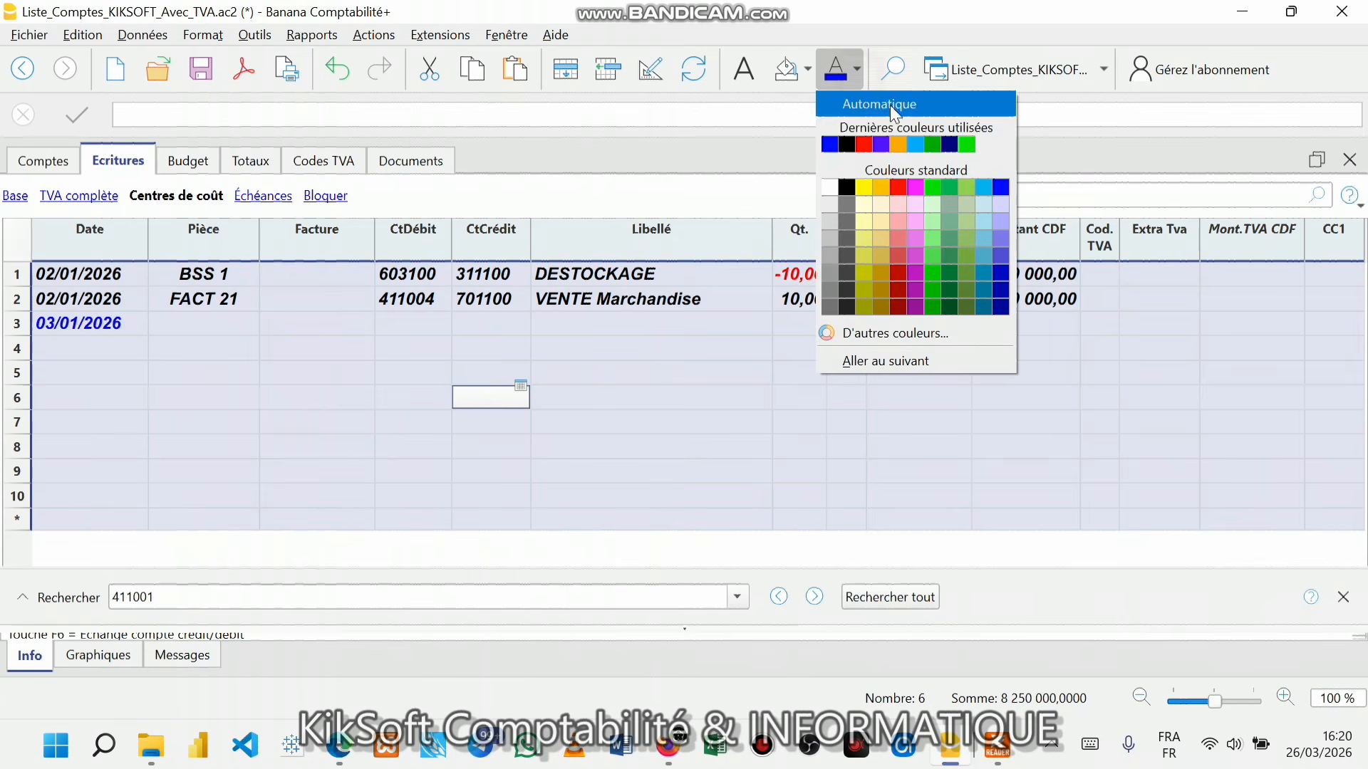
click(1001, 189)
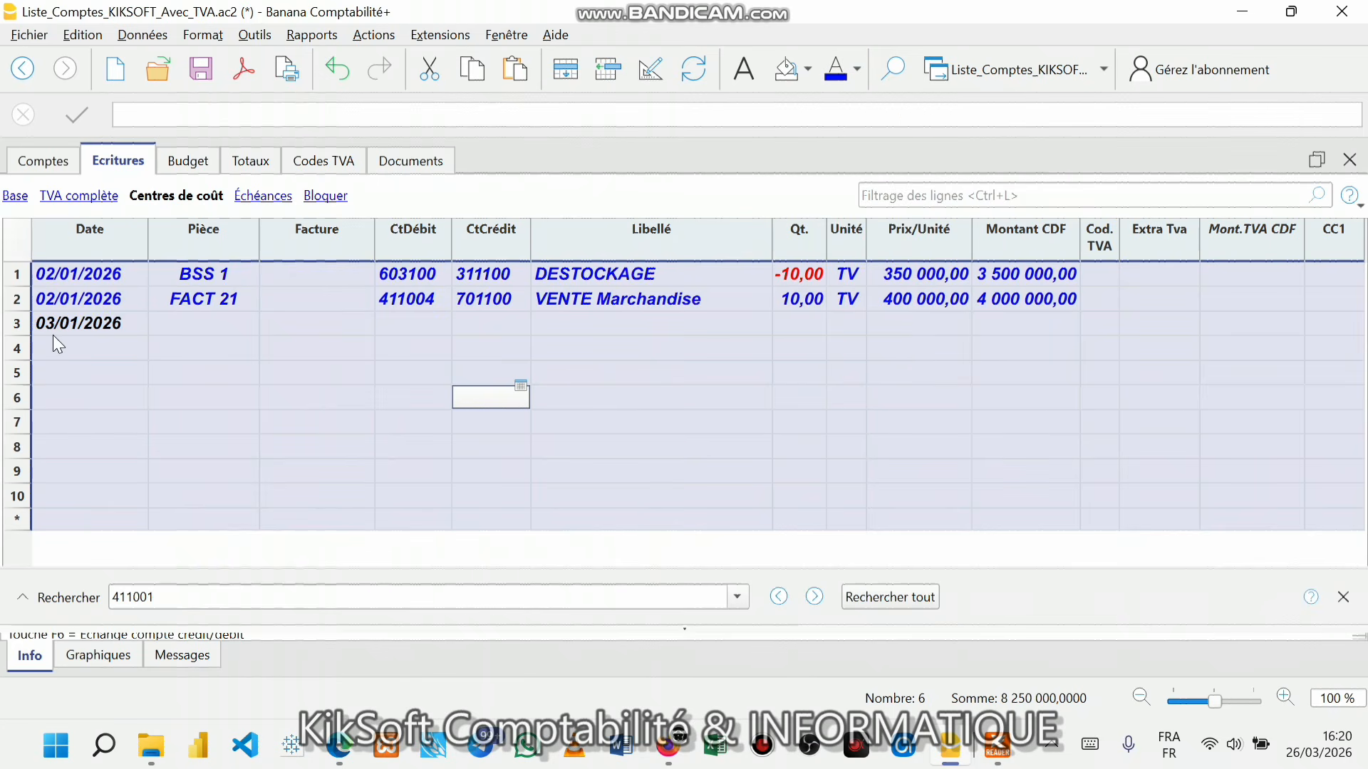
click(93, 328)
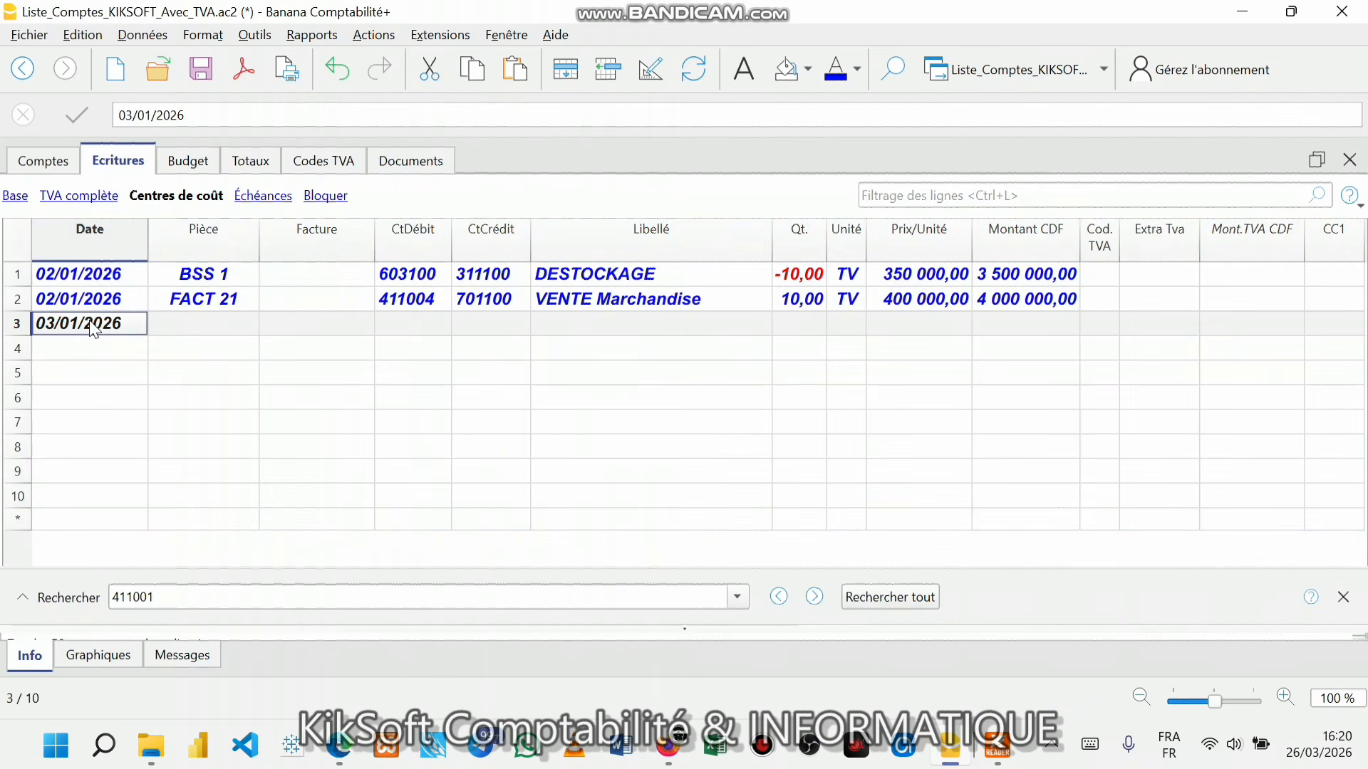
click(200, 311)
- Give row 3 piece FACT 22, debit account 601100 and credit account 401001
click(196, 320)
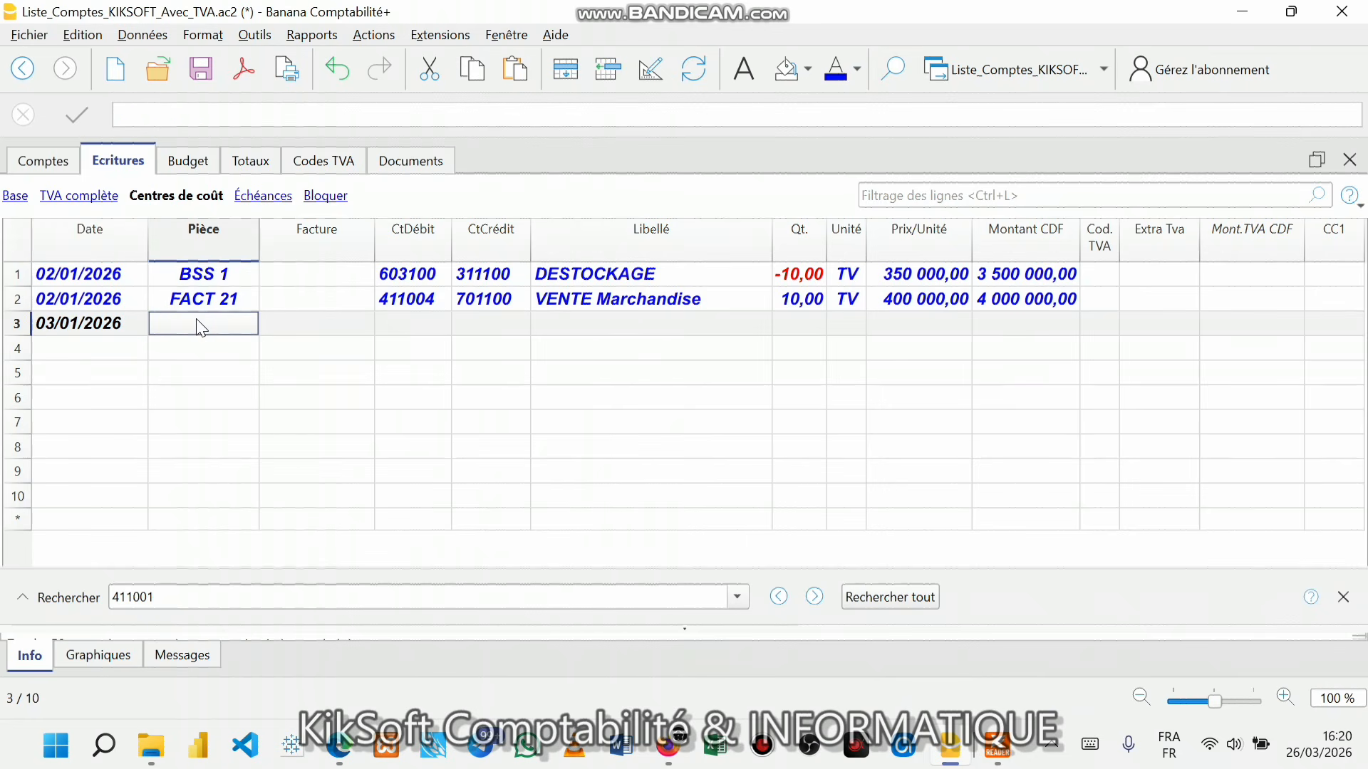
text(F)
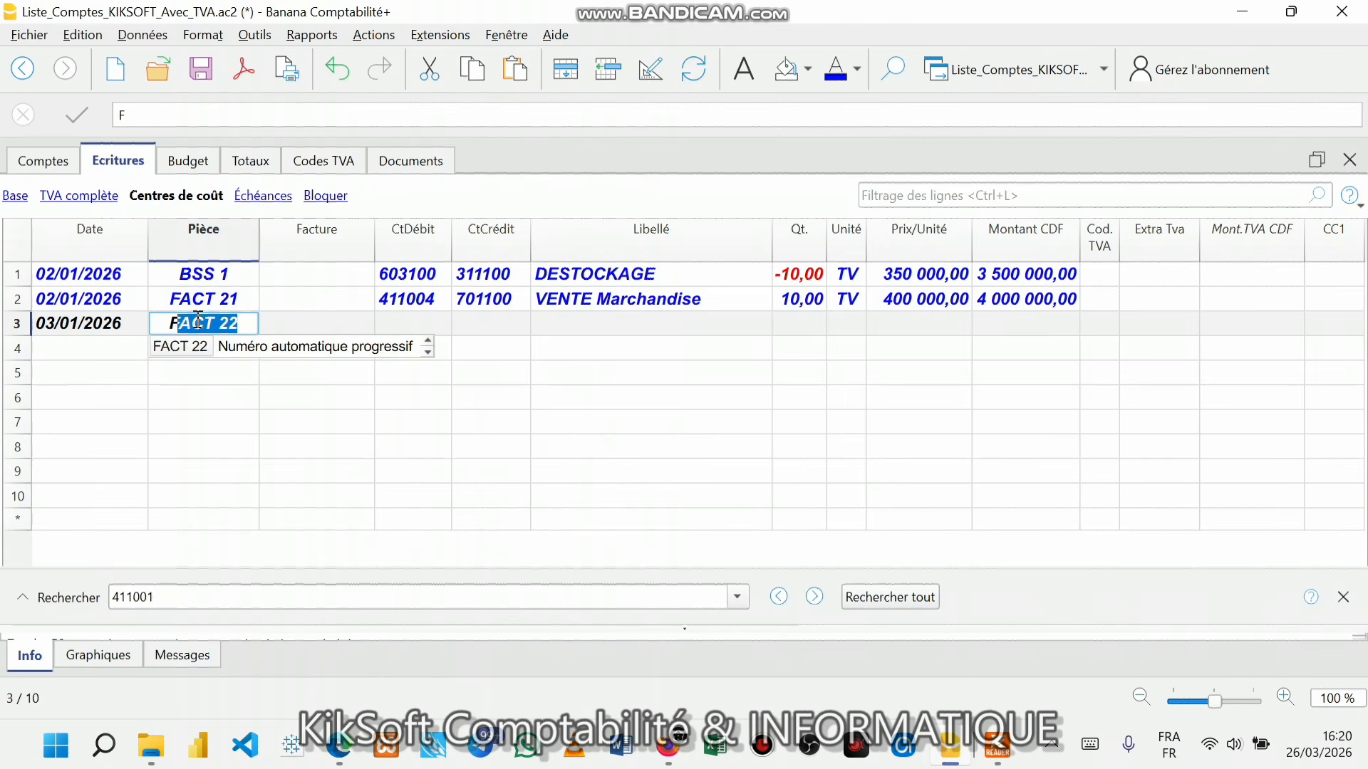
key(Return)
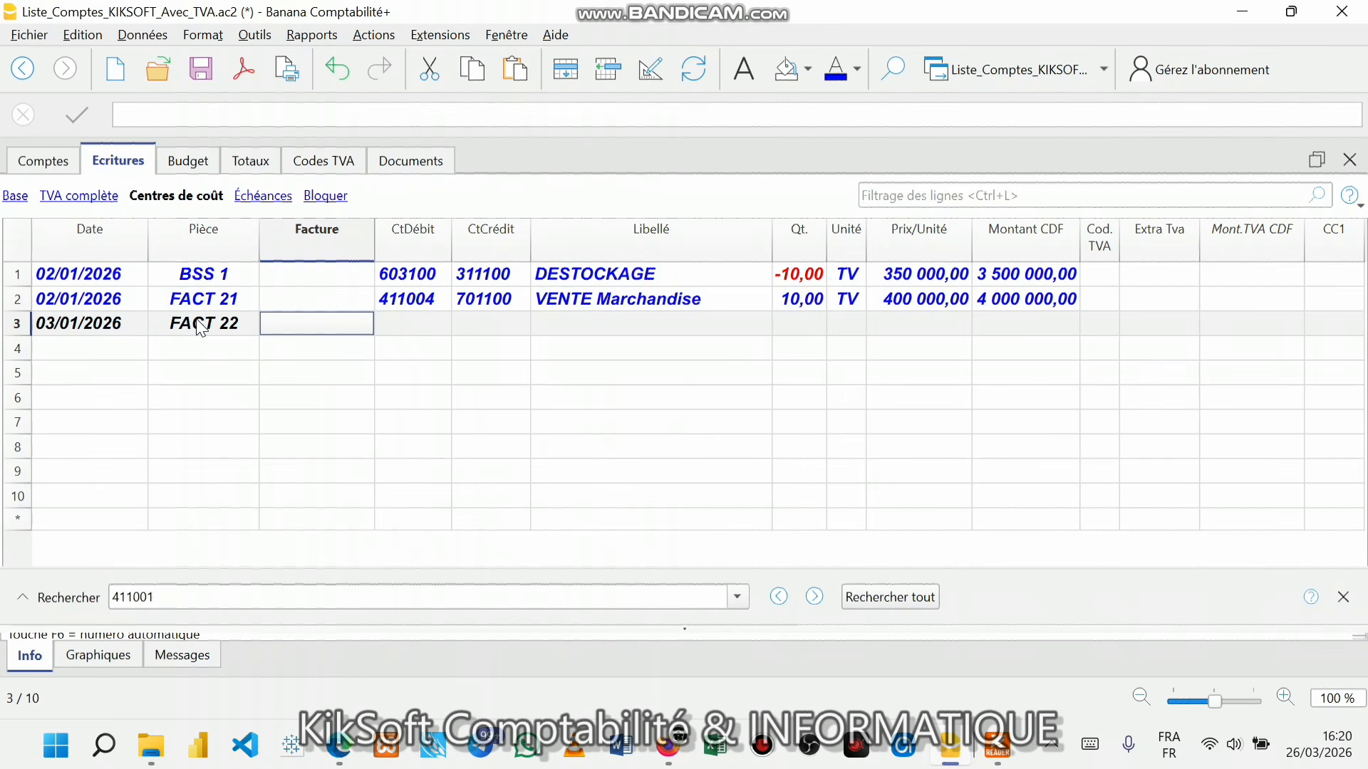
click(417, 321)
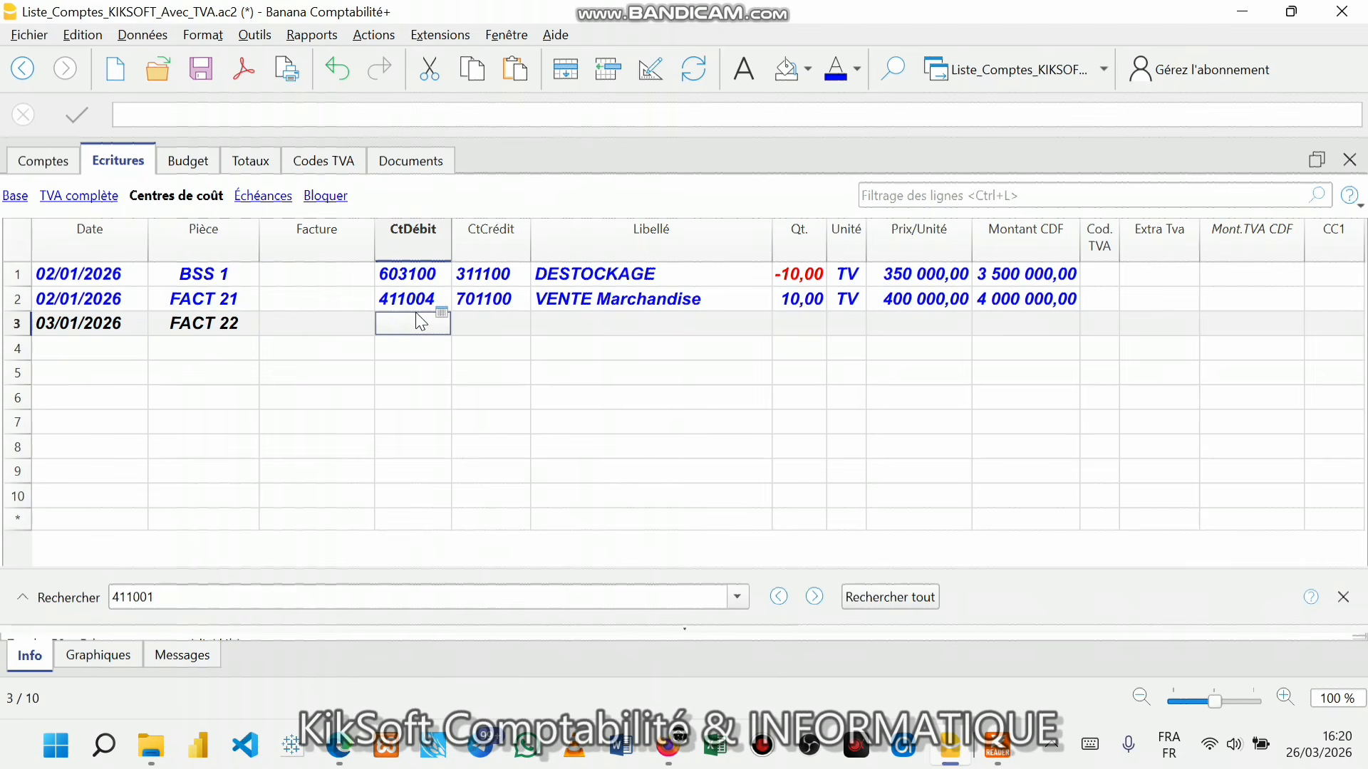
text(6011)
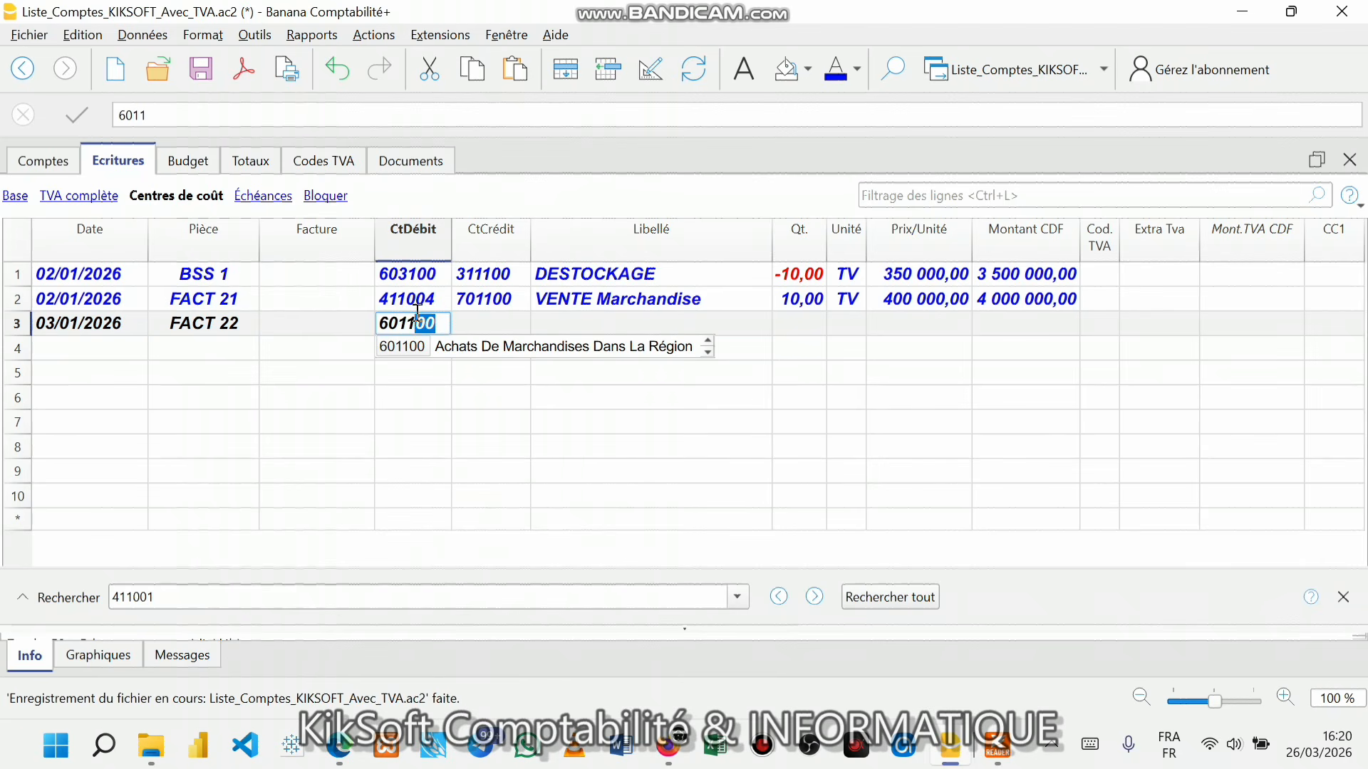
key(Return)
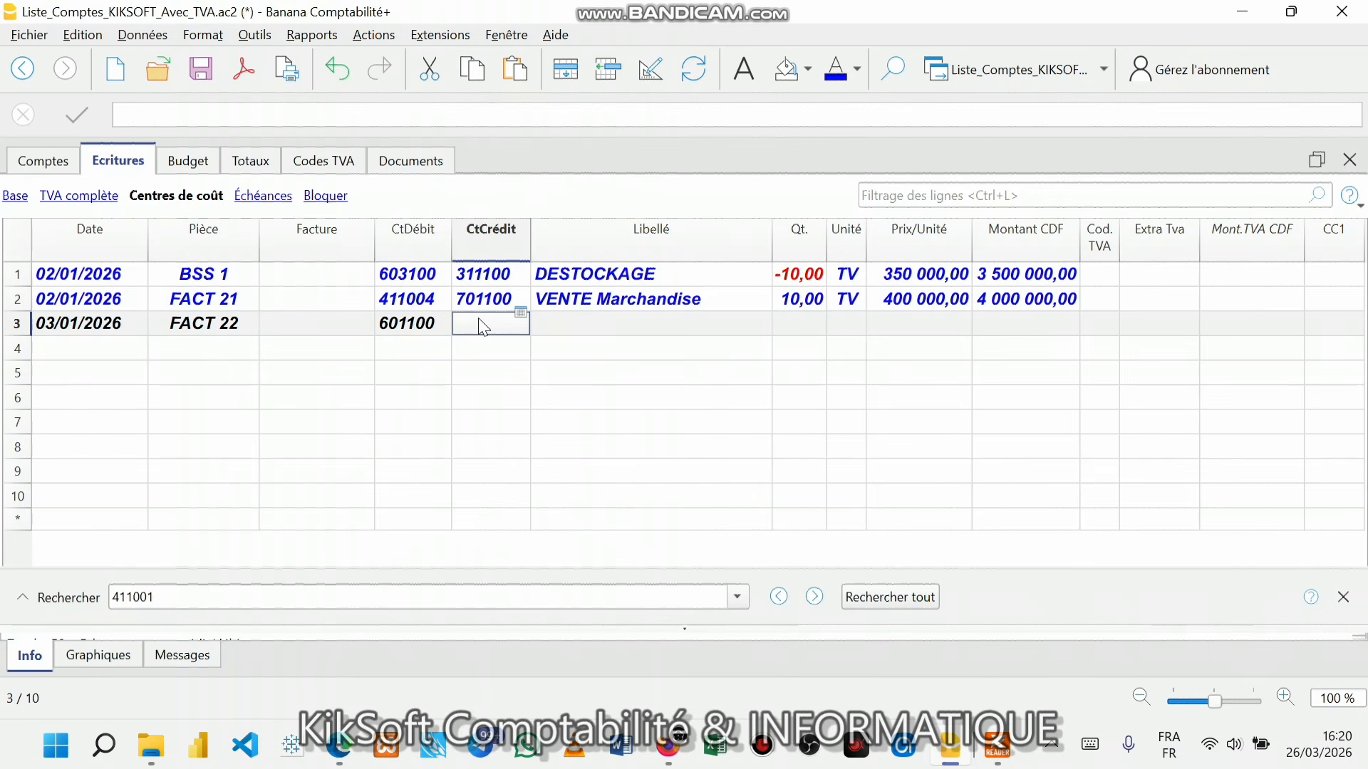
text(40)
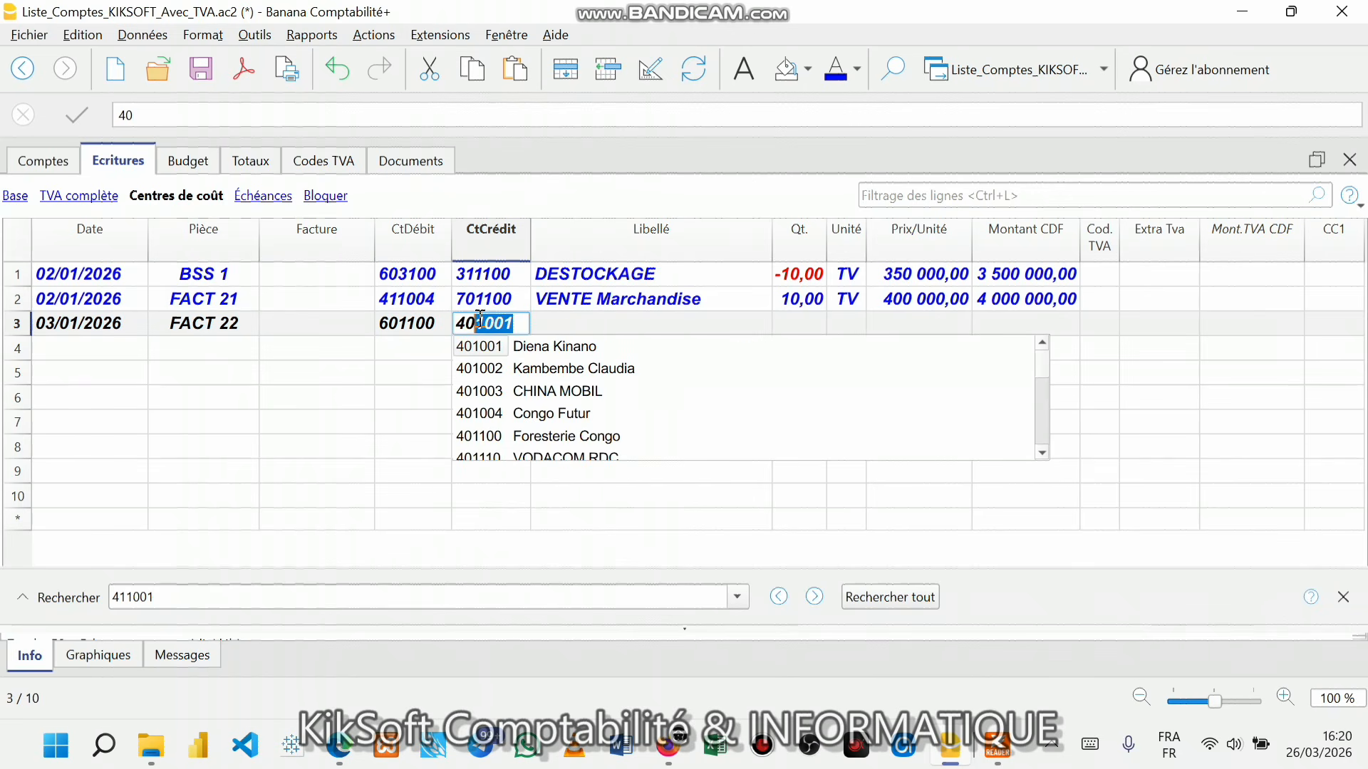
text(1)
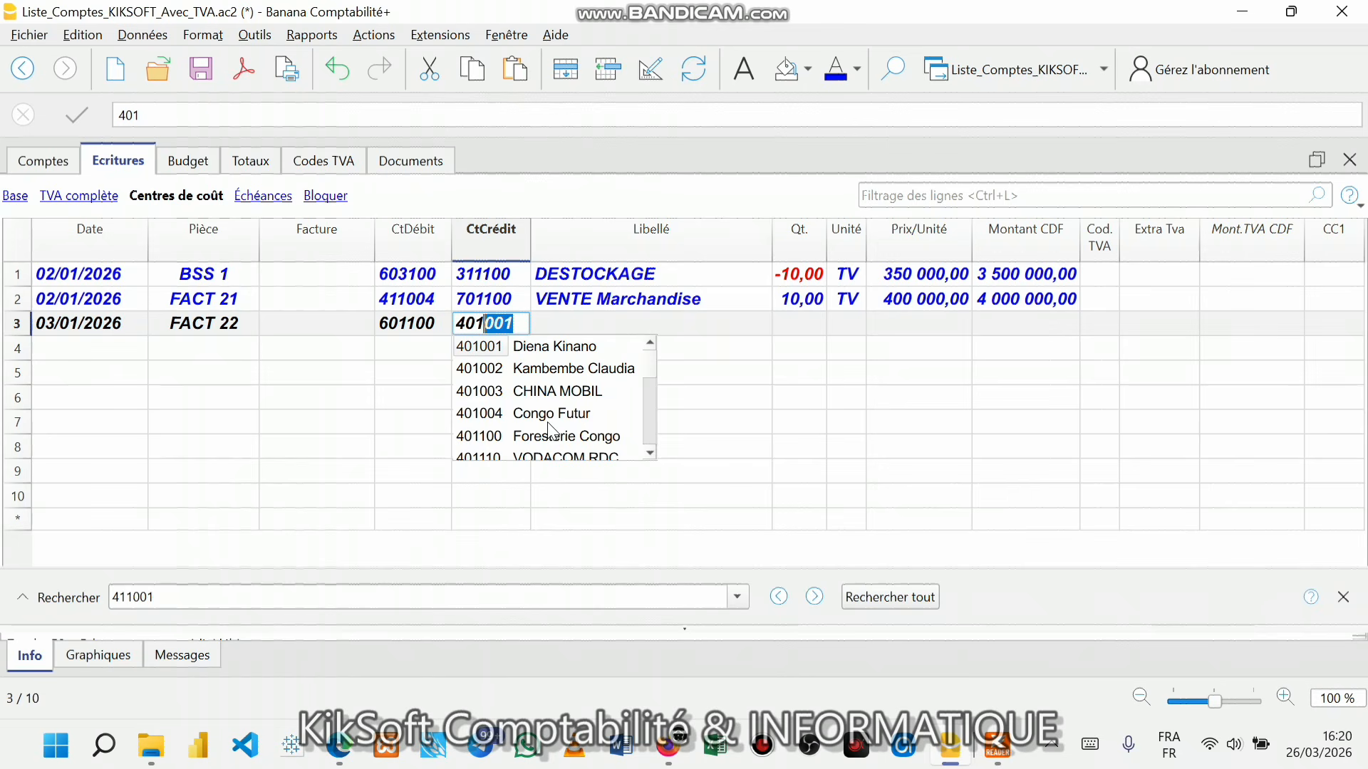
click(449, 323)
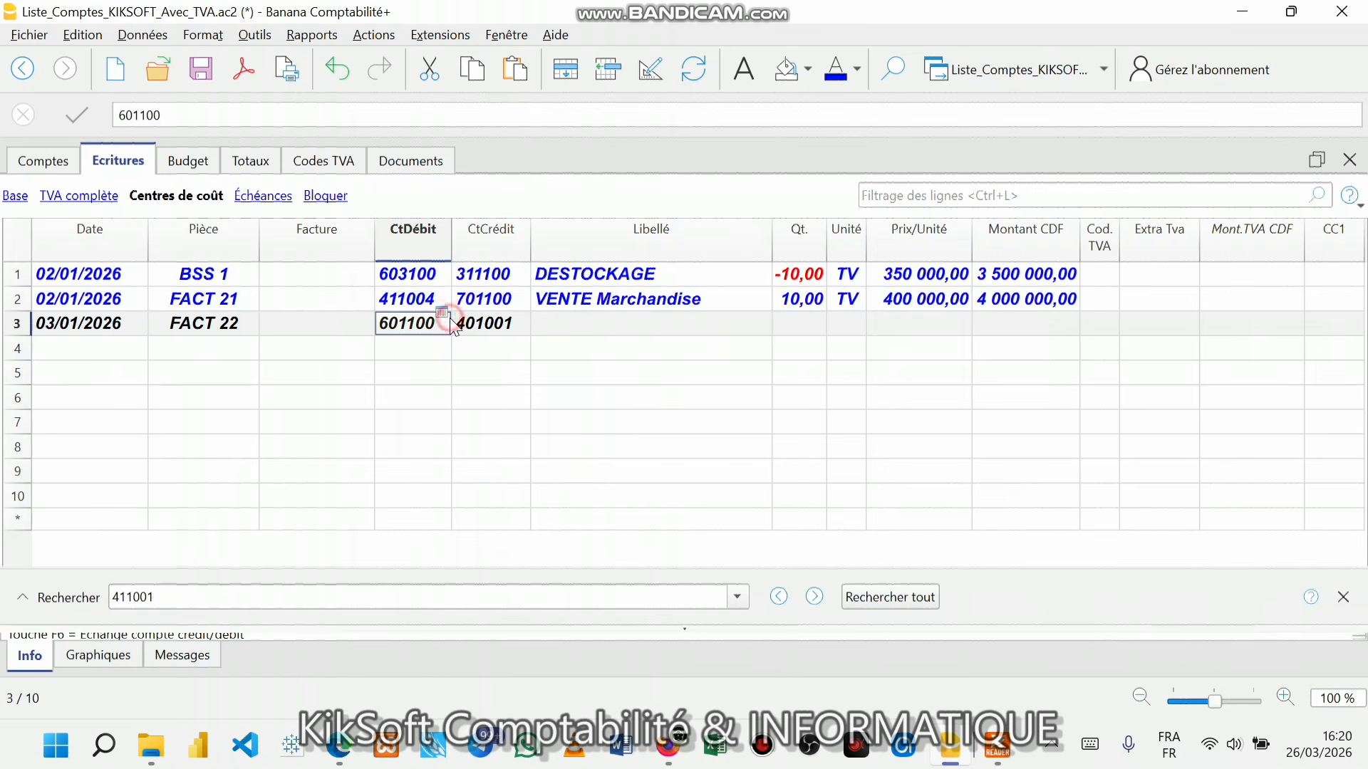
- Go to the supplier accounts in the chart of accounts via the reports list
click(59, 166)
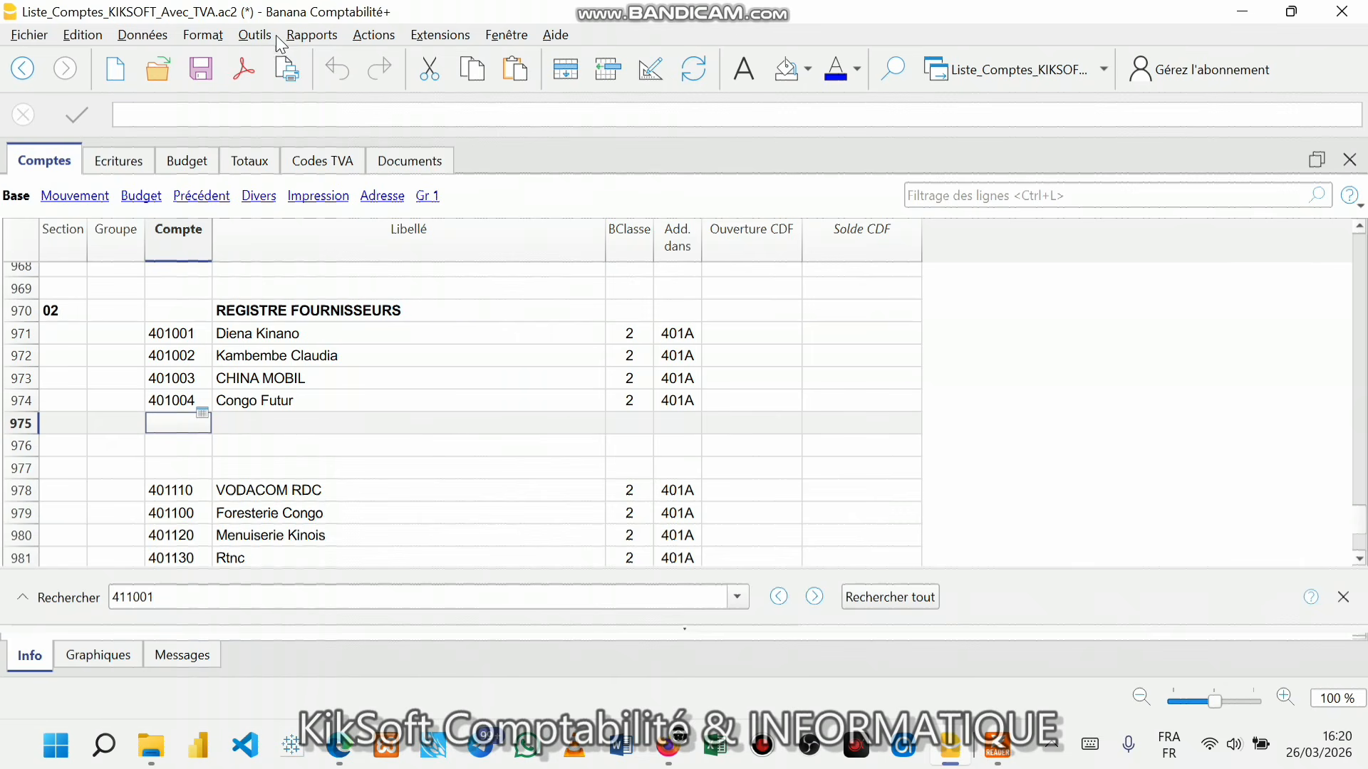
click(297, 39)
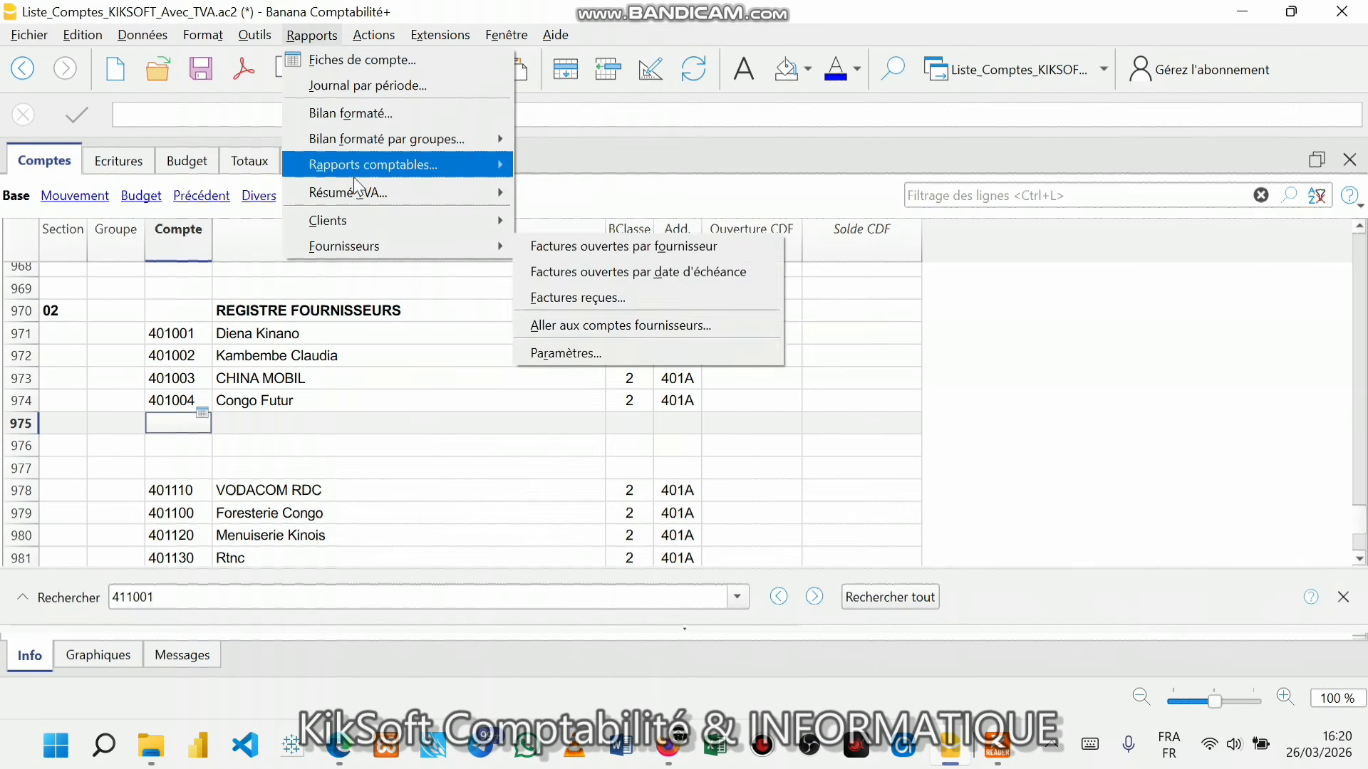
mouse_move(354, 247)
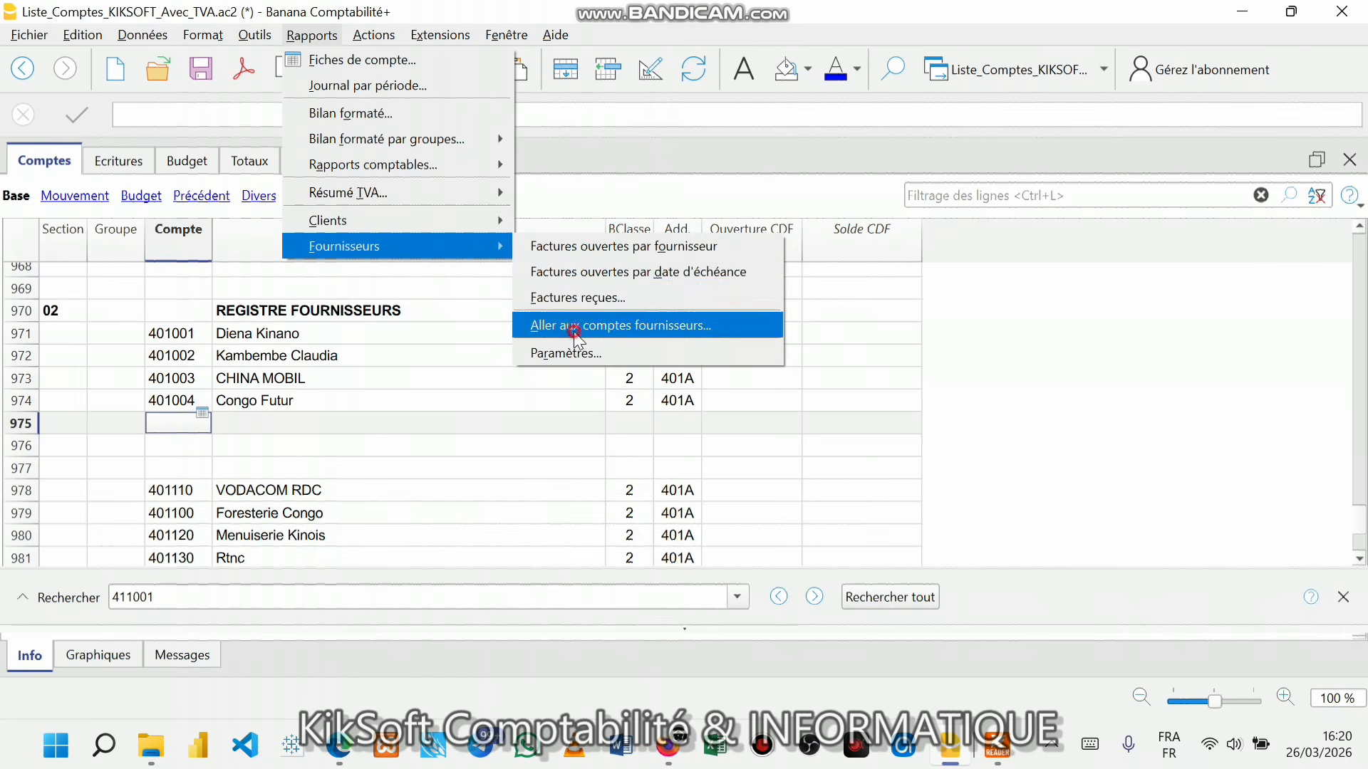
click(612, 326)
scroll(253, 413, up, 6)
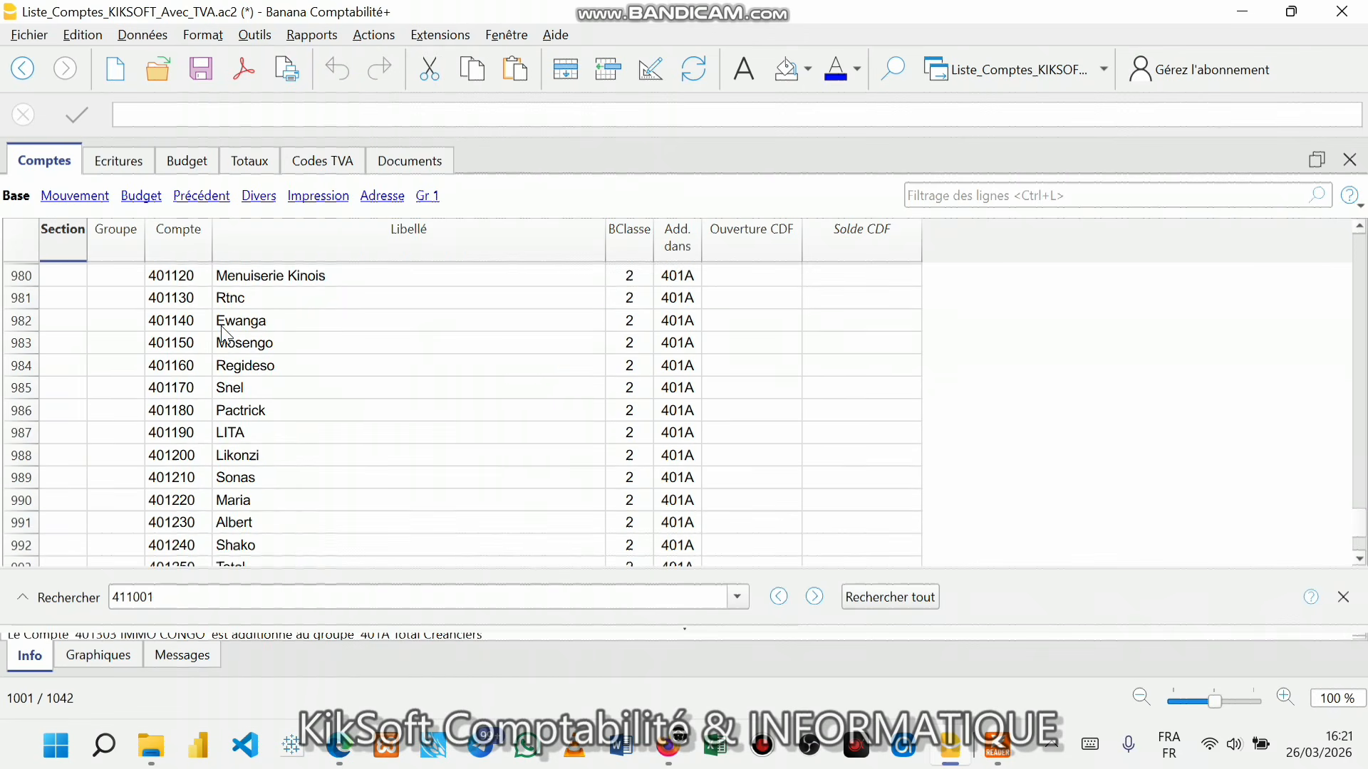
- Create supplier account 401005 in row 975 with description SALEM SARLU
click(194, 357)
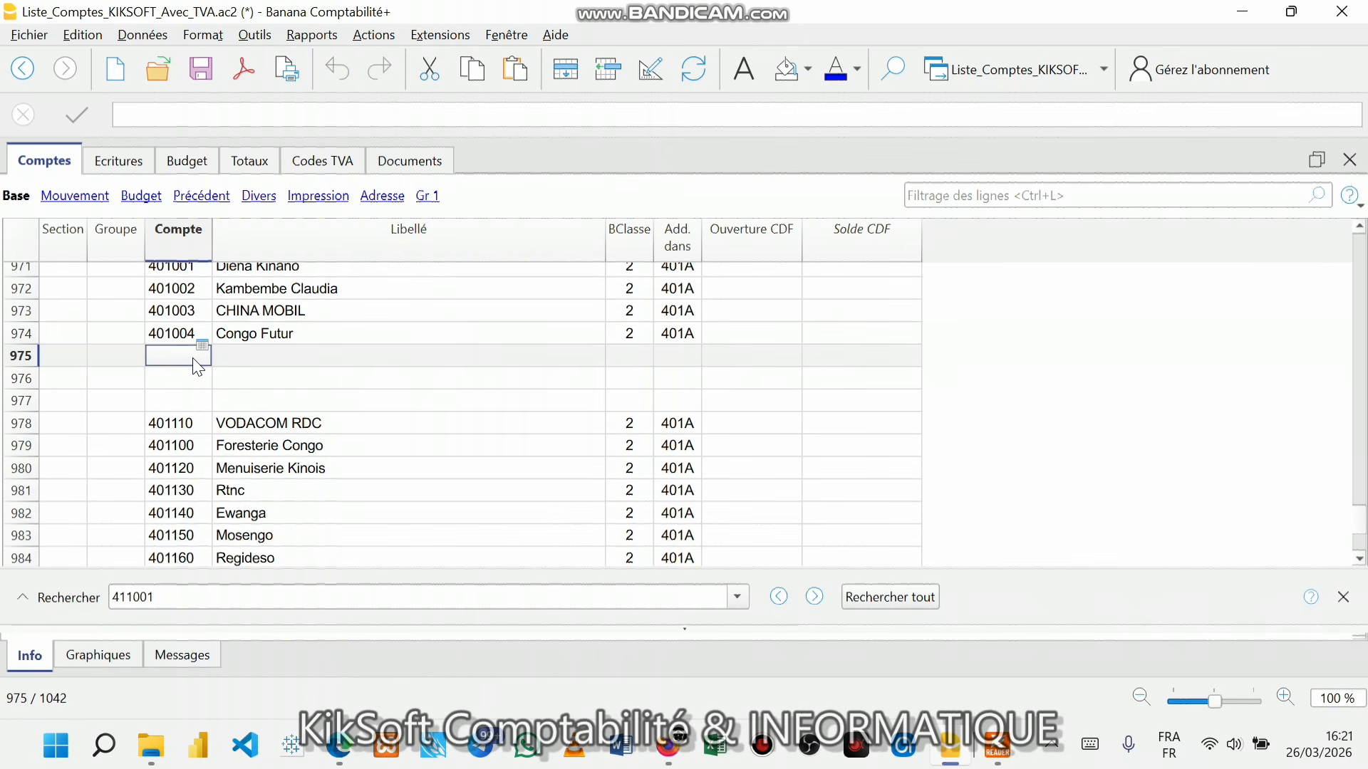
text(401005)
key(Return)
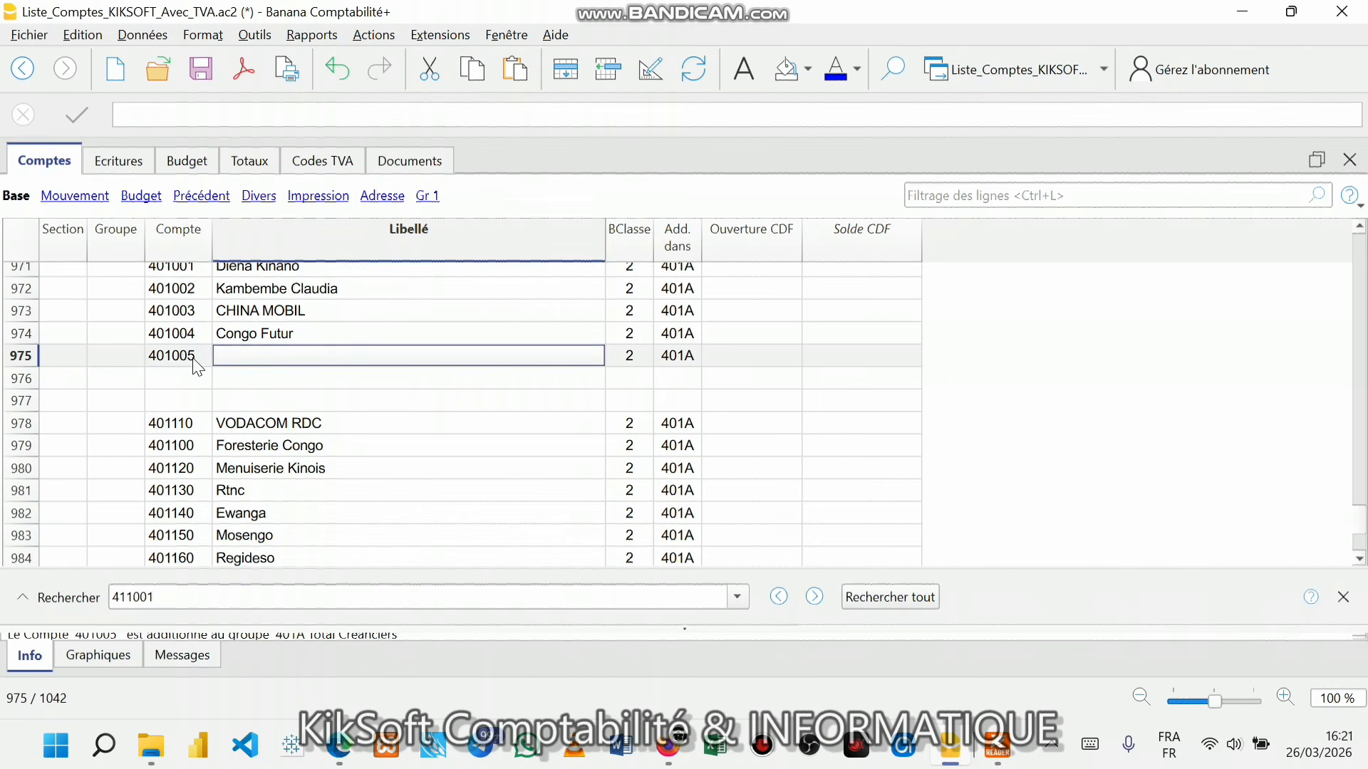
click(998, 745)
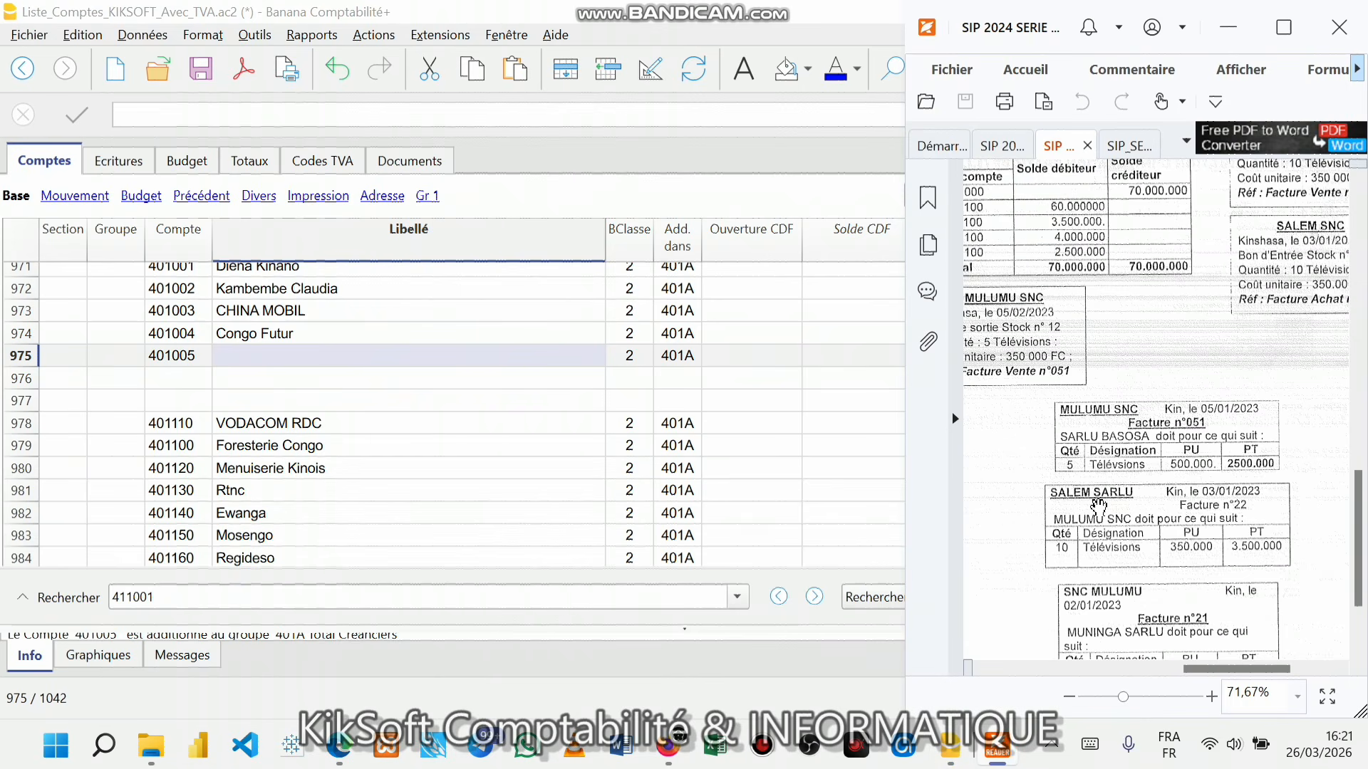
click(300, 357)
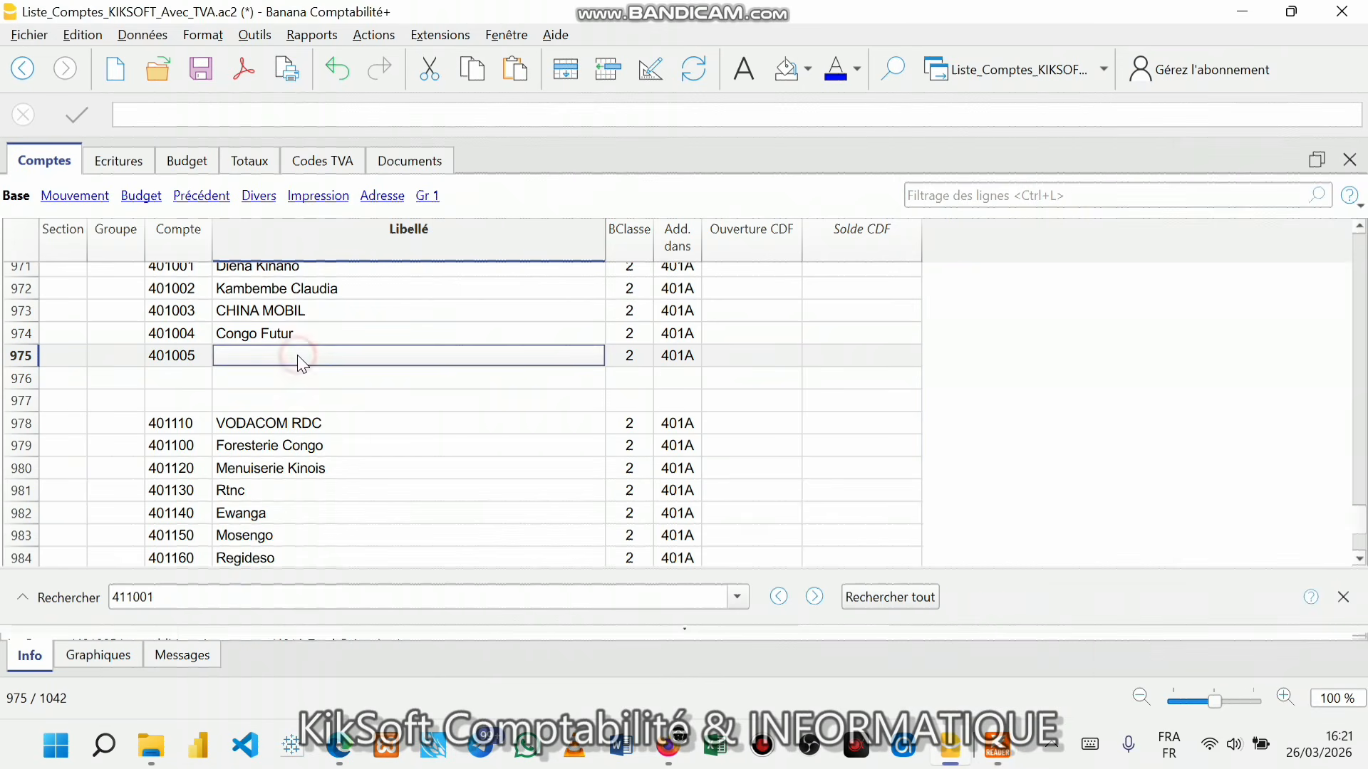
text(SALEM )
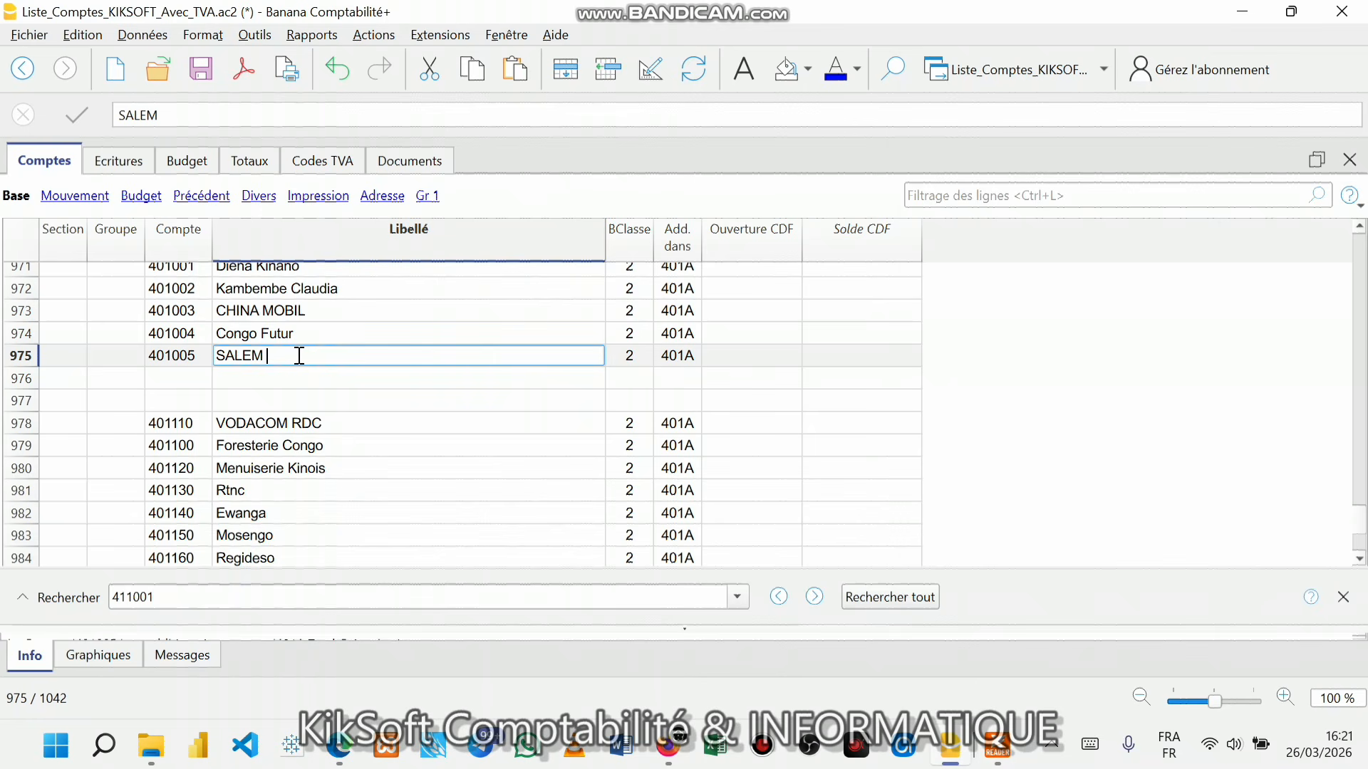
text(SARLUY)
key(BackSpace)
- Save the file and change row 3's credit account to 401005 SALEM SARLU
click(634, 400)
key(ctrl+s)
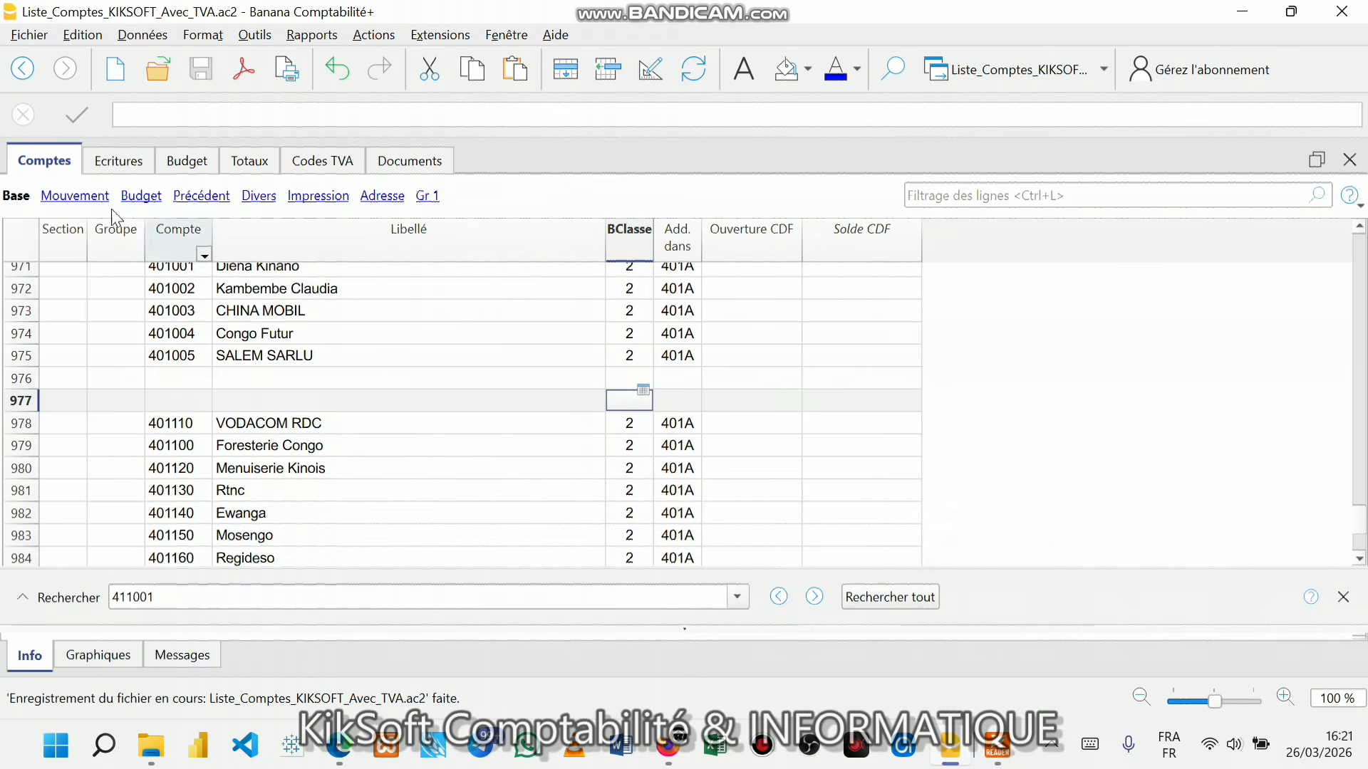
click(107, 170)
double_click(502, 324)
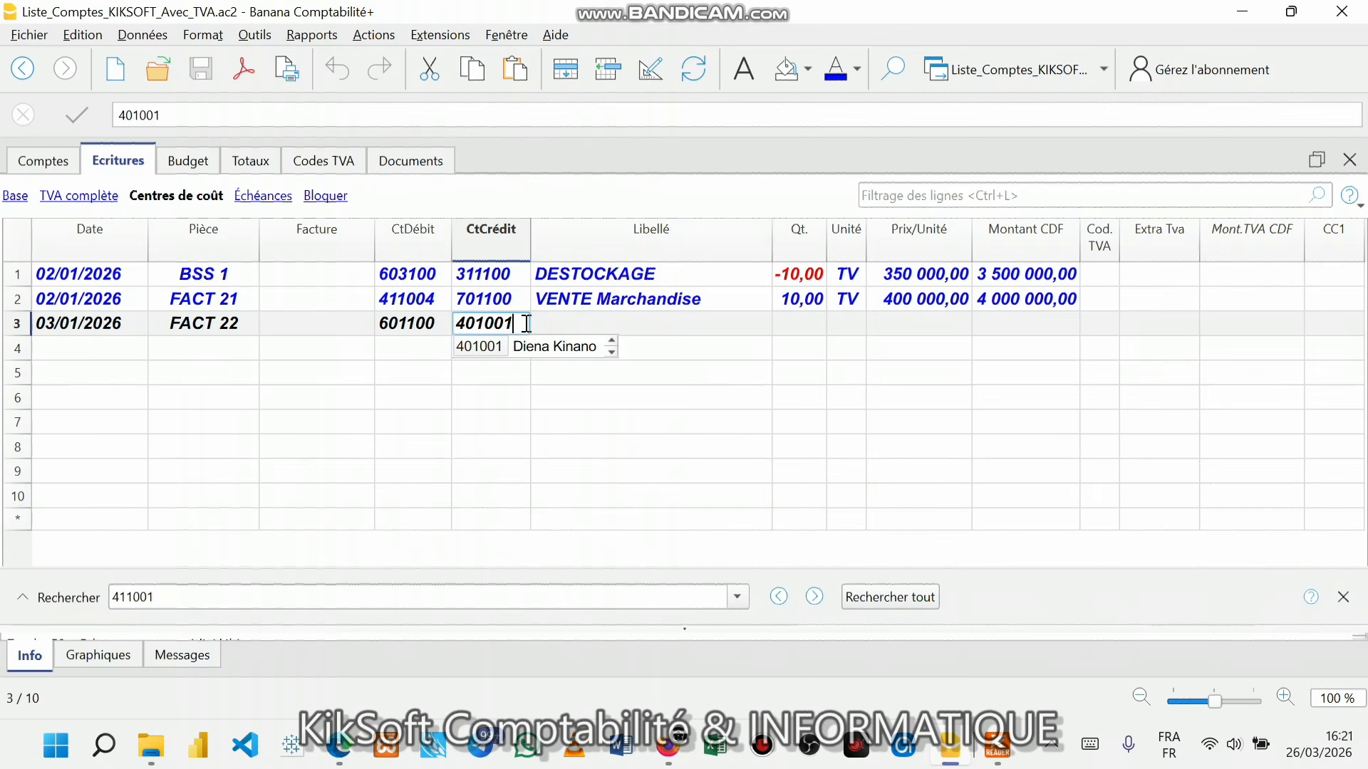
key(BackSpace)
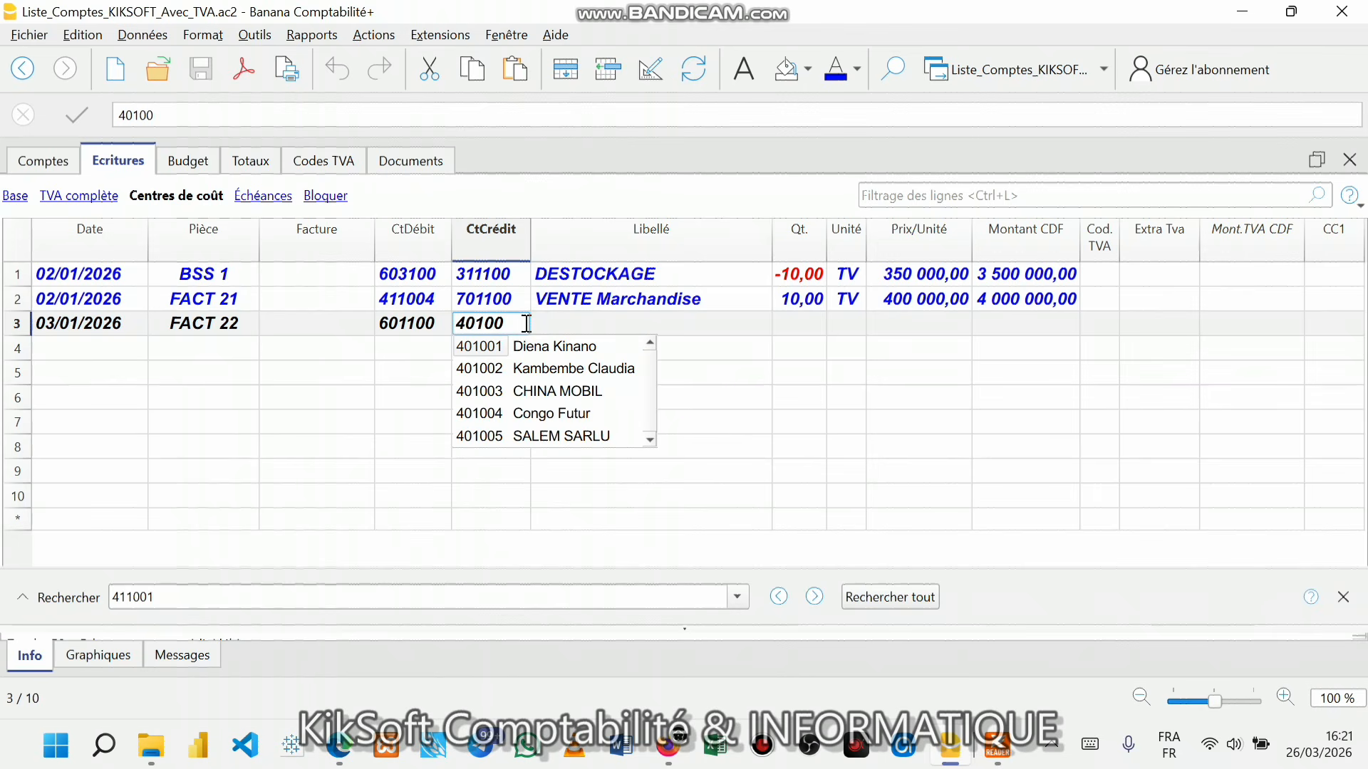
click(584, 436)
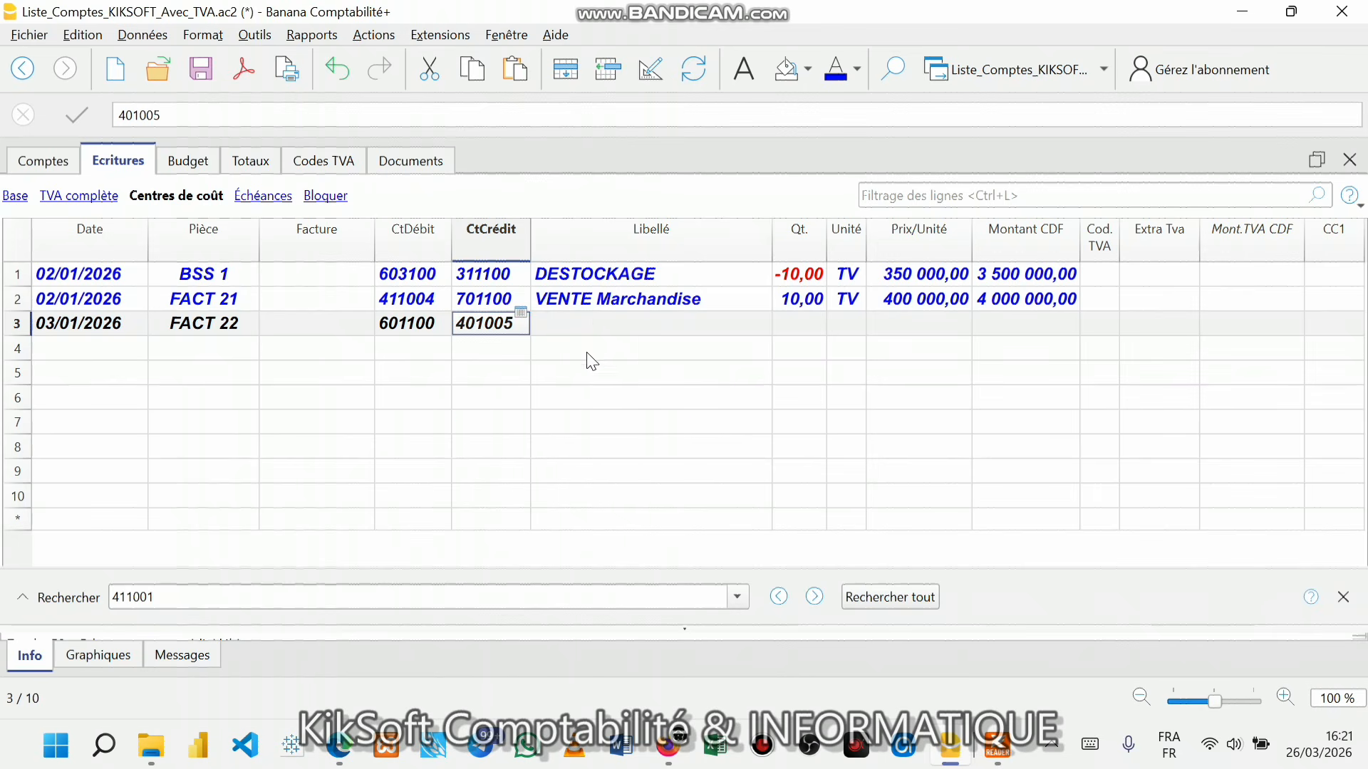
click(595, 311)
- Describe the entry as ACHAT Marchandise: 10 TV at a 350 000,00 unit price
click(594, 325)
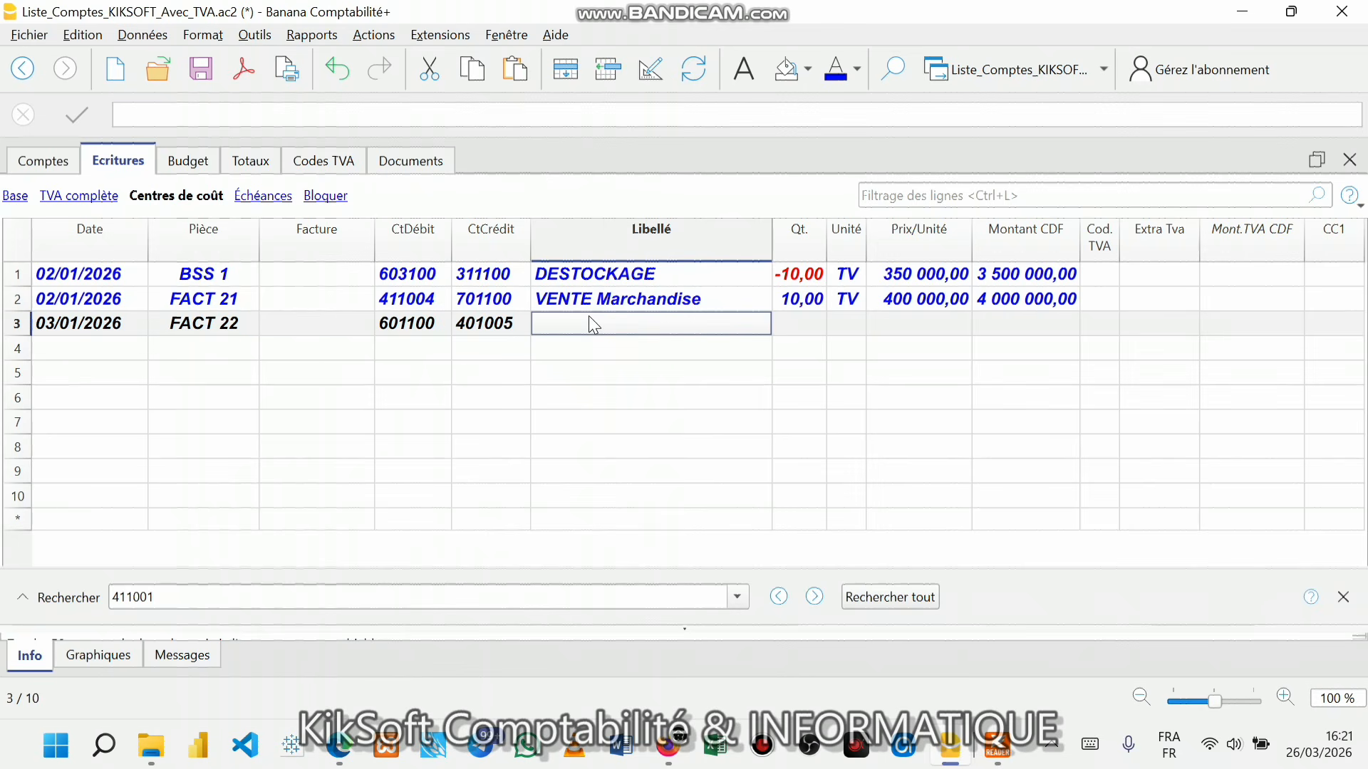
text(A)
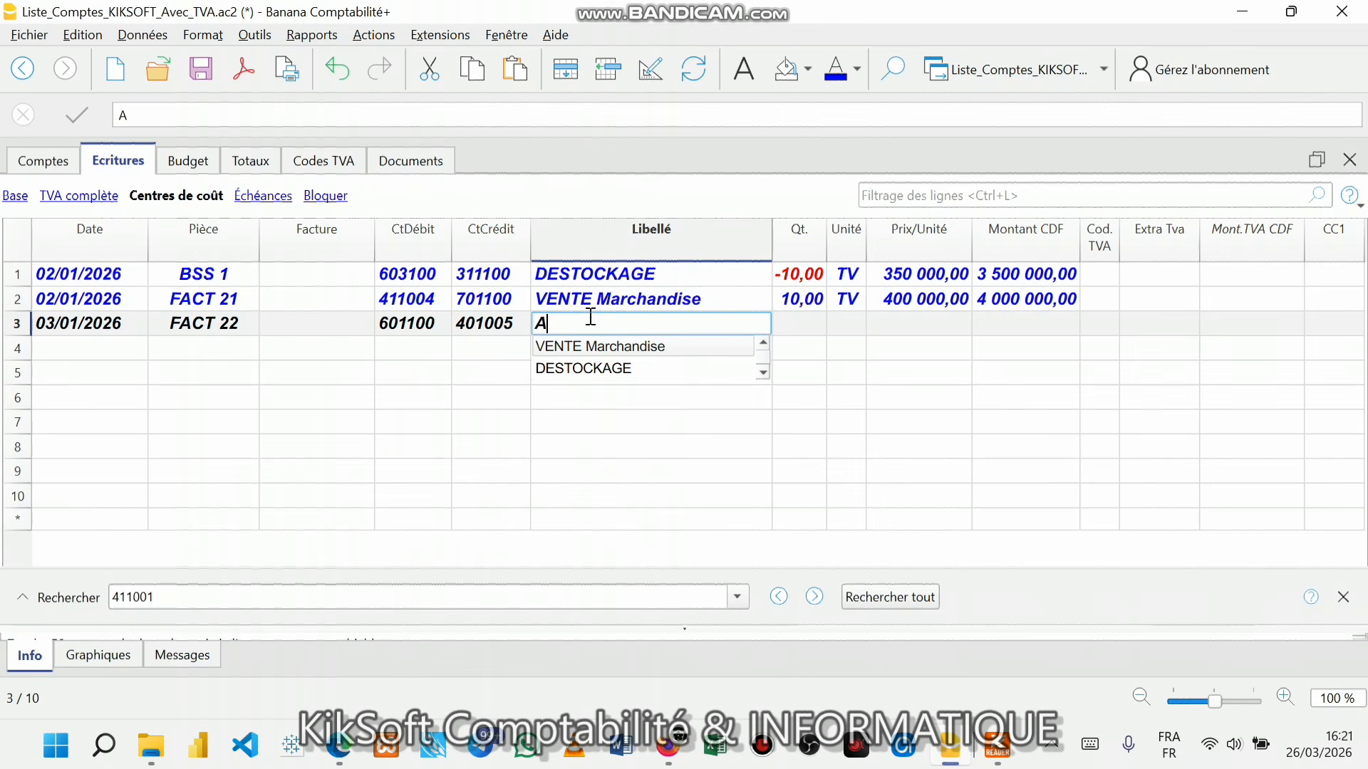
text(CHAT)
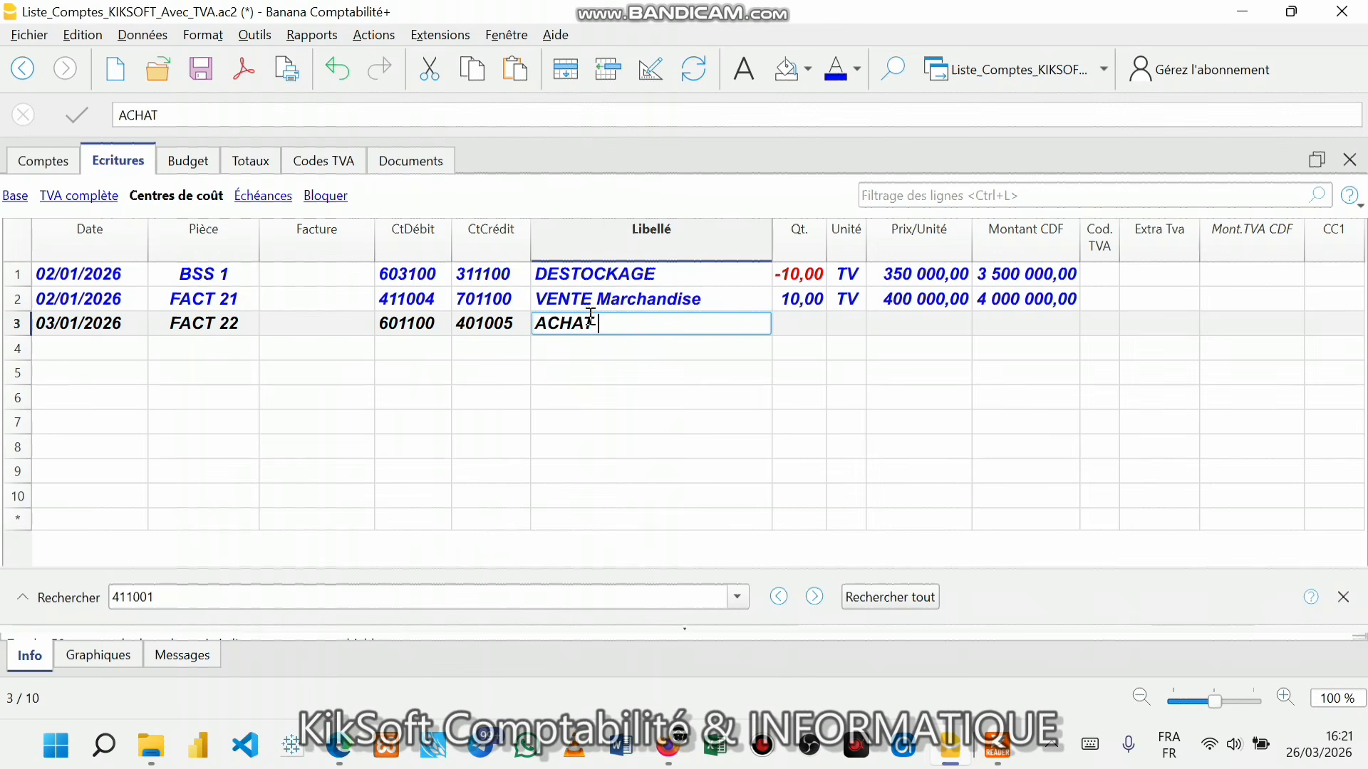
text( Marchandise)
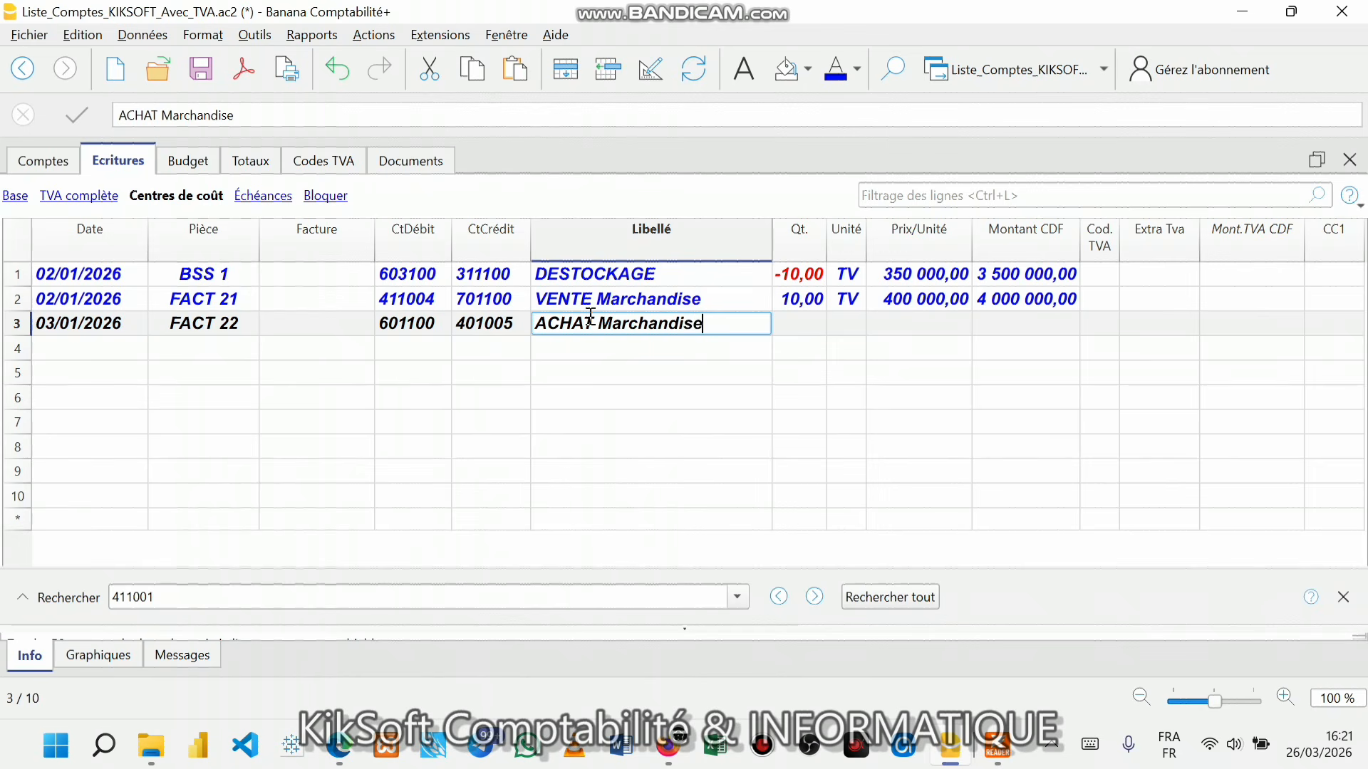
key(Return)
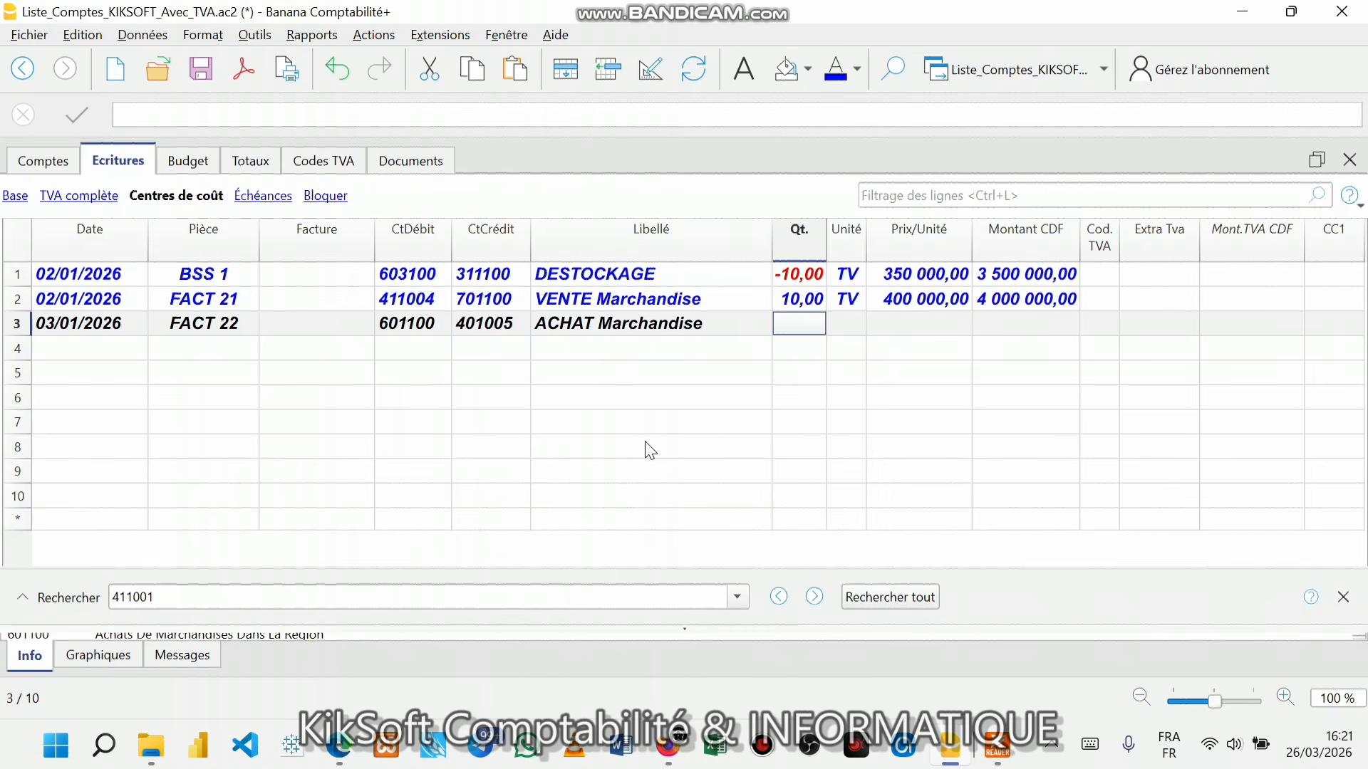
text(10)
key(Return)
text(TV)
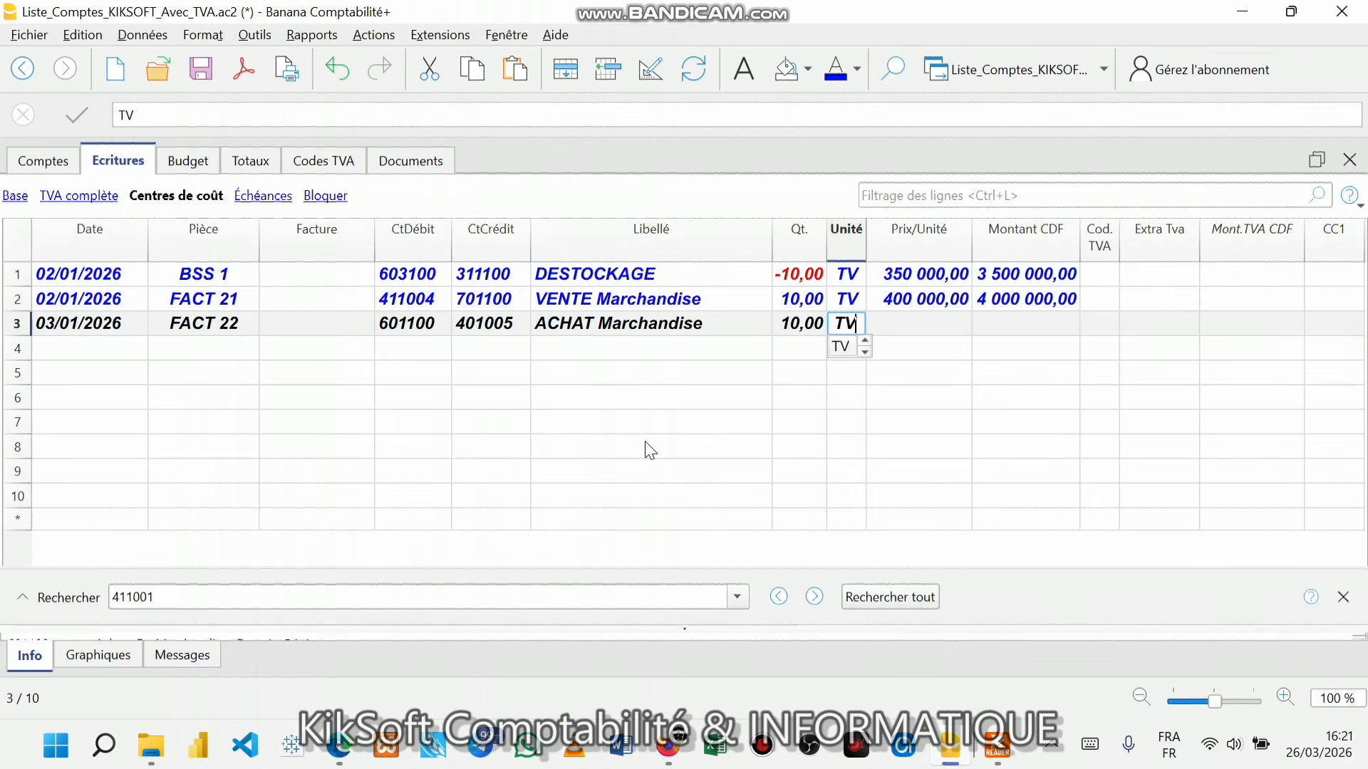
key(Return)
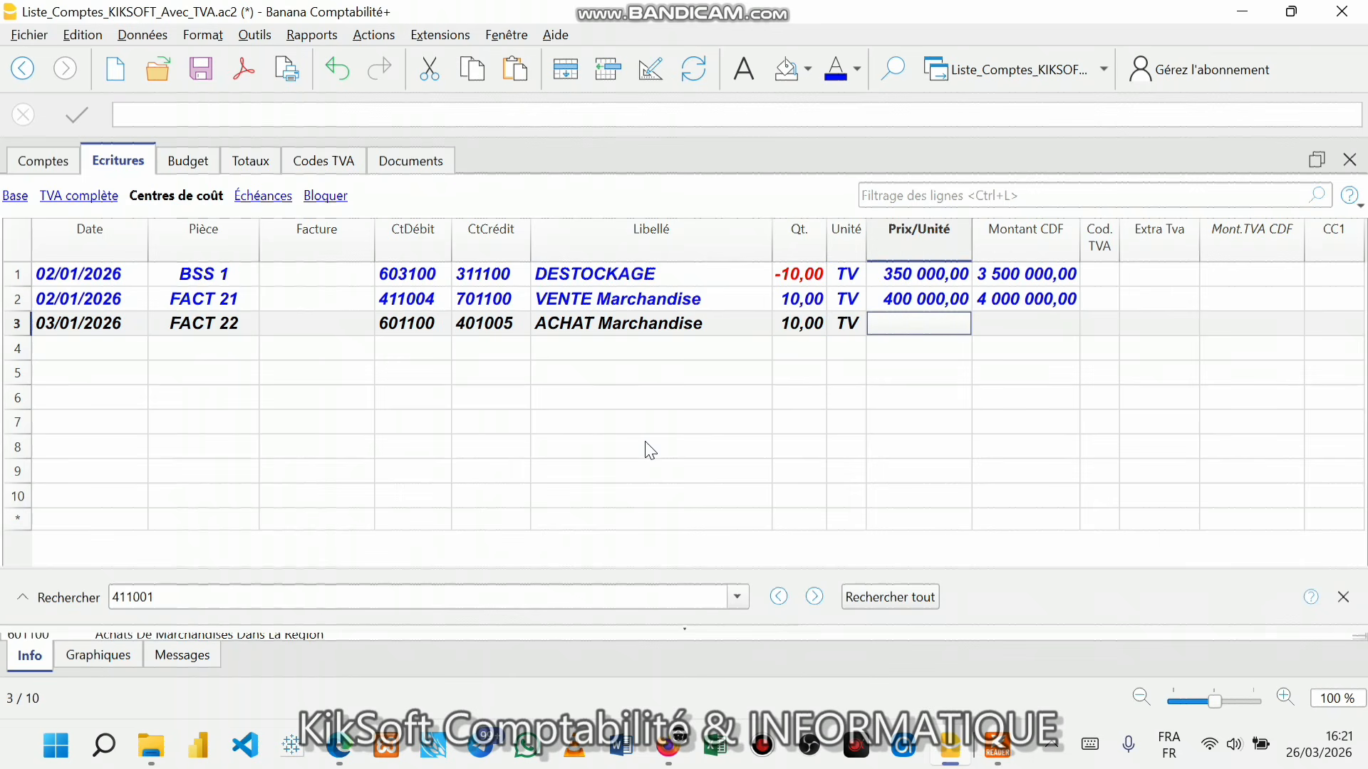
text(3500000)
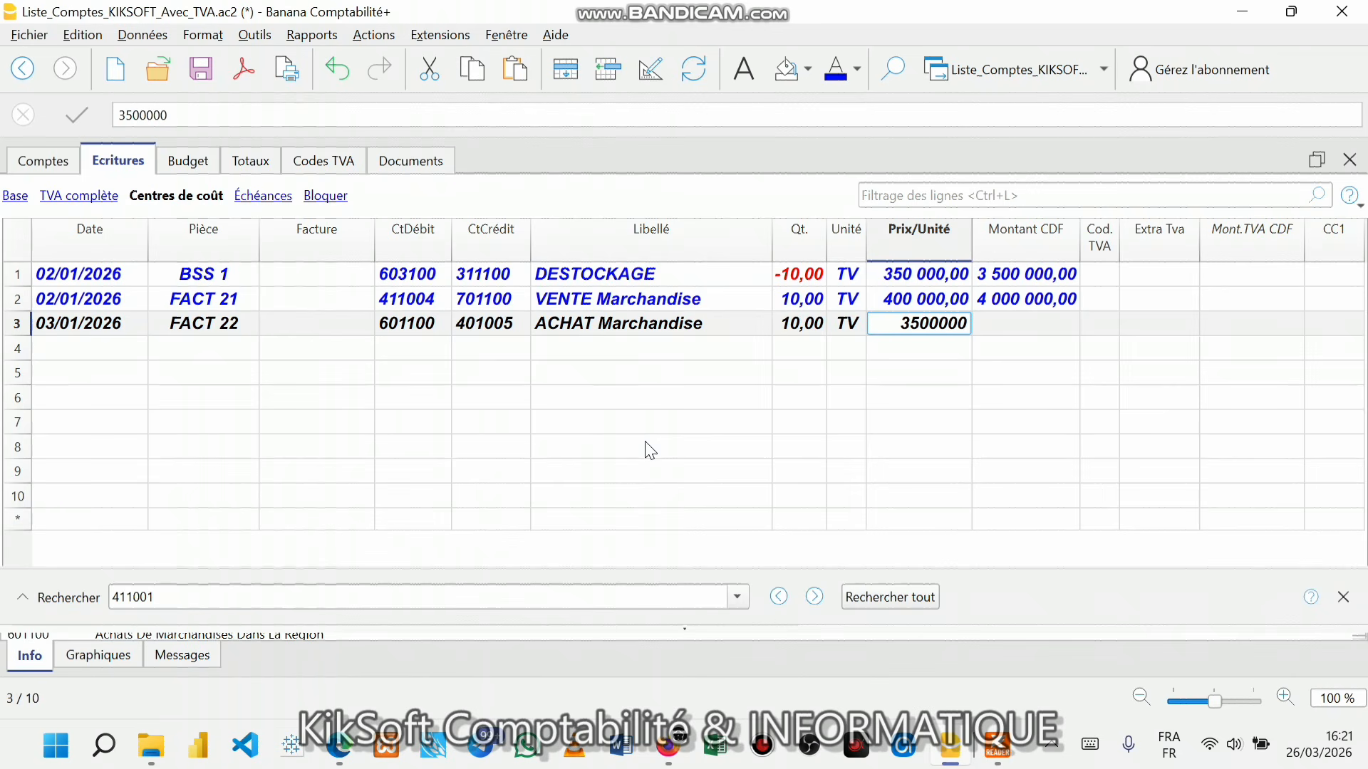
key(Return)
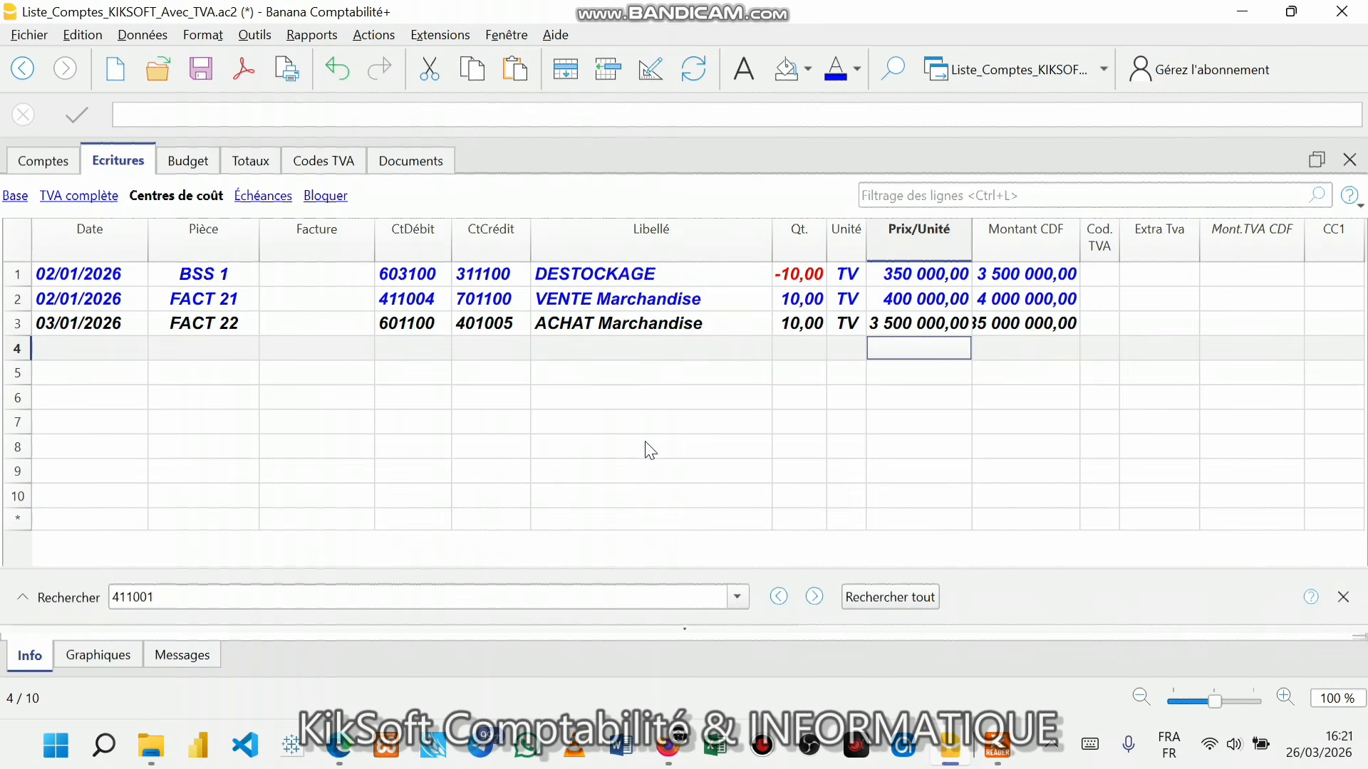
click(912, 329)
double_click(912, 329)
key(BackSpace)
key(Return)
click(997, 746)
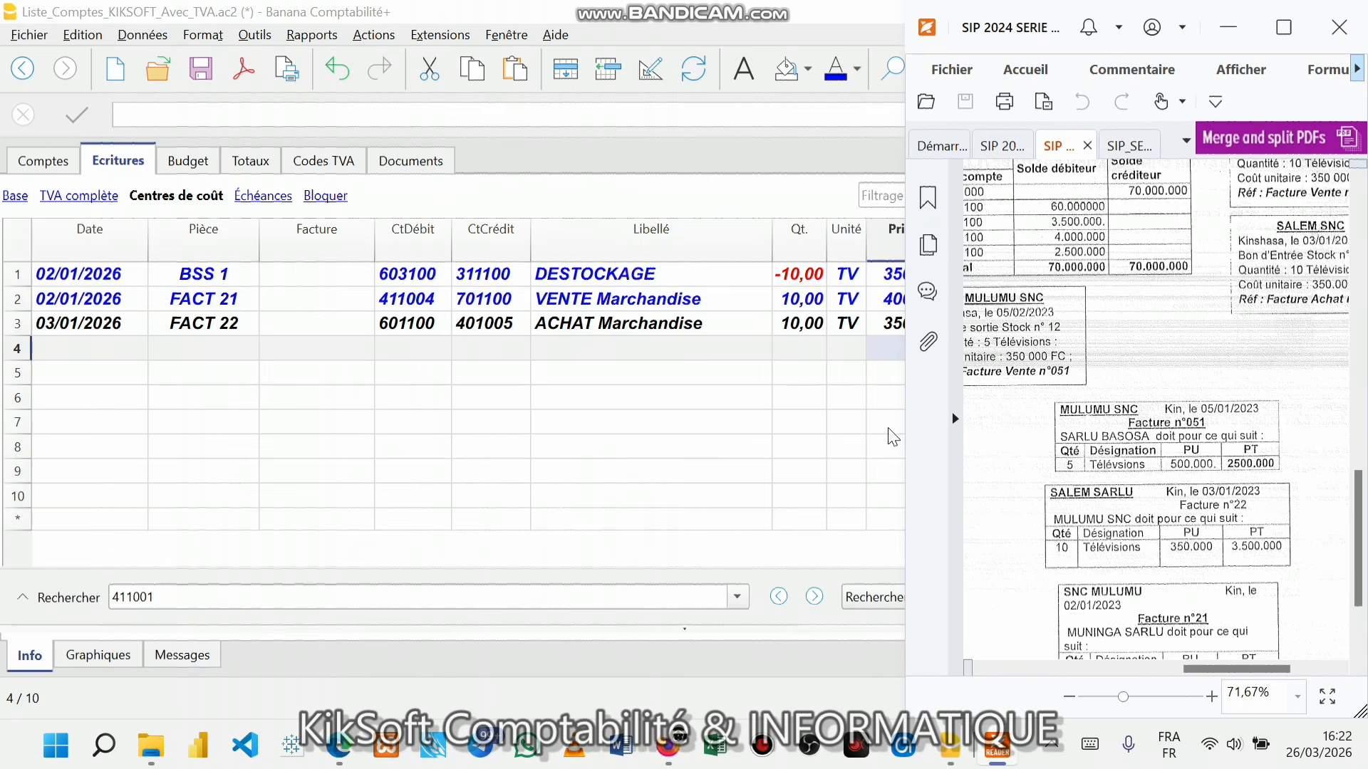
click(872, 325)
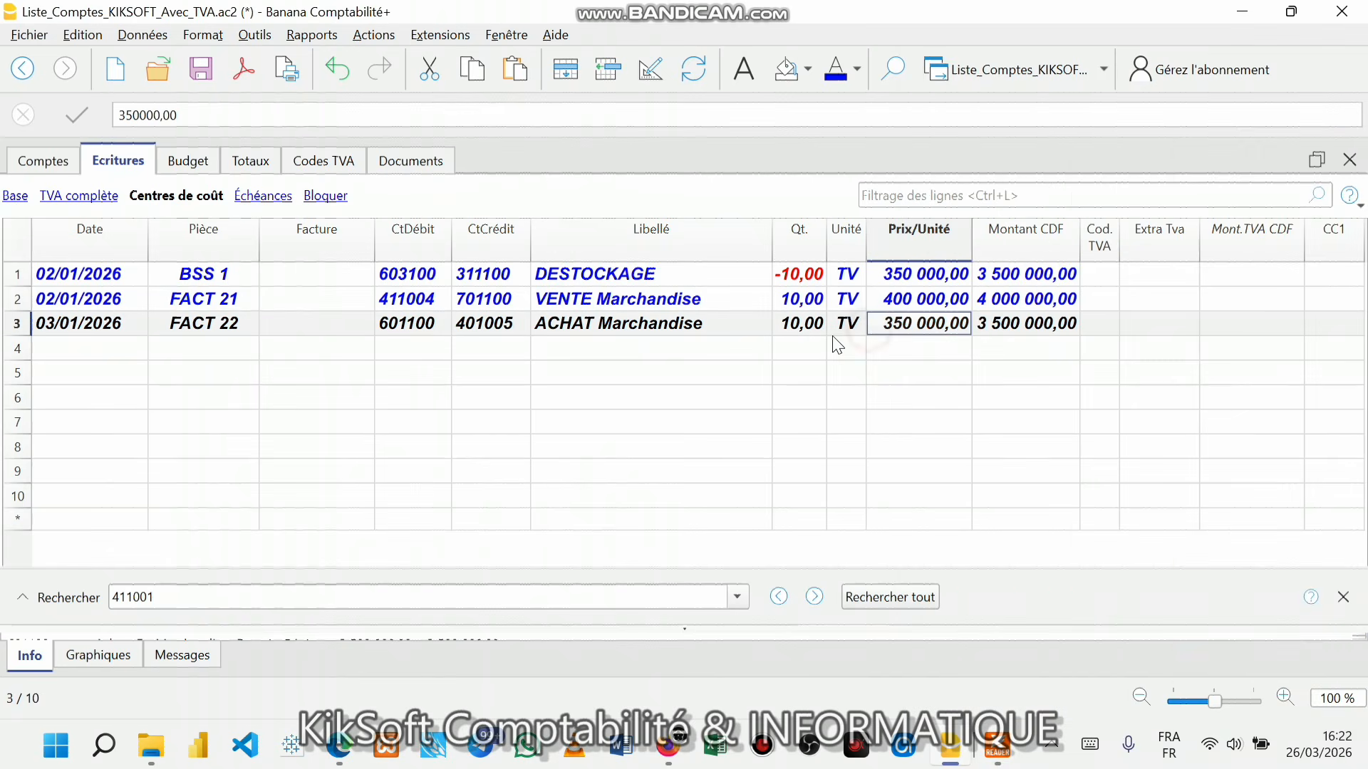
click(1017, 329)
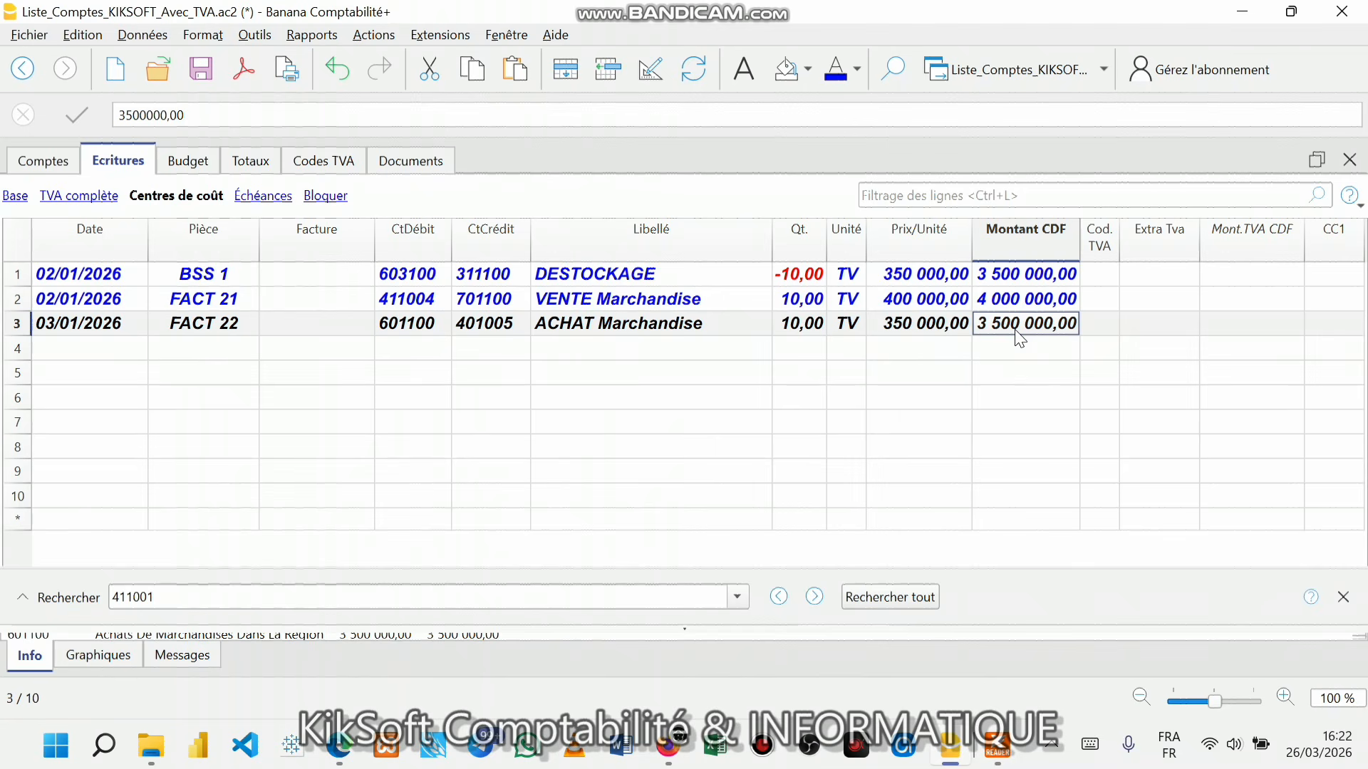
click(65, 350)
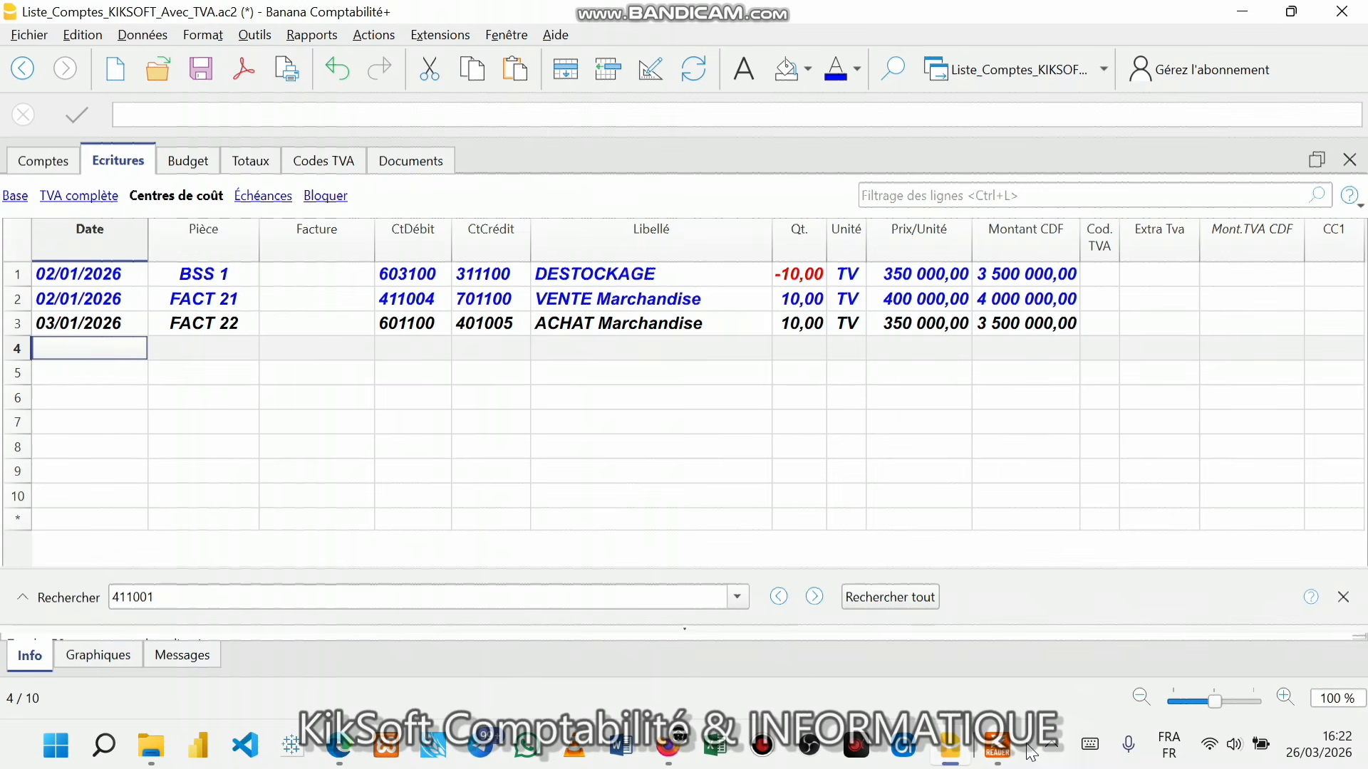
click(1001, 748)
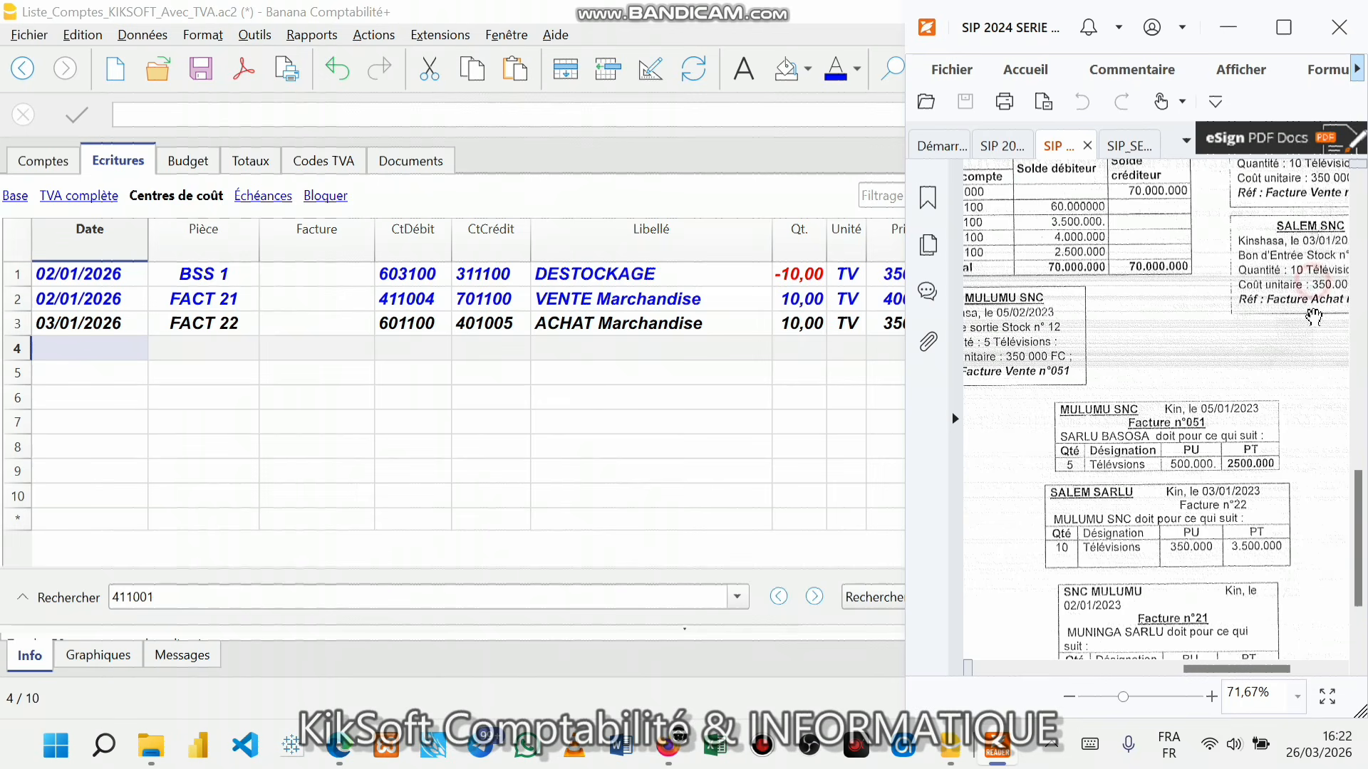
drag(1287, 666, 1298, 664)
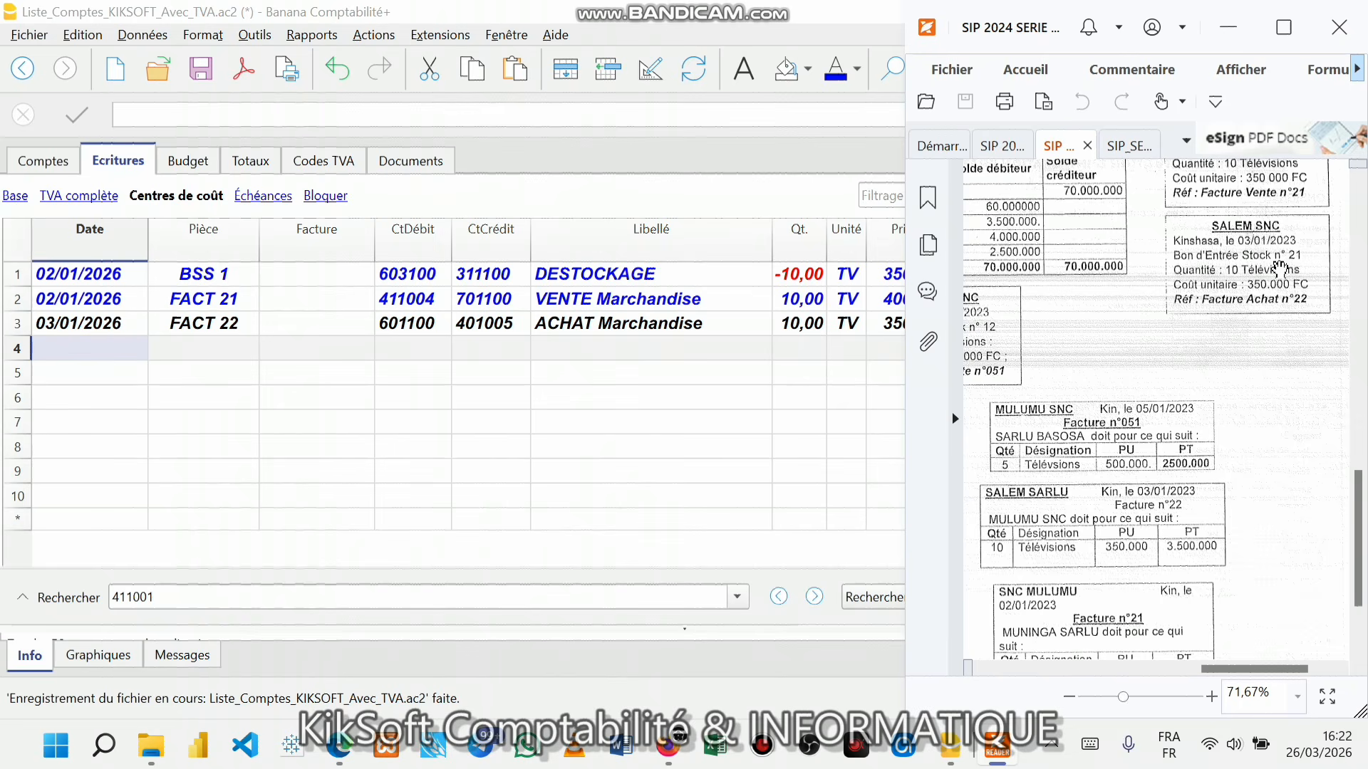
- Date journal row 4 03/01/2026 and tile Banana beside the invoice PDF
click(208, 351)
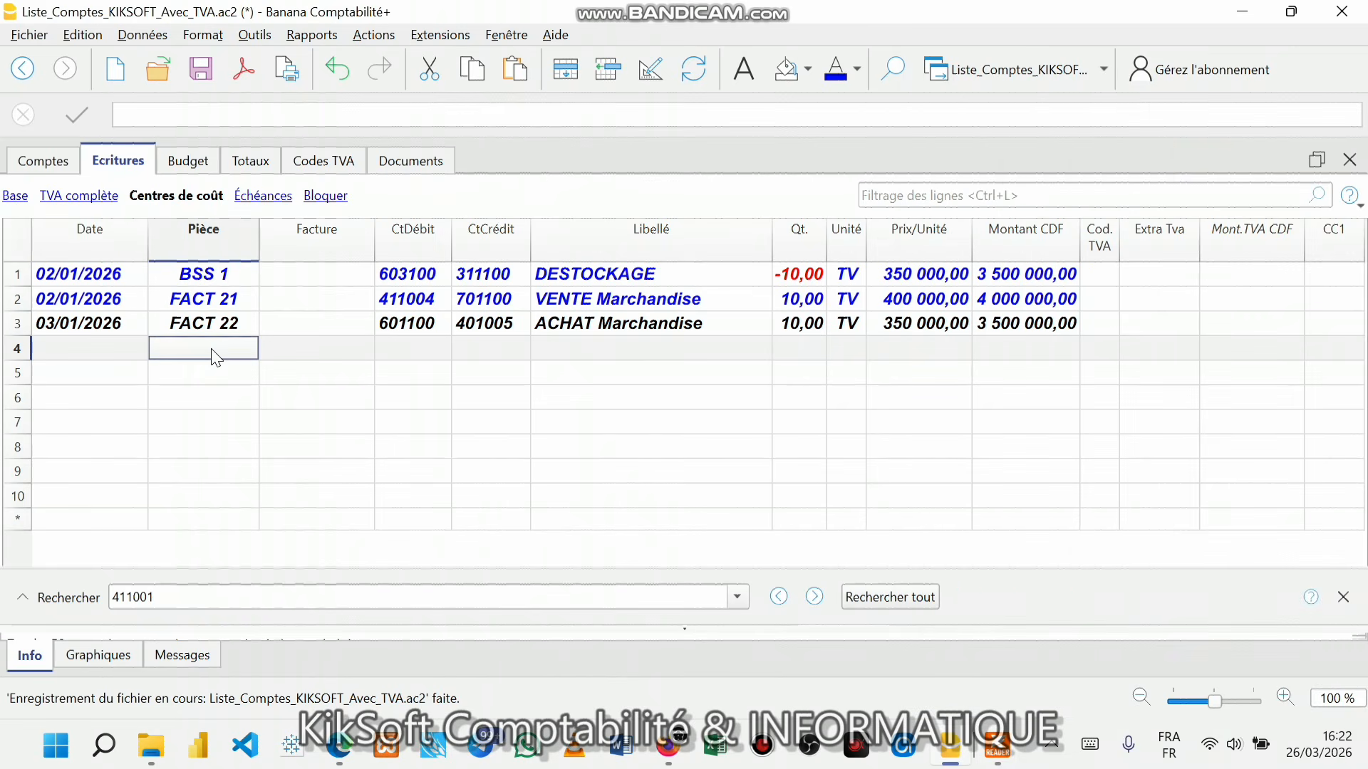
click(94, 347)
text(03)
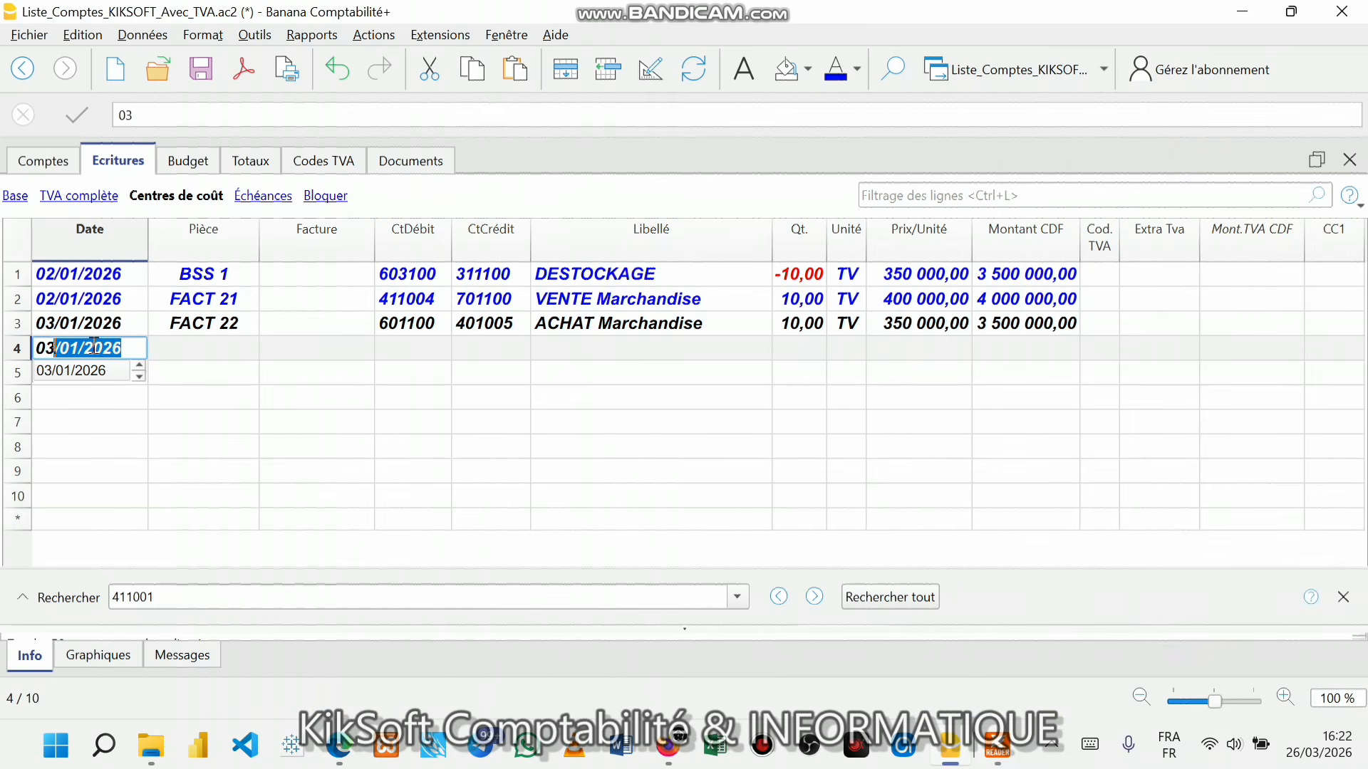
key(Return)
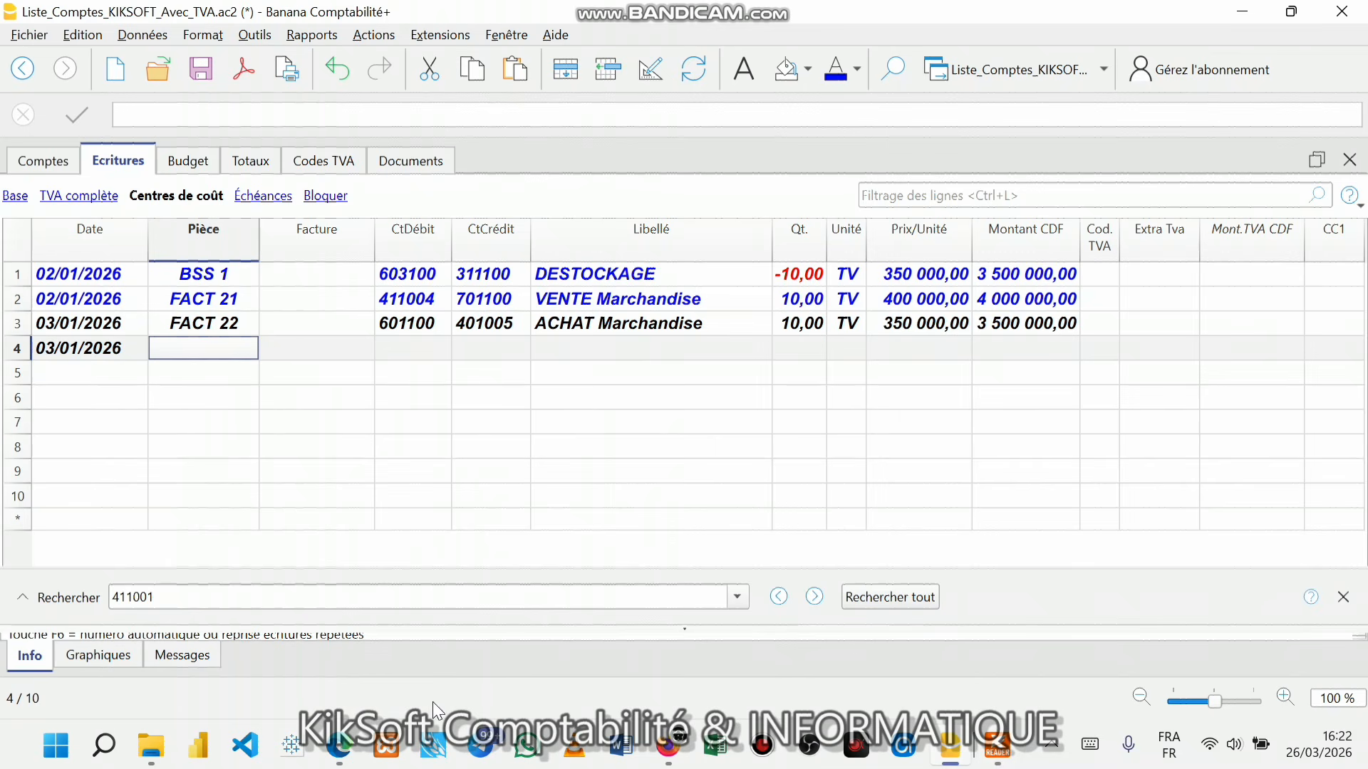
click(265, 423)
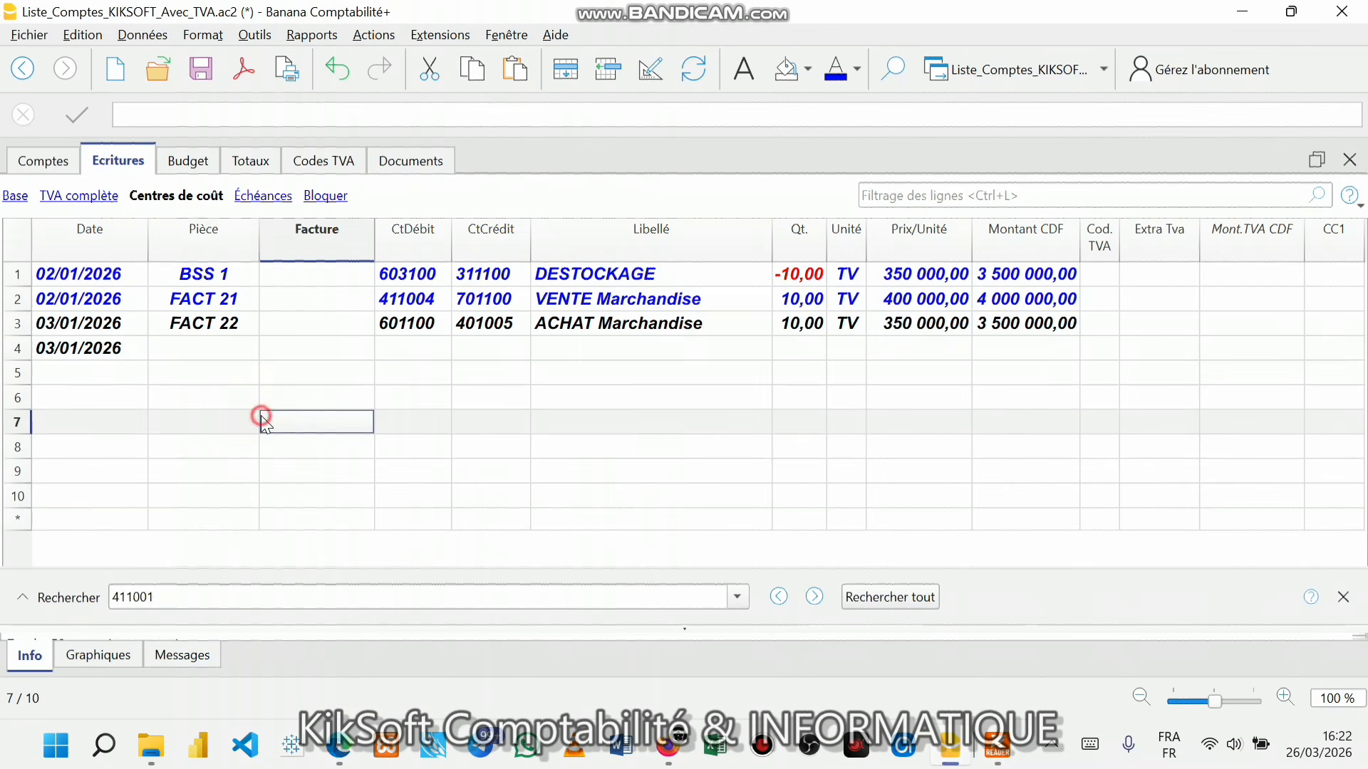
key(super+Down)
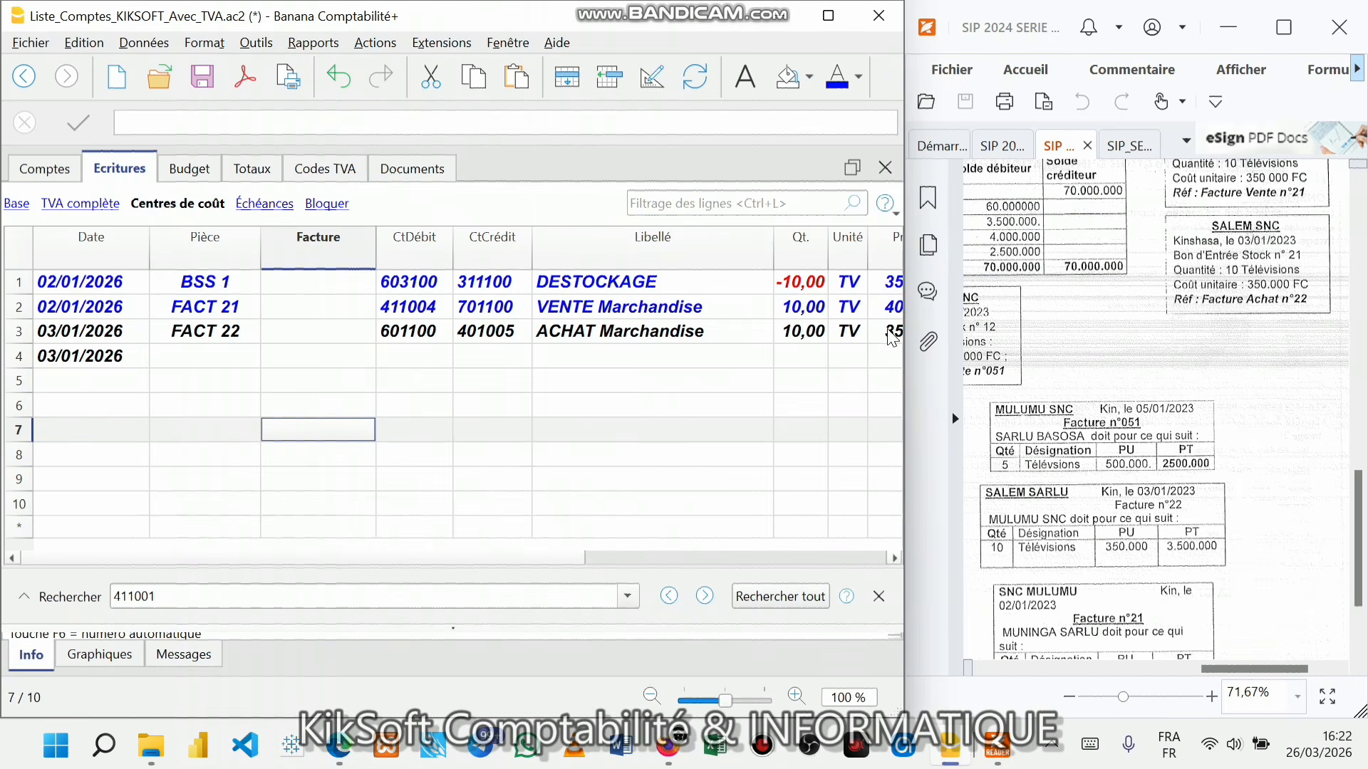
click(1293, 385)
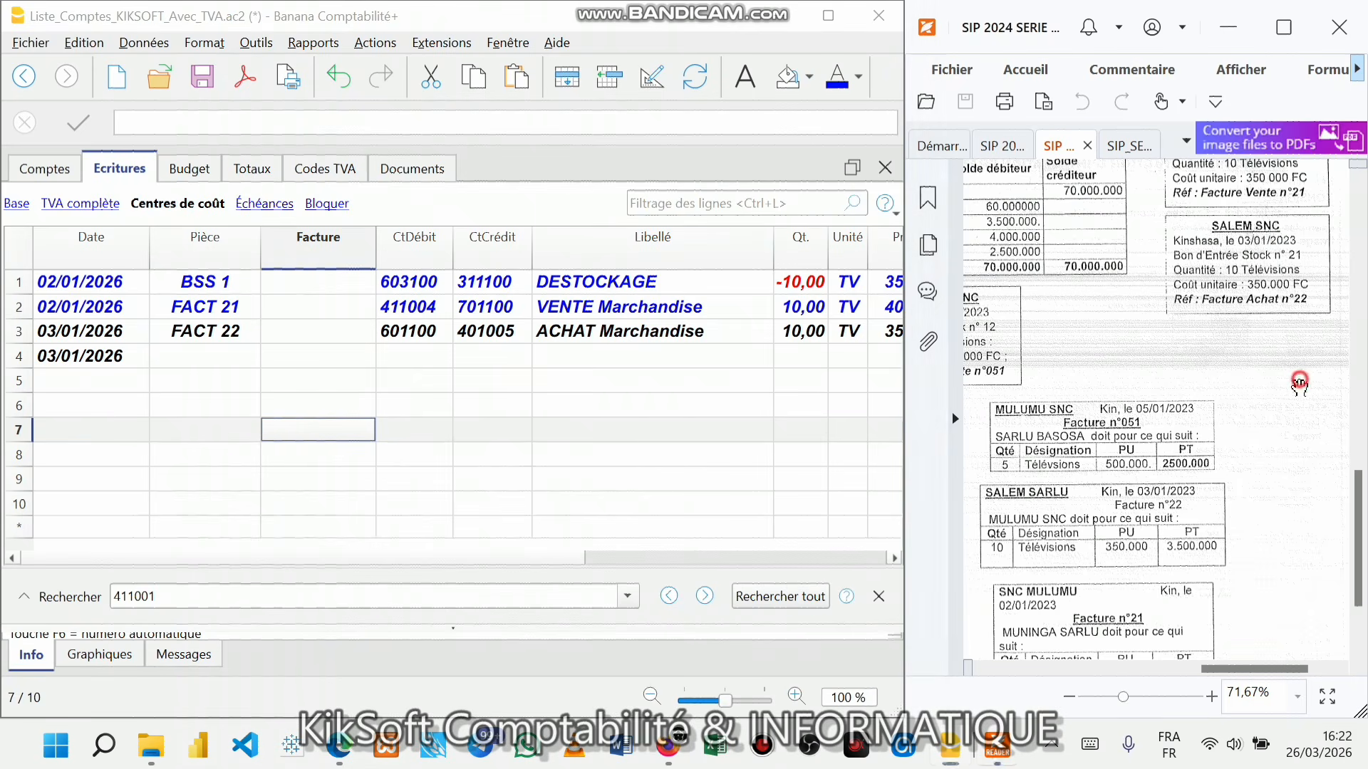
- Enter BES 21 as row 4's document number
click(219, 355)
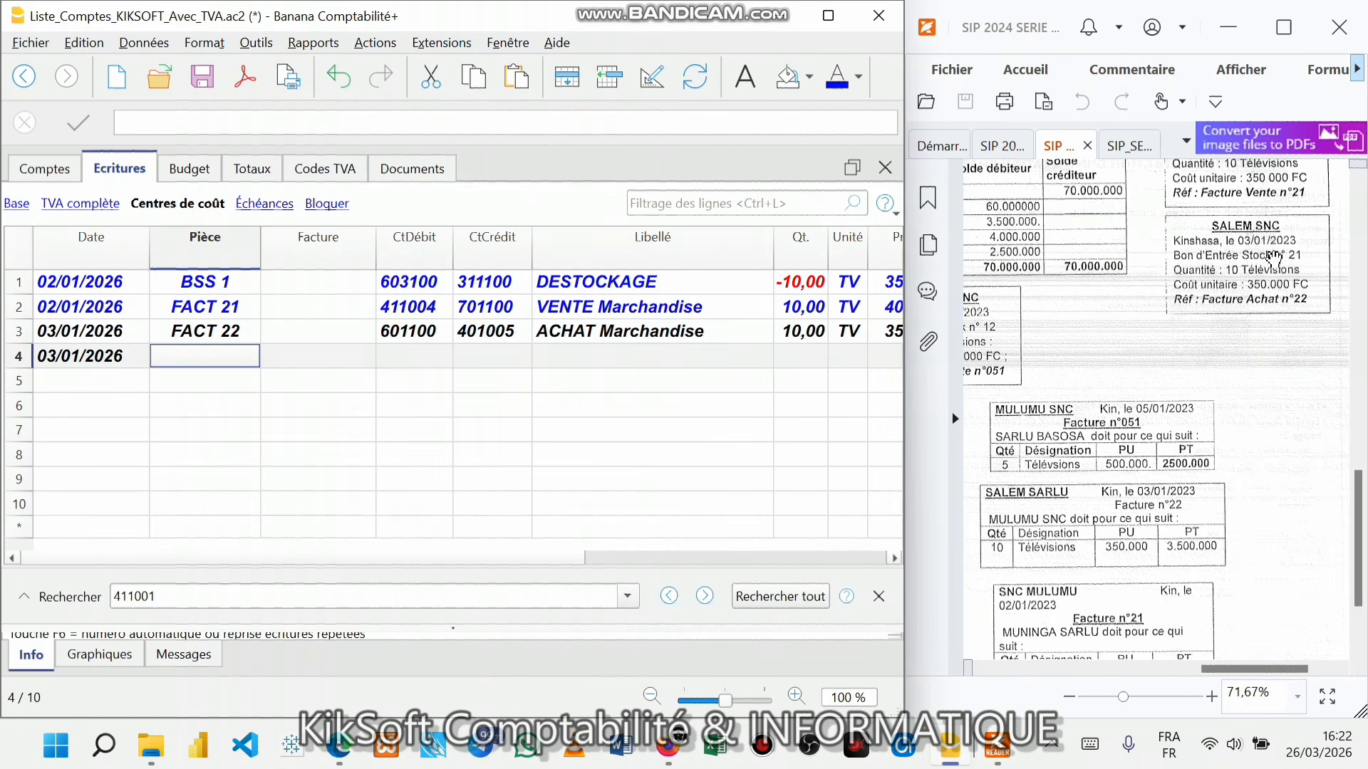
text(BE)
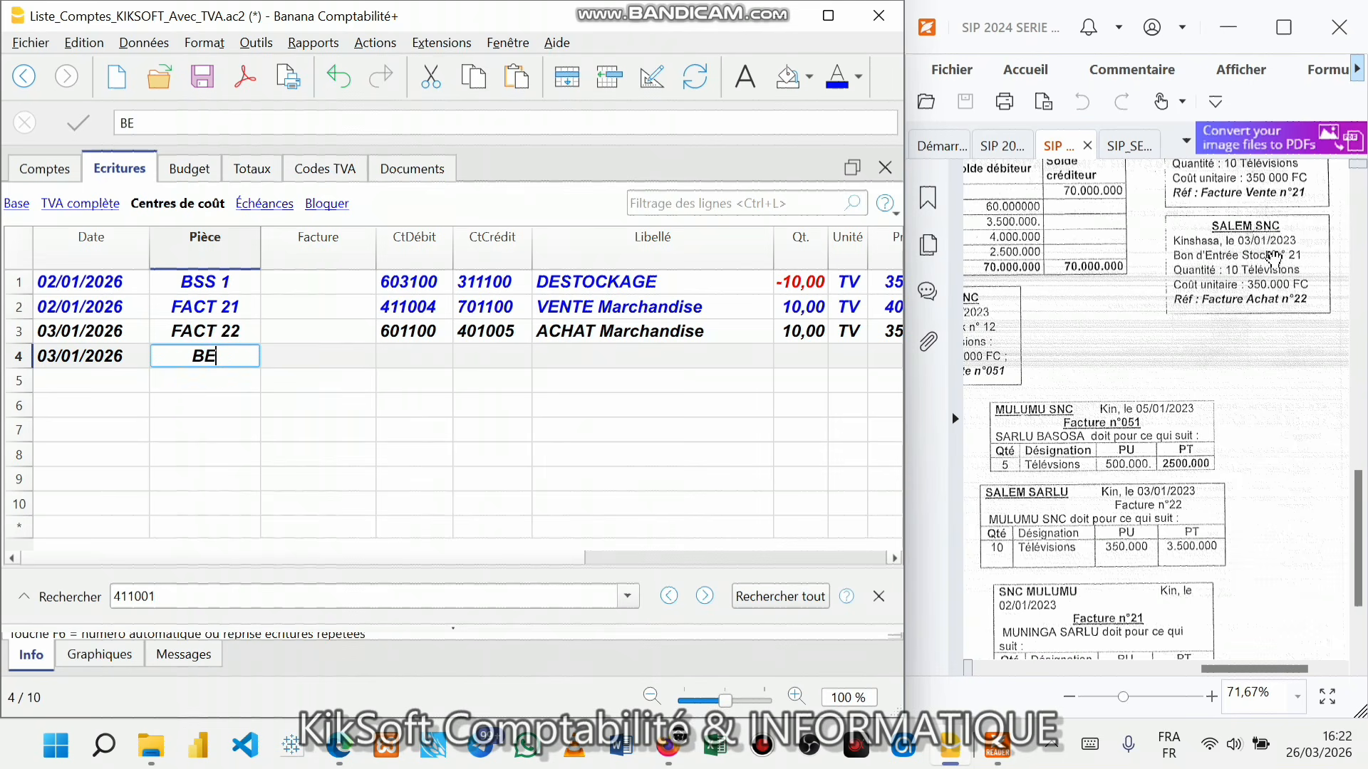
text(S 1)
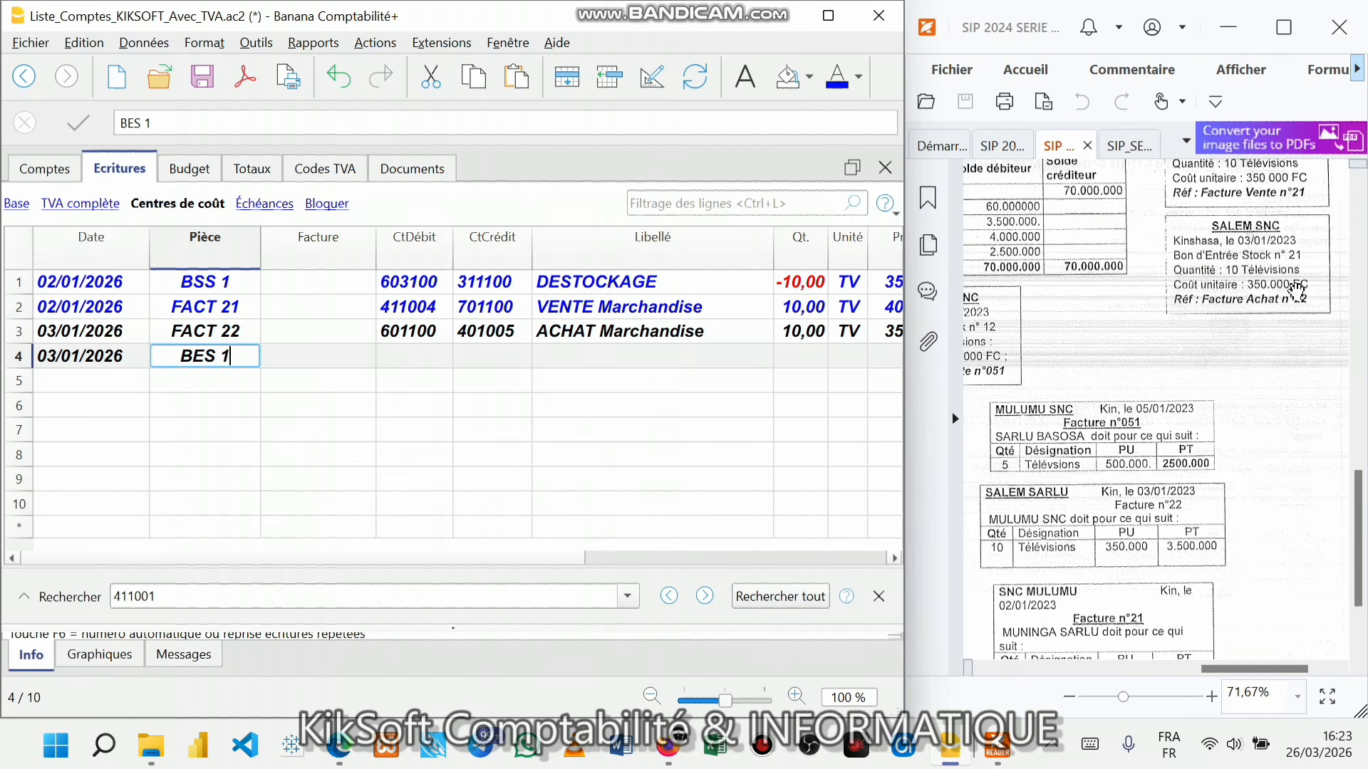
key(BackSpace)
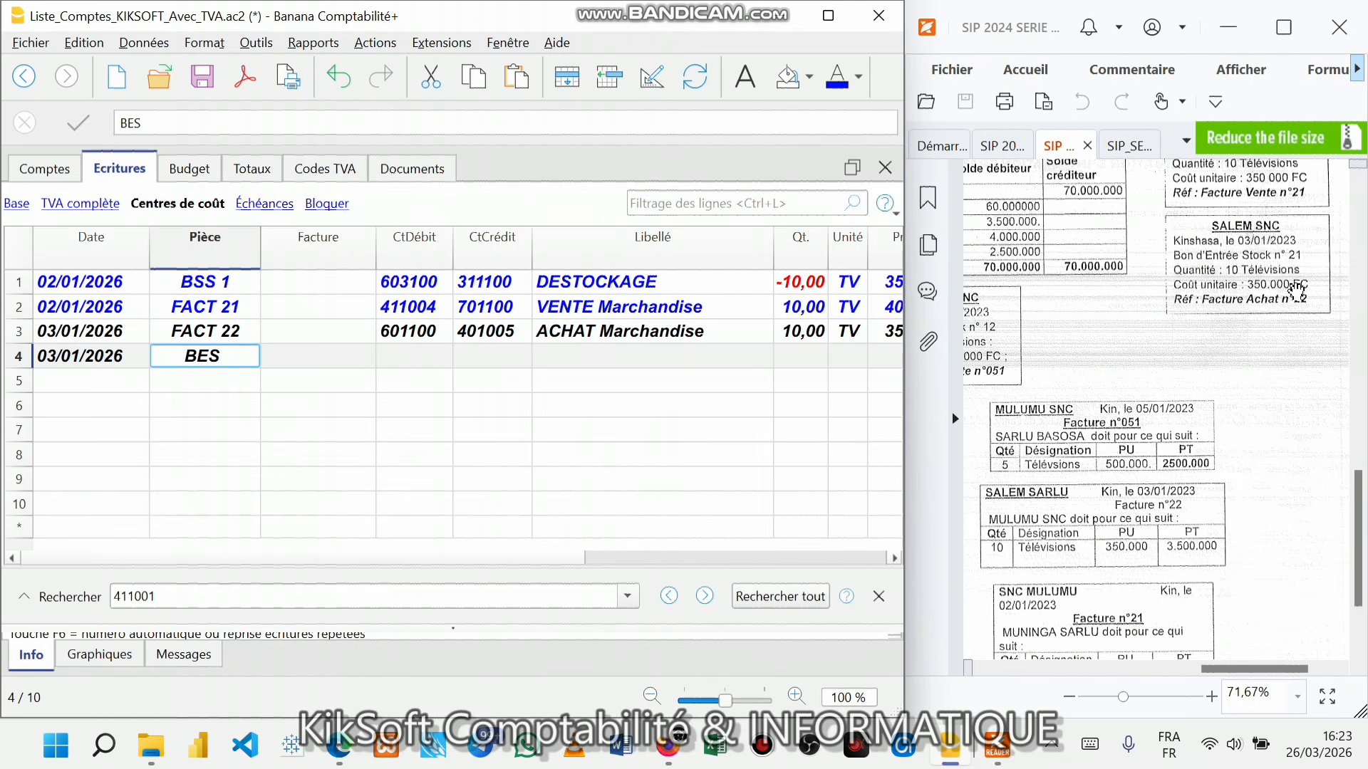
text(21)
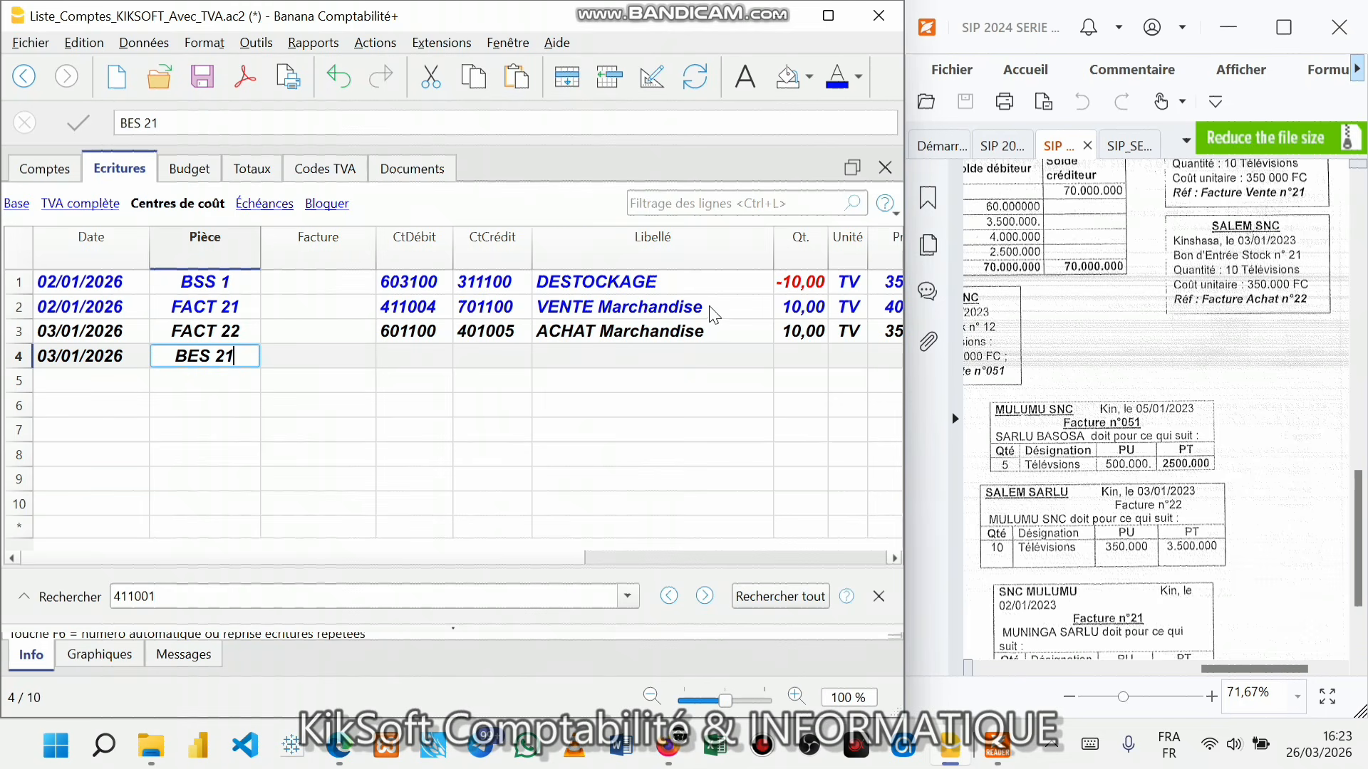
key(Return)
key(Return)
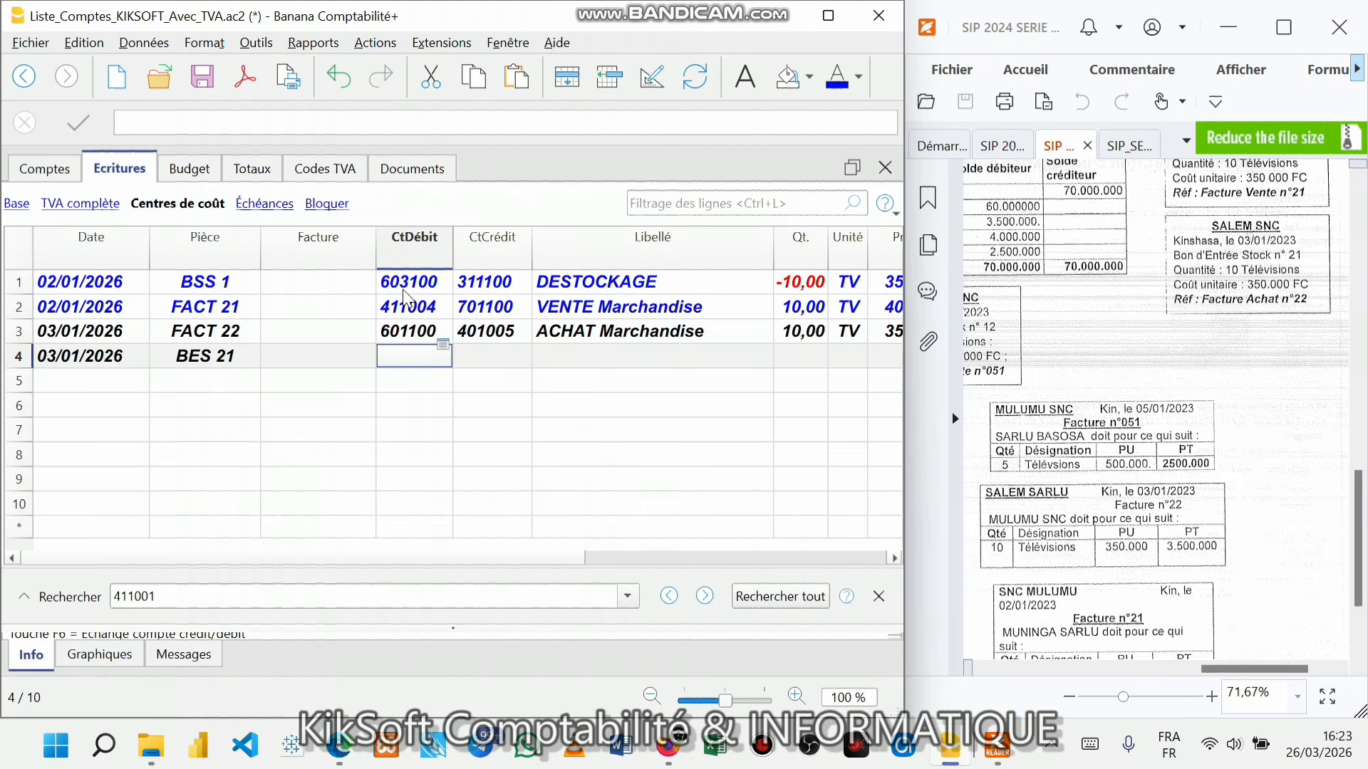
- Give row 4 debit account 311100 and credit account 603100
click(474, 289)
click(418, 284)
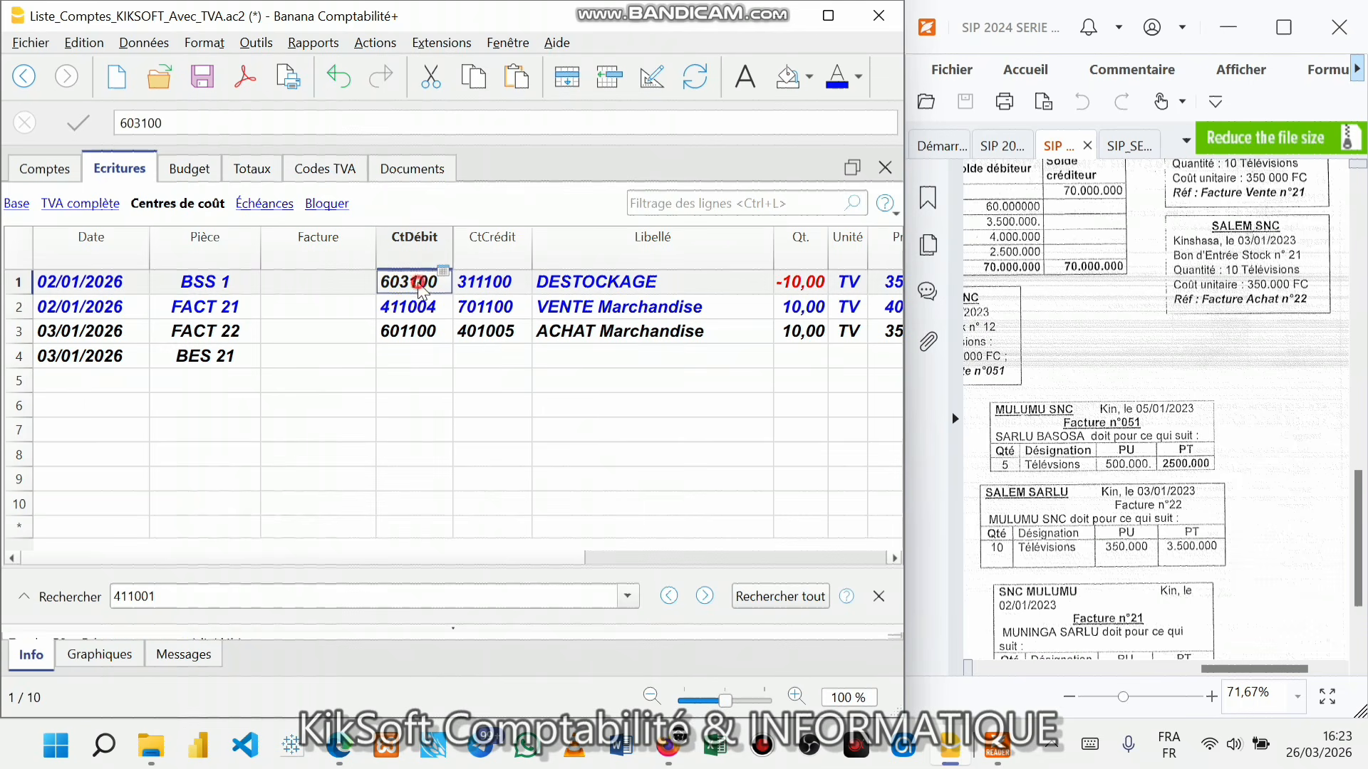
click(421, 356)
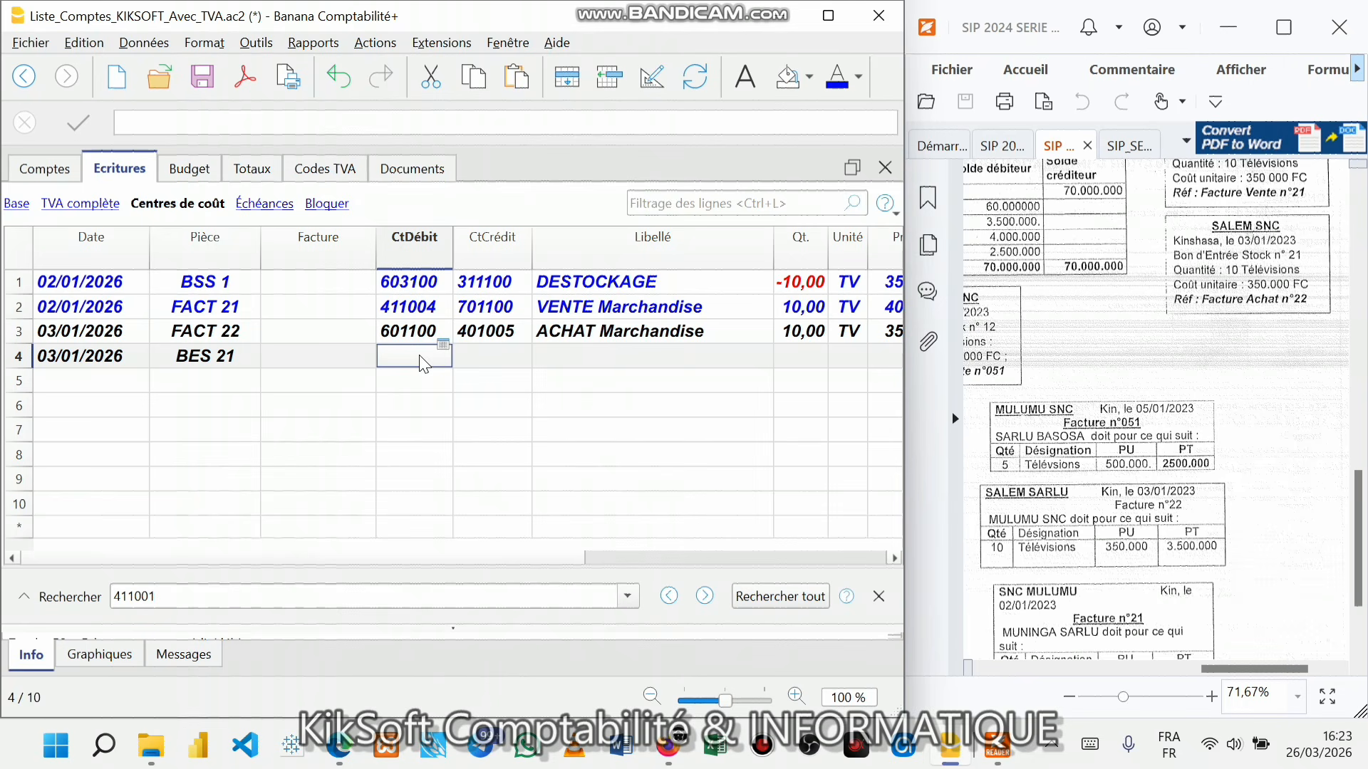
text(311100)
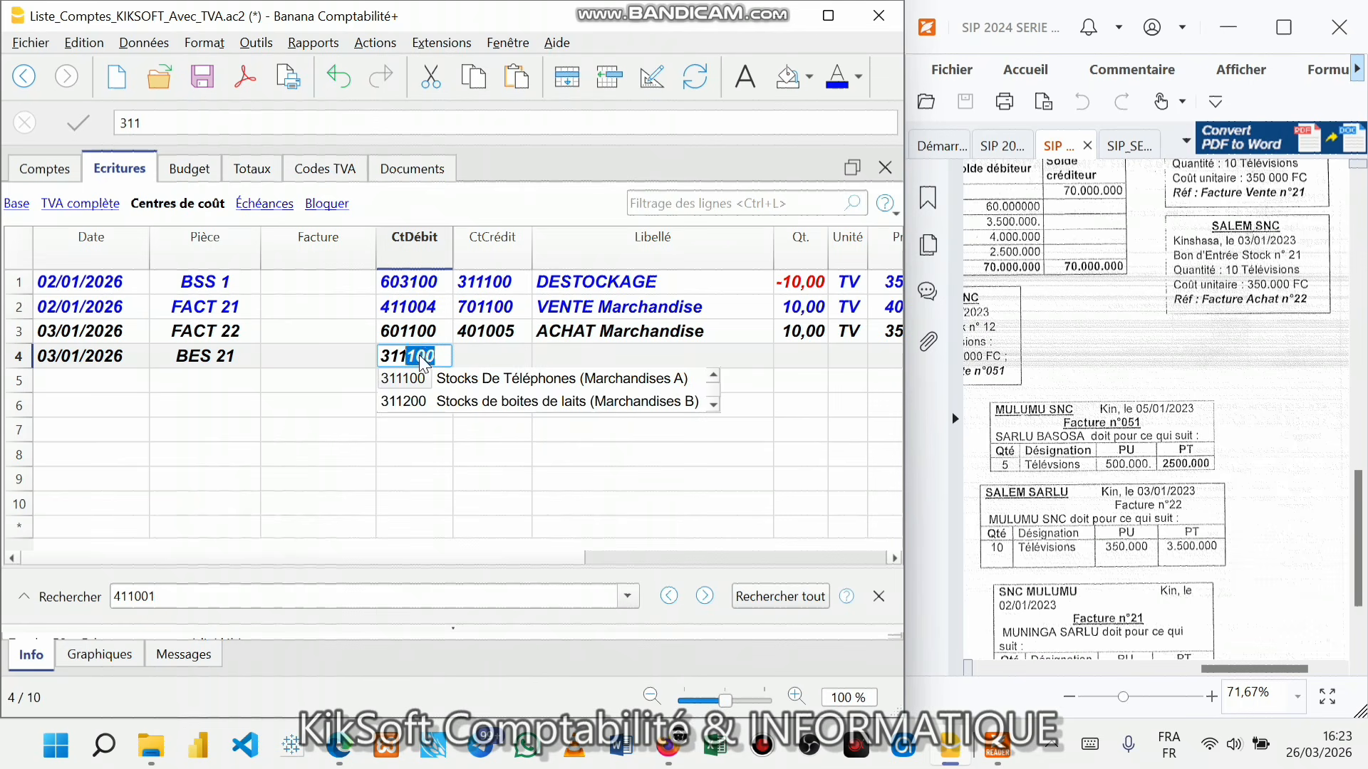
key(Return)
text(603100)
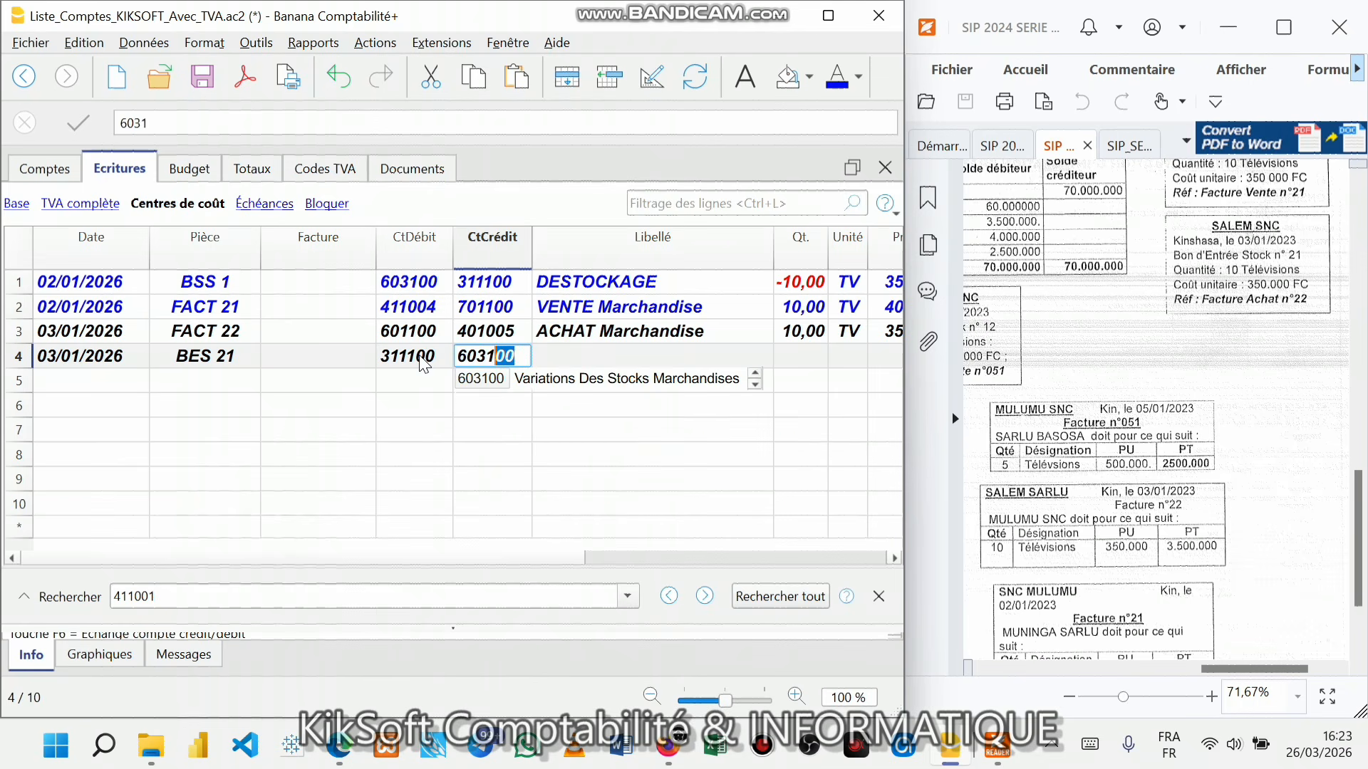
key(Return)
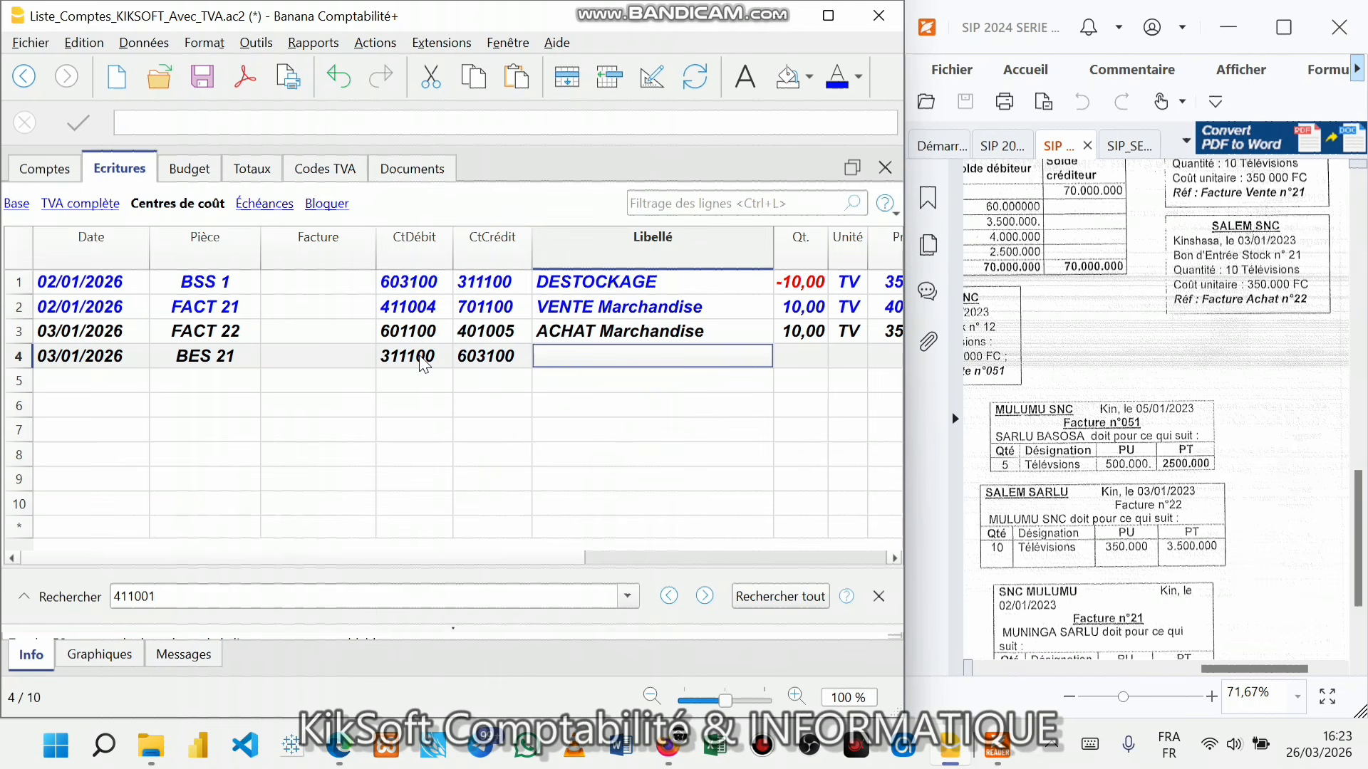
- Describe the entry as STOCKAGE: 10 TV at a 350 000,00 unit price
text(STOCK)
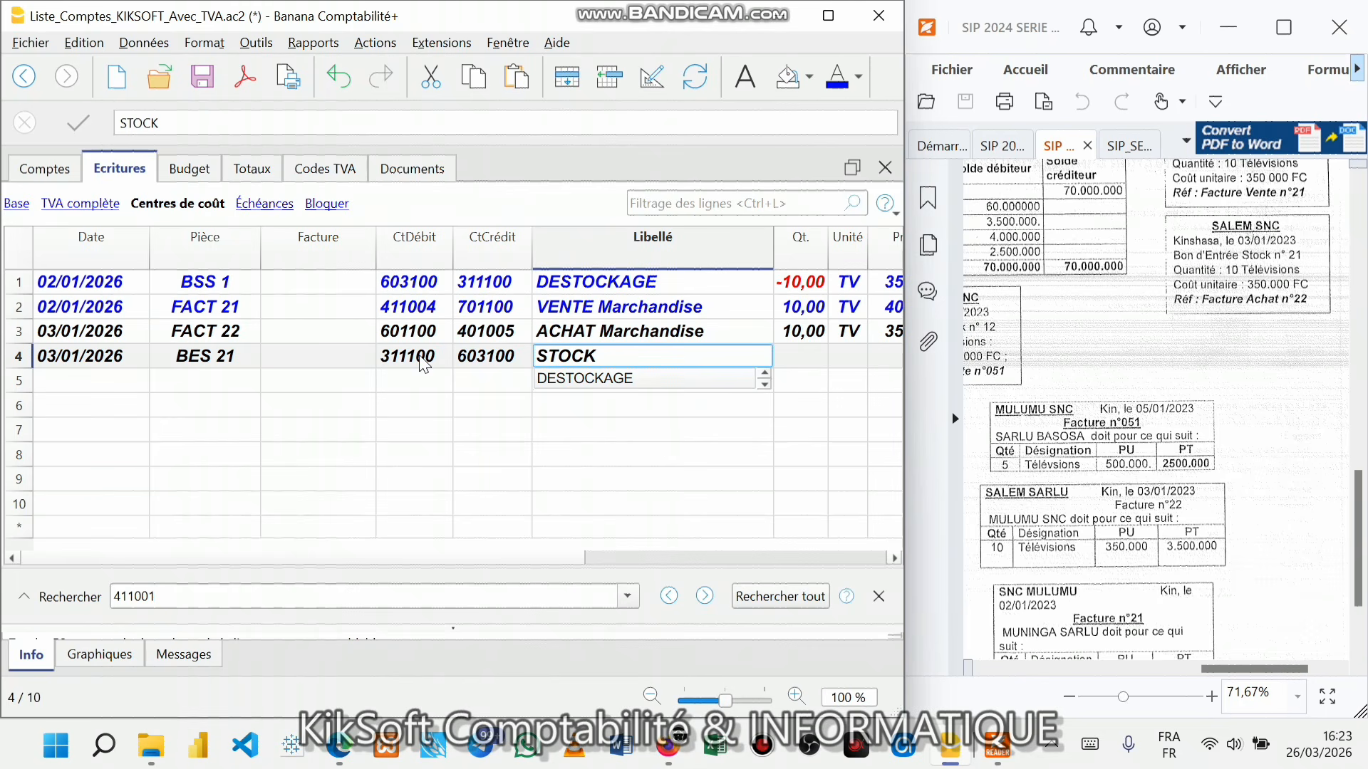
text(AGE)
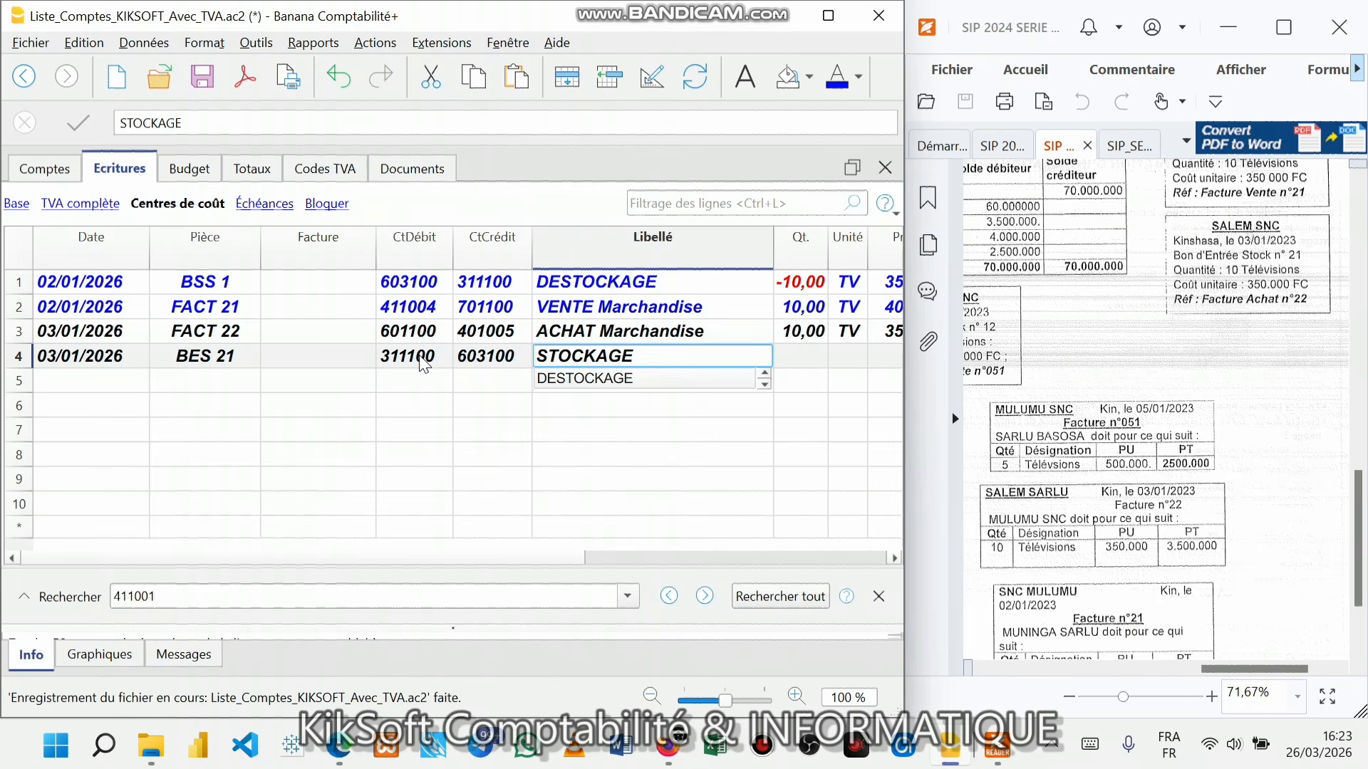
key(Return)
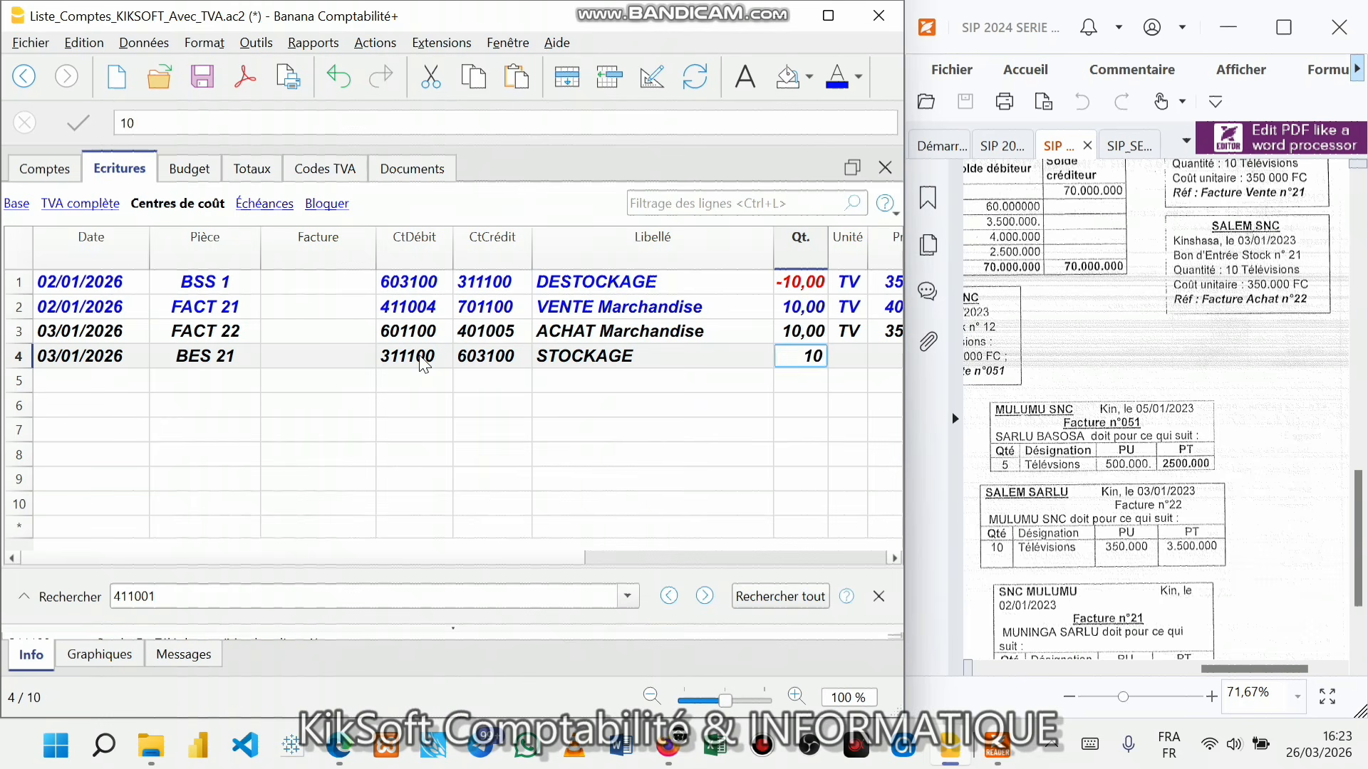
key(Tab)
text(TV)
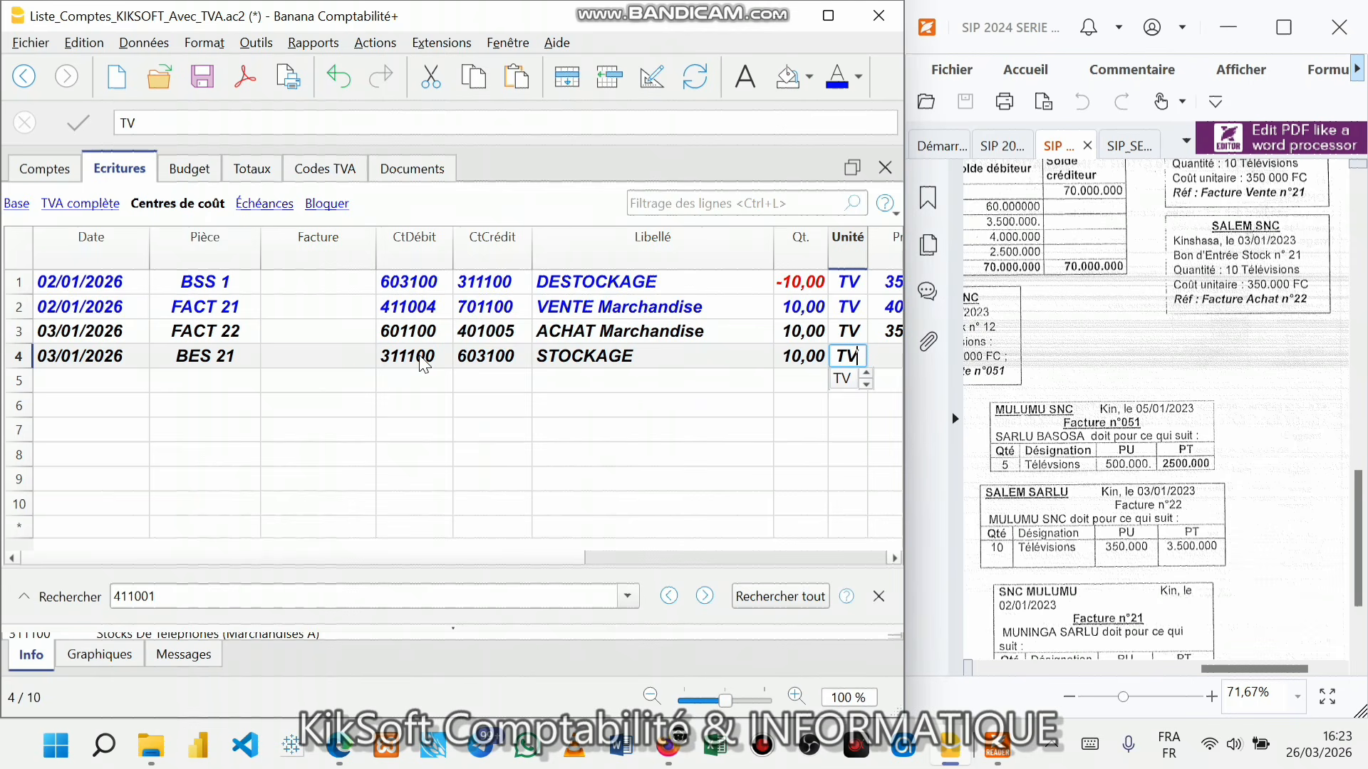
key(Tab)
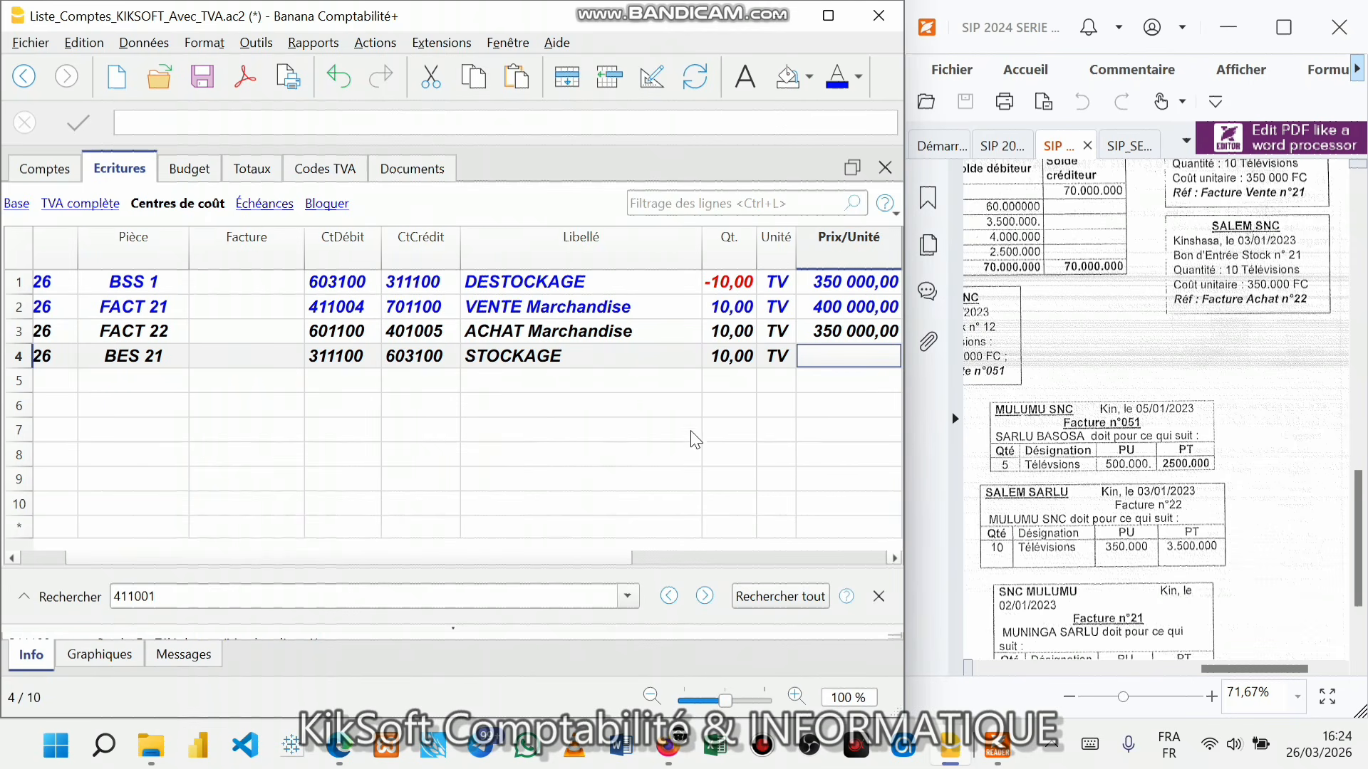
text(35000)
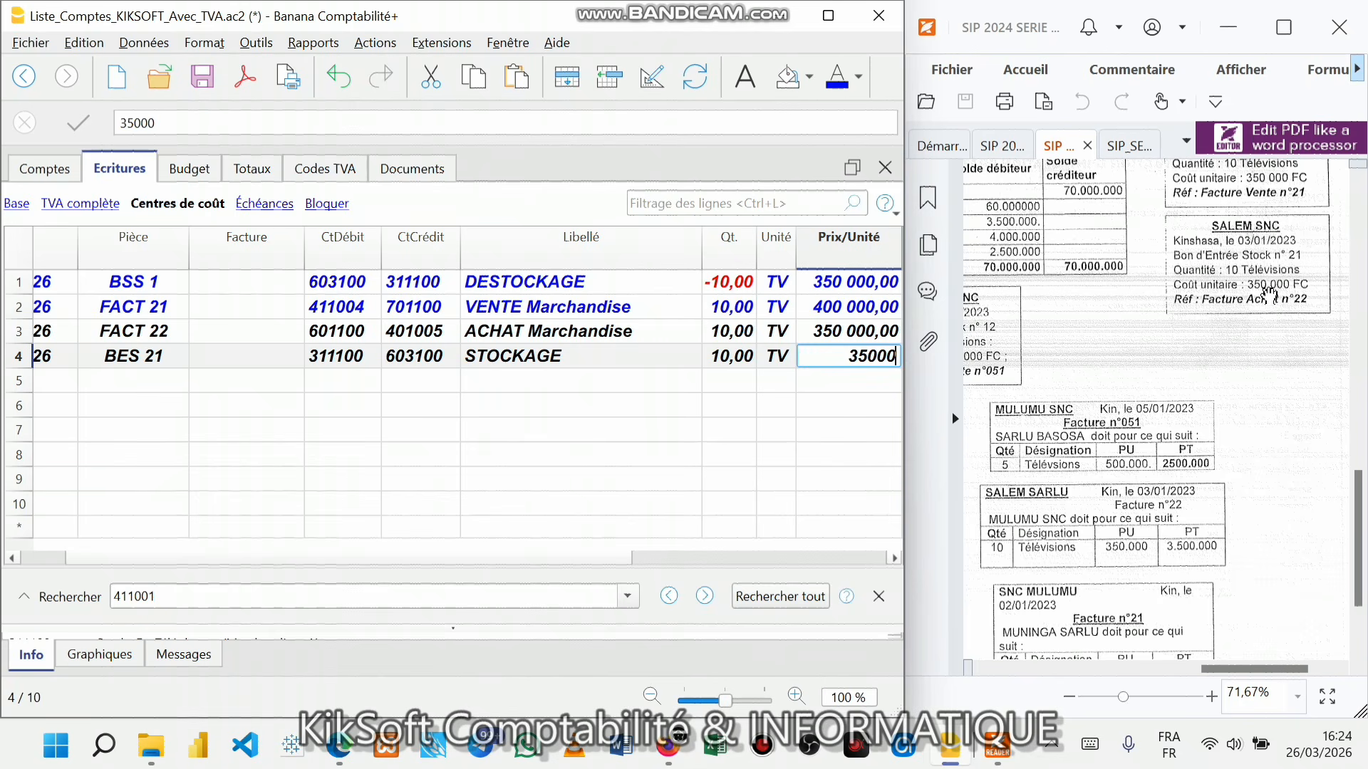
text(0)
key(Return)
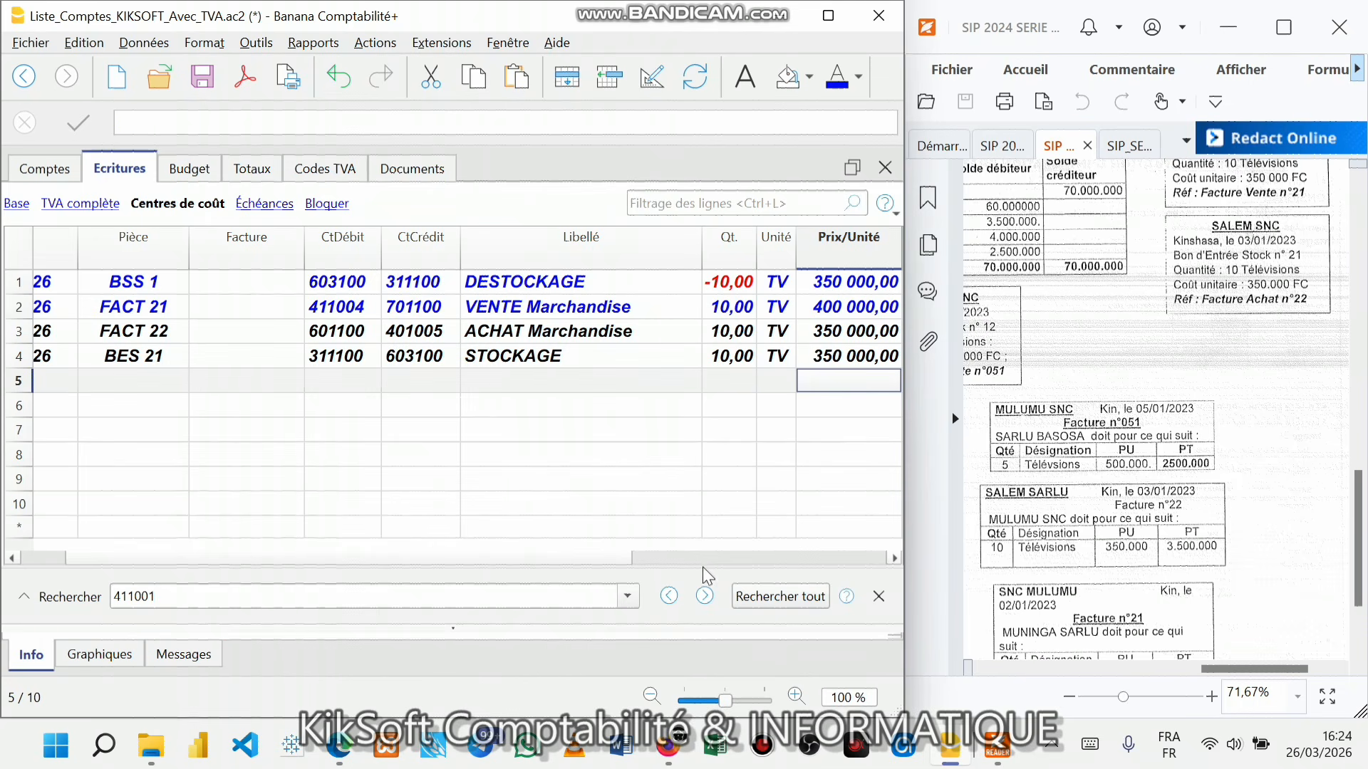
drag(623, 555, 458, 556)
click(118, 390)
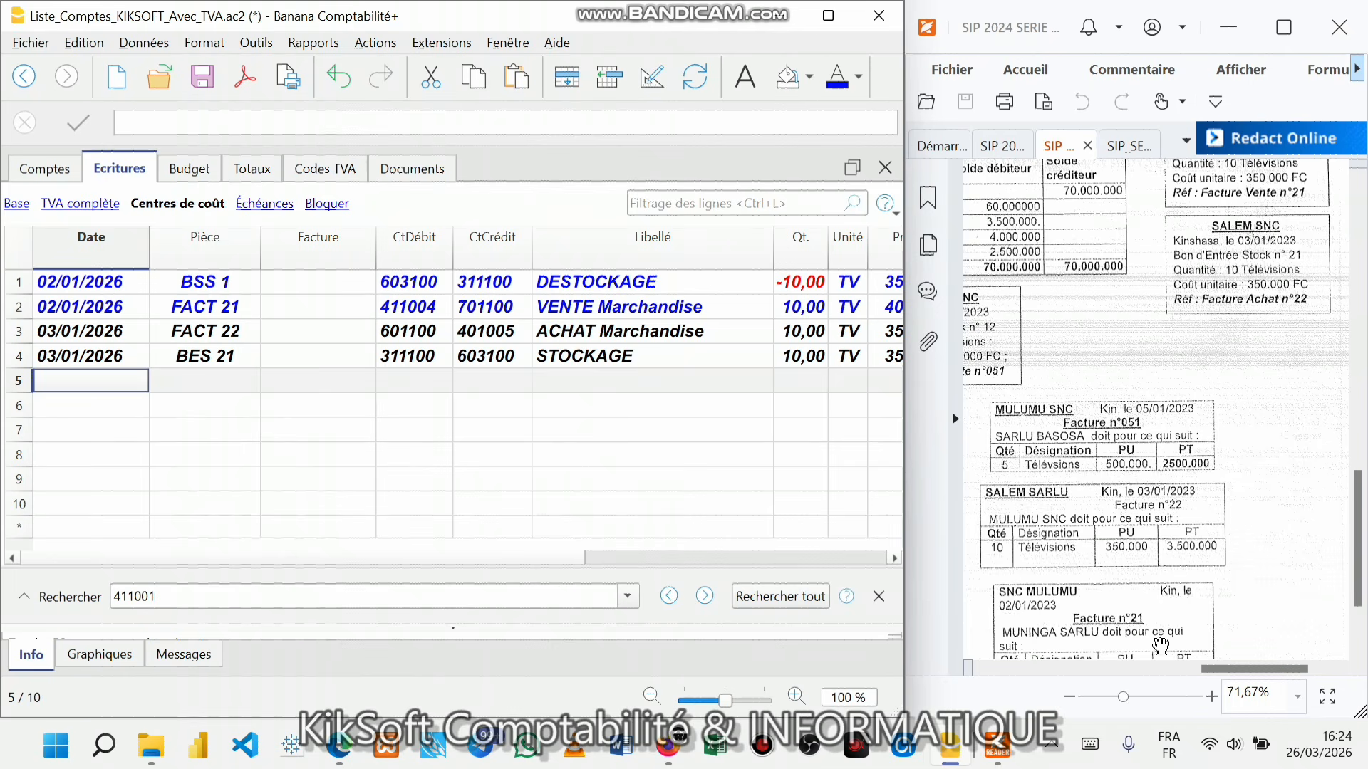
drag(1261, 668, 1204, 668)
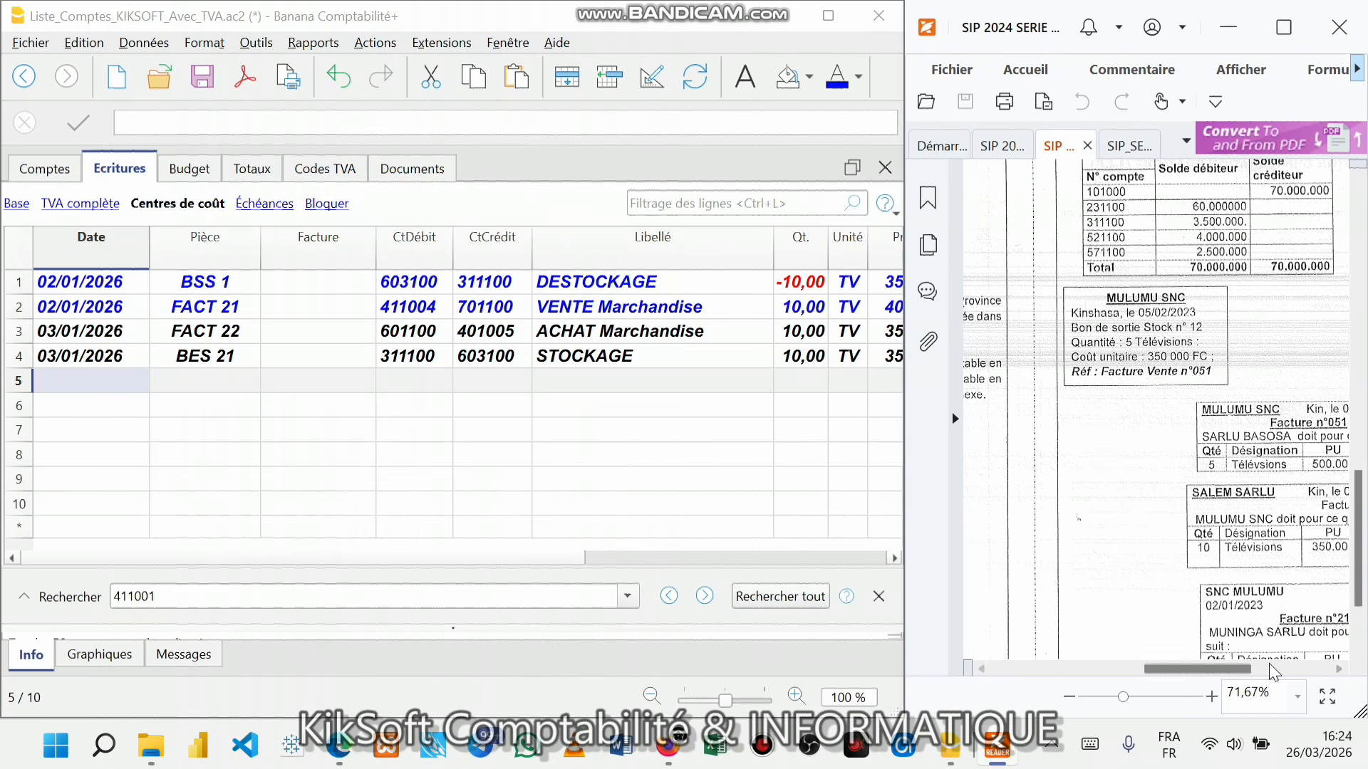
scroll(1296, 595, down, 1)
scroll(1297, 595, down, 3)
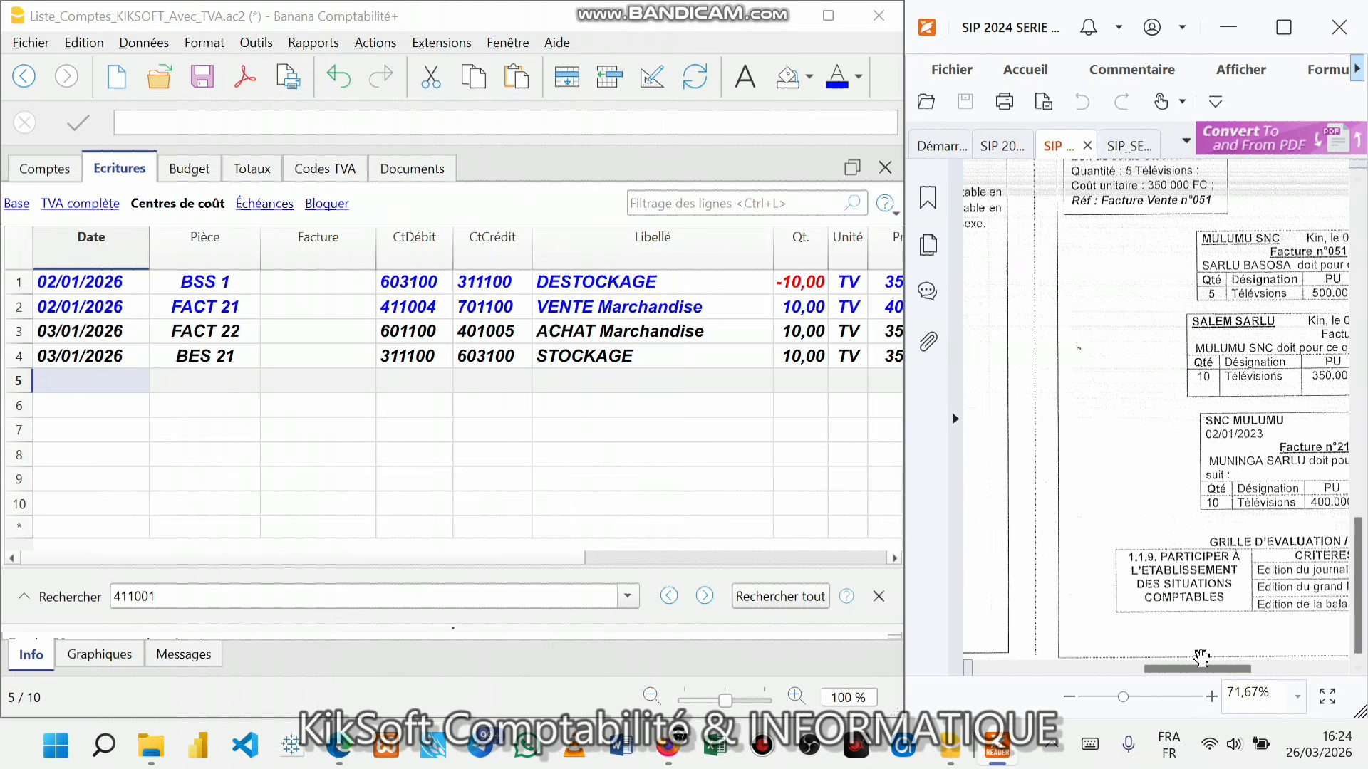
drag(1207, 662, 1254, 667)
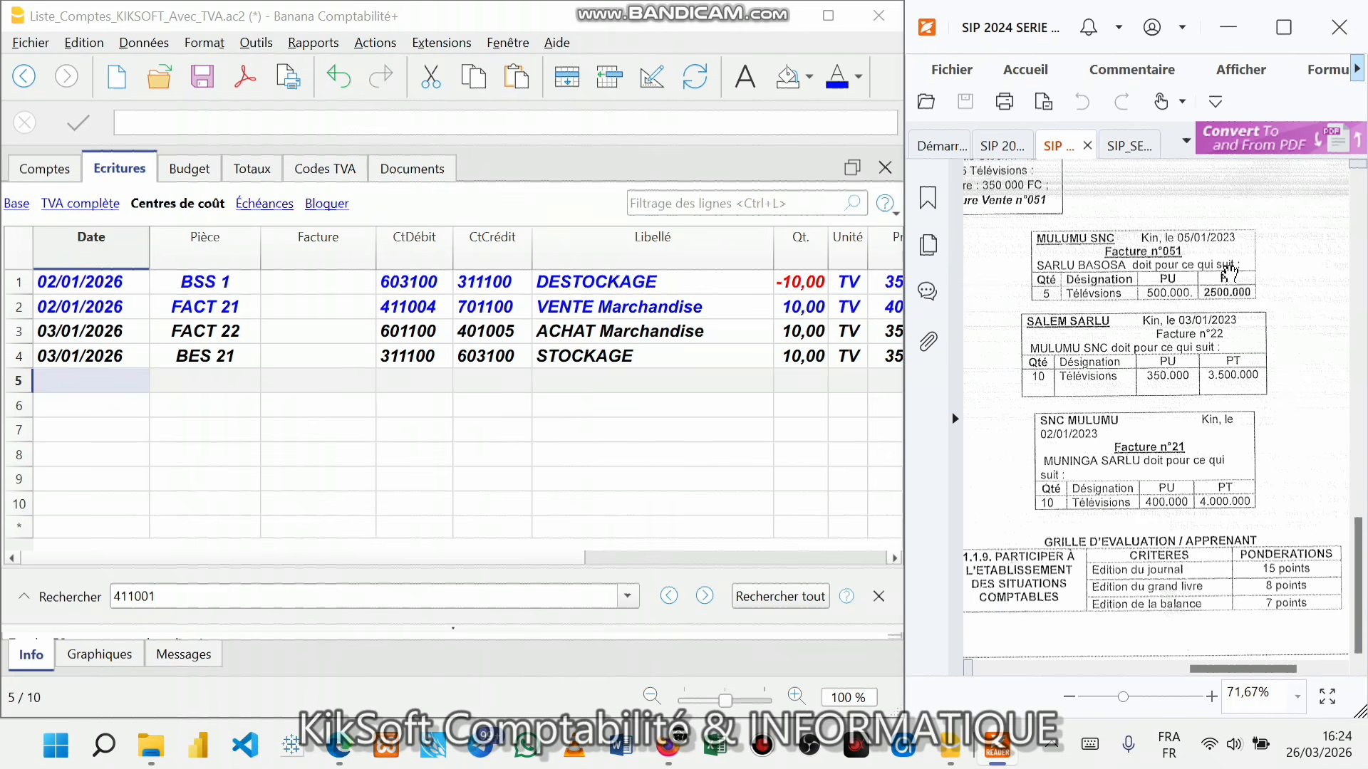
scroll(1357, 540, up, 3)
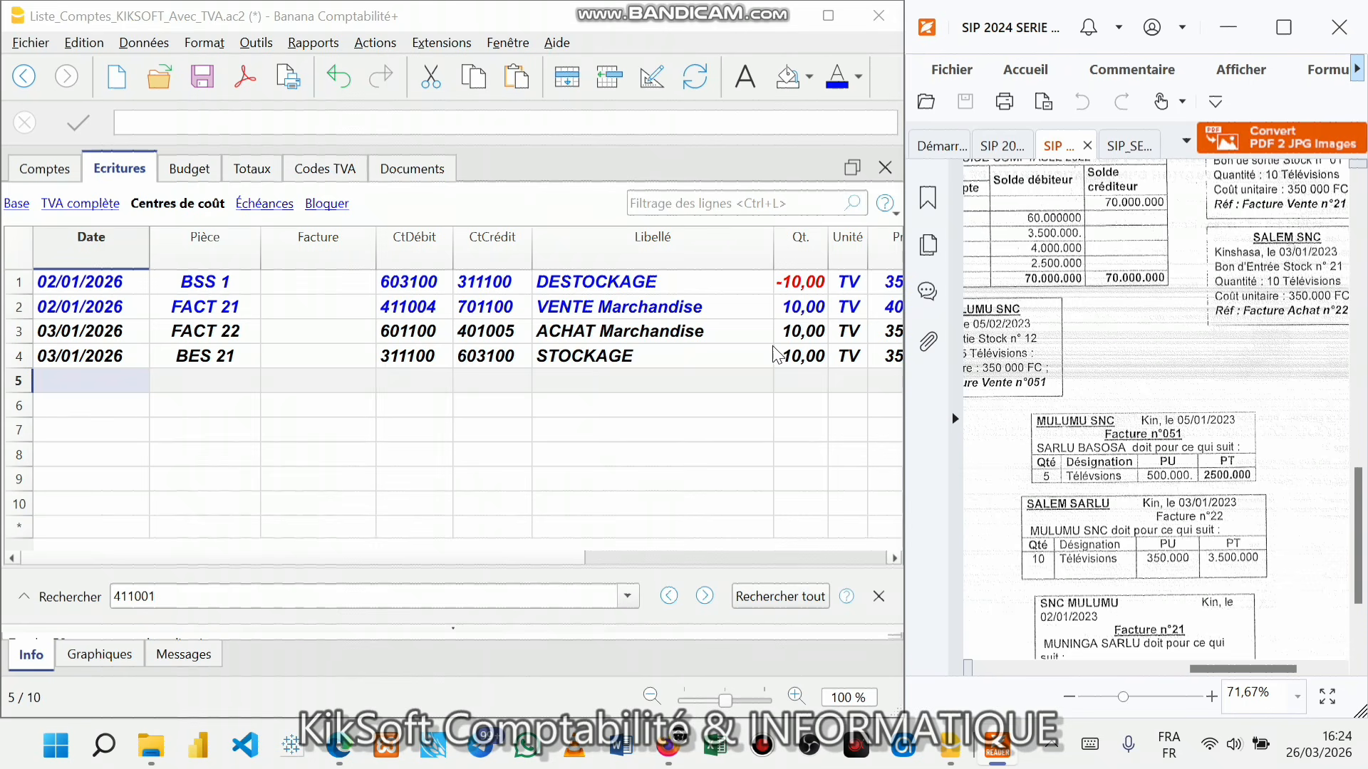
- Start row 5 with date 05/01/2026 and document number BSS 12
click(61, 385)
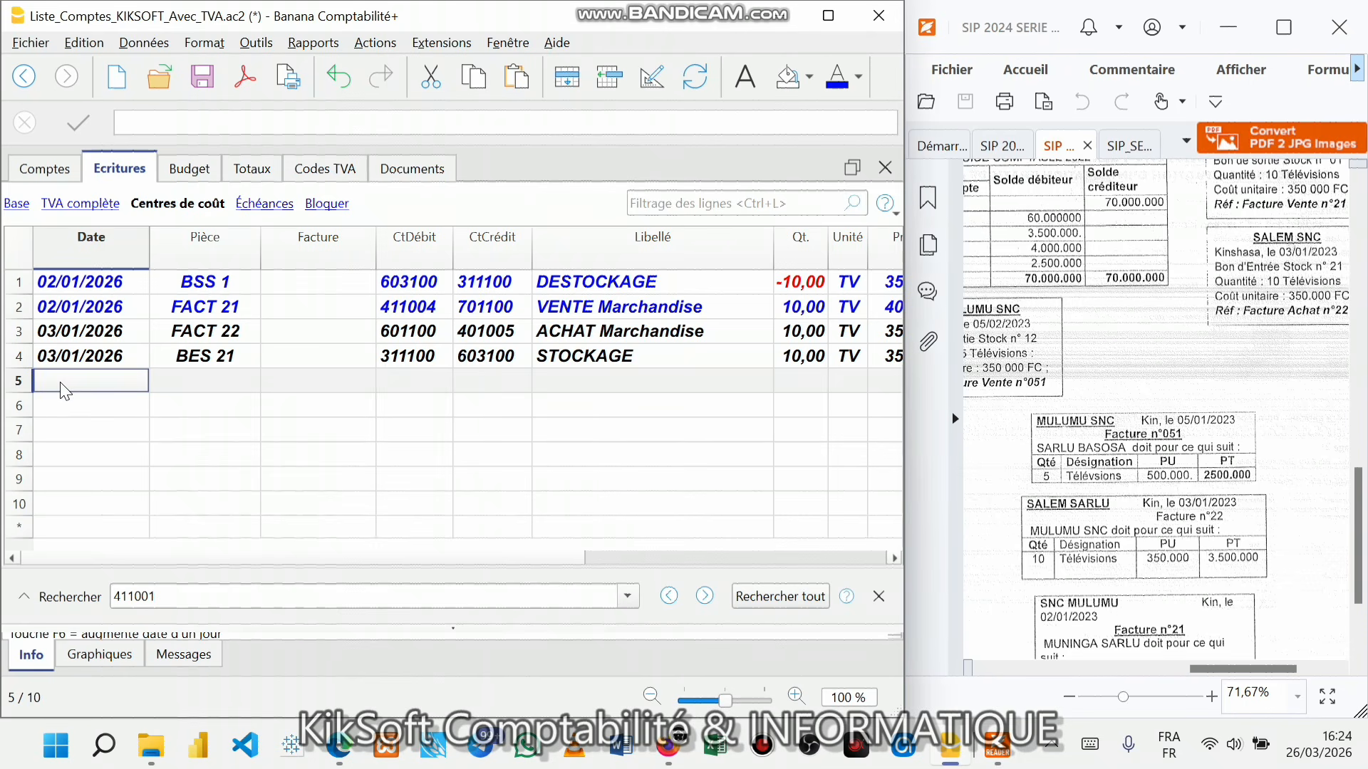
text(05)
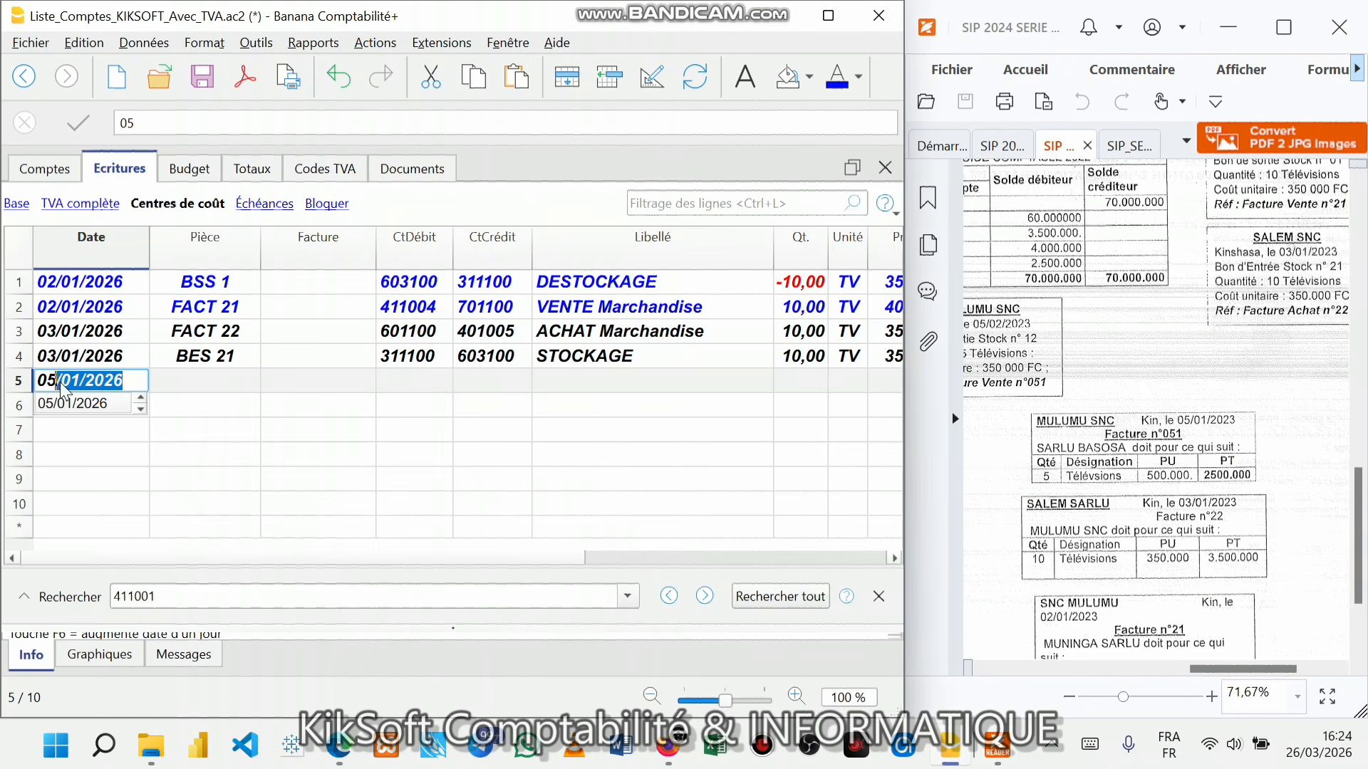
key(Return)
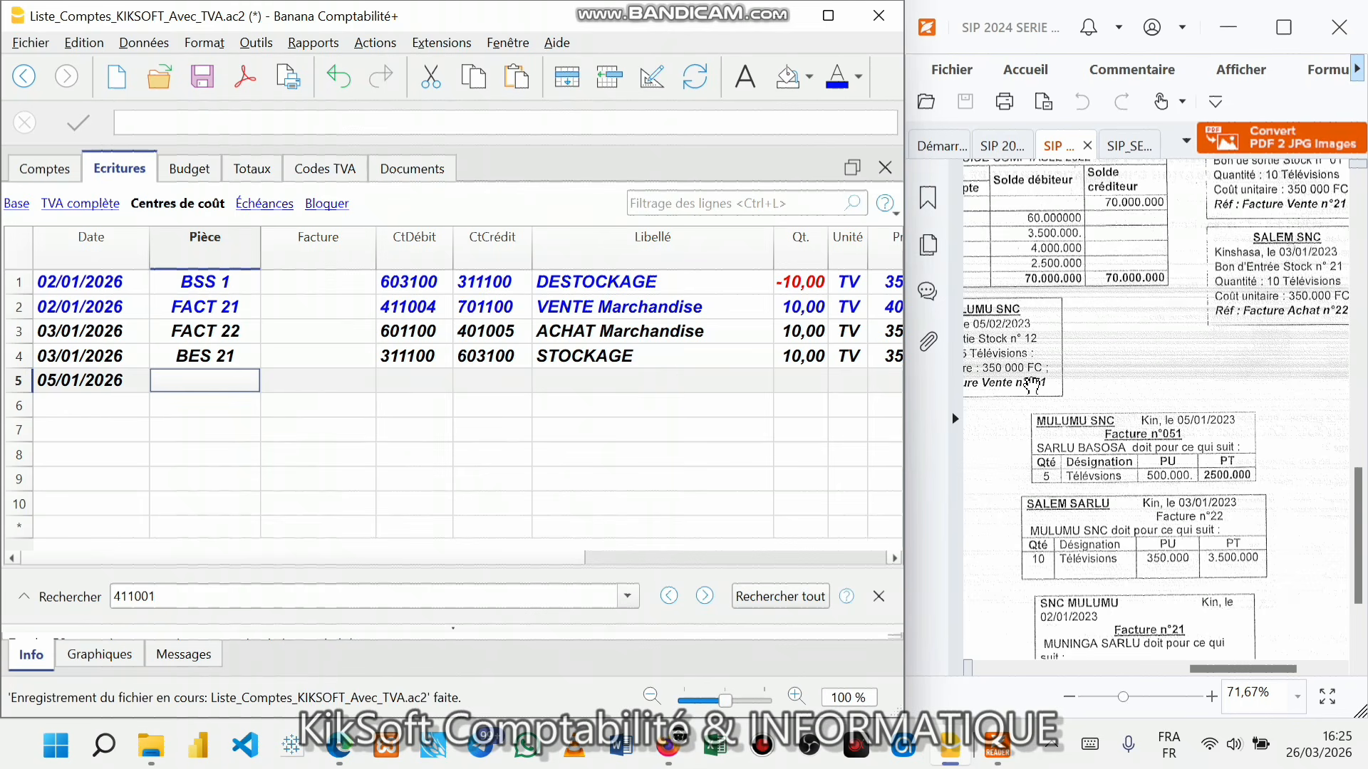
drag(1213, 670, 1194, 668)
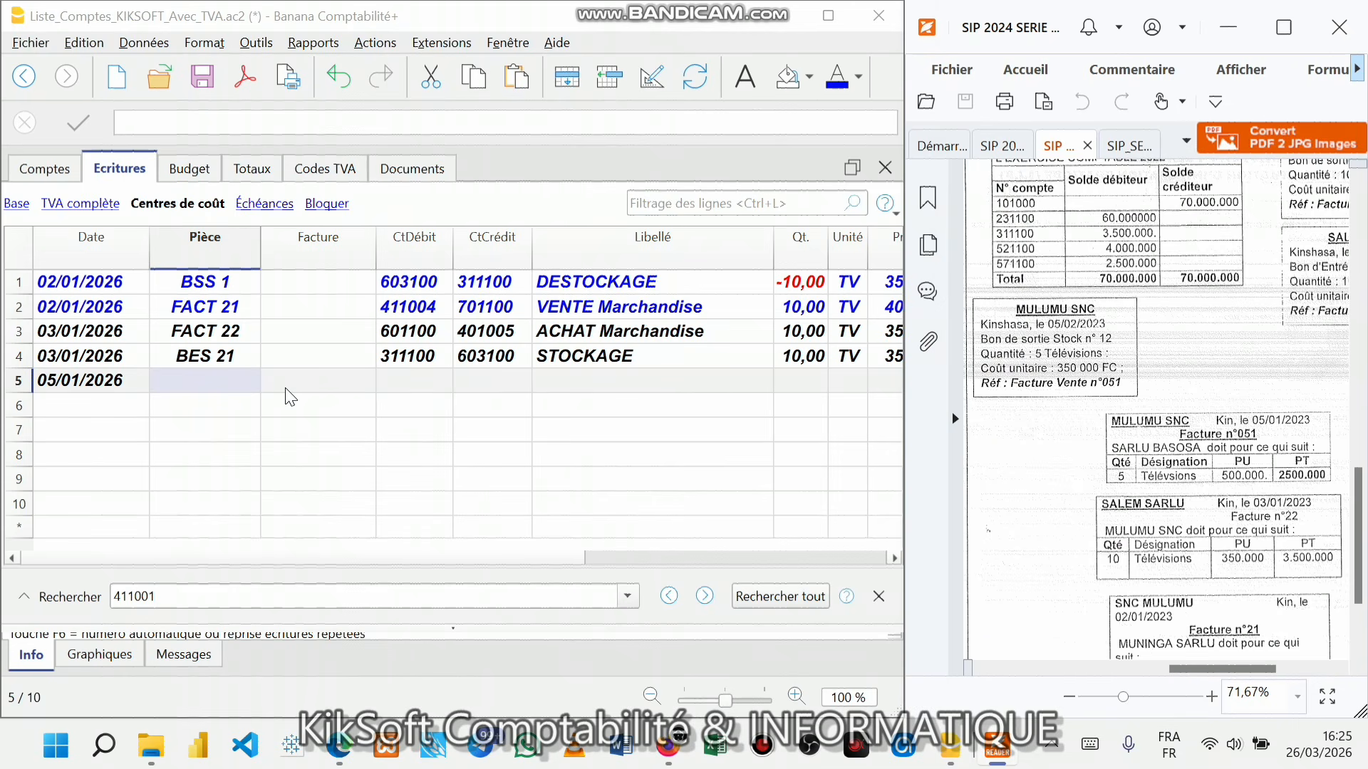
click(241, 385)
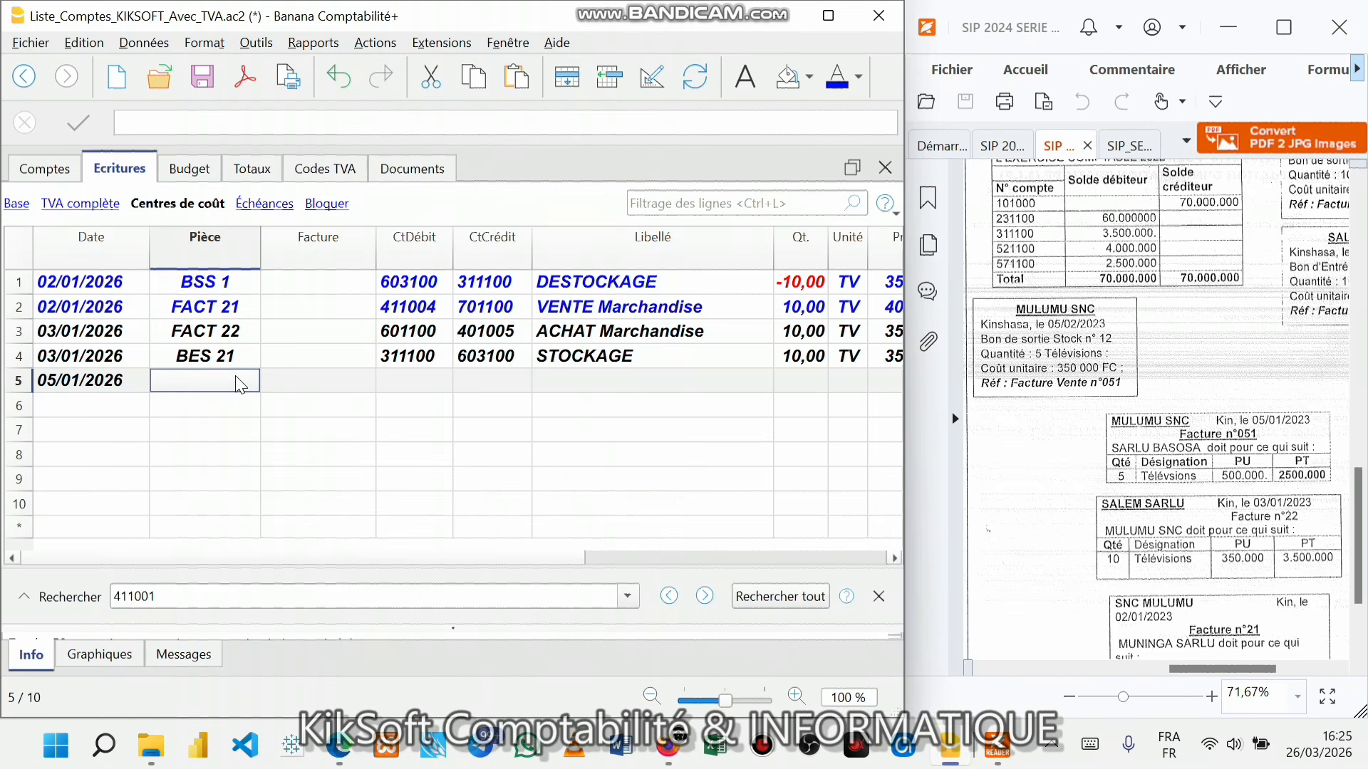
text(BSS)
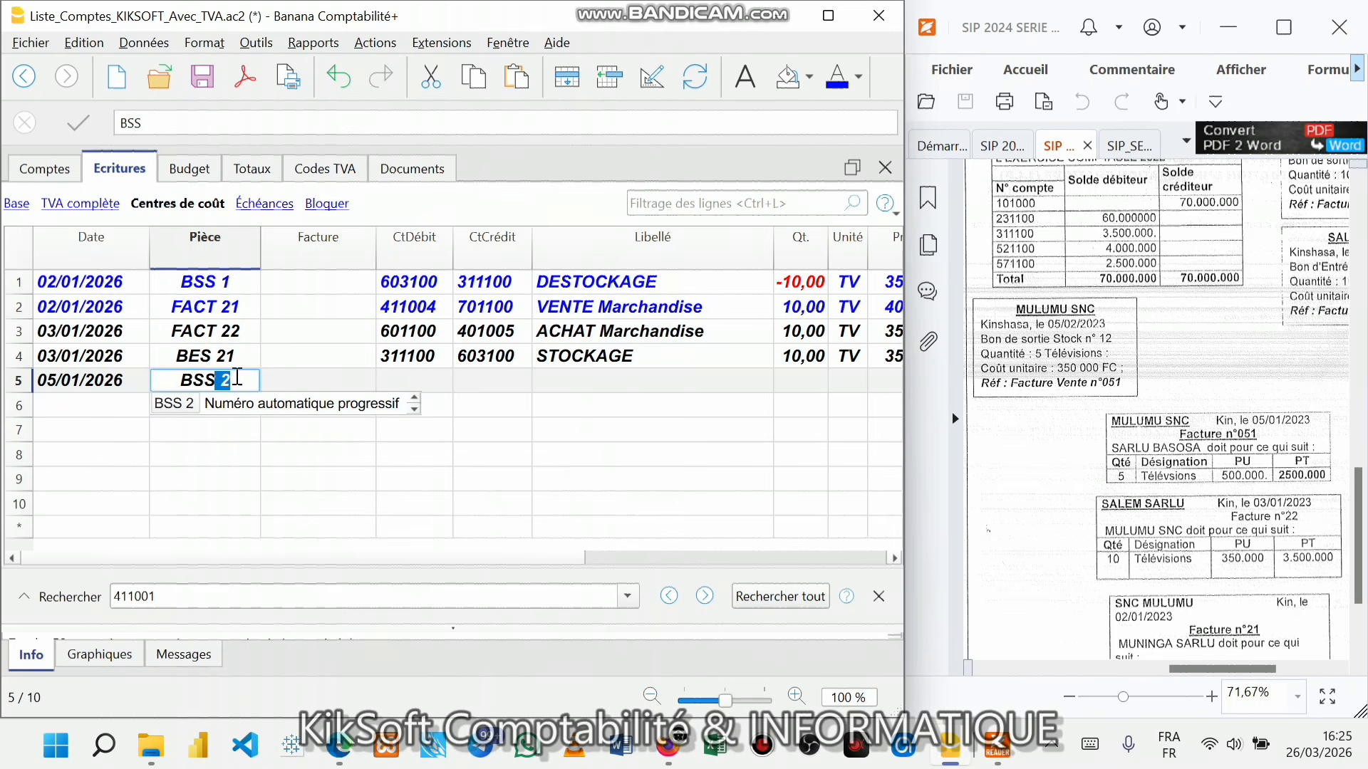
text( 12)
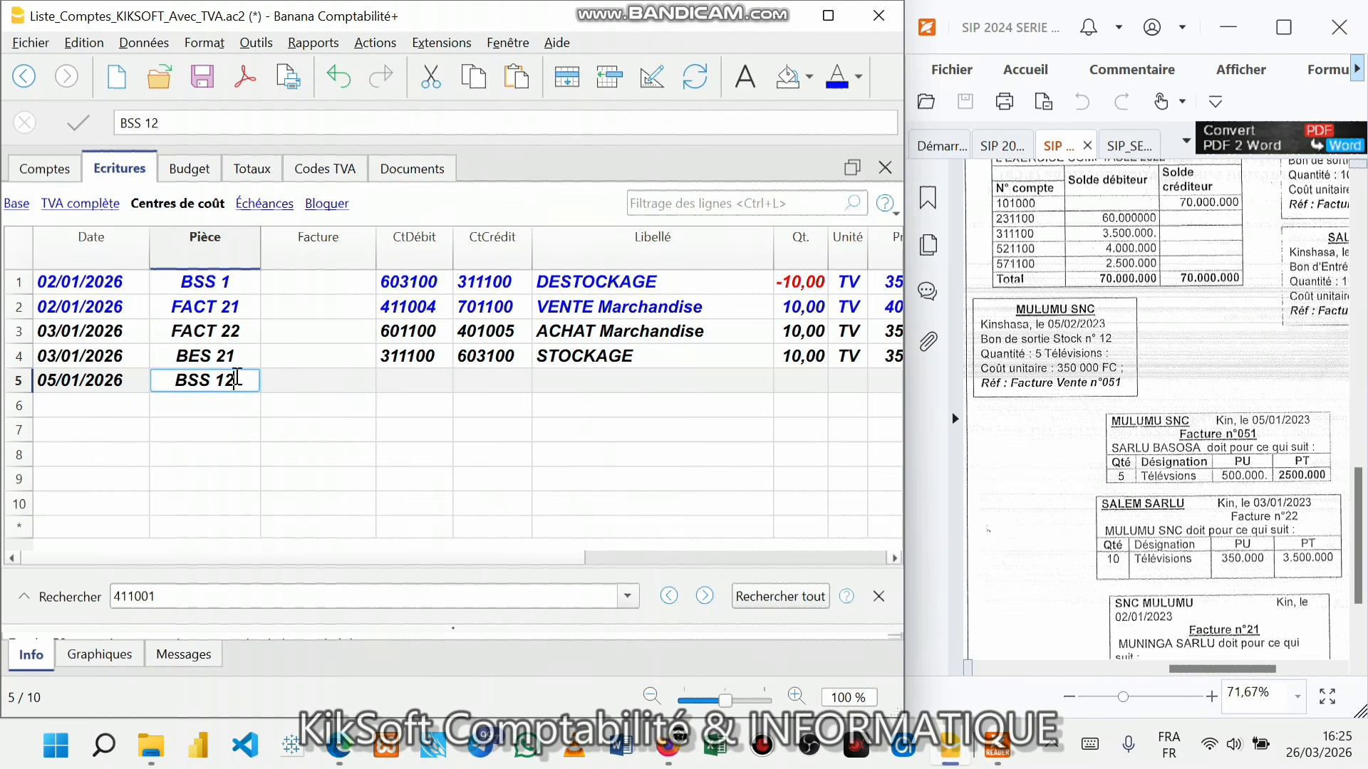
key(Return)
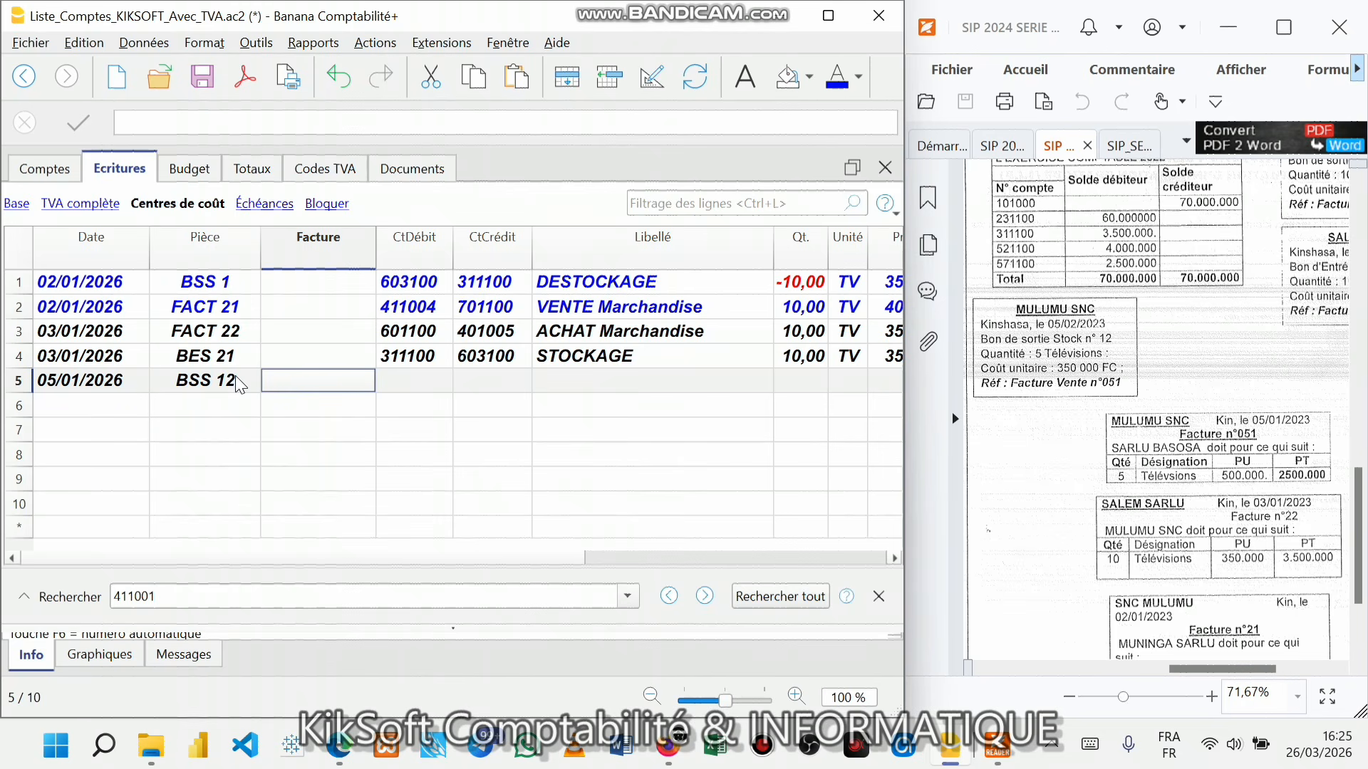
- Set row 5's debit account to 603100 and credit account to 311100
key(Return)
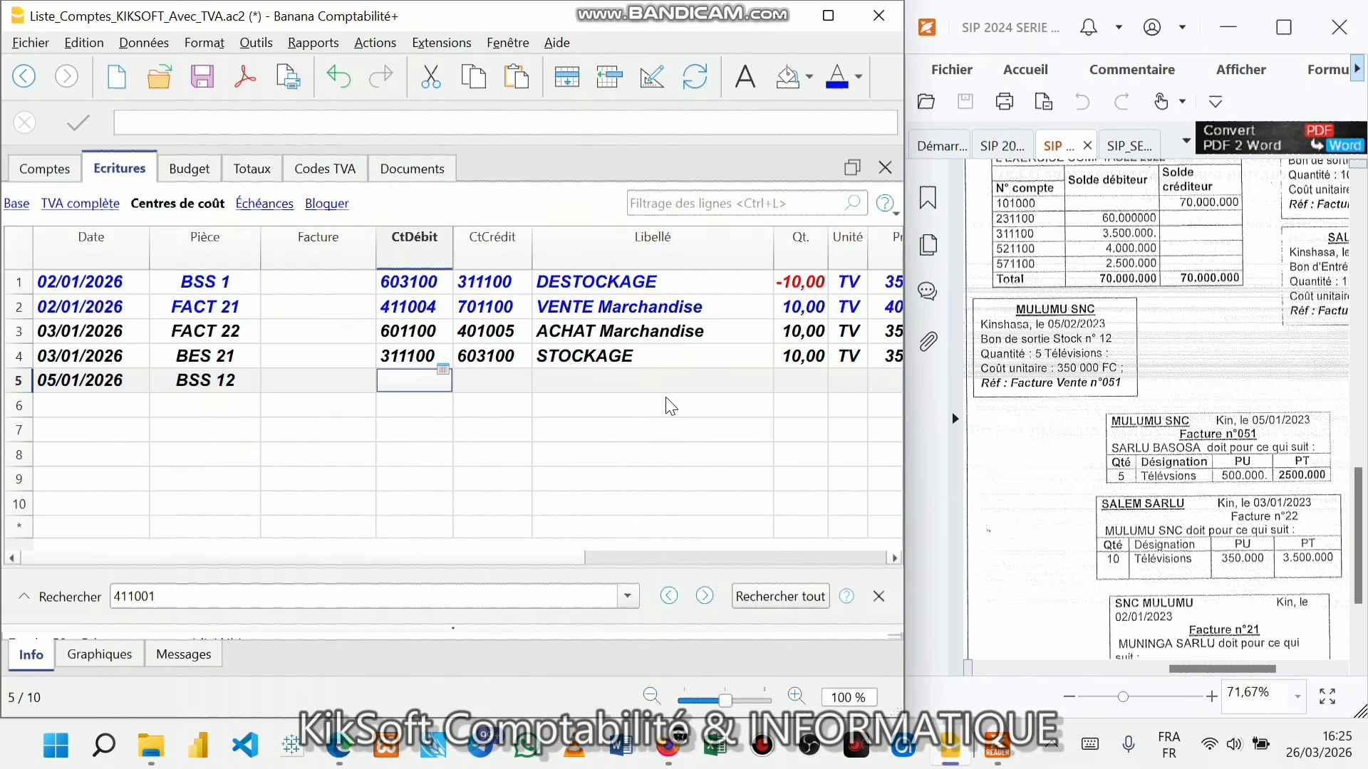
text(560)
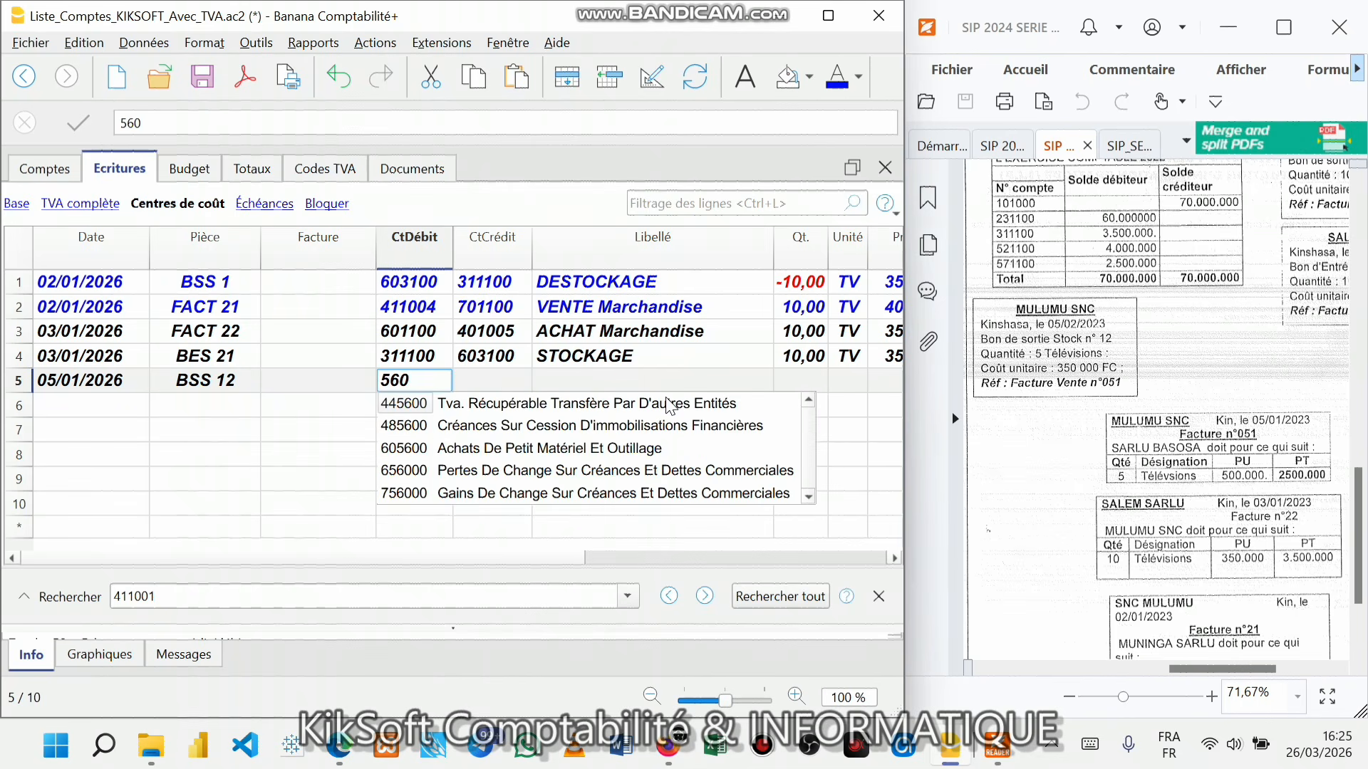
key(BackSpace)
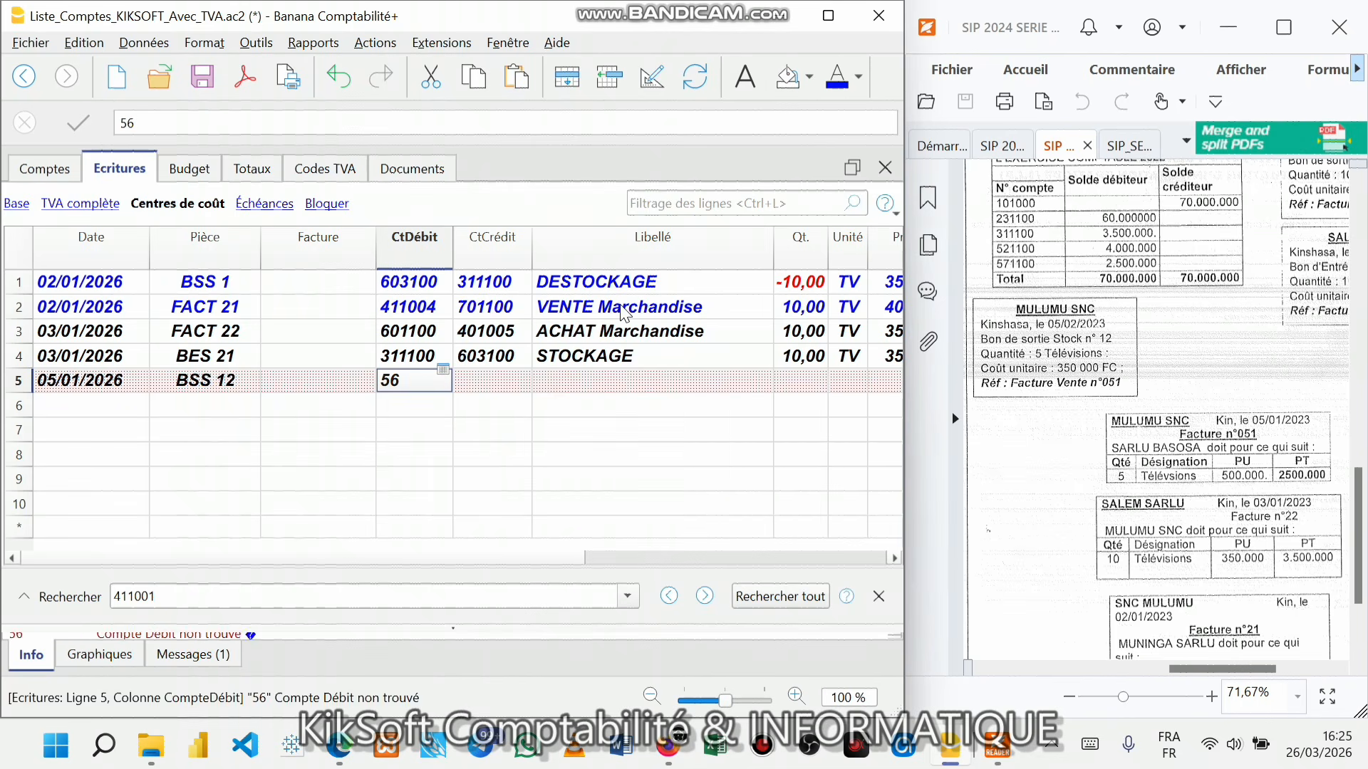
key(BackSpace)
key(BackSpace)
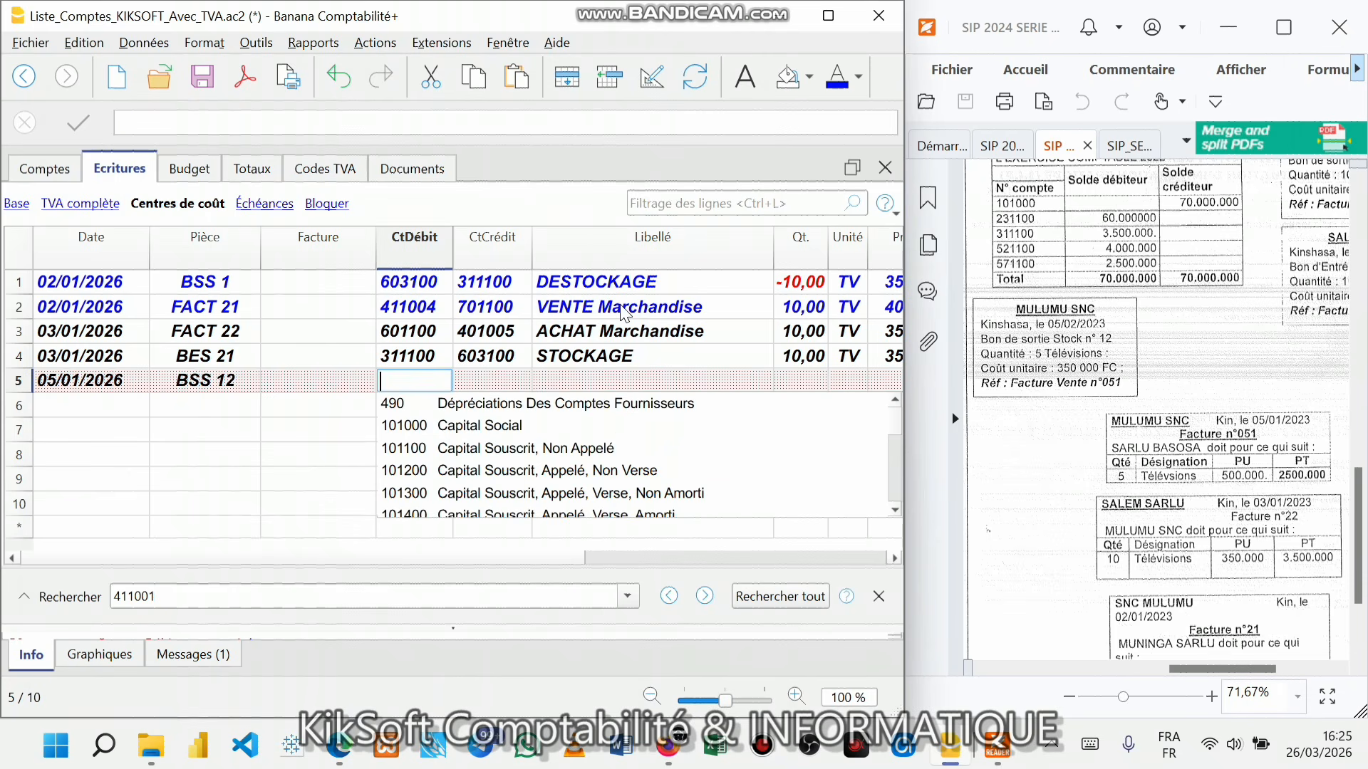
text(60)
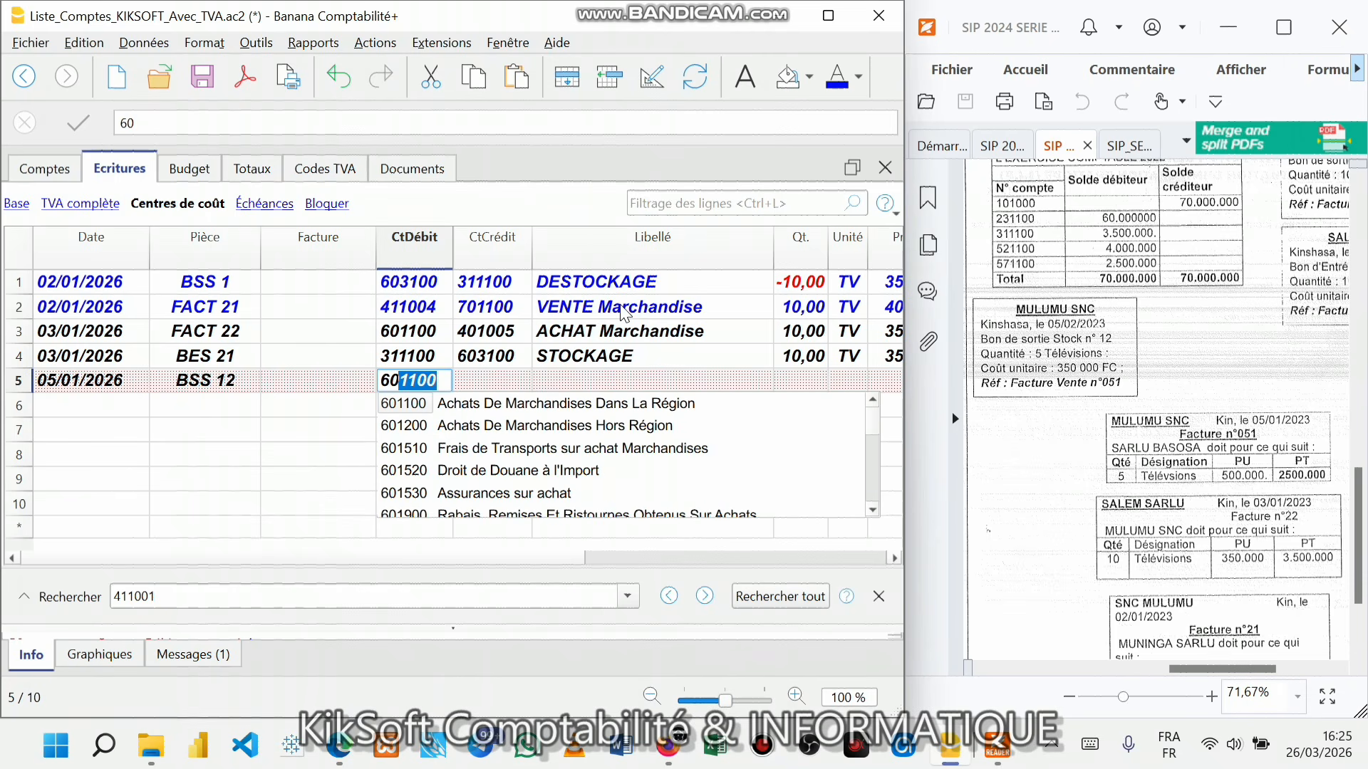
text(31)
key(Return)
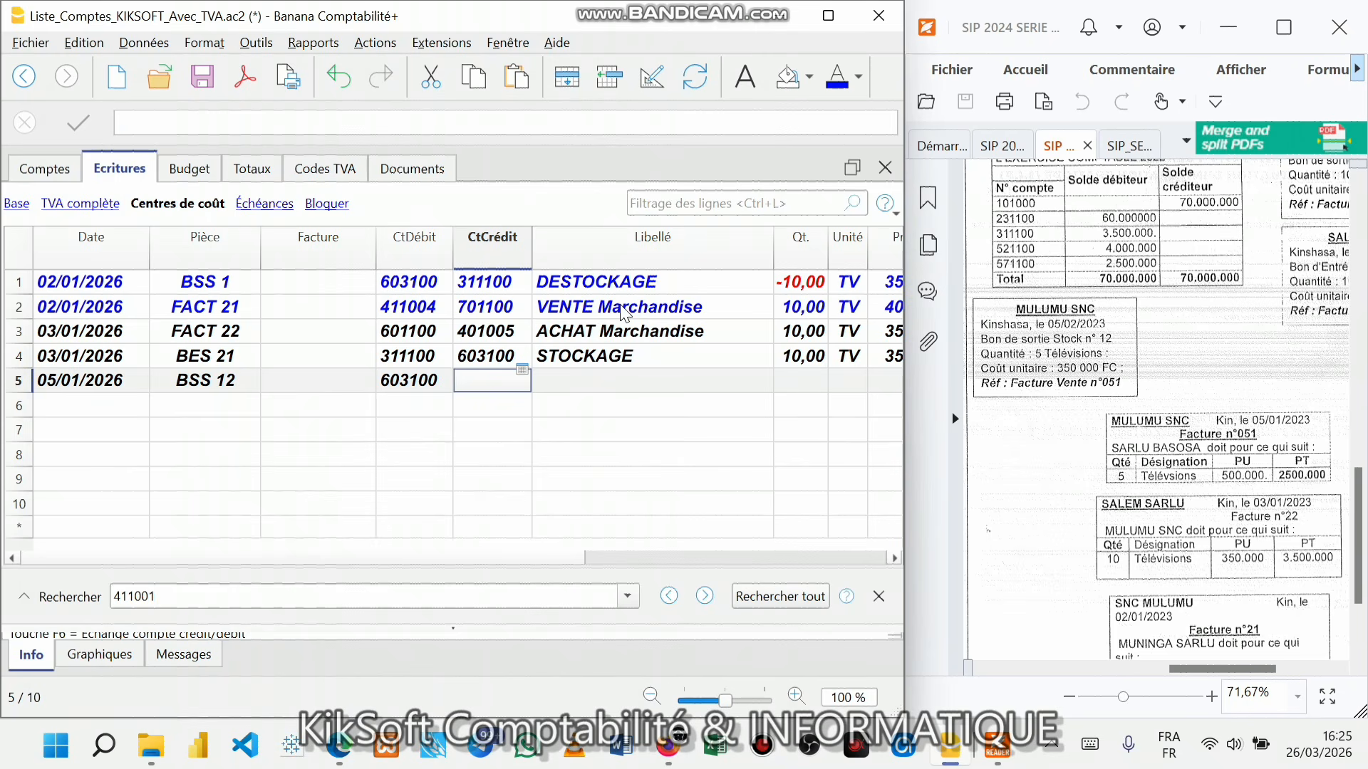
text(31)
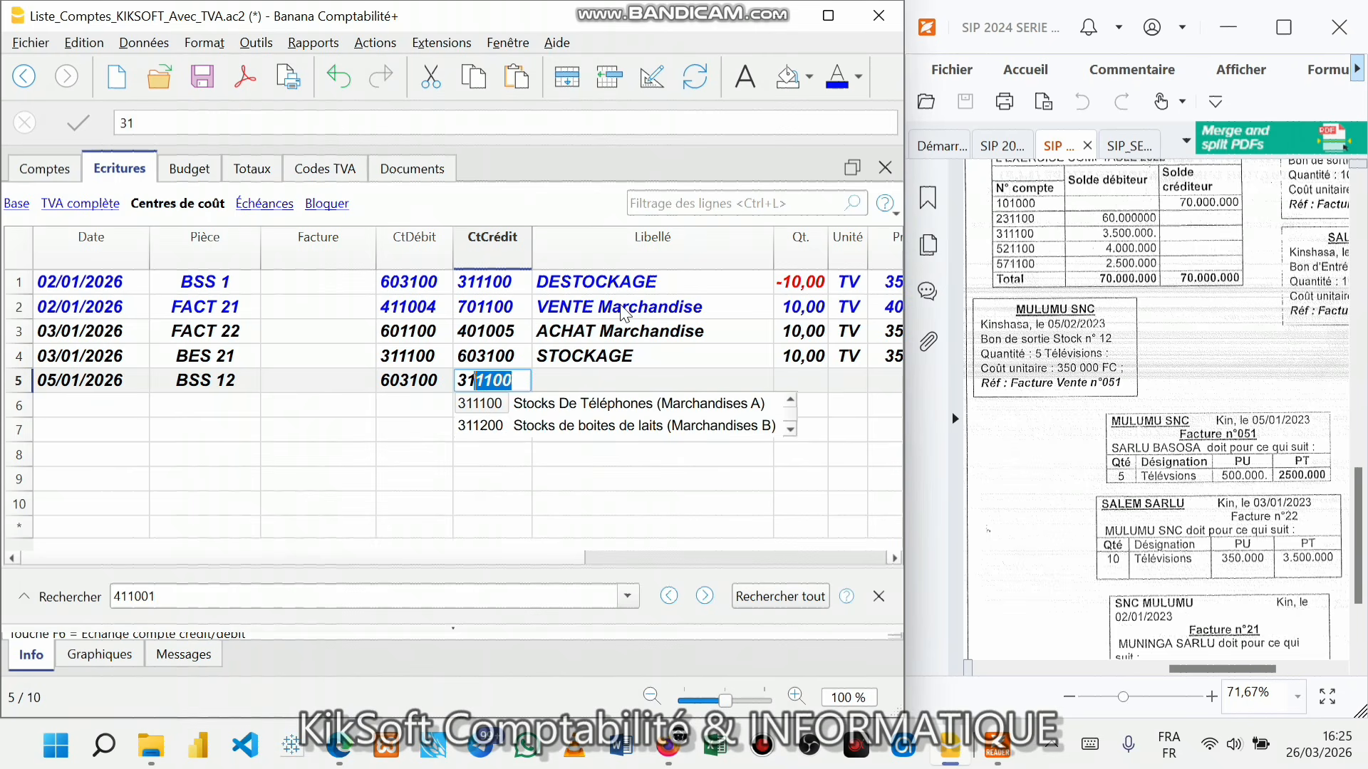
text(1)
key(Return)
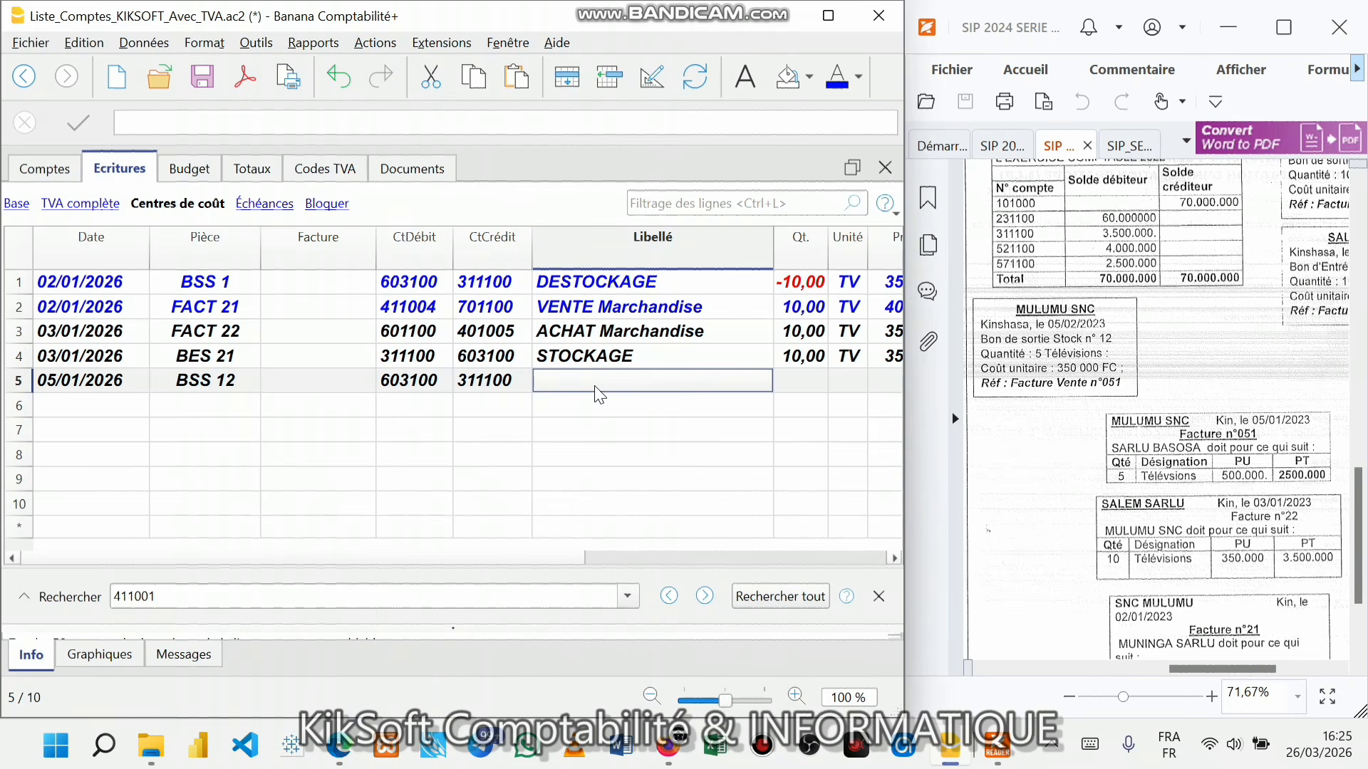
- Describe the entry as DESTOCKAGE: -5 TV at a 350 000,00 unit price
text(DES)
key(Return)
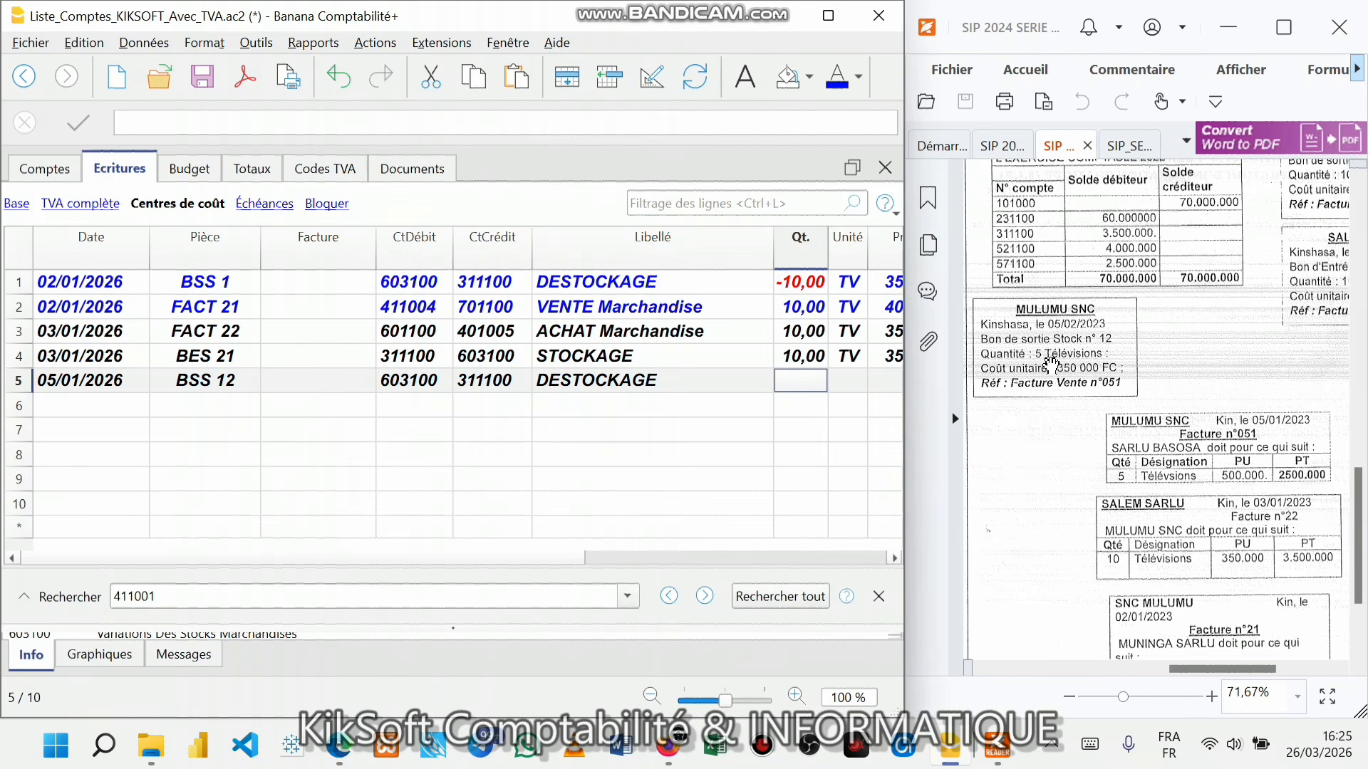
text(-5)
key(Tab)
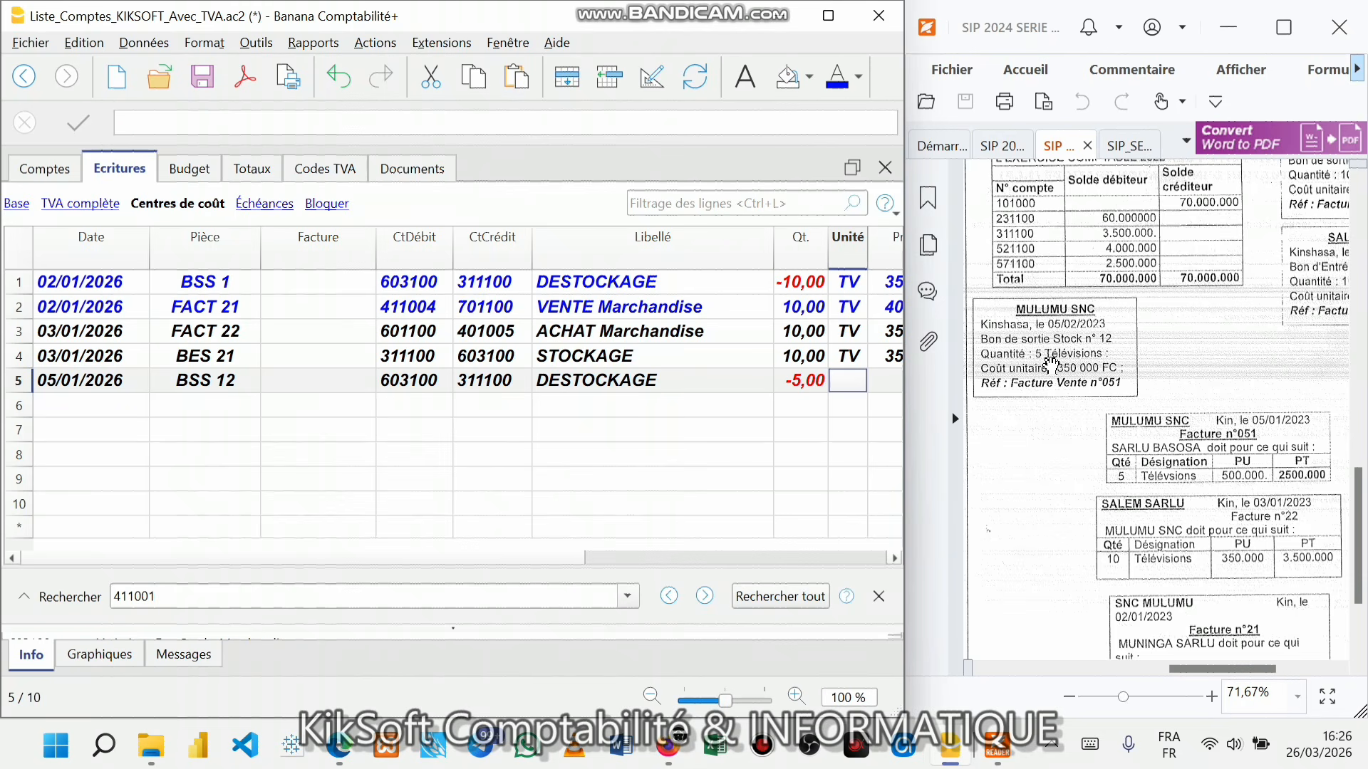
text(TV)
key(Tab)
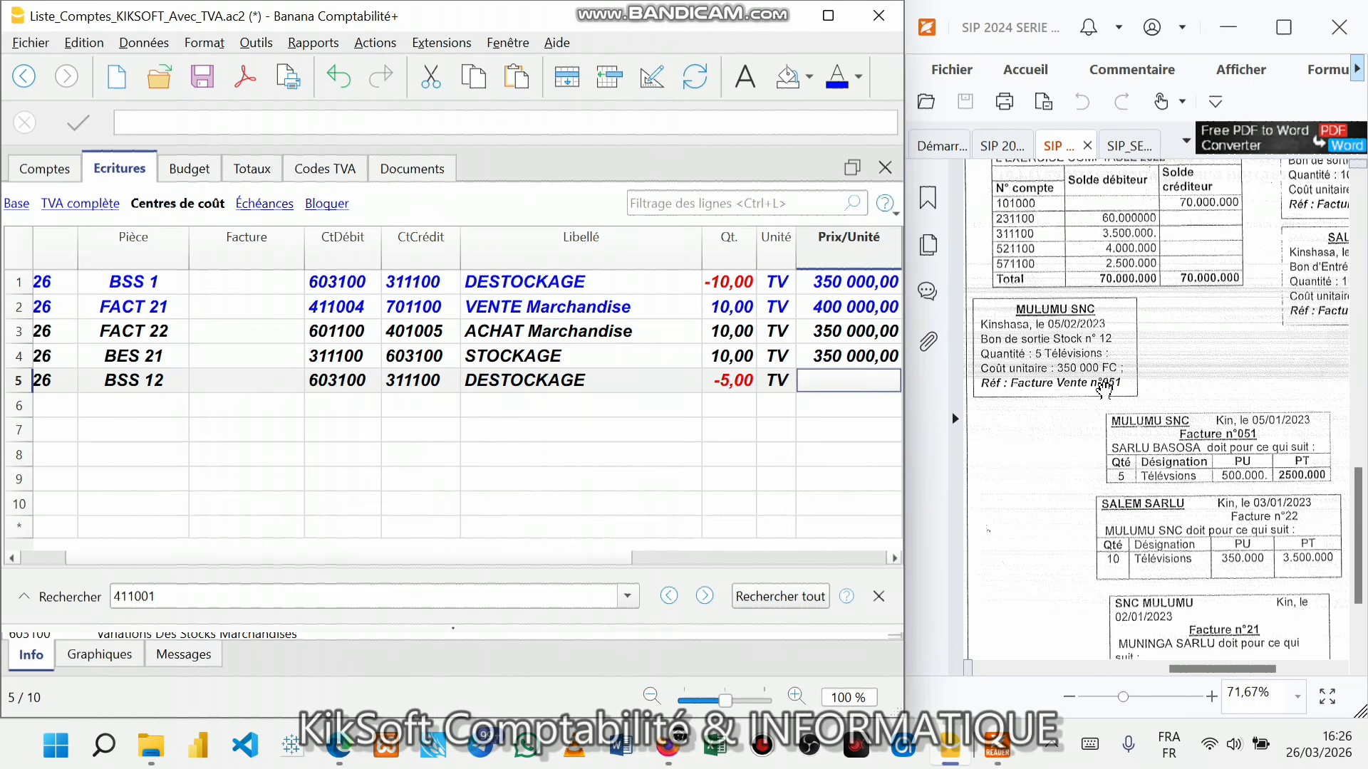
text(350000)
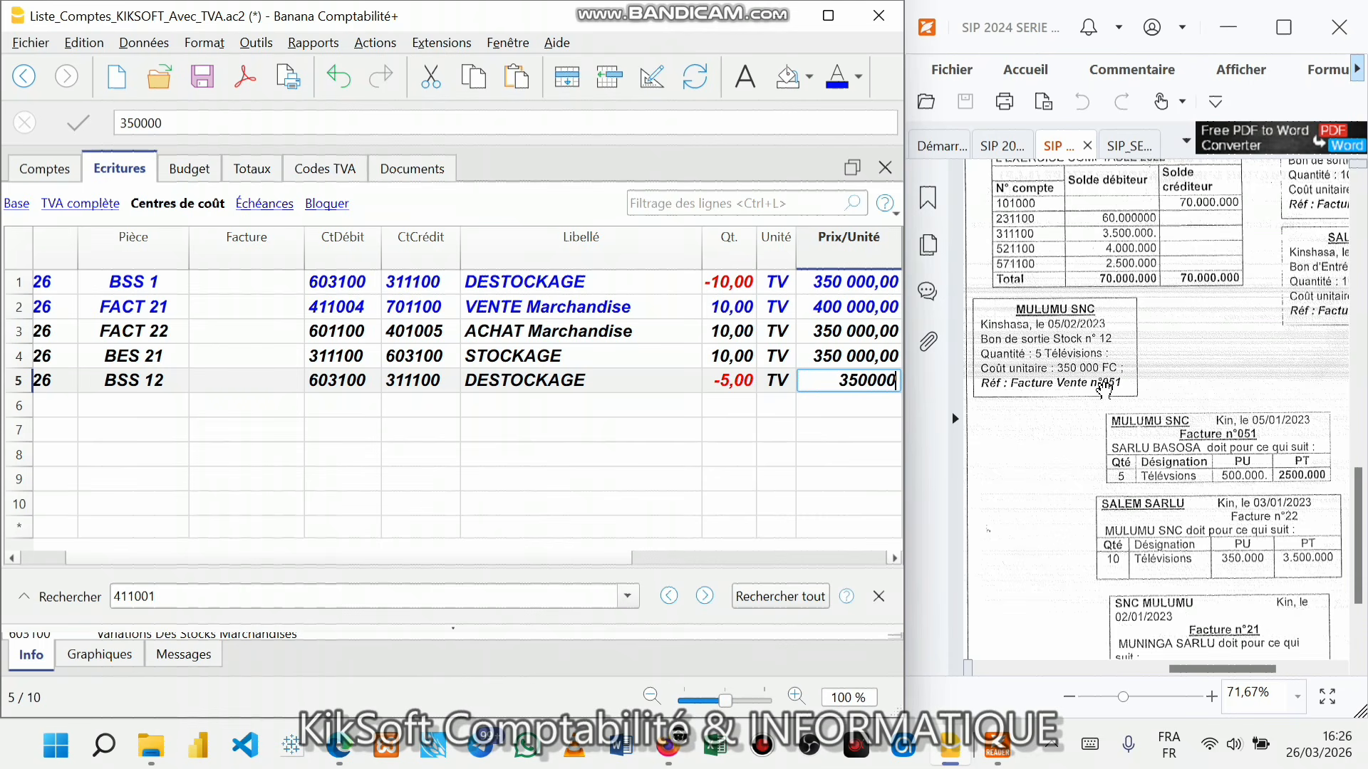
key(Return)
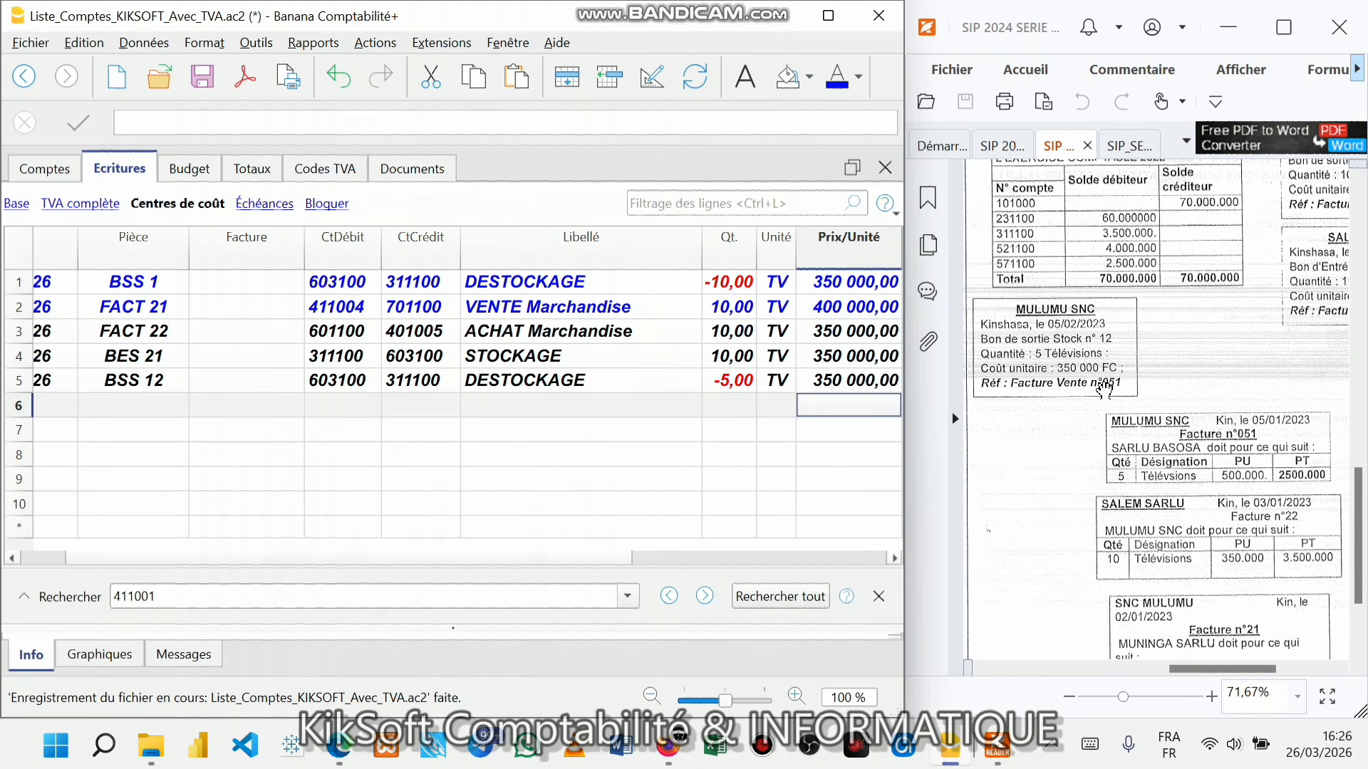
mouse_move(625, 565)
mouse_down()
mouse_move(740, 557)
mouse_move(628, 560)
mouse_up()
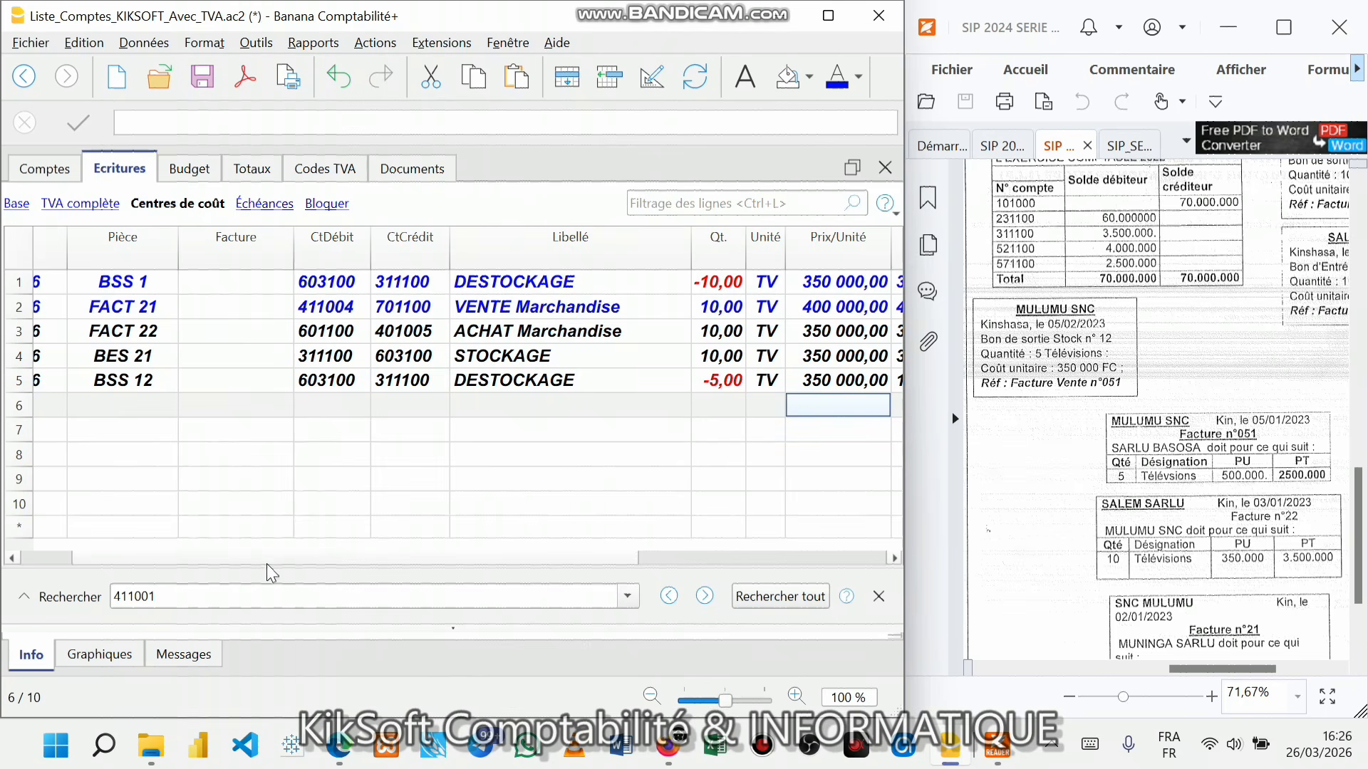
drag(89, 558, 36, 558)
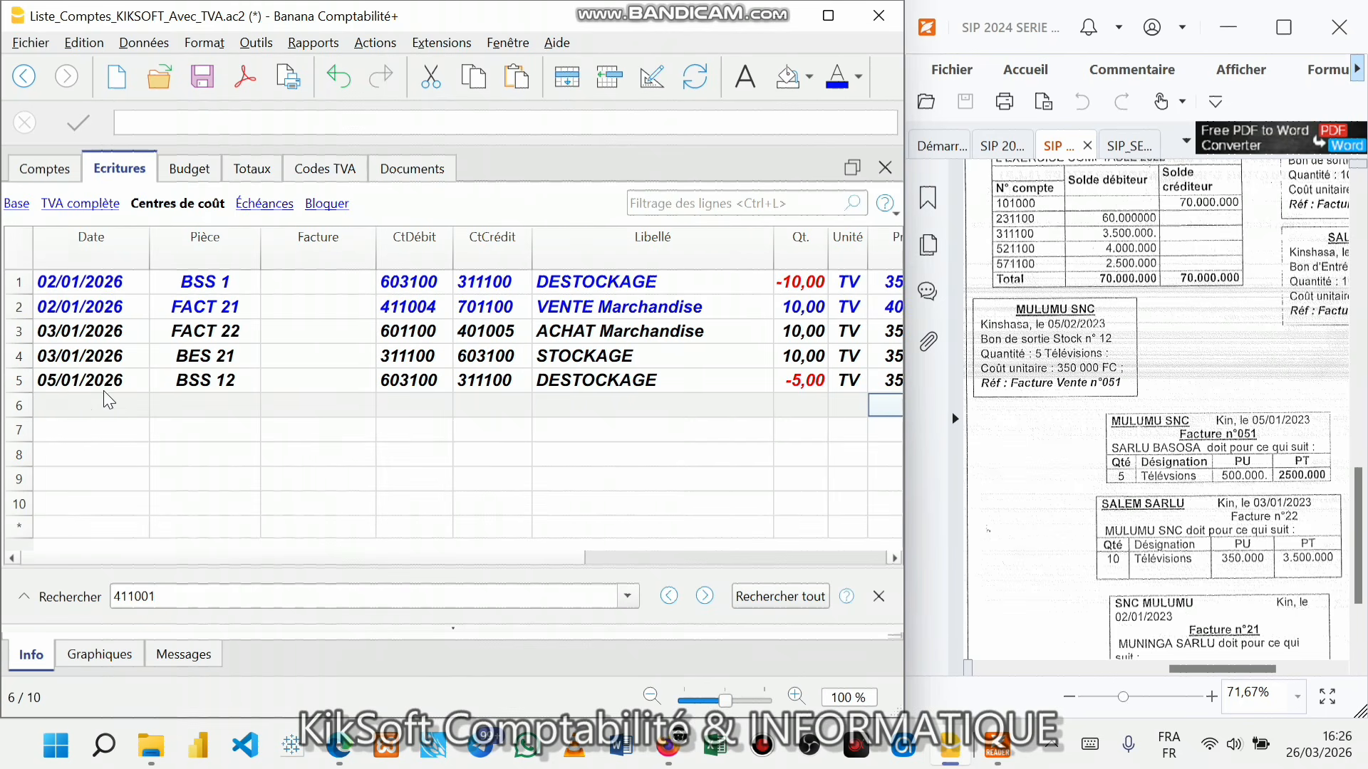
- Date row 6 05/01/2026 and give it document number FACT 51
click(82, 404)
text(05)
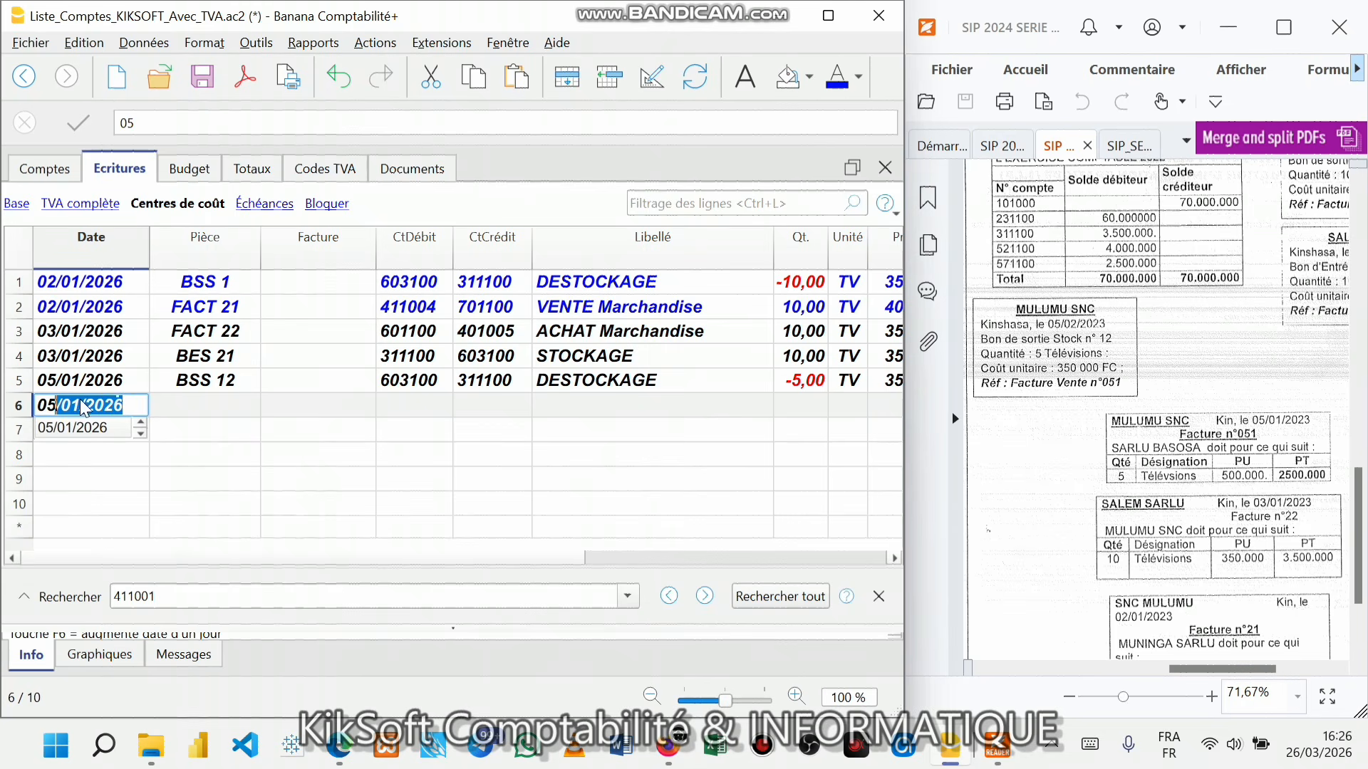
key(Return)
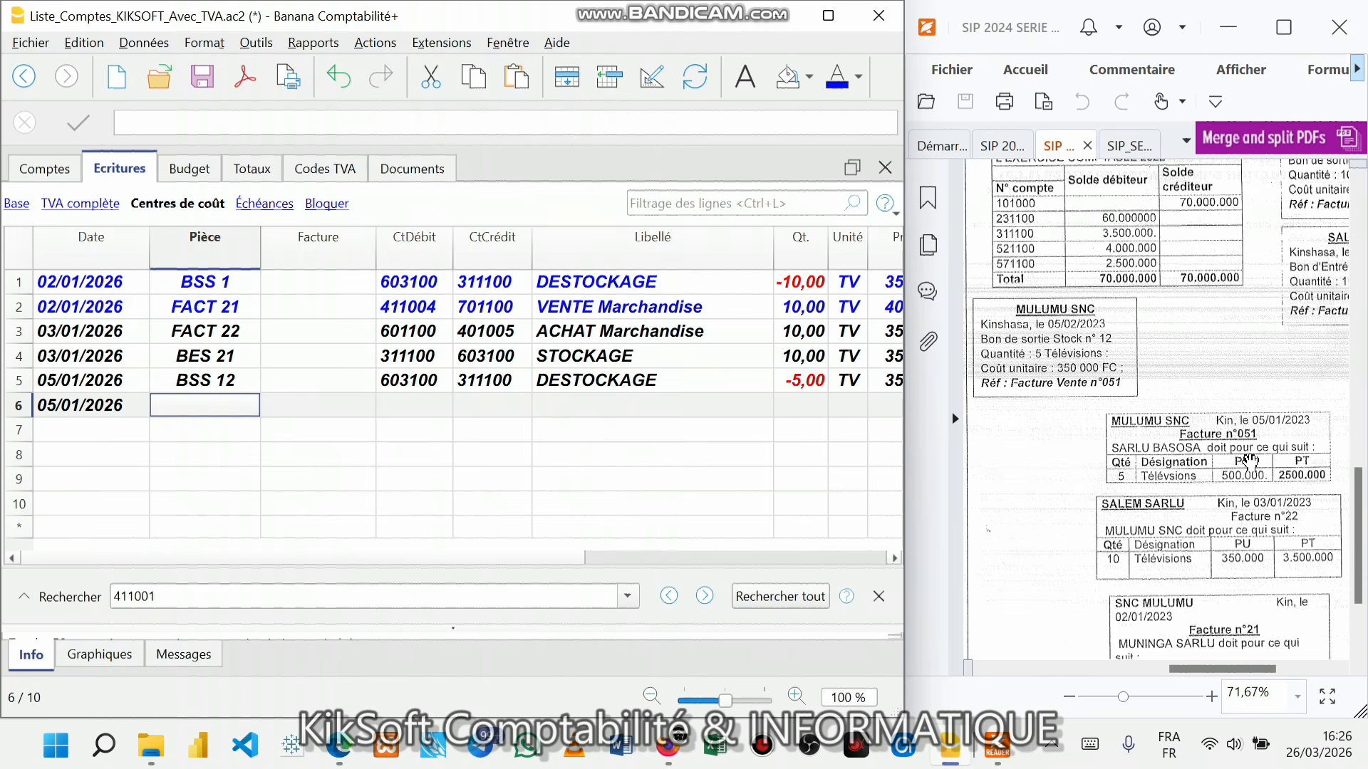
text(FACT)
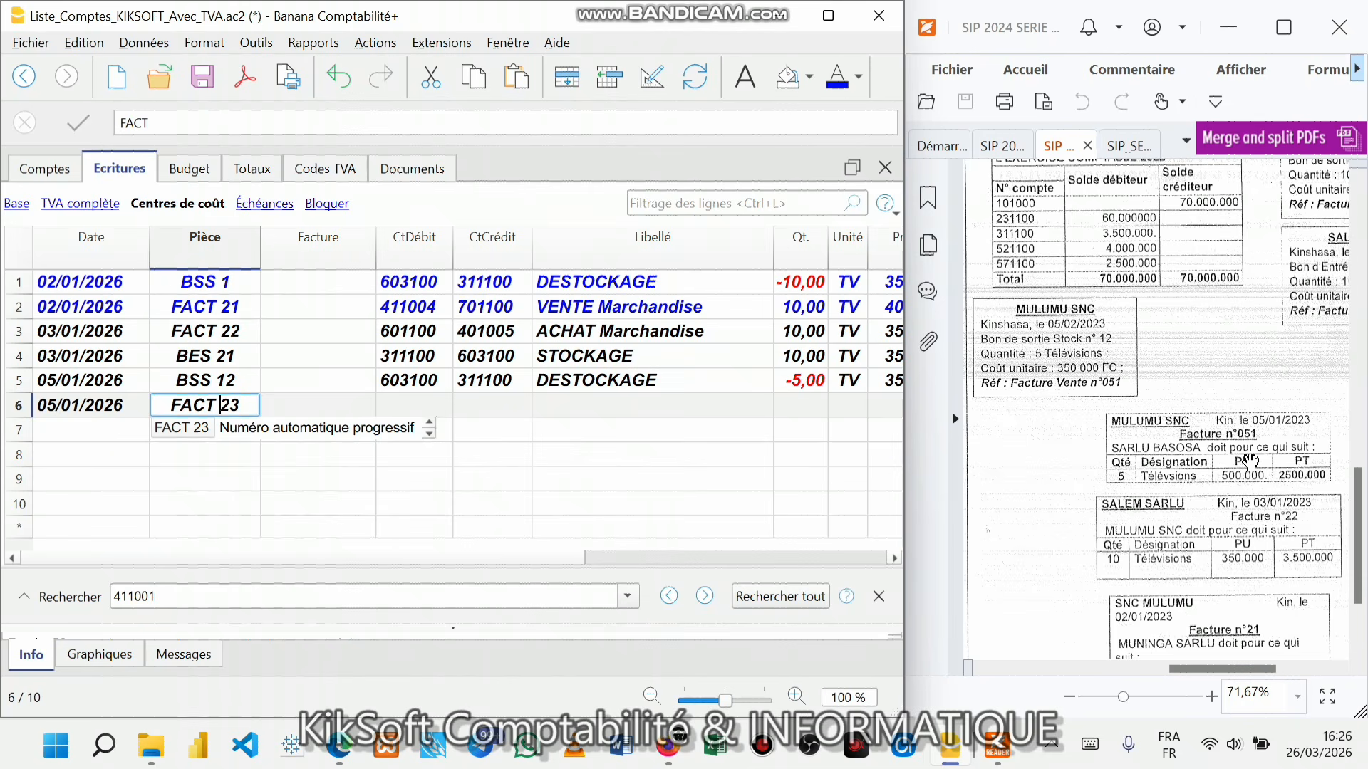
text( 2)
key(BackSpace)
text(51)
key(Tab)
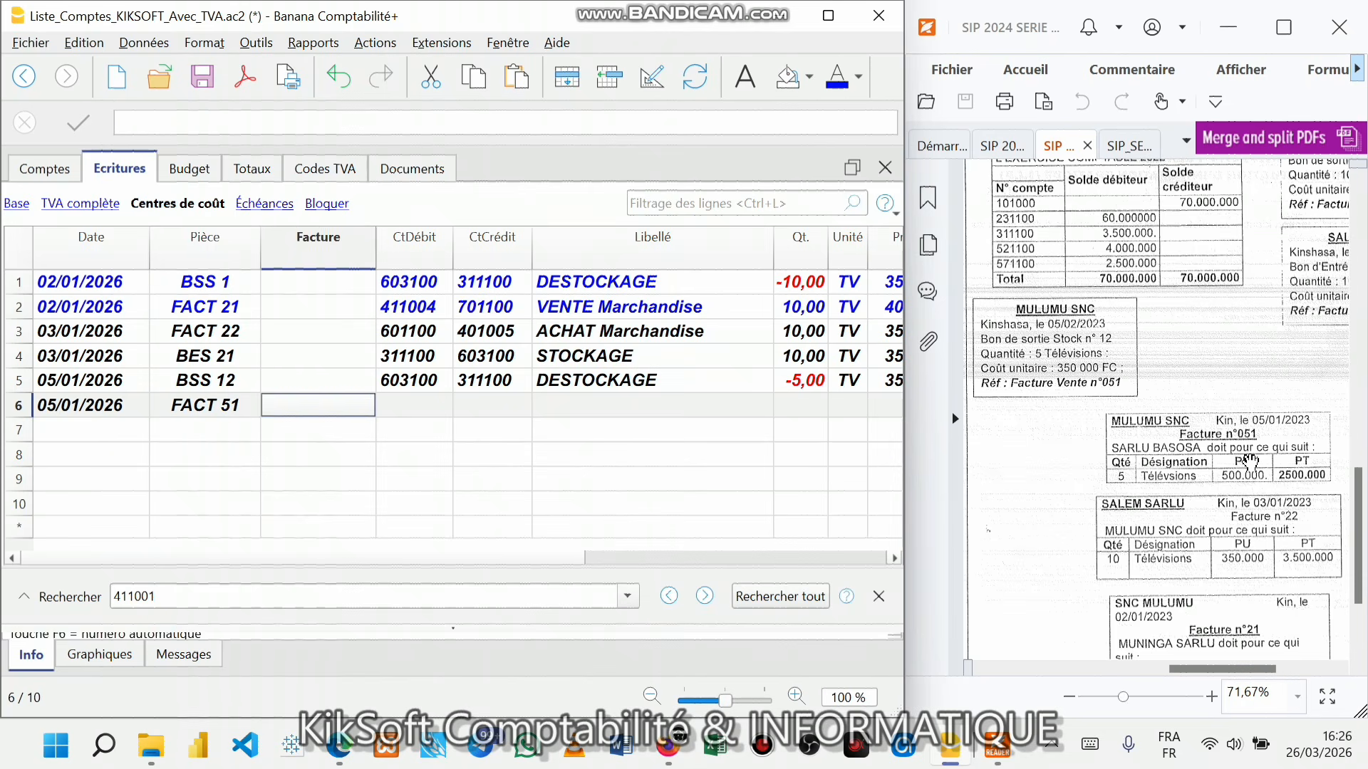
key(Tab)
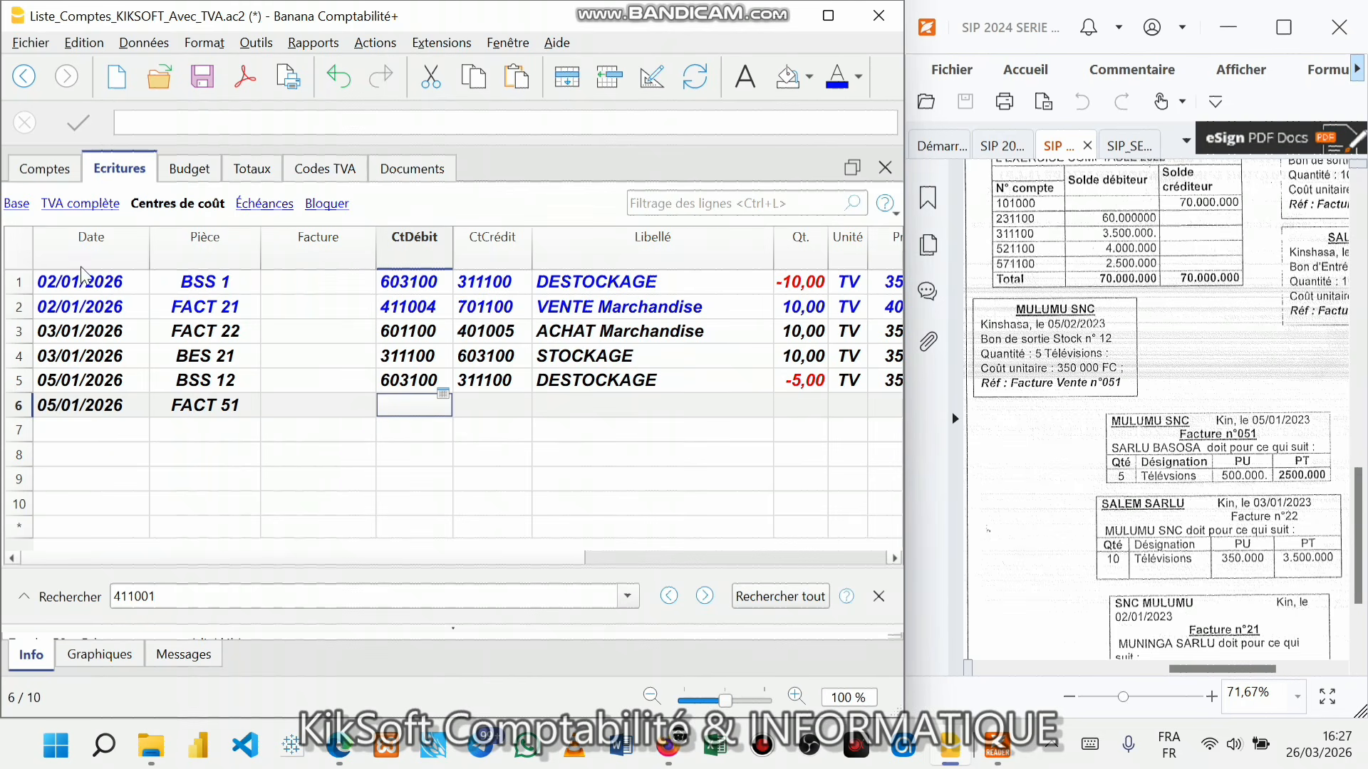
- Switch to the accounts table and jump to the client accounts via Rapports > Clients
click(44, 168)
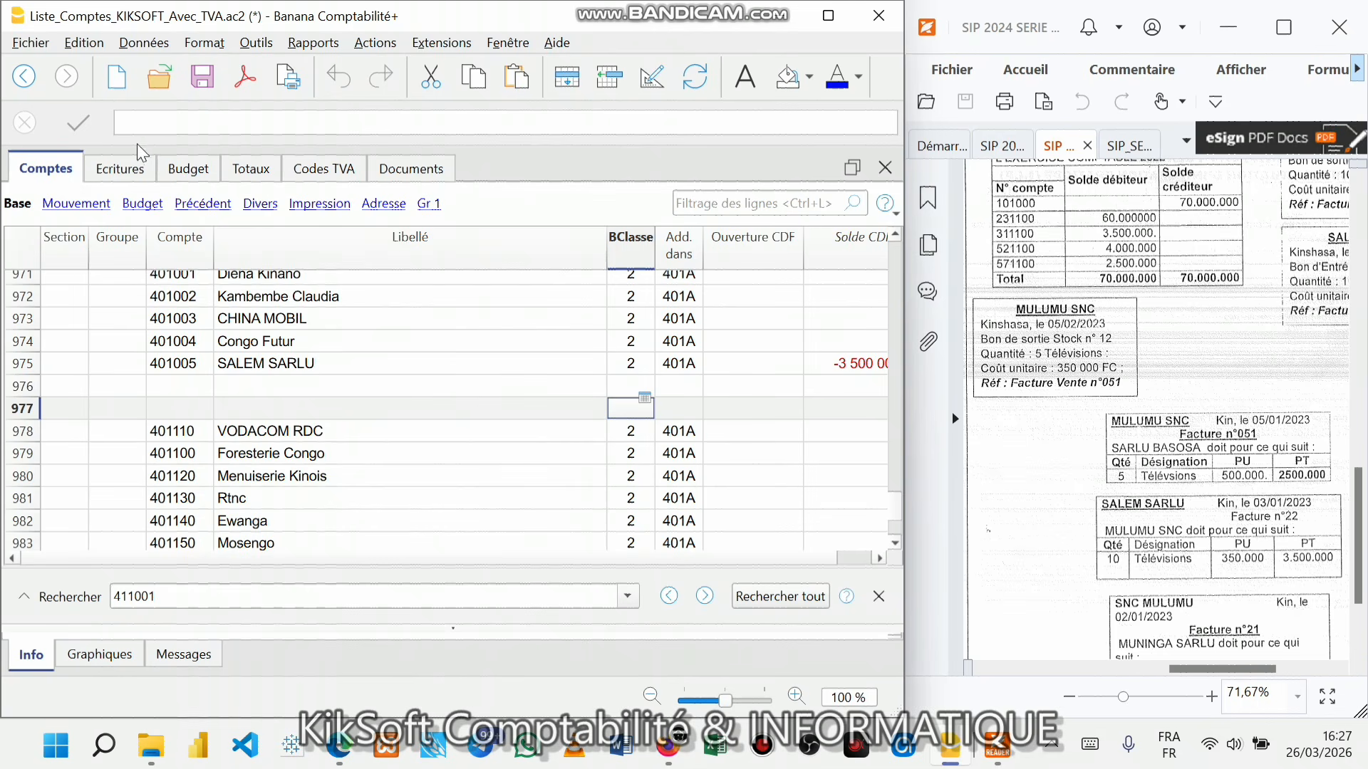
click(310, 45)
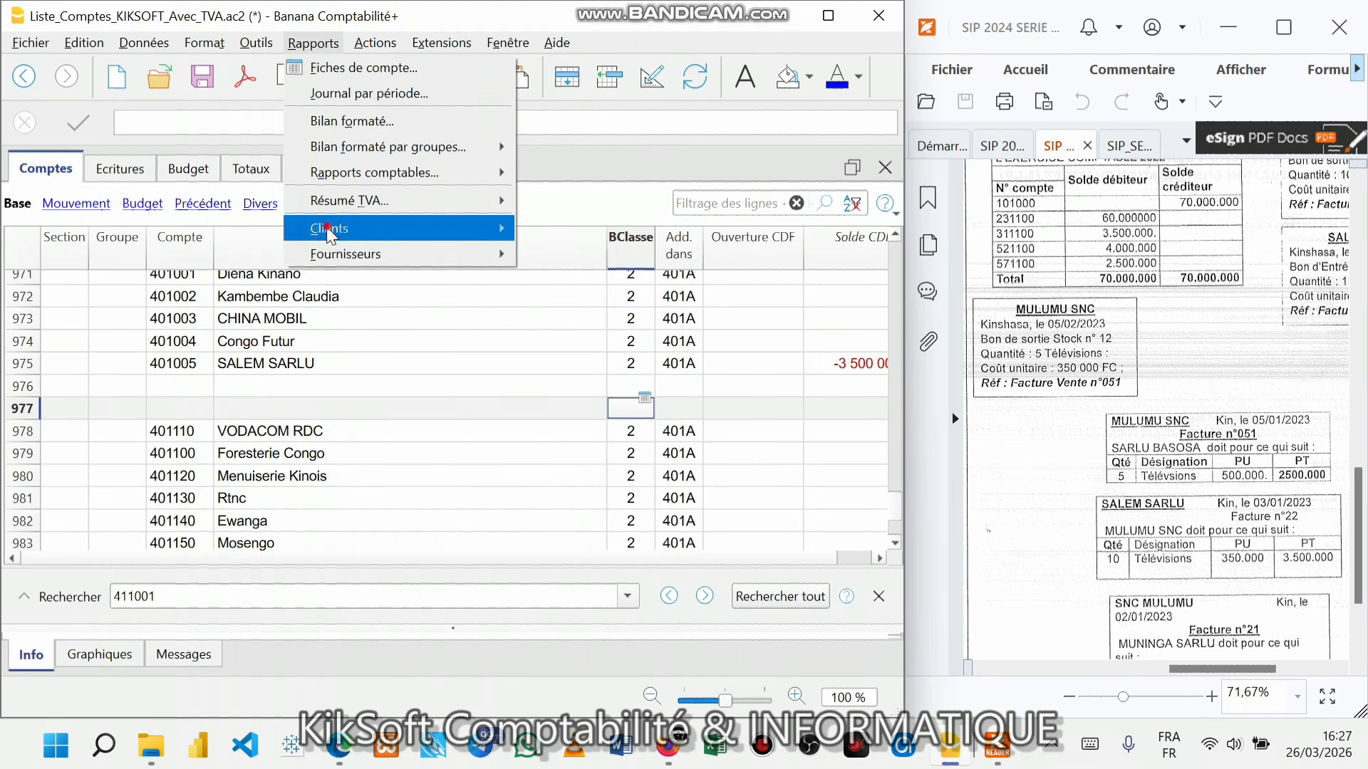
mouse_move(329, 235)
click(597, 346)
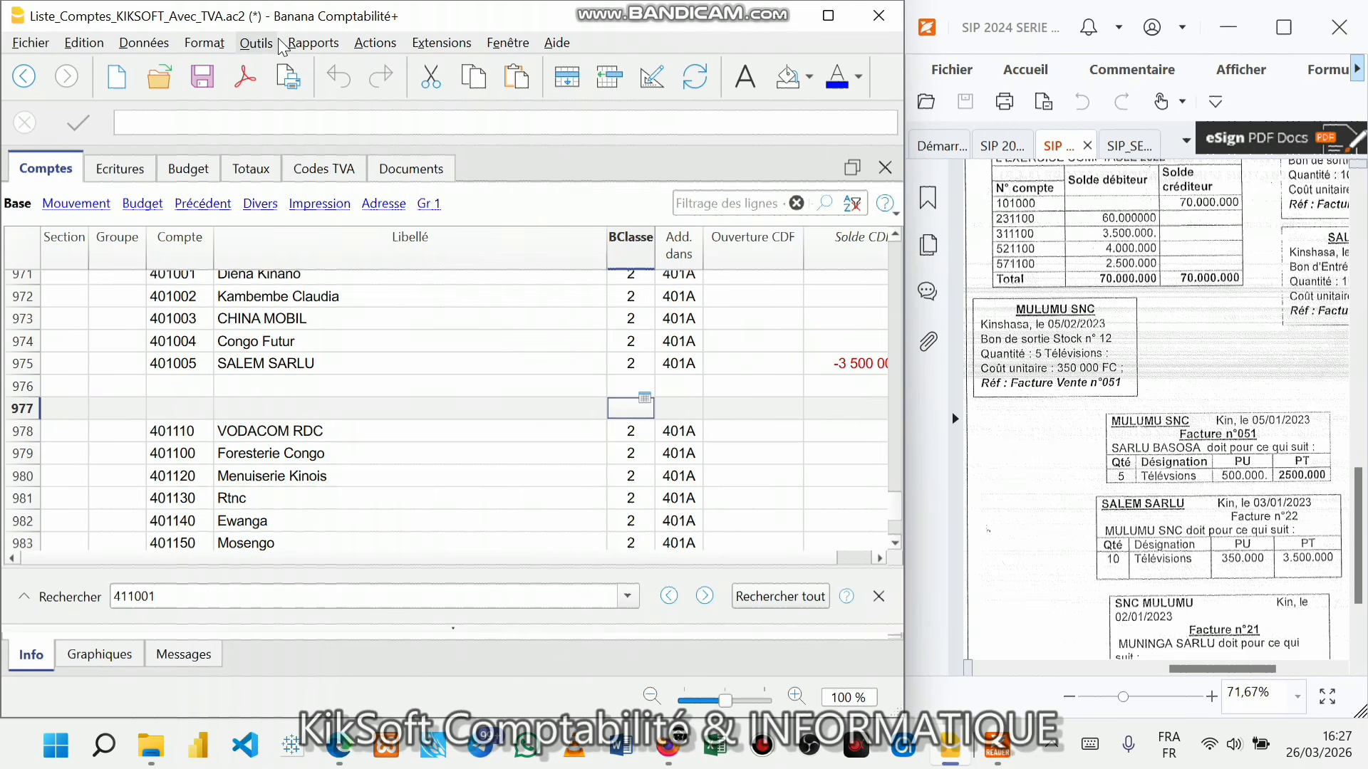
click(313, 44)
mouse_move(329, 228)
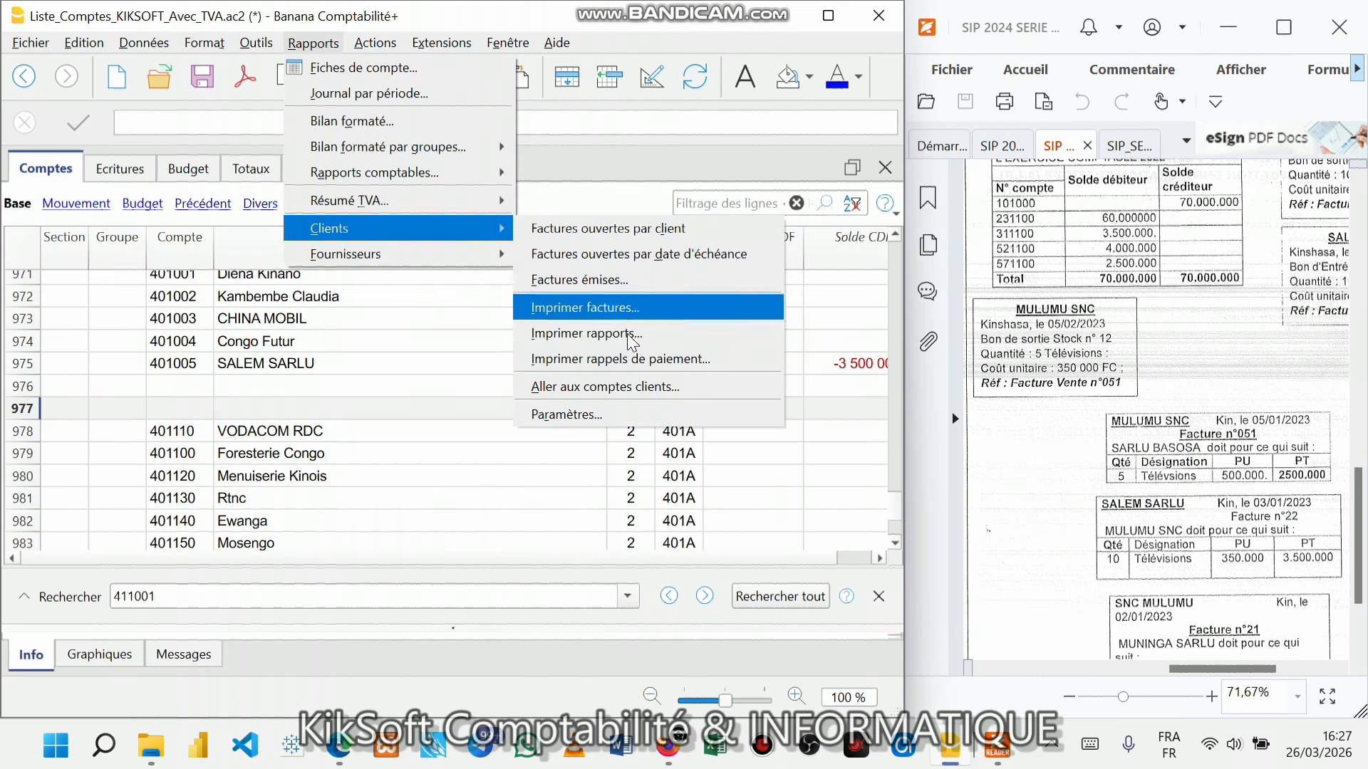
click(599, 379)
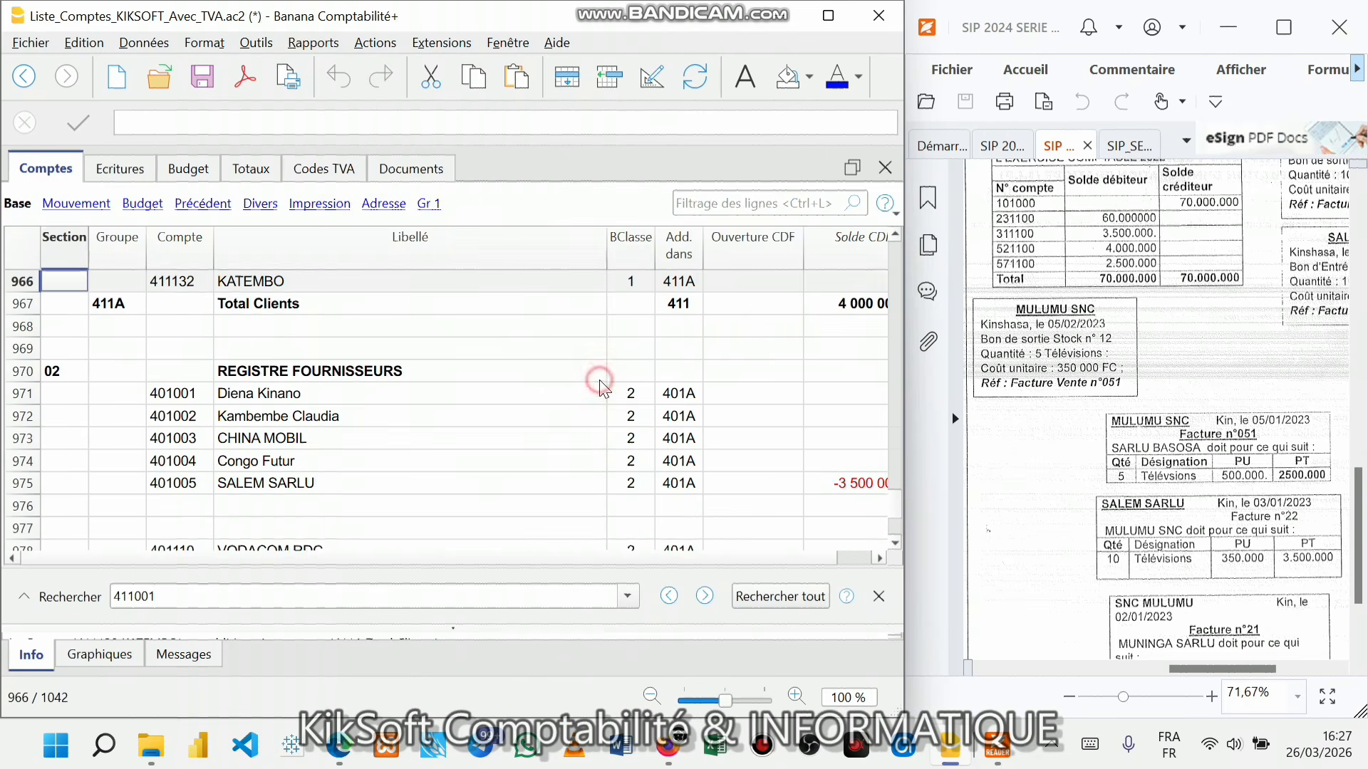
- Start an account number in empty row 976, then clear it and abandon the edit
click(165, 507)
text(40)
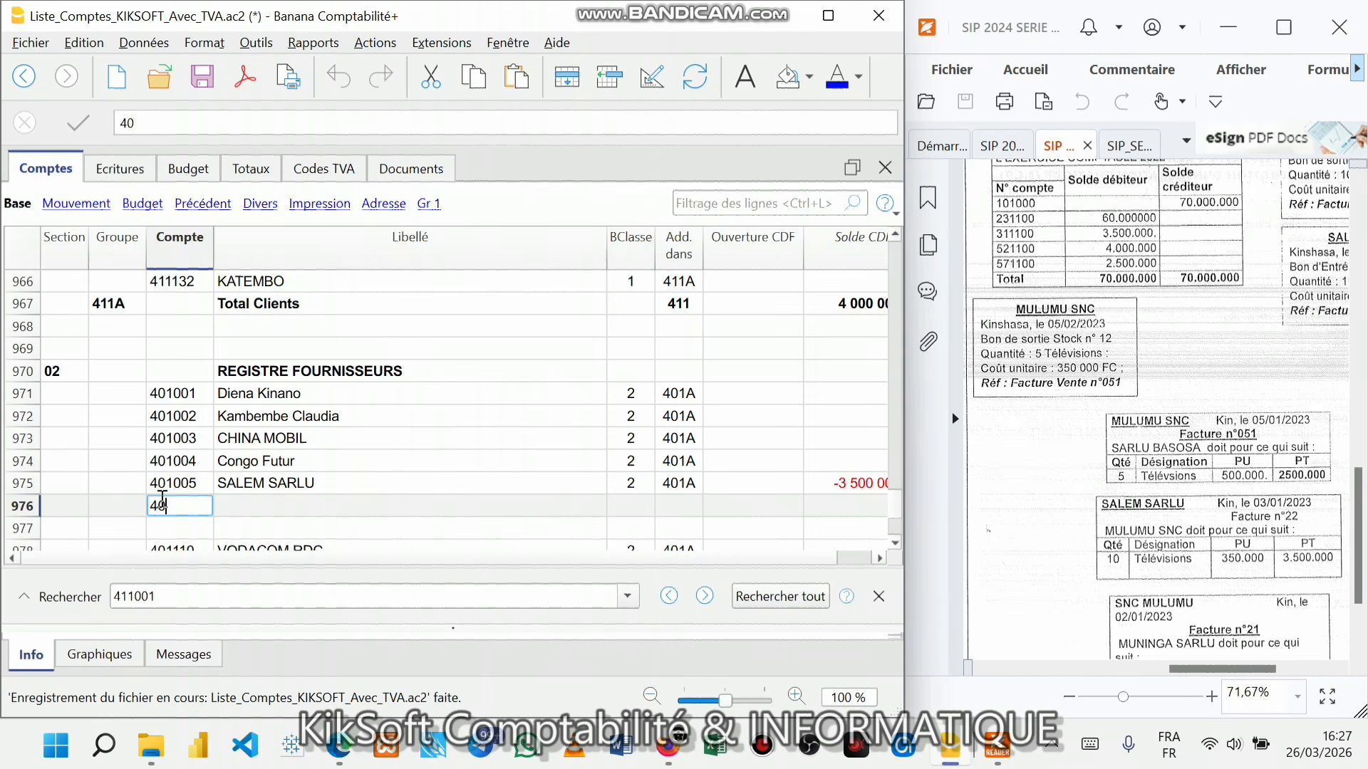
key(BackSpace)
key(BackSpace)
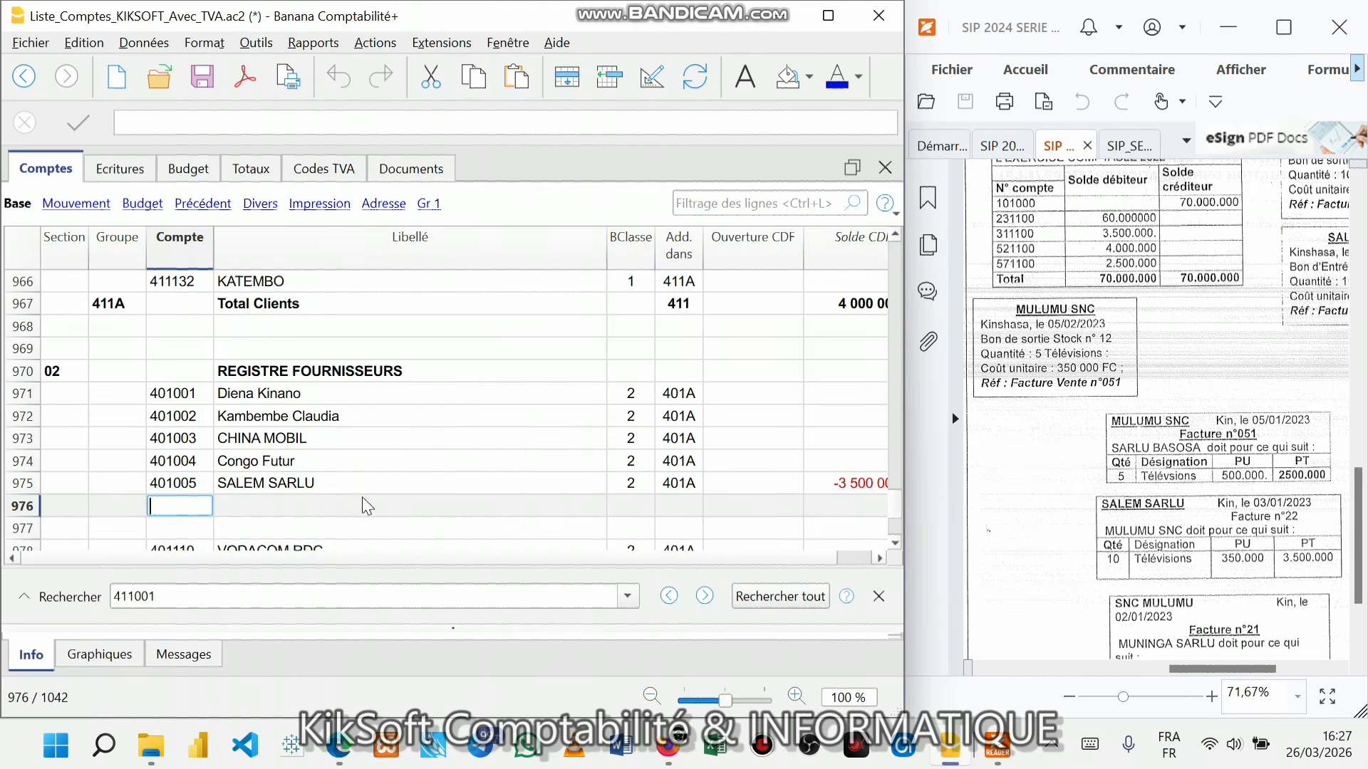
click(386, 486)
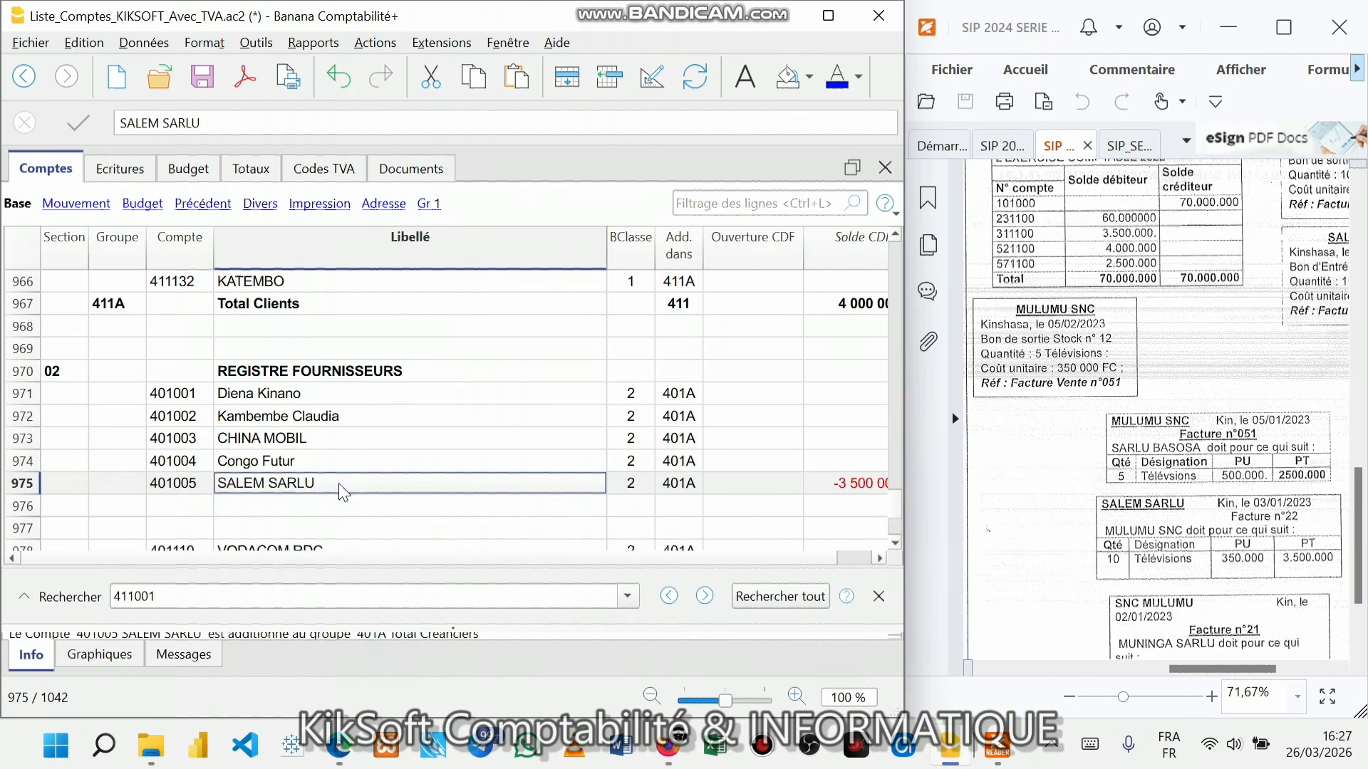
scroll(343, 492, up, 4)
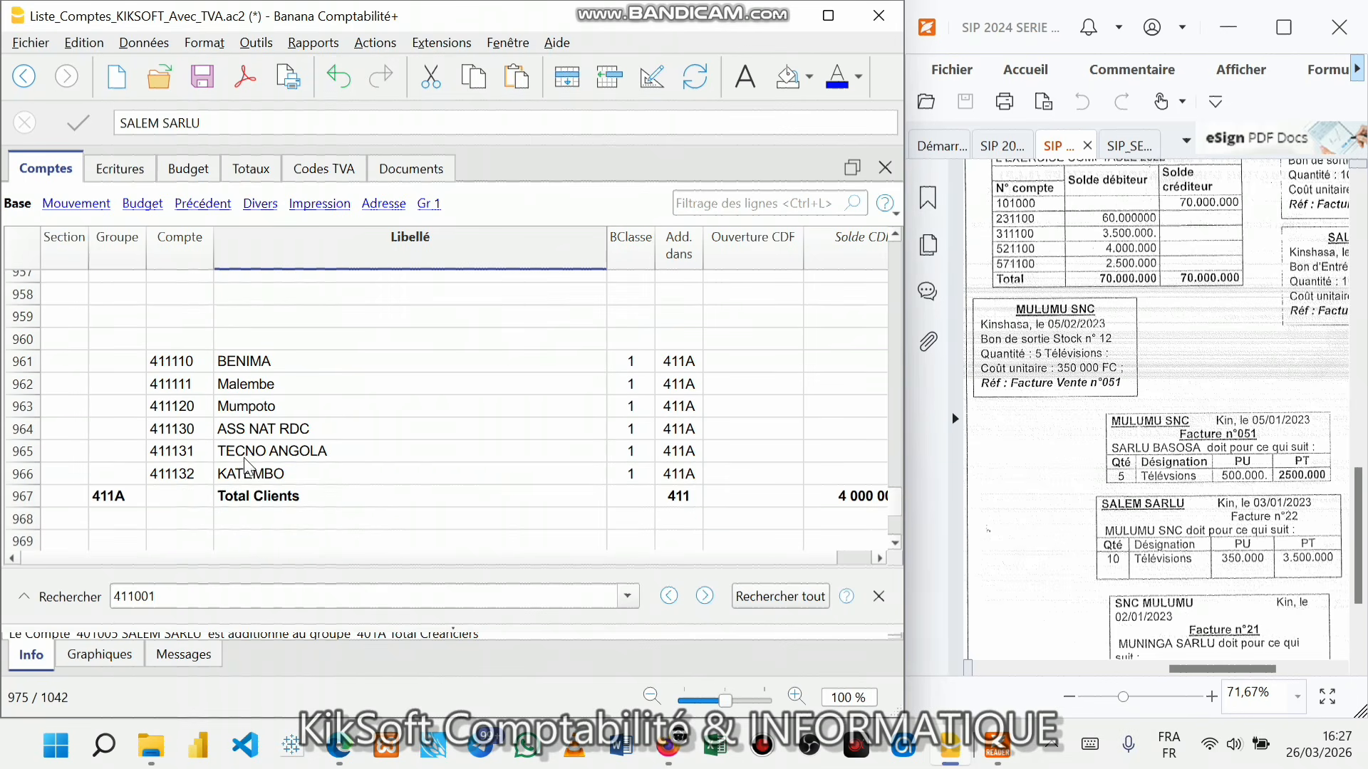
scroll(248, 467, up, 1)
scroll(248, 467, up, 3)
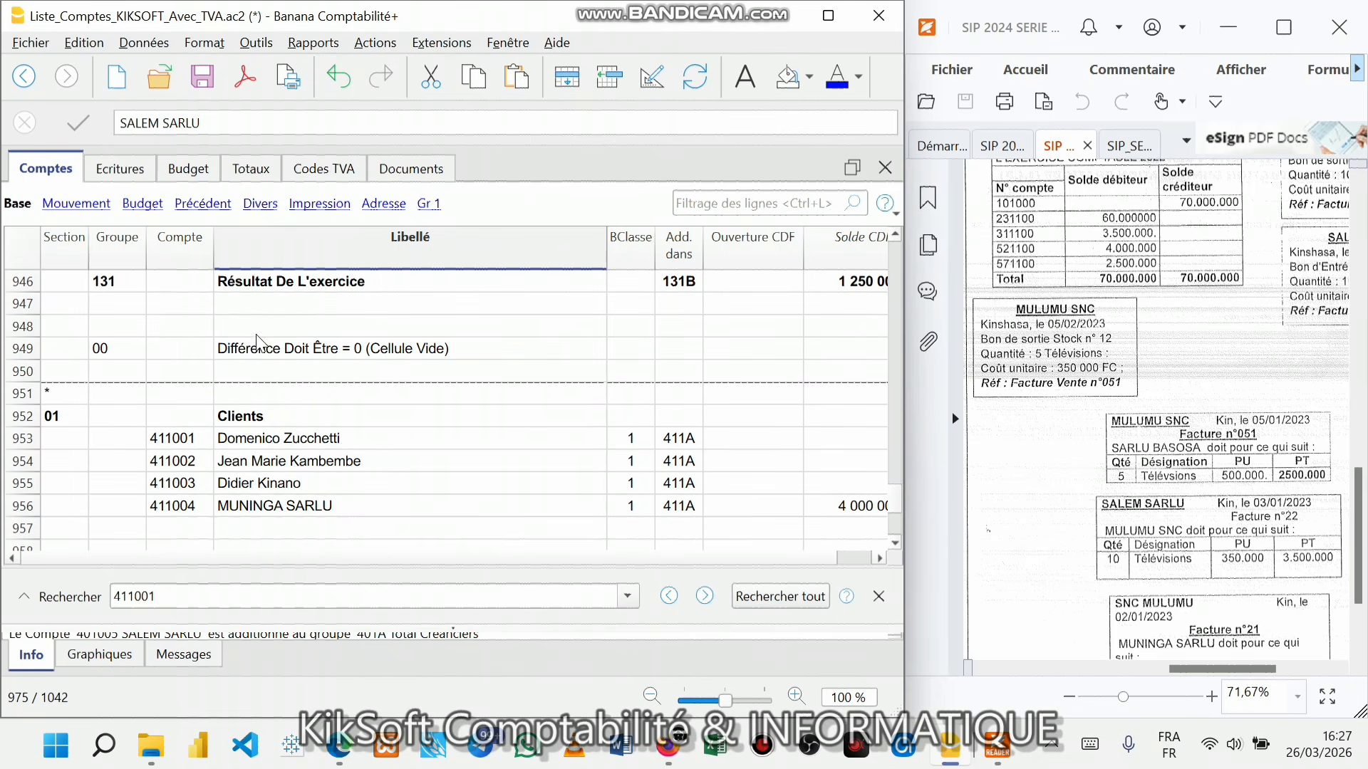
- Jump to the client accounts section again and select the Compte cell of empty row 957
click(305, 43)
mouse_move(333, 228)
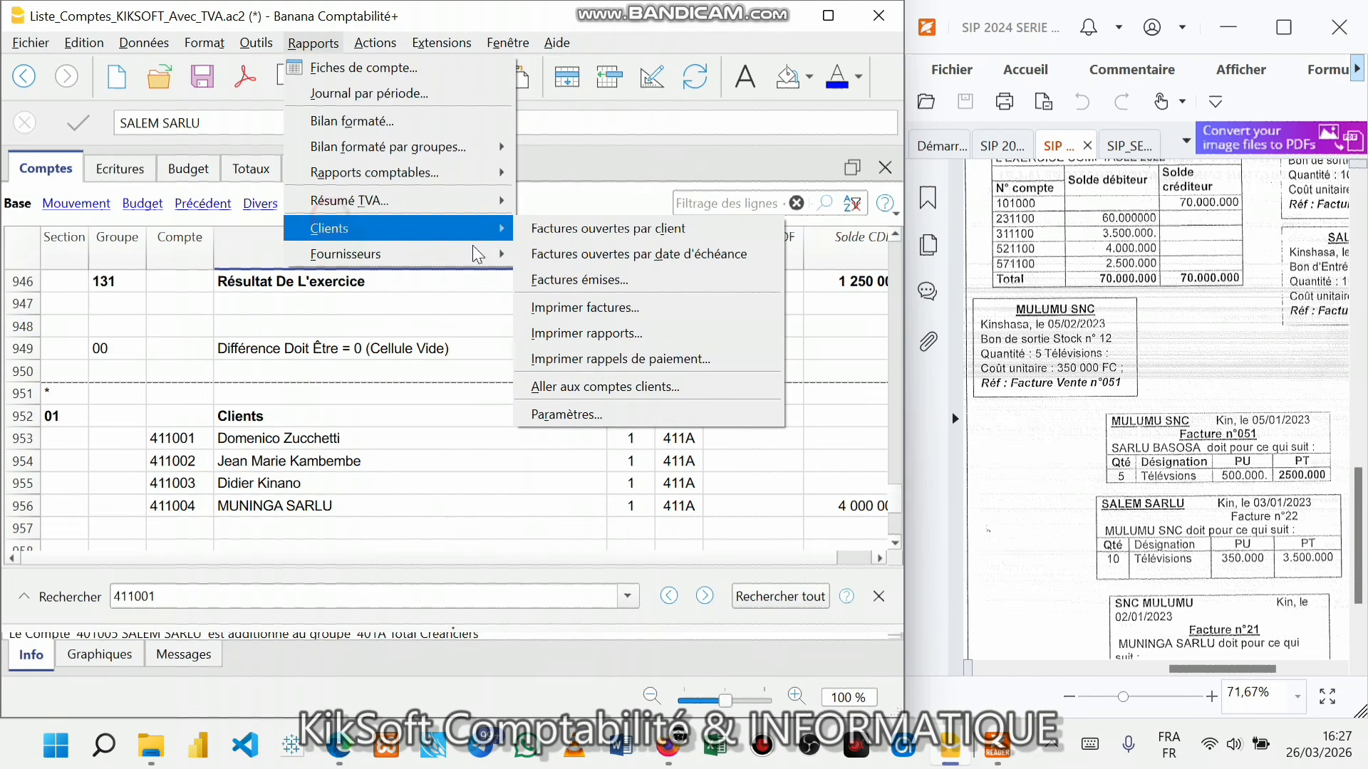
click(578, 386)
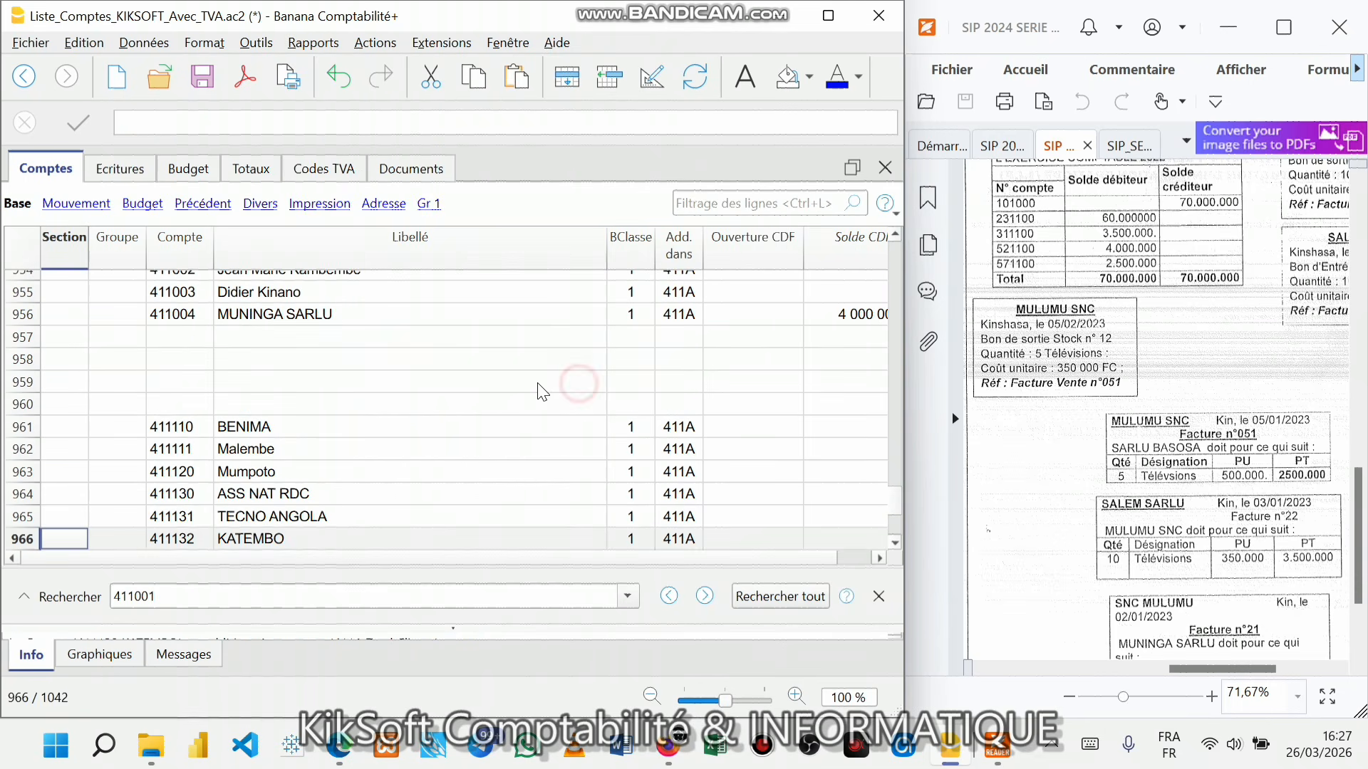
click(189, 342)
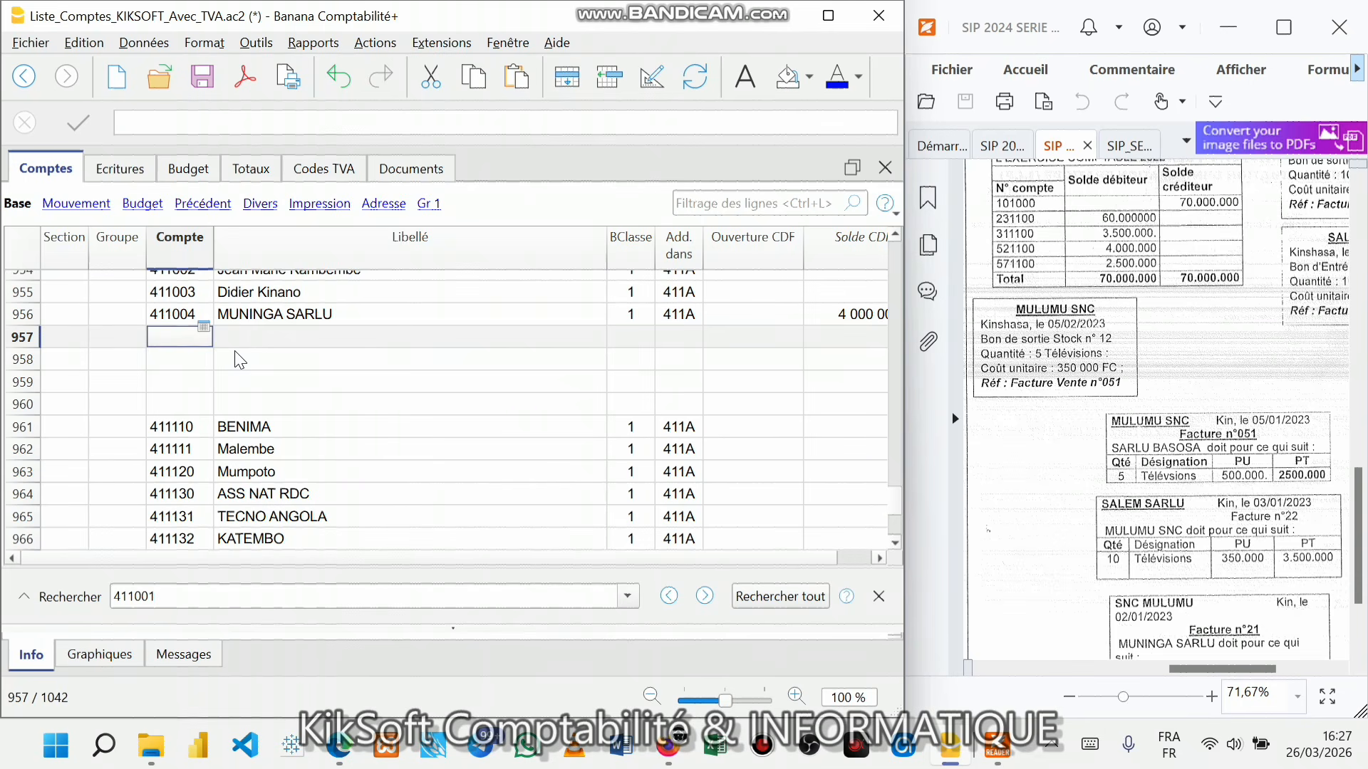
- Create client account 411005 labelled BASOSA SARLU in row 957
text(411005)
key(Return)
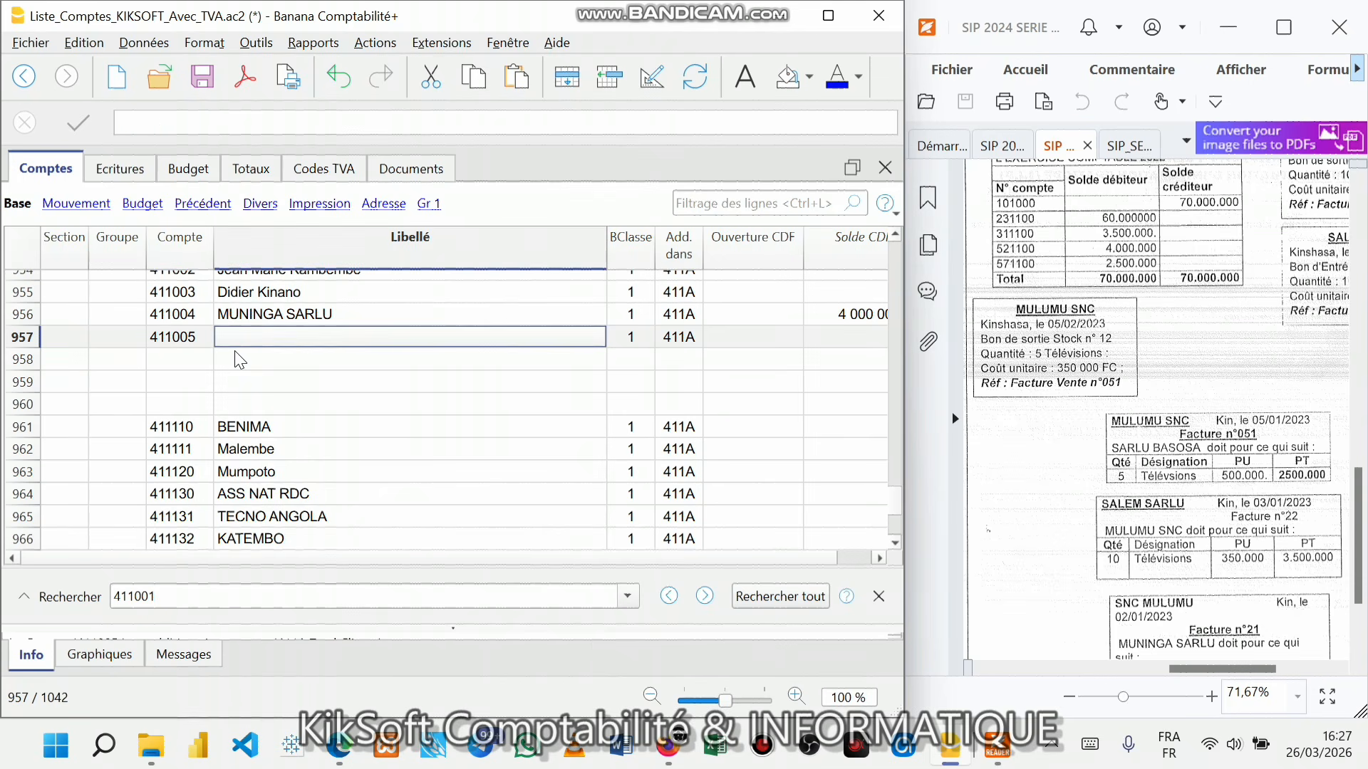
text(BASOSA)
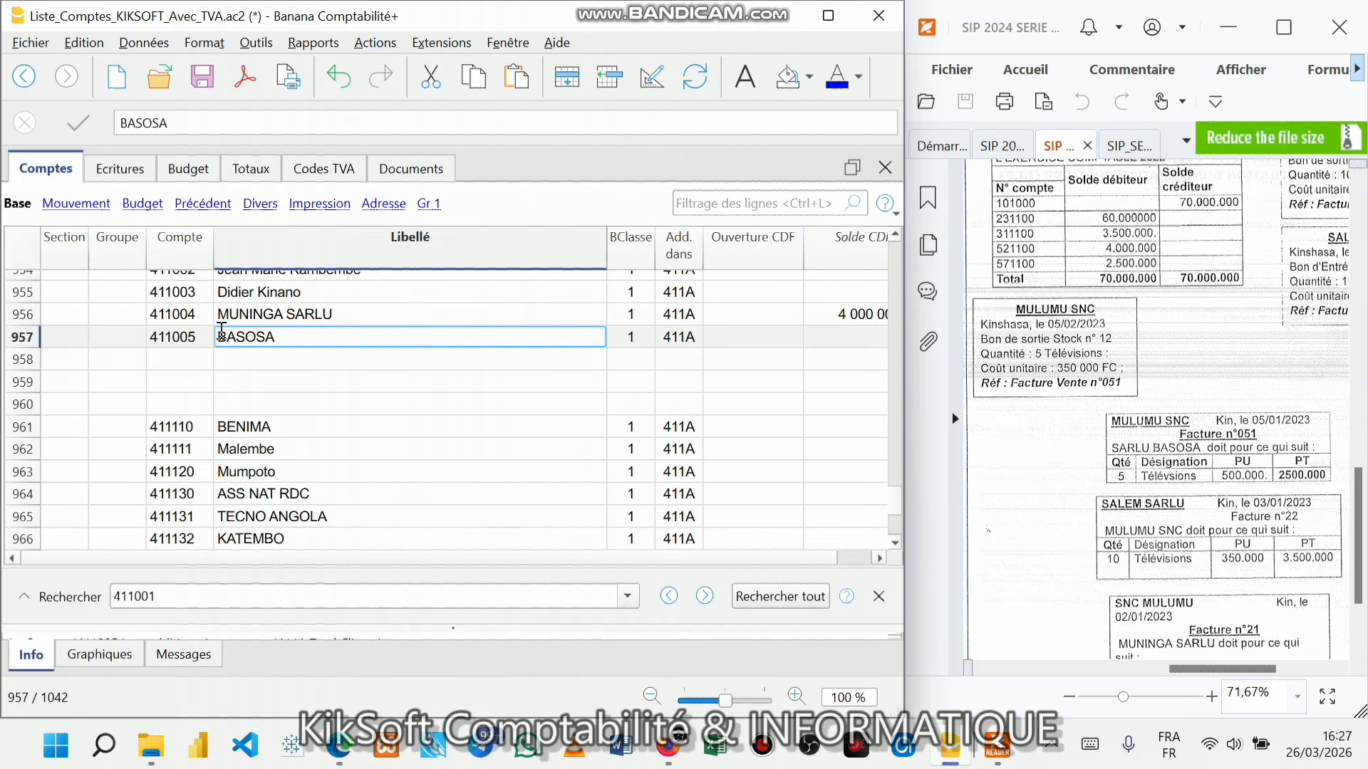
text(SARLU)
click(322, 381)
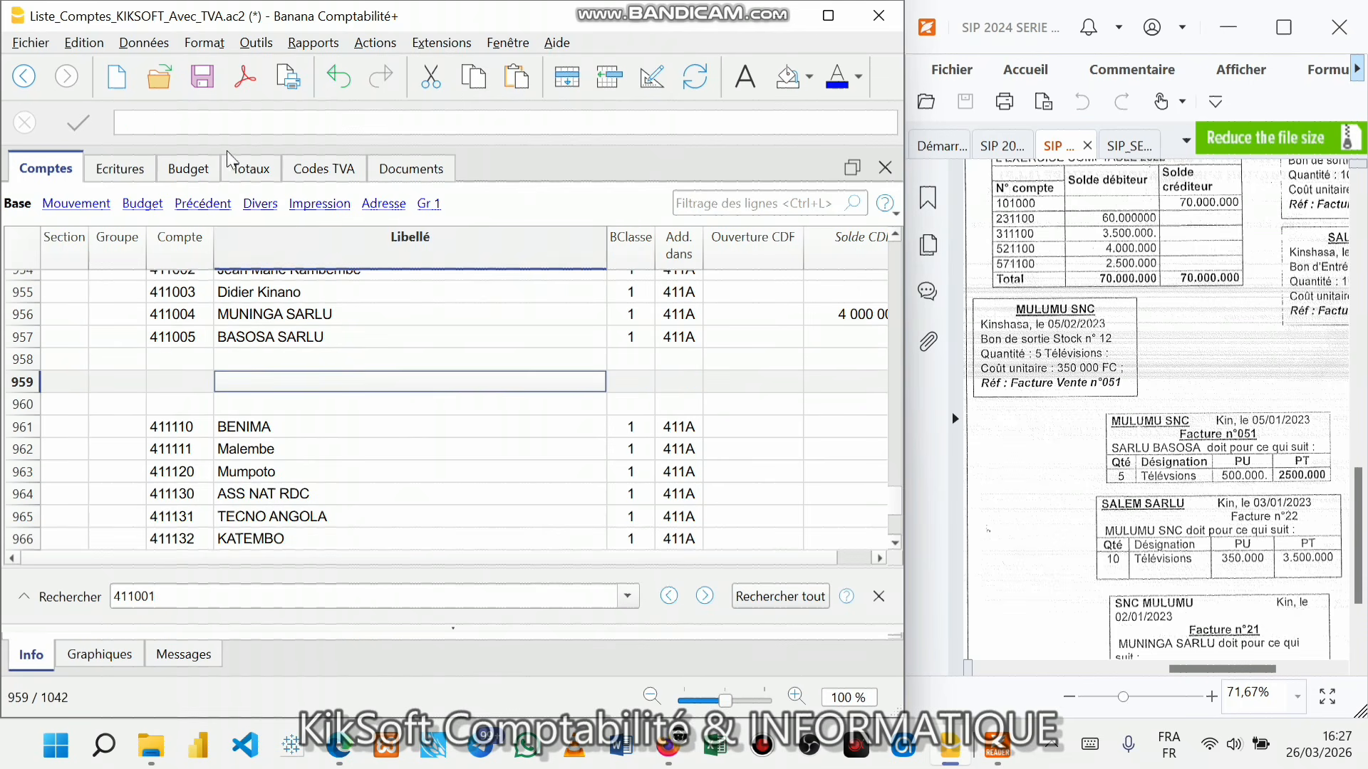
- In Ecritures entry 6, set debit account 411005 and credit account 701100
click(120, 168)
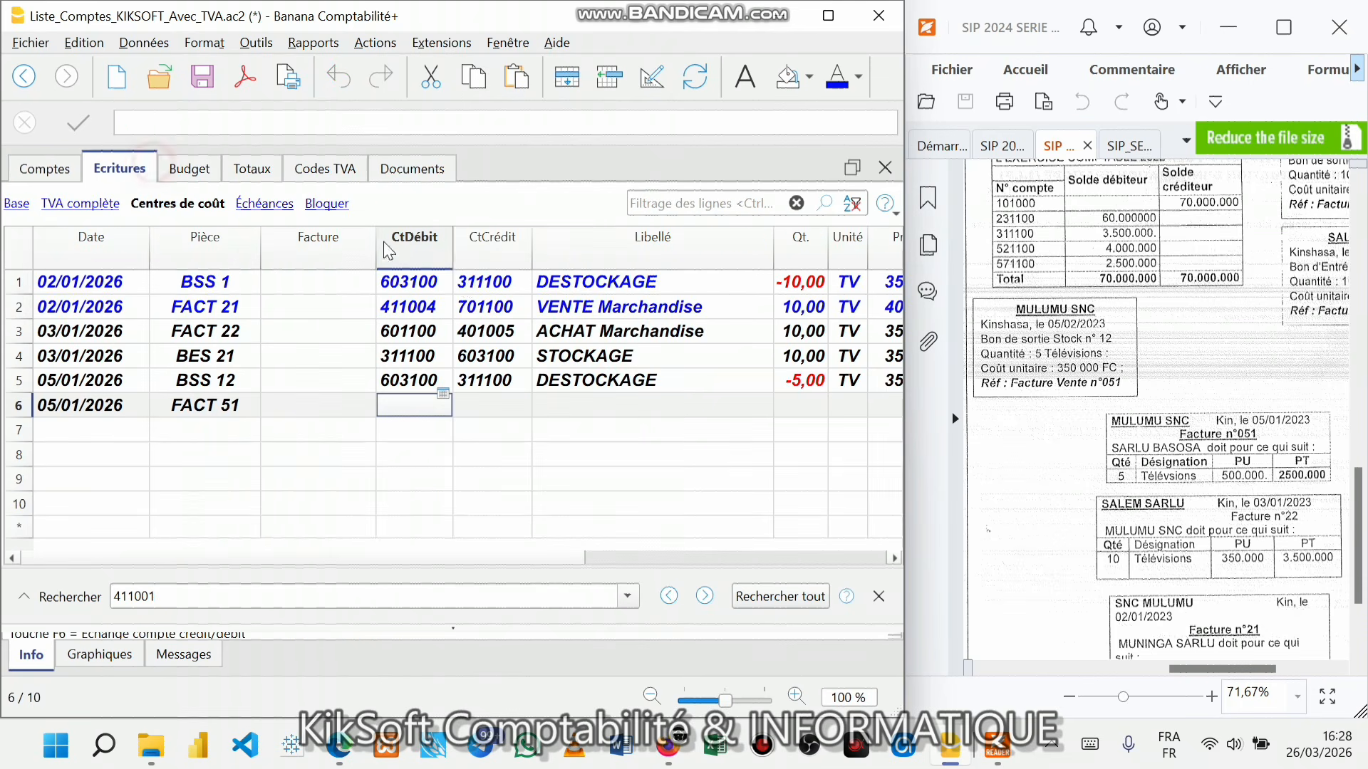
double_click(411, 407)
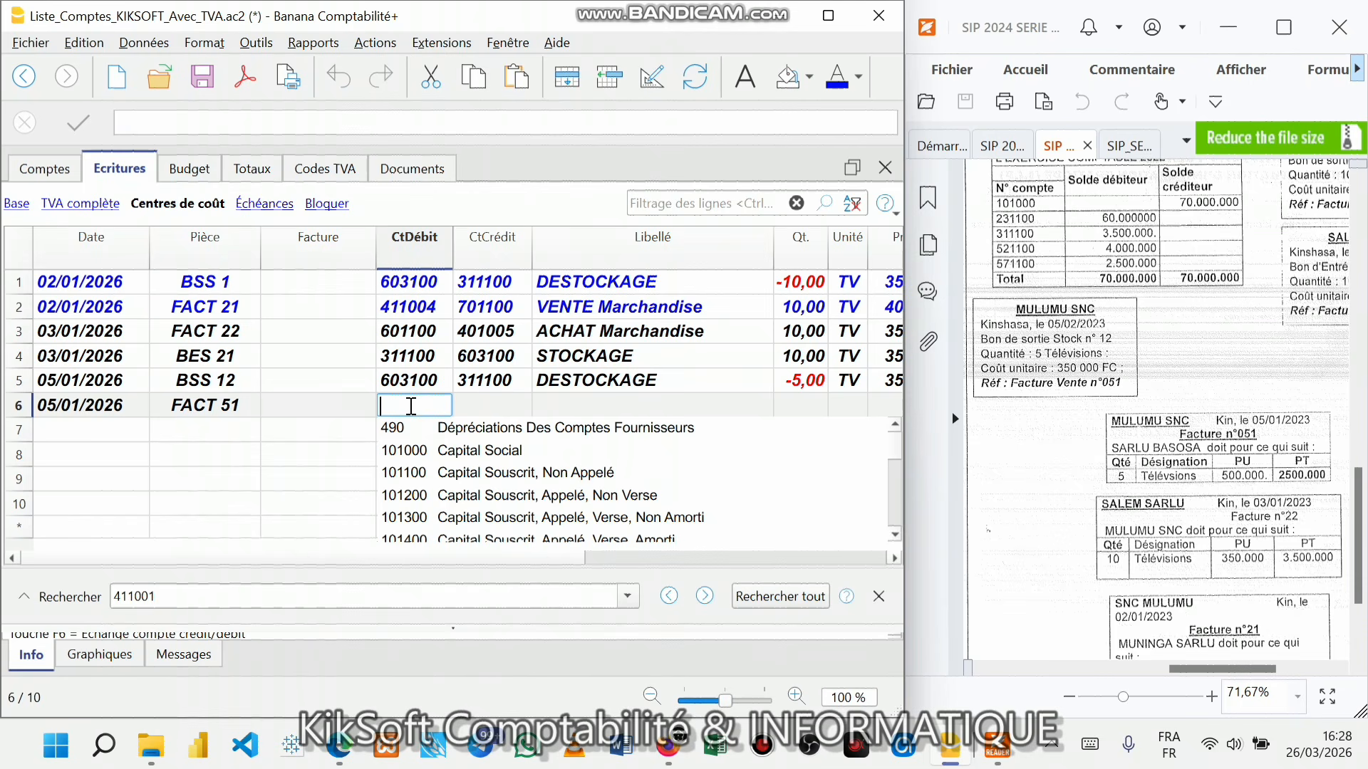
text(411)
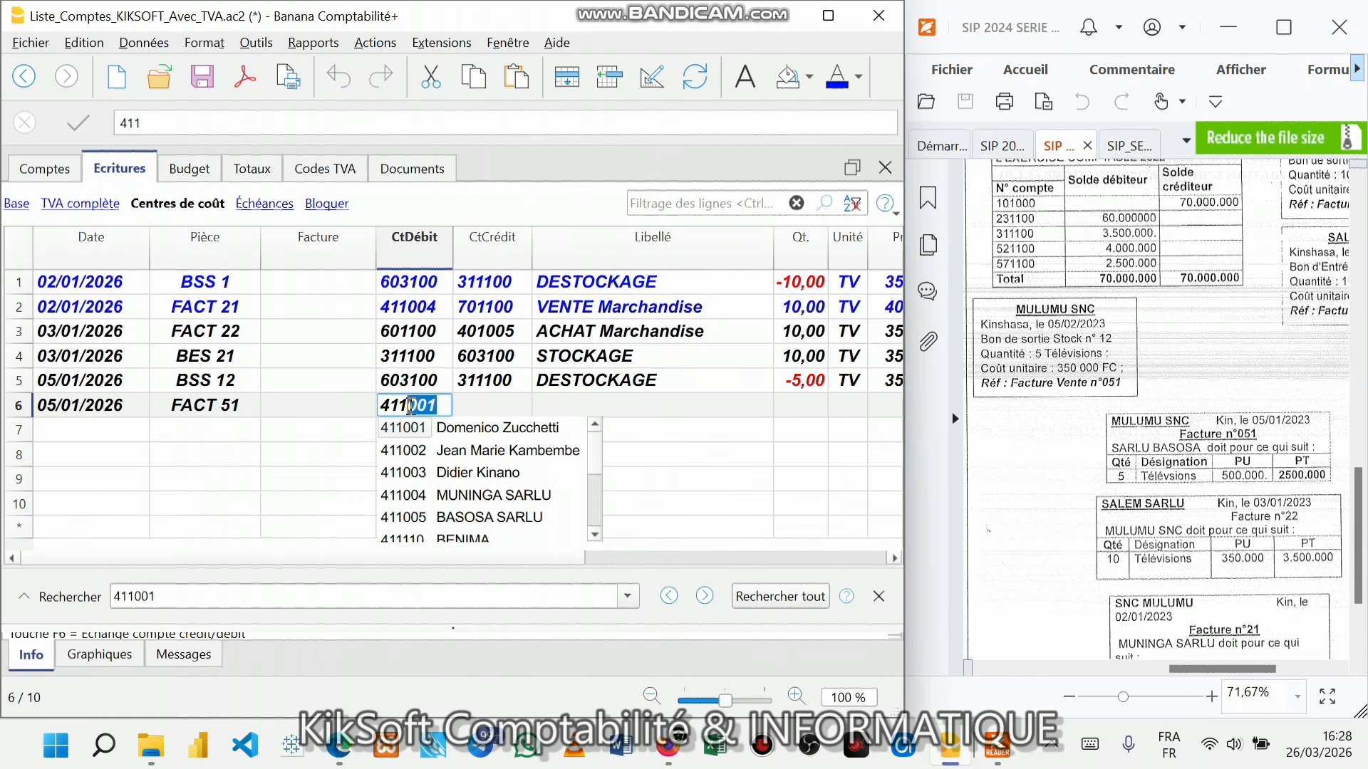
click(422, 518)
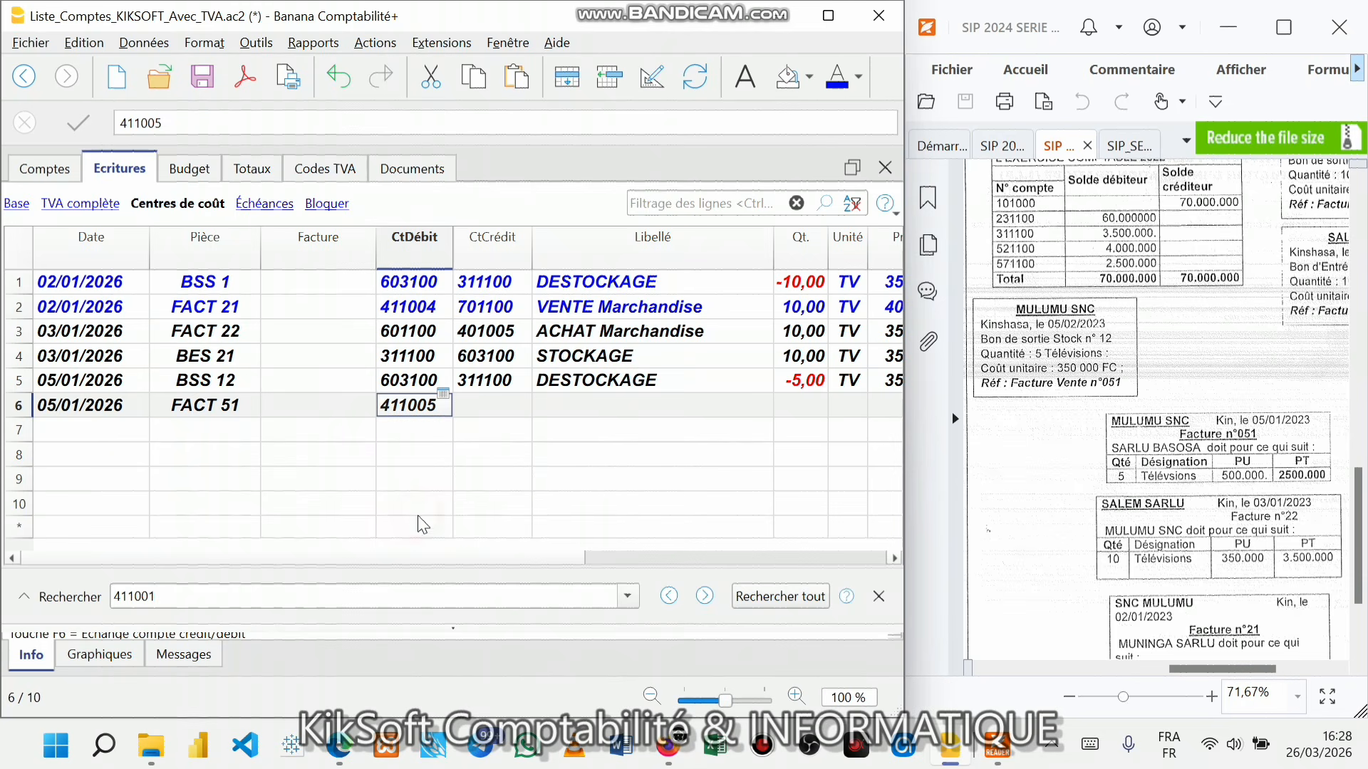
click(513, 405)
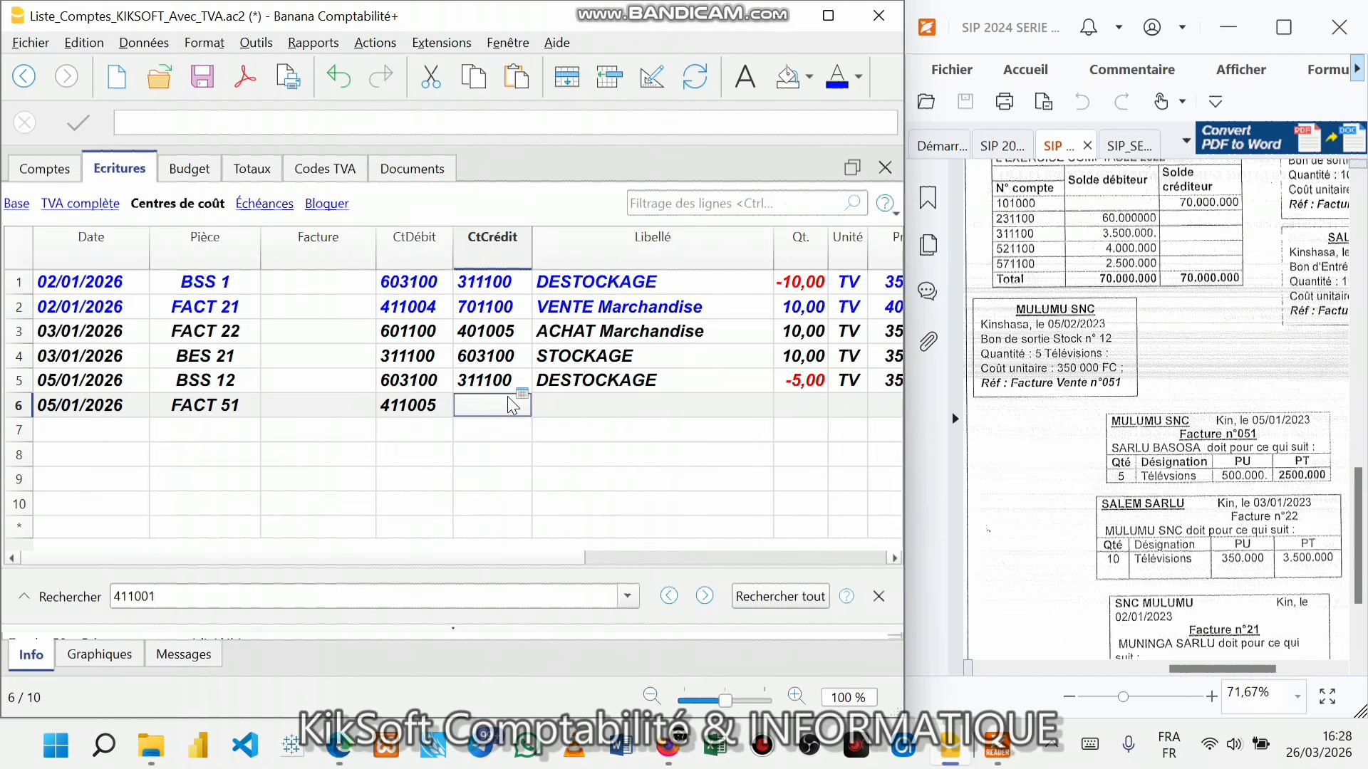
text(701)
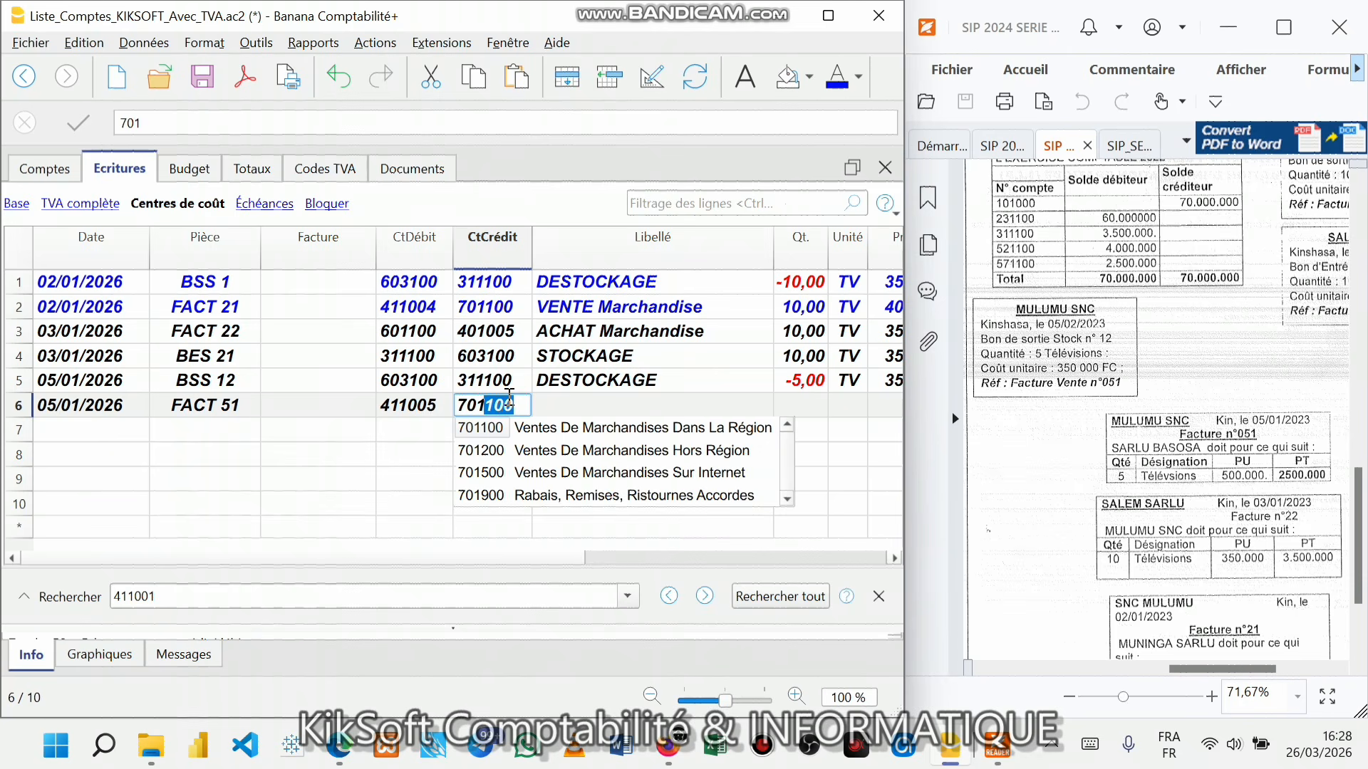
click(514, 428)
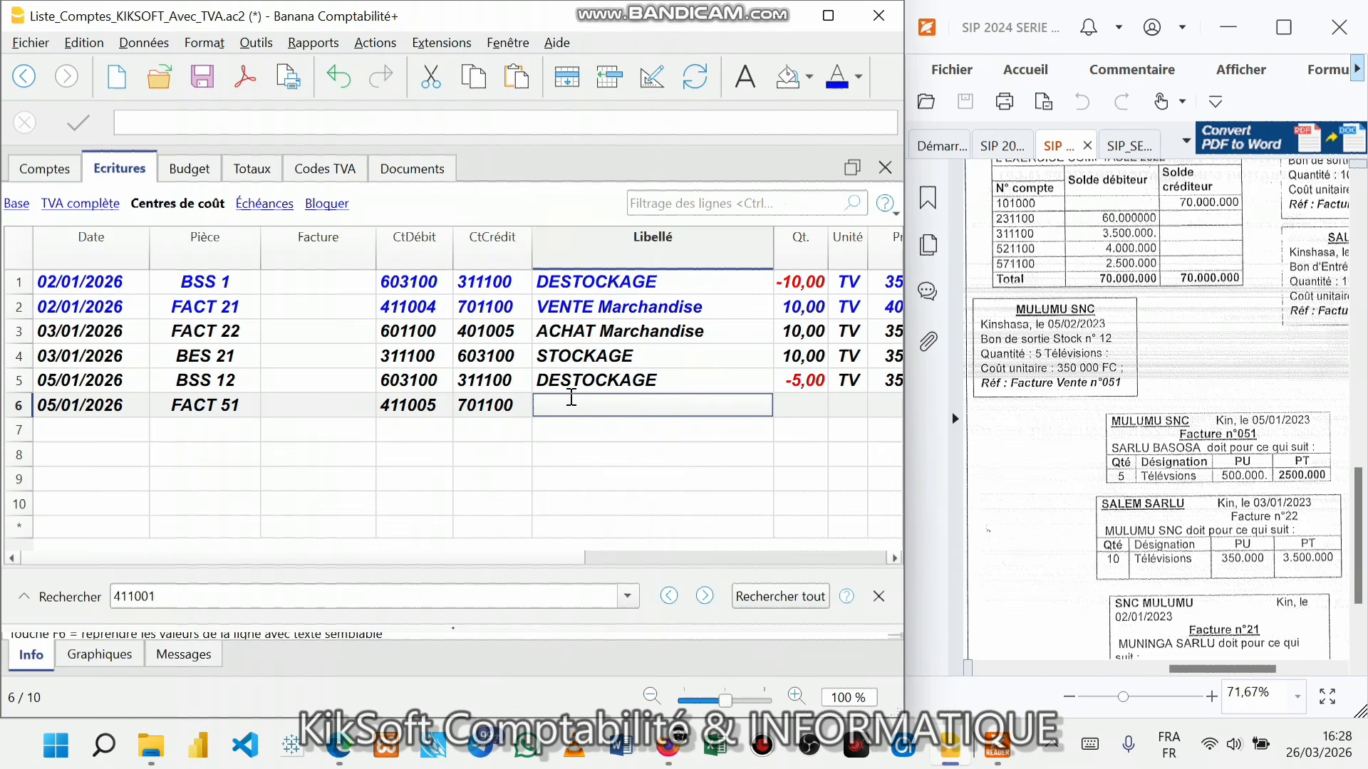
- Complete entry 6 with VENTE Marchandise, quantity 5, unit TV, unit price 500 000
text(VE)
key(Return)
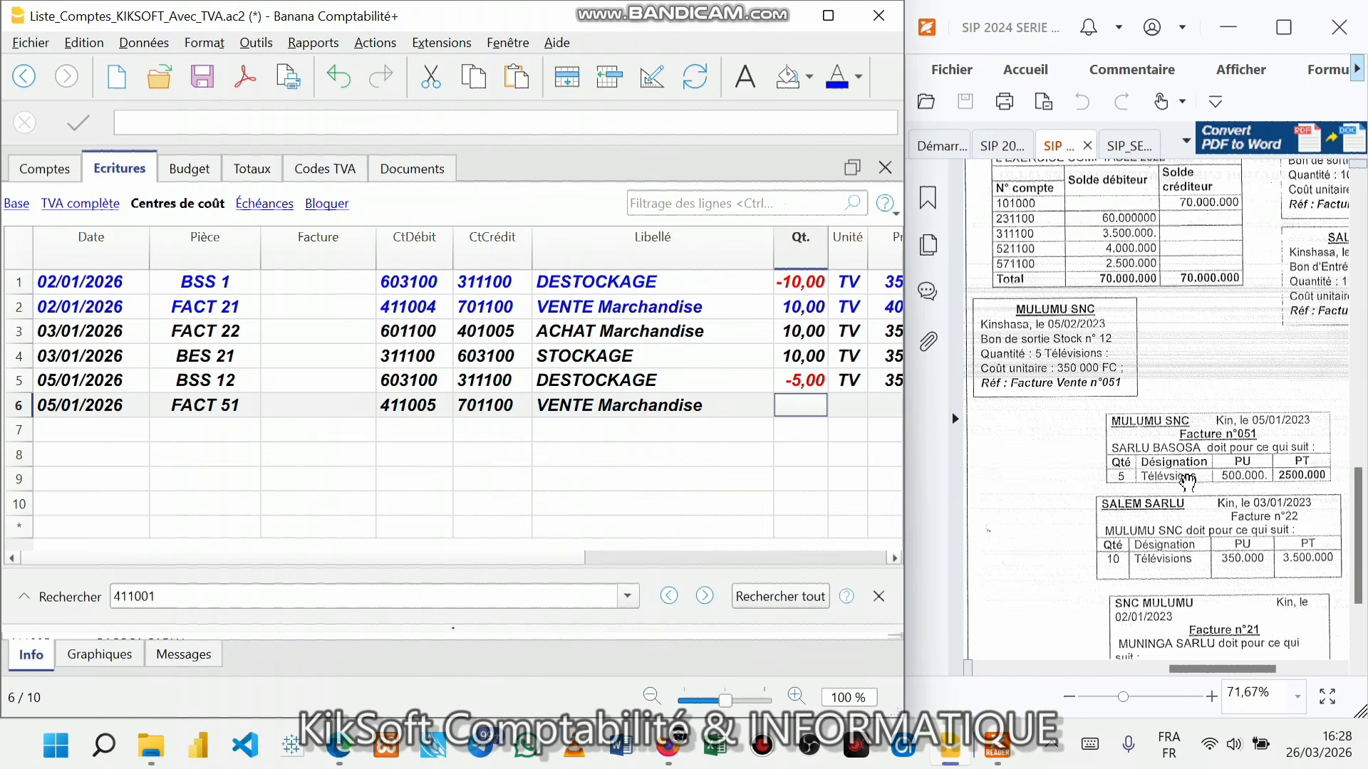
text(5)
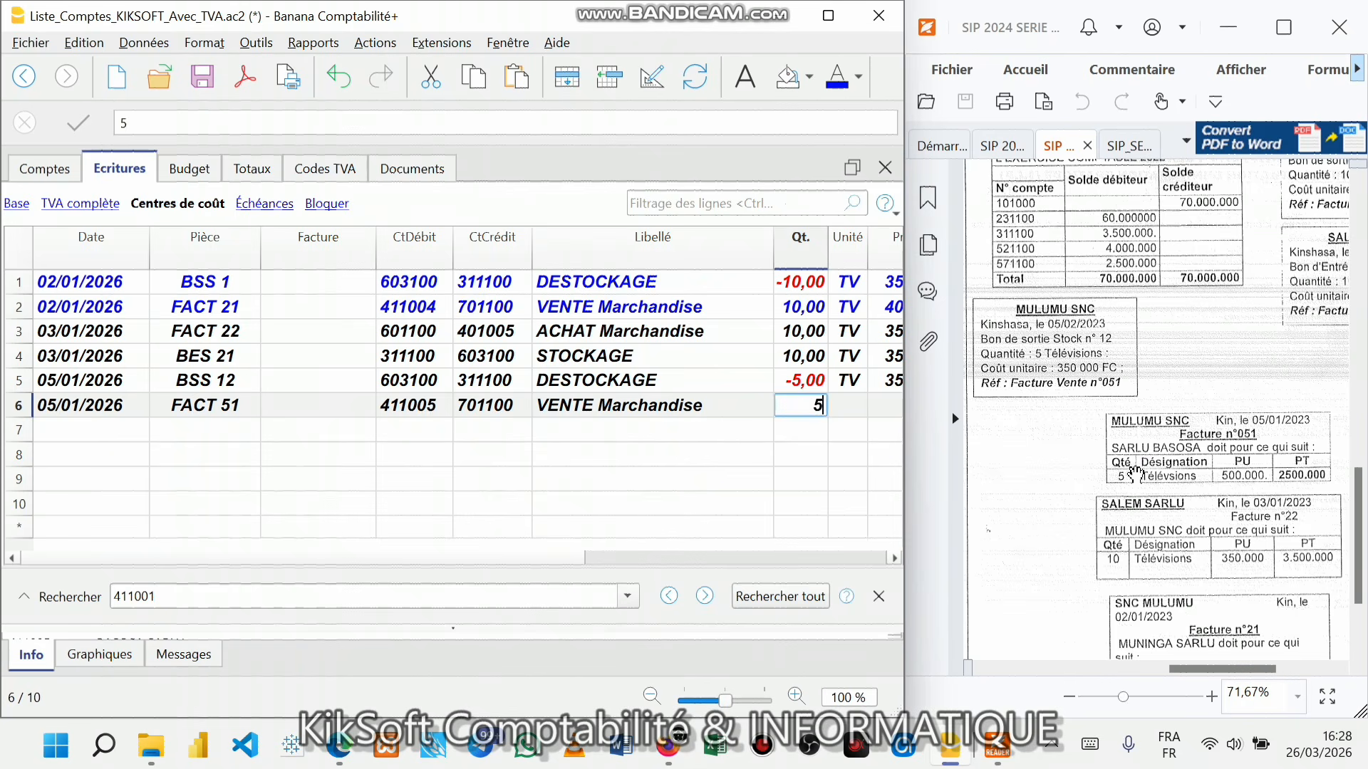
key(Return)
text(TV)
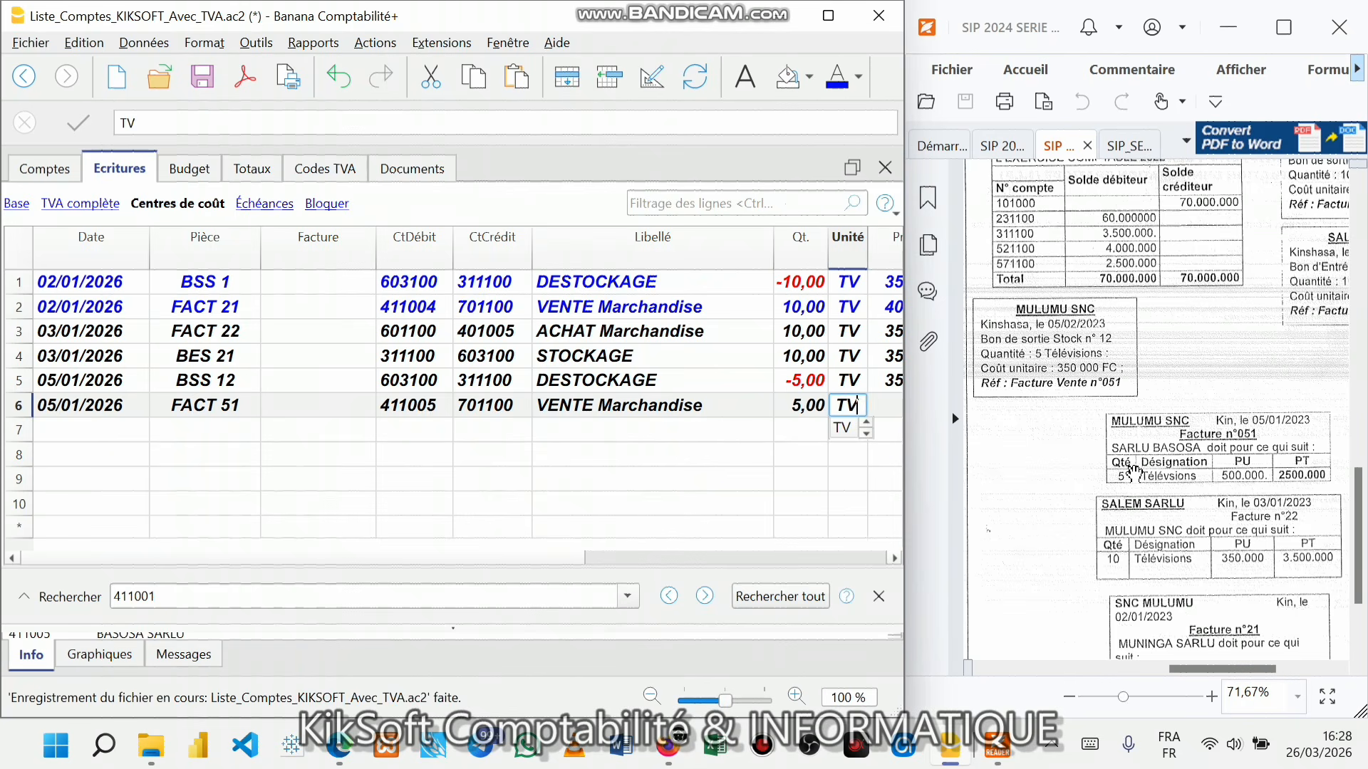
key(Return)
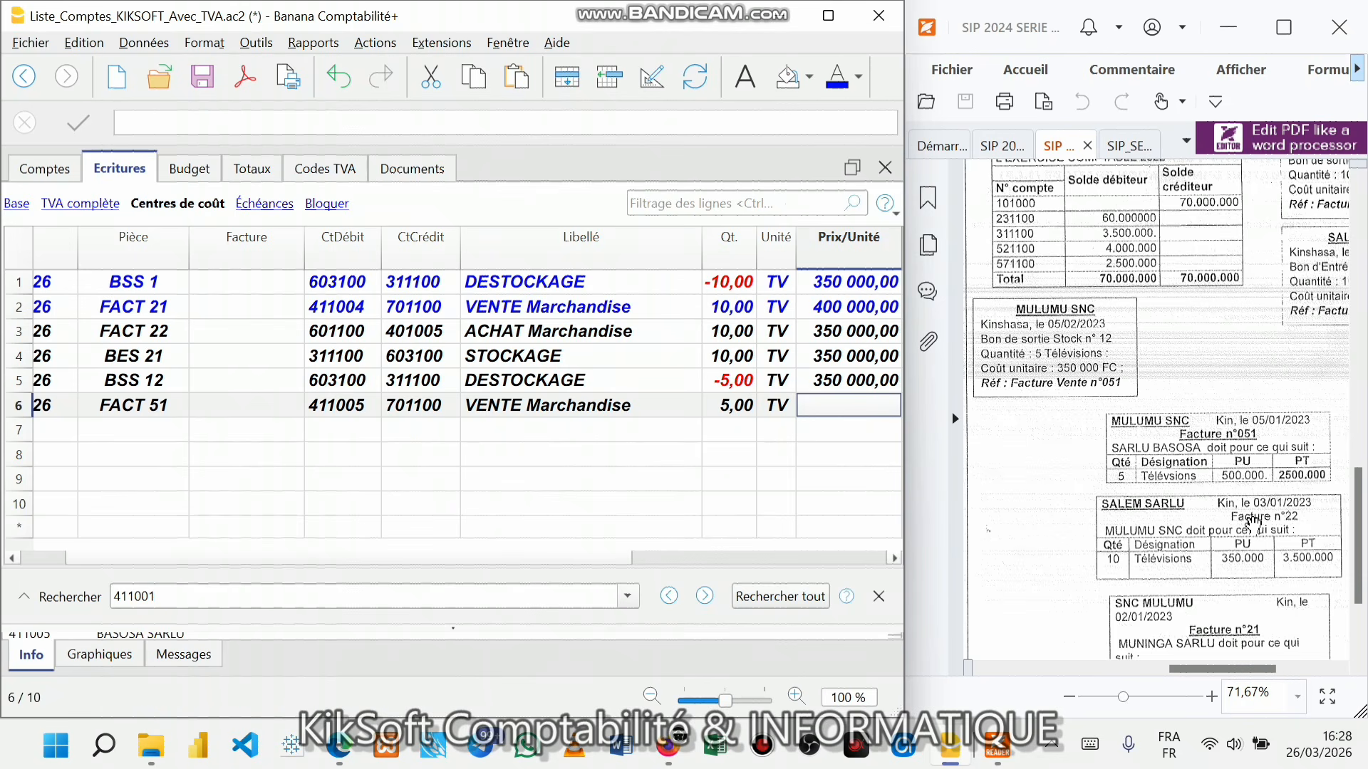
text(500000)
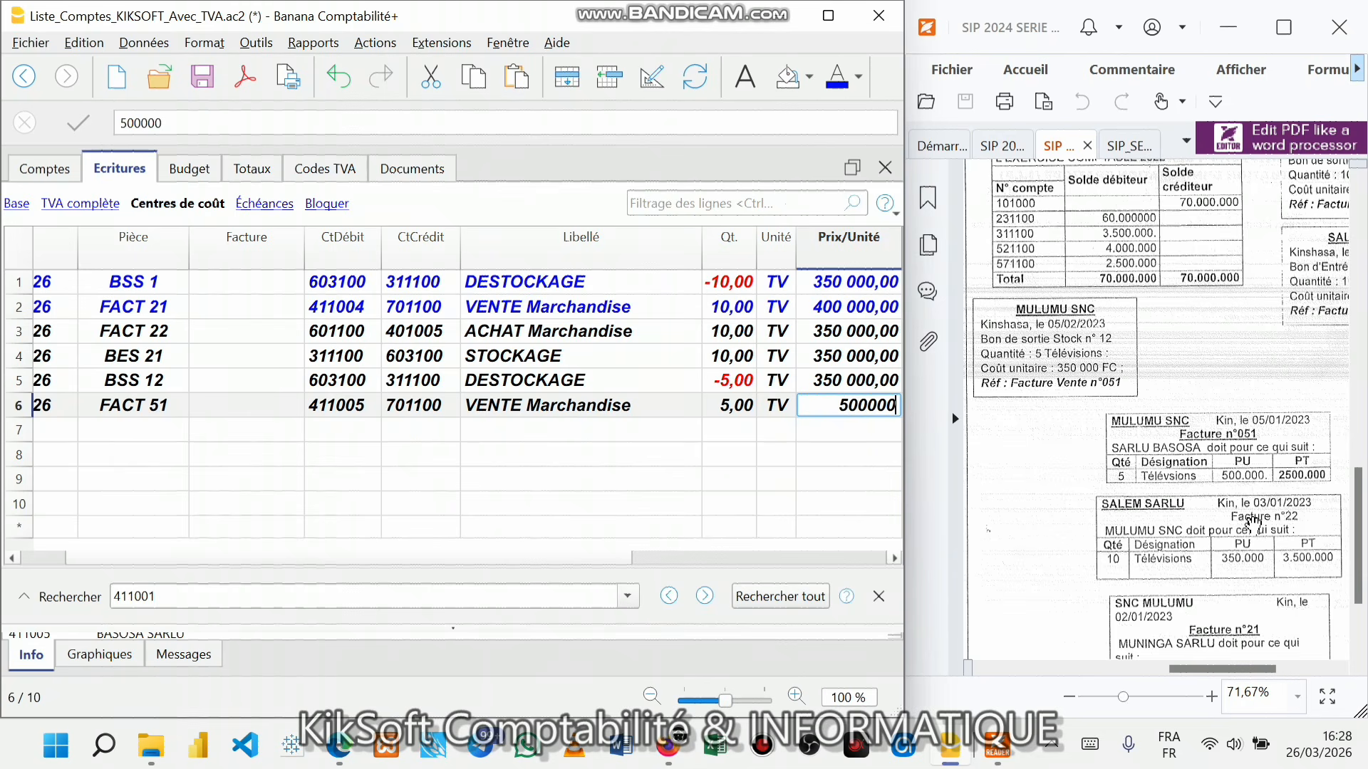
key(Return)
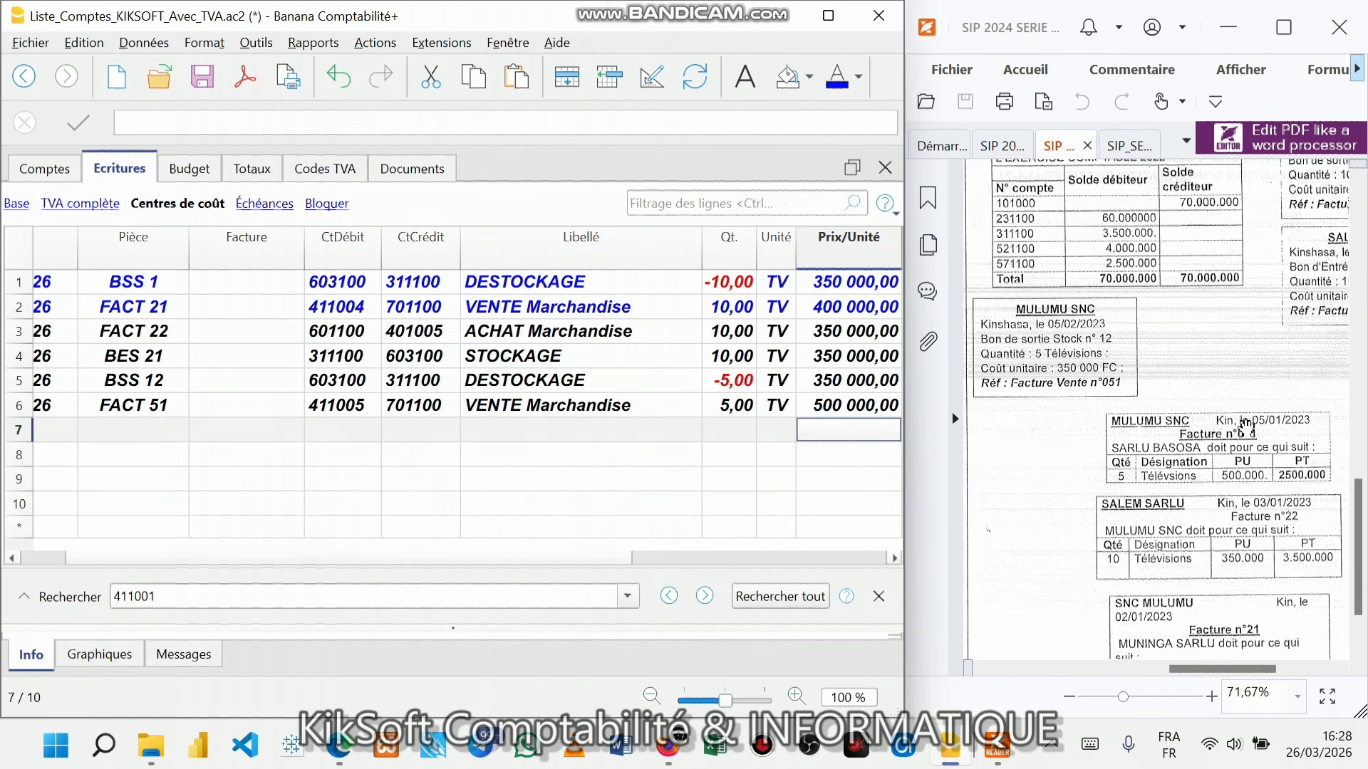
scroll(1216, 331, down, 3)
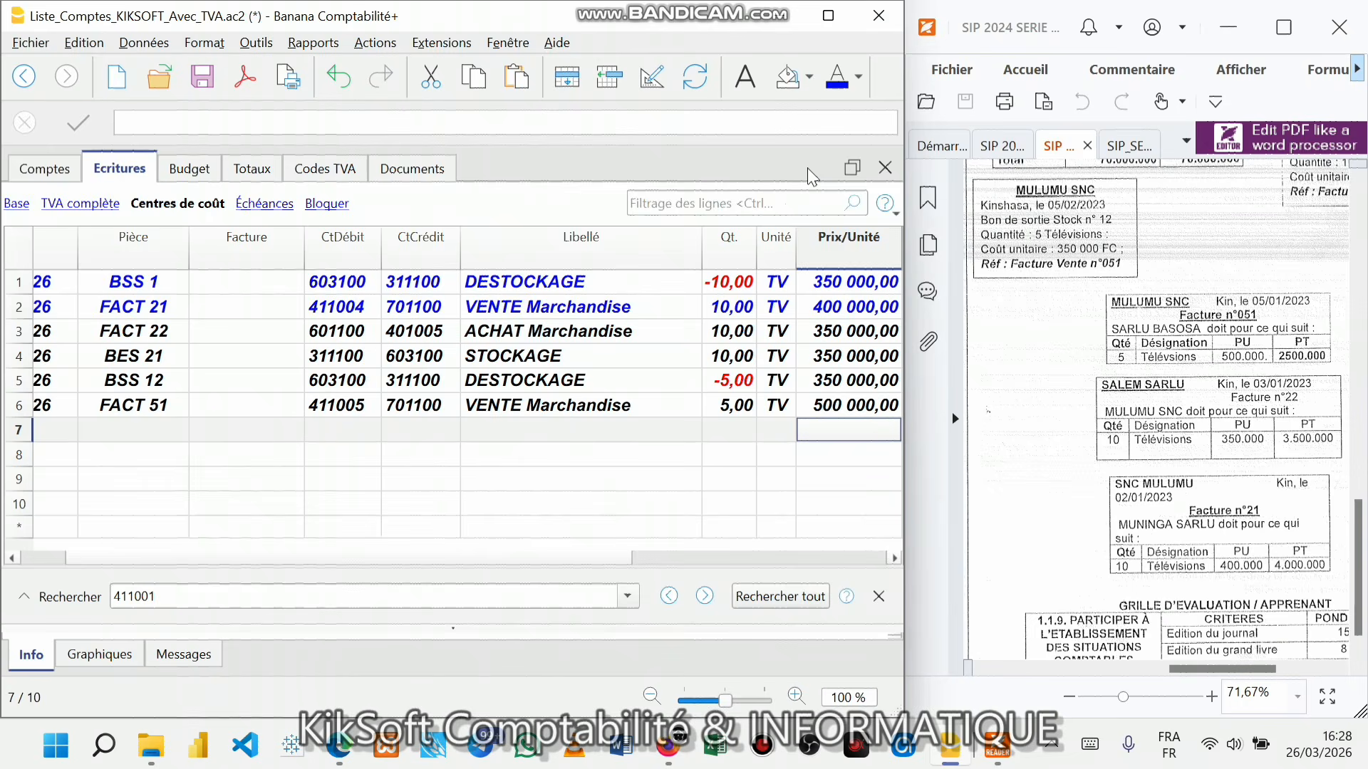
- Maximize the window and colour the text of journal rows 3–6 blue
click(827, 15)
click(403, 397)
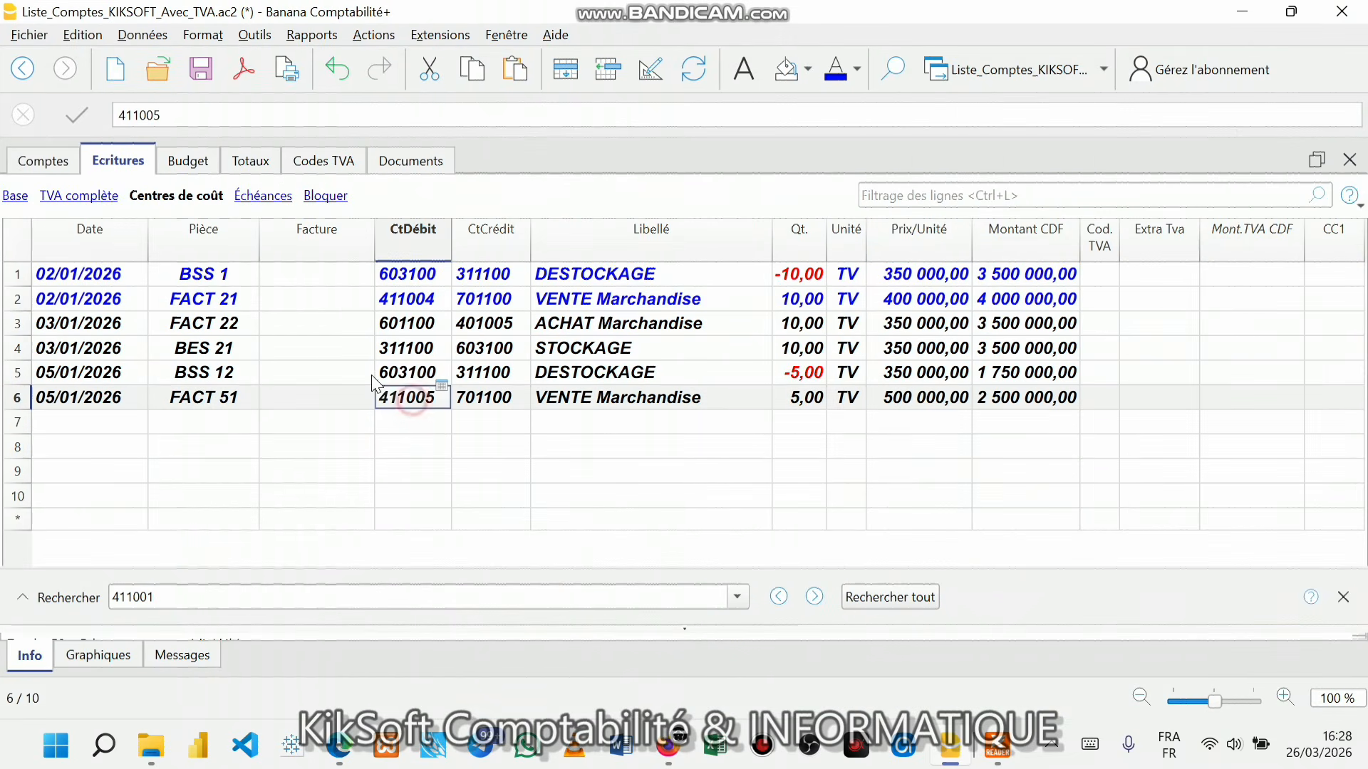
click(25, 251)
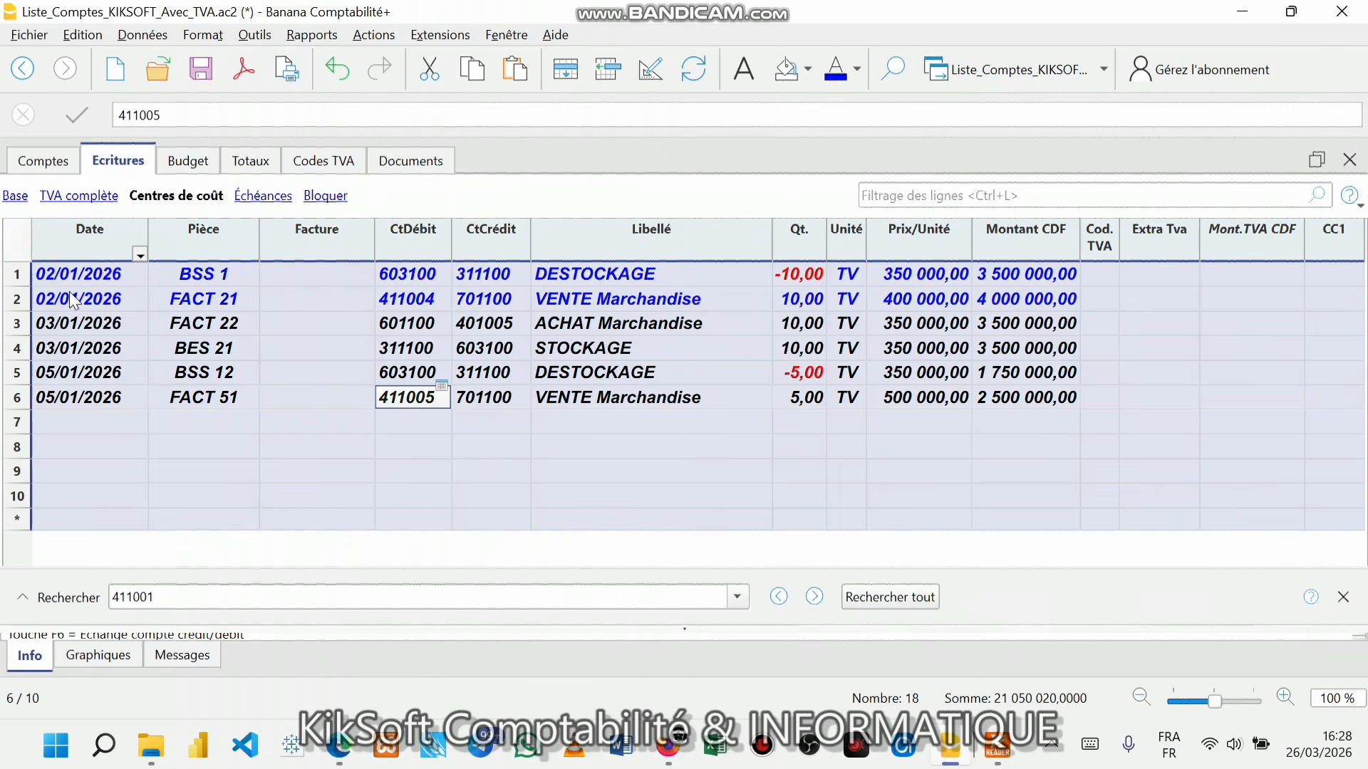
click(57, 324)
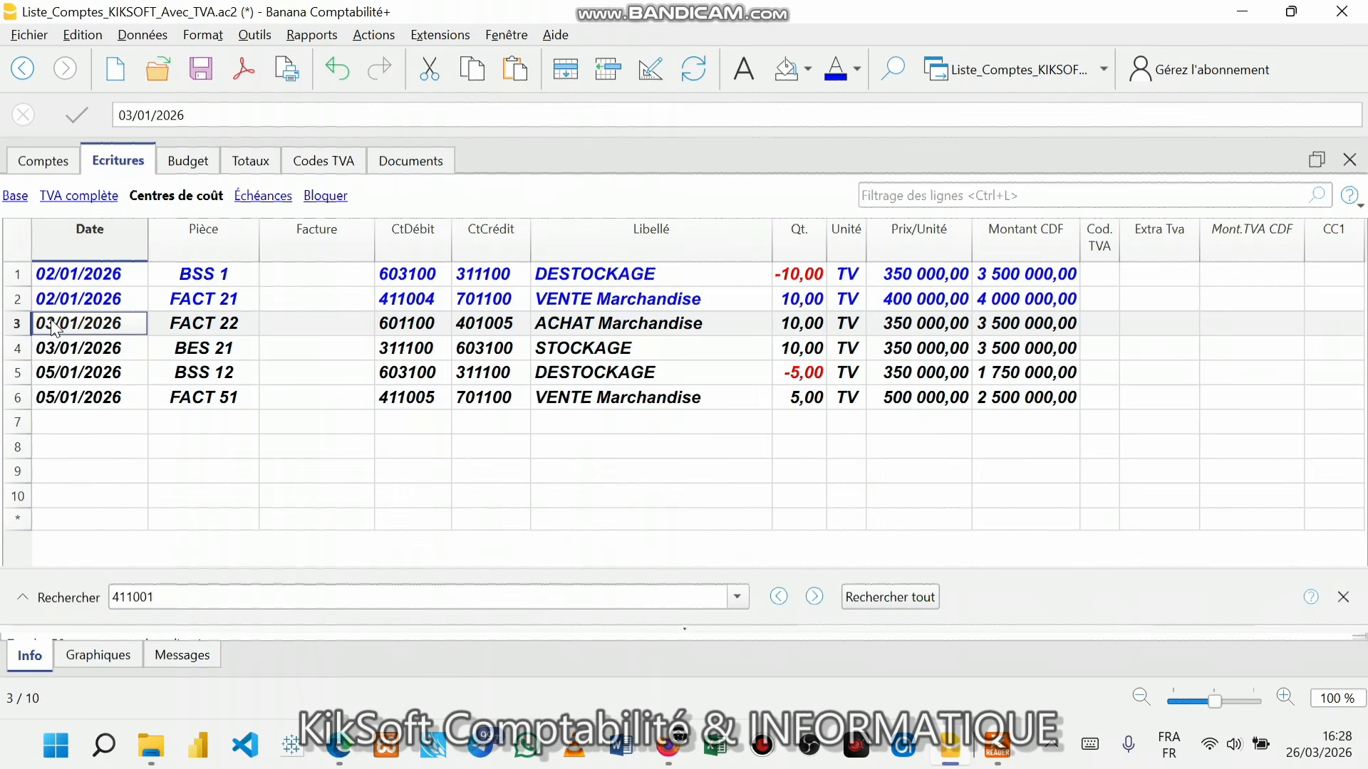
click(22, 324)
drag(23, 327, 43, 397)
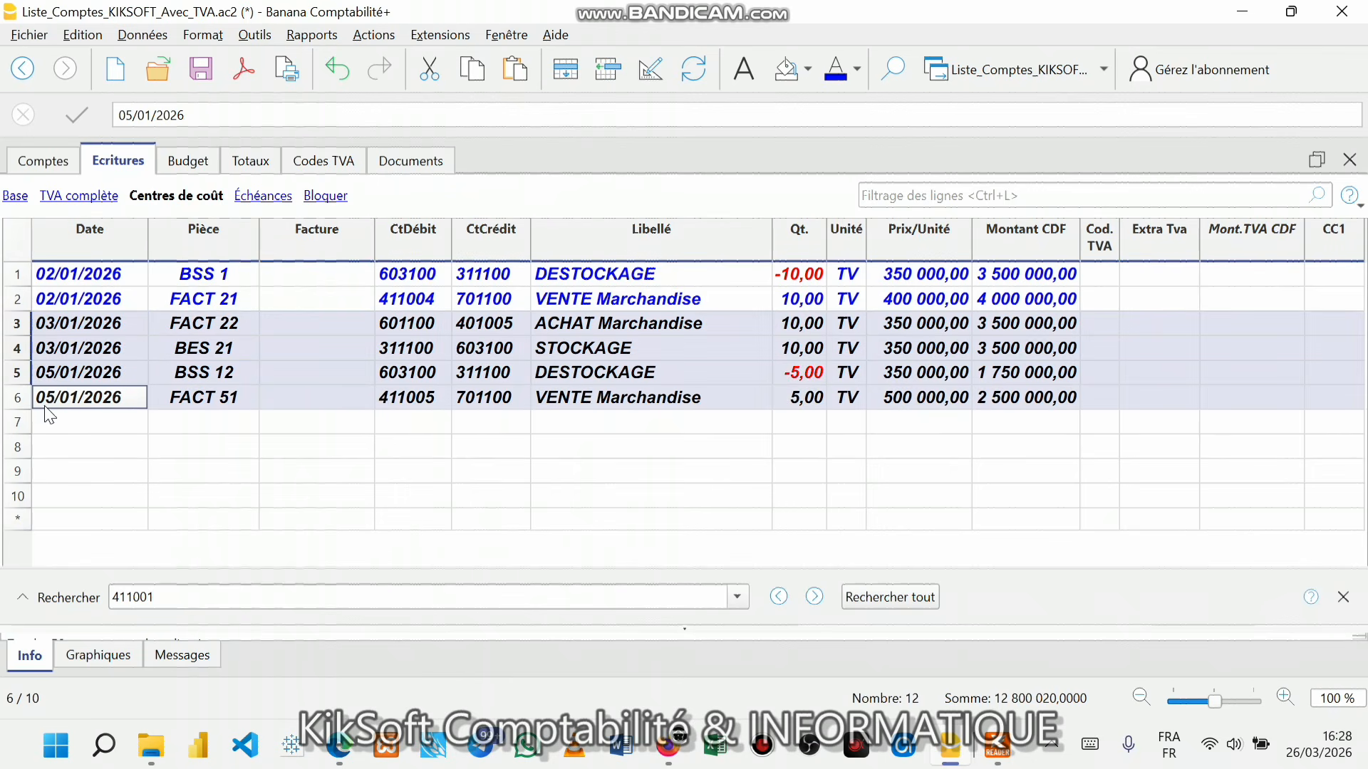
click(832, 70)
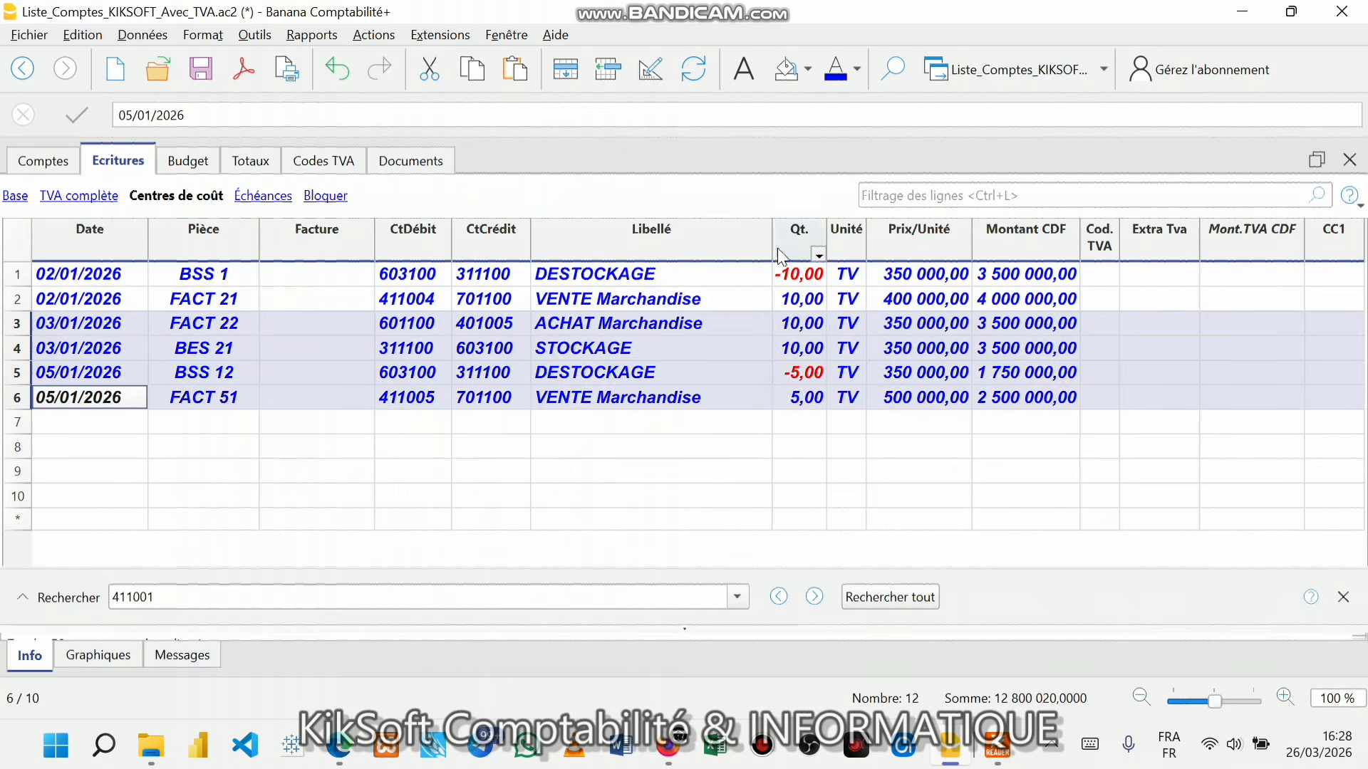
click(765, 299)
- Save the accounting file and bring up the SIP 2024 SERIE 2.pdf statement
click(1097, 373)
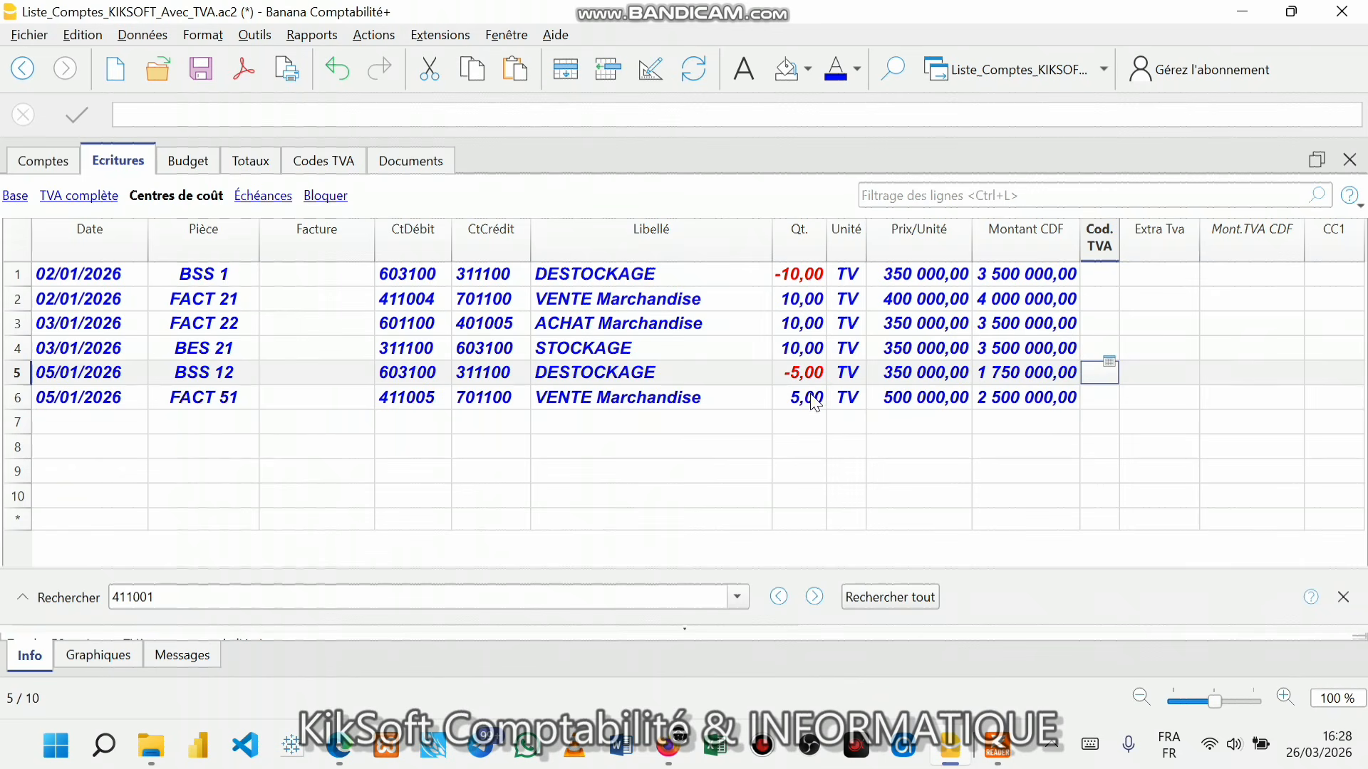
key(ctrl+s)
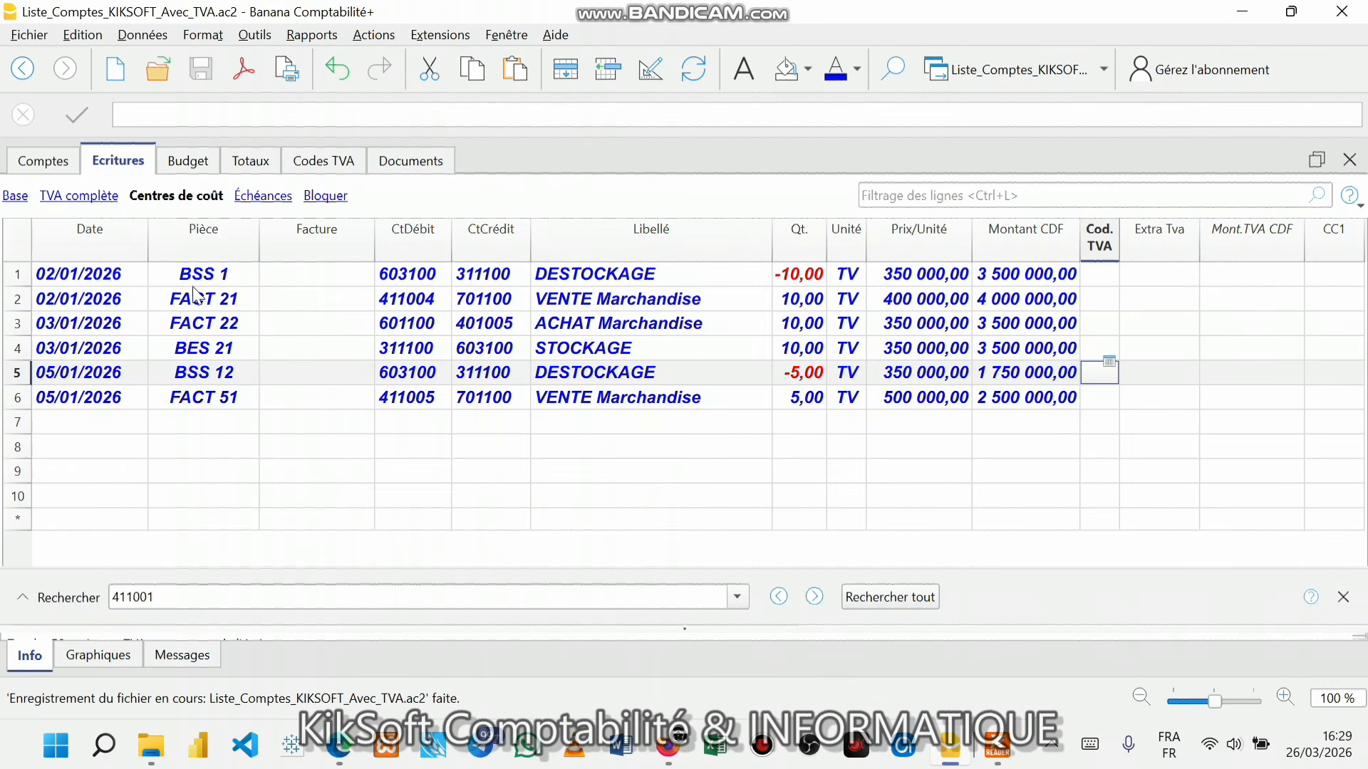
click(997, 746)
- Maximize the exercise PDF, scroll through its invoices, then minimize it
click(1284, 27)
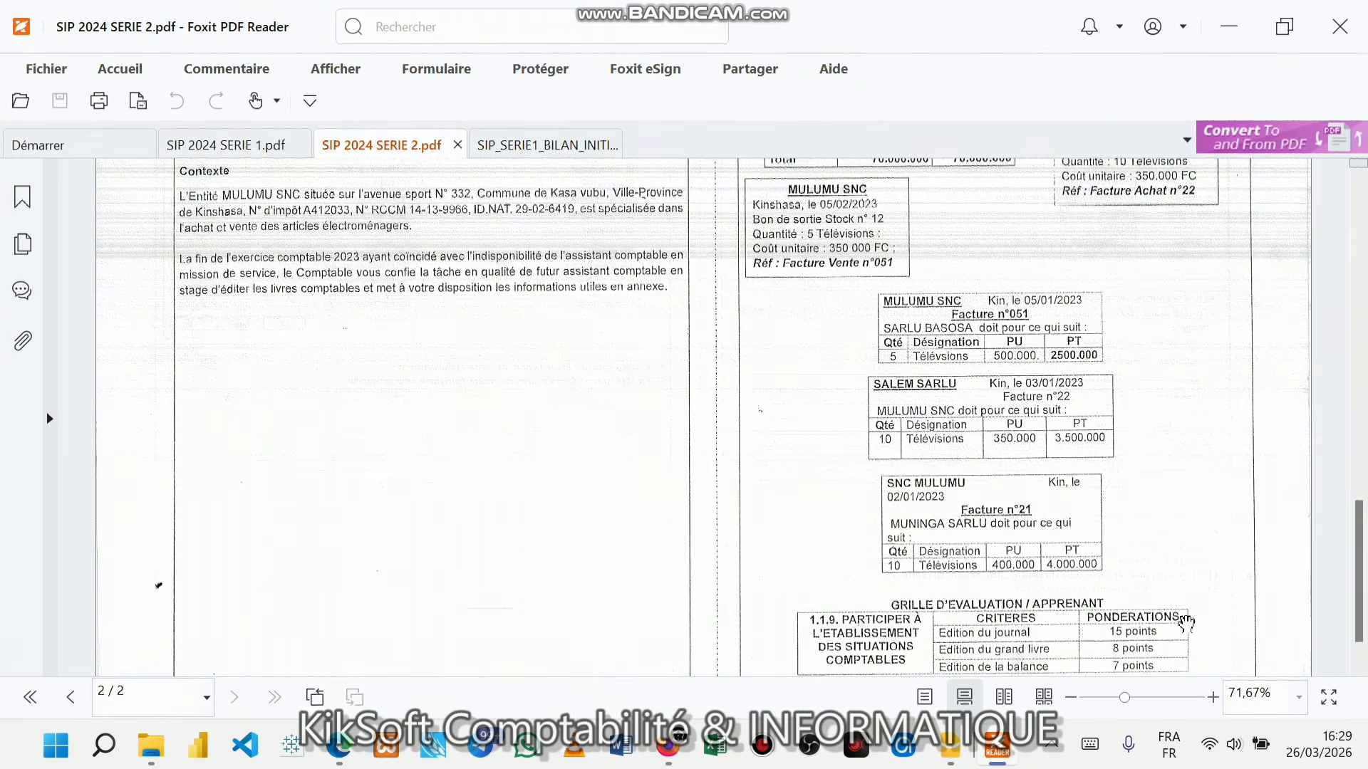
scroll(1187, 638, down, 1)
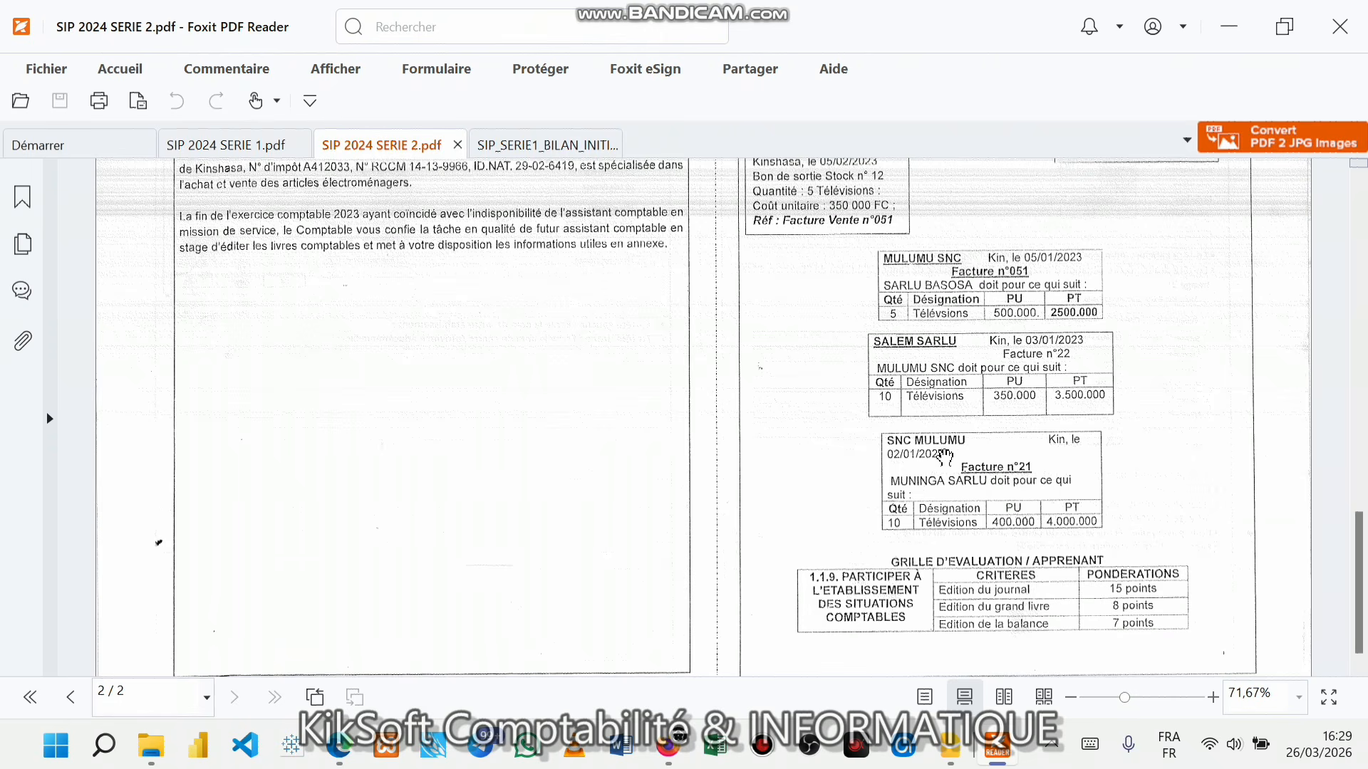
click(1245, 26)
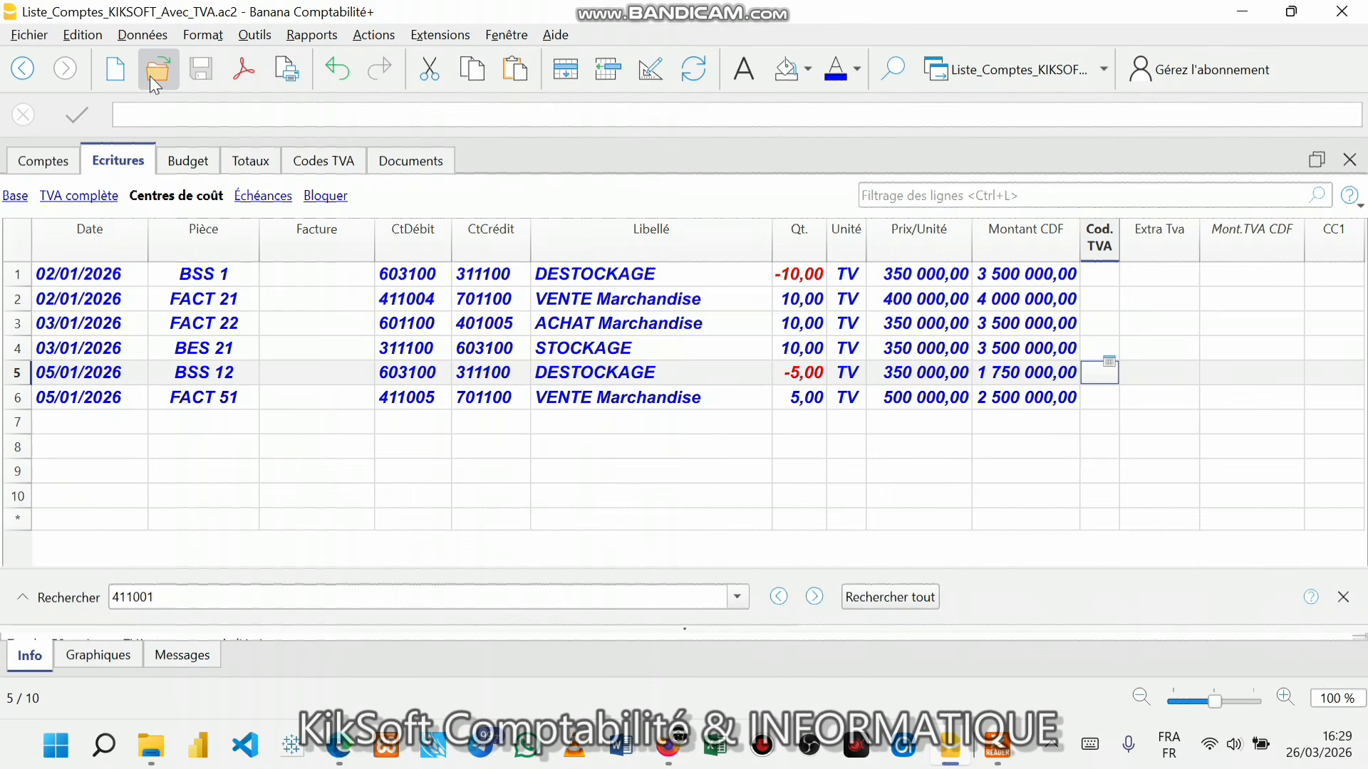
- Open the Journal par période report settings from the Rapports menu
click(300, 40)
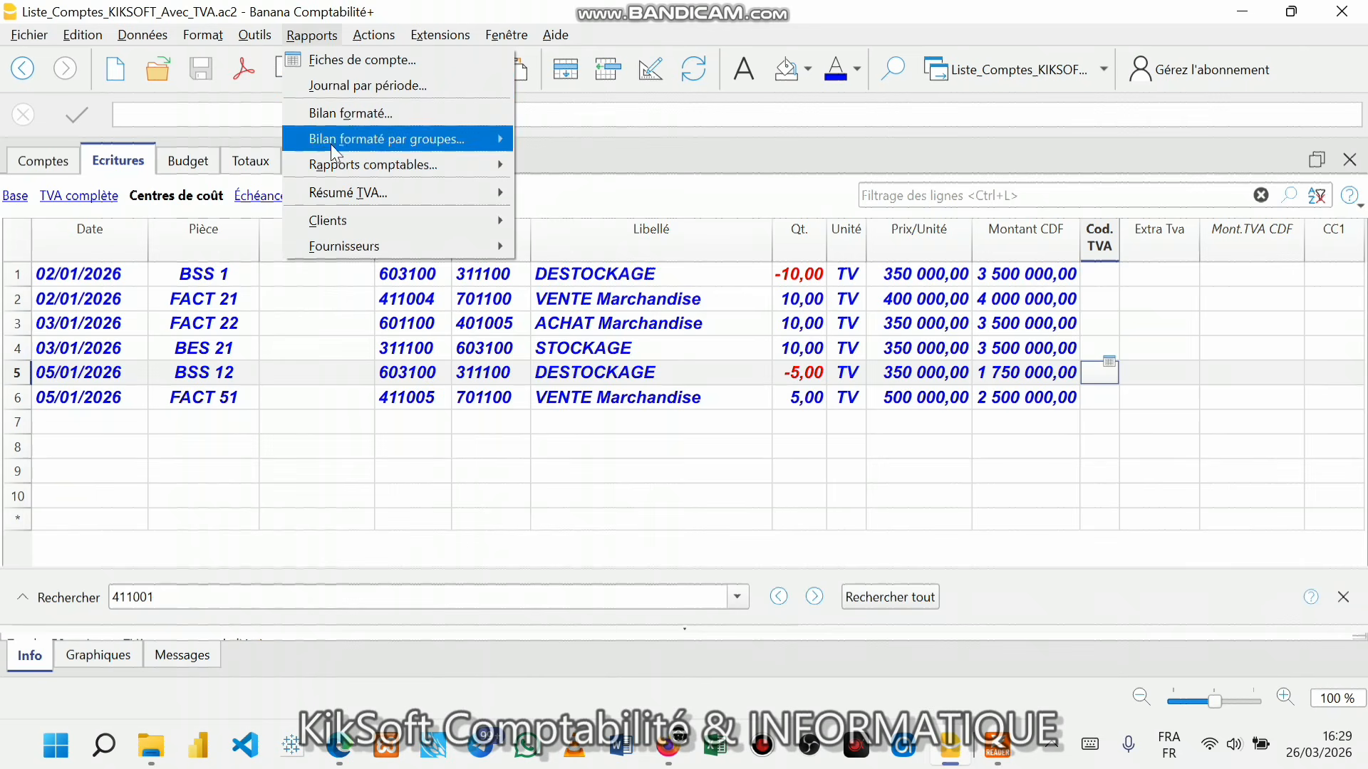
mouse_move(359, 220)
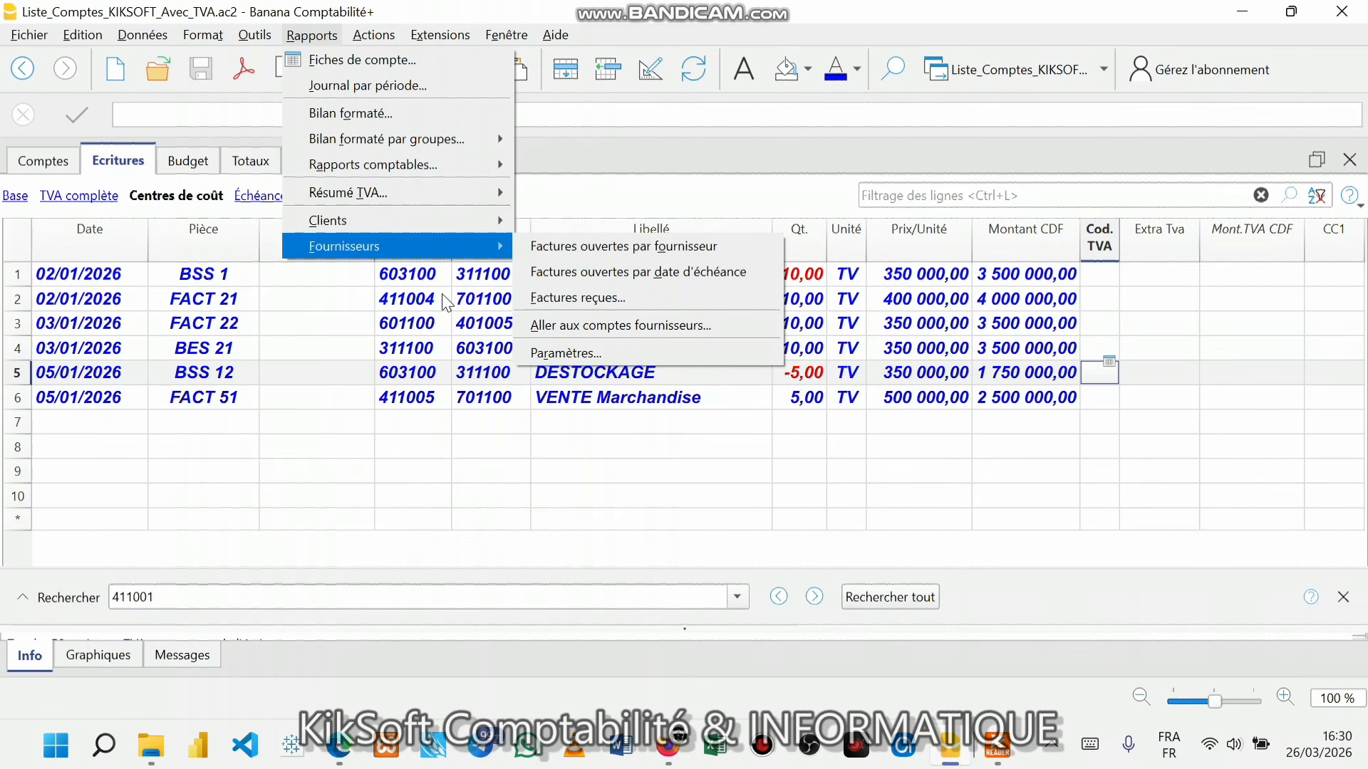
mouse_move(413, 225)
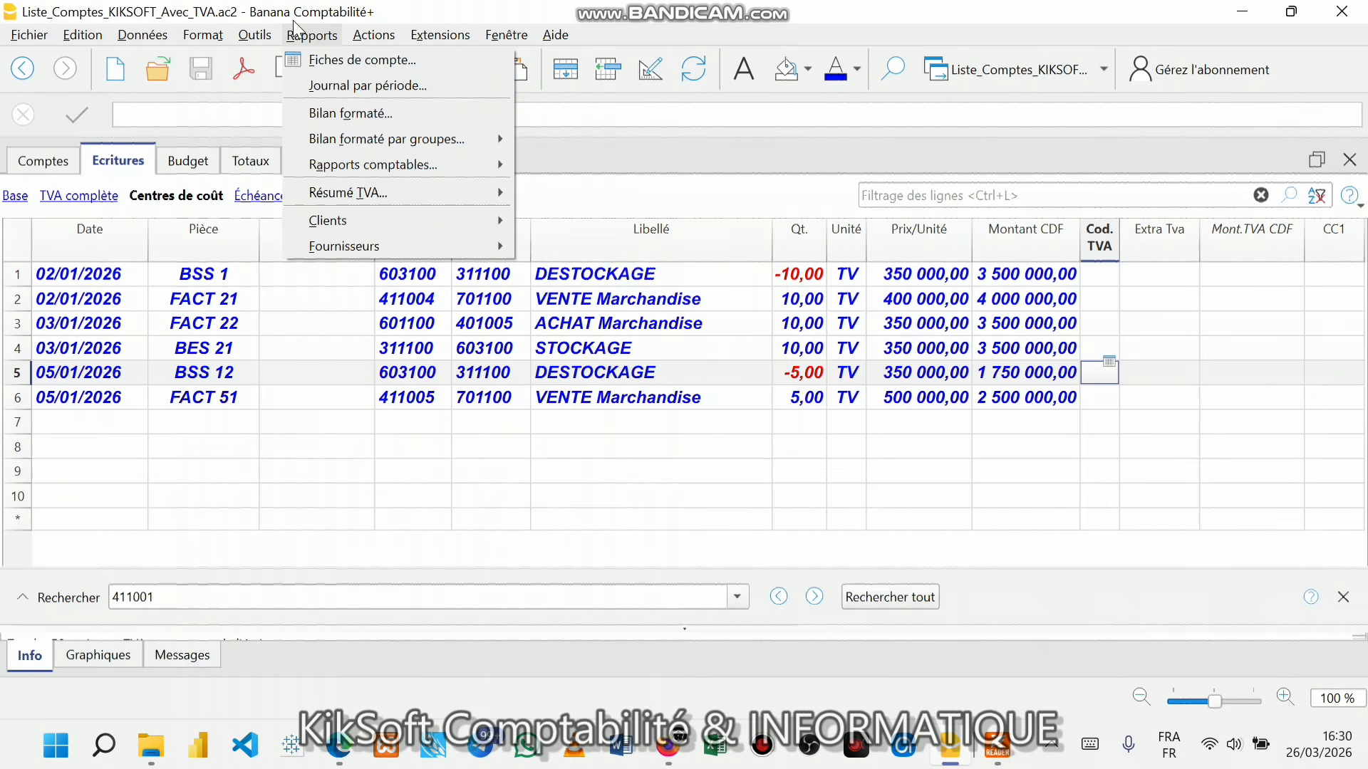
click(349, 86)
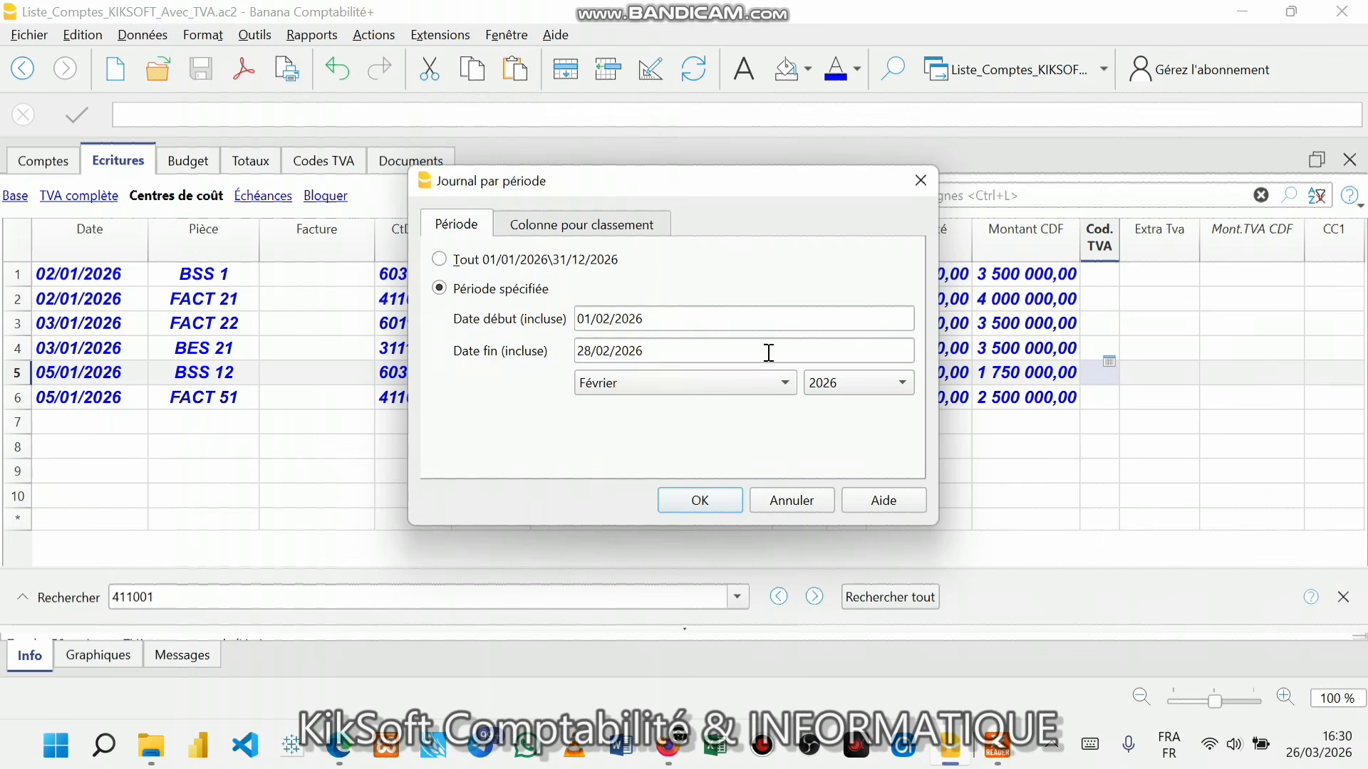
- Close the period dialog, verify the 31/12/2026 closing date in file properties, and reopen Rapports
click(725, 353)
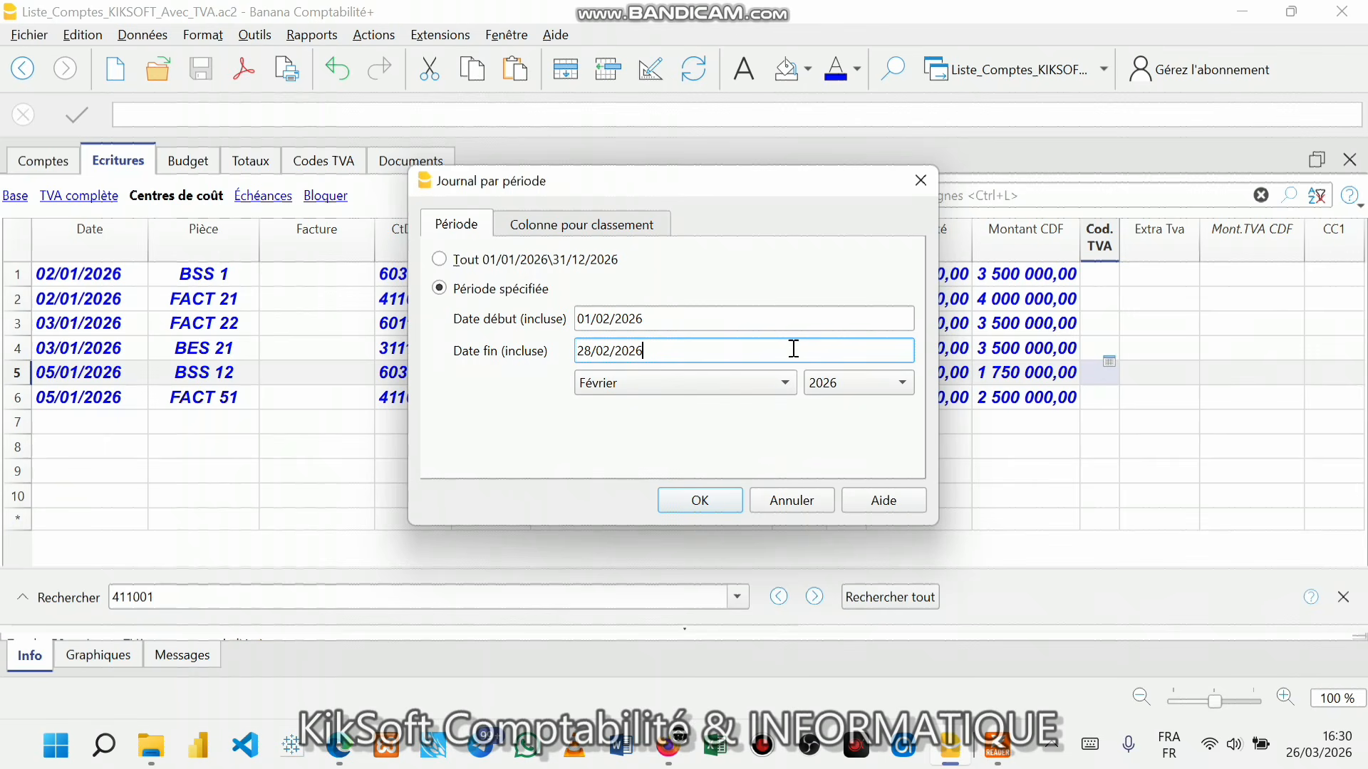
click(922, 181)
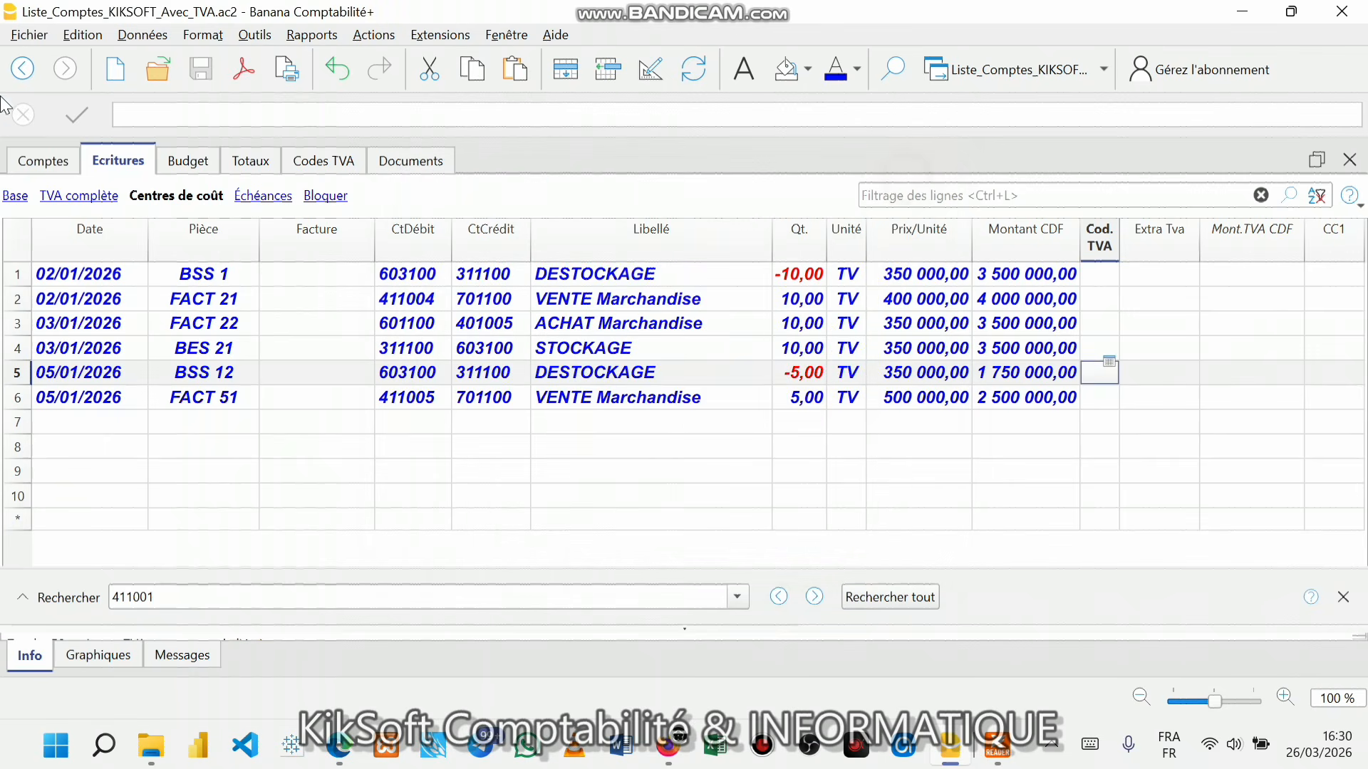
click(13, 33)
click(78, 165)
click(466, 264)
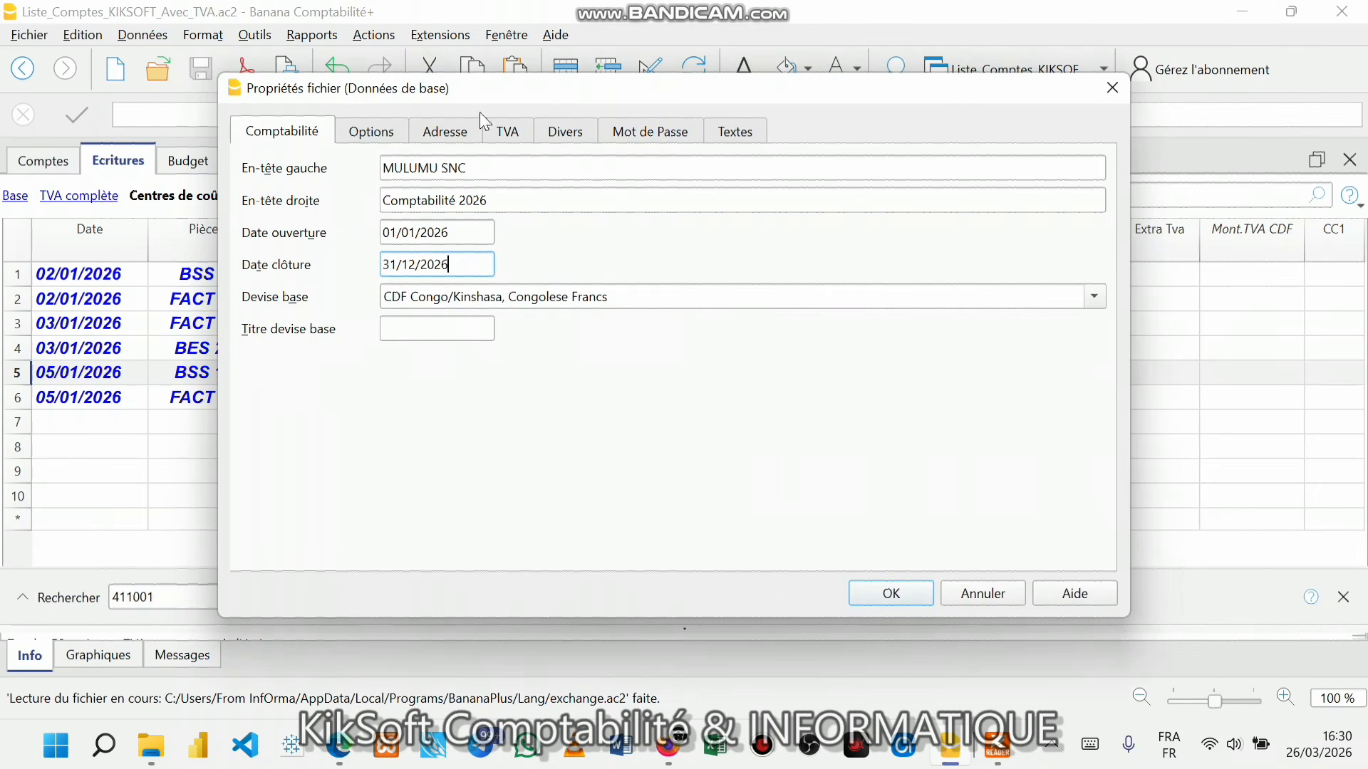
click(1110, 89)
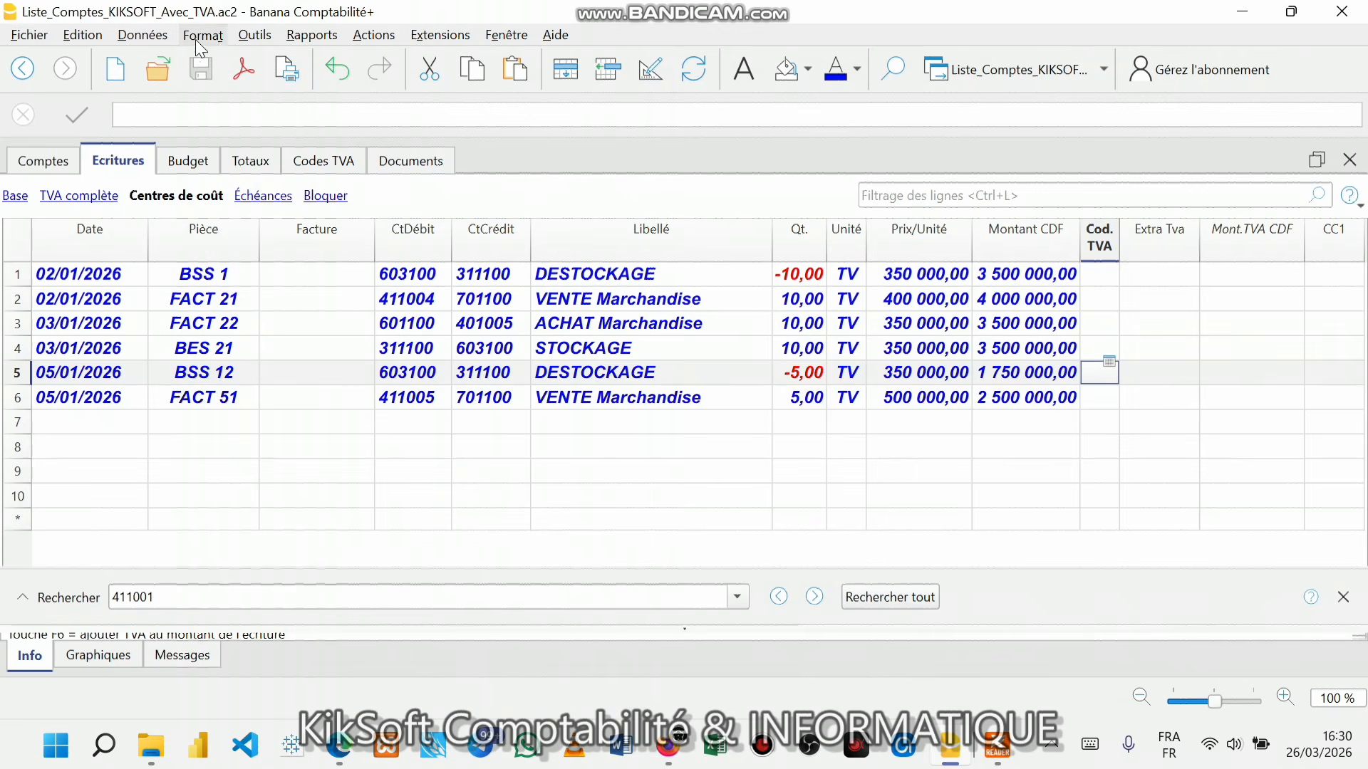
click(312, 35)
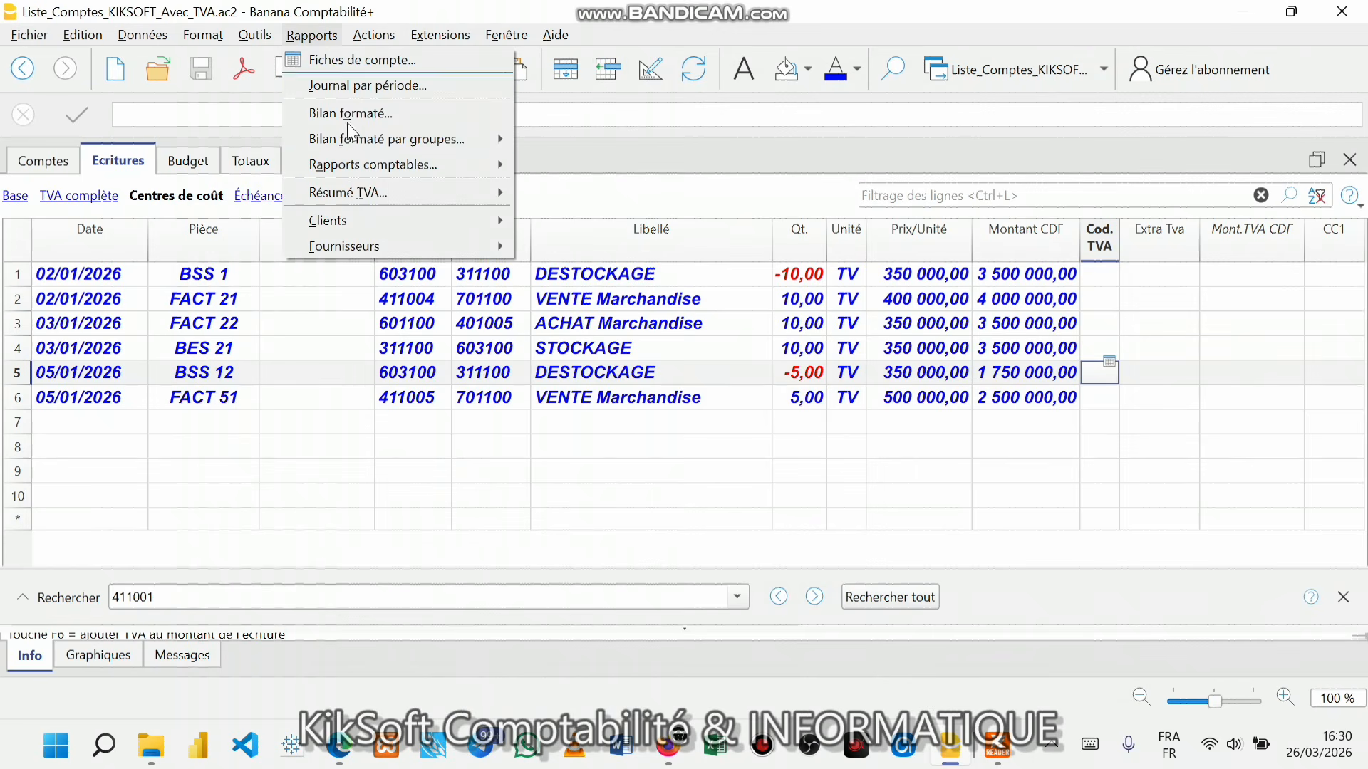
- Generate the Journal par période for the whole year 01/01/2026–31/12/2026
click(369, 87)
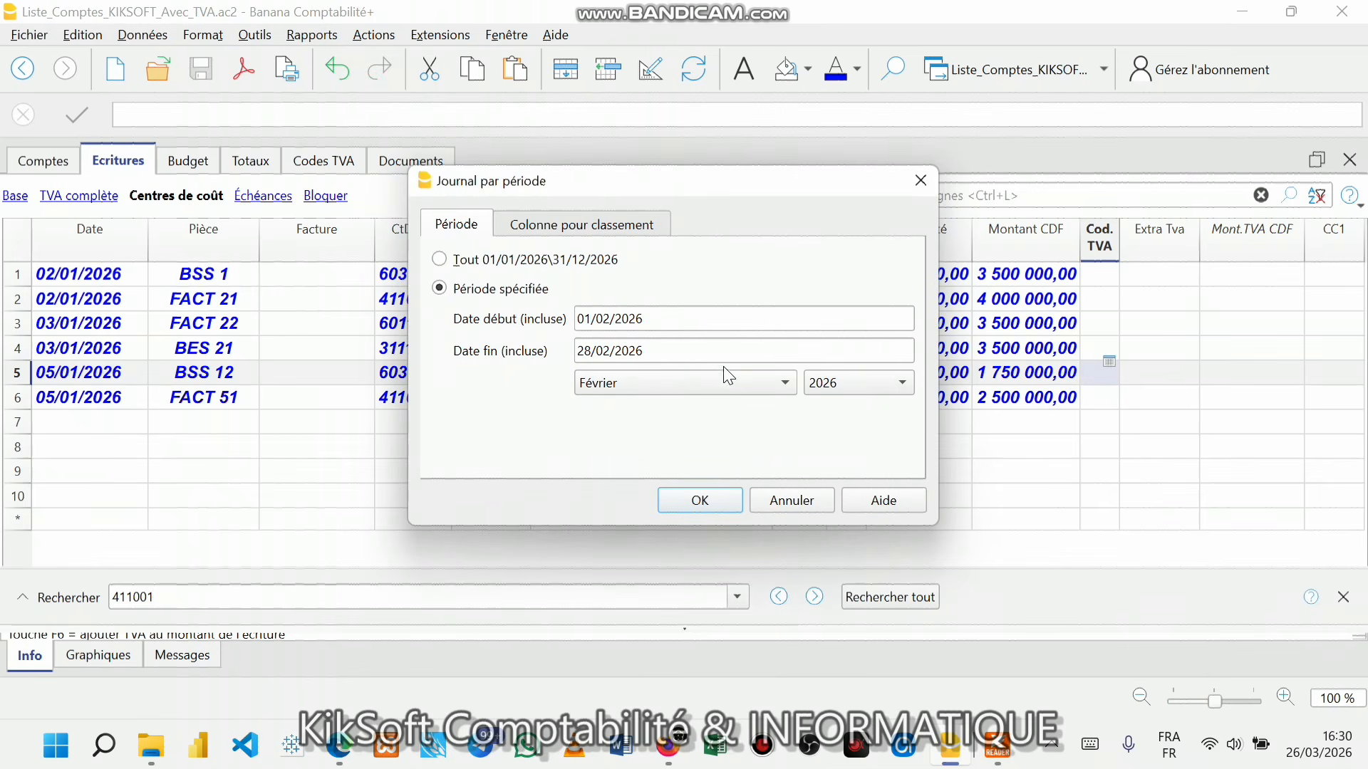
click(570, 226)
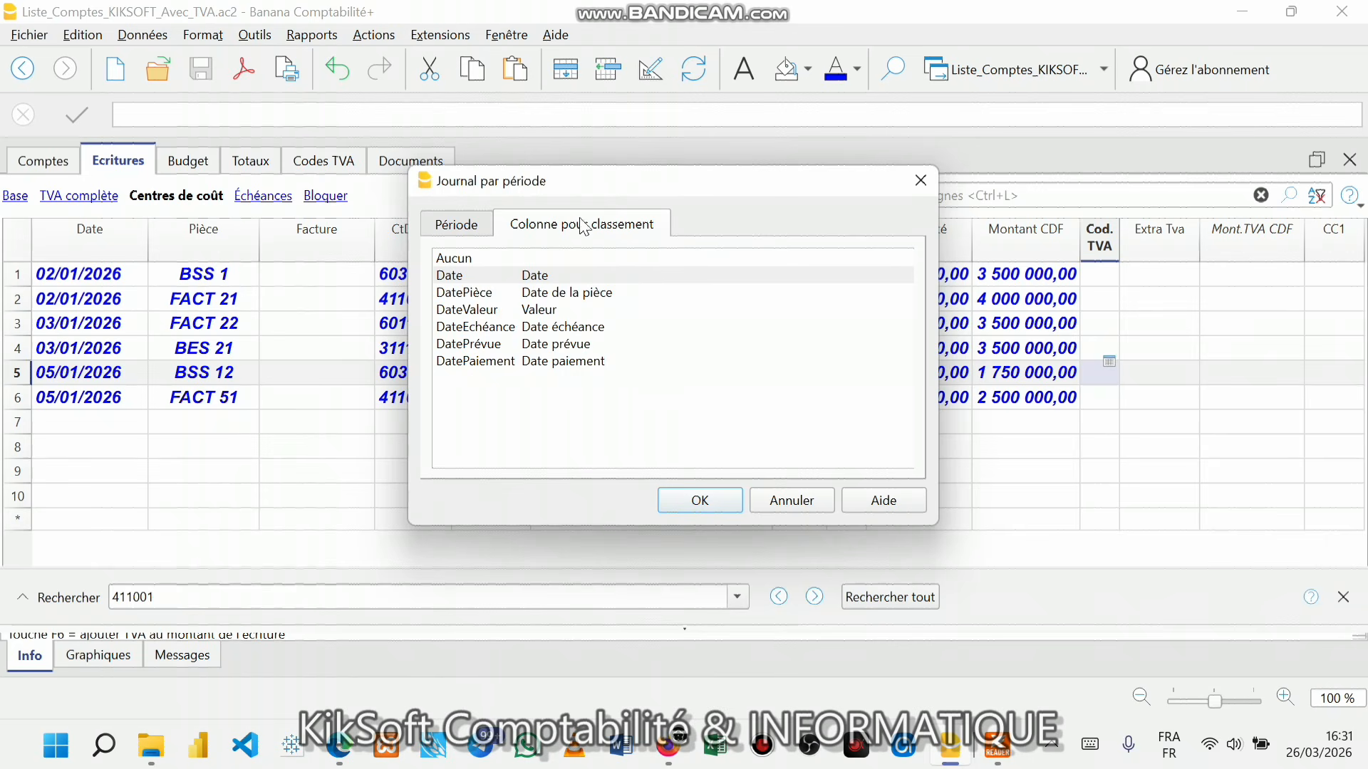
click(472, 225)
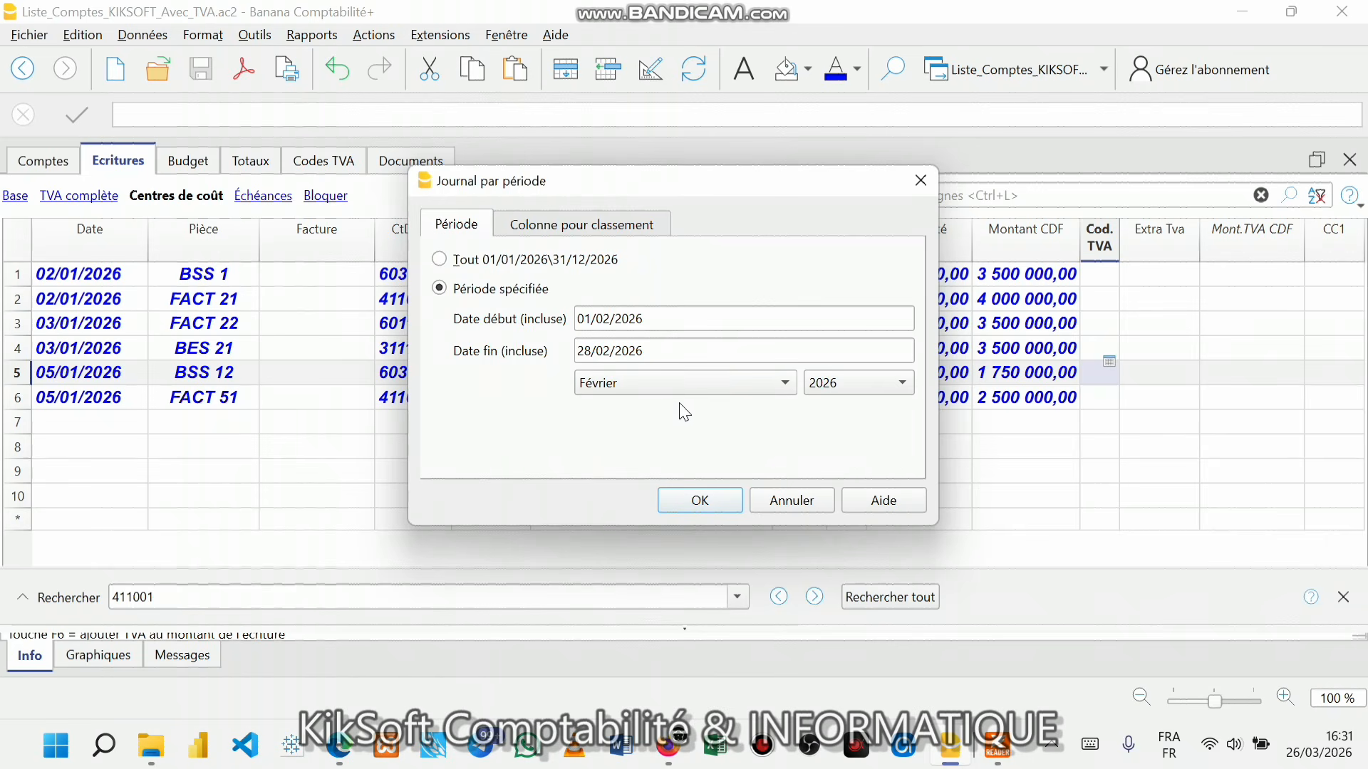
click(441, 260)
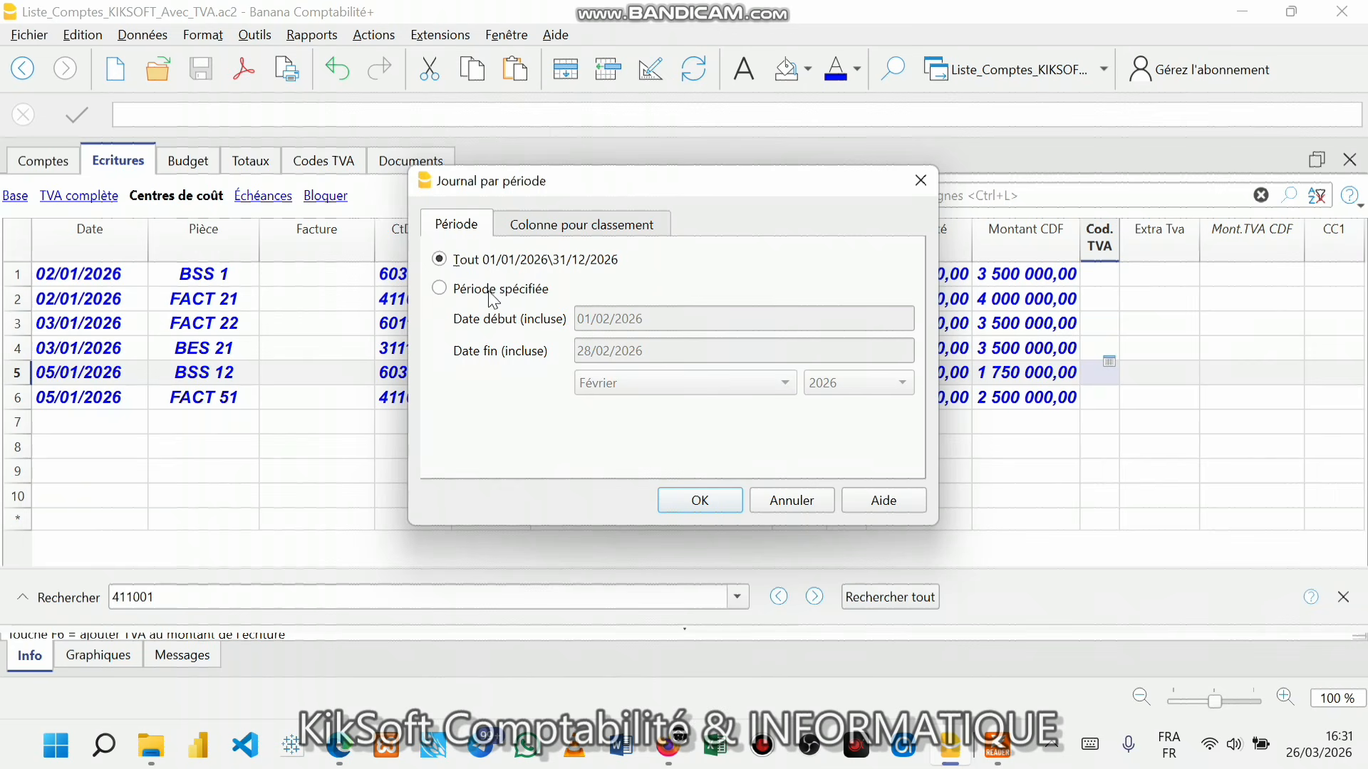
click(713, 503)
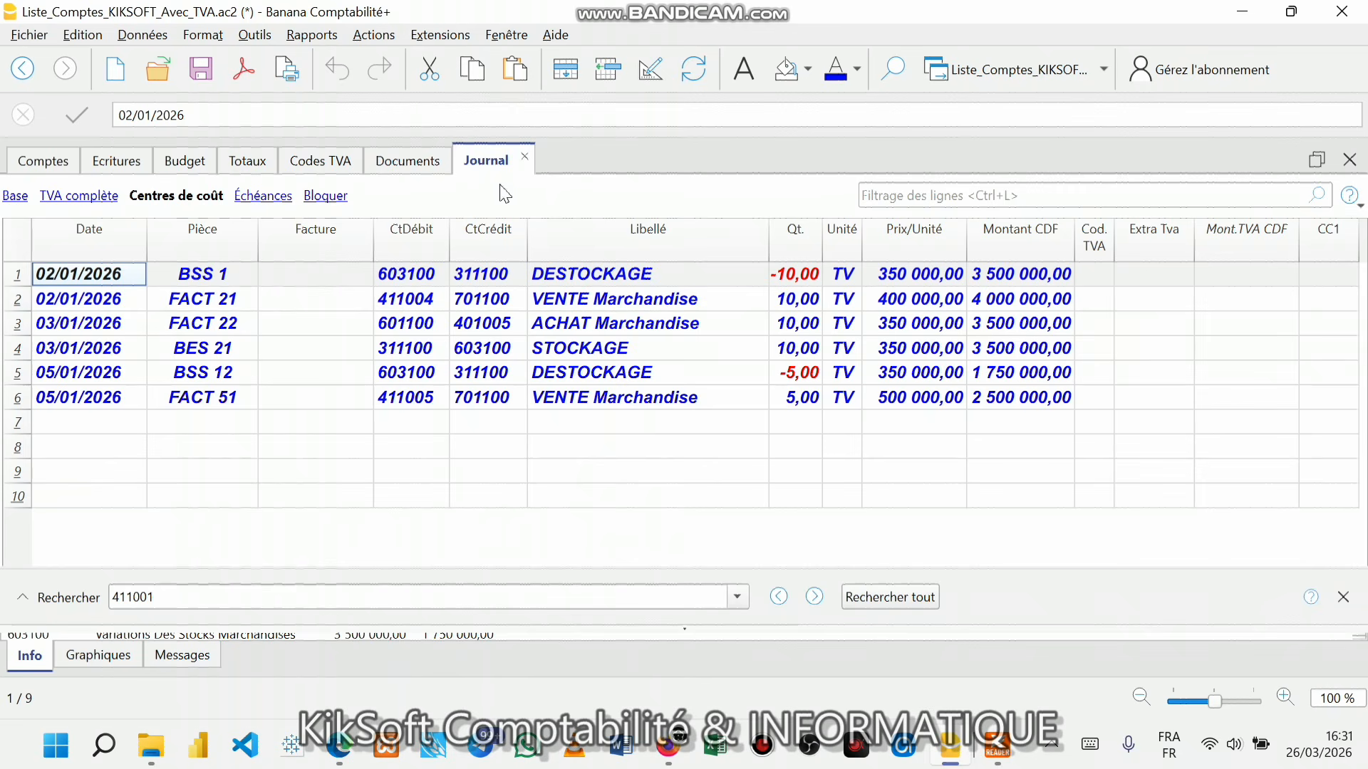
- Preview the journal for printing and turn on grid lines in page setup
click(285, 73)
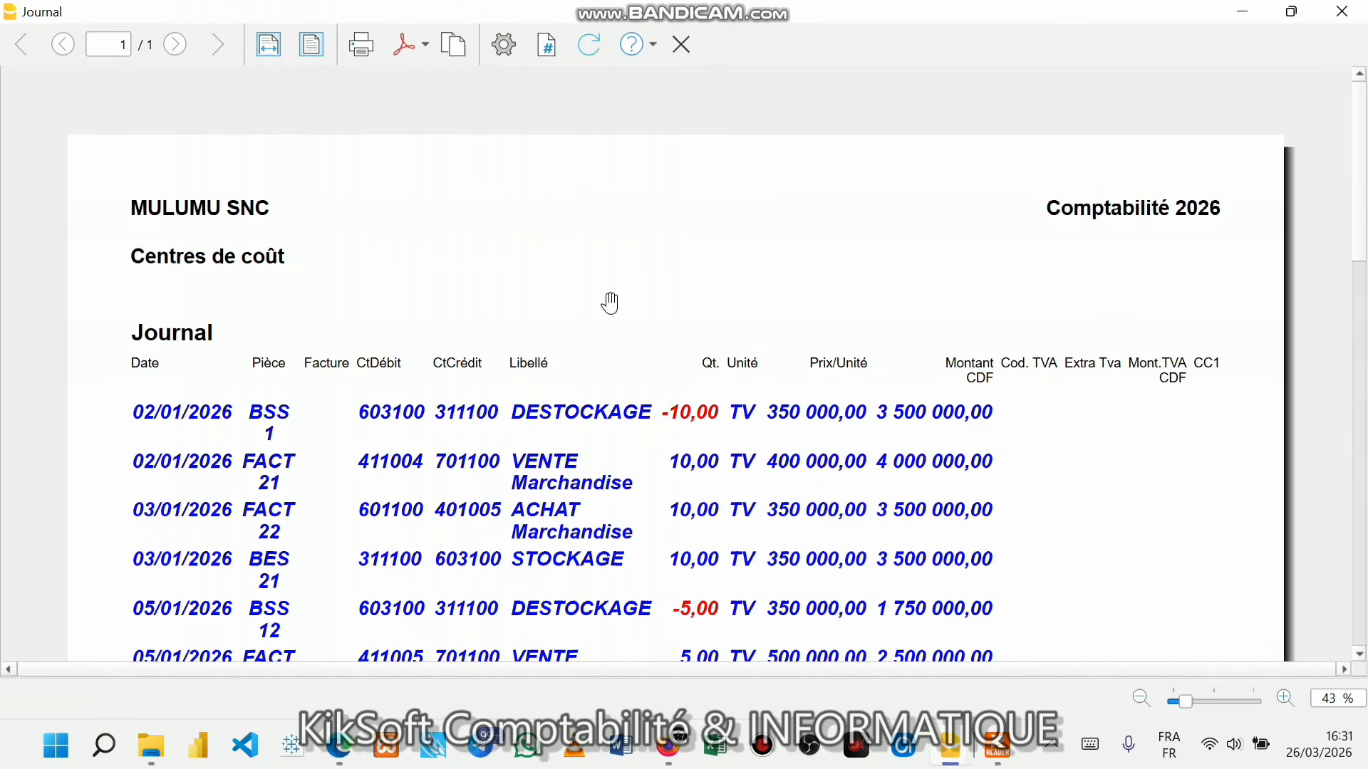
click(507, 49)
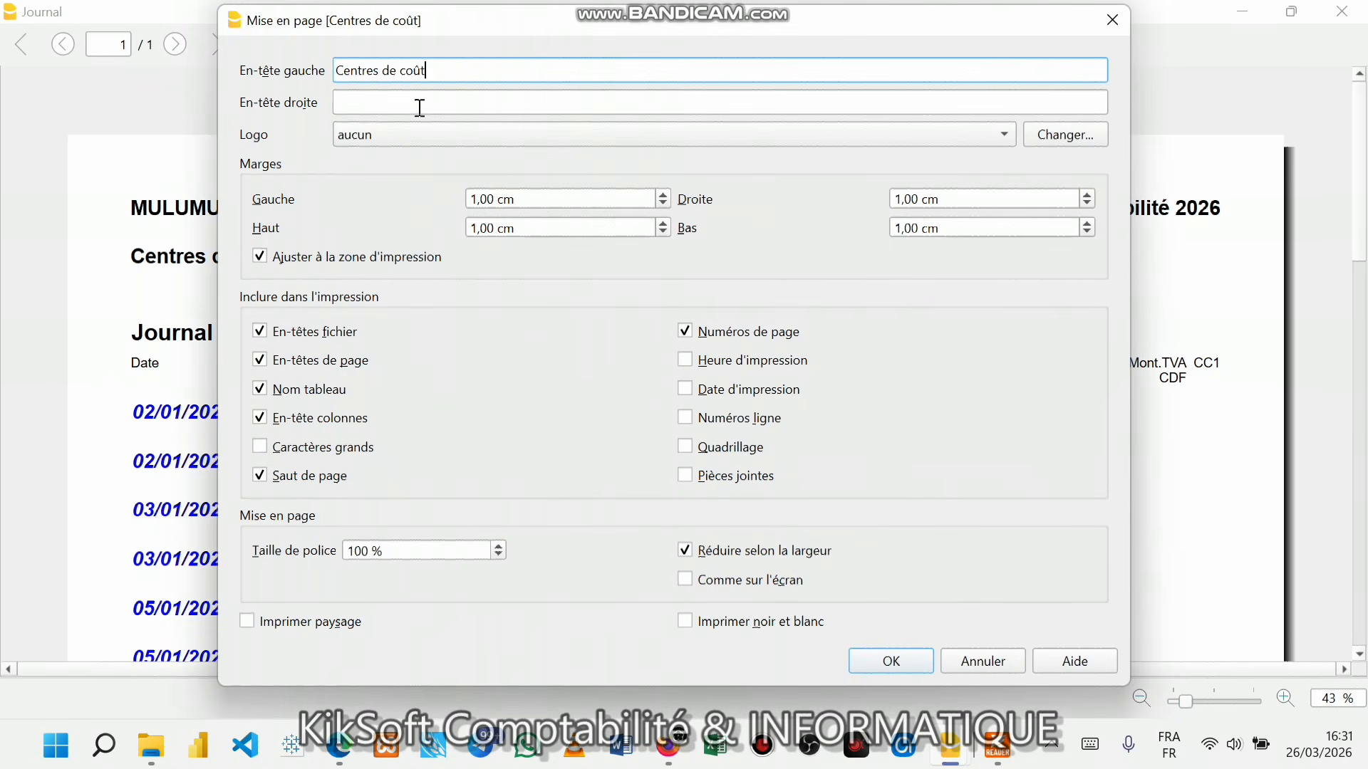
click(1112, 20)
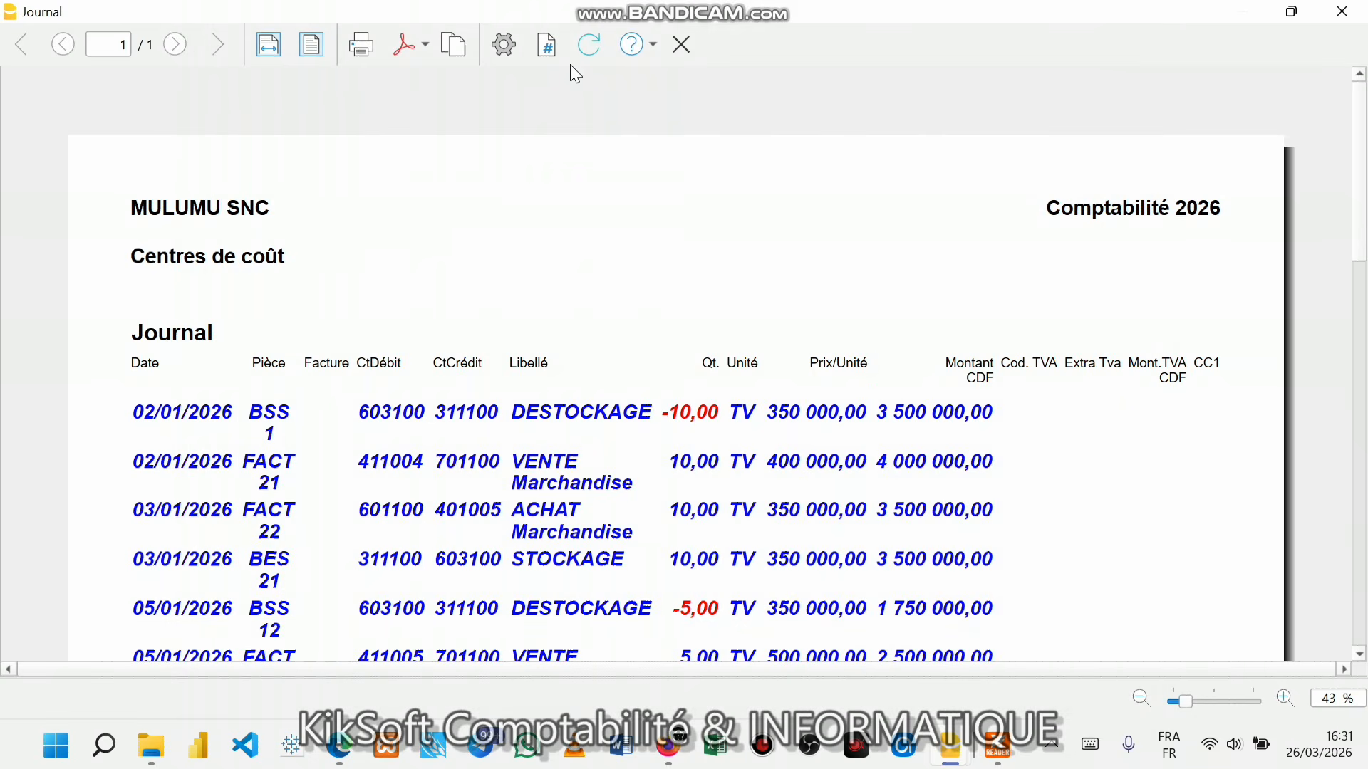
click(510, 50)
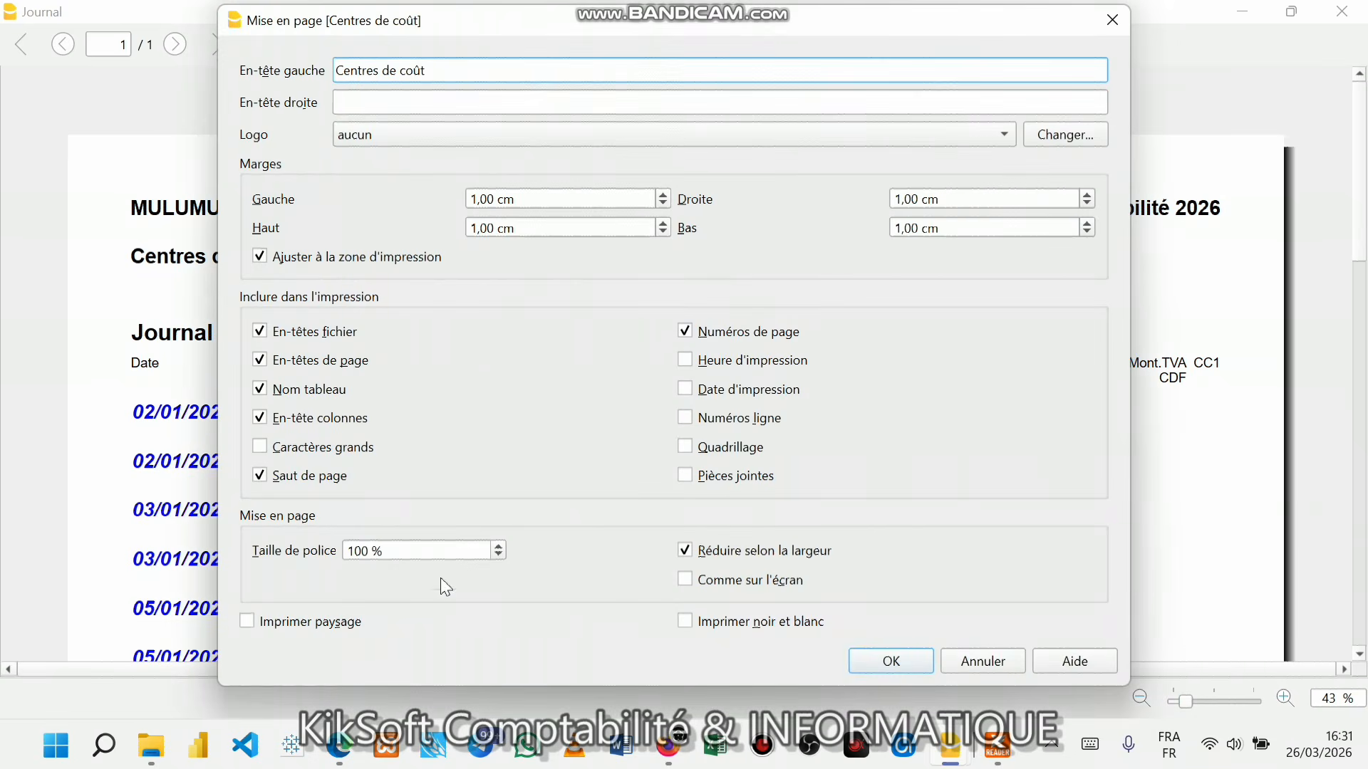
click(688, 449)
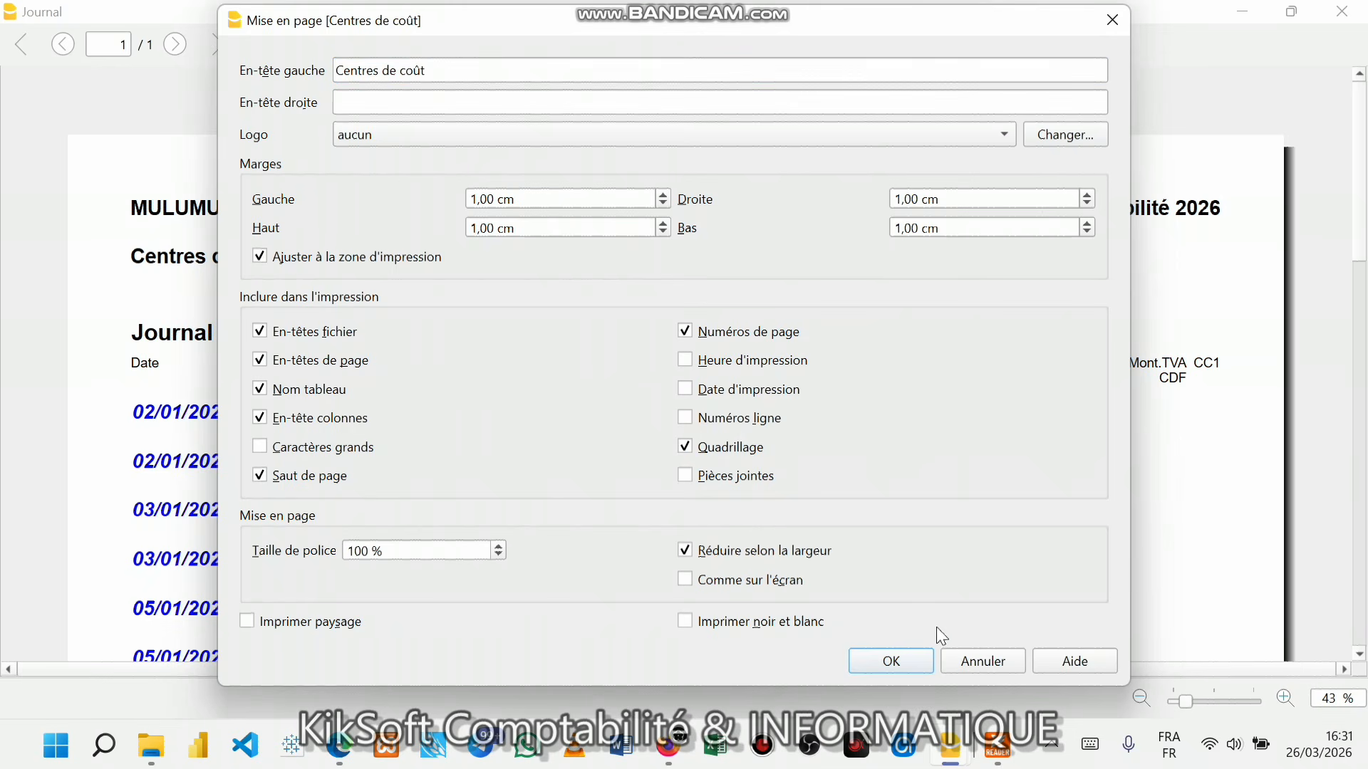
click(901, 662)
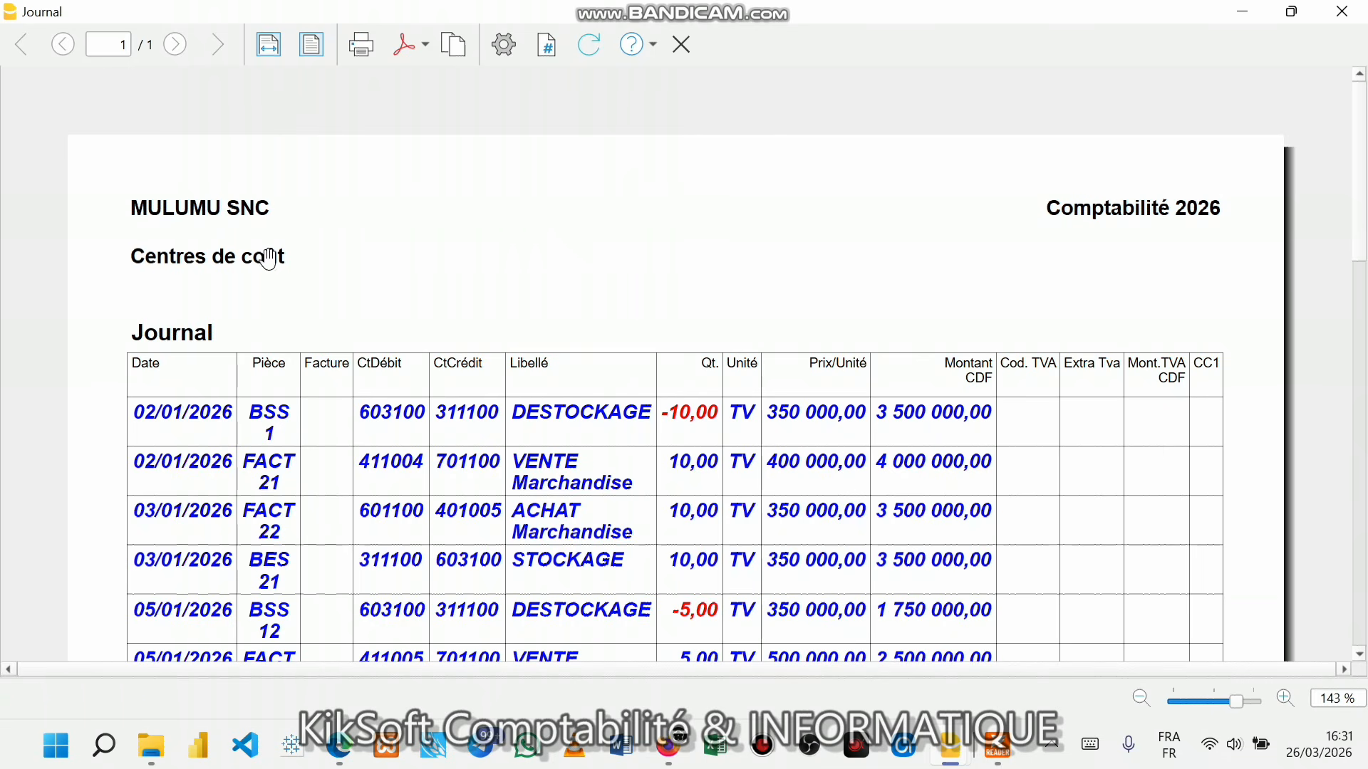
- Delete the Centres de coût text from the page setup's left header
click(502, 45)
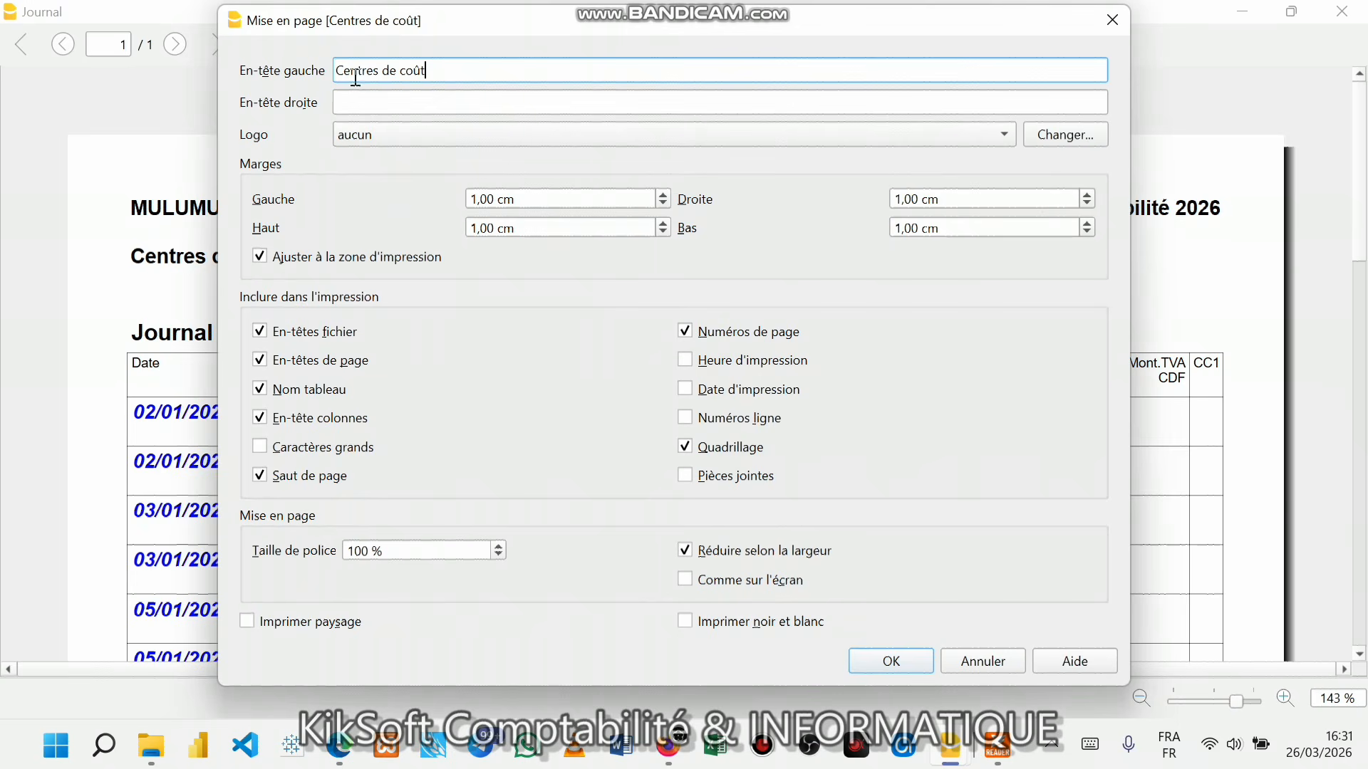
drag(476, 20, 682, 164)
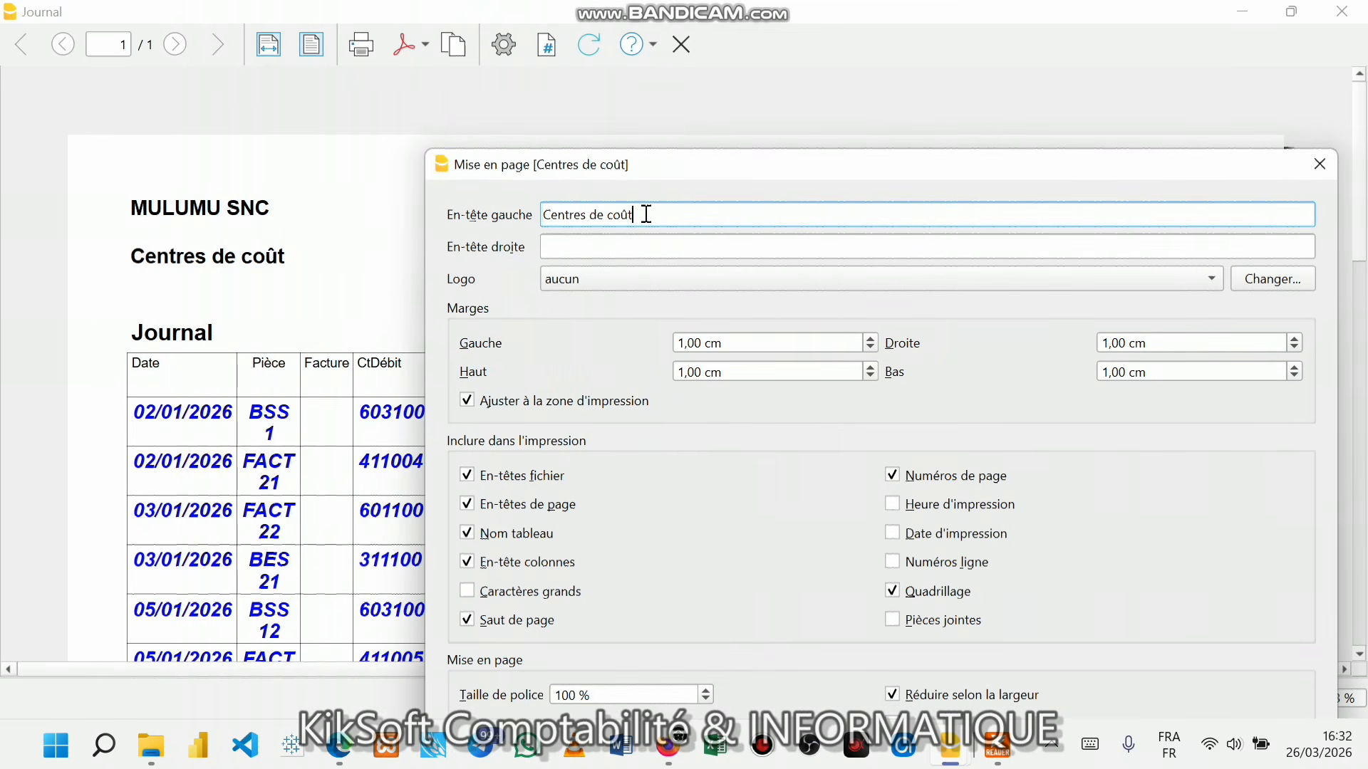
key(BackSpace)
key(BackSpace)
key(BackSpace)
key(BackSpace)
key(BackSpace)
key(BackSpace)
key(BackSpace)
key(BackSpace)
key(BackSpace)
key(BackSpace)
key(BackSpace)
key(BackSpace)
key(BackSpace)
key(BackSpace)
key(BackSpace)
key(BackSpace)
key(BackSpace)
key(BackSpace)
key(Return)
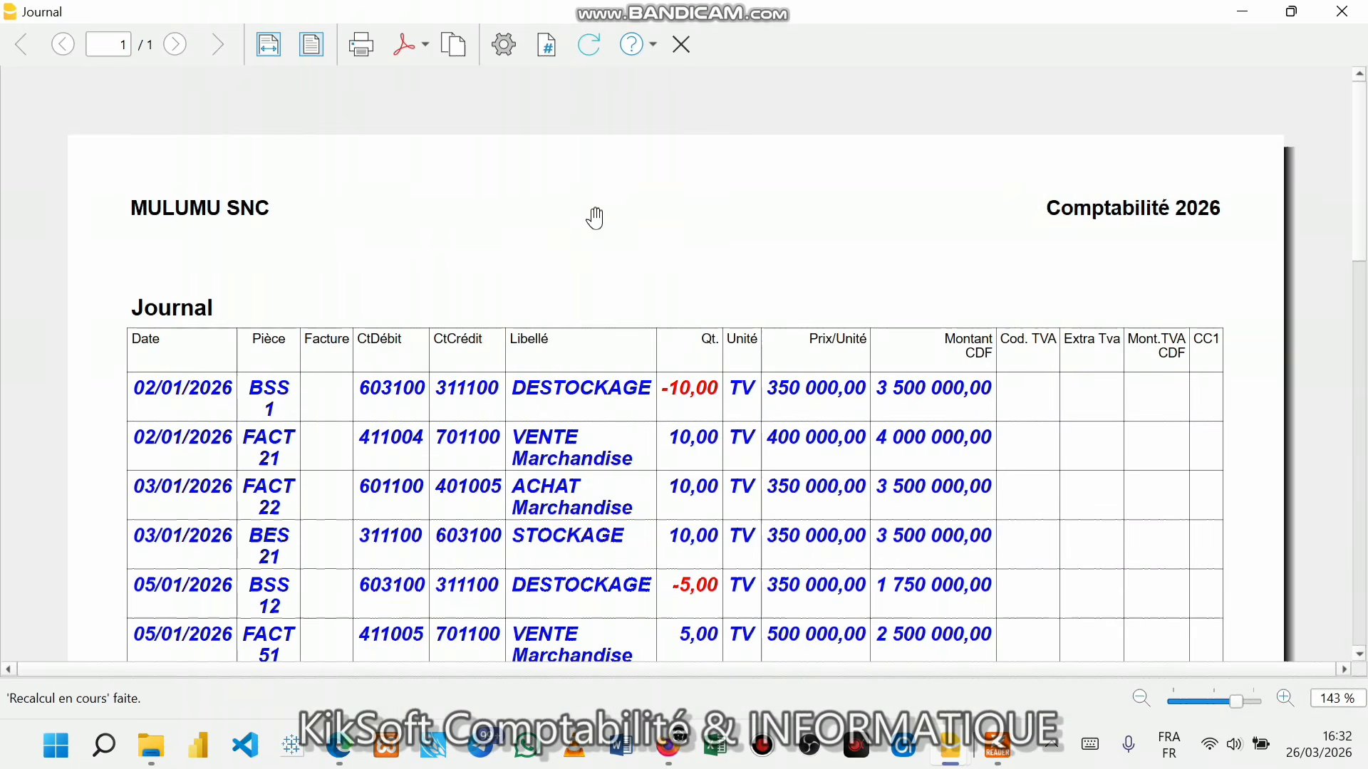
- Enter the phone number in En-tête gauche and the e-mail address in En-tête droite, fixing a typo
click(506, 47)
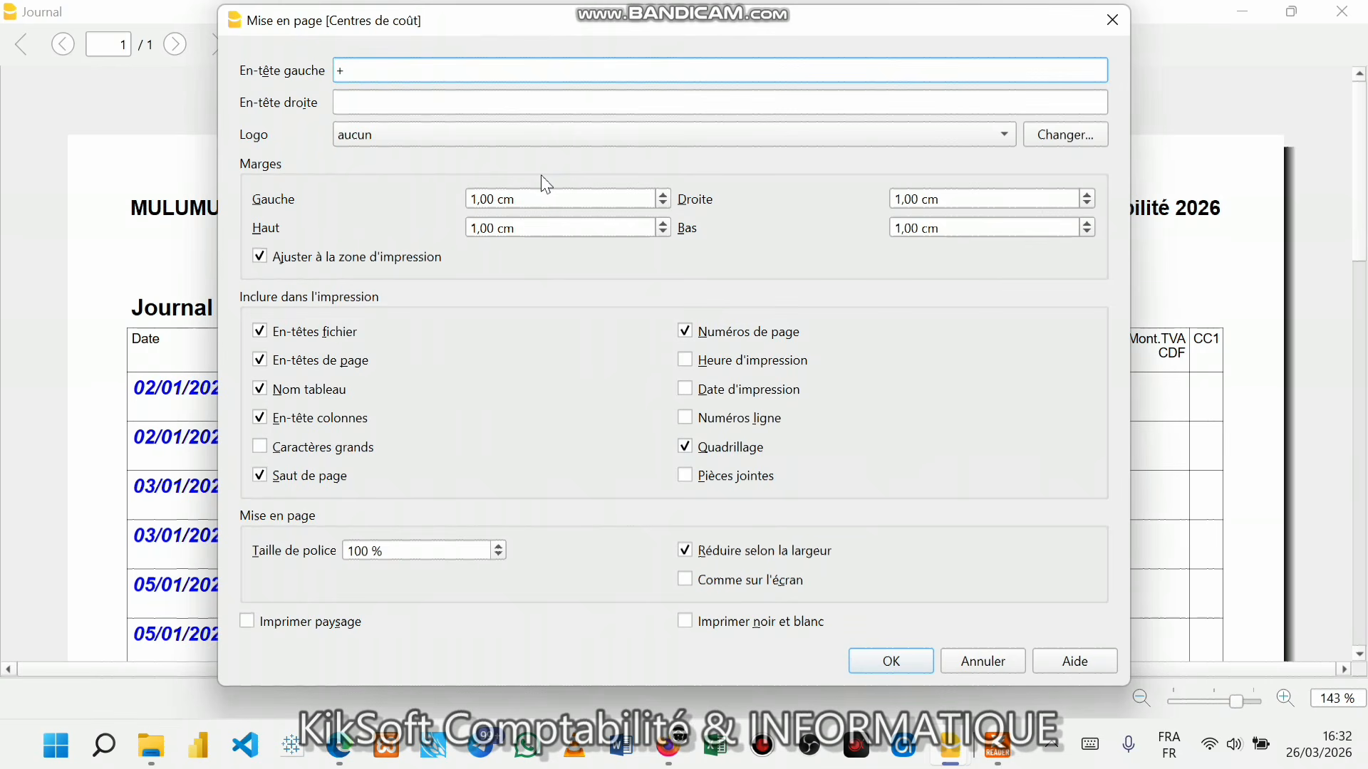
click(350, 94)
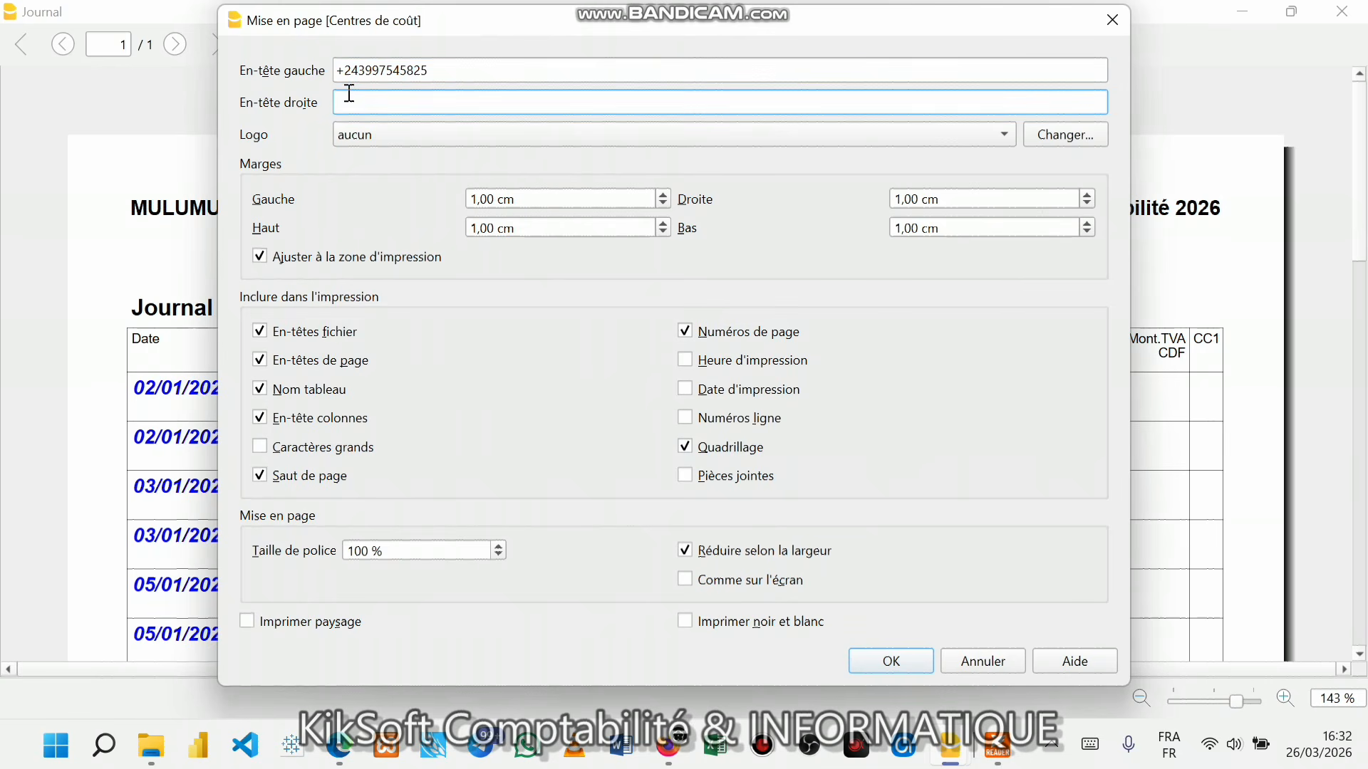
text(kikuk)
key(BackSpace)
click(398, 103)
click(362, 102)
key(BackSpace)
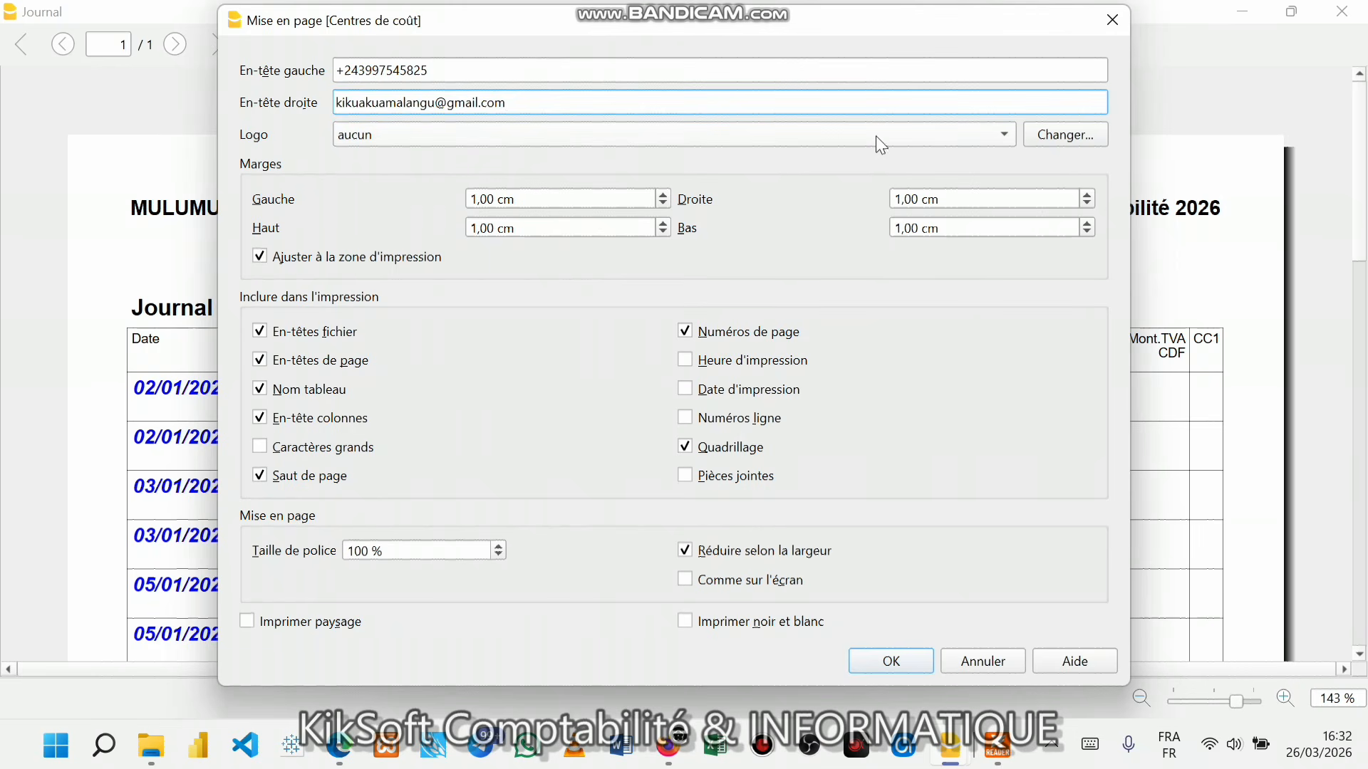
- Set the Journal page setup's logo option to 'Logo' and open its logo format settings
click(1010, 134)
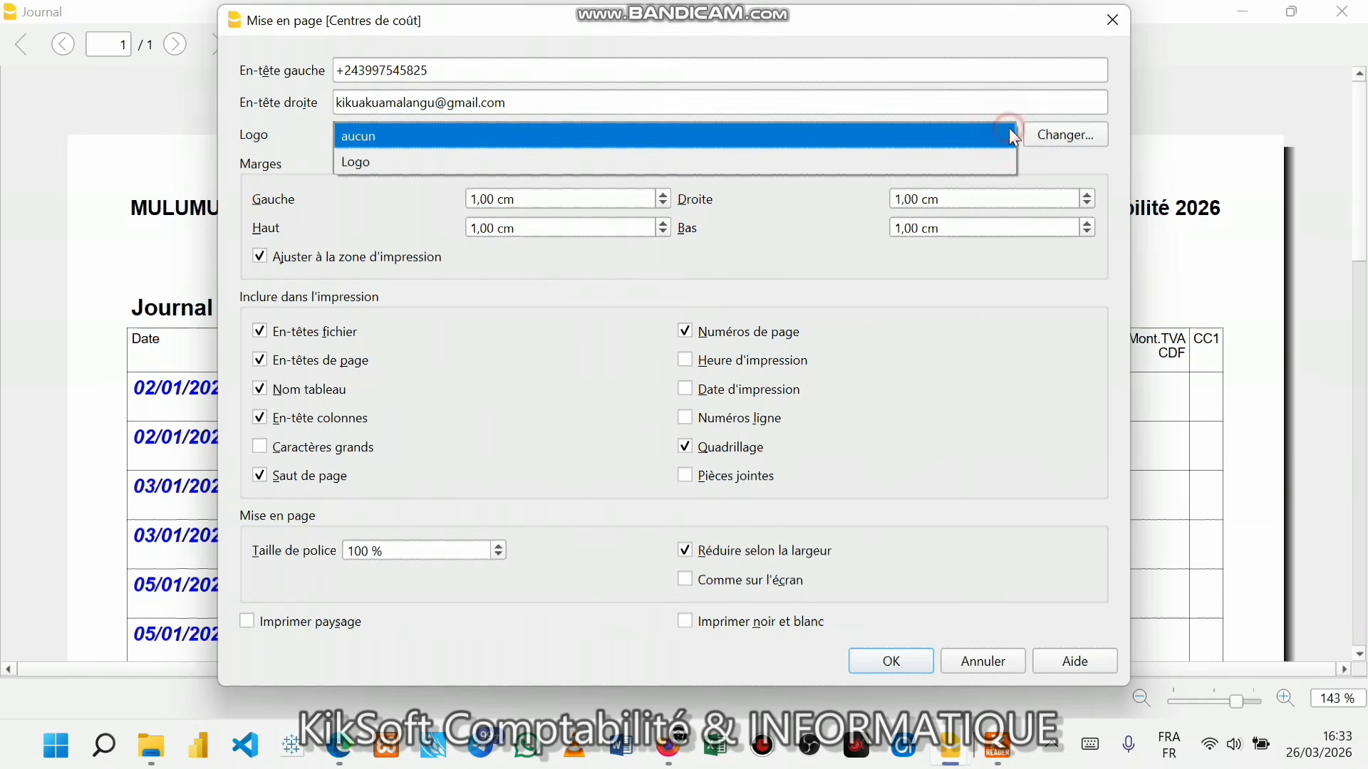
click(836, 155)
click(1069, 135)
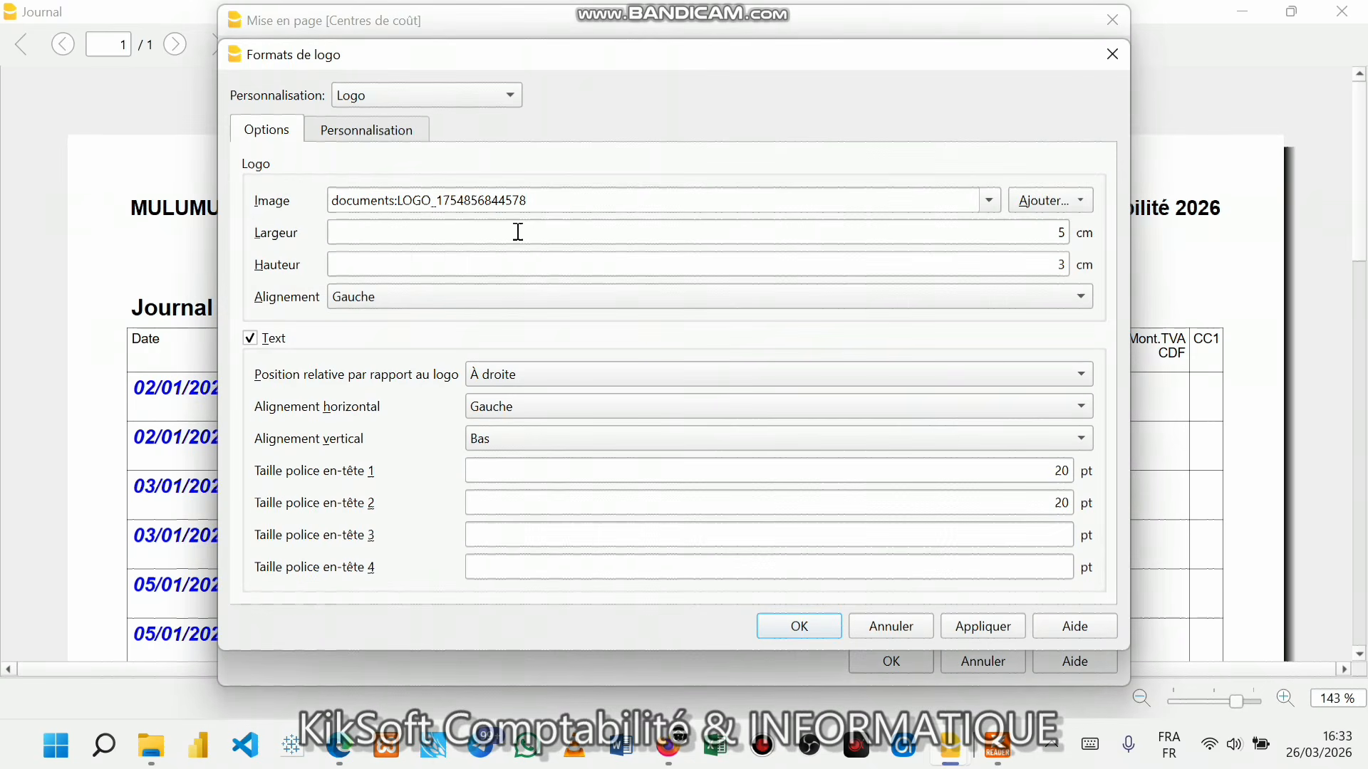
click(1054, 201)
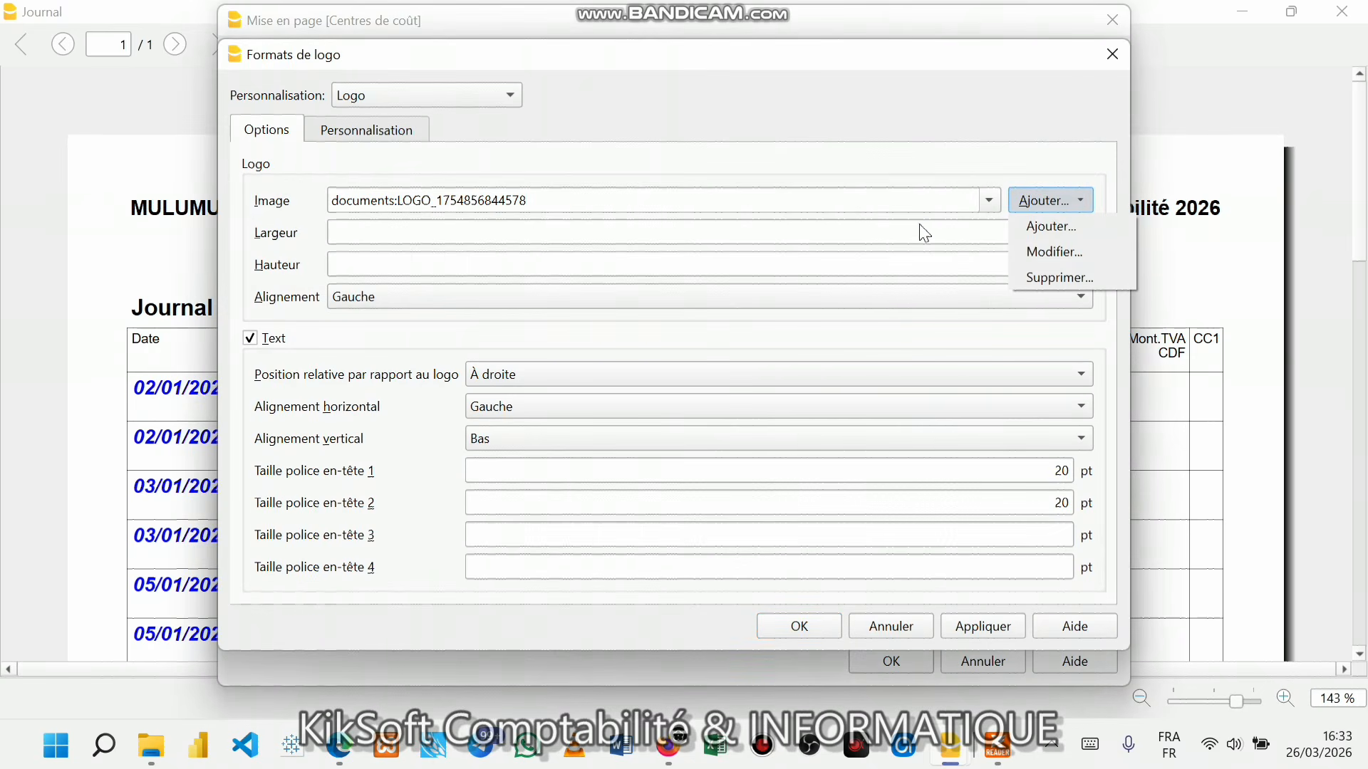
click(1035, 250)
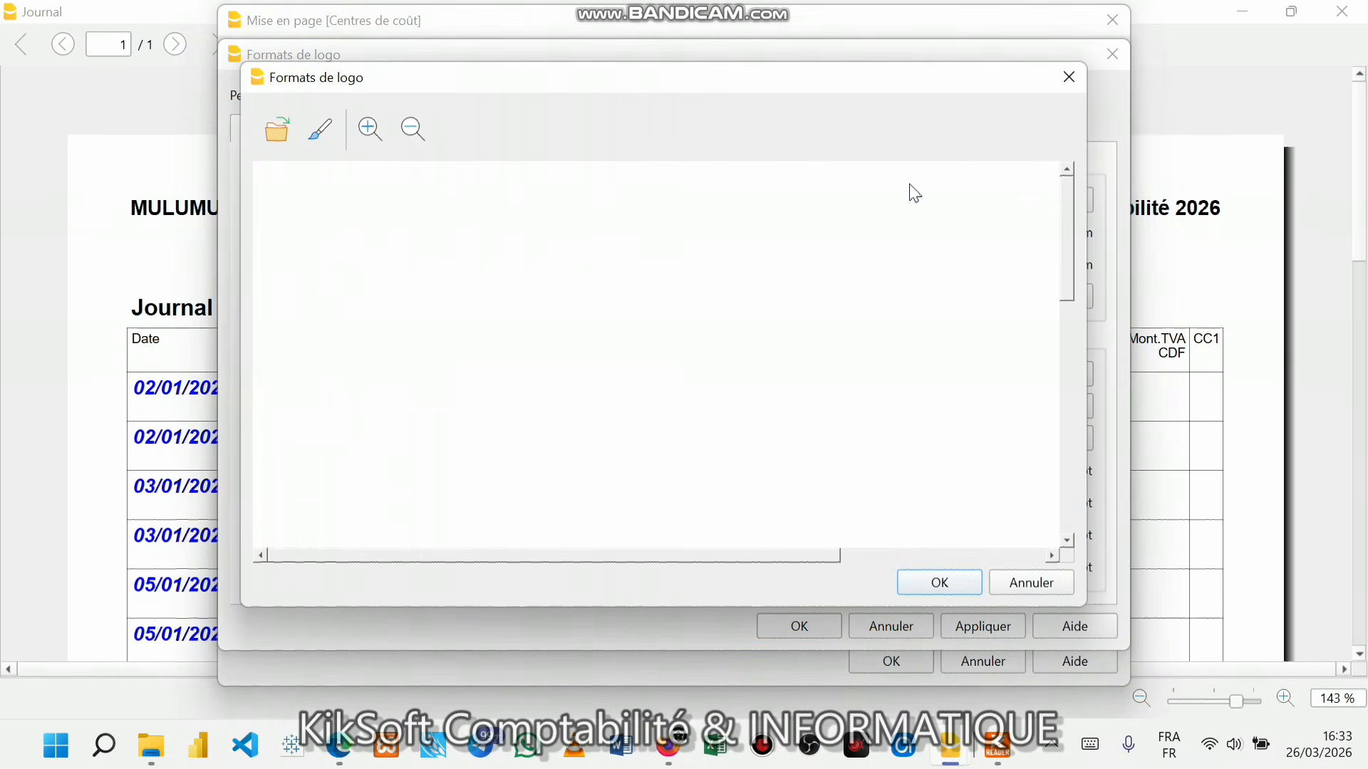
click(1069, 77)
- Add LOGO_1754856844578.png from Images > Mes Logos as the logo image and apply it
click(1060, 201)
click(1051, 226)
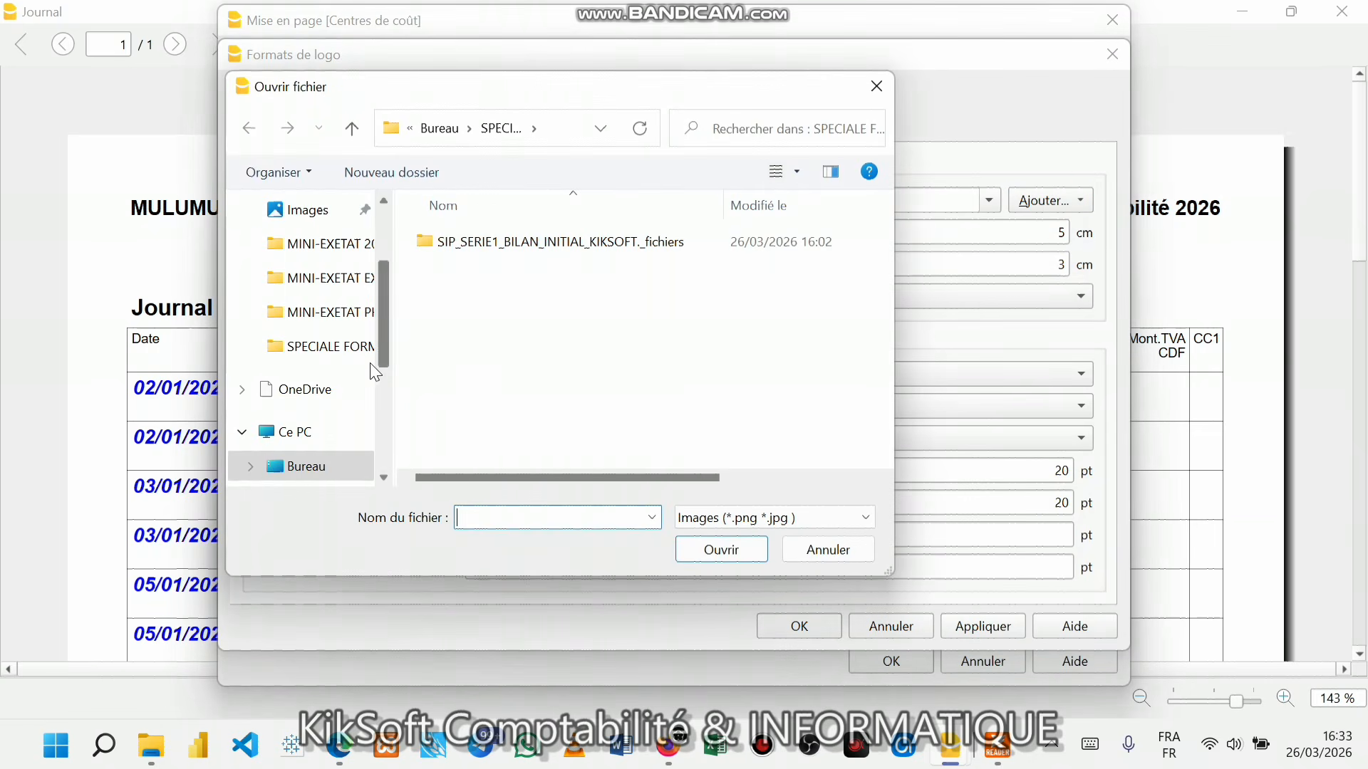
scroll(342, 449, down, 2)
click(327, 398)
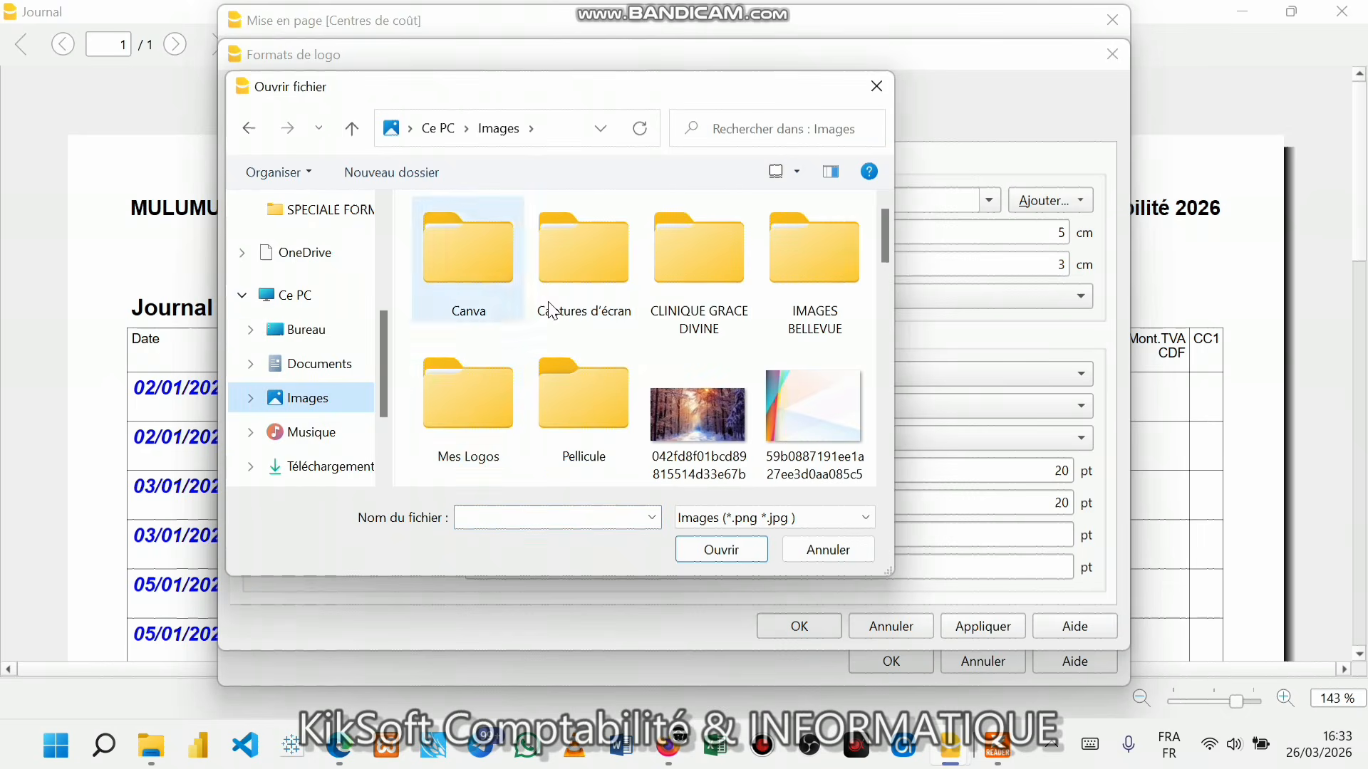
double_click(507, 416)
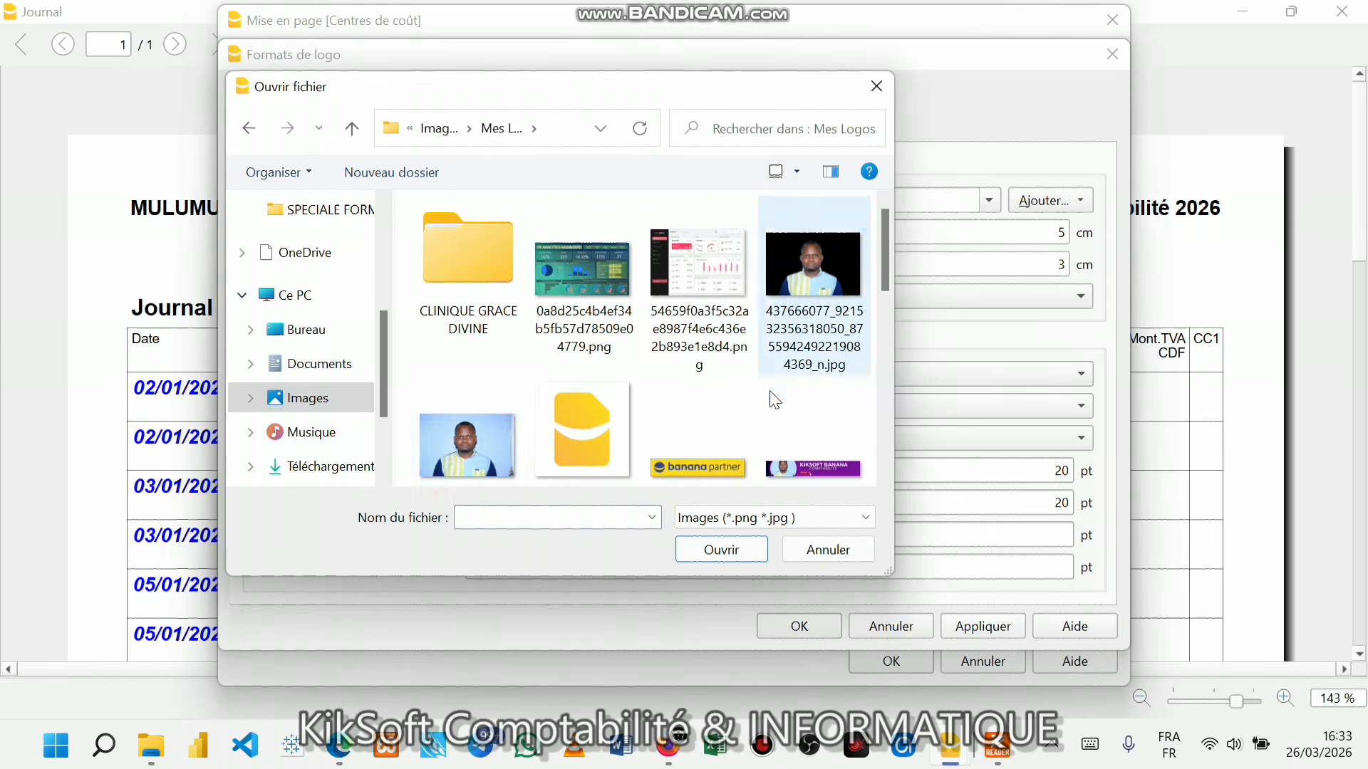
scroll(775, 401, down, 5)
scroll(556, 398, up, 5)
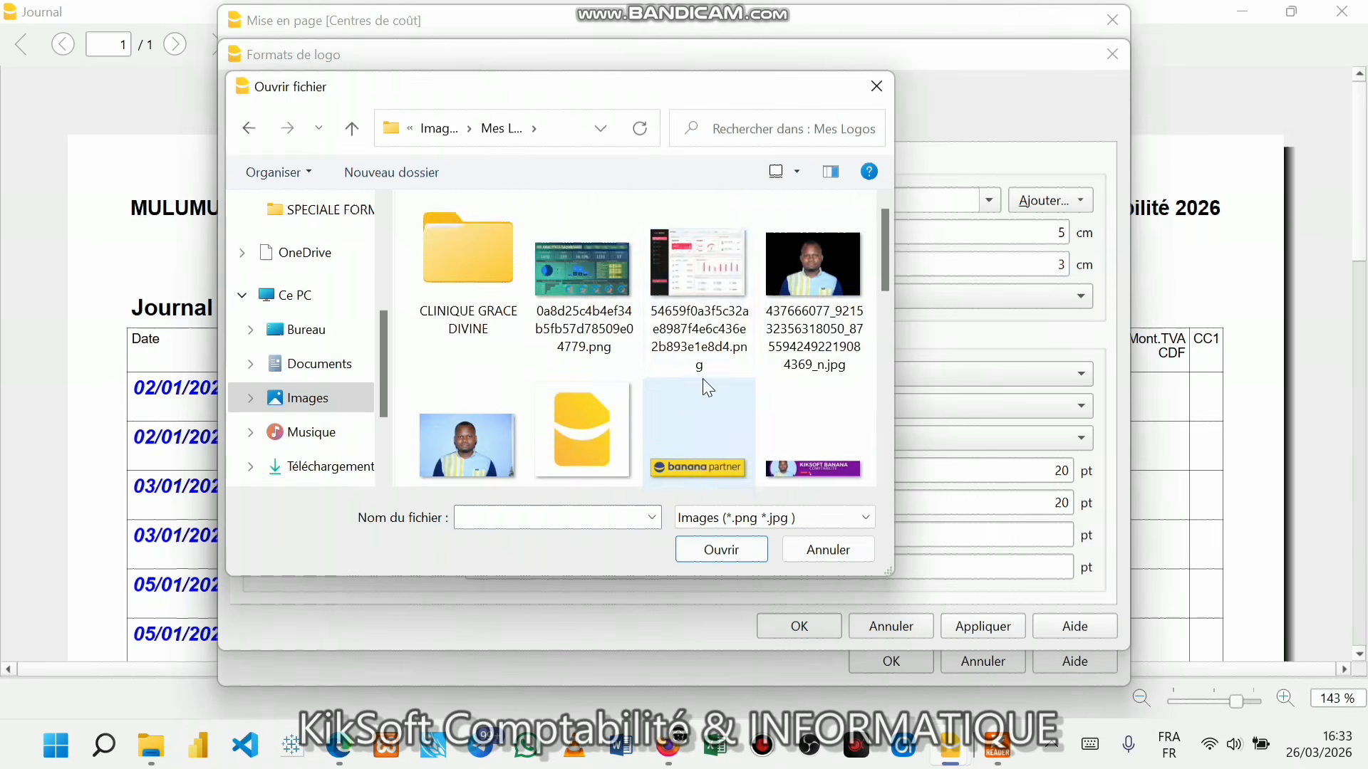
scroll(708, 363, down, 1)
scroll(708, 363, down, 3)
double_click(685, 275)
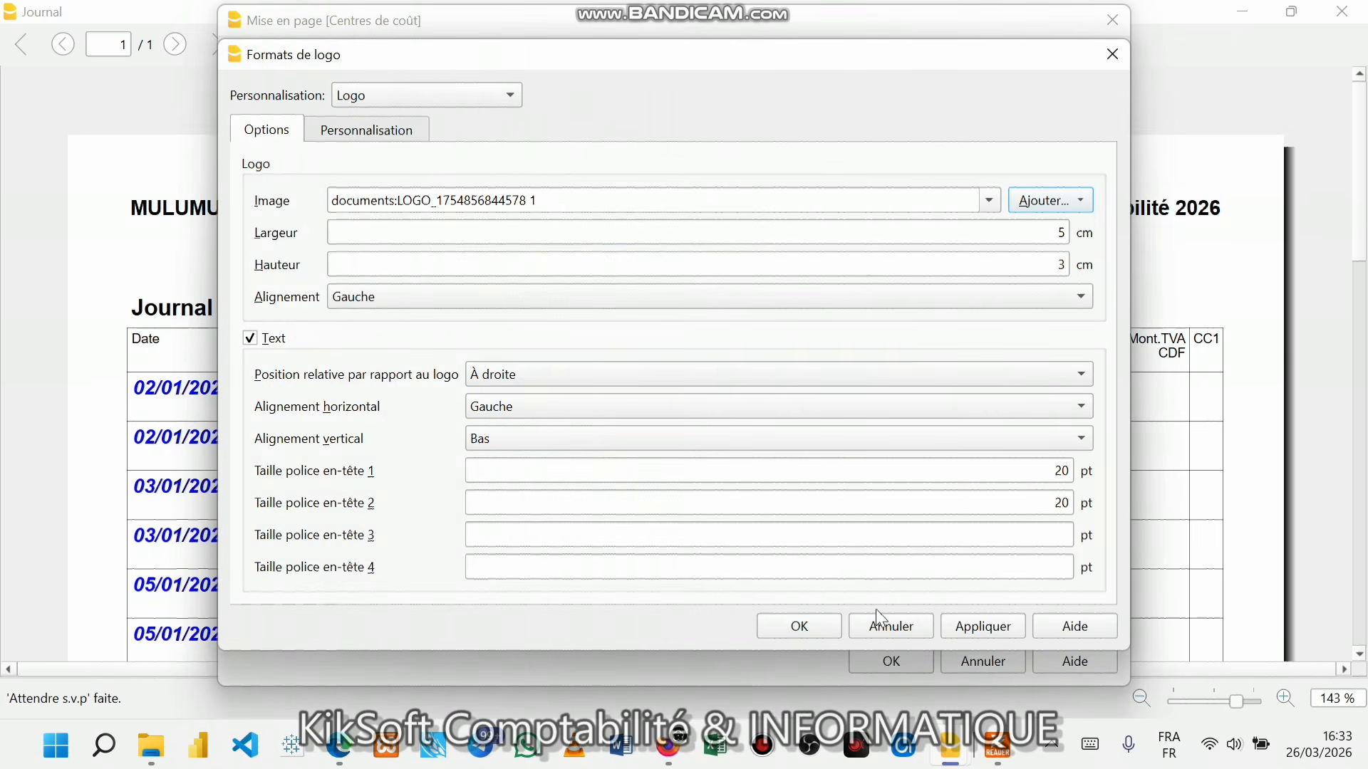
click(975, 628)
click(804, 632)
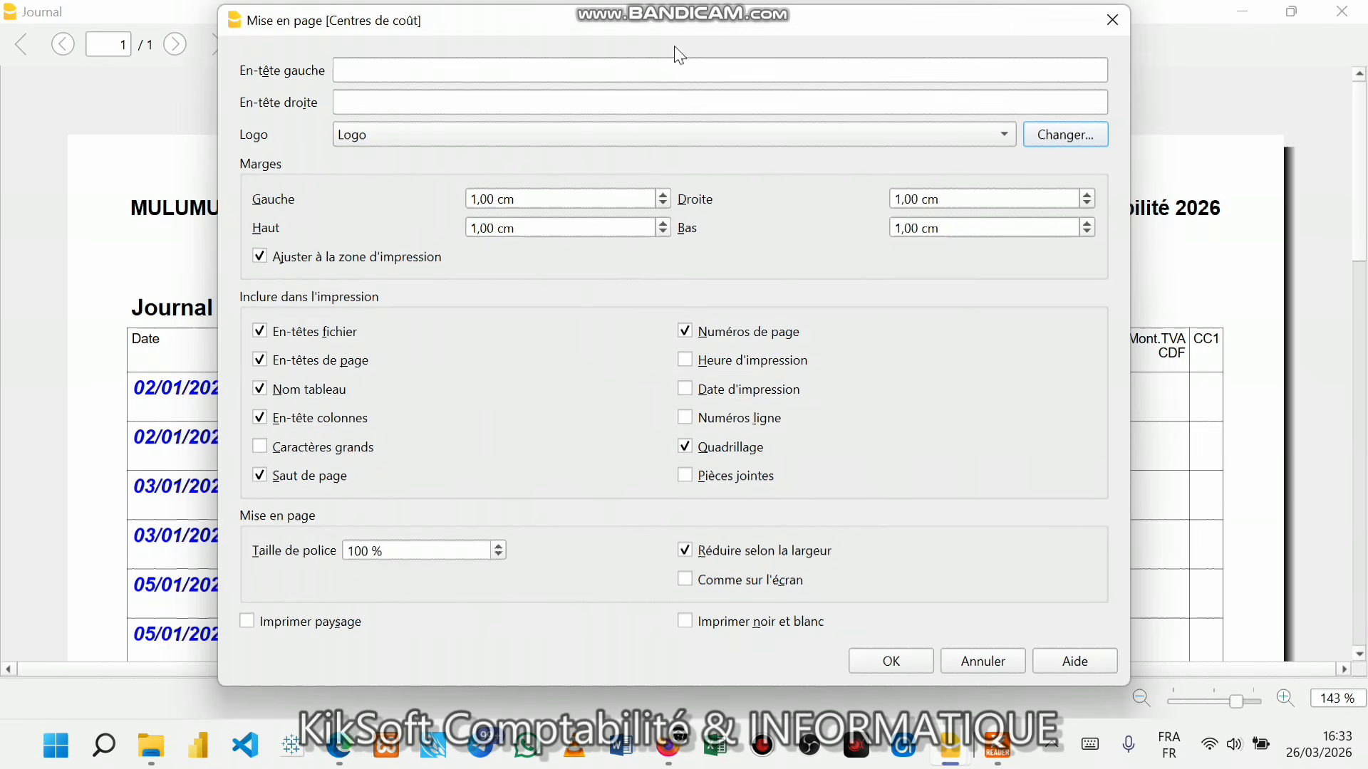
- Fill the left header with the phone number and the right header with the e-mail address
mouse_move(430, 21)
mouse_down()
mouse_move(537, 123)
mouse_move(515, 20)
mouse_move(526, 94)
mouse_move(466, 148)
mouse_move(316, 57)
mouse_move(528, 55)
mouse_move(338, 88)
mouse_move(443, 31)
mouse_move(389, 107)
mouse_move(354, 58)
mouse_move(476, 50)
mouse_move(437, 74)
mouse_move(434, 47)
mouse_up()
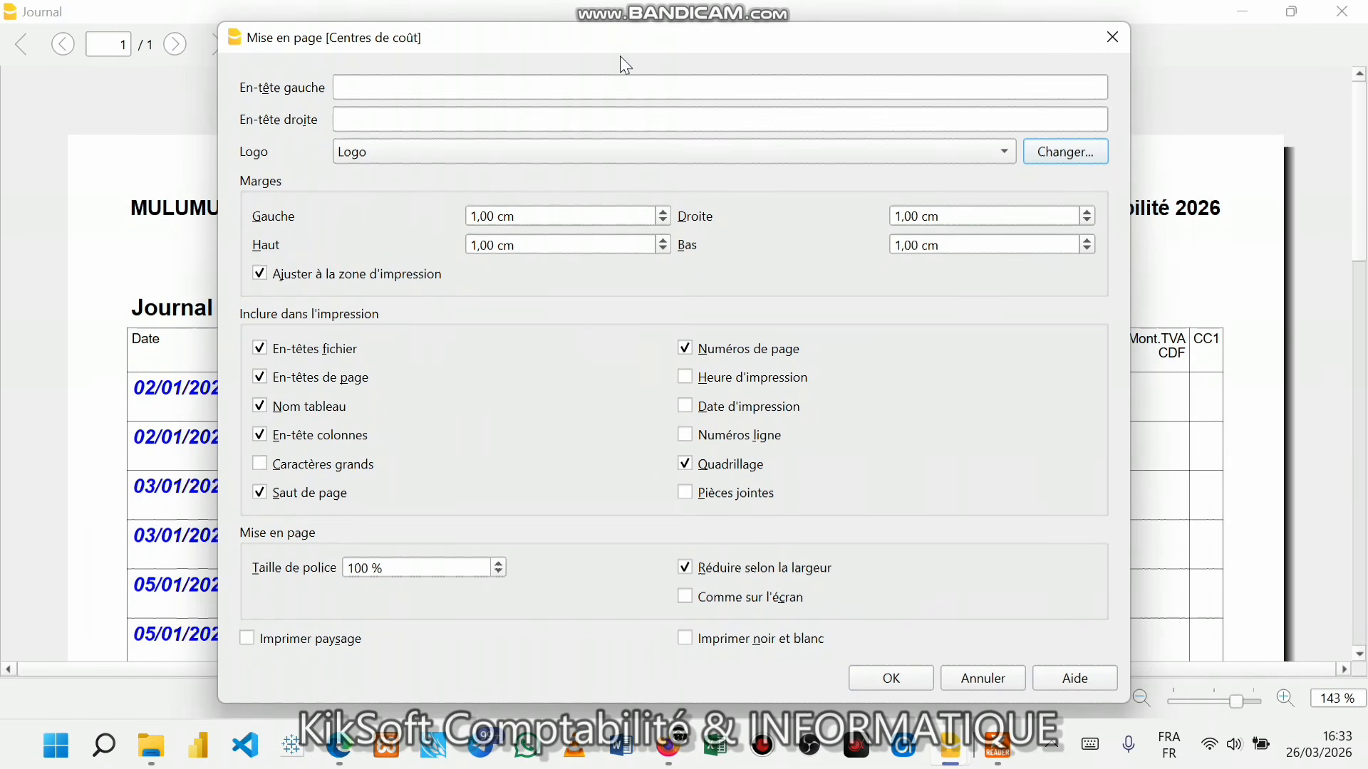
mouse_move(474, 44)
mouse_down()
mouse_move(497, 41)
mouse_move(454, 40)
mouse_move(500, 49)
mouse_move(452, 50)
mouse_move(519, 52)
mouse_move(443, 61)
mouse_move(587, 60)
mouse_move(498, 43)
mouse_move(506, 52)
mouse_move(436, 51)
mouse_move(551, 50)
mouse_move(430, 54)
mouse_move(630, 54)
mouse_move(470, 45)
mouse_move(496, 55)
mouse_up()
drag(510, 52, 547, 62)
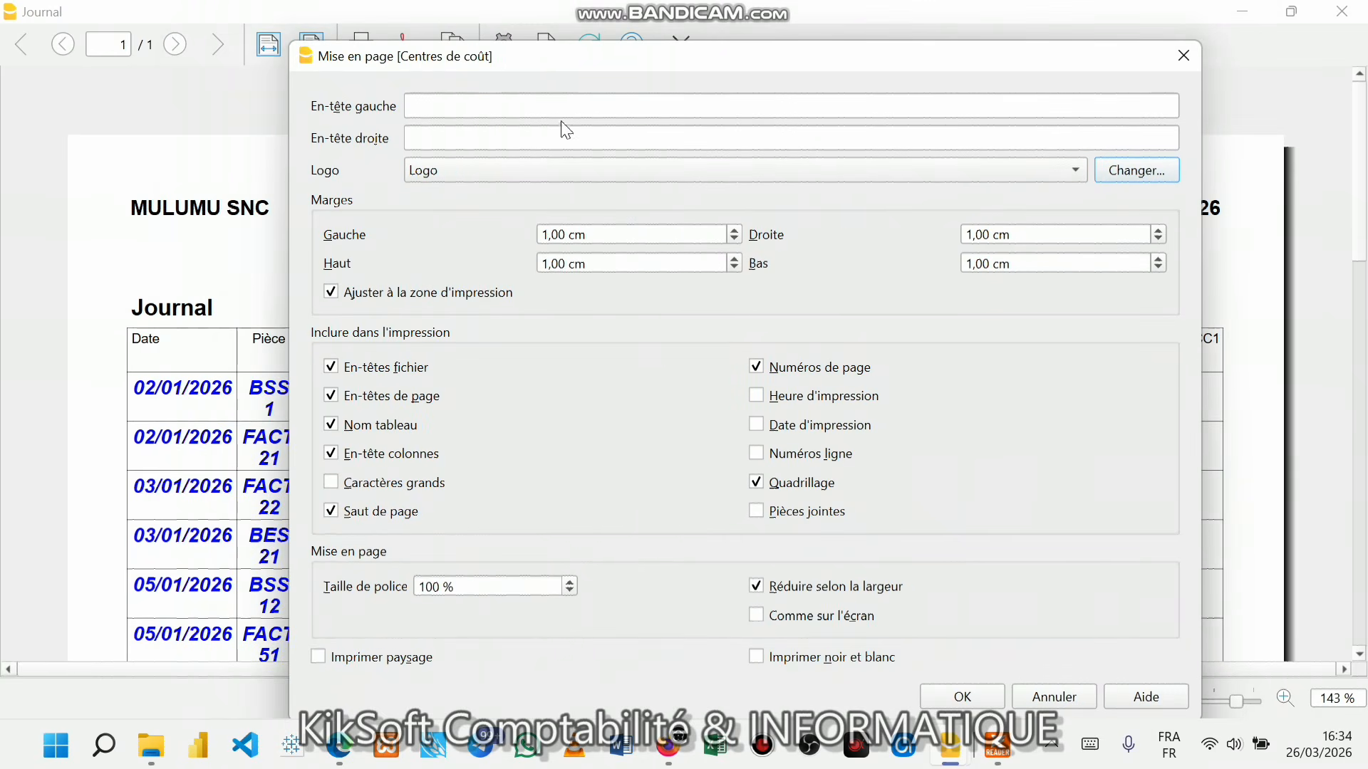
click(445, 112)
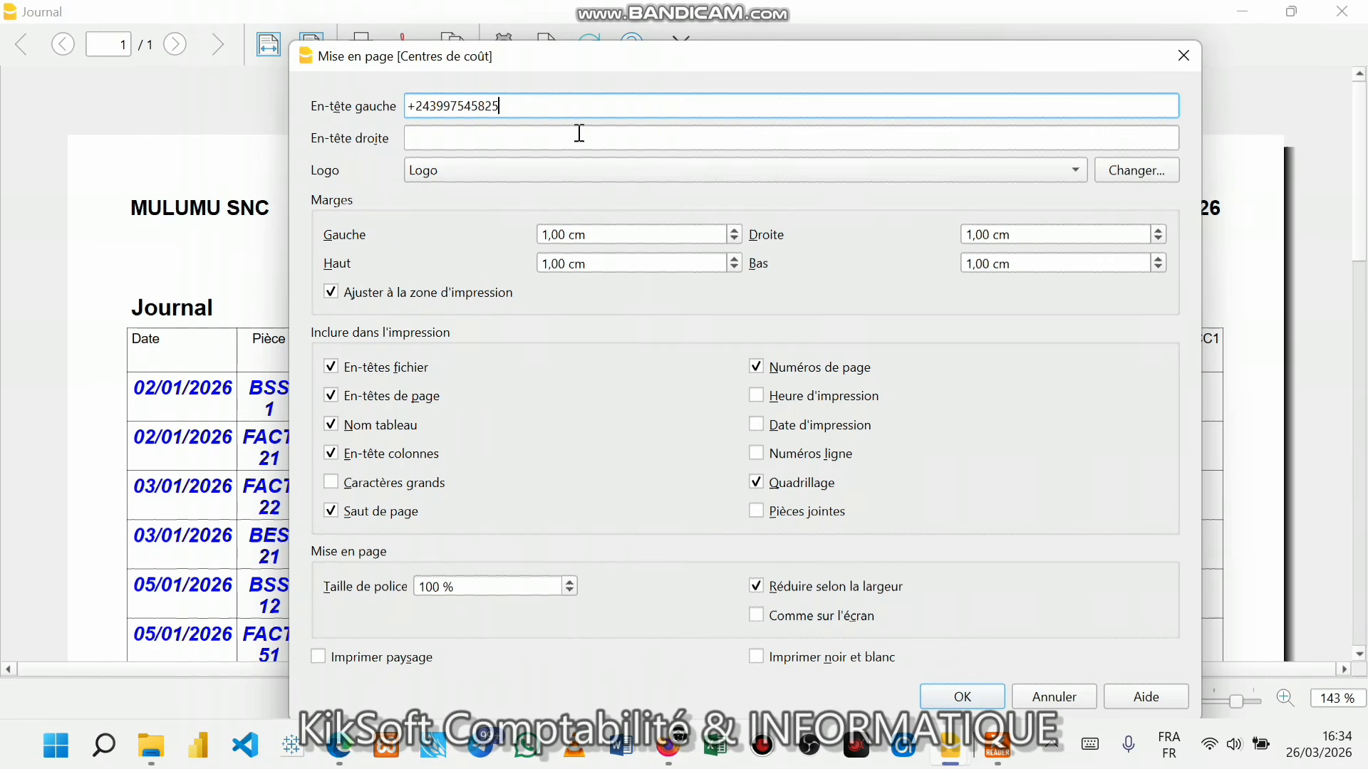
click(579, 133)
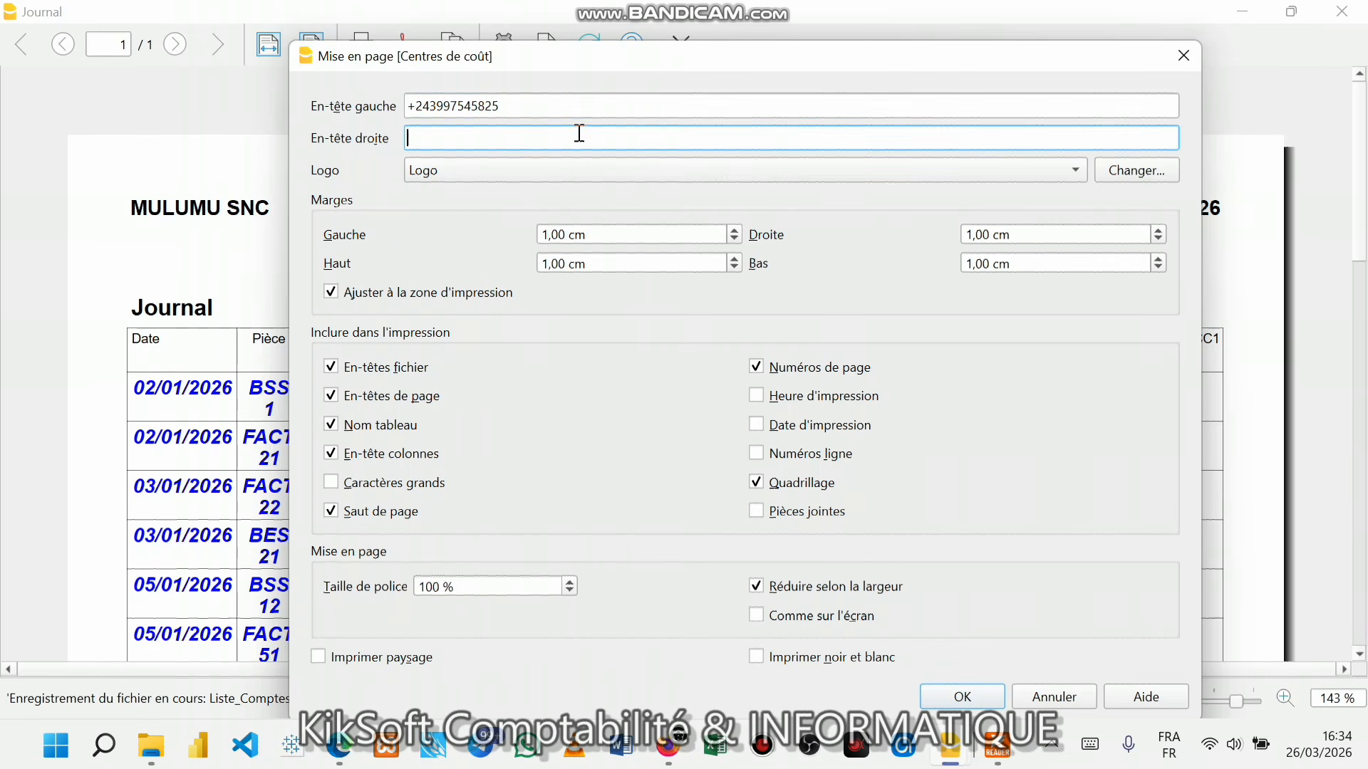
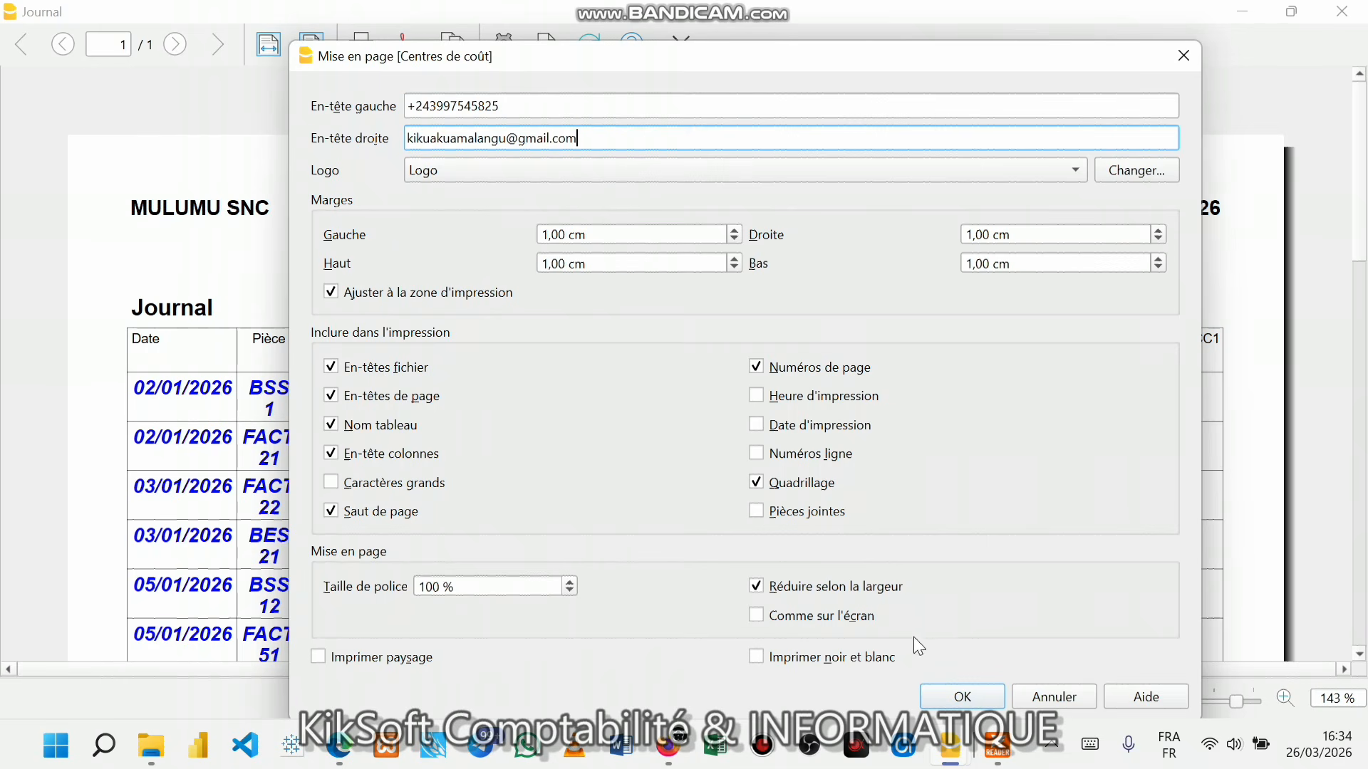
- Apply the page setup and review the Journal preview with the KikSOFT logo and headers
click(939, 694)
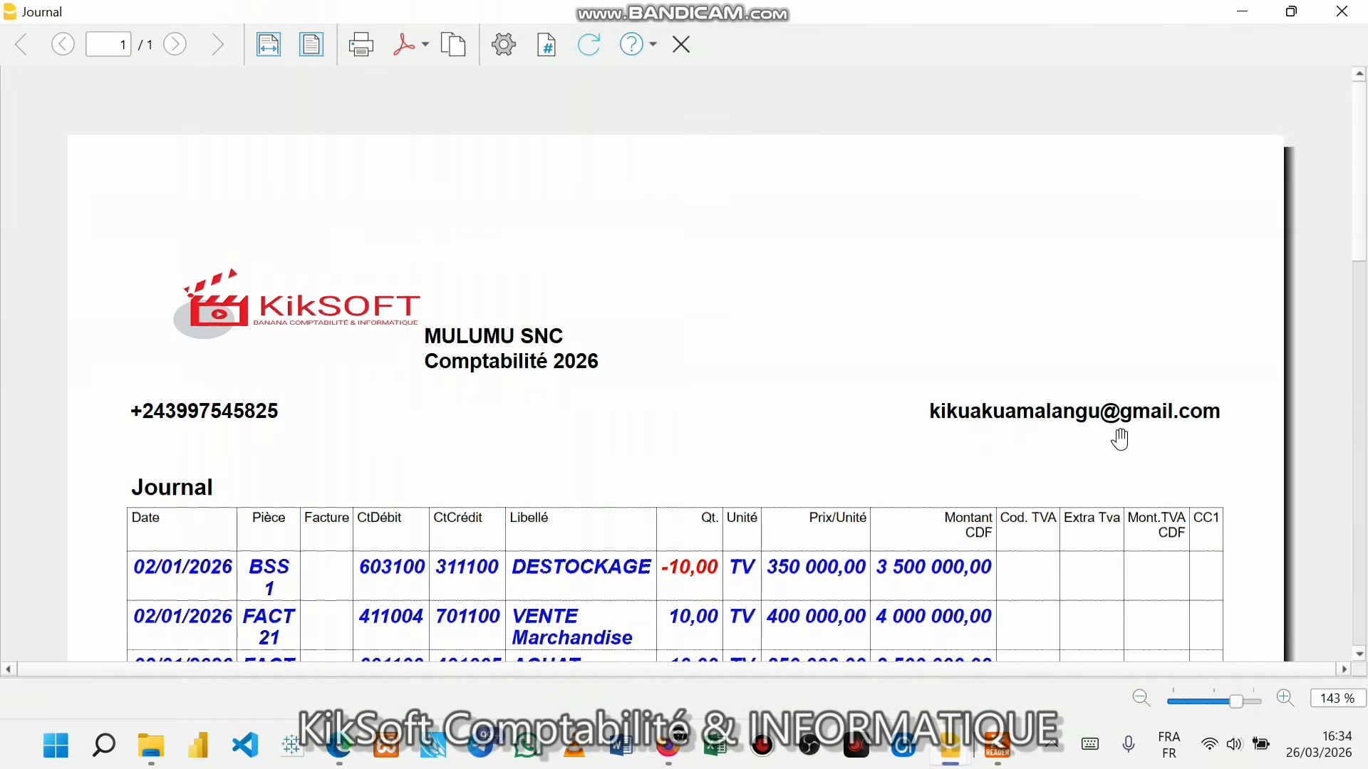
scroll(1118, 437, down, 6)
scroll(1121, 439, up, 5)
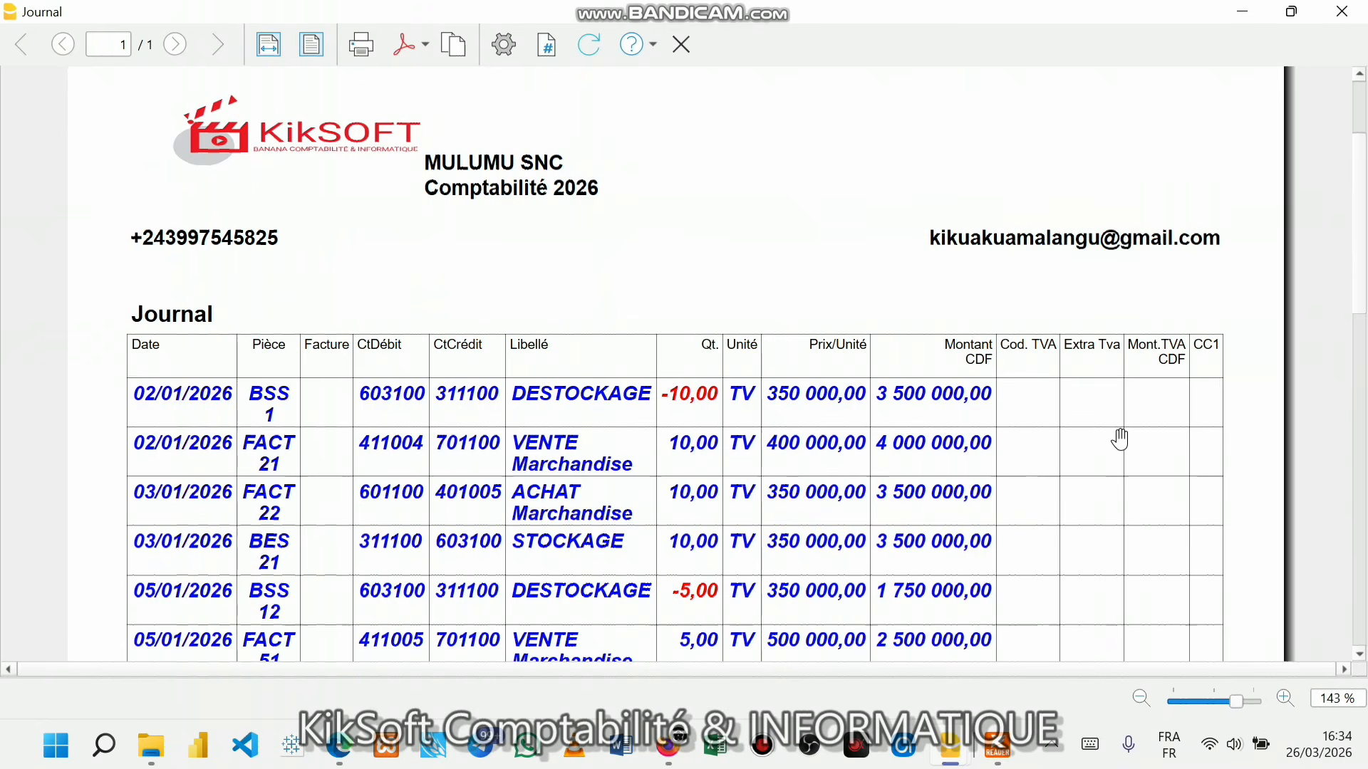
scroll(1121, 440, down, 2)
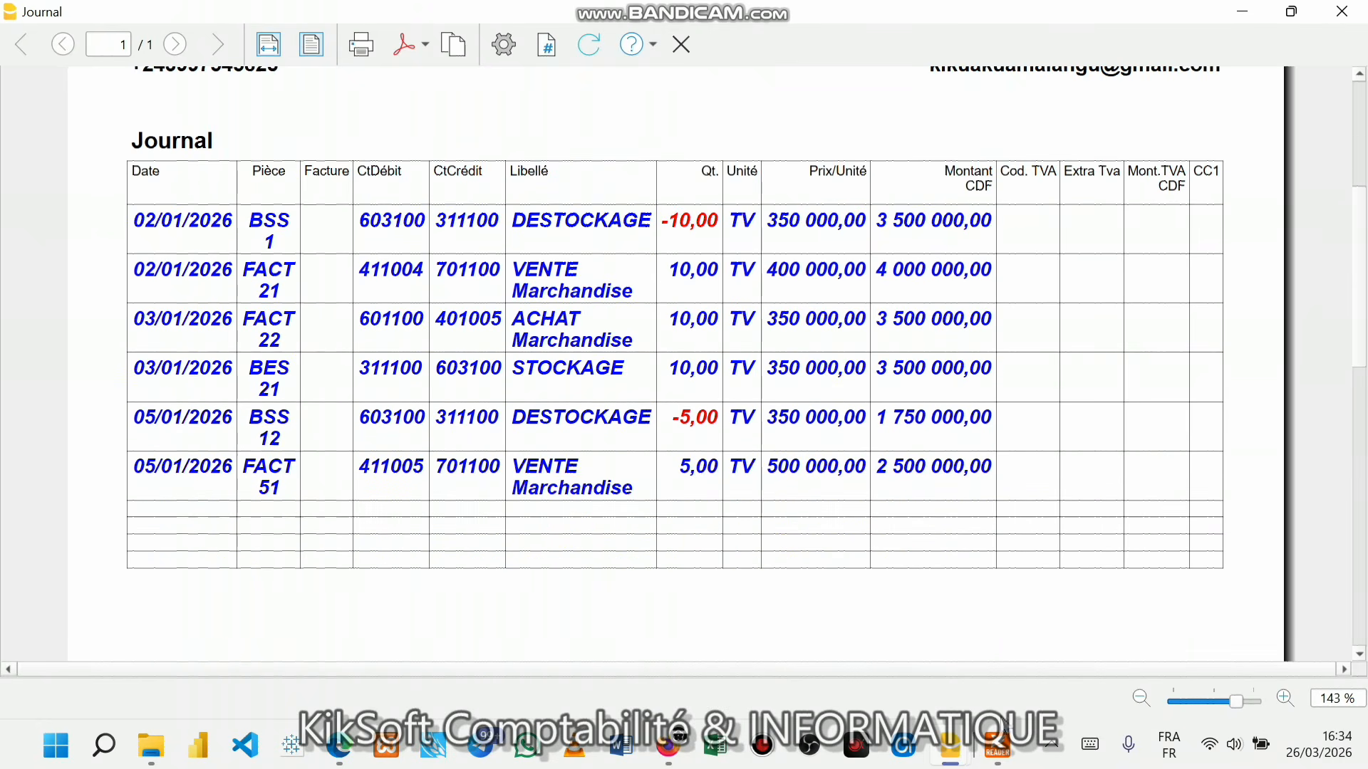
- Return to the Journal table and try deleting the empty rows 7 to 10
mouse_move(951, 755)
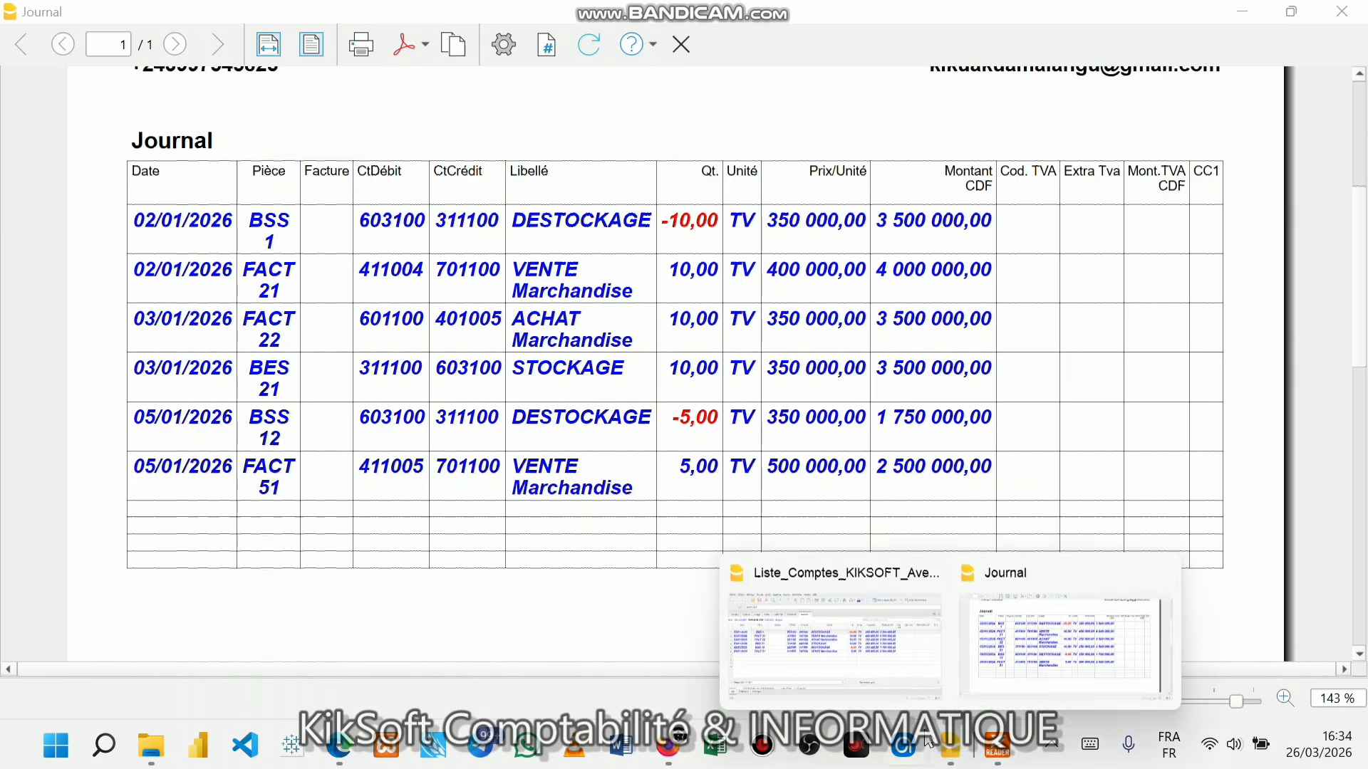
click(838, 673)
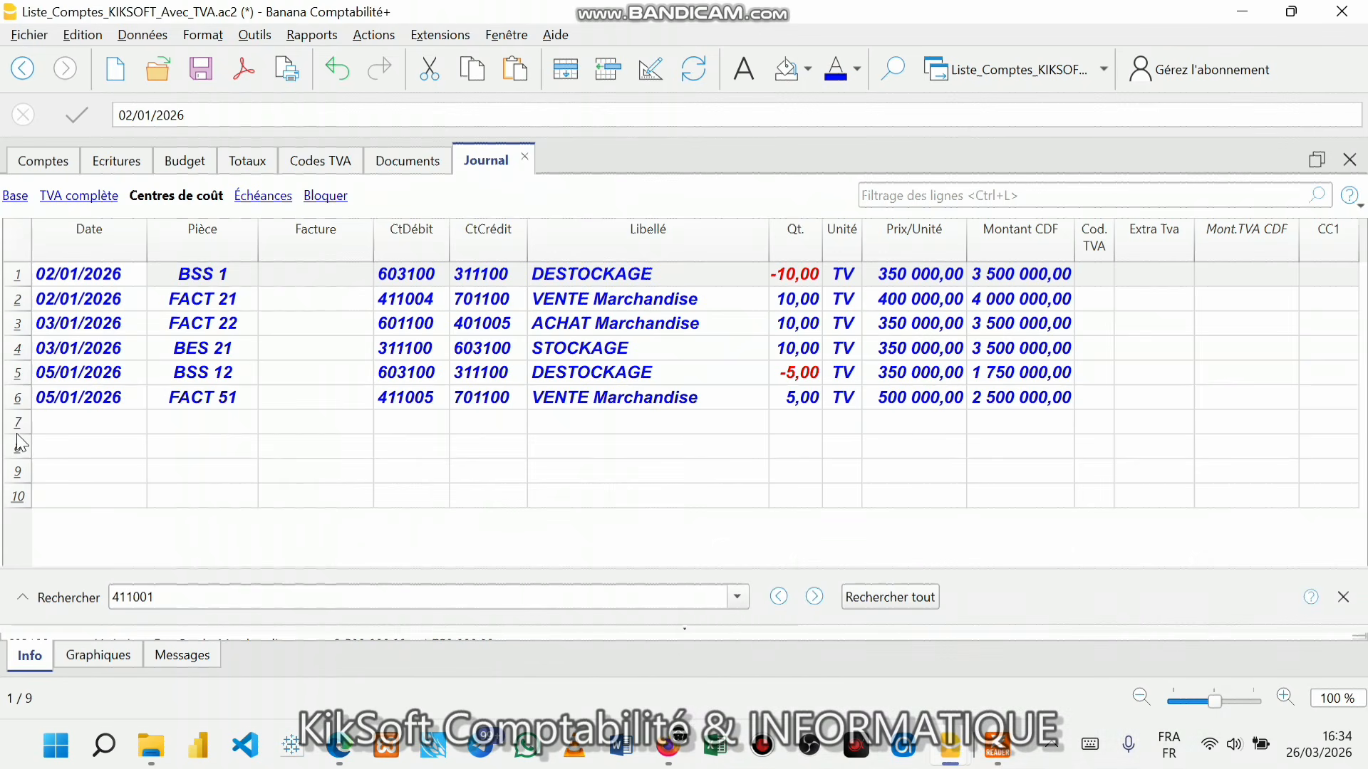
drag(19, 427, 16, 496)
right_click(14, 496)
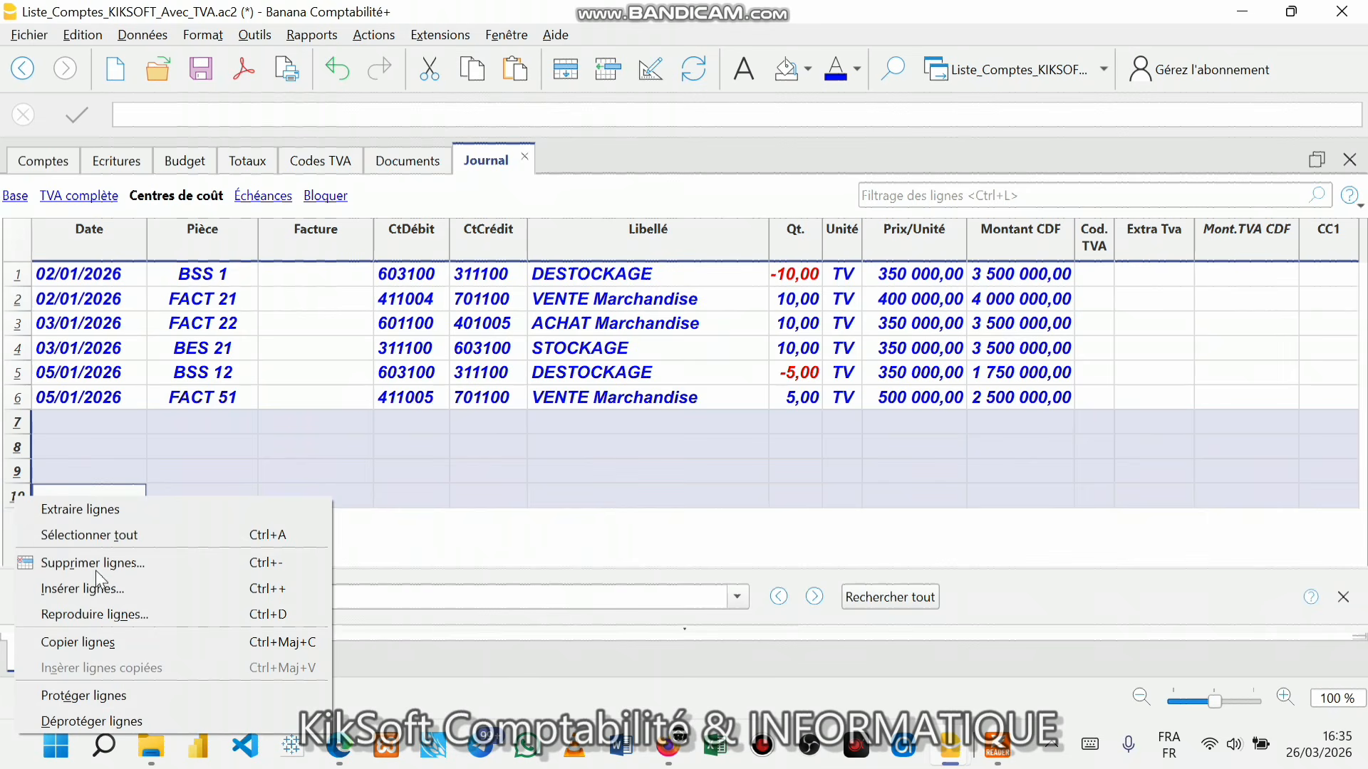
click(95, 566)
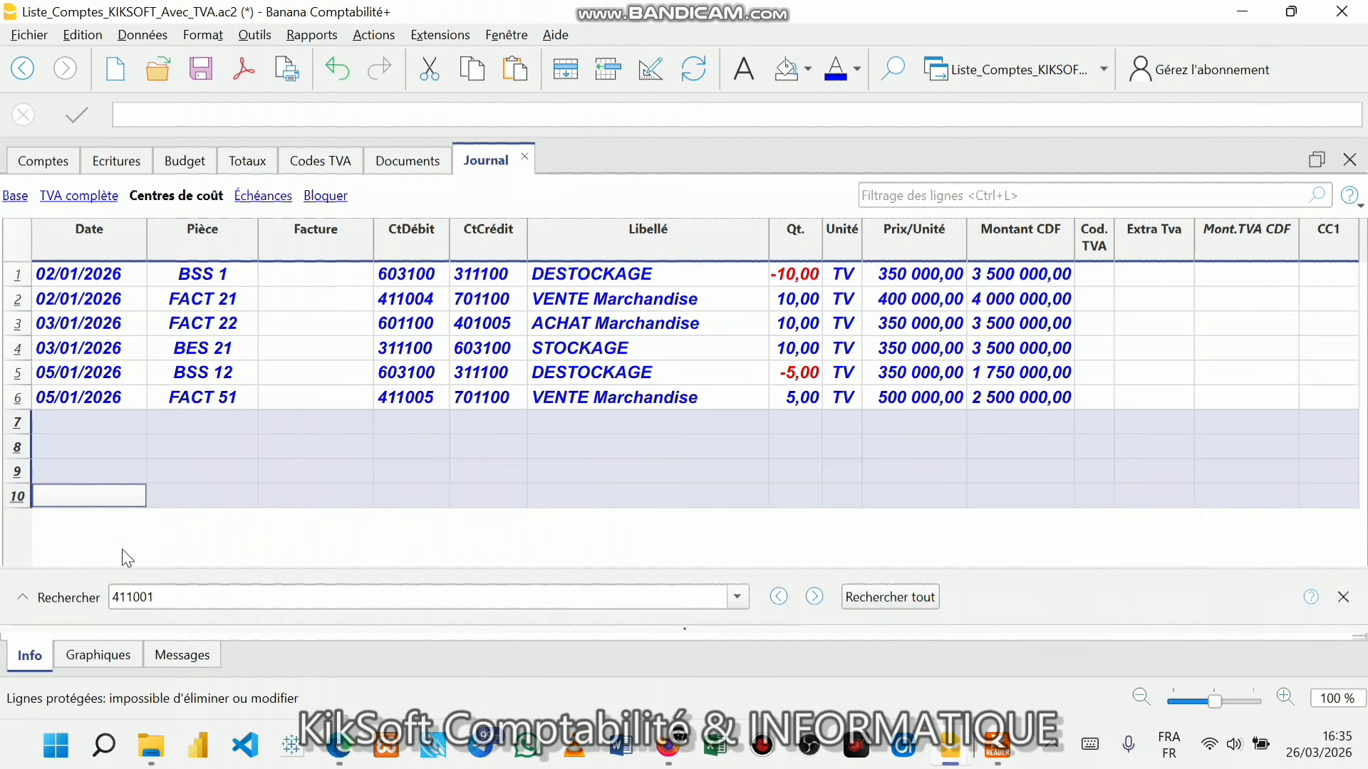
shift+click(19, 274)
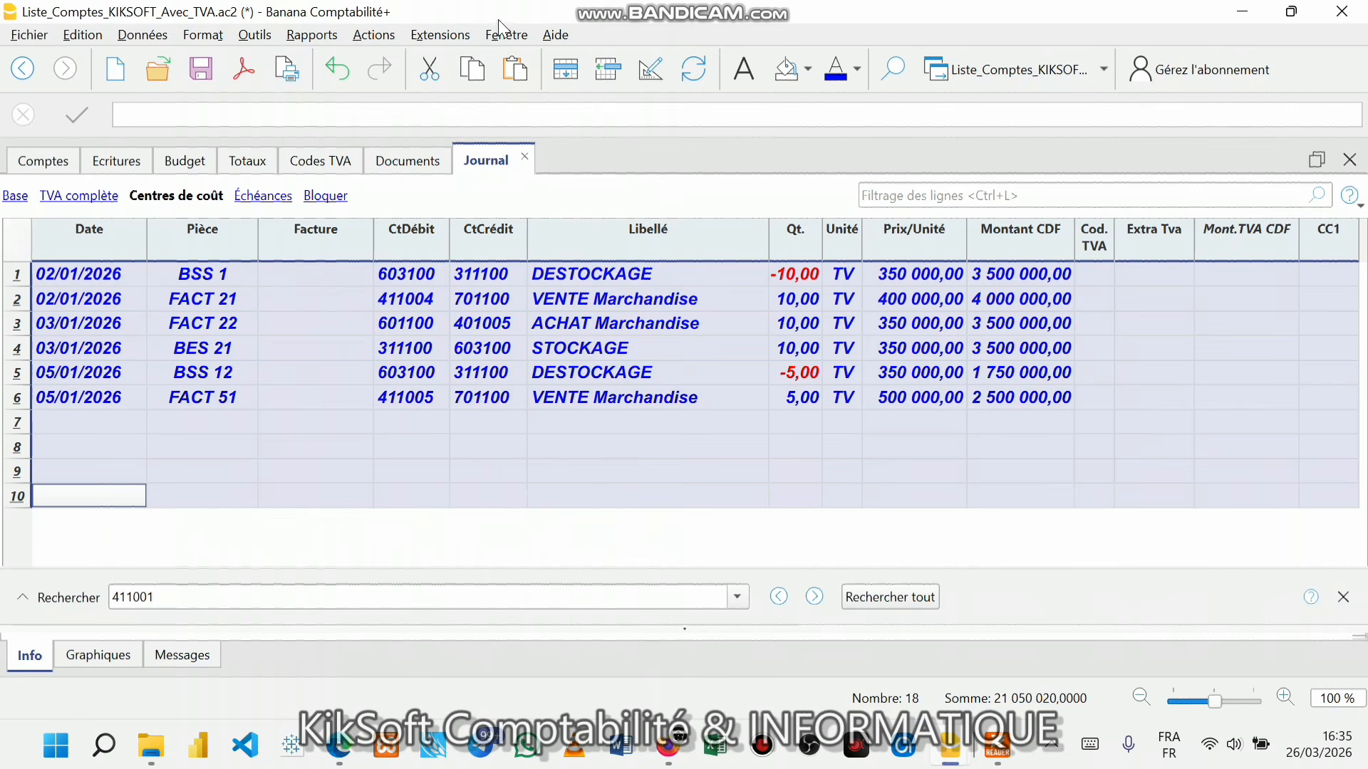
click(566, 519)
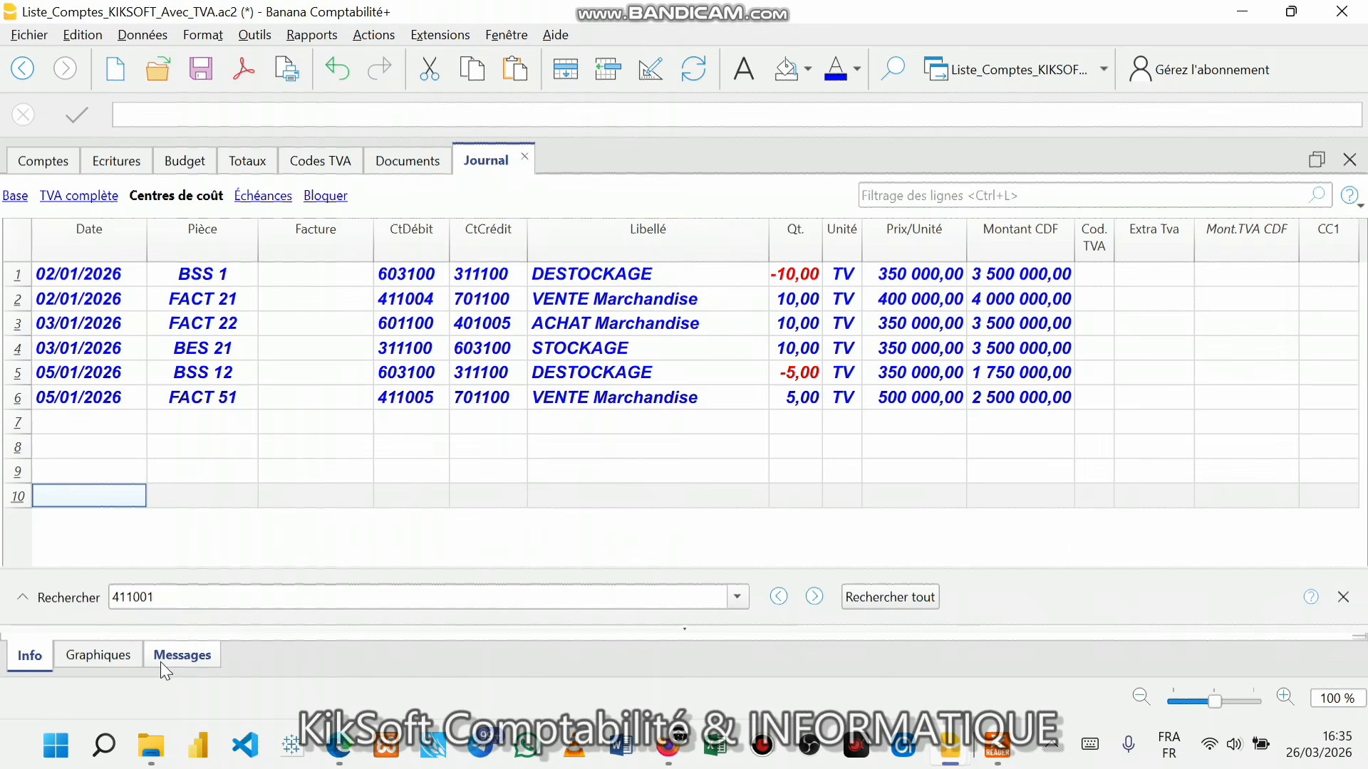
- Check the Graphiques info panel, return to Info, and select row 7's empty Libellé cell
click(93, 654)
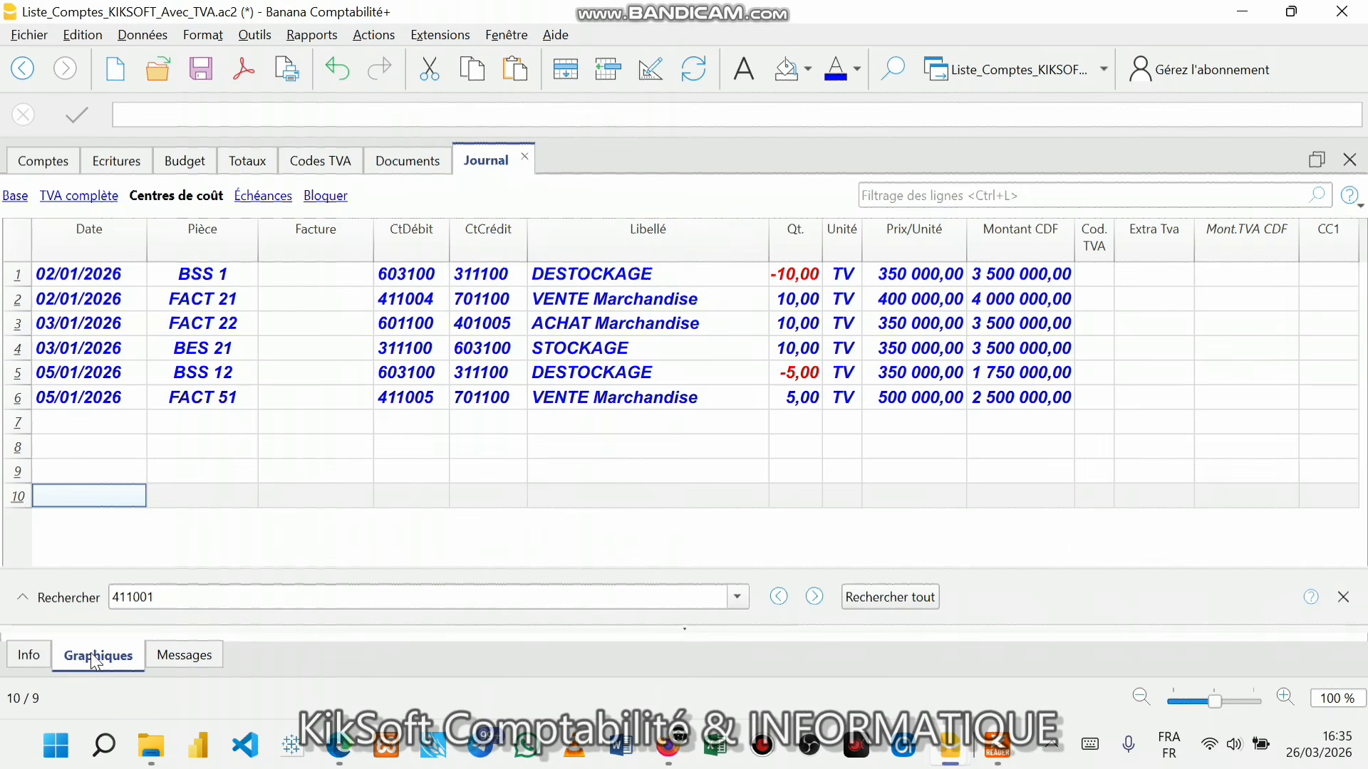
click(40, 660)
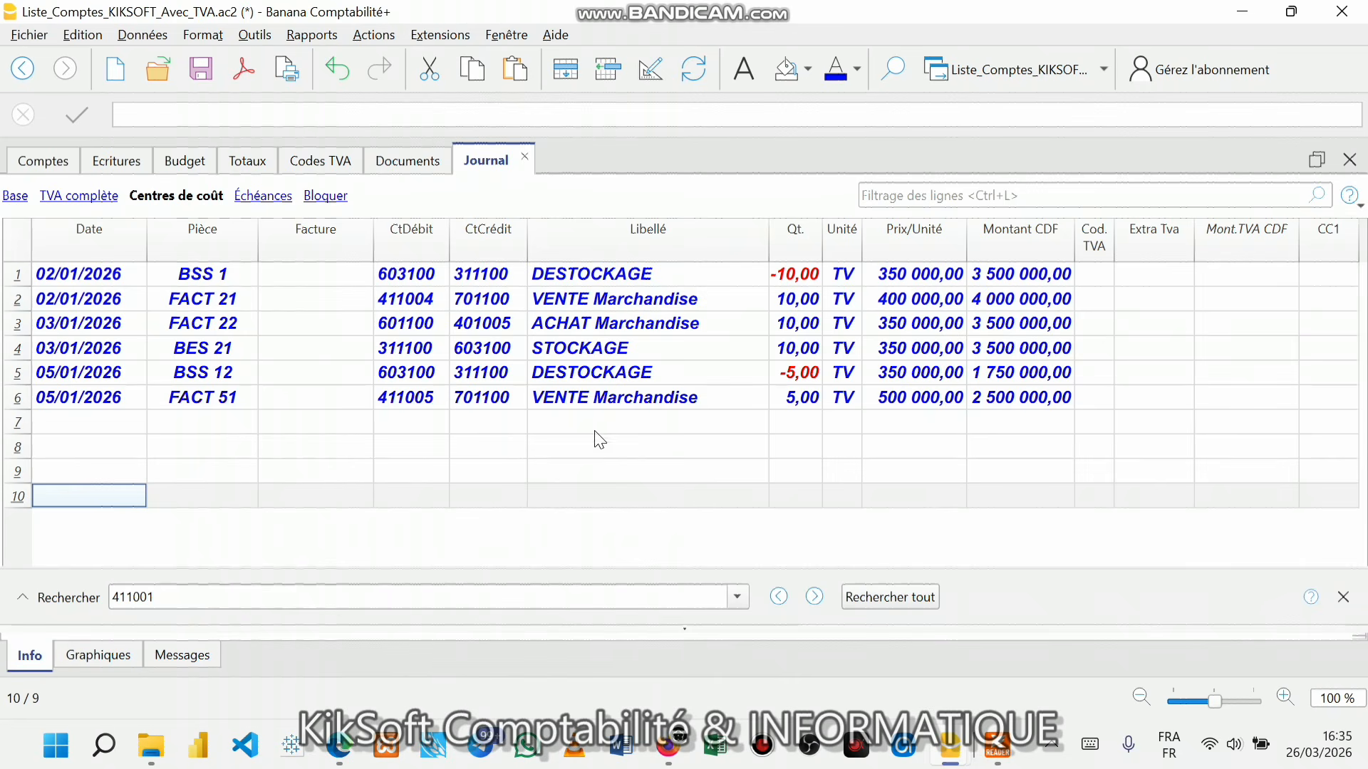
click(646, 411)
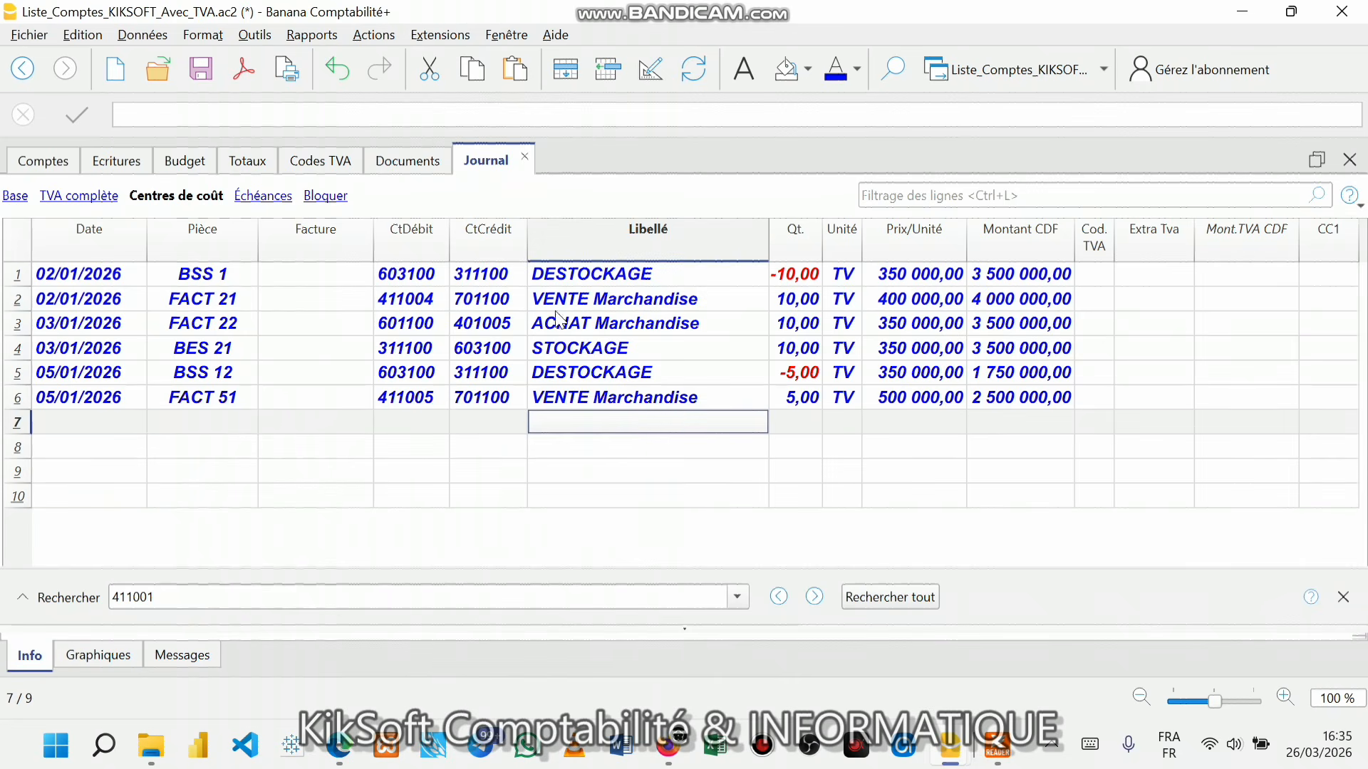
- Bring the KikSOFT-headed Journal print preview in front of Foxit and scroll to its top
click(998, 747)
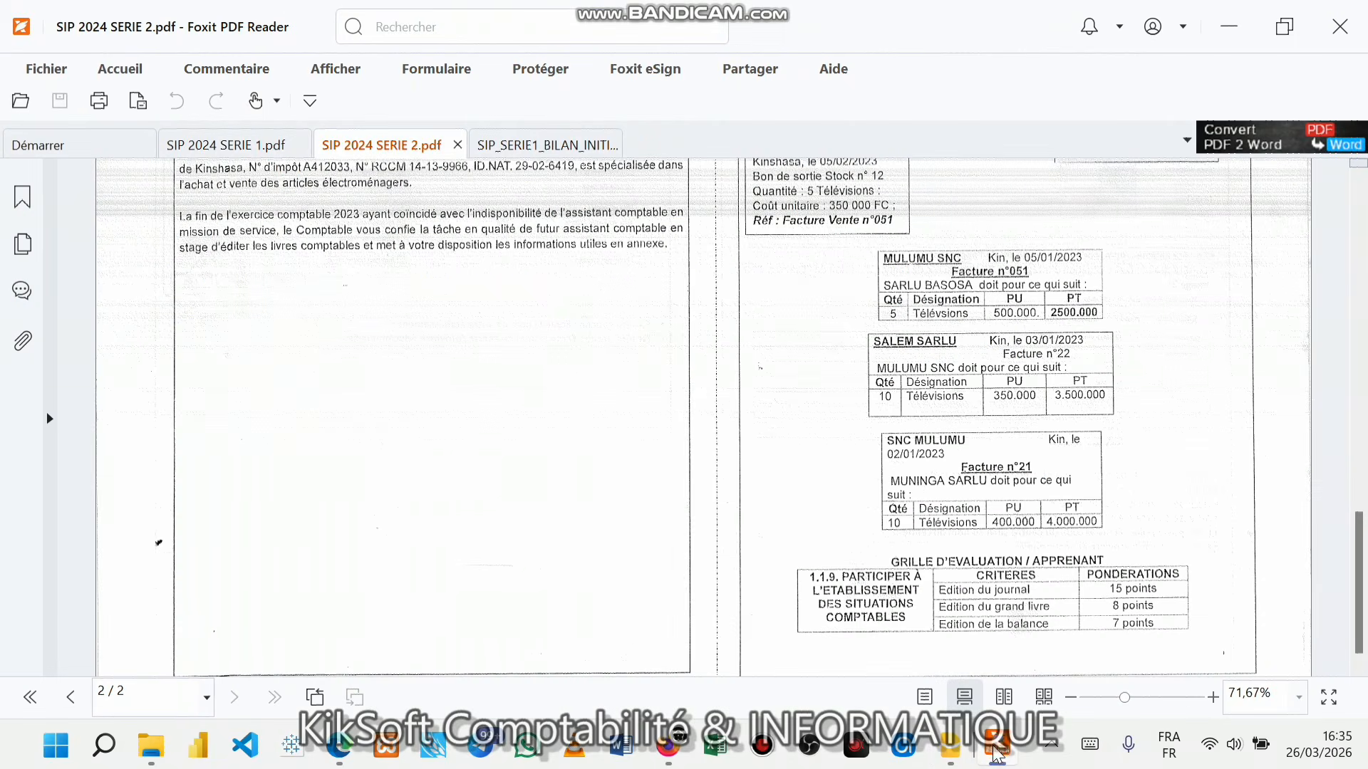
mouse_move(950, 748)
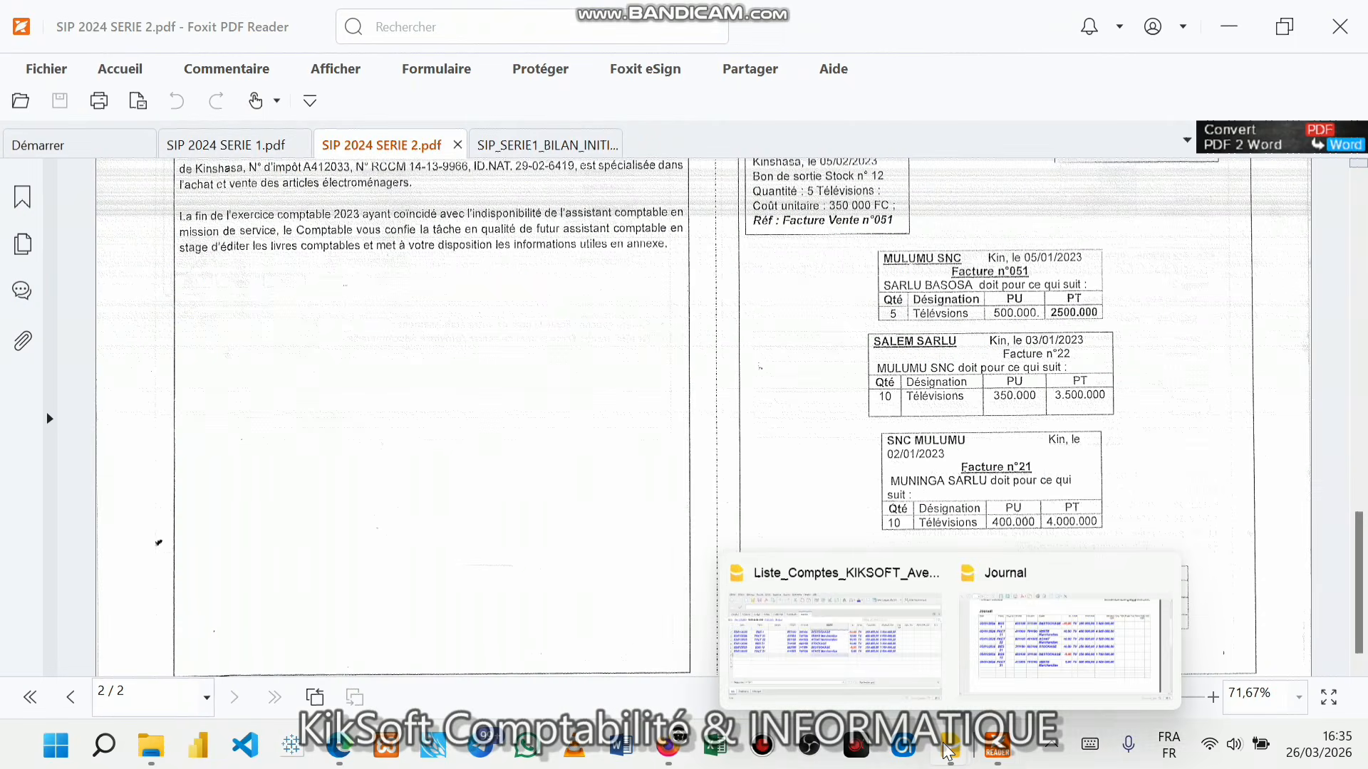
click(1083, 663)
scroll(609, 342, up, 3)
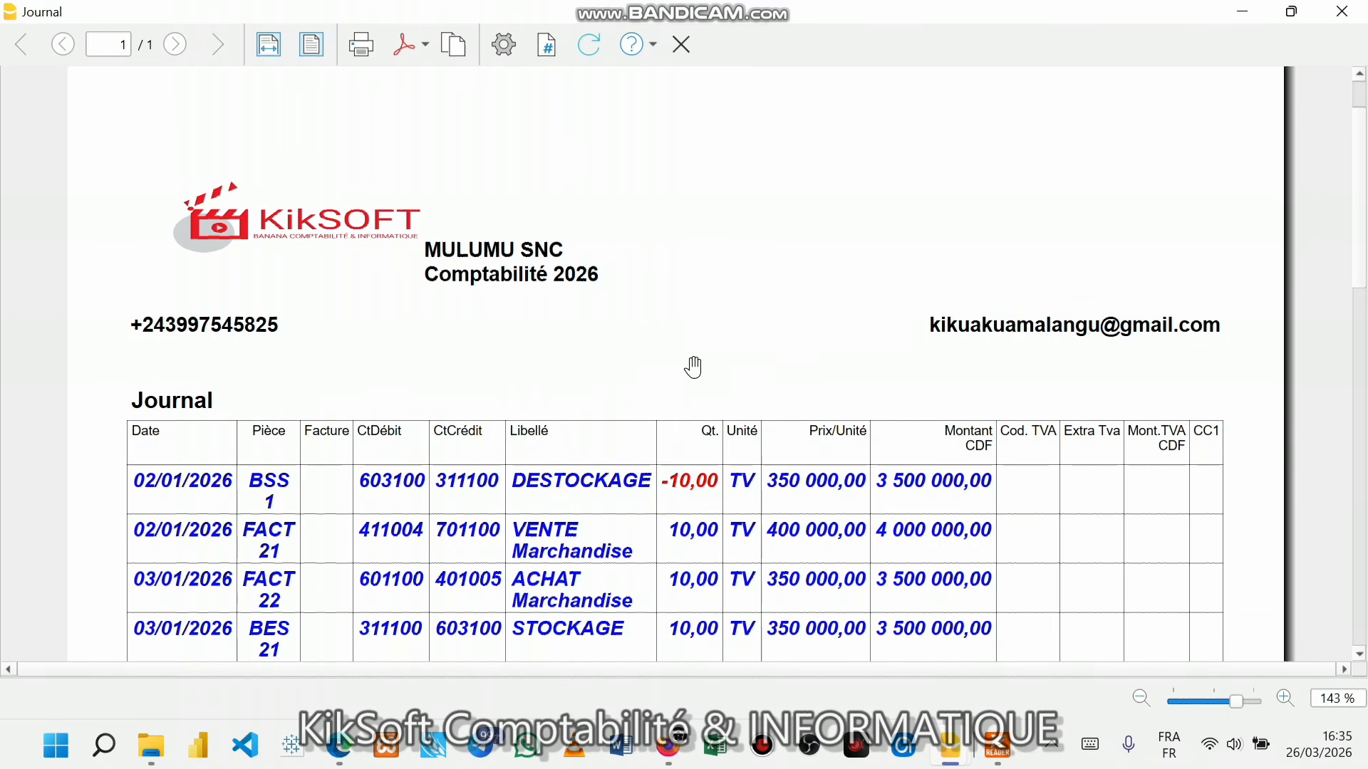
- Export the Journal preview with Créer Pdf as SIP_SERIE1_Journal.pdf
click(425, 51)
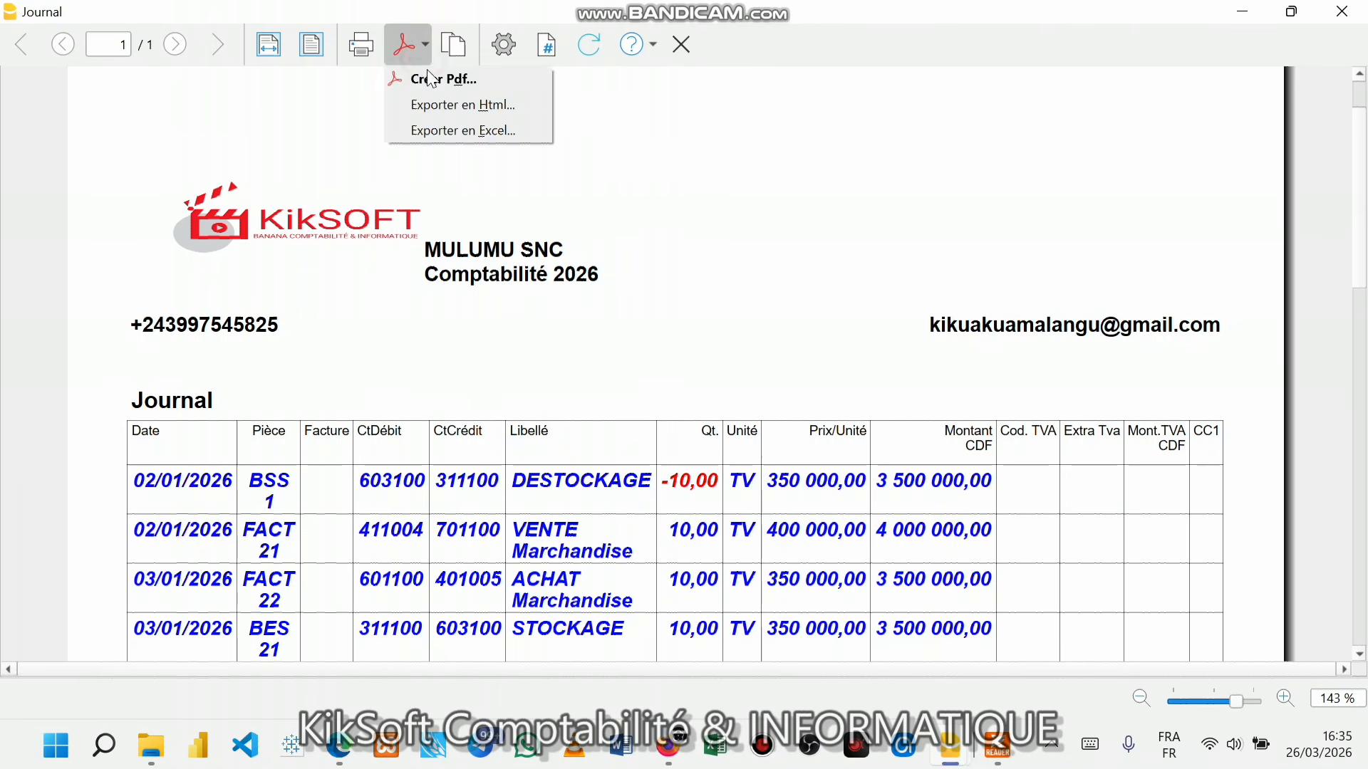
click(436, 81)
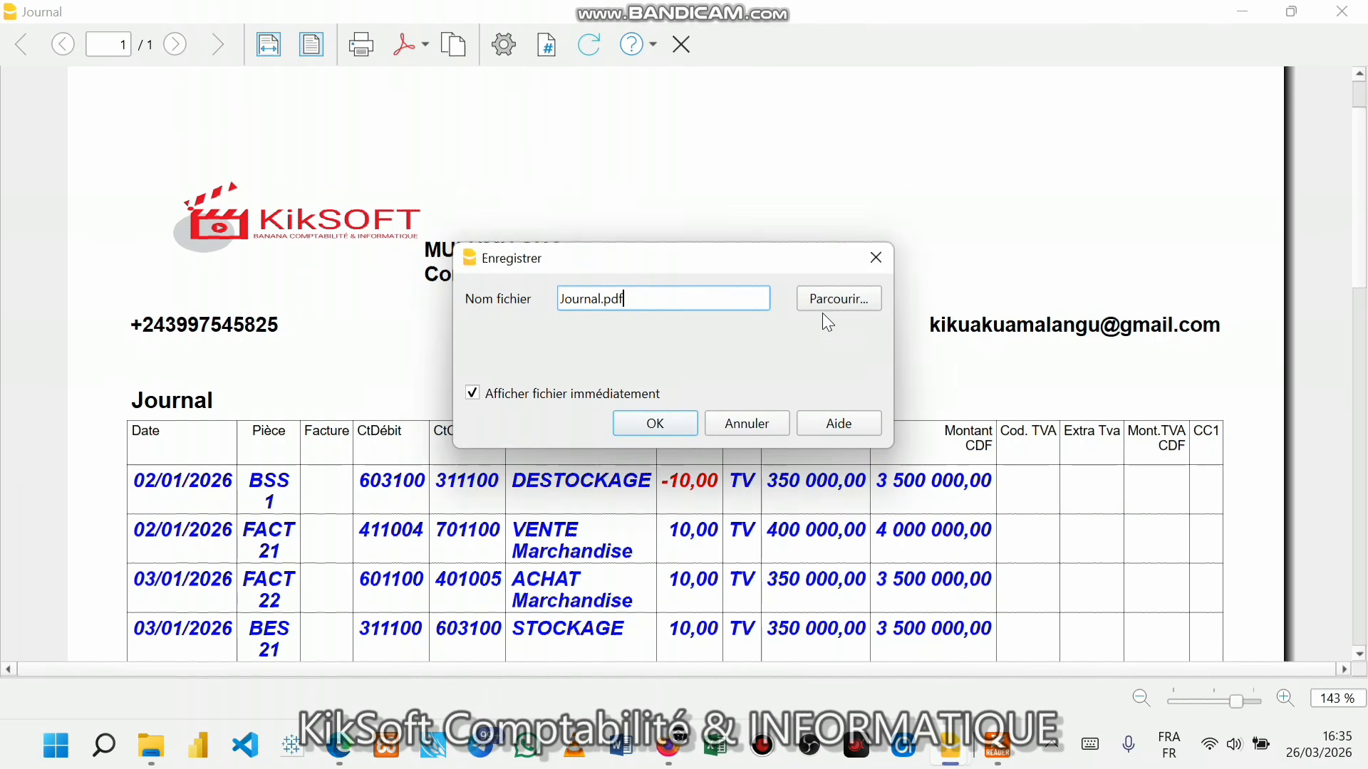
click(832, 298)
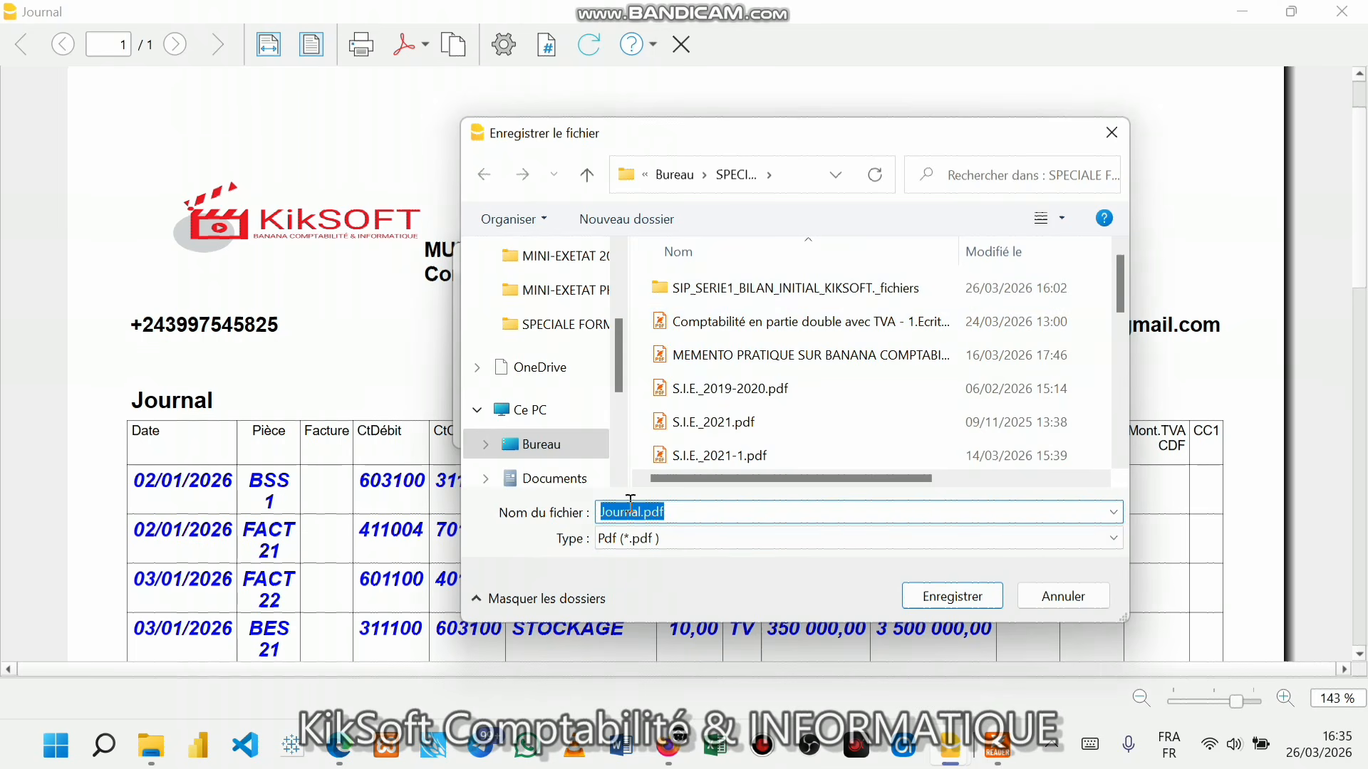
click(606, 512)
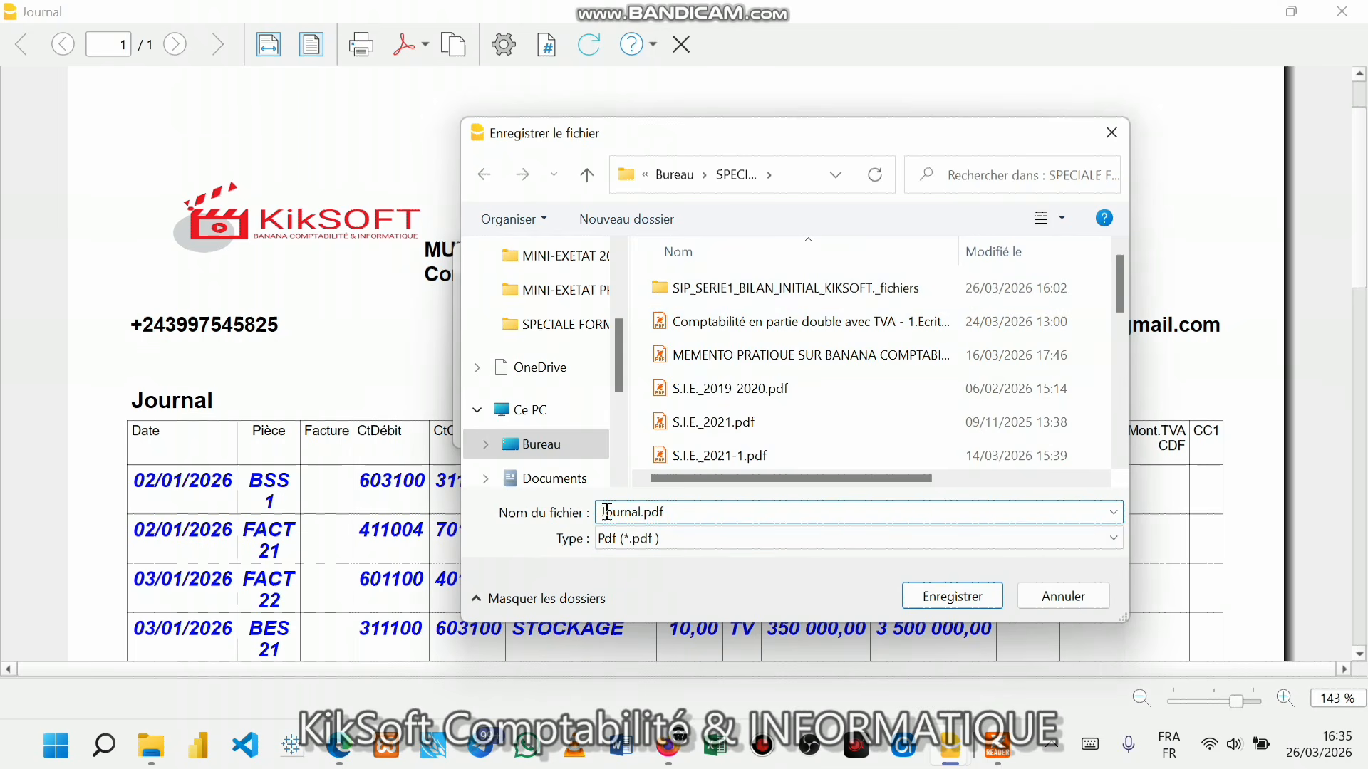
text(SIP_SERIE1_)
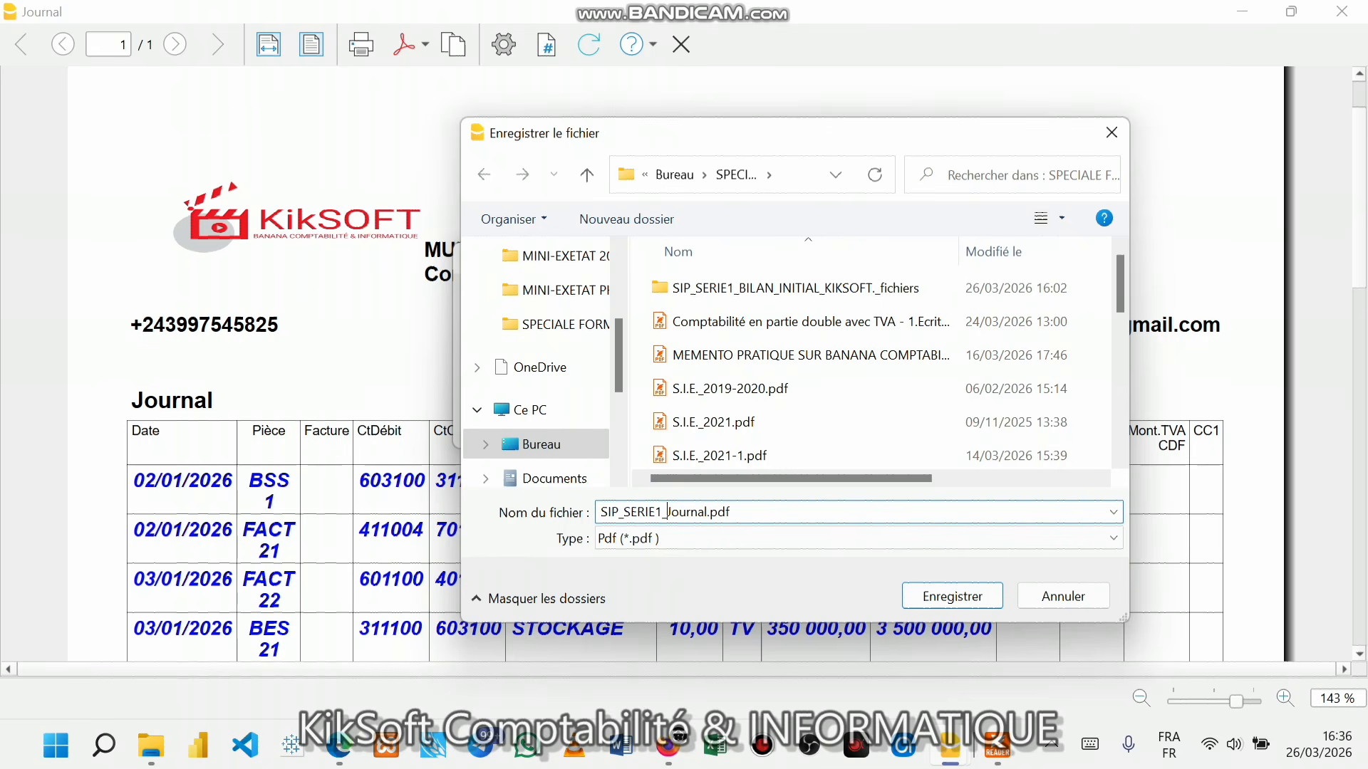
click(906, 594)
- Run the PDF export and review SIP_SERIE1_Journal.pdf in Foxit with bookmarks hidden
click(653, 423)
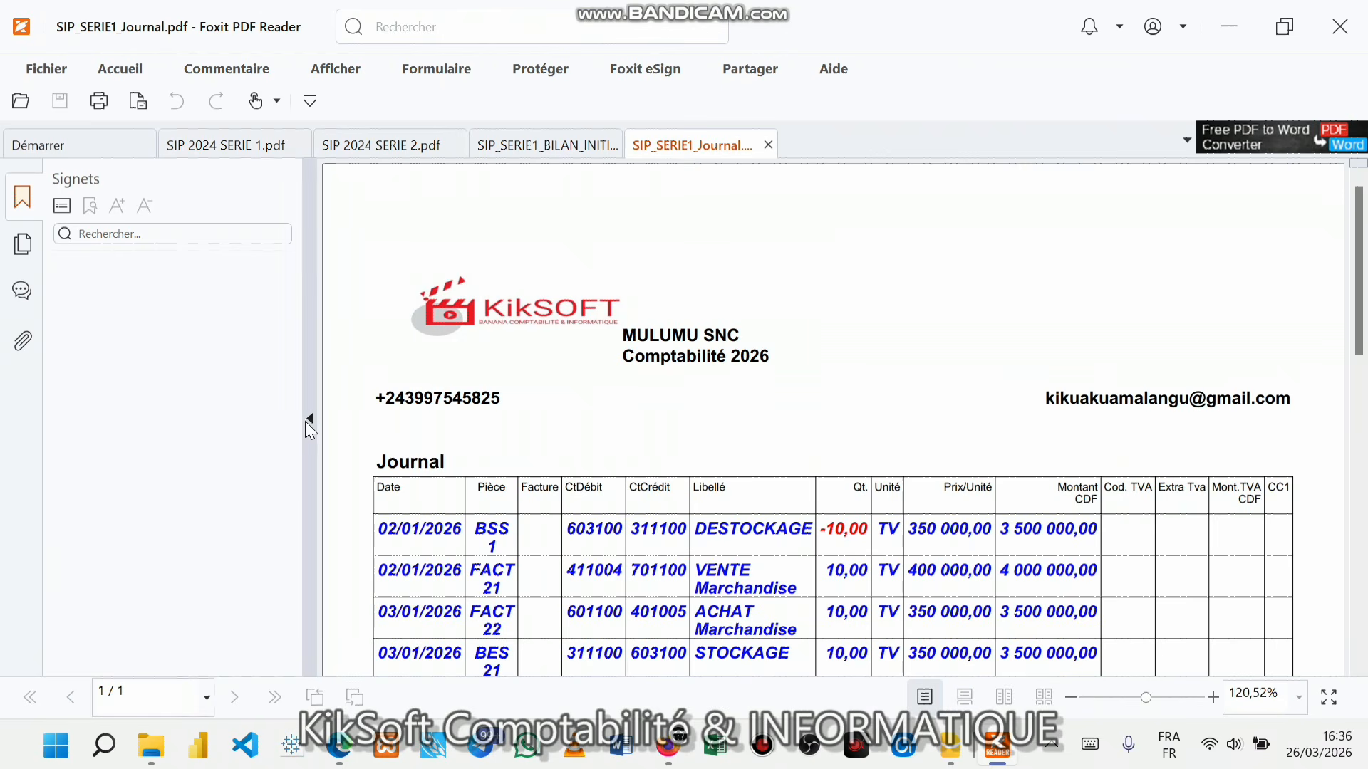
click(310, 419)
scroll(684, 457, down, 4)
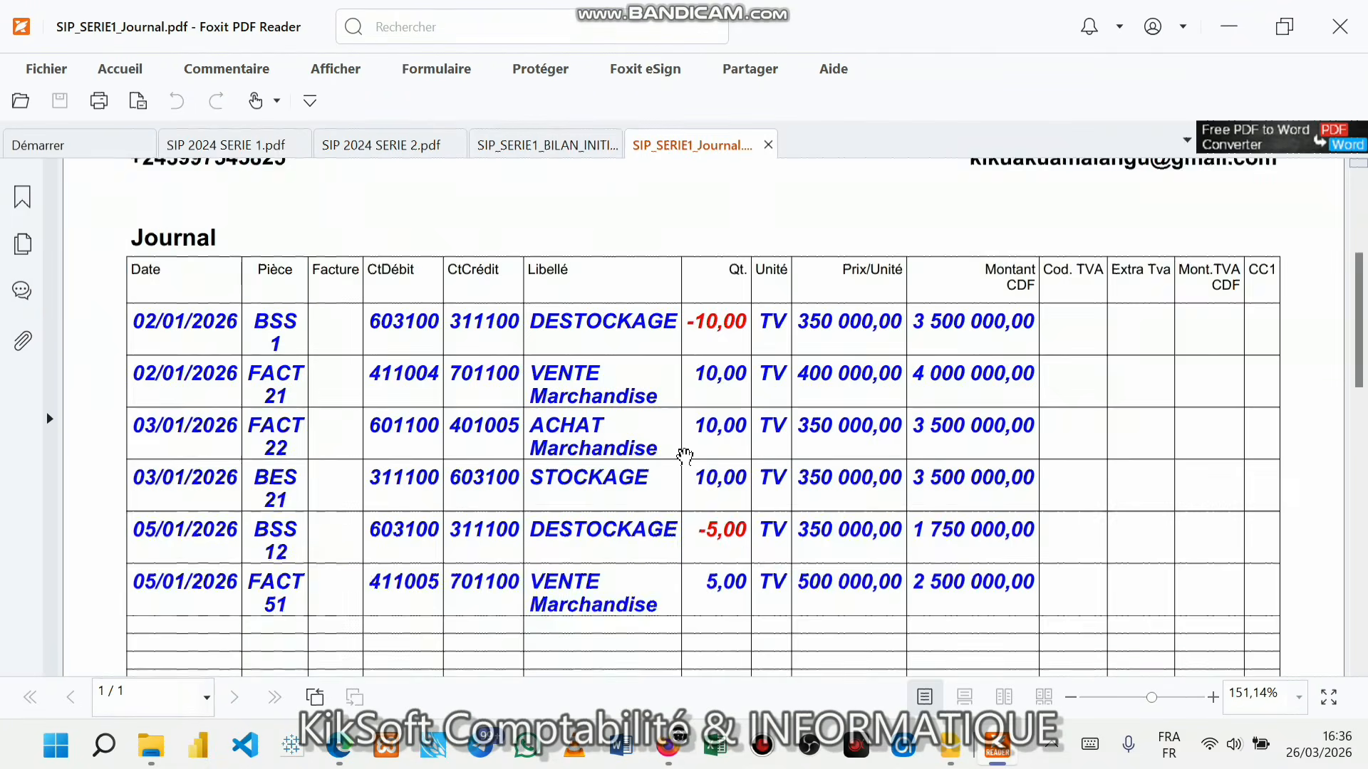
scroll(684, 457, up, 2)
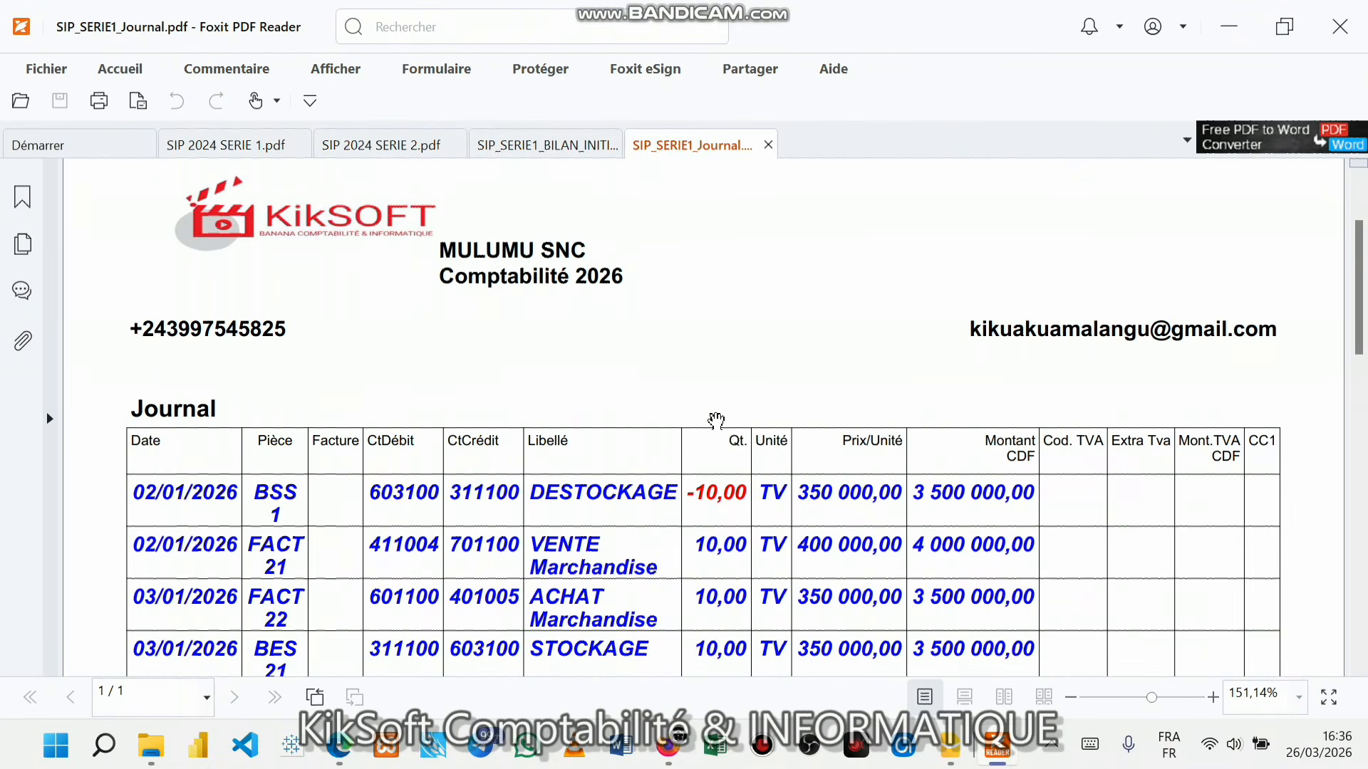
click(1229, 26)
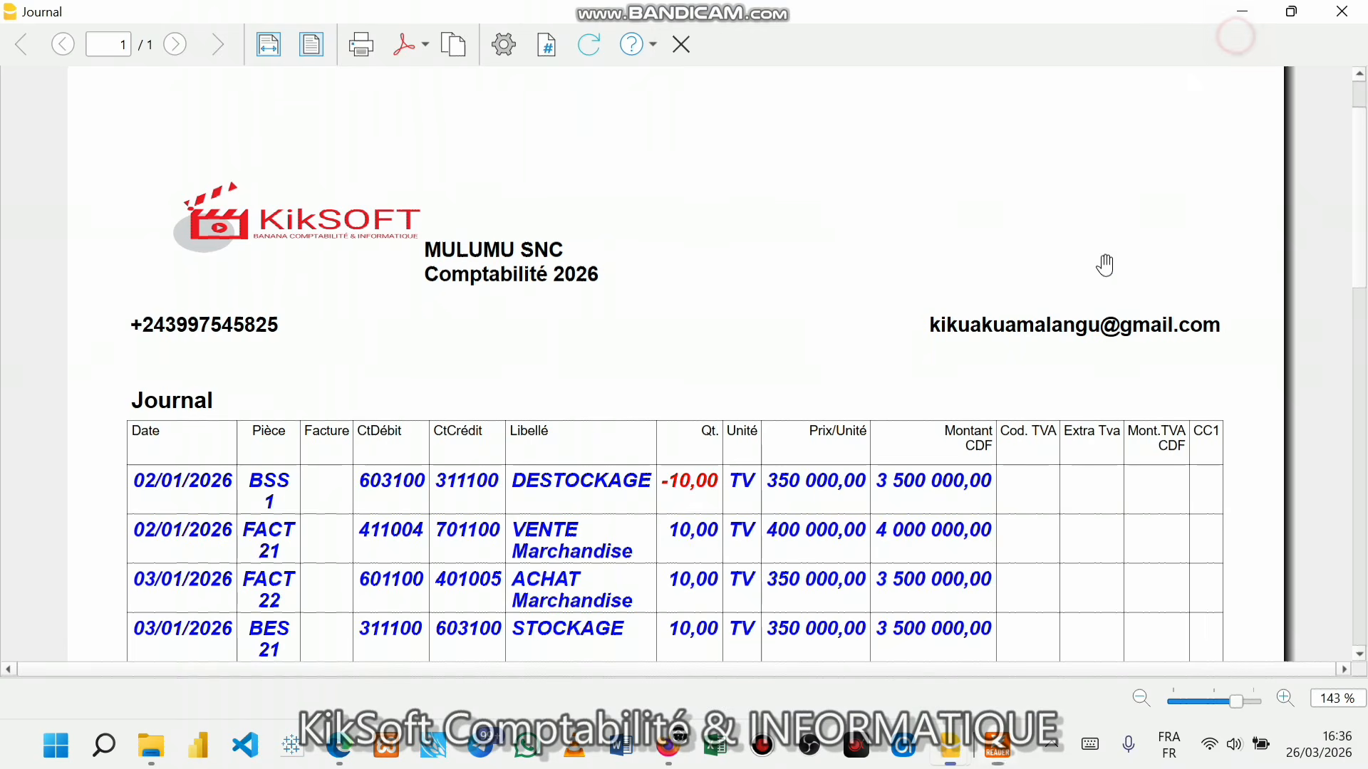
click(996, 760)
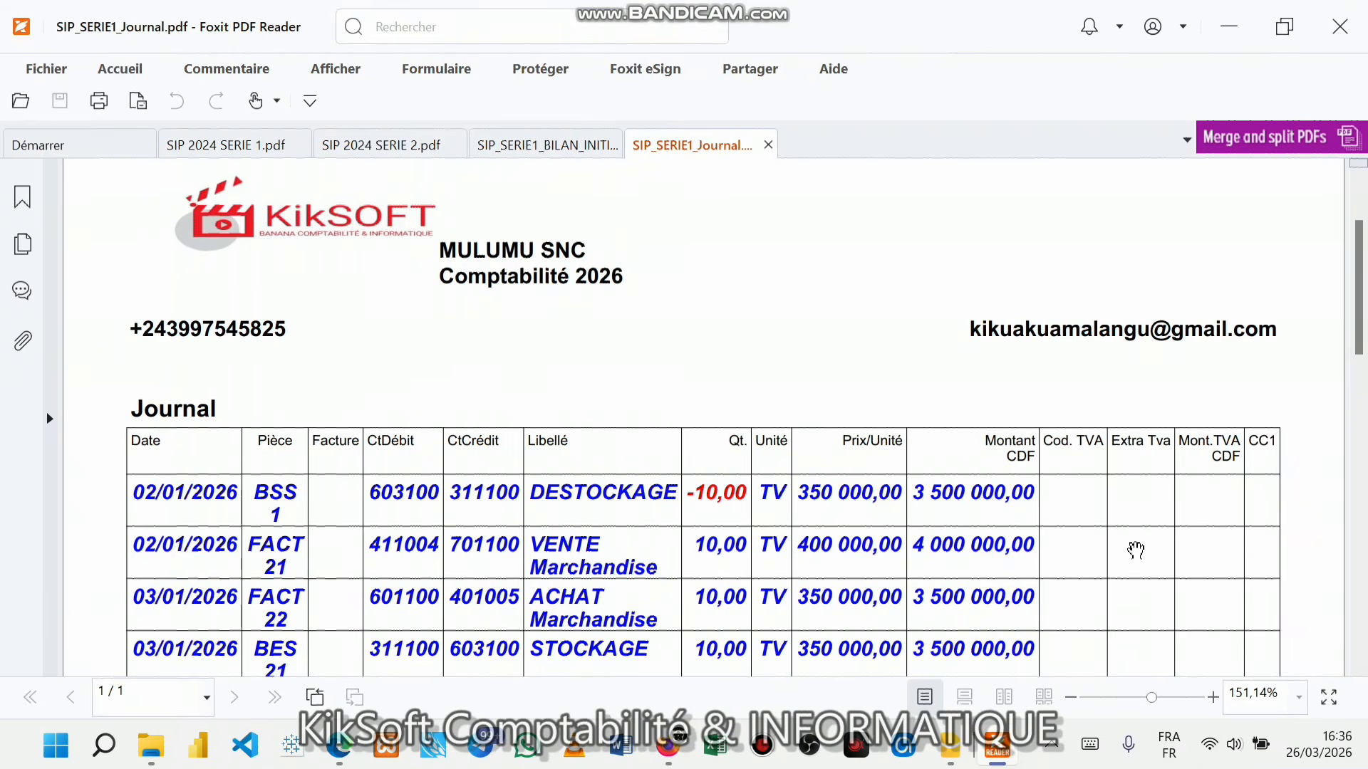
scroll(1135, 550, down, 4)
scroll(1134, 550, up, 5)
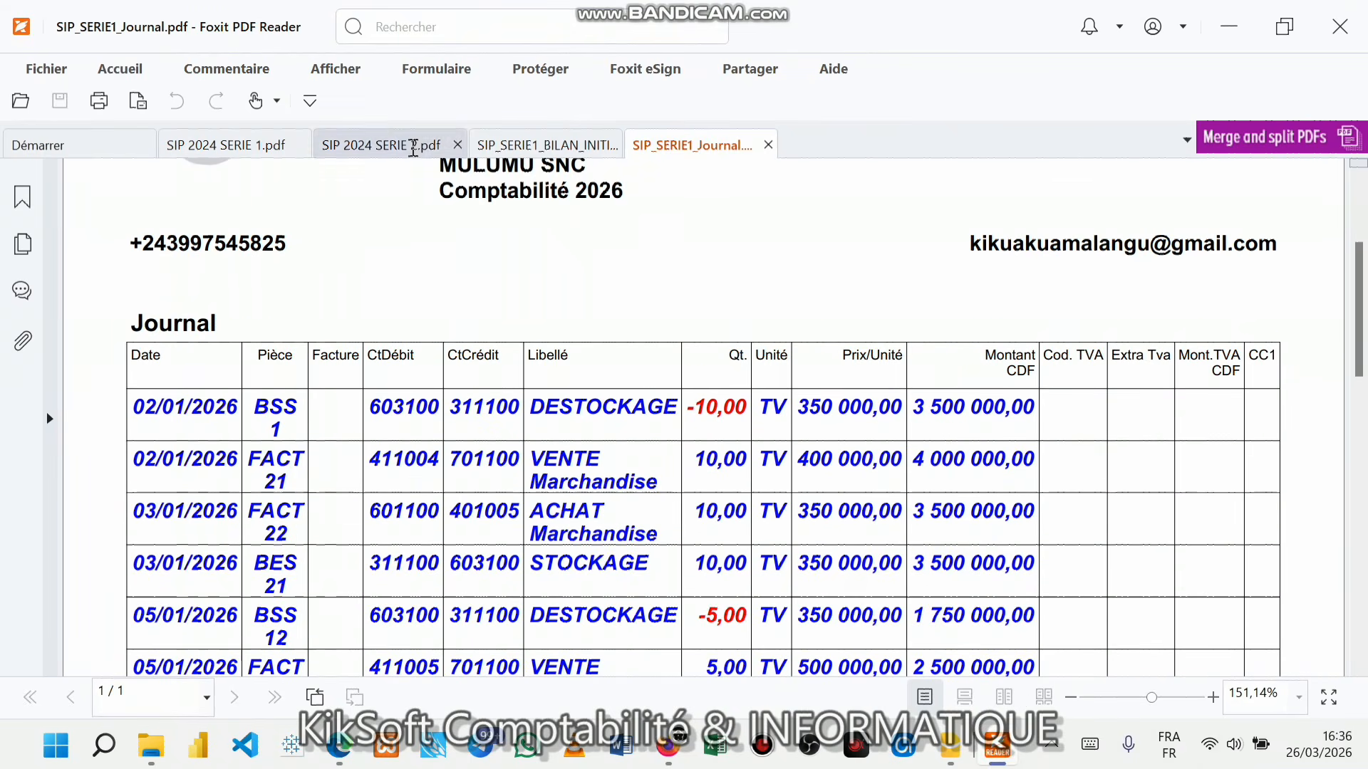
- Switch to the SIP 2024 SERIE 2.pdf document, then bring Banana Comptabilité+ back in front
click(409, 145)
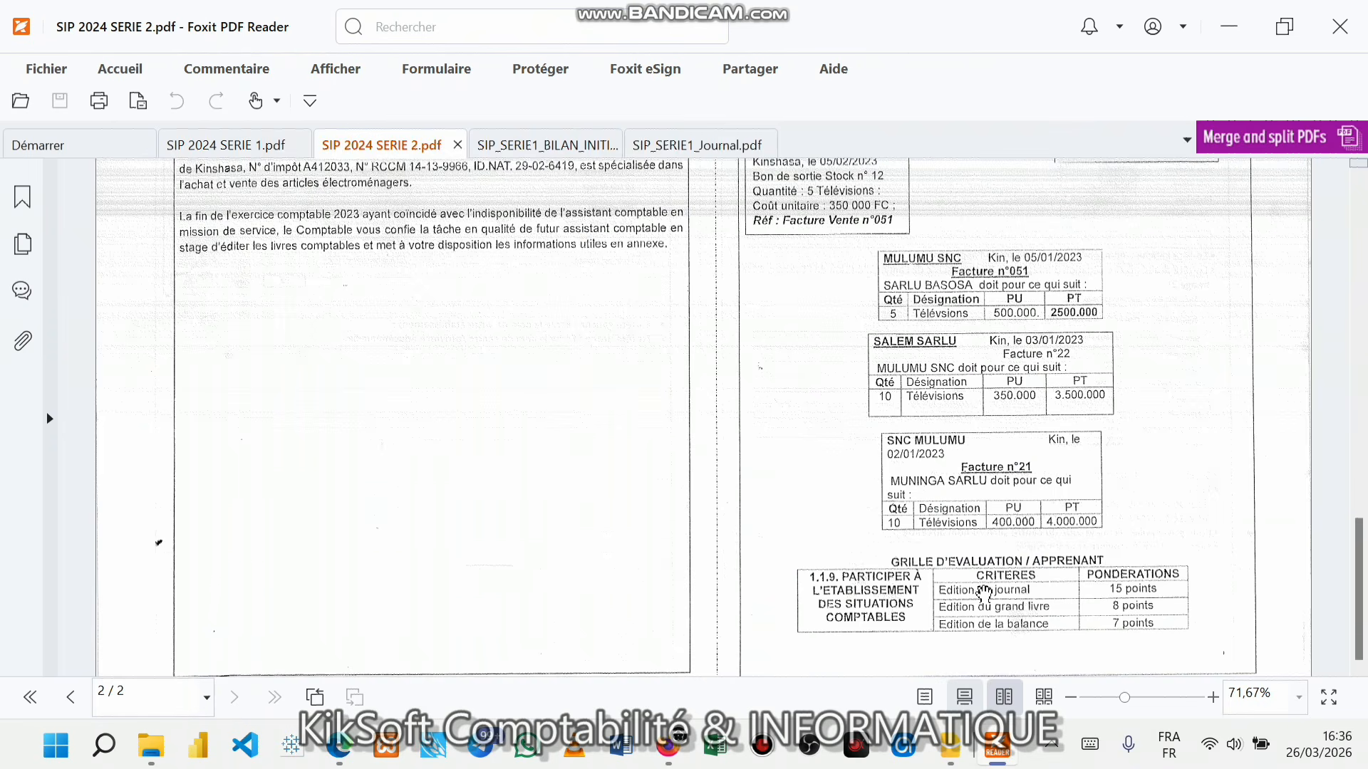
scroll(984, 594, down, 1)
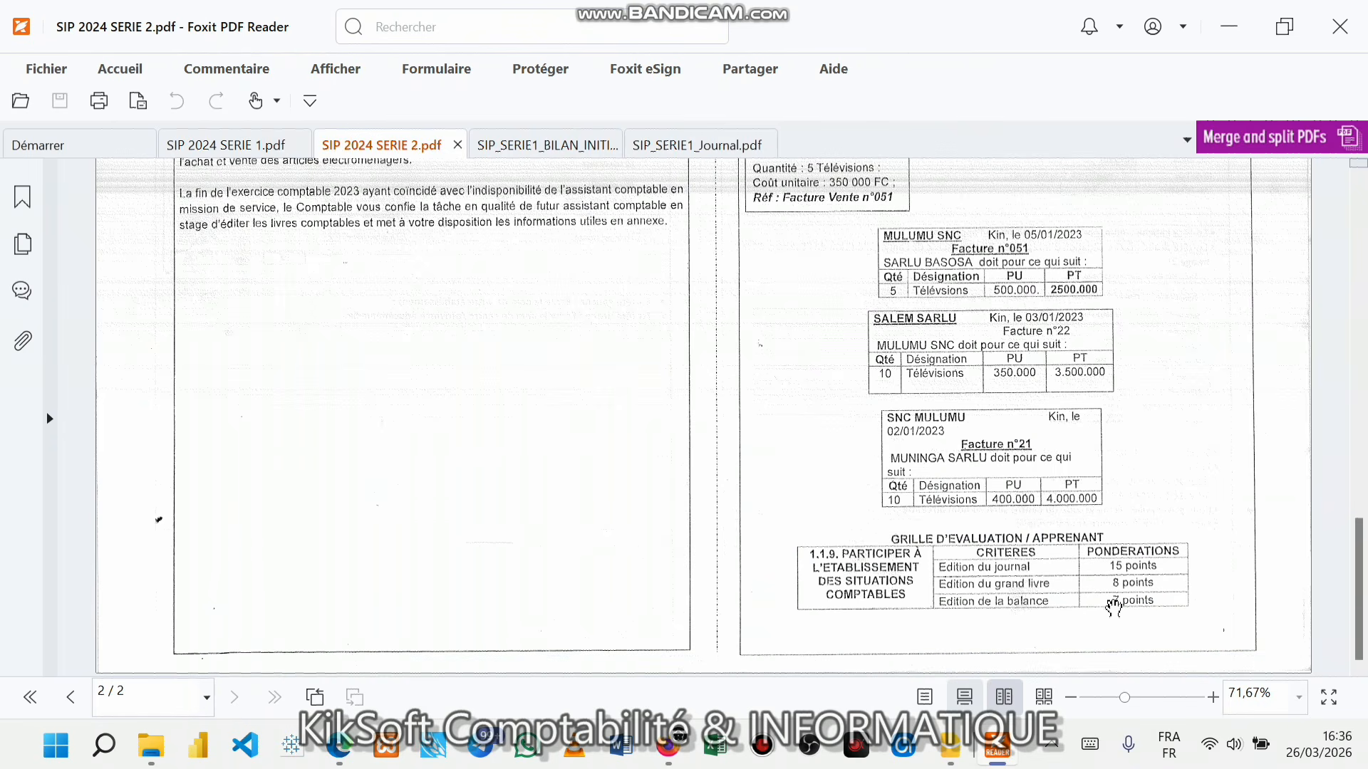
mouse_move(977, 754)
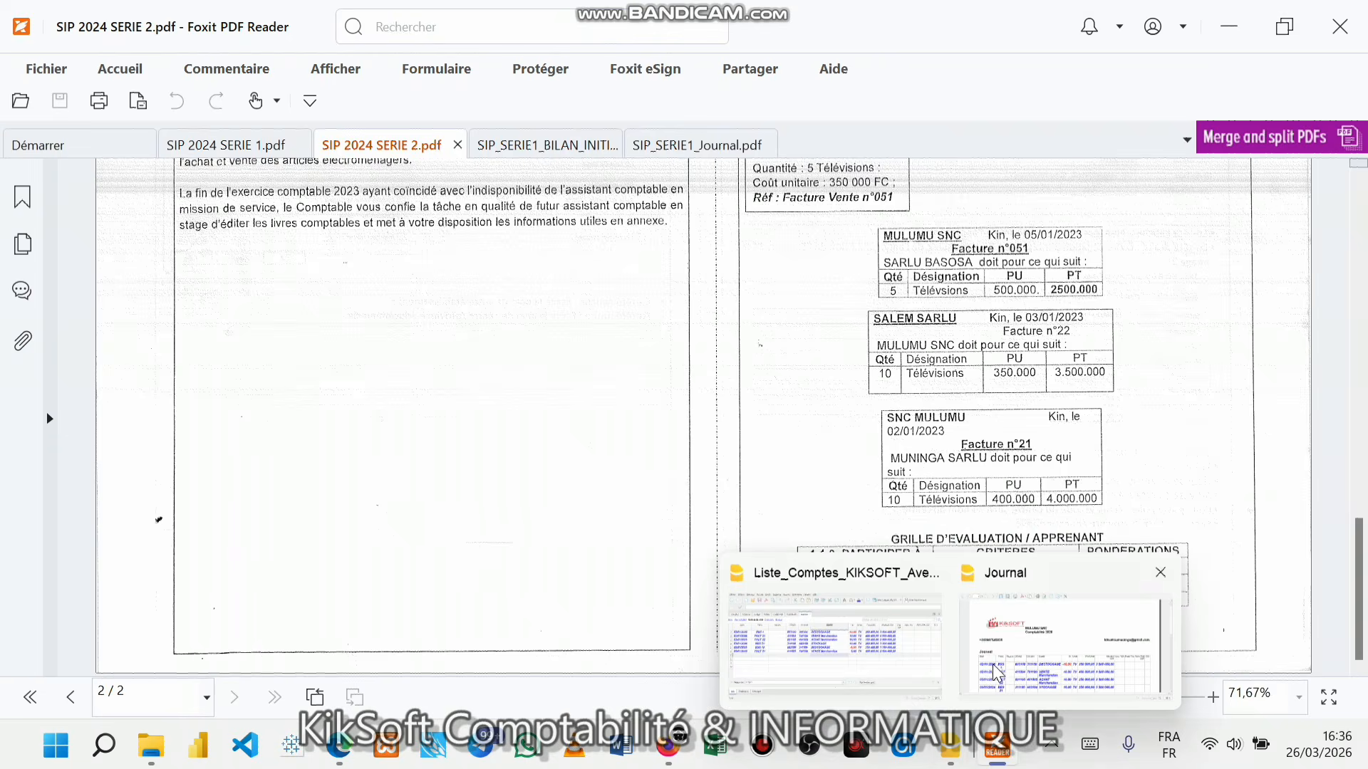
click(819, 652)
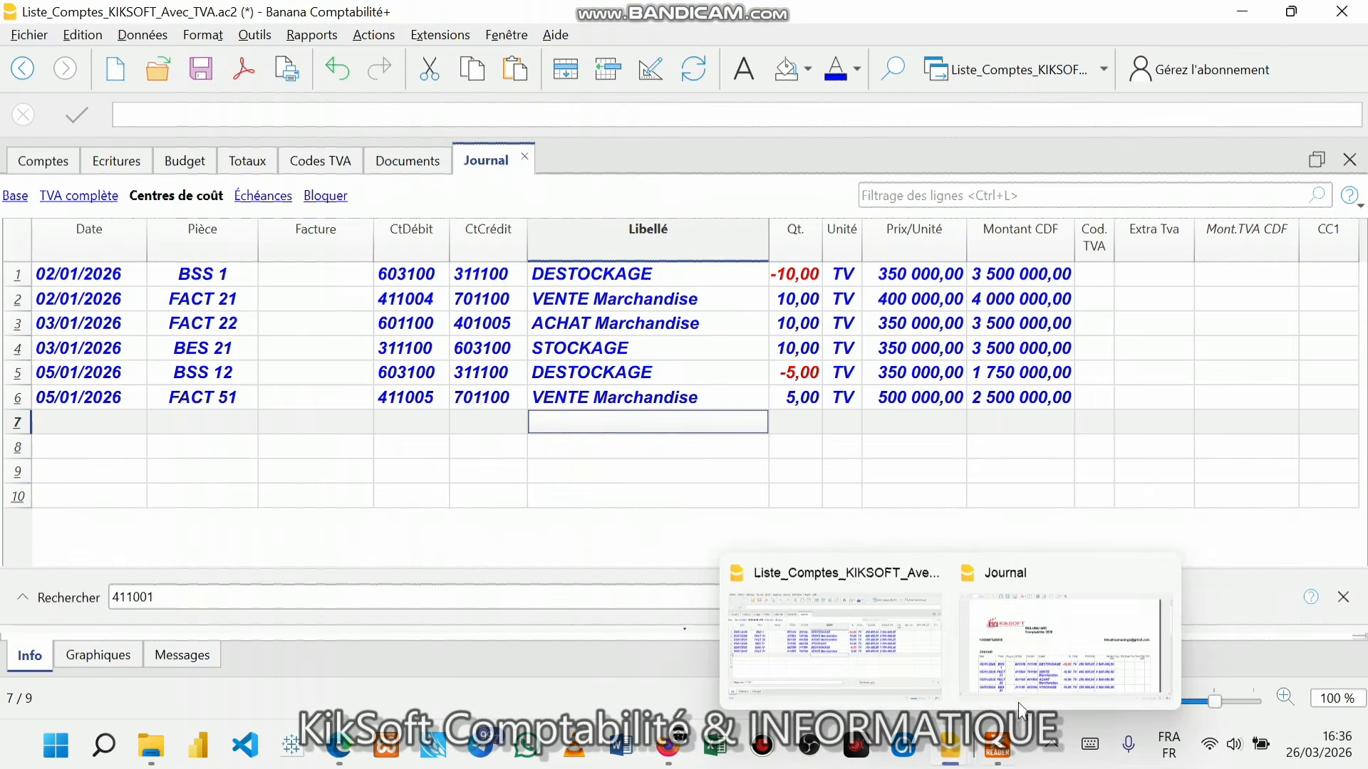
- Close the Journal print preview and the Journal tab
click(1031, 673)
click(1342, 12)
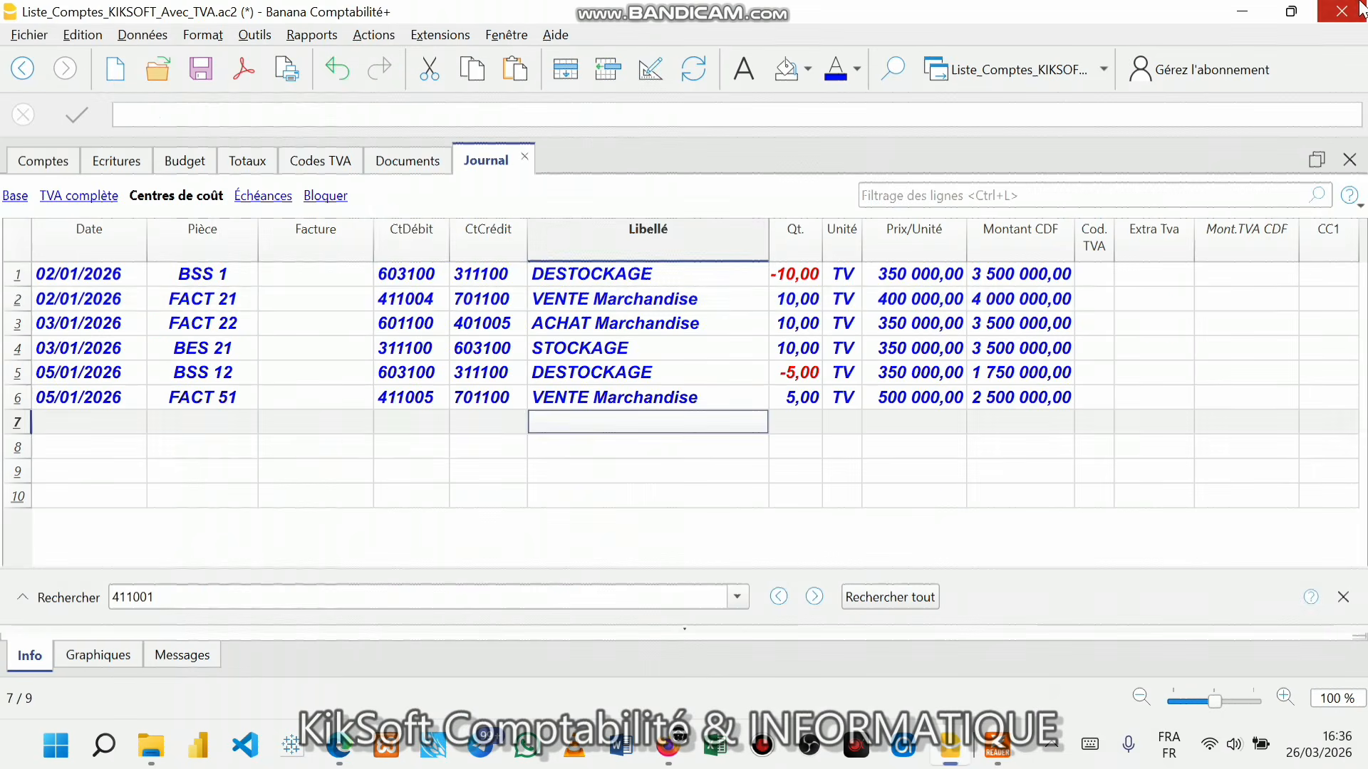
click(426, 307)
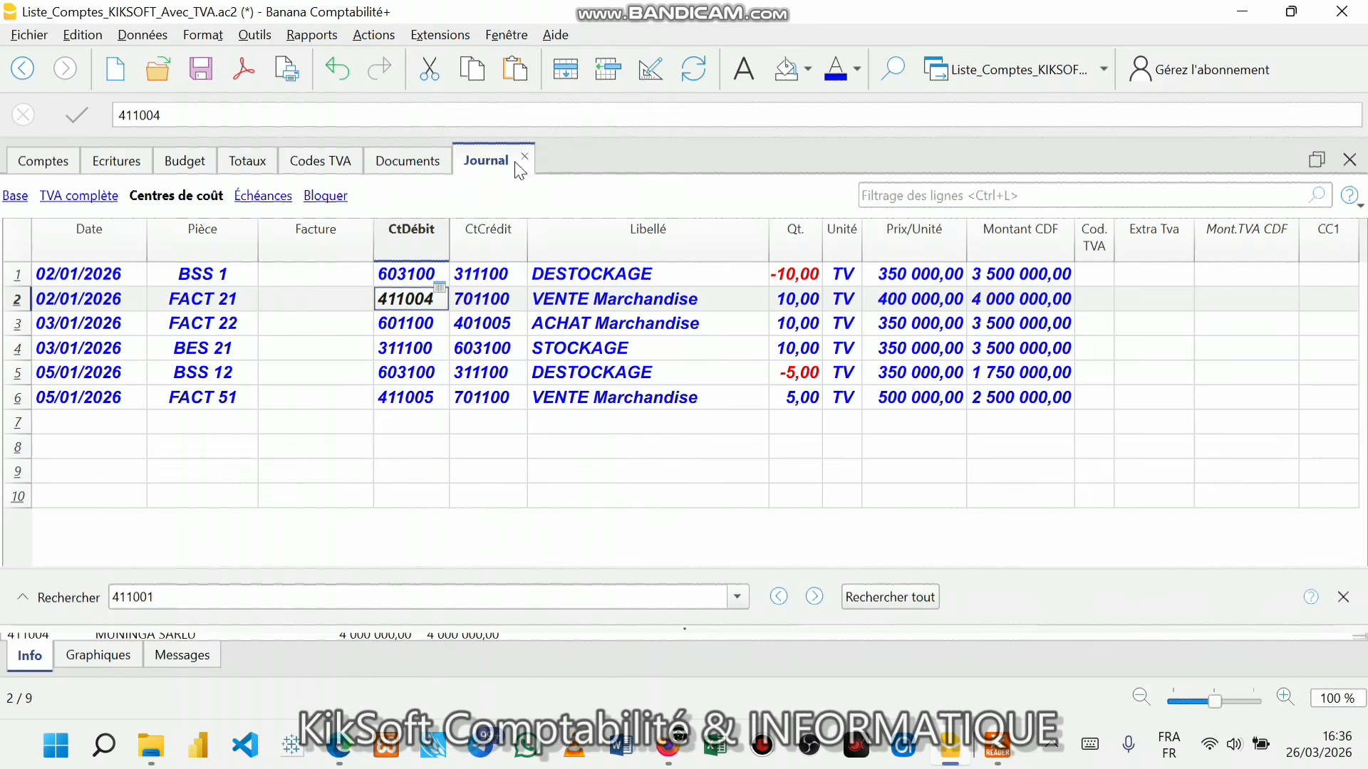
click(140, 164)
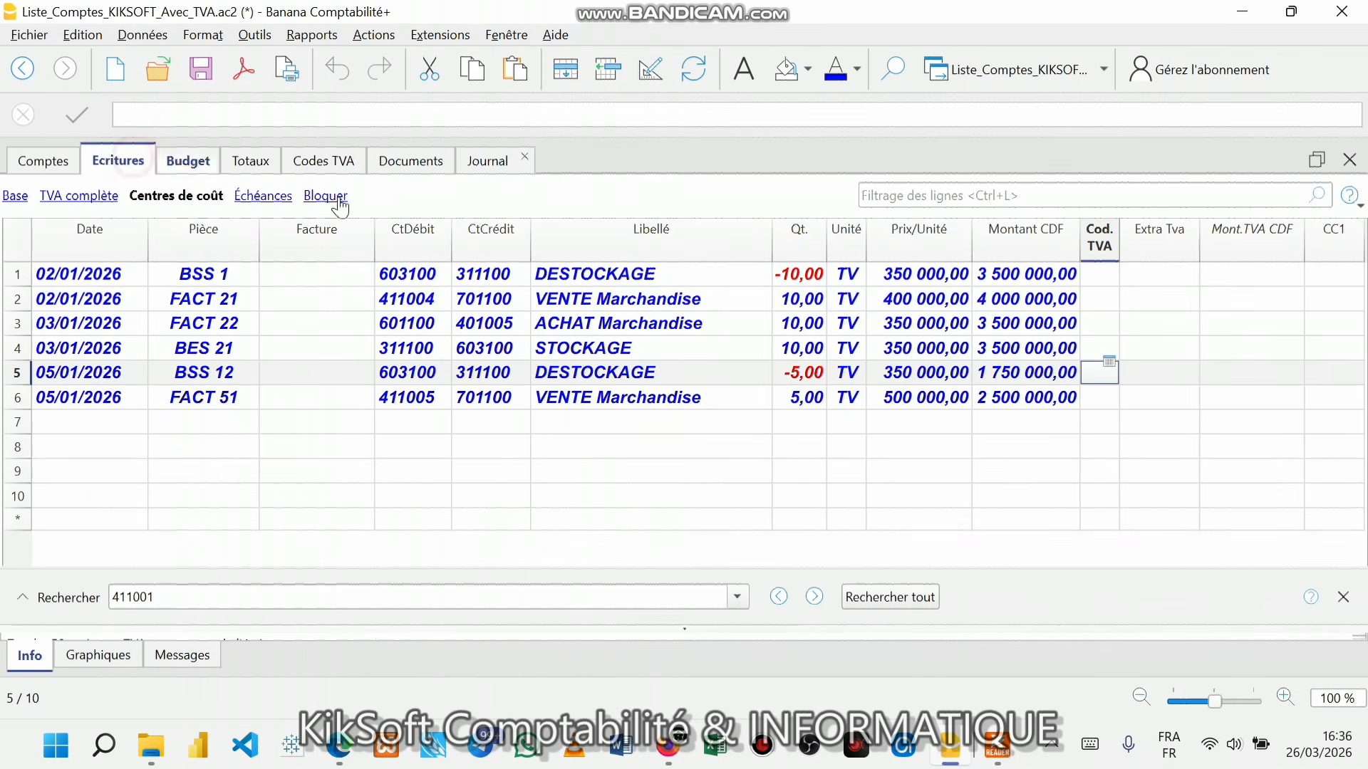
click(517, 161)
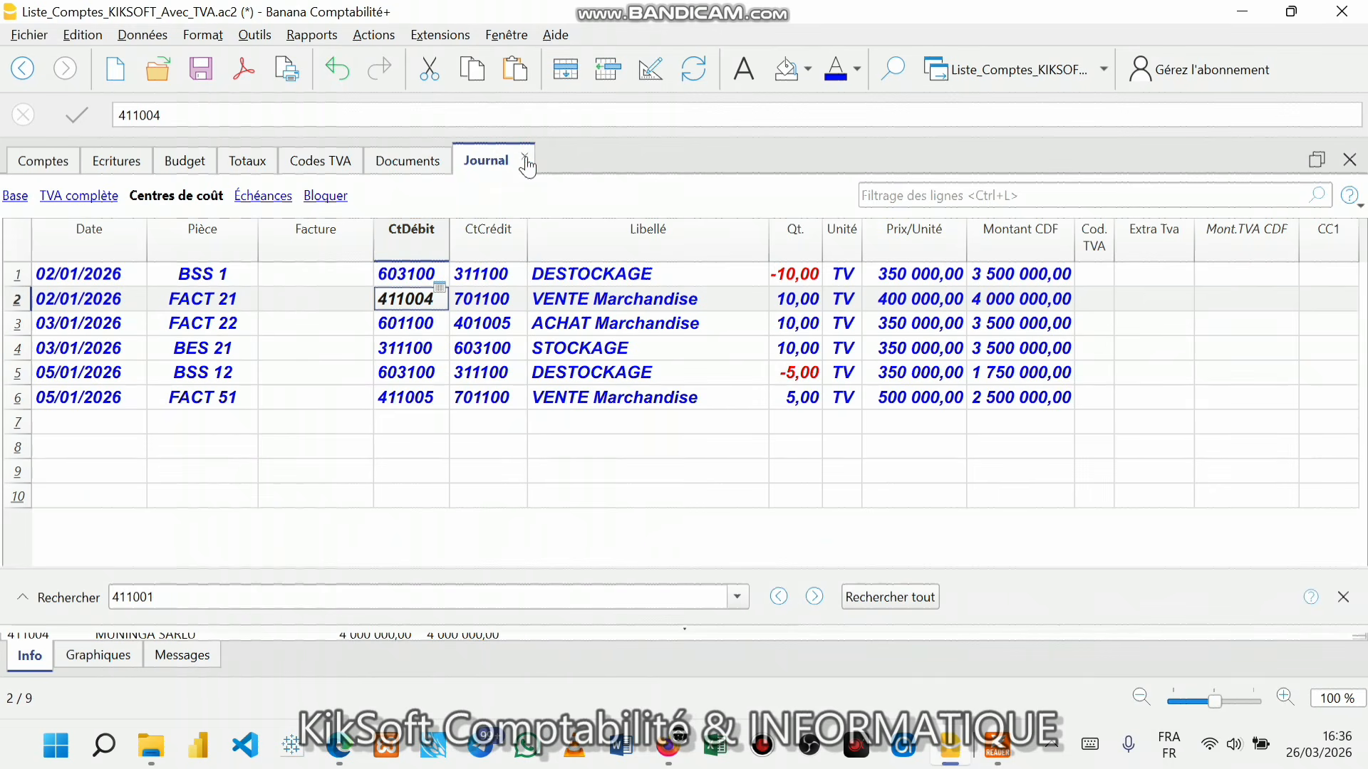
click(525, 157)
- Show the Ecritures table and save the accounting file
click(140, 171)
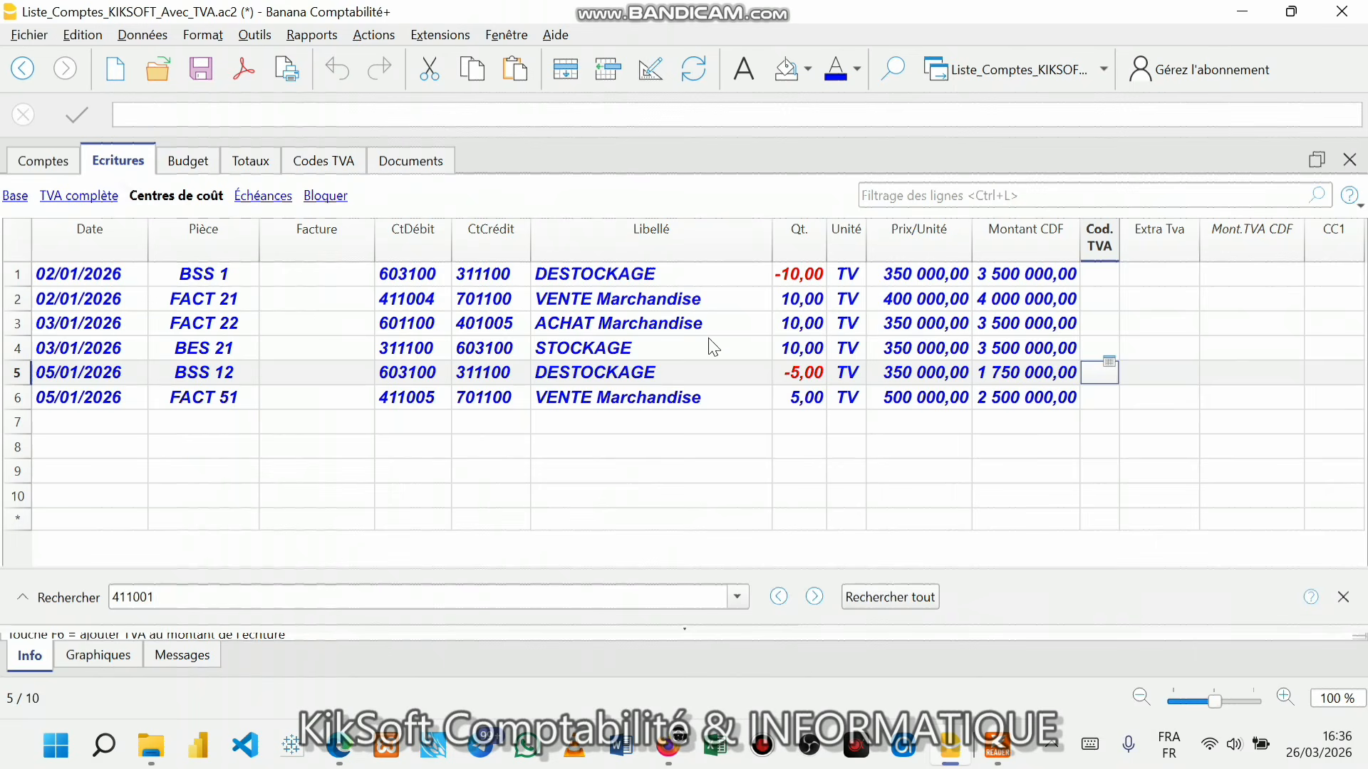
click(484, 323)
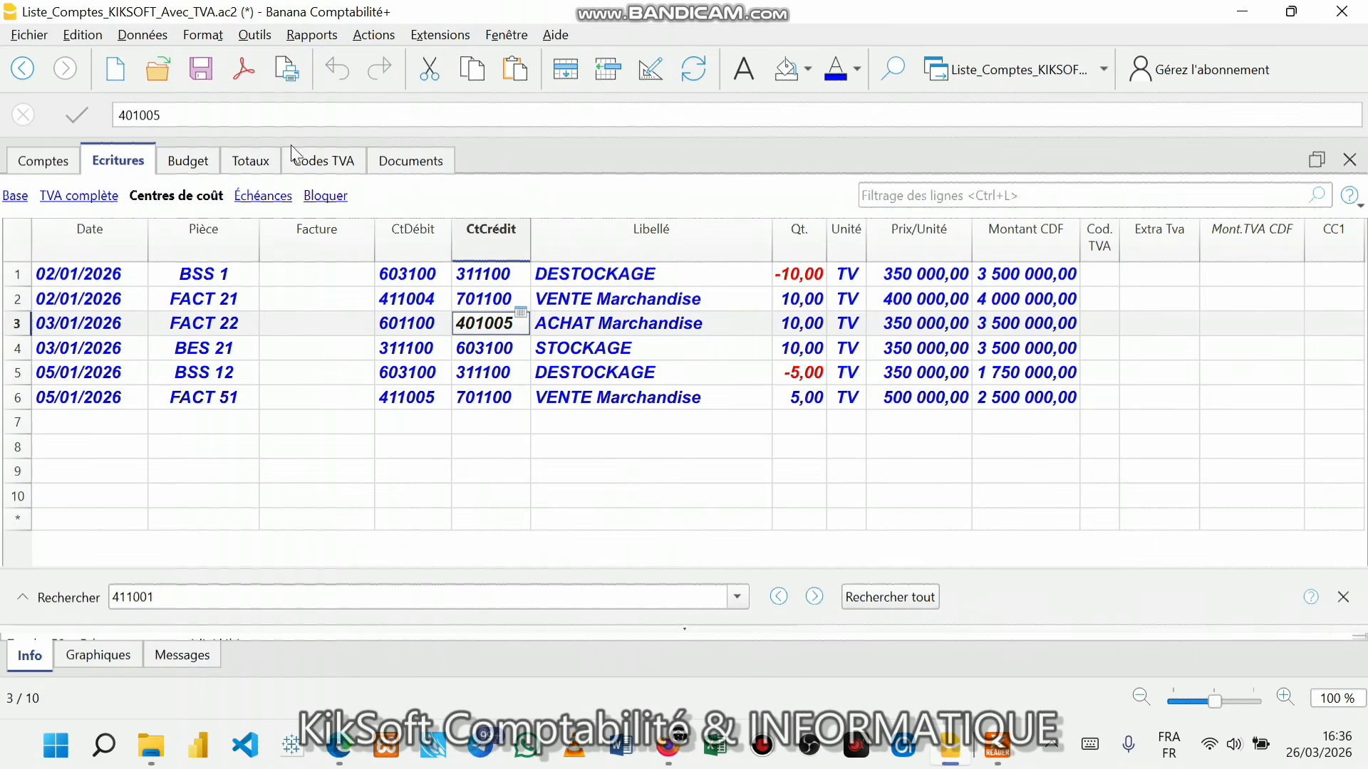
click(201, 69)
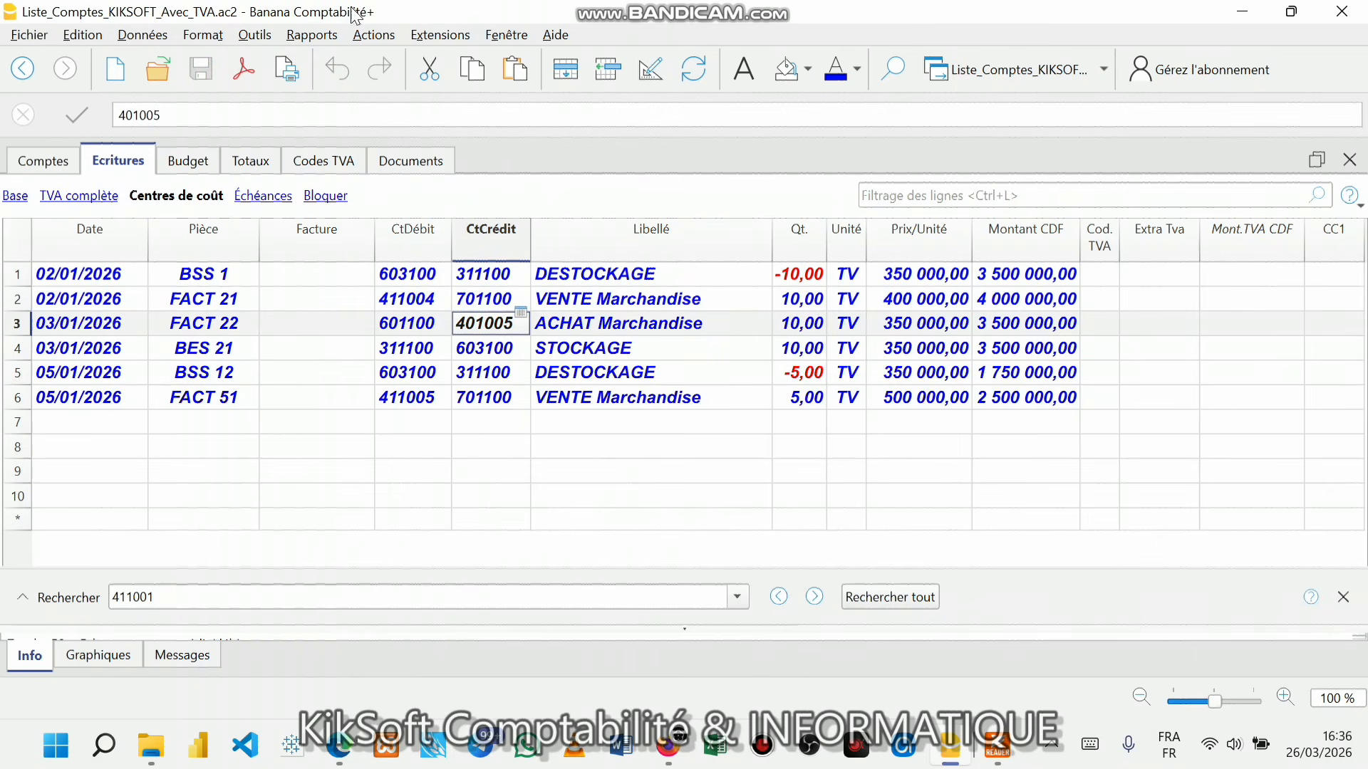
click(318, 36)
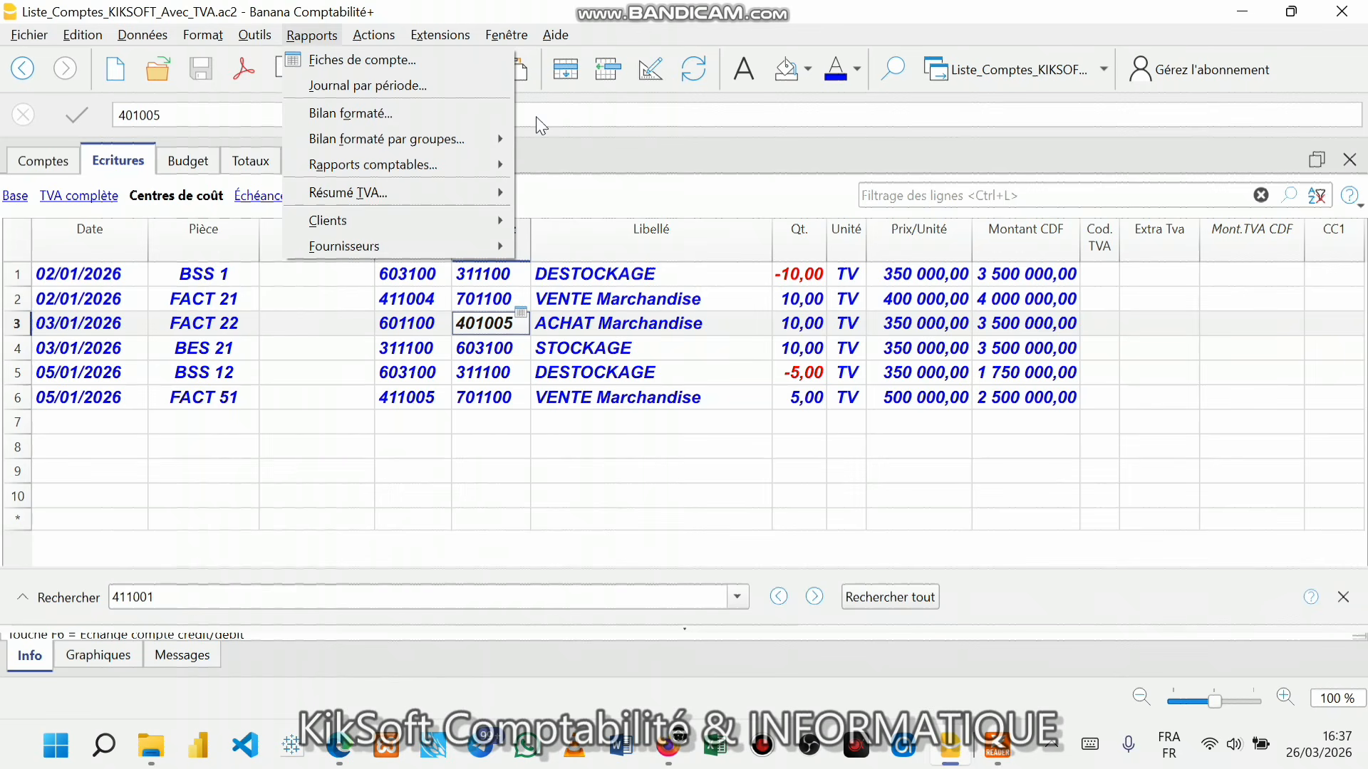
- Start the Fiches de compte report and tick every account under Comptes
click(389, 68)
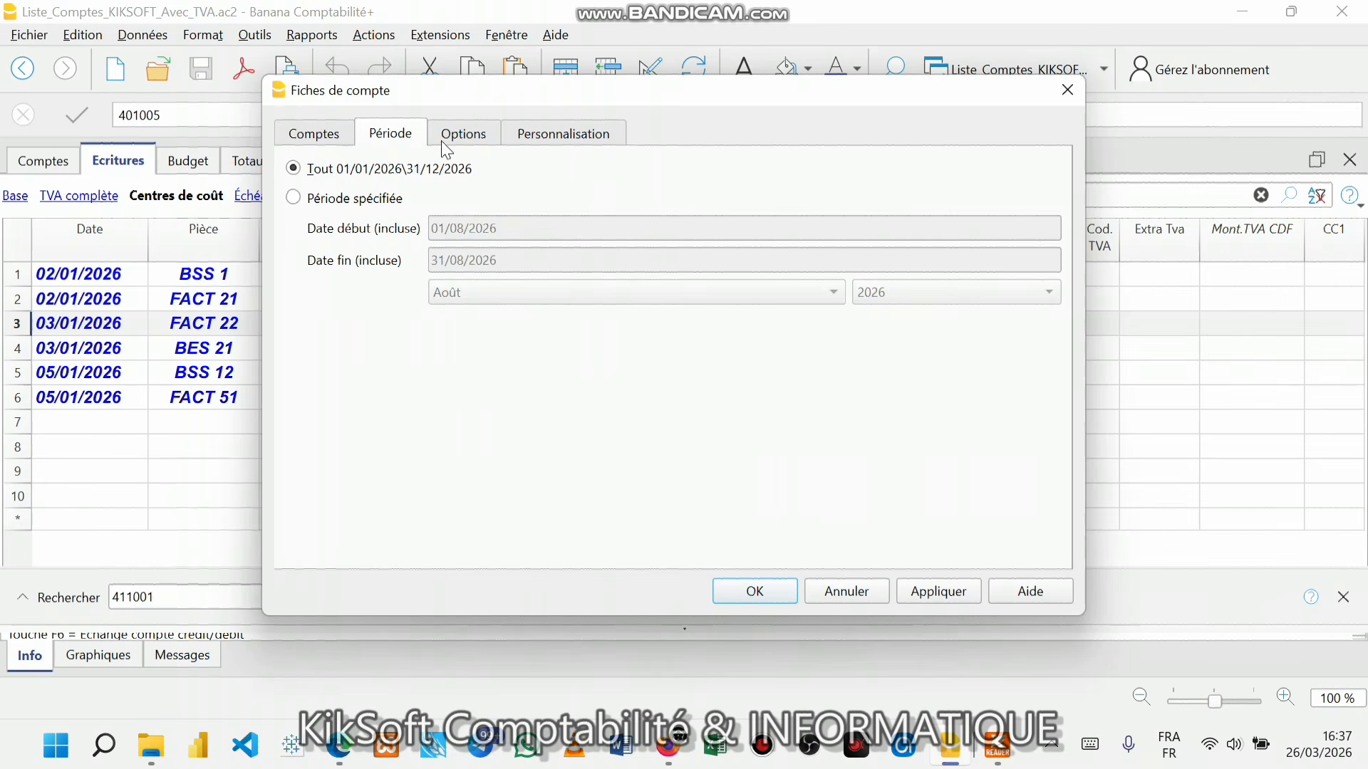
click(306, 143)
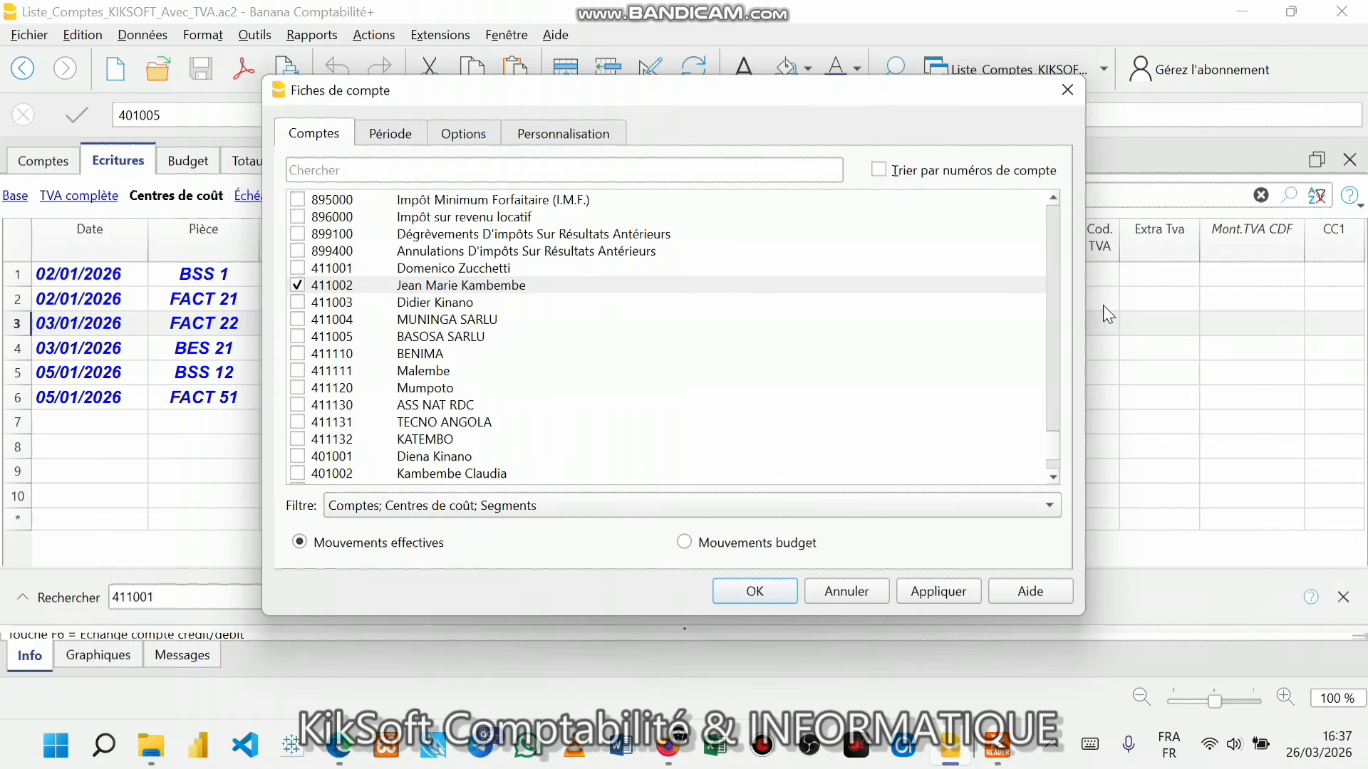
click(1056, 318)
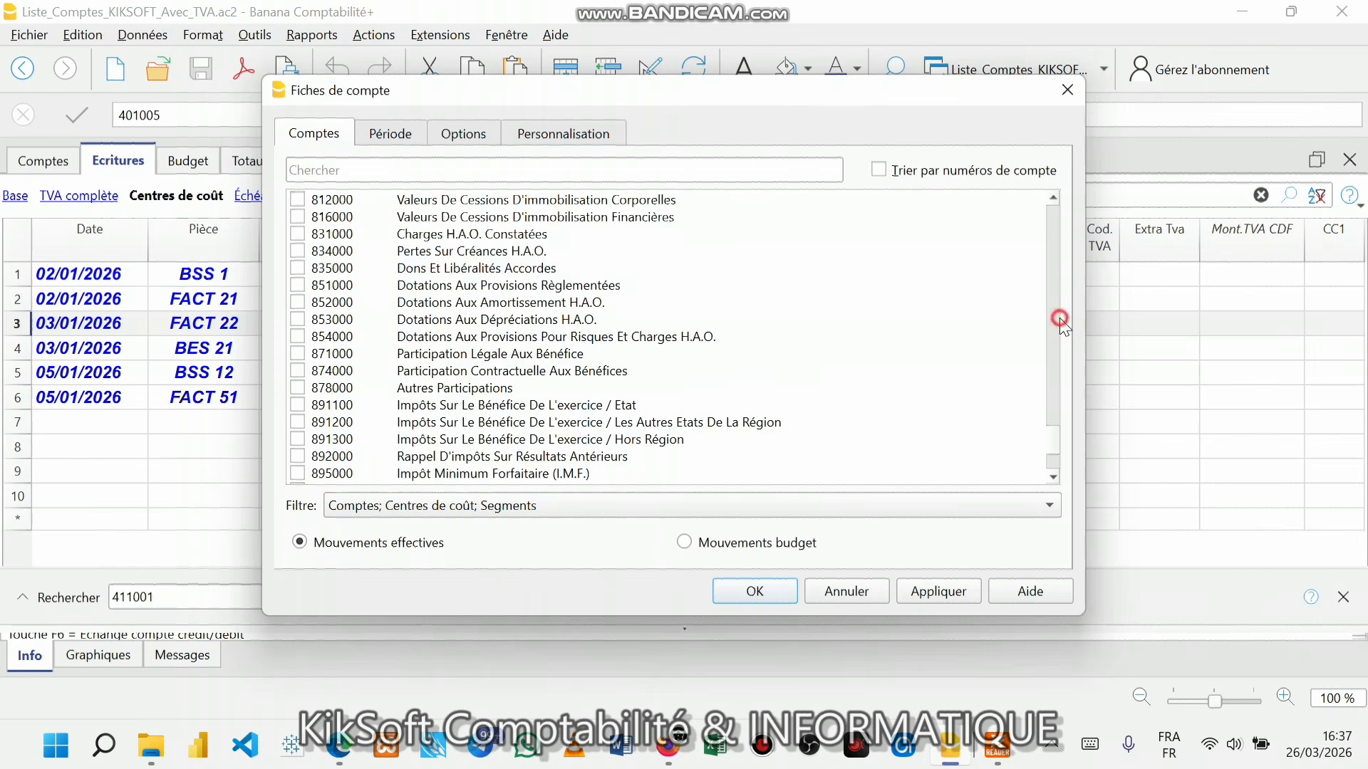
click(1056, 221)
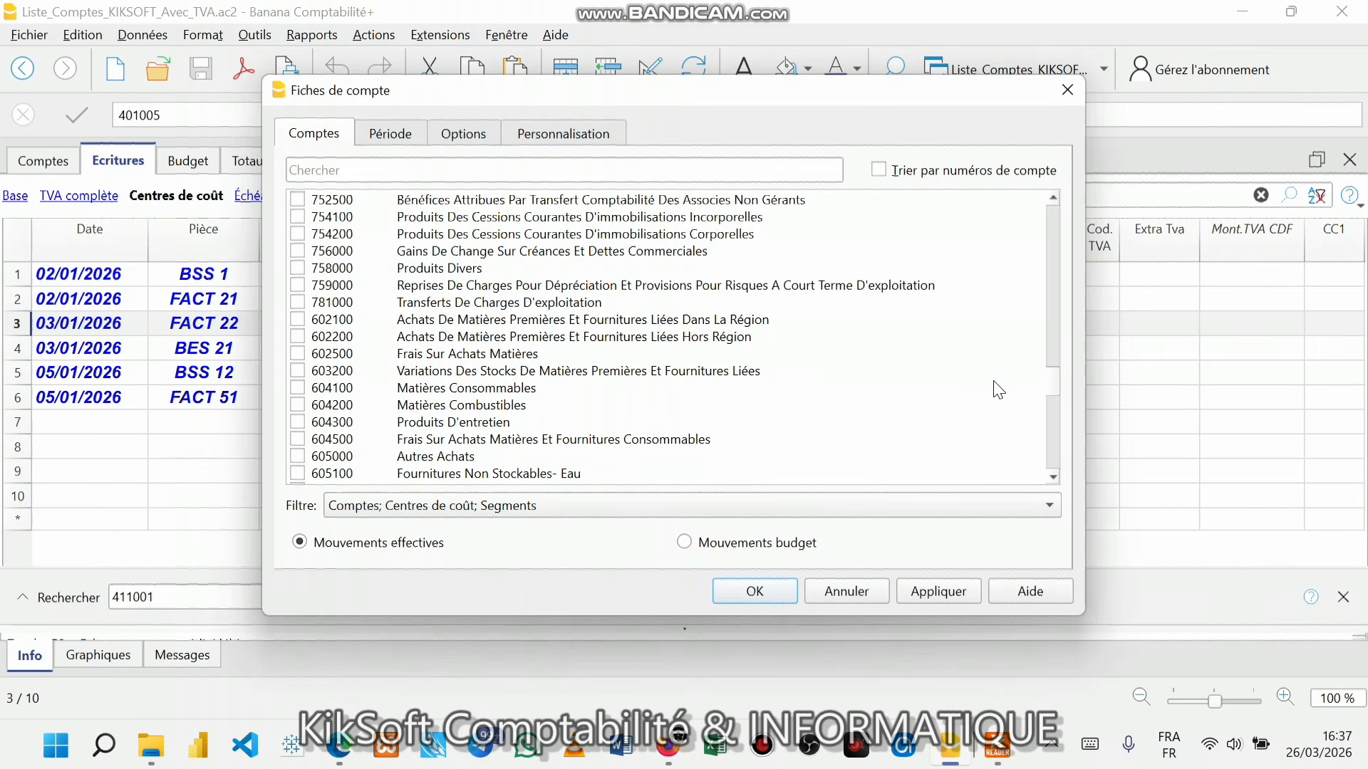
drag(1047, 378, 1046, 208)
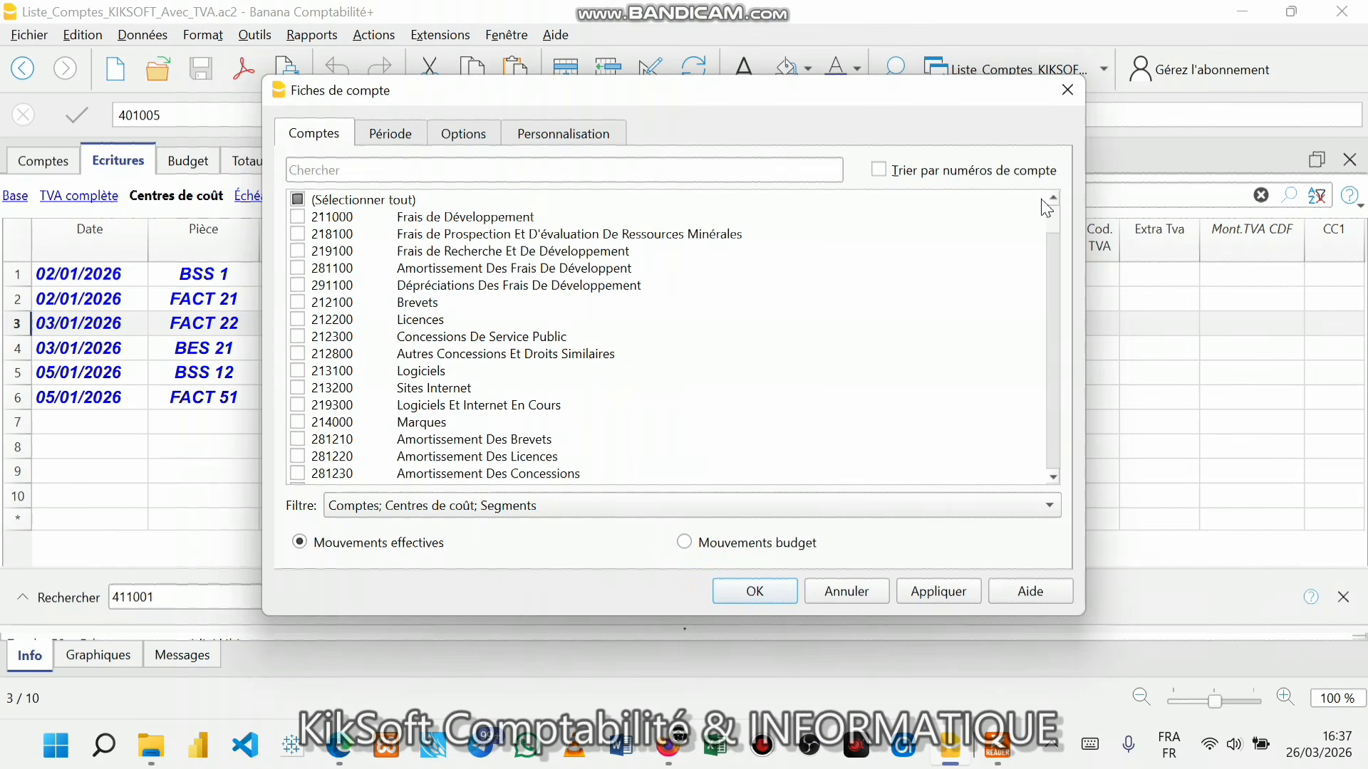
click(298, 201)
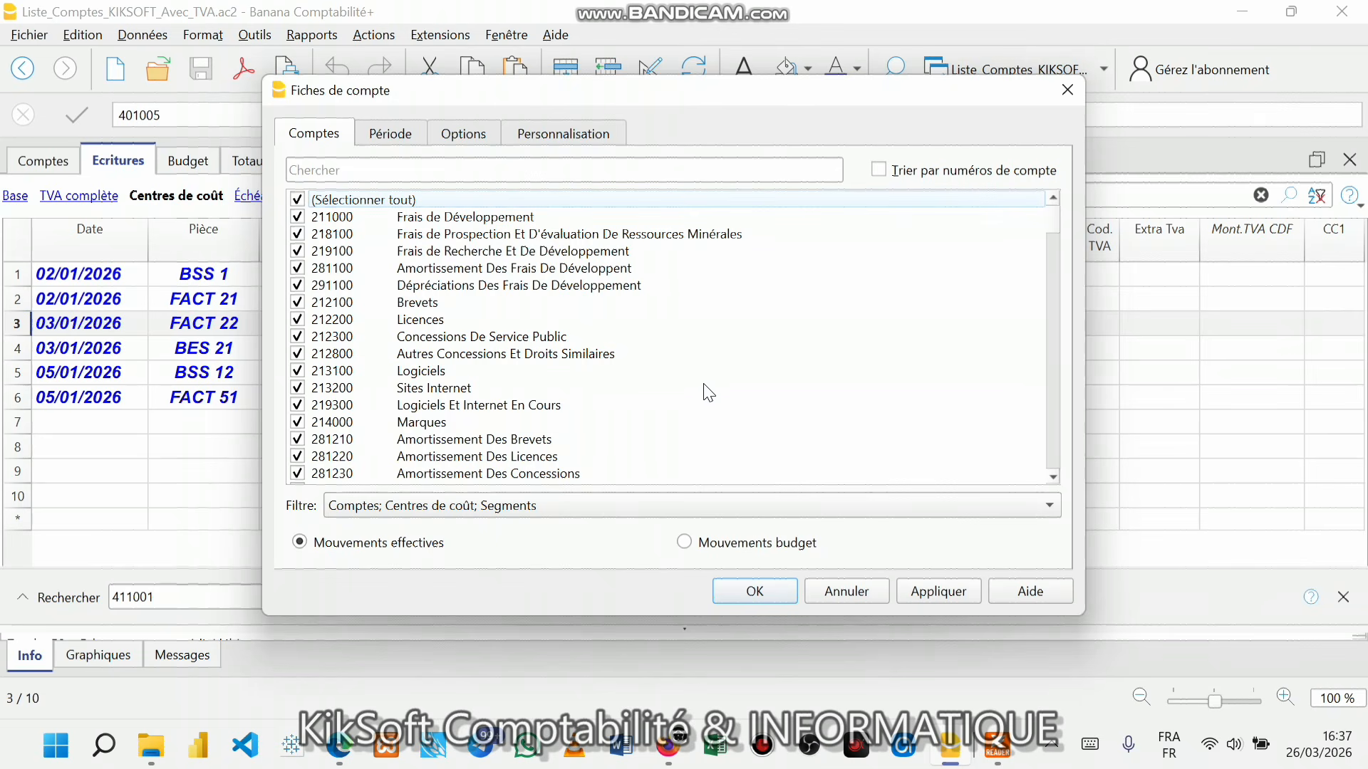
- Untick 'Un compte par page' and generate the Fiche de compte ledger for all accounts
click(456, 139)
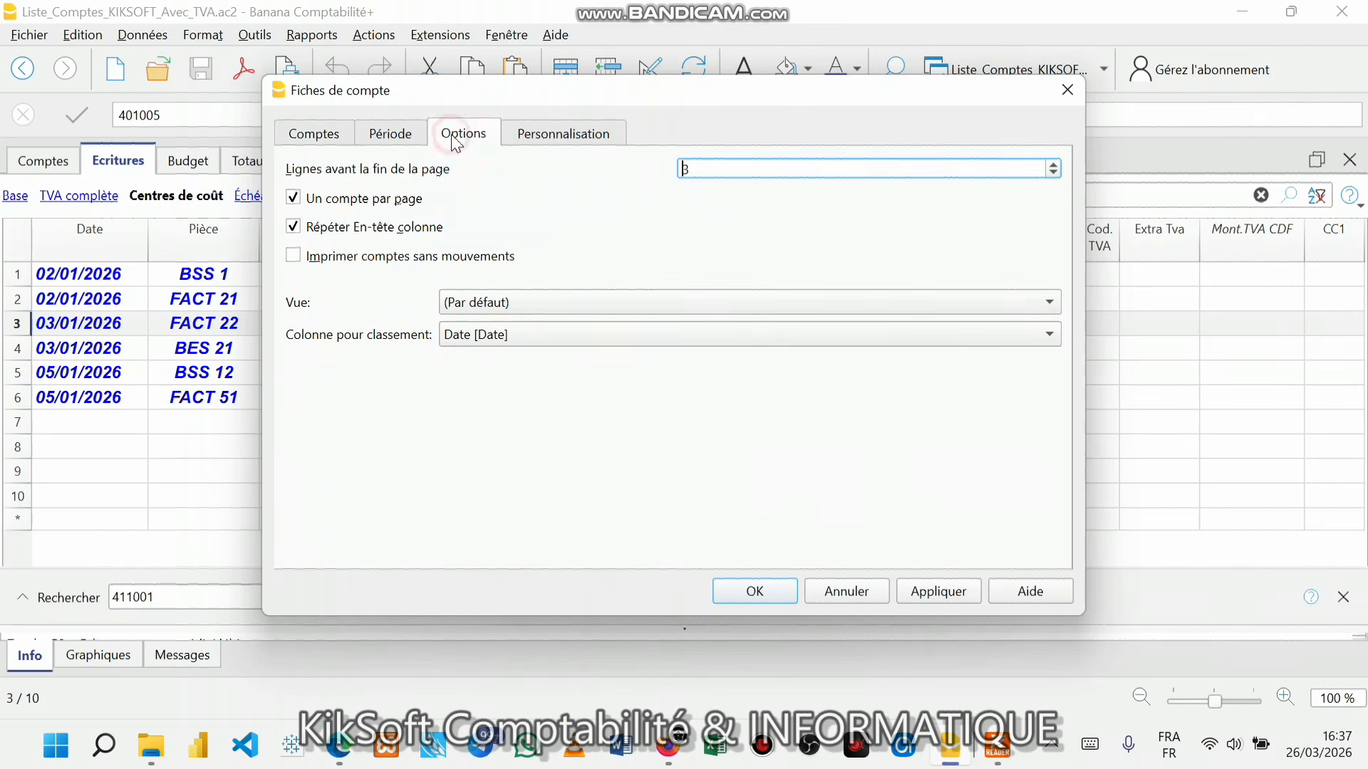
click(298, 200)
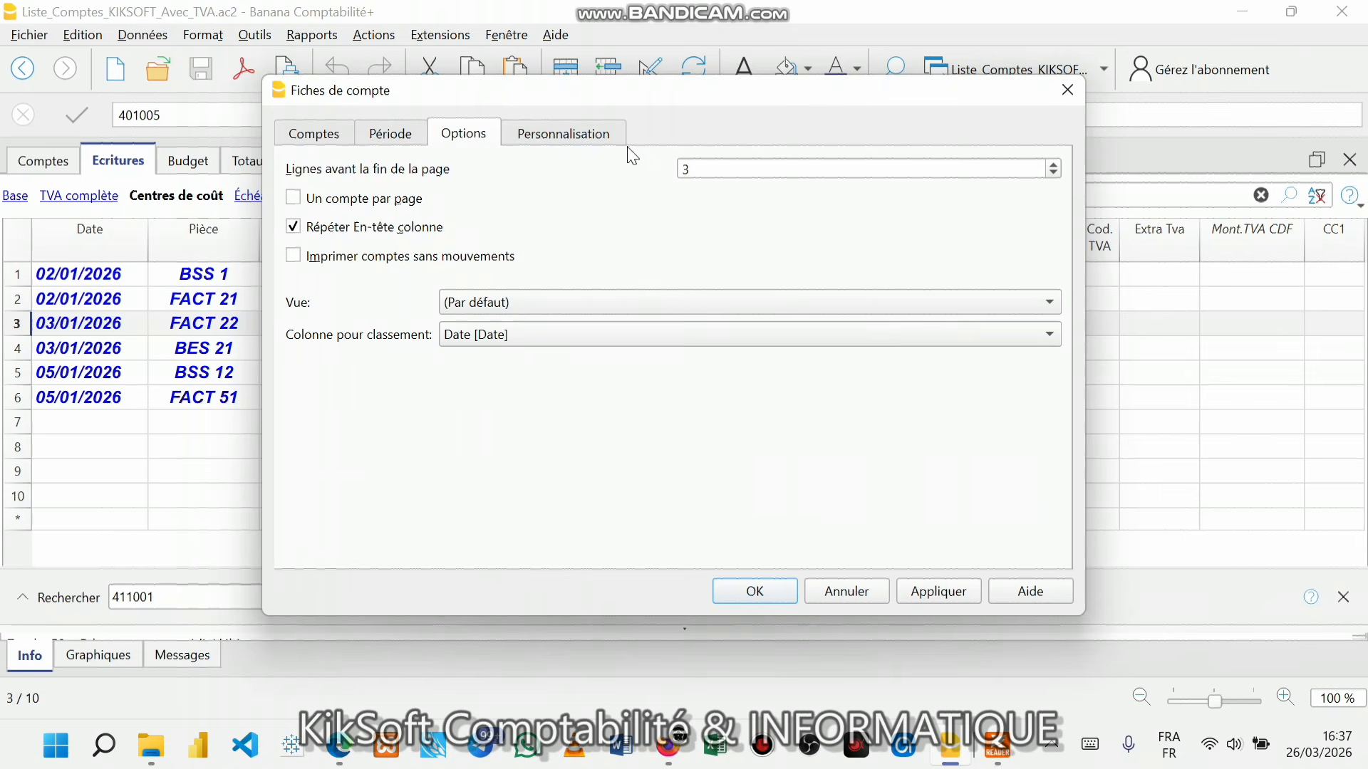
click(609, 140)
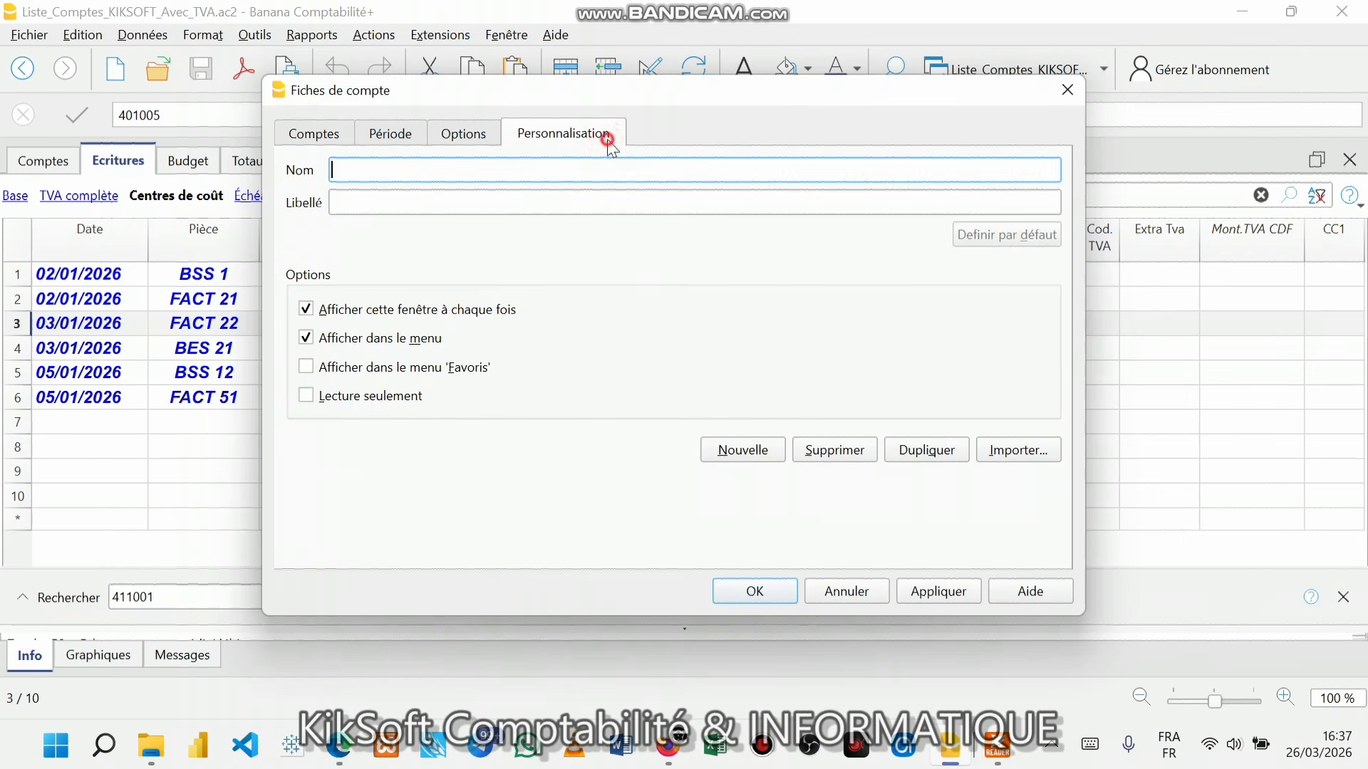
click(311, 132)
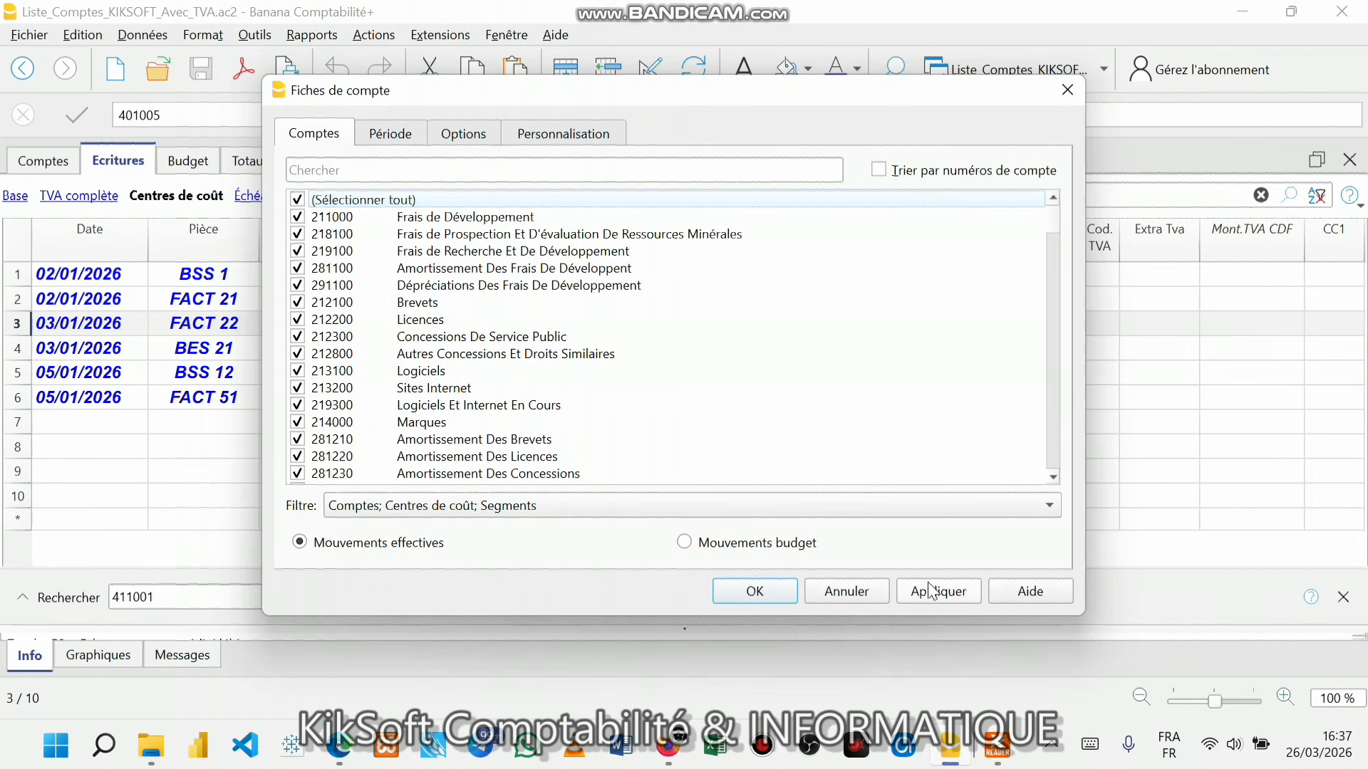
click(734, 595)
scroll(400, 472, down, 3)
scroll(400, 471, up, 3)
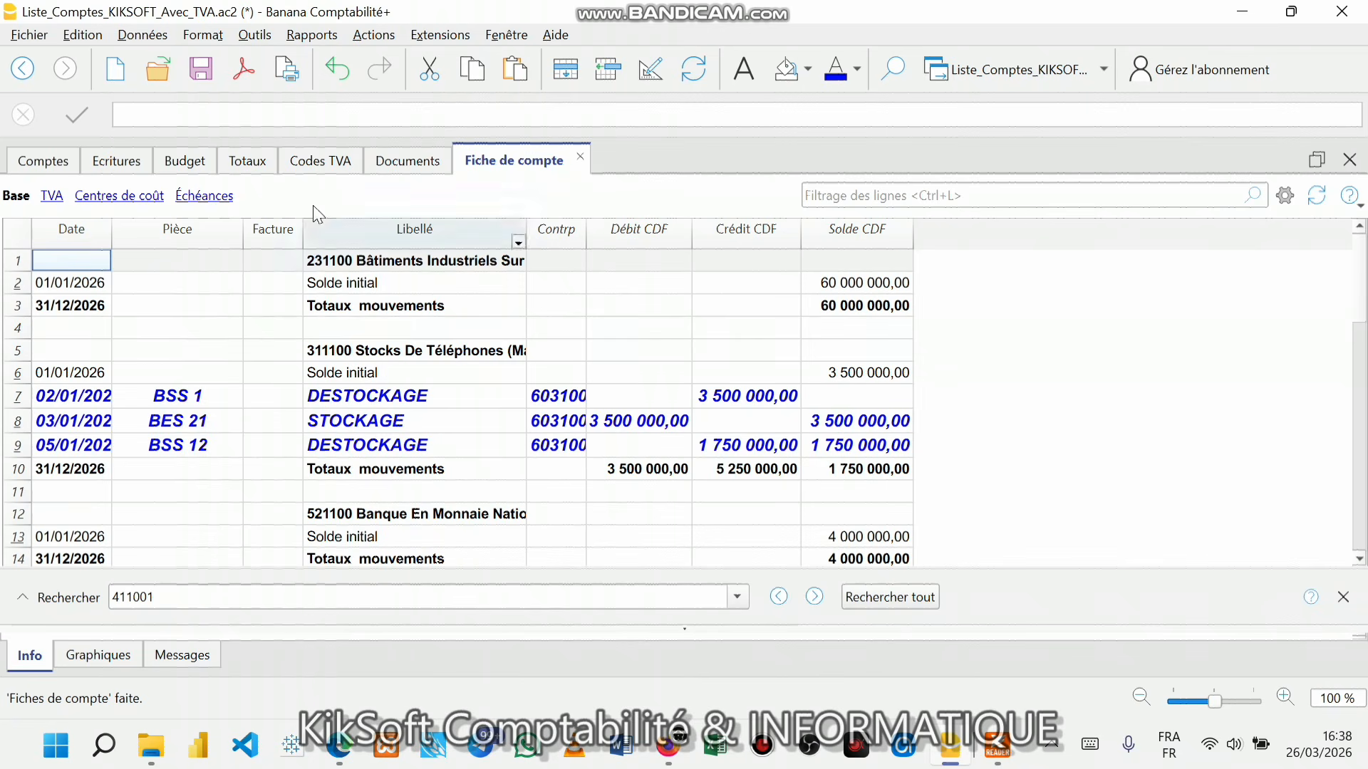
- Open the print preview of the Fiche de compte and scroll through its two pages
click(257, 74)
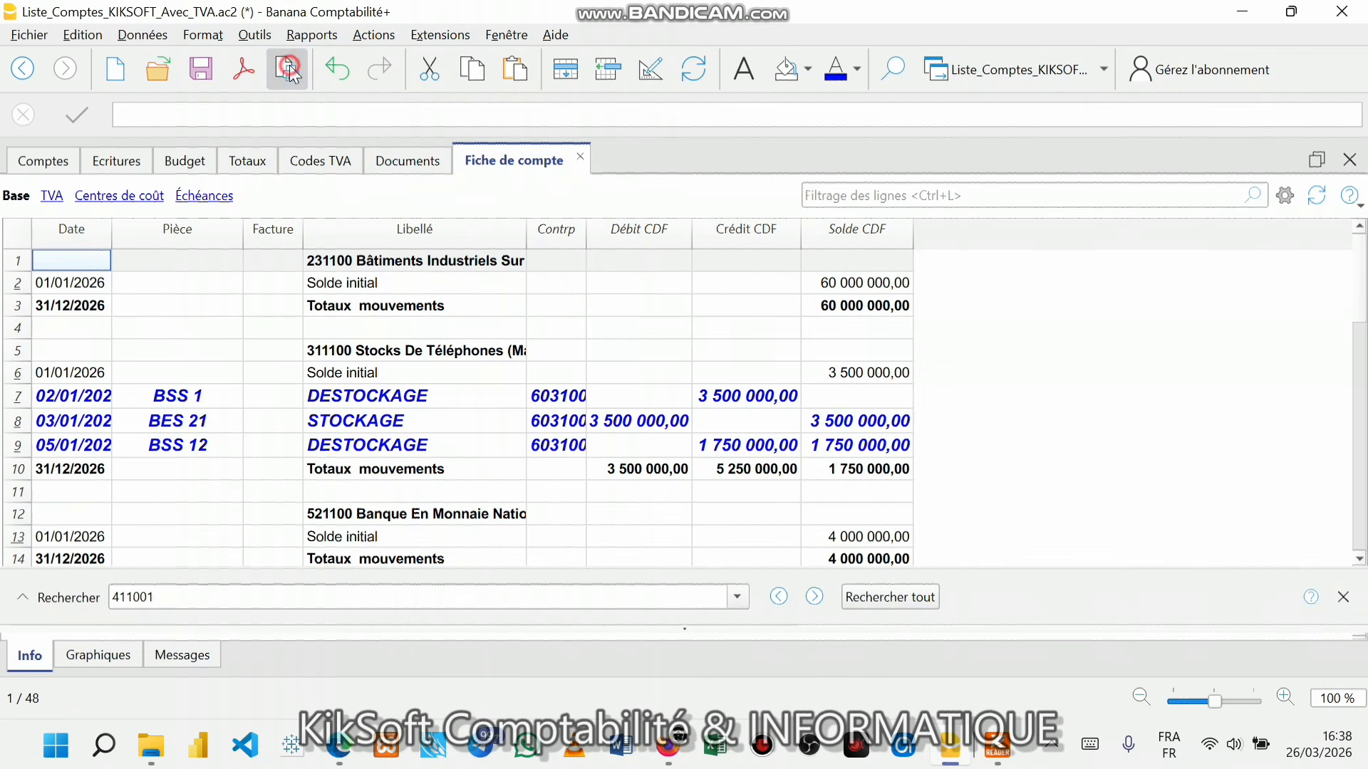
scroll(663, 290, up, 5)
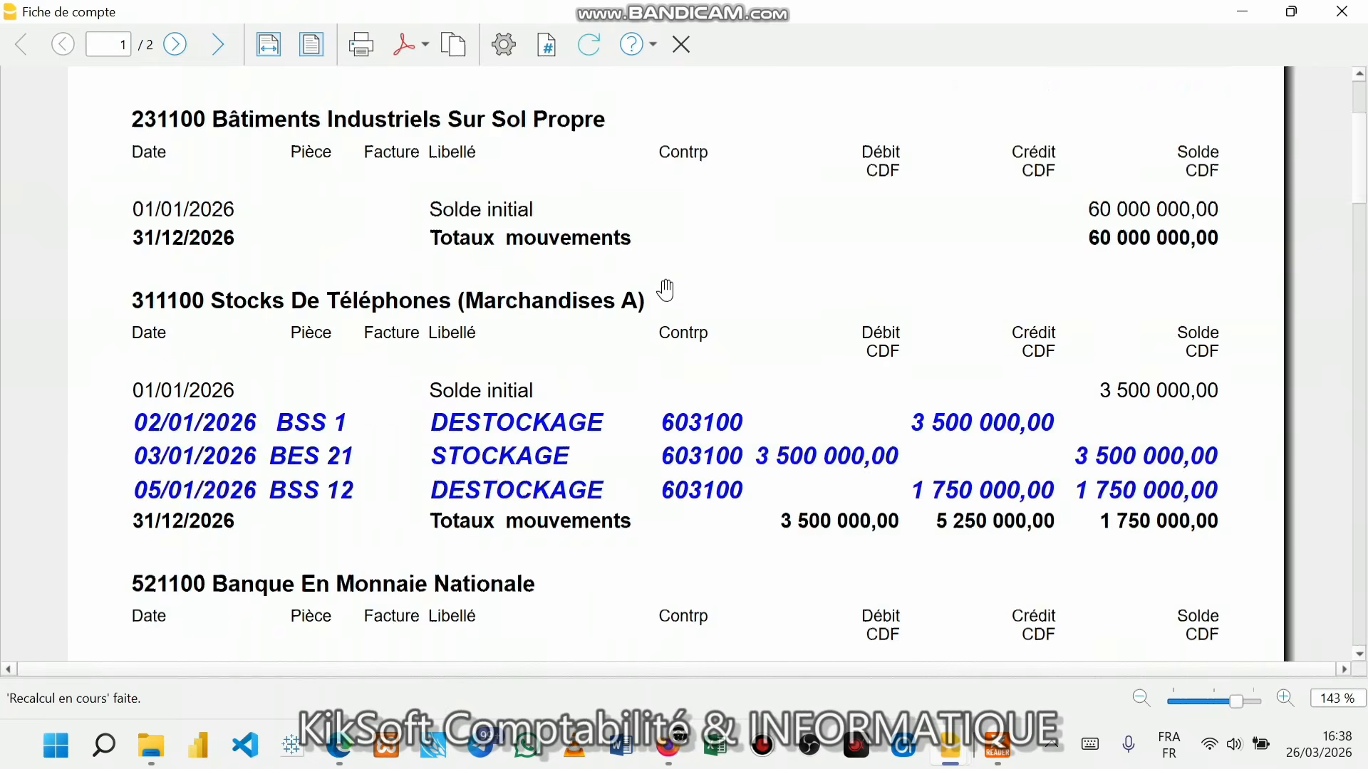
scroll(663, 290, down, 3)
scroll(666, 290, down, 10)
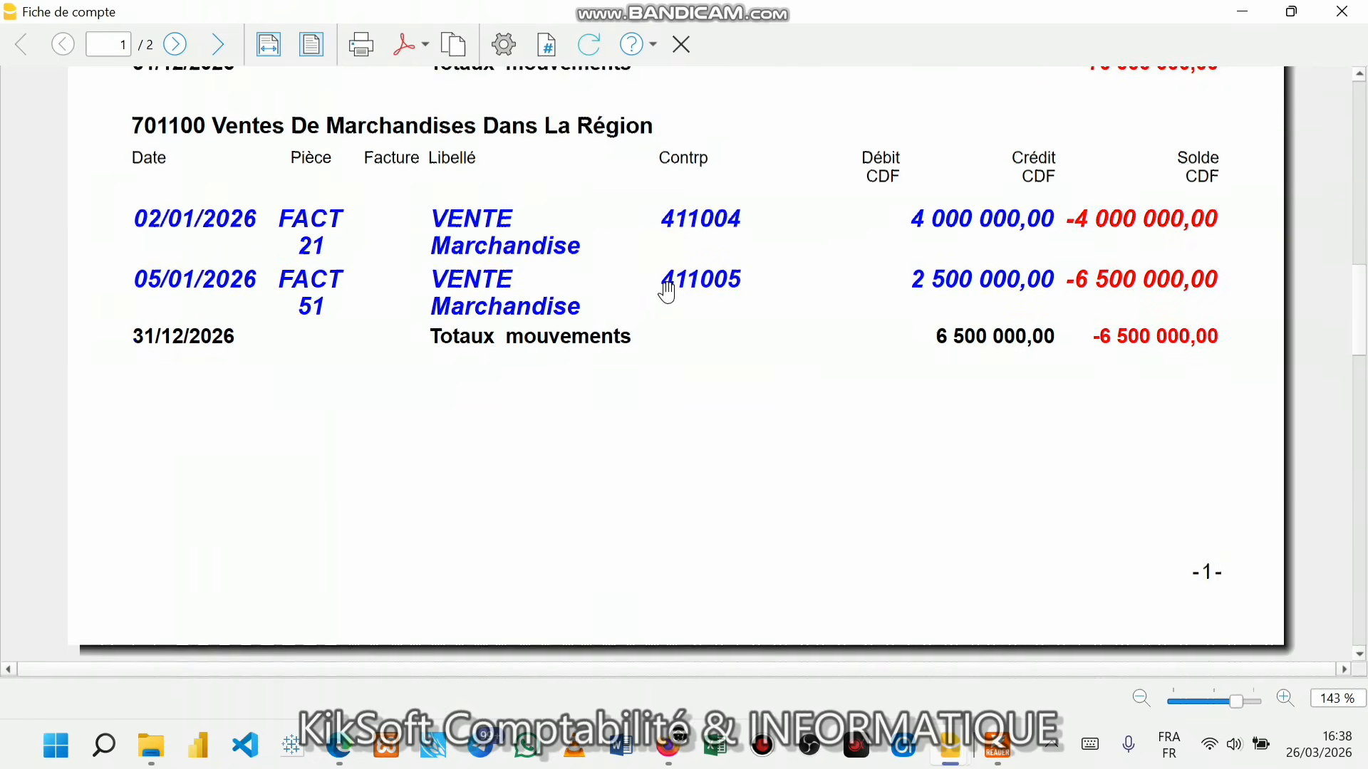
scroll(666, 290, up, 2)
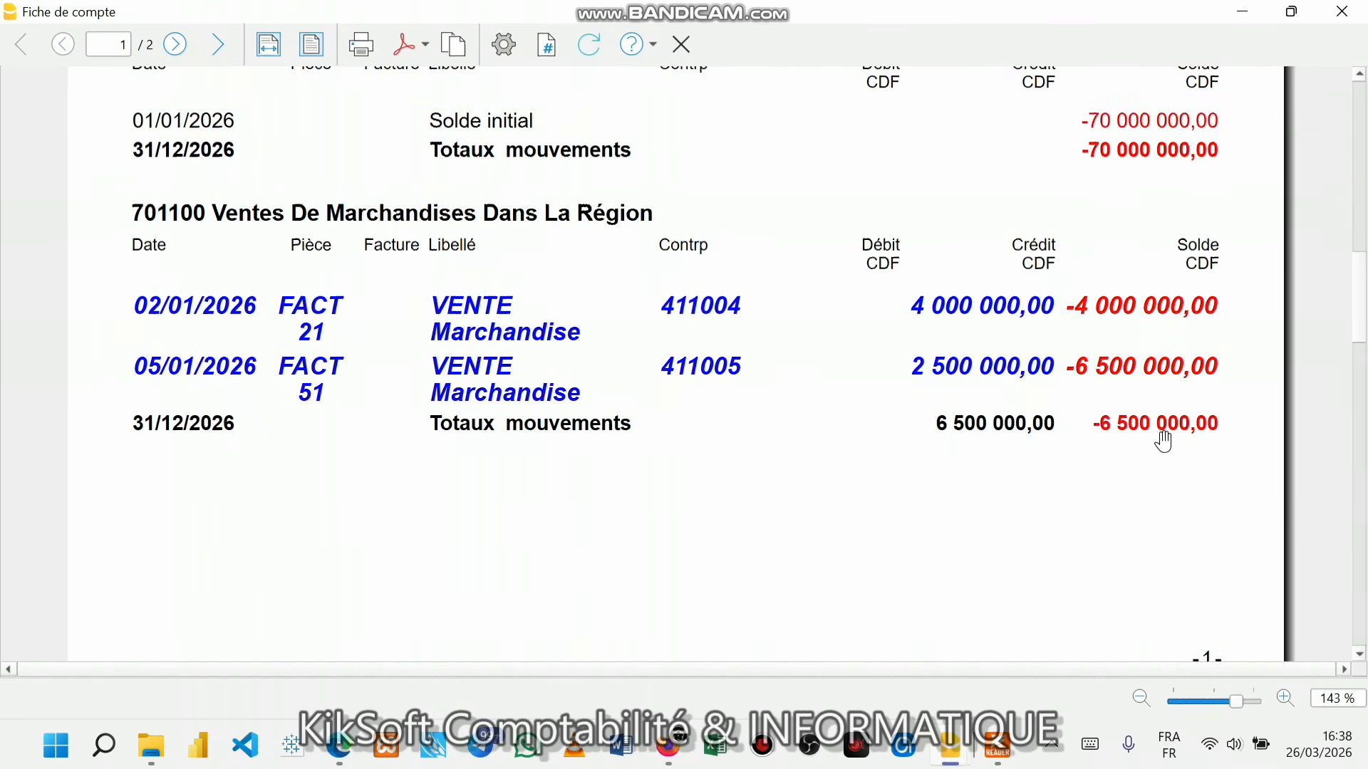
scroll(1182, 436, up, 2)
scroll(1054, 325, up, 4)
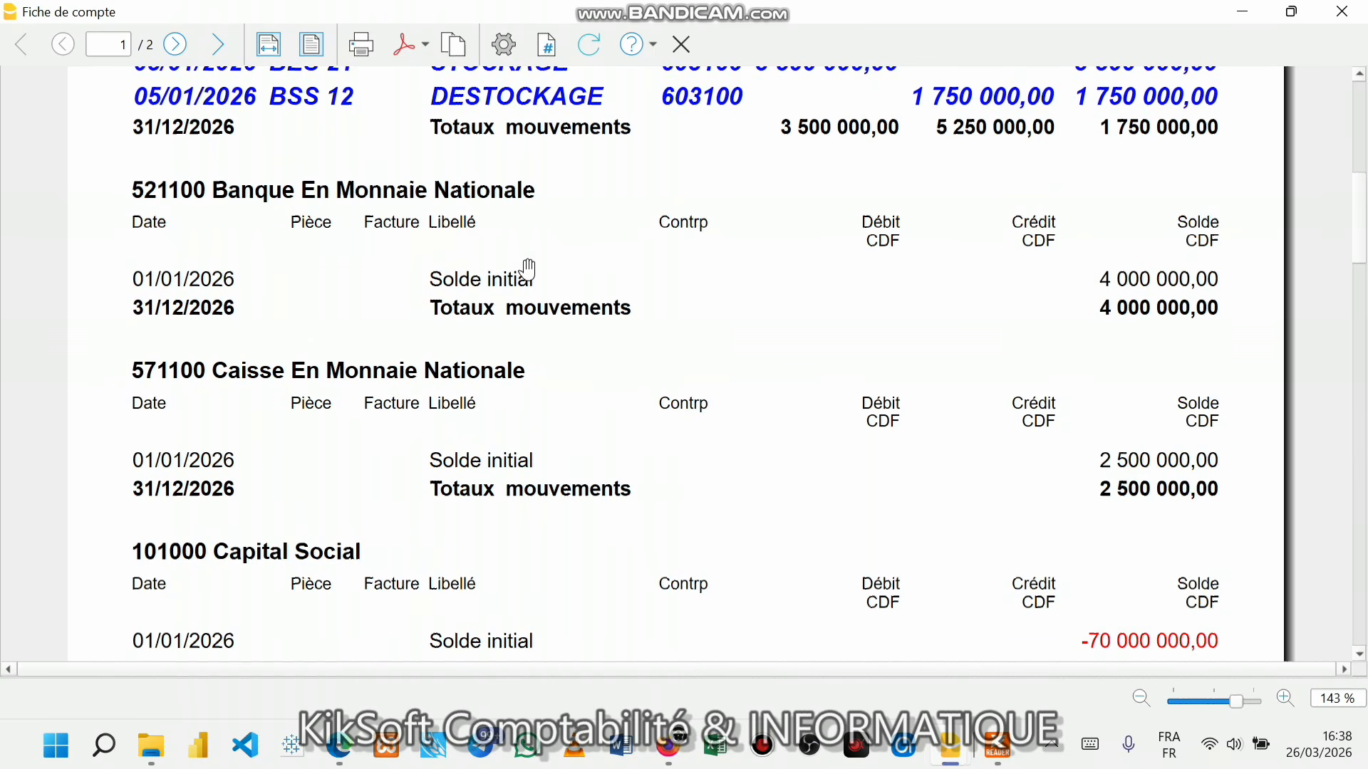
scroll(528, 269, up, 6)
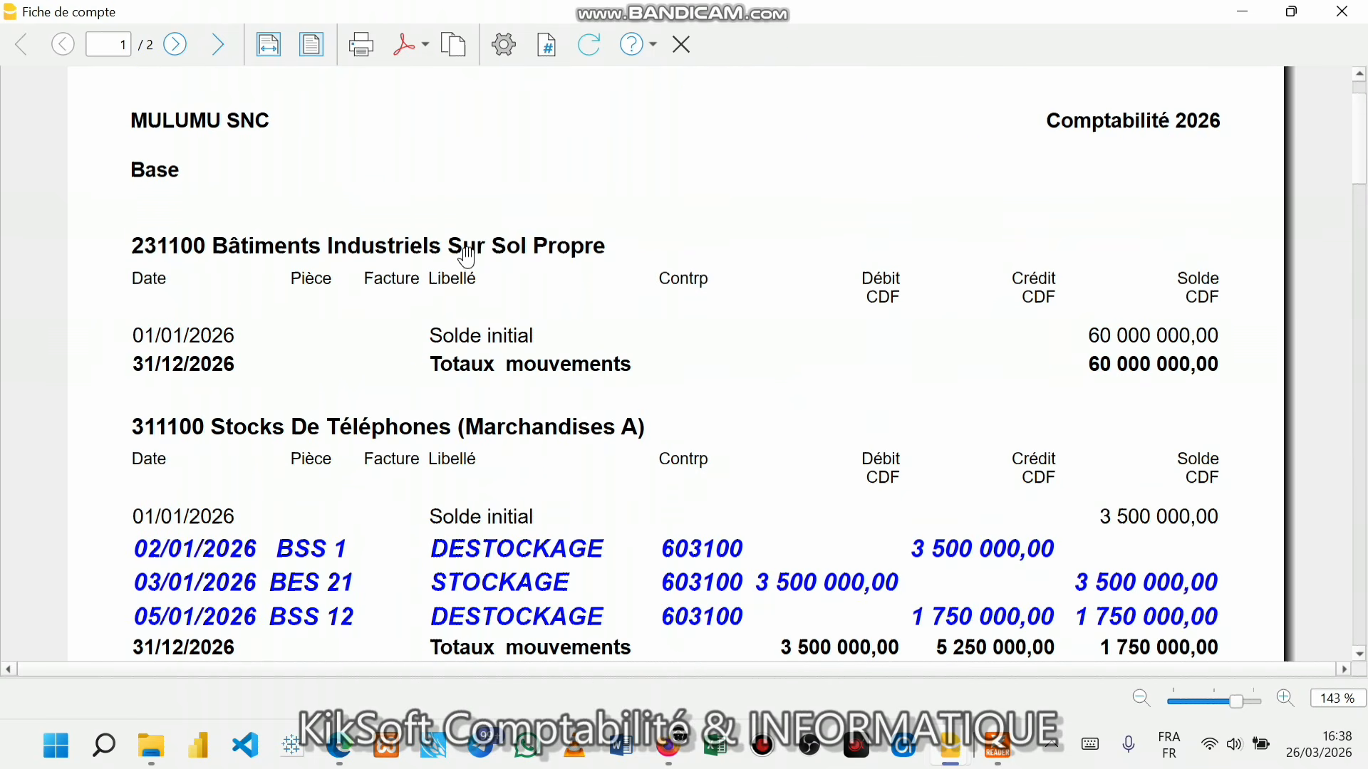
scroll(489, 179, up, 1)
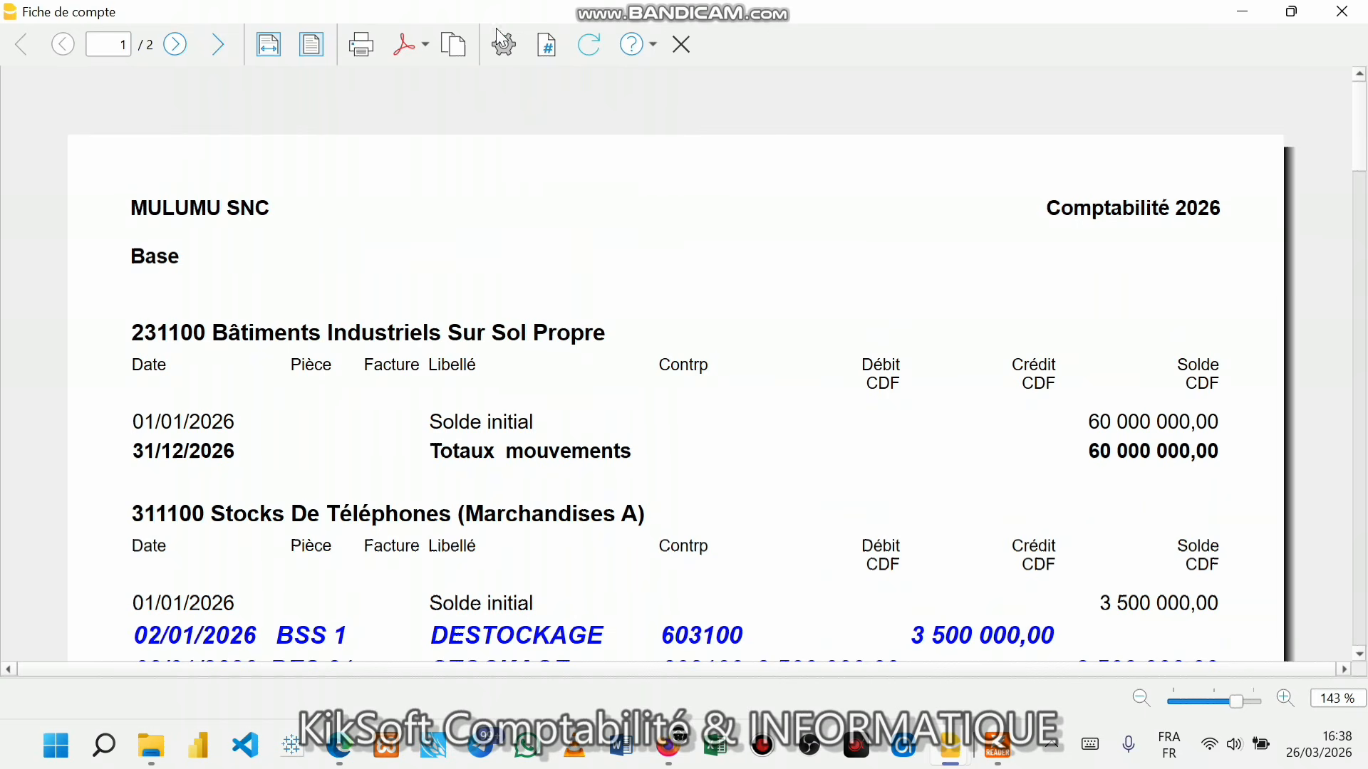
- Turn on Quadrillage and turn off Saut de page in the ledger preview's page setup
click(505, 44)
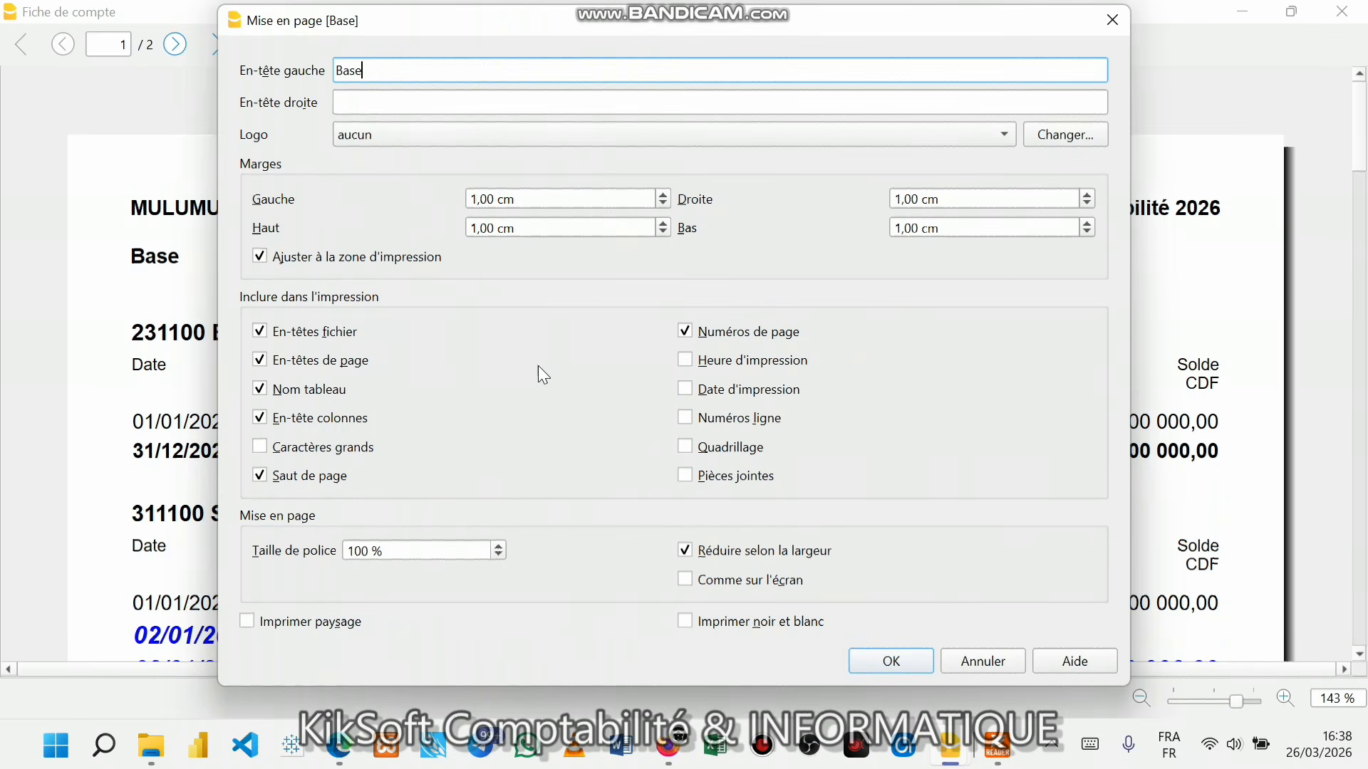
click(700, 453)
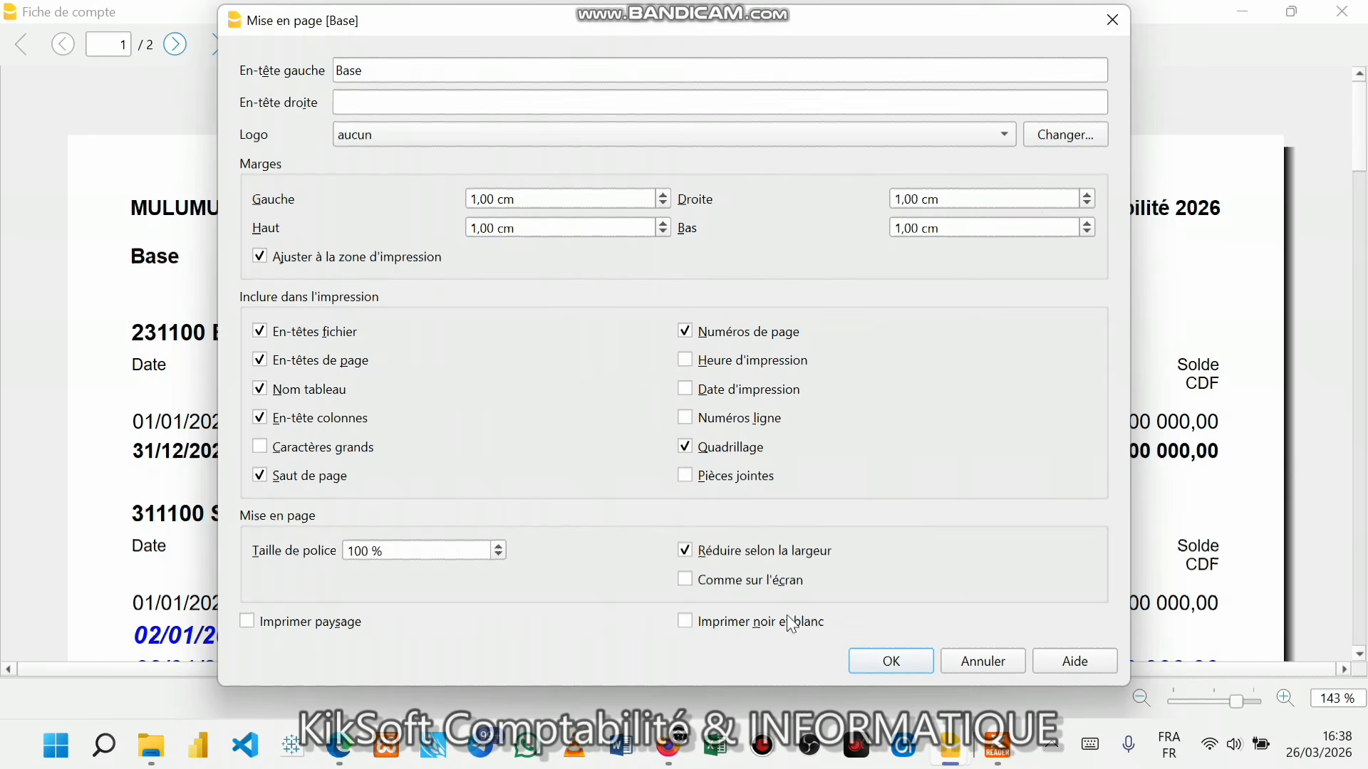
click(261, 476)
click(875, 666)
scroll(964, 550, down, 8)
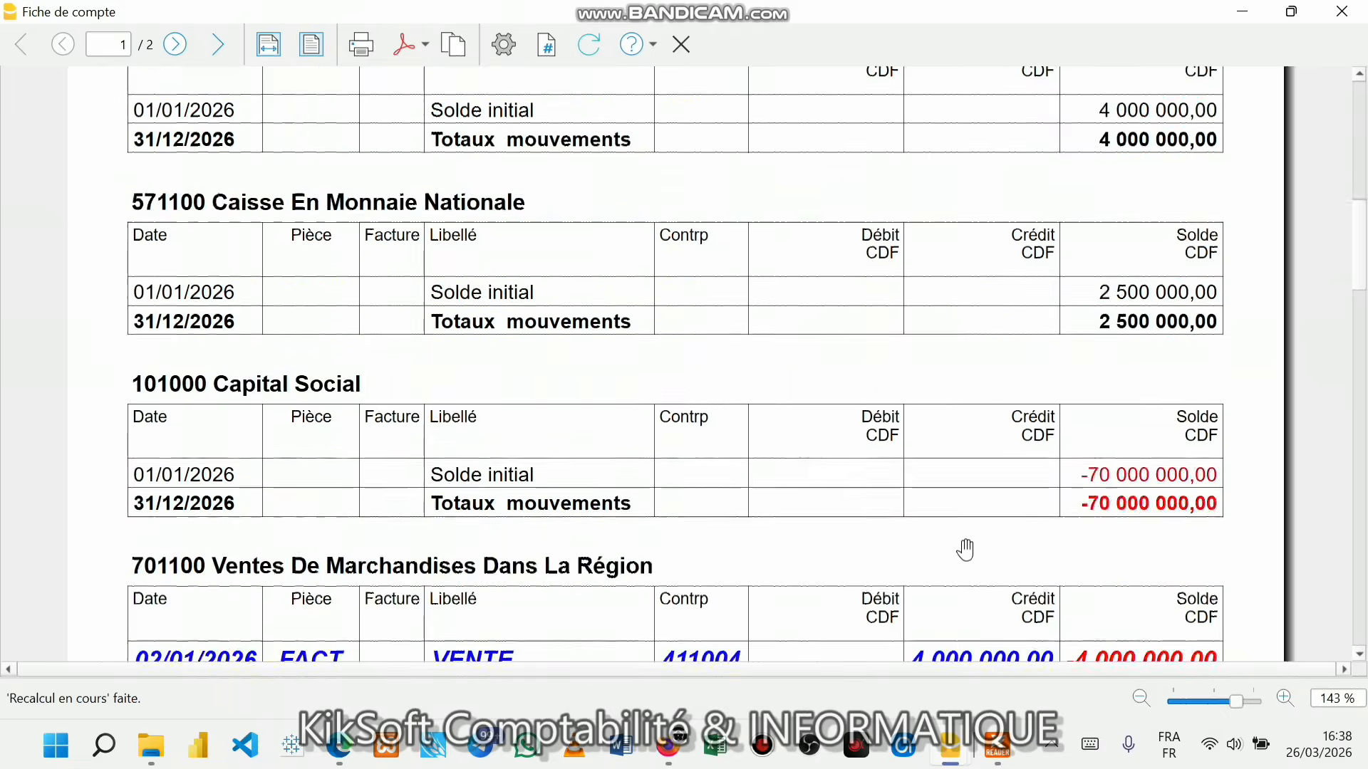
scroll(965, 549, down, 5)
scroll(968, 541, up, 14)
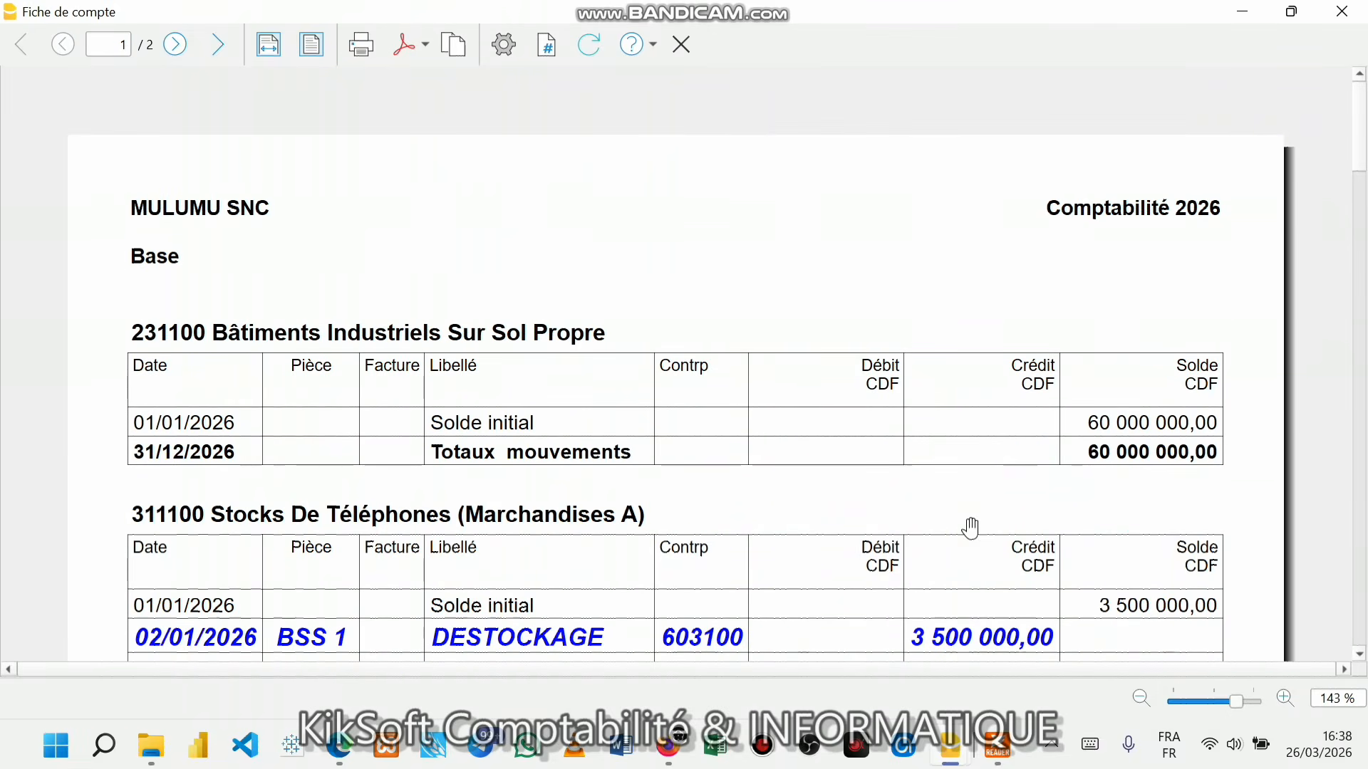
- Reopen the Mise en page dialog for the Fiche de compte preview
click(1217, 321)
drag(1217, 320, 1219, 320)
click(1194, 316)
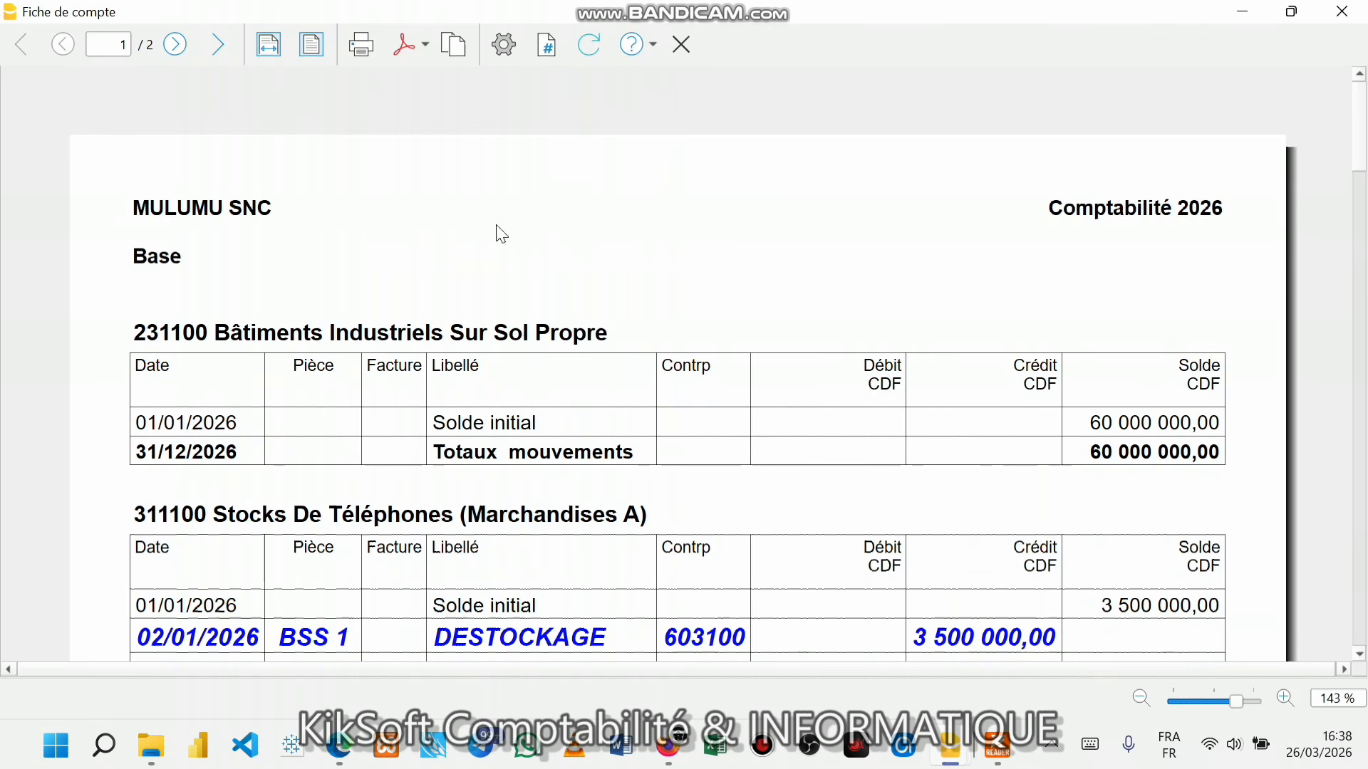
click(510, 49)
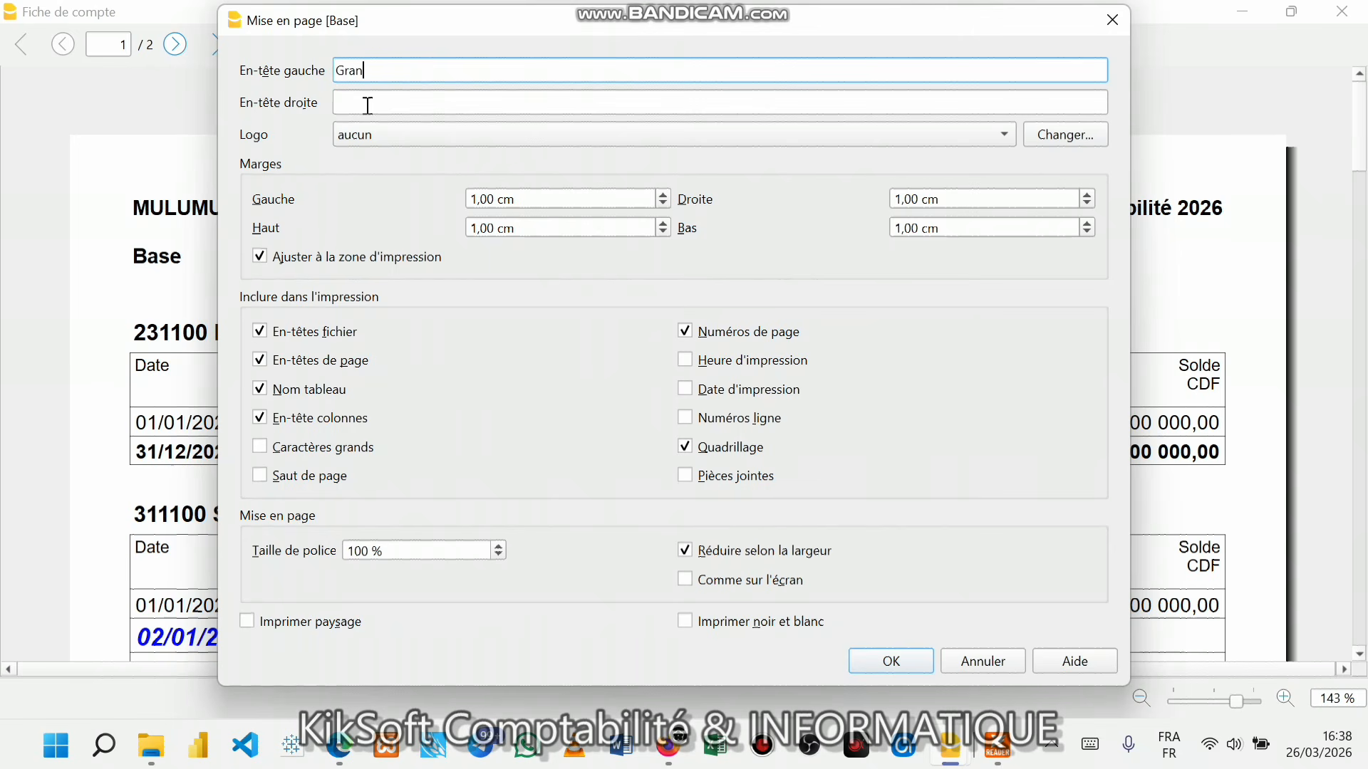
- Set the preview page headers to 'Grand-Livre' on the left and the contact phone number on the right
key(BackSpace)
text(d)
key(BackSpace)
text(-Livre)
click(368, 105)
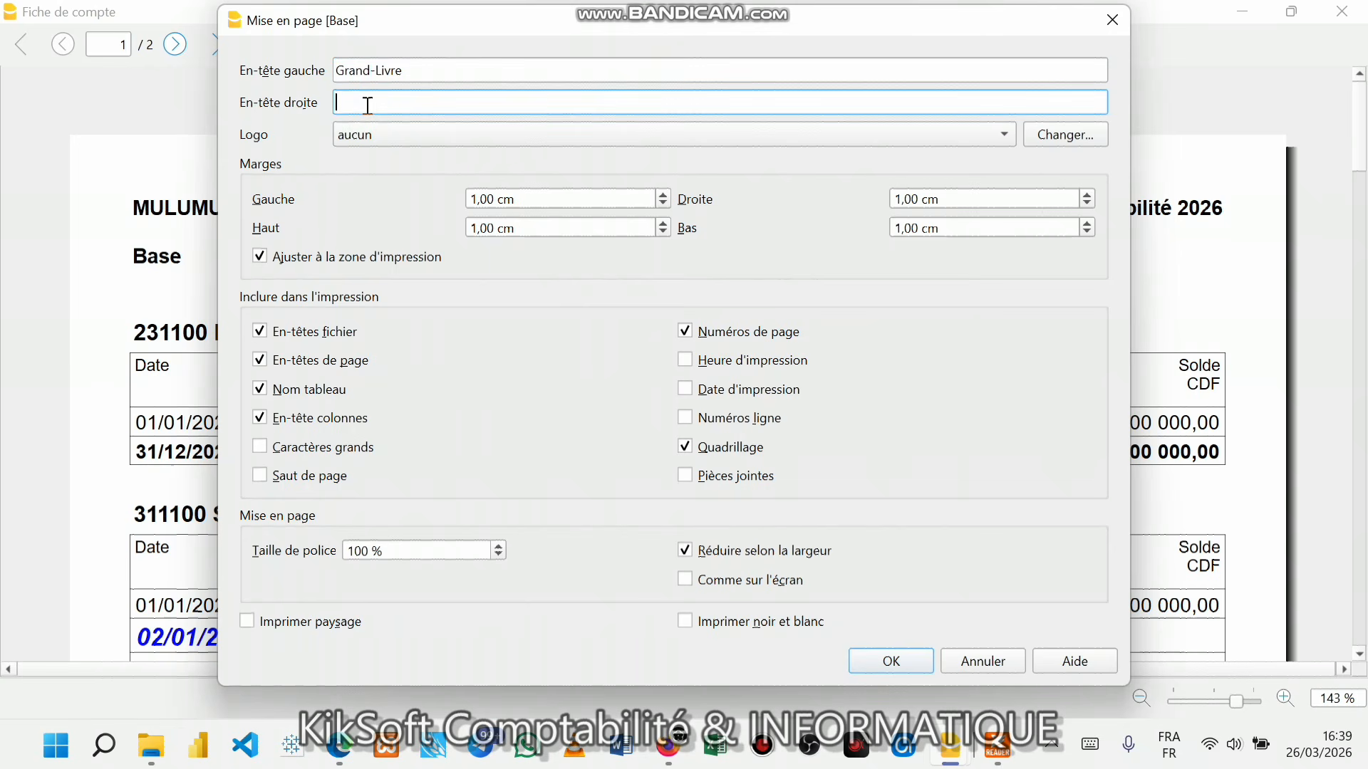
text(=)
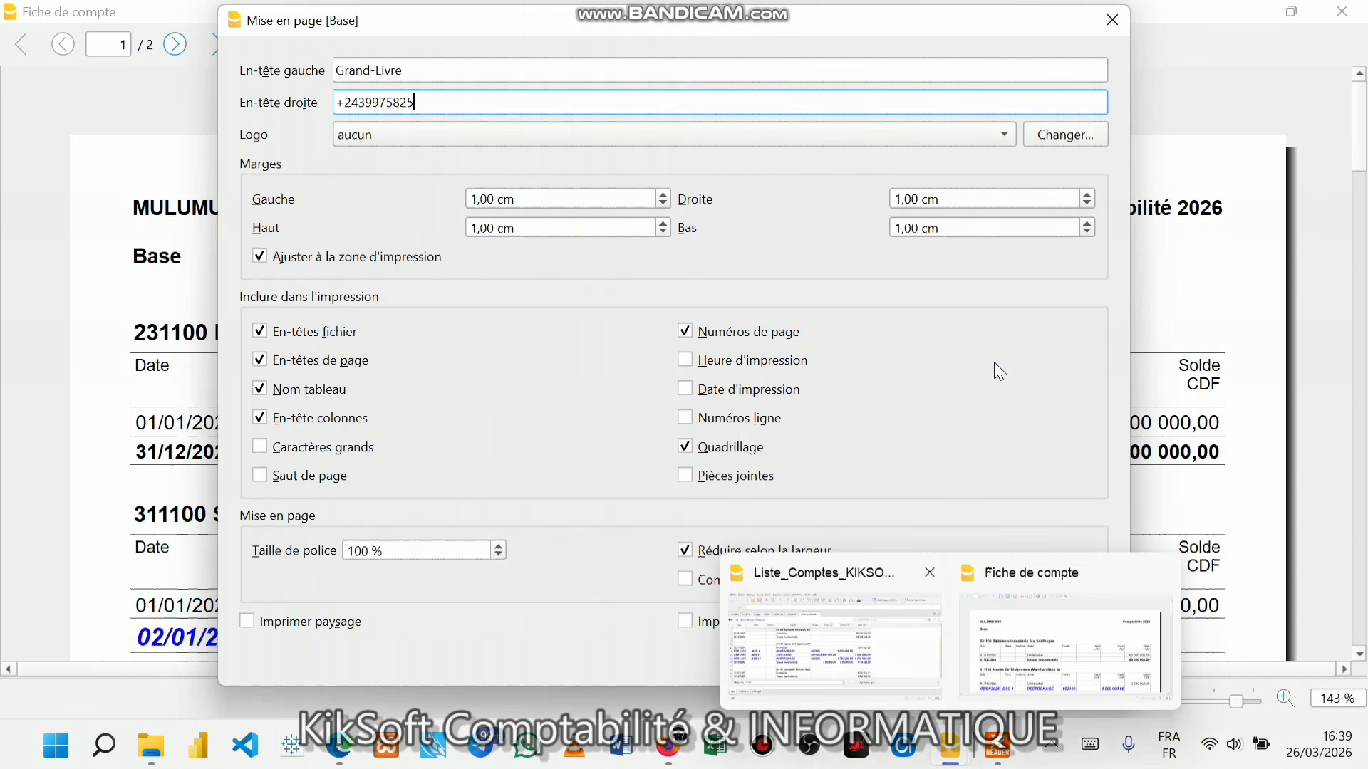
click(882, 661)
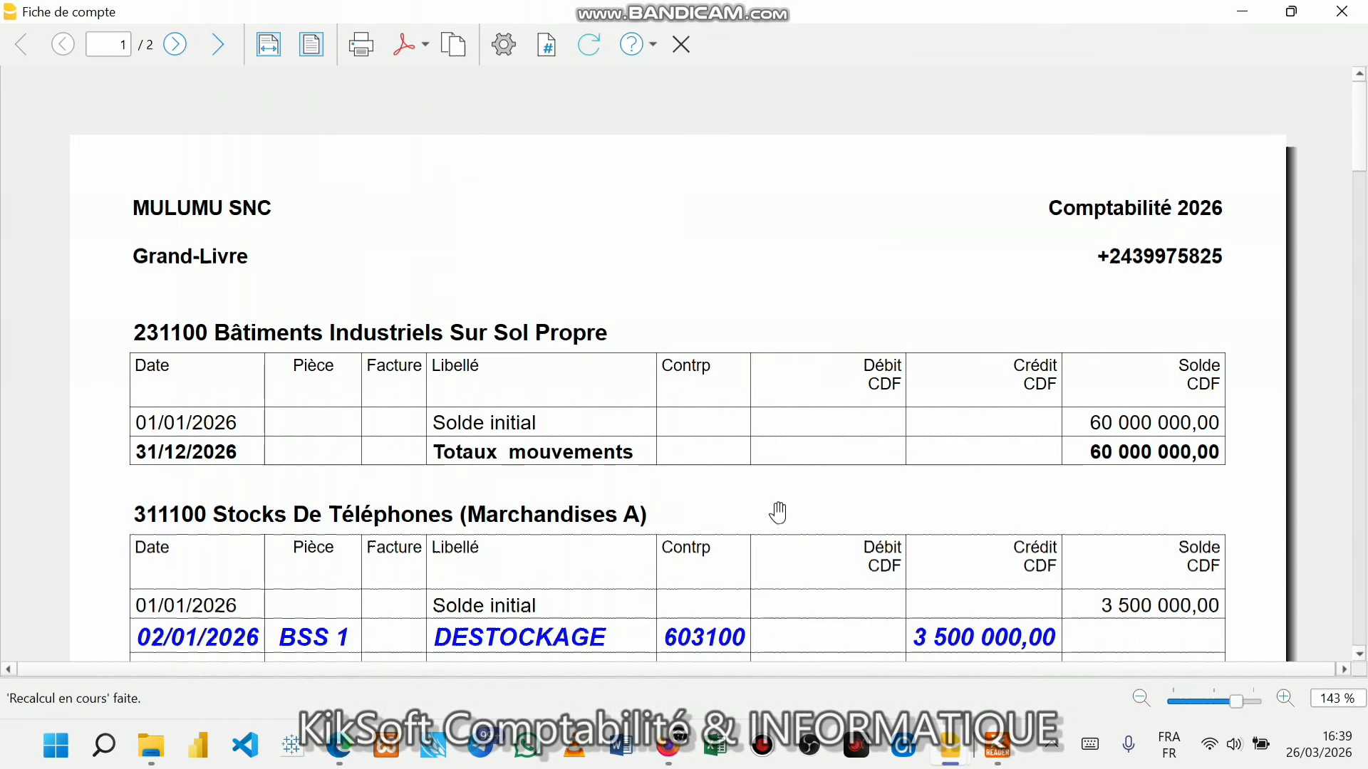
- Scroll through both pages of the Grand-Livre account-sheet preview
scroll(864, 481, down, 3)
scroll(865, 481, down, 12)
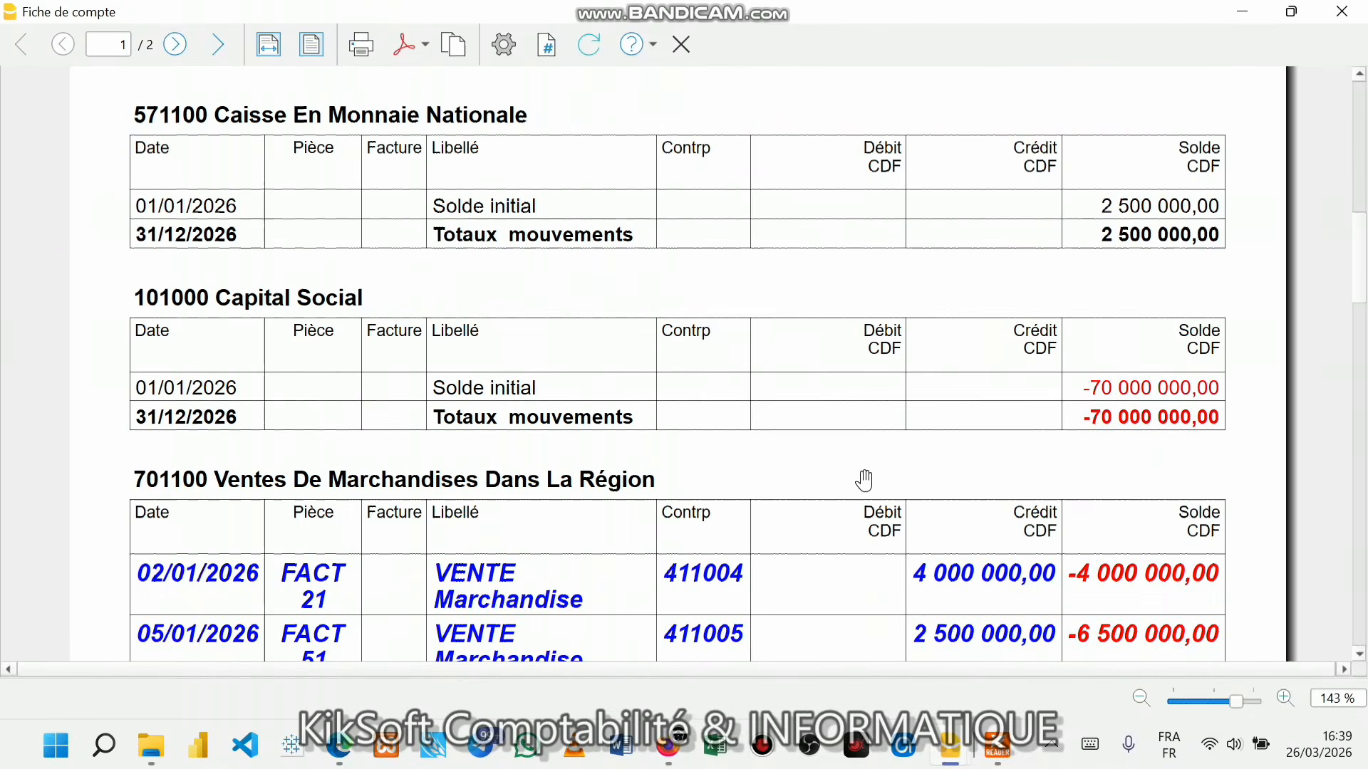
scroll(864, 481, down, 7)
scroll(873, 479, up, 4)
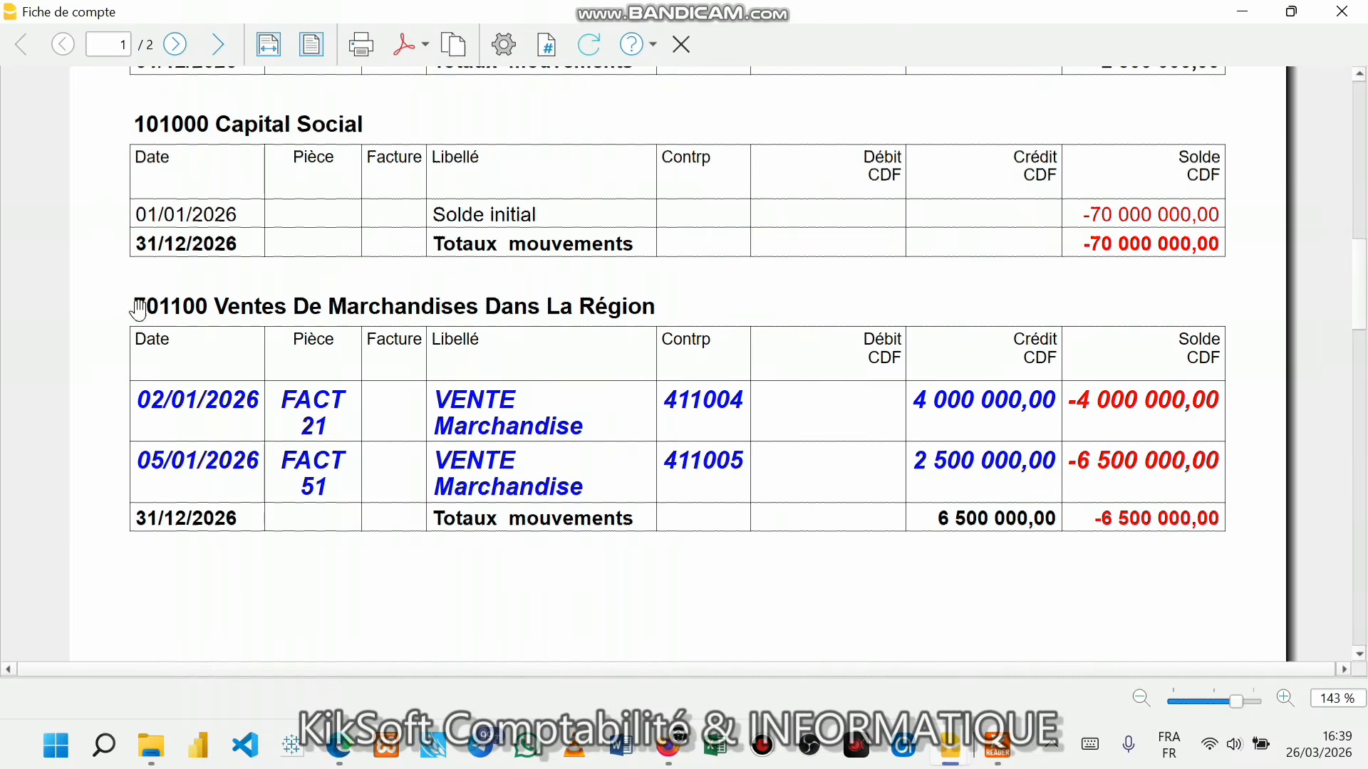
scroll(782, 330, up, 17)
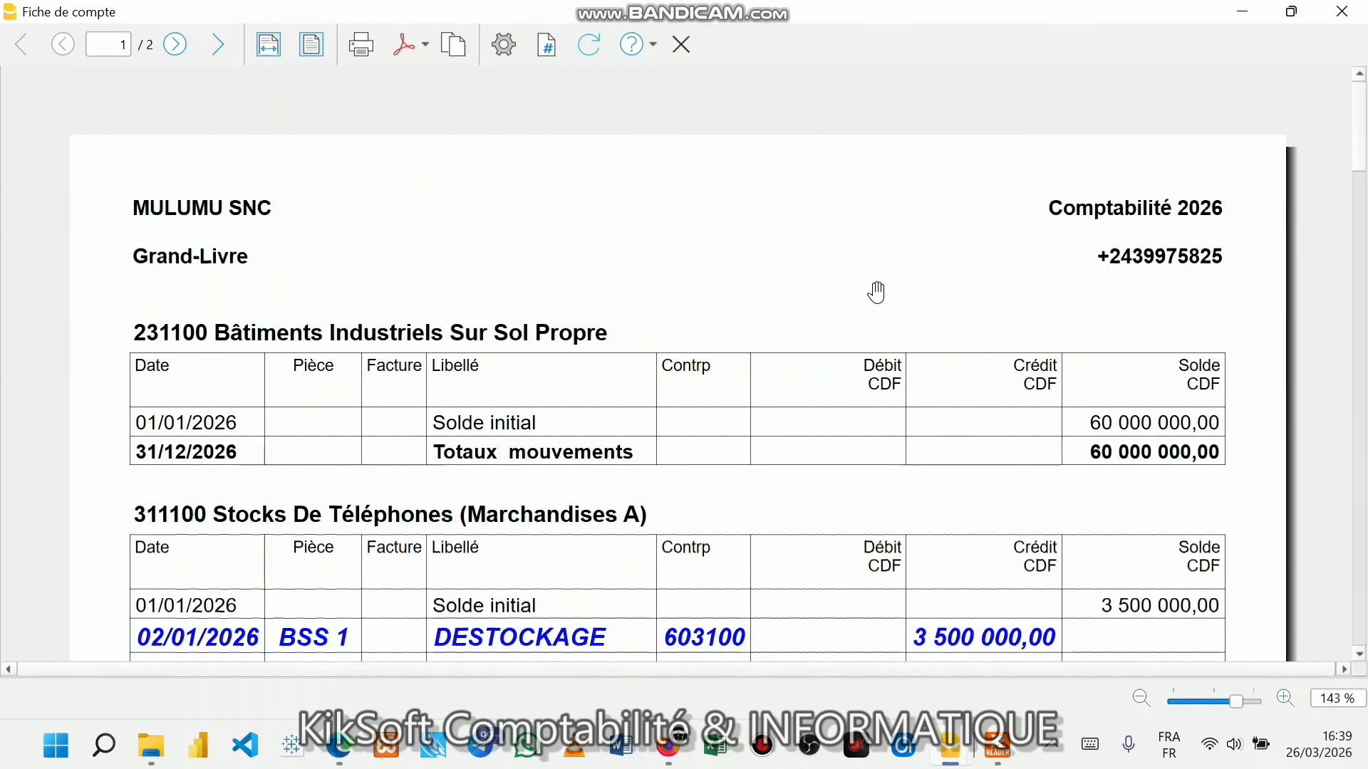
scroll(533, 341, down, 12)
scroll(536, 346, down, 20)
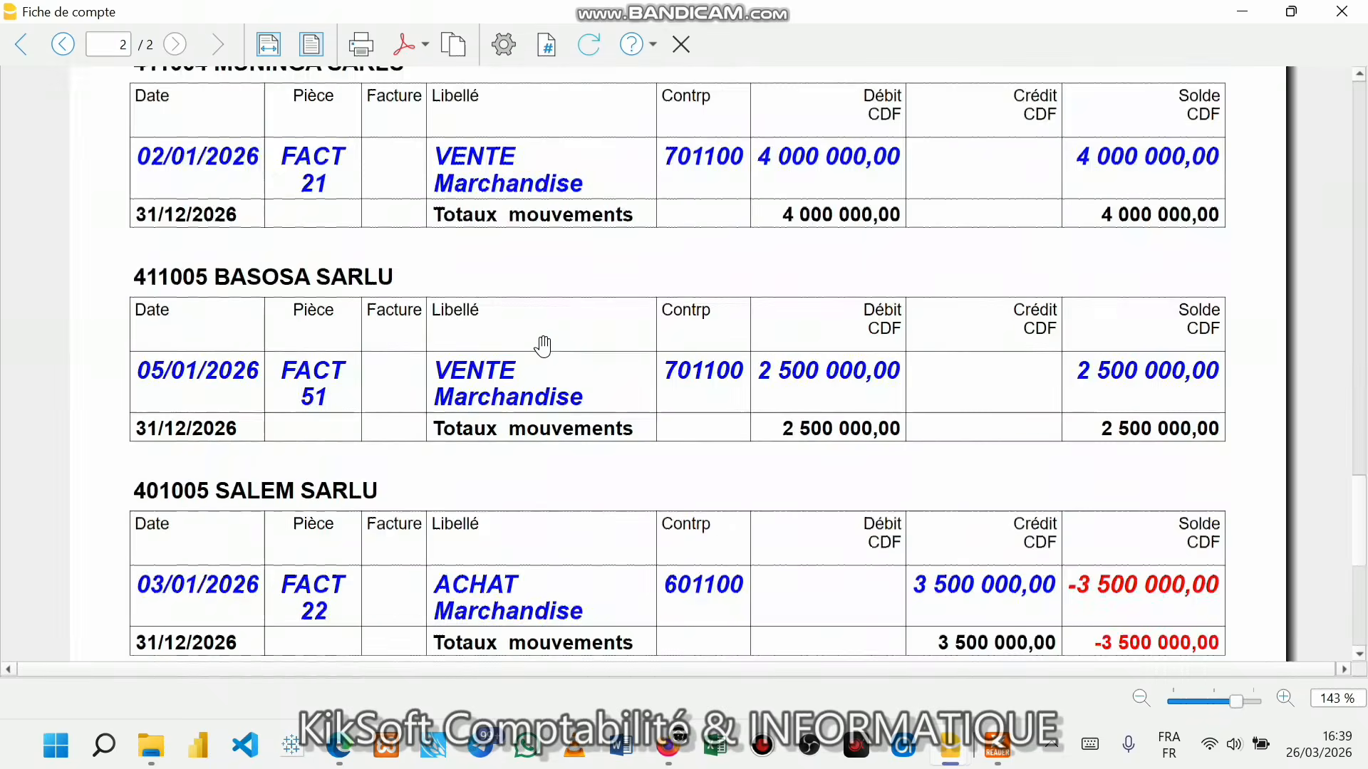
scroll(543, 346, down, 8)
scroll(543, 345, up, 10)
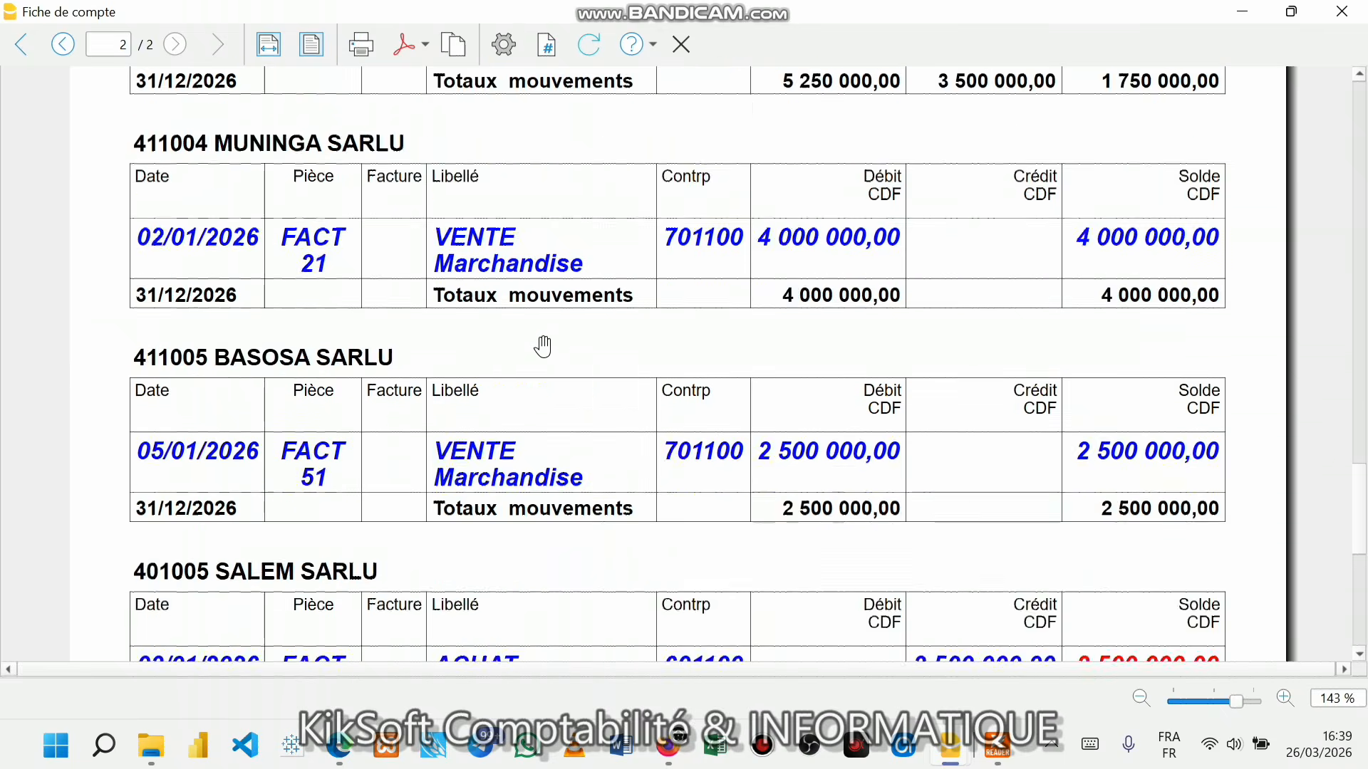
scroll(543, 345, up, 15)
- Export the Grand-Livre to PDF, renaming 'Fiche de compte' to SIP_SERIE1_GRAND-LIVRE.pdf
click(426, 47)
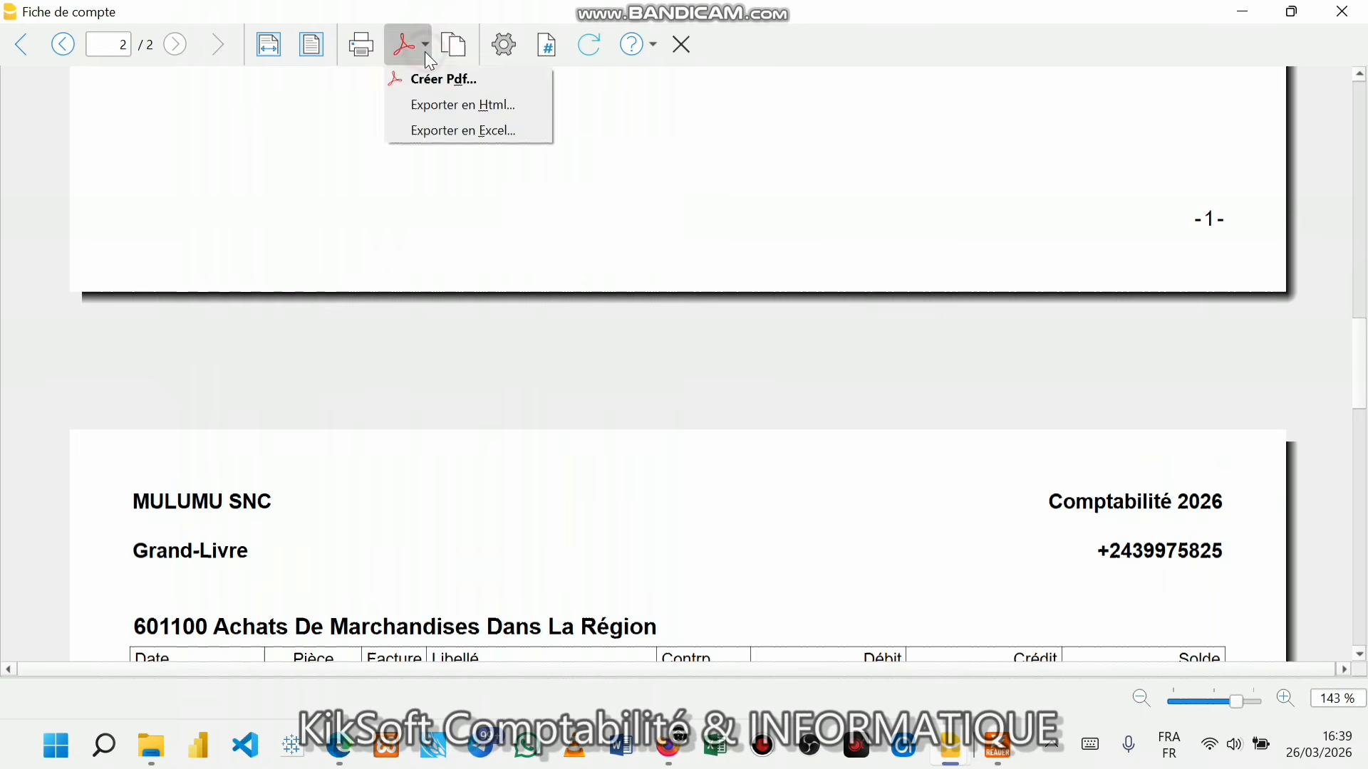
click(442, 79)
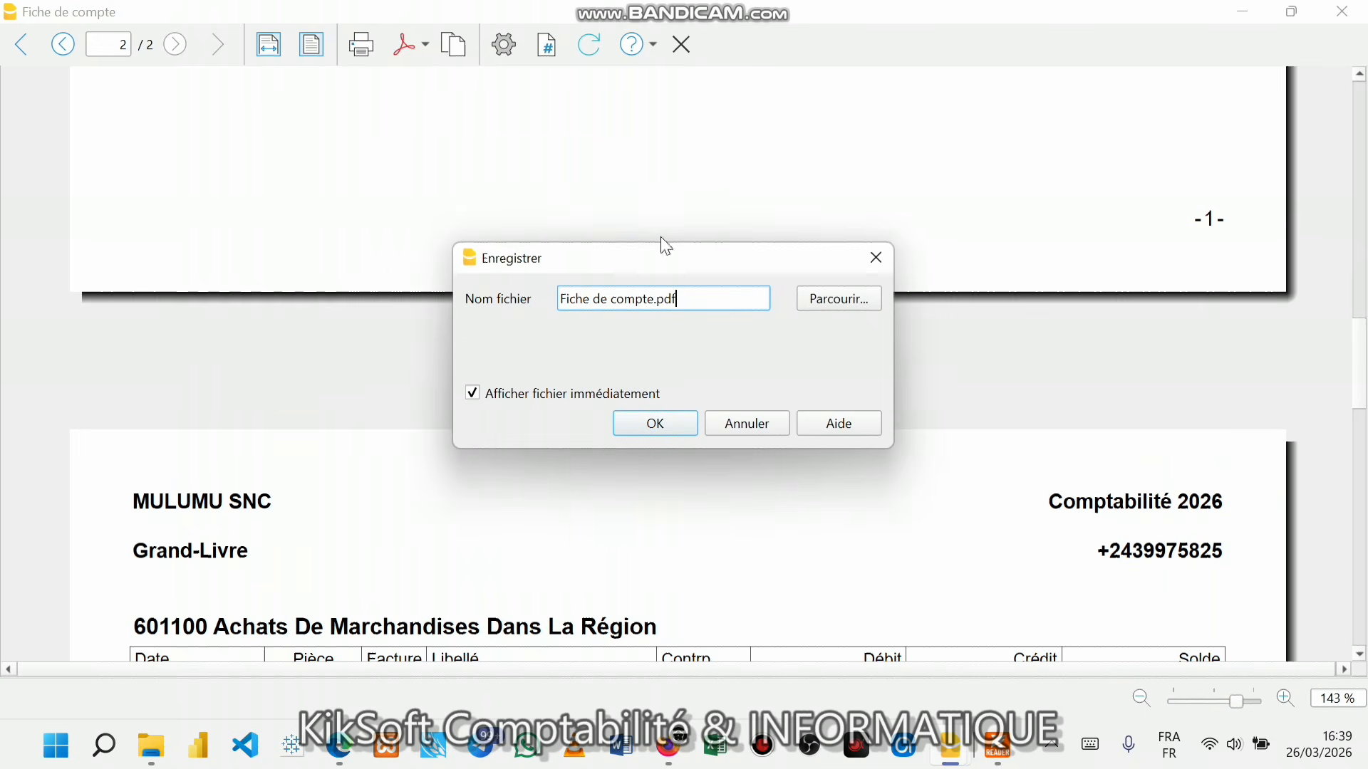
click(656, 302)
key(BackSpace)
key(BackSpace)
key(BackSpace)
key(BackSpace)
key(BackSpace)
key(BackSpace)
key(BackSpace)
key(BackSpace)
key(BackSpace)
key(BackSpace)
key(BackSpace)
key(BackSpace)
key(BackSpace)
key(BackSpace)
key(BackSpace)
text(SIP8SERIE1)
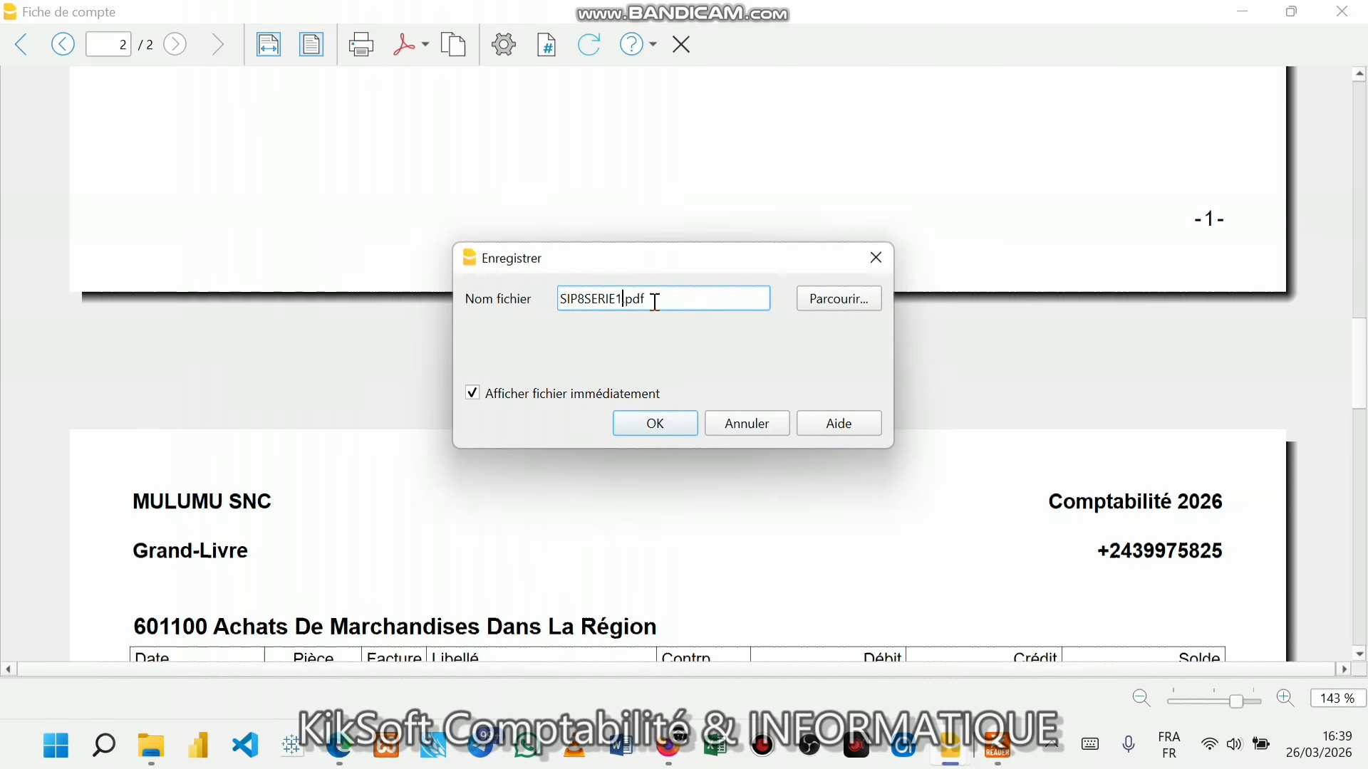
text(_)
key(BackSpace)
text(_)
key(Right)
key(Right)
key(Right)
text(GRAND)
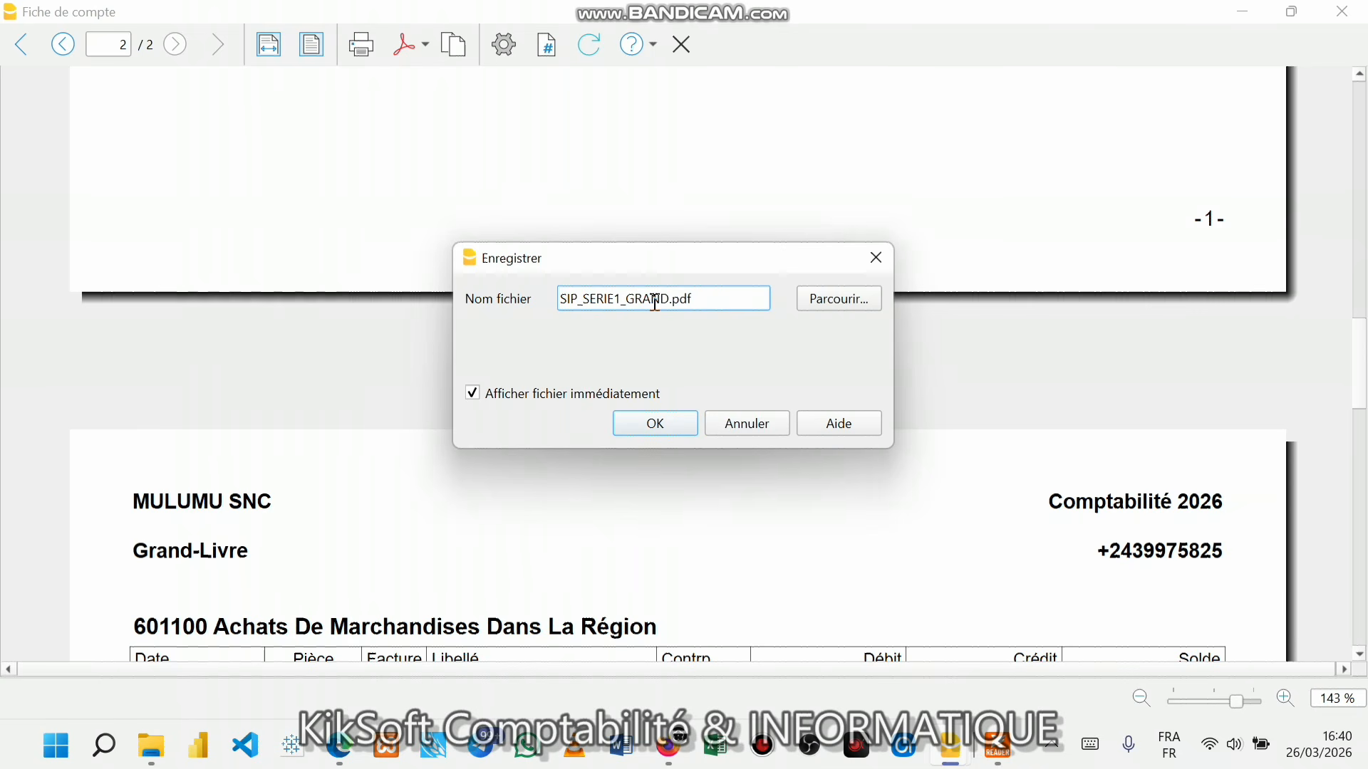
text(-LIVRE)
click(802, 299)
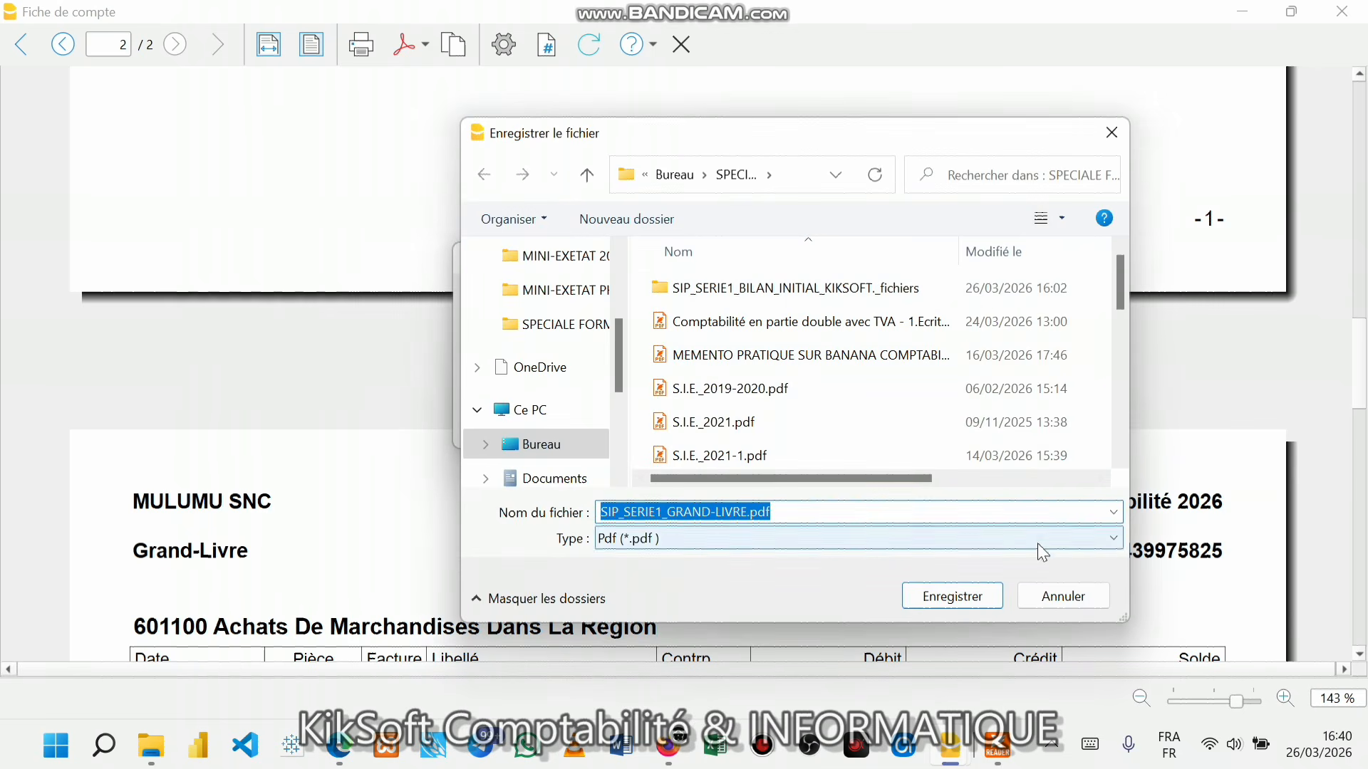
click(977, 600)
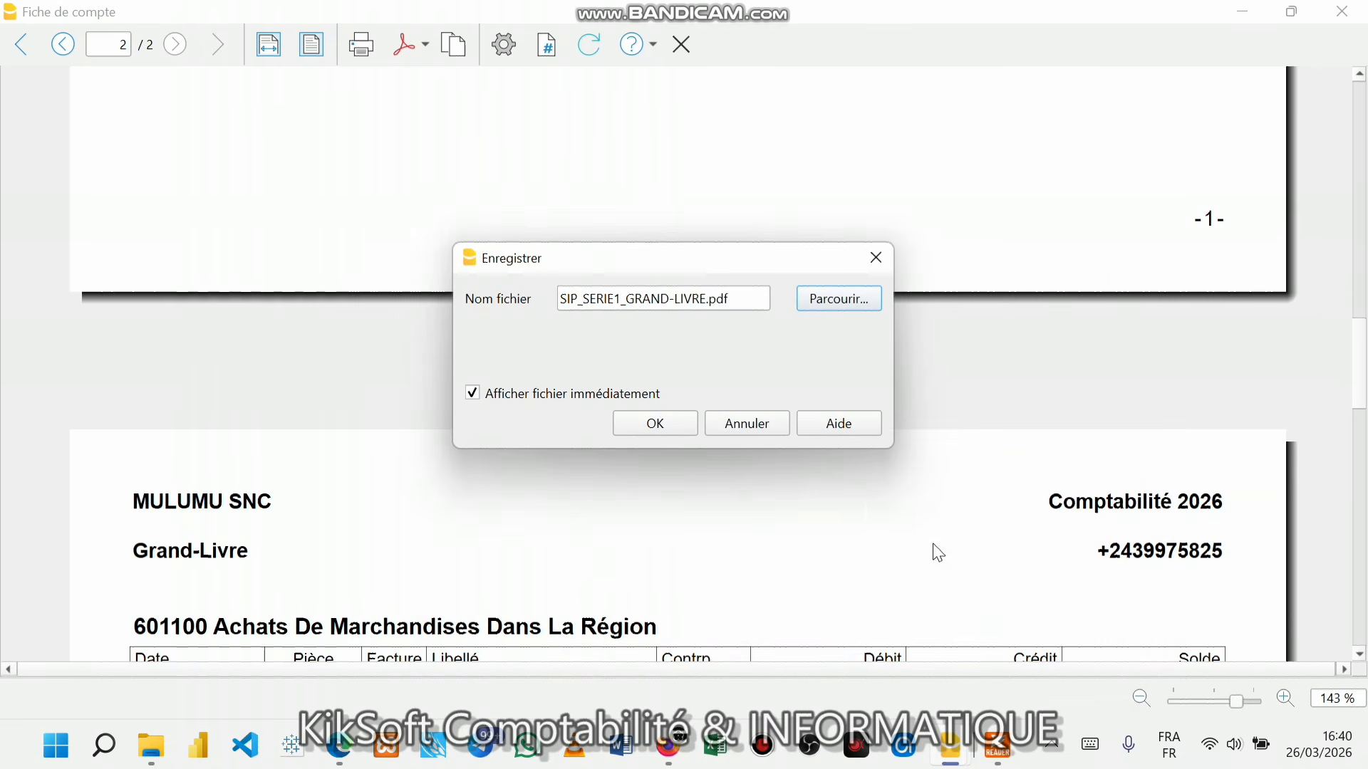
click(673, 421)
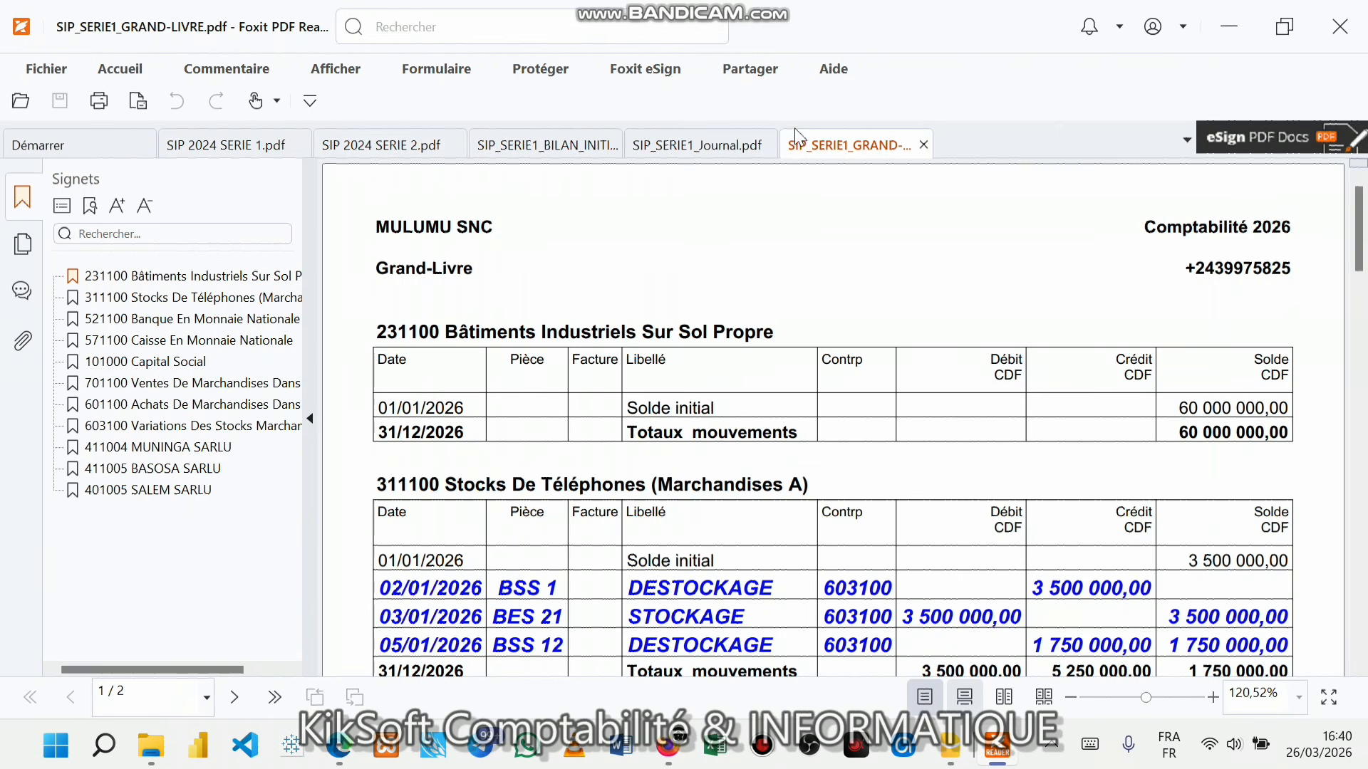
- Browse the open PDF tabs in Foxit and close the SIP_SERIE1_Journal.pdf tab
click(547, 150)
scroll(665, 296, down, 10)
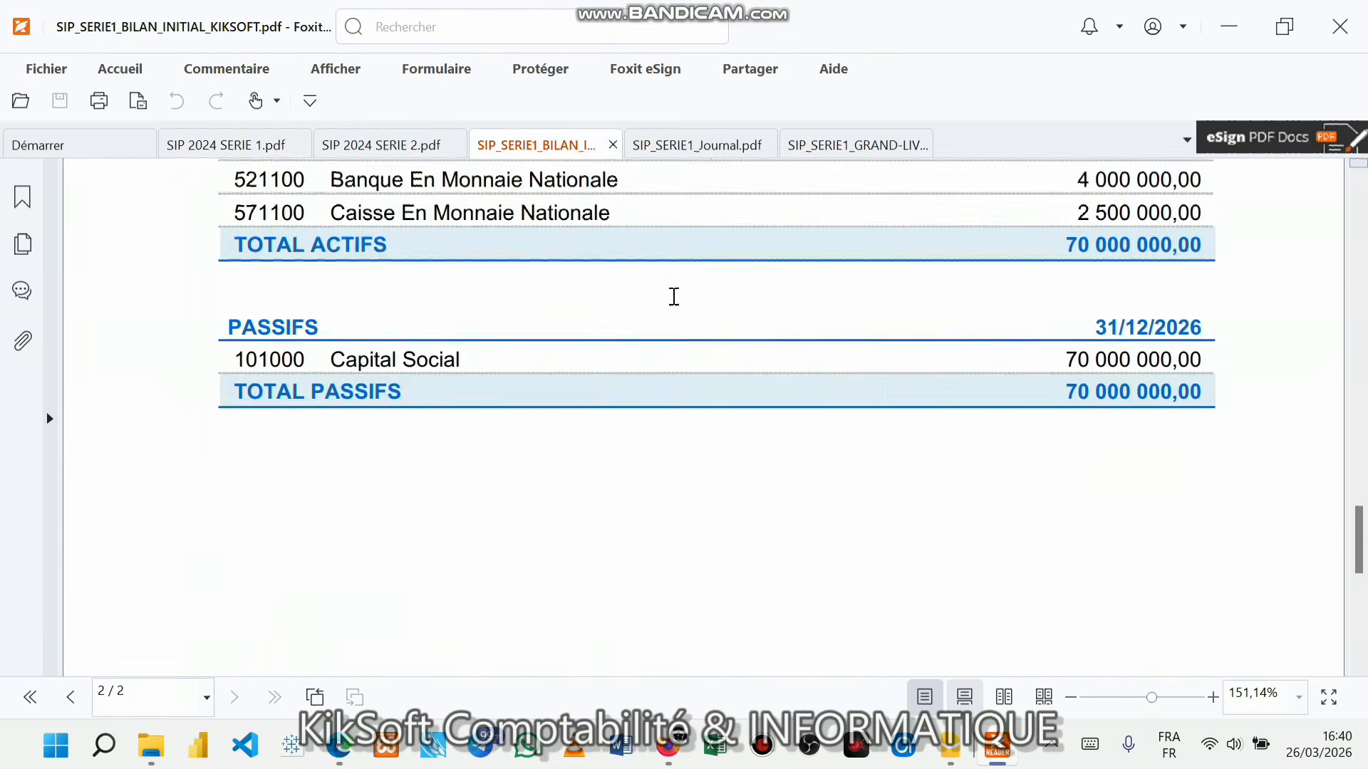
scroll(676, 305, up, 5)
click(698, 146)
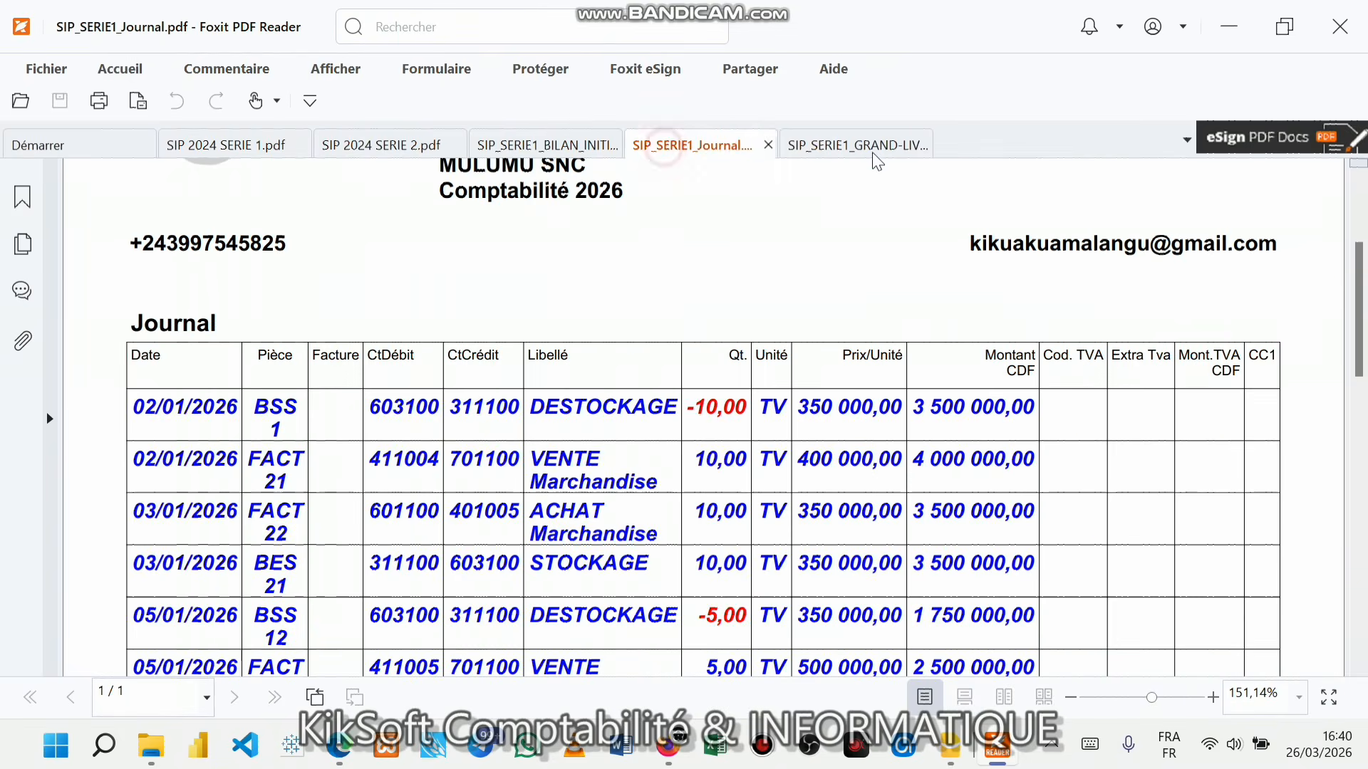
click(873, 150)
click(555, 151)
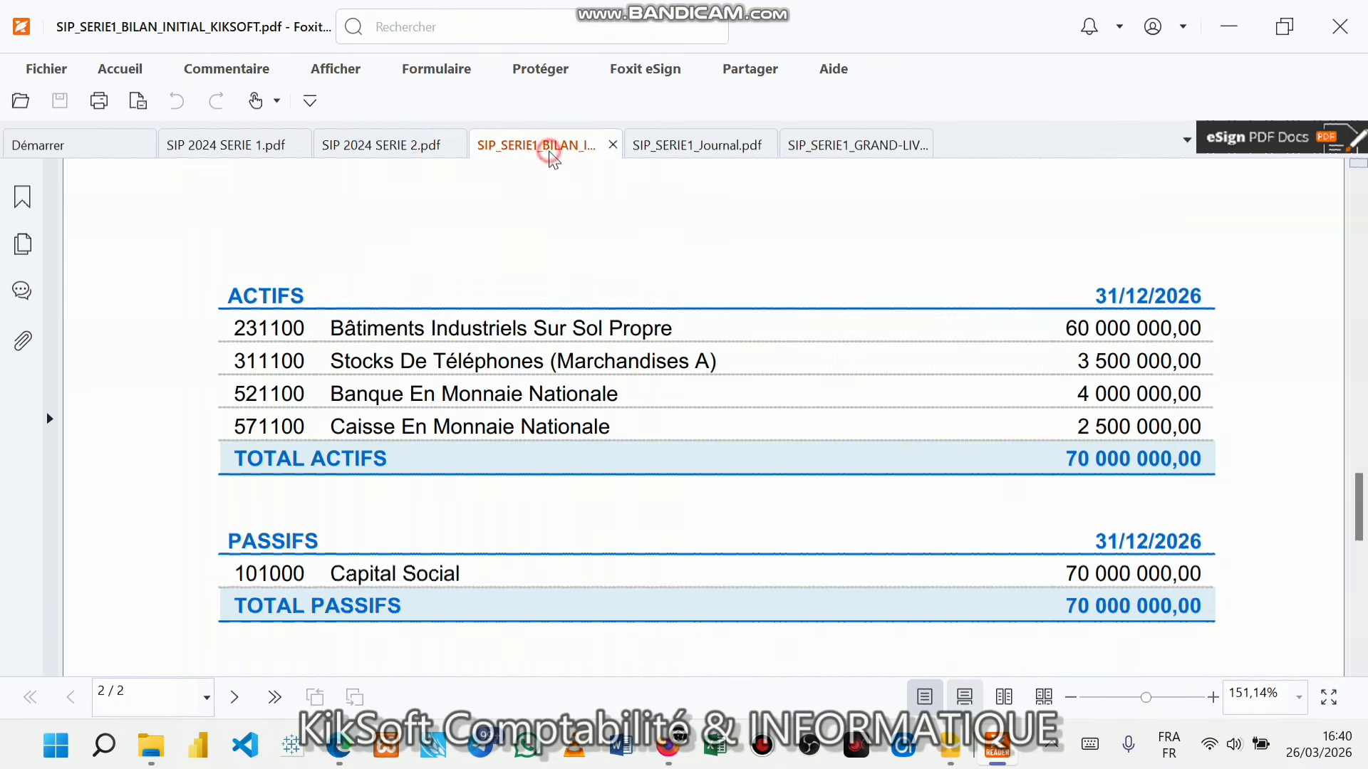
middle_click(627, 151)
- Hide the bookmarks pane, compare the Bilan Initial and Grand-Livre PDFs, then minimise Foxit
scroll(634, 261, up, 2)
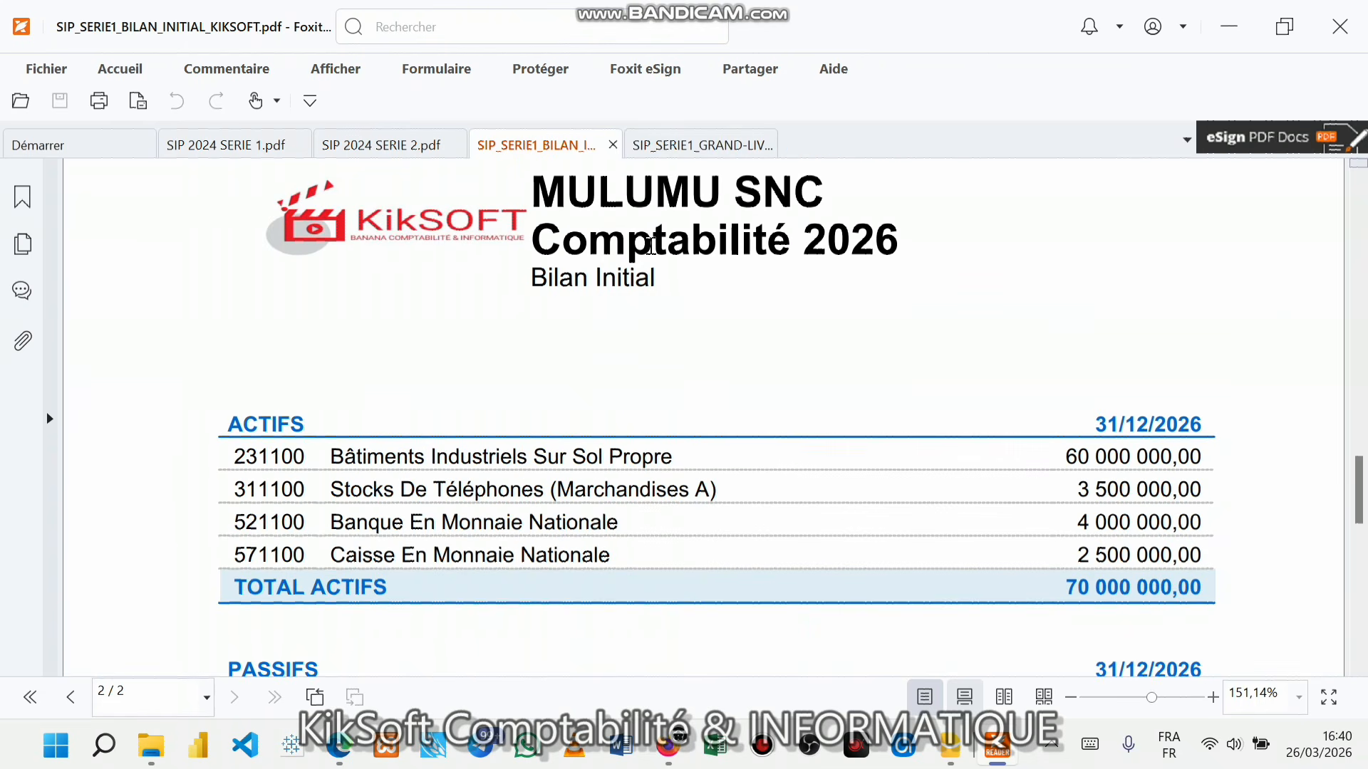
click(664, 151)
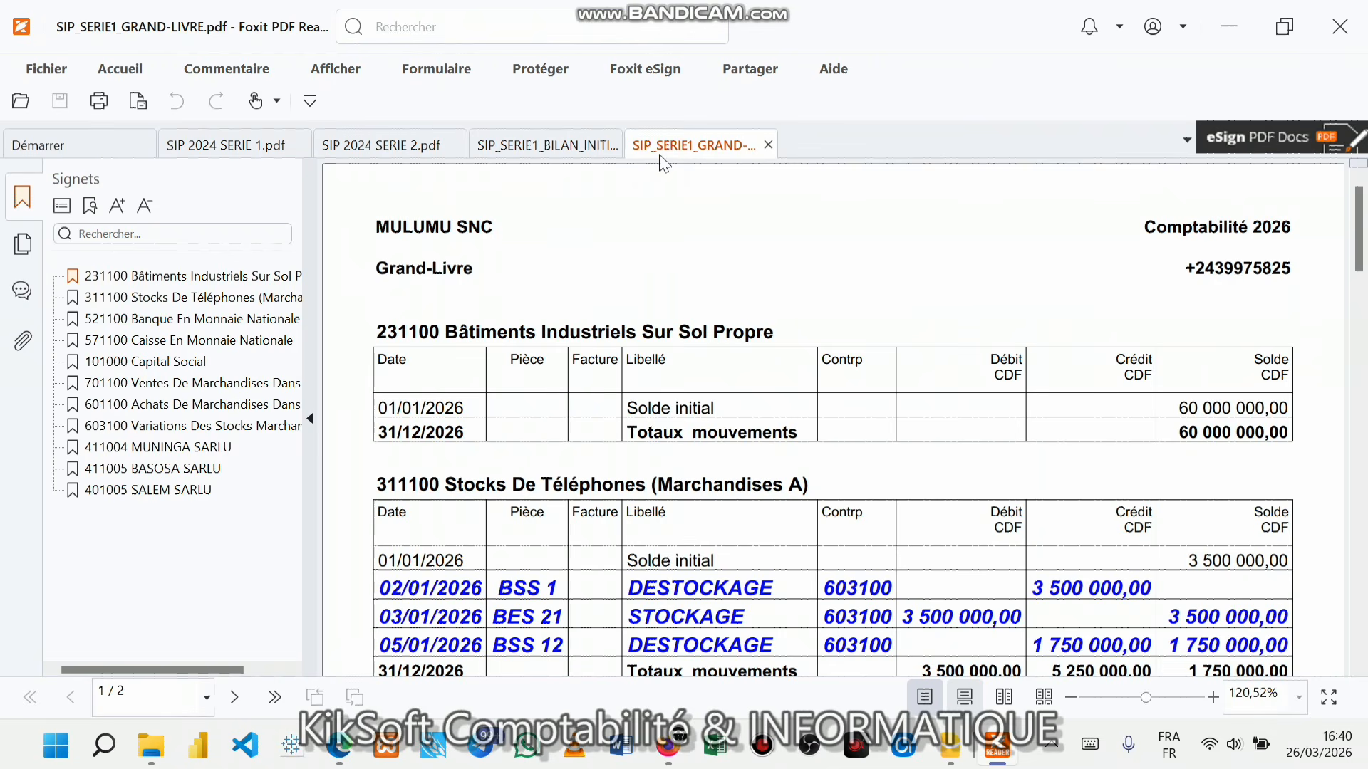
click(309, 417)
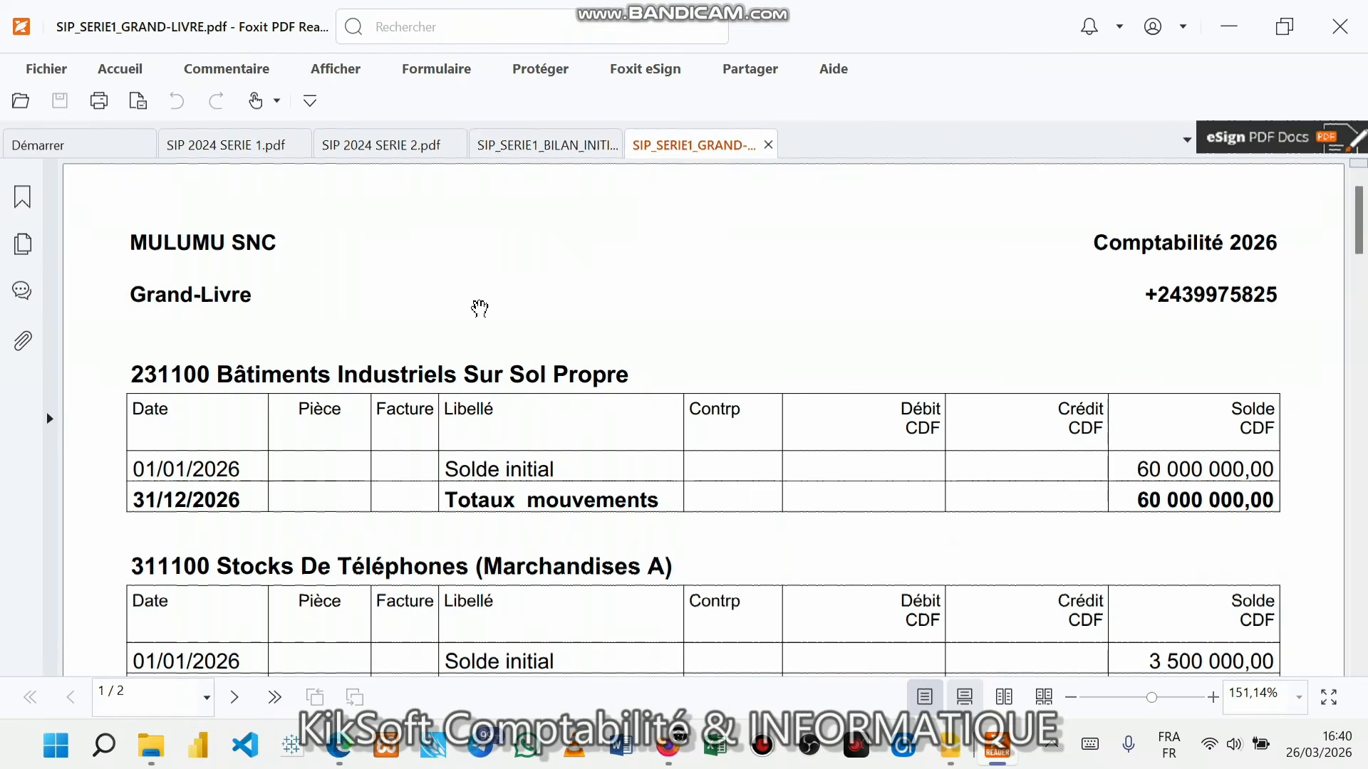
click(572, 153)
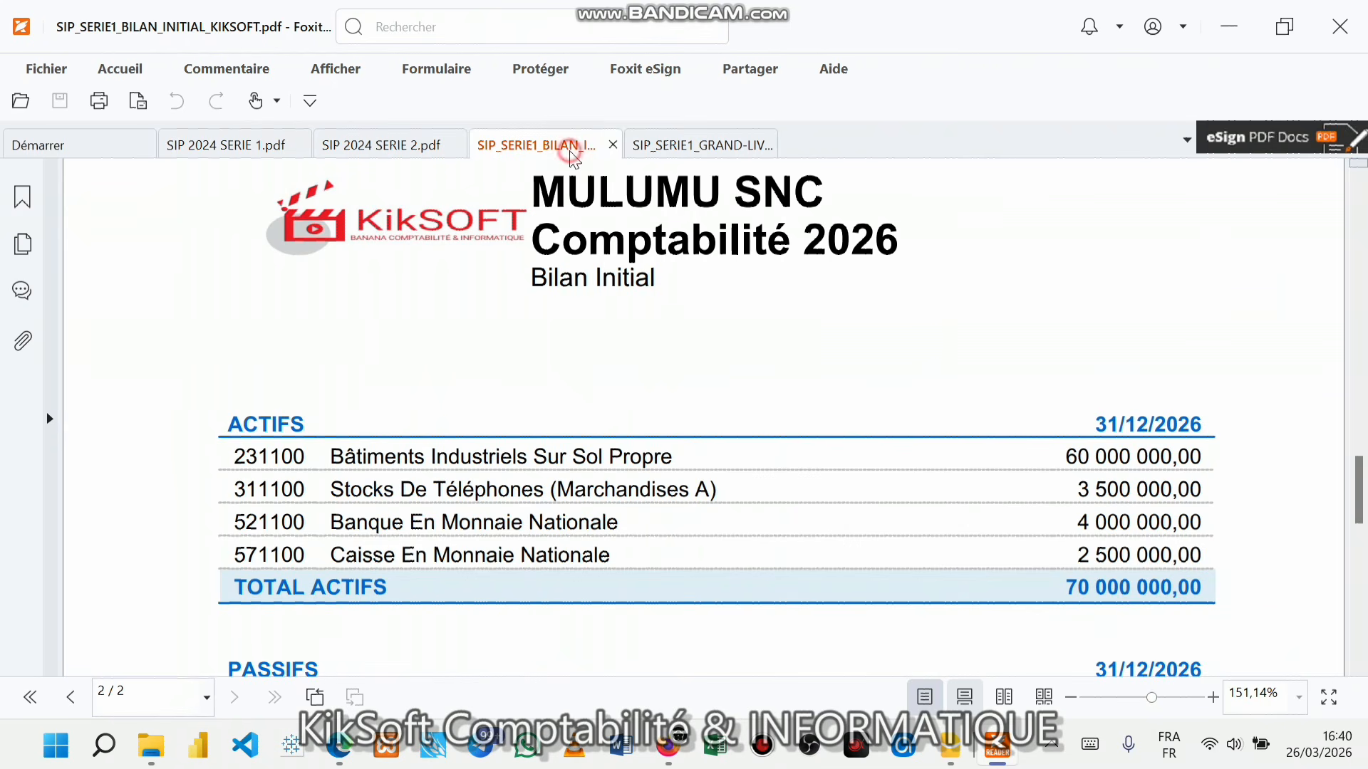
click(659, 153)
click(540, 146)
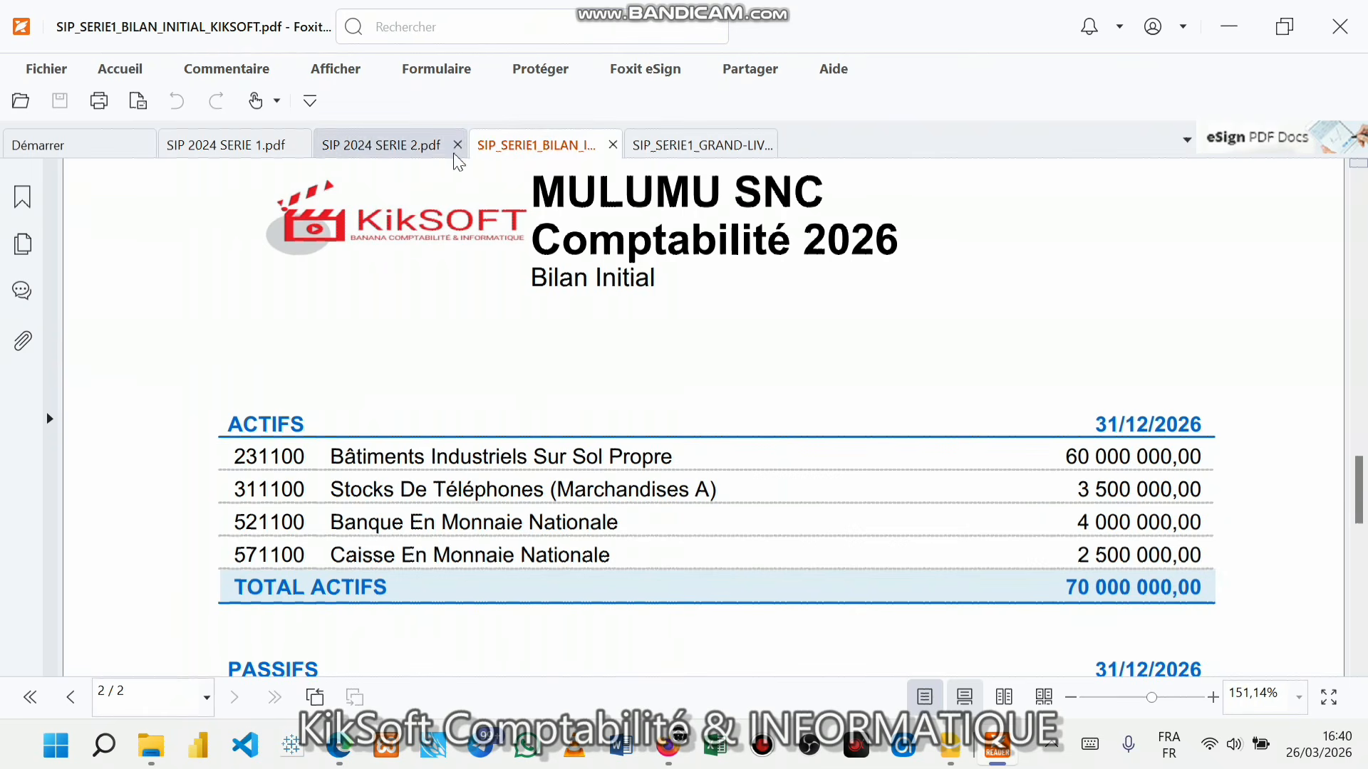
click(682, 146)
click(535, 144)
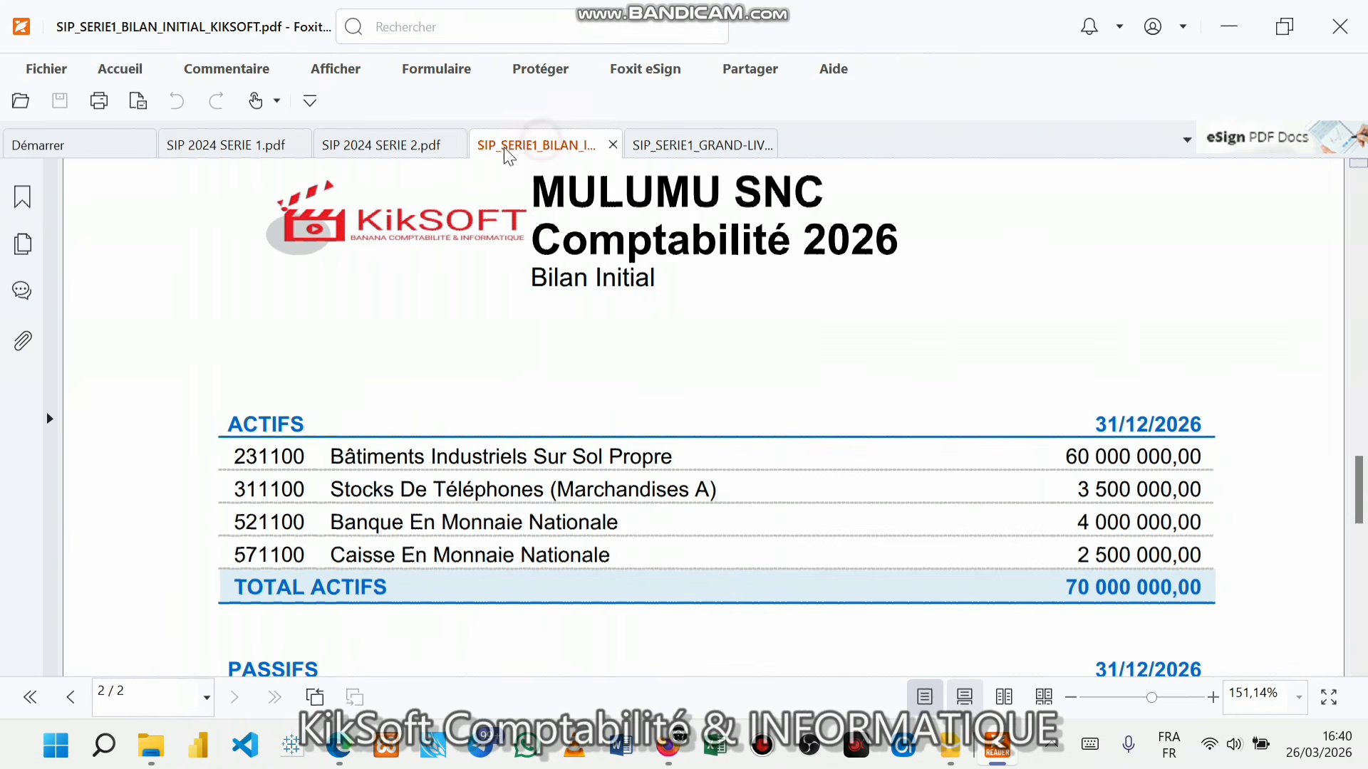
click(678, 150)
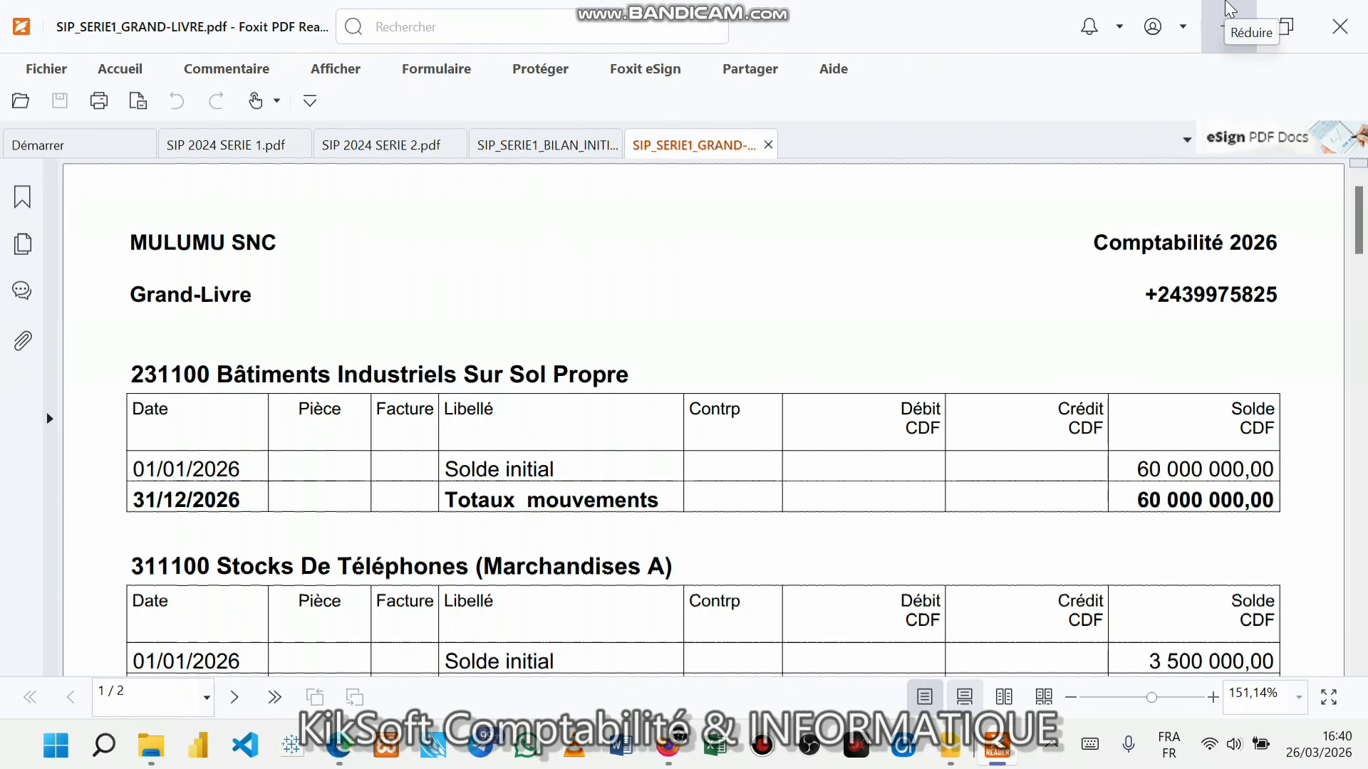
click(1229, 10)
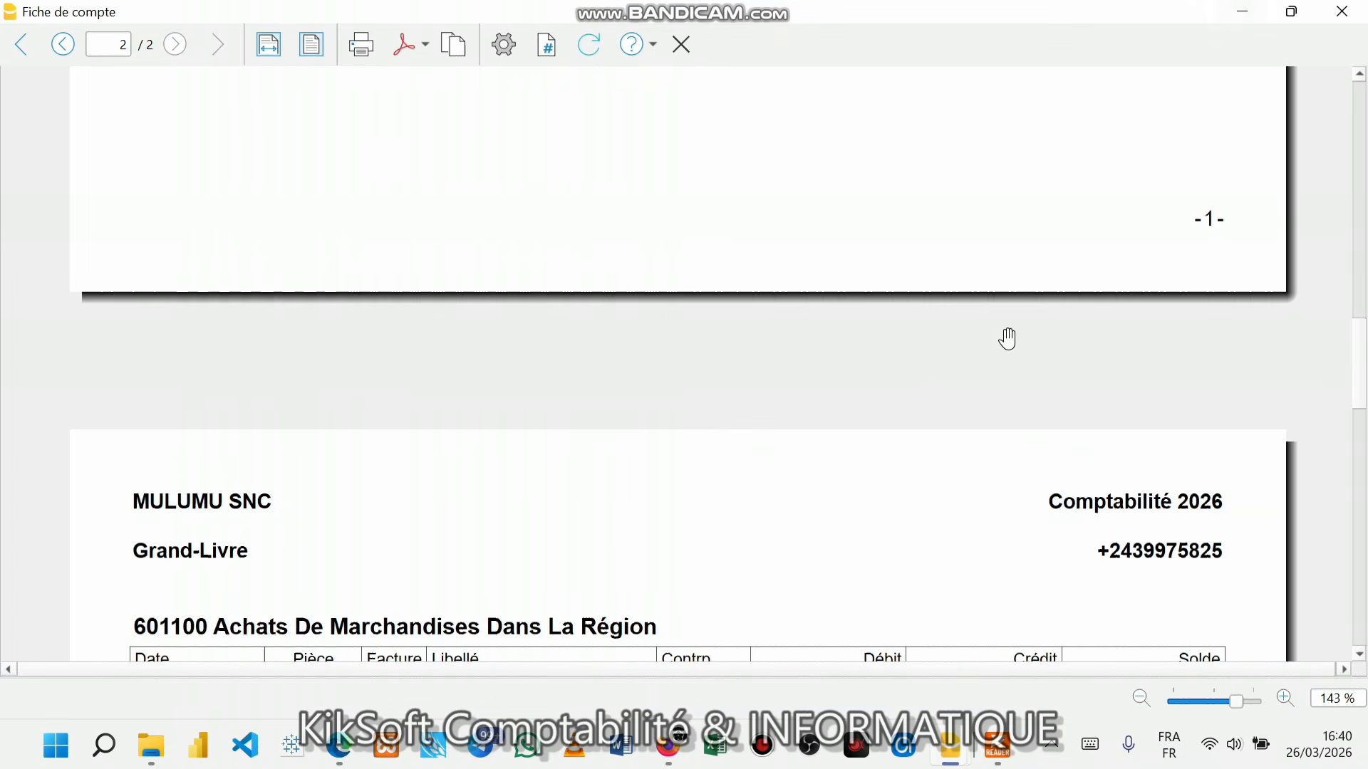
- Close the Fiche de compte print preview
scroll(1001, 356, down, 10)
scroll(1005, 369, up, 15)
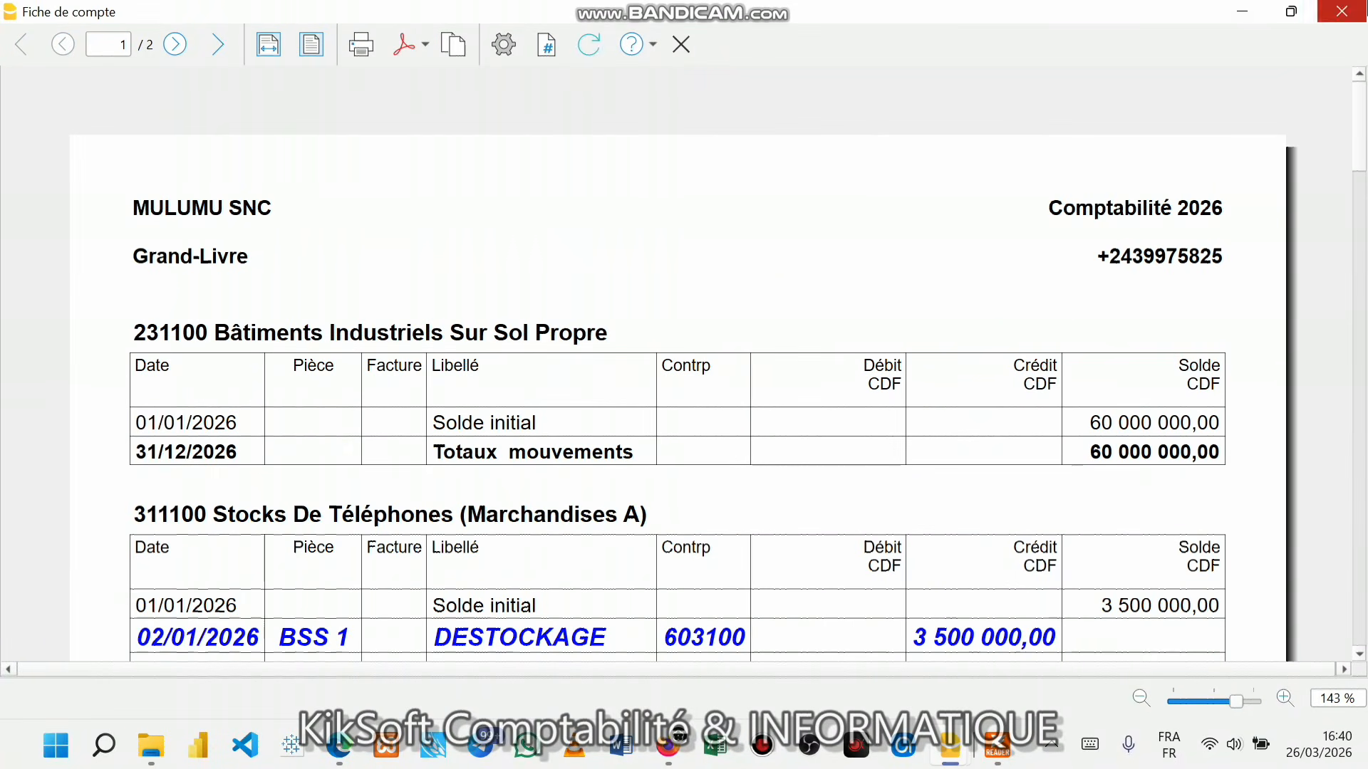
click(684, 47)
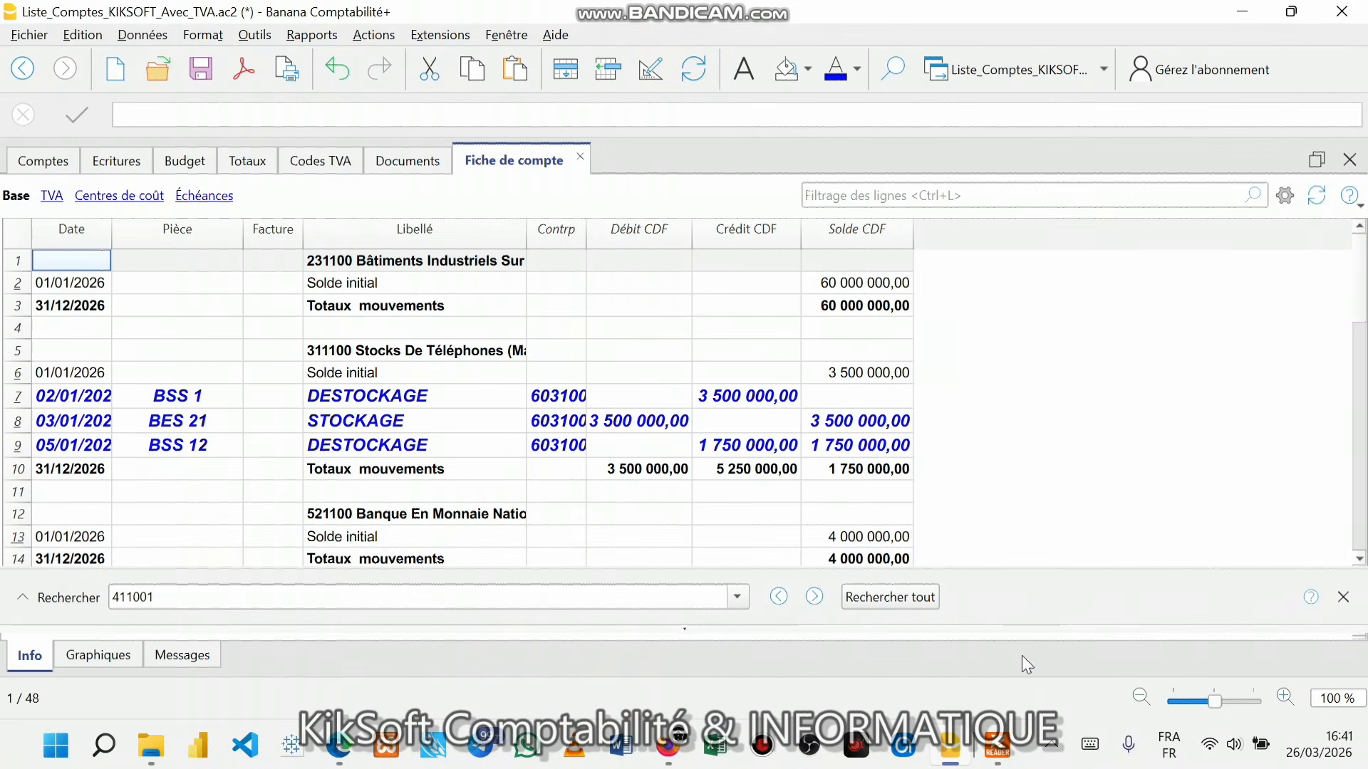
- Switch back to Banana and review the account cards, including stock account 311100
mouse_move(997, 746)
click(1014, 690)
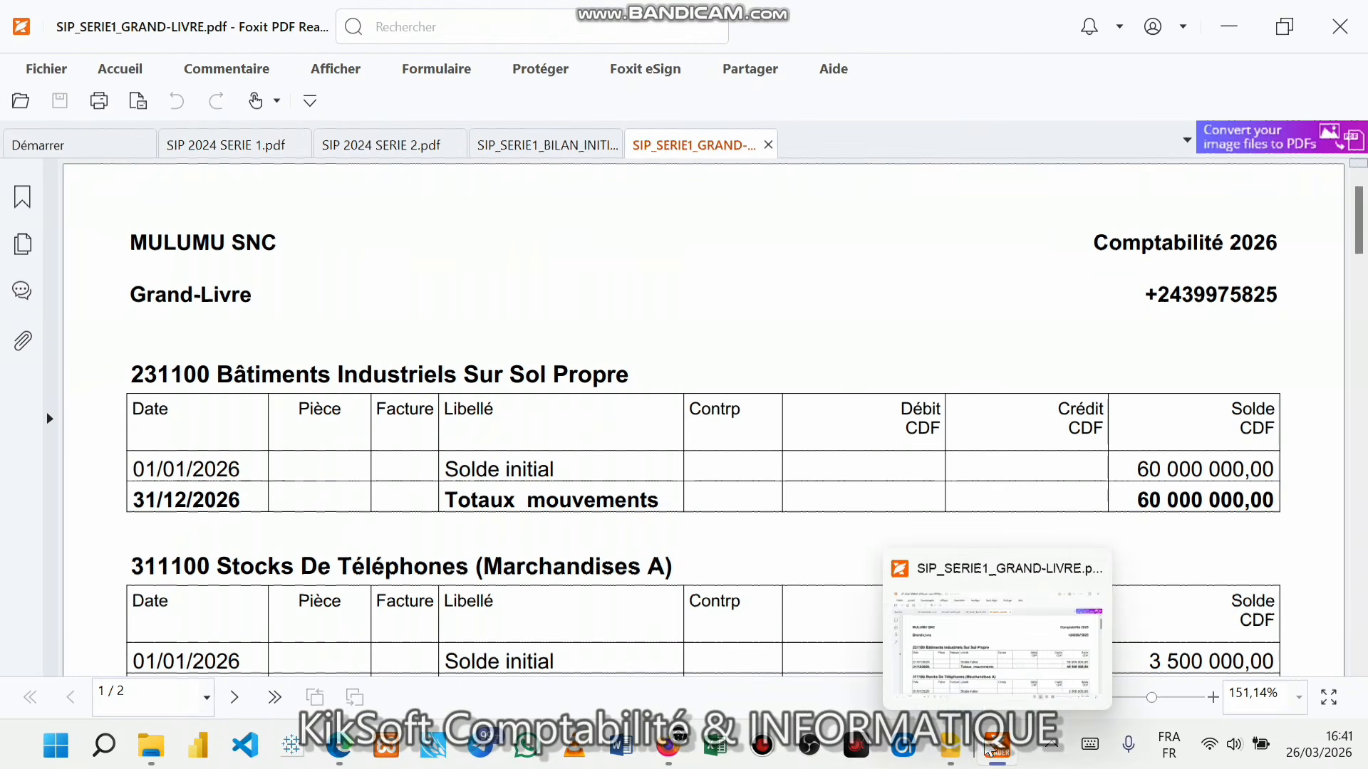
mouse_move(951, 746)
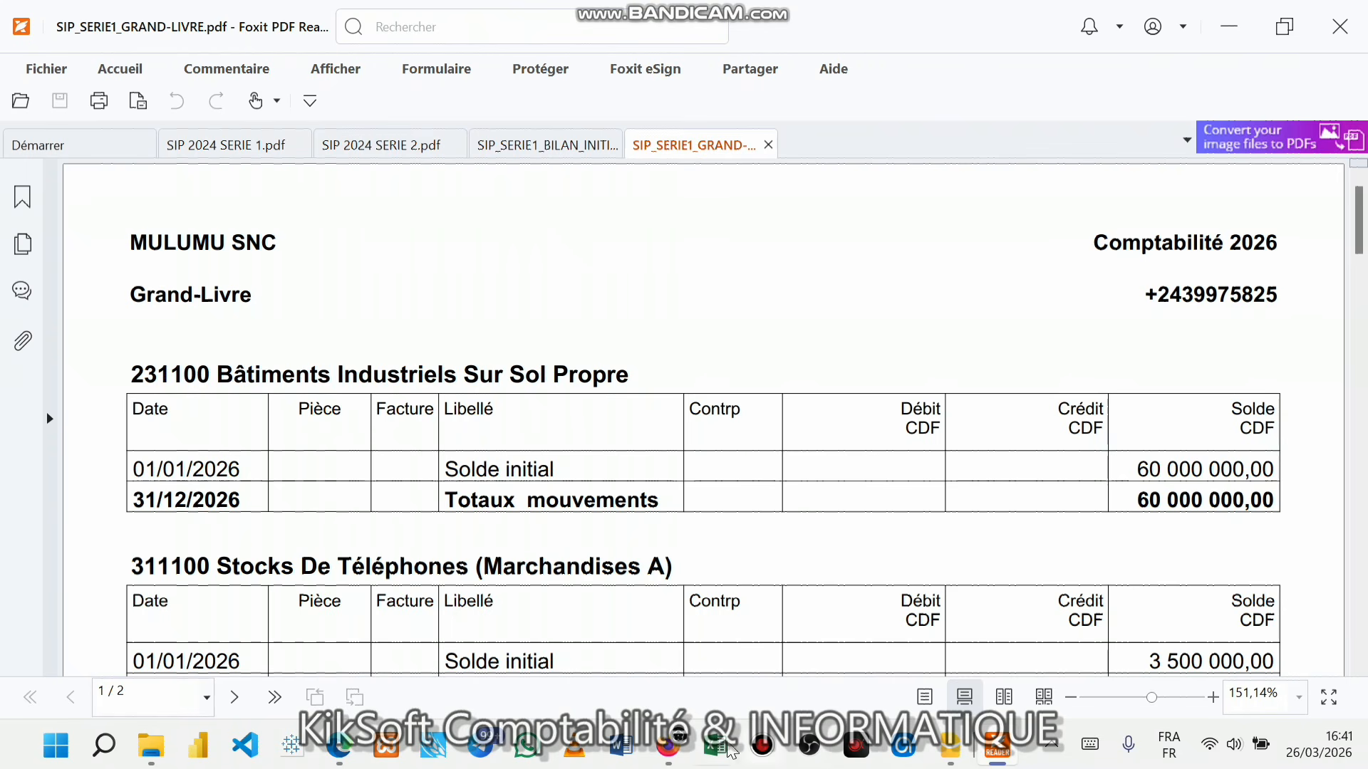
click(949, 744)
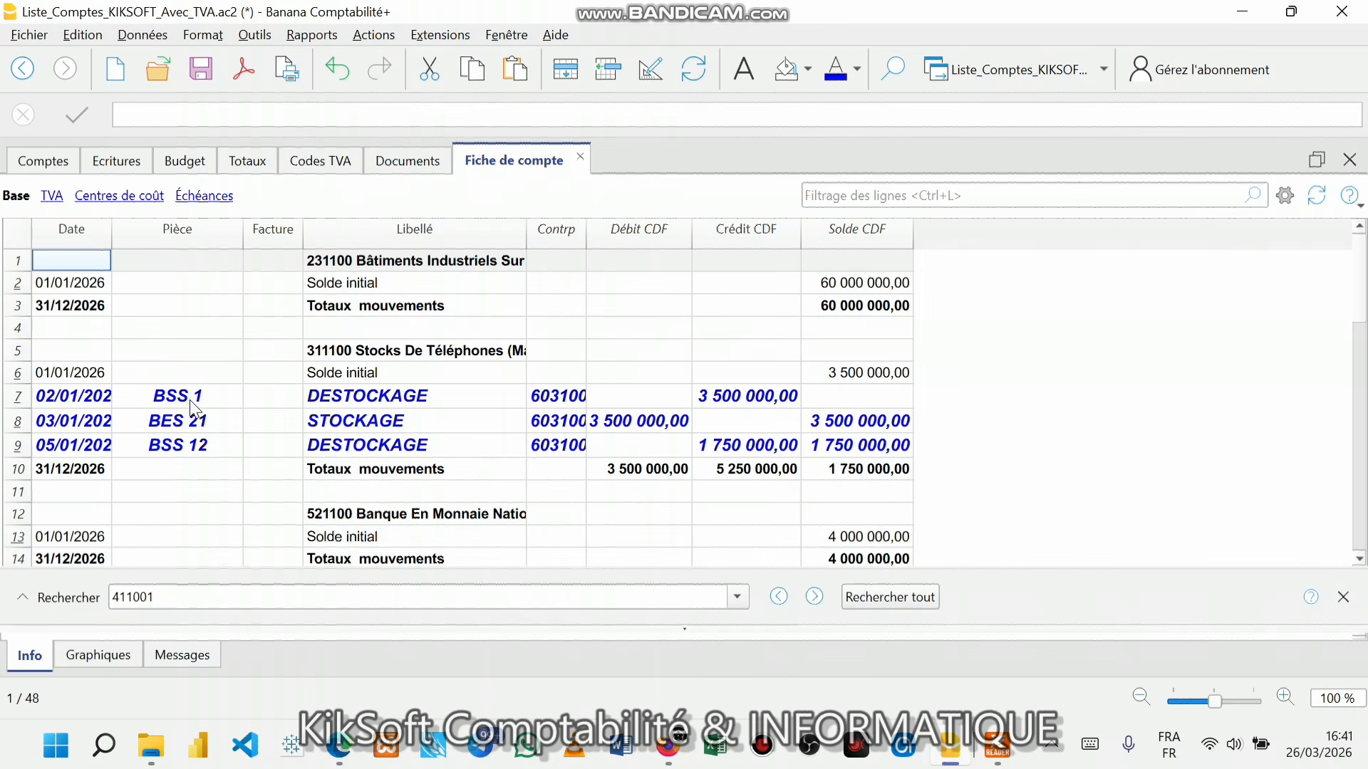
scroll(377, 466, down, 2)
scroll(384, 463, up, 2)
- Save the file and run the OHADA Balance des comptes report for 01/01/2026–31/12/2026
click(202, 70)
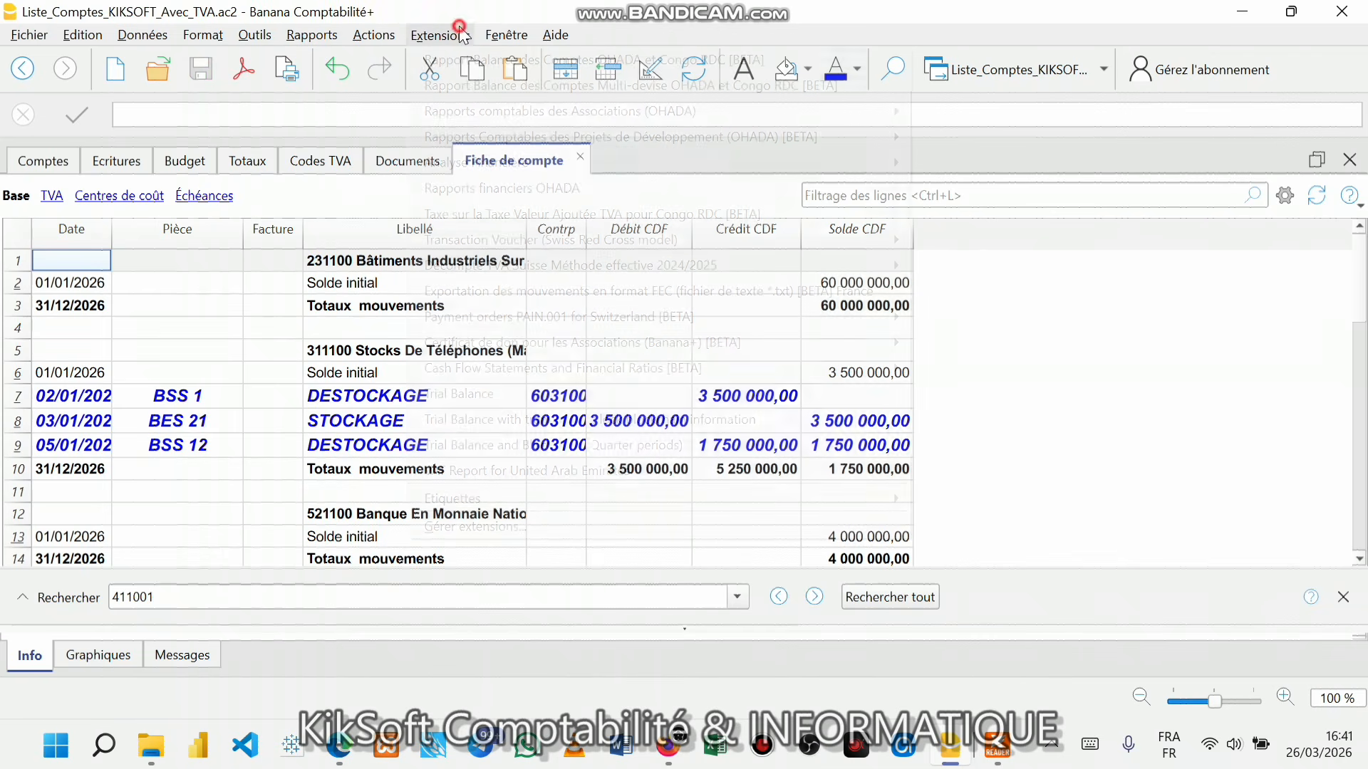
click(463, 35)
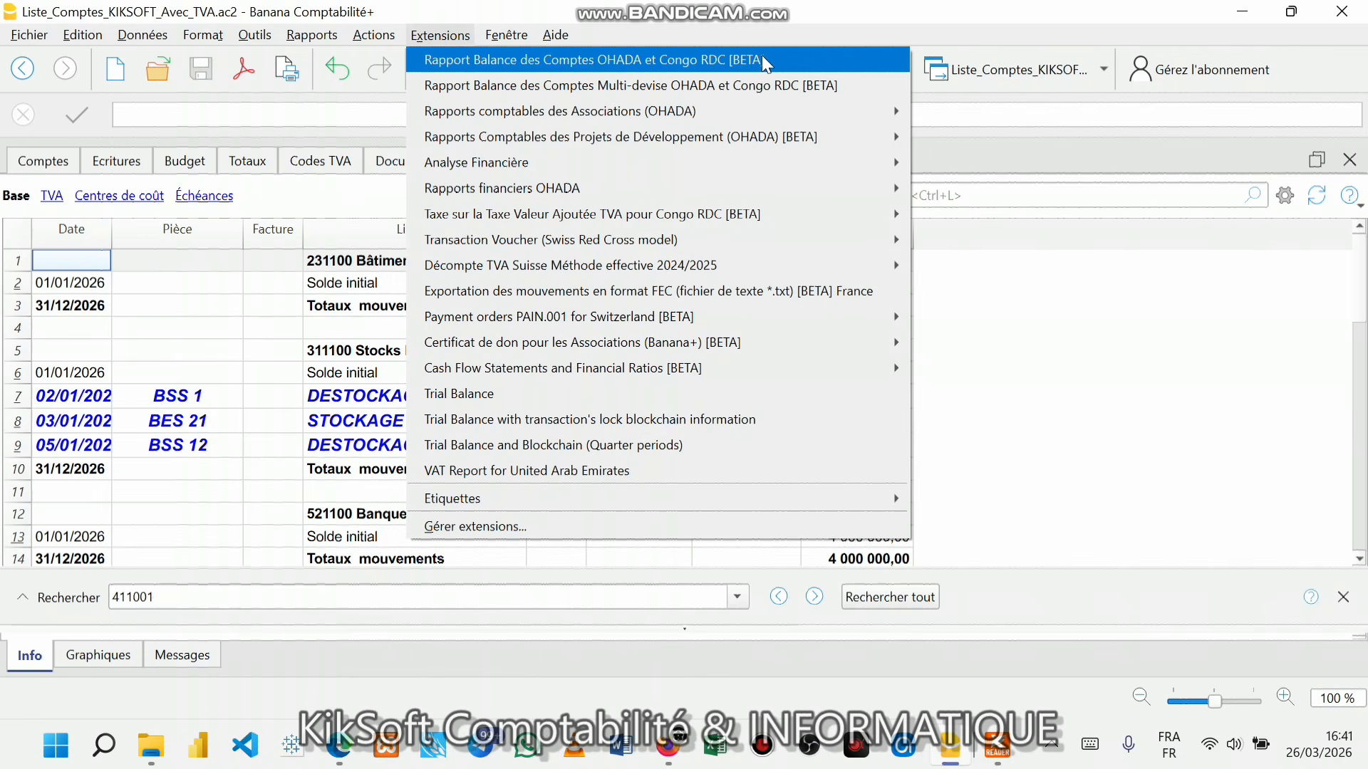
click(597, 58)
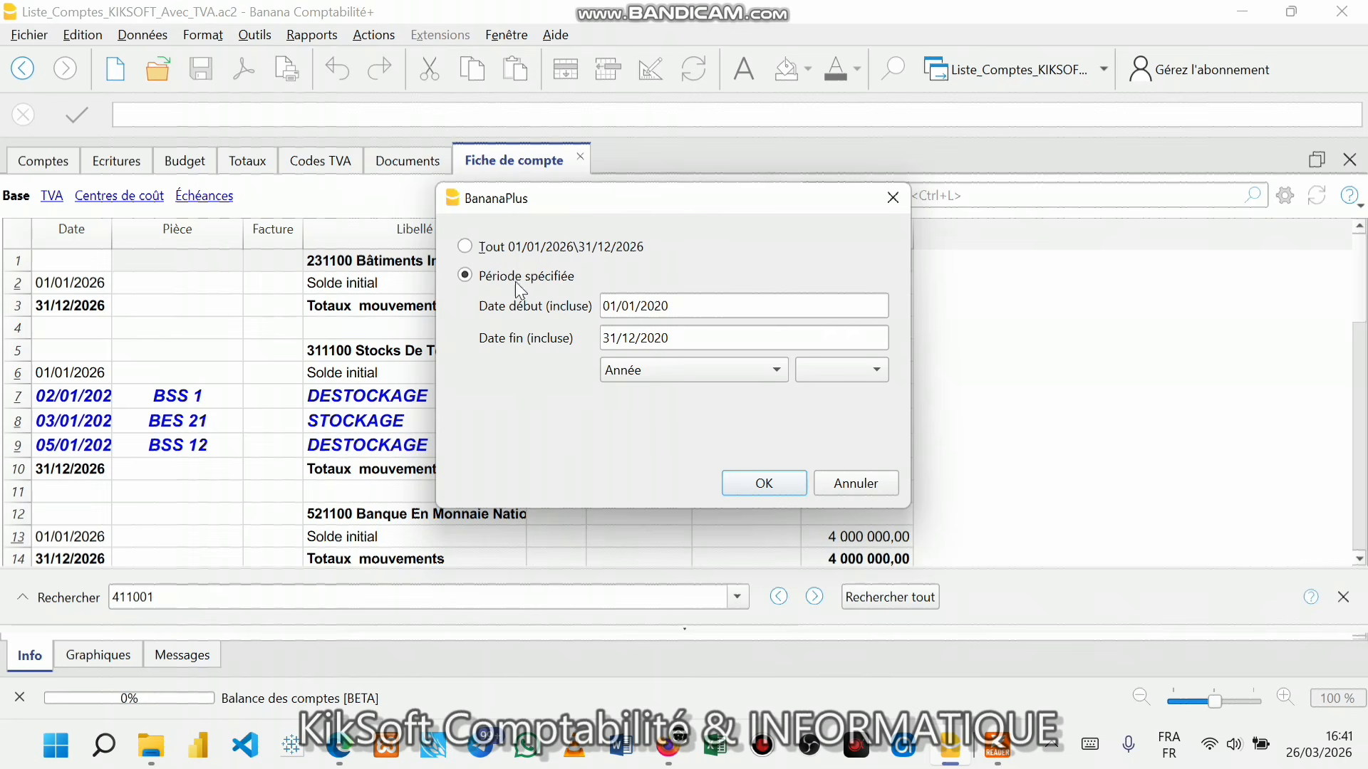
click(474, 249)
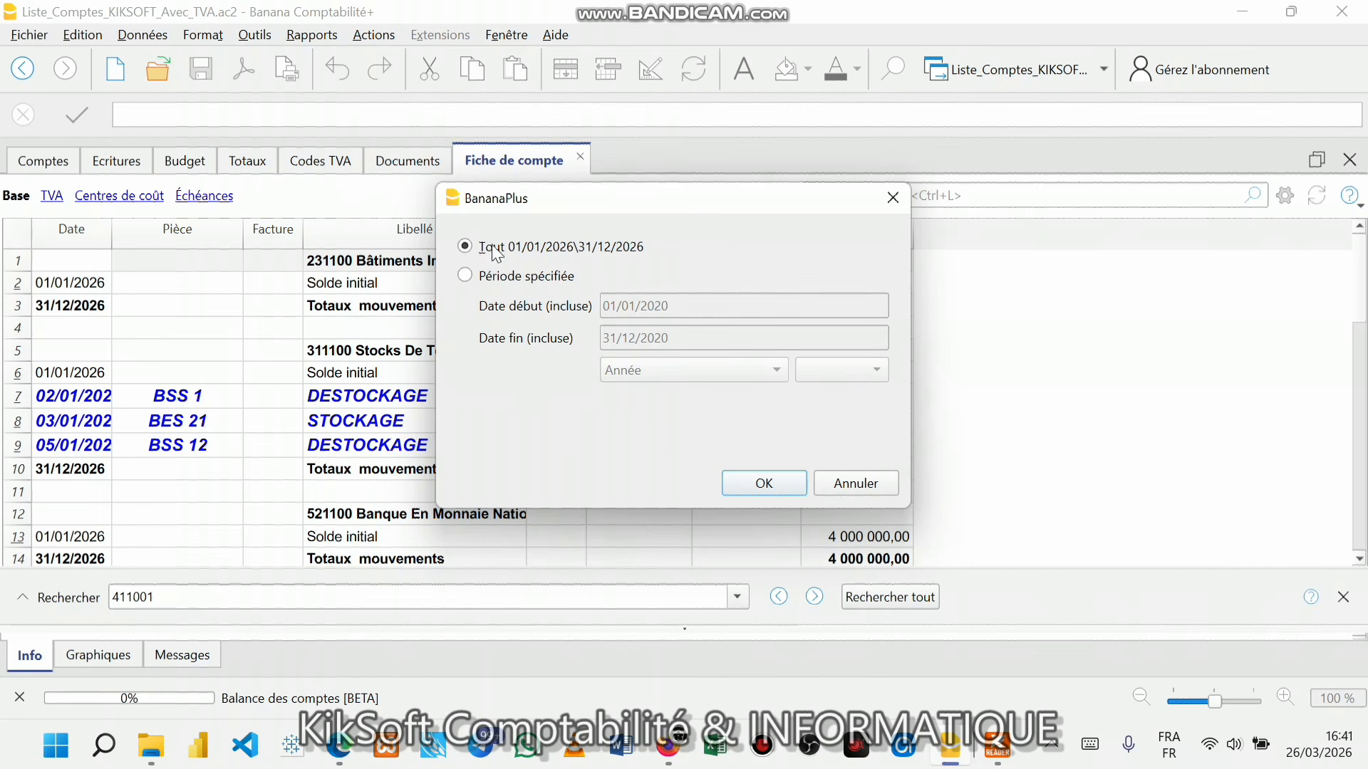
click(763, 489)
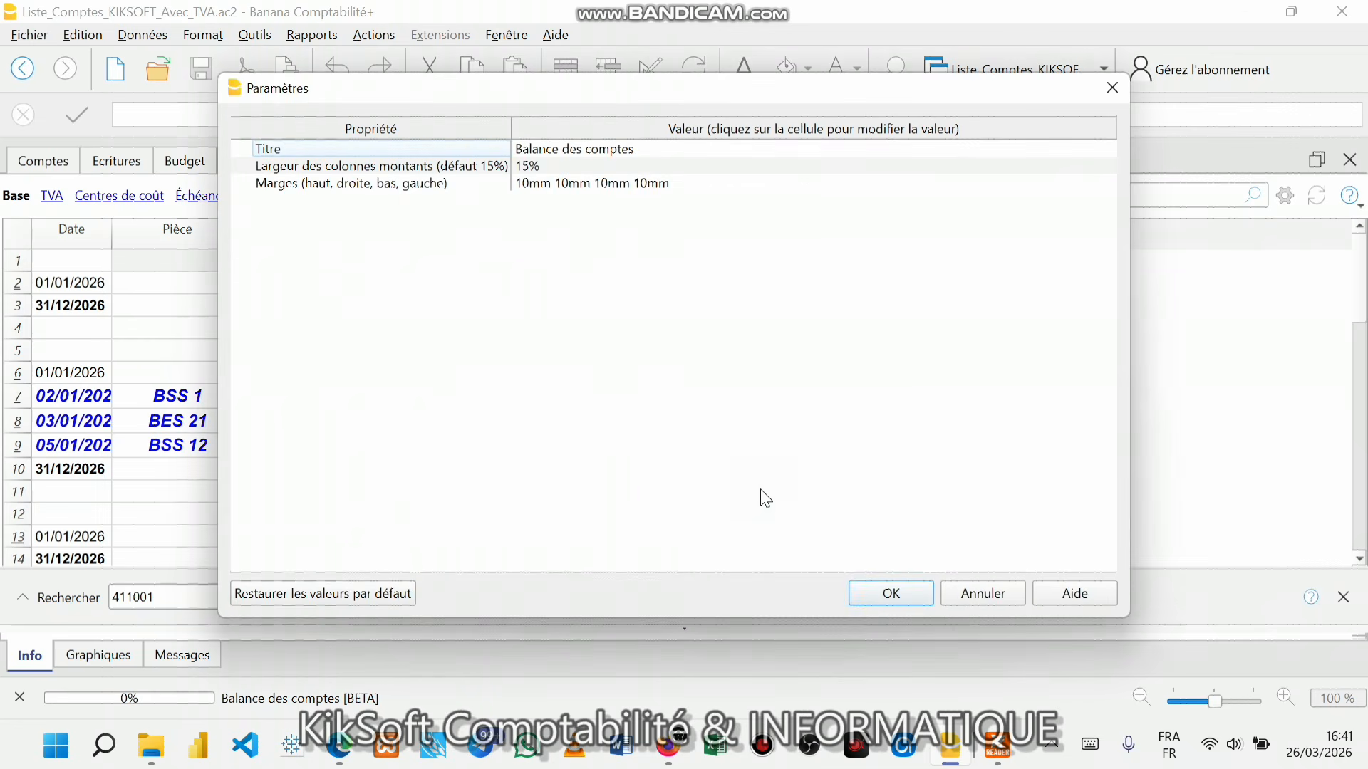
click(879, 586)
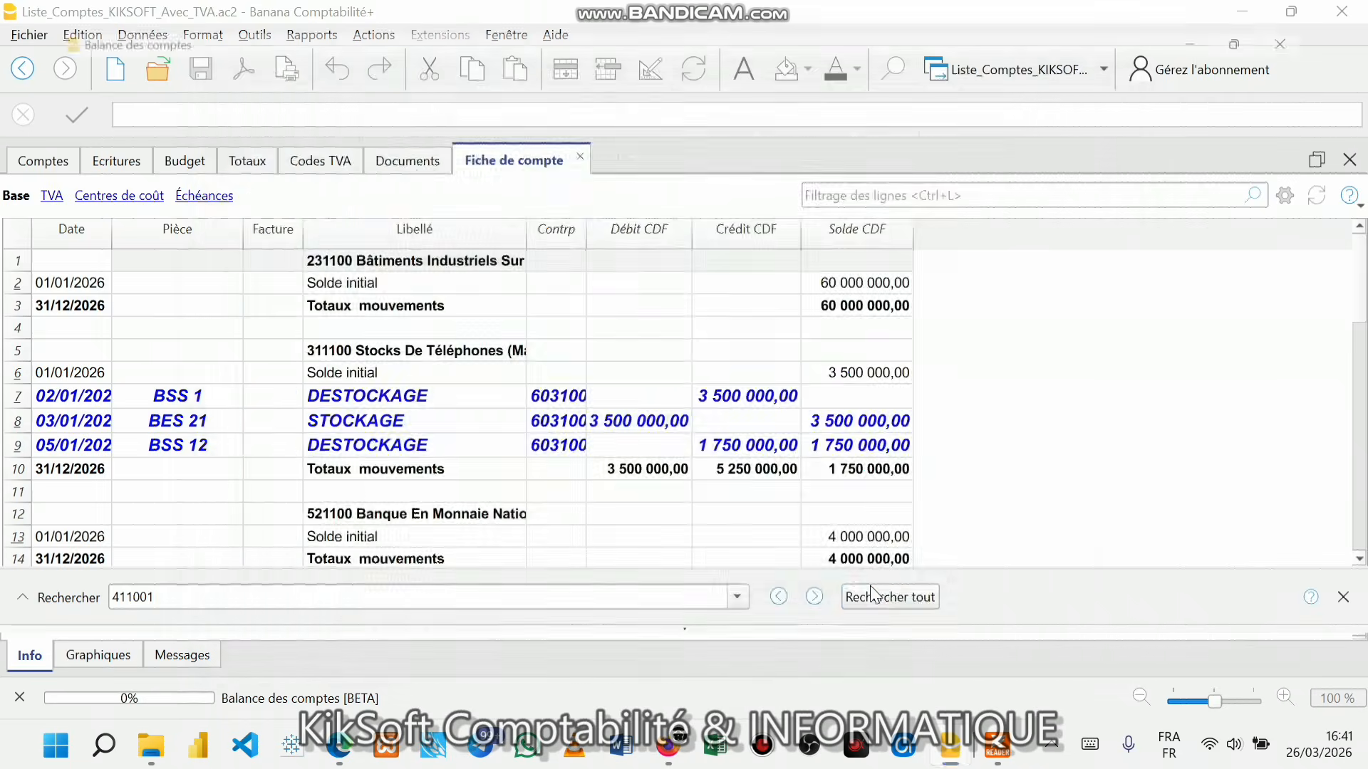
- Scroll through the Balance des comptes preview and close it
scroll(669, 381, up, 2)
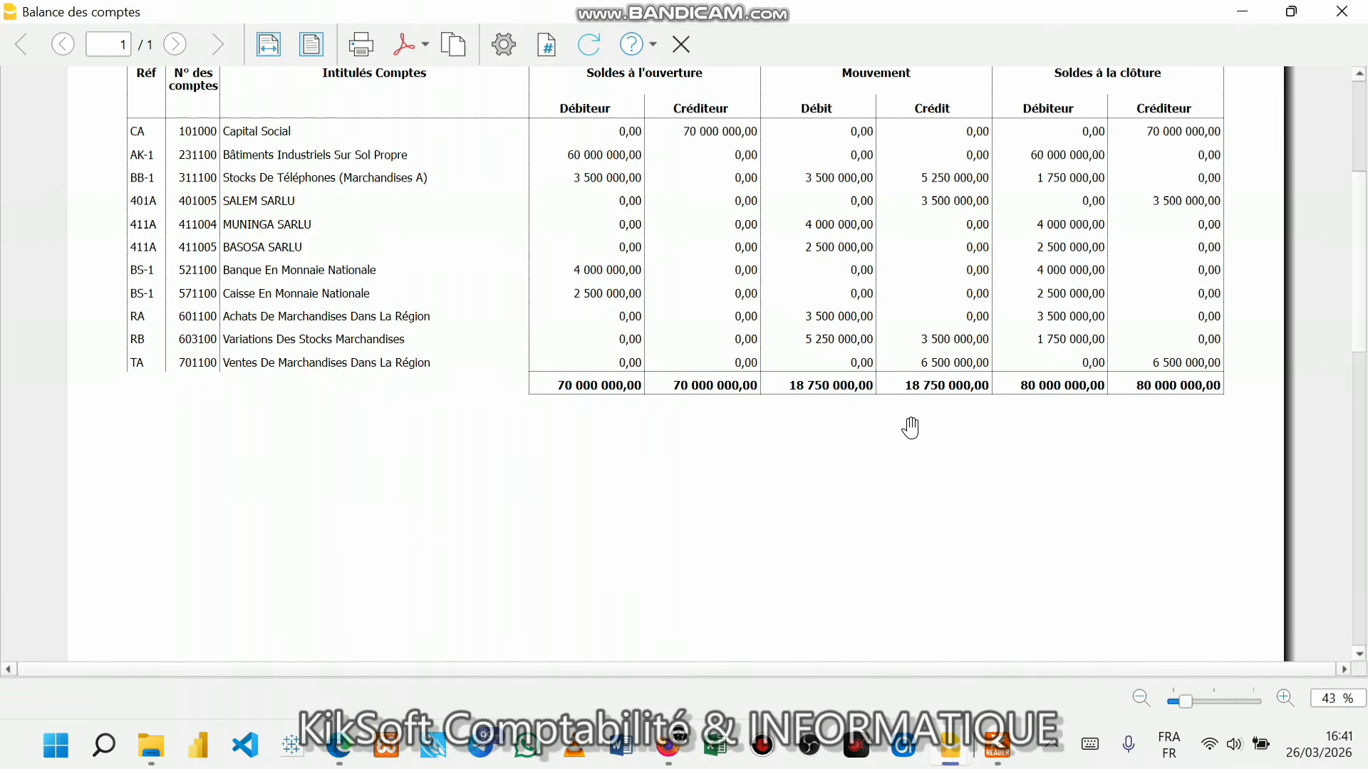
scroll(892, 399, up, 4)
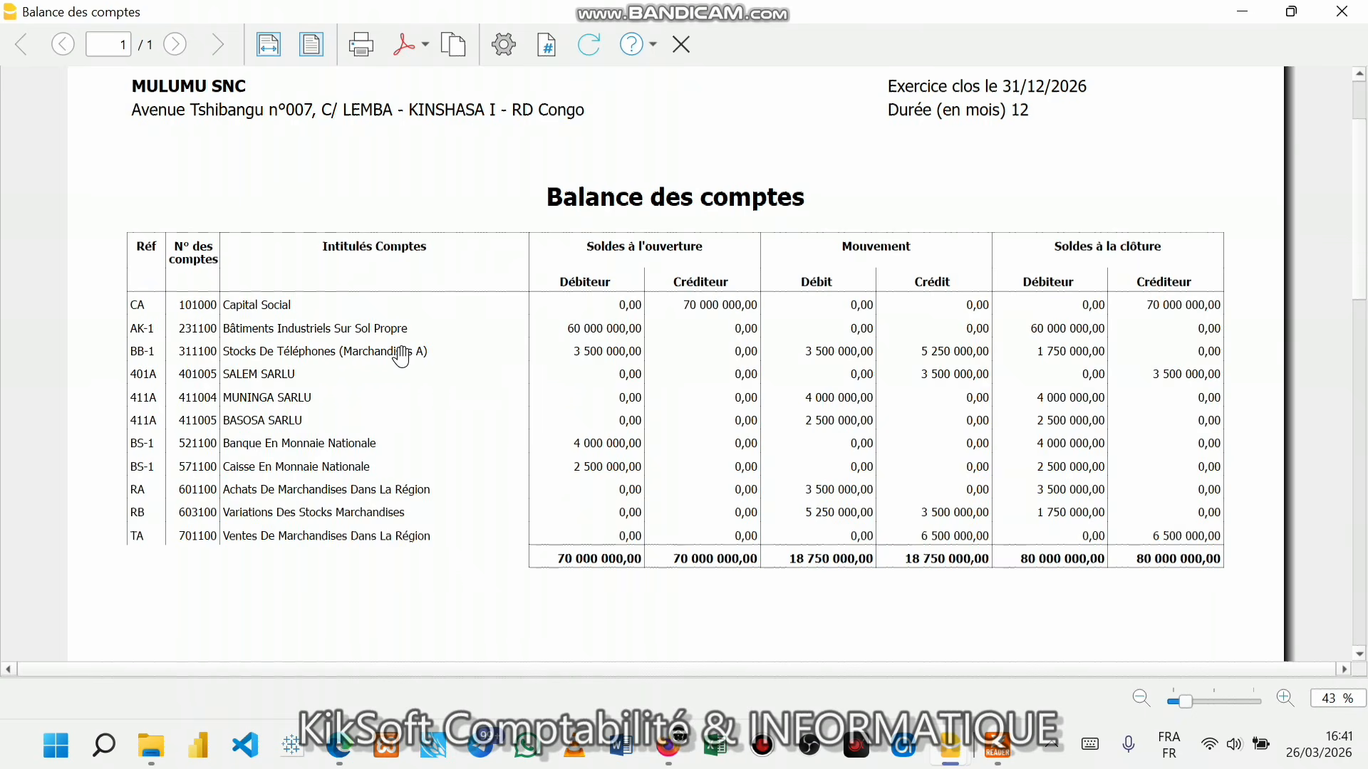
scroll(453, 358, up, 3)
scroll(453, 358, down, 2)
scroll(453, 359, up, 2)
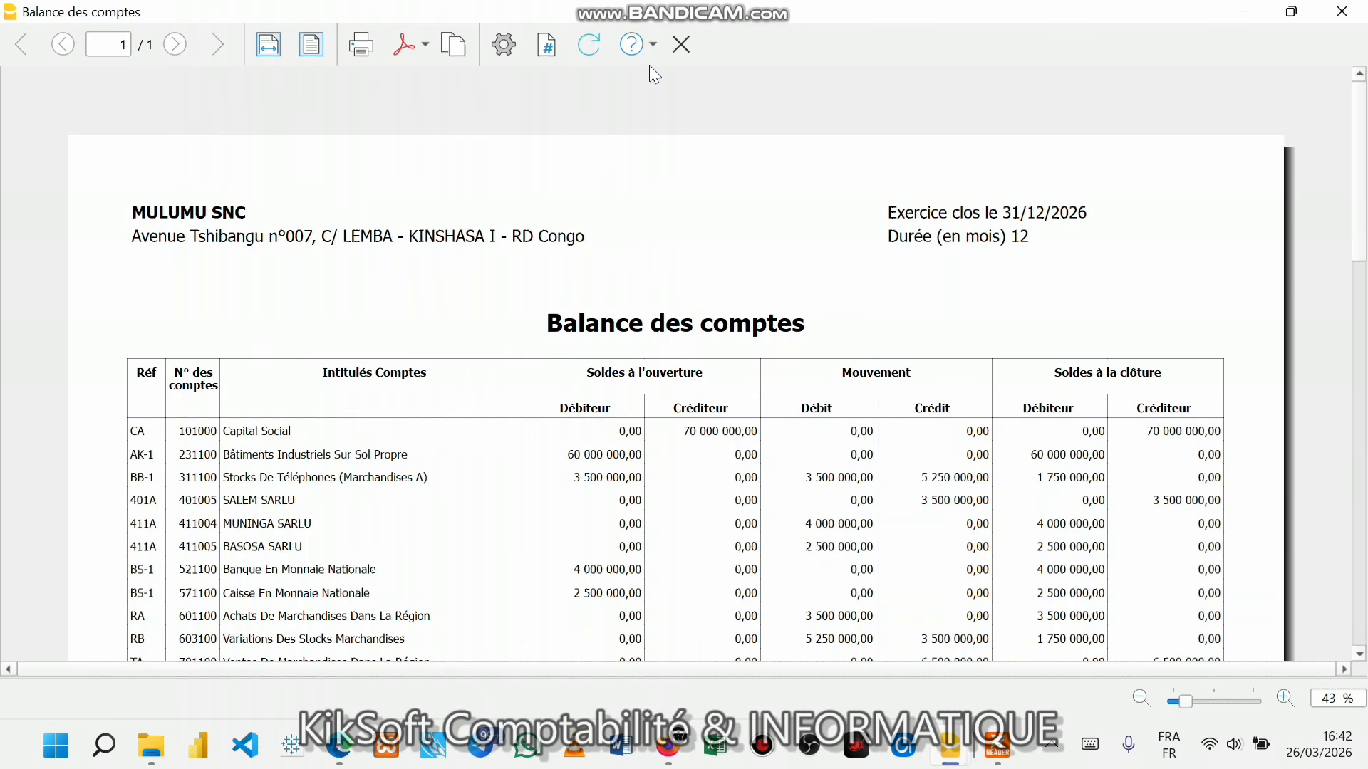
click(681, 45)
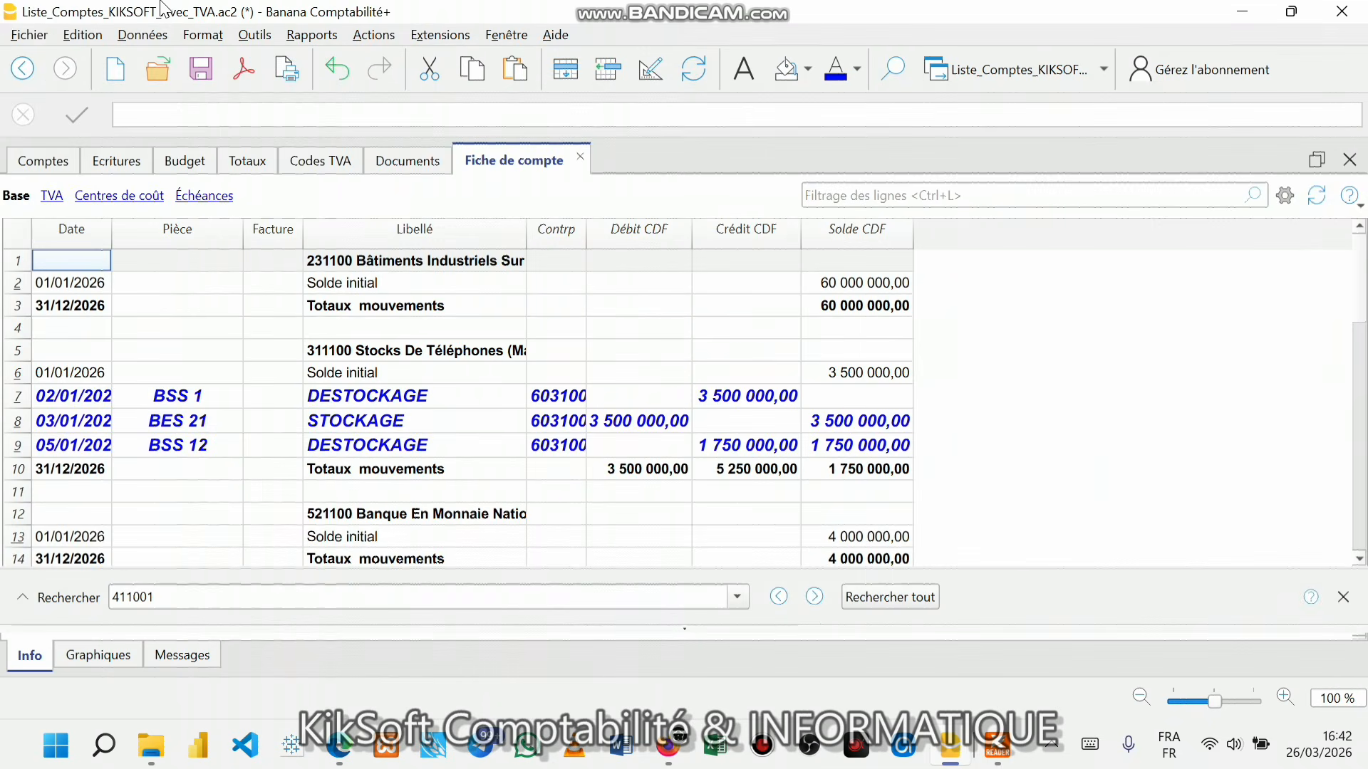
click(29, 35)
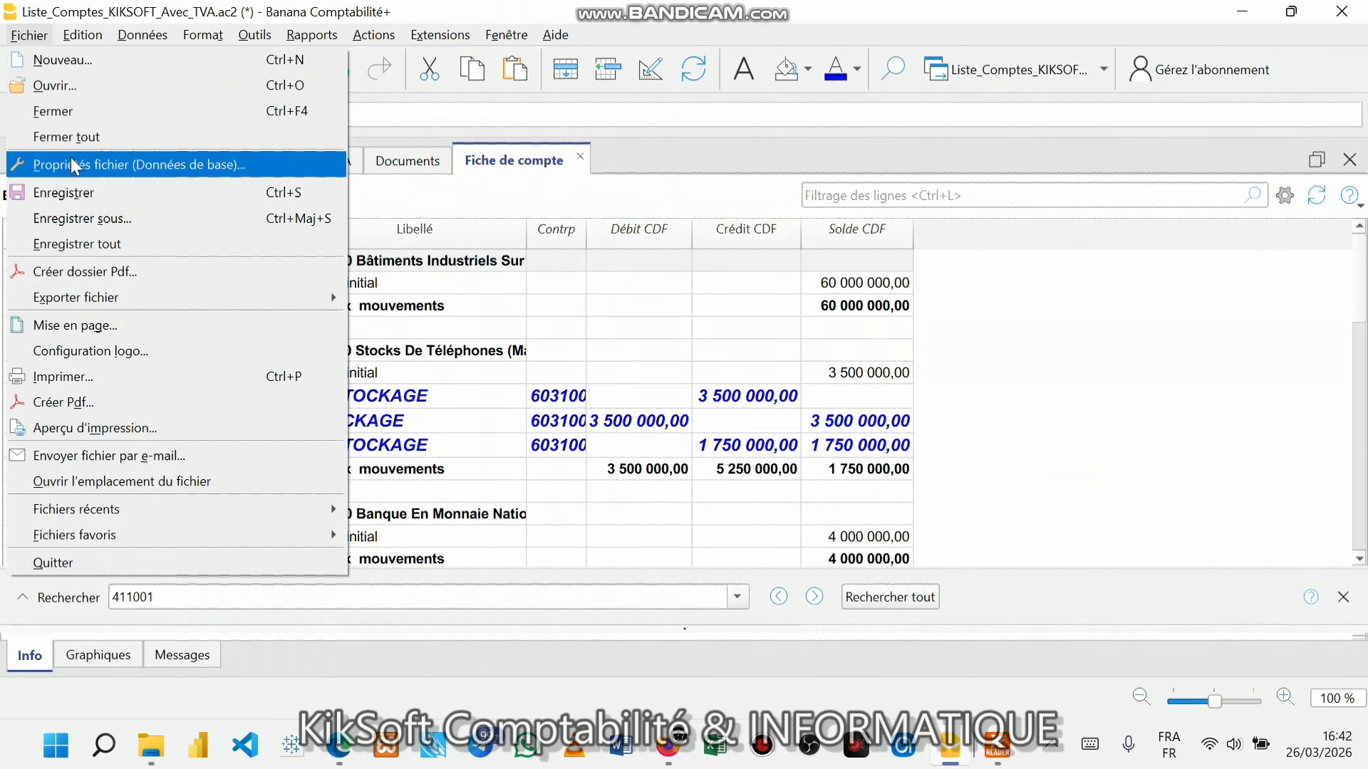
click(74, 166)
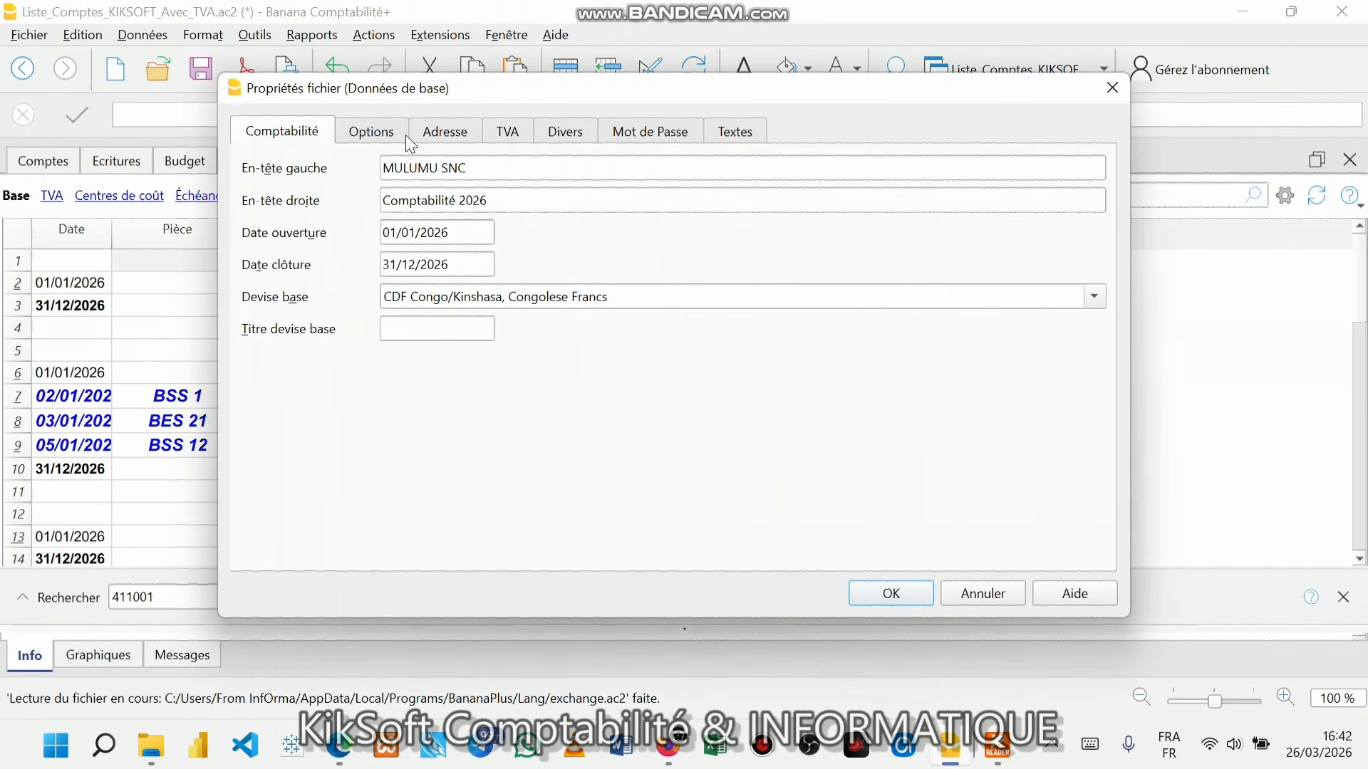
click(446, 132)
click(490, 171)
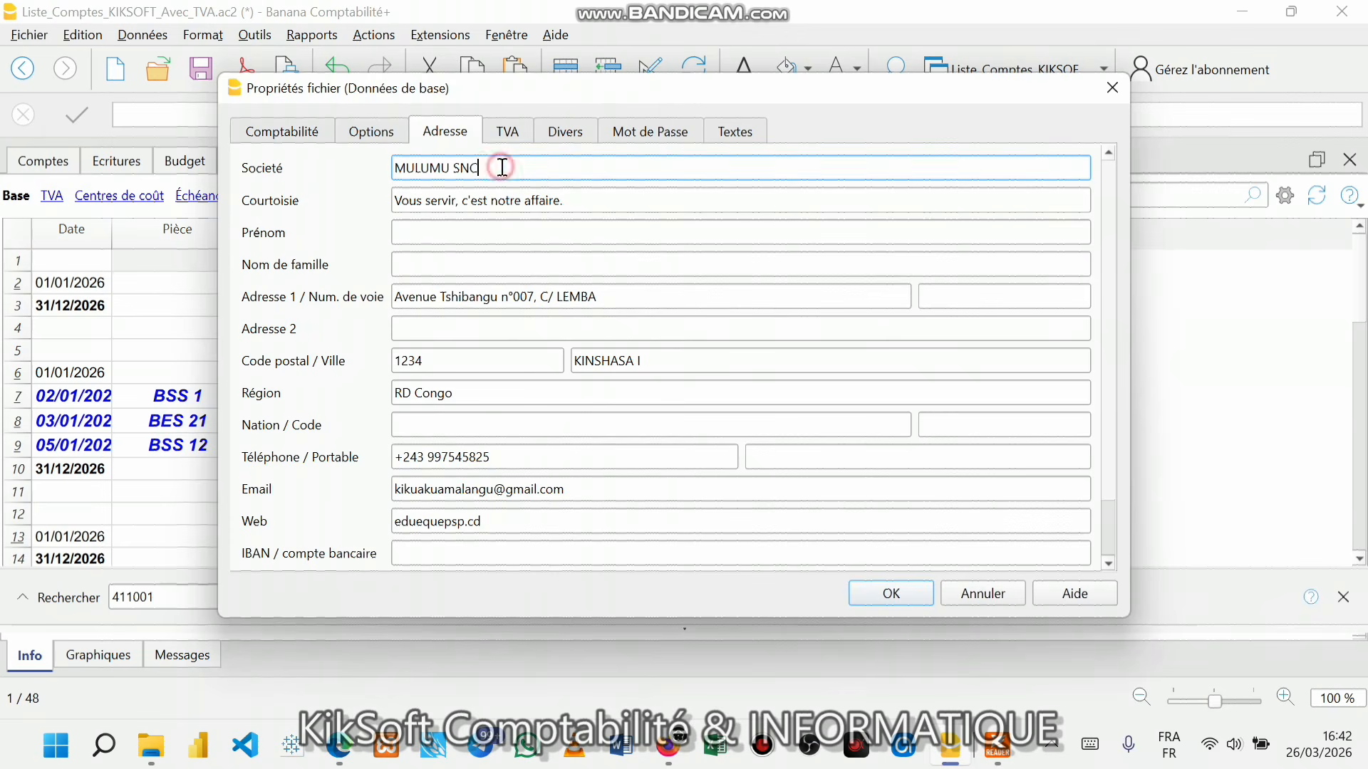
scroll(531, 288, down, 1)
scroll(541, 293, up, 1)
click(267, 134)
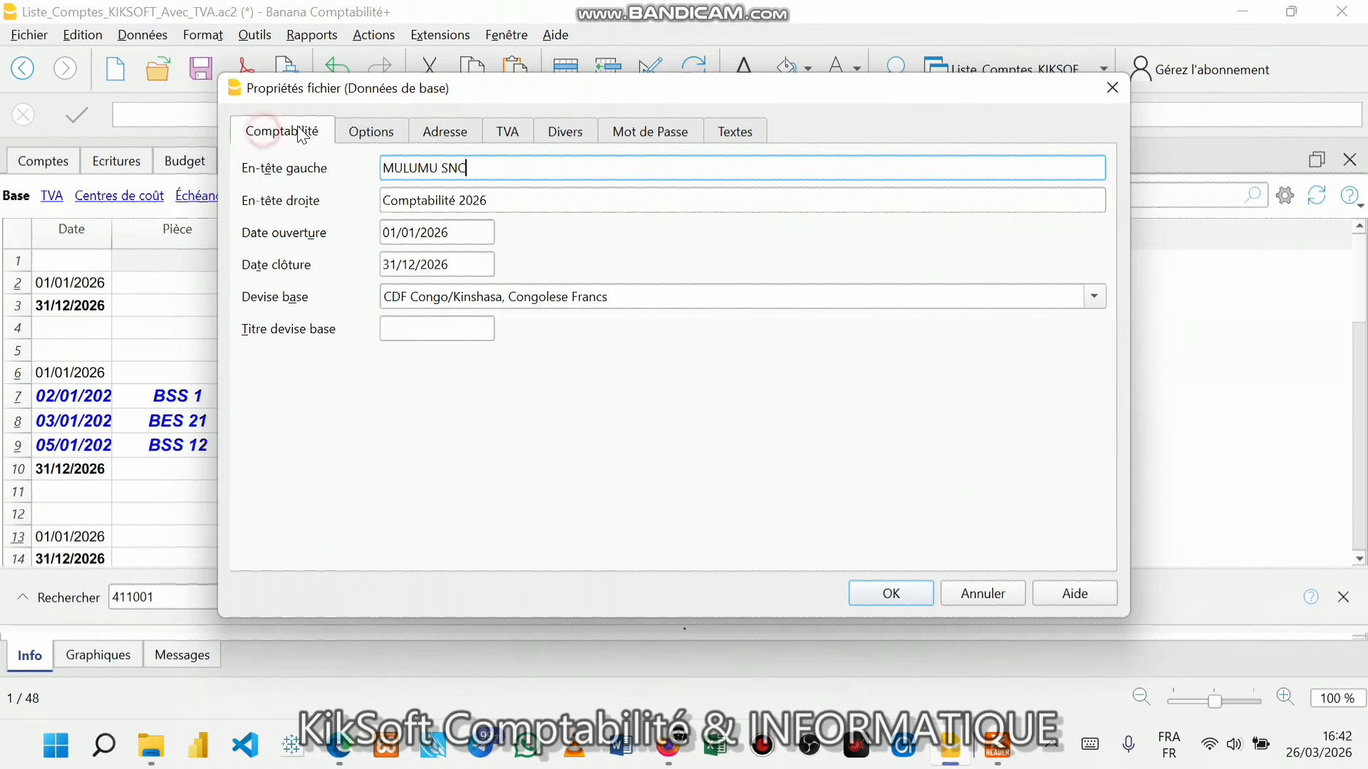
click(367, 143)
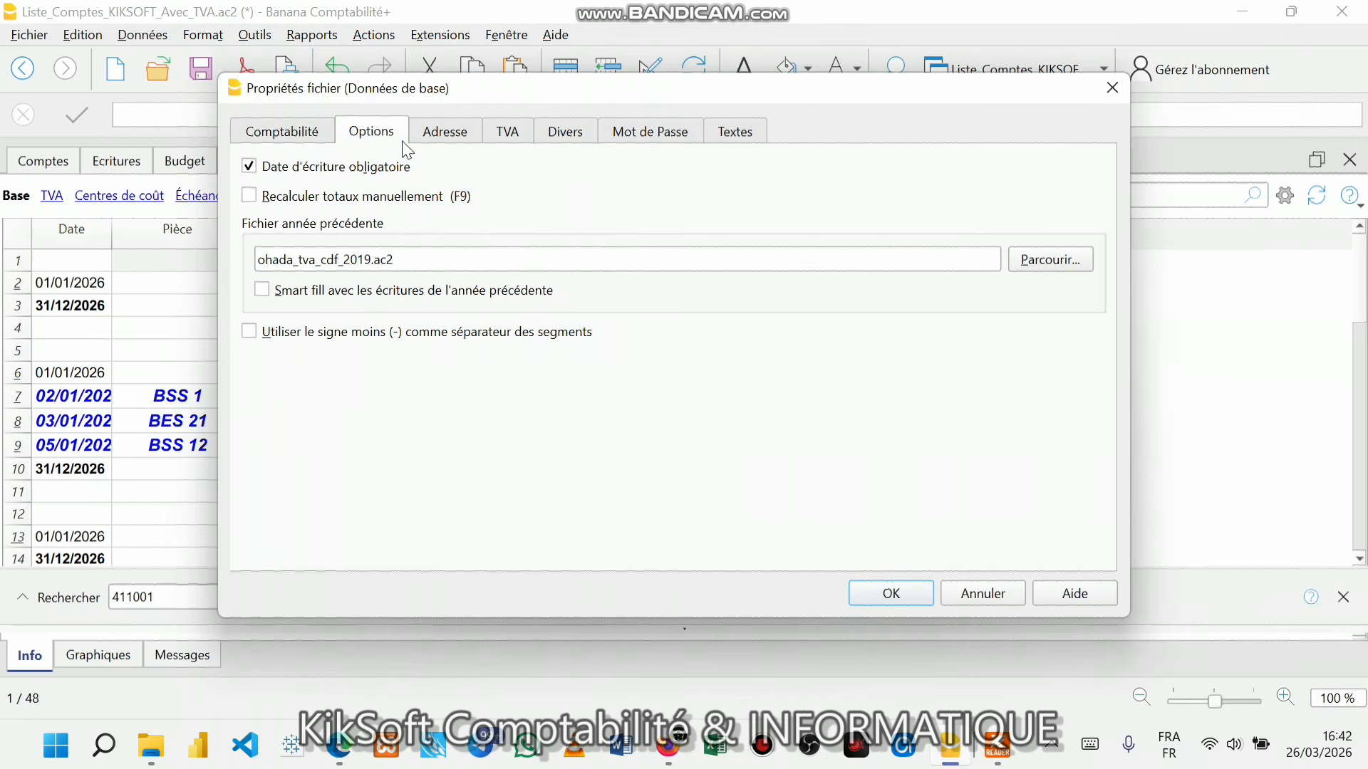
click(467, 135)
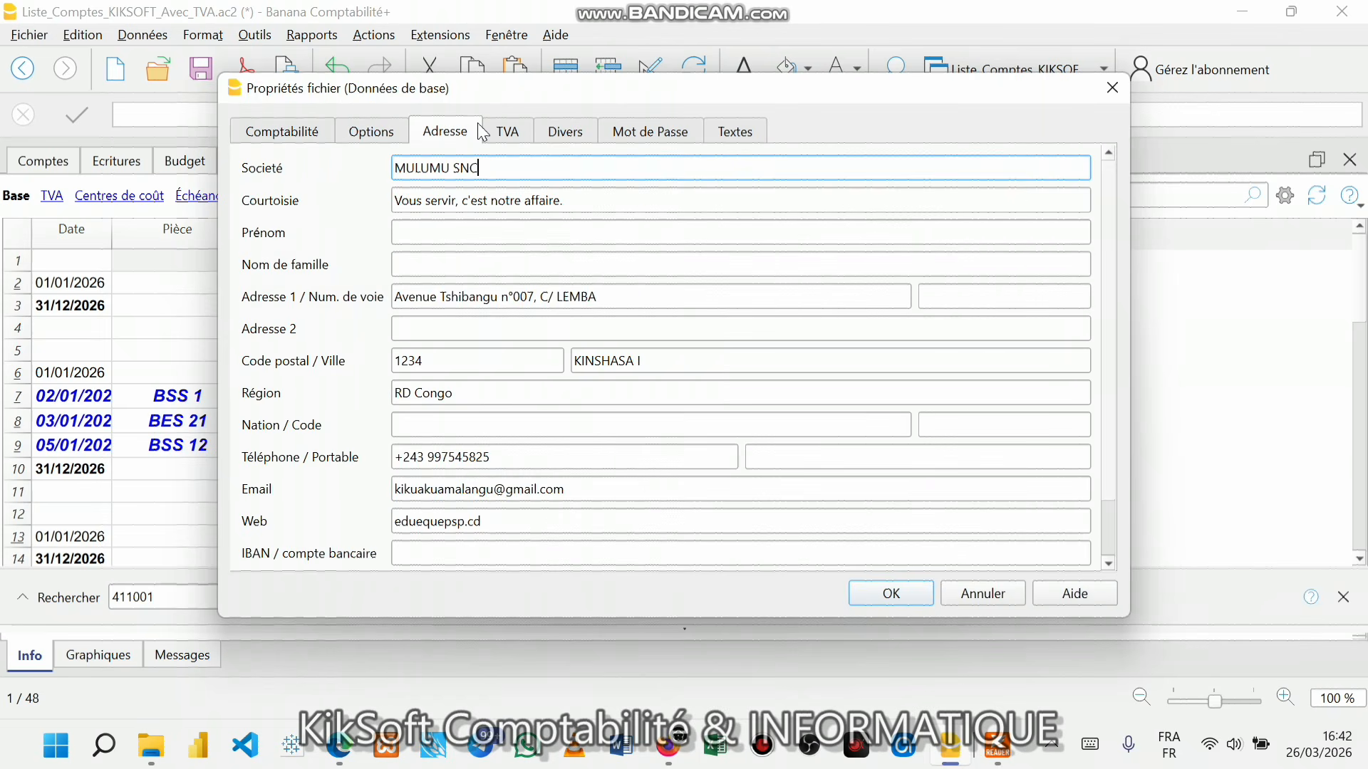
click(1110, 96)
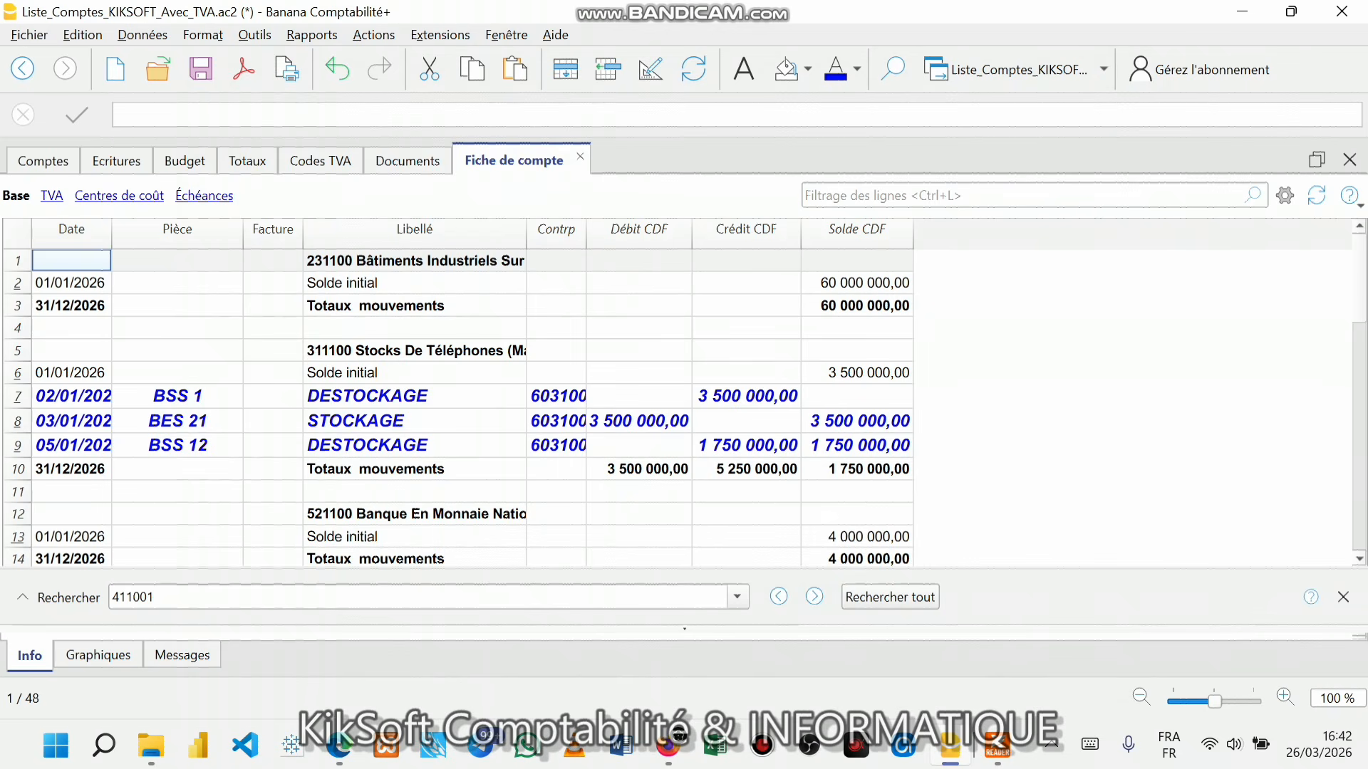
- Regenerate the OHADA Balance des comptes report for 2026 and look over its preview
mouse_move(976, 754)
click(966, 656)
click(313, 36)
mouse_move(439, 35)
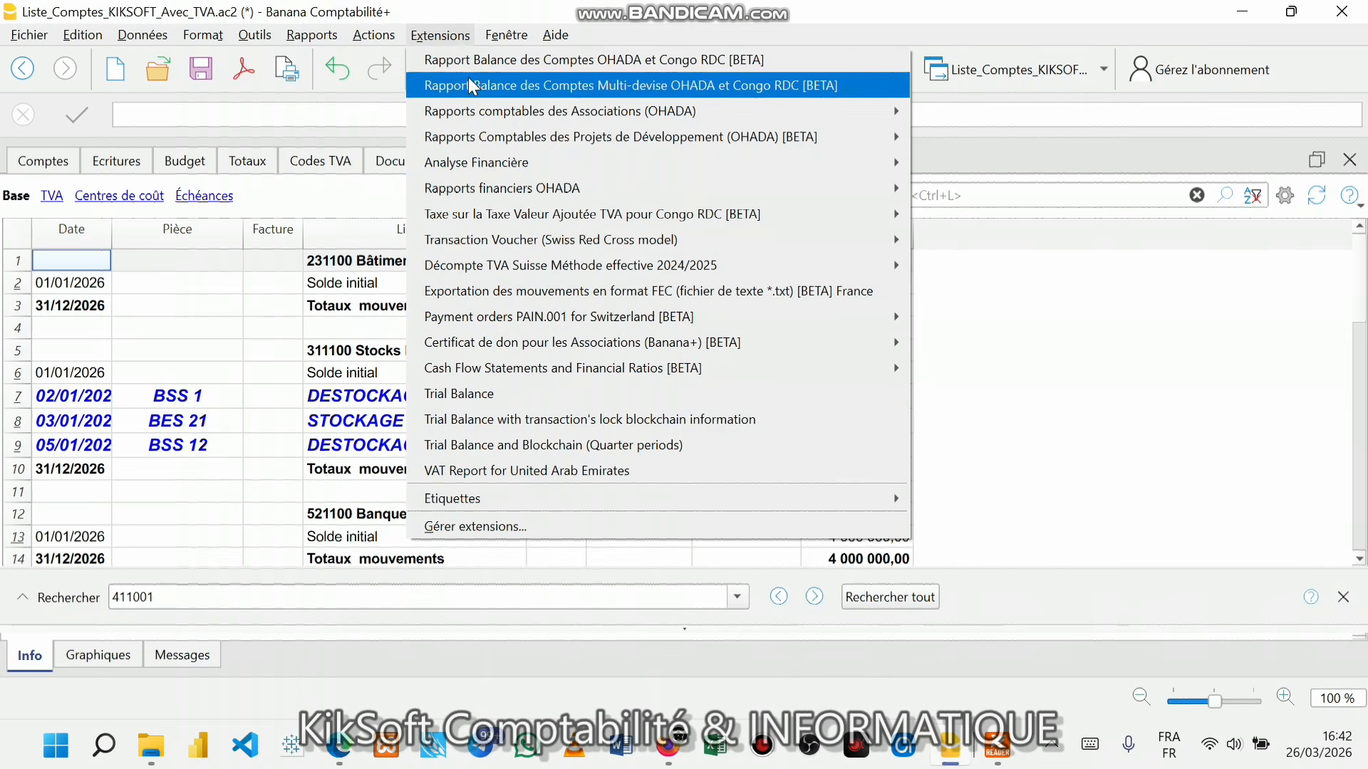
click(466, 56)
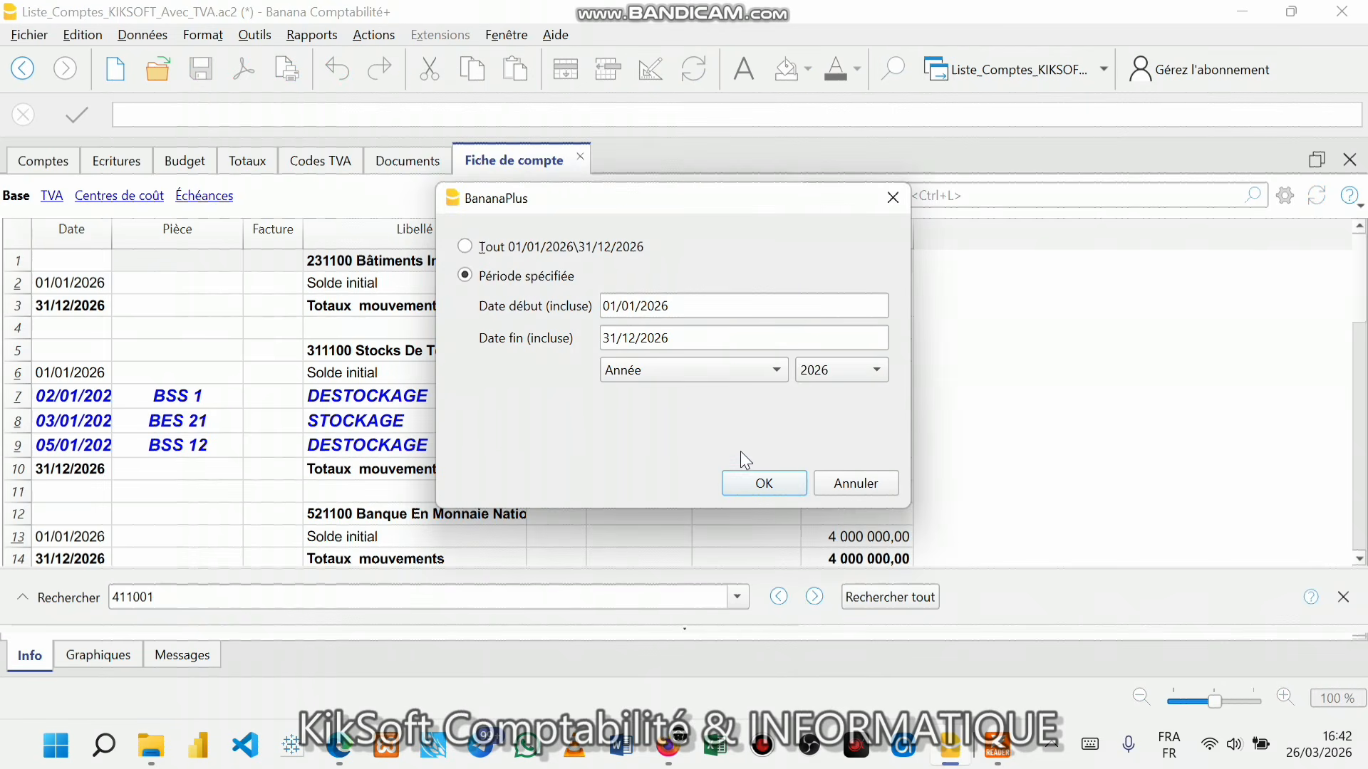
click(749, 479)
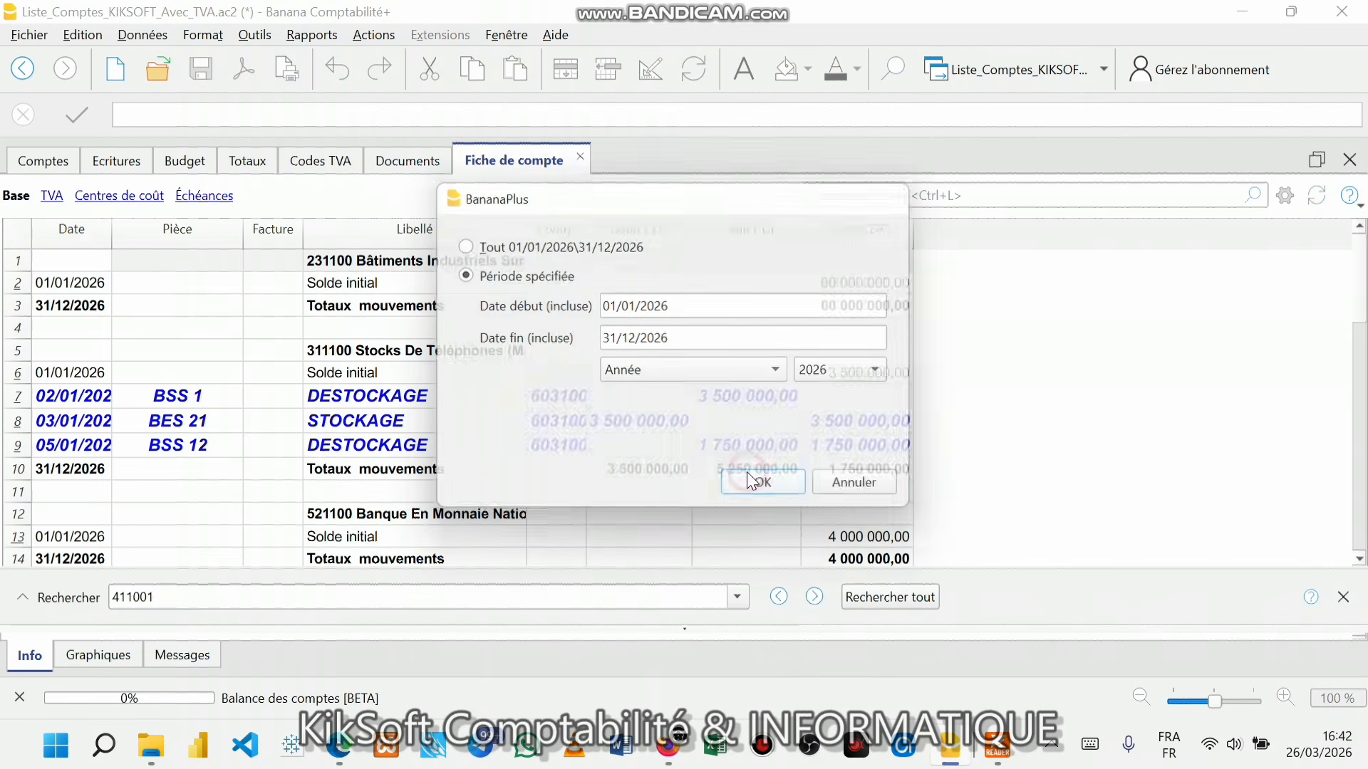
click(913, 603)
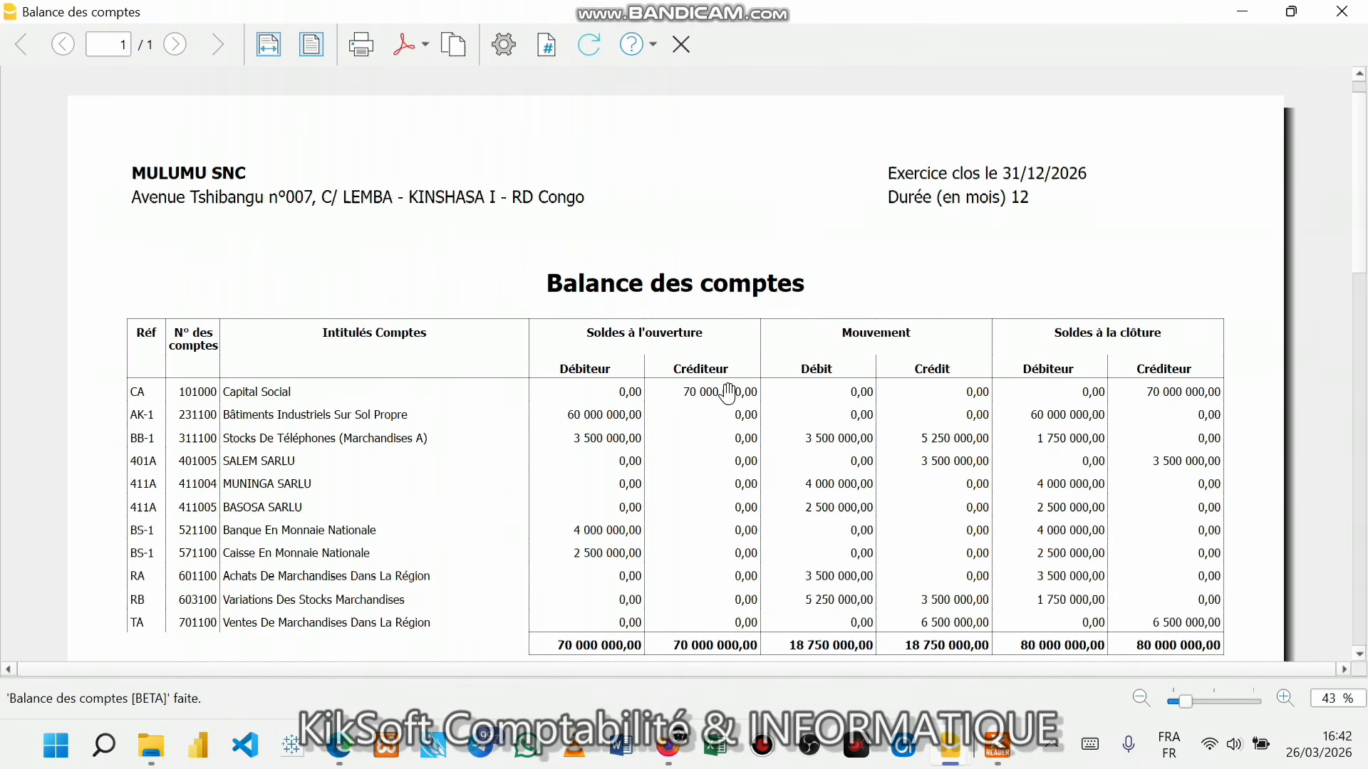
scroll(728, 393, down, 1)
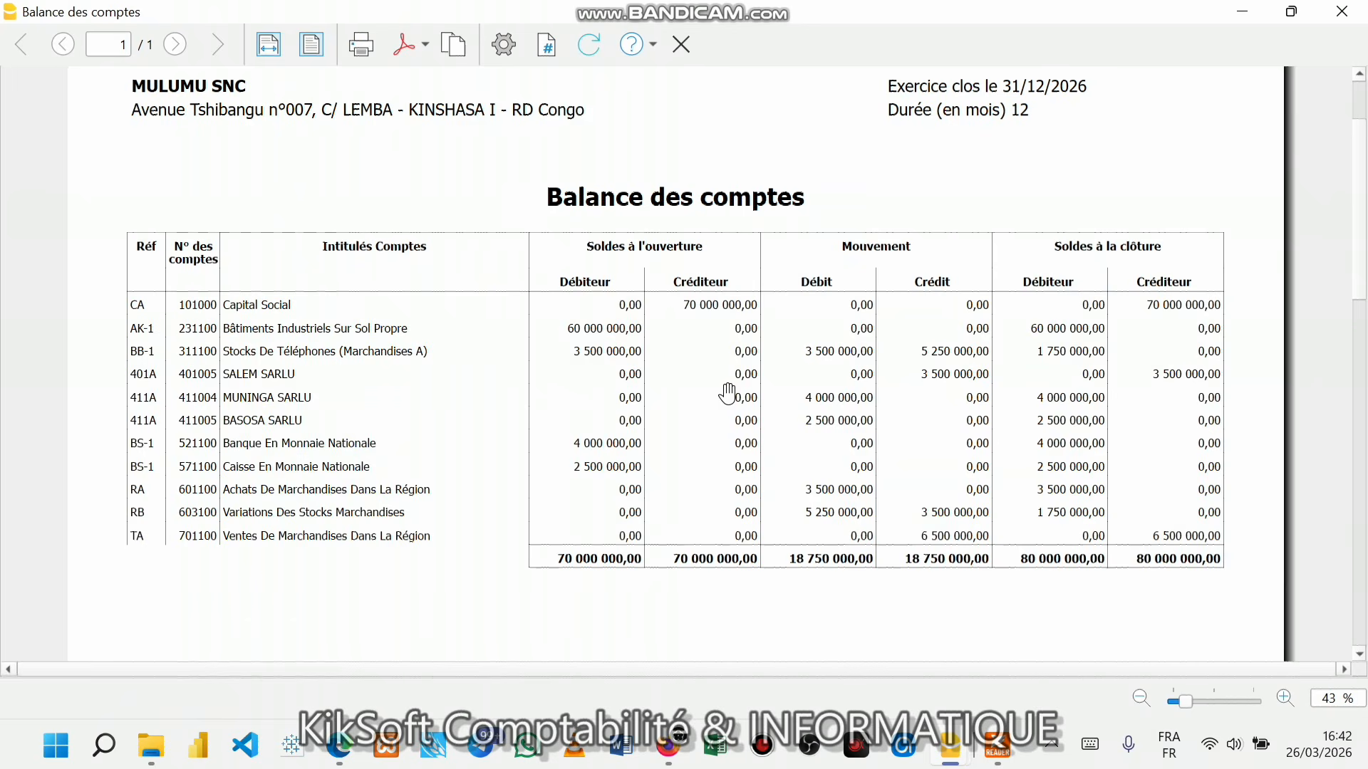
scroll(728, 392, up, 2)
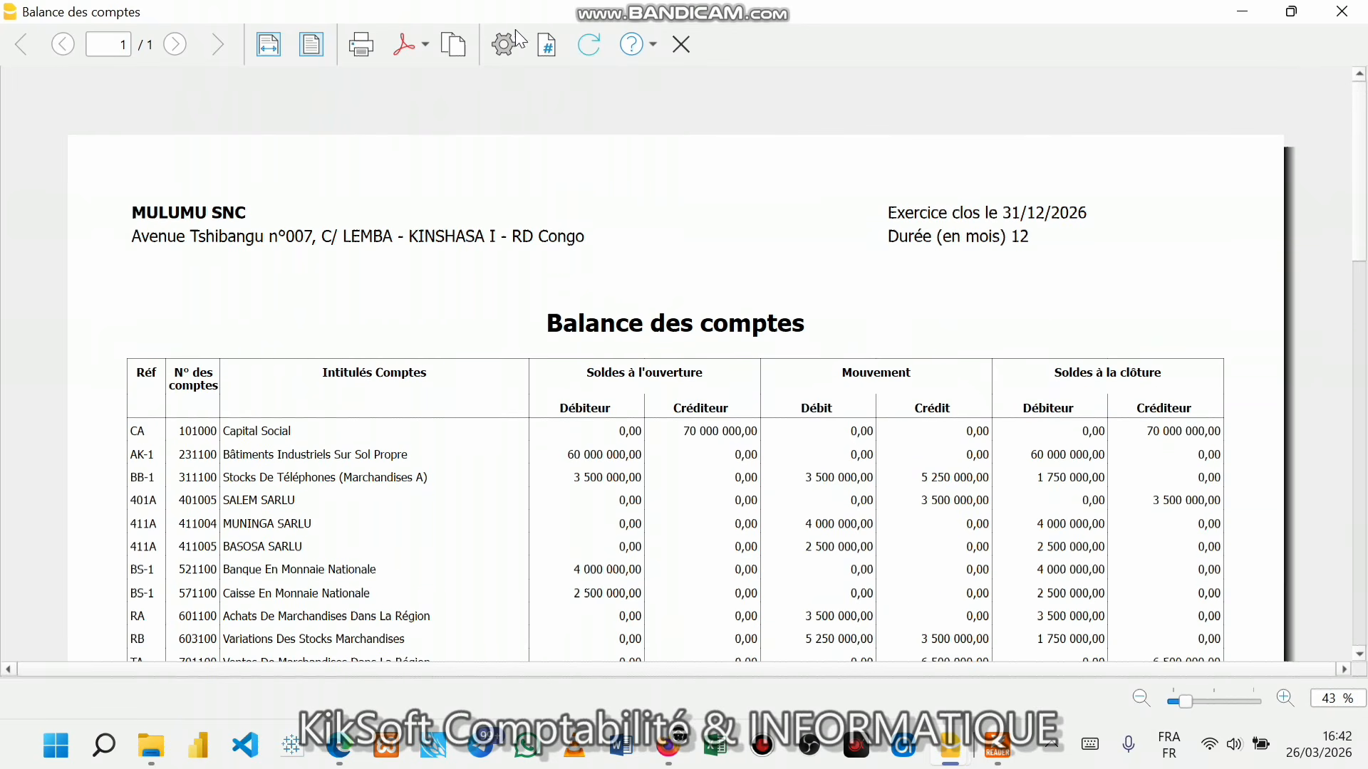
- Choose Créer Pdf from the balance preview's export menu
click(425, 45)
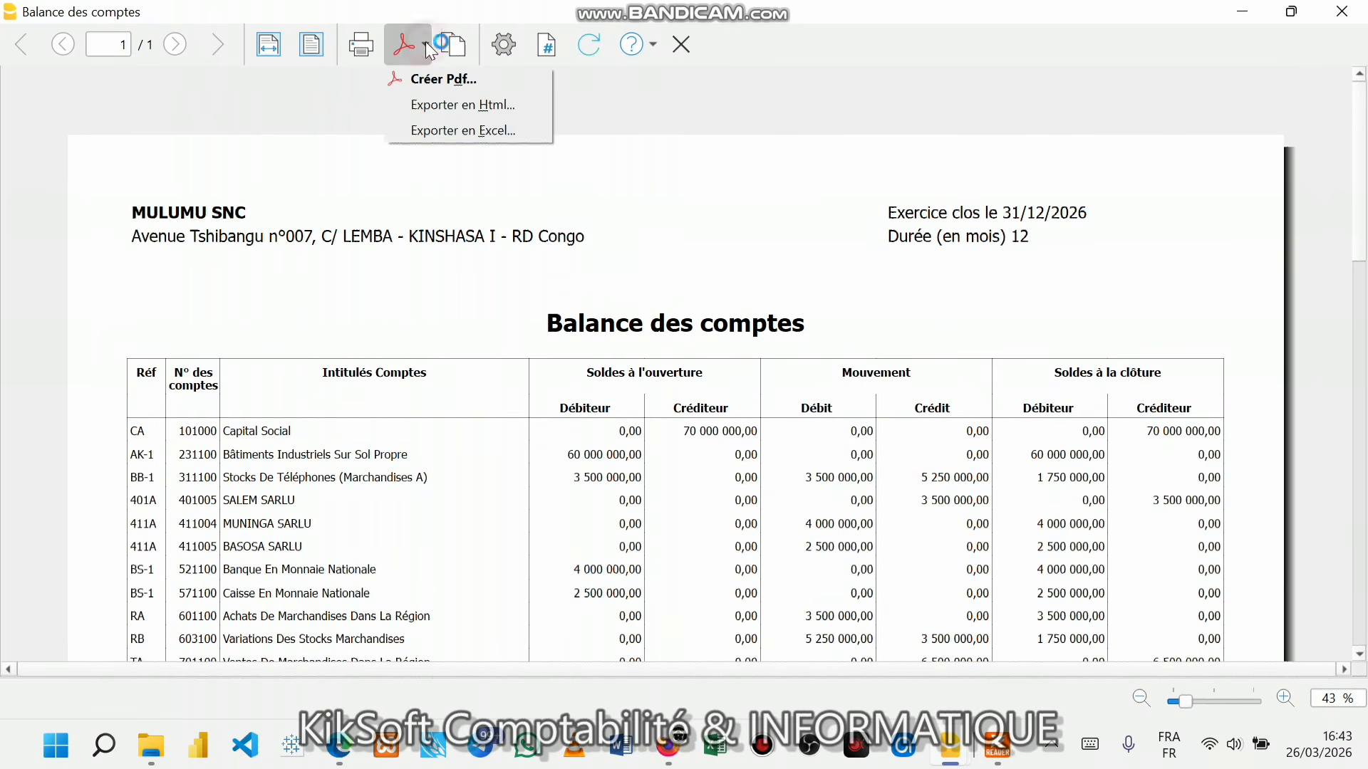
click(734, 238)
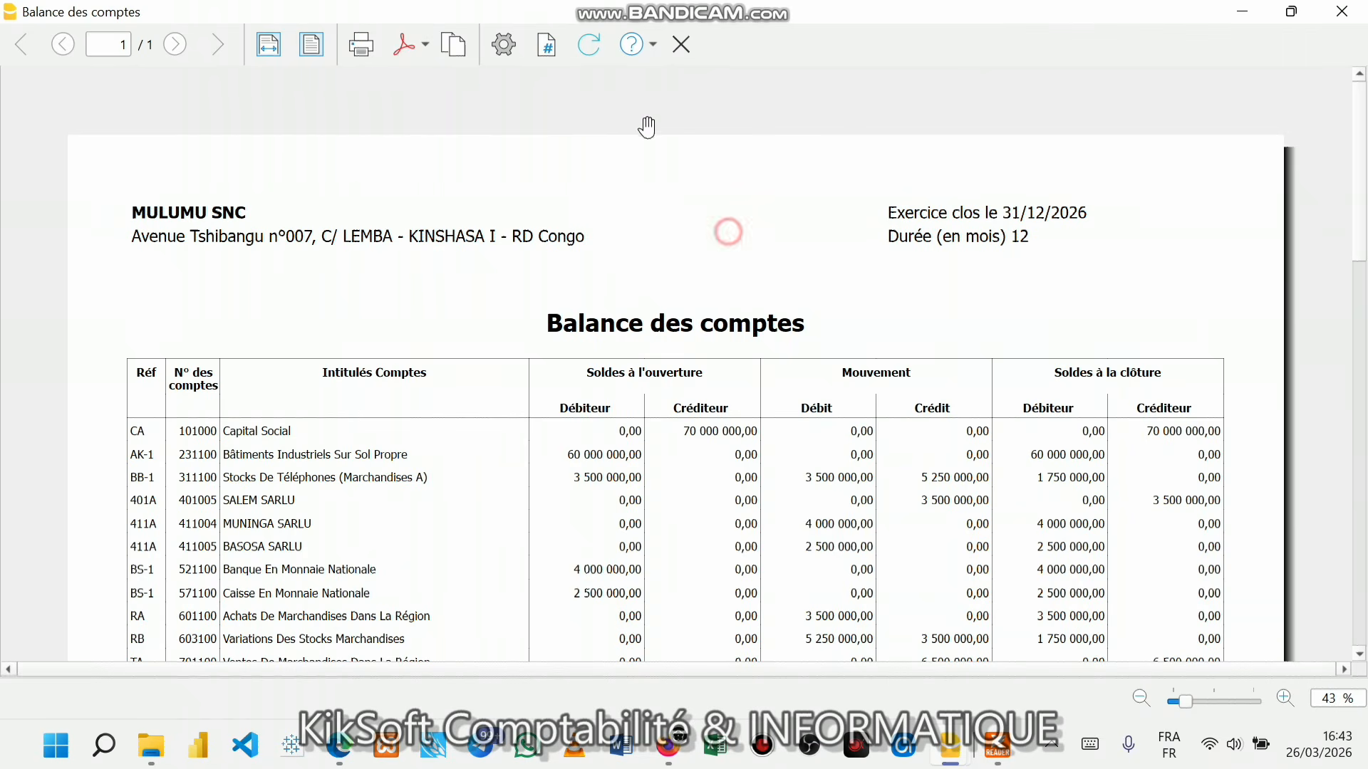
click(504, 44)
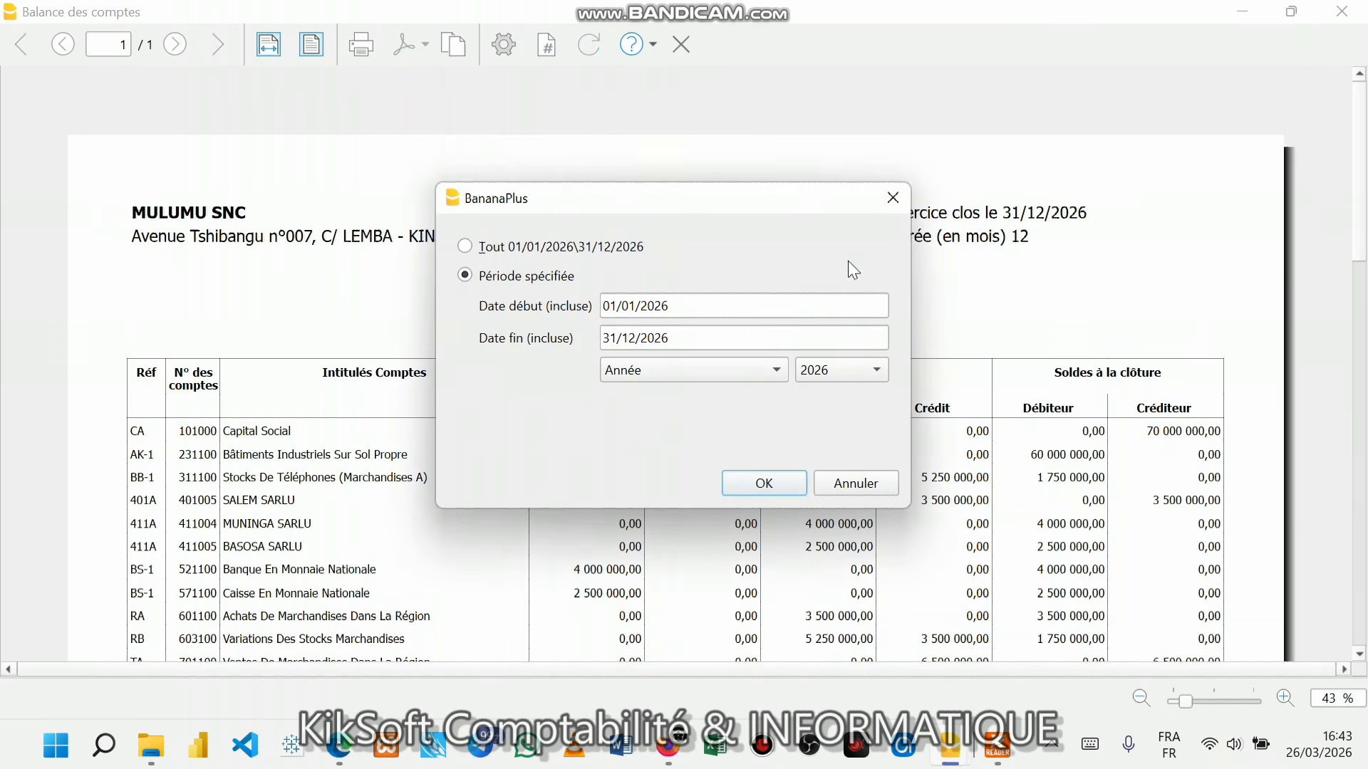
click(891, 199)
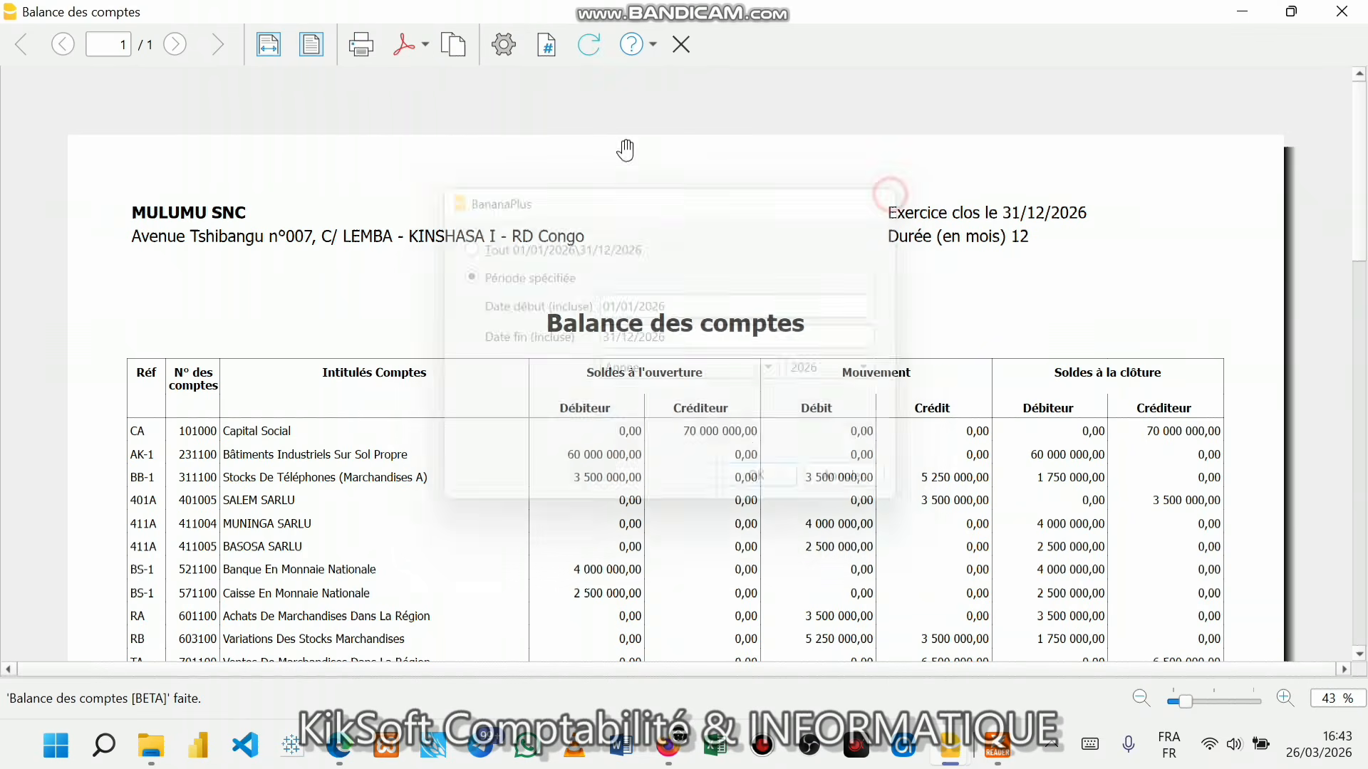
click(422, 44)
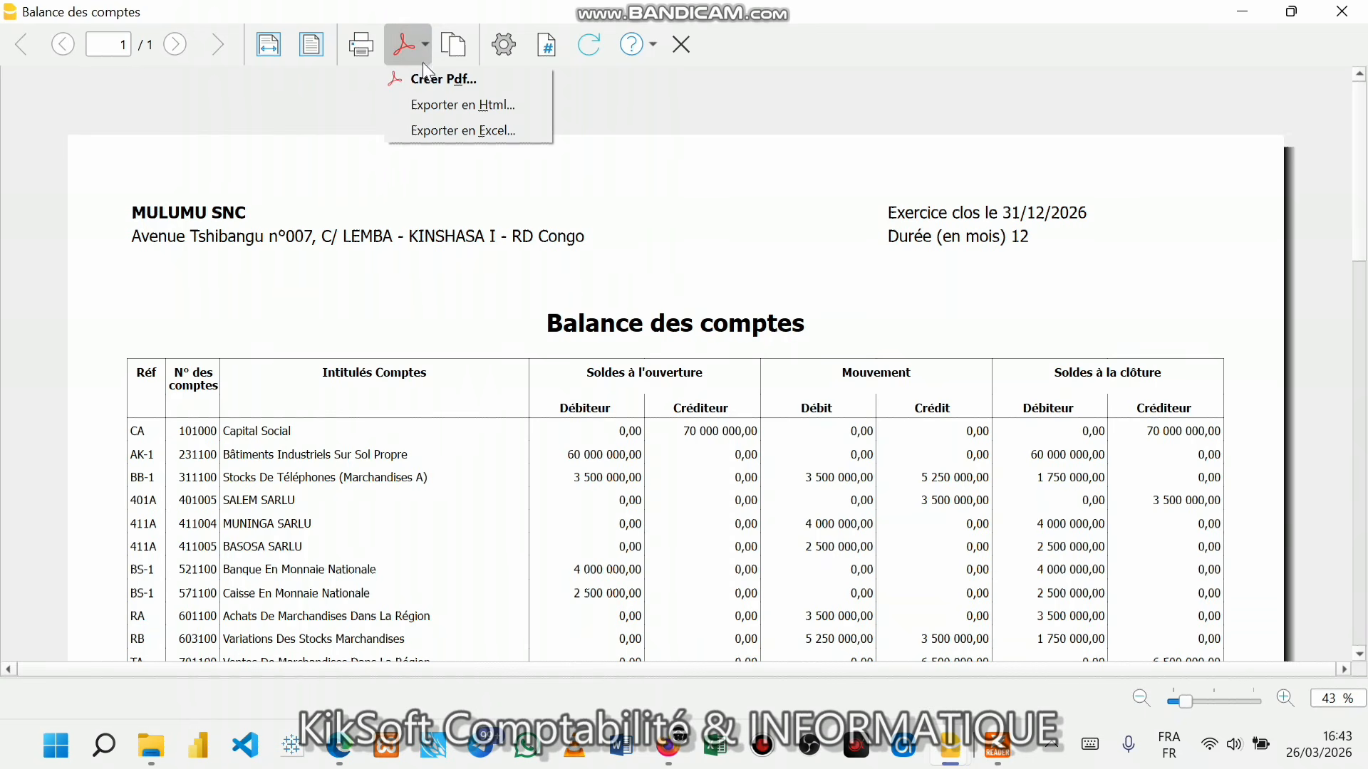
click(417, 74)
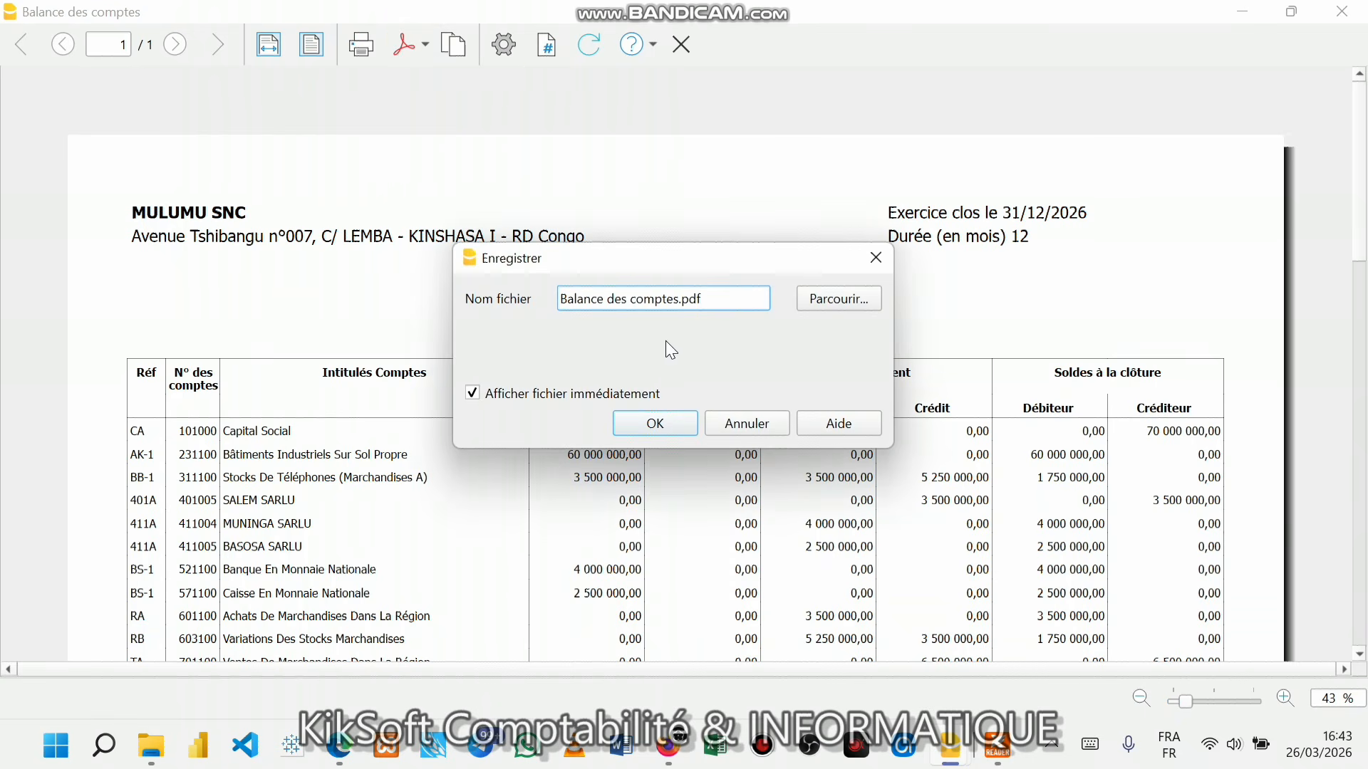
- Save the balance PDF as SIP_SERIE1_Balance des comptes.pdf and export it
click(559, 299)
text(SIP)
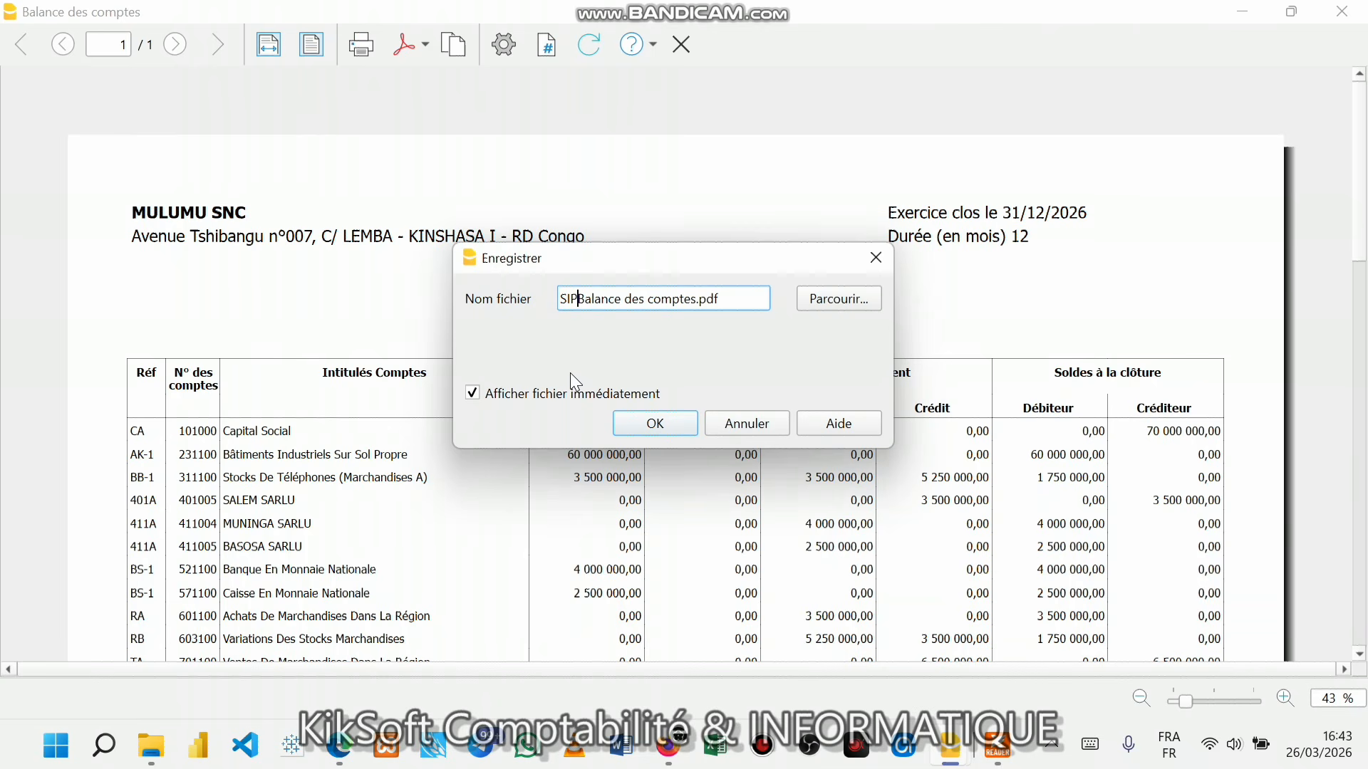
text(_SE)
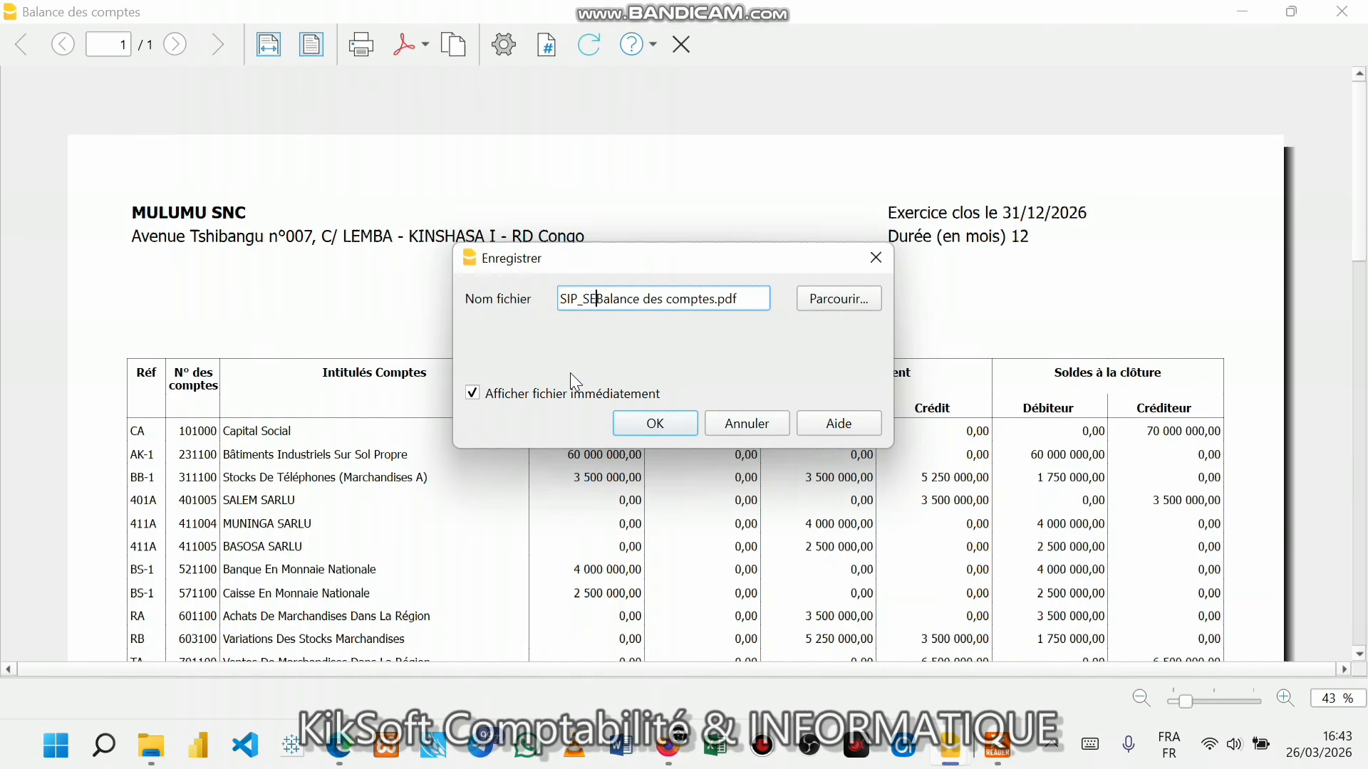
text(RIE1_)
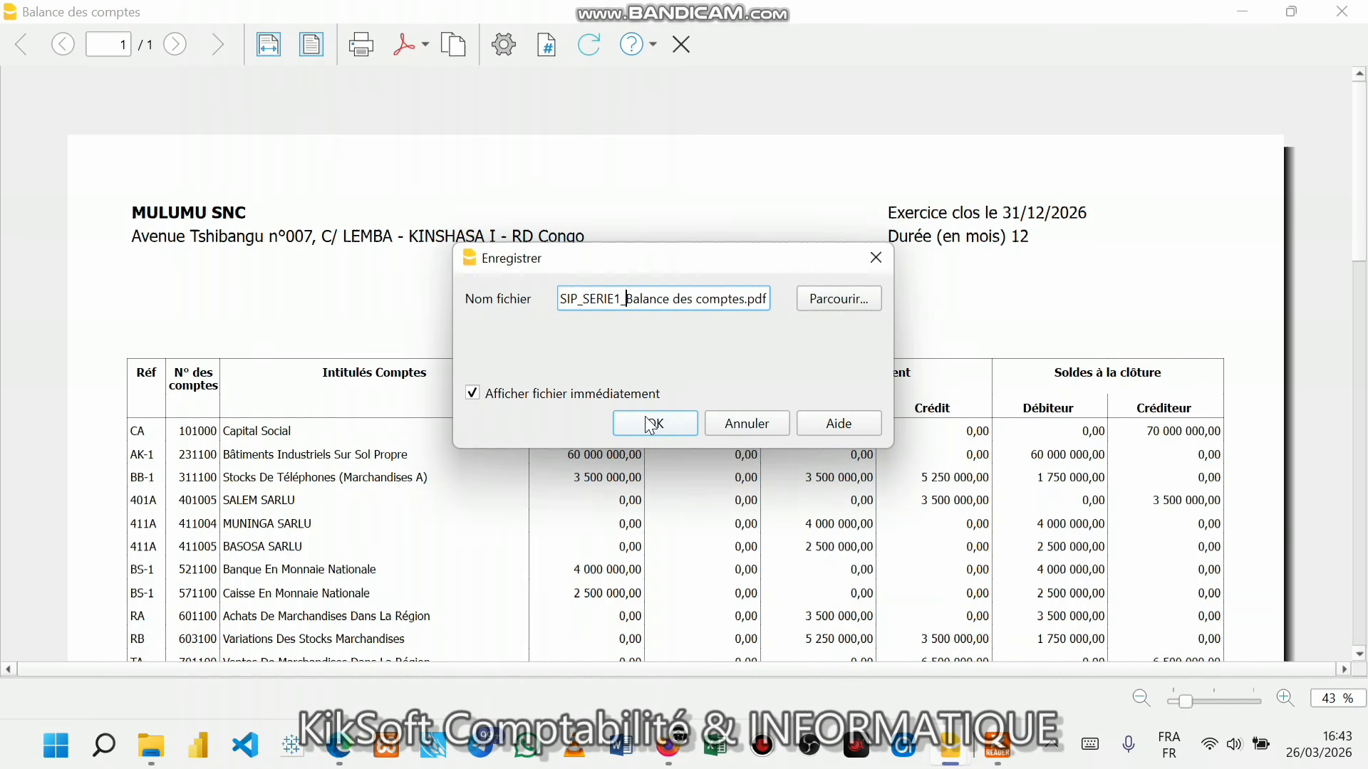
click(823, 295)
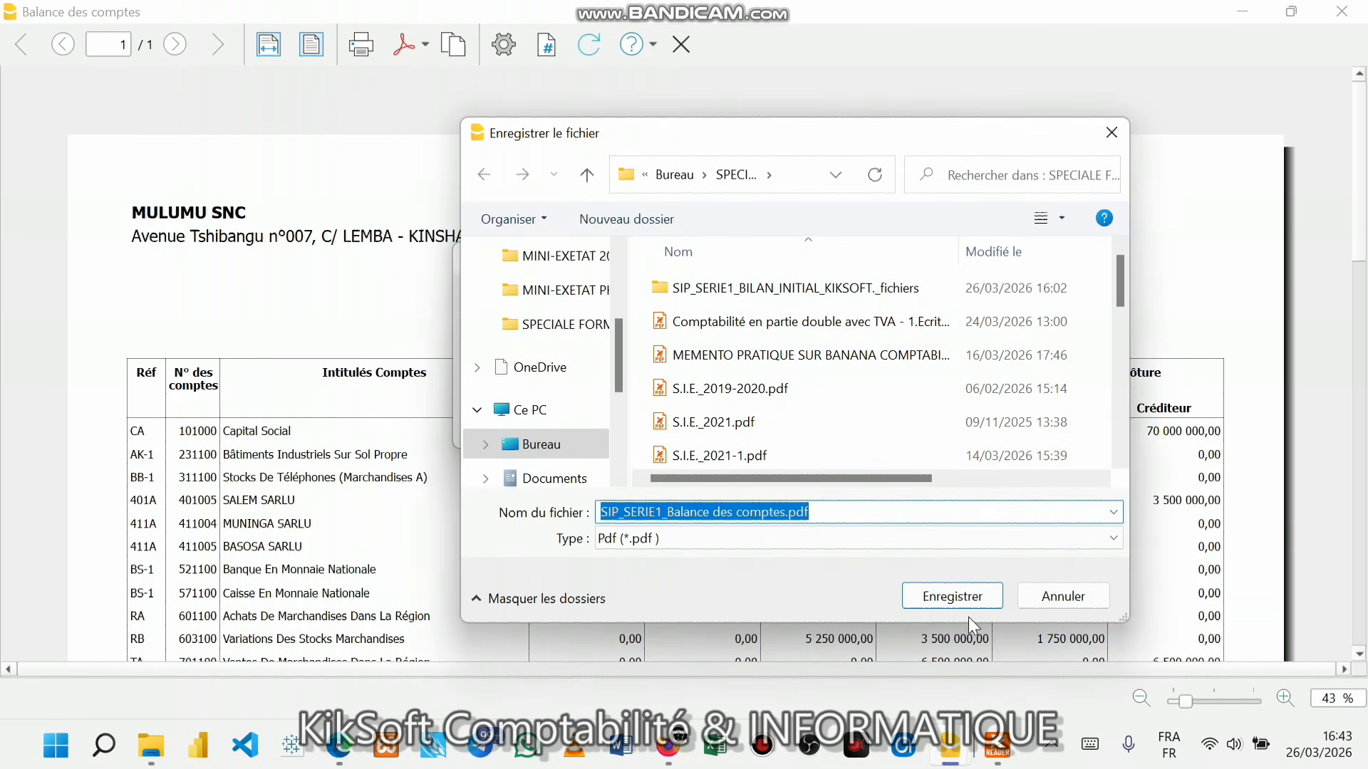
click(973, 598)
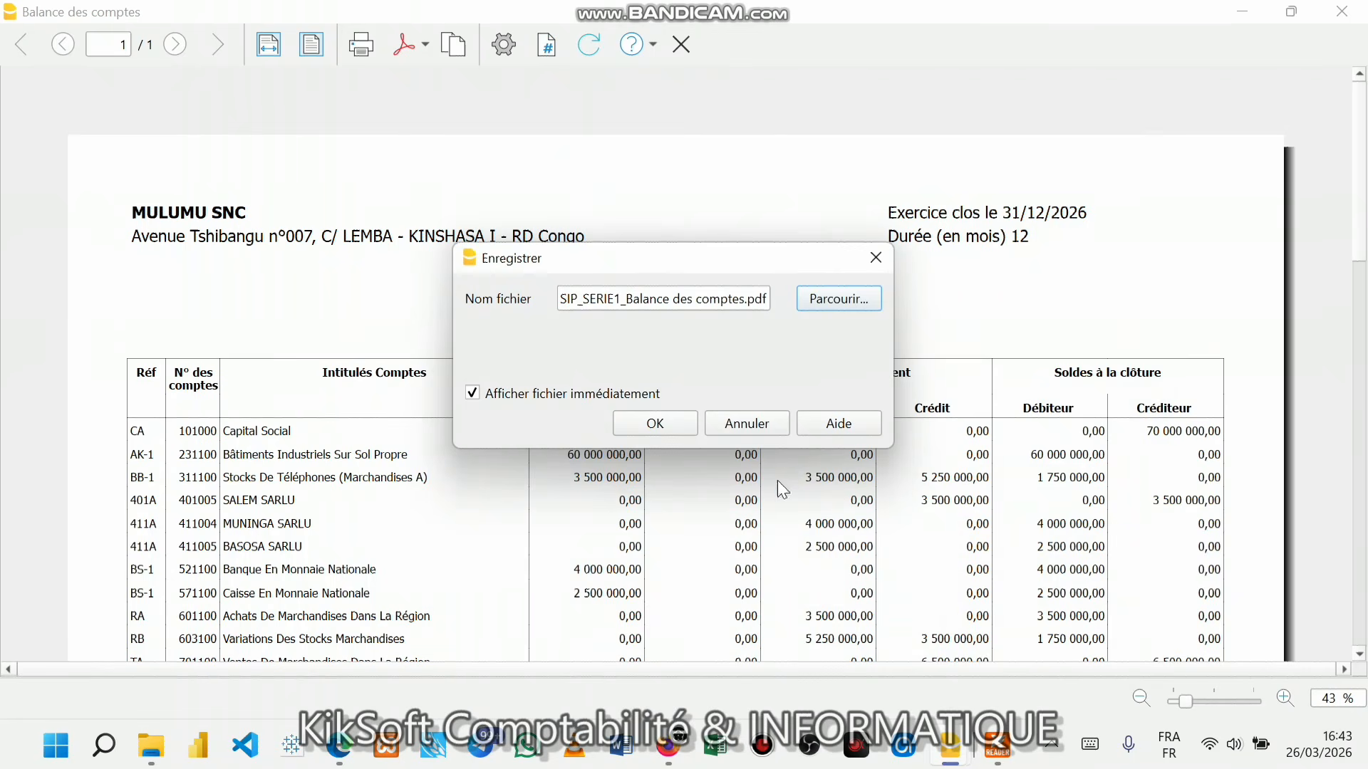
click(649, 423)
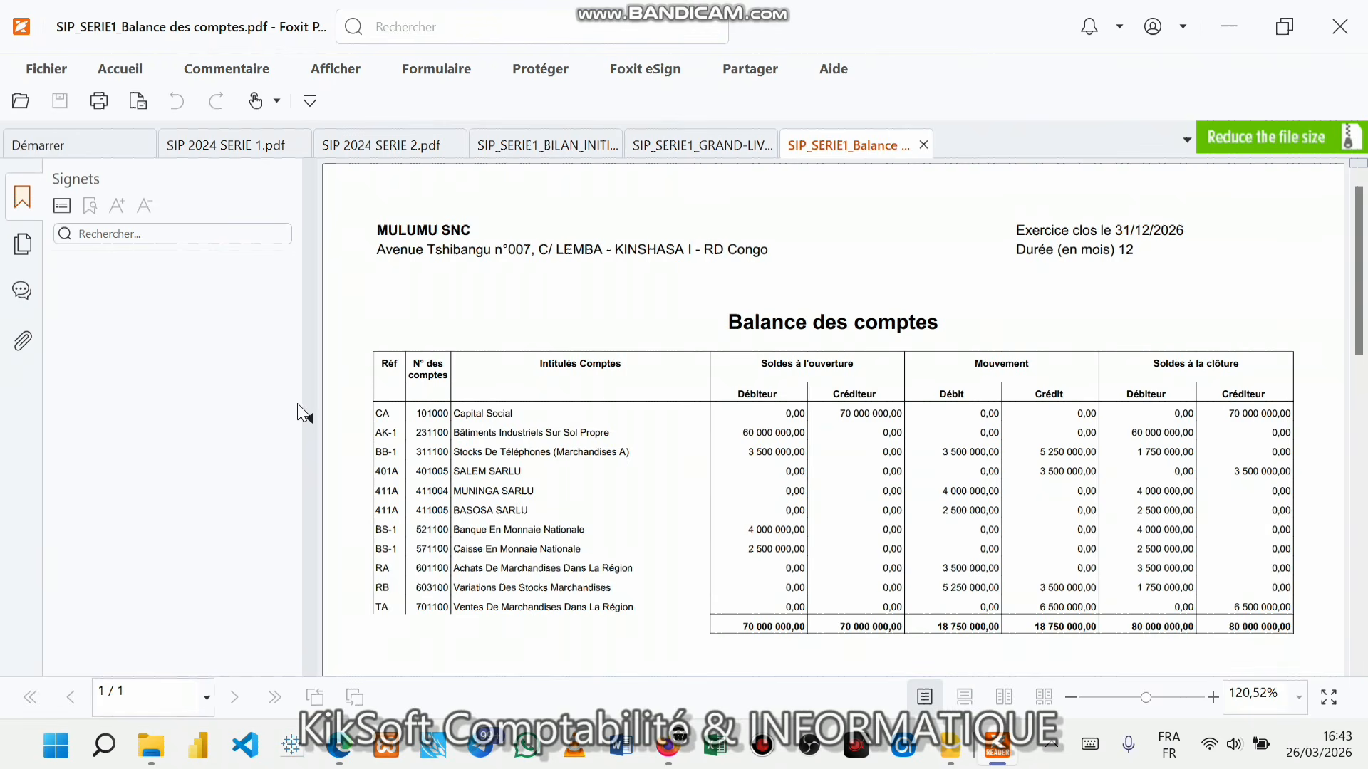
- Collapse Foxit's bookmarks panel, glance over the balance PDF, and minimise the reader
click(307, 411)
scroll(629, 497, down, 1)
ctrl+scroll(631, 497, up, 2)
scroll(631, 496, up, 3)
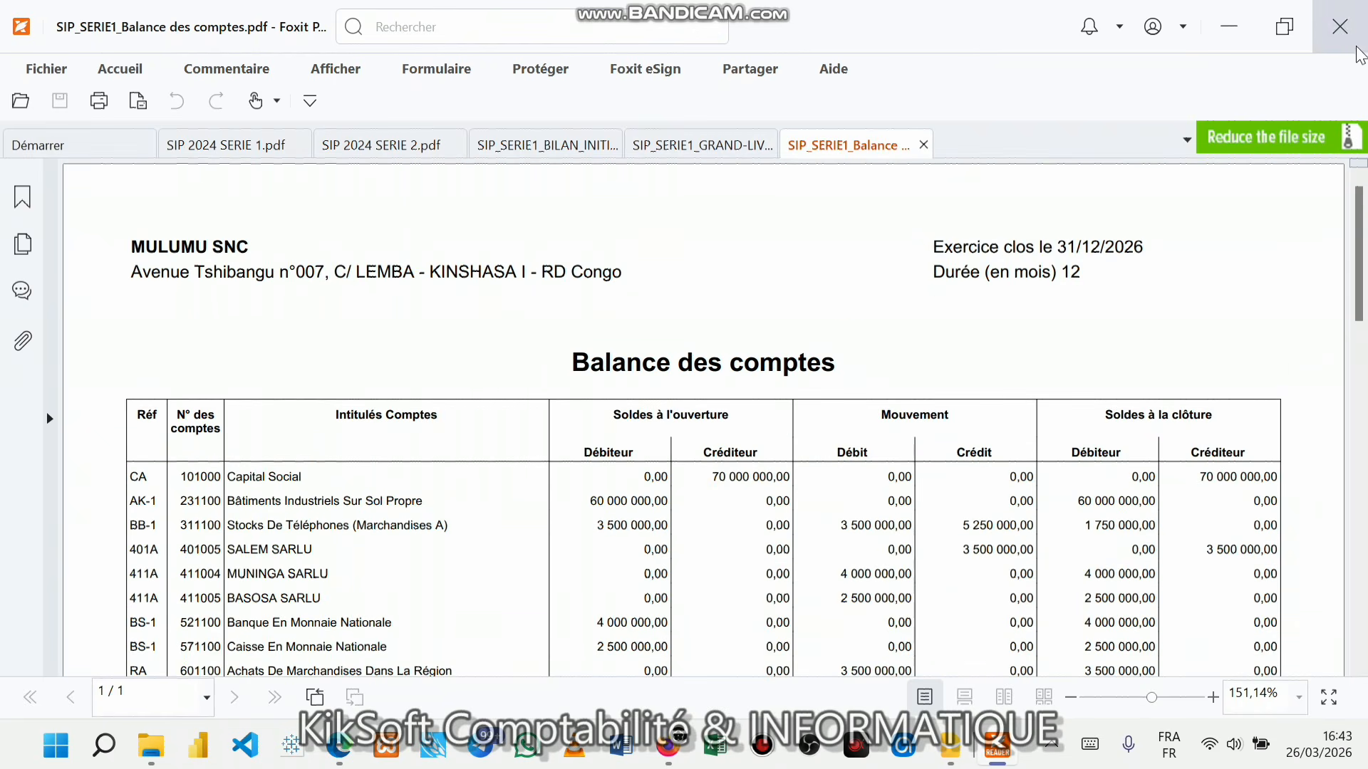
click(1229, 26)
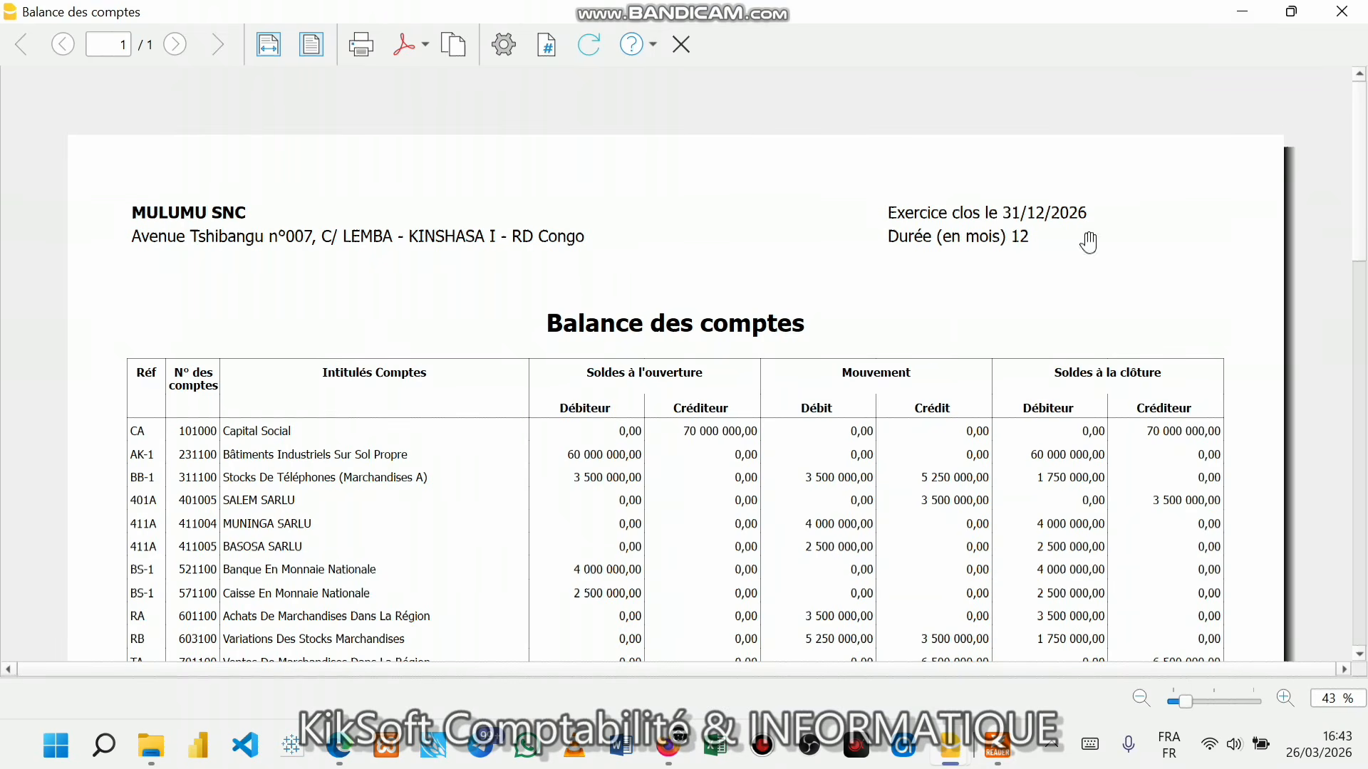
- Close the Balance des comptes preview and select the entire Ecritures table
click(1354, 10)
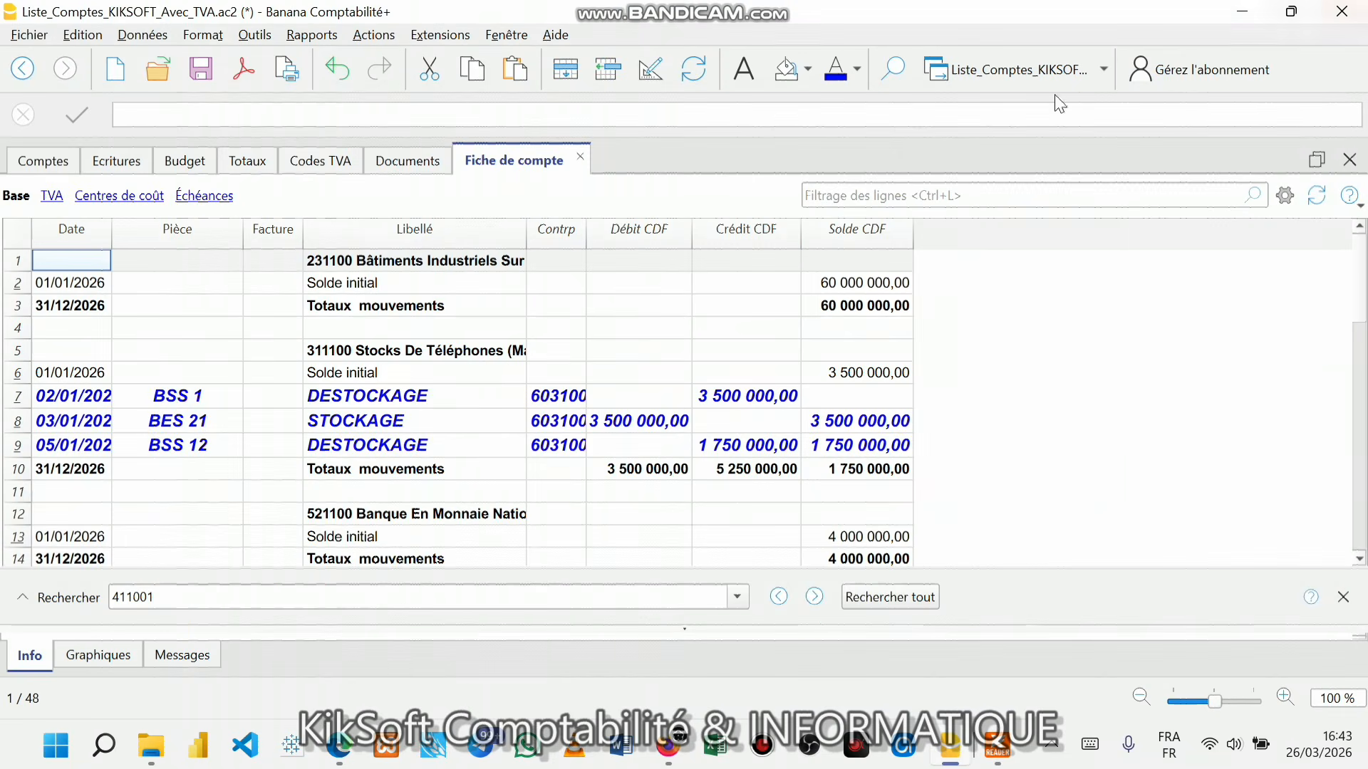
click(128, 162)
click(544, 419)
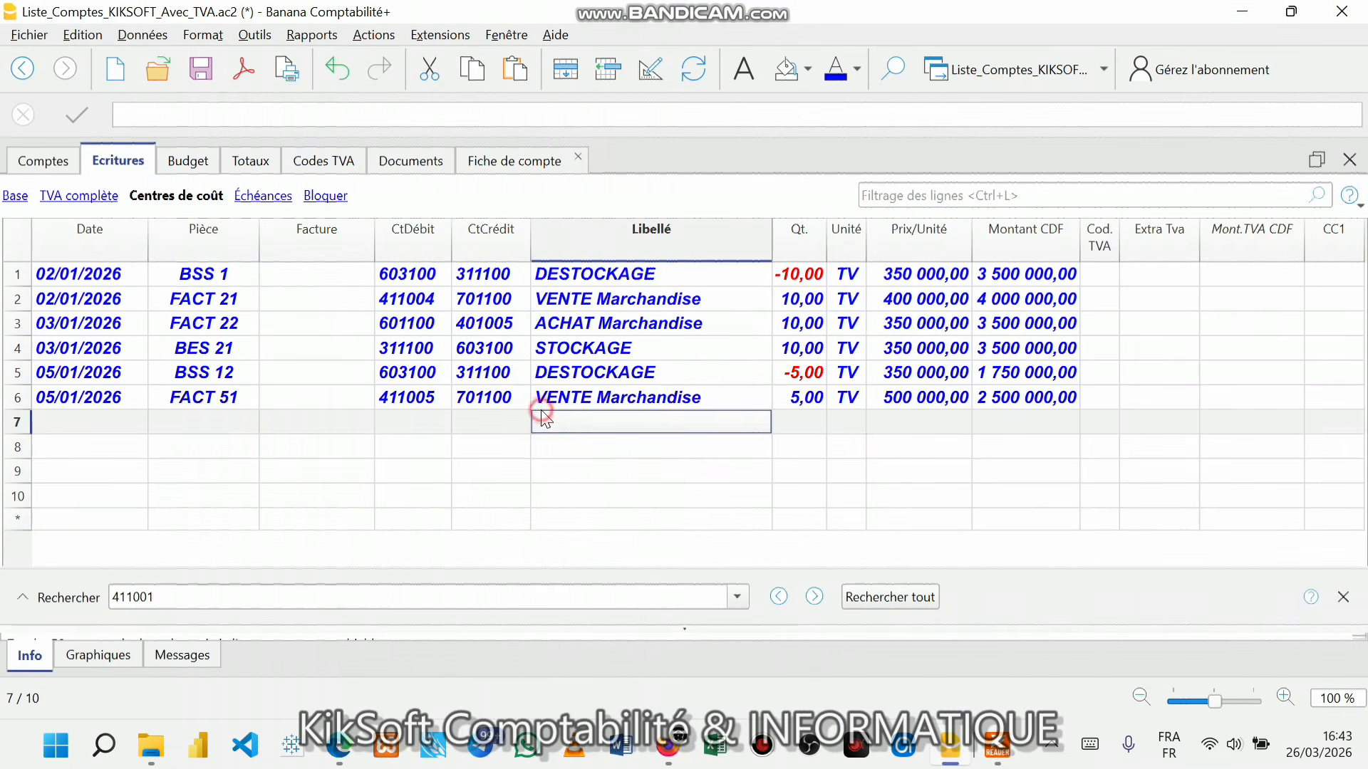
click(14, 246)
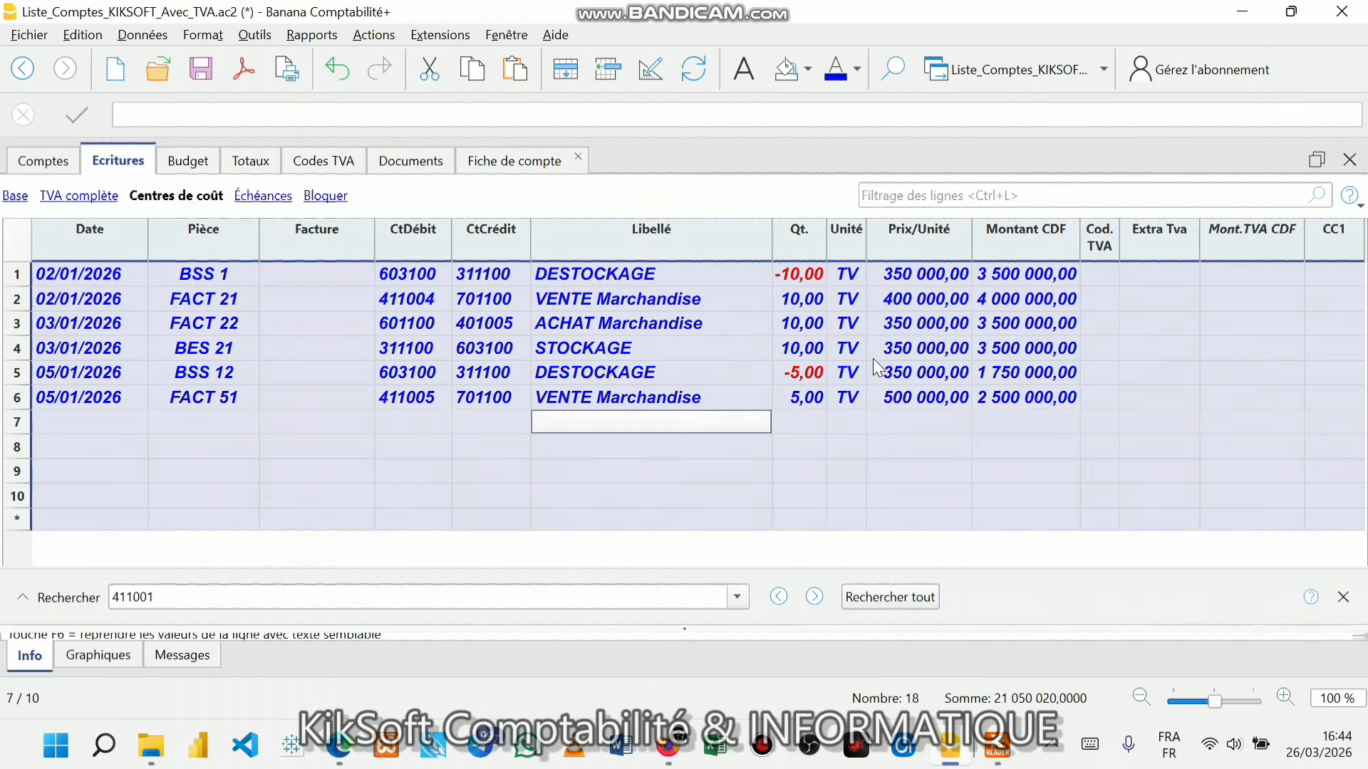
click(886, 420)
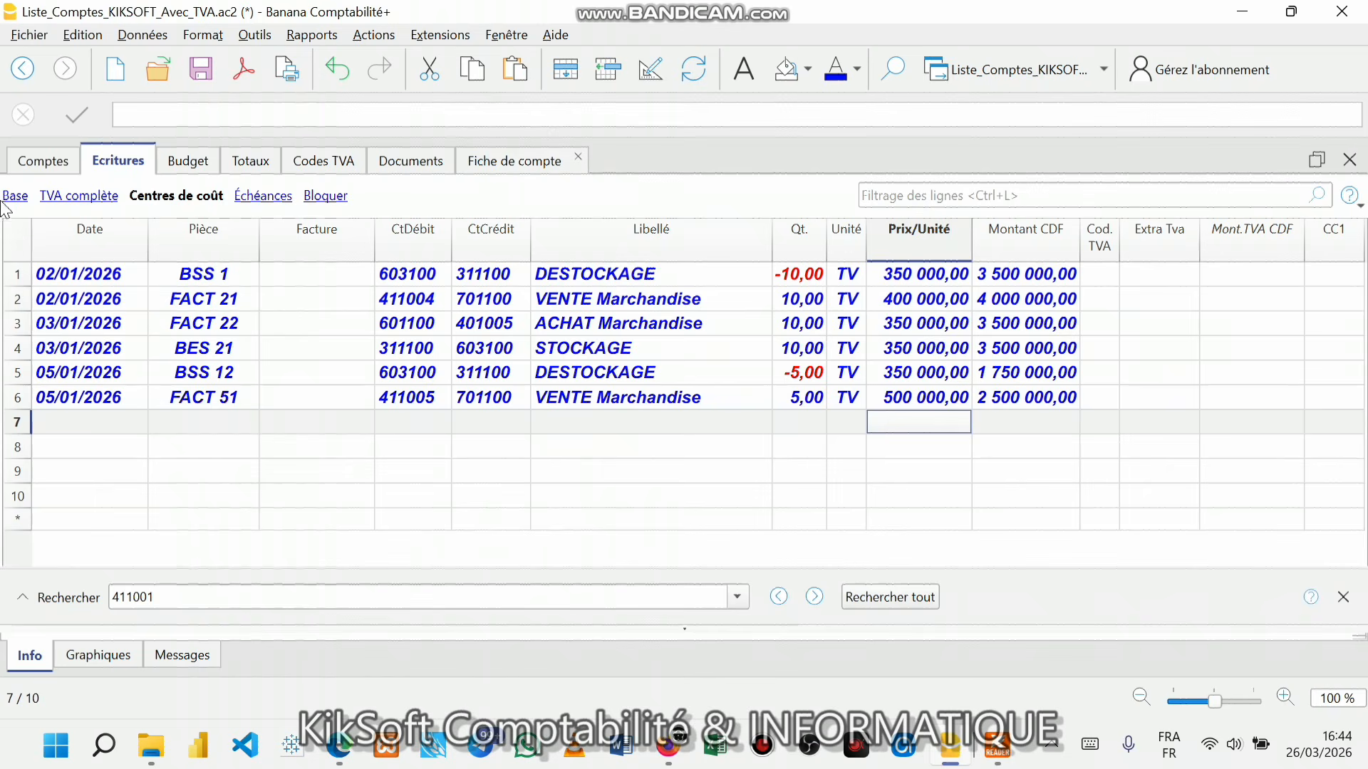
click(22, 229)
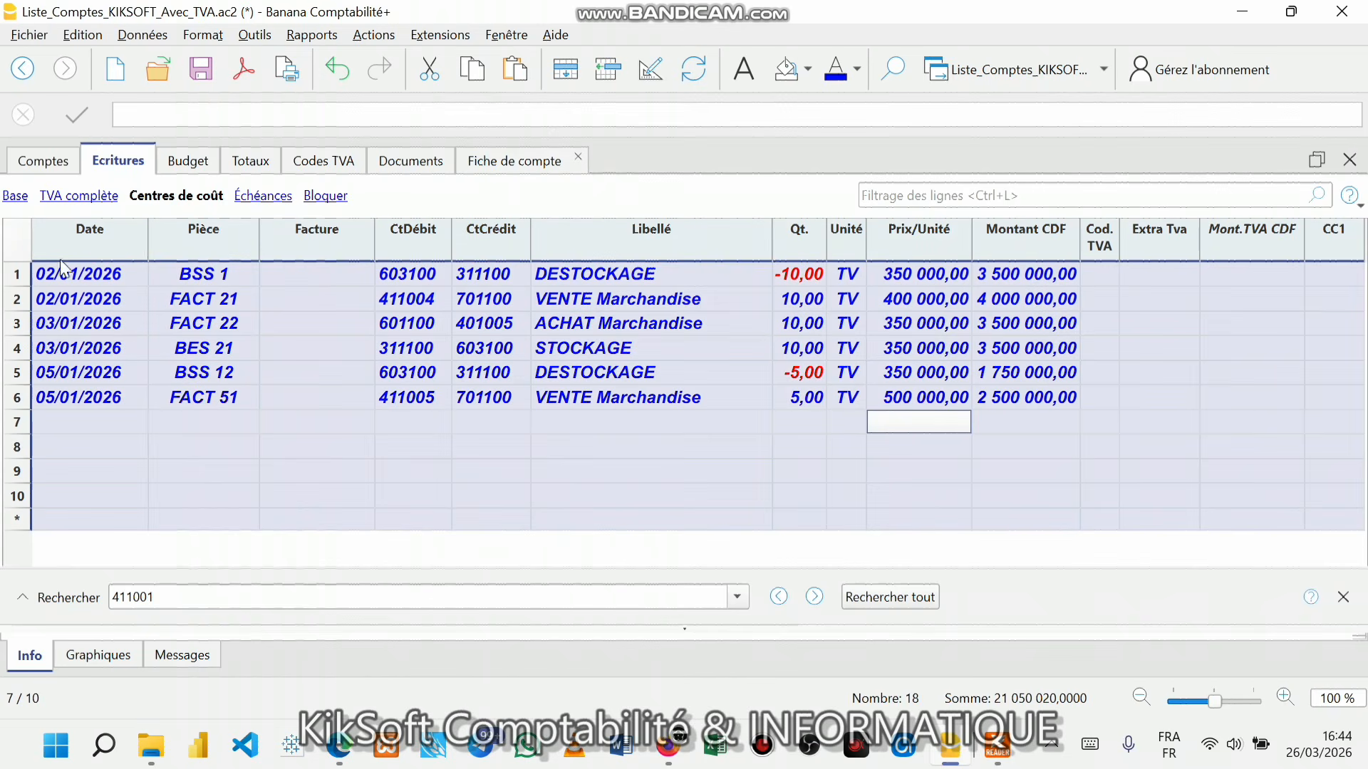
- Set the six journal entries' text colour to black and save the file
click(856, 71)
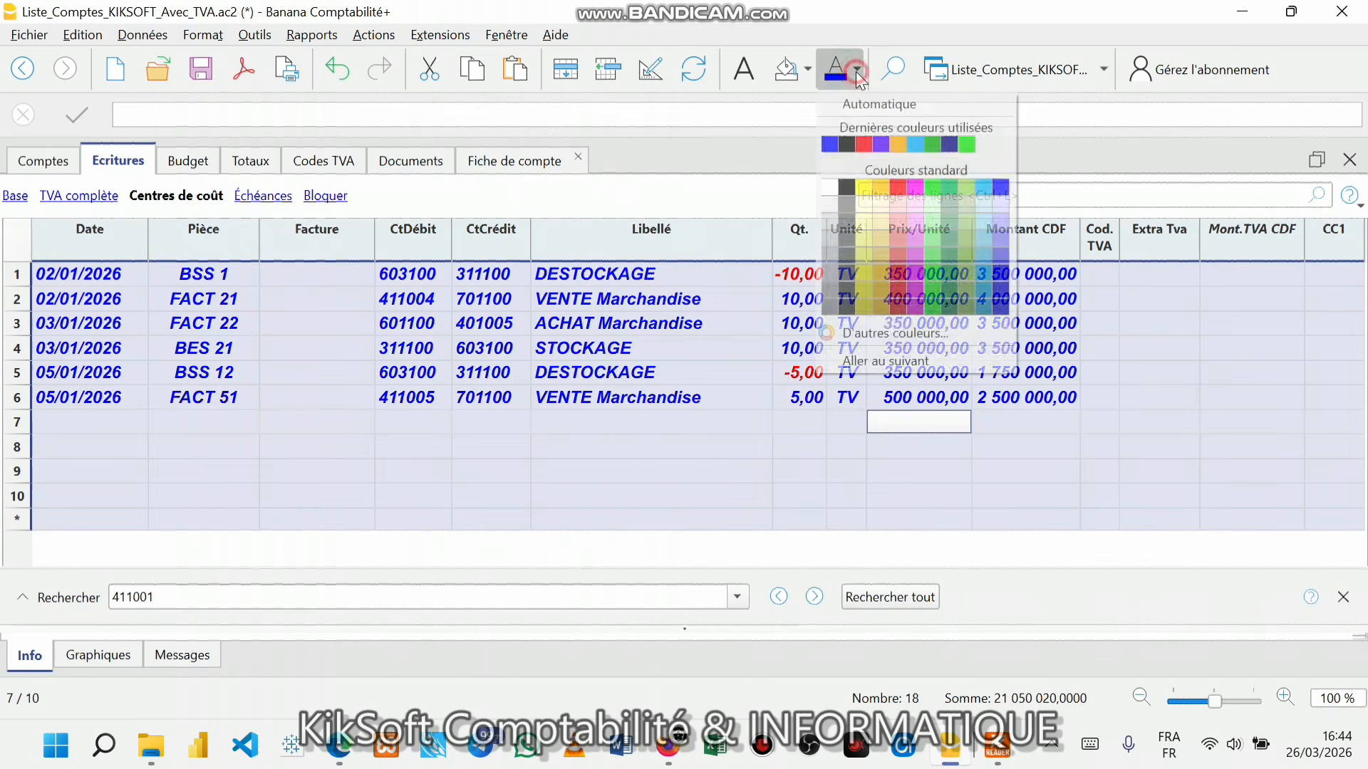
click(847, 188)
click(760, 300)
click(759, 383)
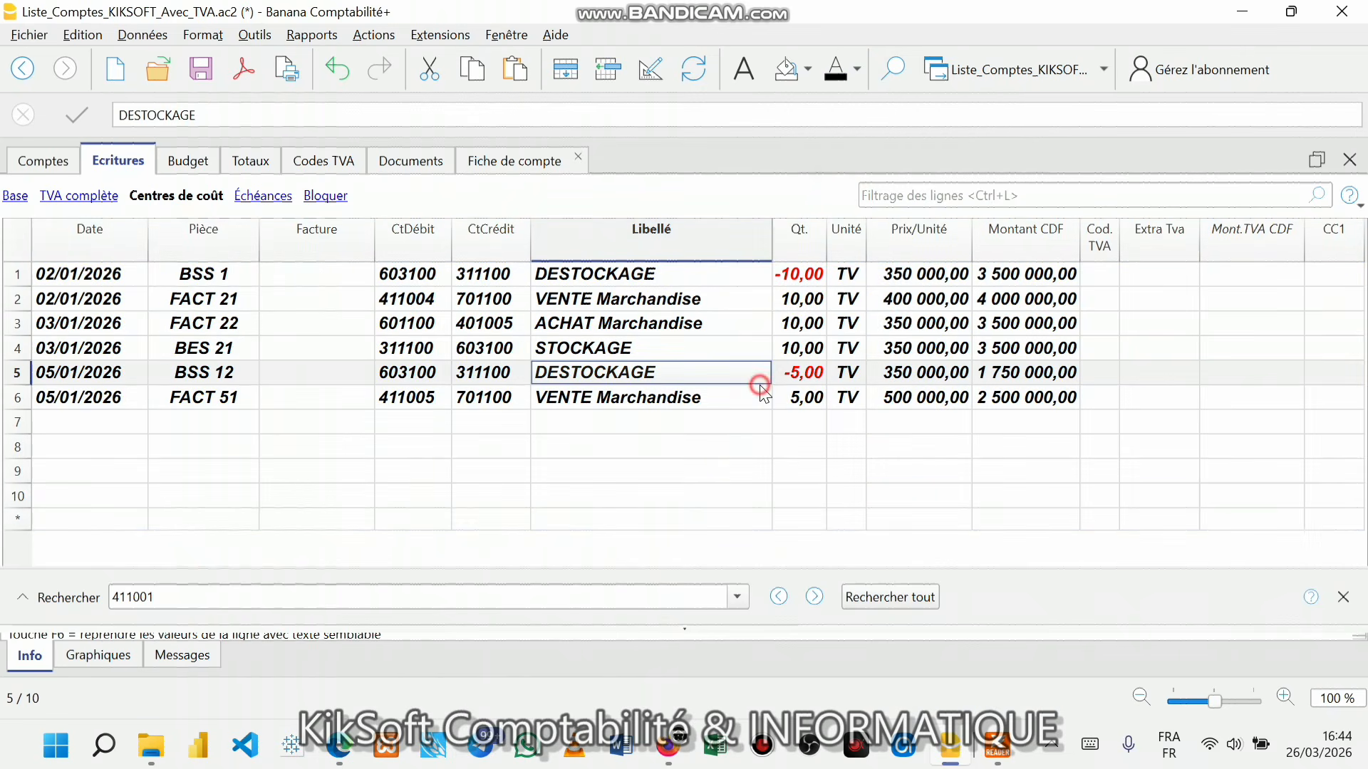
key(ctrl+s)
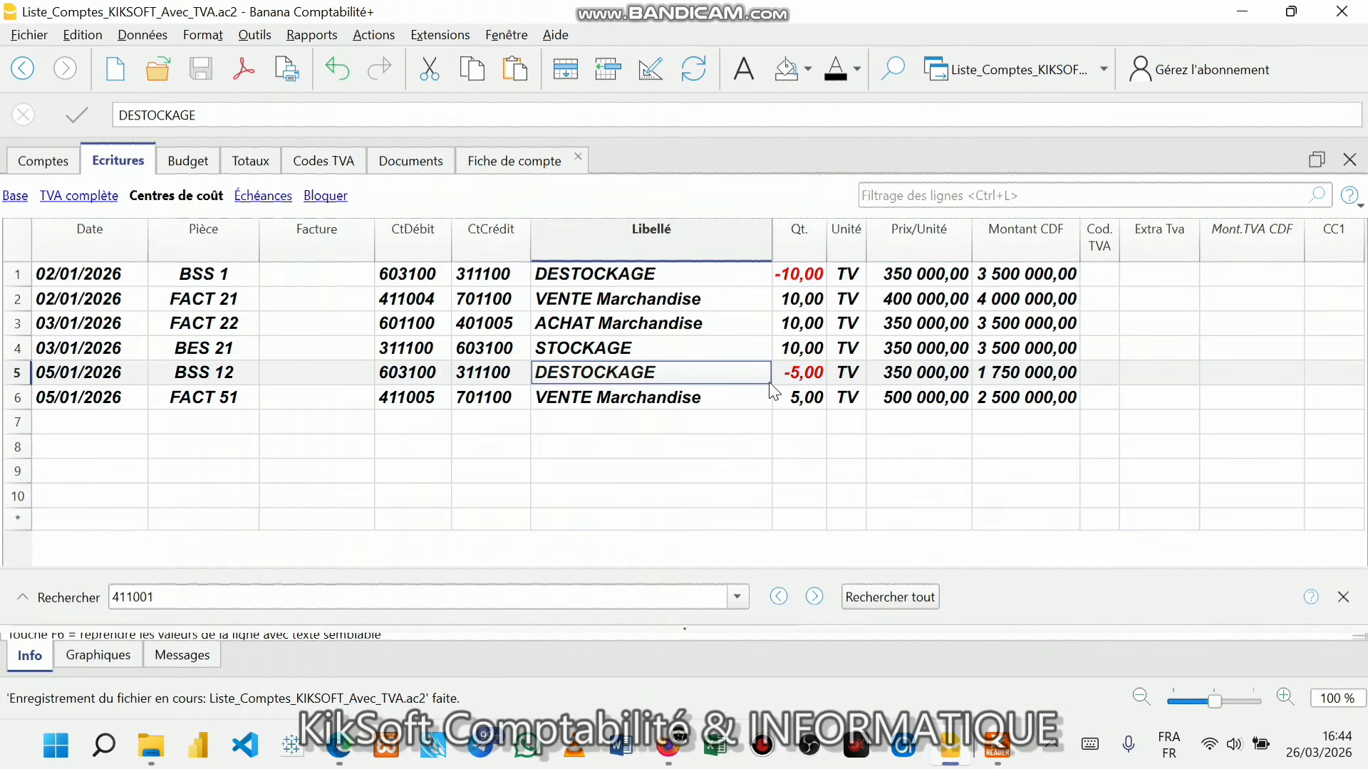
- Check invoices 21, 22 and 51 in SIP 2024 SERIE 2.pdf, then minimize Foxit
mouse_move(998, 744)
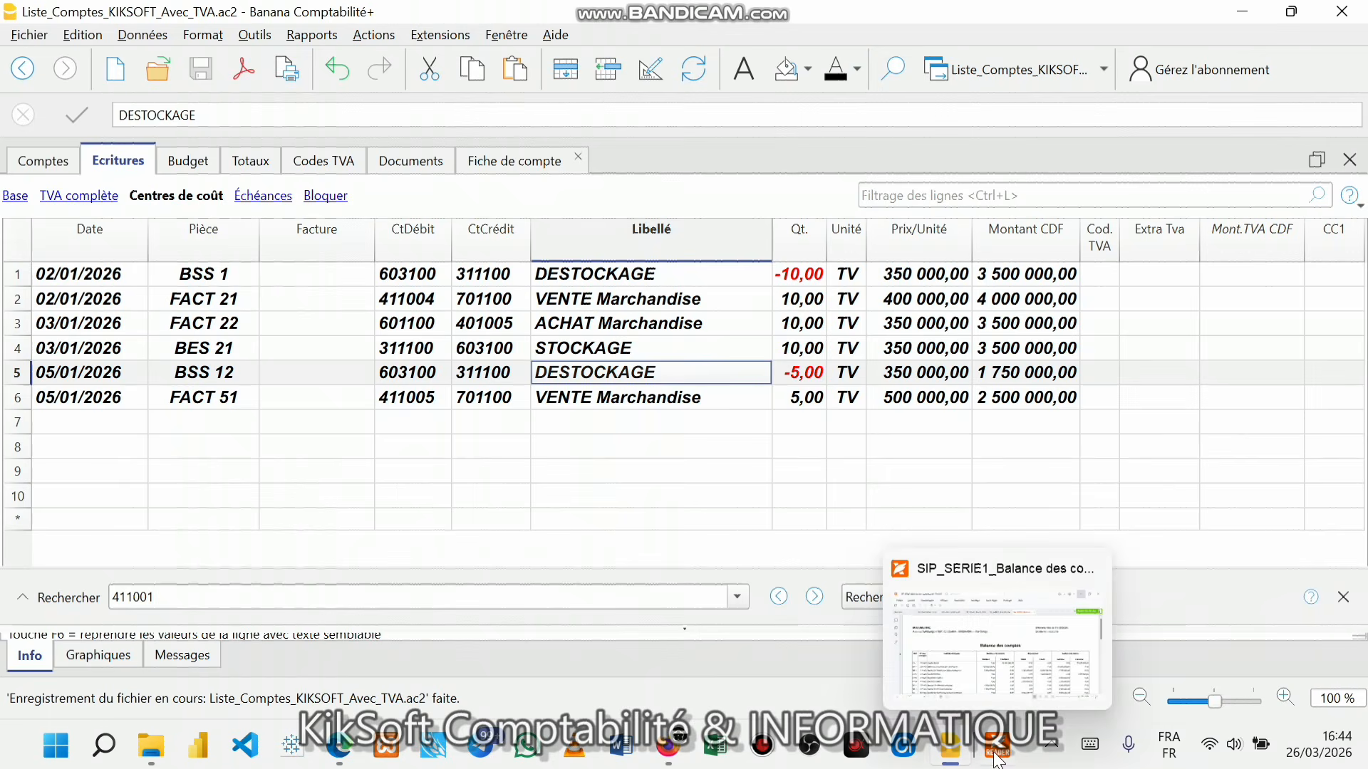
click(1037, 687)
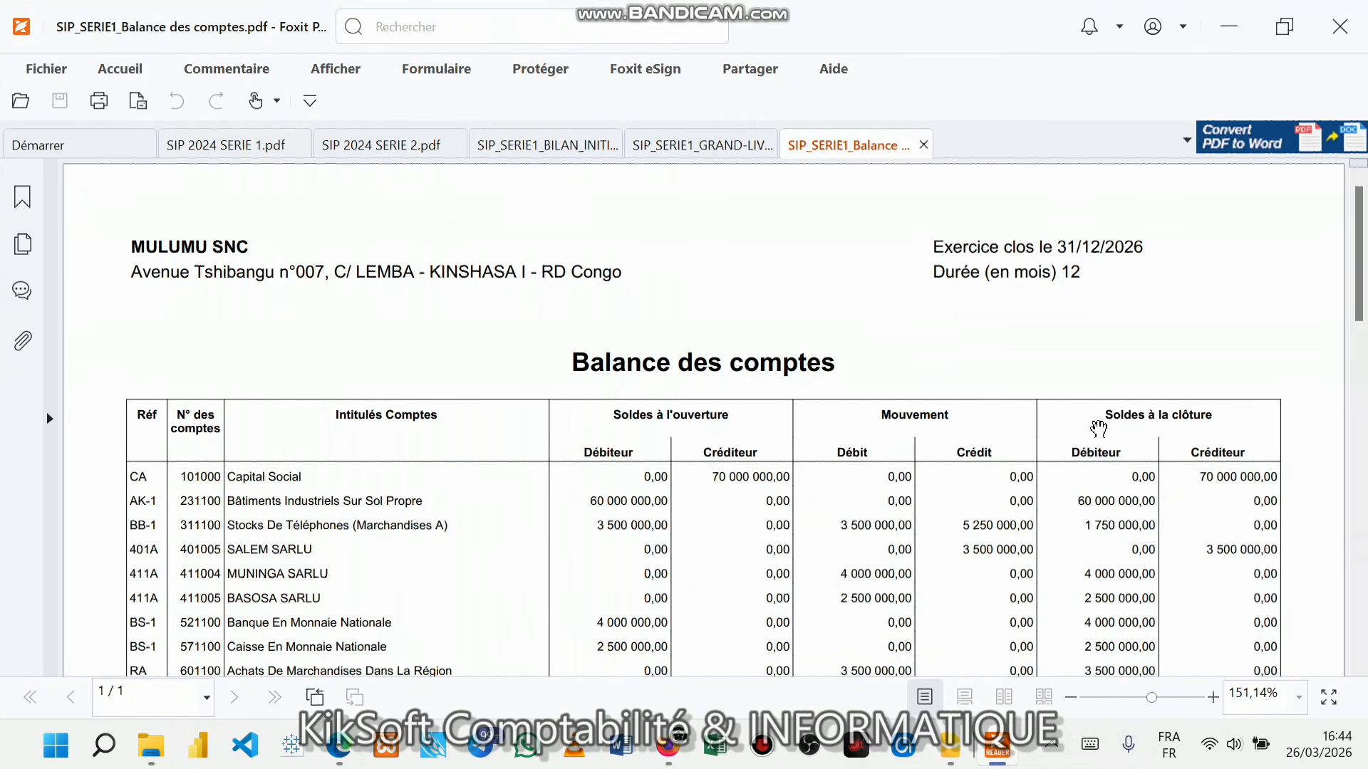
click(369, 147)
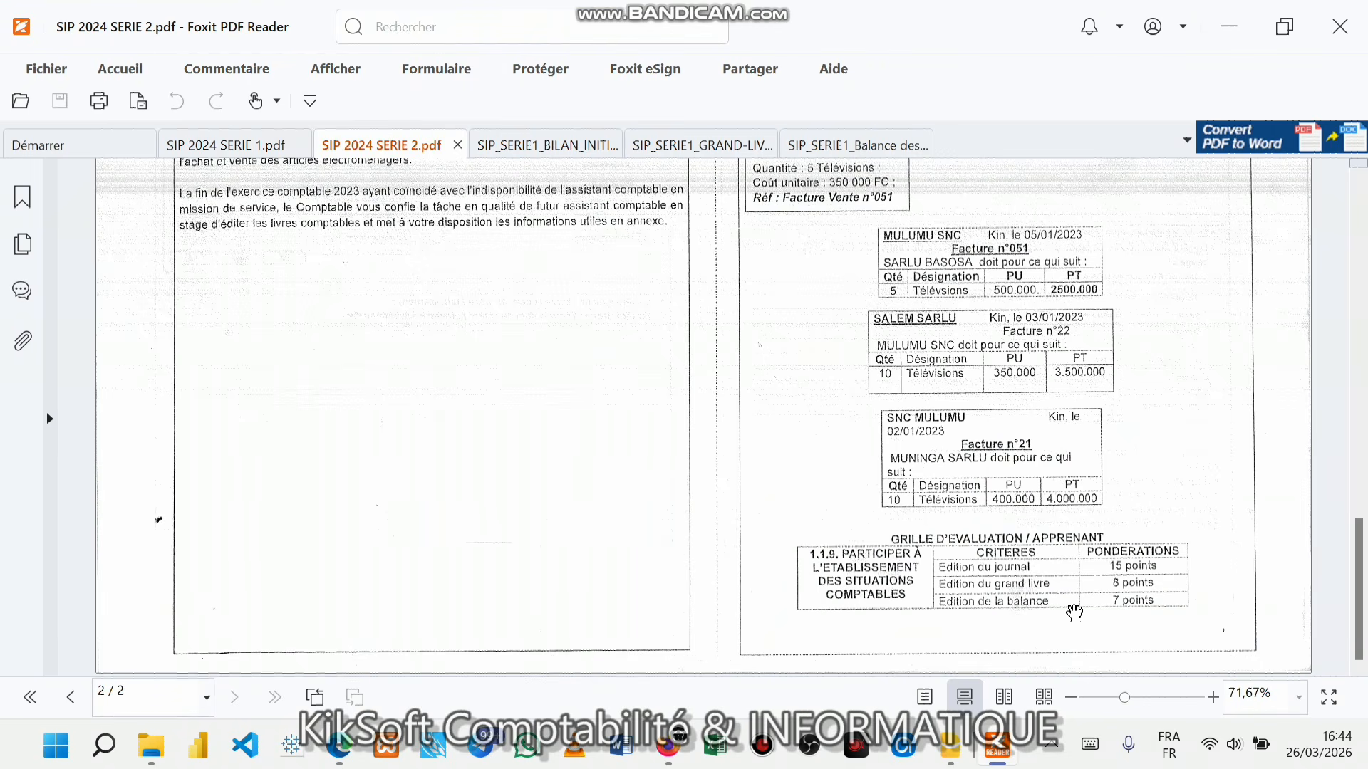
click(1244, 8)
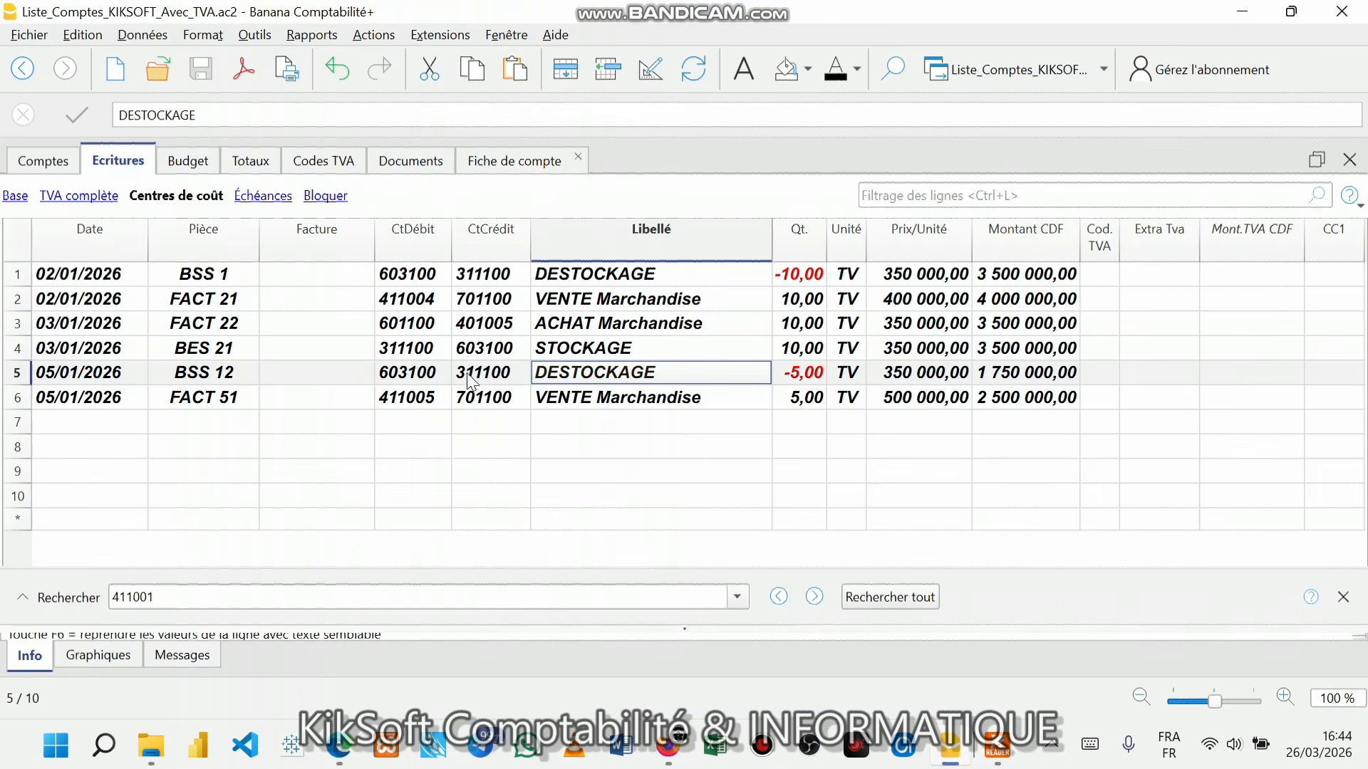
- Run the OHADA Bilan Mono-devise report for the full period 01/01/2026–31/12/2026
click(430, 374)
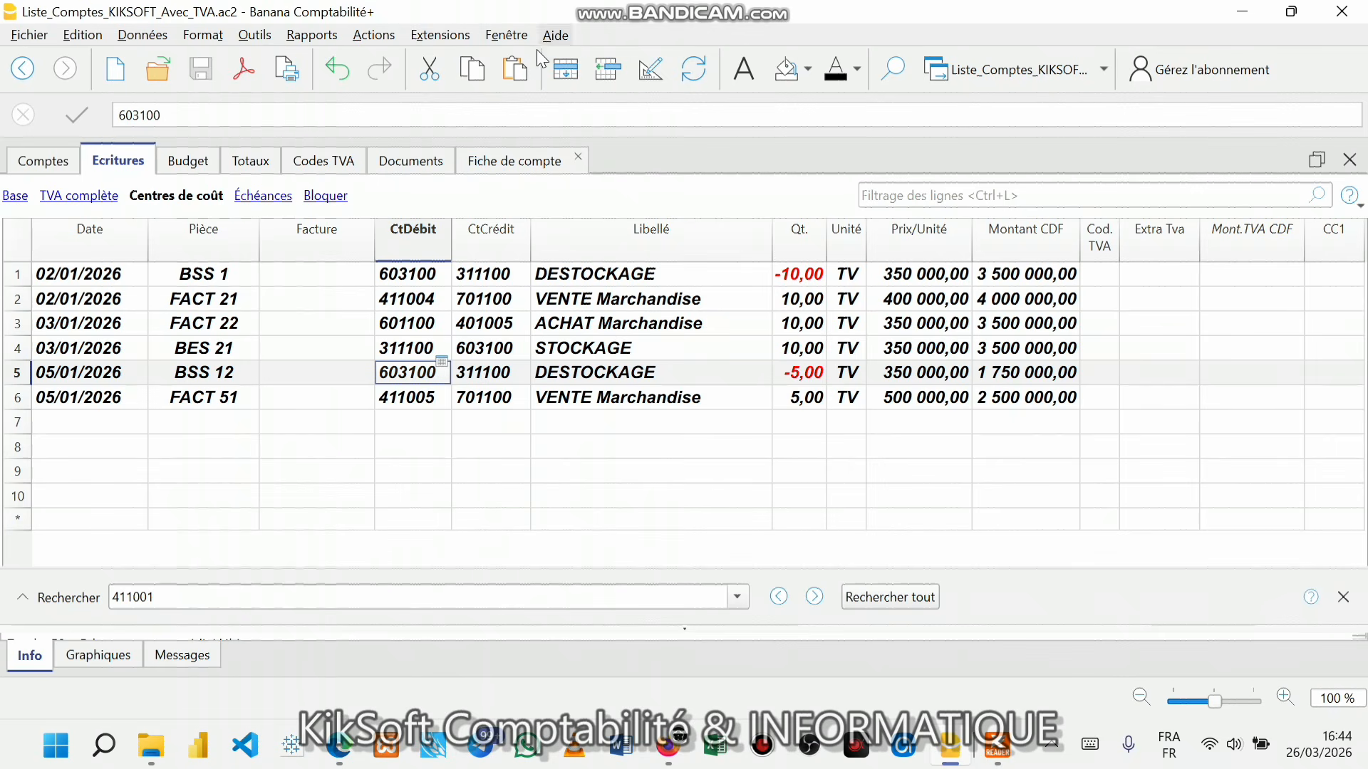
click(463, 38)
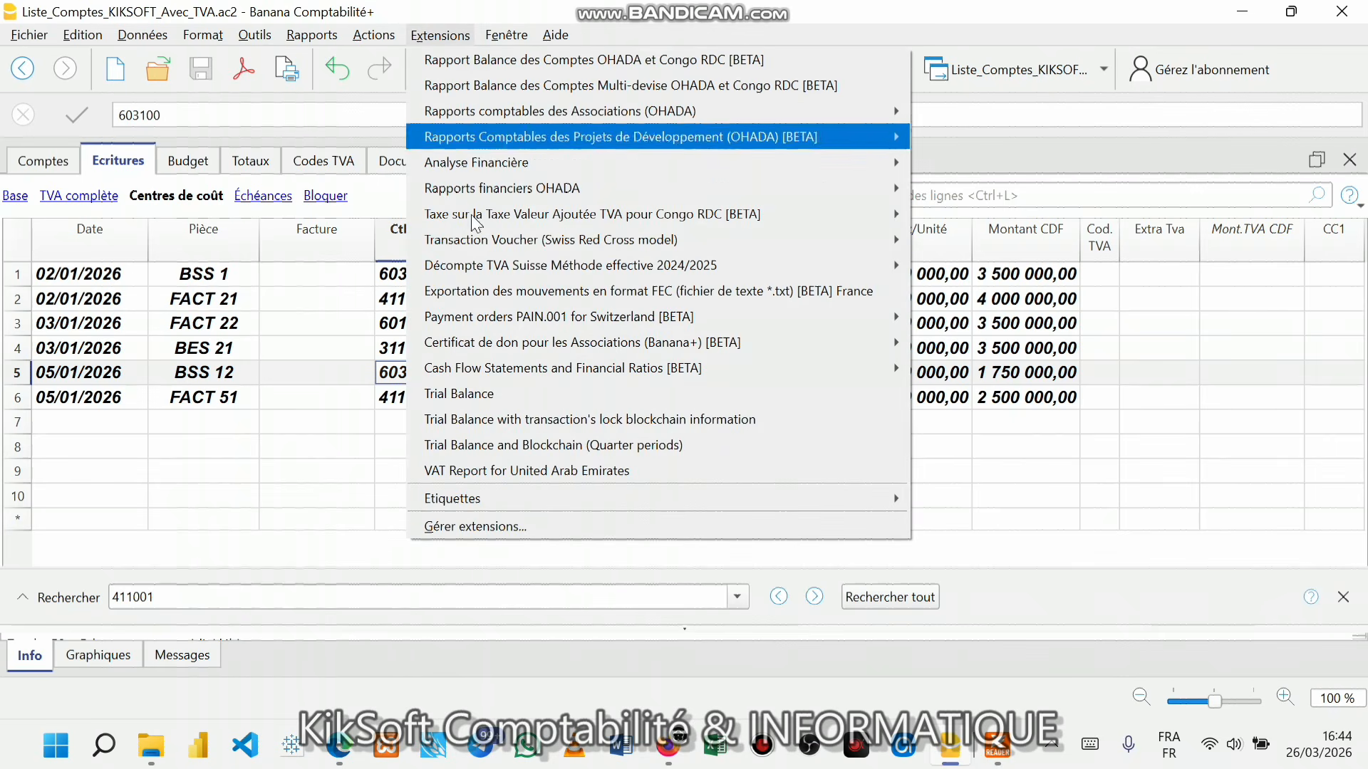
mouse_move(499, 175)
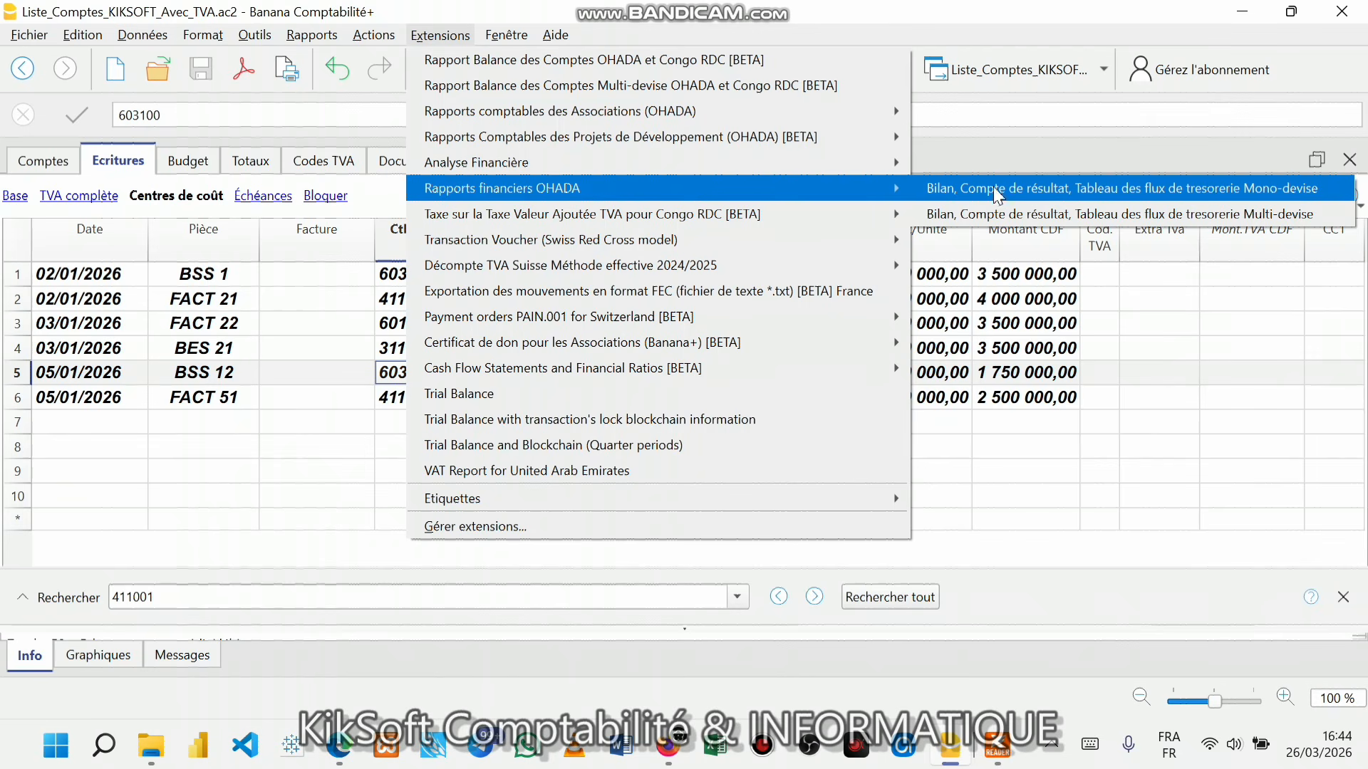
click(1211, 188)
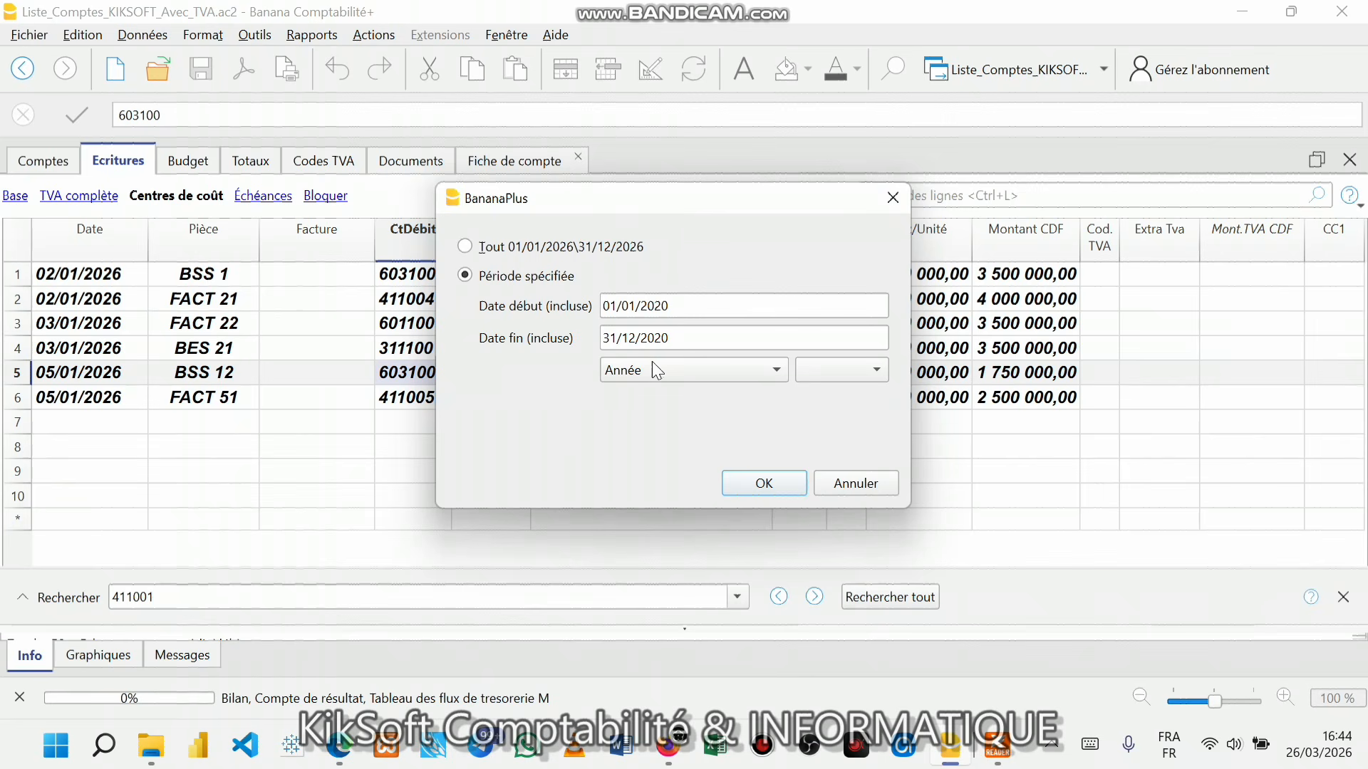
click(473, 253)
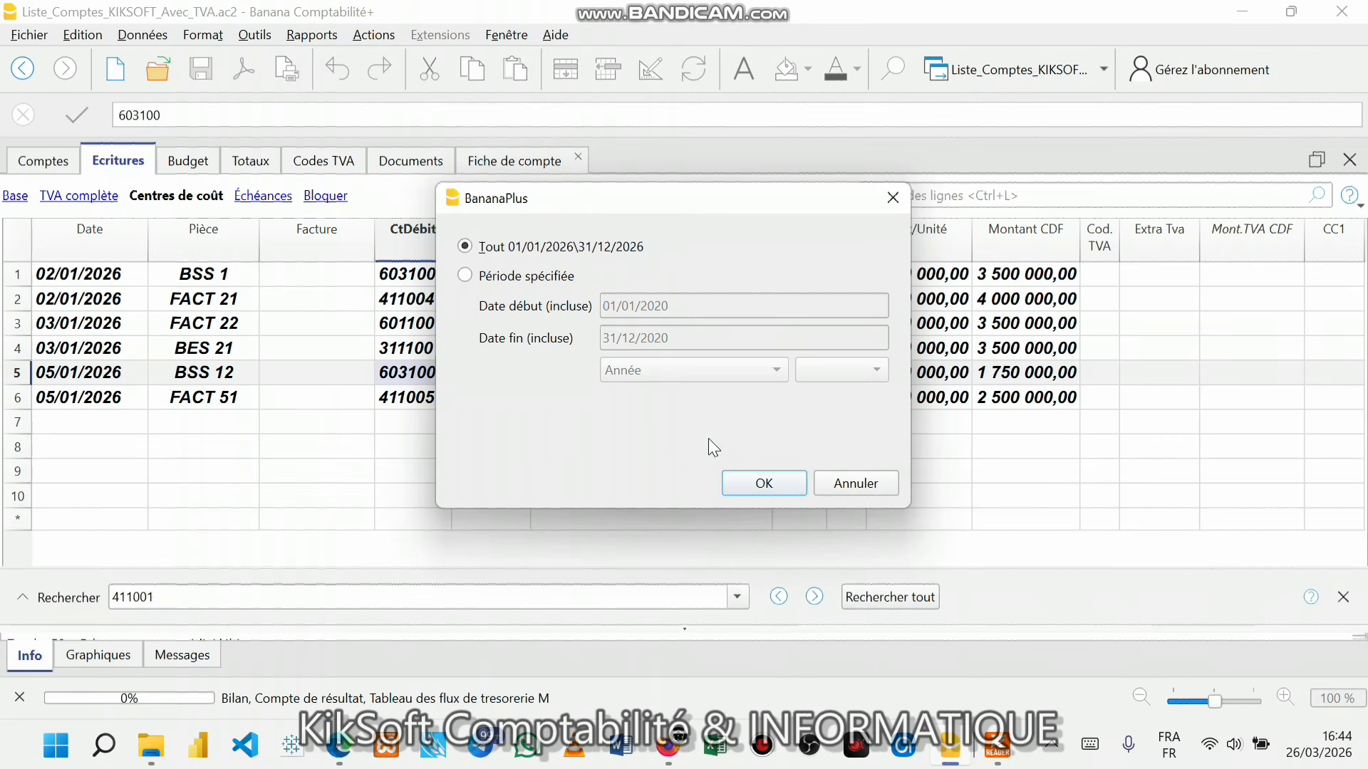
click(762, 486)
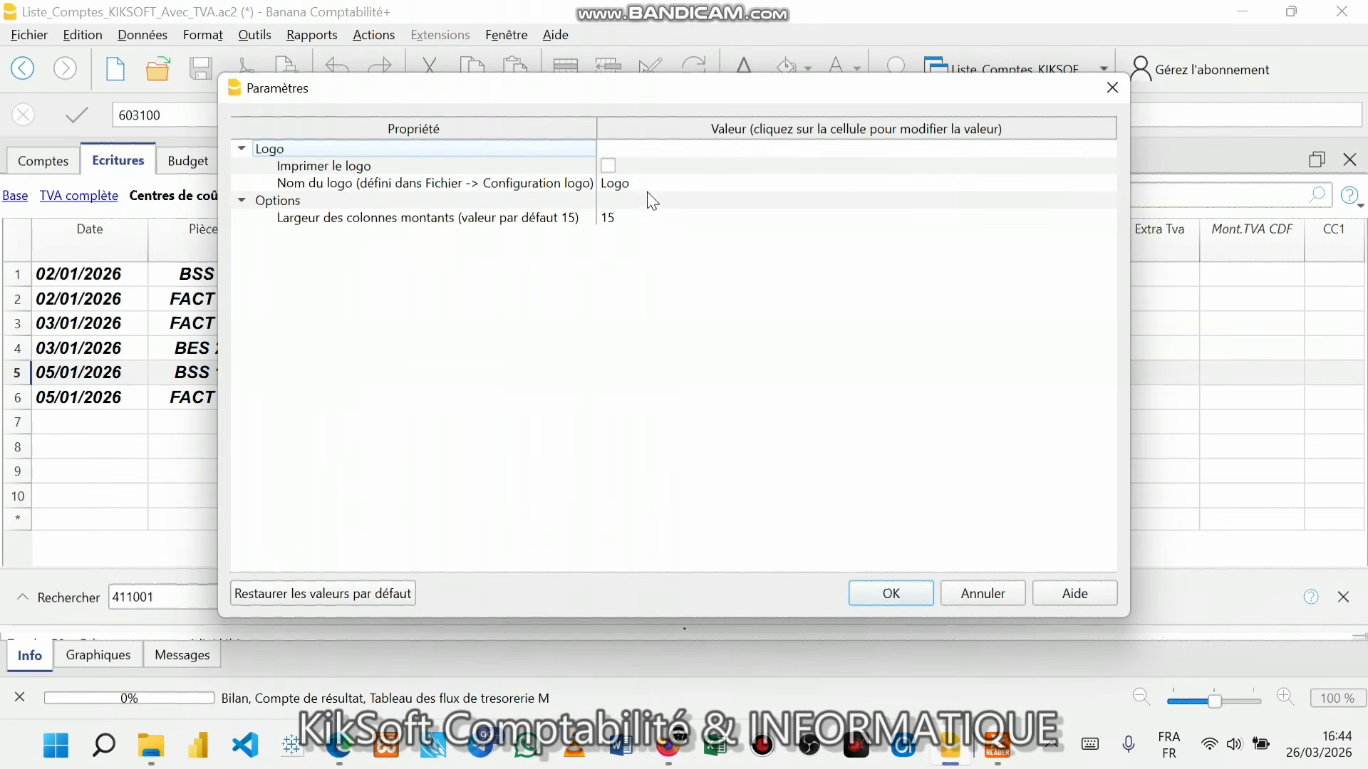
- Include the logo, confirm the parameters and review the preview showing net result 1 250 000,00
click(608, 166)
click(904, 596)
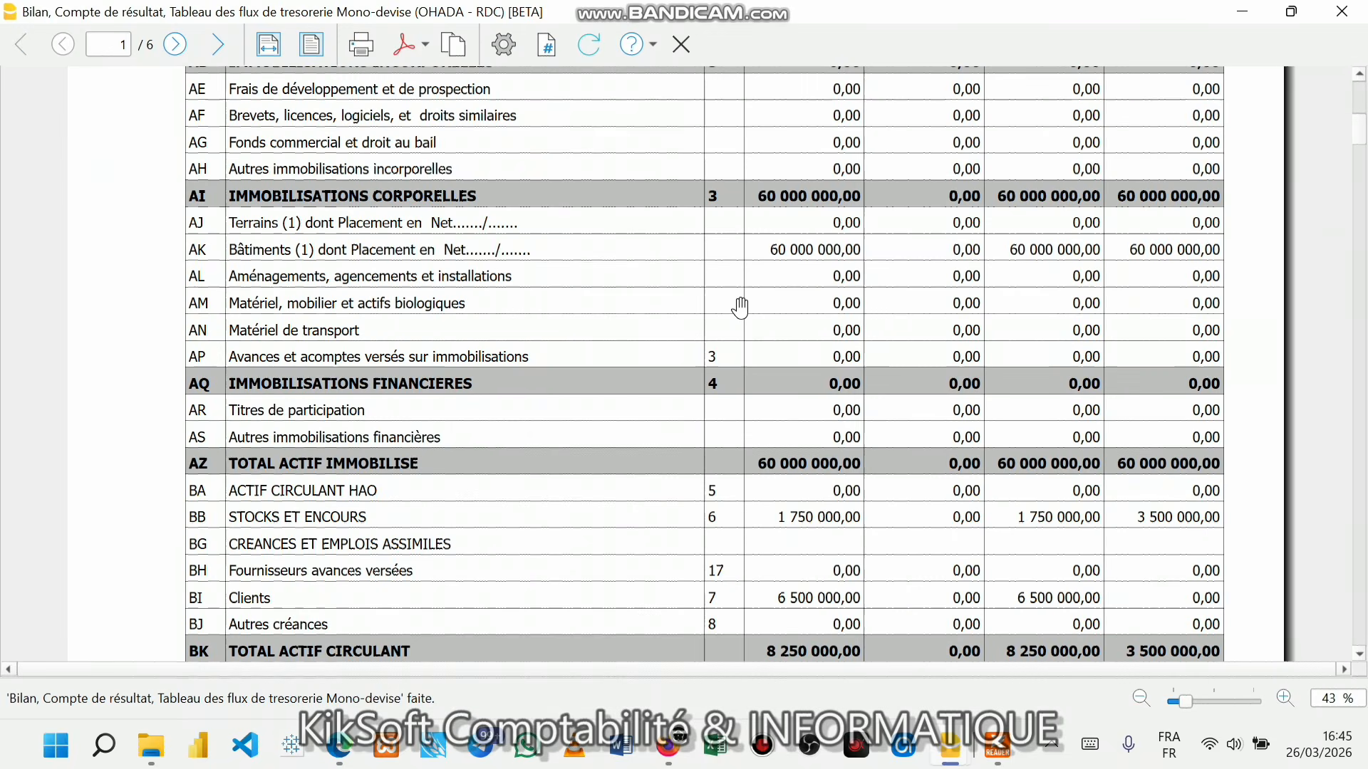
scroll(740, 308, up, 10)
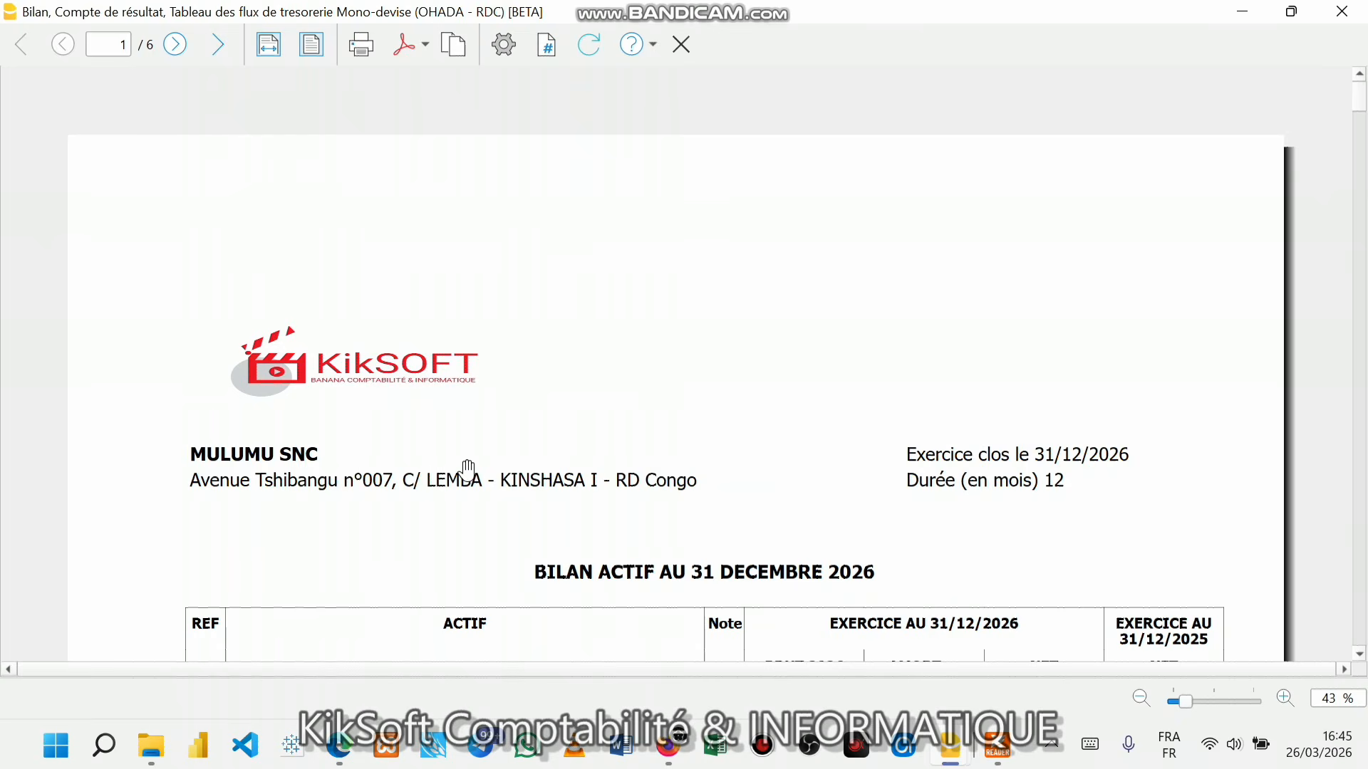
scroll(468, 470, down, 3)
scroll(466, 470, down, 4)
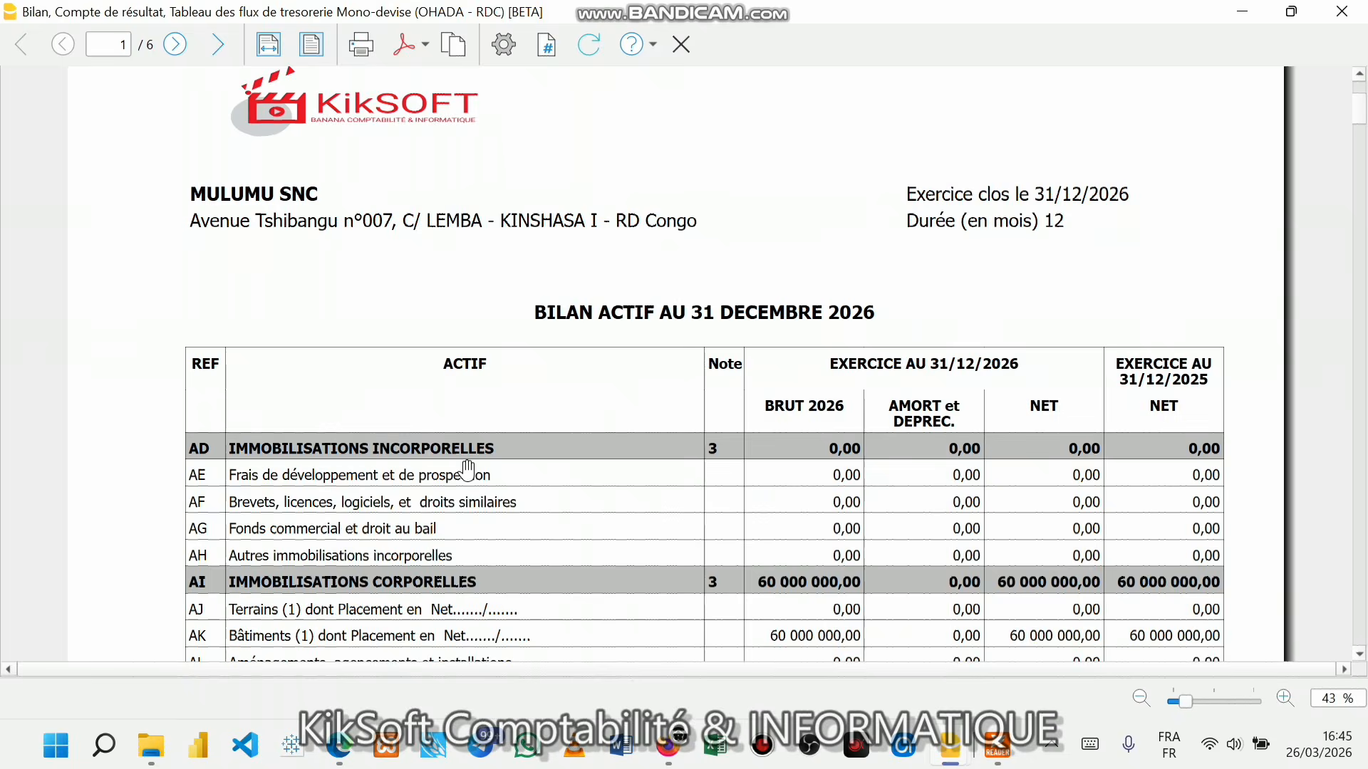
scroll(466, 470, down, 9)
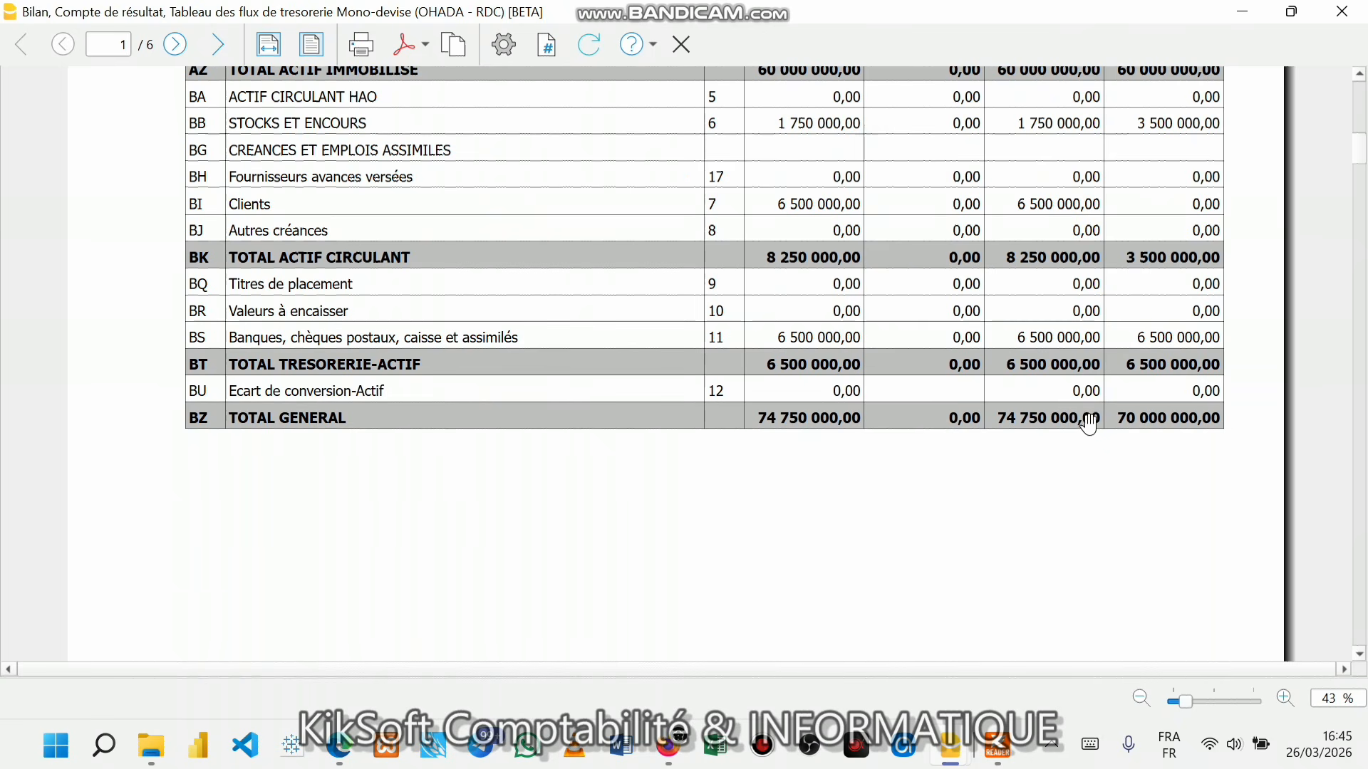
scroll(971, 470, down, 1)
scroll(971, 470, up, 1)
scroll(971, 470, up, 6)
scroll(971, 470, down, 8)
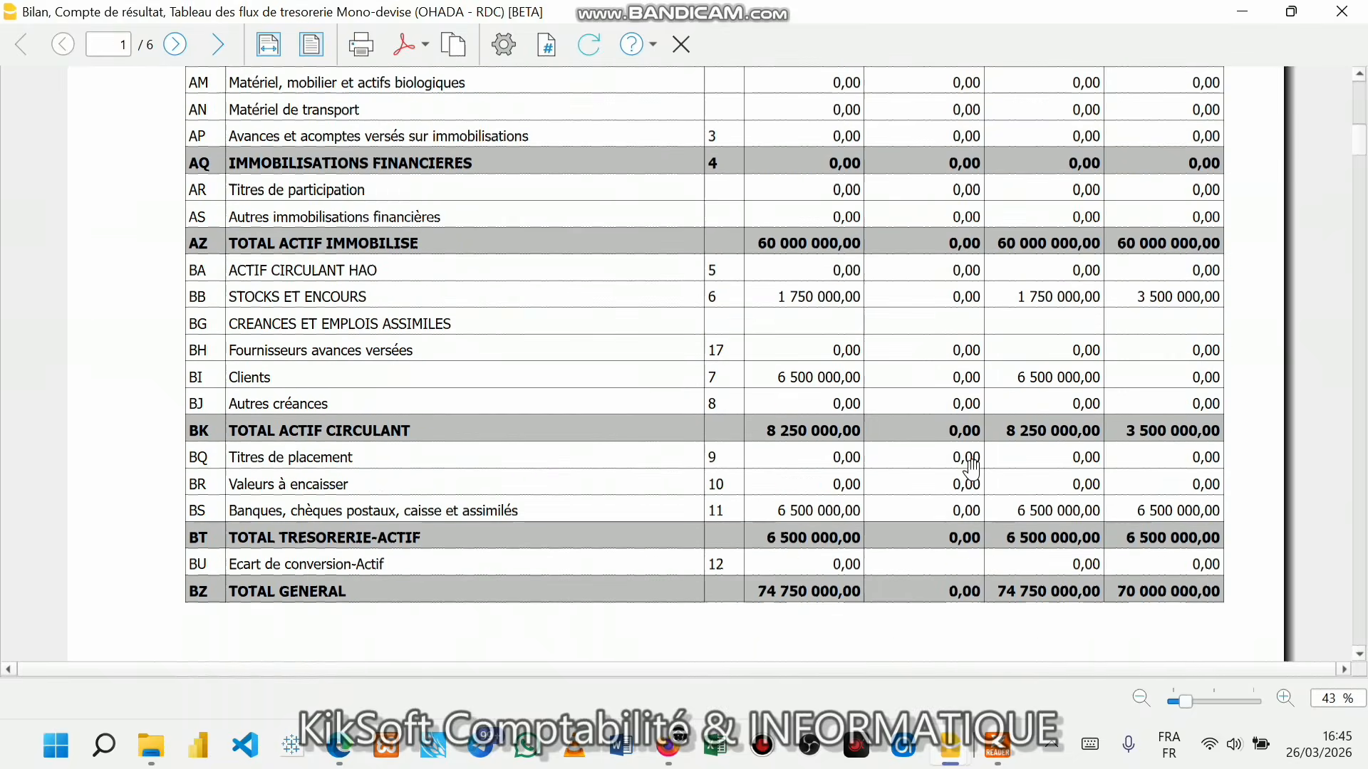
scroll(971, 470, down, 10)
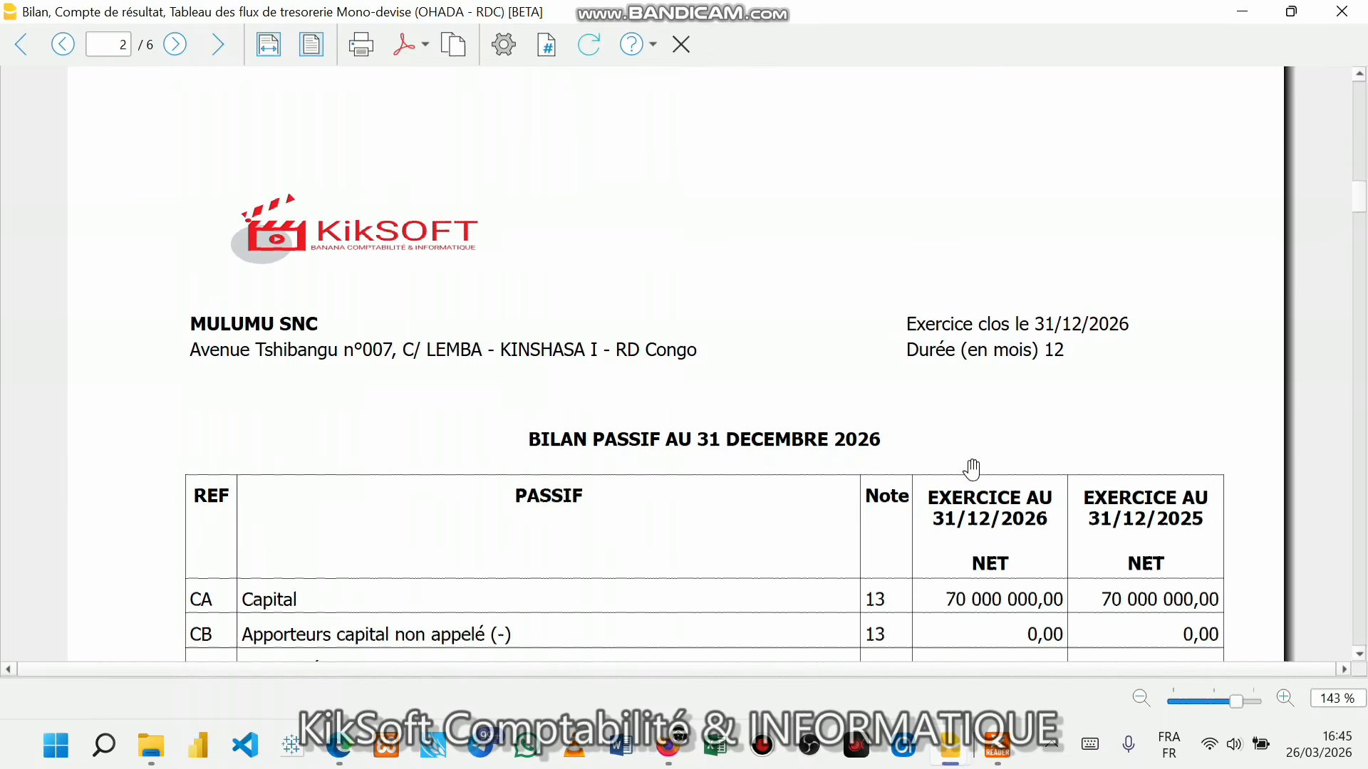
scroll(971, 470, down, 3)
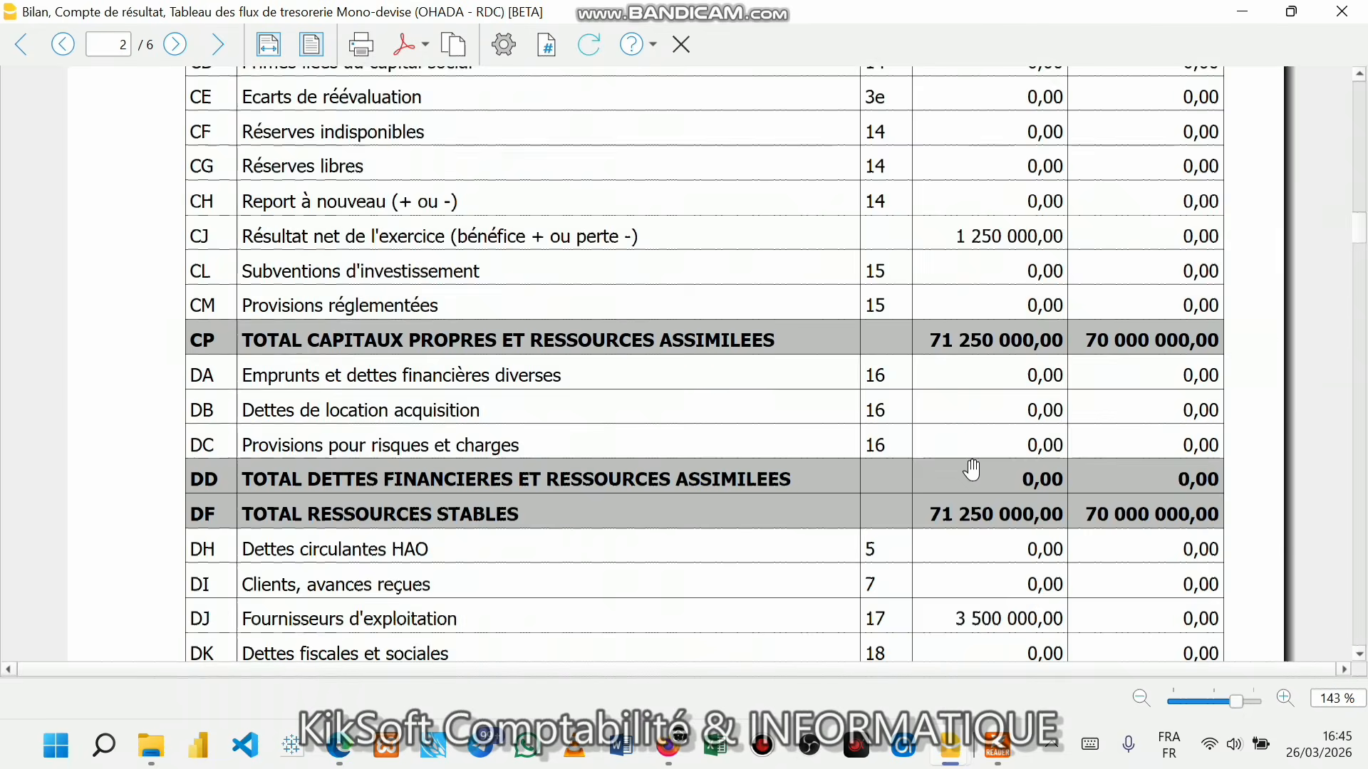
scroll(971, 471, up, 6)
scroll(780, 428, up, 15)
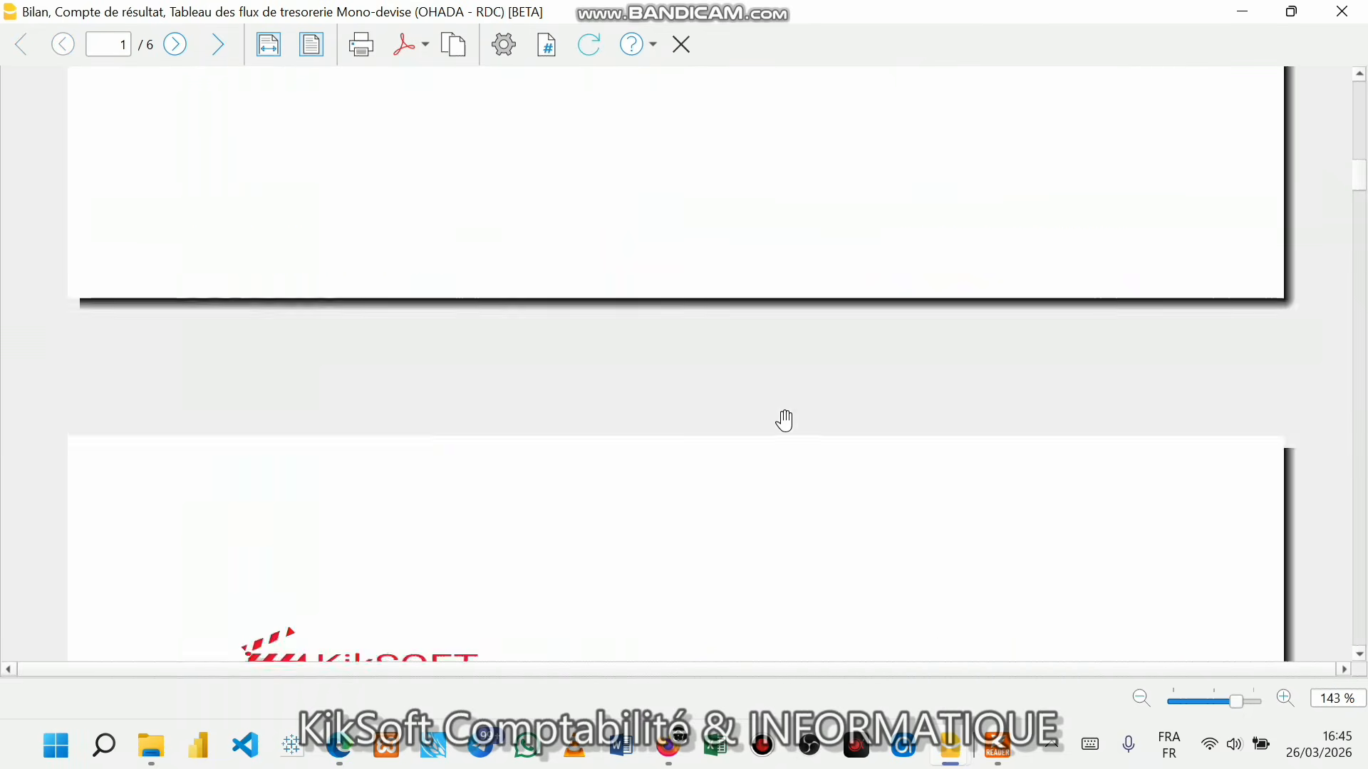
scroll(795, 404, down, 20)
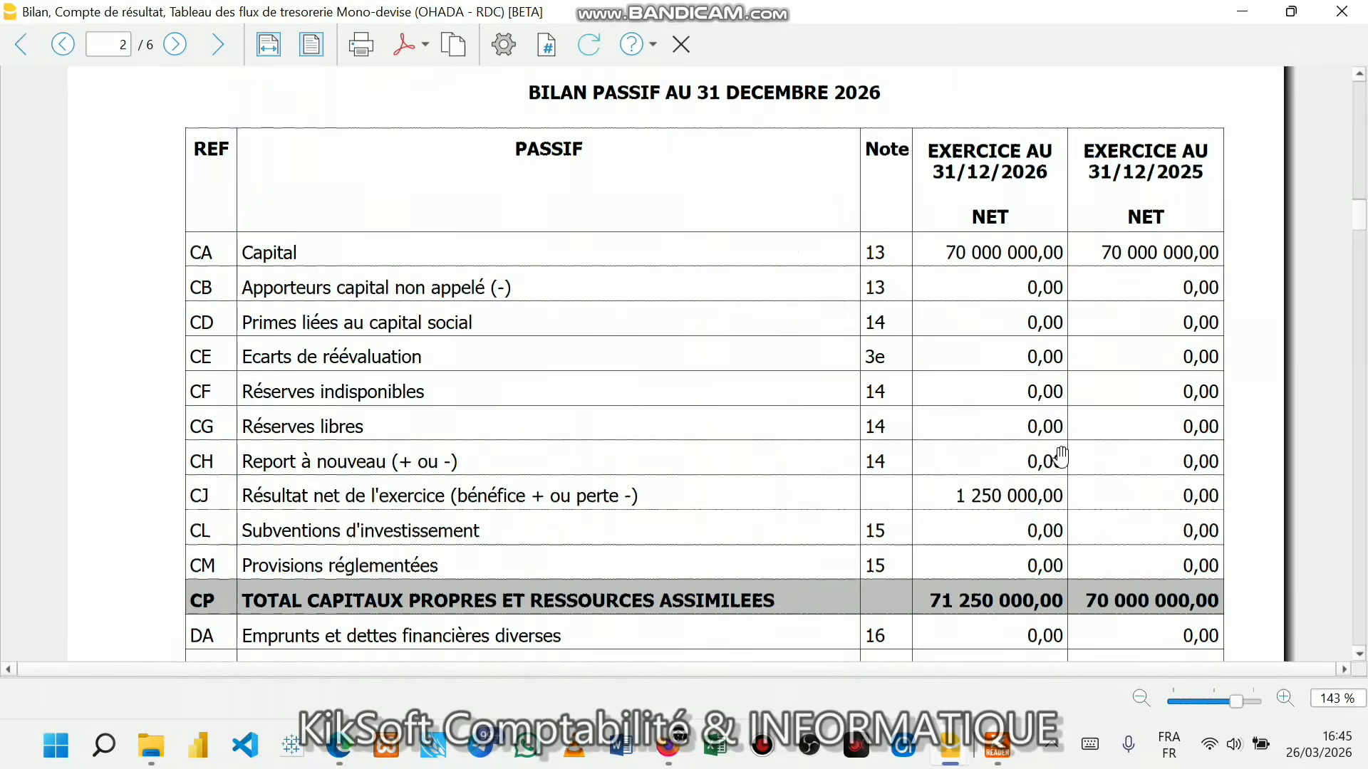
scroll(1068, 486, down, 20)
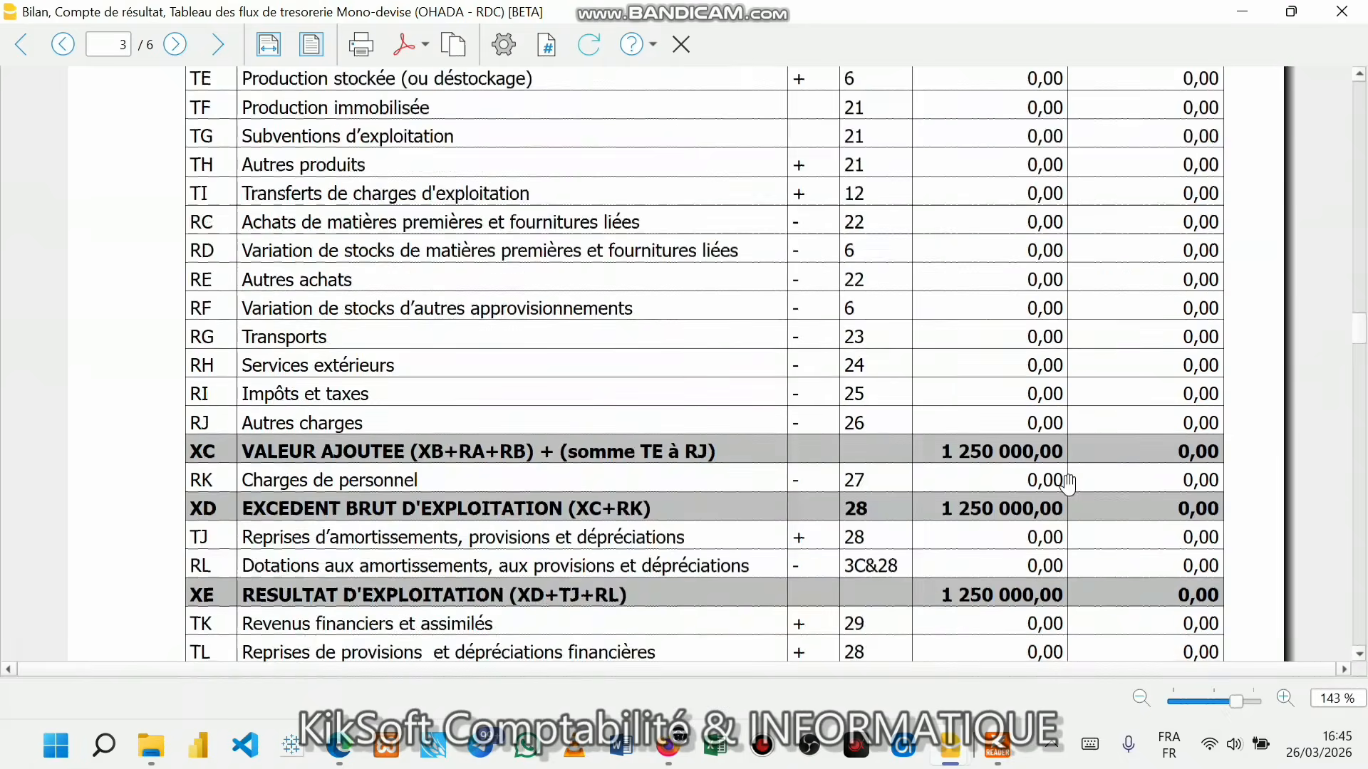
scroll(1068, 485, up, 5)
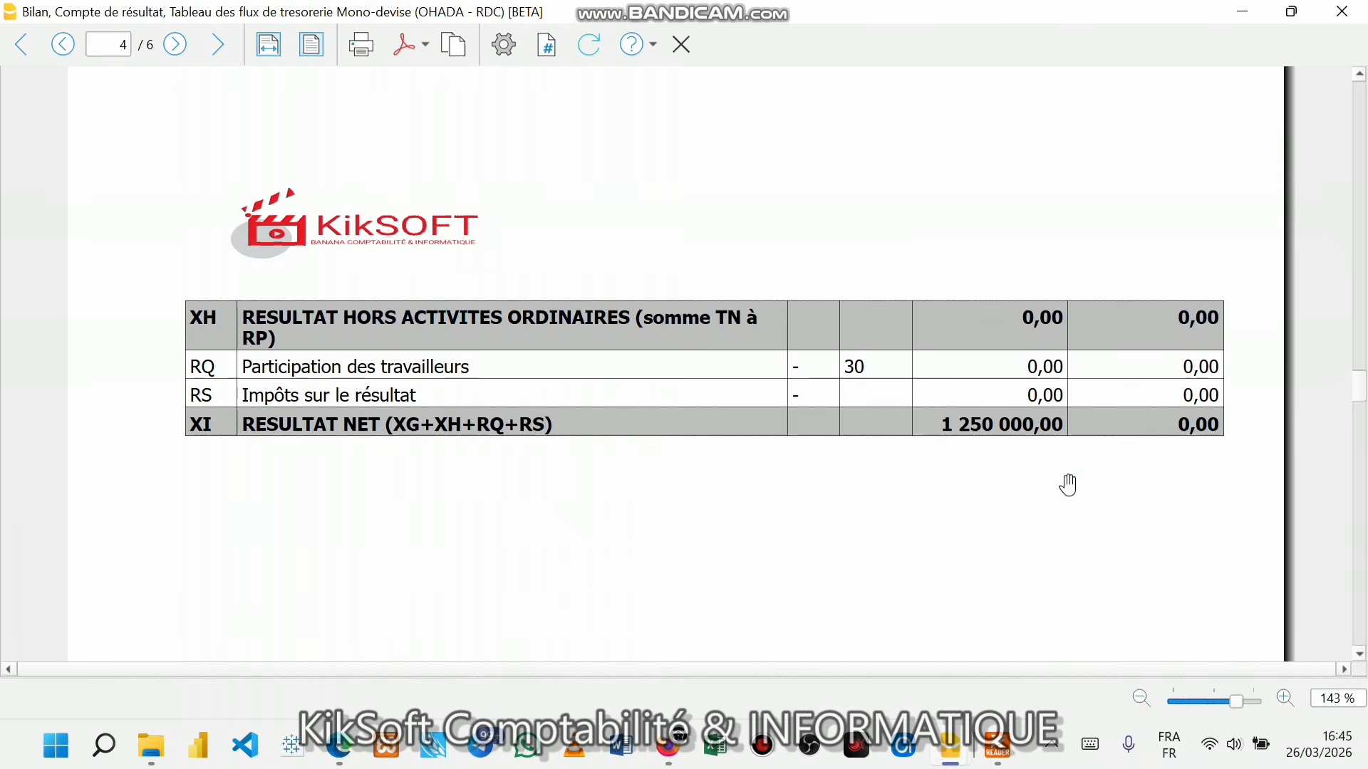
scroll(1068, 485, up, 20)
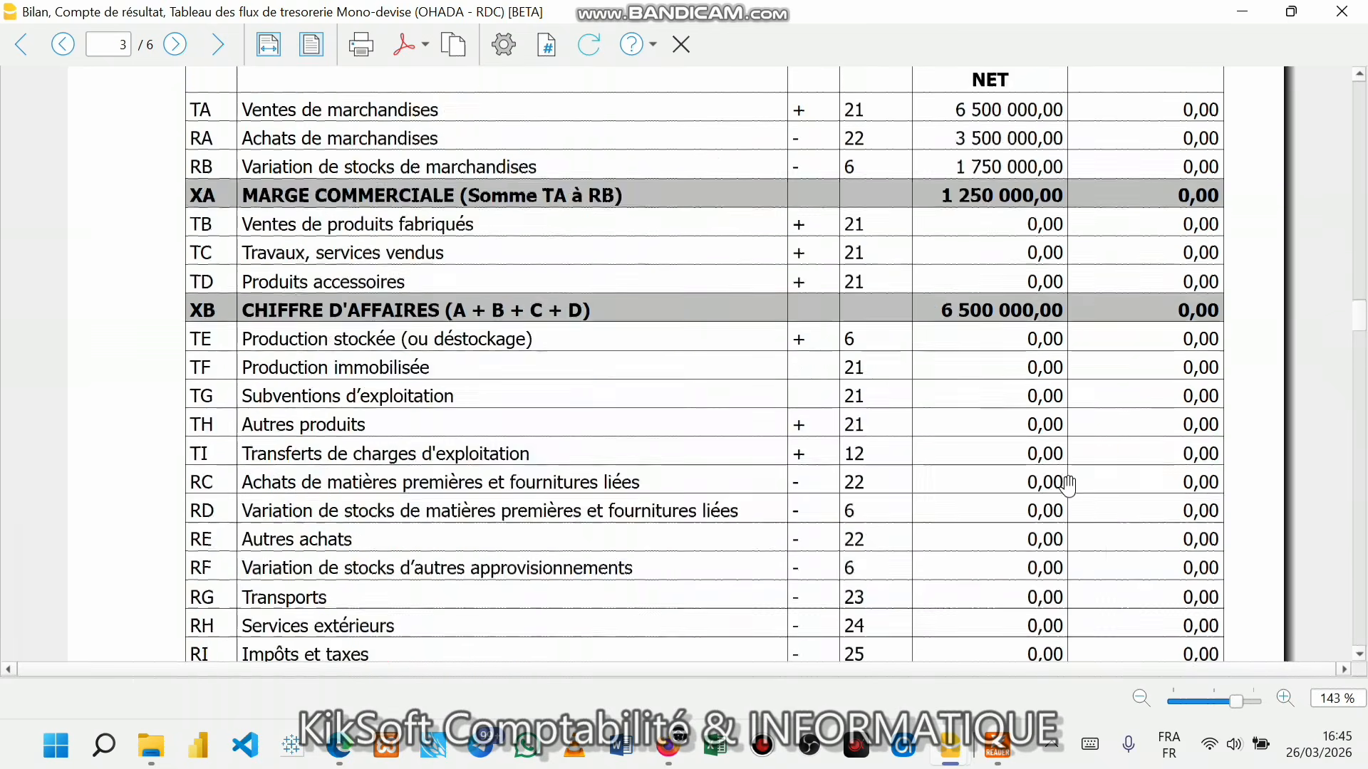
scroll(1041, 477, down, 10)
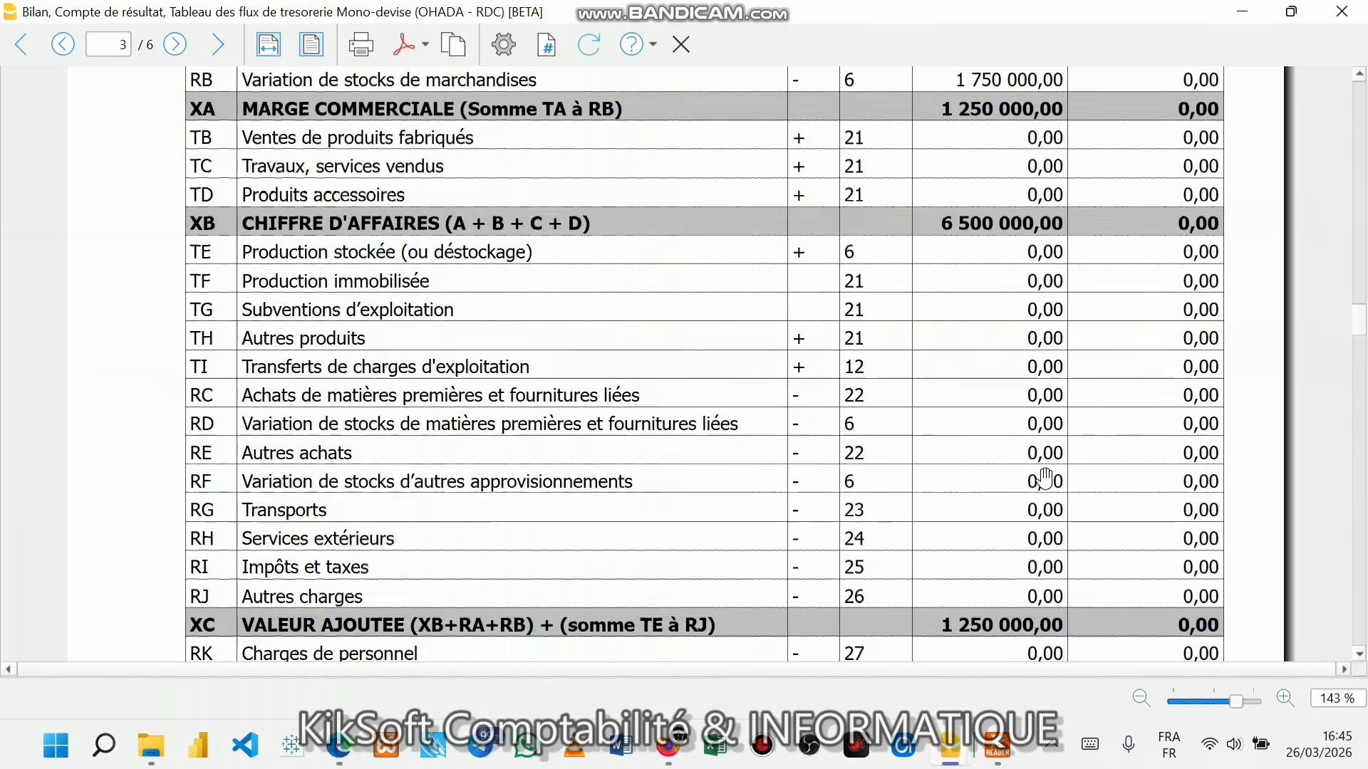
scroll(1045, 477, down, 6)
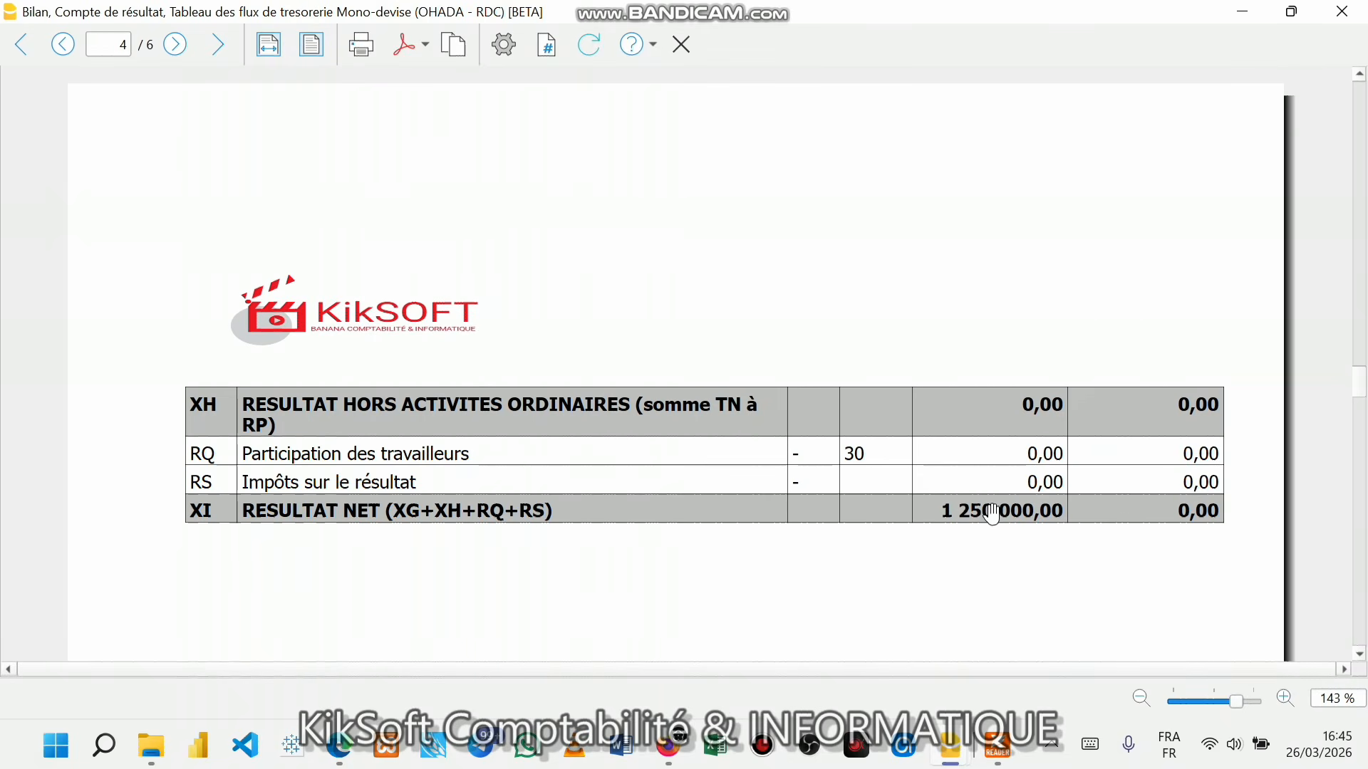
scroll(1030, 303, up, 15)
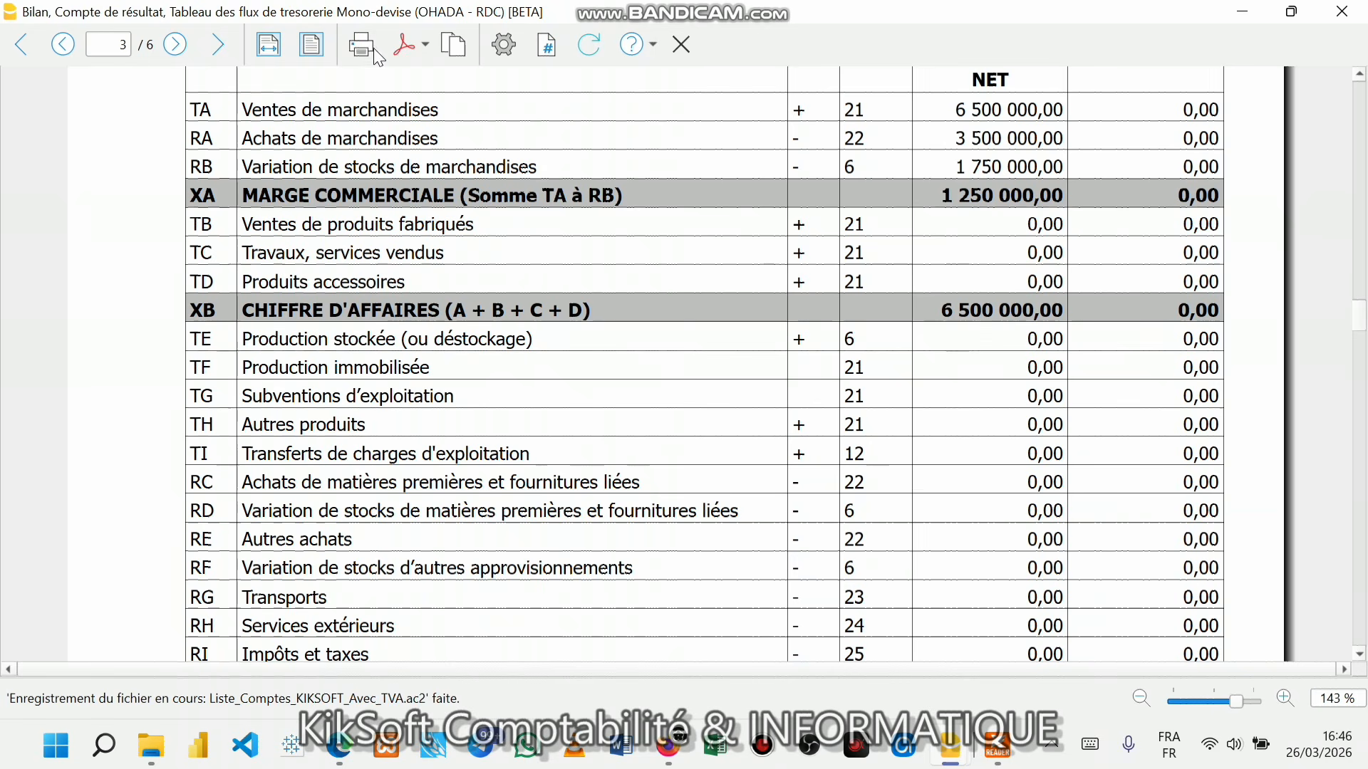
- Export the report with Créer Pdf, prefixing the file name with SIP_SERIE1_
click(428, 44)
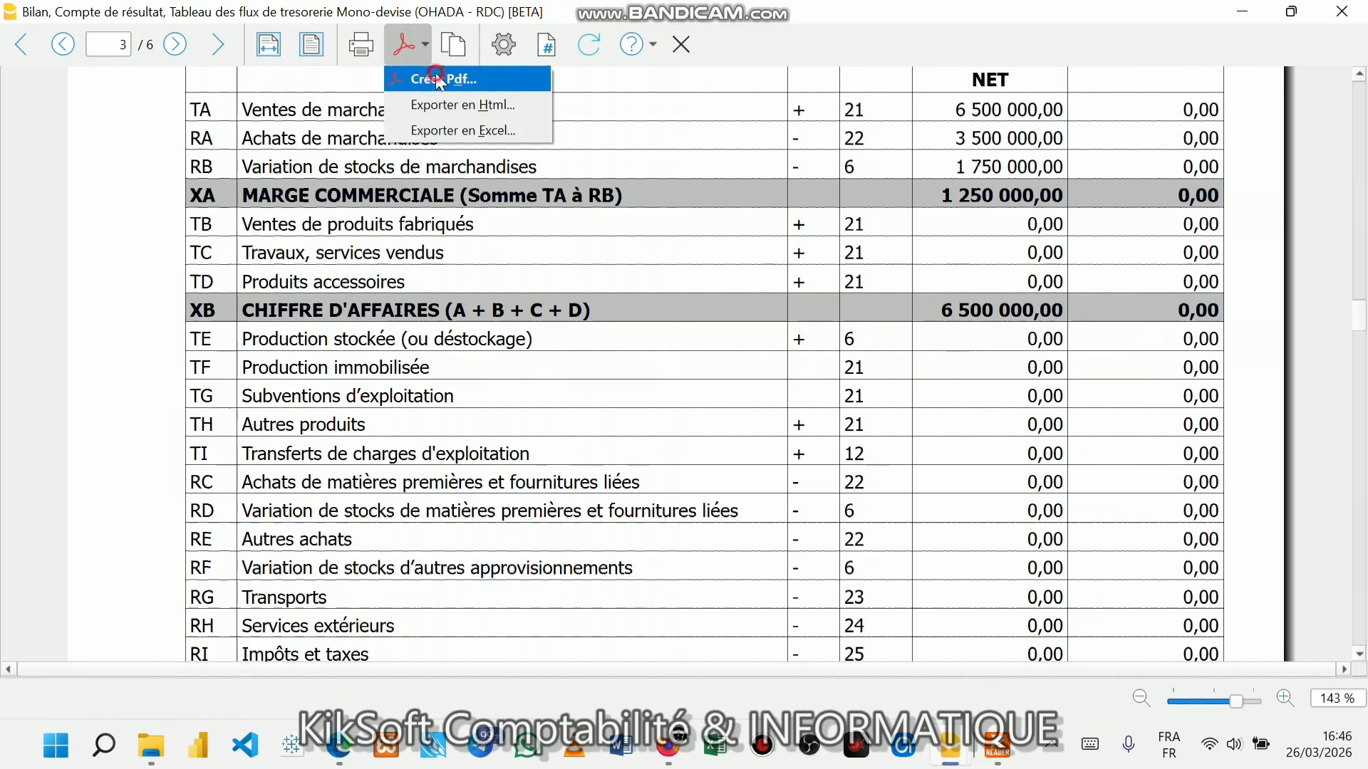
click(441, 80)
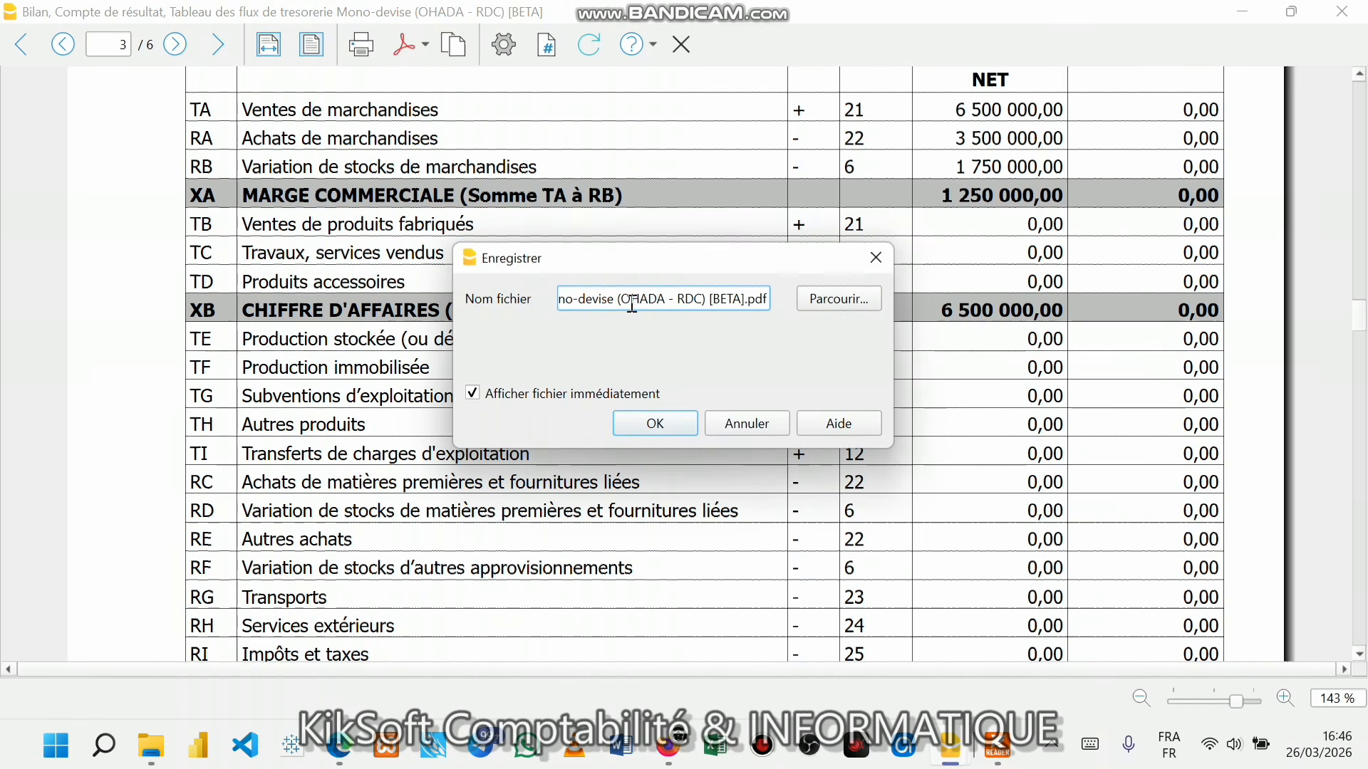
key(Left)
key(Left)
key(Left)
key(Left)
key(Left)
key(Left)
key(Left)
key(Left)
key(Left)
key(Left)
key(Left)
key(Left)
key(Left)
key(Left)
key(Left)
key(Left)
key(Left)
key(Left)
key(Left)
key(Left)
key(Left)
key(Left)
key(Left)
key(Left)
key(Left)
text(SIP)
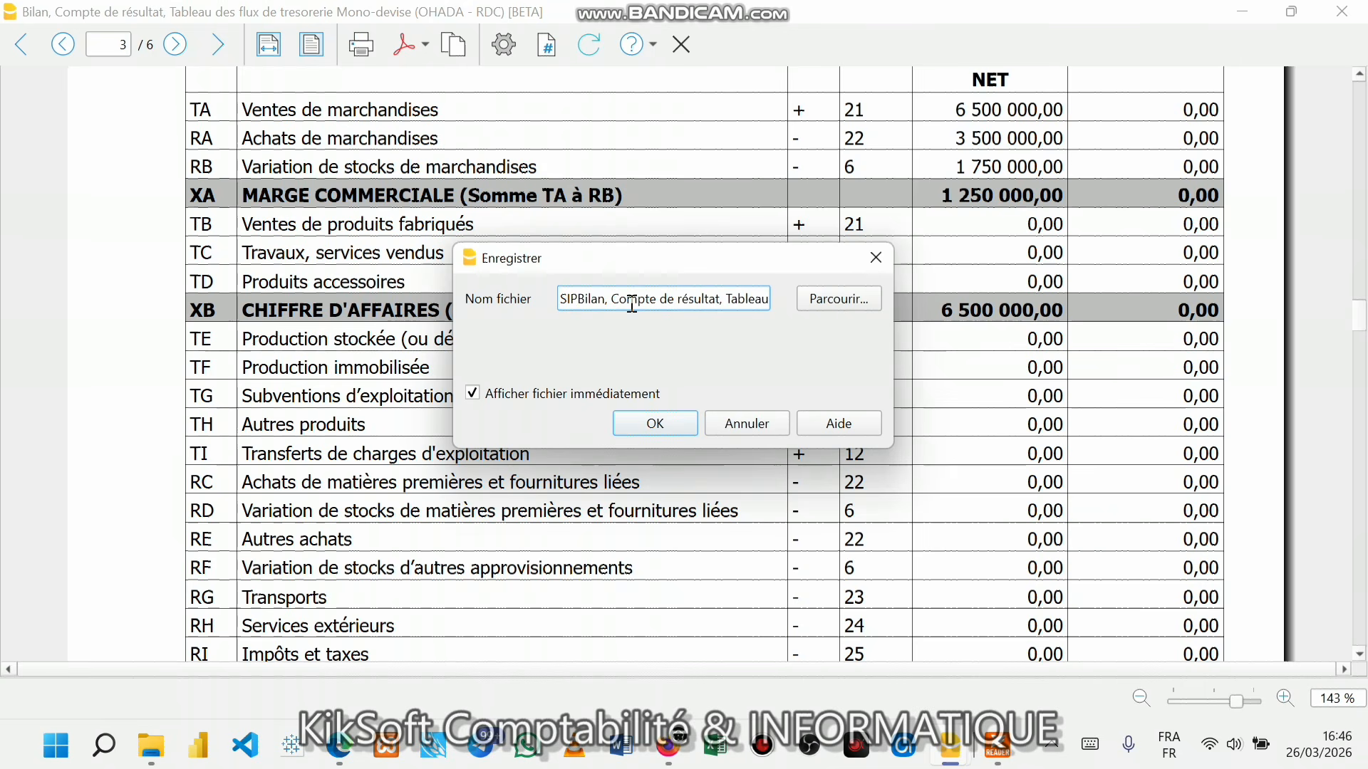
text(_)
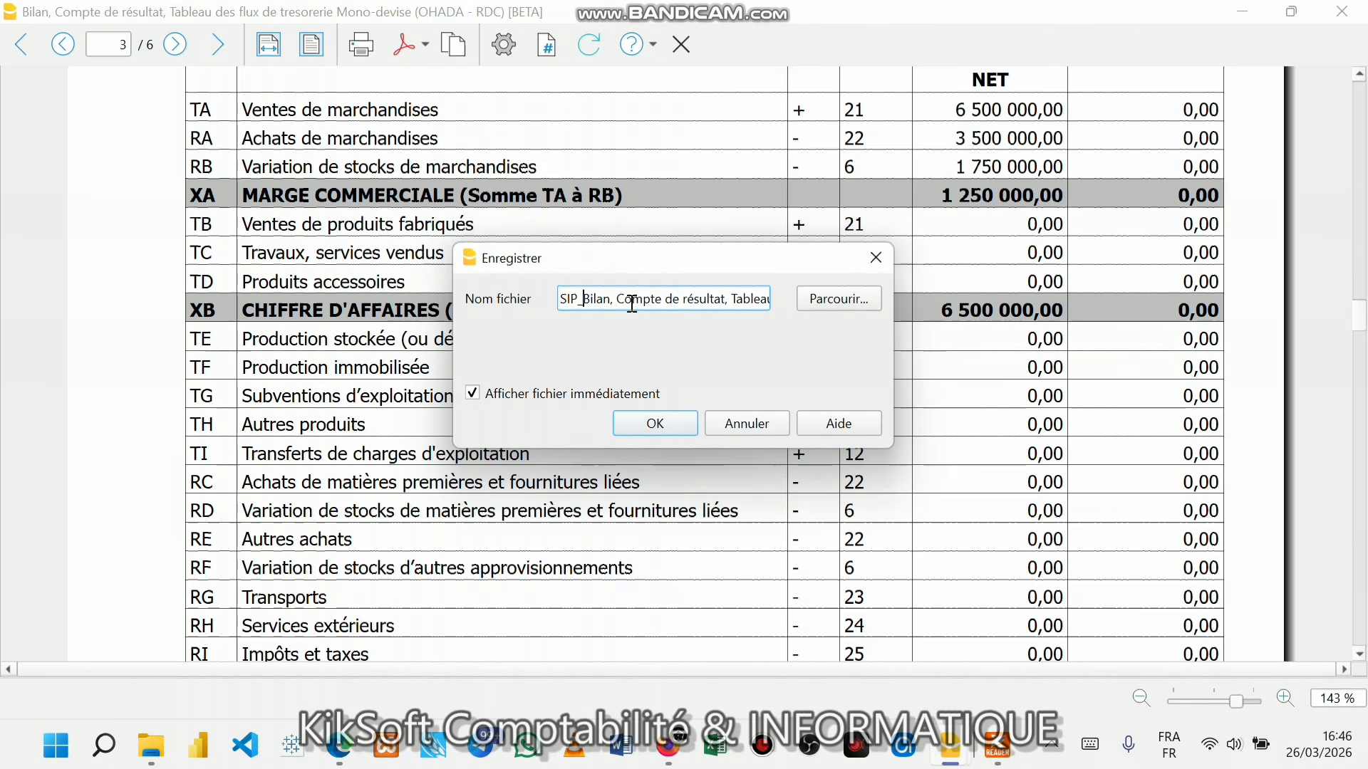
text(SE)
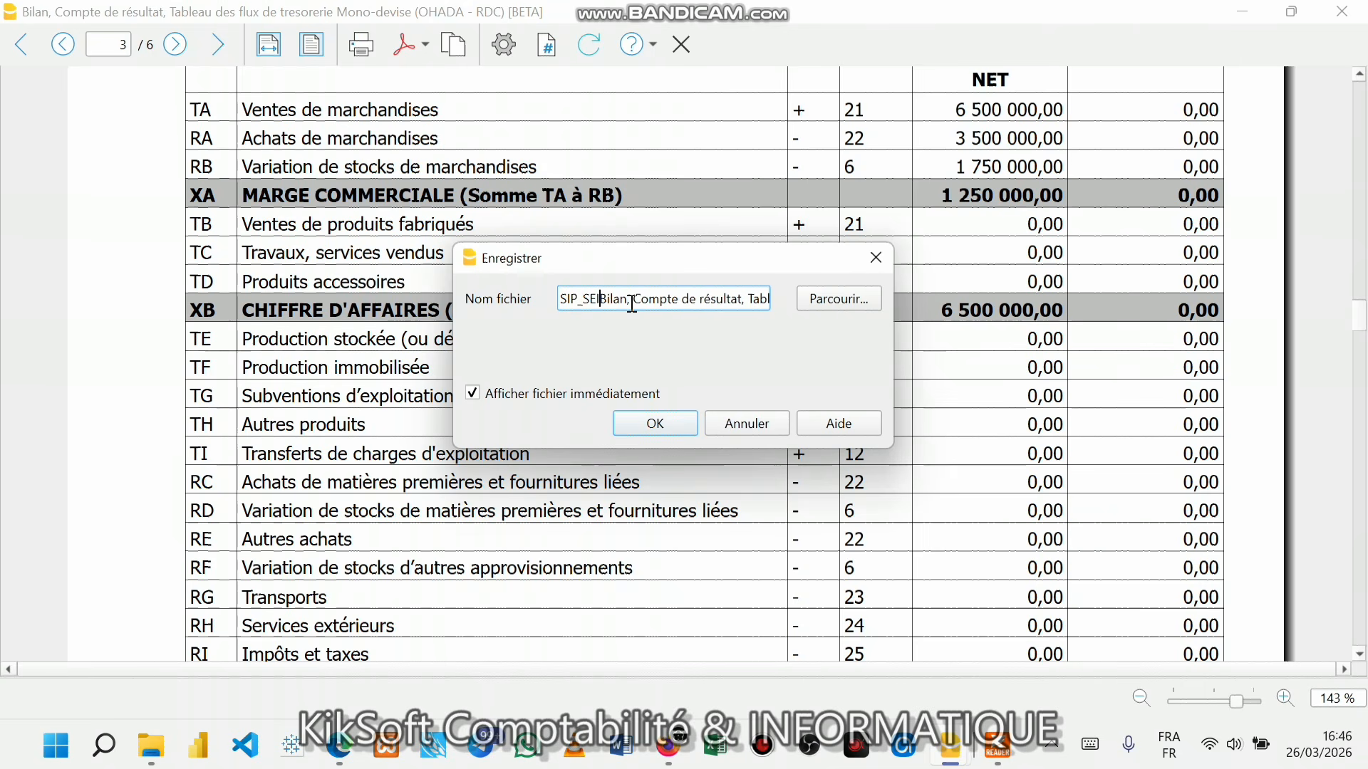
text(RIE1_)
- Save the SIP_SERIE1_ report PDF and look through it in Foxit
click(656, 424)
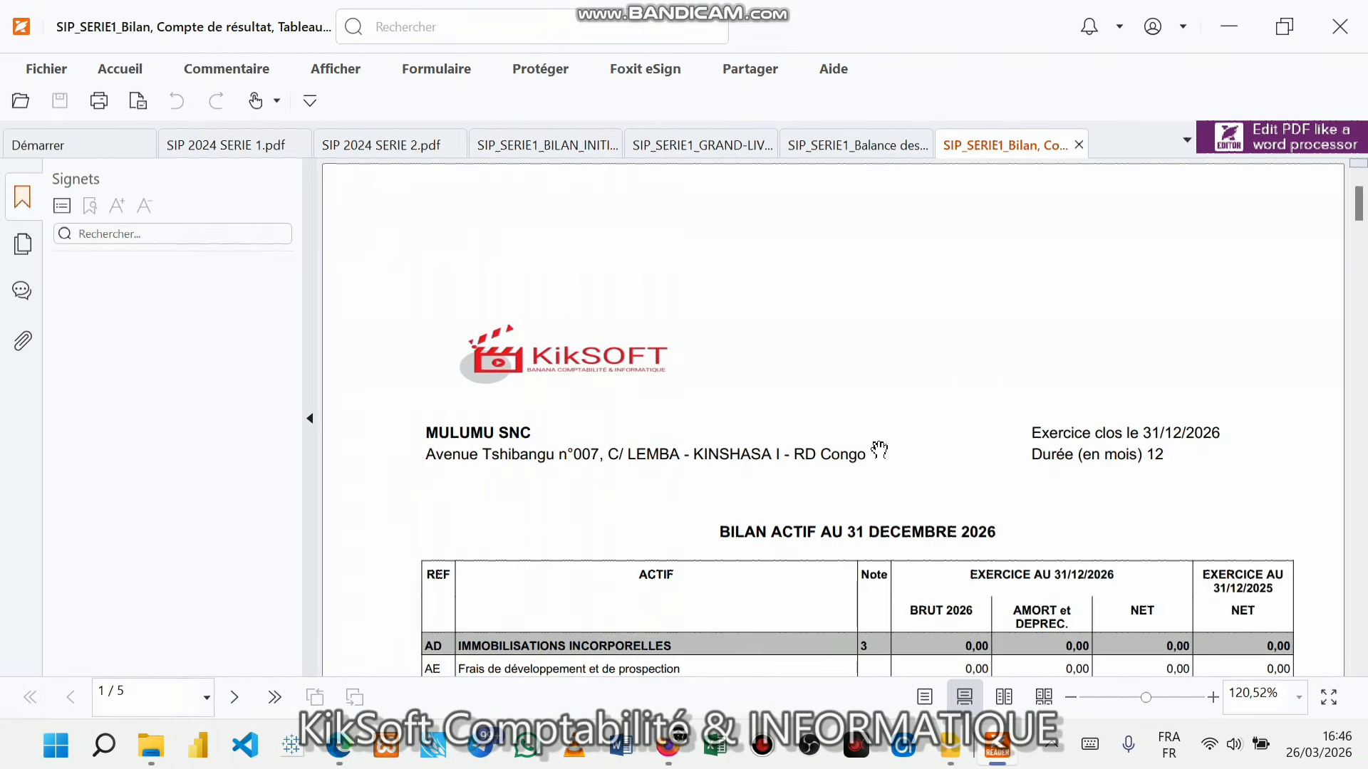
scroll(810, 489, down, 10)
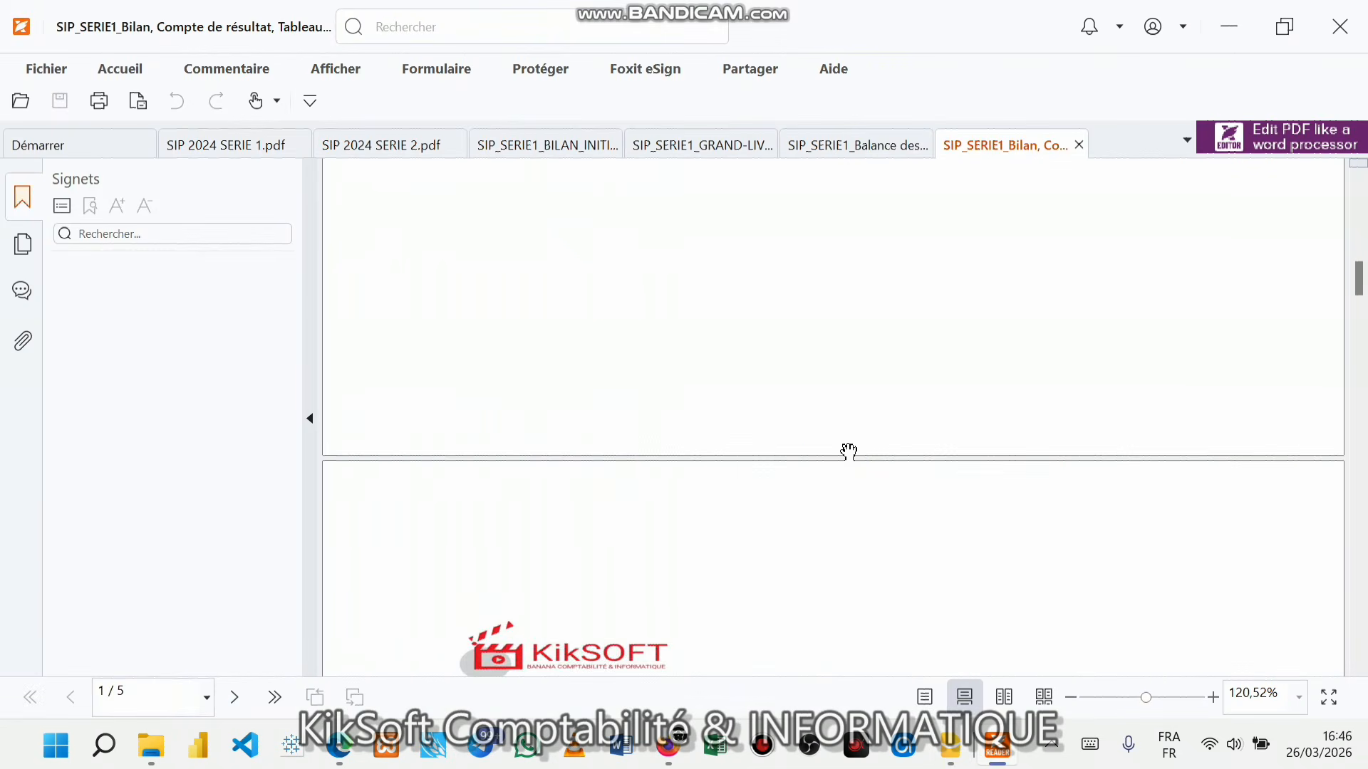
scroll(850, 449, up, 4)
scroll(849, 449, down, 6)
scroll(854, 457, down, 12)
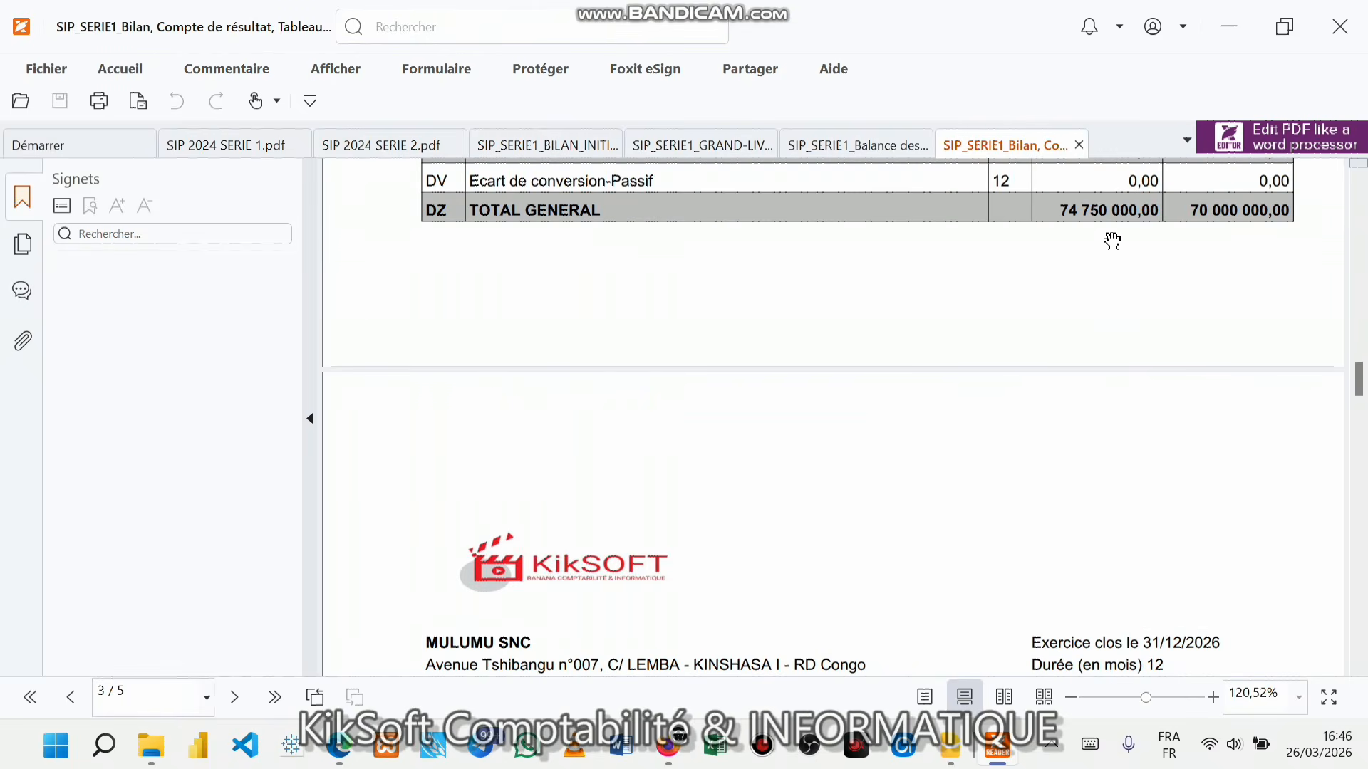
scroll(835, 346, down, 3)
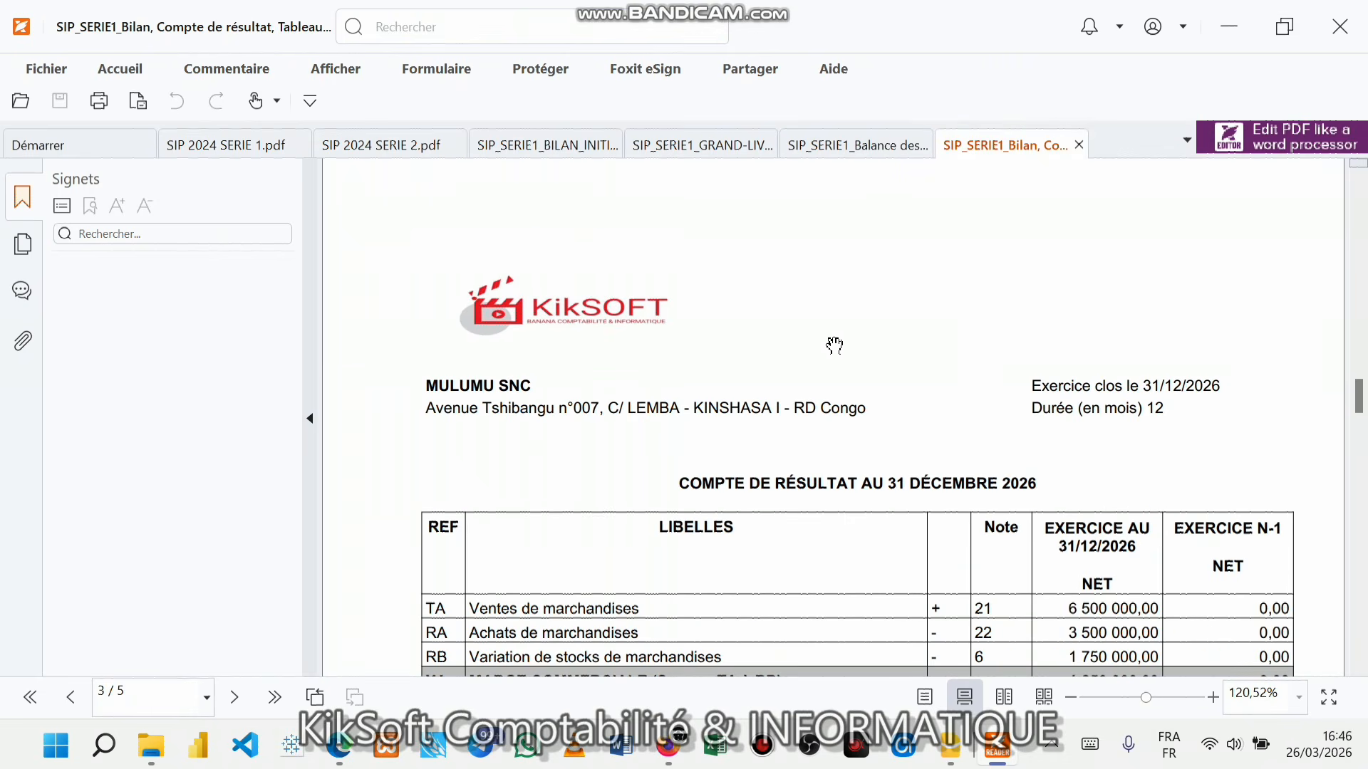
- Hide the Signets panel and review the Bilan pages, total general 74 750 000,00
click(310, 418)
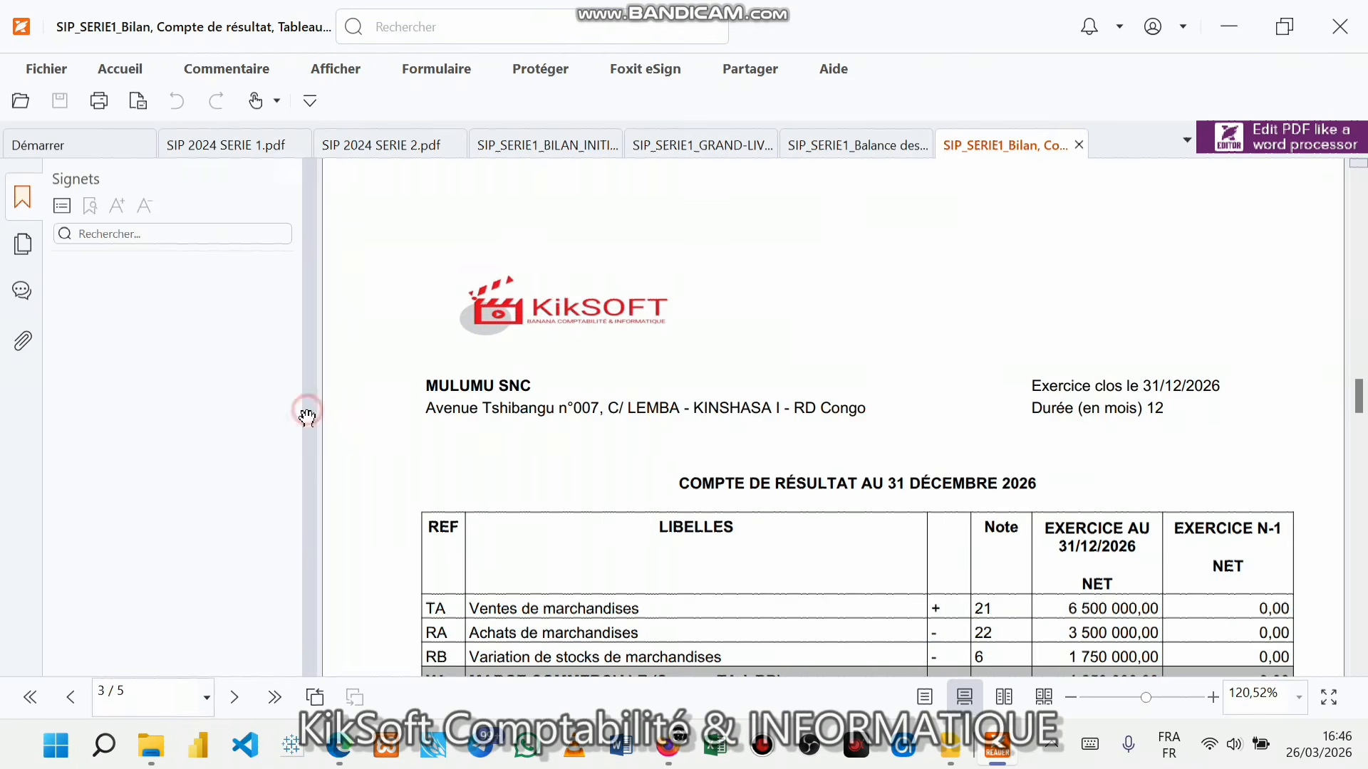
scroll(677, 462, down, 1)
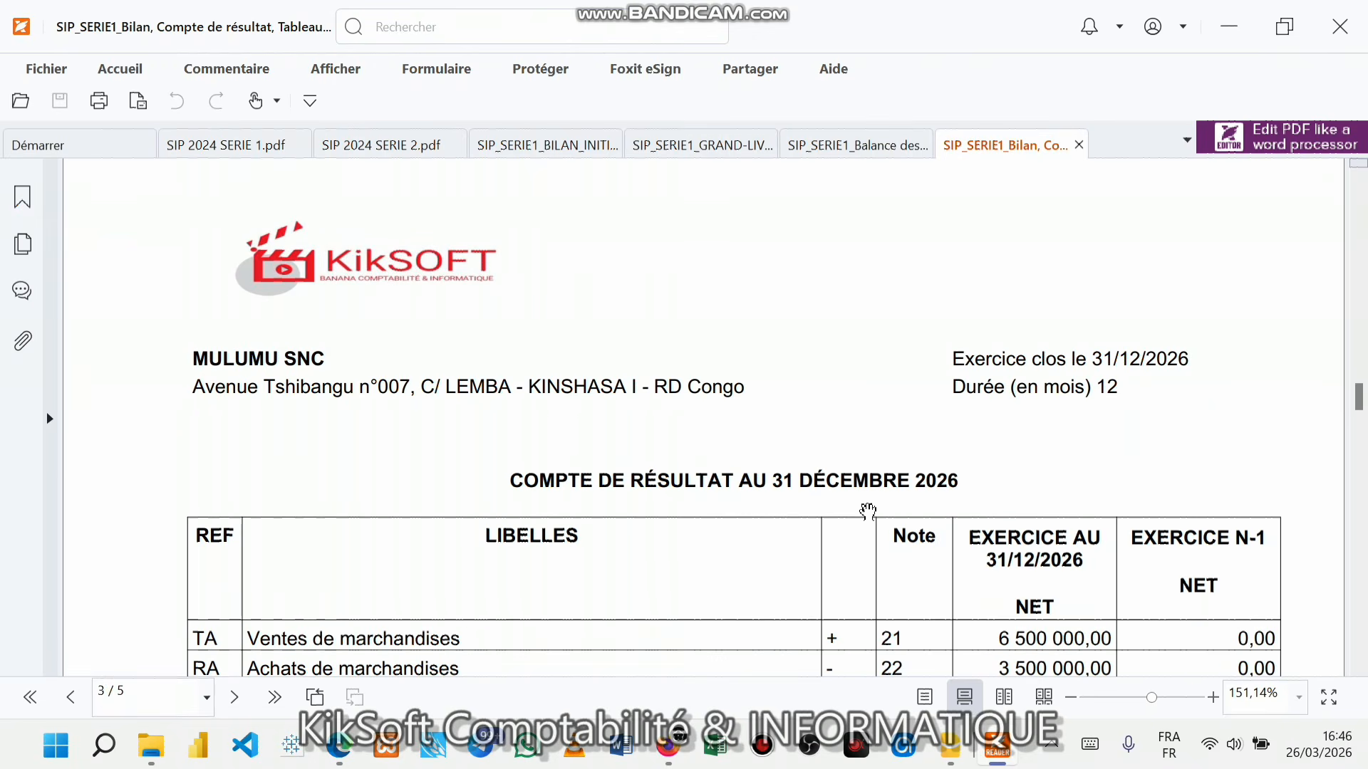
mouse_move(963, 754)
scroll(1082, 525, down, 6)
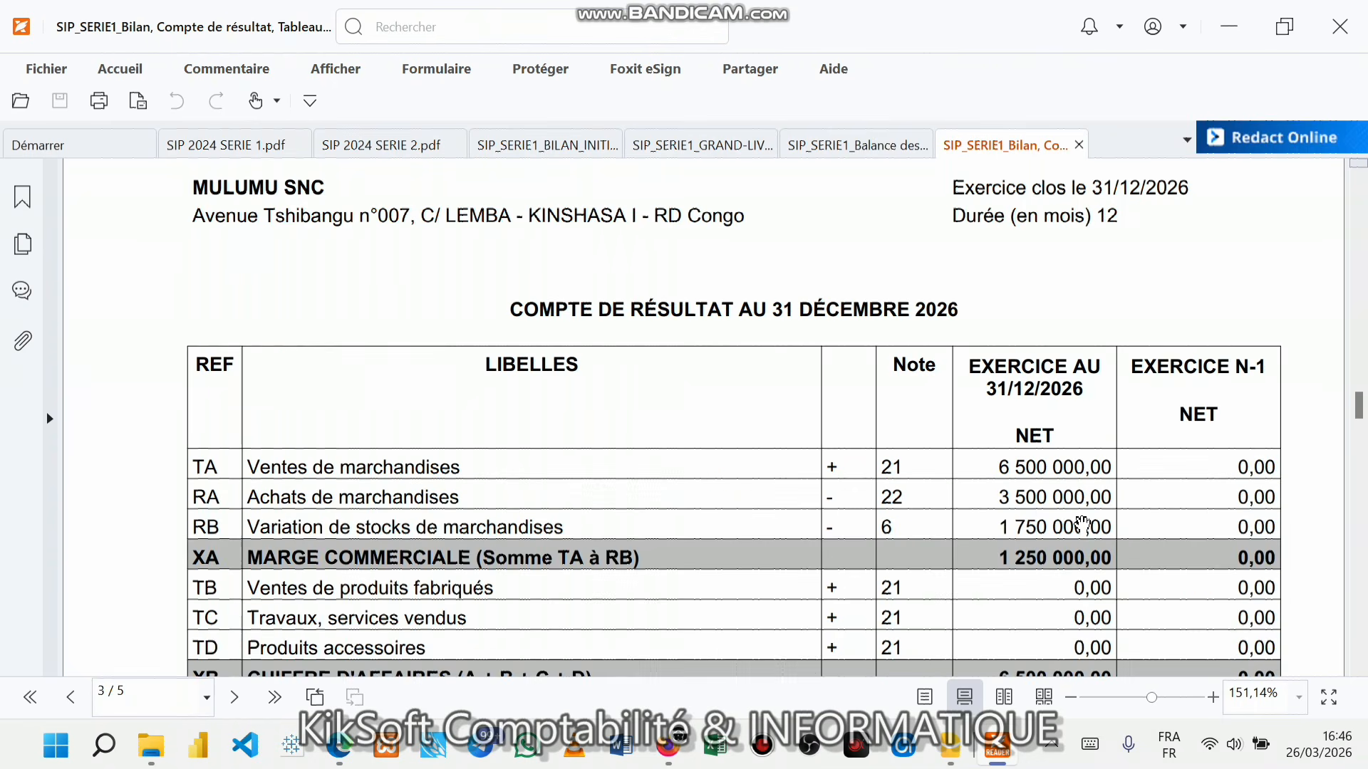
scroll(1082, 525, down, 10)
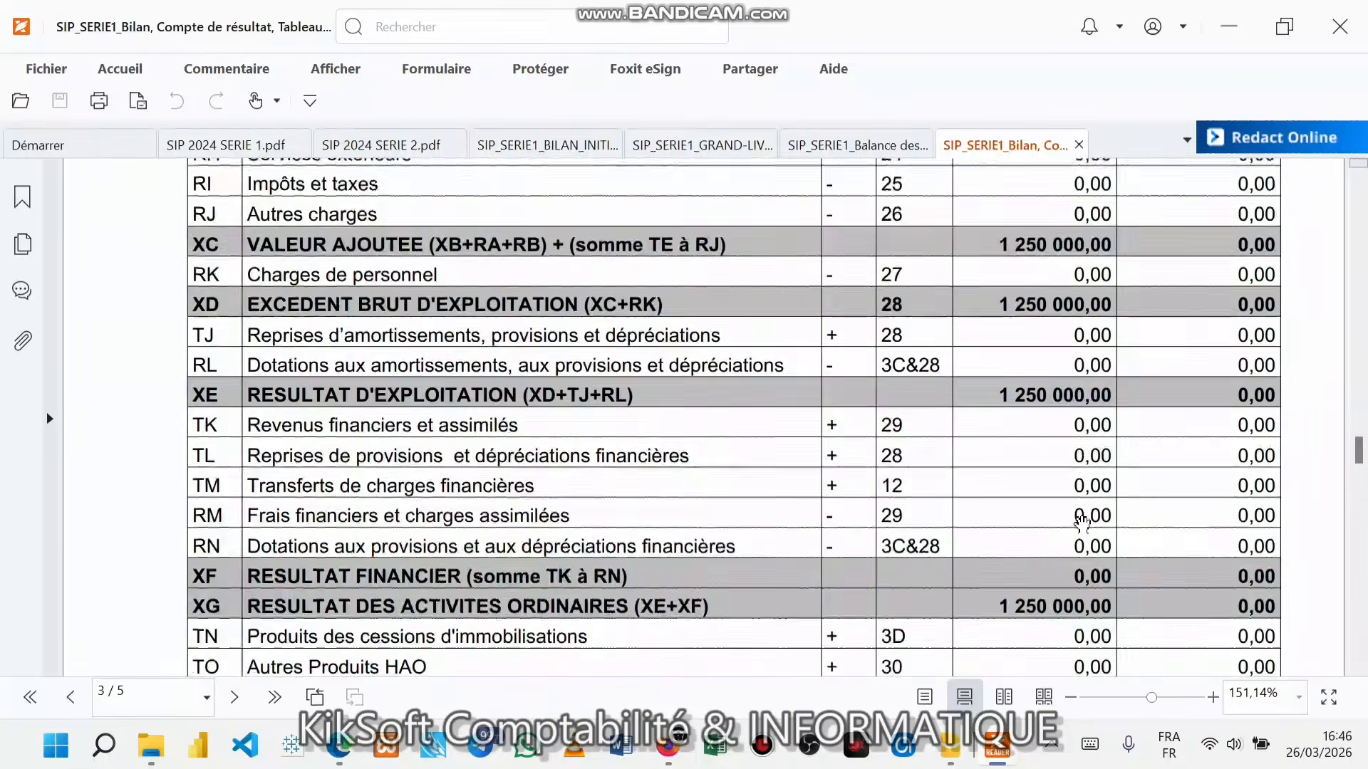
scroll(1082, 525, up, 9)
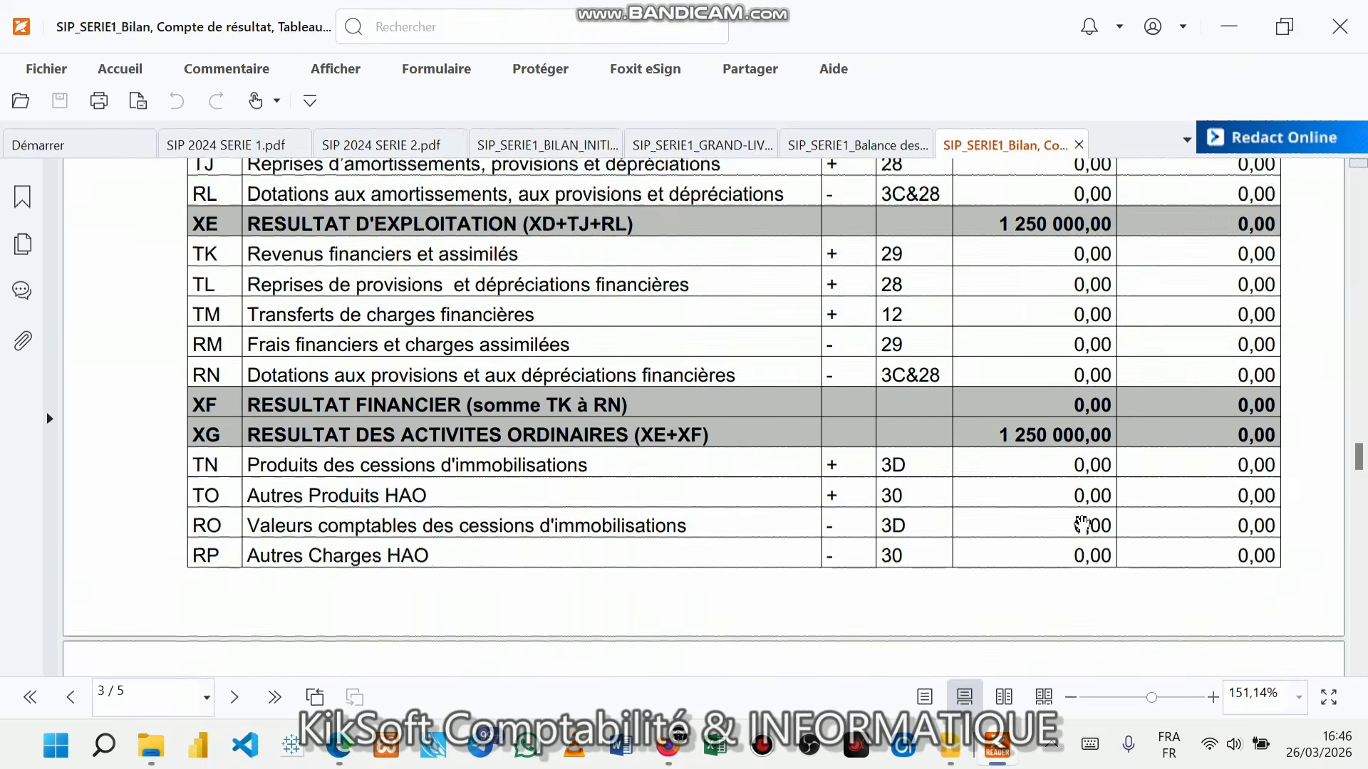
scroll(1082, 525, up, 3)
scroll(1083, 525, down, 8)
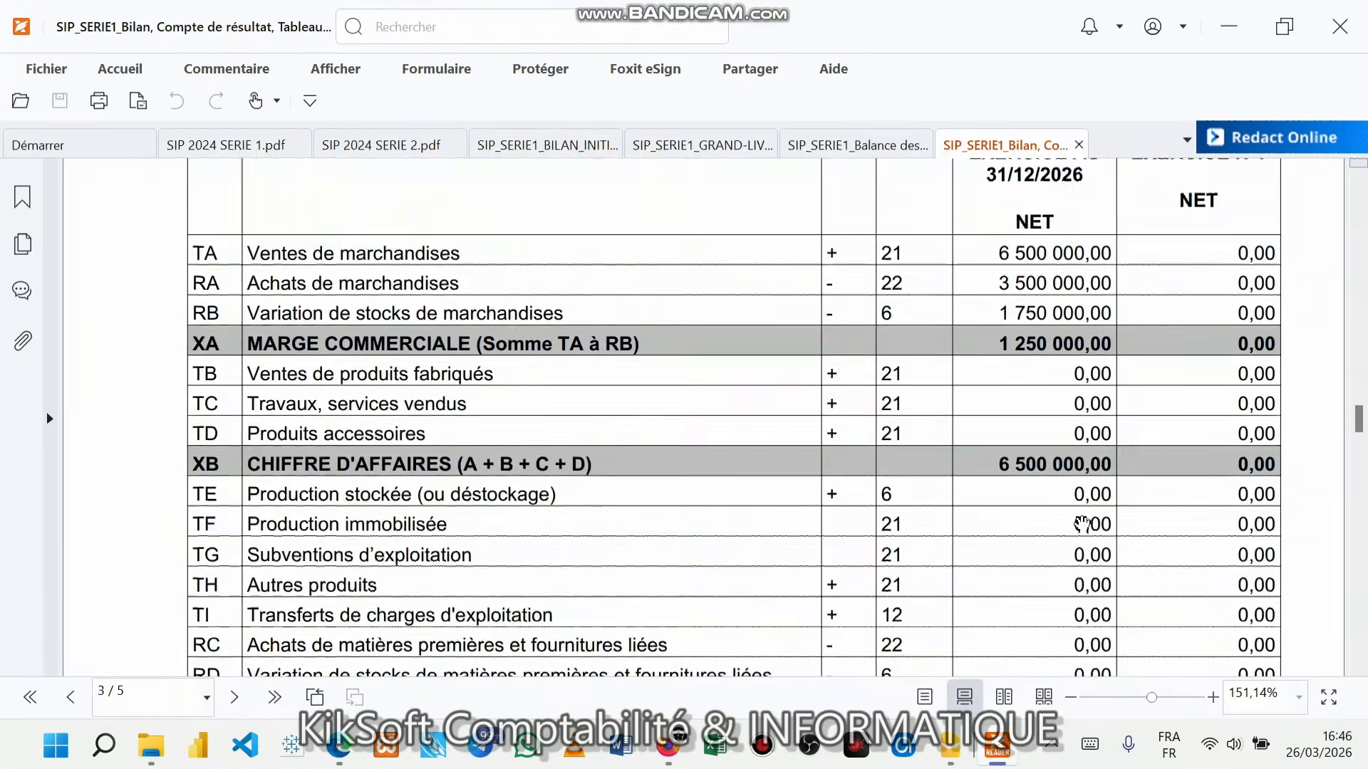
scroll(1082, 525, down, 7)
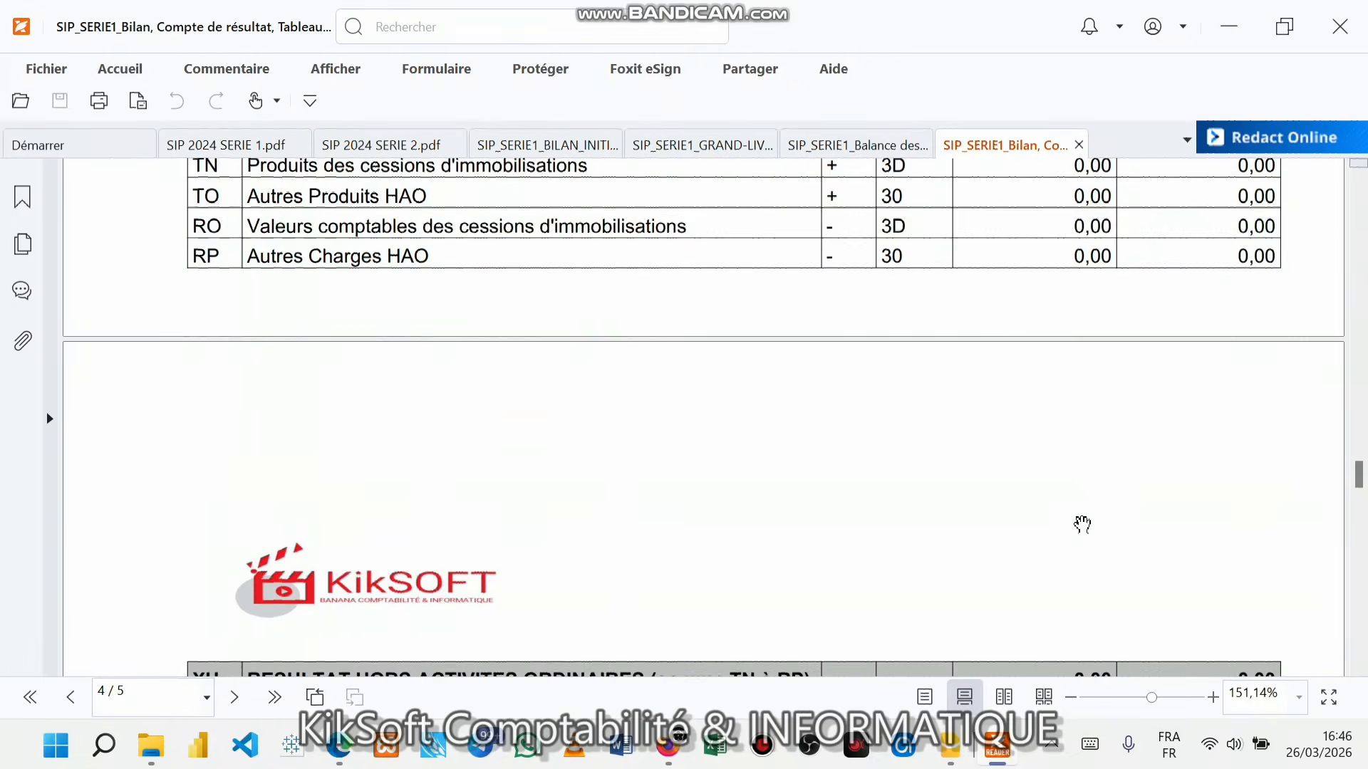
scroll(1082, 525, down, 2)
scroll(1082, 526, up, 13)
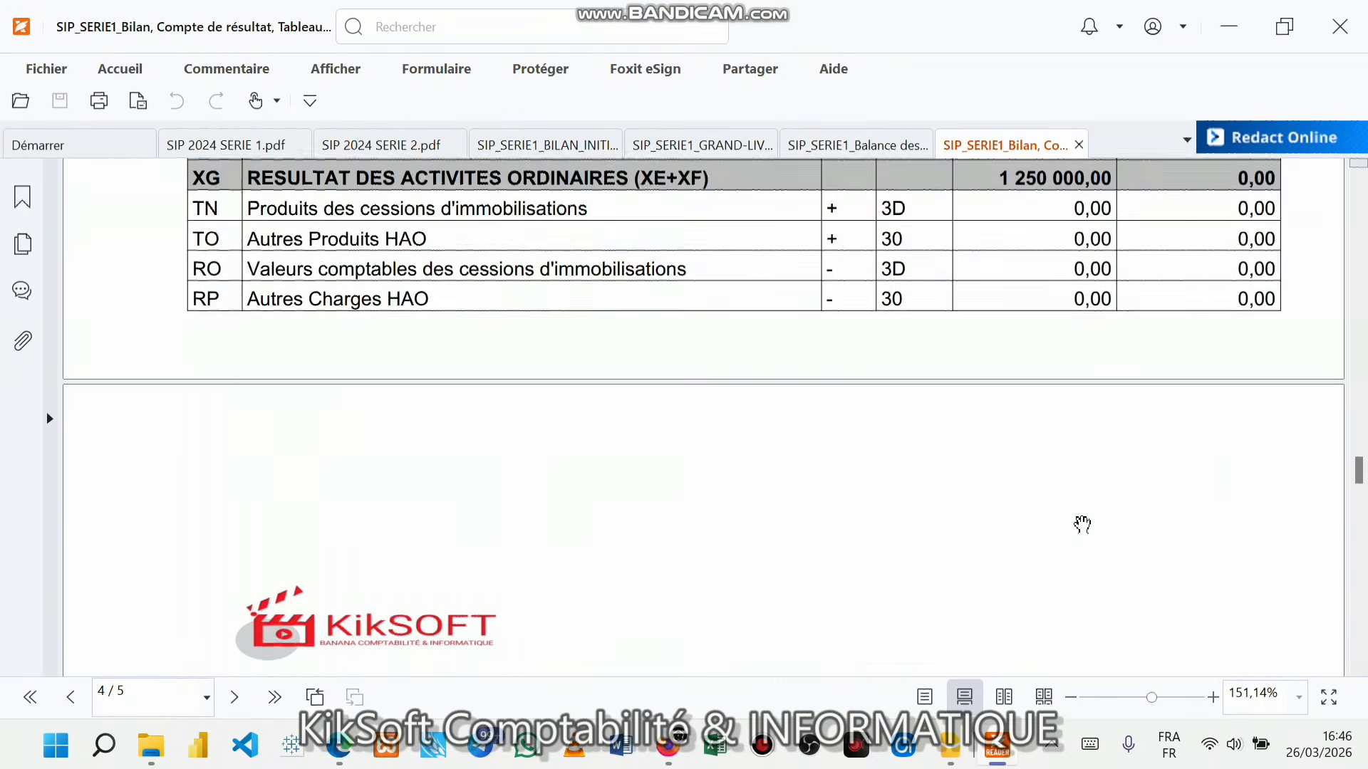
scroll(1082, 525, up, 16)
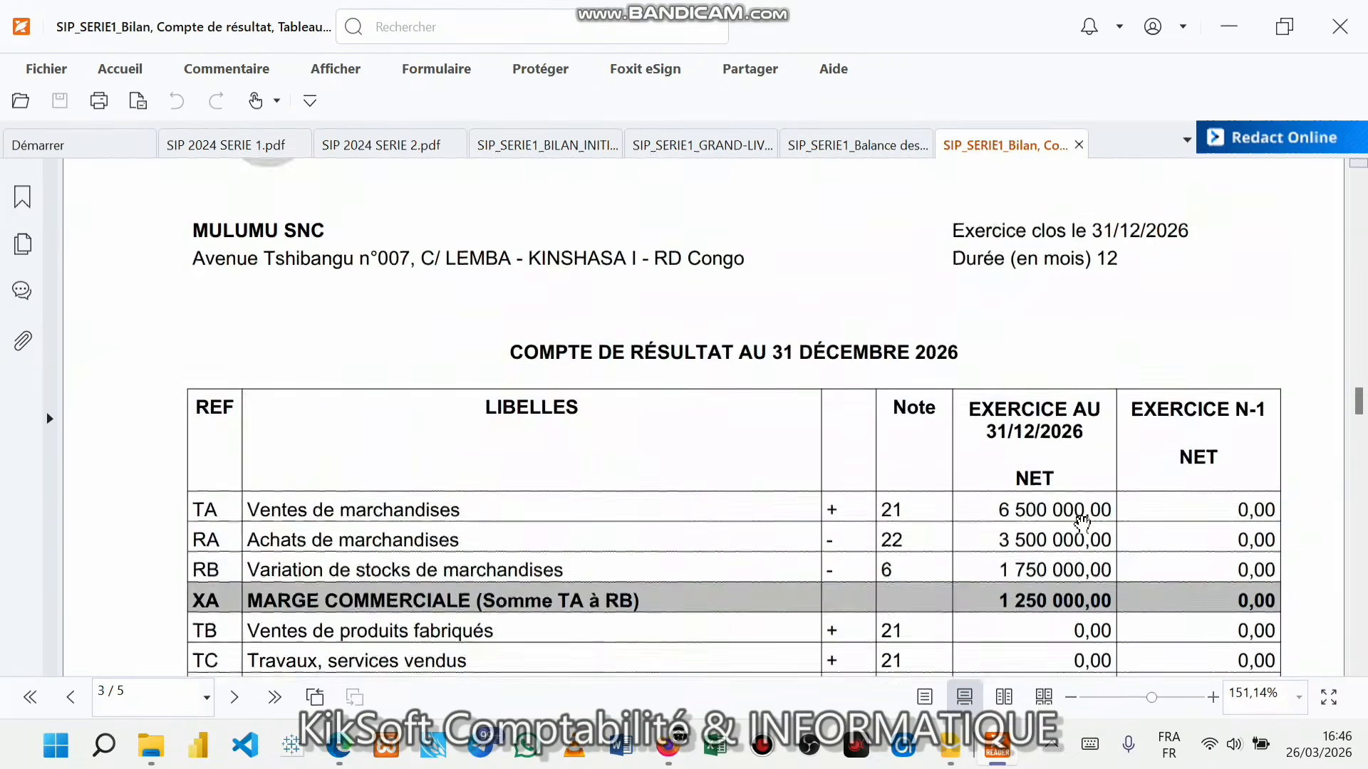
scroll(1082, 525, up, 18)
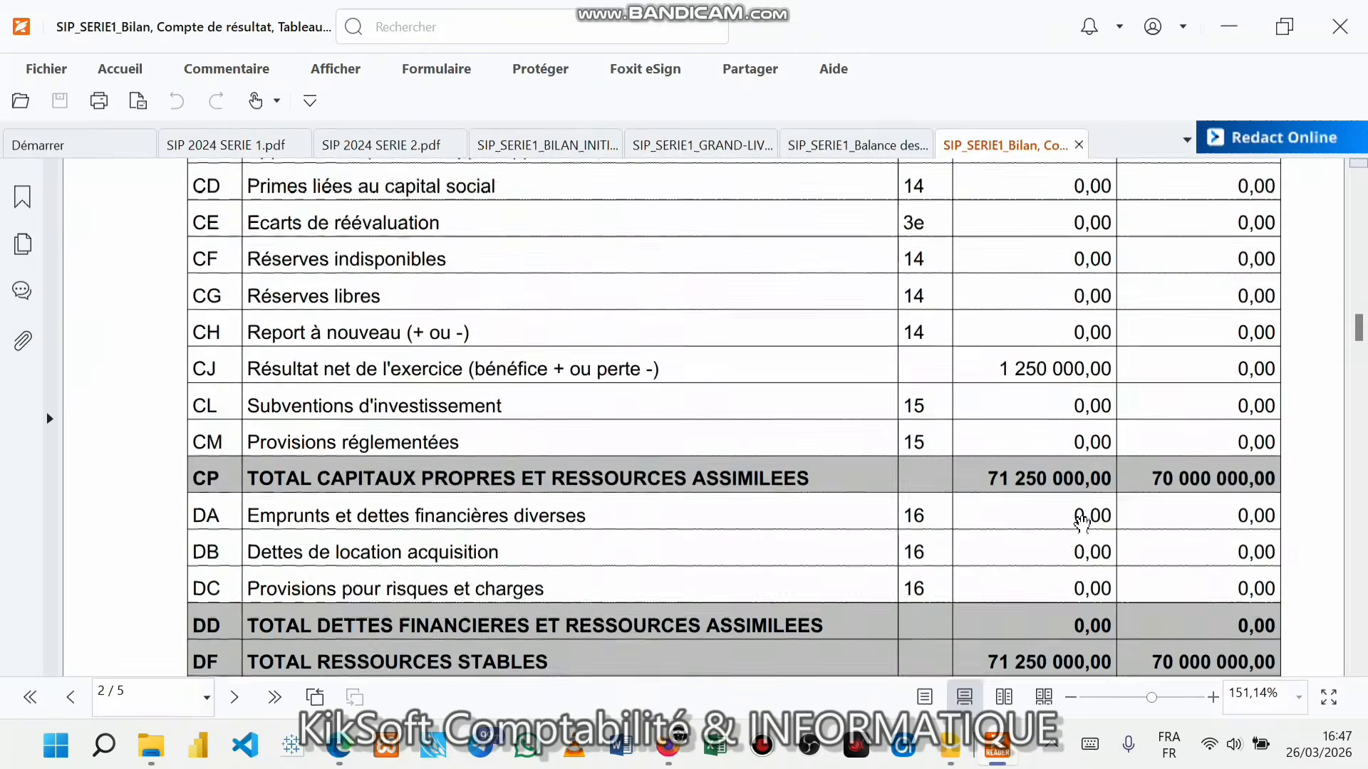
scroll(1082, 525, up, 15)
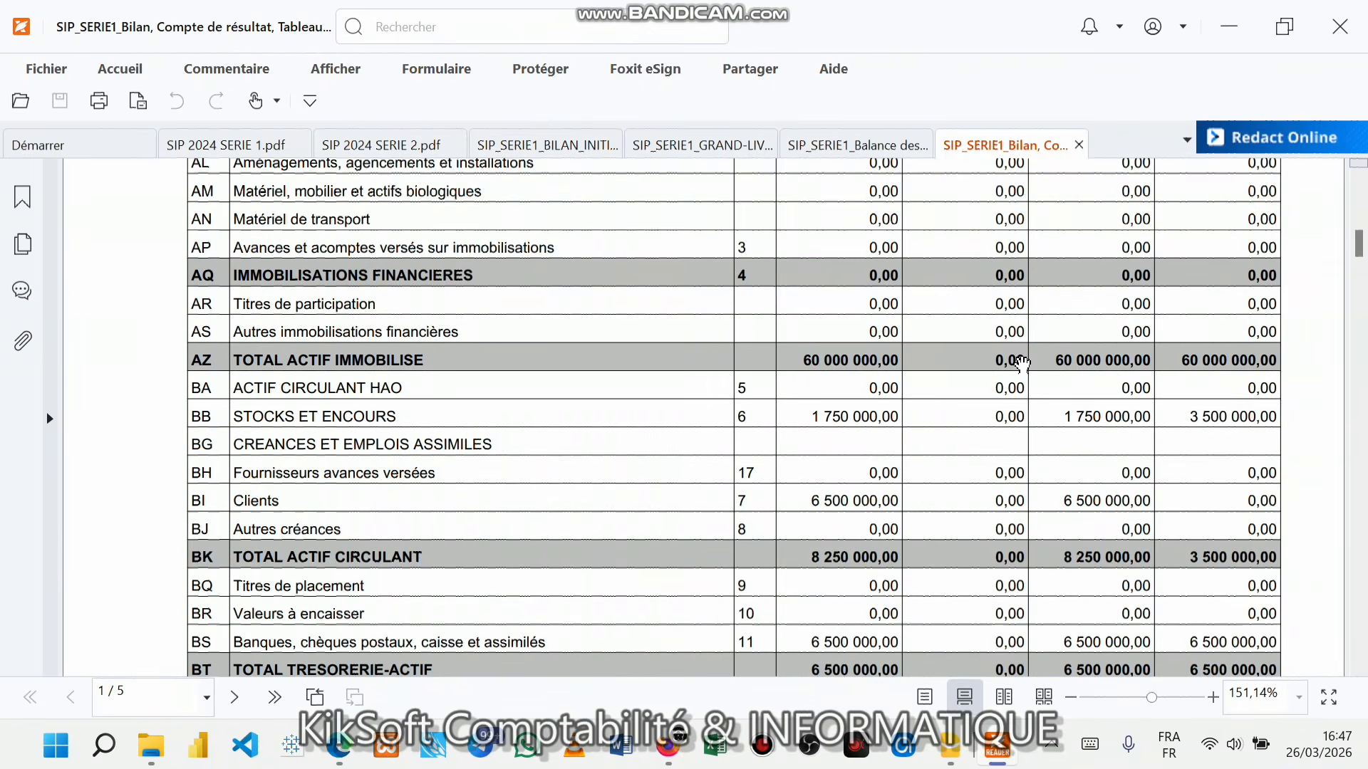
click(224, 146)
scroll(829, 586, down, 10)
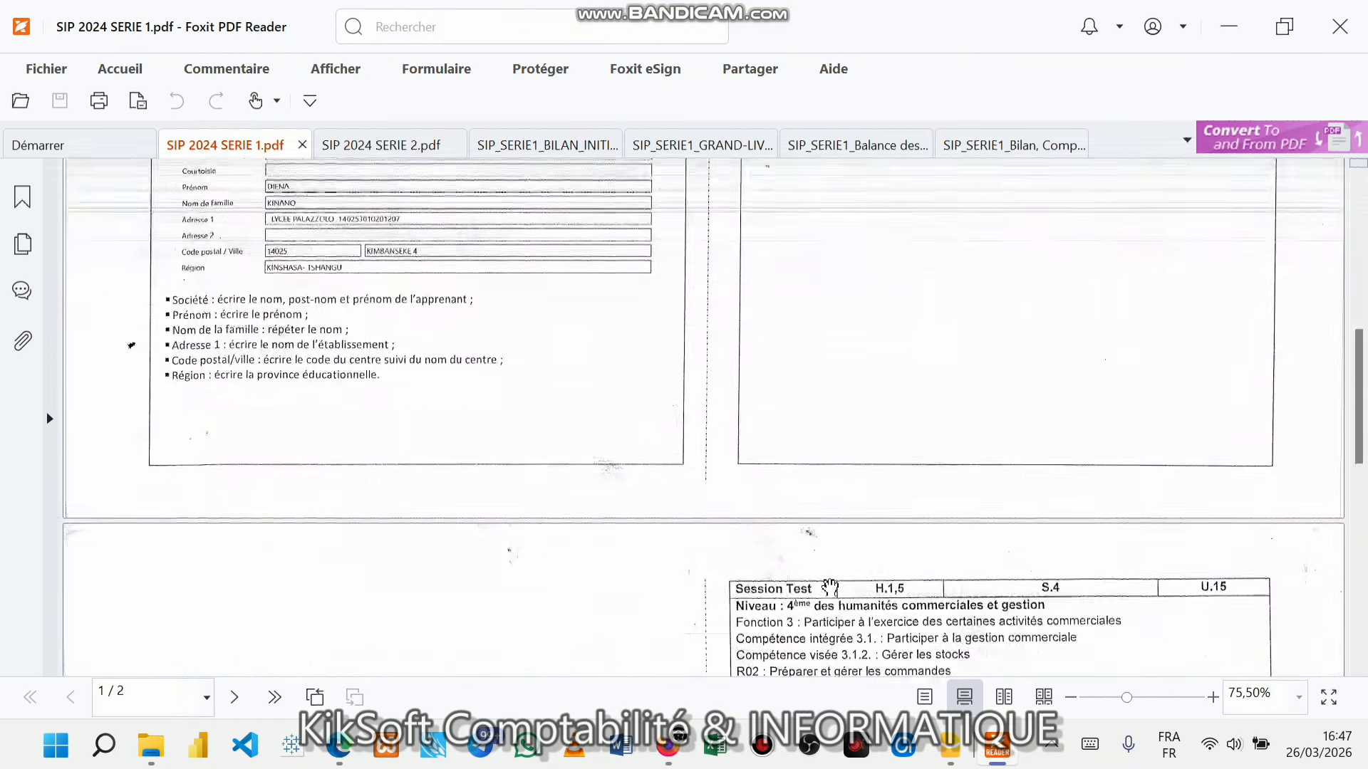
scroll(829, 586, down, 2)
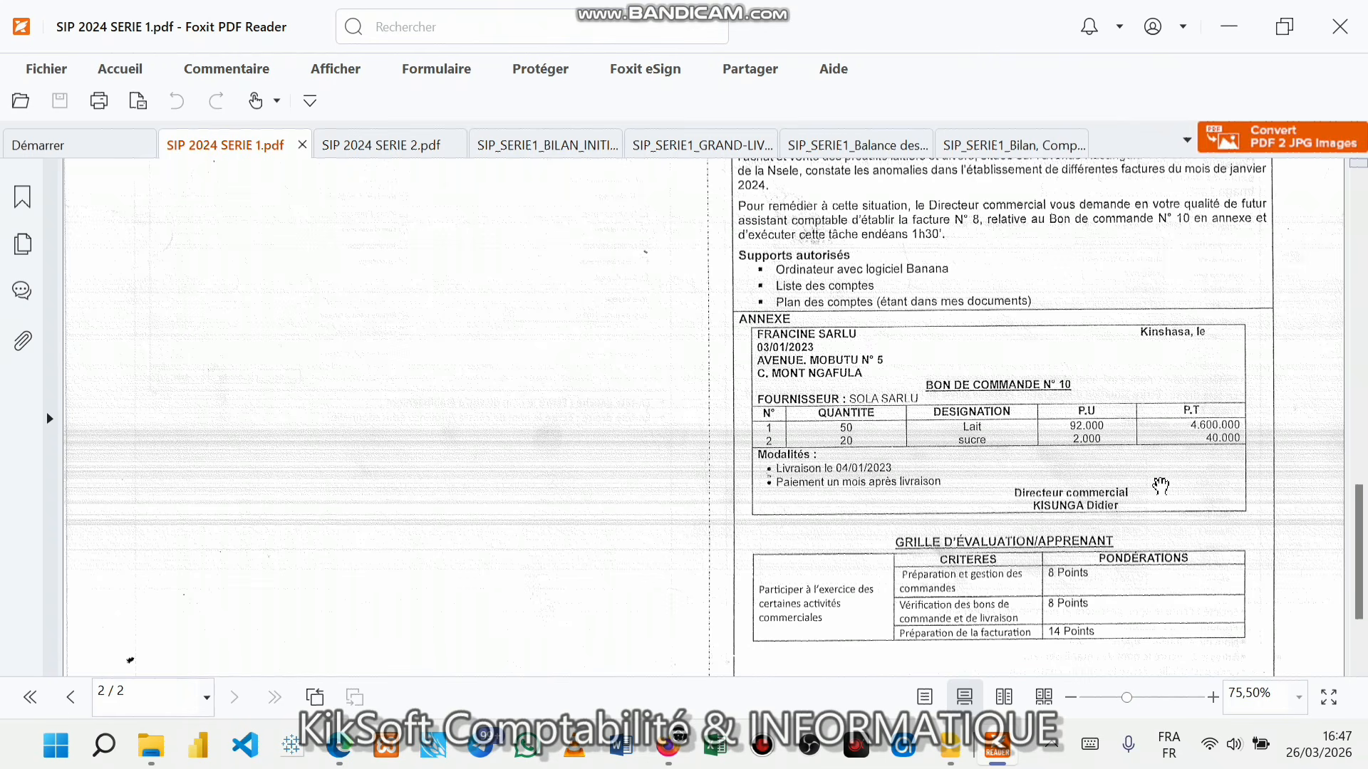
scroll(1156, 493, up, 15)
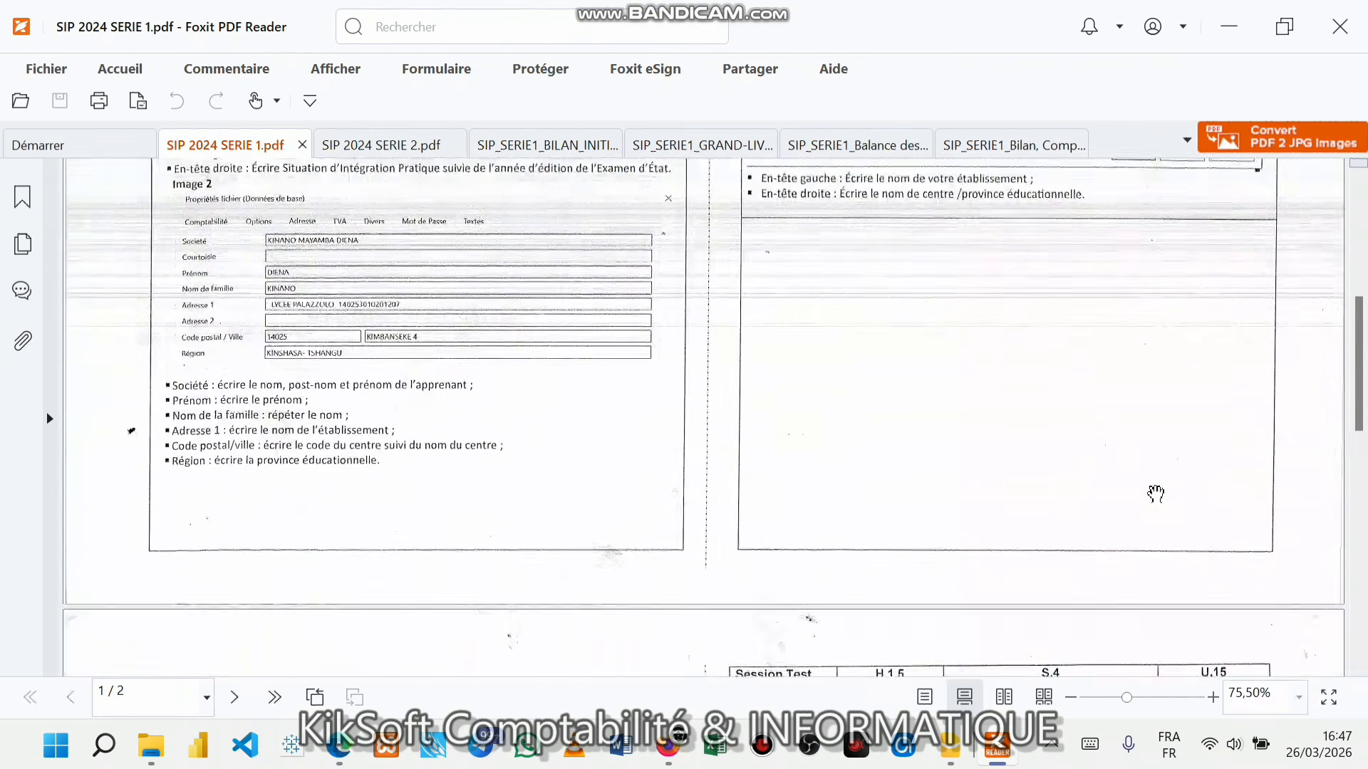
scroll(1156, 493, down, 5)
scroll(1156, 493, down, 4)
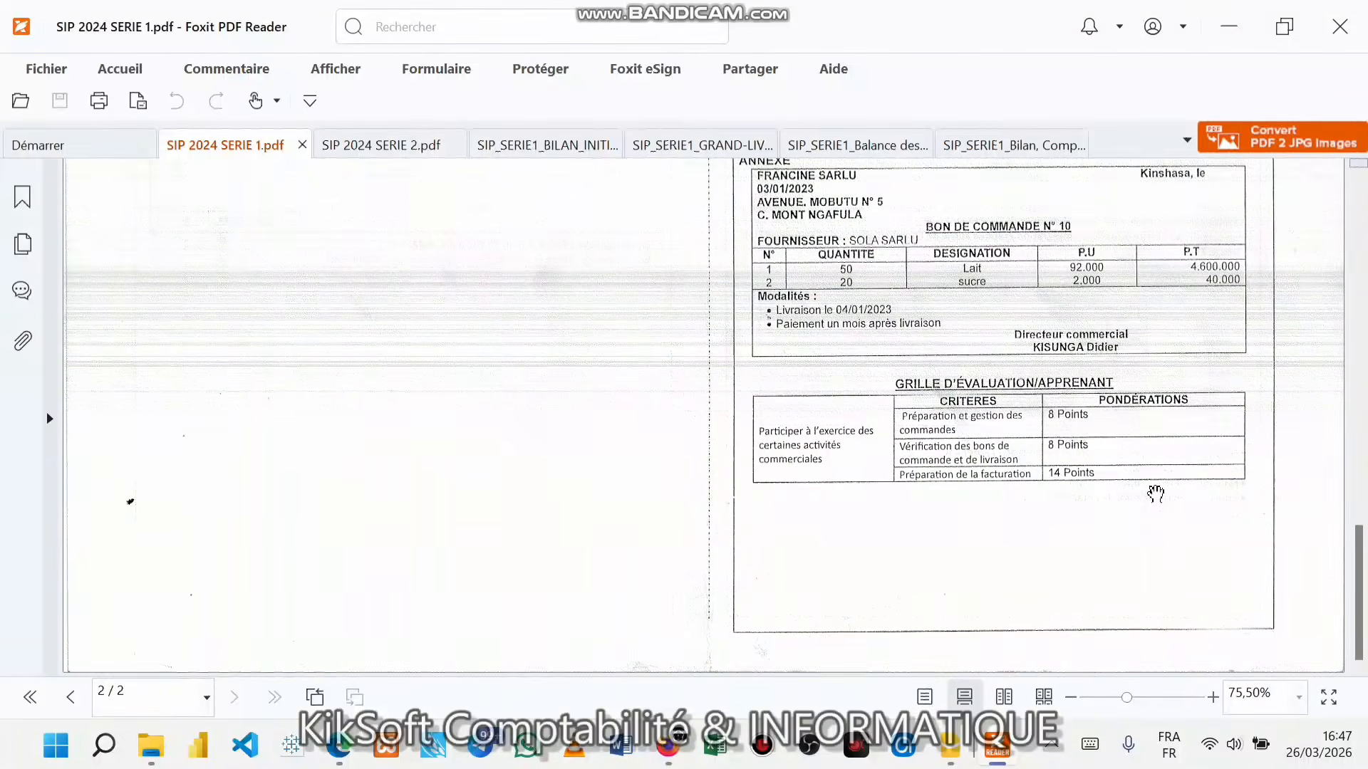
scroll(1156, 493, up, 20)
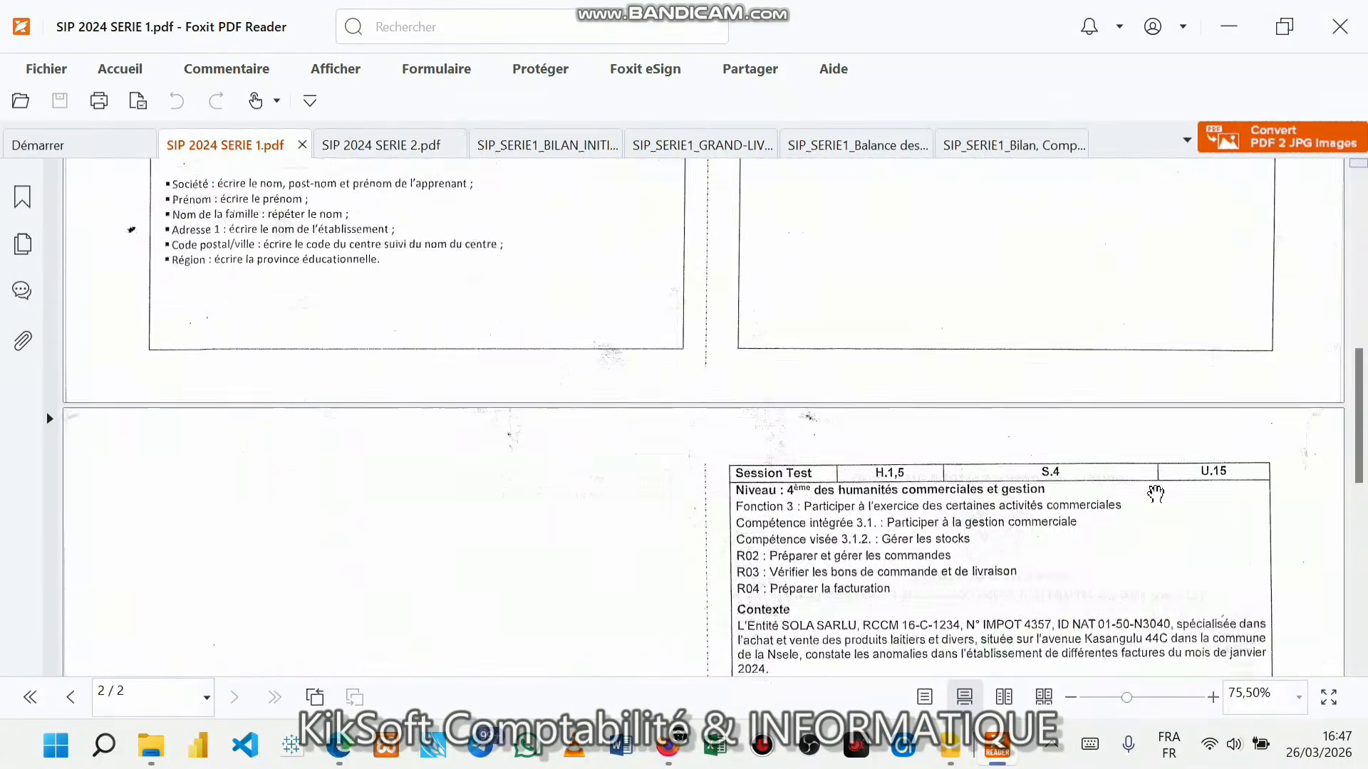
scroll(1156, 493, up, 5)
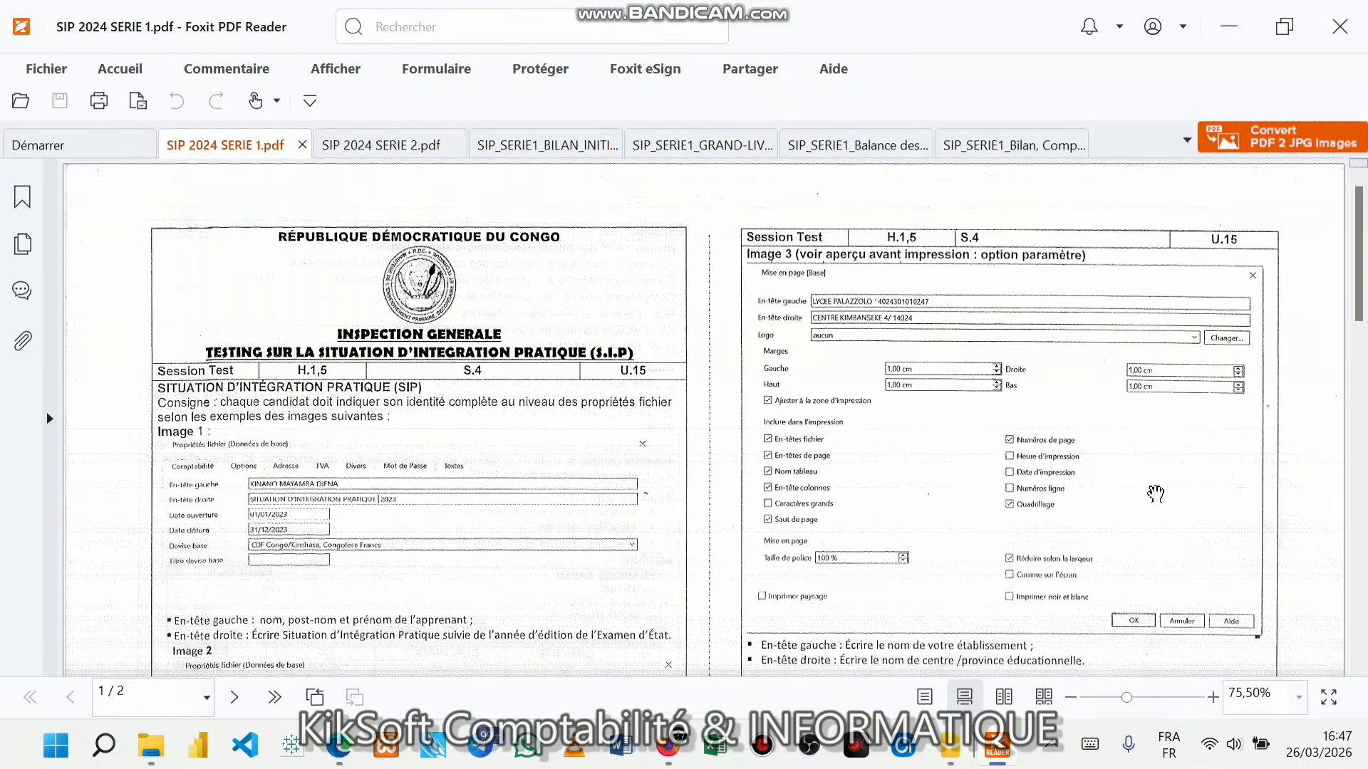
scroll(1155, 493, down, 20)
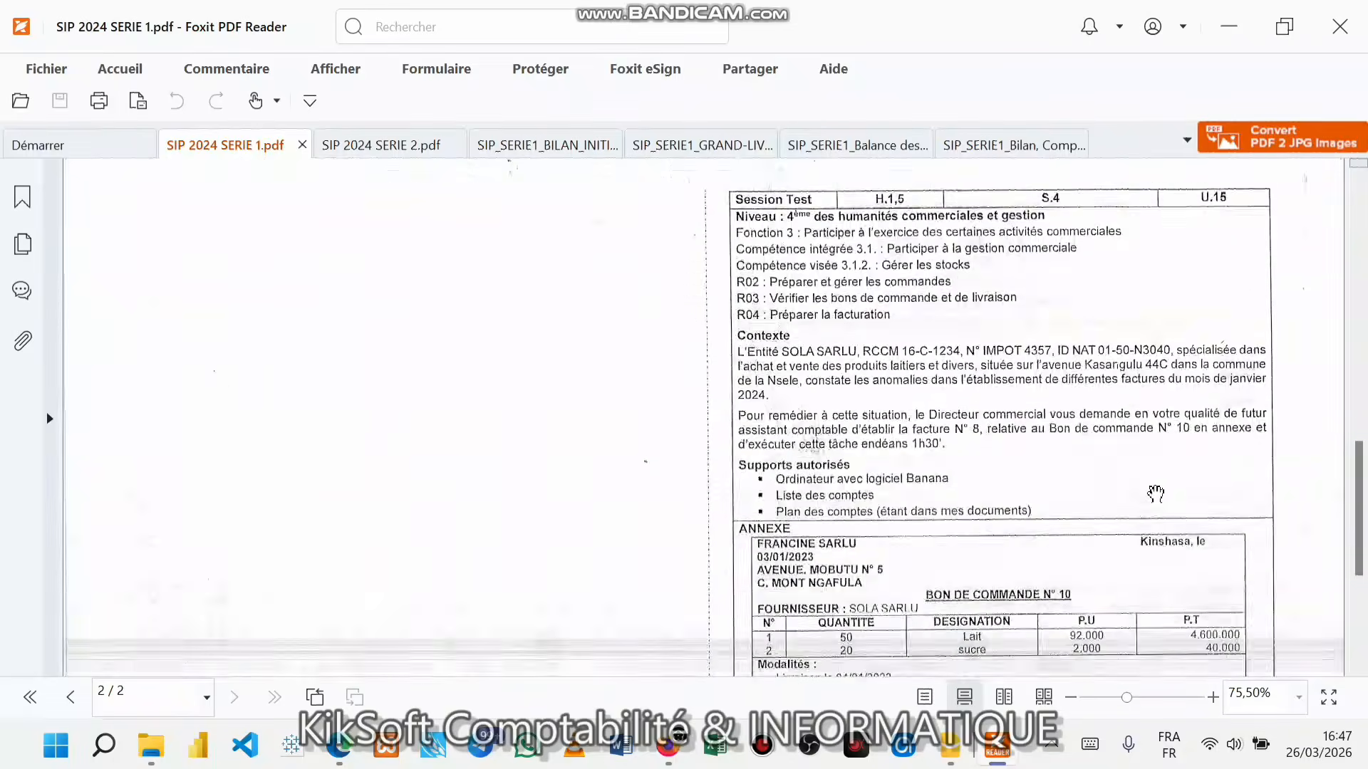
scroll(1155, 493, up, 6)
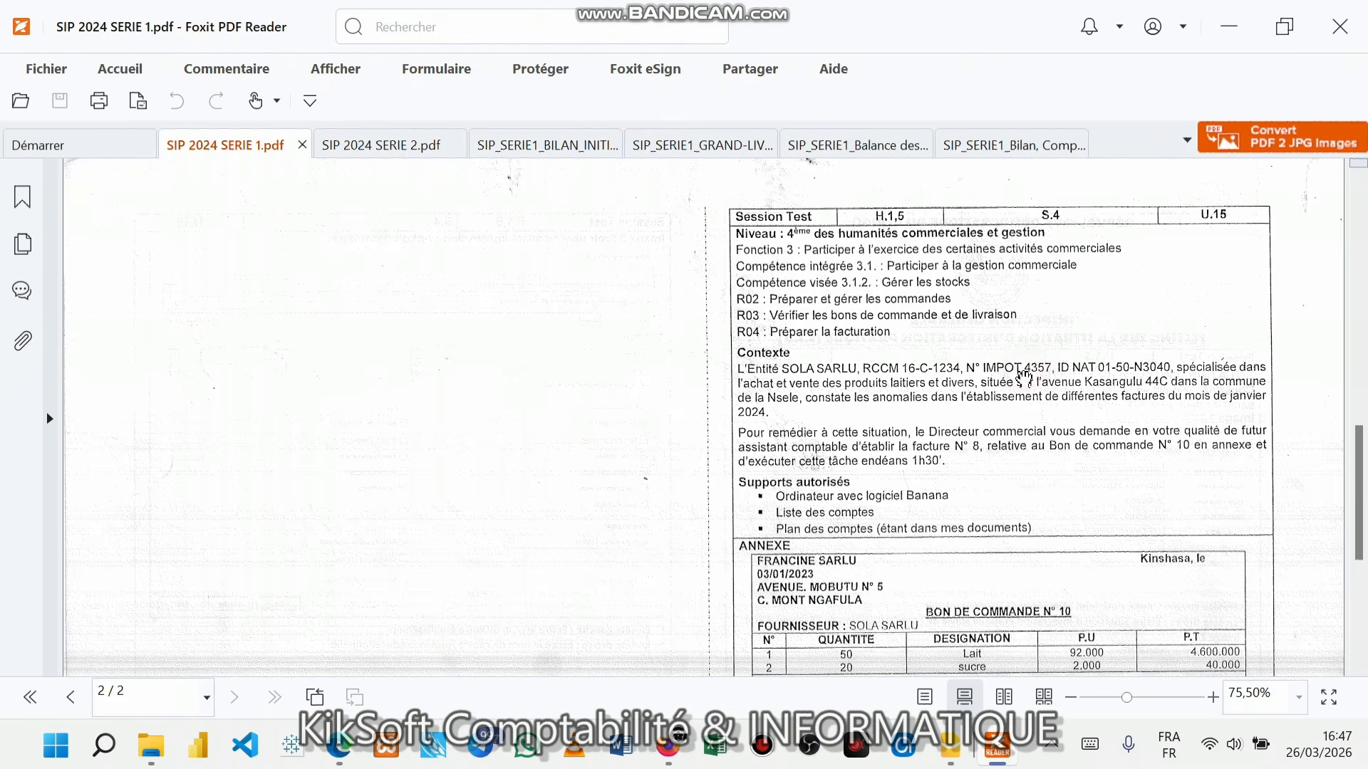
scroll(1025, 445, down, 3)
scroll(1025, 445, down, 3)
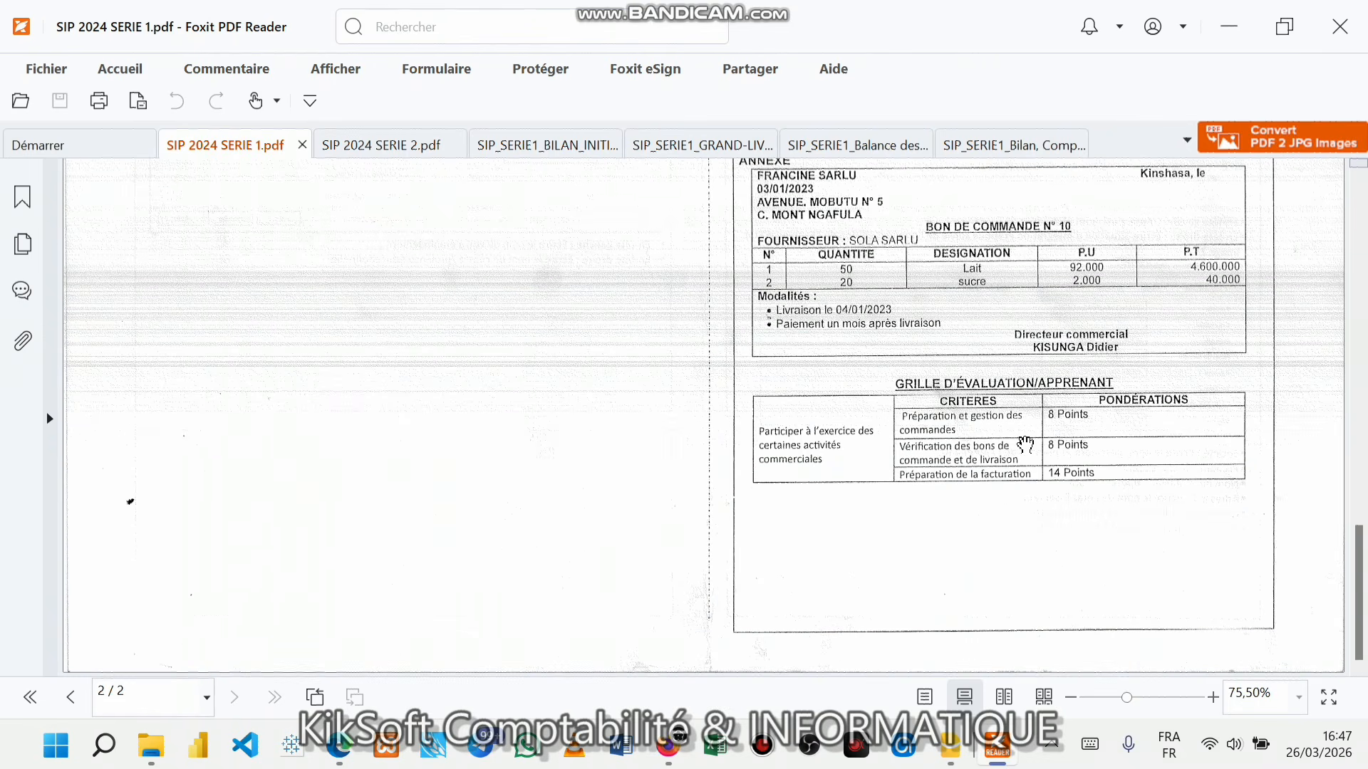
scroll(1025, 445, up, 5)
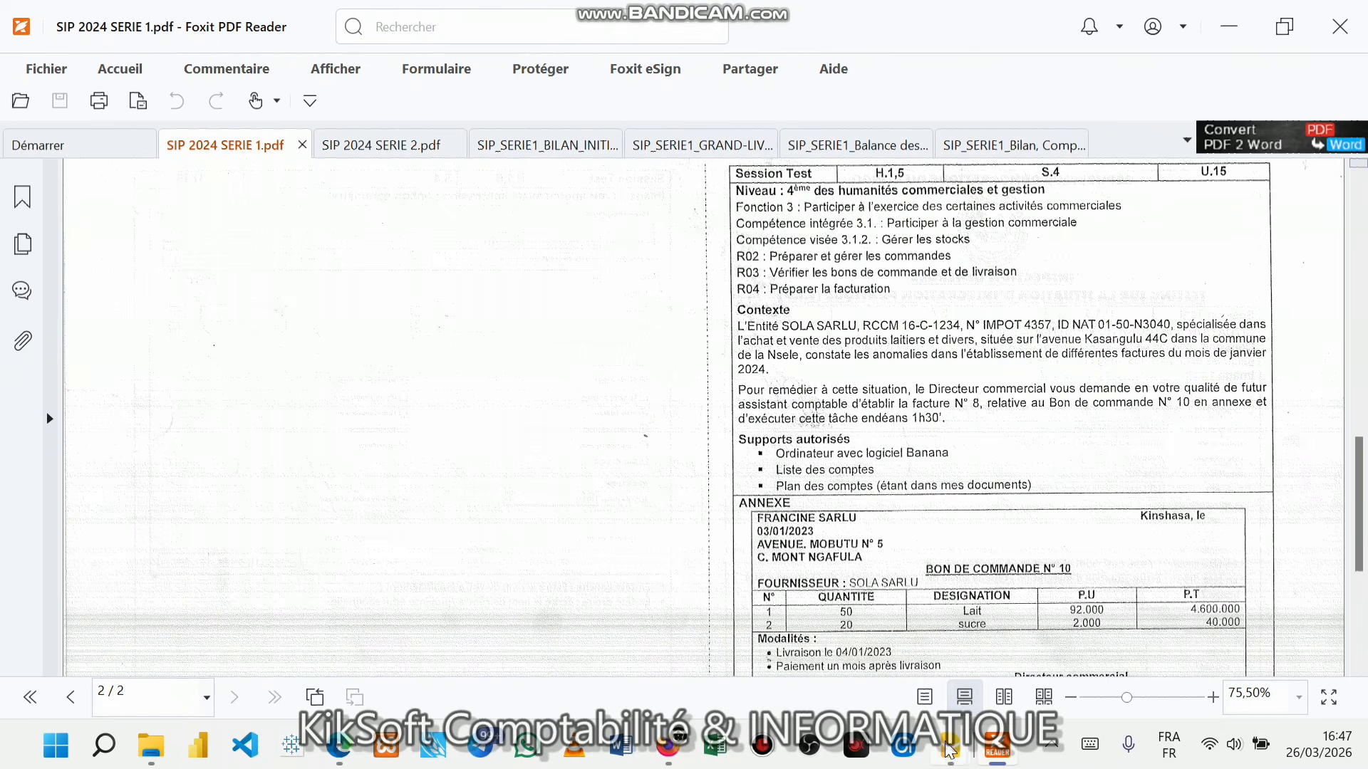
mouse_move(950, 748)
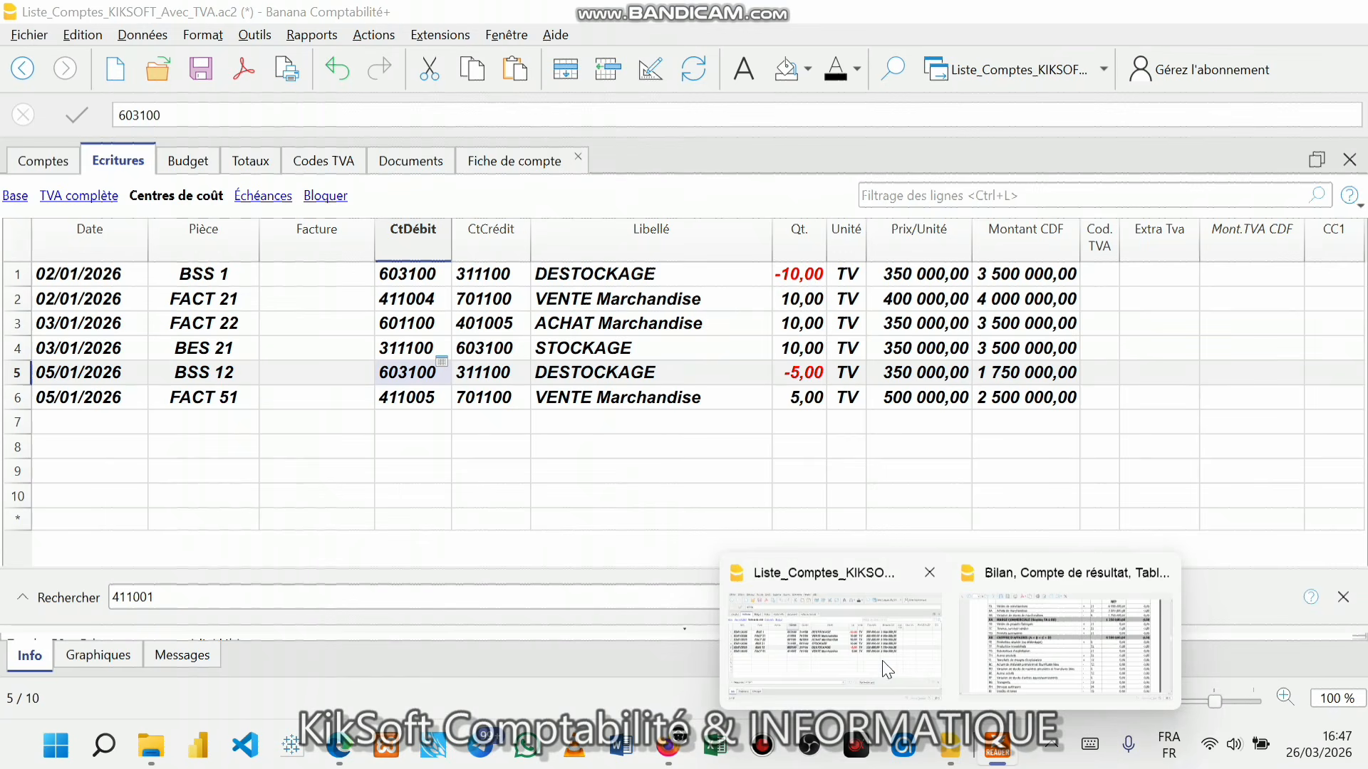
- Save and close Liste_Comptes_KIKSOFT_Avec_TVA.ac2, then relaunch Banana to its start screen
click(881, 661)
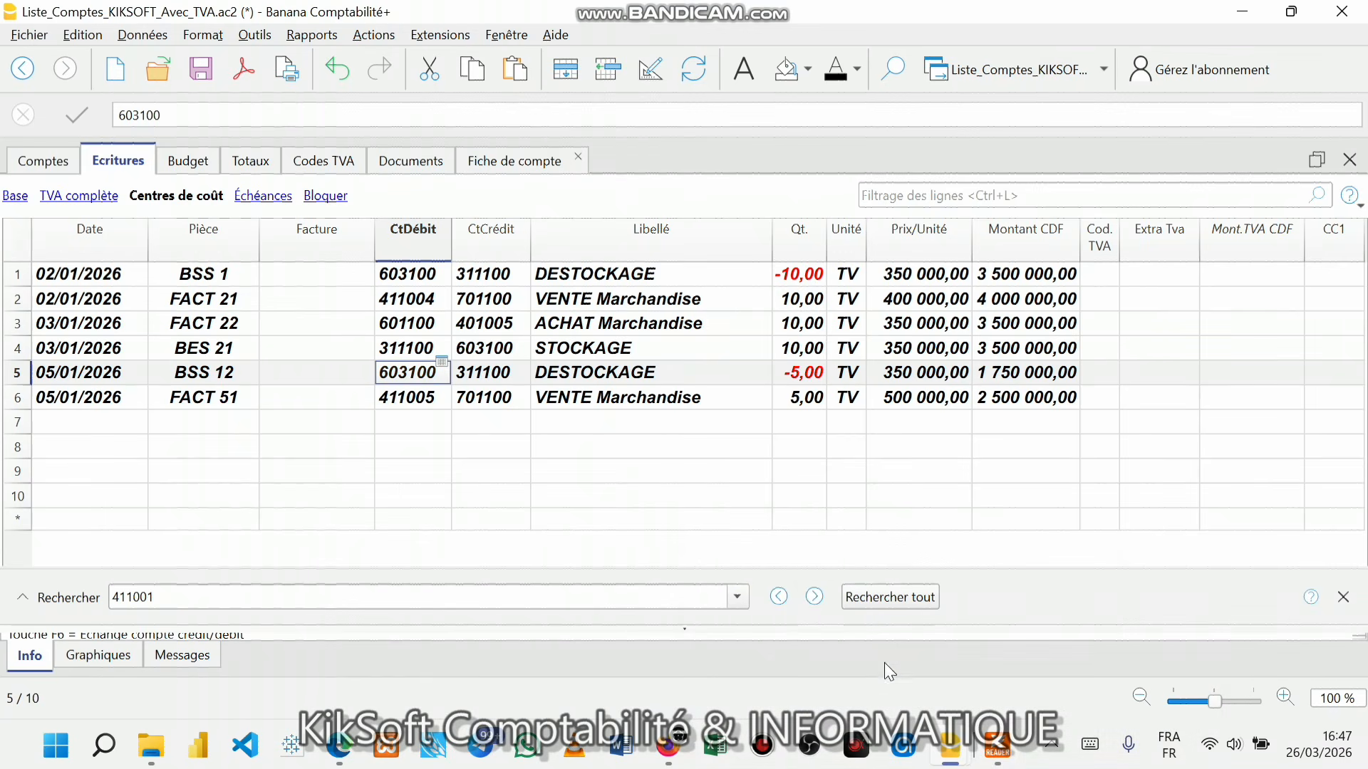
mouse_move(952, 760)
click(895, 664)
click(201, 69)
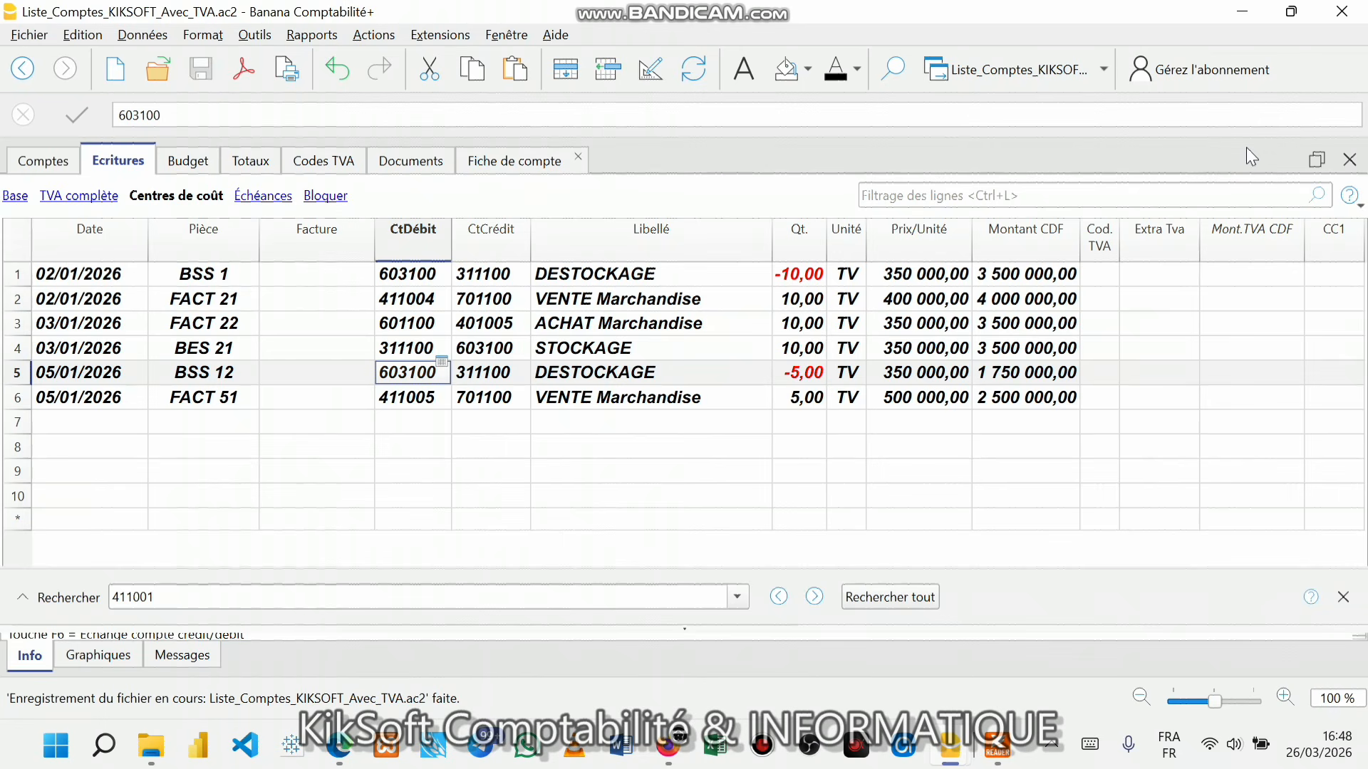
click(1354, 13)
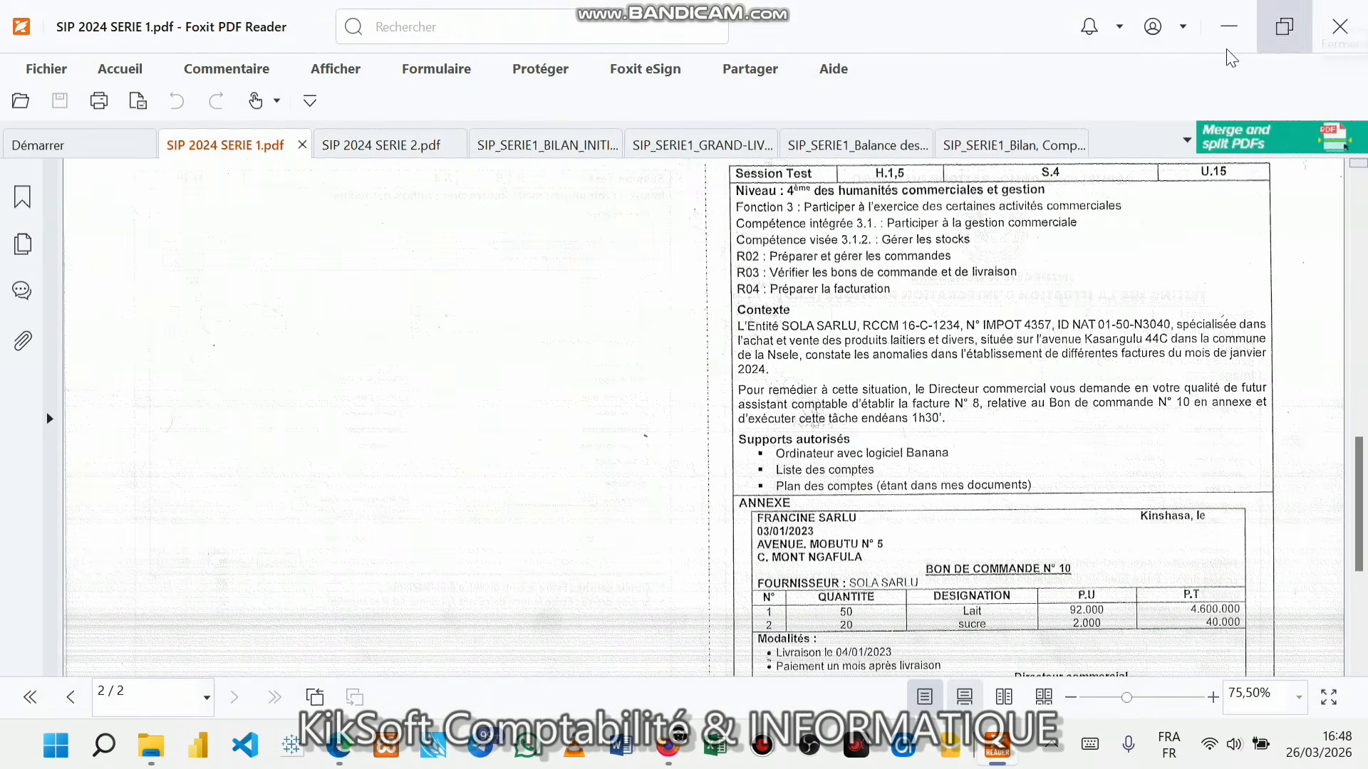
click(951, 748)
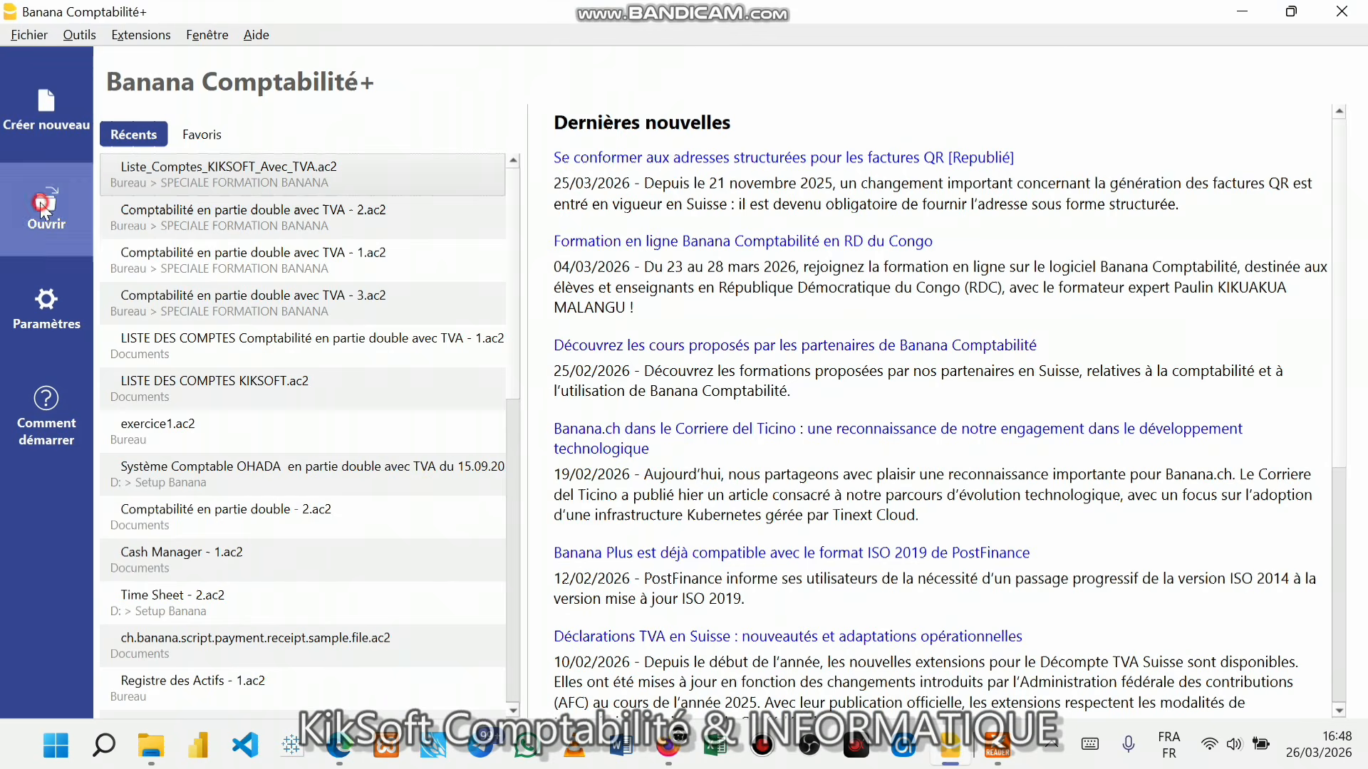
- Open 'Système Comptable OHADA en partie double avec TVA du 15.09.2019 - Copie' from D:\Setup Banana
click(43, 214)
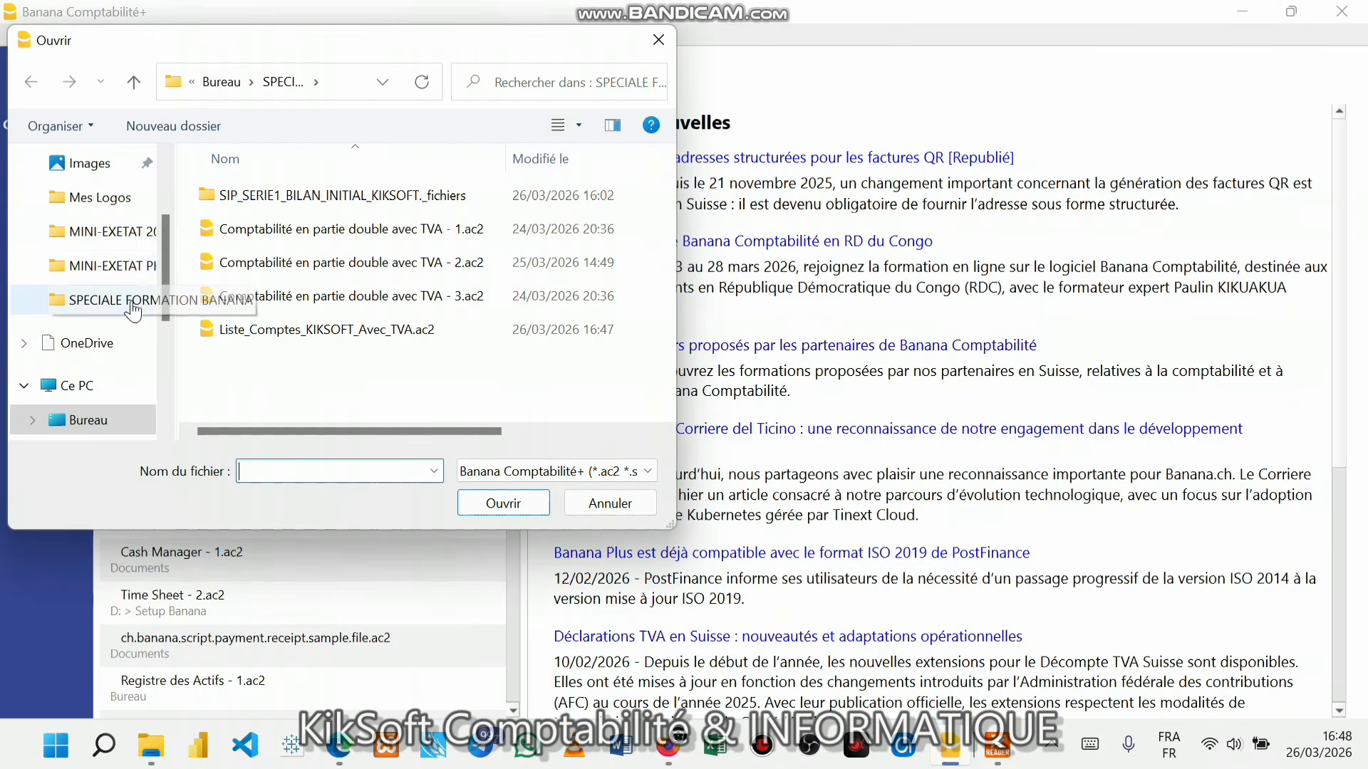
drag(164, 238, 167, 212)
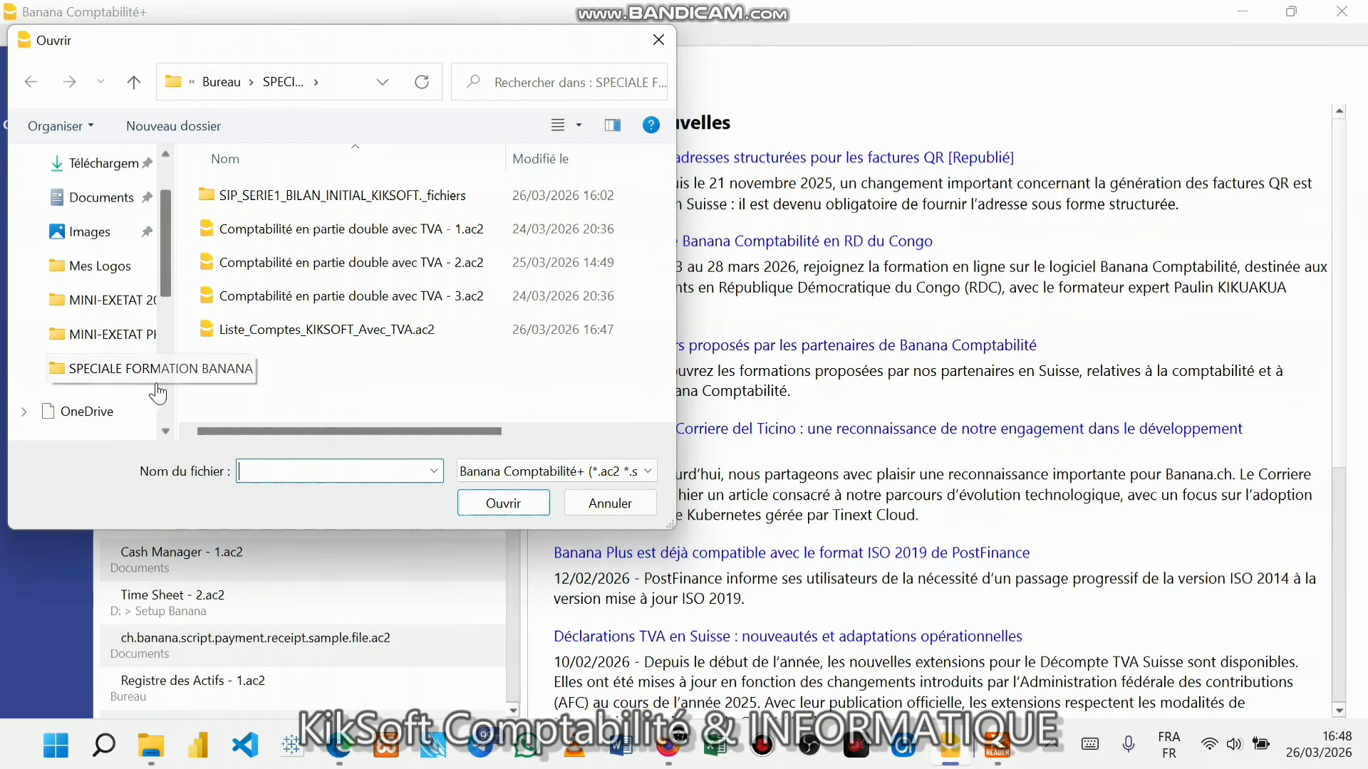
drag(171, 280, 169, 320)
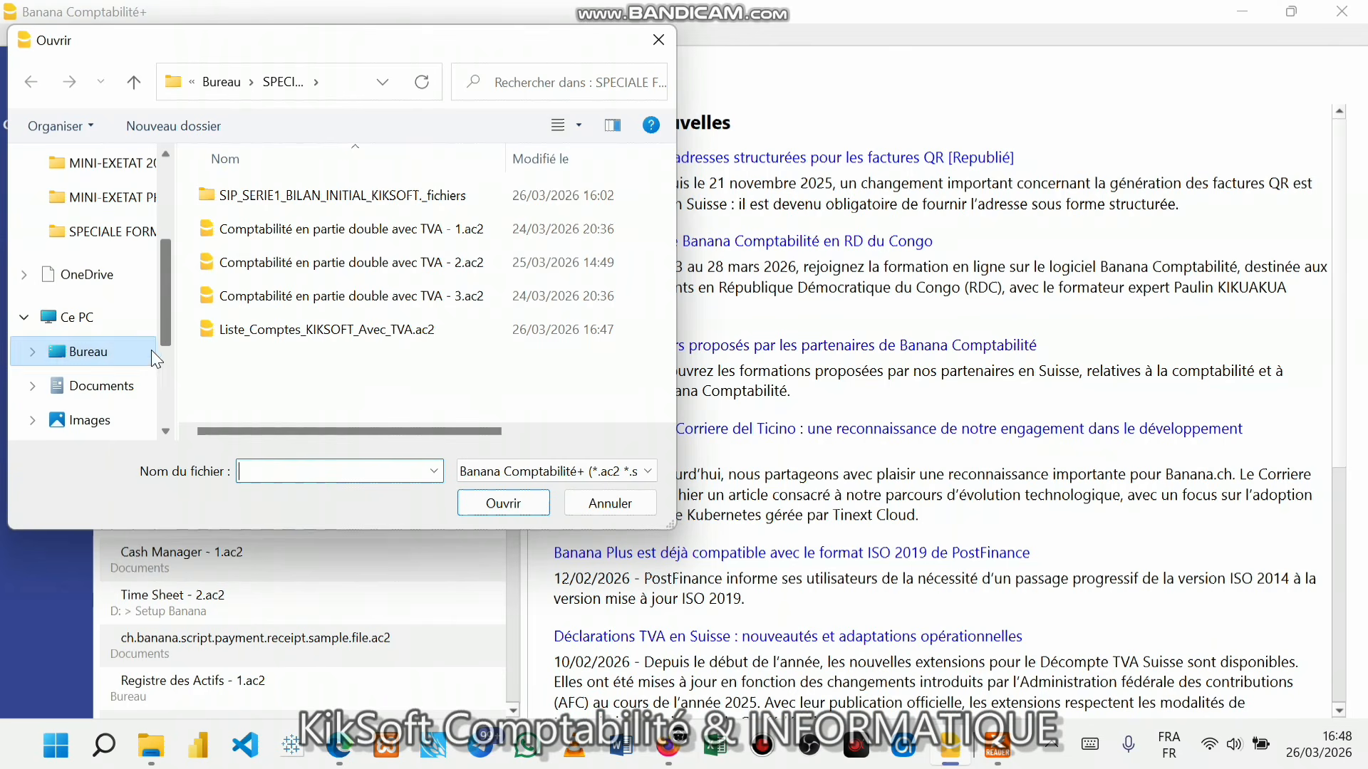
drag(164, 302, 169, 363)
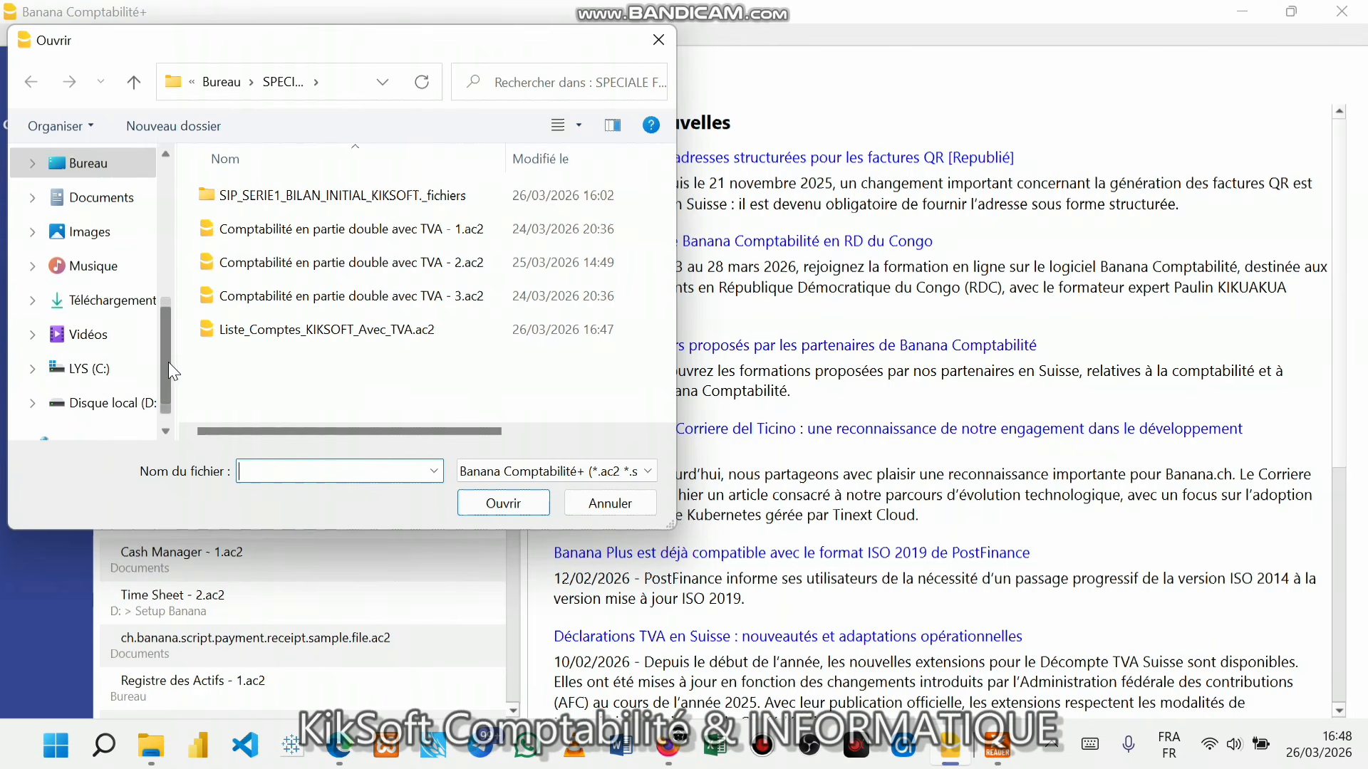
click(134, 405)
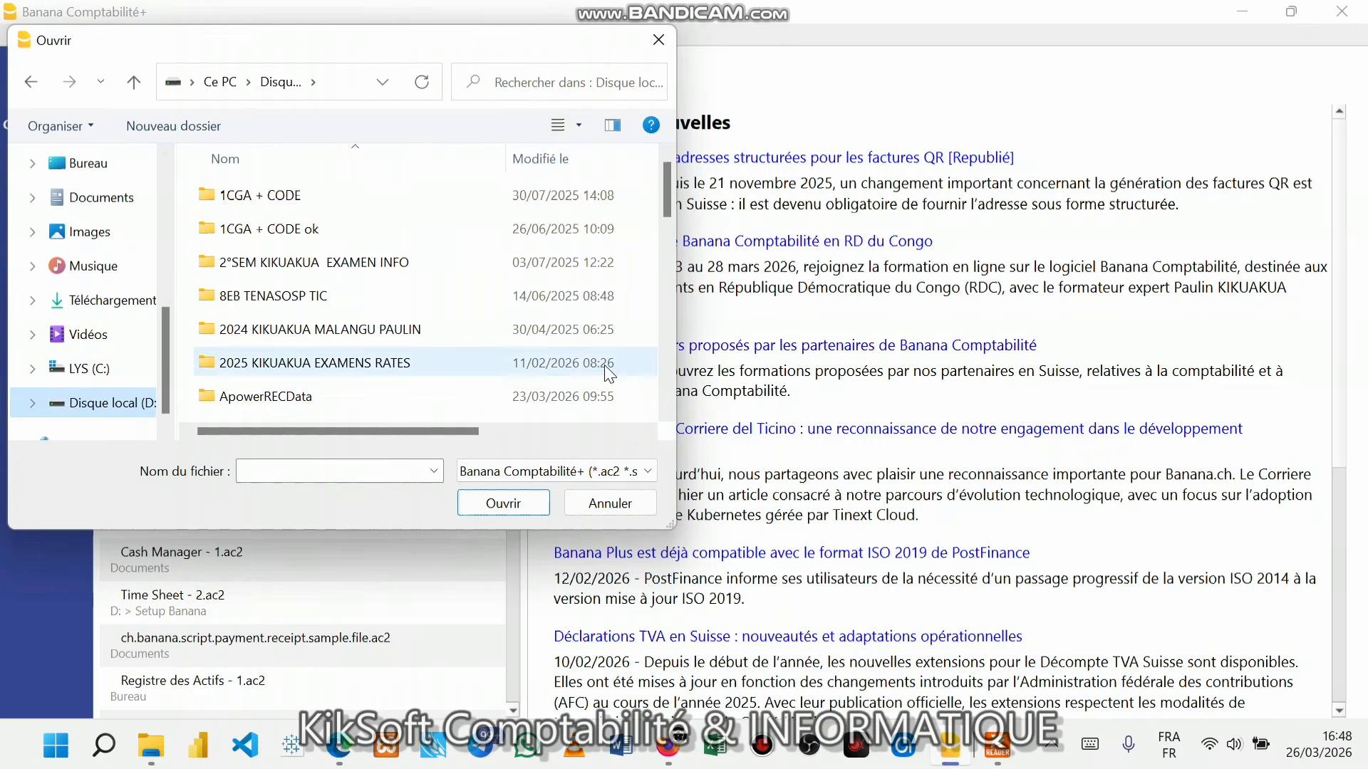
scroll(609, 374, down, 12)
scroll(392, 364, down, 2)
scroll(352, 371, down, 1)
double_click(297, 375)
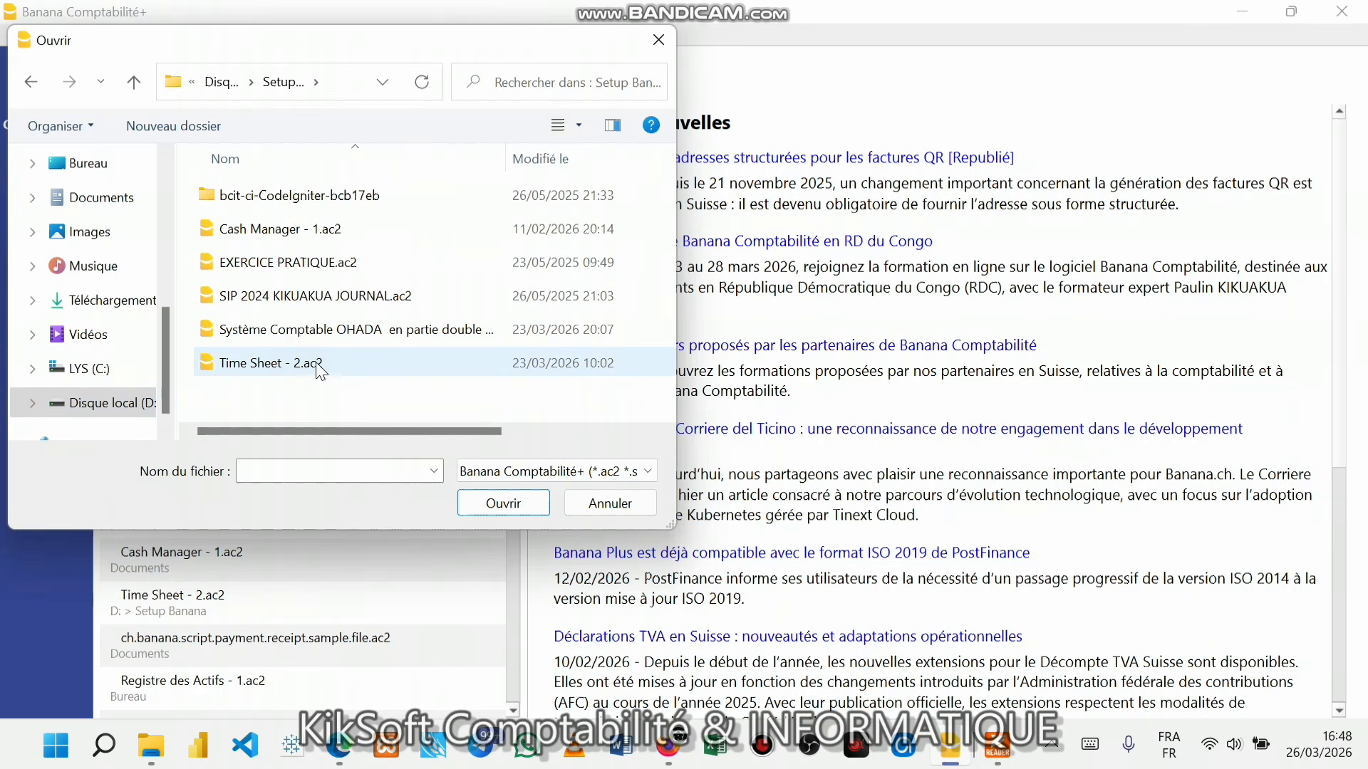
click(348, 337)
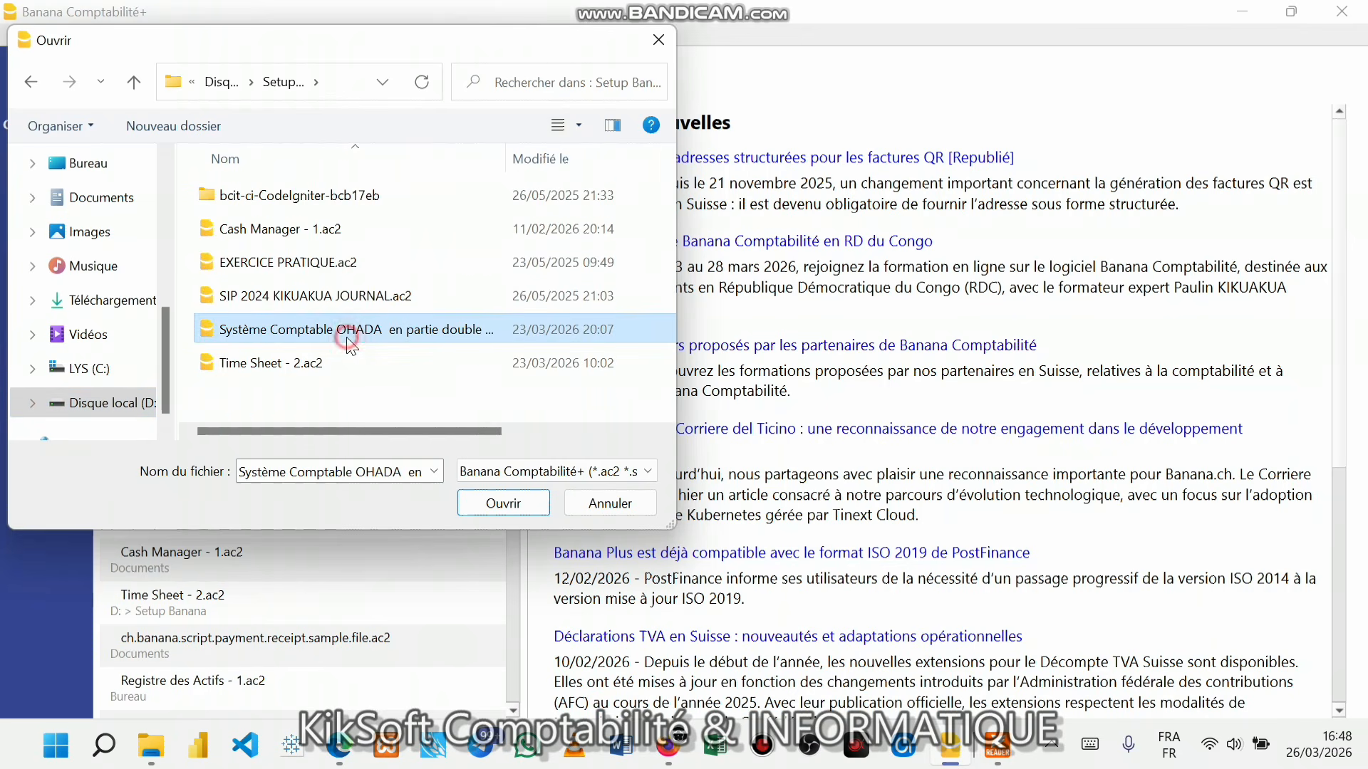
click(511, 497)
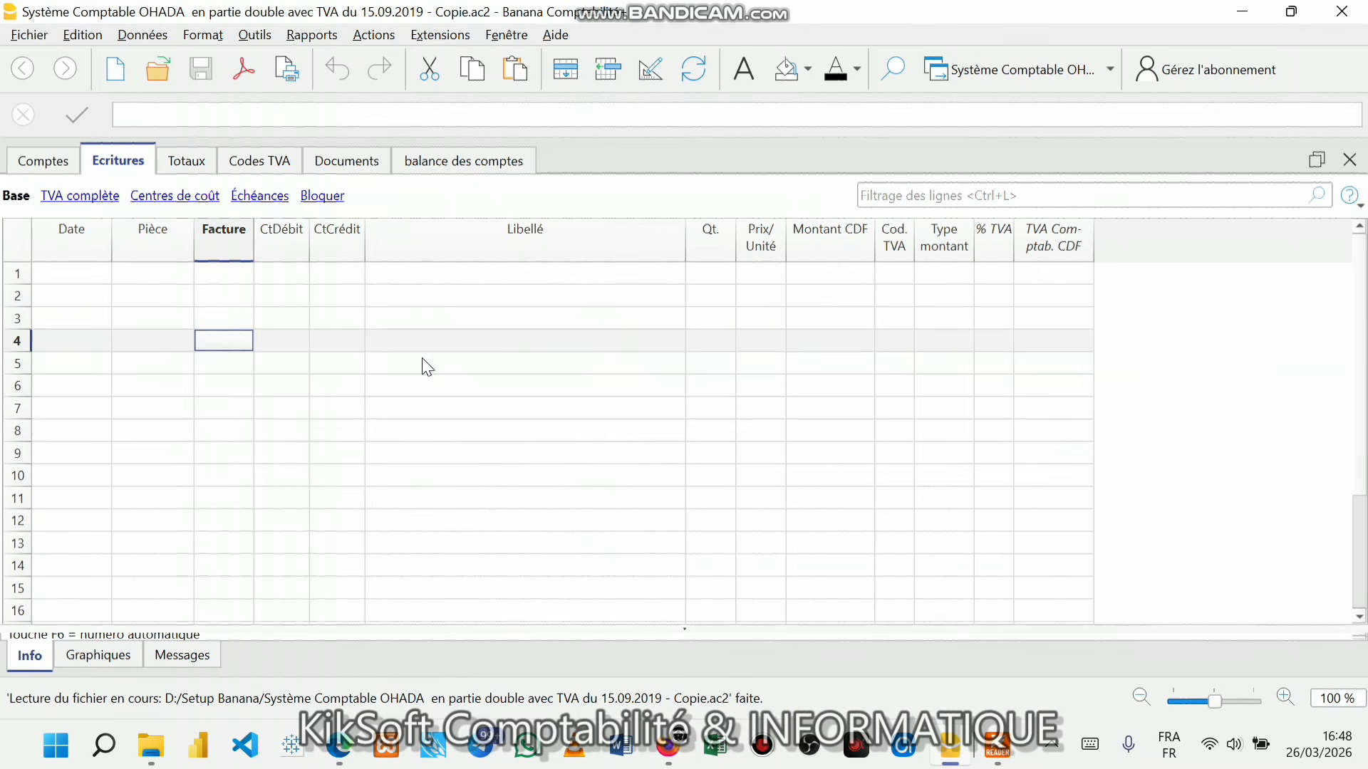
- Select the Facture column of the Ecritures table and bring up its Organiser colonnes settings
click(403, 314)
click(171, 296)
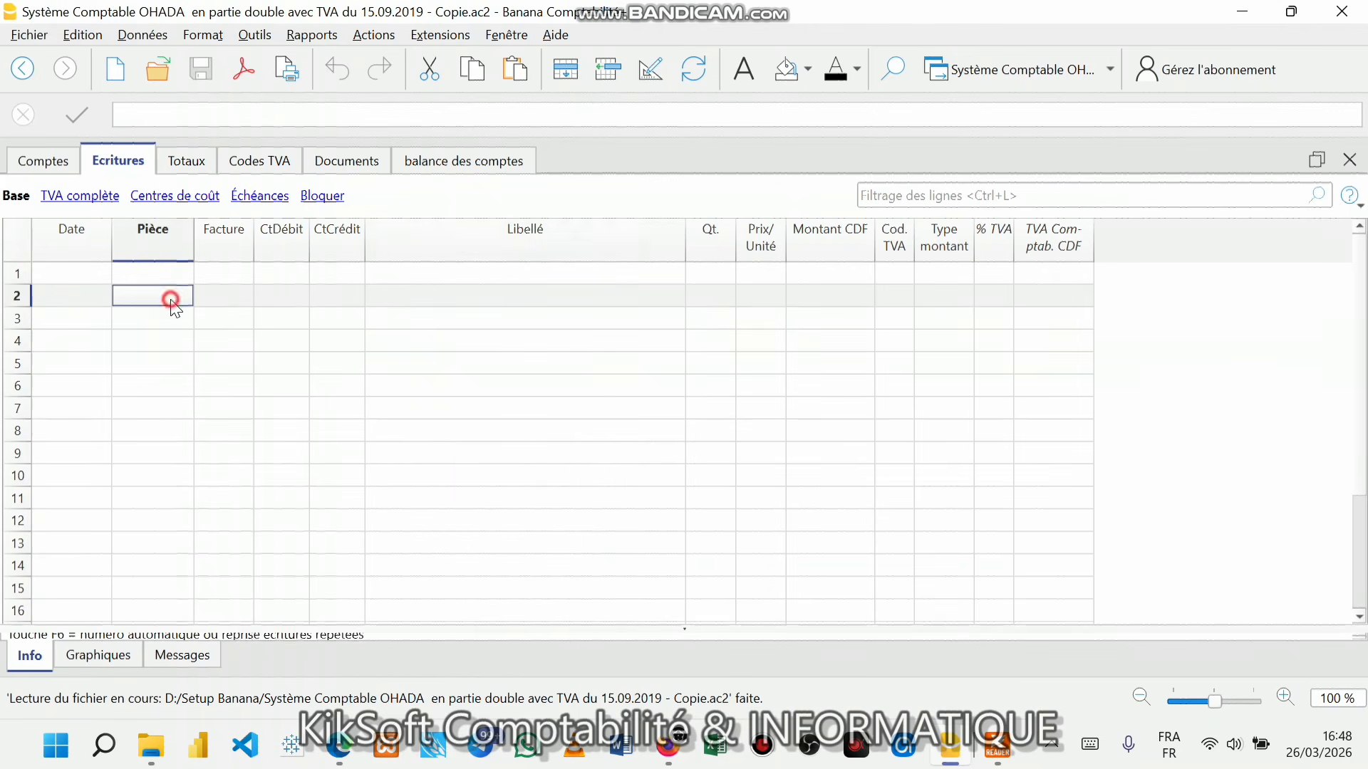
click(75, 278)
click(92, 321)
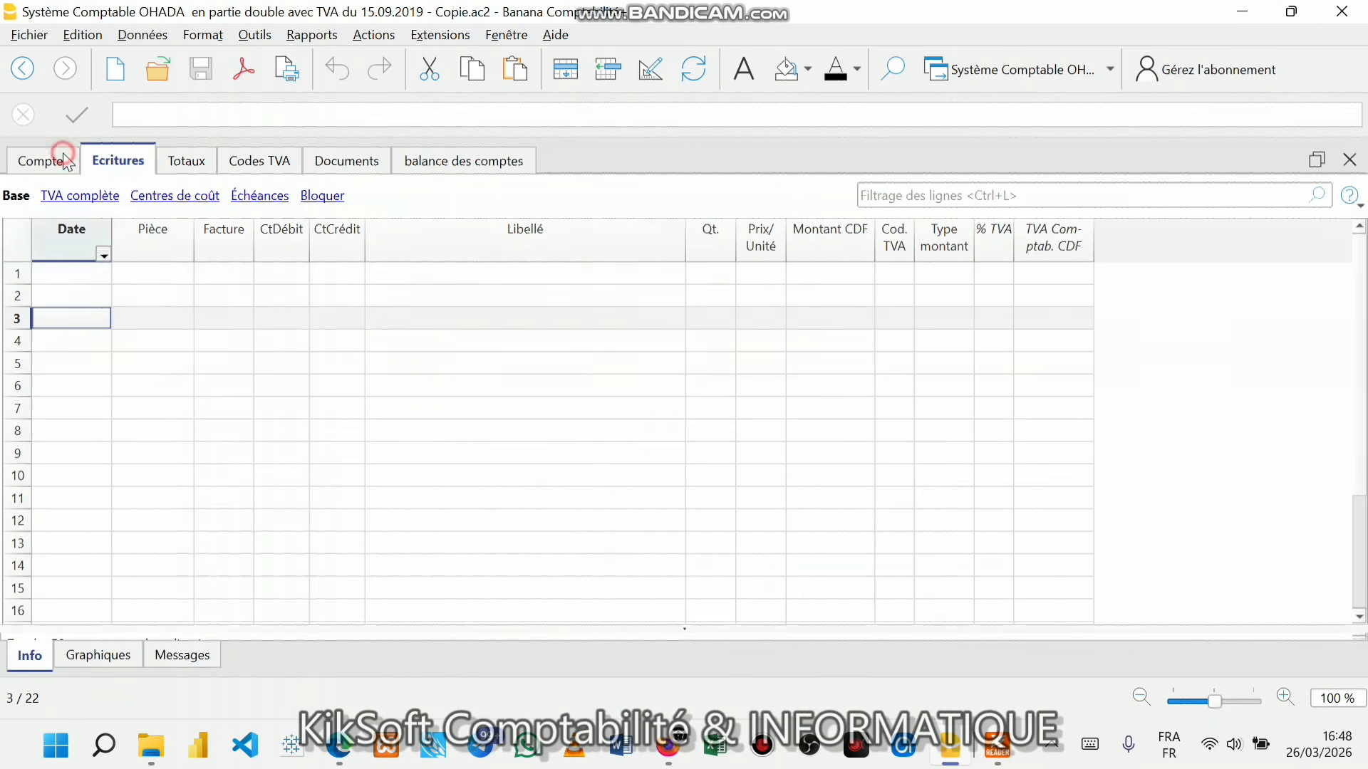
click(66, 160)
click(142, 149)
click(47, 276)
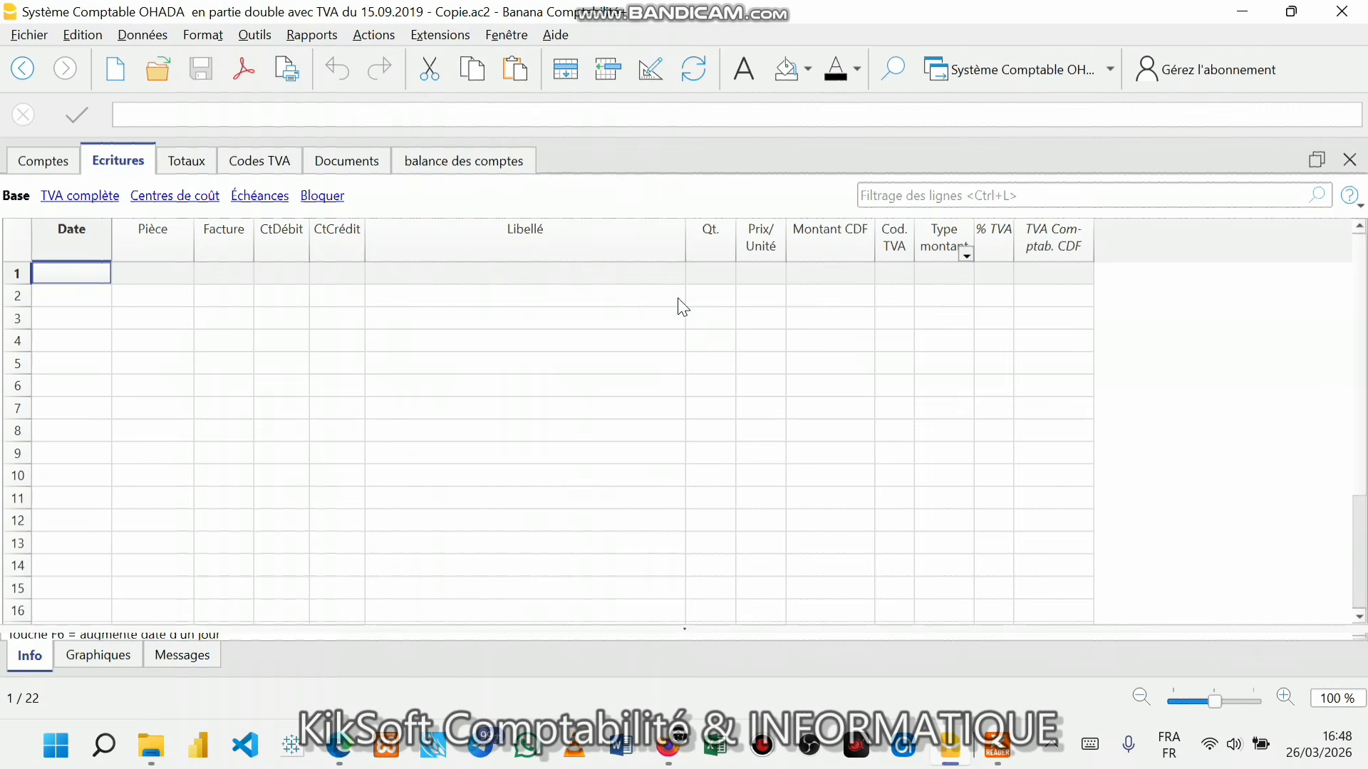
click(242, 272)
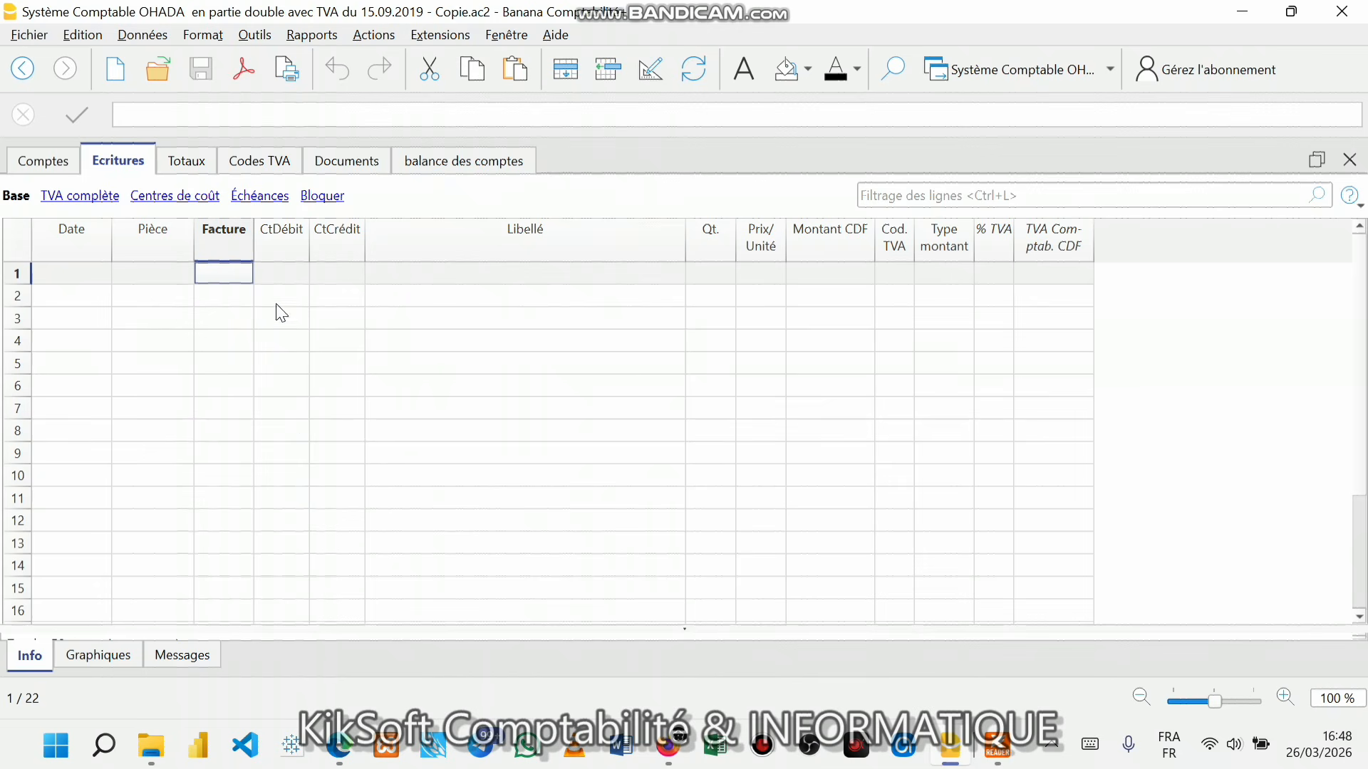
click(231, 238)
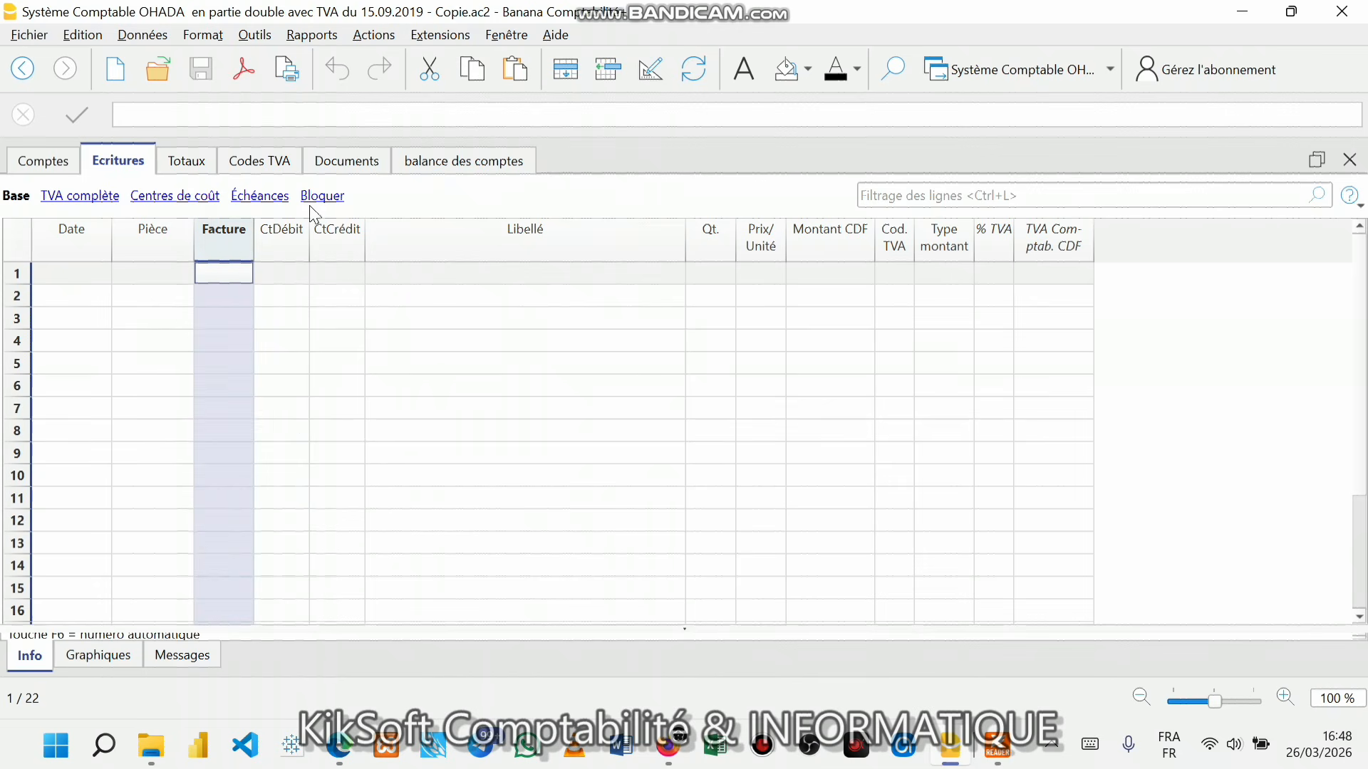
click(650, 70)
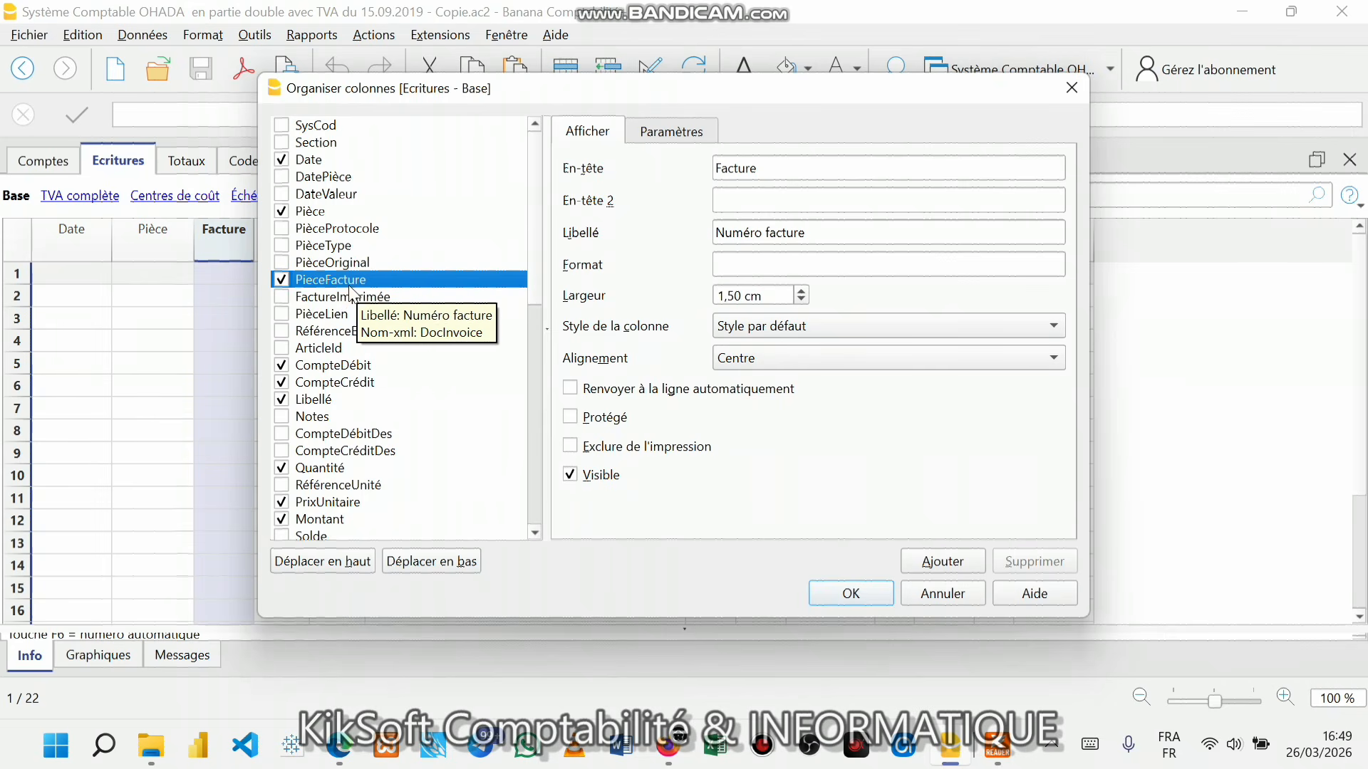
- Enable the RéférenceUnité column, apply it, and bring up purchase order N° 10 in SIP 2024 SERIE 1.pdf
click(282, 486)
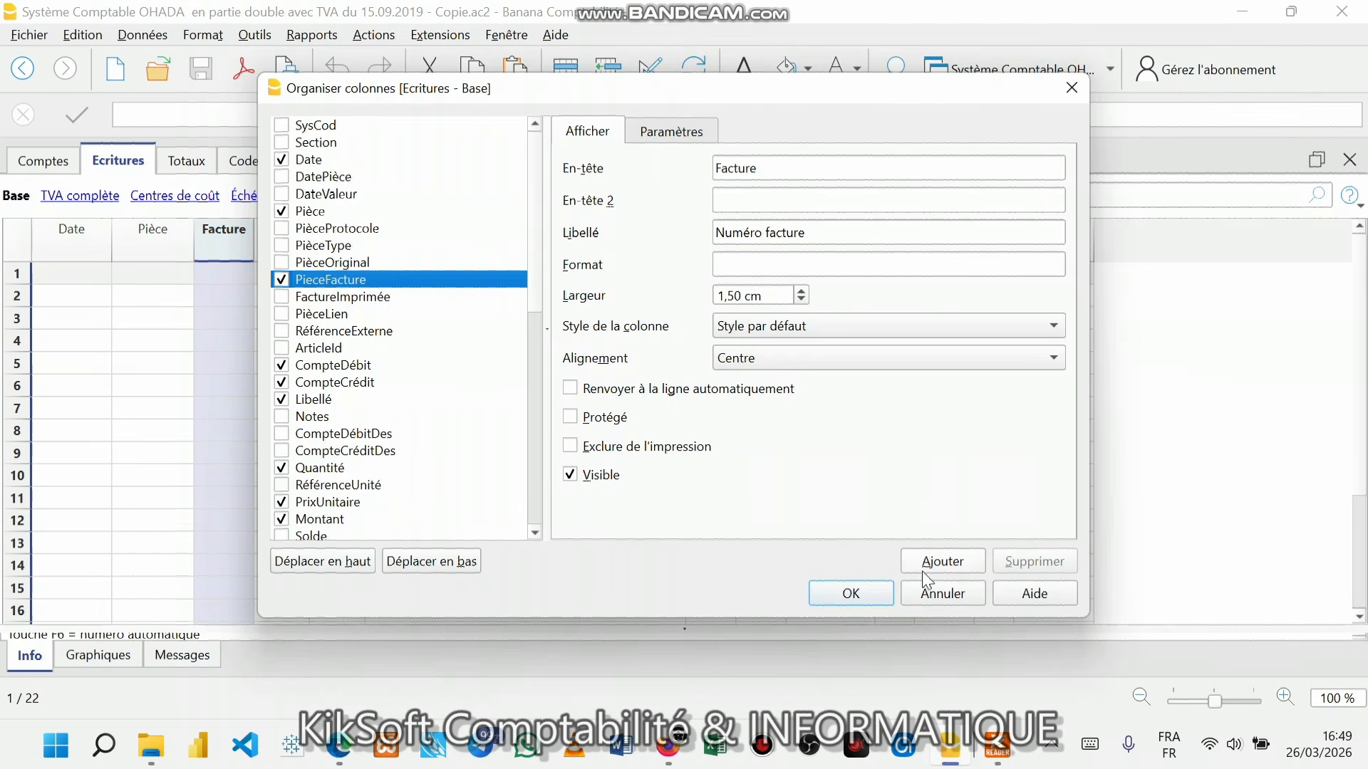
click(851, 593)
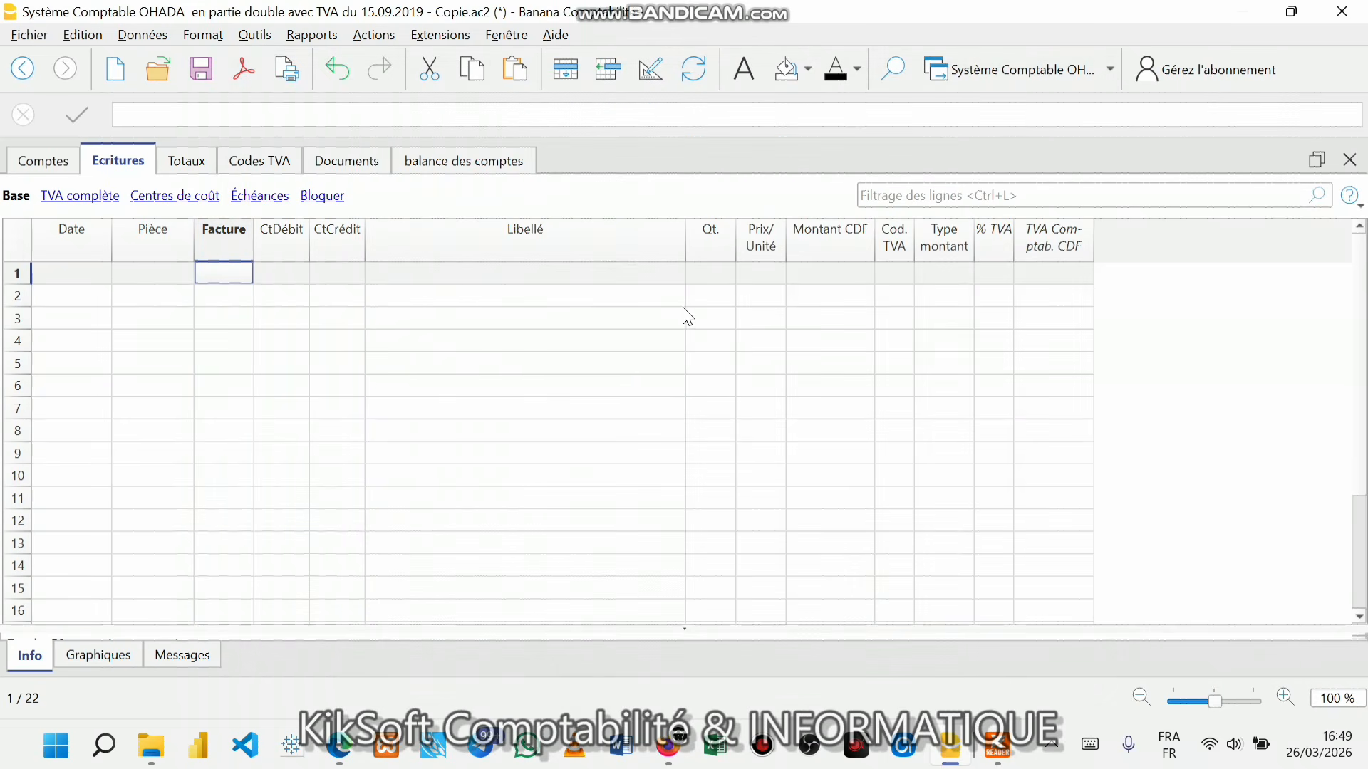
click(62, 273)
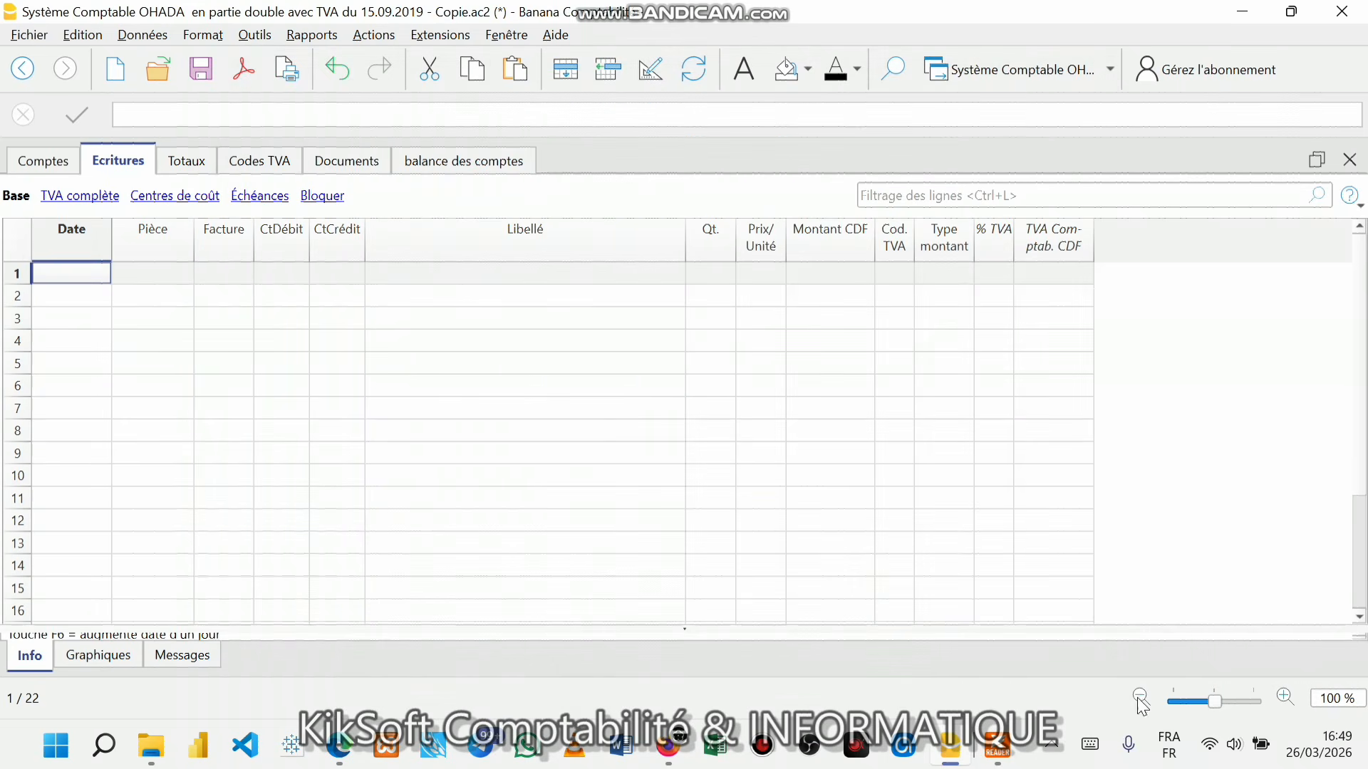
mouse_move(1012, 760)
click(1033, 674)
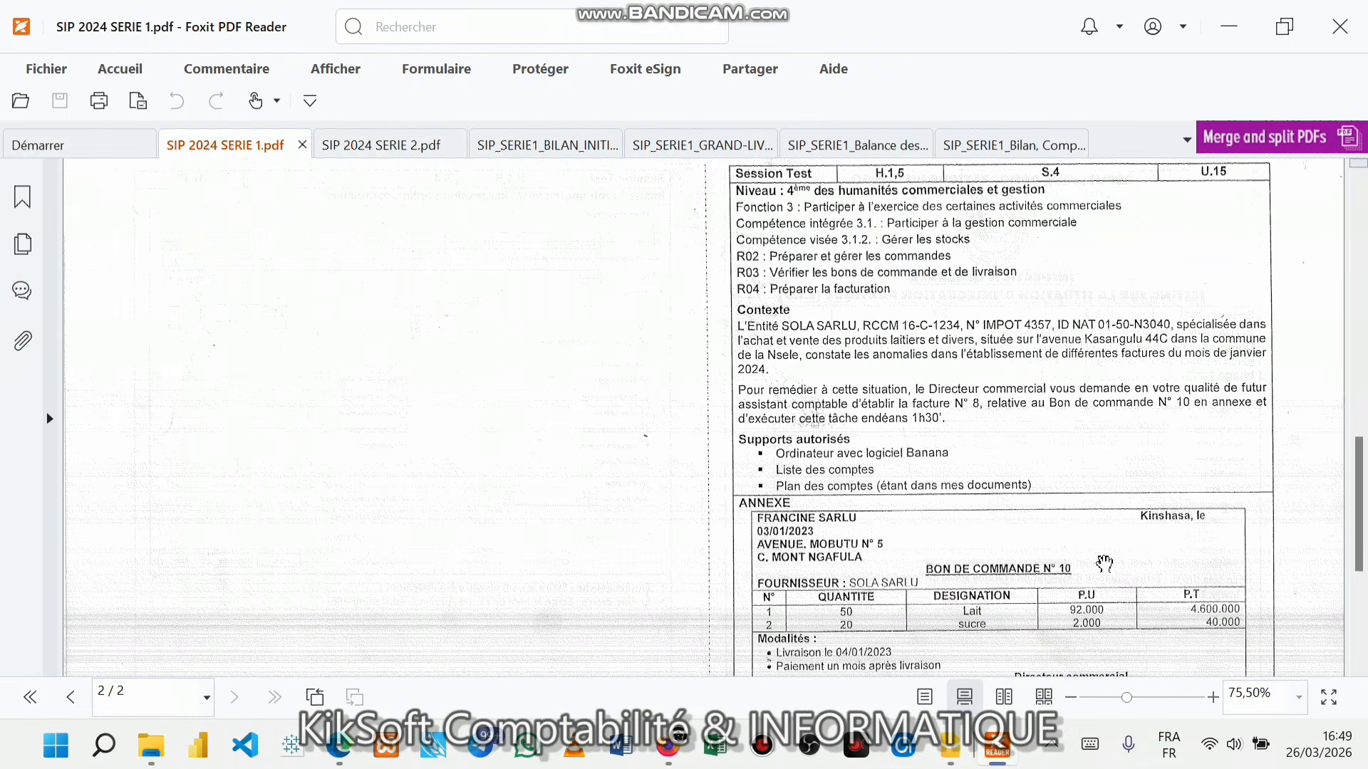
- Snap the PDF window to the right half beside the other window and start enlarging the page
key(super+Right)
click(134, 207)
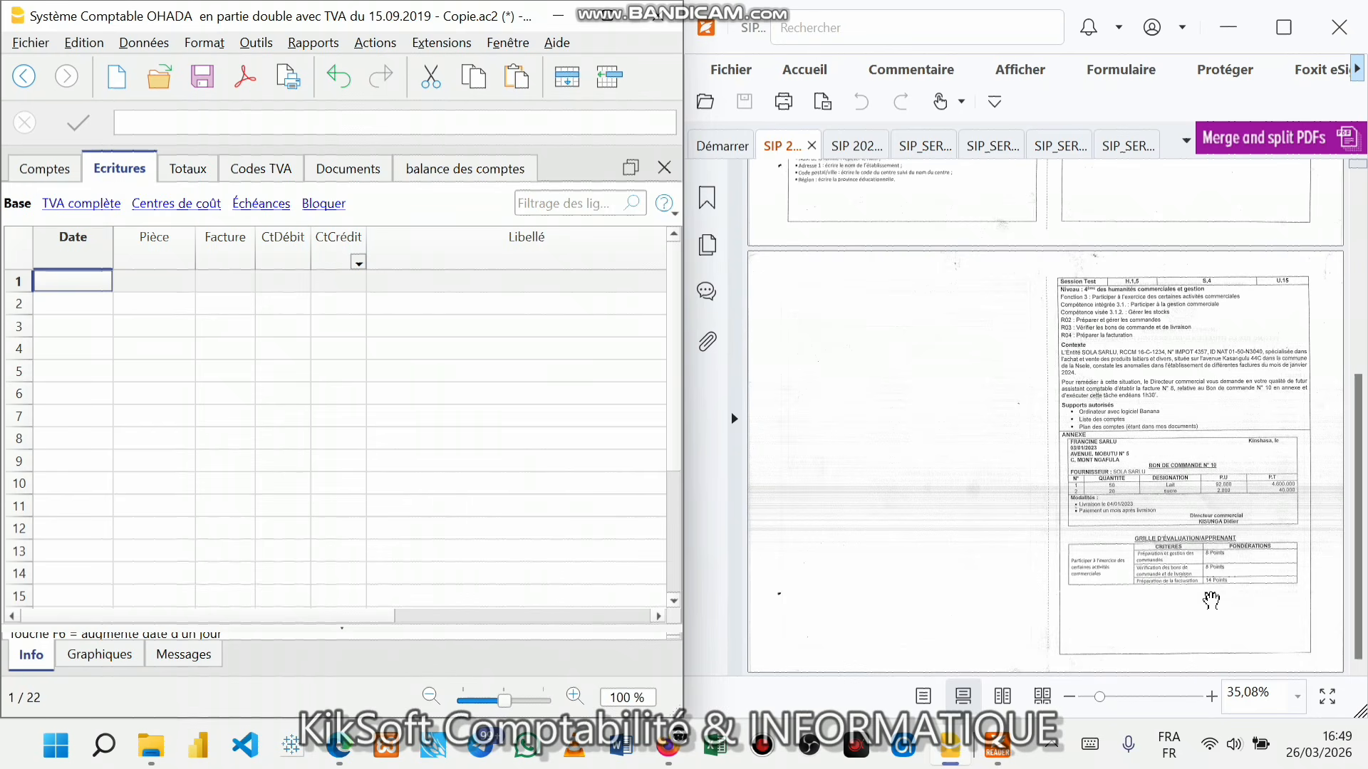
click(1210, 699)
click(1210, 699)
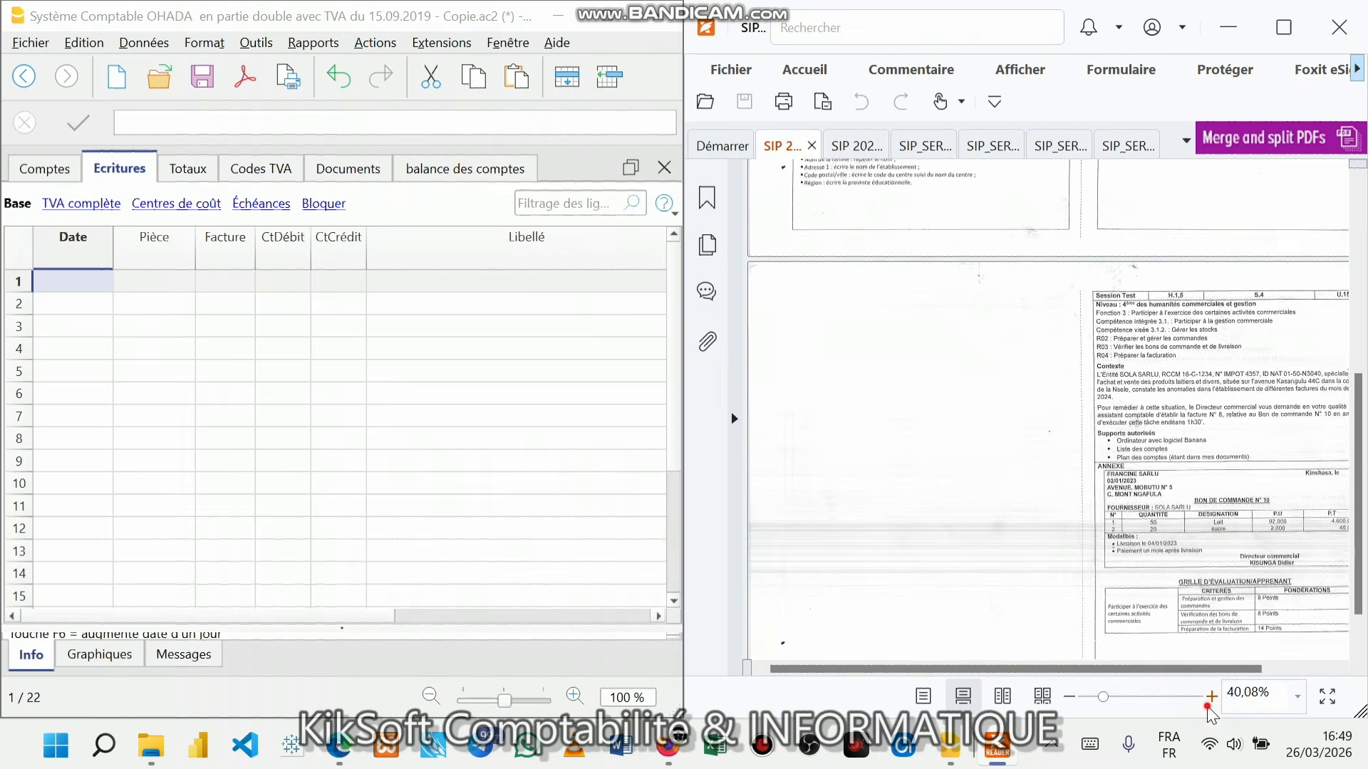
click(1211, 699)
click(1210, 699)
click(1210, 699)
drag(1139, 670, 1262, 670)
scroll(1163, 568, down, 2)
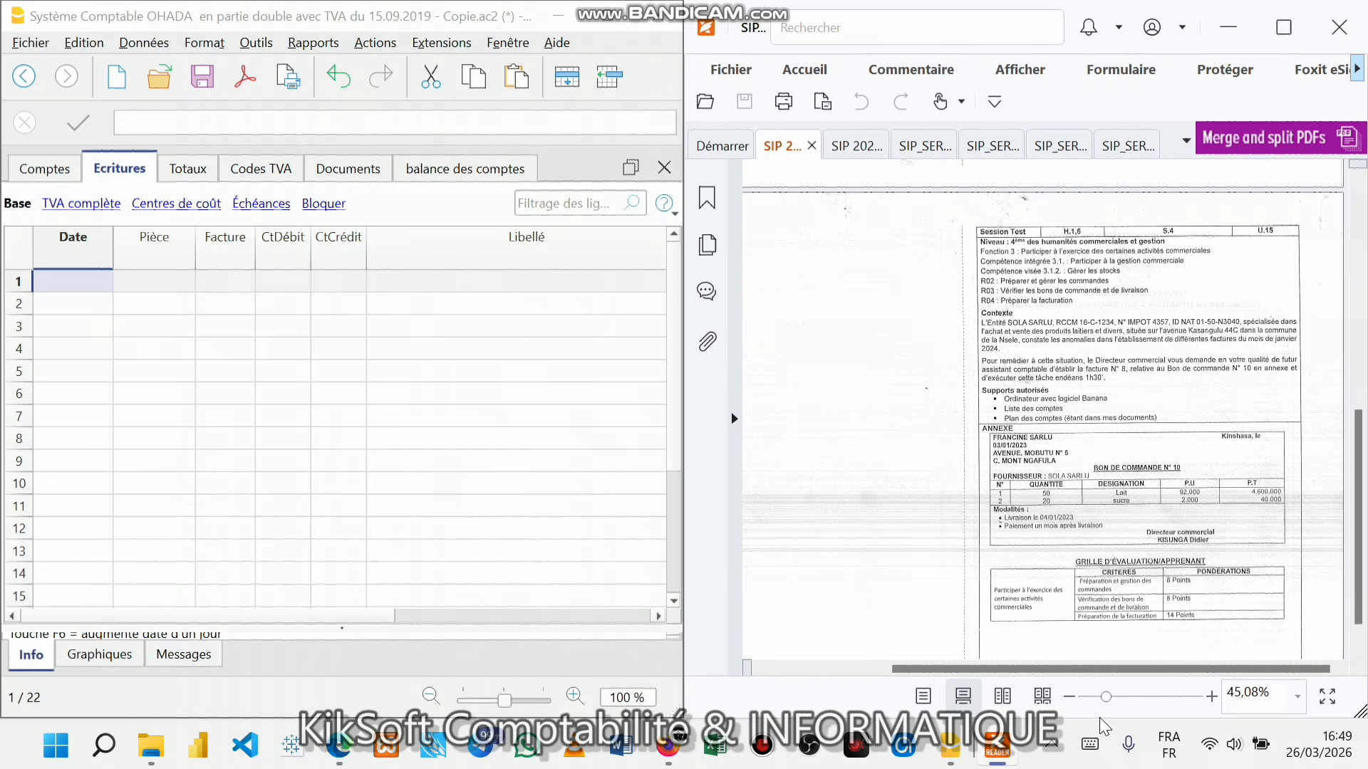
- Push the PDF zoom to maximum, then bring it back down so the text and annexe fit
click(1212, 699)
click(1211, 698)
click(1212, 698)
click(1212, 698)
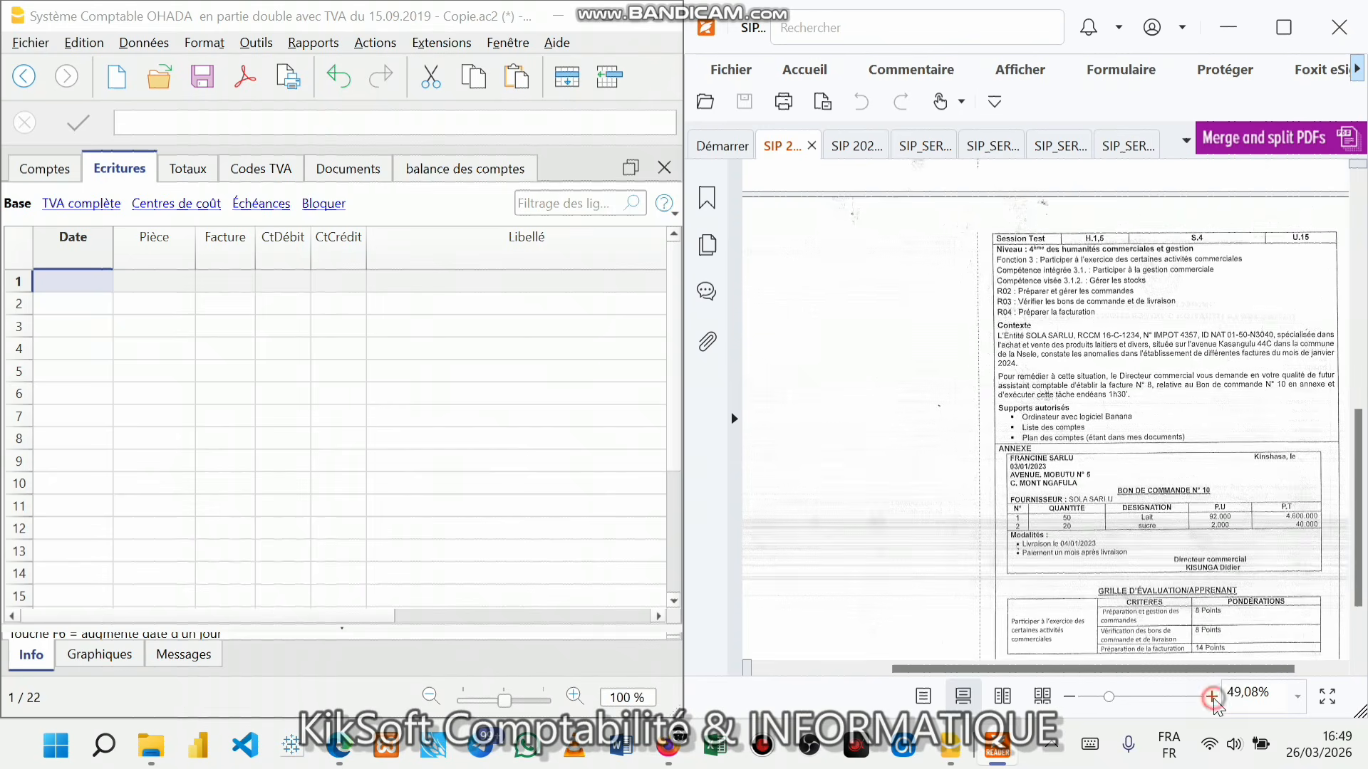
click(1212, 698)
click(1212, 699)
drag(1218, 670, 1270, 672)
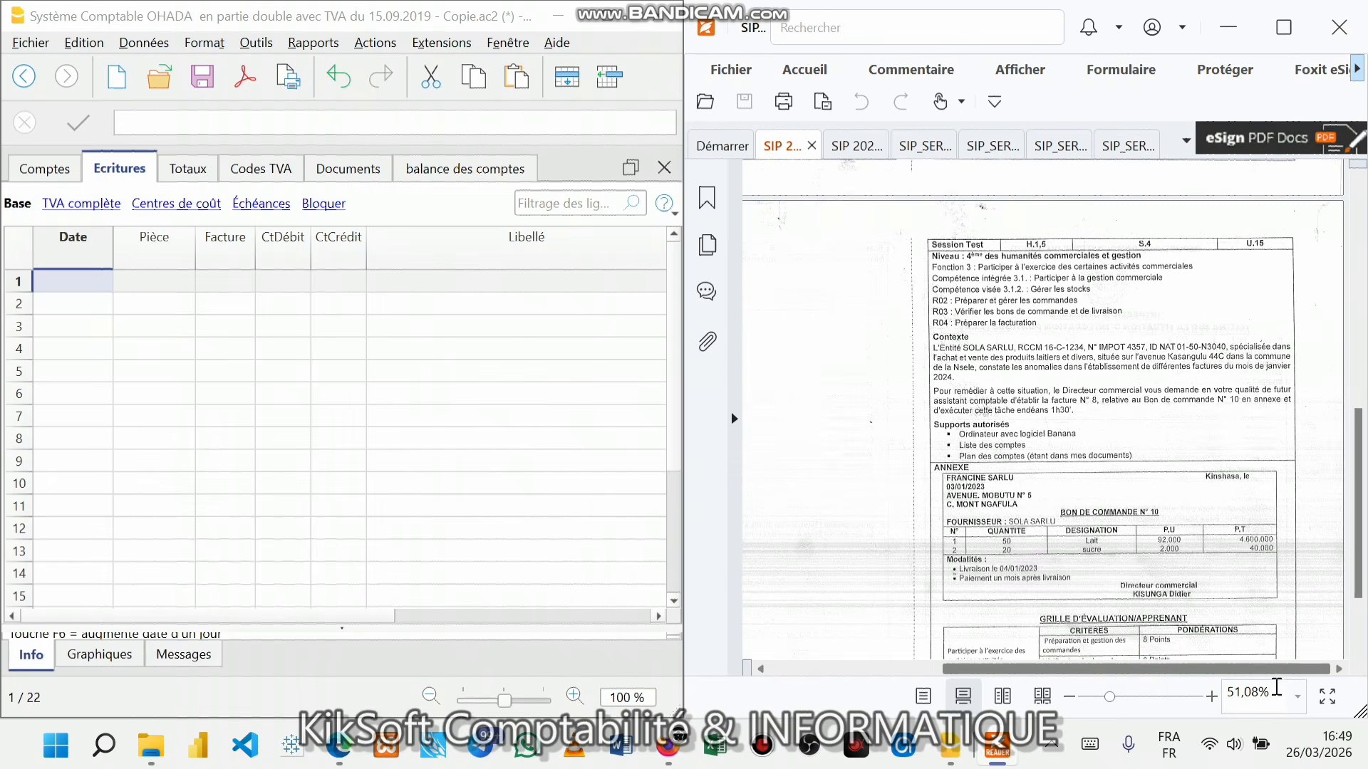
click(1203, 696)
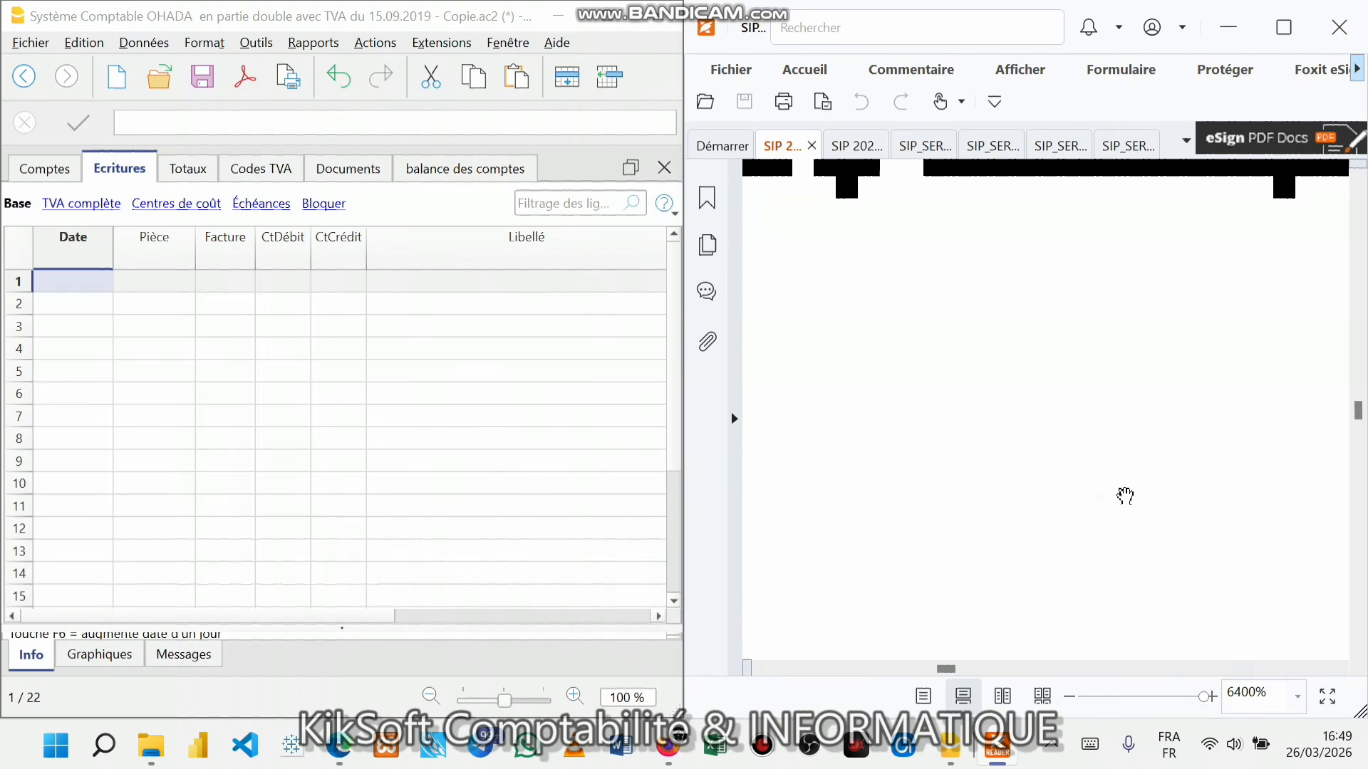
scroll(1142, 489, up, 3)
scroll(1150, 486, up, 3)
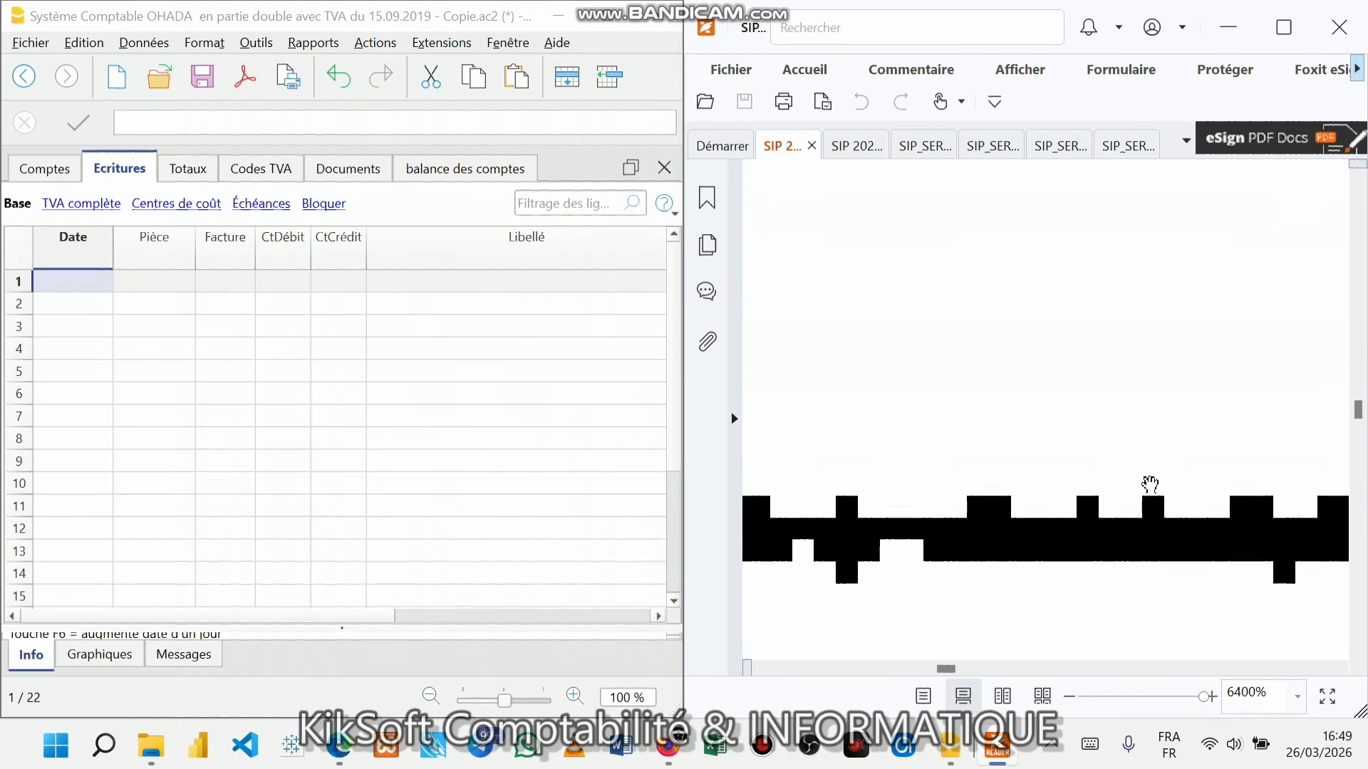
click(1154, 697)
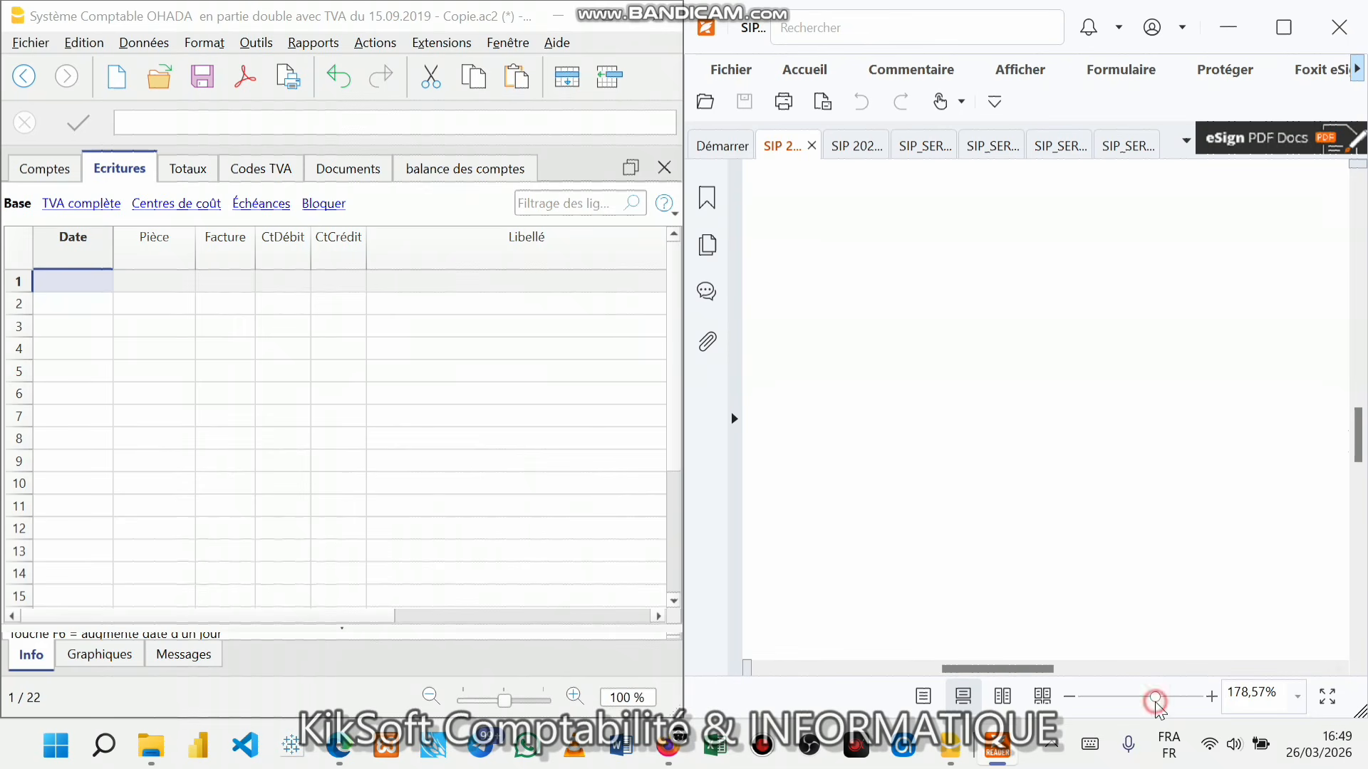
click(1133, 697)
click(1117, 696)
click(1119, 698)
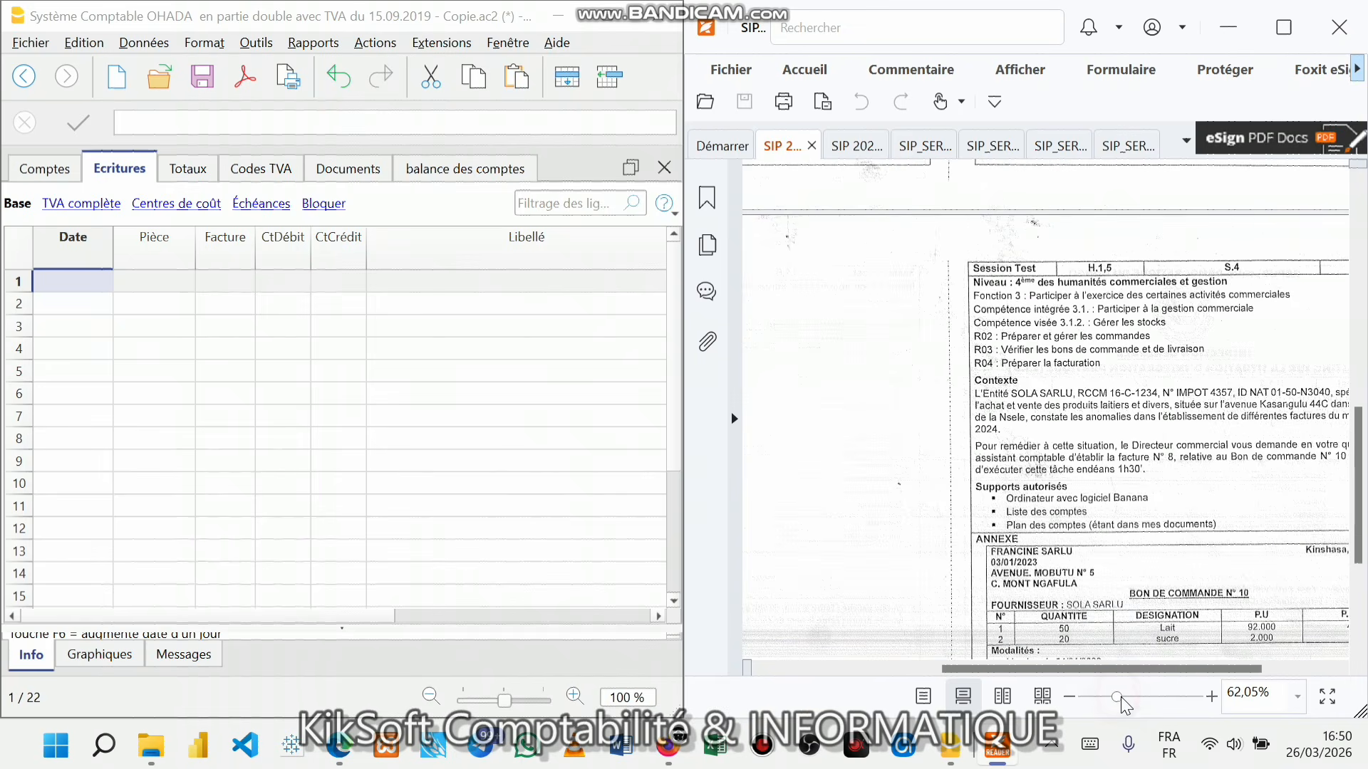
click(1144, 696)
click(1135, 696)
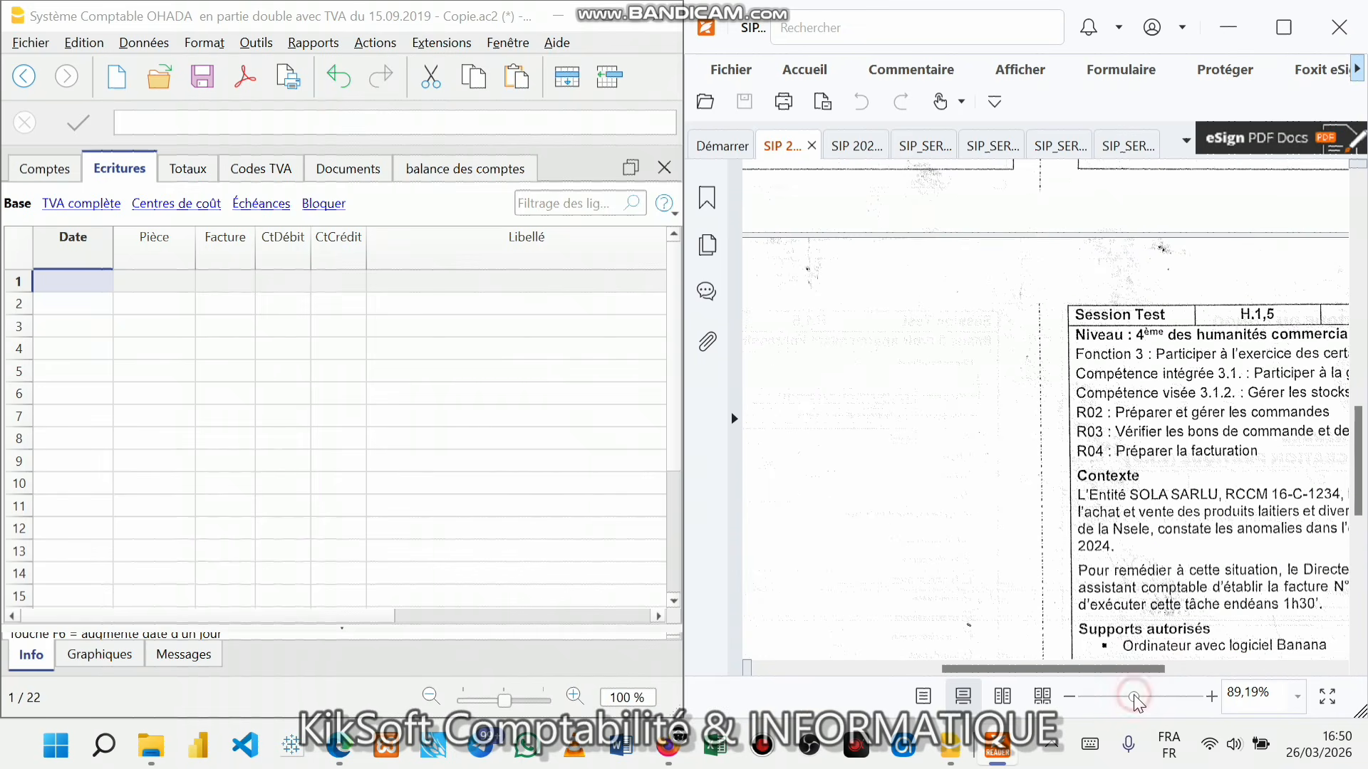
click(1119, 697)
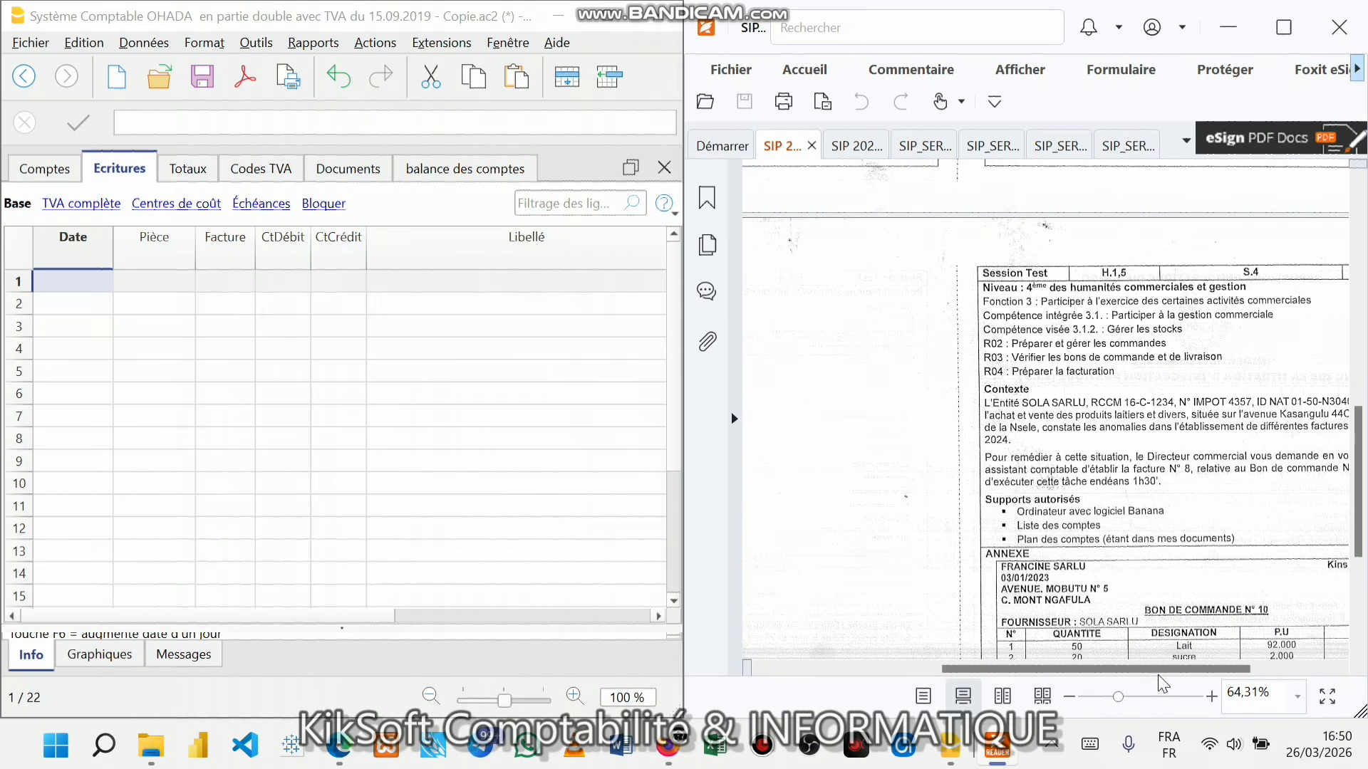
scroll(1158, 680, right, 4)
- Enlarge the page in small steps until the exam text and Bon de commande N° 10 are readable
click(1212, 697)
click(1212, 698)
click(1211, 698)
click(1212, 698)
click(1212, 697)
click(1212, 697)
click(1211, 698)
click(1212, 698)
click(1212, 698)
click(1211, 698)
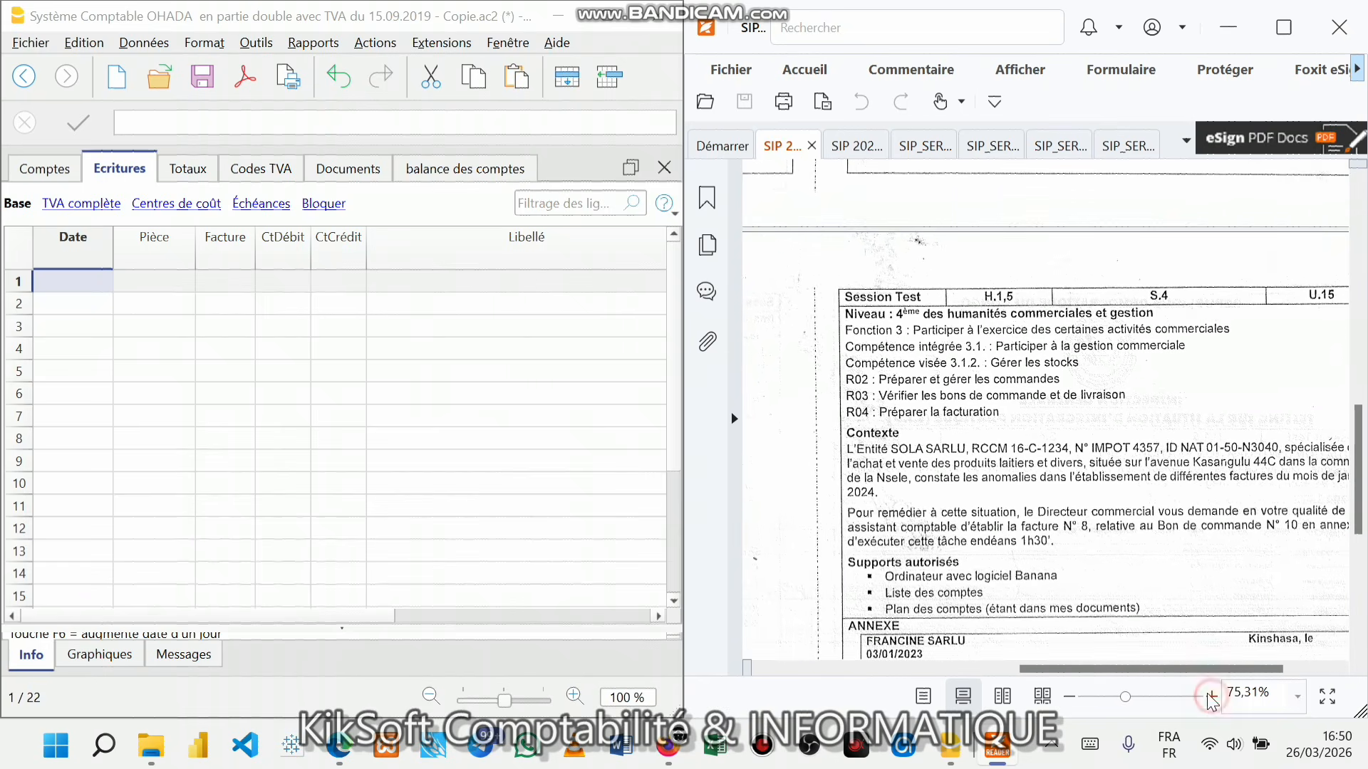
drag(1179, 669, 1195, 674)
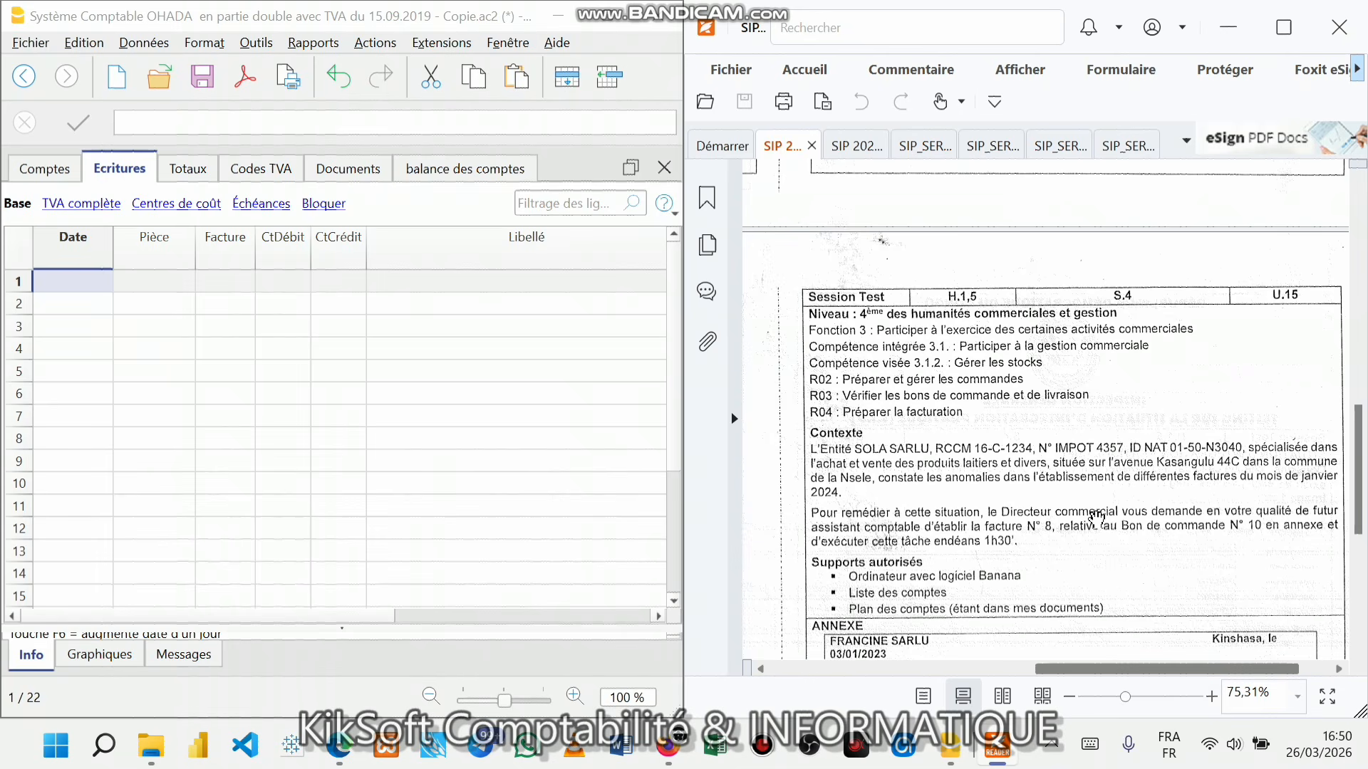
scroll(1096, 518, down, 6)
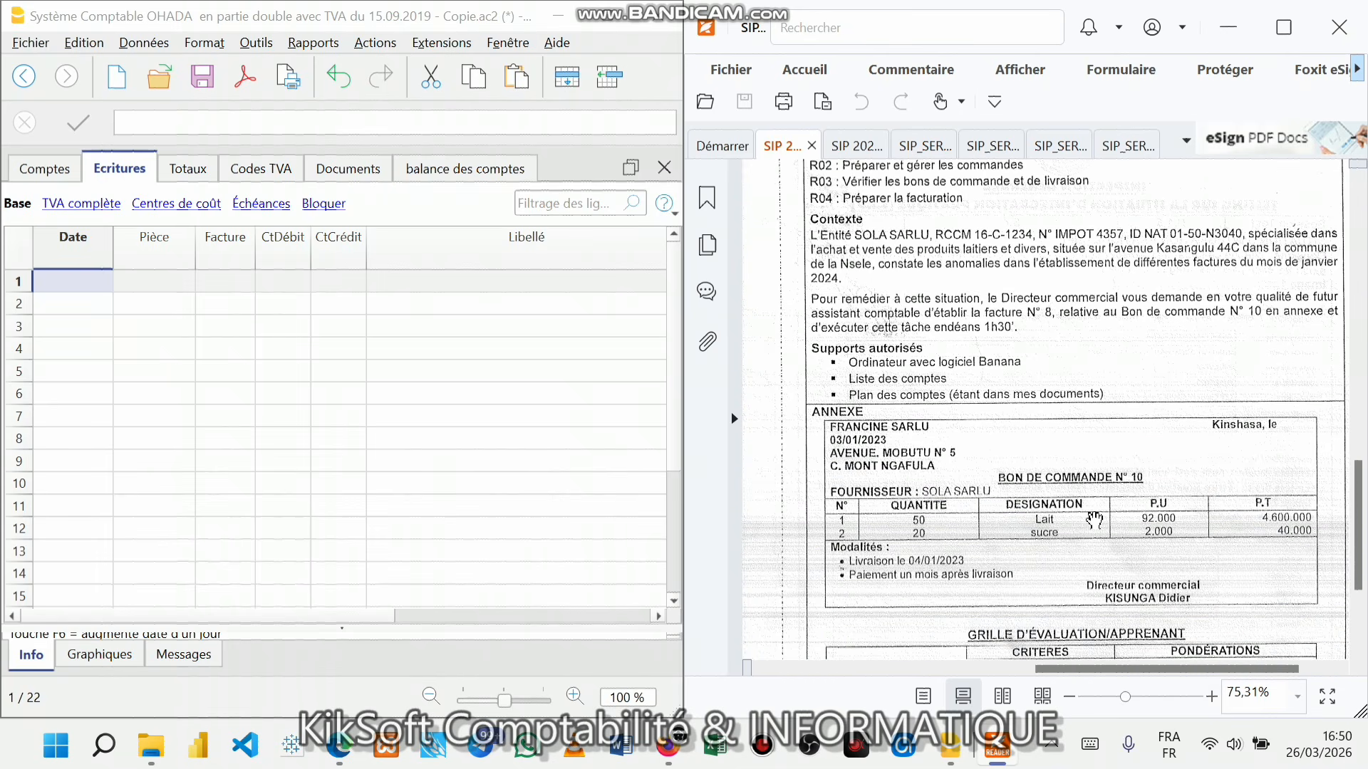
scroll(1095, 521, up, 2)
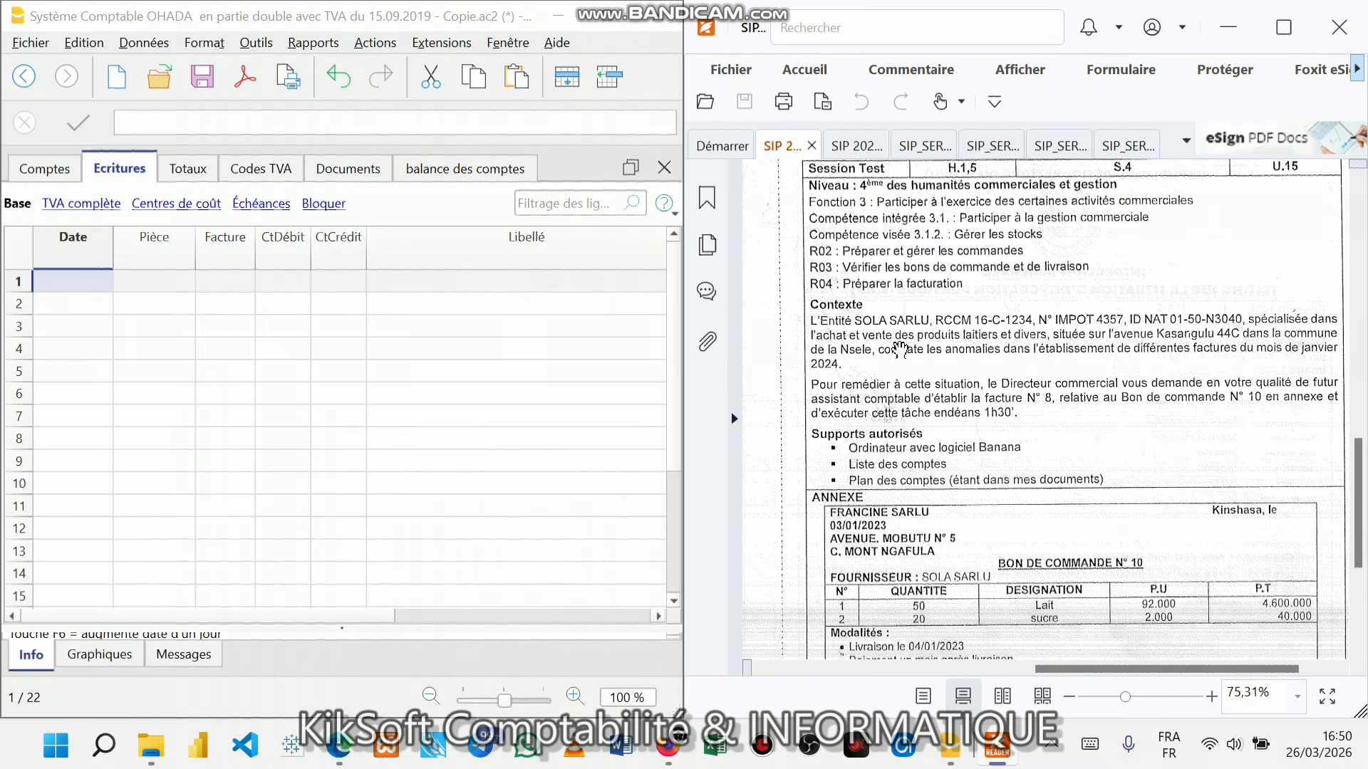
click(1211, 696)
click(1211, 697)
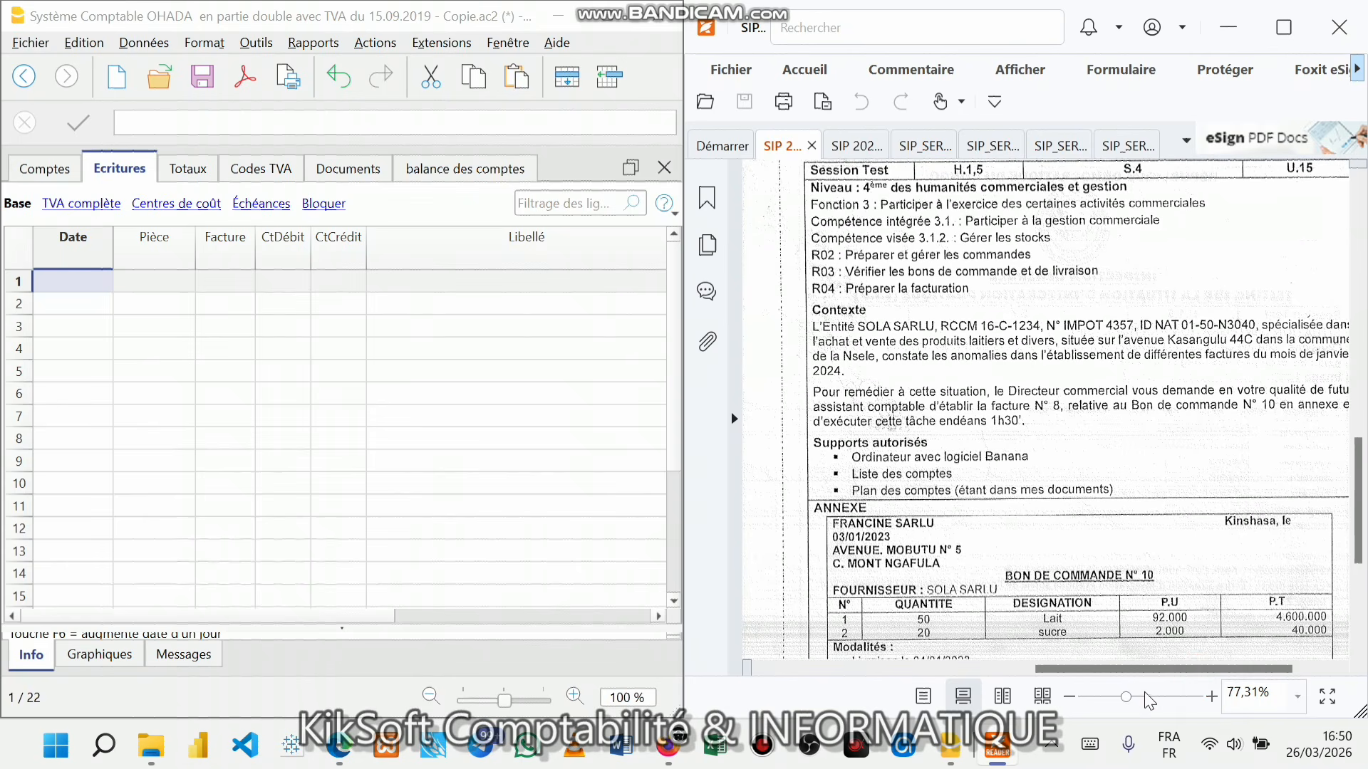
drag(1201, 669, 1216, 671)
- Zoom the PDF to about 80% and scroll down to the order table and Modalités
click(1211, 697)
click(1212, 697)
click(1211, 697)
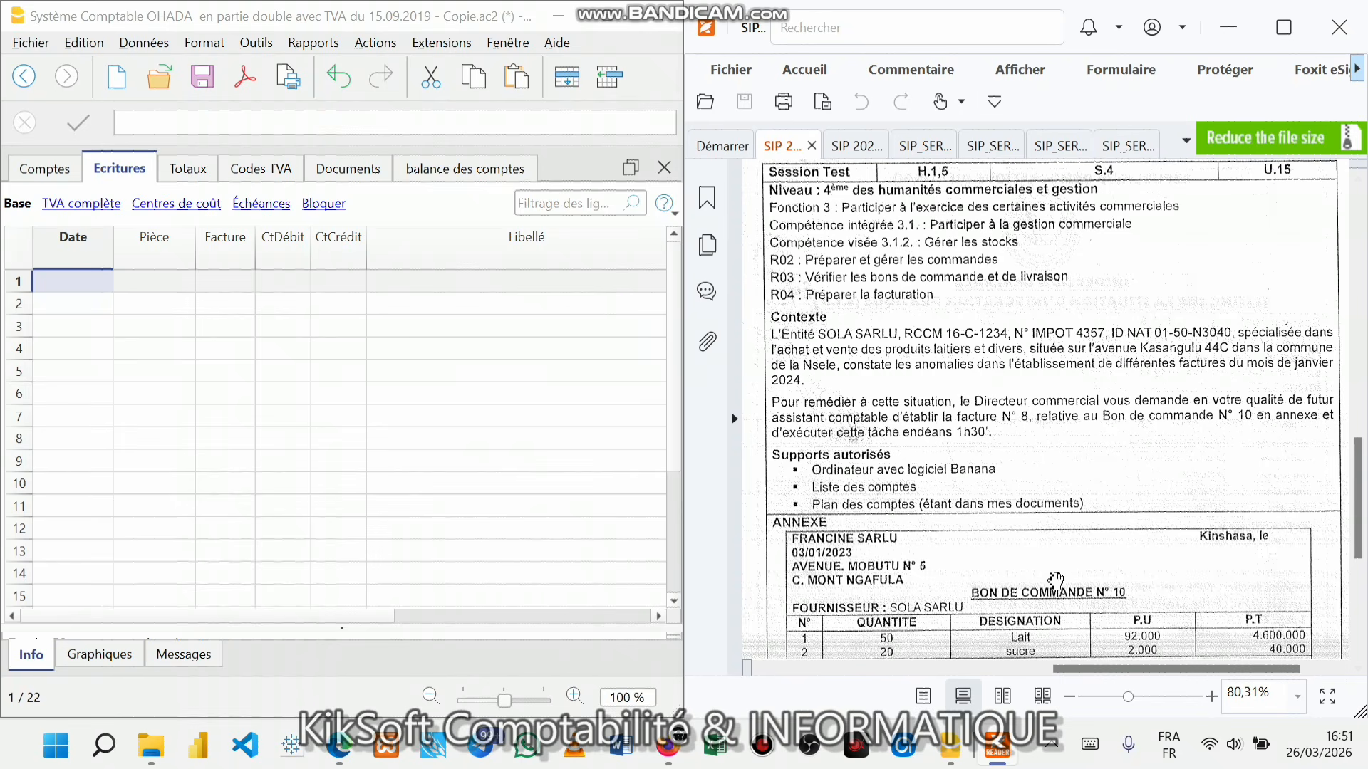
scroll(935, 559, down, 3)
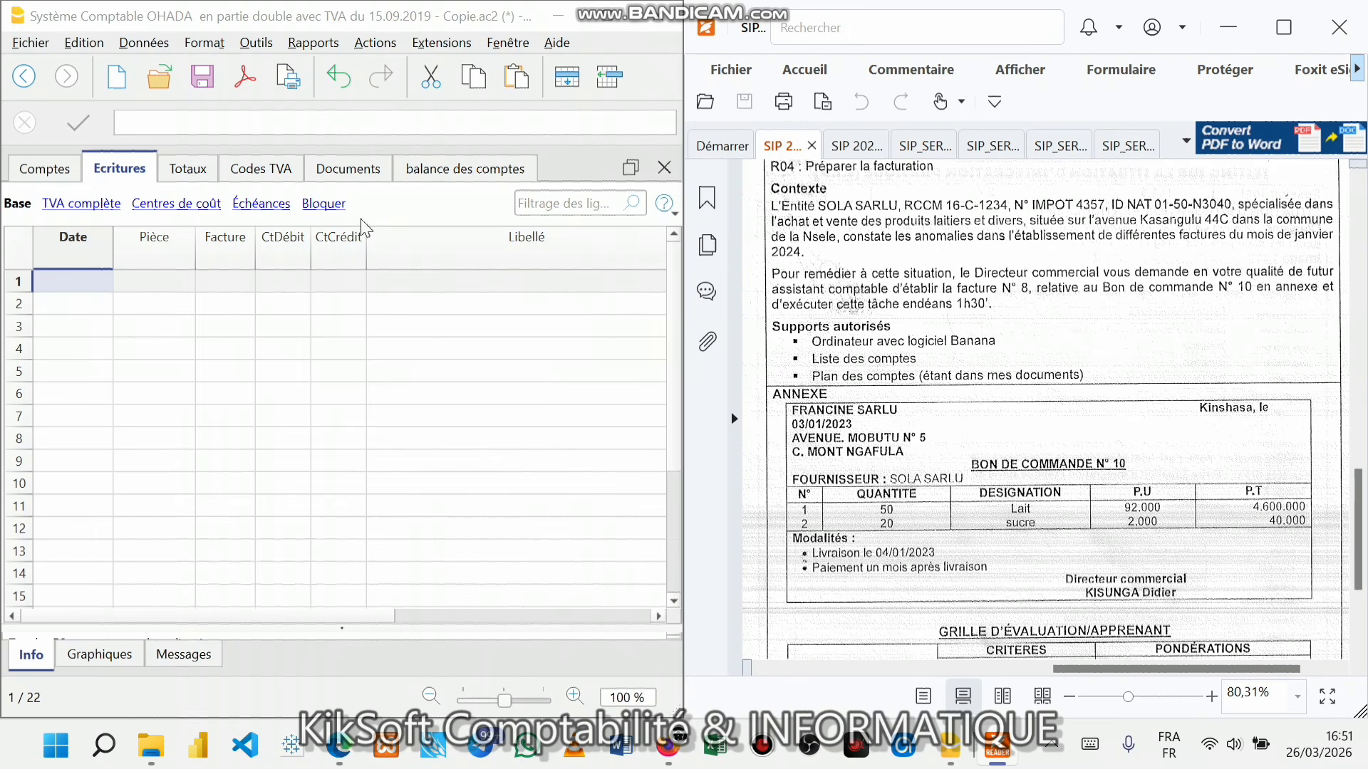
- In Propriétés fichier (Données de base), replace the En-tête gauche with FRANCINE SARLU
click(32, 45)
click(114, 174)
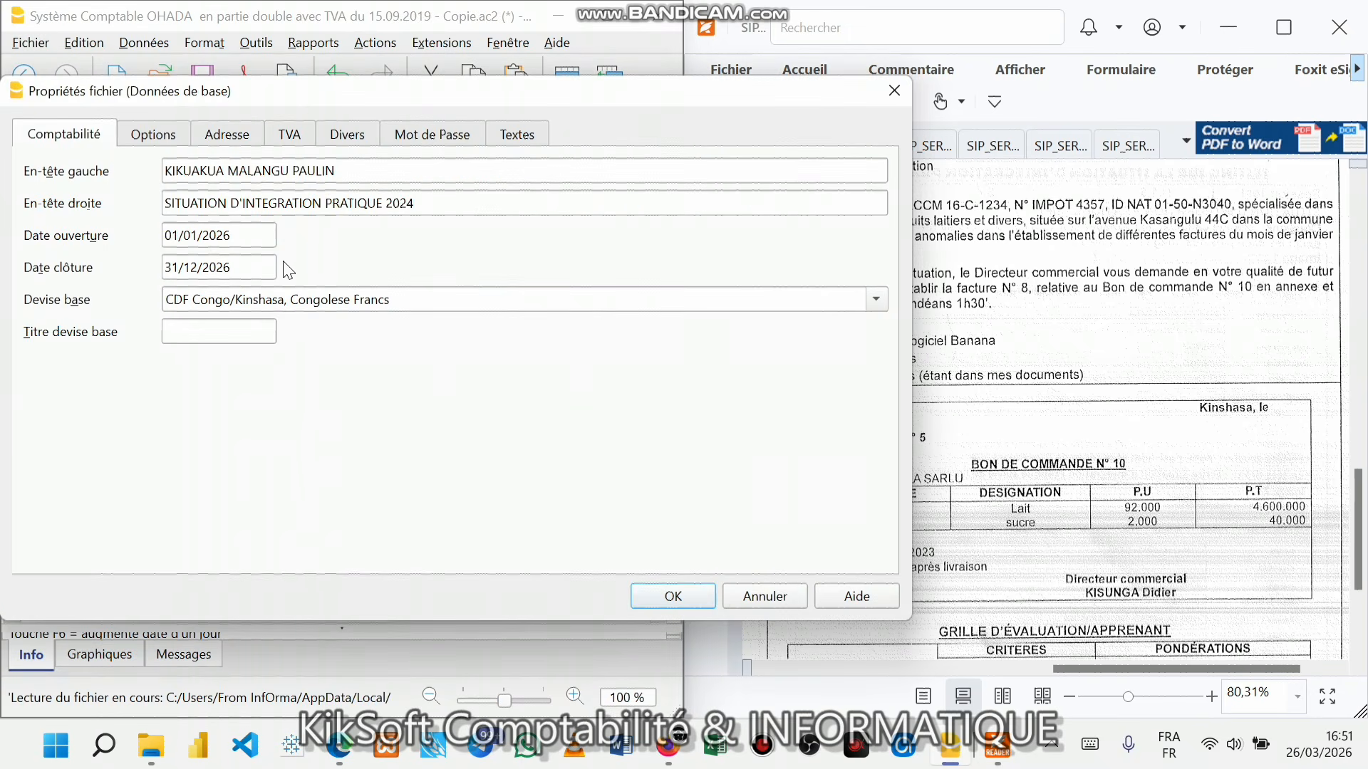
click(355, 172)
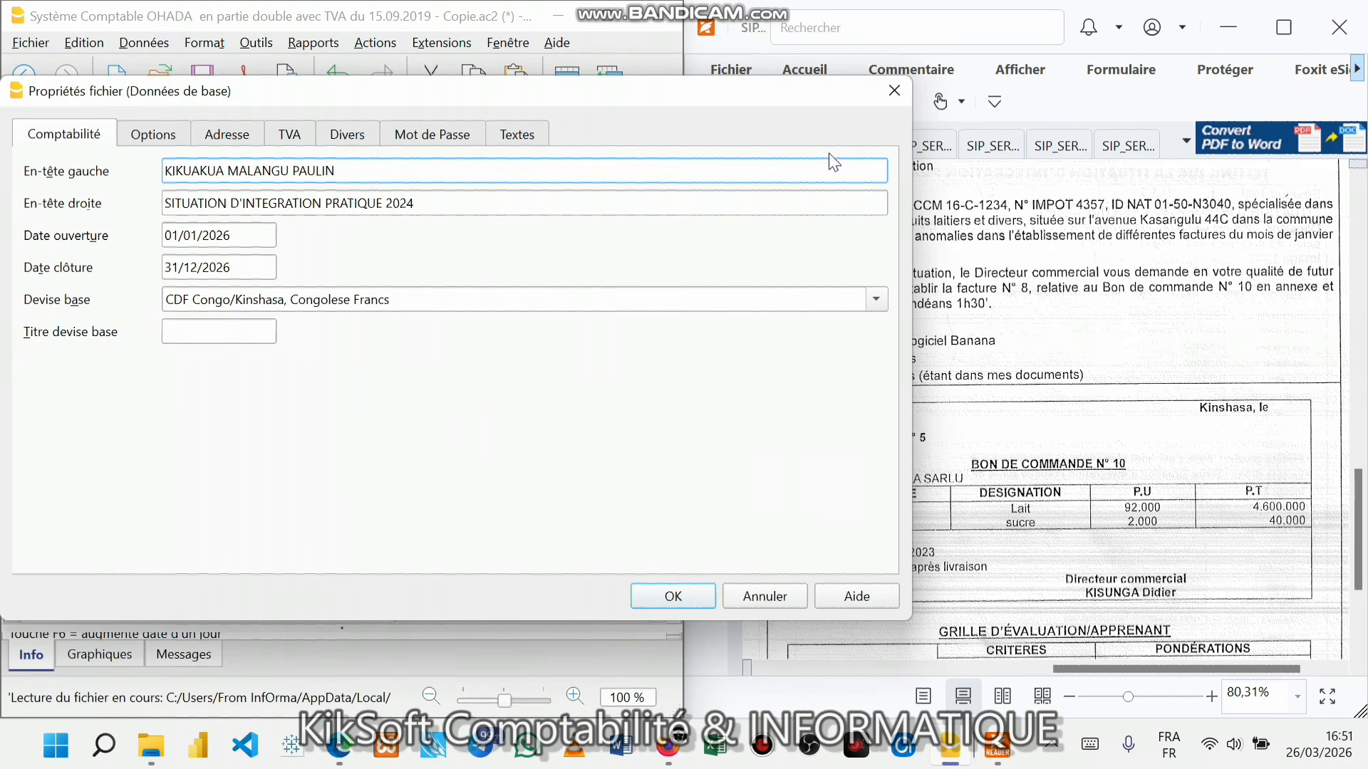
drag(788, 91, 677, 99)
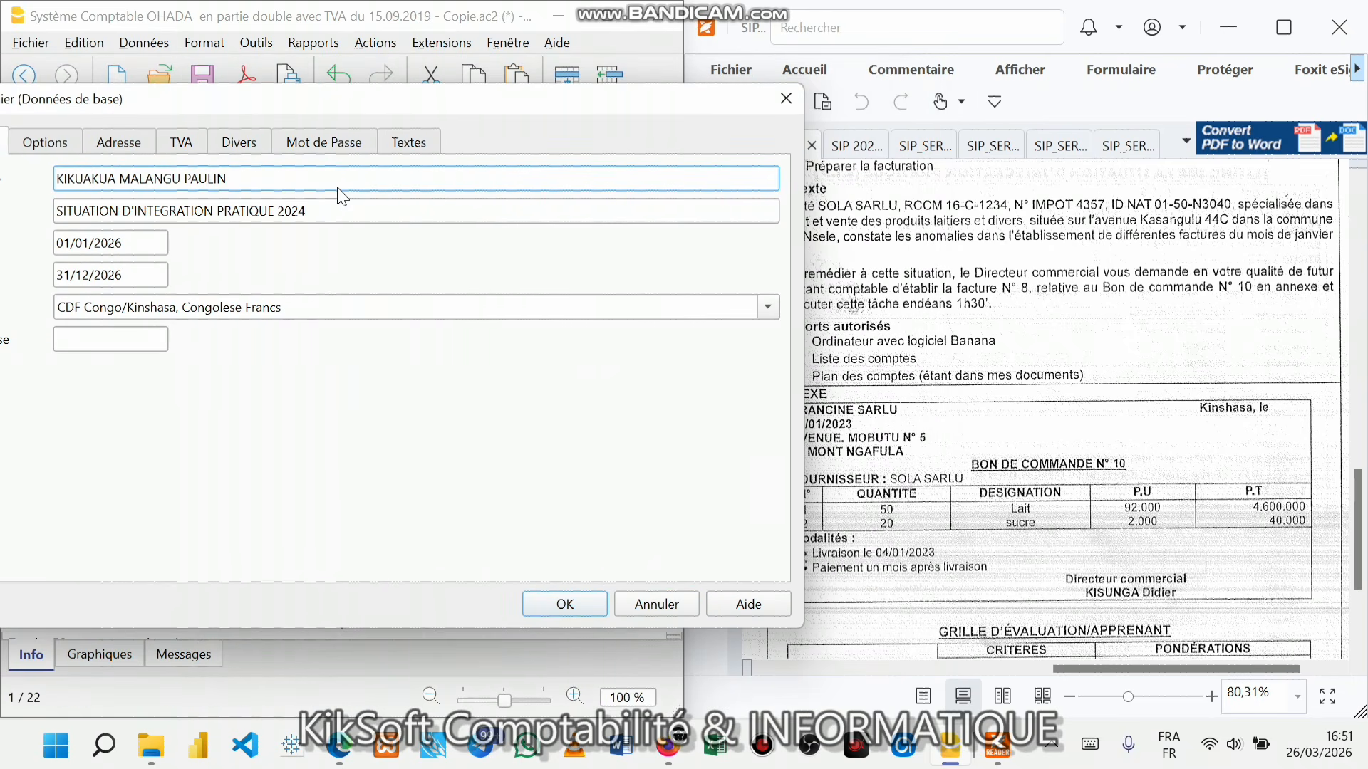
key(BackSpace)
key(BackSpace)
key(BackSpace)
key(BackSpace)
key(BackSpace)
key(BackSpace)
key(BackSpace)
key(BackSpace)
key(BackSpace)
key(BackSpace)
key(BackSpace)
key(BackSpace)
key(BackSpace)
key(BackSpace)
key(BackSpace)
key(BackSpace)
key(BackSpace)
key(BackSpace)
key(BackSpace)
key(BackSpace)
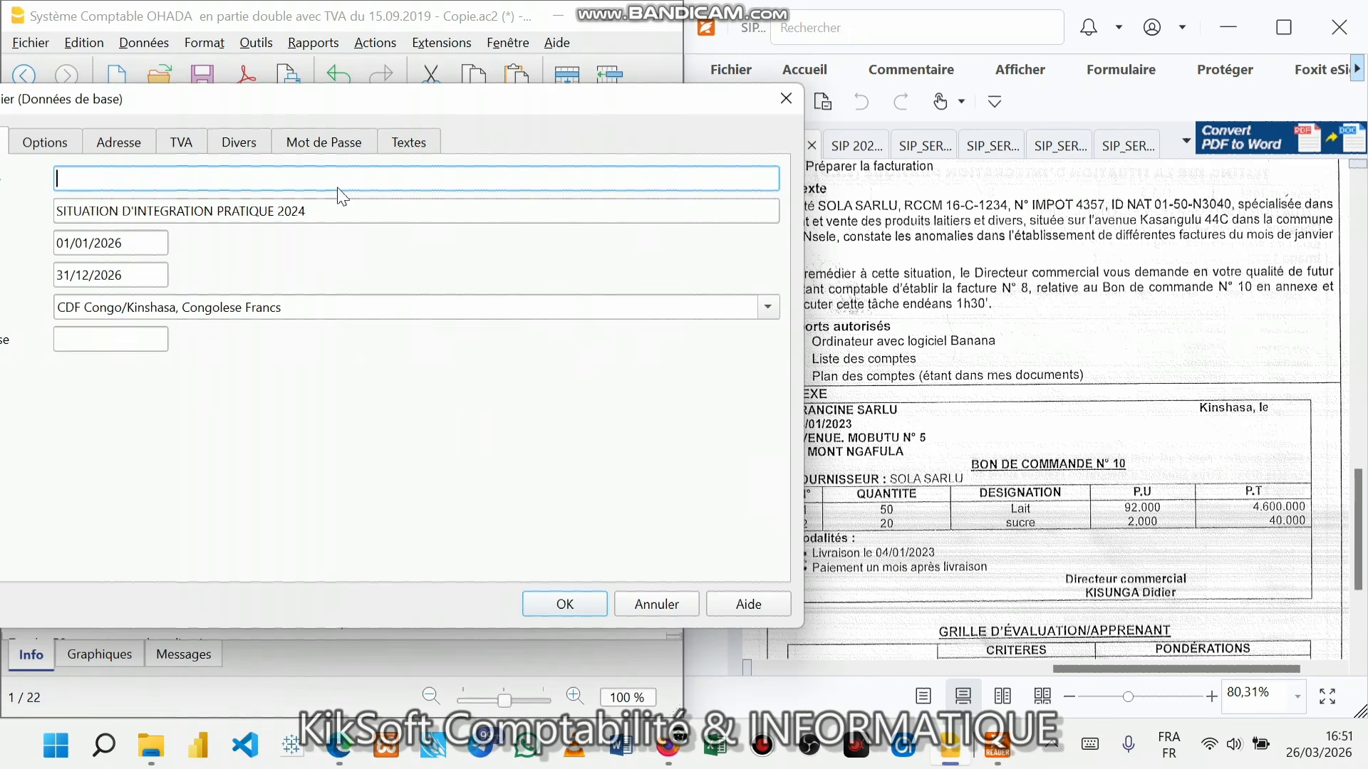
text(FRA)
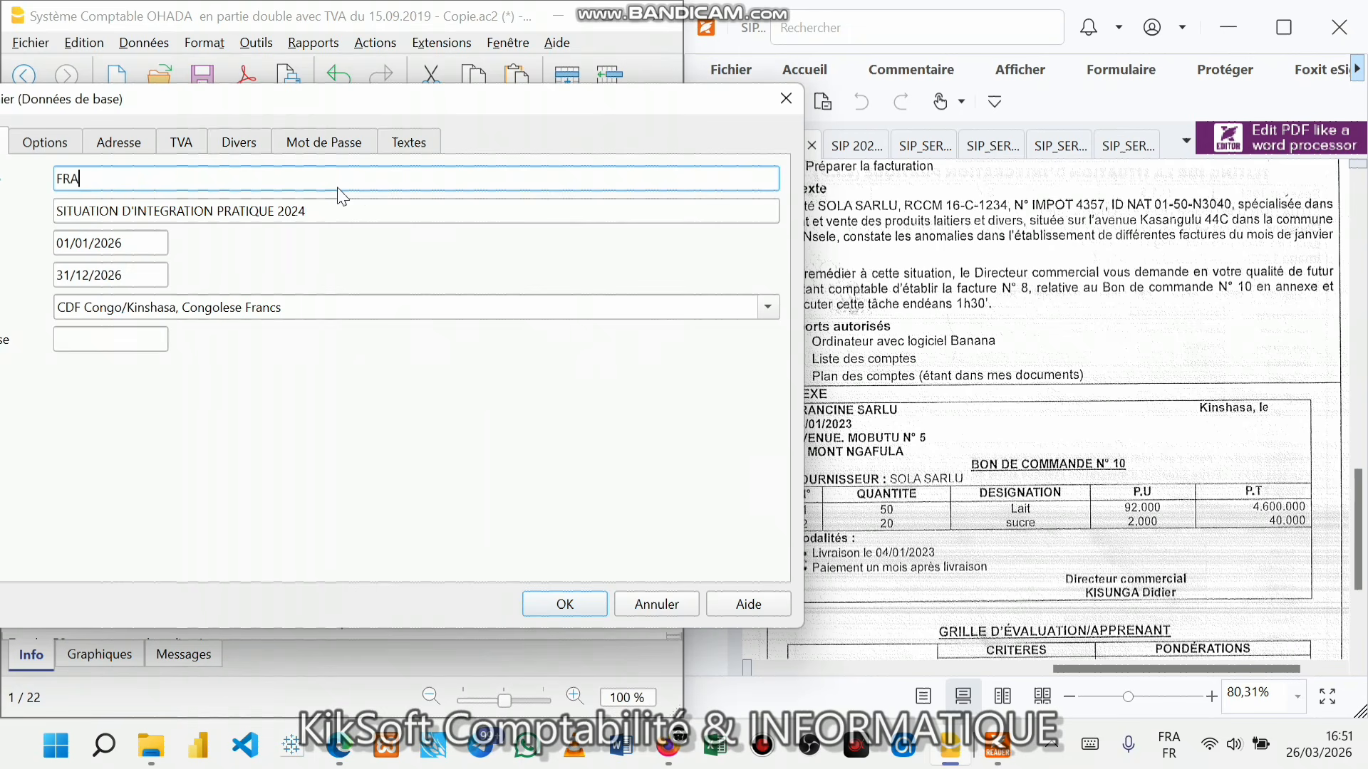
text(NCINE SARLU)
drag(437, 102, 407, 102)
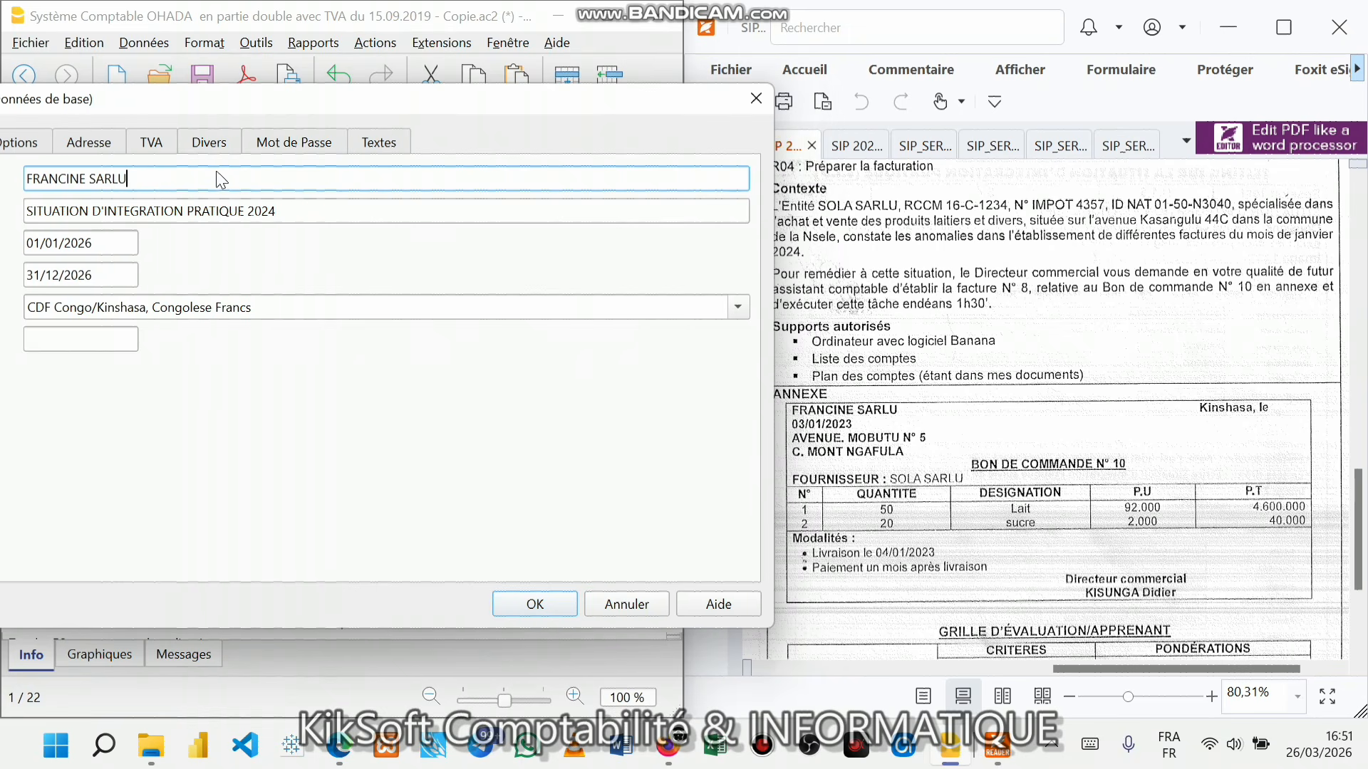
click(282, 212)
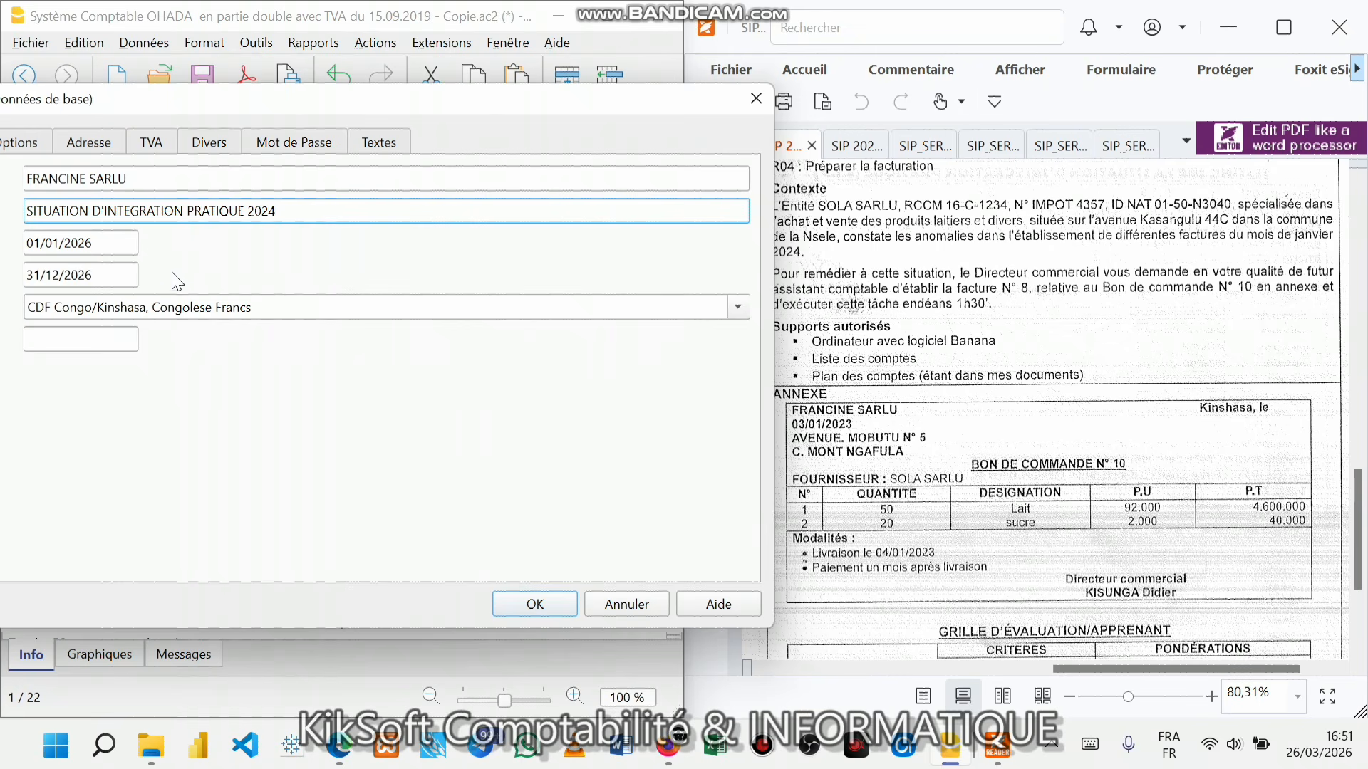
click(96, 244)
click(93, 275)
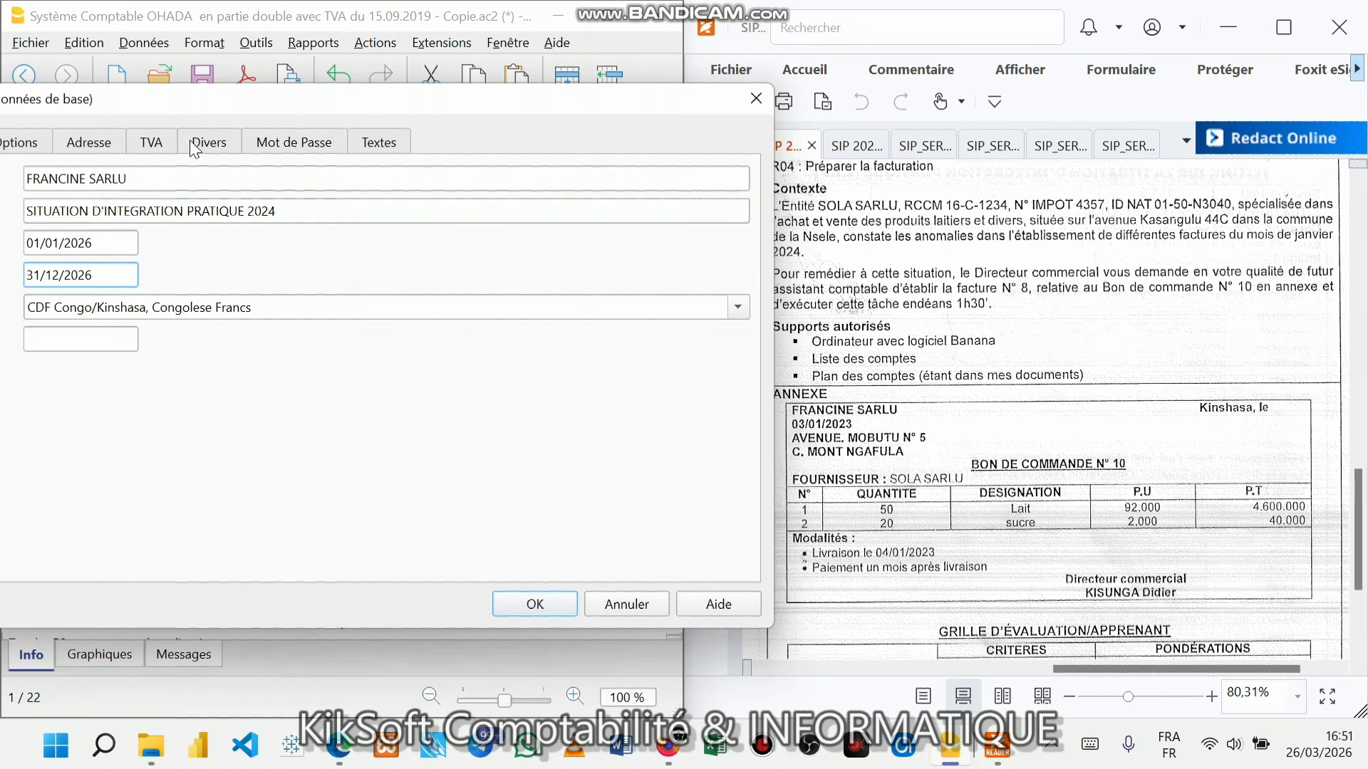
- In the Adresse tab, replace the company name with FRANCINE SARLU and clear the surname line
click(112, 151)
click(249, 180)
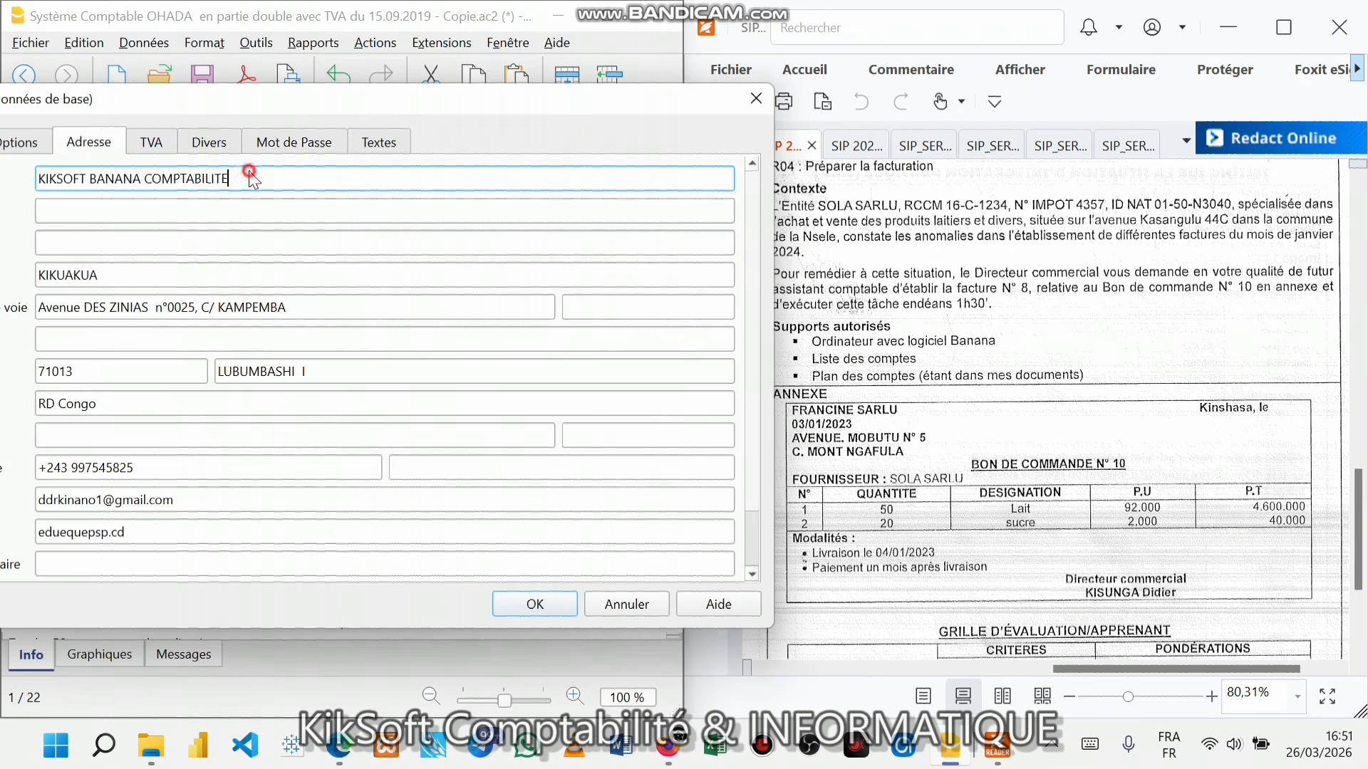
drag(246, 180, 15, 184)
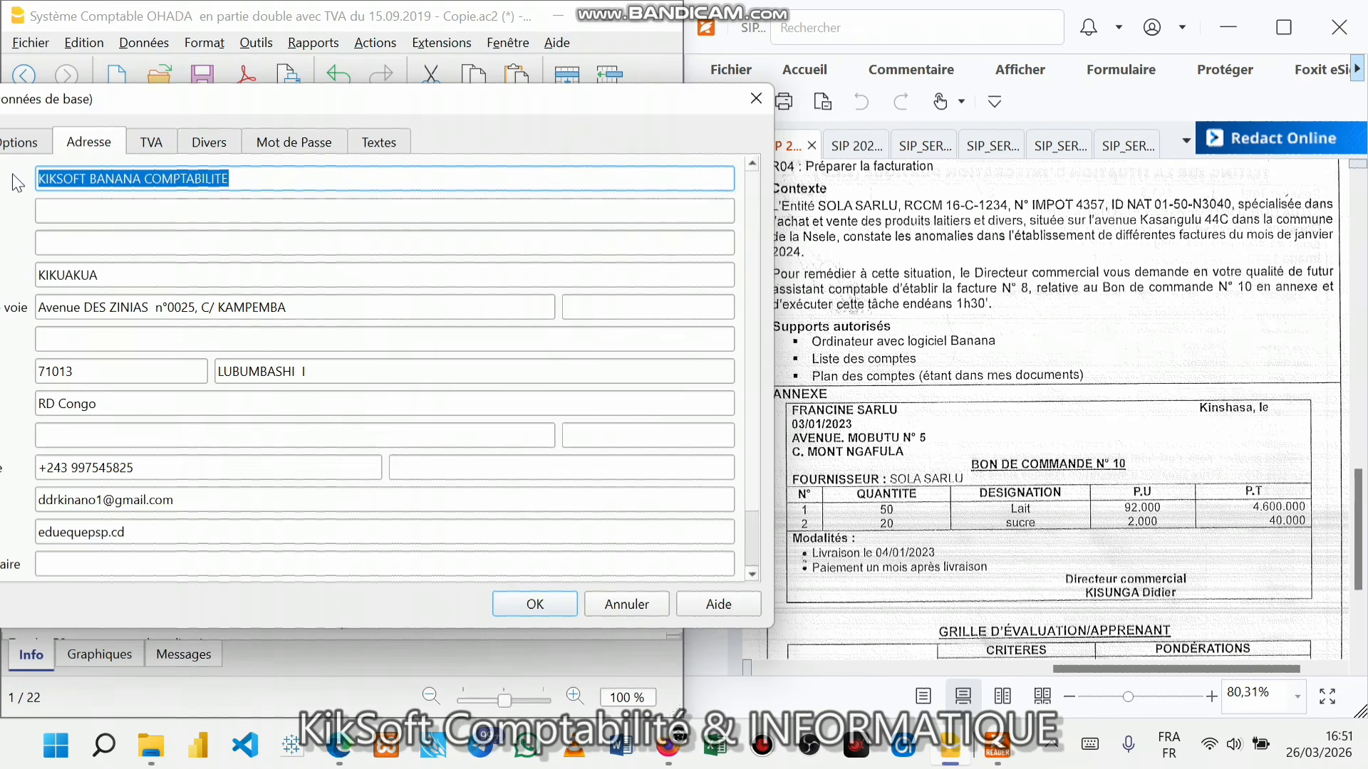
text(FRA)
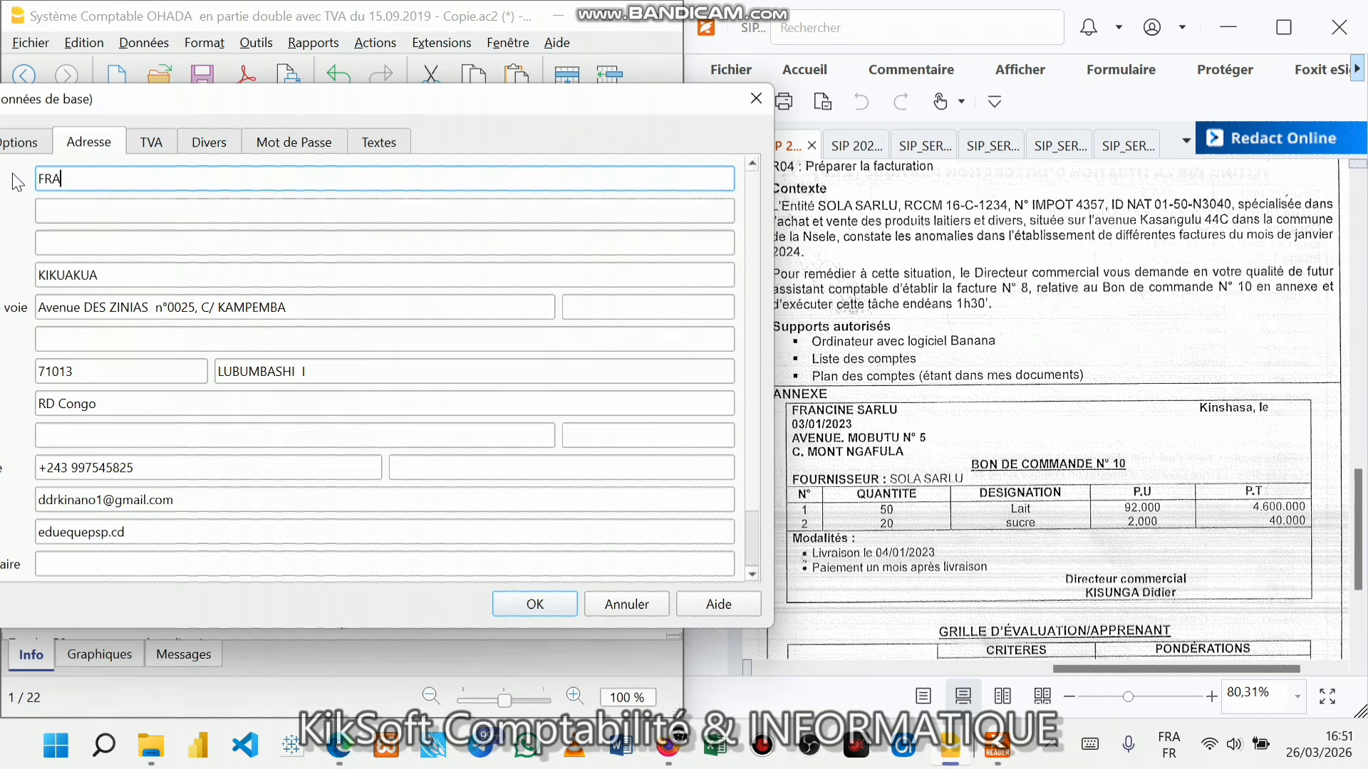
text(NCINE SARLU)
click(101, 269)
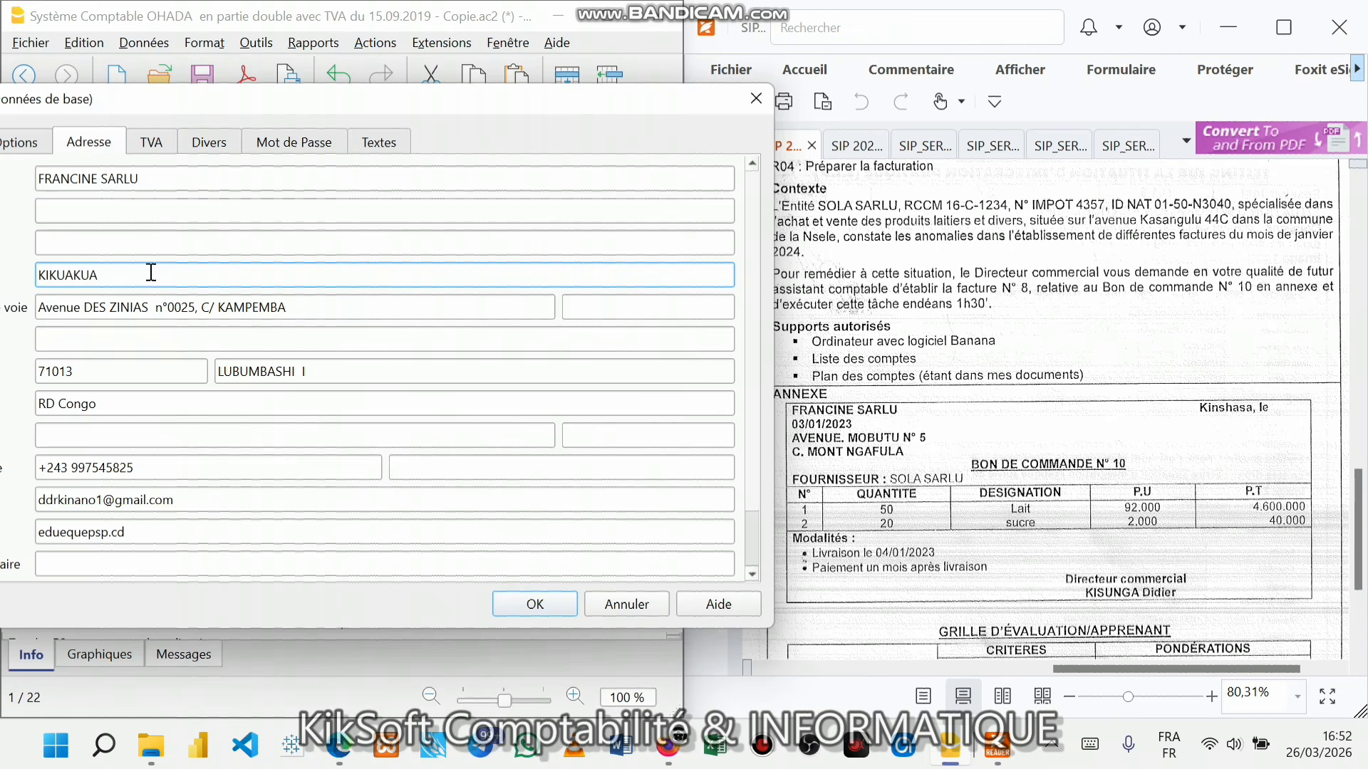
key(BackSpace)
key(BackSpace)
key(BackSpace)
key(BackSpace)
key(BackSpace)
key(BackSpace)
key(BackSpace)
click(148, 307)
key(BackSpace)
key(BackSpace)
key(BackSpace)
key(BackSpace)
key(BackSpace)
key(BackSpace)
key(BackSpace)
key(BackSpace)
key(BackSpace)
key(BackSpace)
key(BackSpace)
key(BackSpace)
key(BackSpace)
key(BackSpace)
key(BackSpace)
key(BackSpace)
key(BackSpace)
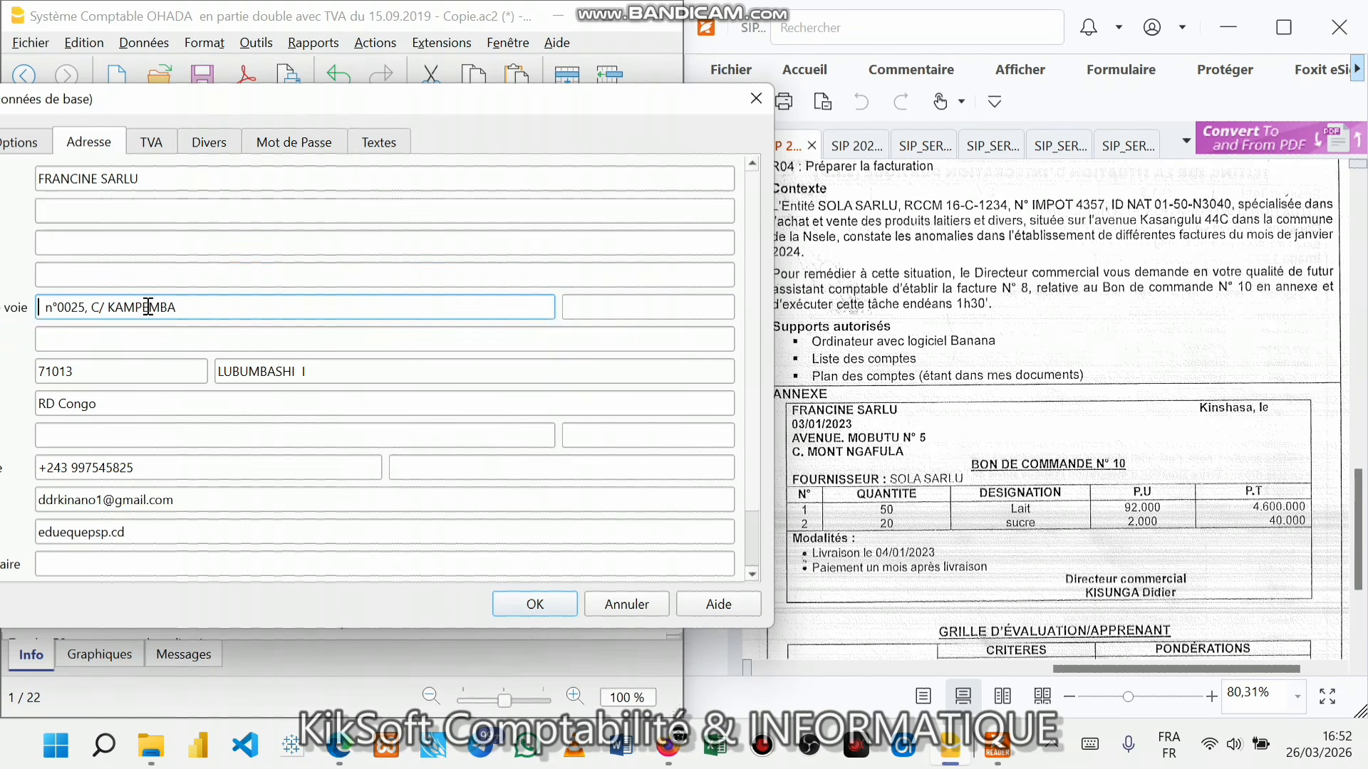
key(ctrl+z)
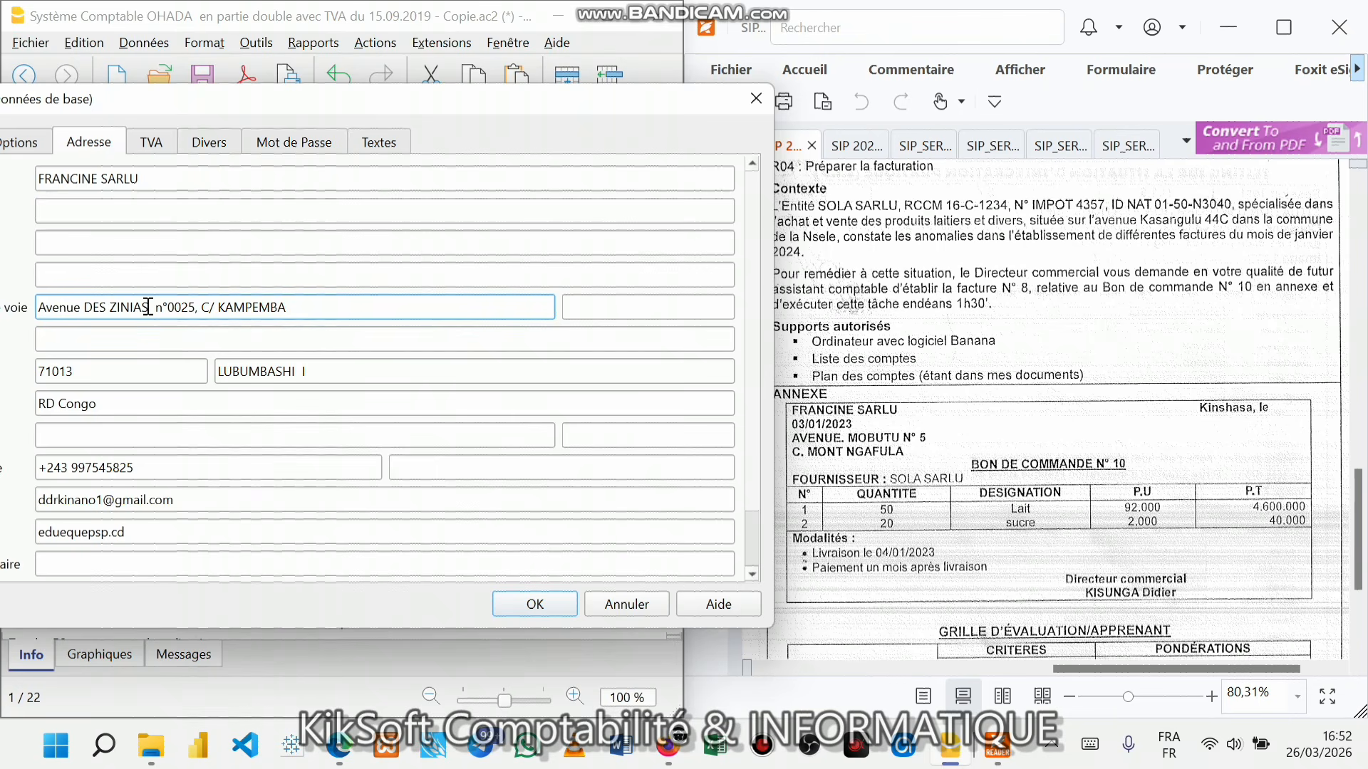
key(BackSpace)
key(BackSpace)
key(BackSpace)
key(BackSpace)
key(BackSpace)
key(BackSpace)
key(BackSpace)
key(BackSpace)
key(BackSpace)
key(BackSpace)
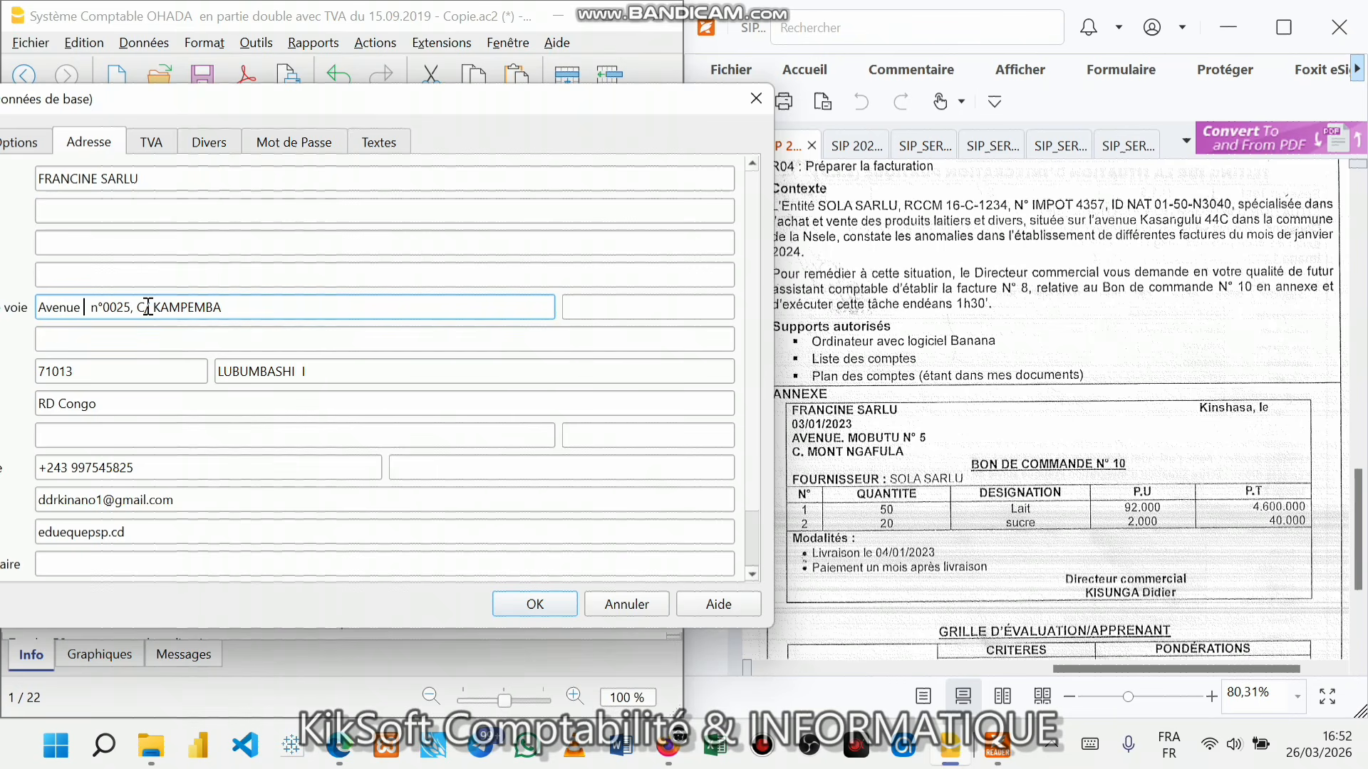
text(MOBUTU)
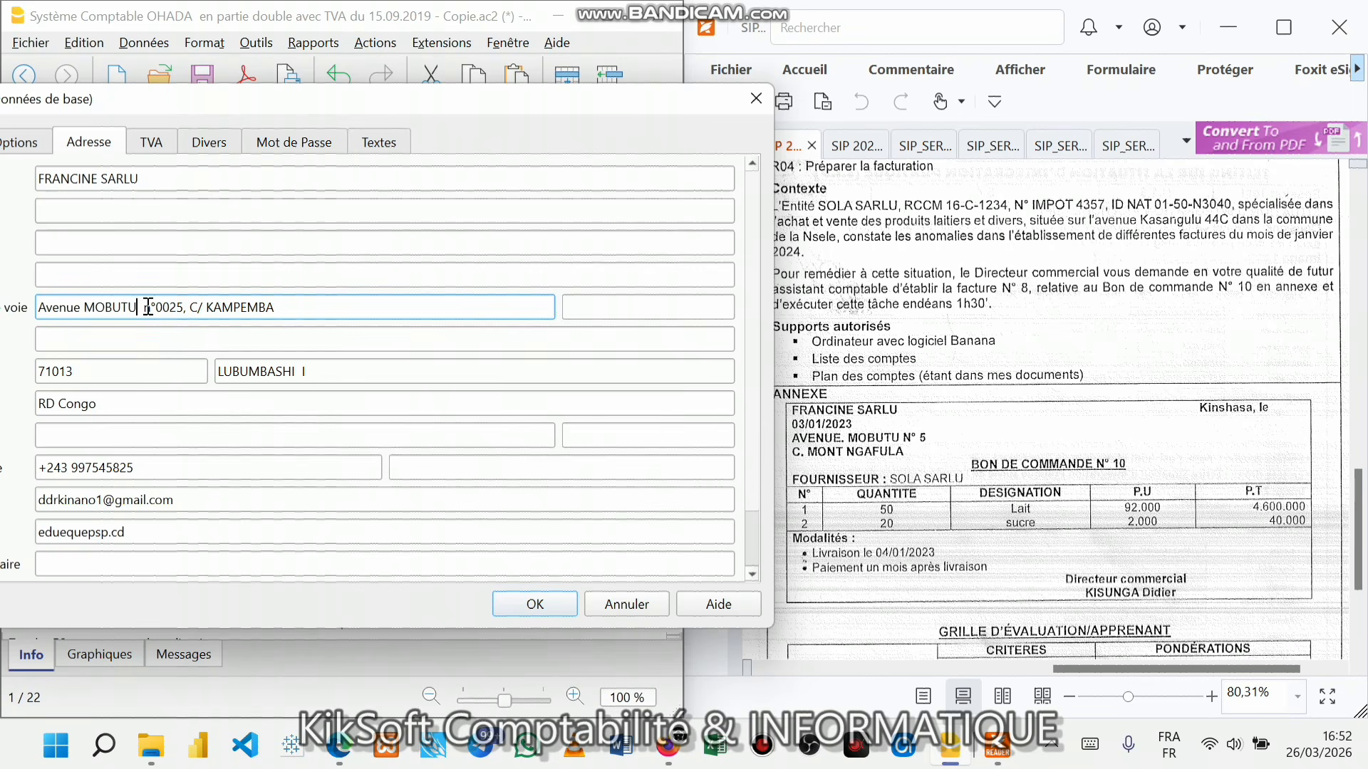
click(174, 302)
key(BackSpace)
key(BackSpace)
key(BackSpace)
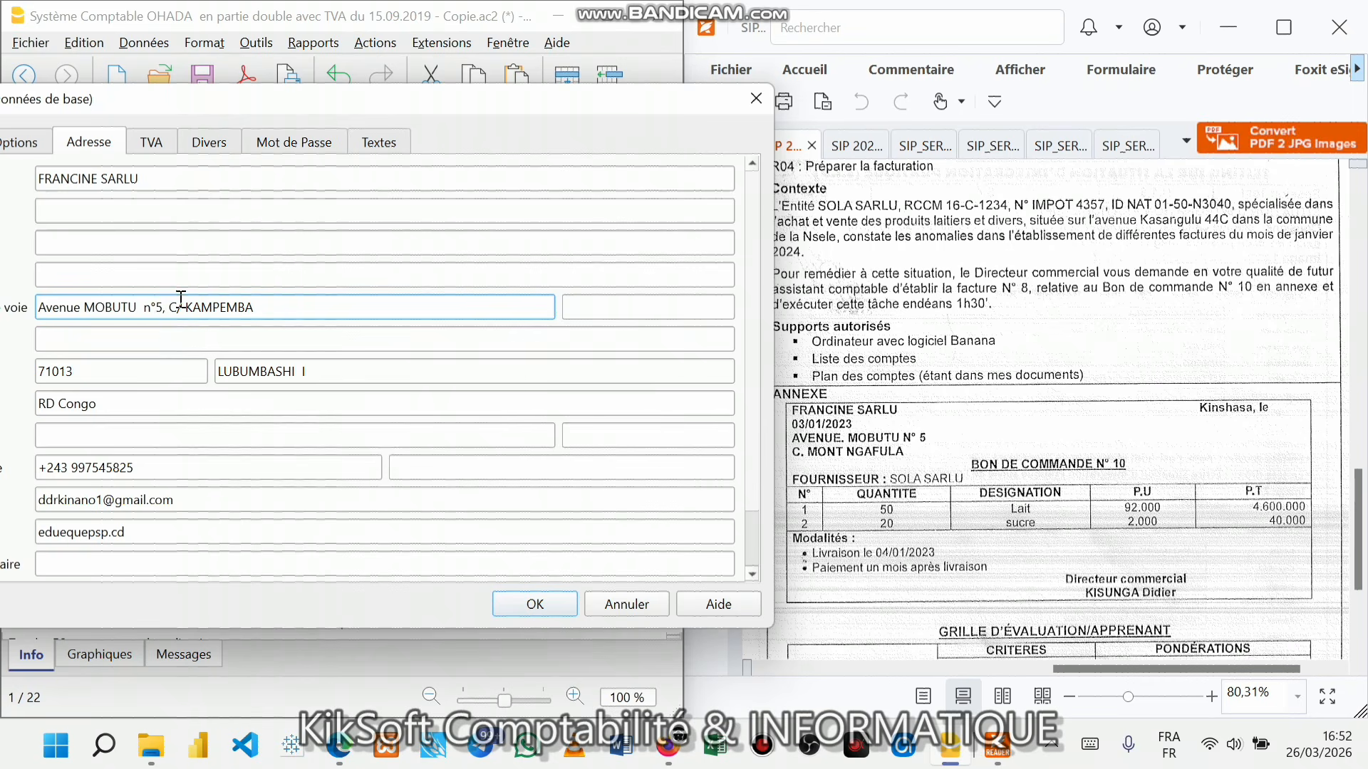
click(257, 305)
key(BackSpace)
key(BackSpace)
key(BackSpace)
key(BackSpace)
key(BackSpace)
key(BackSpace)
text(MO)
key(BackSpace)
key(BackSpace)
text(LA)
- Replace the city LUBUMBASHI with KINSHASA
click(124, 347)
click(131, 374)
click(119, 404)
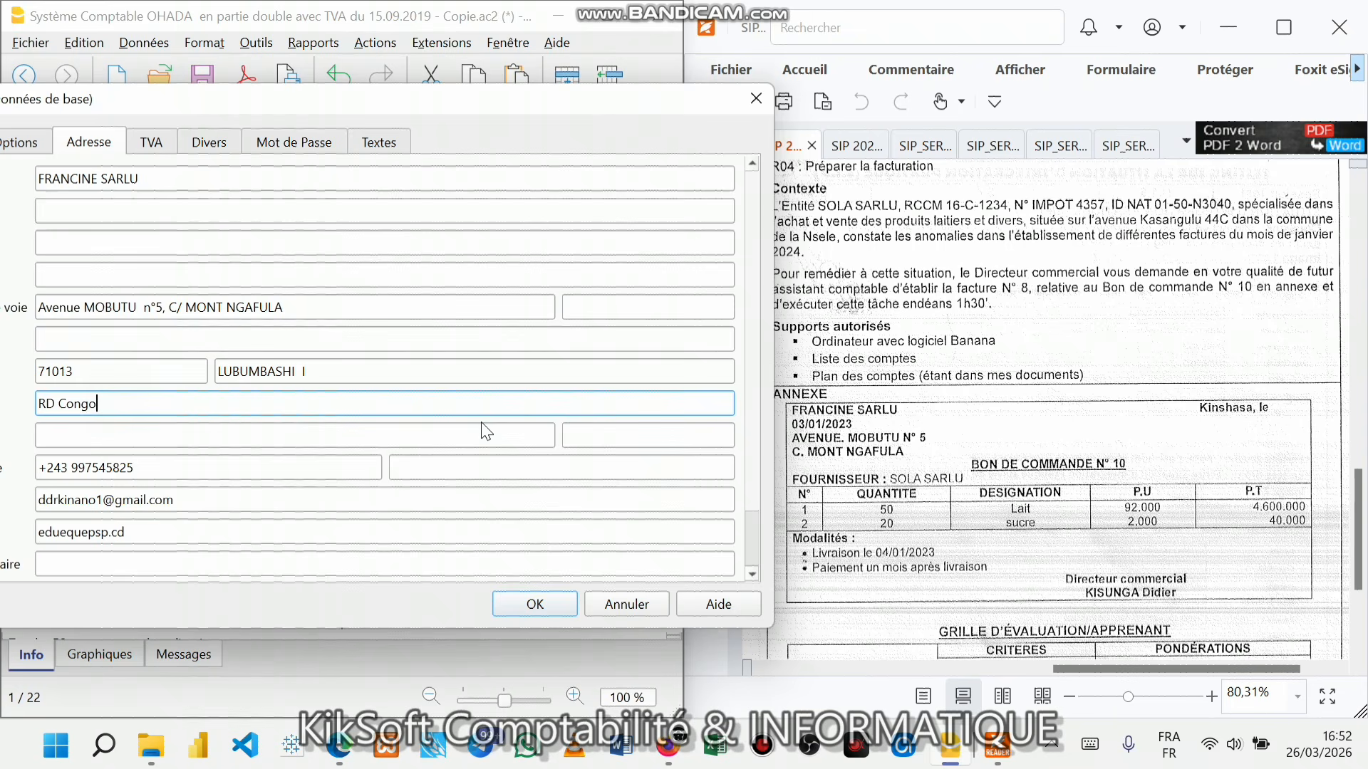
click(355, 374)
drag(355, 374, 203, 371)
text(KIN)
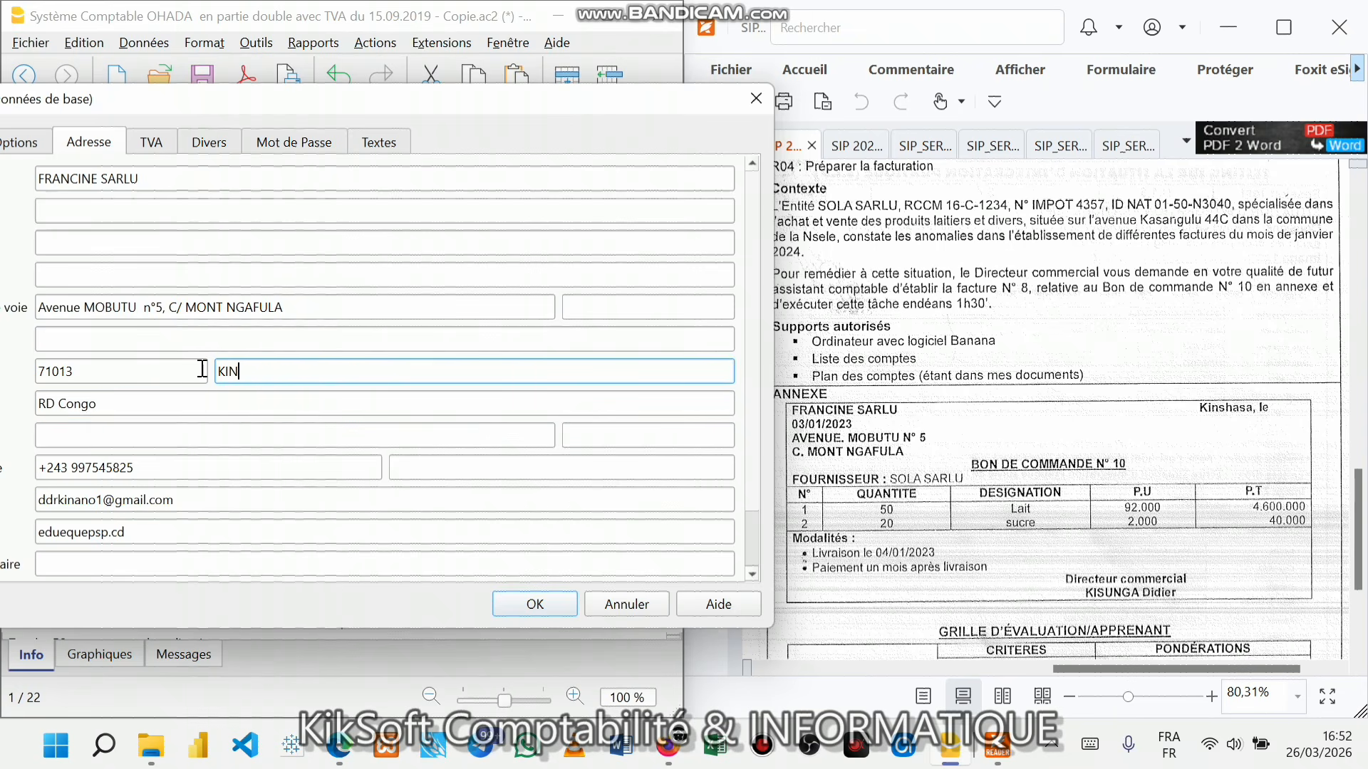
text(SHASA)
click(235, 405)
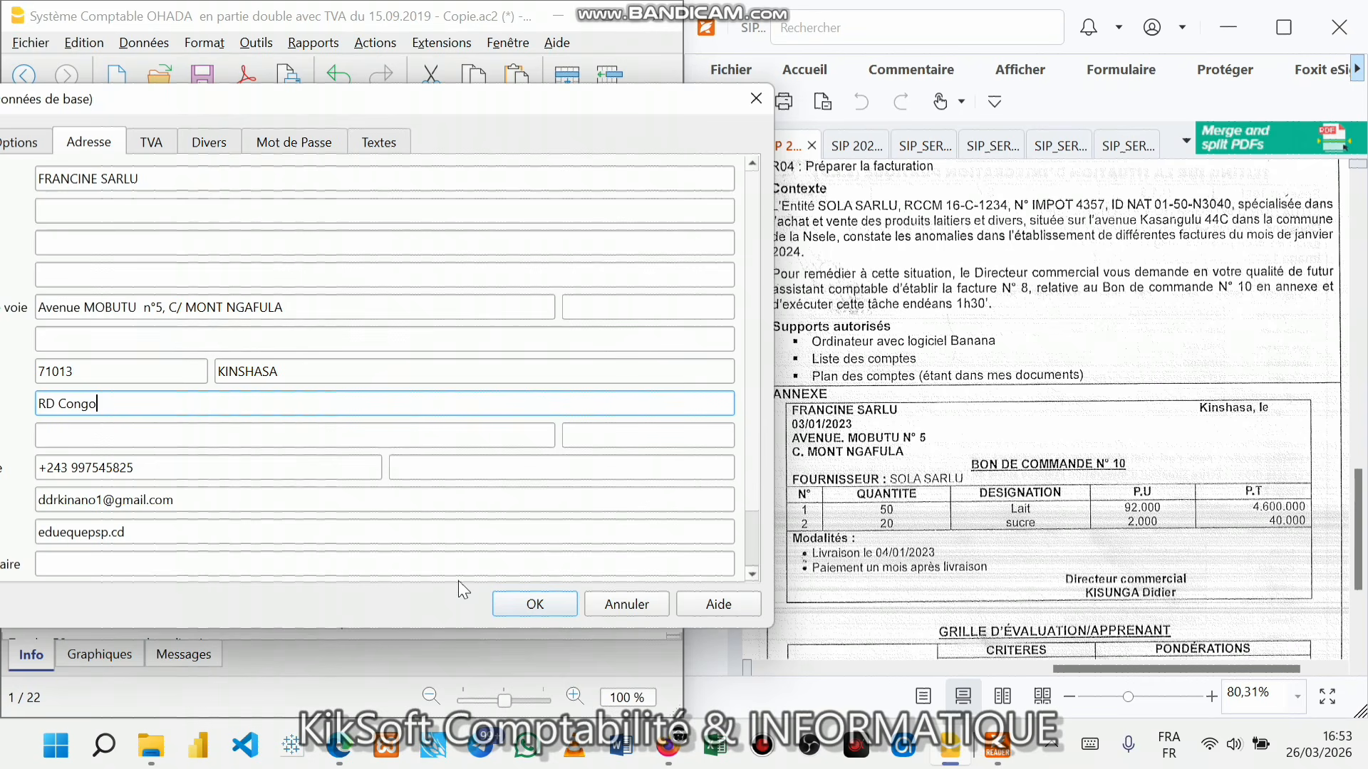
- Confirm the file properties and save the OHADA accounting file
click(507, 605)
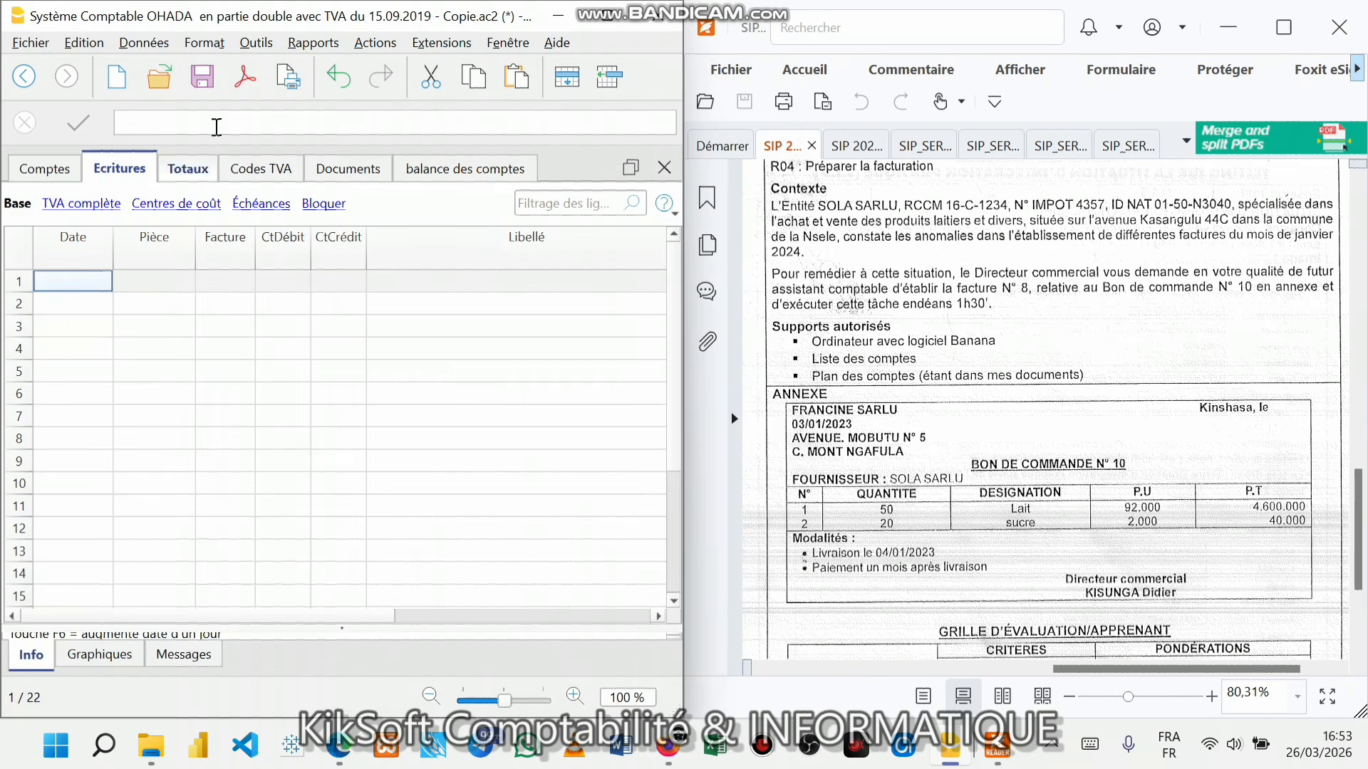
click(203, 76)
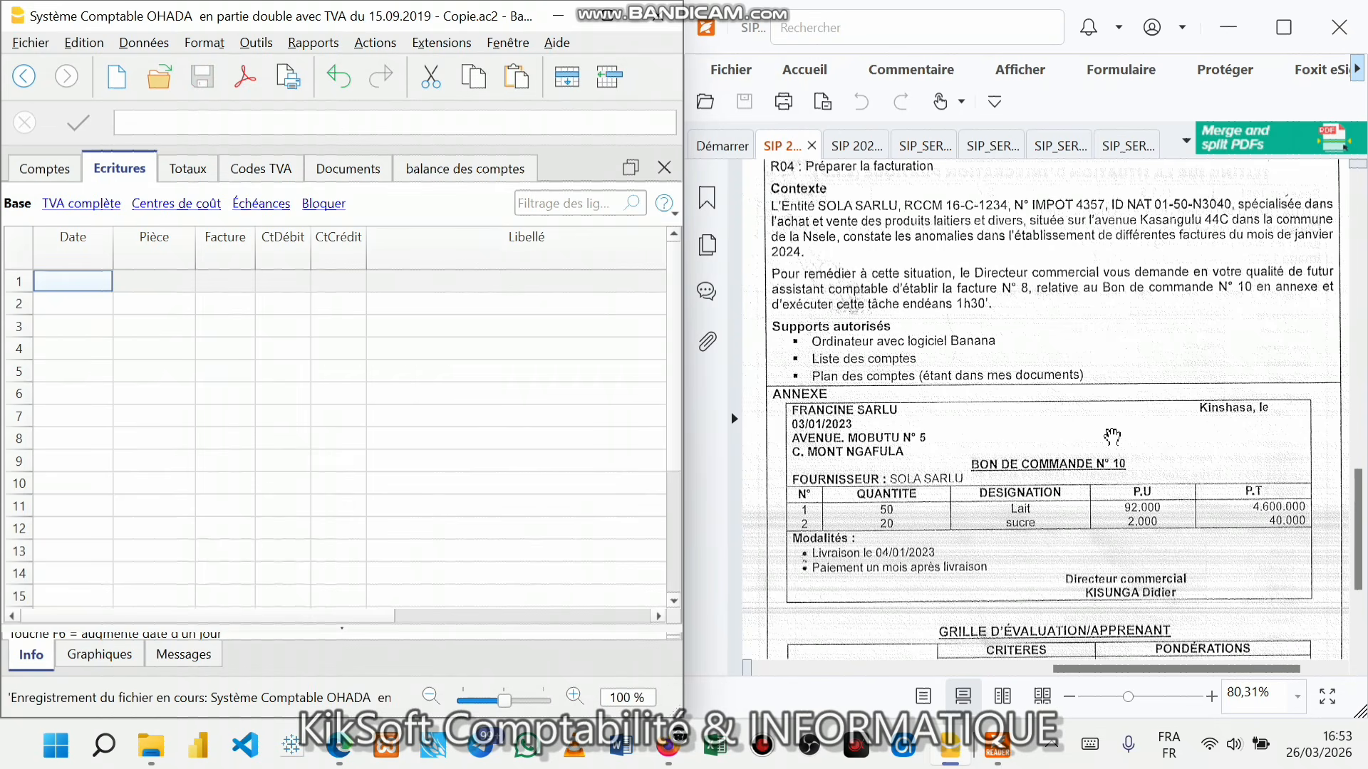
click(981, 564)
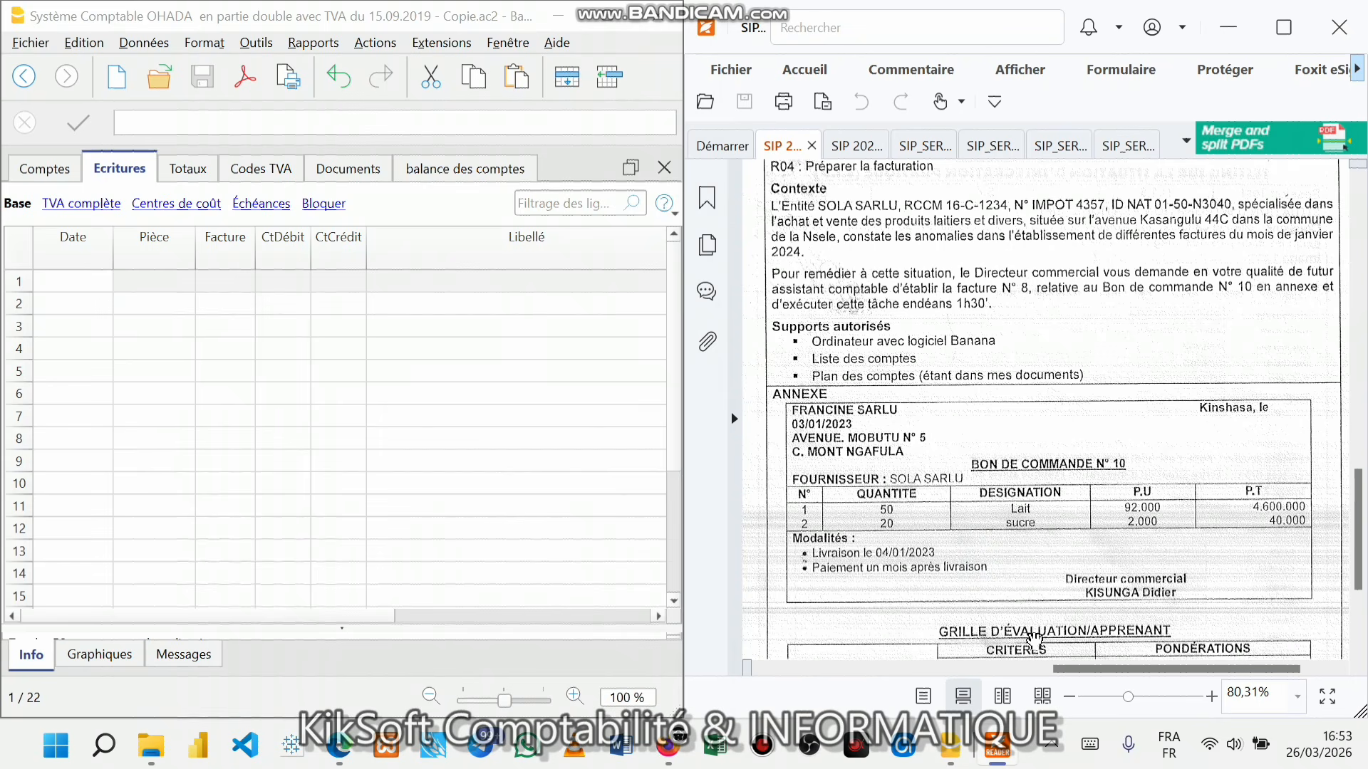
- Scroll the PDF down to the evaluation grid, then select row 1's Date cell in the journal
click(1358, 669)
click(1358, 669)
click(1358, 670)
click(1358, 669)
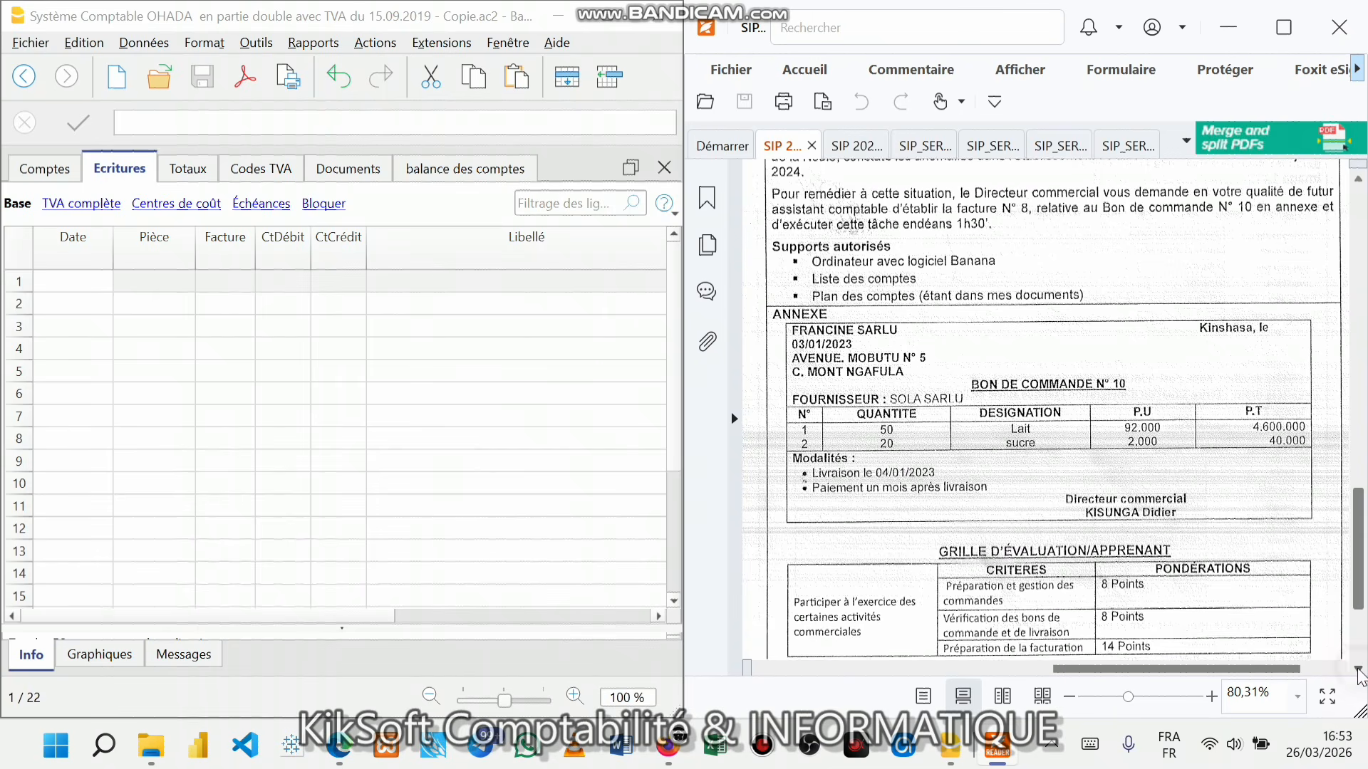
click(1358, 669)
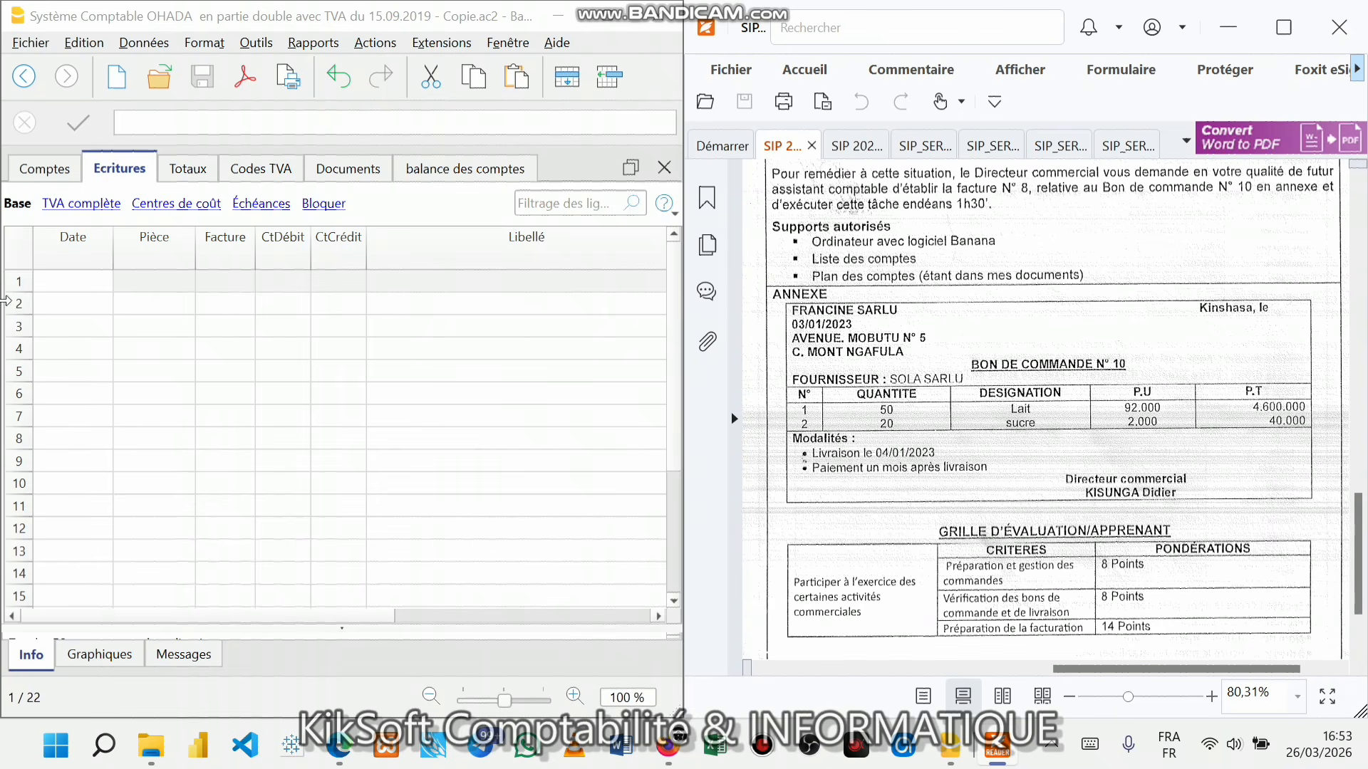
click(63, 288)
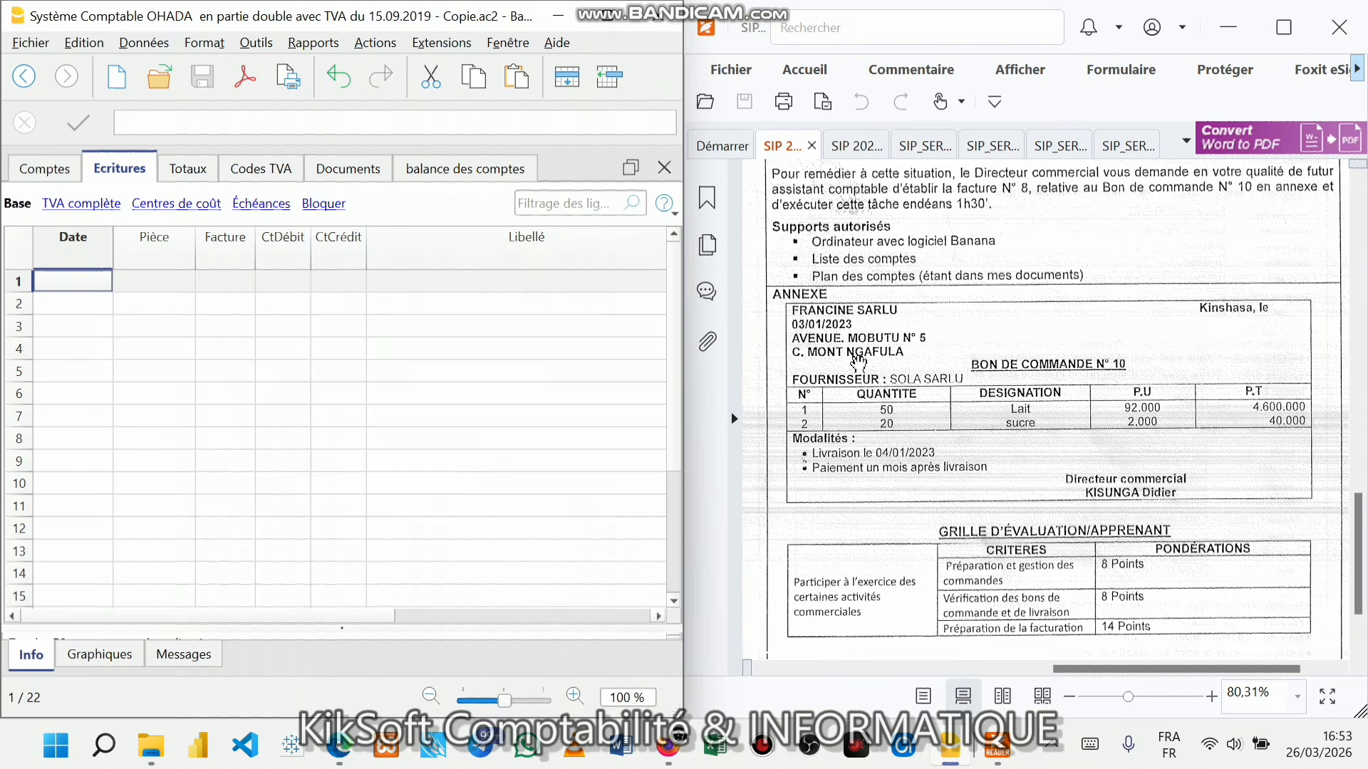
- Date row 1 03/01/2026, change the right header to SITUATION D'INTEGRATION PRATIQUE 2026, and save
text(03)
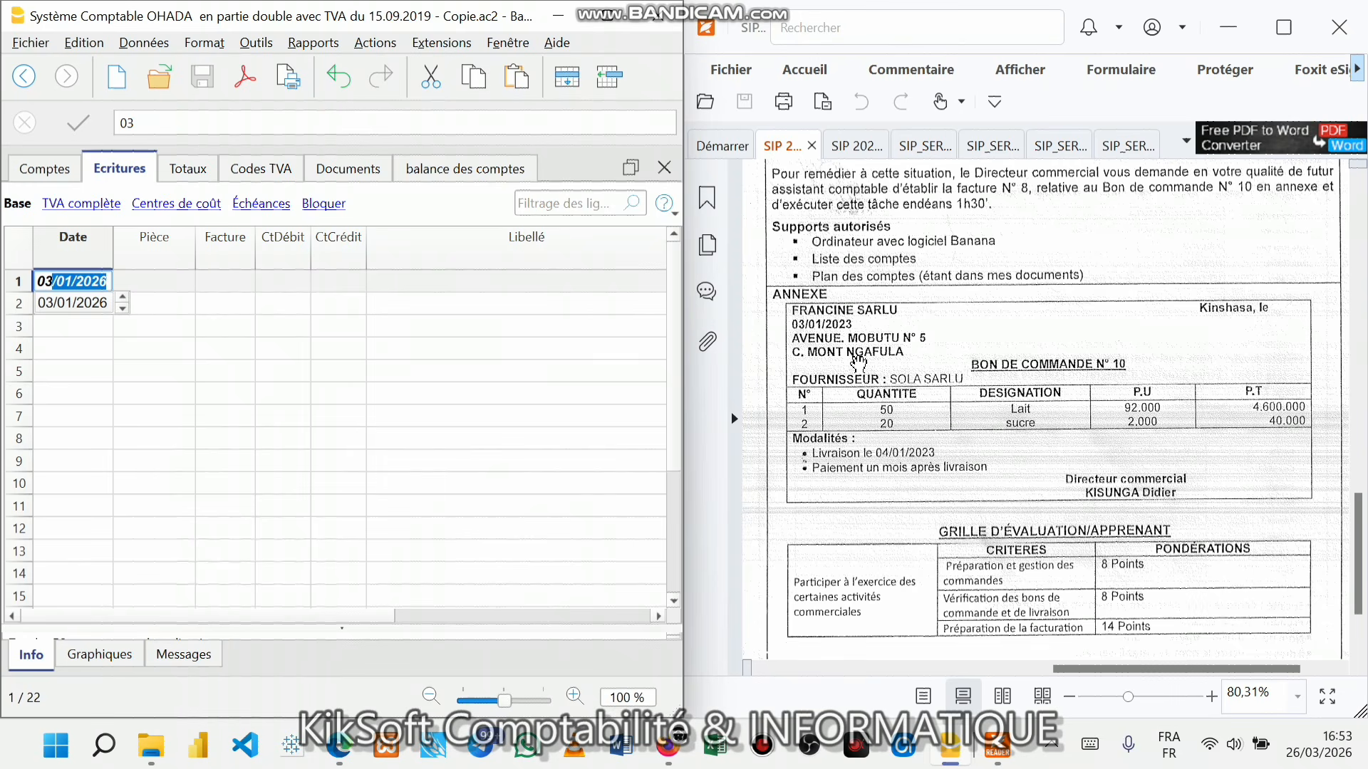
key(Return)
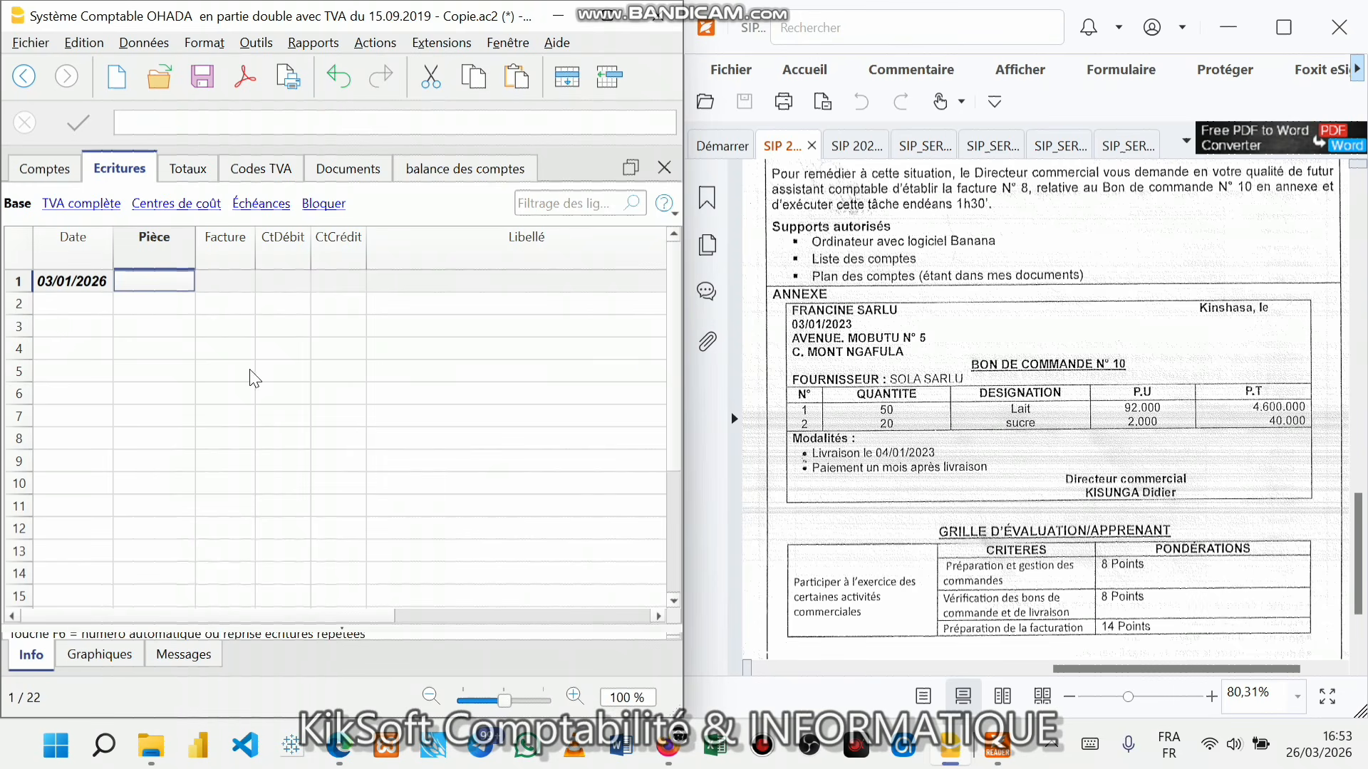
click(32, 41)
click(57, 166)
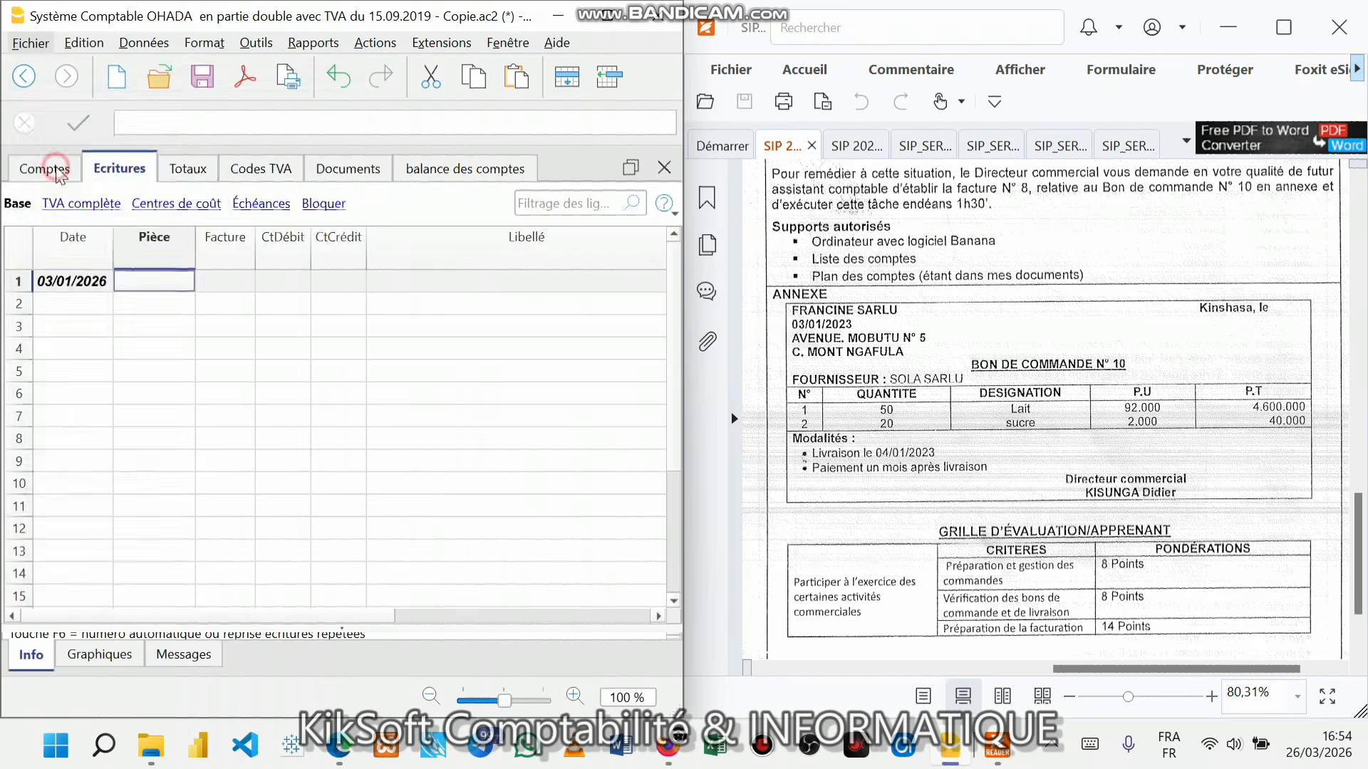
click(437, 205)
text(6)
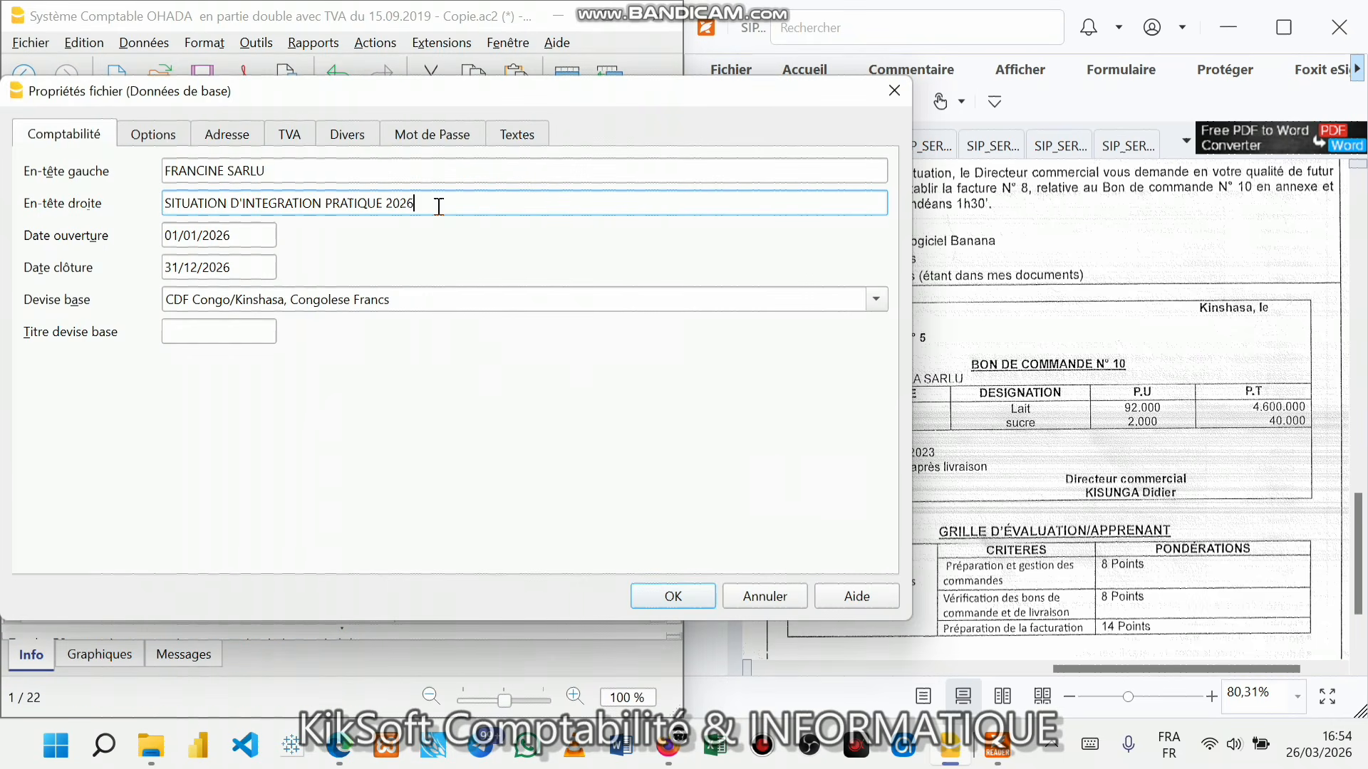
click(678, 607)
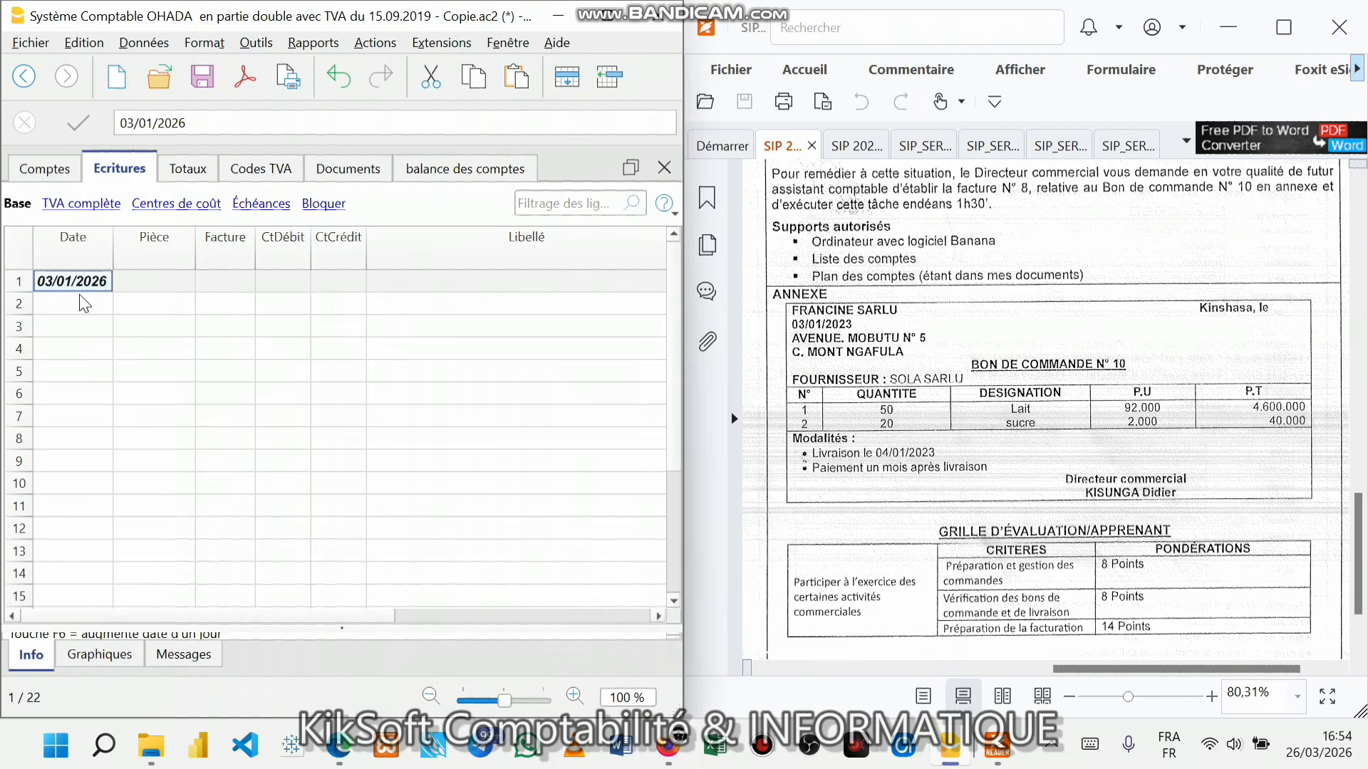
click(156, 281)
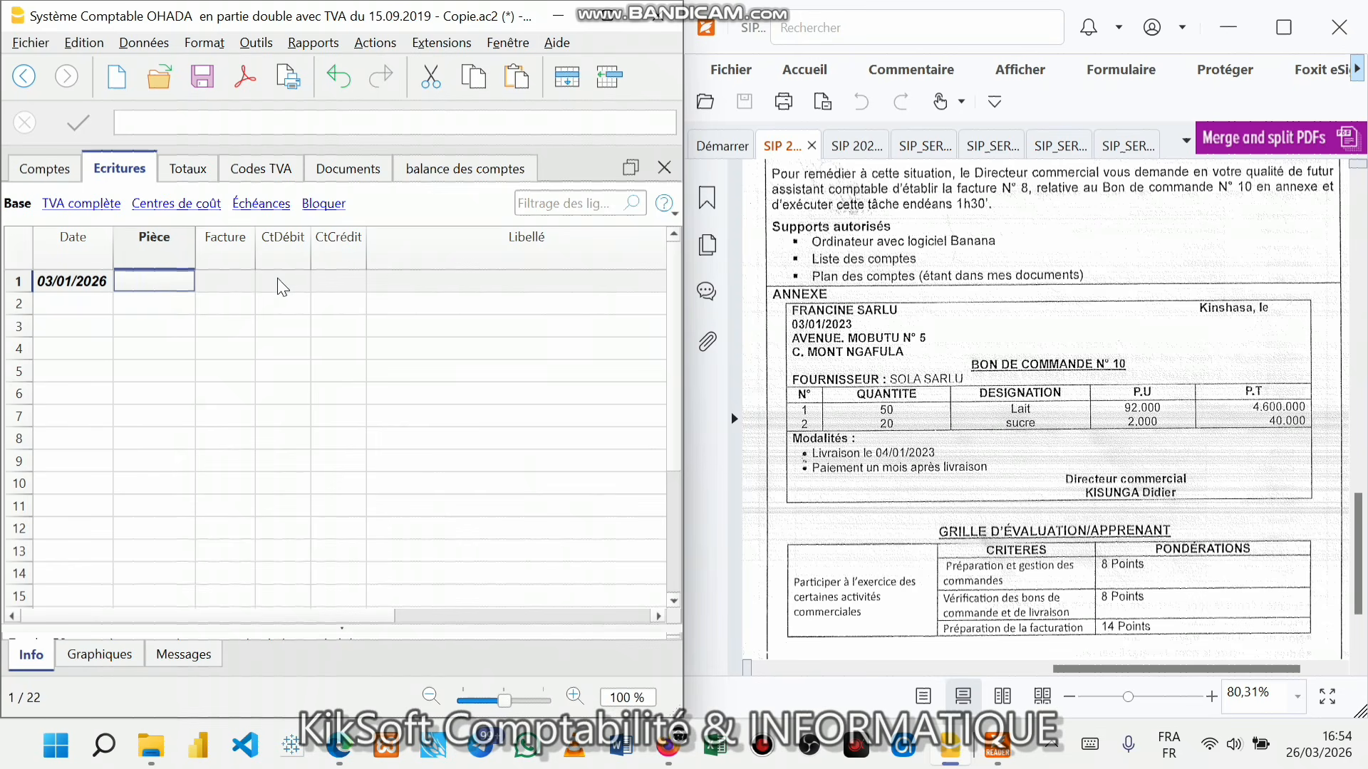
click(217, 92)
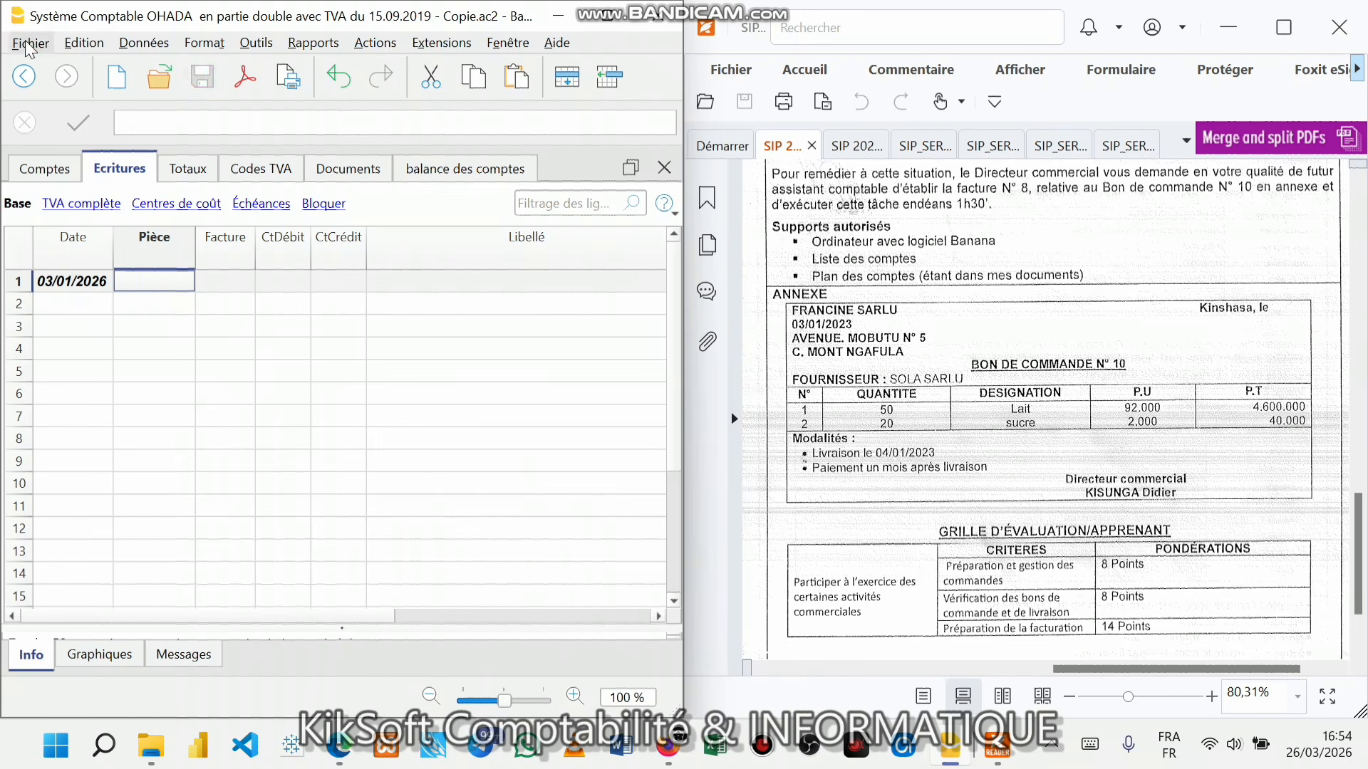
- Reopen the file properties to verify the header, then close them unchanged
click(30, 42)
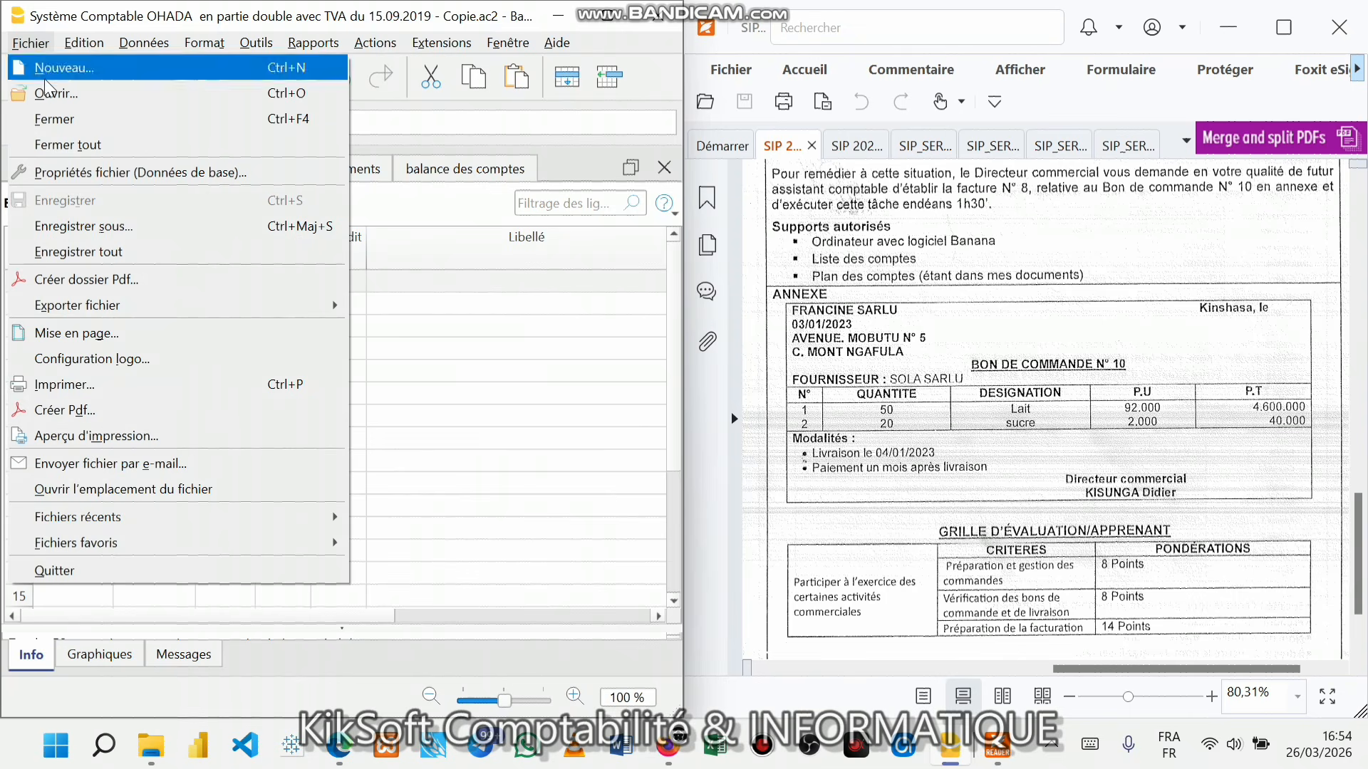
click(34, 178)
click(26, 44)
click(66, 175)
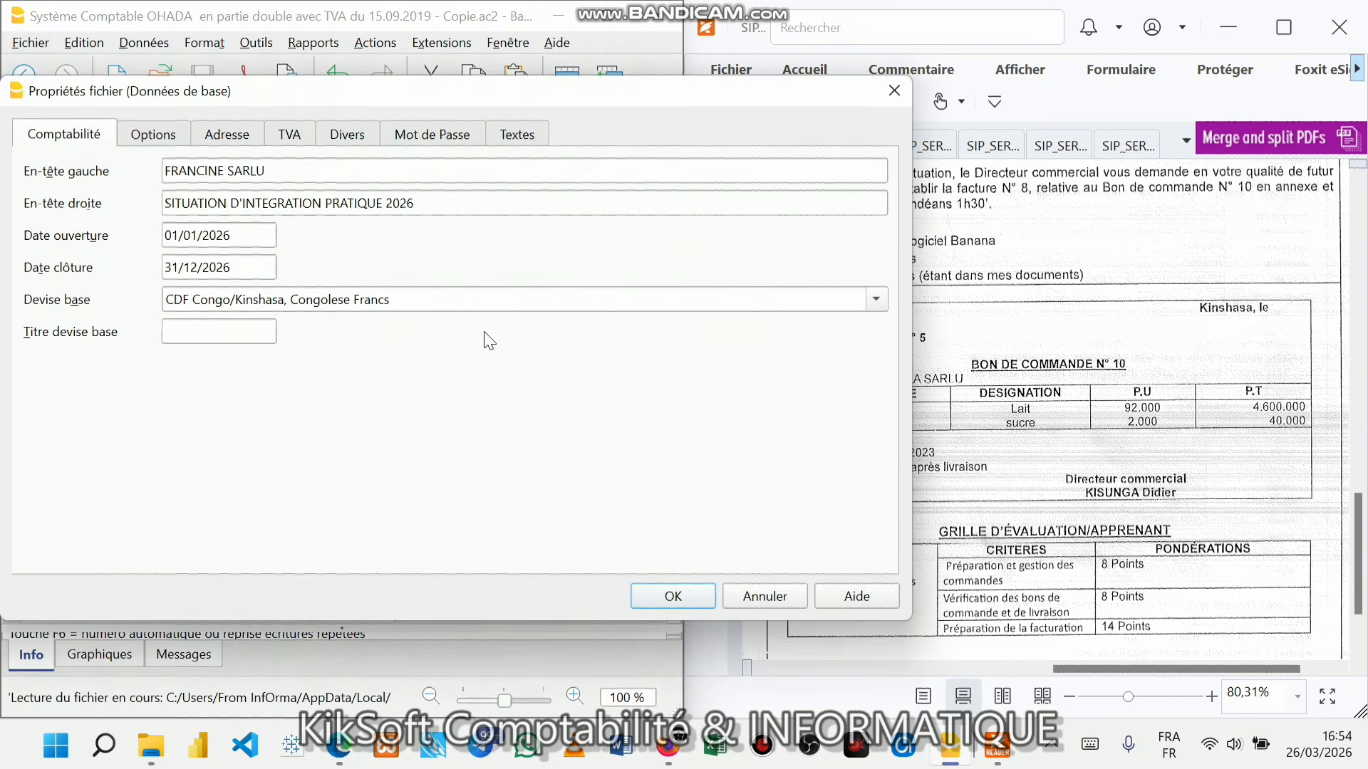
click(895, 90)
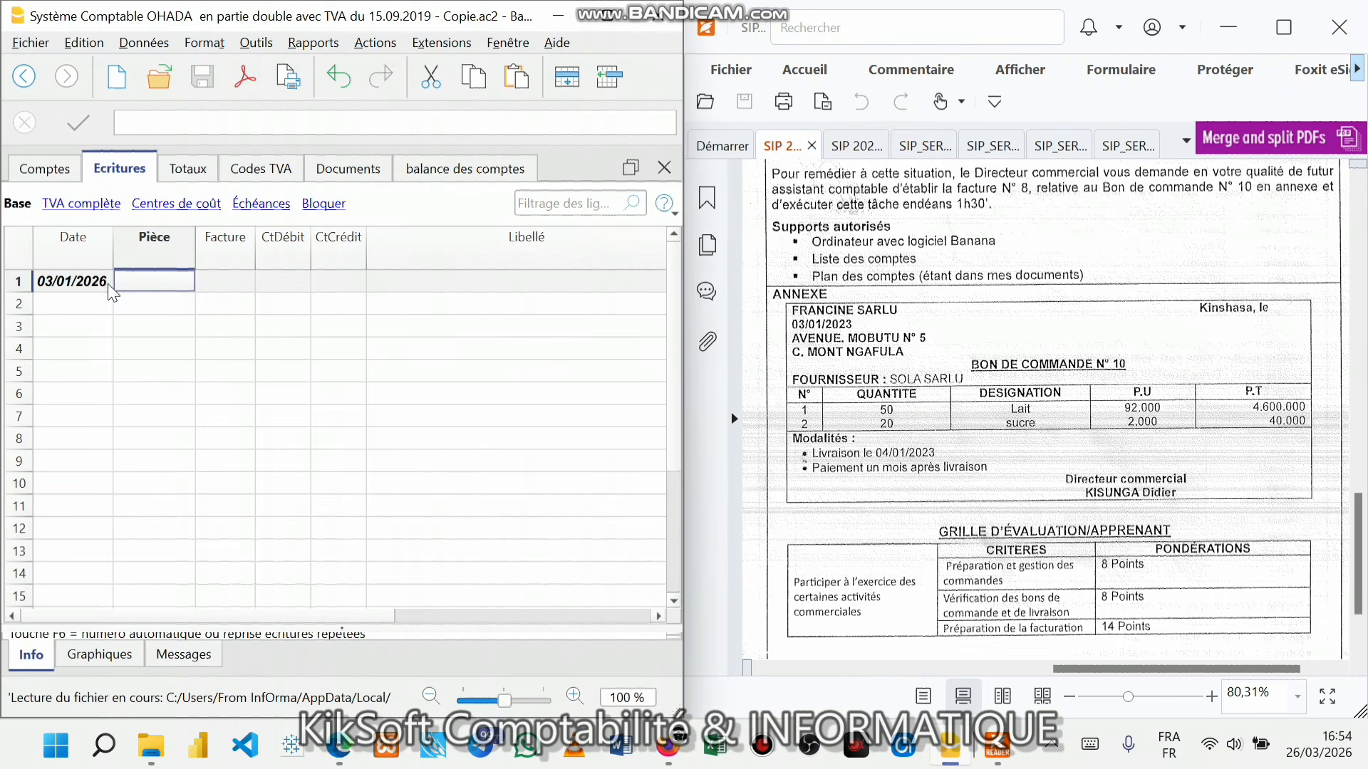
click(214, 284)
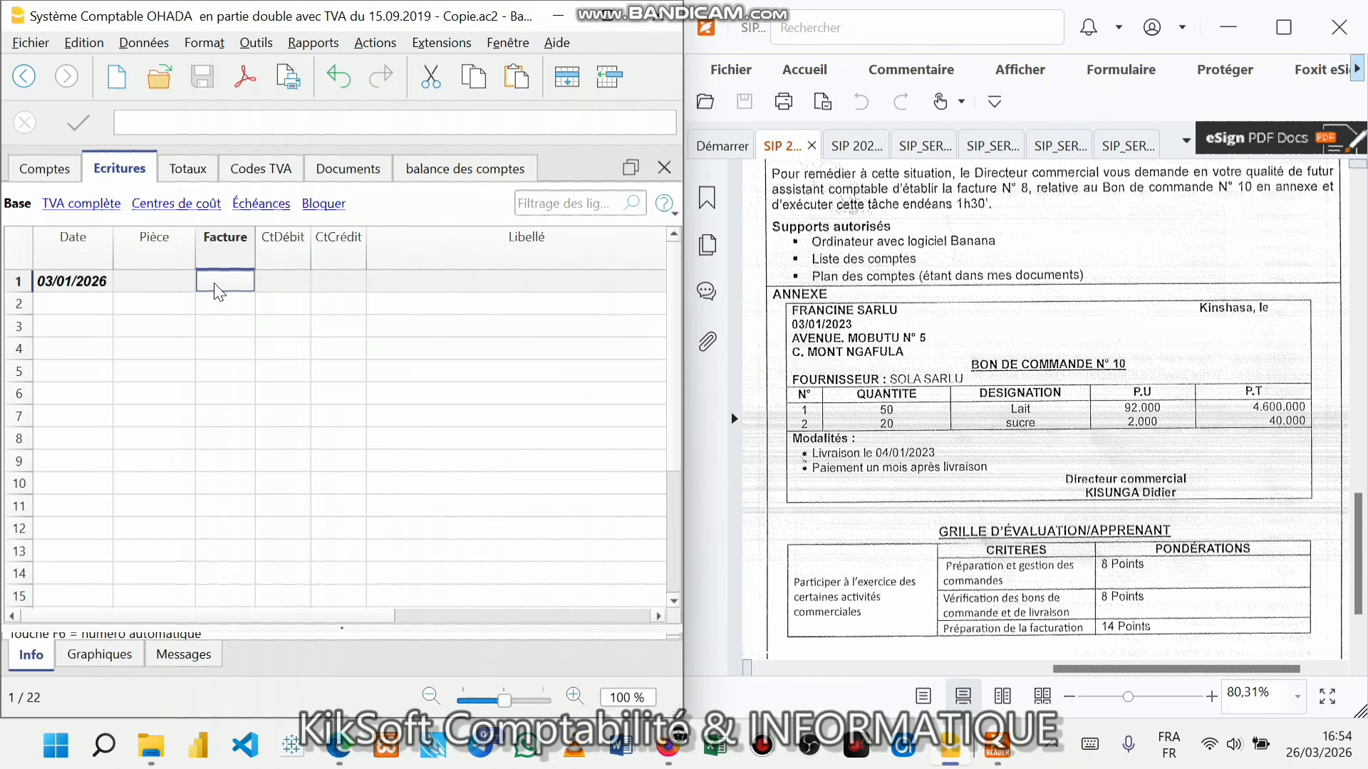
- Enter the invoice reference FACT 8 in row 1's Facture cell after checking the PDF
double_click(214, 285)
click(914, 301)
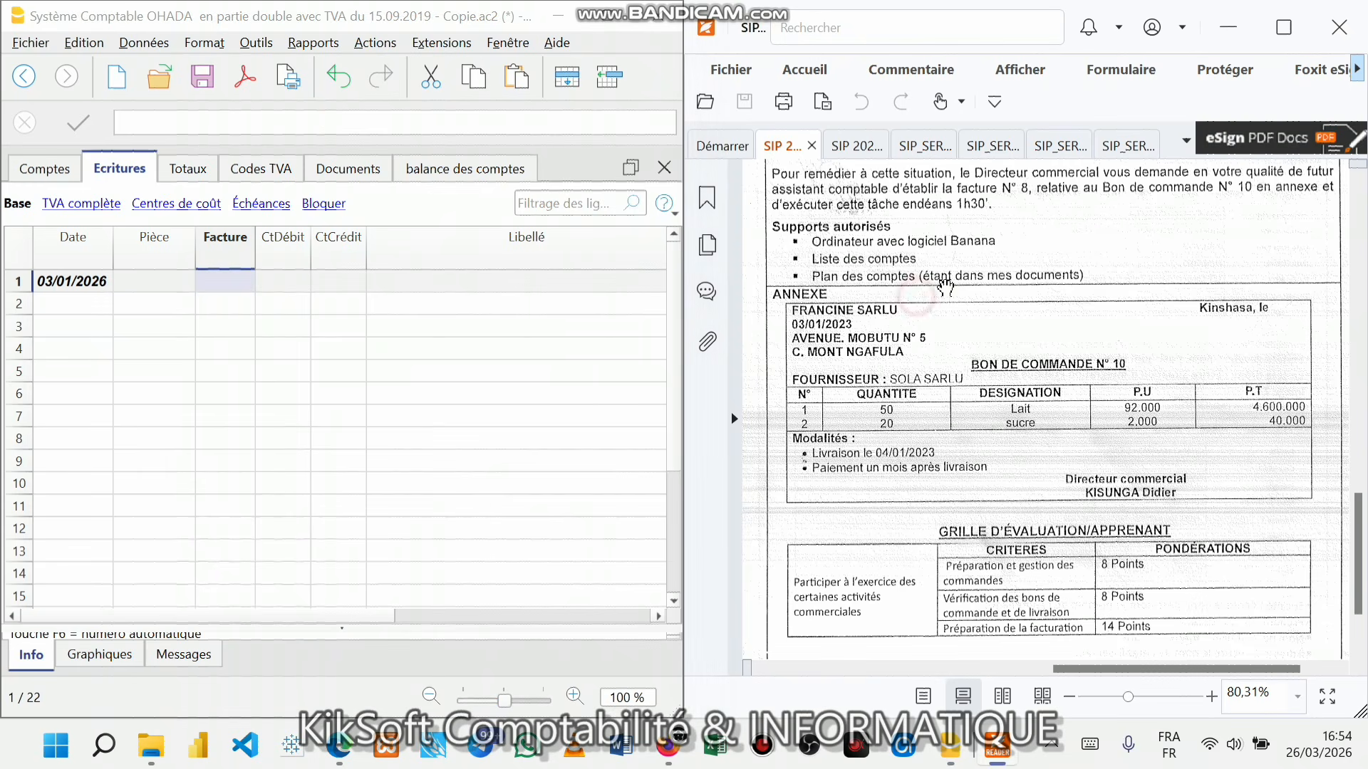
click(220, 281)
double_click(232, 271)
text(FACT)
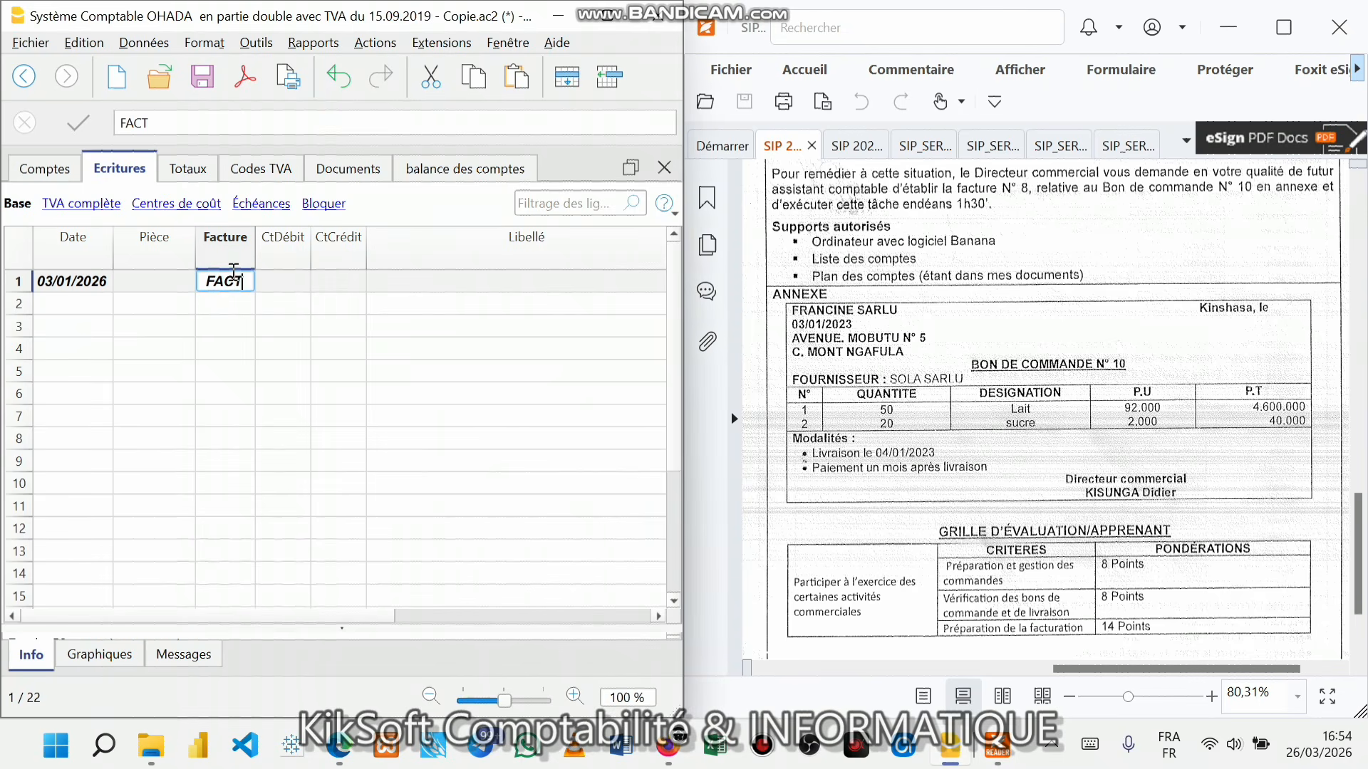
text( 8)
key(Return)
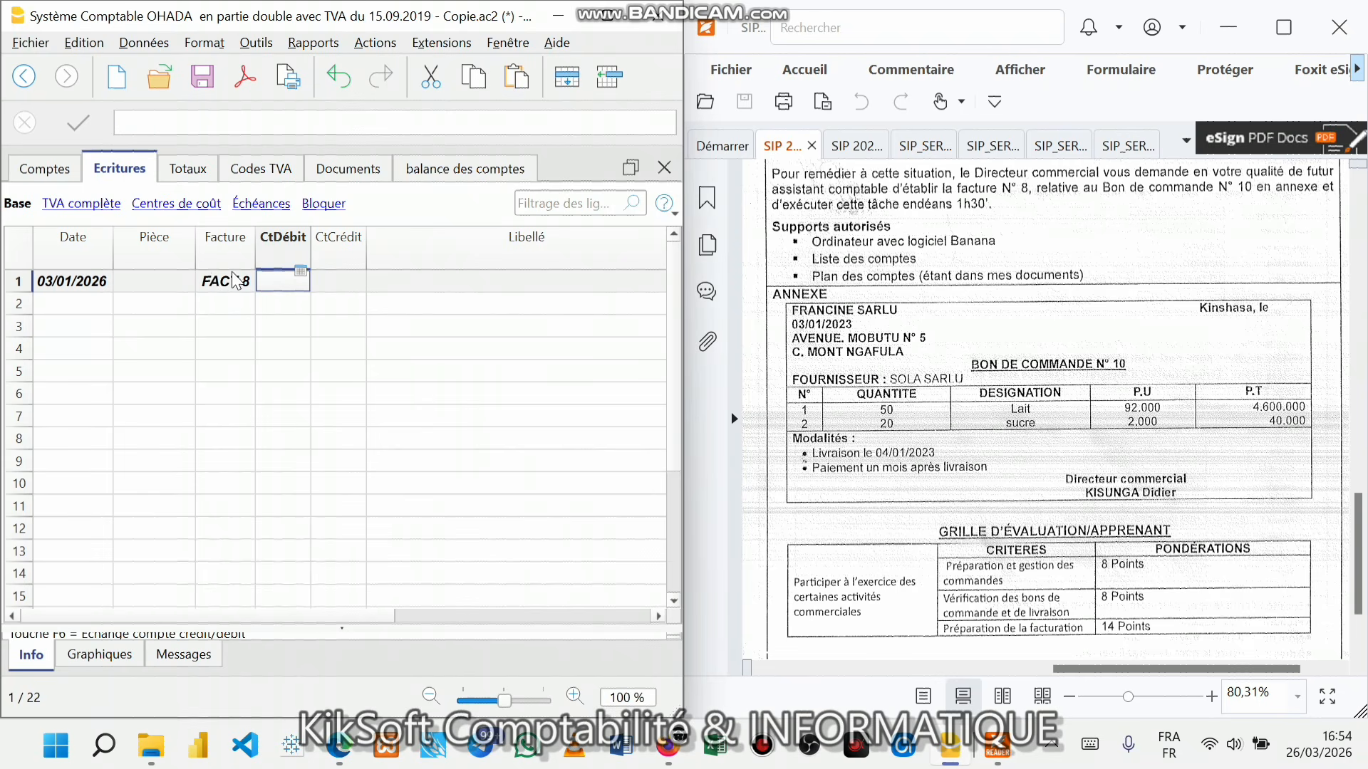
click(157, 278)
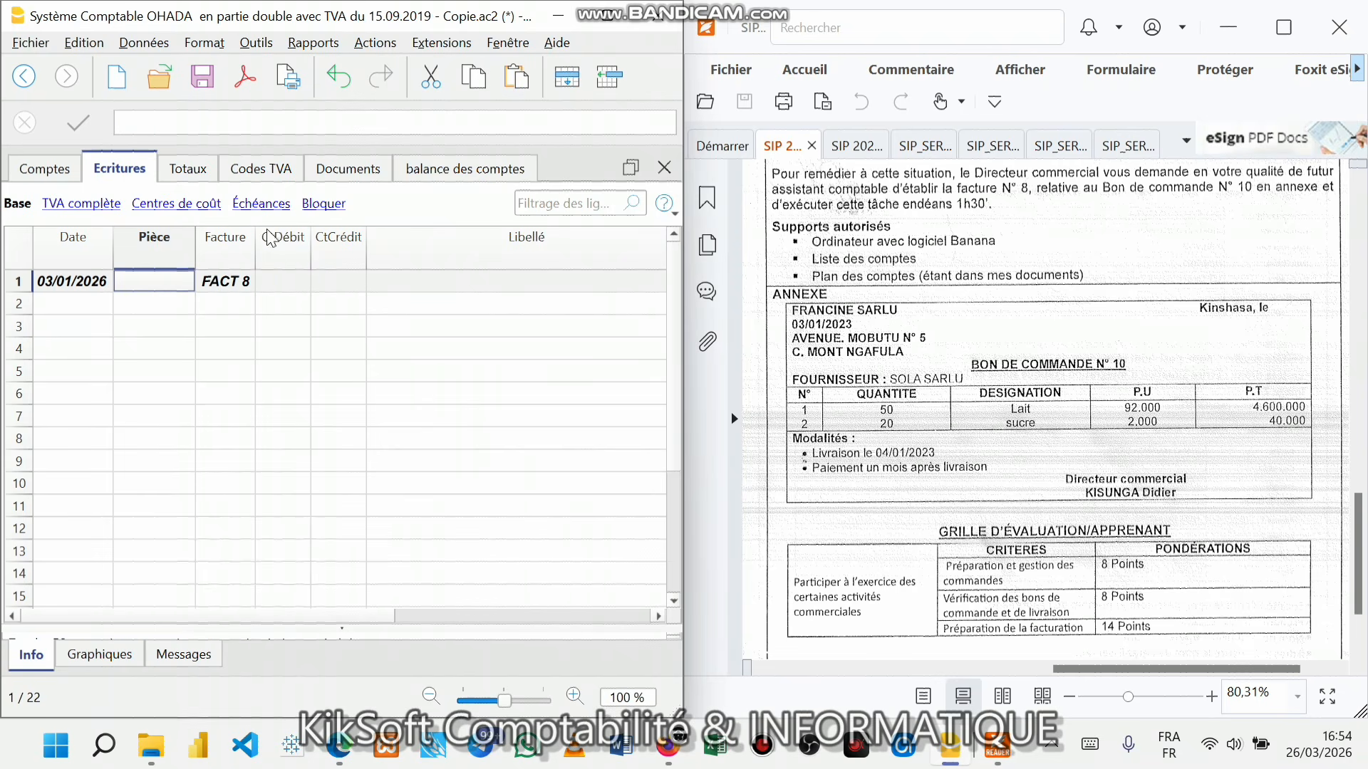
click(242, 285)
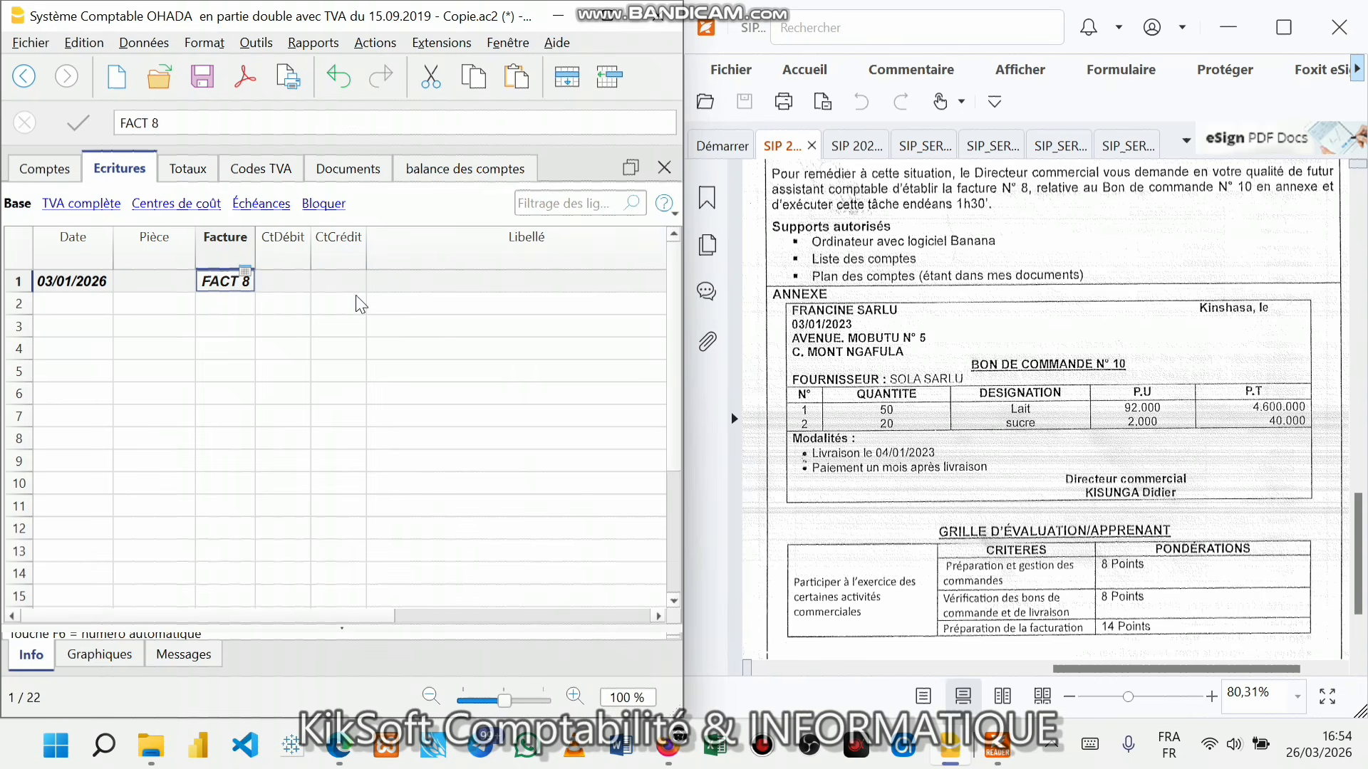
click(299, 285)
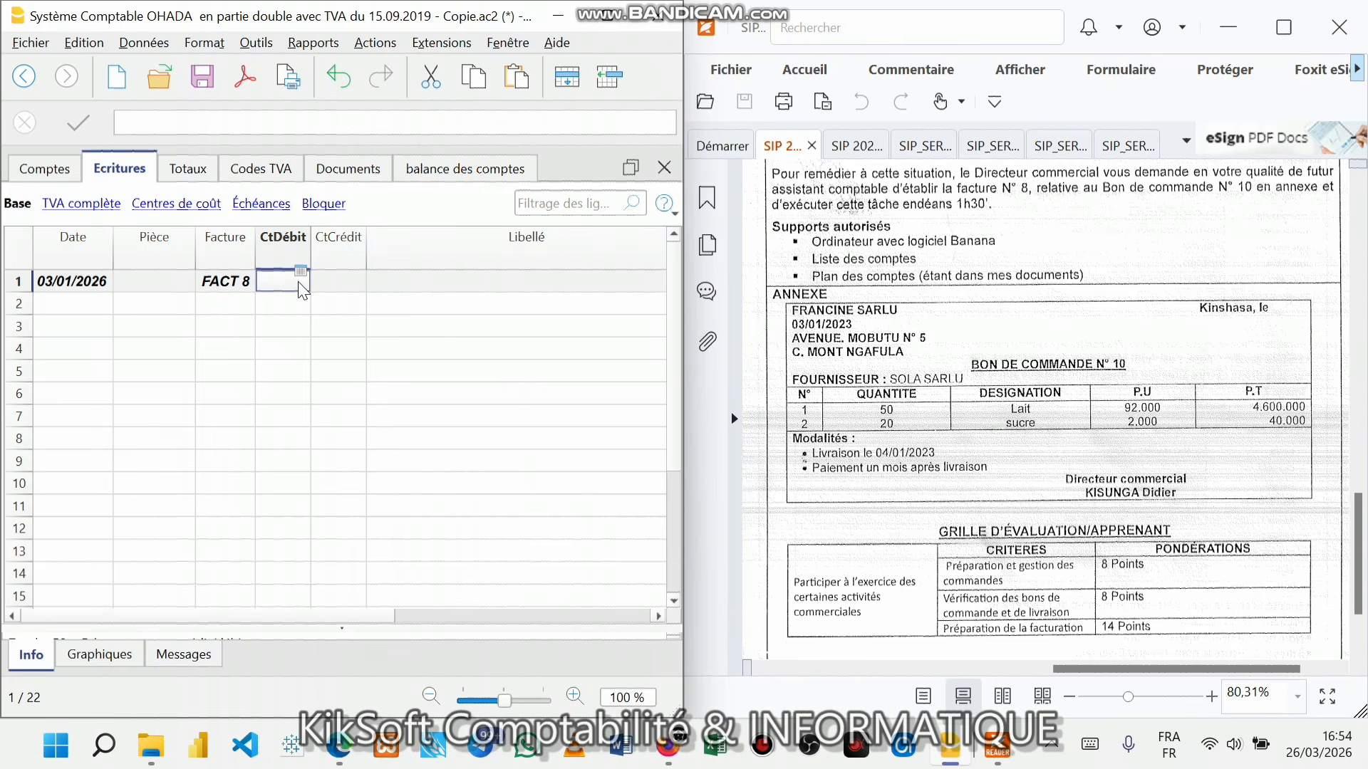
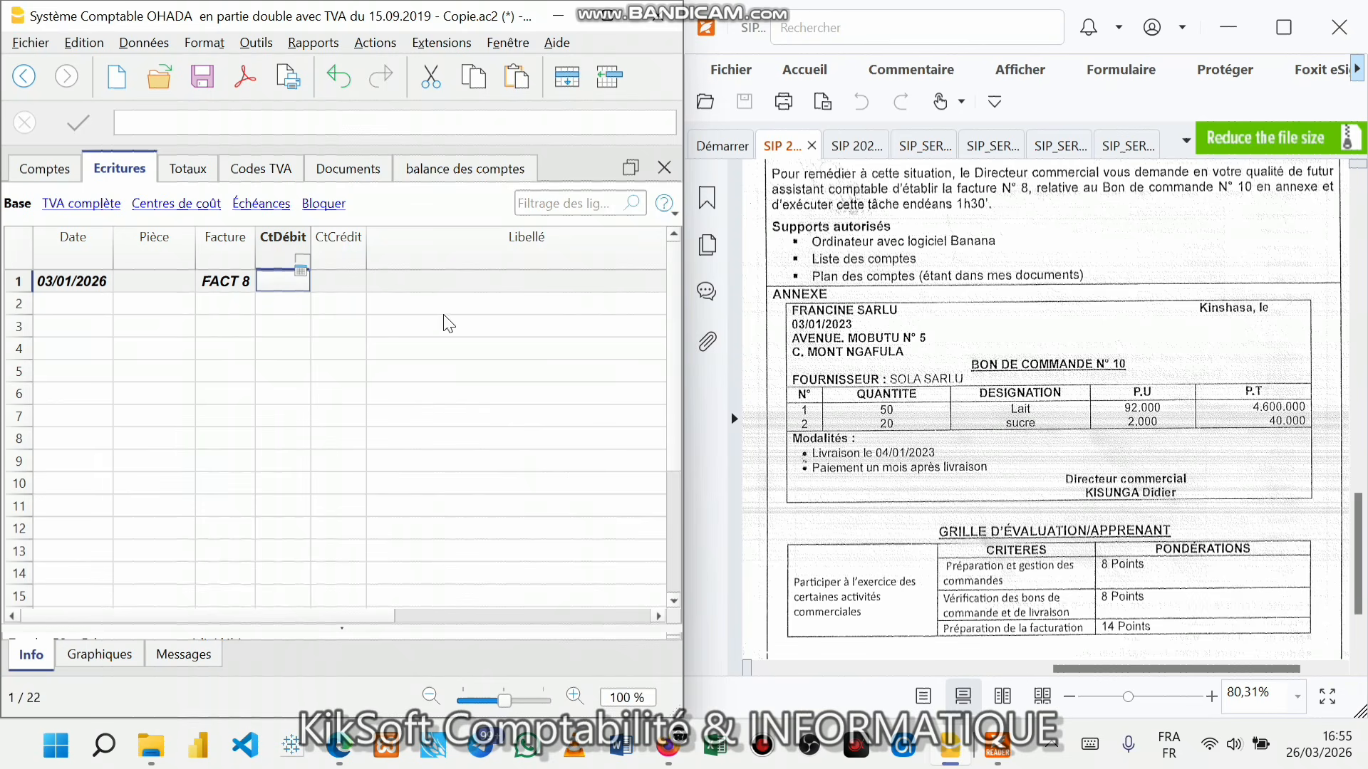
- Scroll the order form up to read the Contexte paragraph naming SOLA SARLU as the company
scroll(1110, 278, up, 3)
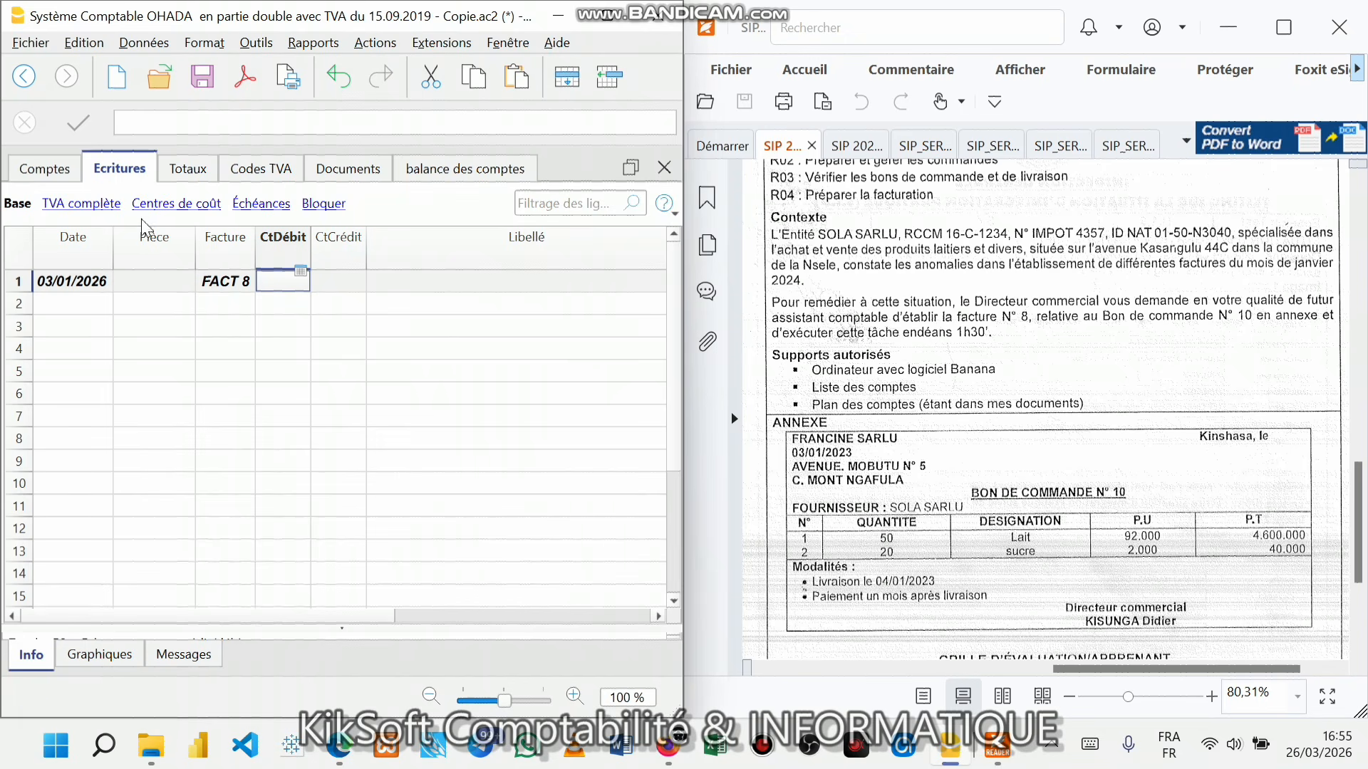
- In file properties, change the left header and Adresse company name to SOLA SARLU
click(30, 43)
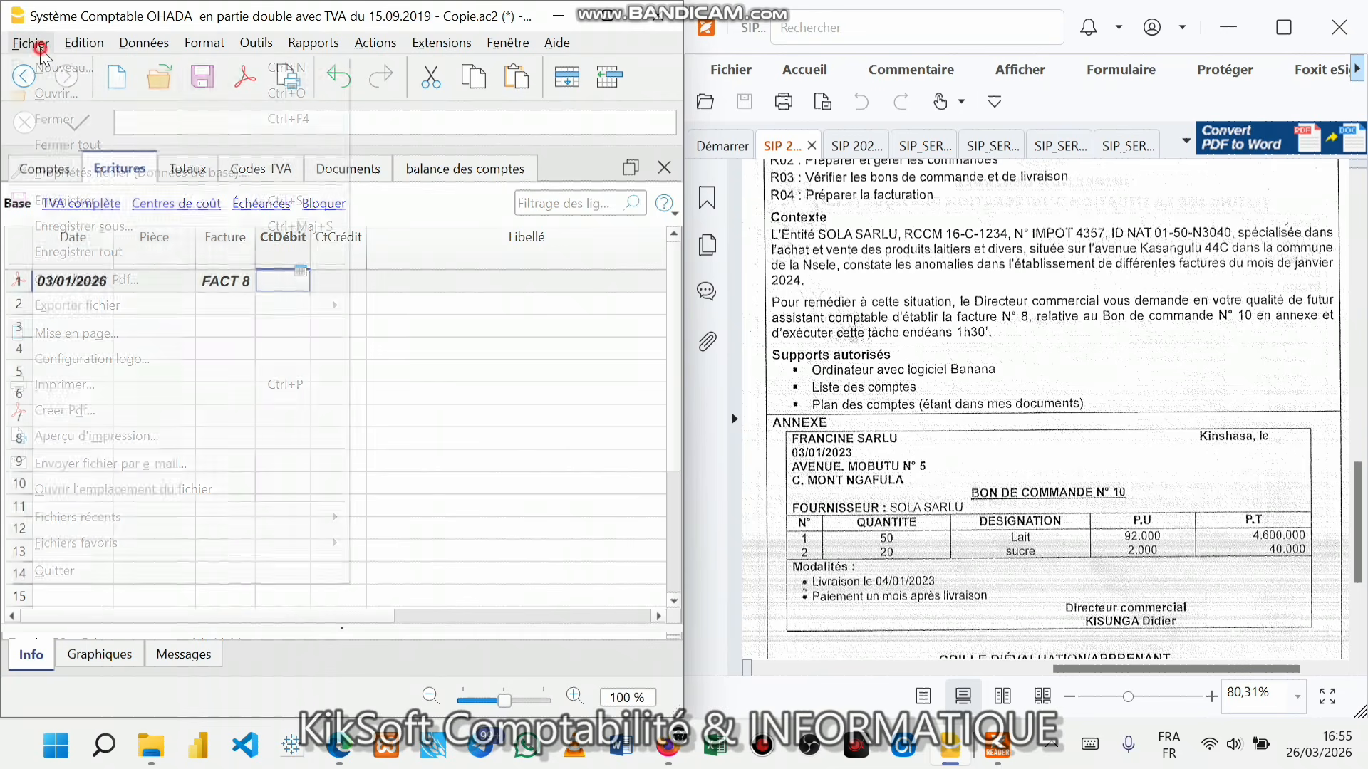
click(79, 171)
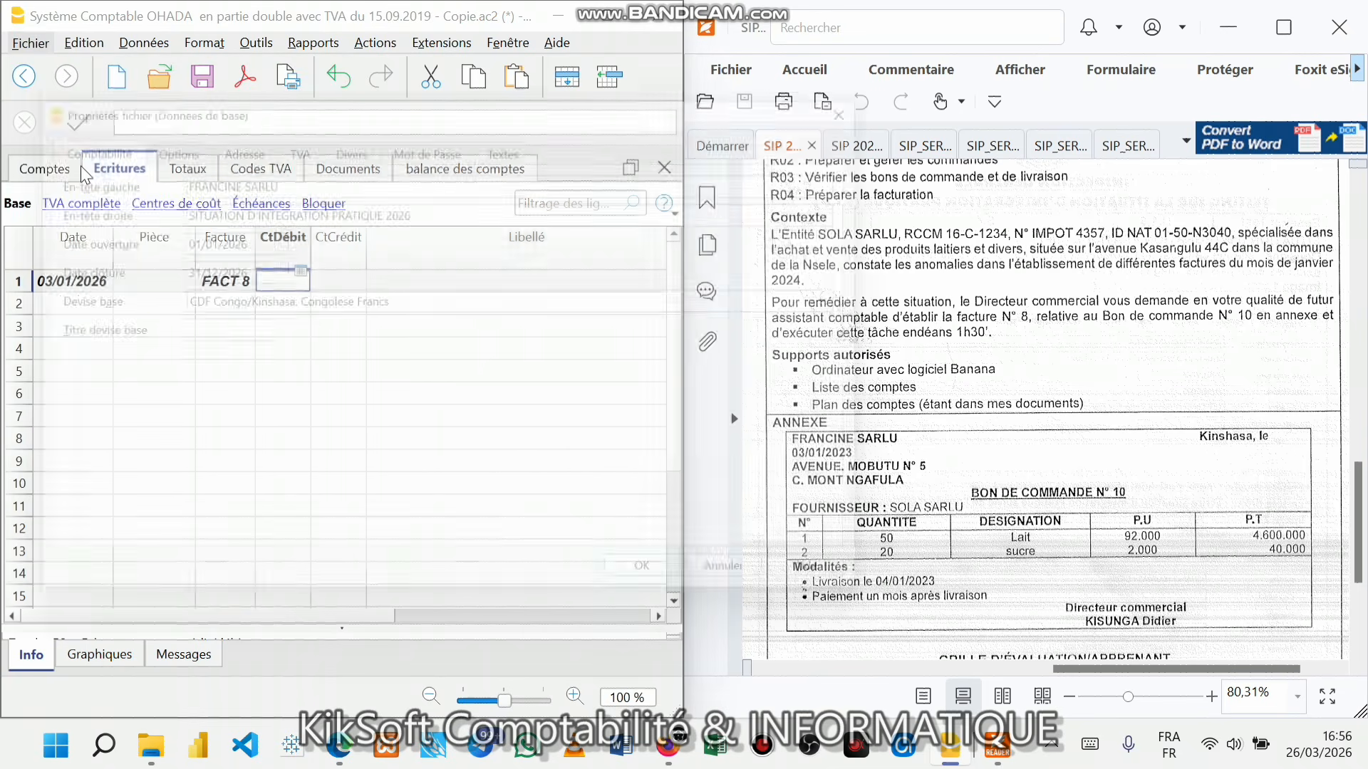
drag(226, 171, 147, 171)
text(SOL)
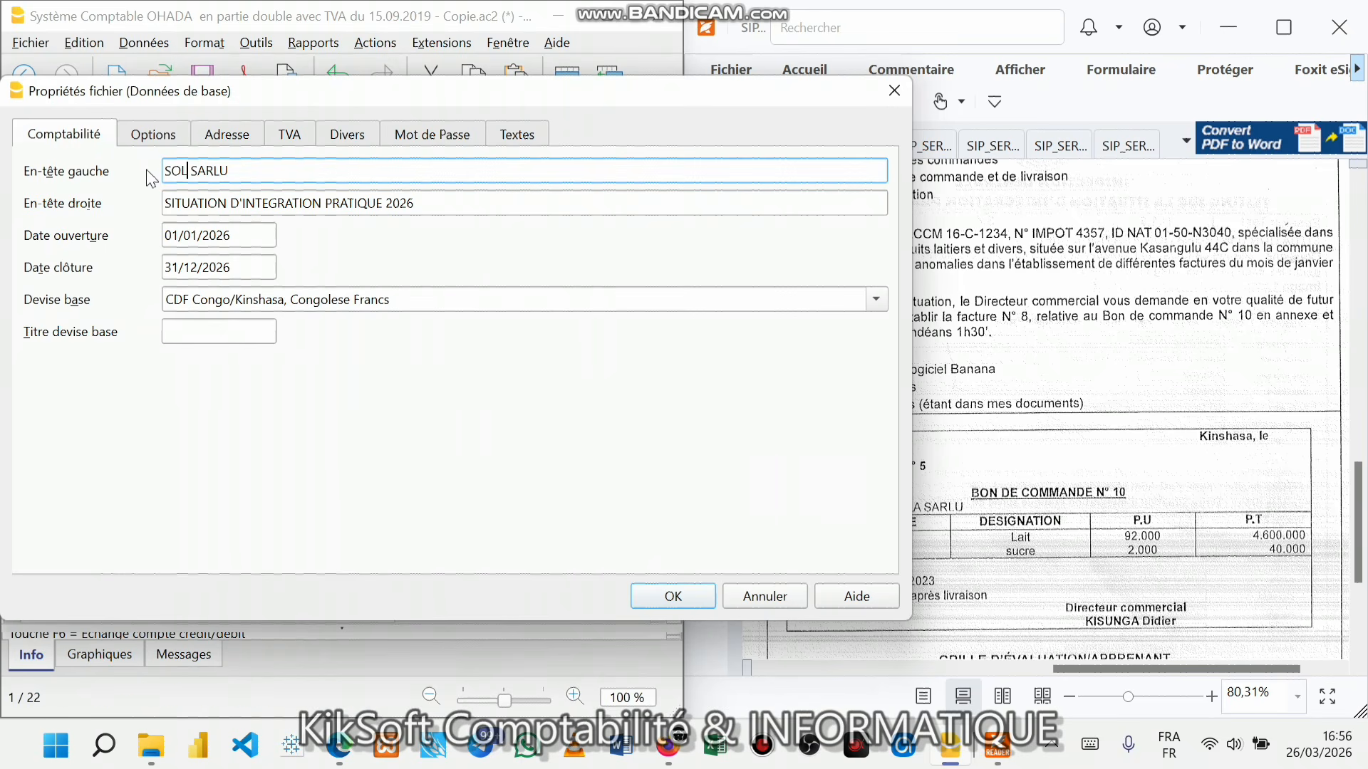
text(A)
drag(498, 97, 519, 158)
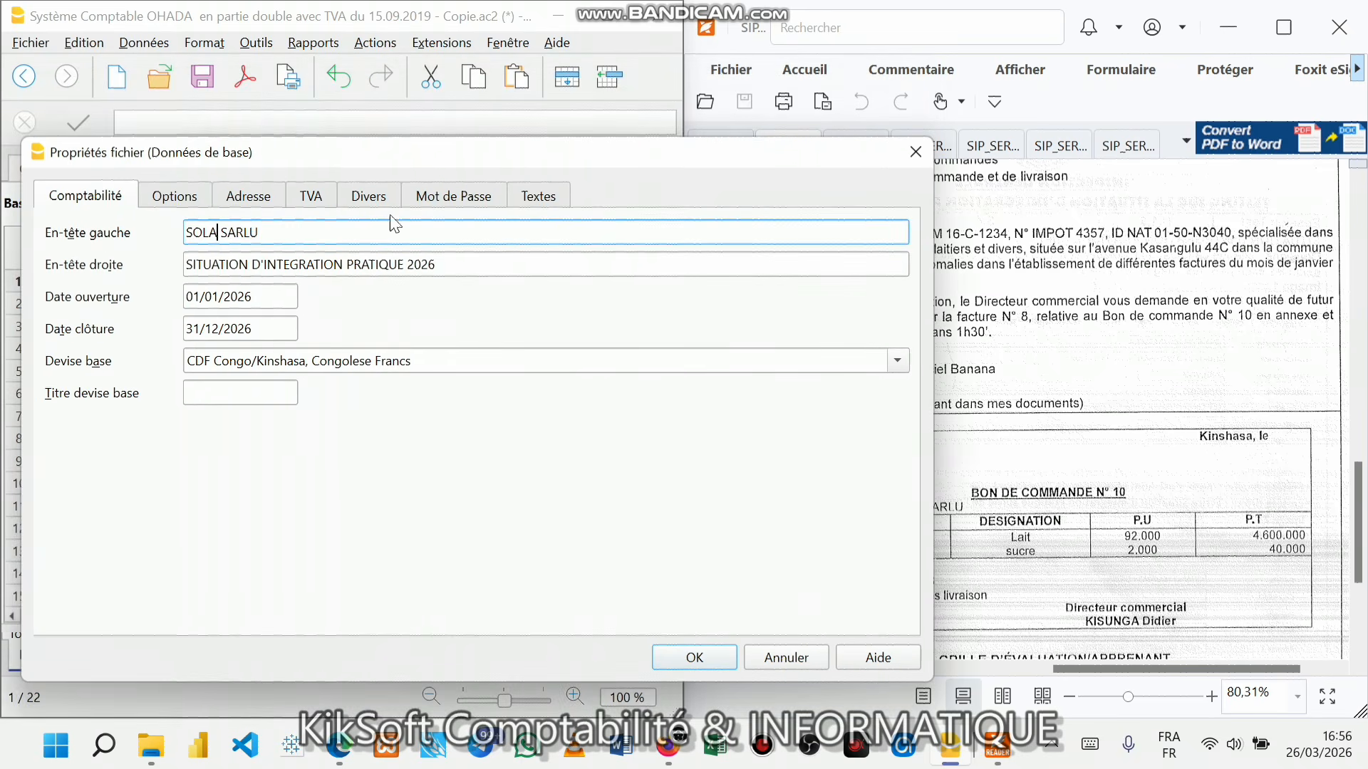
click(250, 197)
click(256, 229)
double_click(256, 230)
text(SOLA)
click(350, 293)
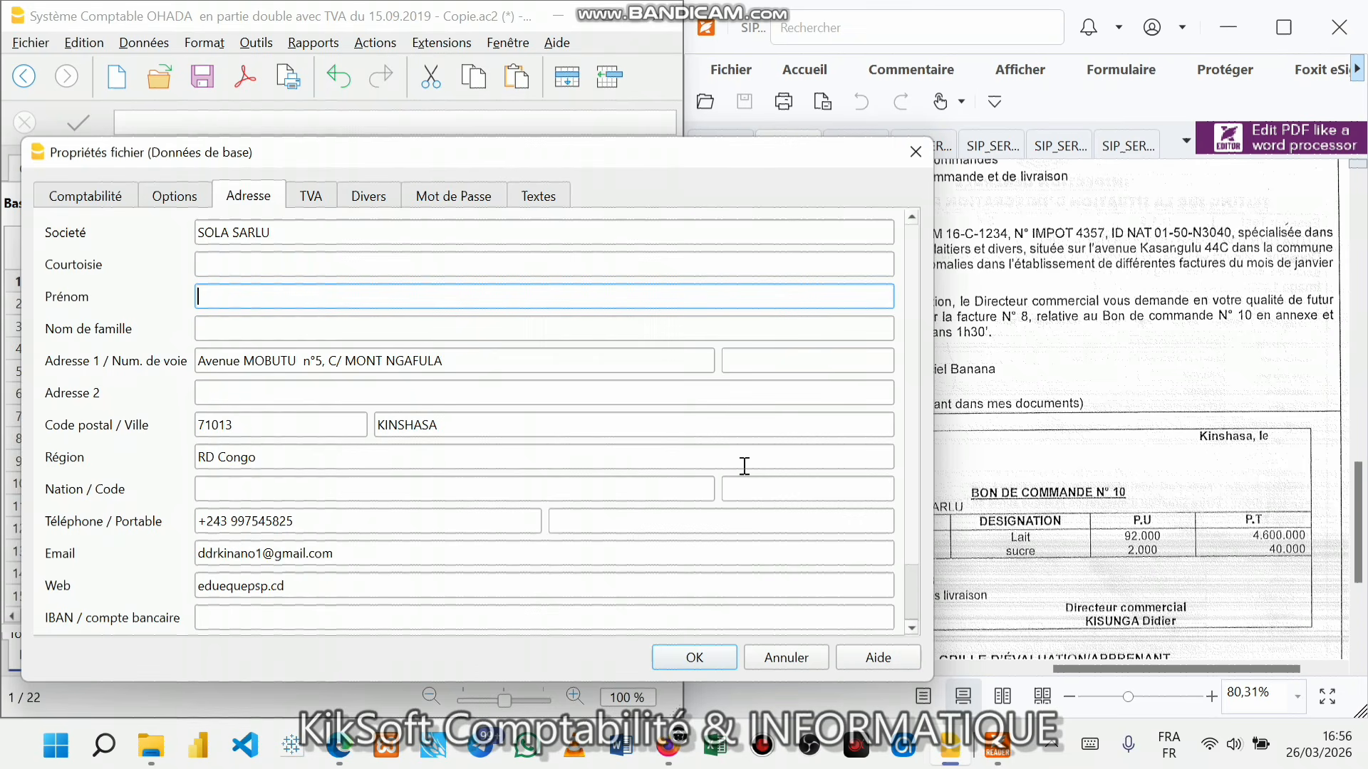
click(696, 656)
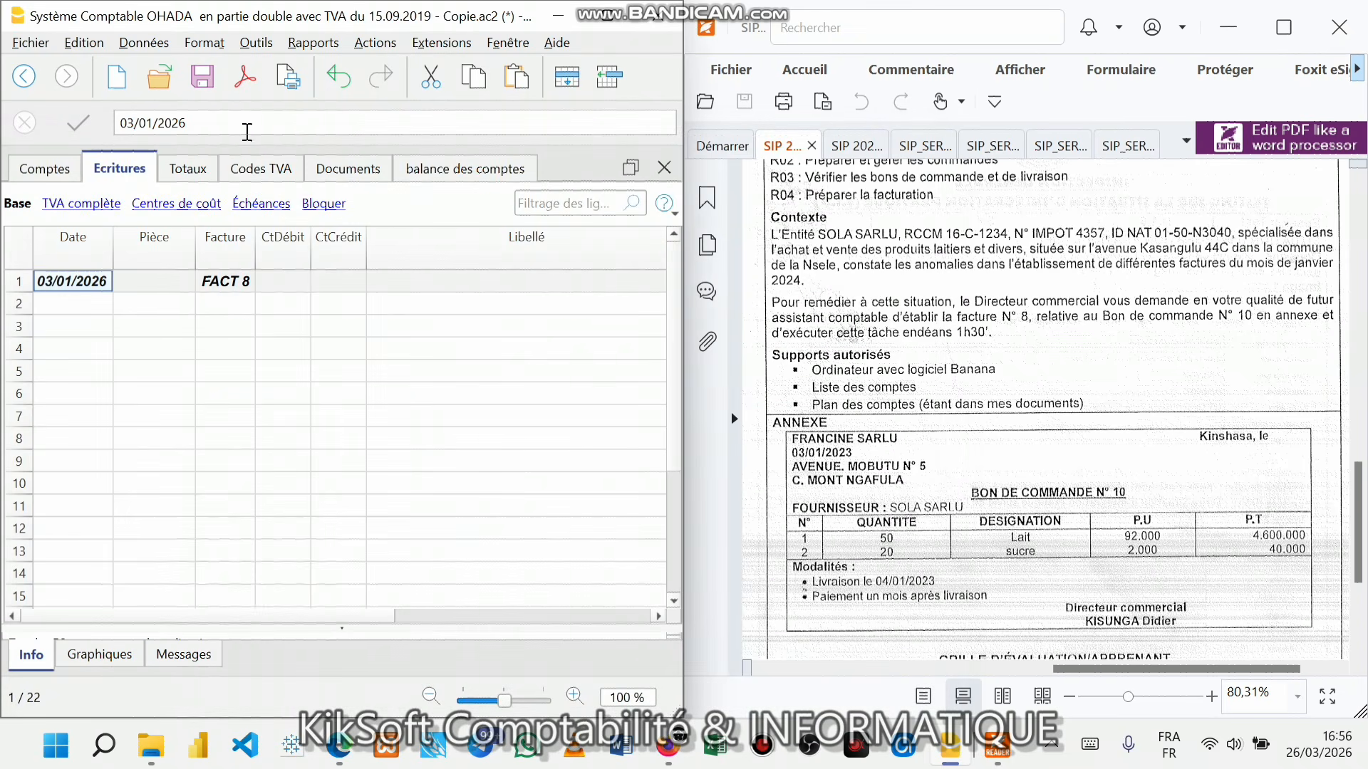
- Save the file and jump to the client accounts in the chart of accounts
click(205, 75)
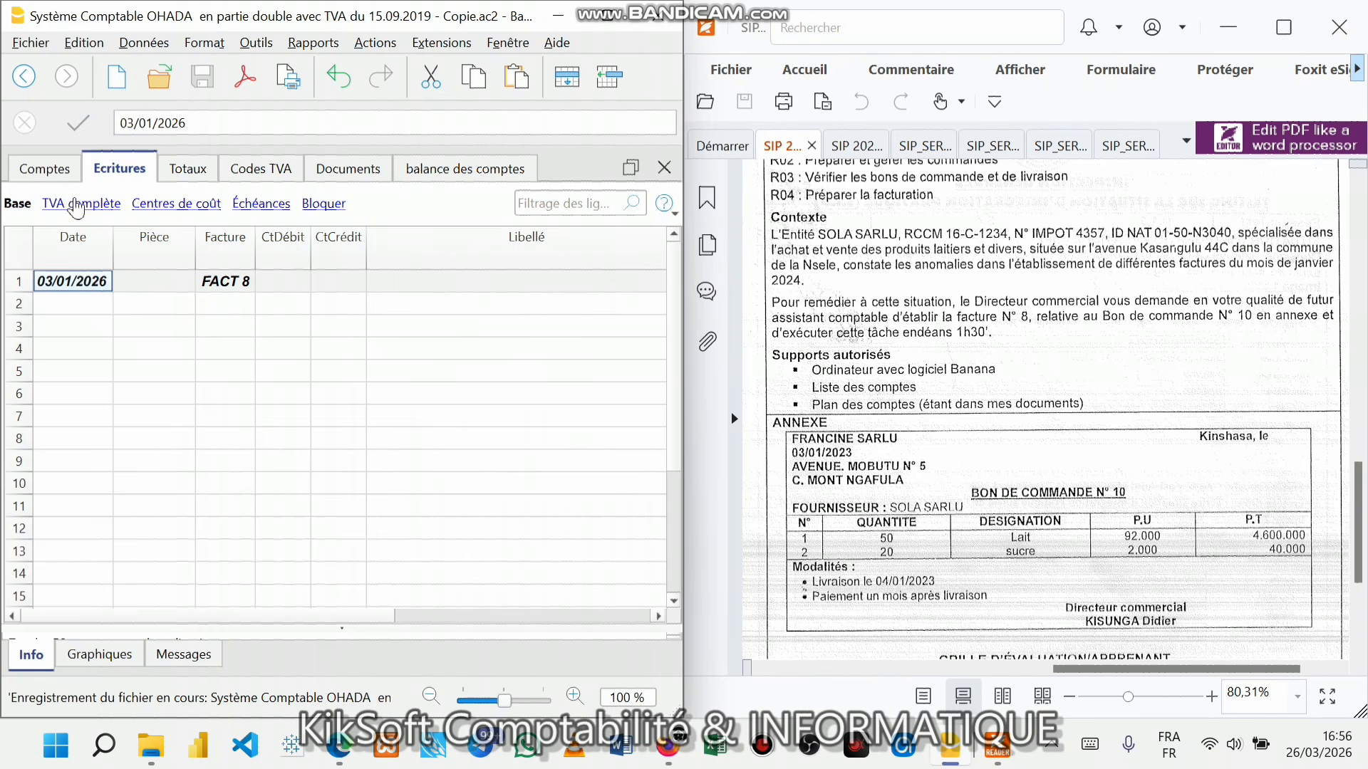
click(28, 170)
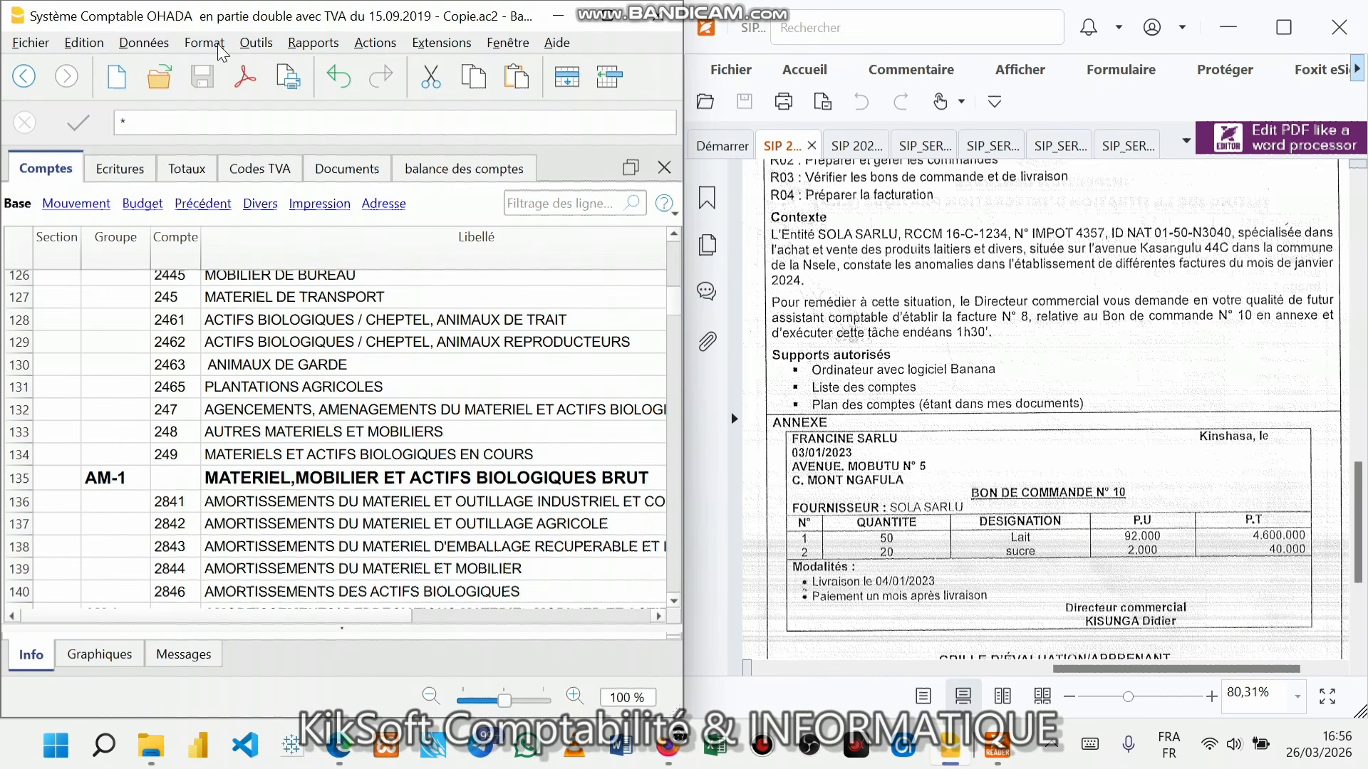
click(313, 43)
mouse_move(331, 229)
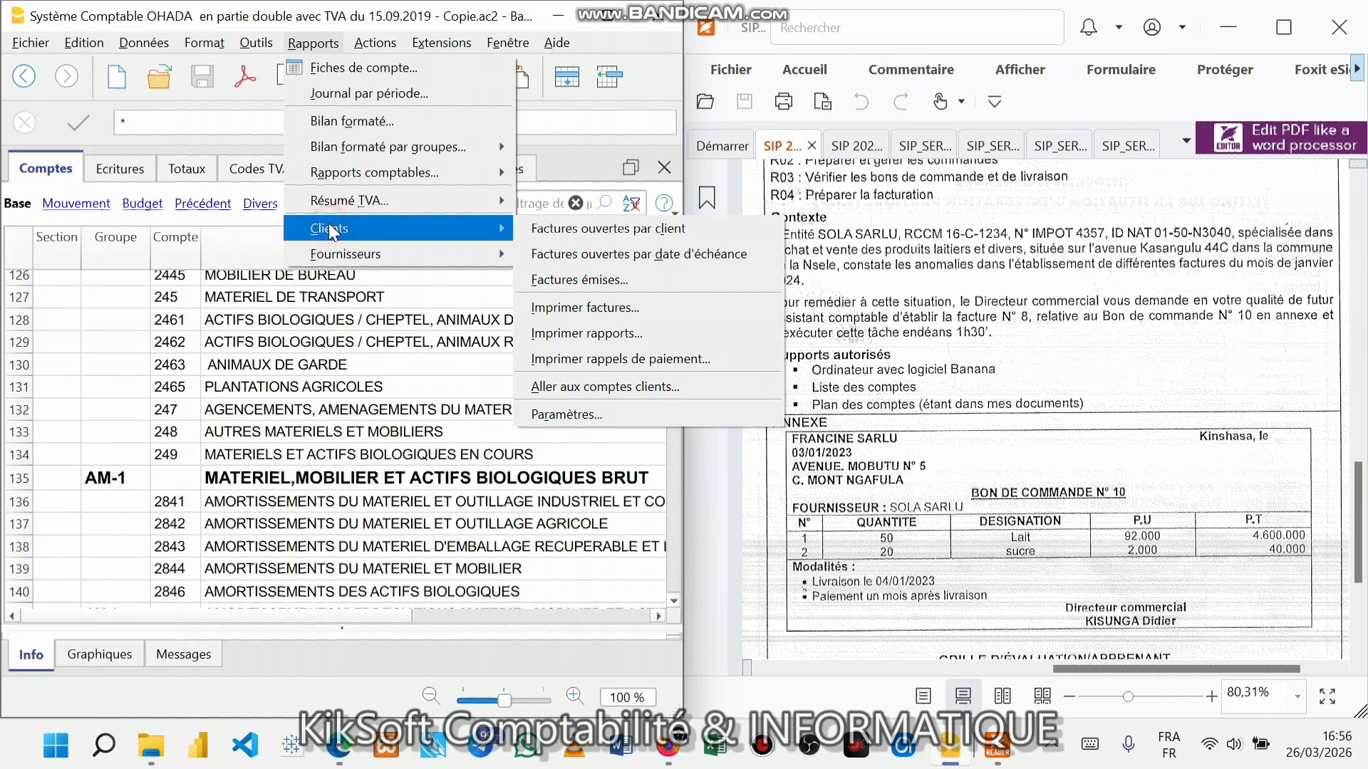
click(576, 395)
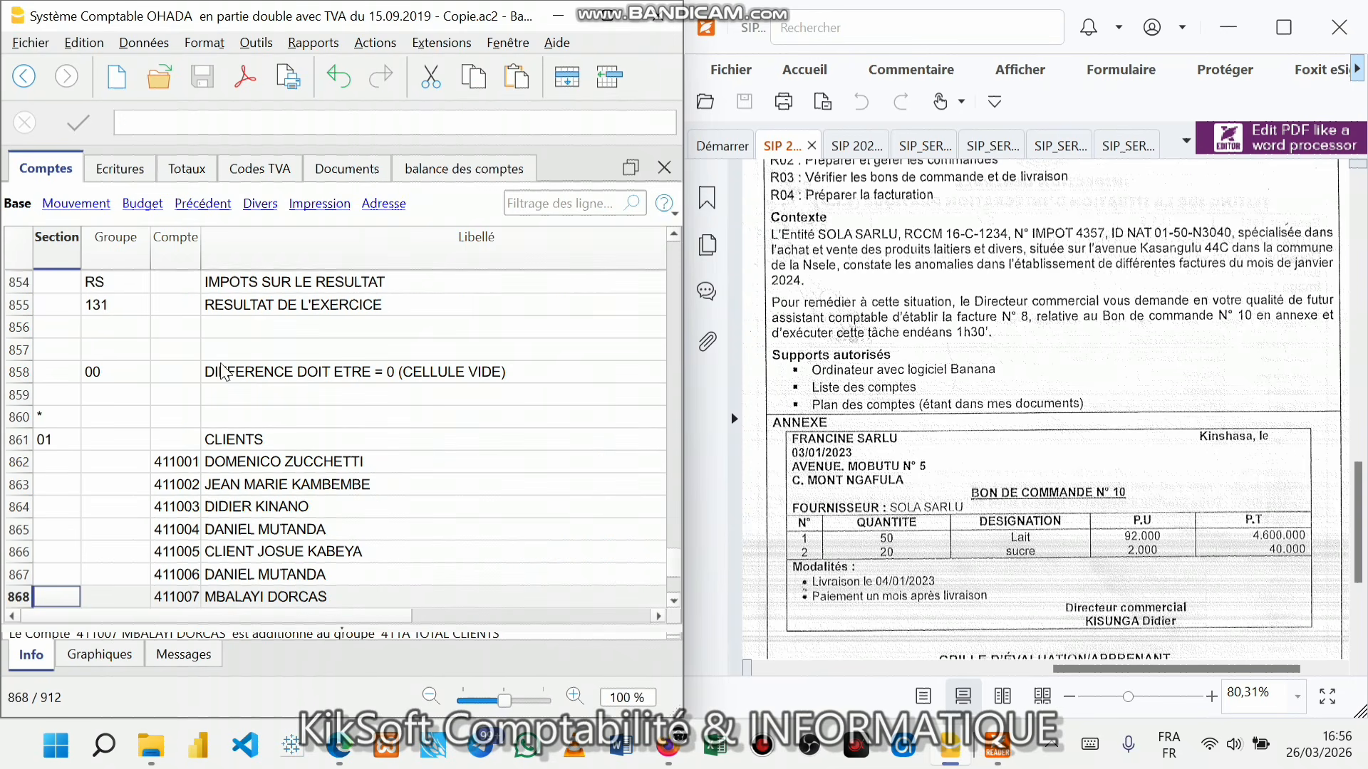
- Insert an empty row after client account 411007, above TOTAL CLIENTS
scroll(274, 549, down, 1)
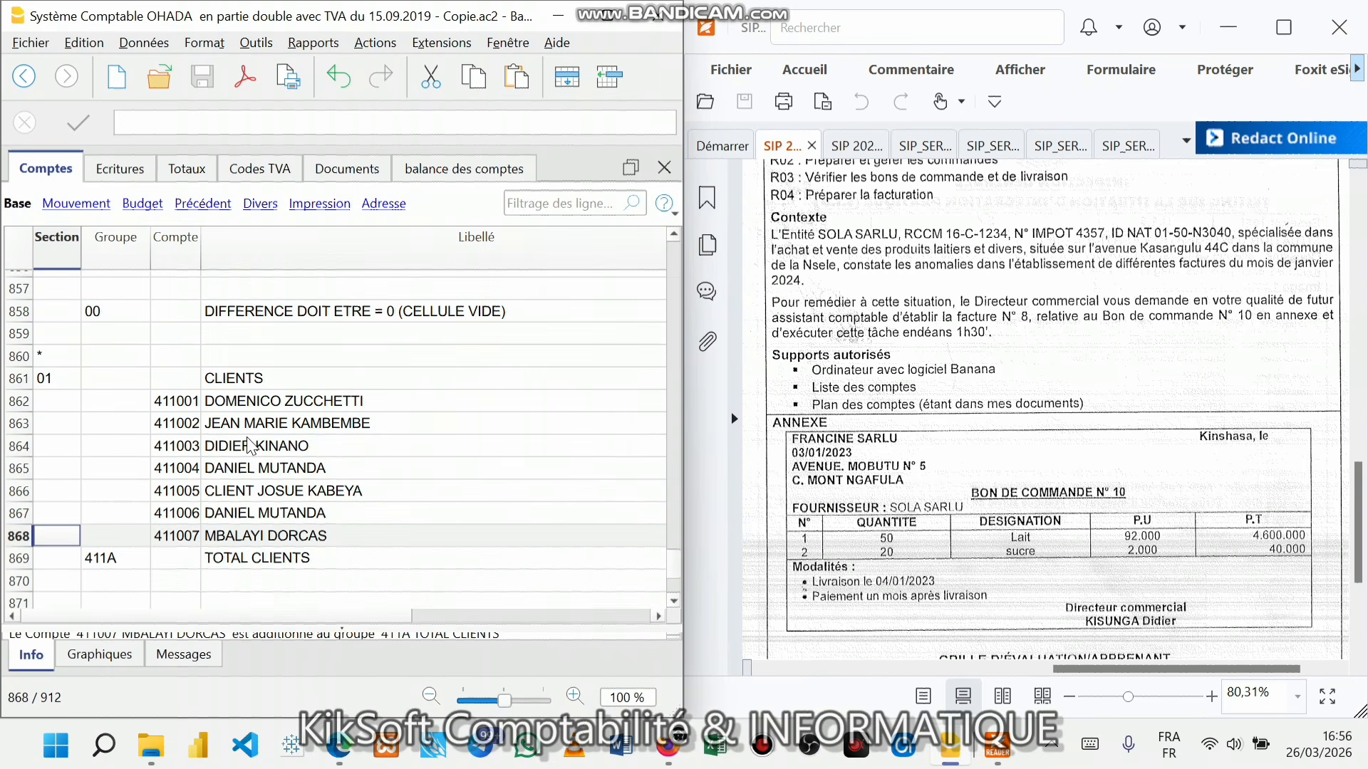
scroll(250, 446, up, 3)
scroll(249, 445, down, 3)
click(193, 540)
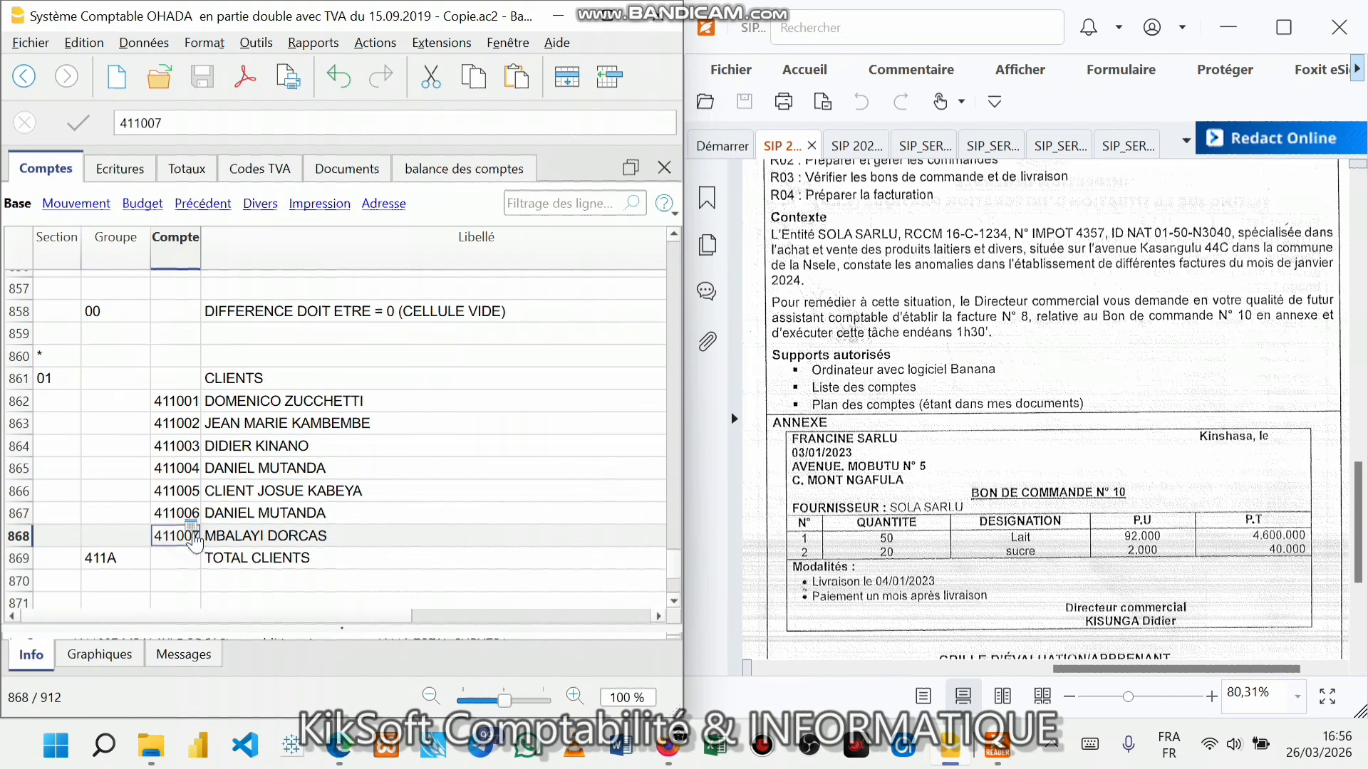
click(570, 77)
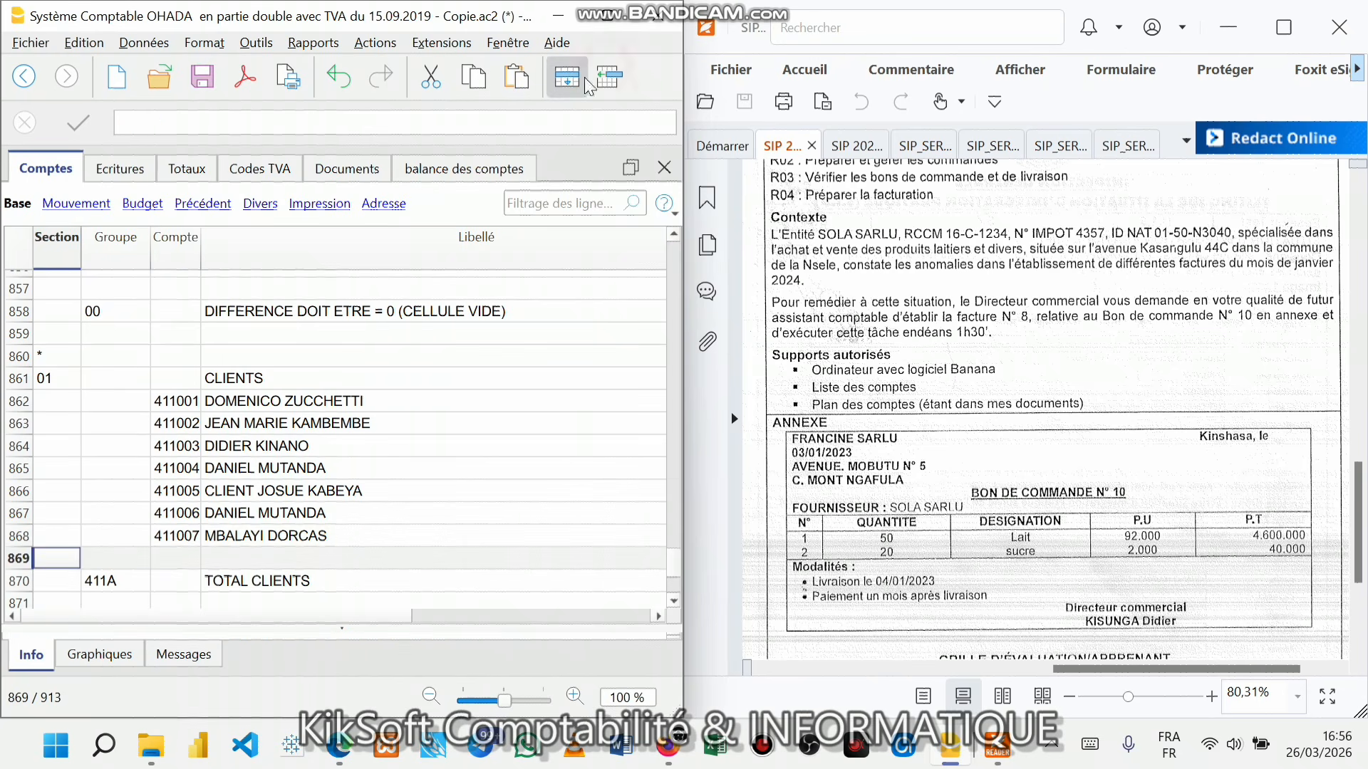
- Enter account number 411008 in the new row and start its Libellé with the customer's name
click(189, 563)
text(41)
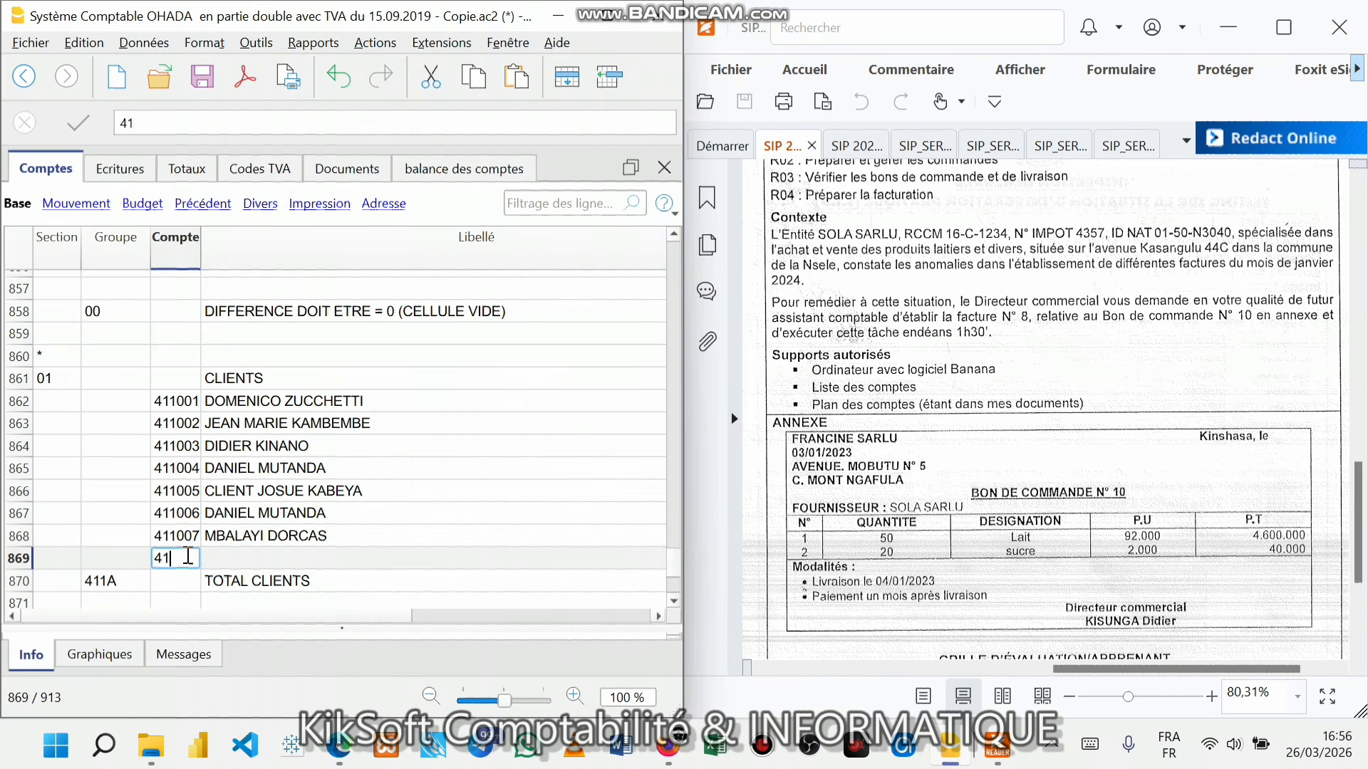
text(1008)
key(Return)
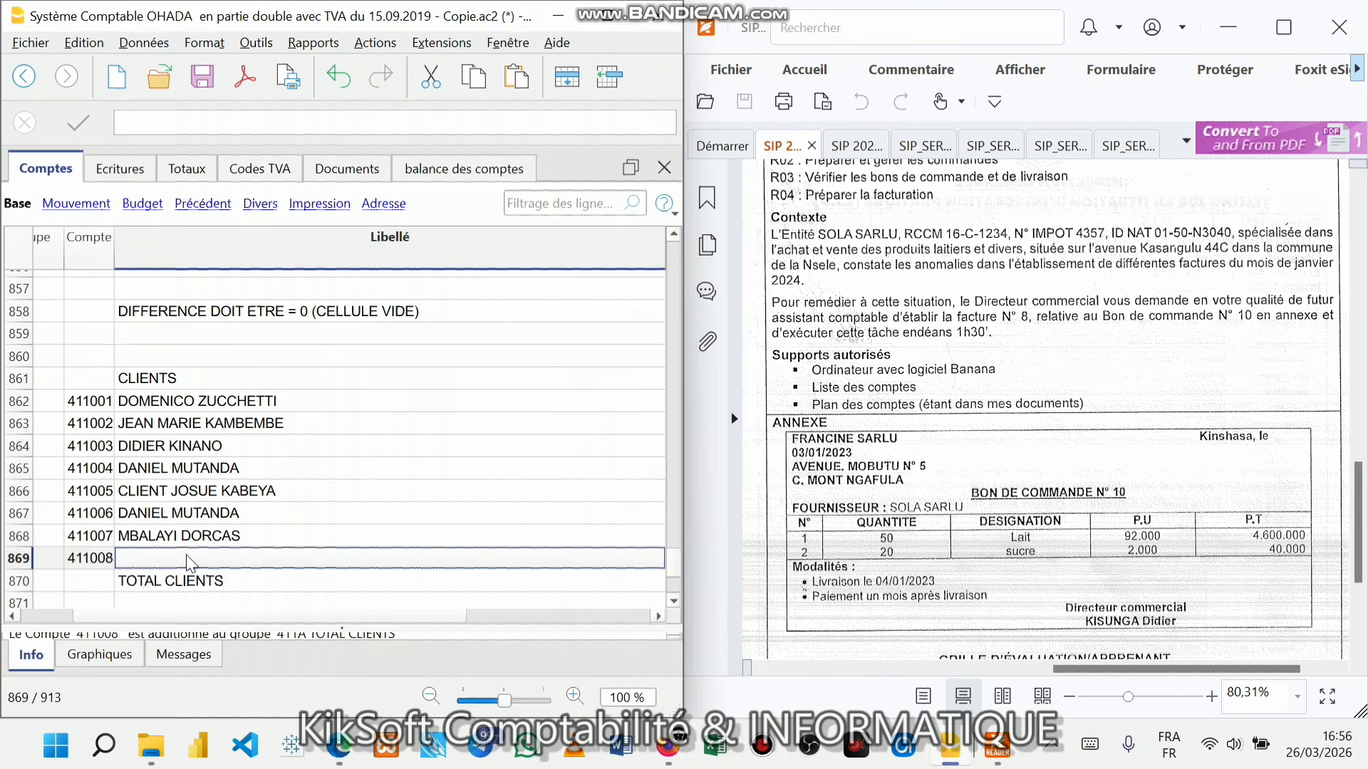
text(FRAN)
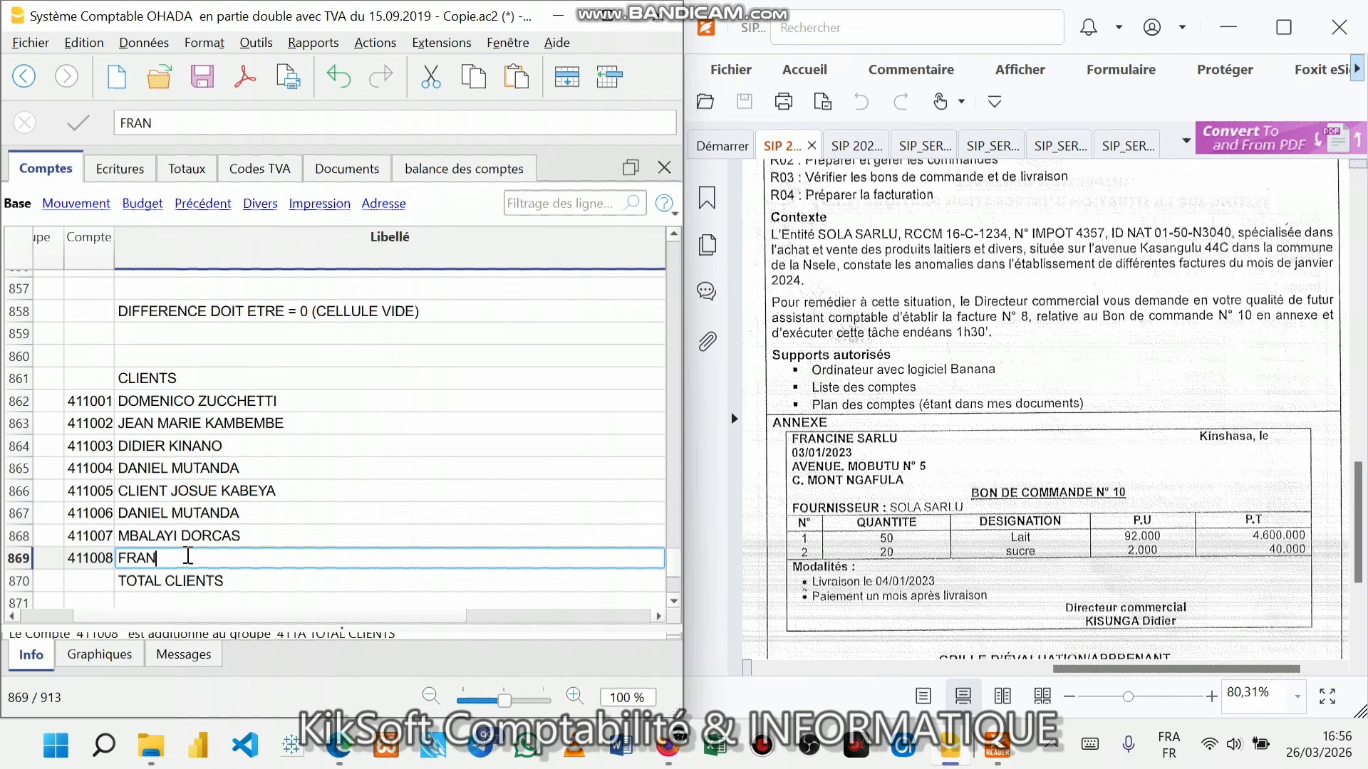
text(CINE S)
key(Tab)
- Clear the stray BClasse letter, complete the customer's name, and save the file
text(R)
key(BackSpace)
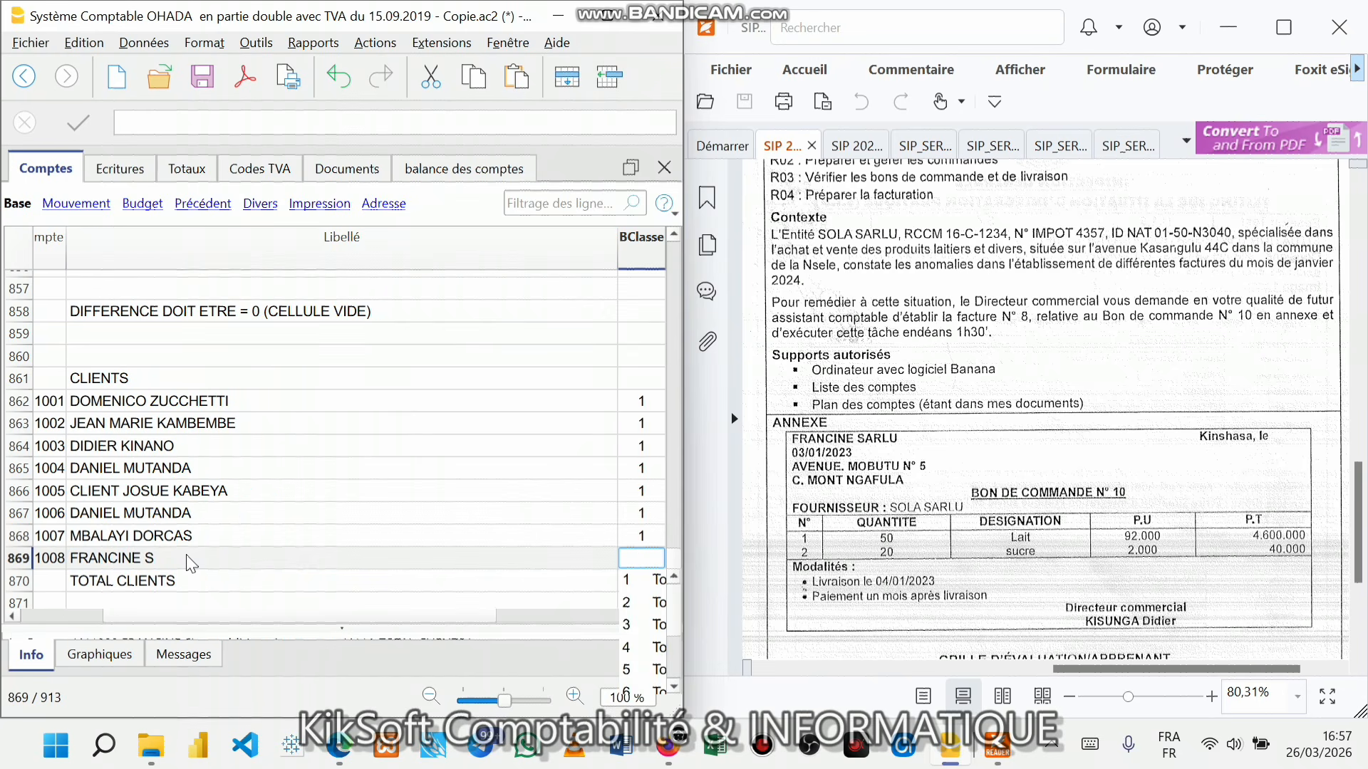
double_click(191, 561)
text(ARLU)
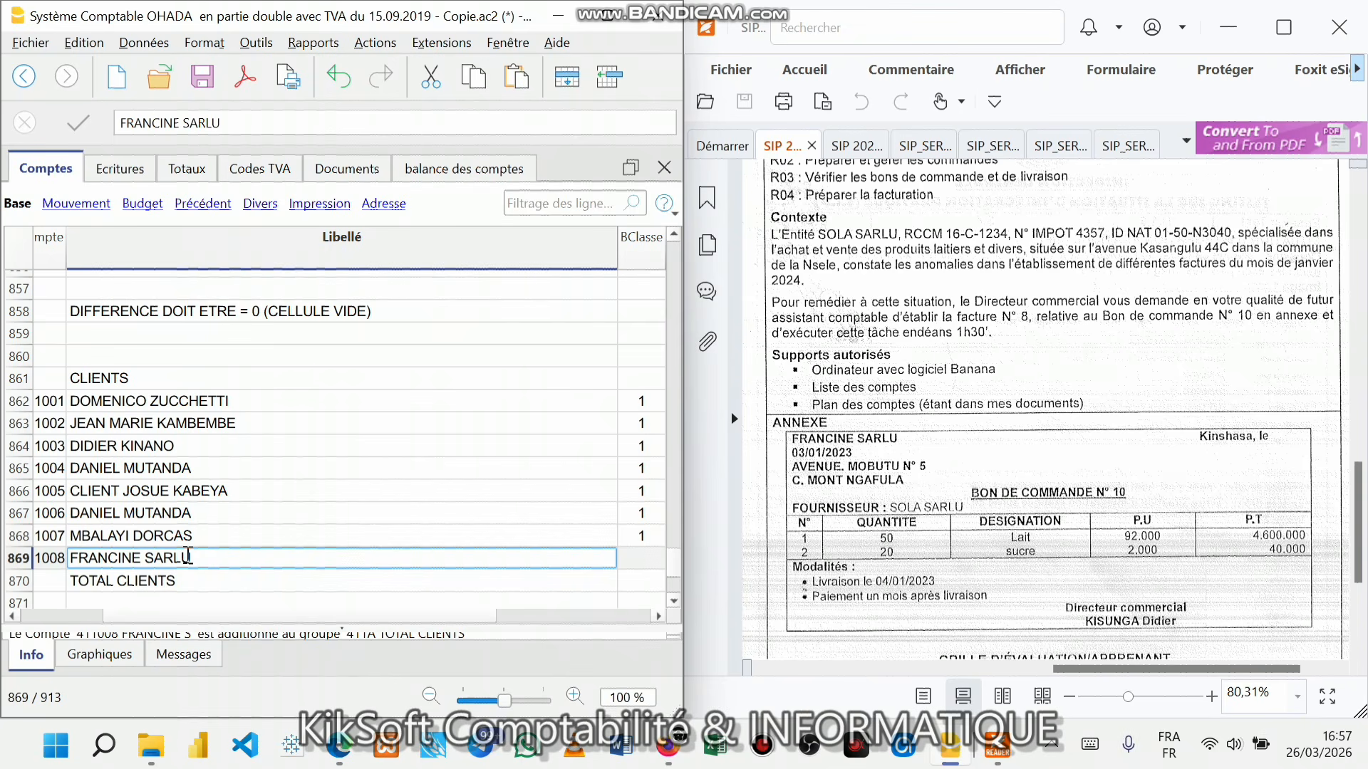
click(281, 493)
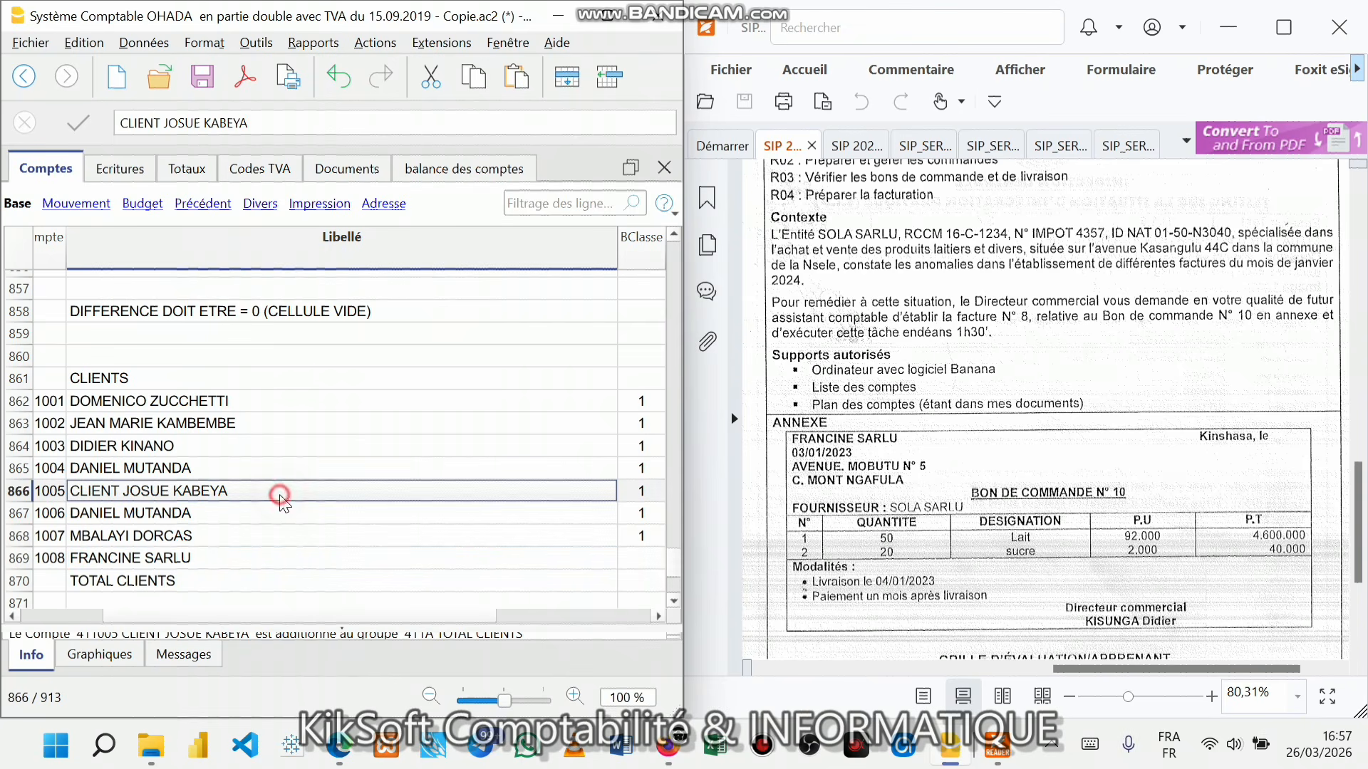
key(ctrl+s)
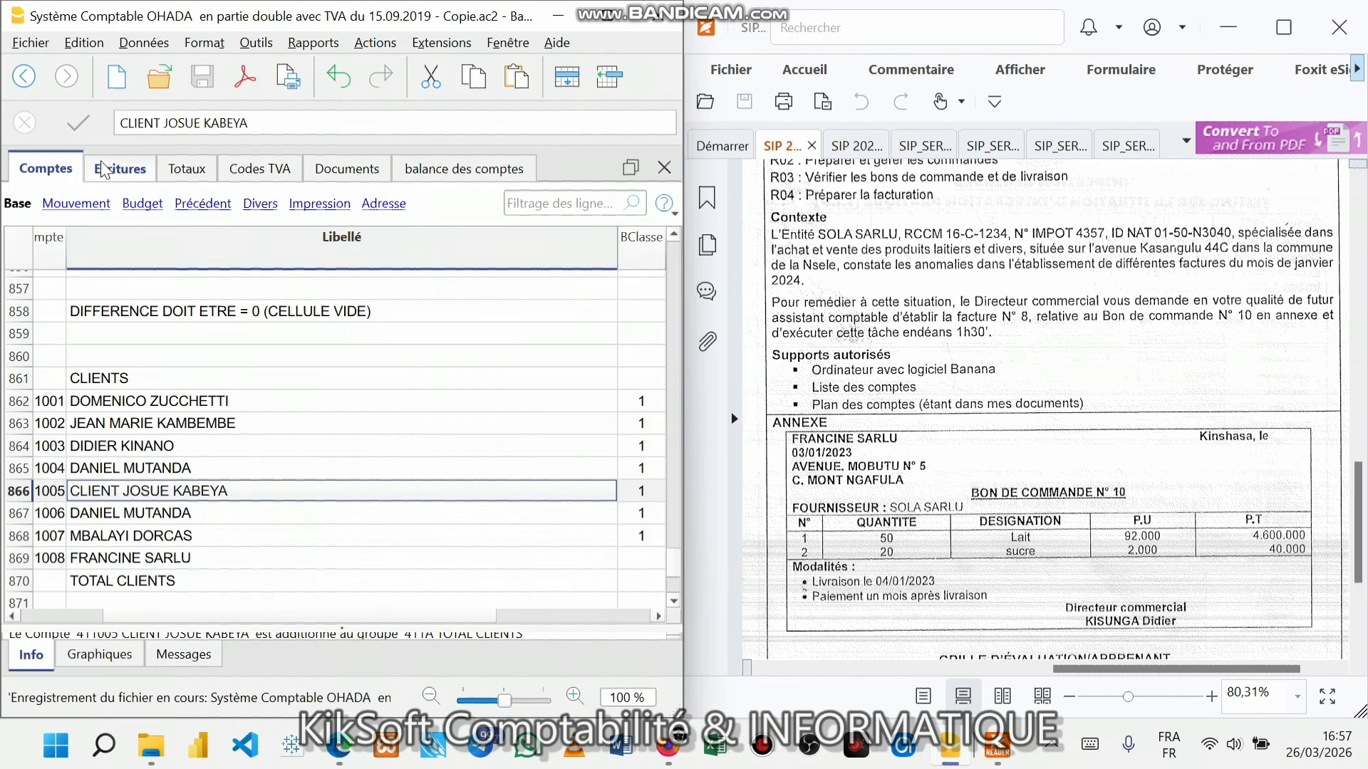
click(103, 170)
- Set 411008 as entry 1's debit account, dismissing the missing-BClasse warning each time
double_click(269, 288)
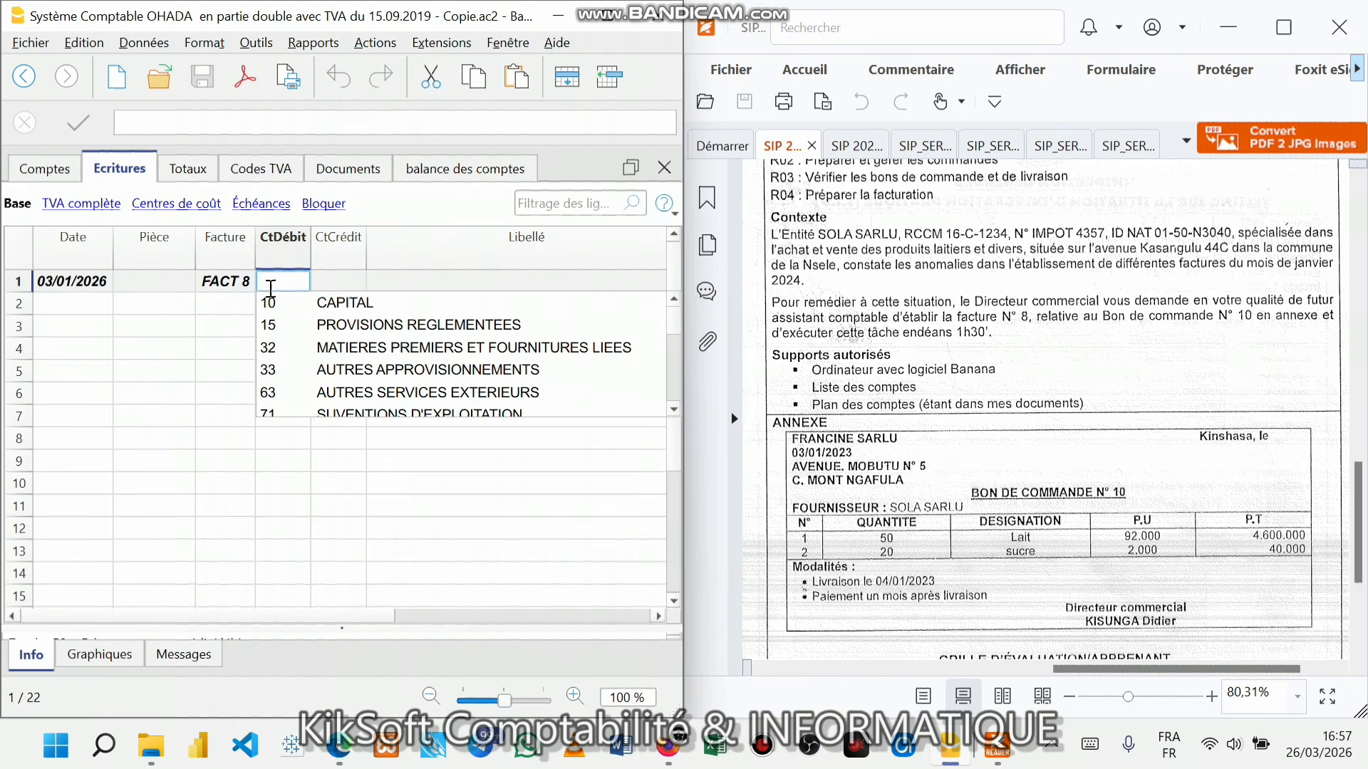
text(41)
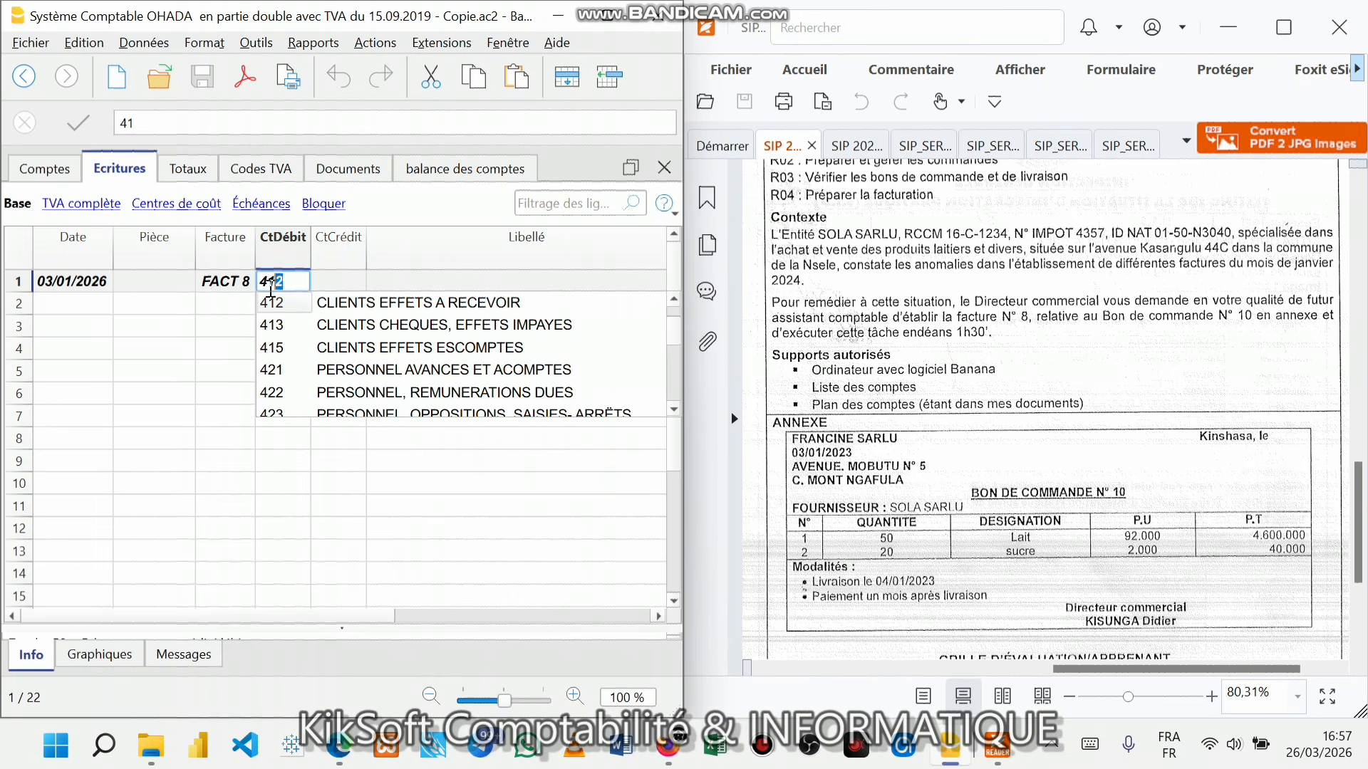
text(1)
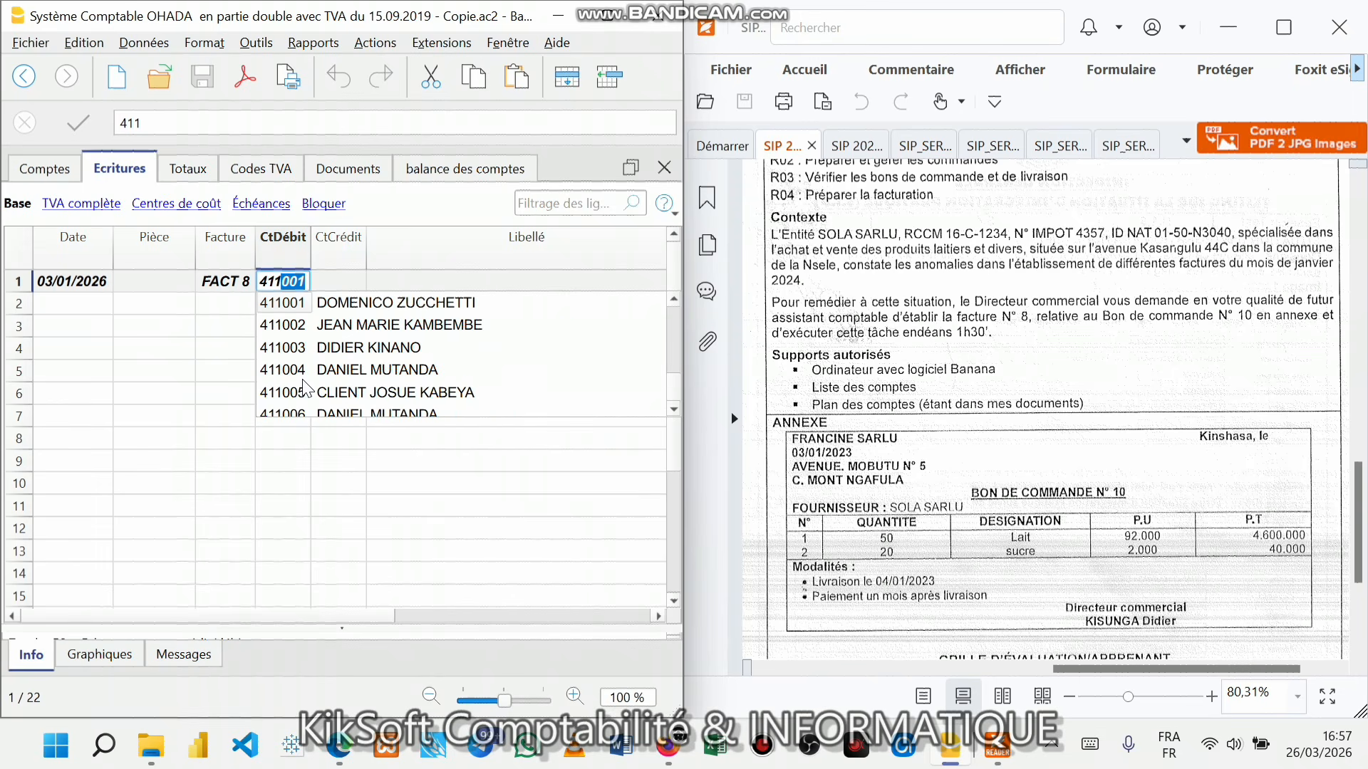
scroll(313, 399, down, 1)
click(318, 405)
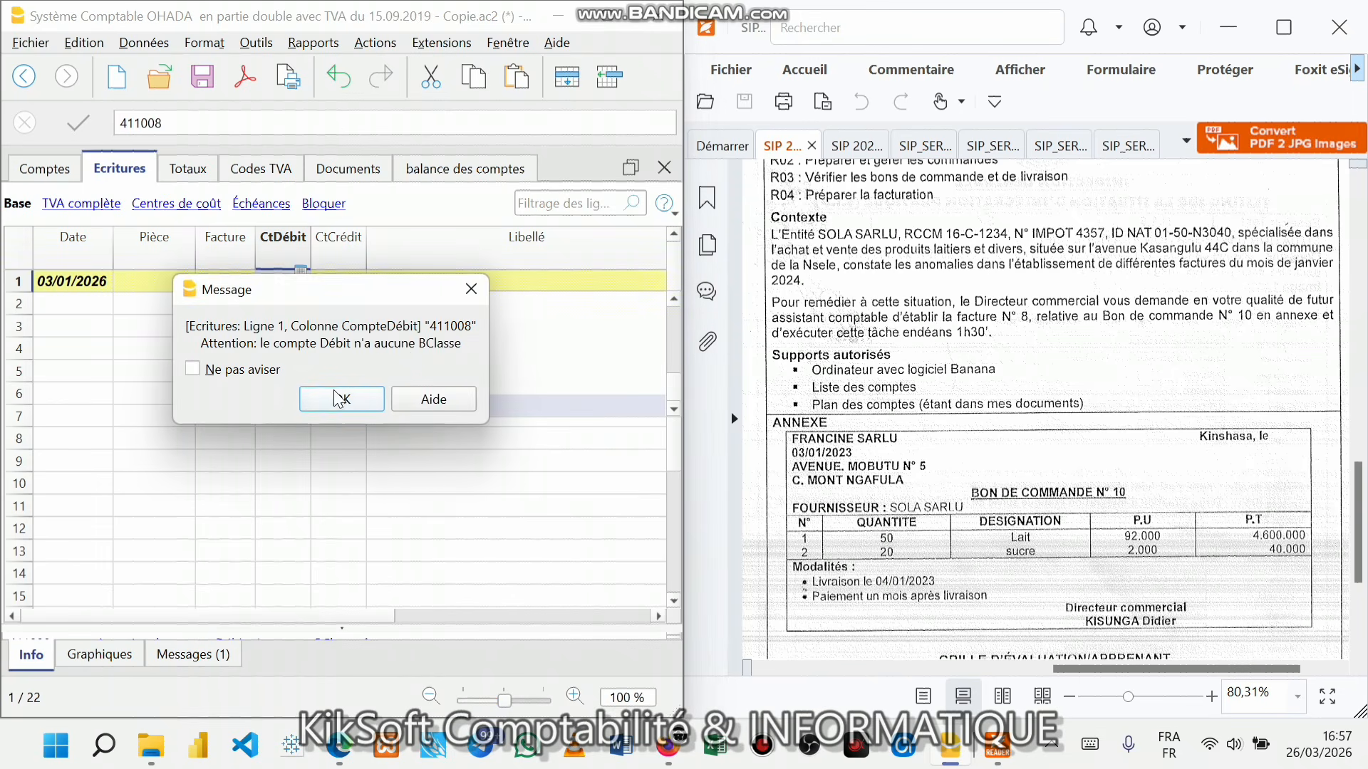
click(471, 295)
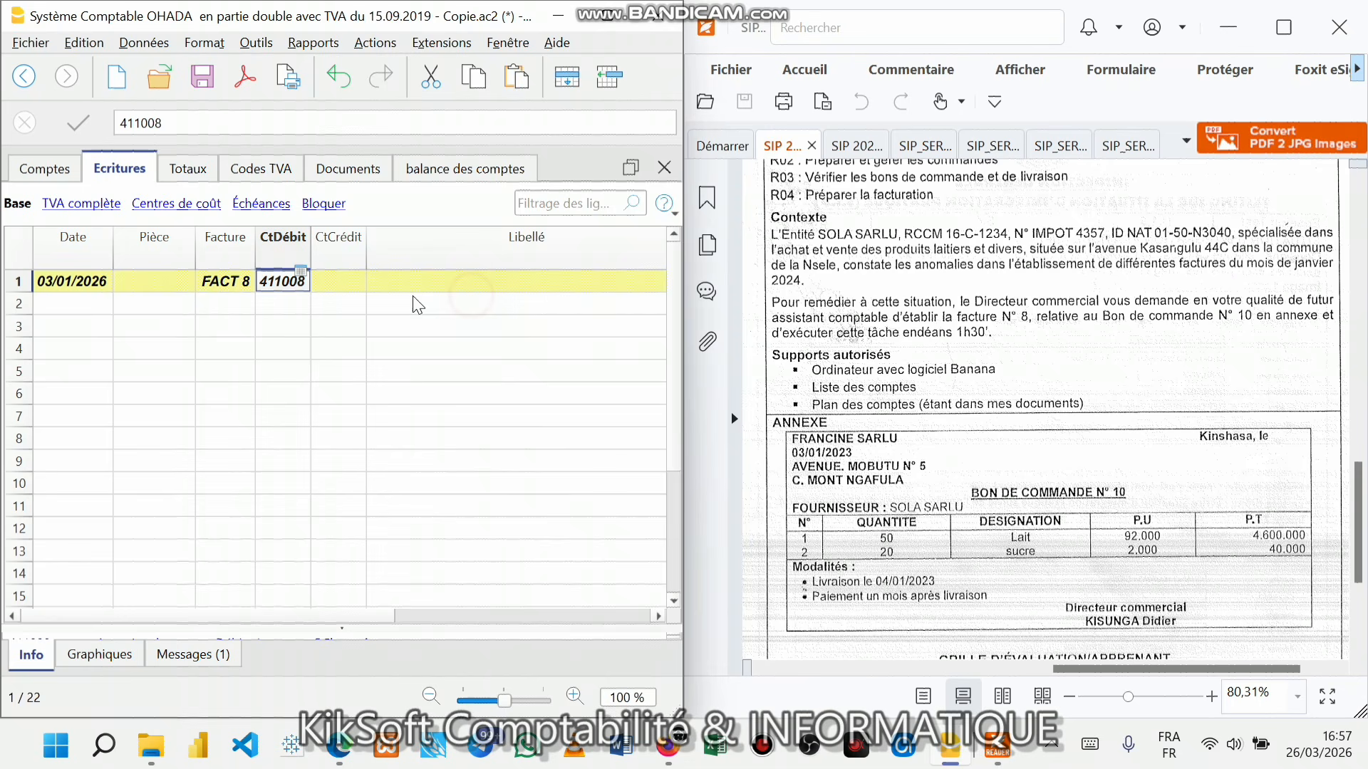
double_click(282, 294)
click(299, 407)
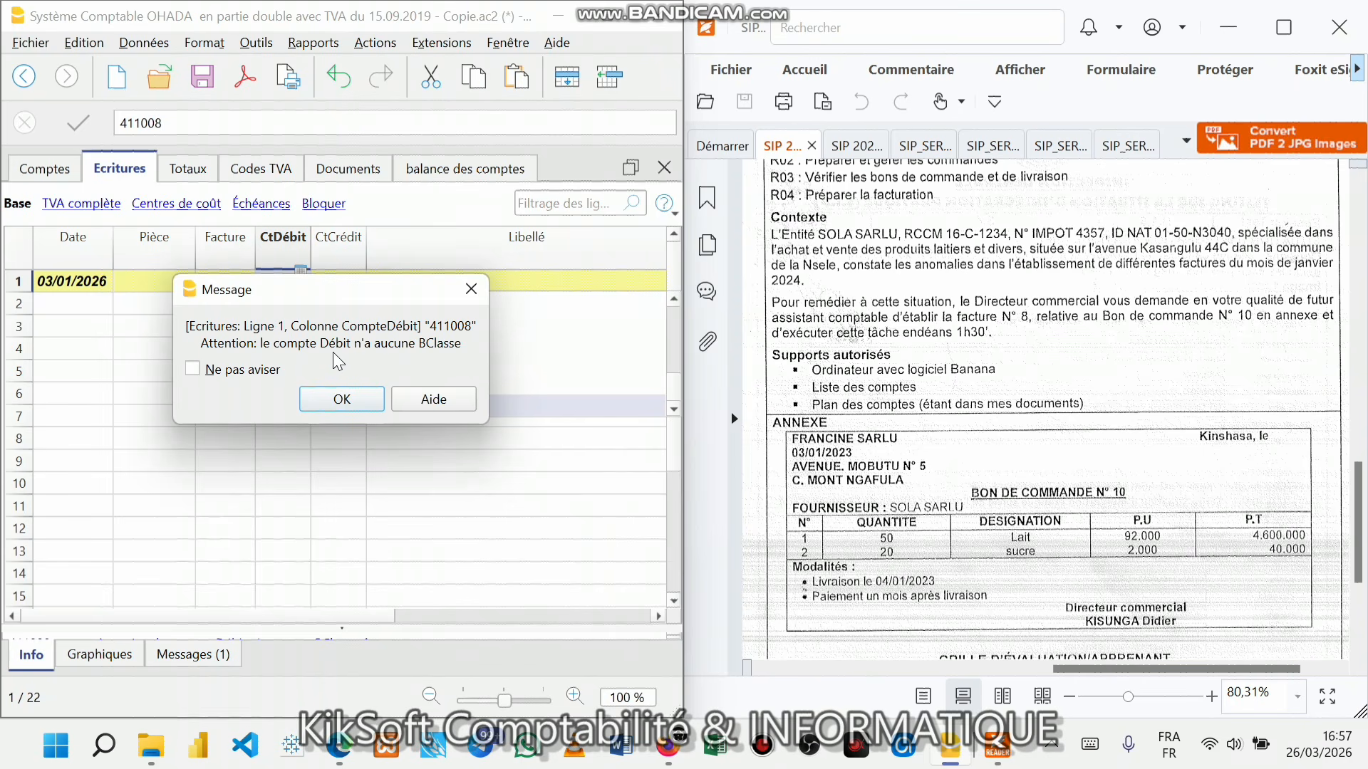
click(348, 397)
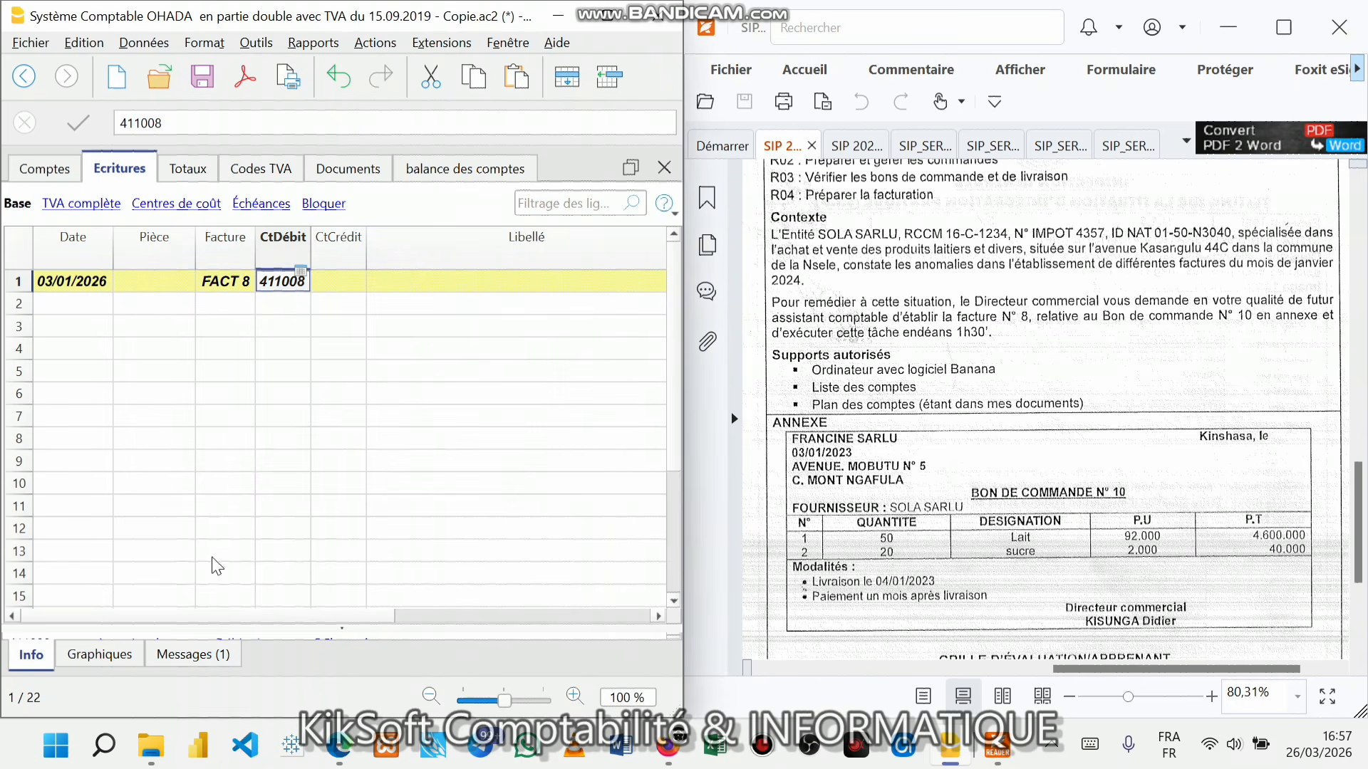
- Give client account 411008 BClasse 1 in the chart of accounts
click(56, 177)
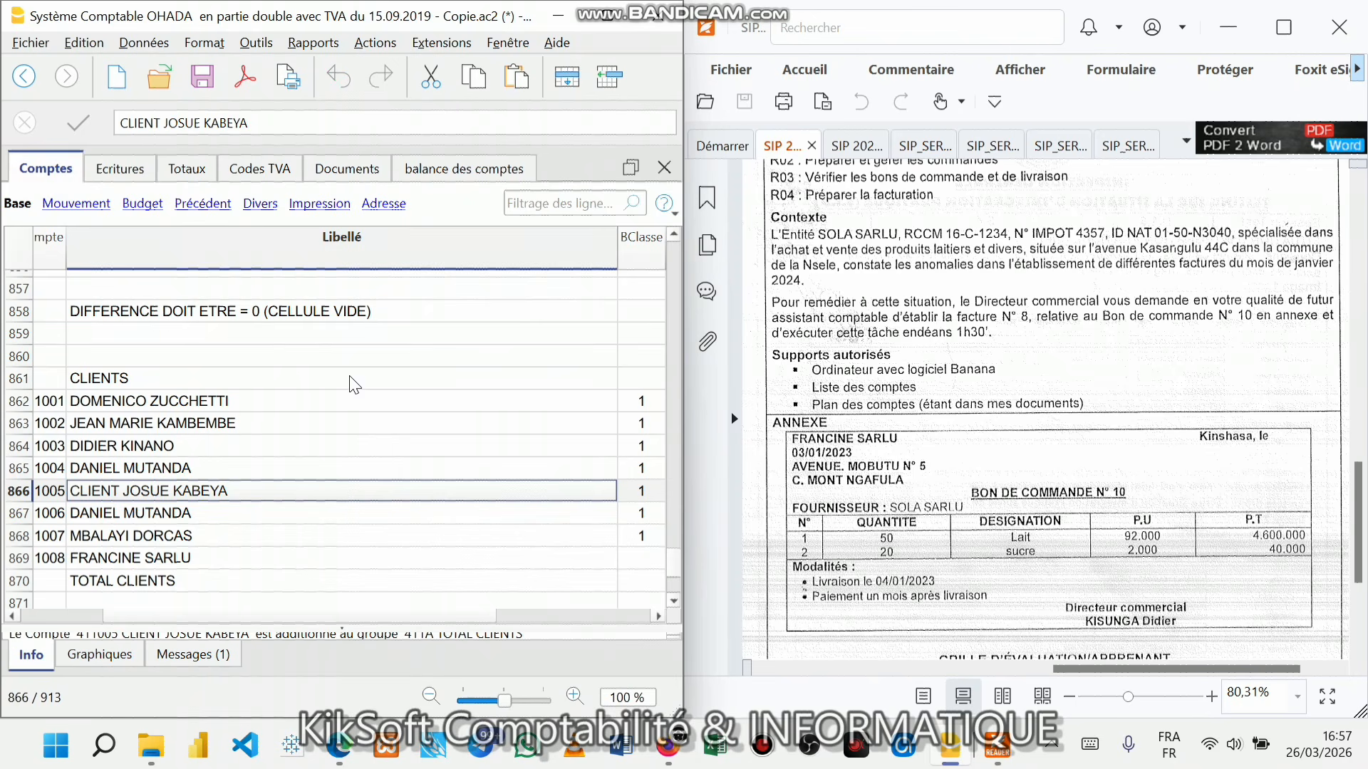
click(131, 561)
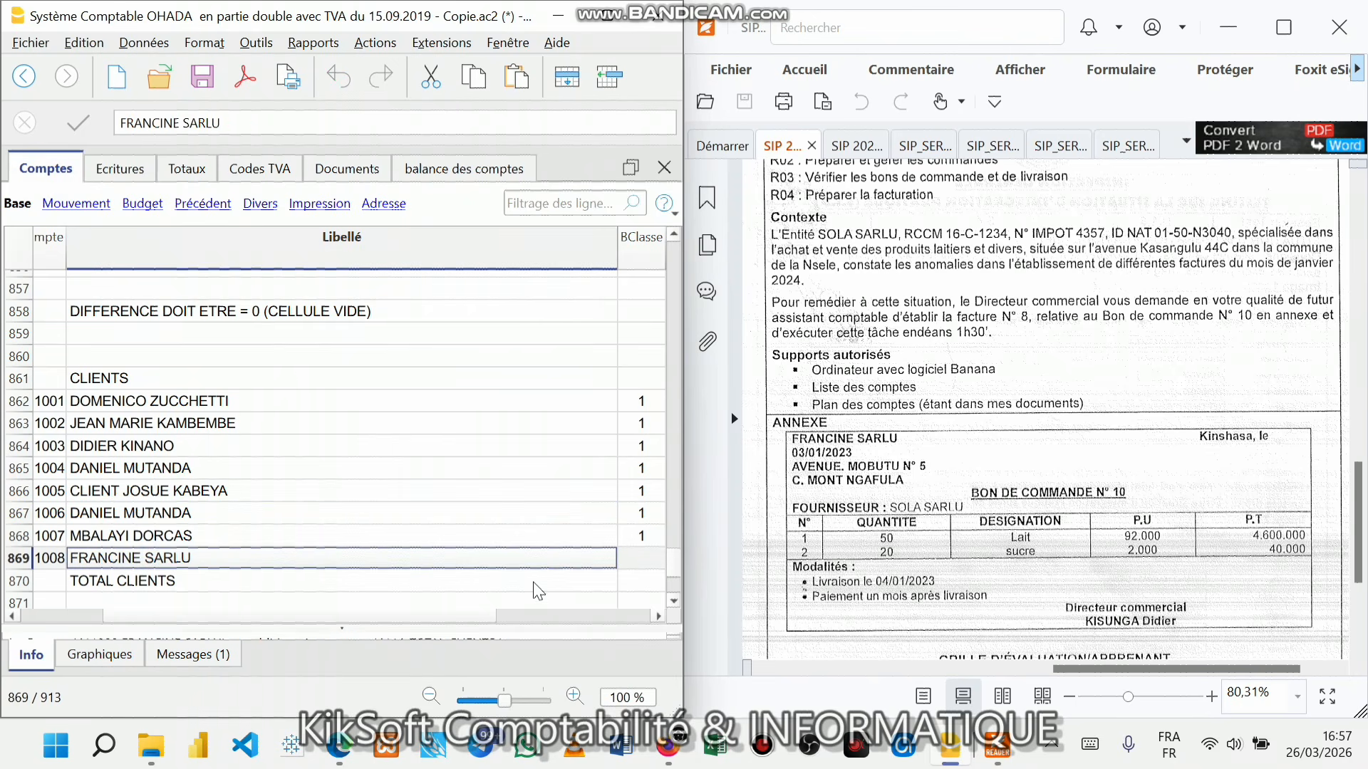
click(632, 560)
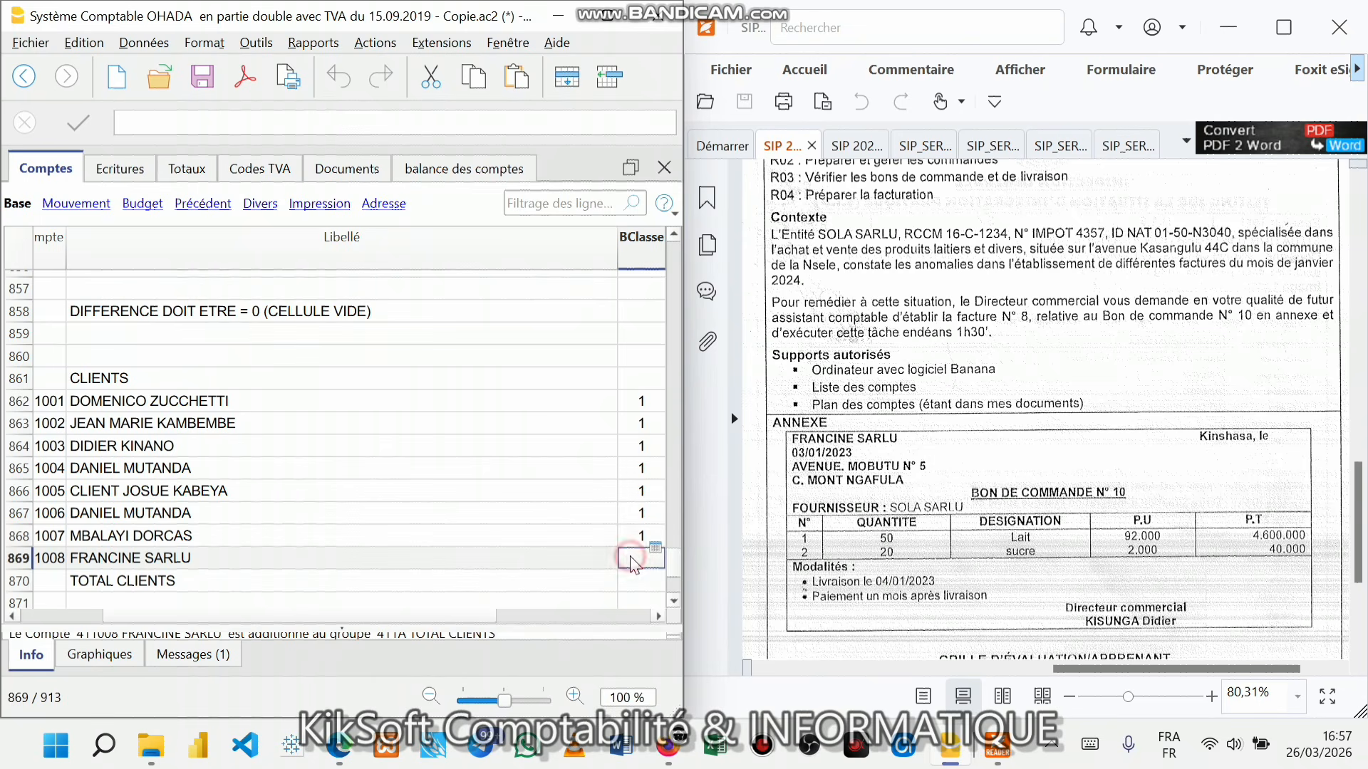
text(1)
key(Return)
click(608, 619)
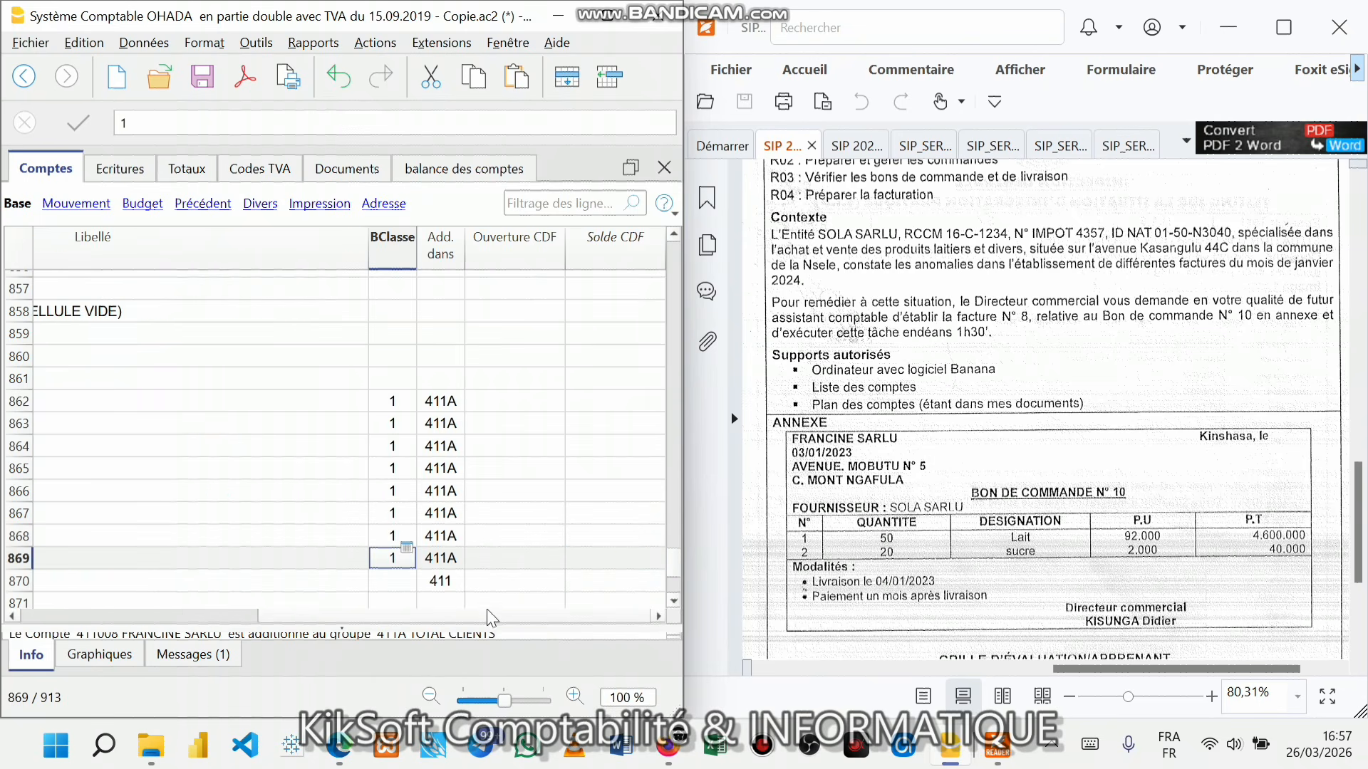
click(242, 616)
click(285, 536)
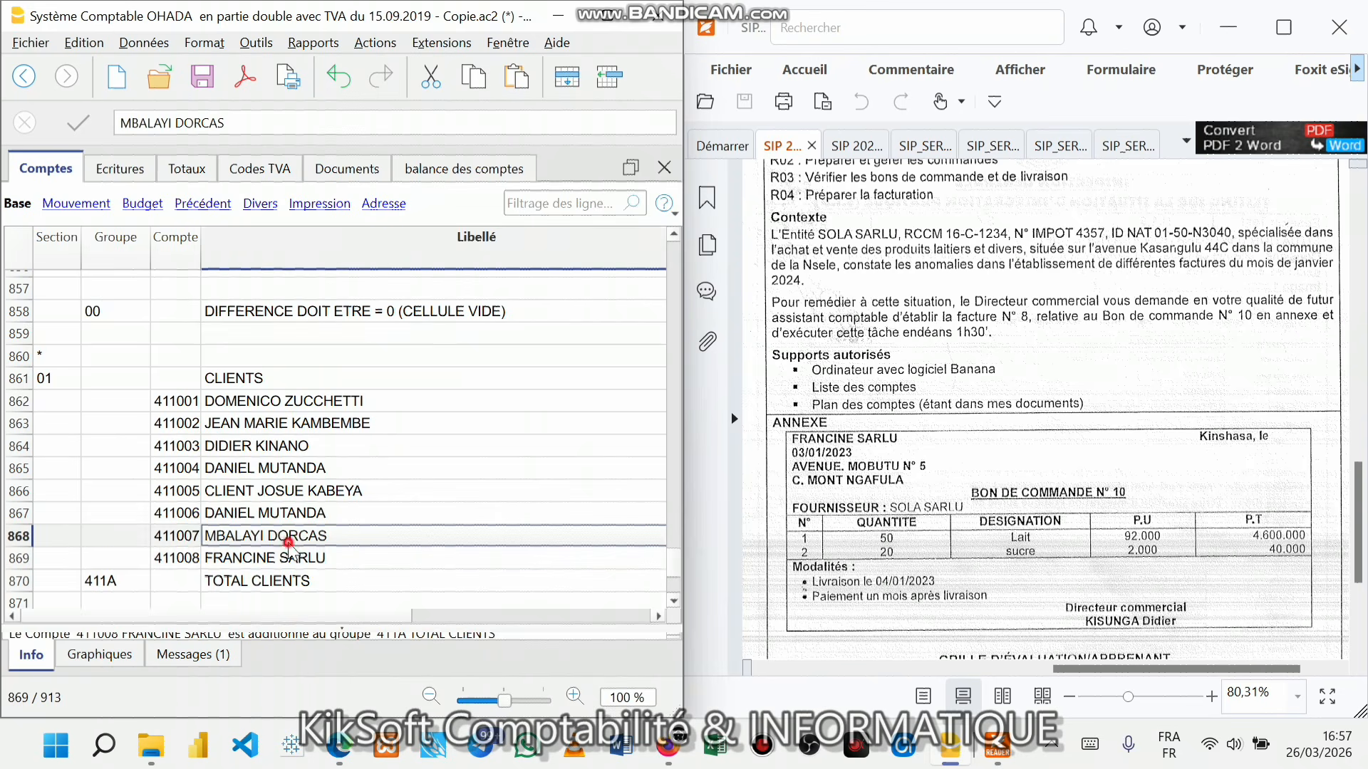
- Make journal entry 1 debit account 411008 and credit sales account 7011
click(119, 168)
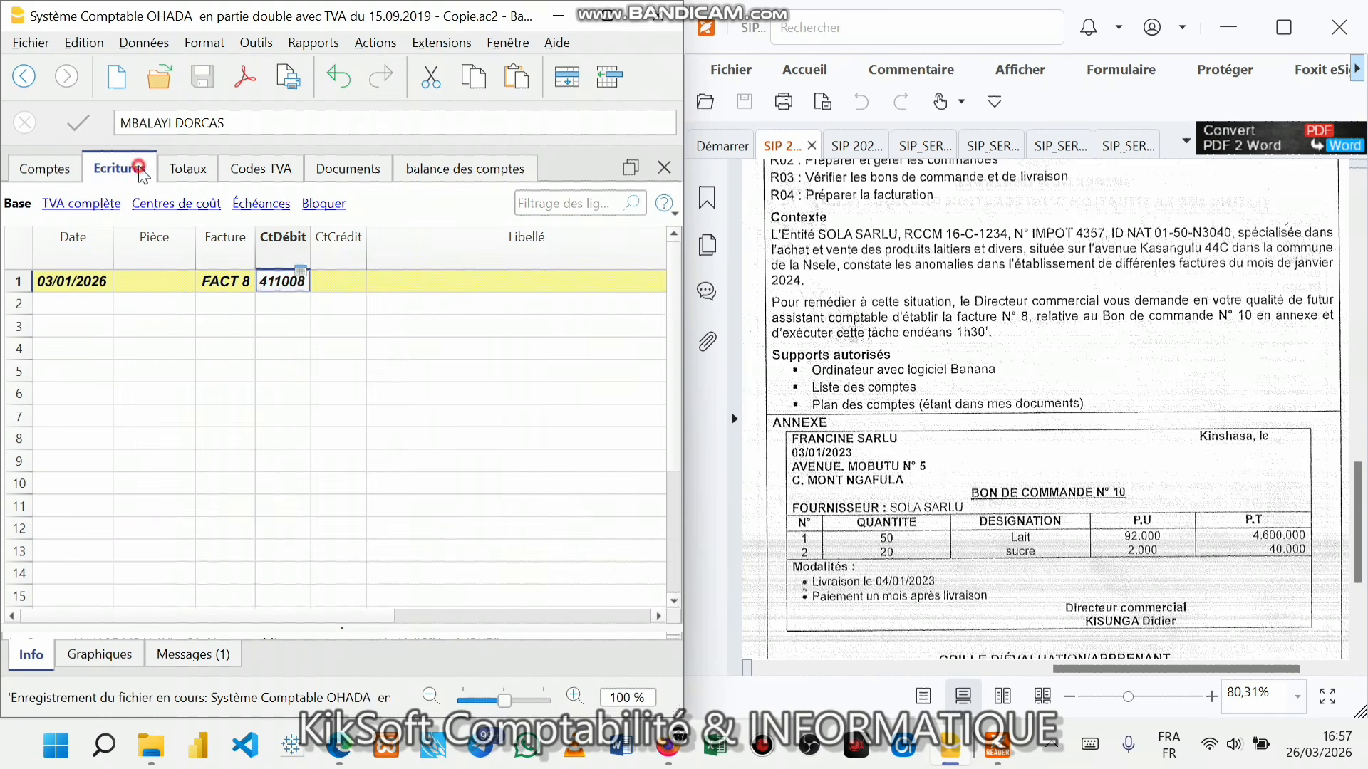
double_click(281, 281)
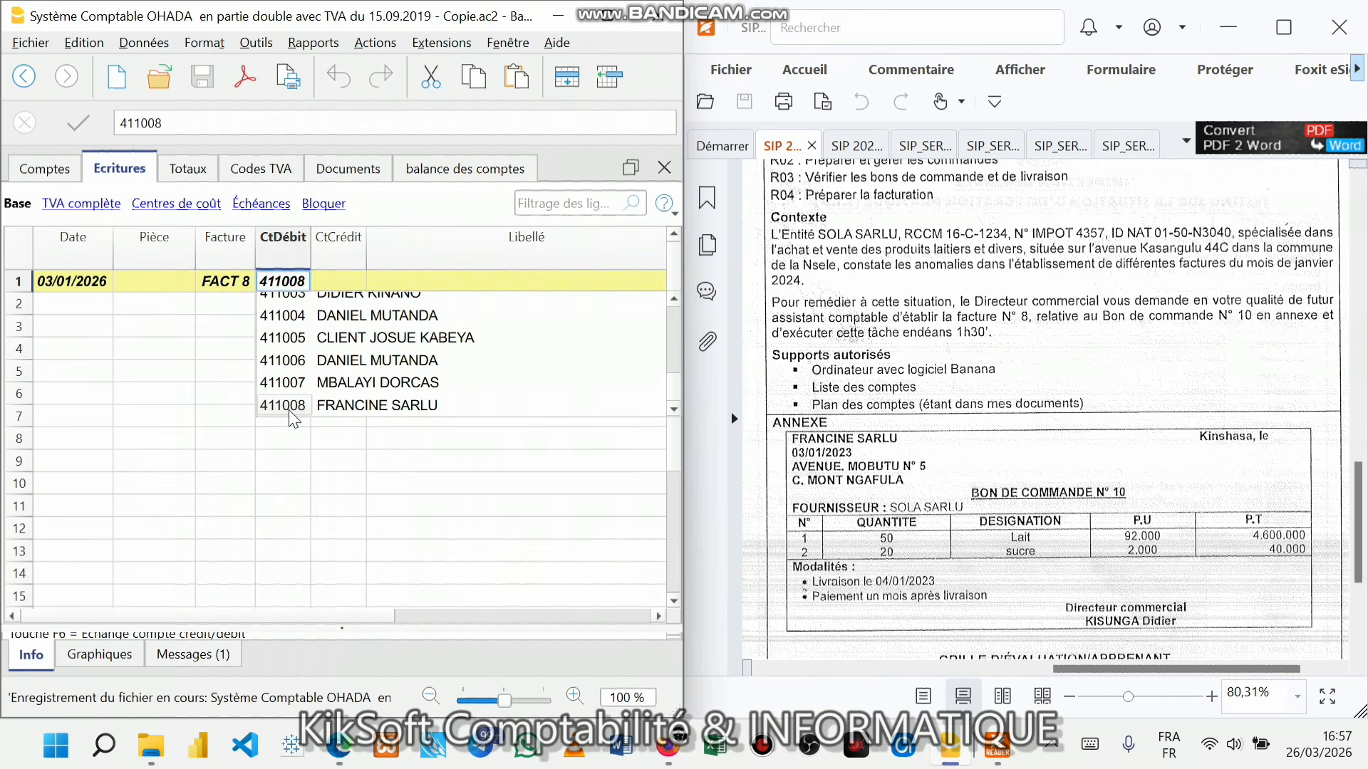
click(289, 409)
click(331, 280)
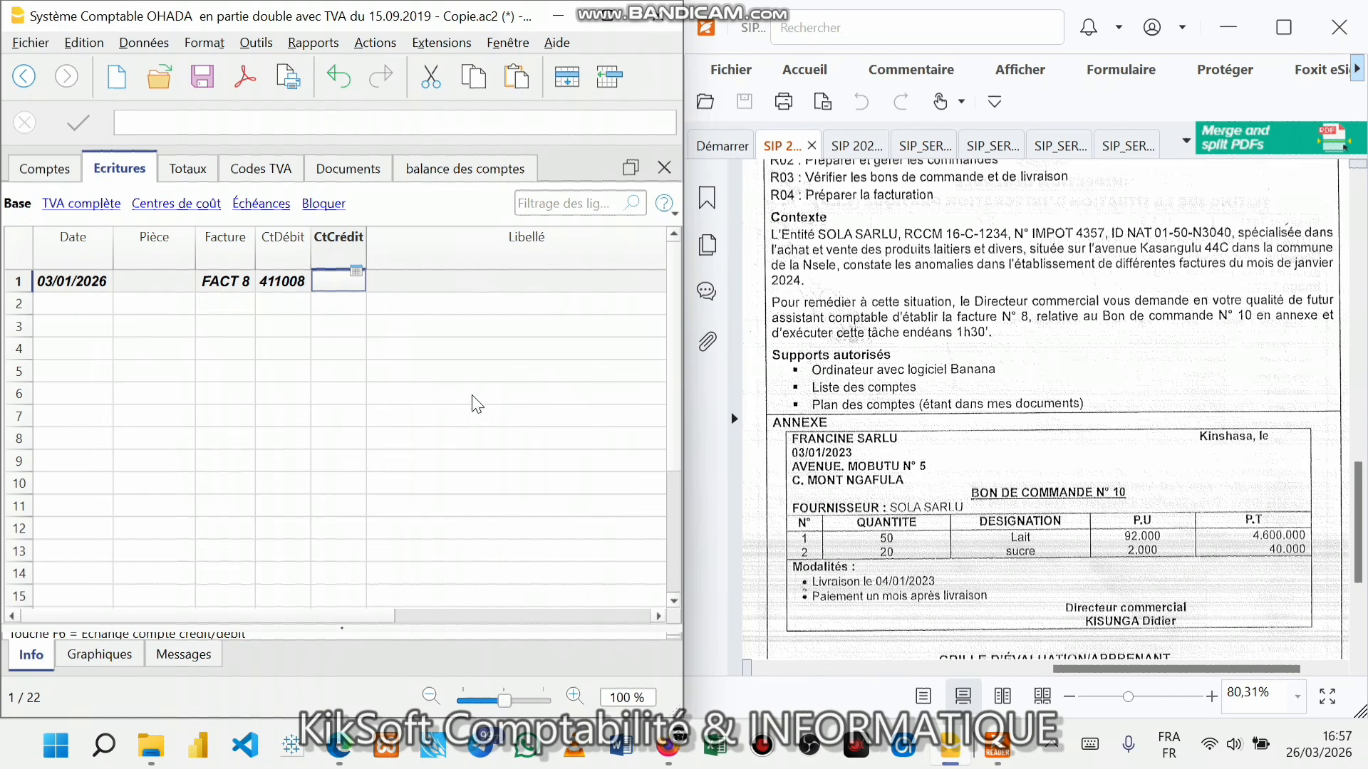
text(70)
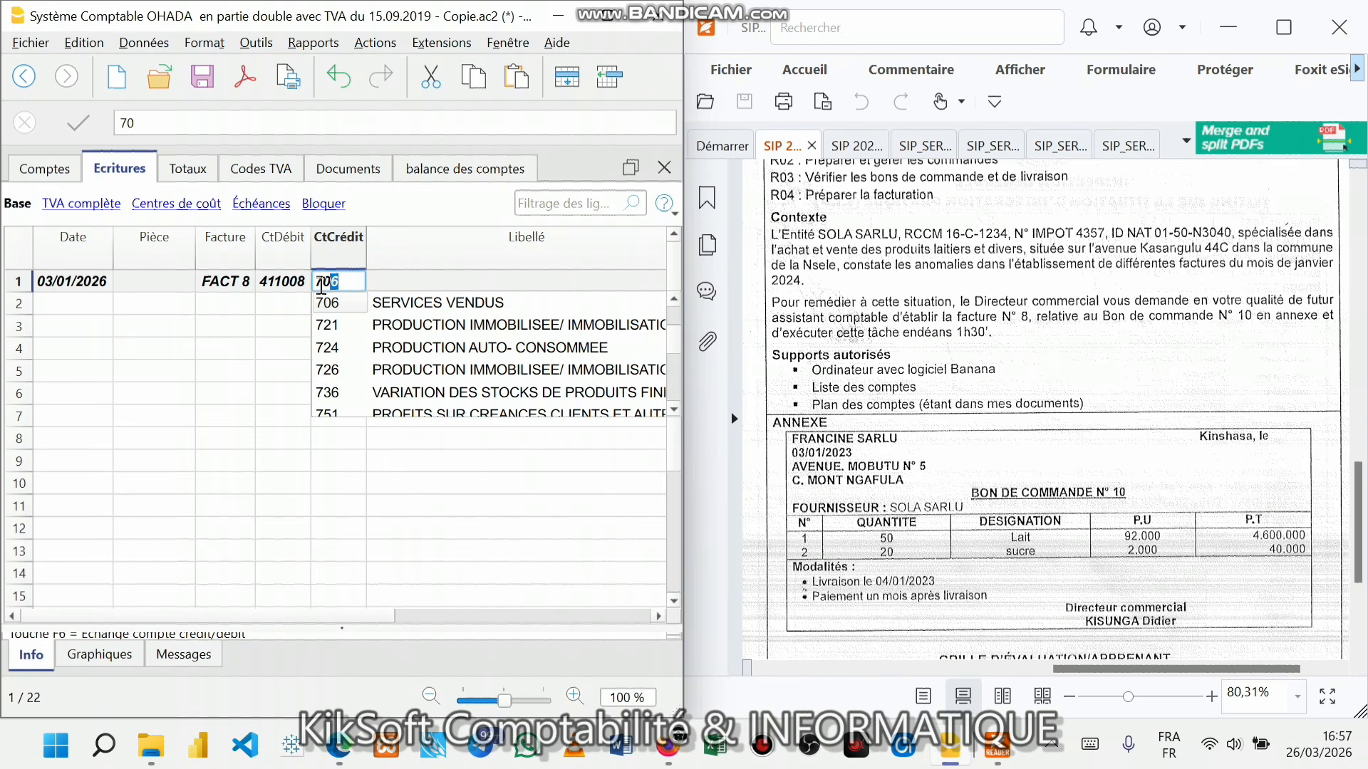
text(11)
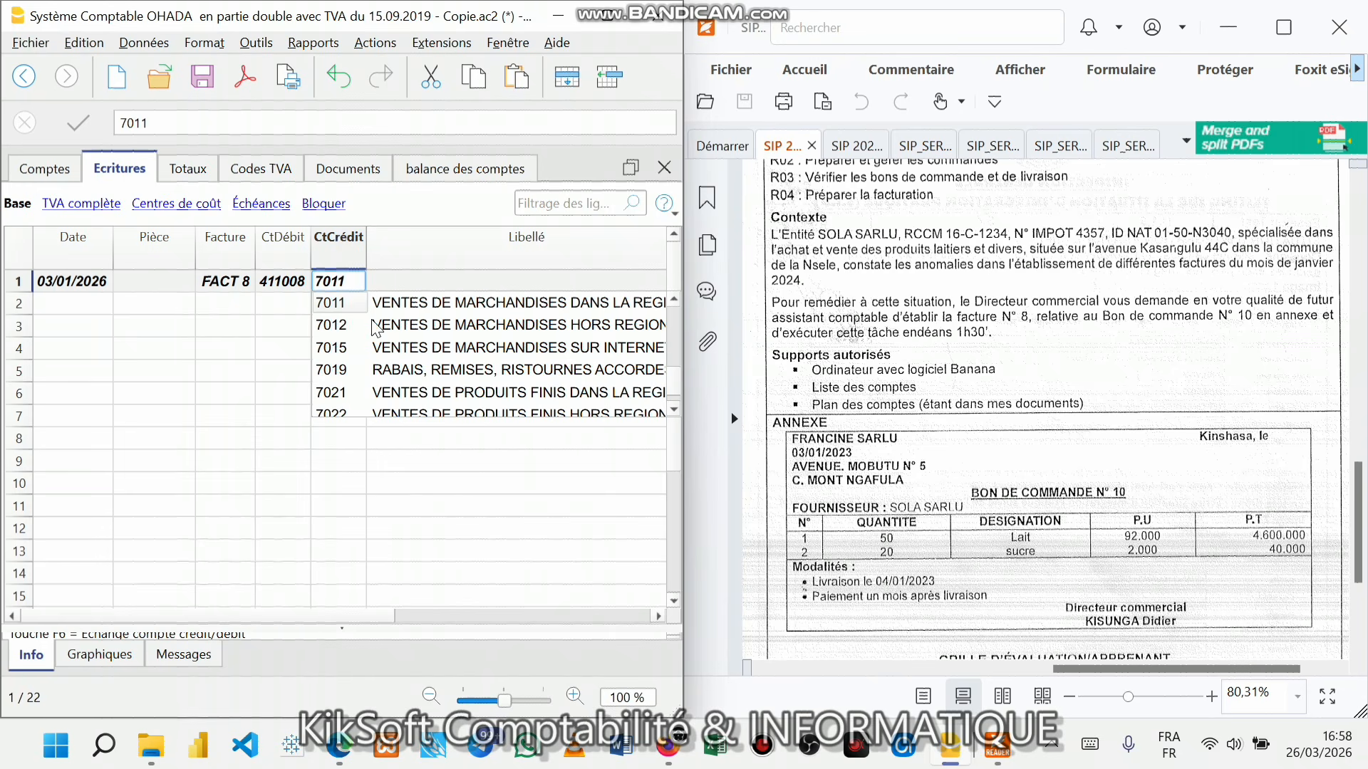
key(Return)
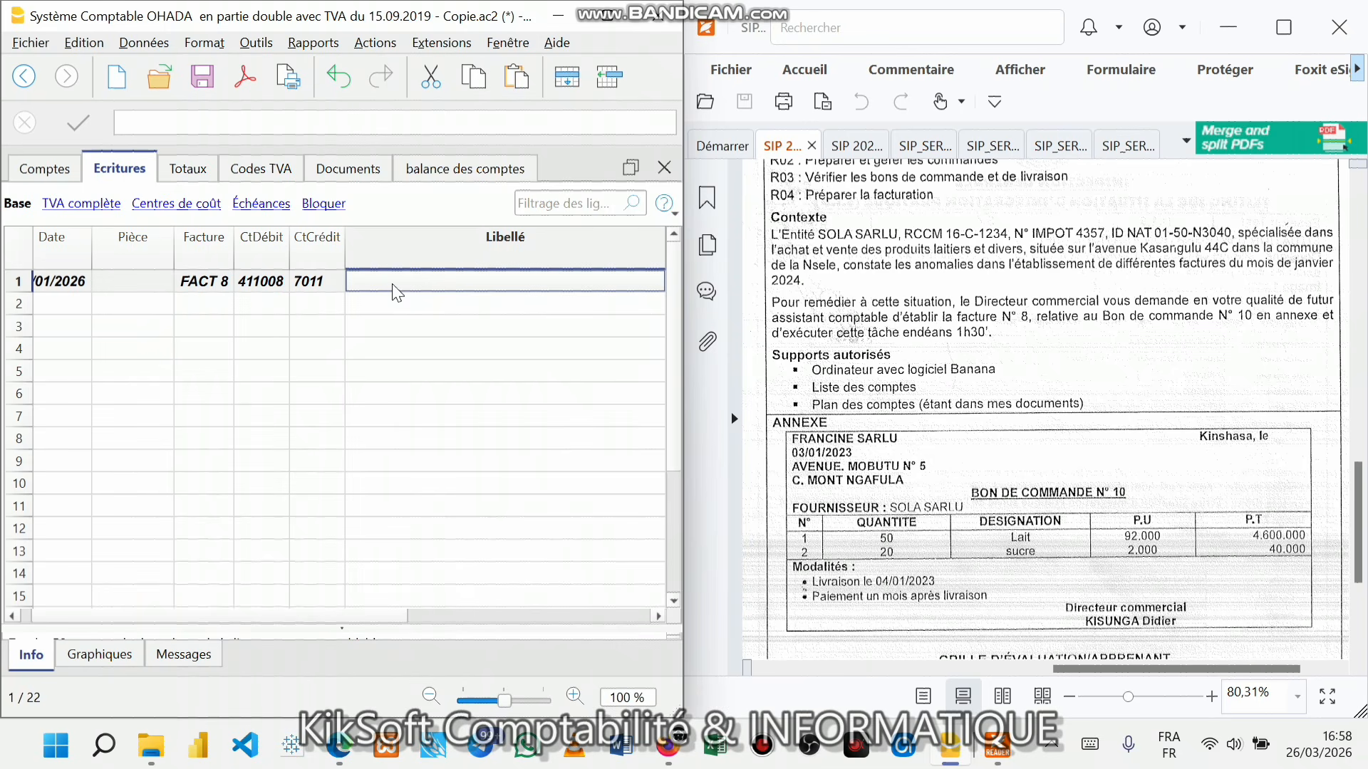
- Describe entry 1 as Lait, quantity 50 at 92 000,00, totalling 4 600 000,00
text(Lait)
key(Return)
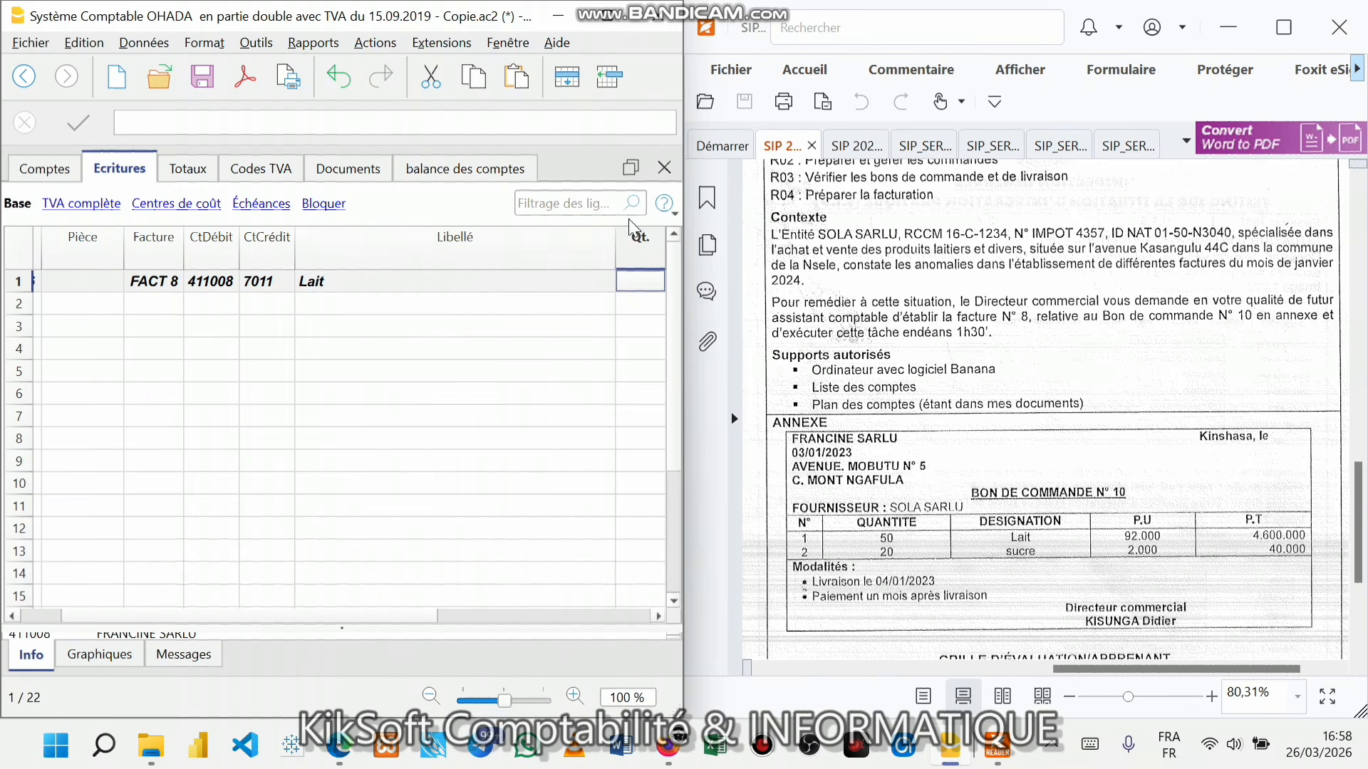
drag(617, 236, 431, 238)
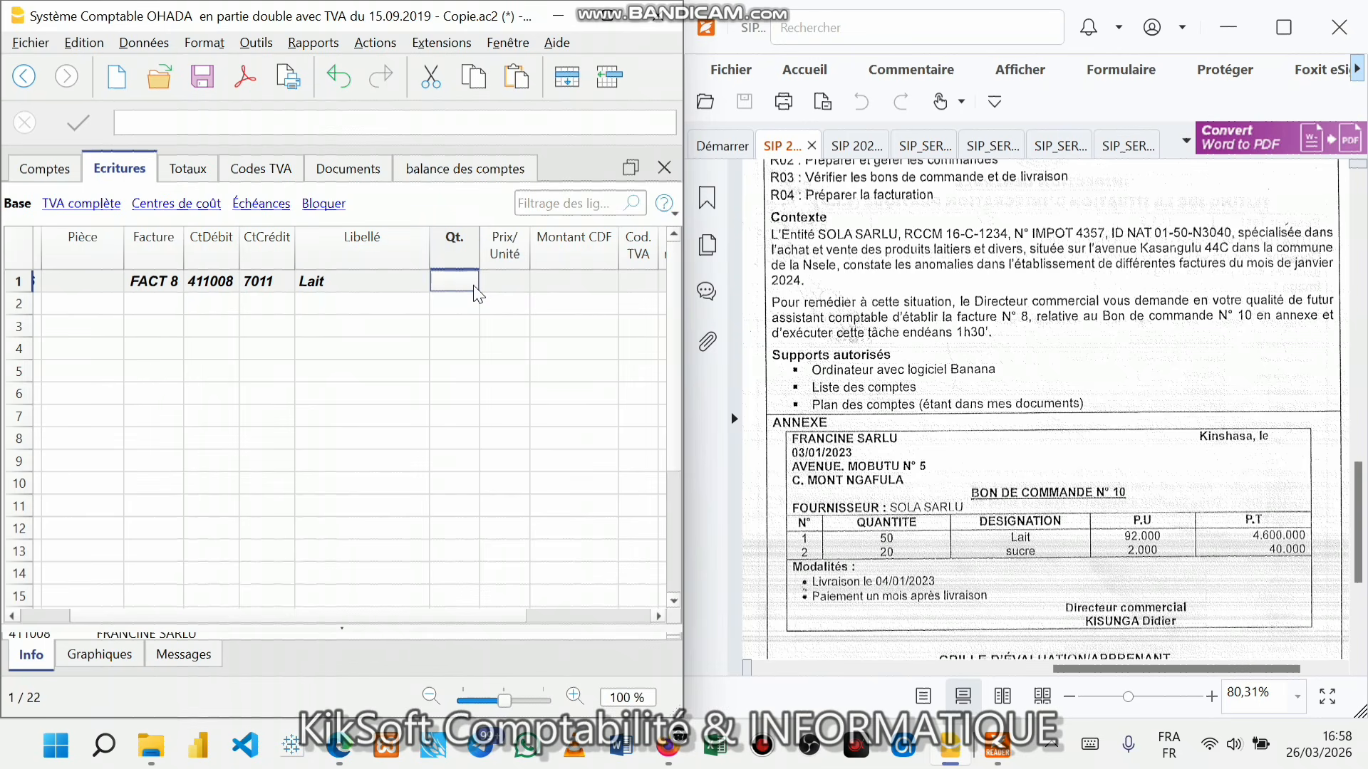
text(50)
key(Return)
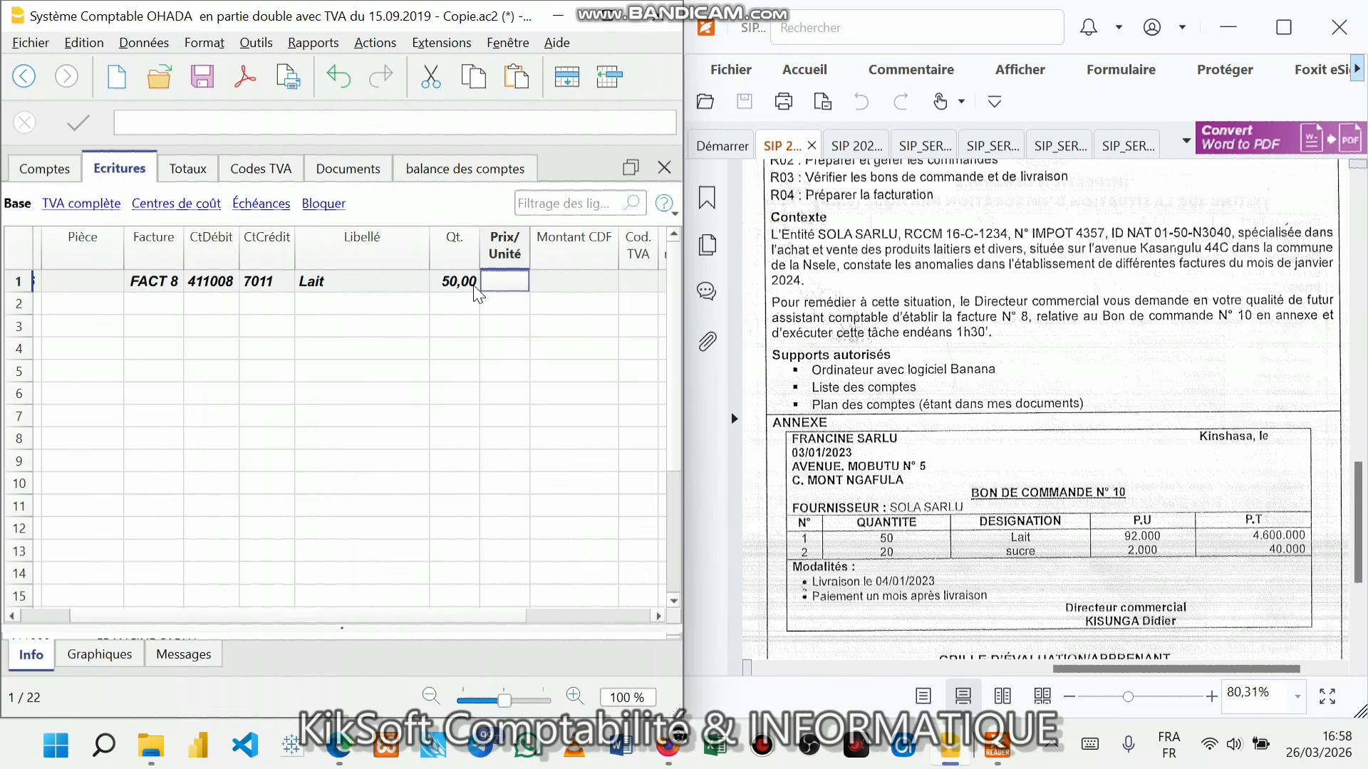
text(92000)
key(Return)
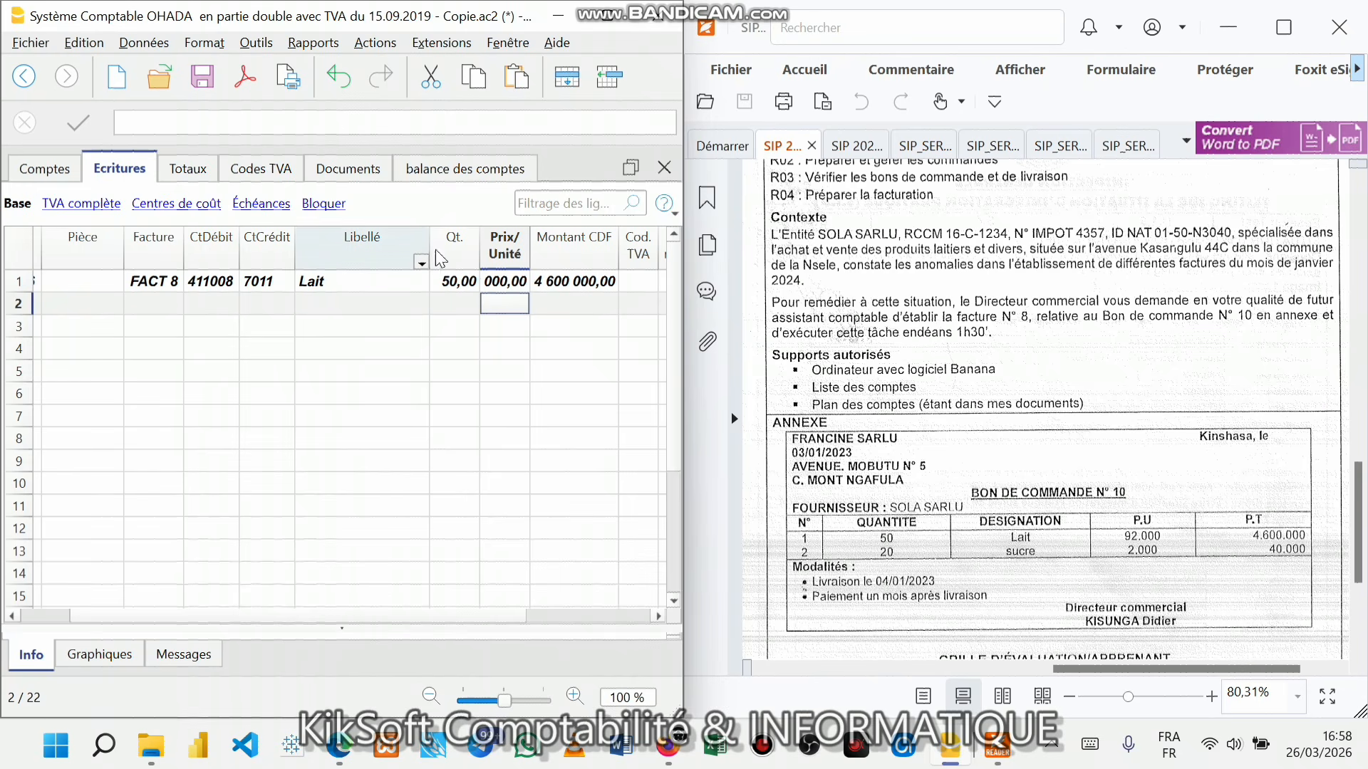
drag(529, 241, 555, 241)
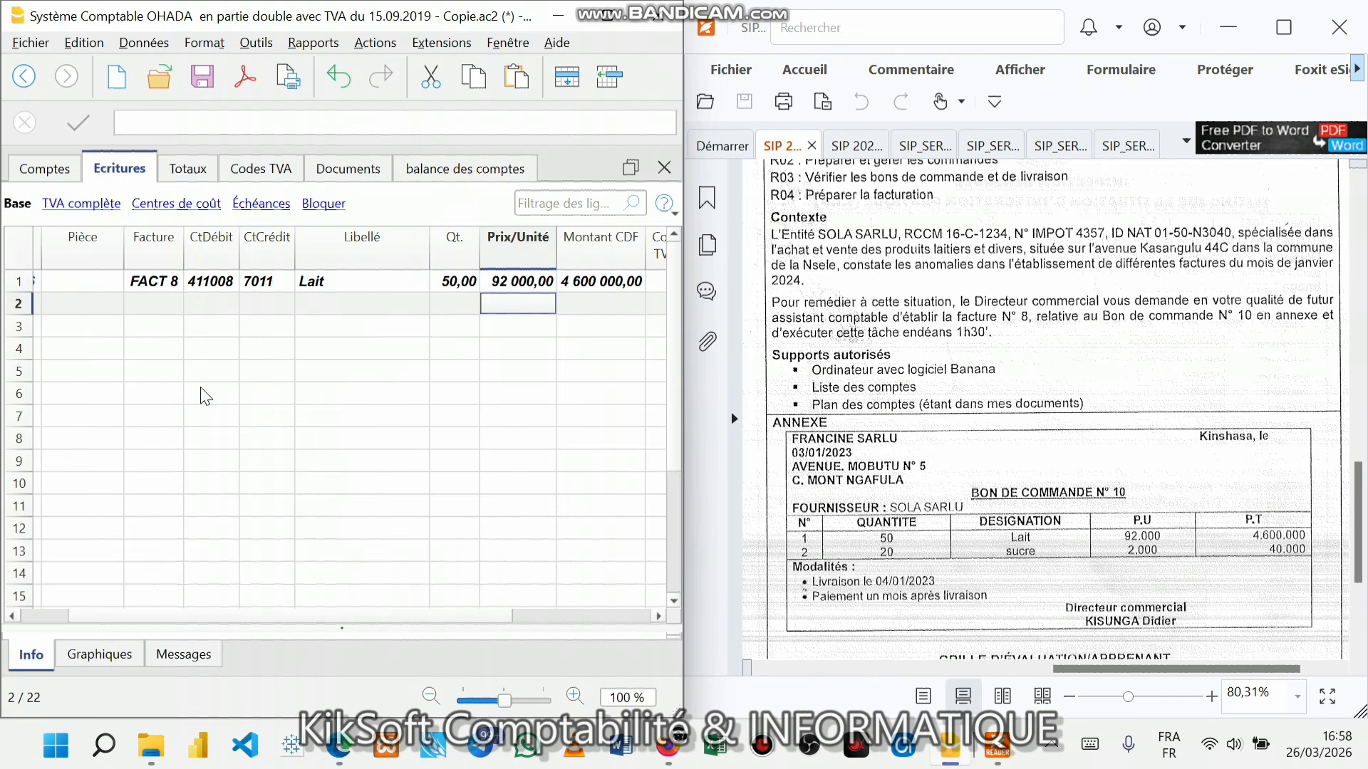
drag(430, 618, 305, 621)
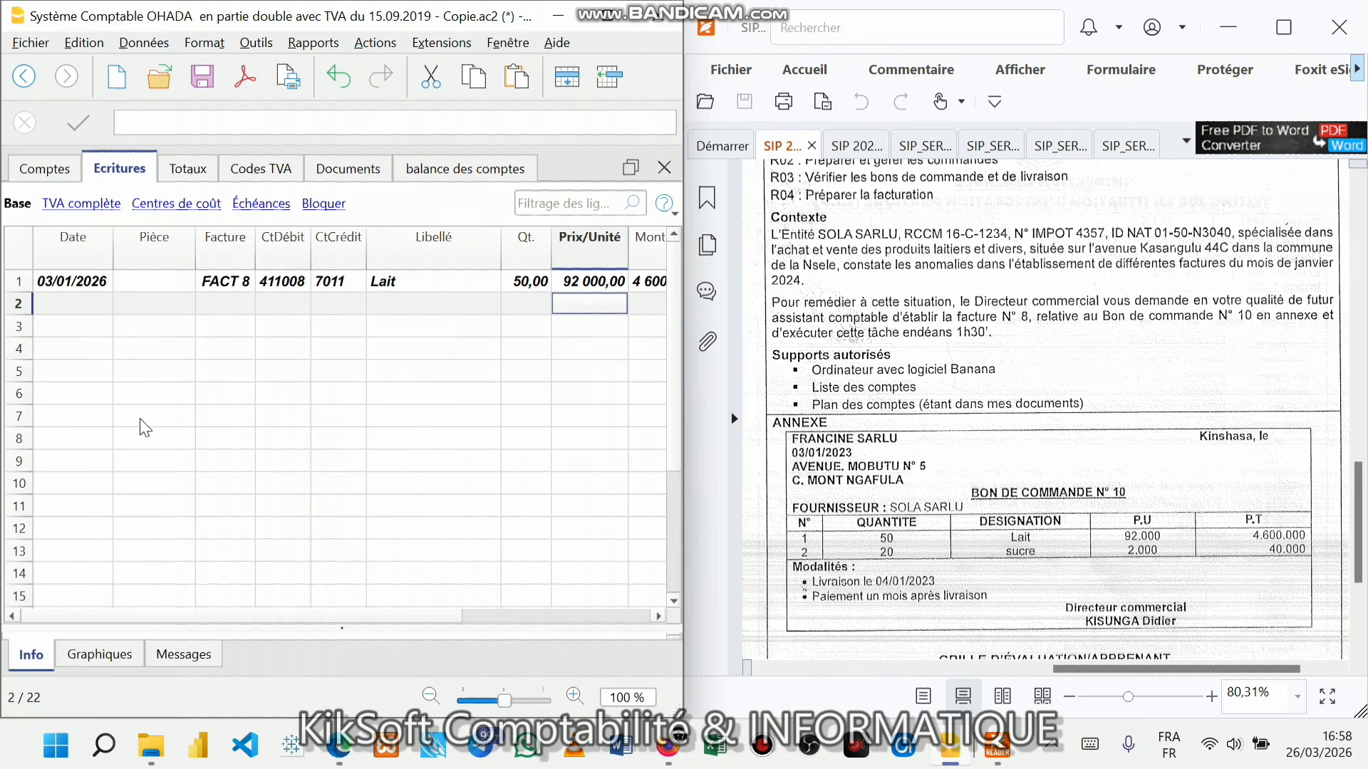
- Start line 2 dated 03/01/2026 for FACT 8, debiting 411008 and crediting 7011
click(88, 302)
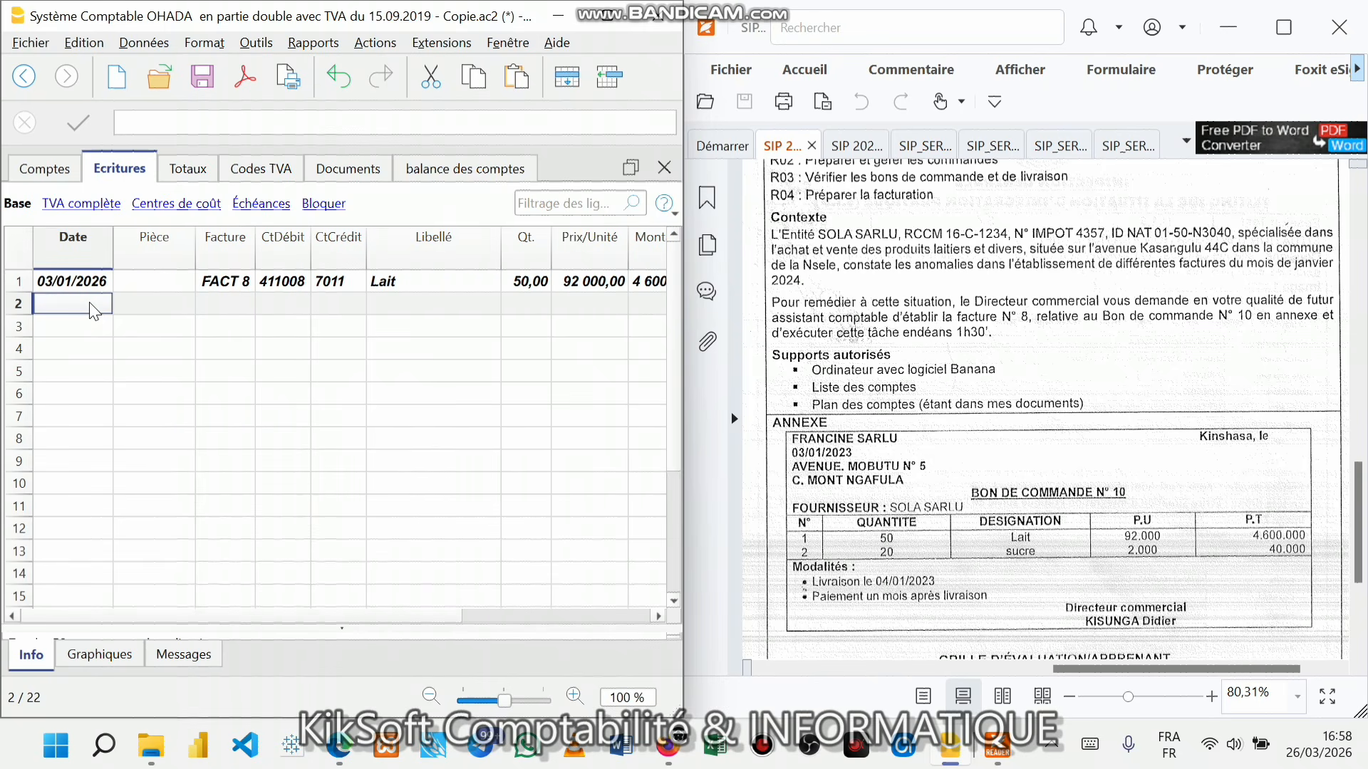
text(0)
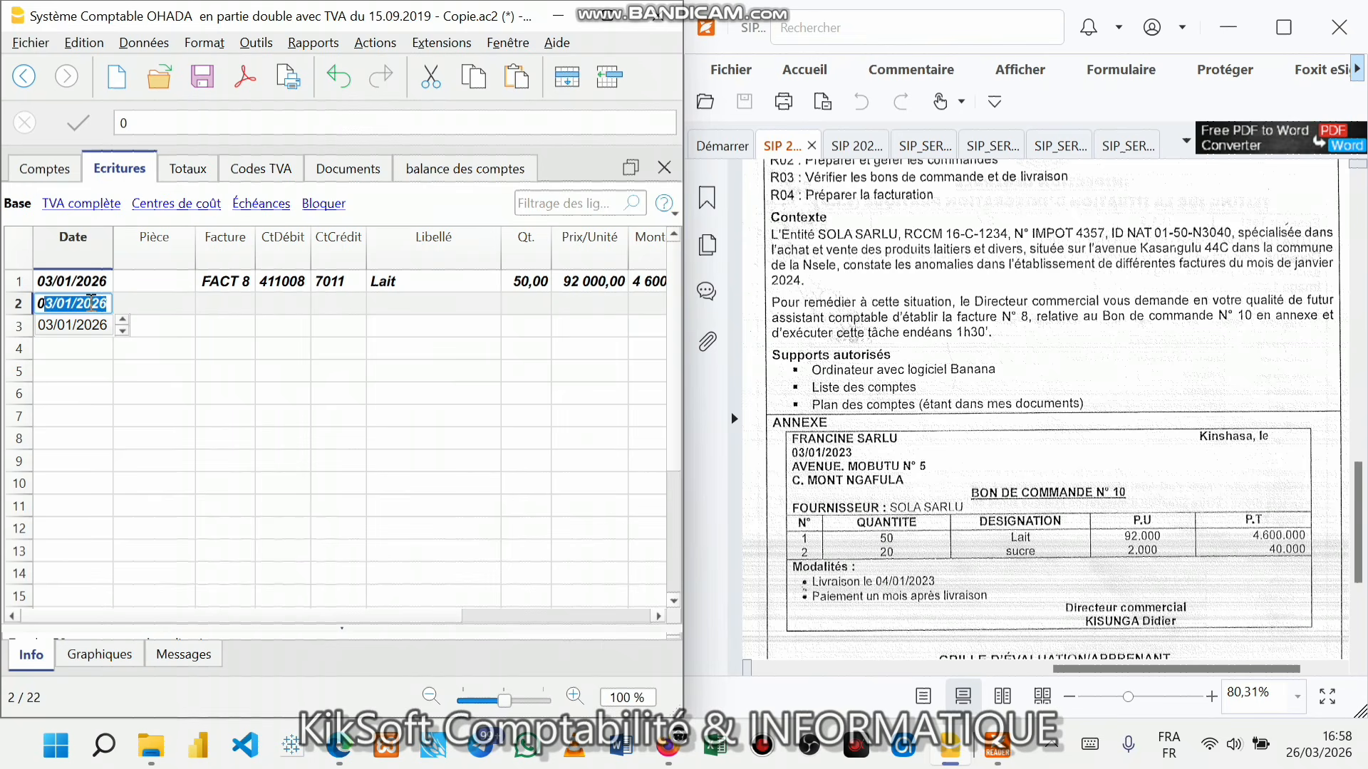
key(Return)
click(218, 307)
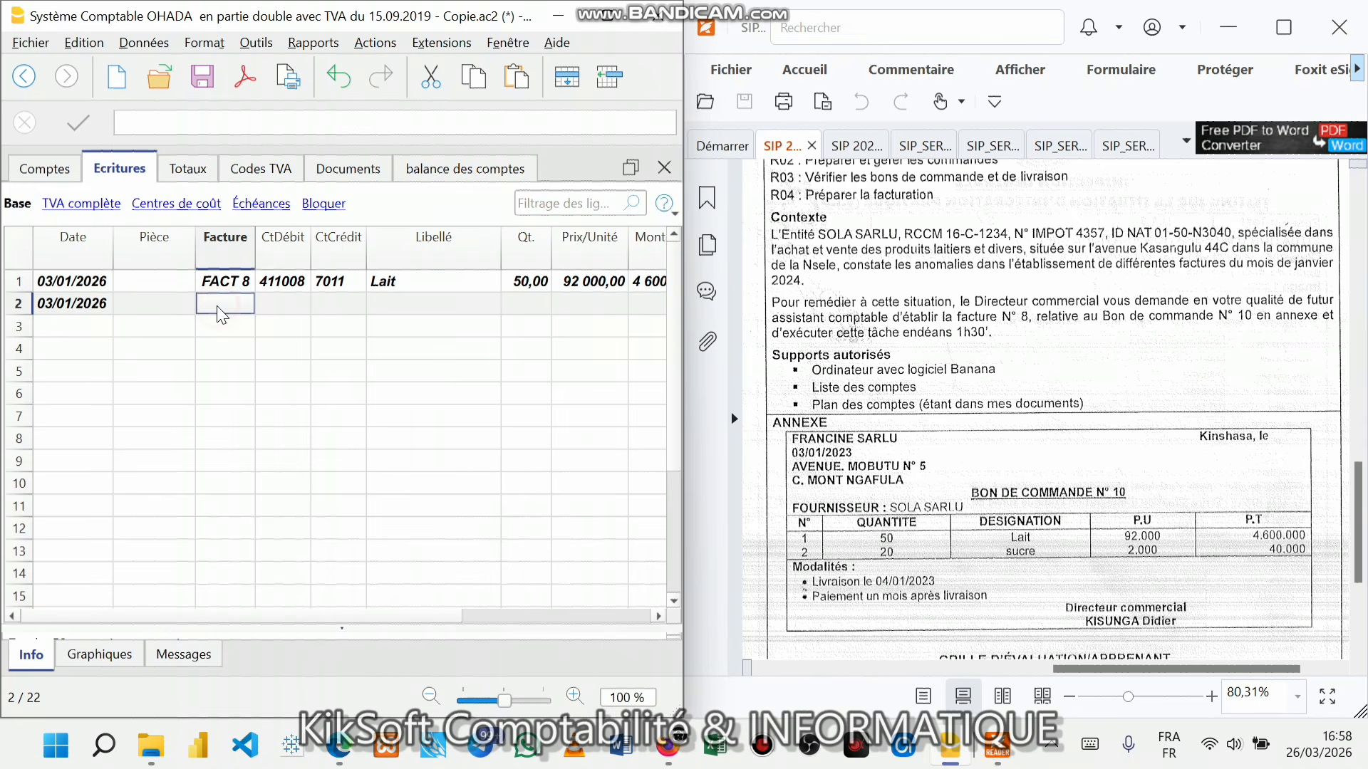
text(FA)
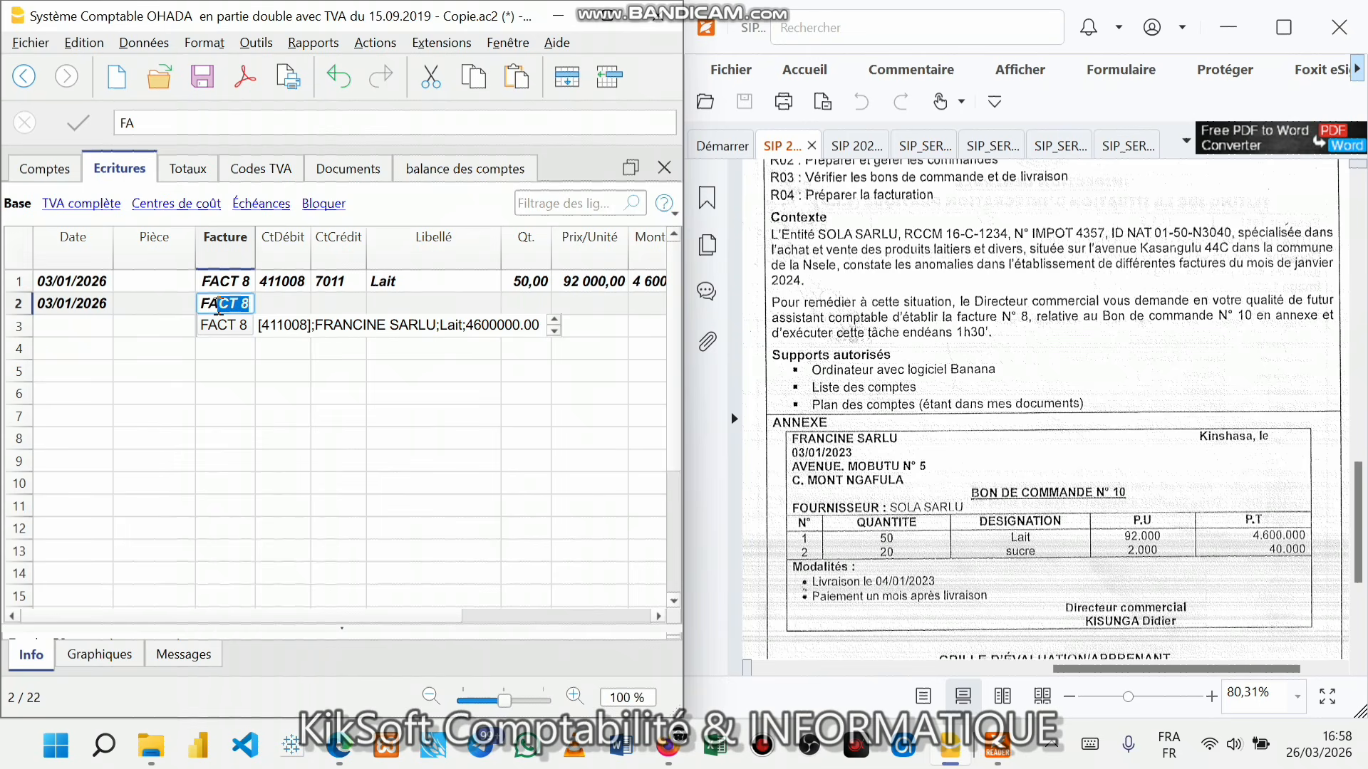
key(Return)
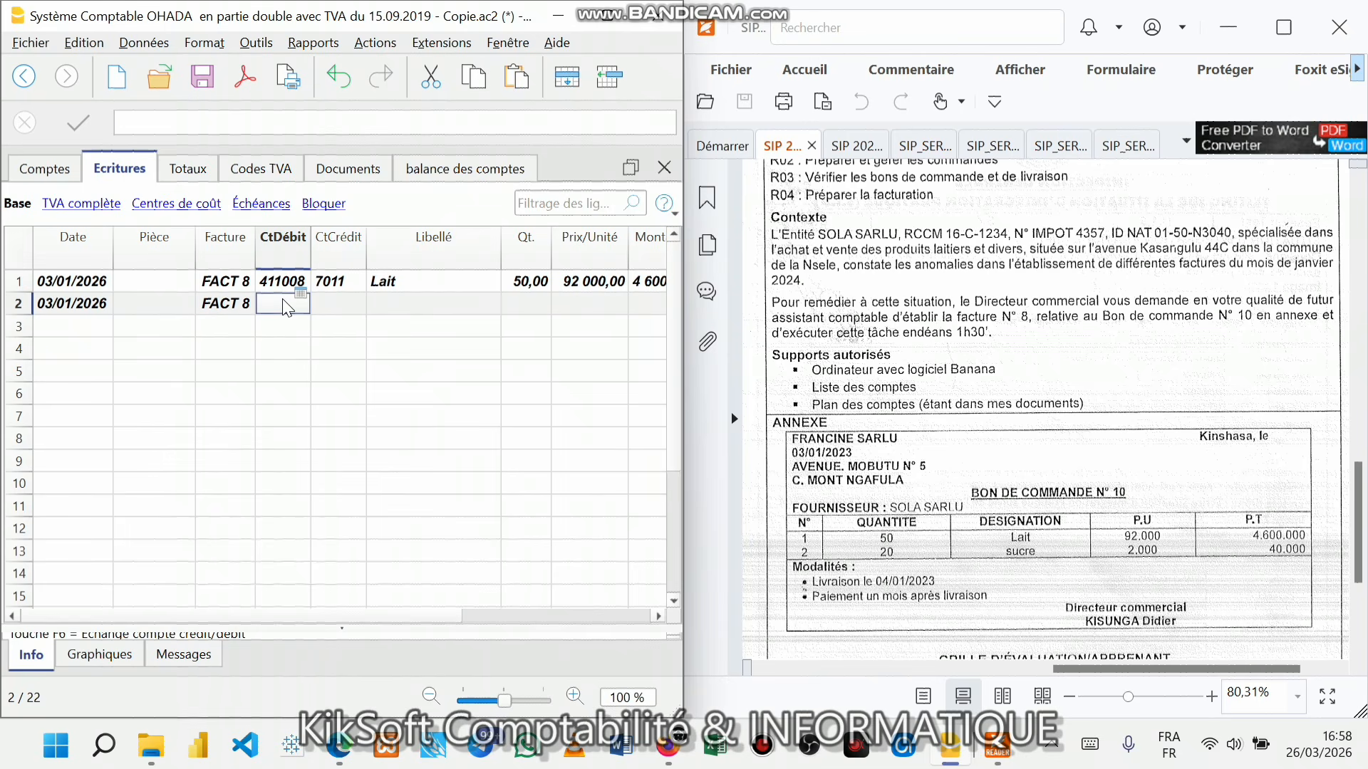
text(41)
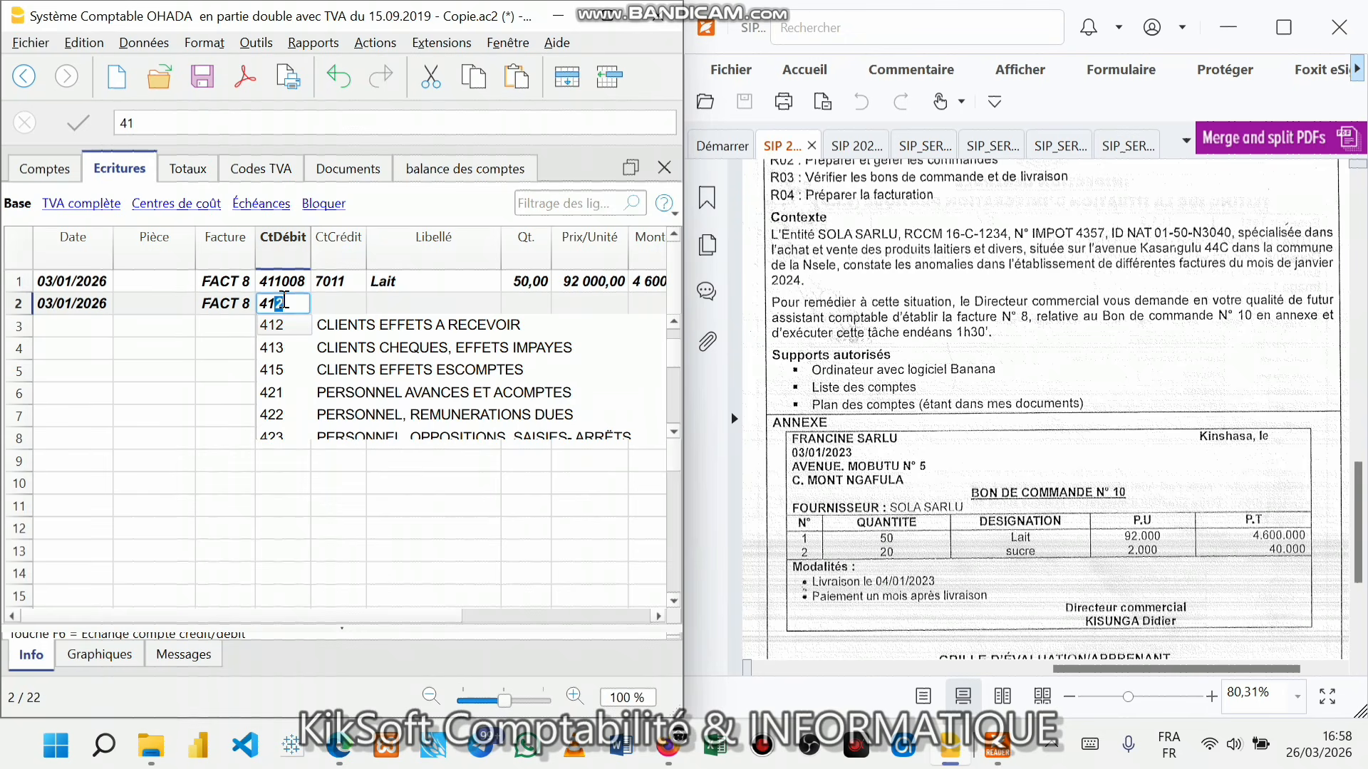
text(10)
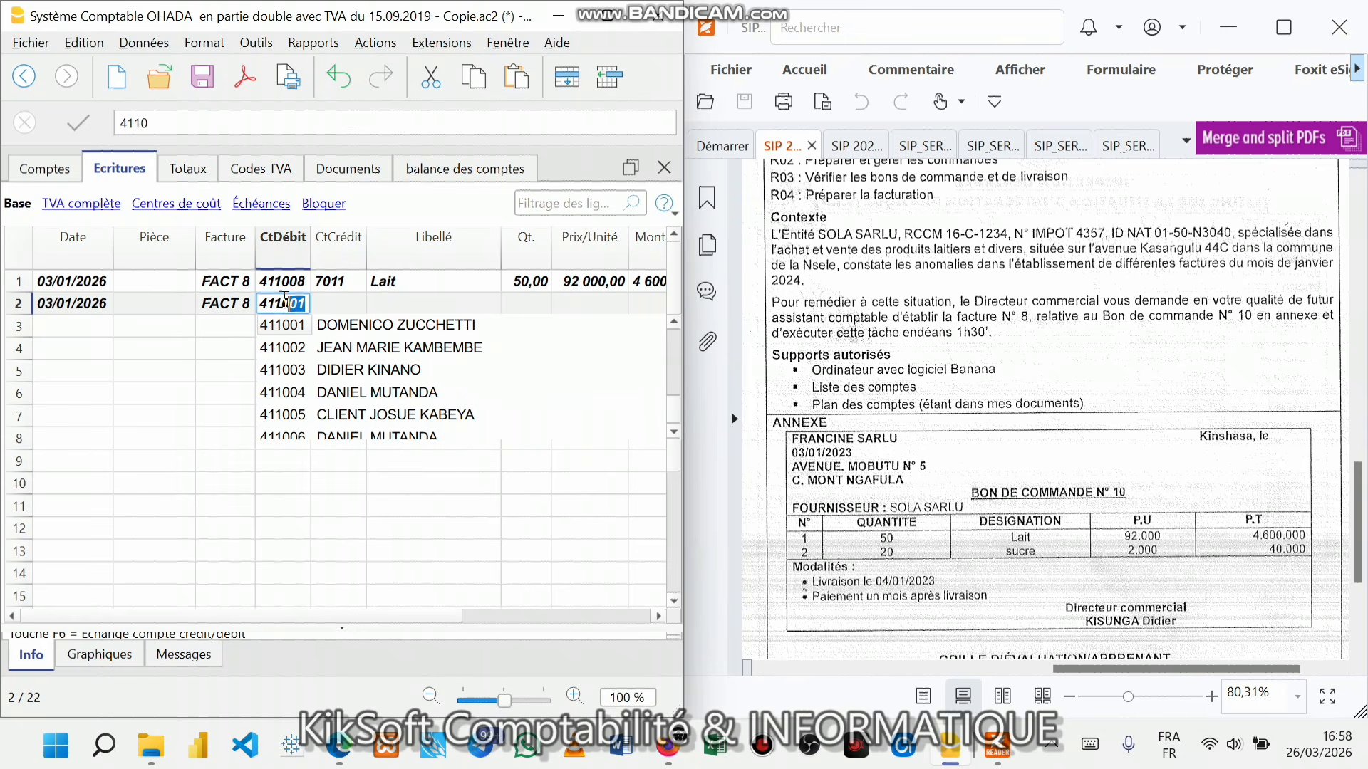
key(Down)
key(Down)
key(Down)
key(Down)
key(Down)
key(Down)
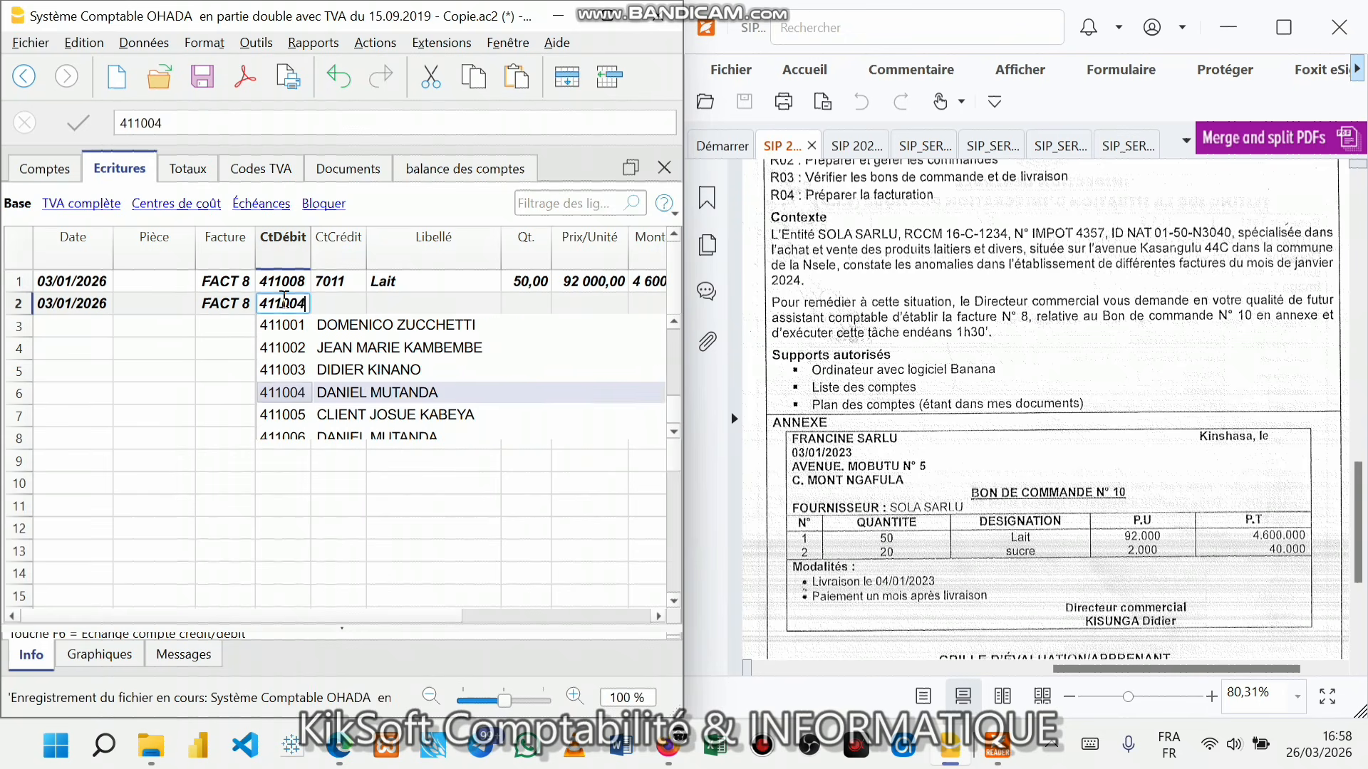
key(Down)
key(Return)
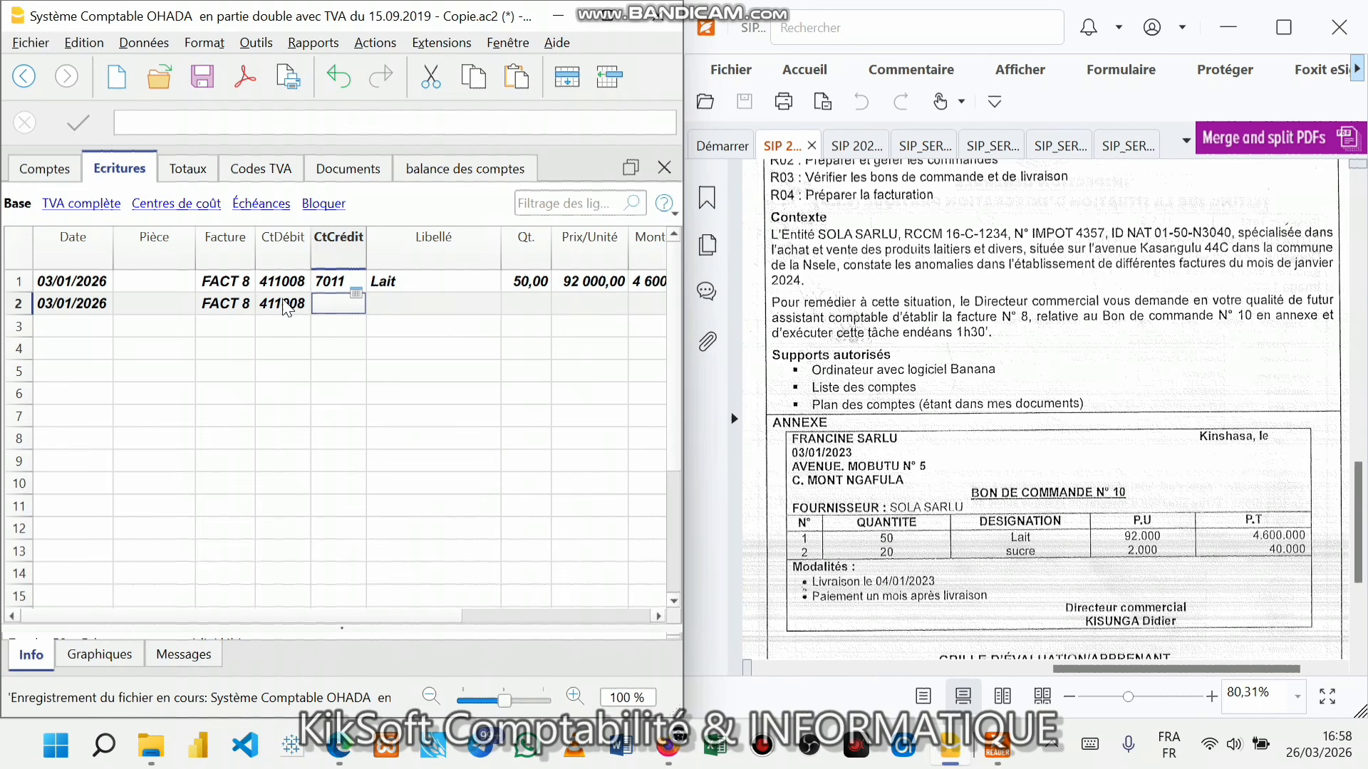
text(7011)
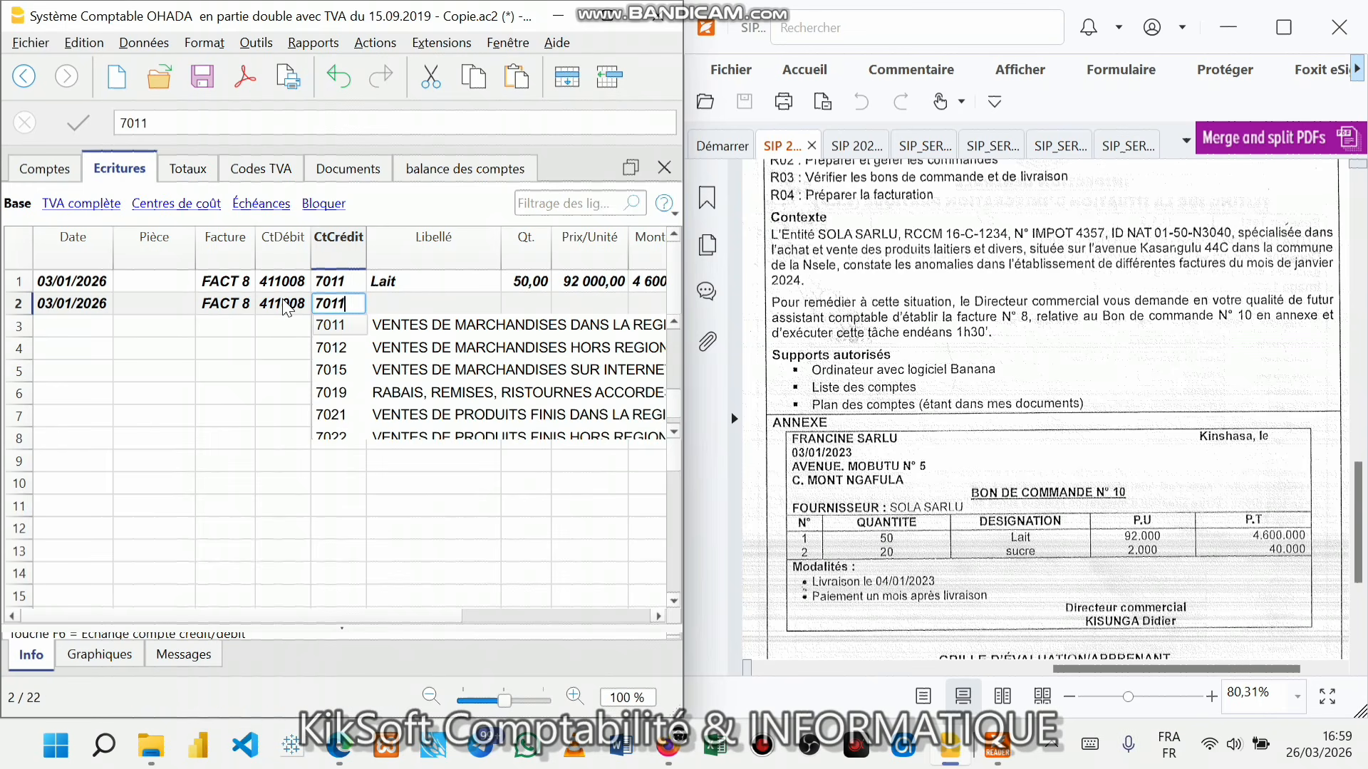
key(Return)
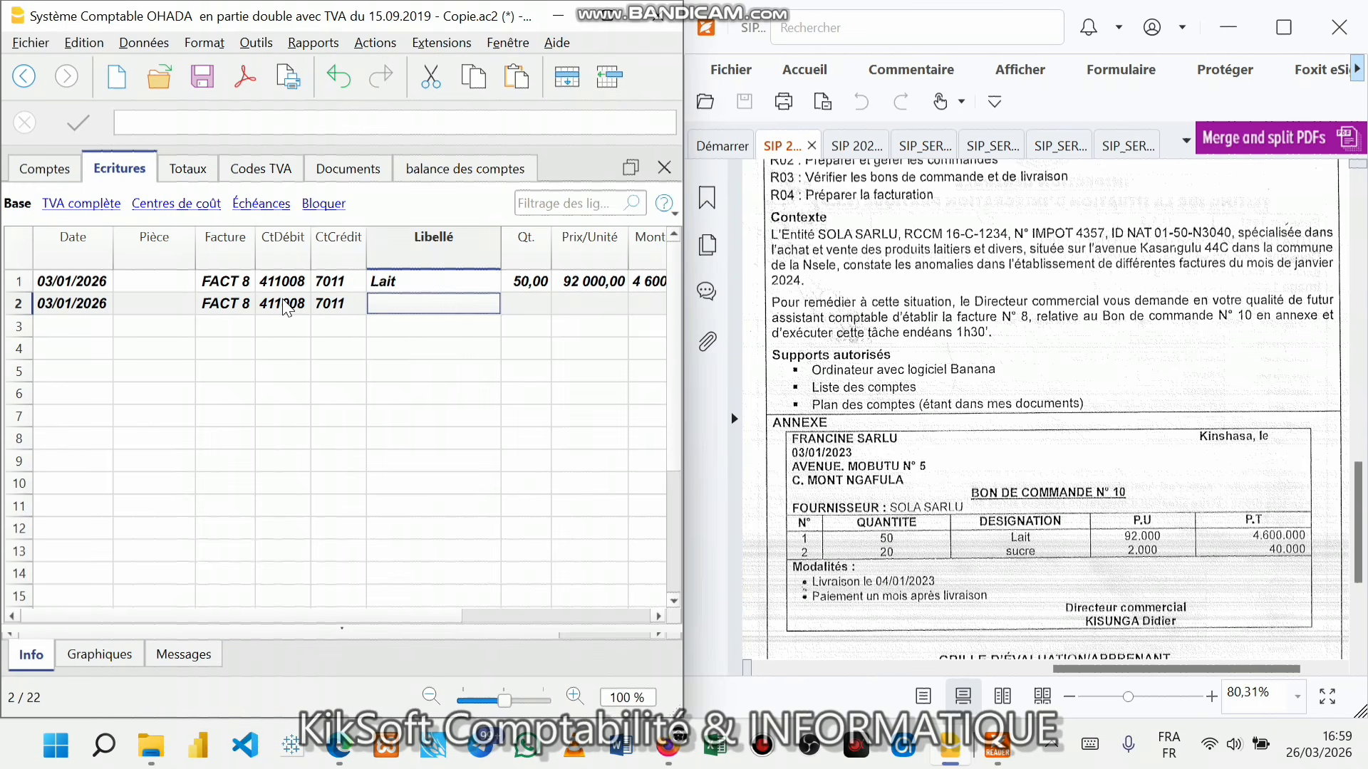
- Describe line 2 as Sucre, quantity 20 at a unit price of 2 000,00
text(Sucre)
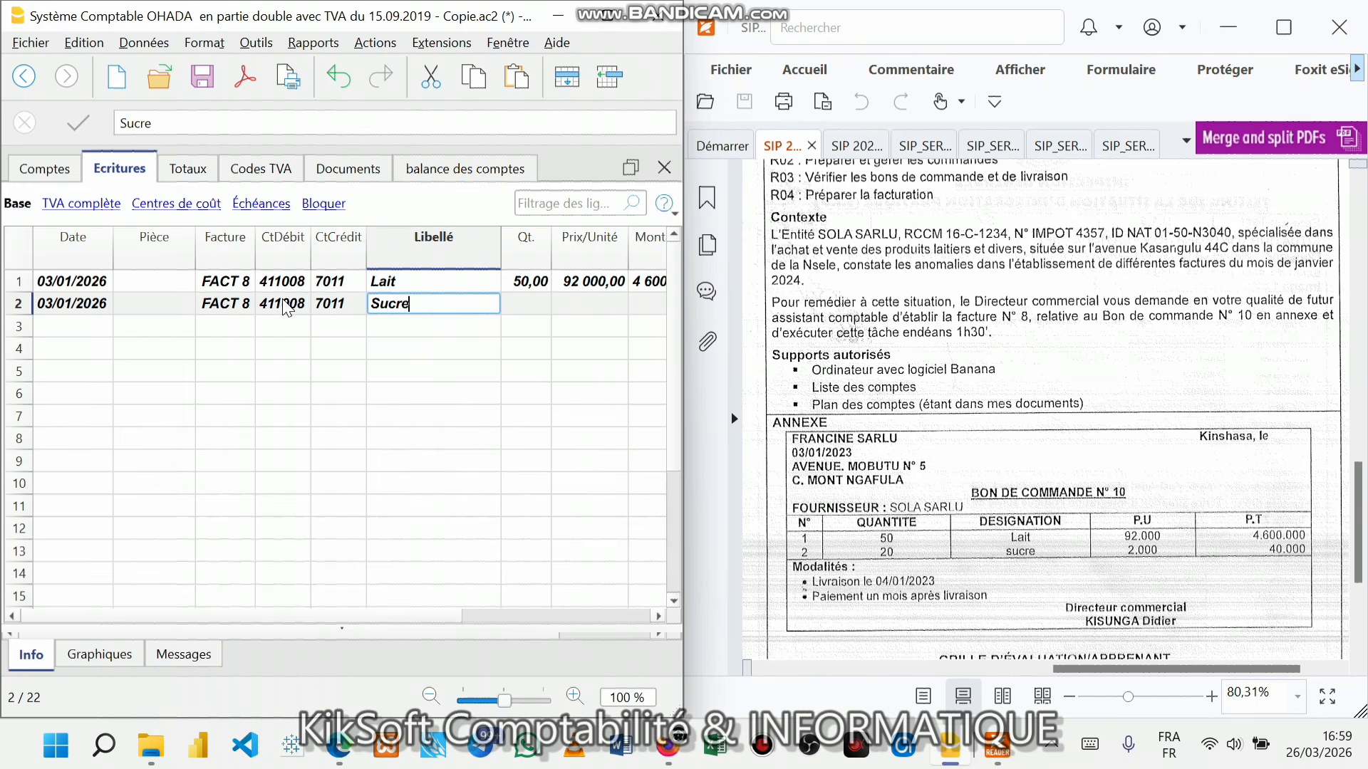
key(Return)
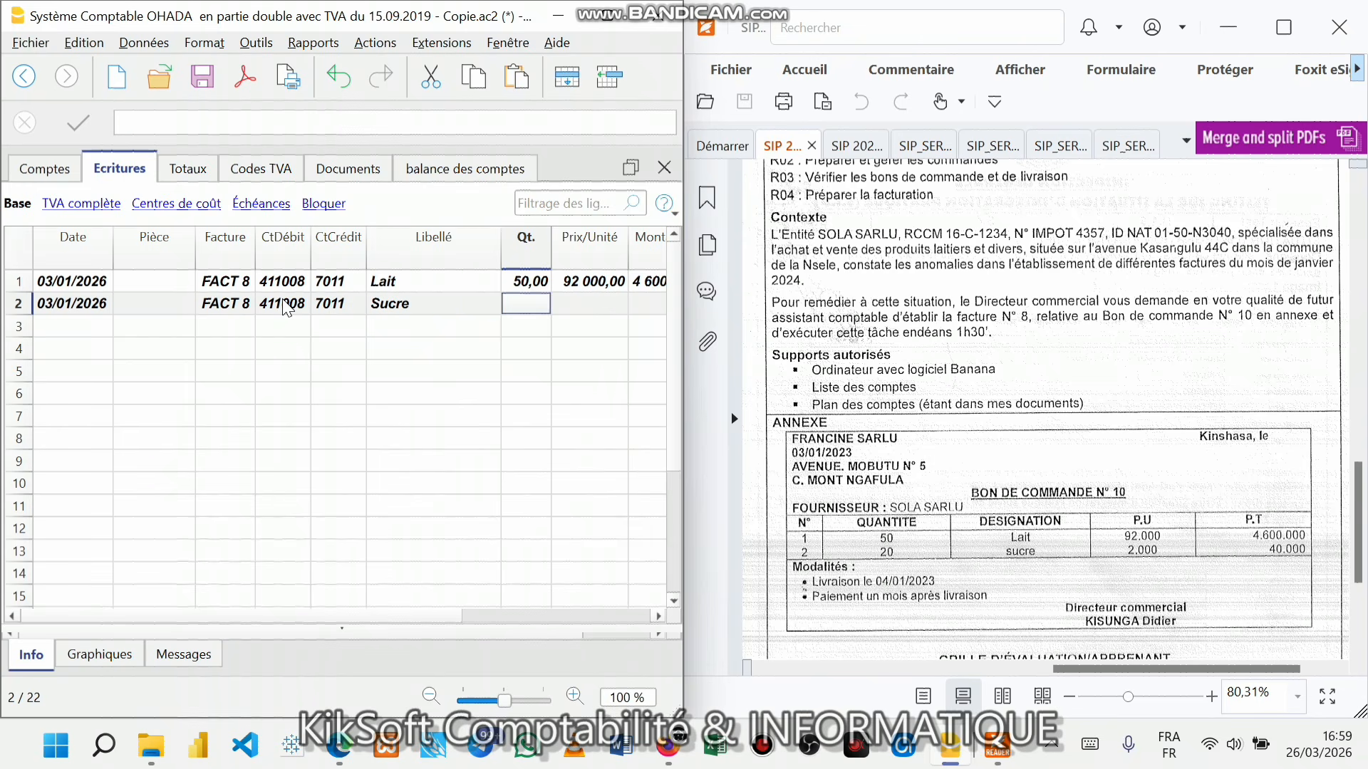
text(20)
click(542, 328)
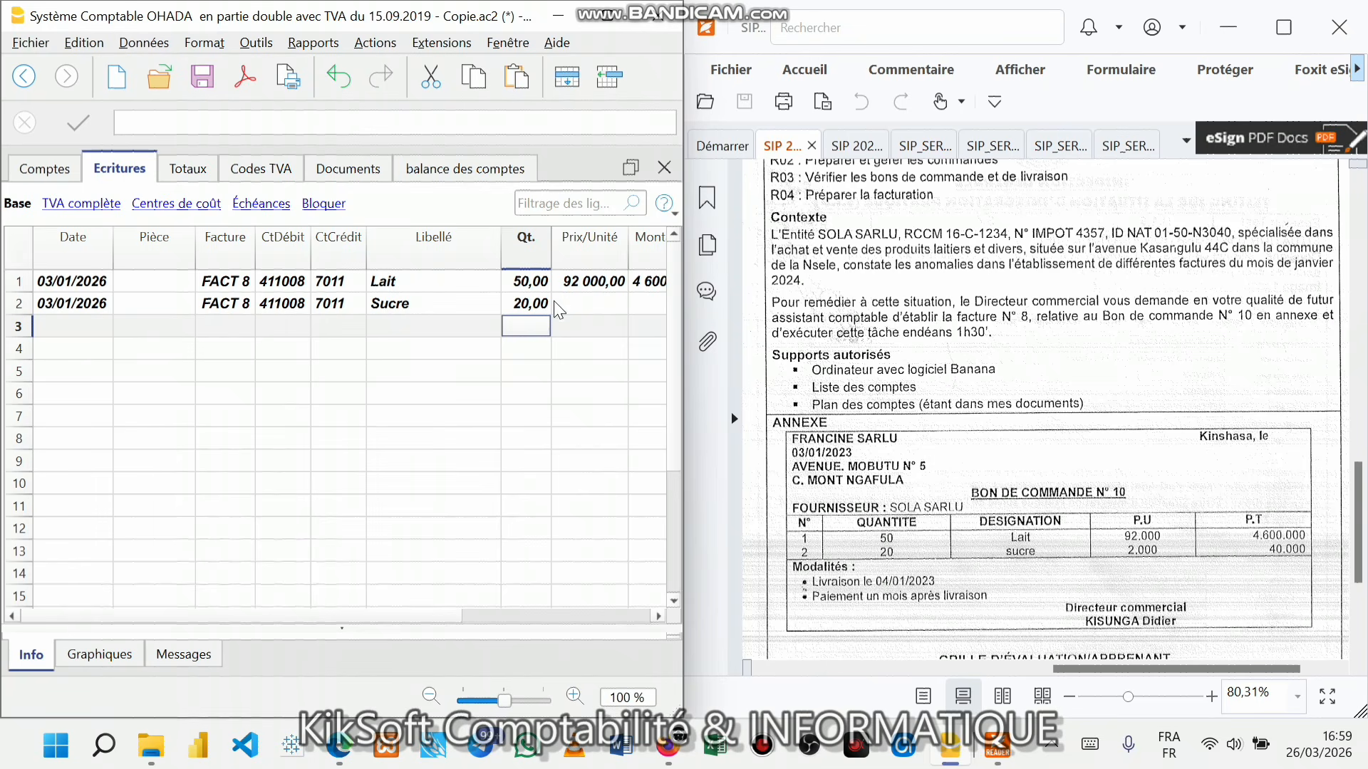
click(535, 308)
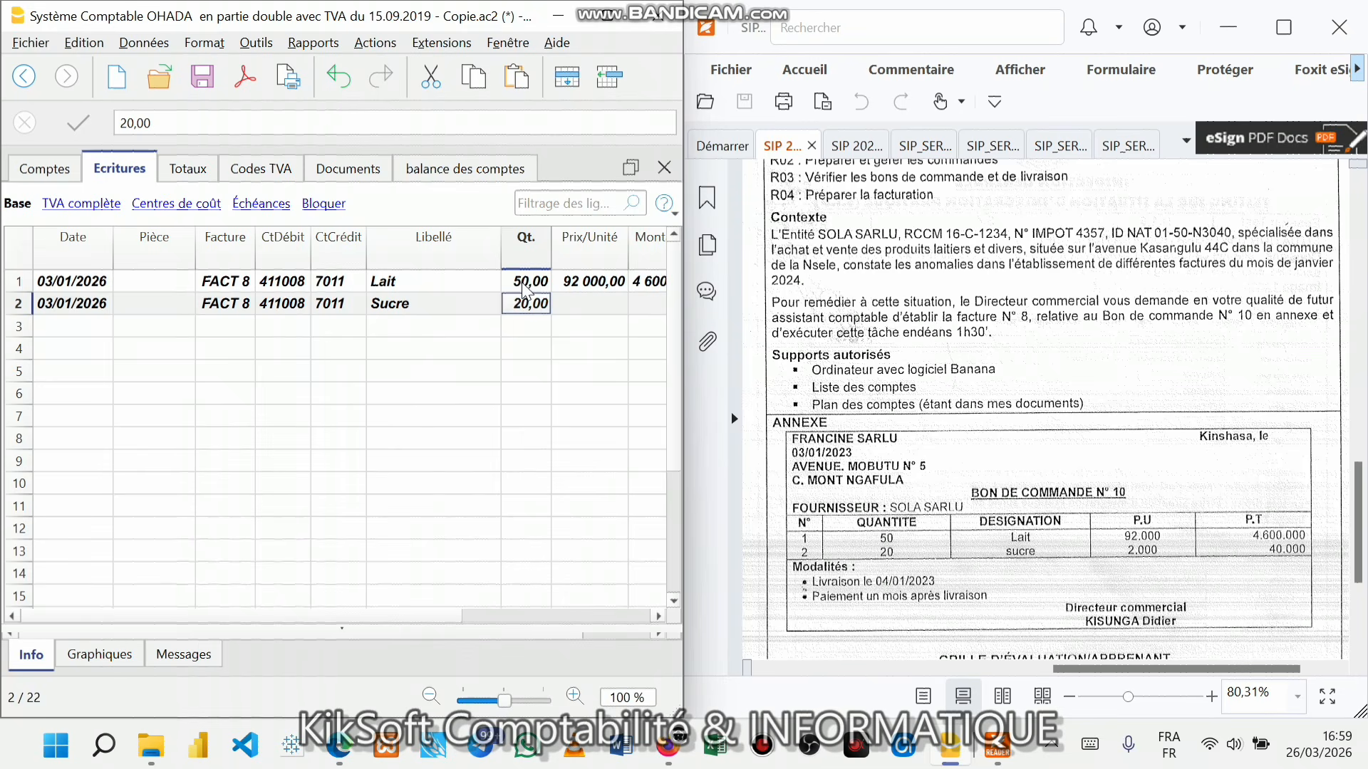
click(525, 288)
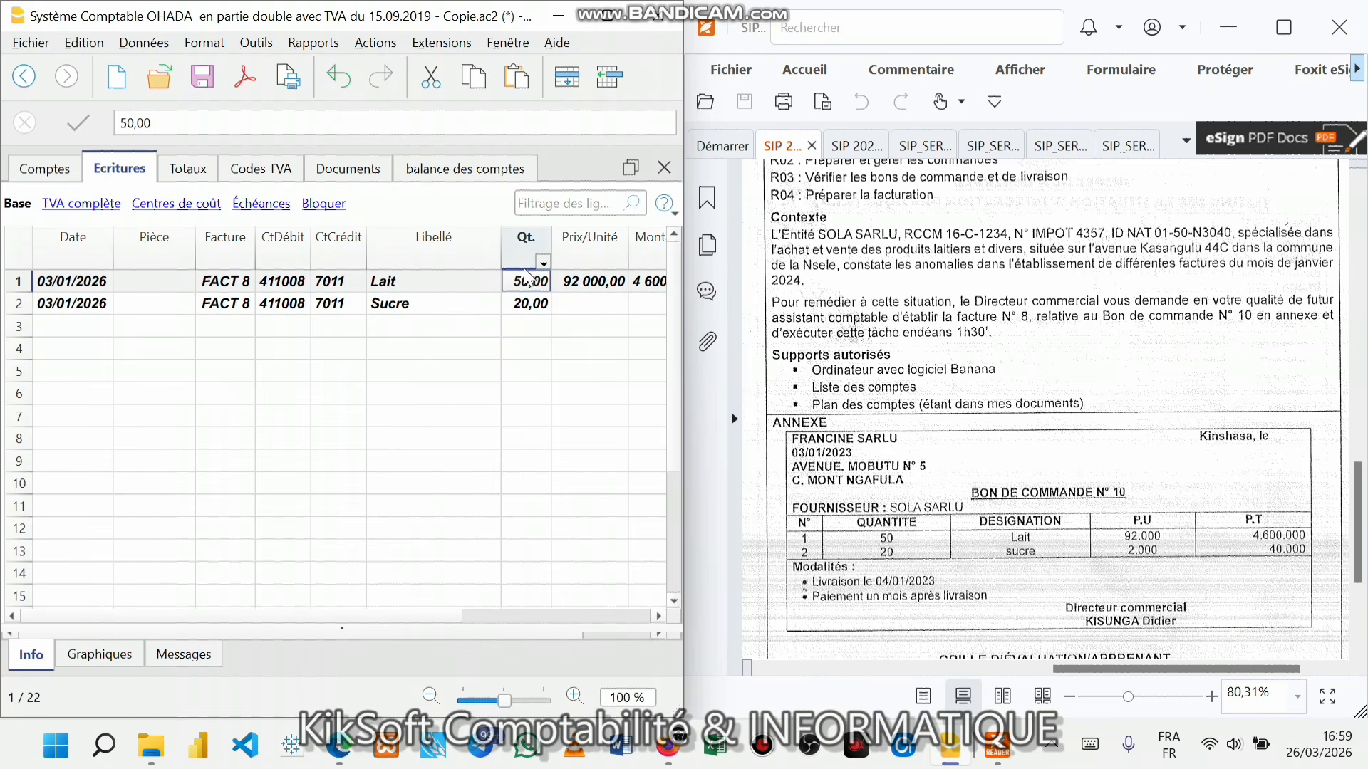
click(566, 304)
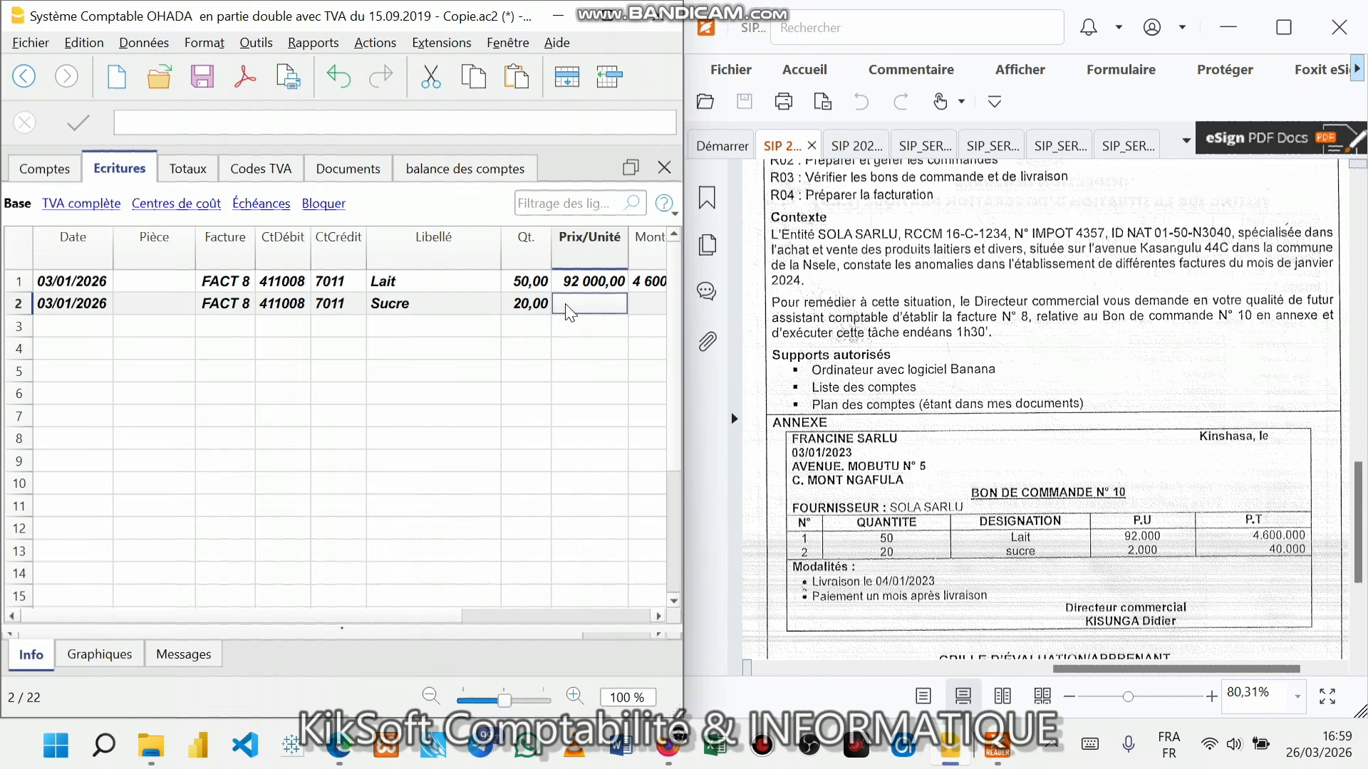
text(2000)
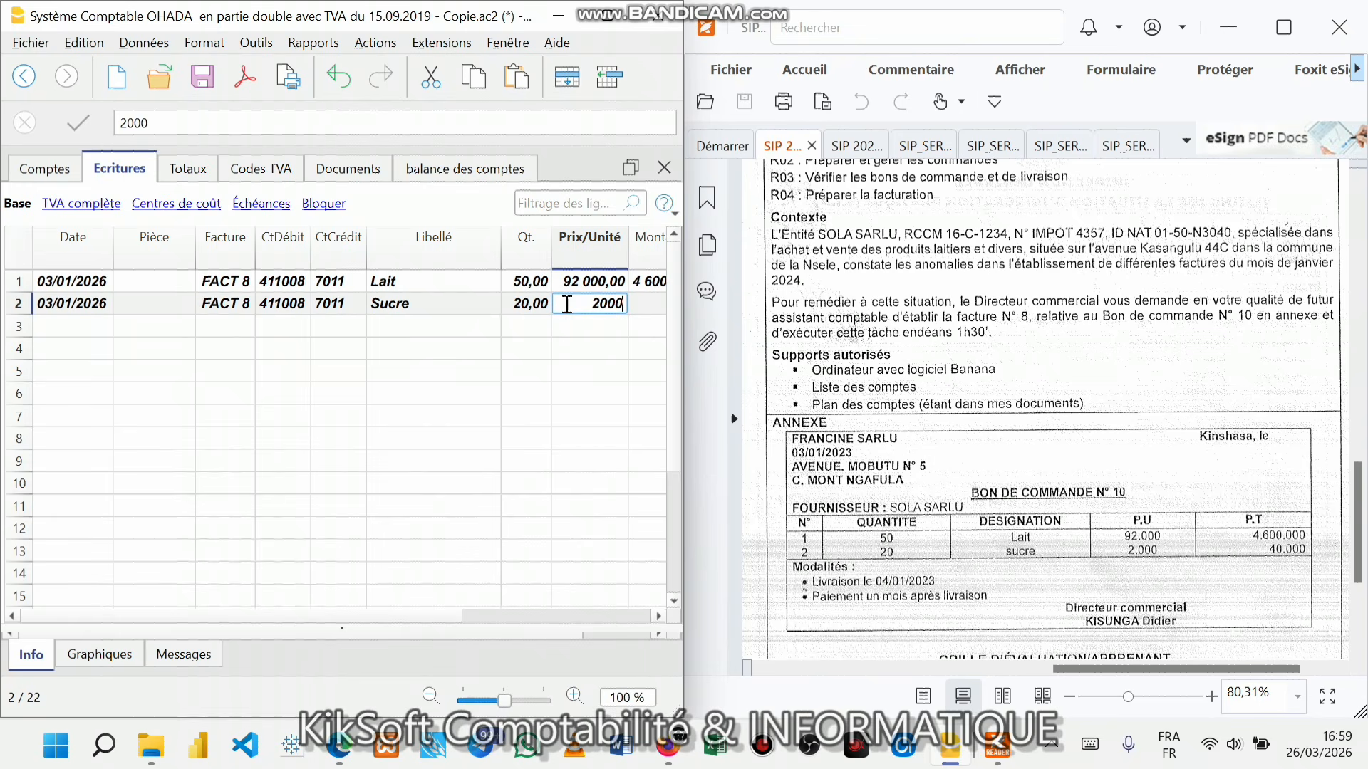
key(Return)
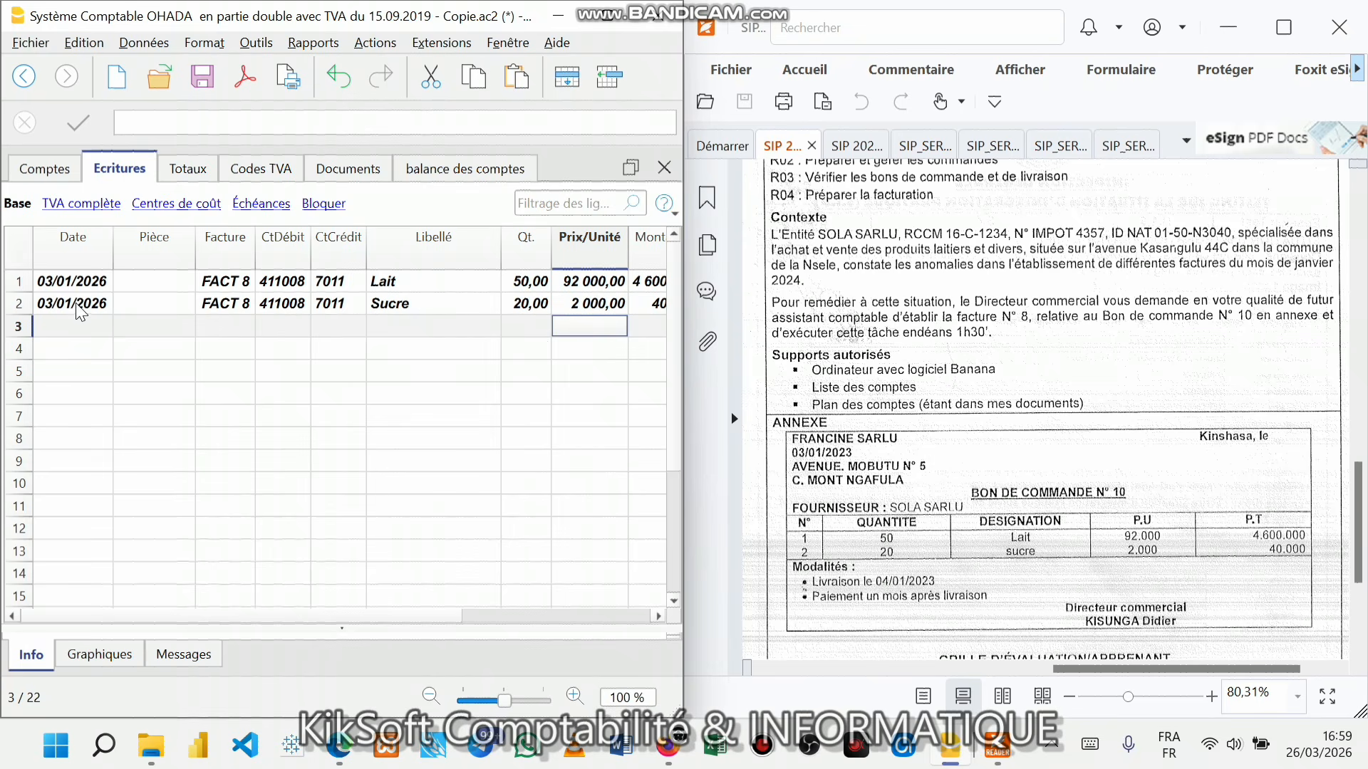
- Save, then preview invoice FACT 8 with layout xUNI03 Layout 3, totalling 4 640 000,00 CDF
click(206, 79)
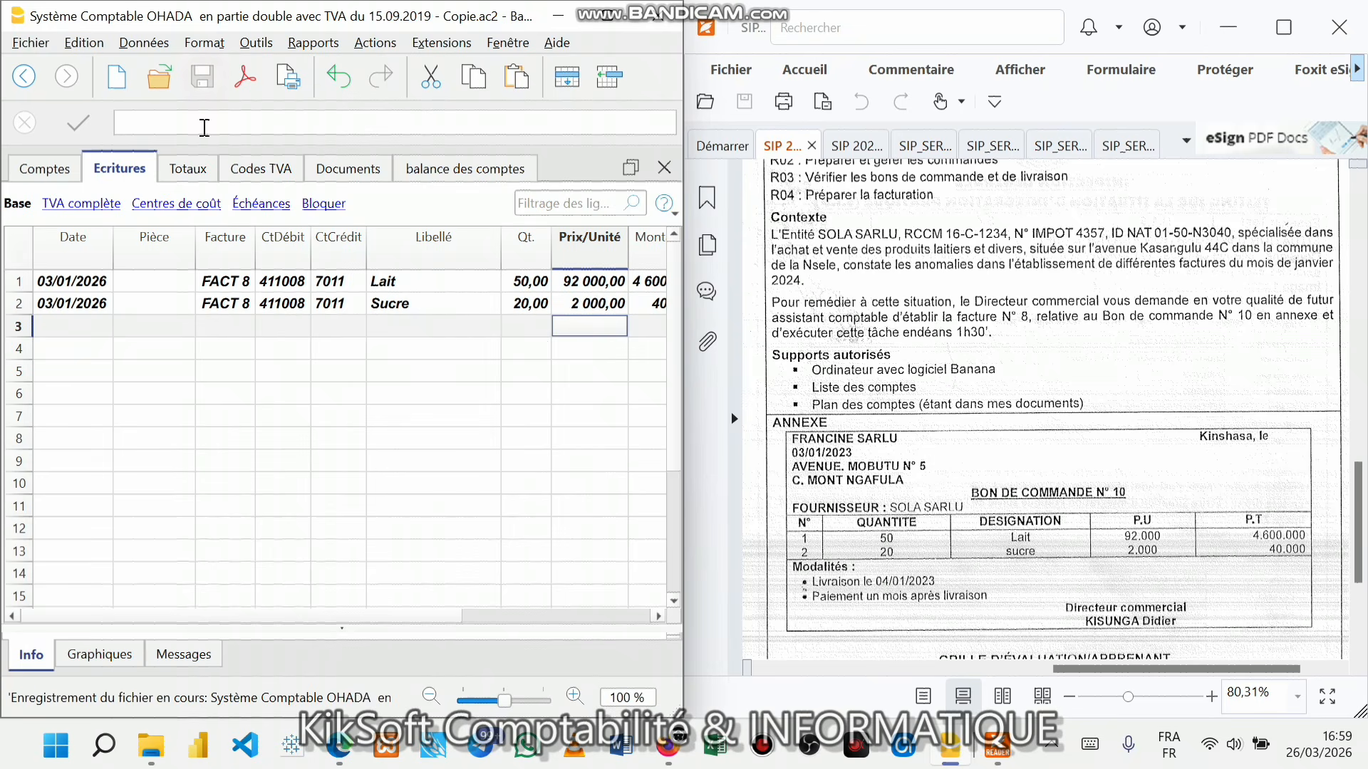
click(221, 302)
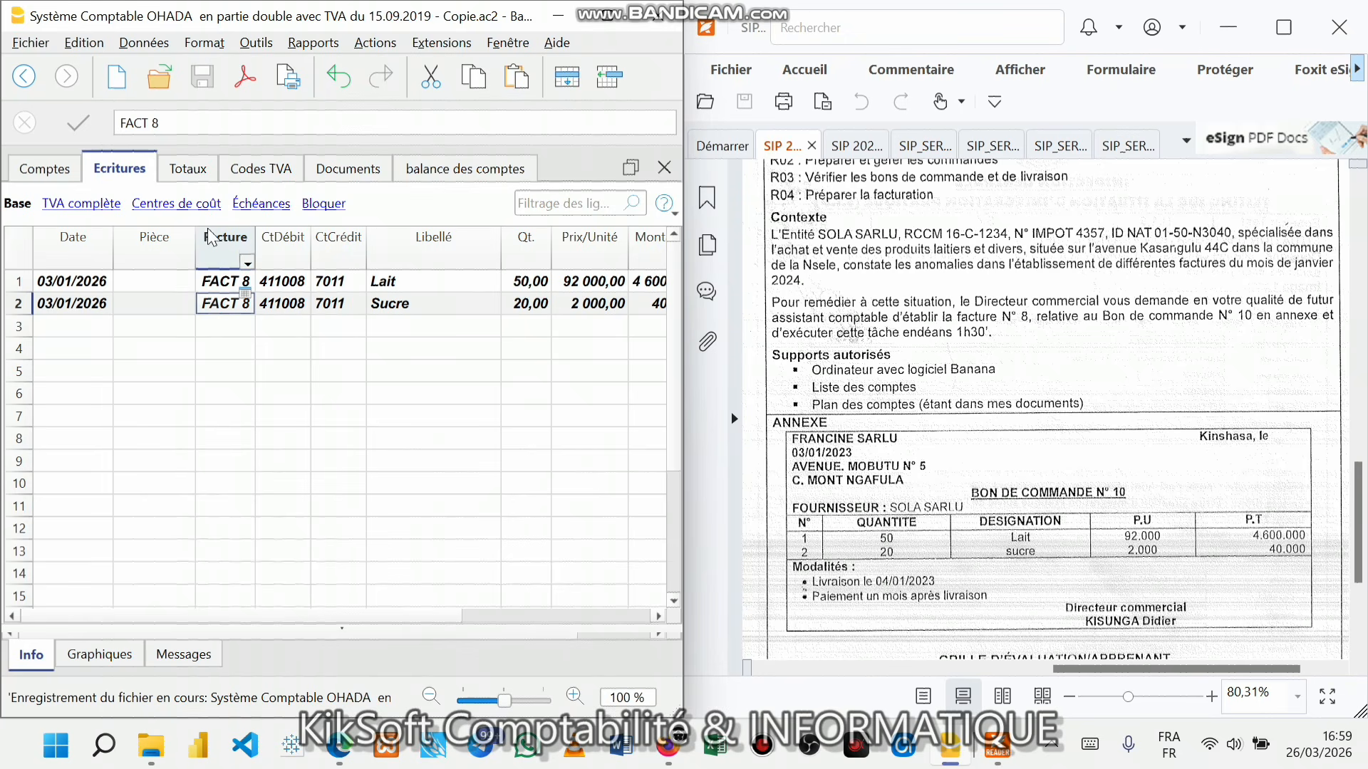
click(209, 285)
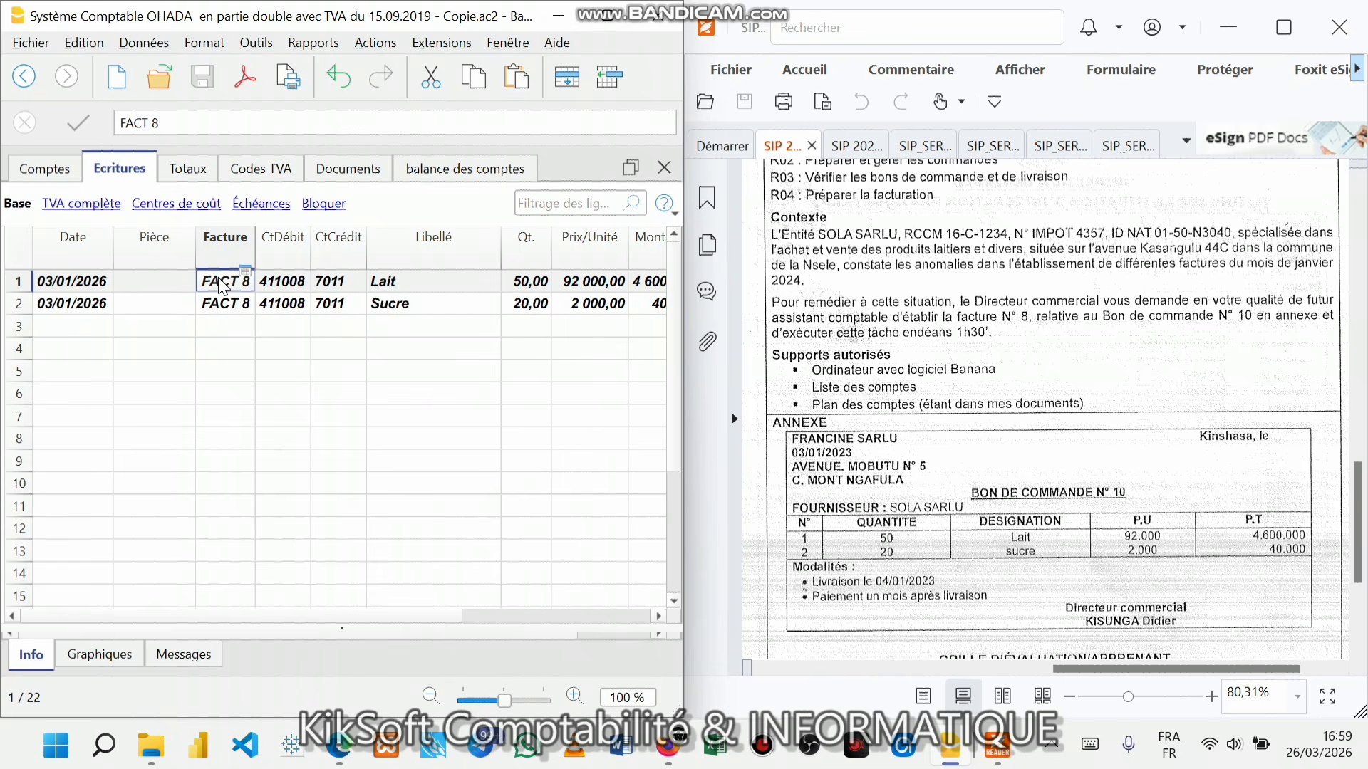
click(318, 43)
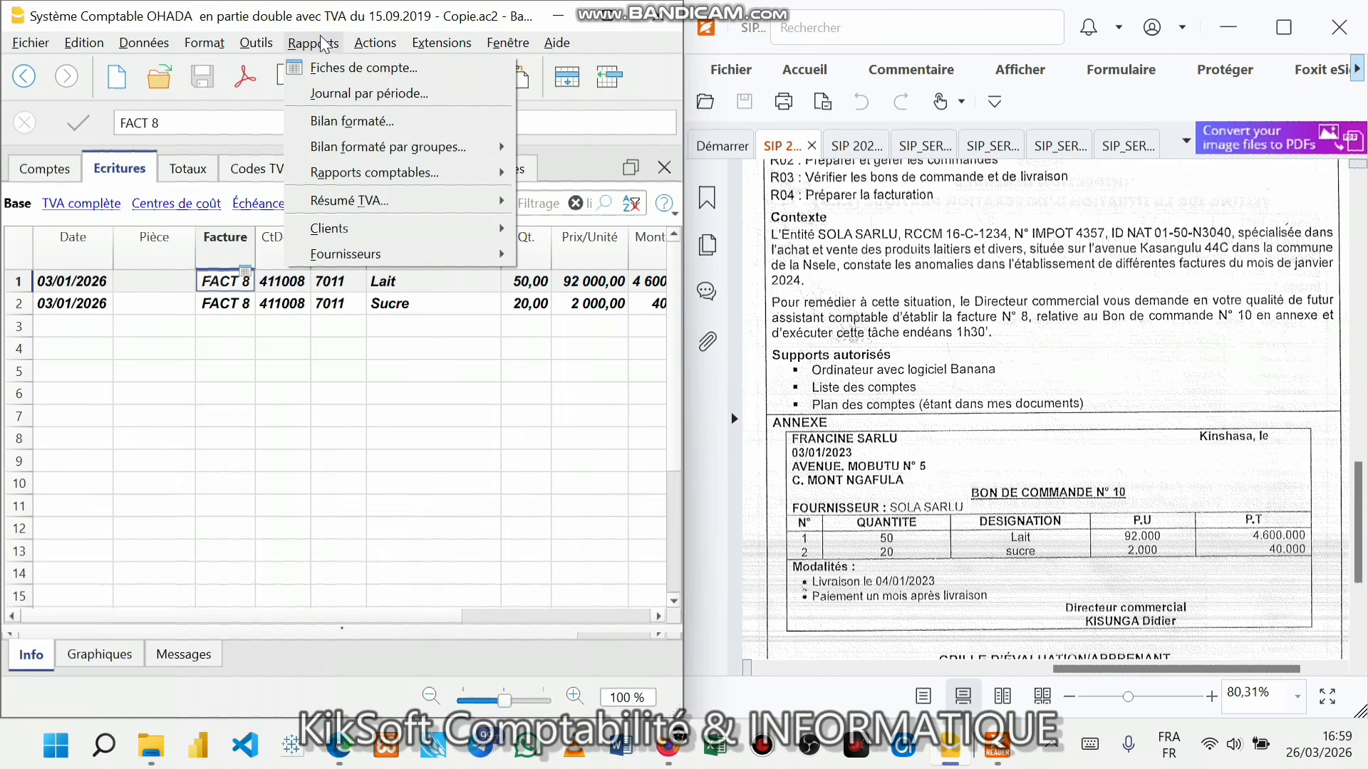
click(329, 226)
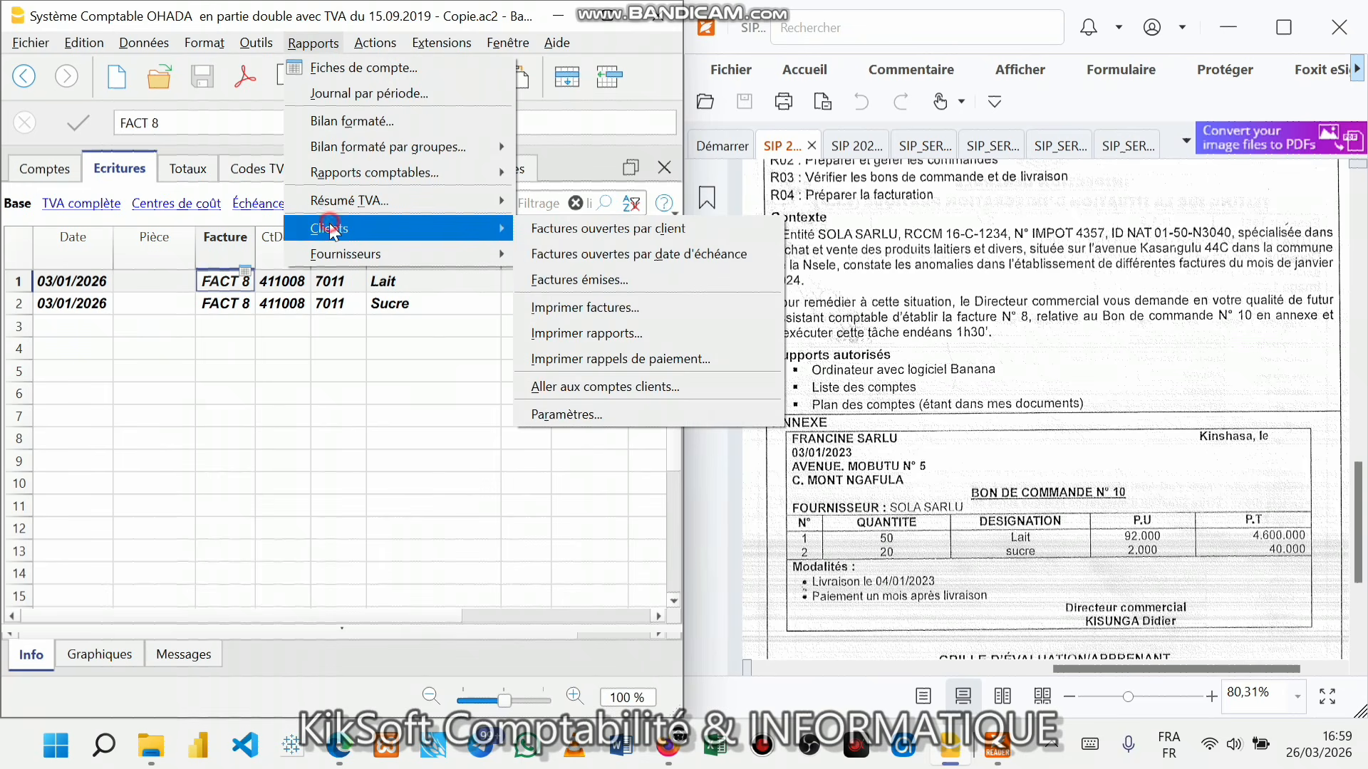
click(611, 312)
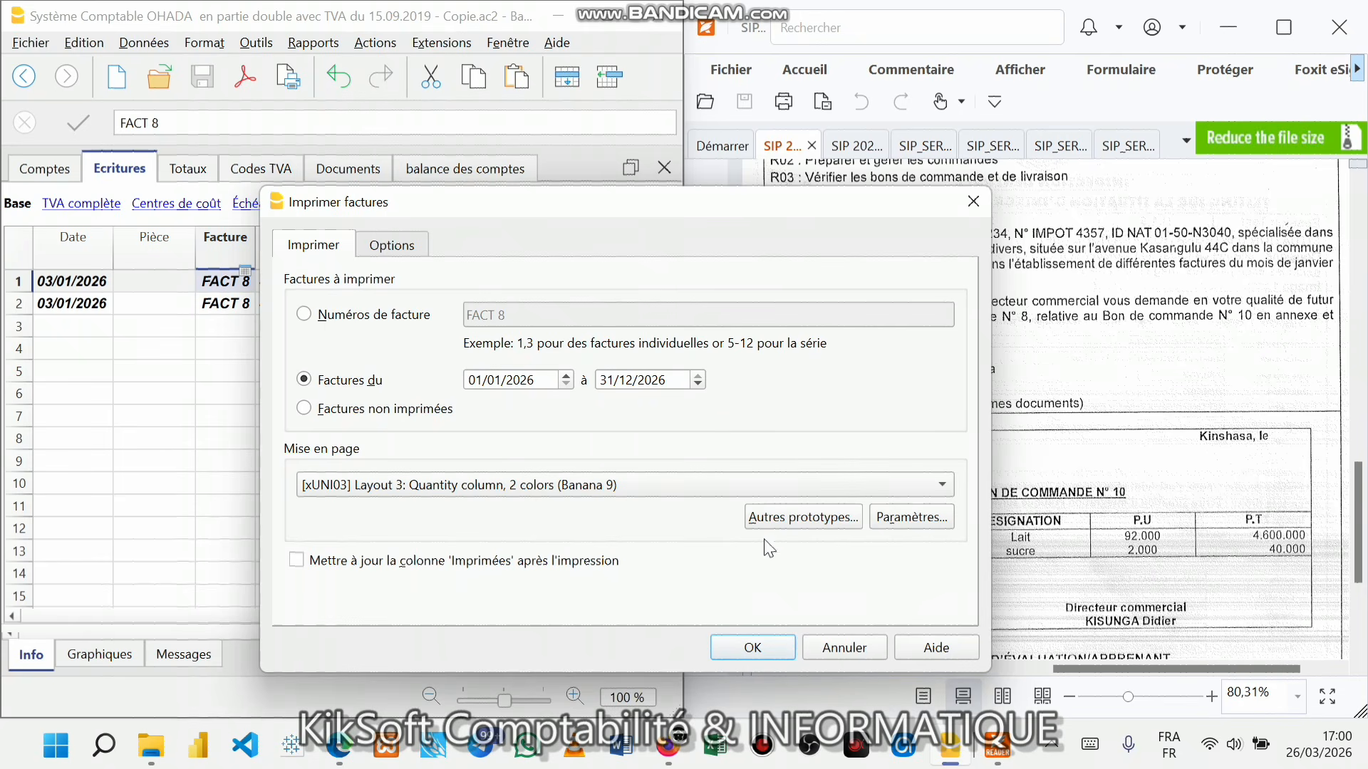
click(734, 488)
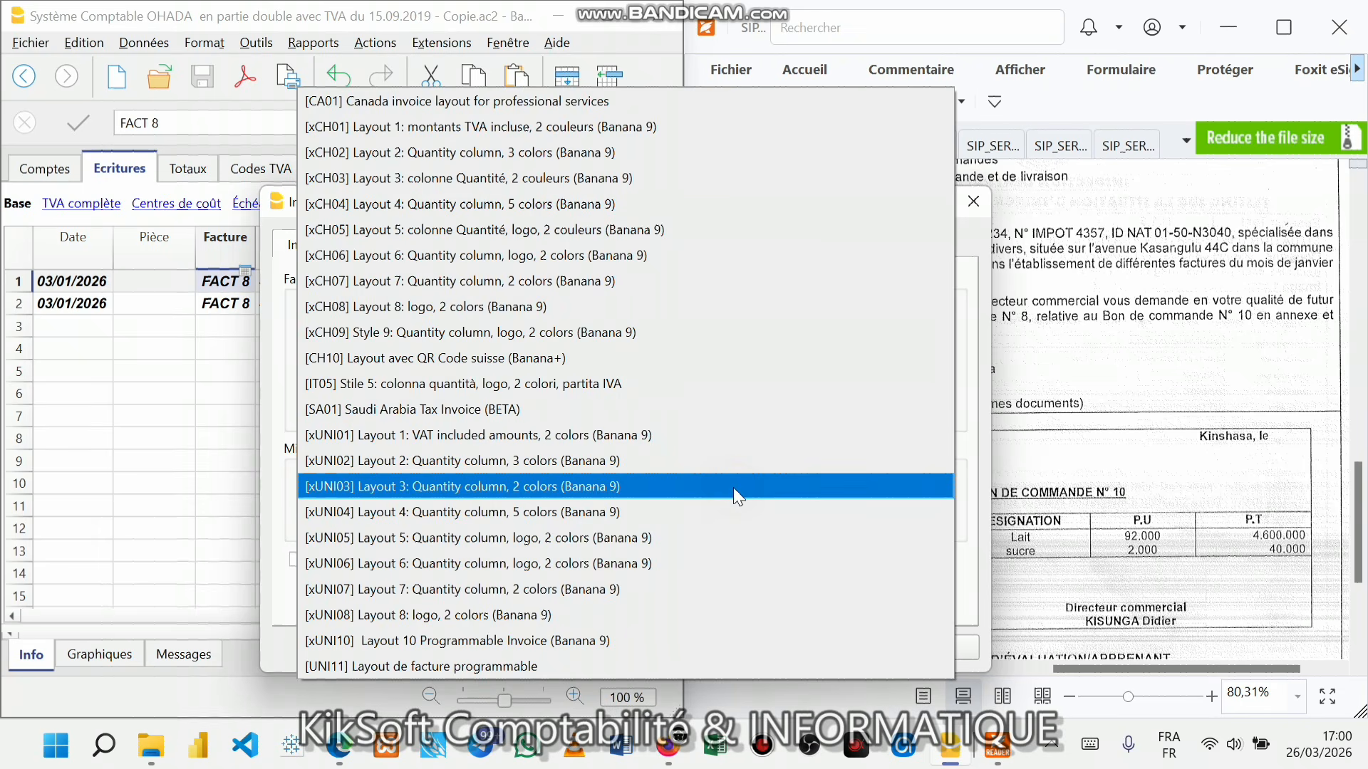
click(733, 488)
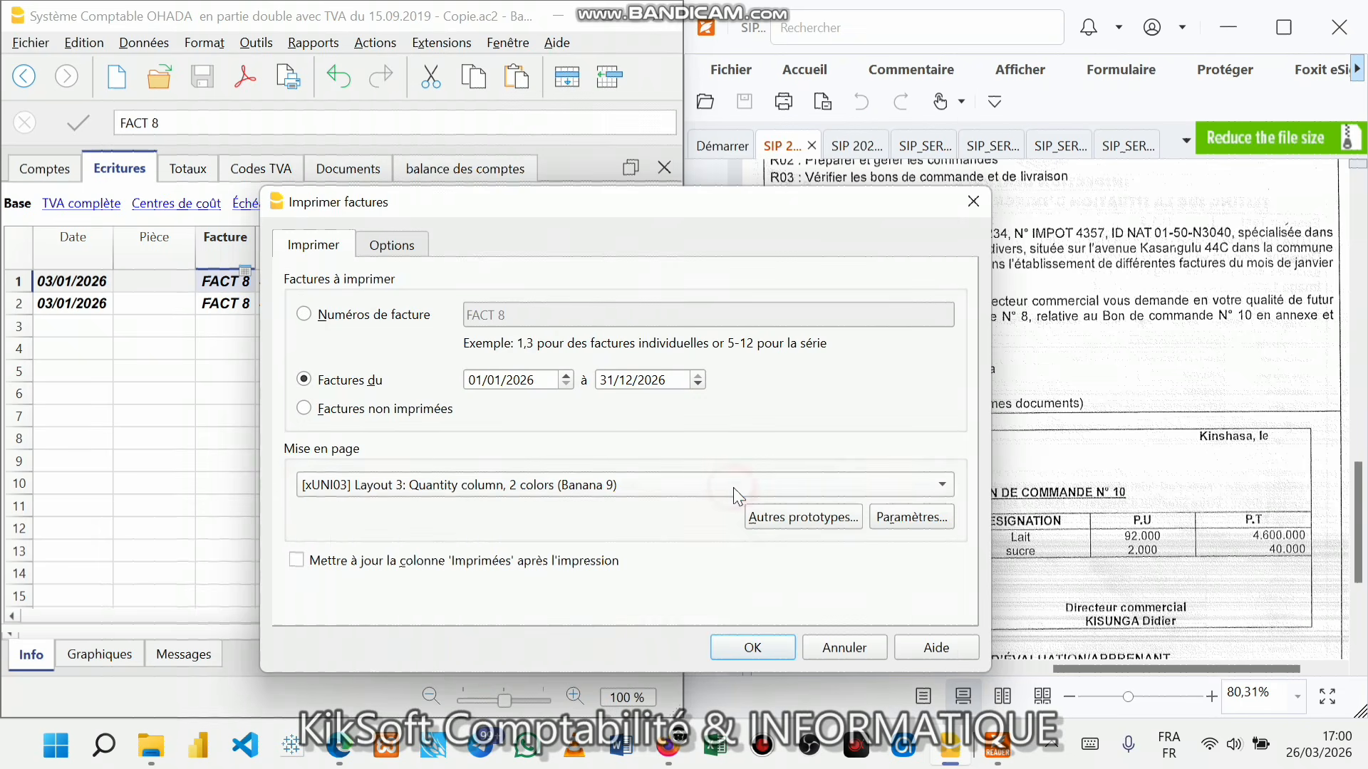
click(754, 649)
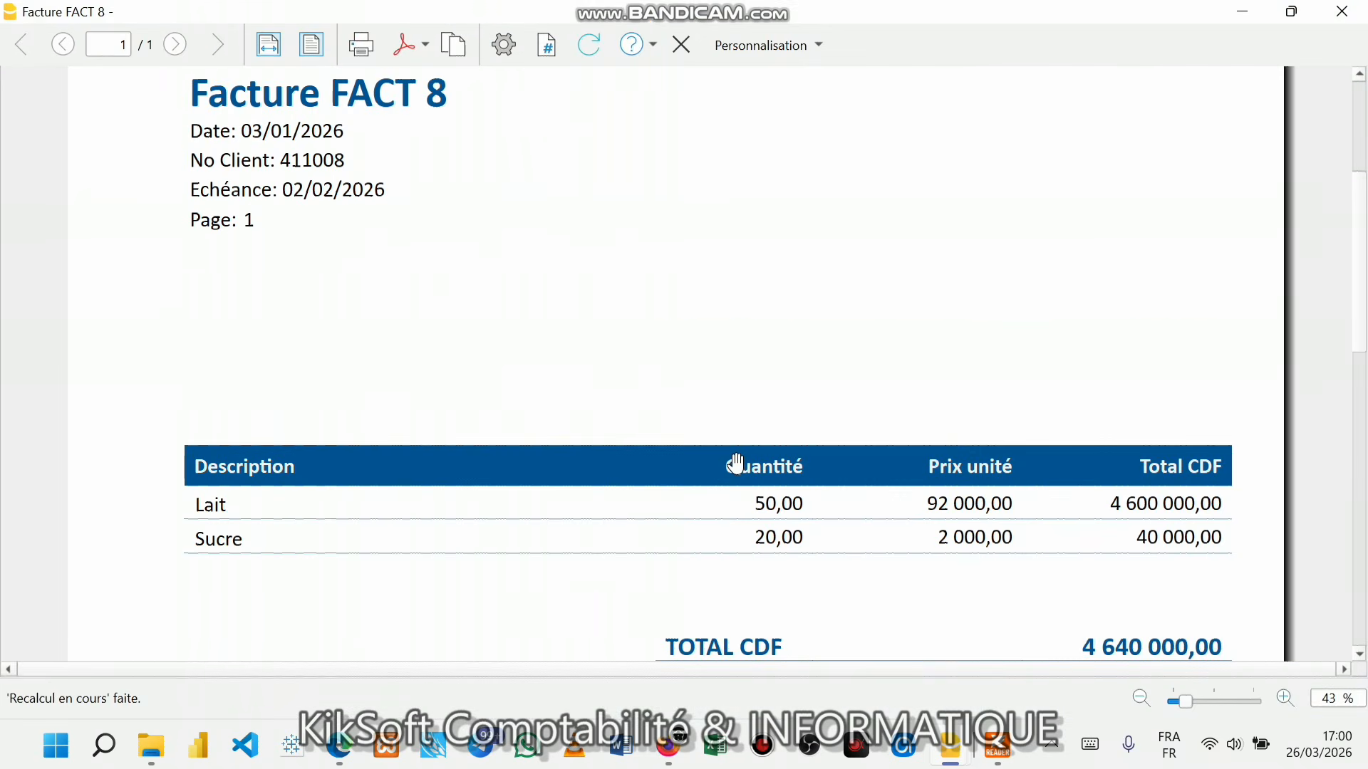
- Scroll through the FACT 8 preview to check header, lines, total and footer
scroll(736, 464, up, 4)
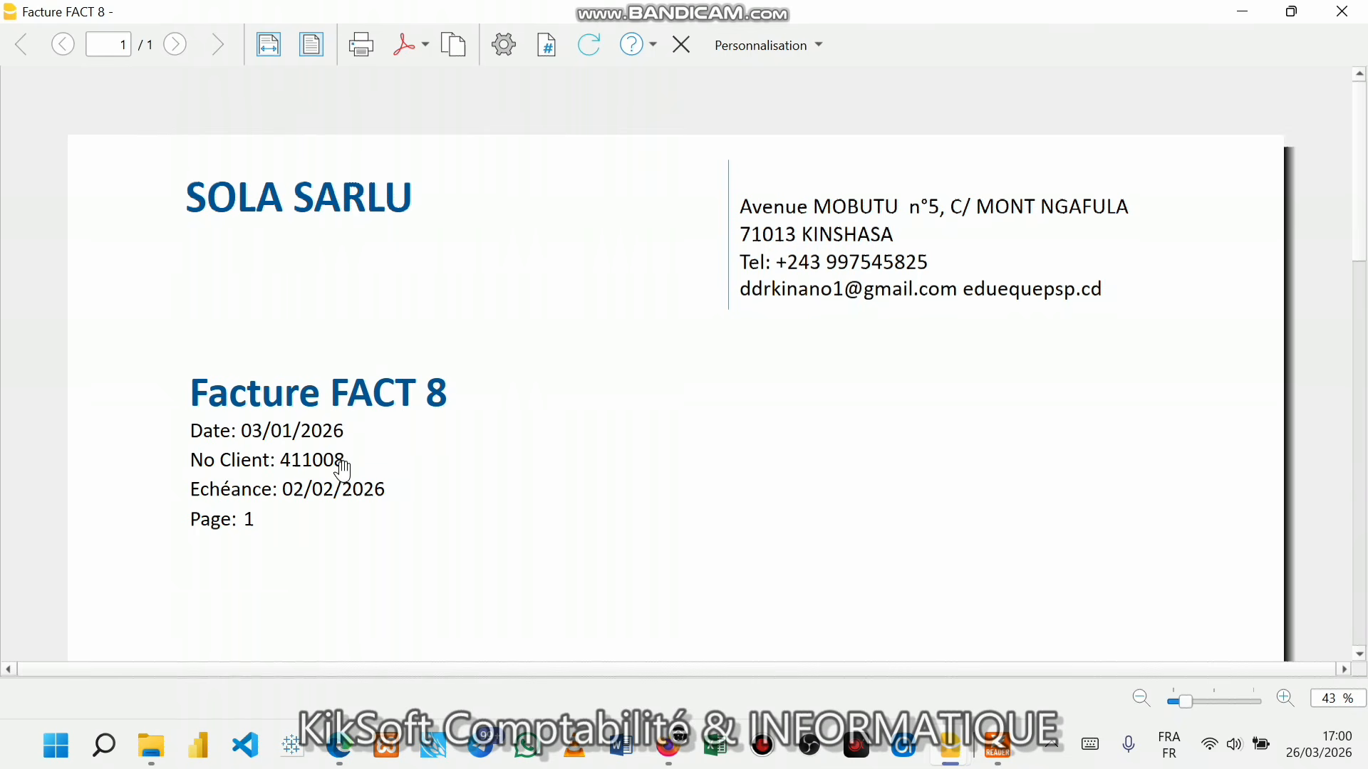
scroll(344, 470, down, 2)
scroll(834, 388, down, 2)
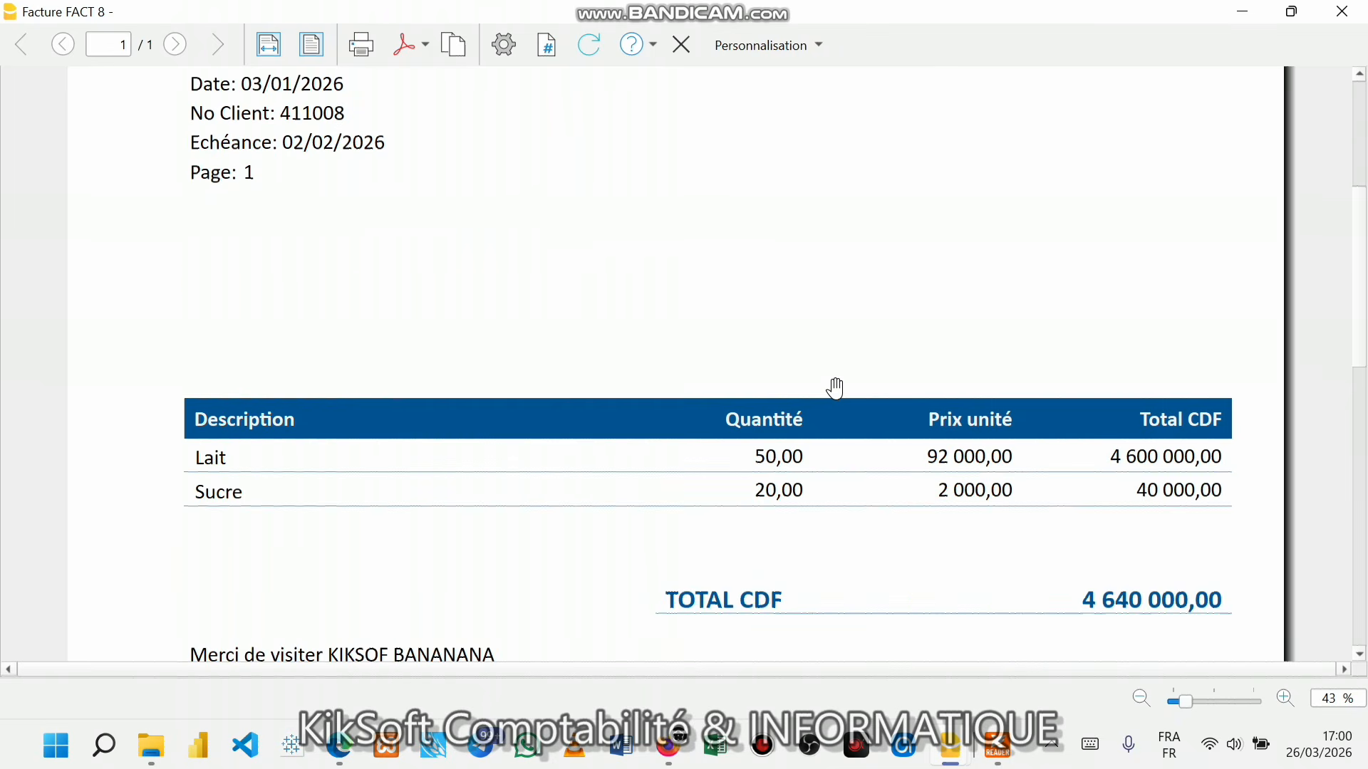
scroll(834, 387, down, 5)
scroll(859, 271, up, 2)
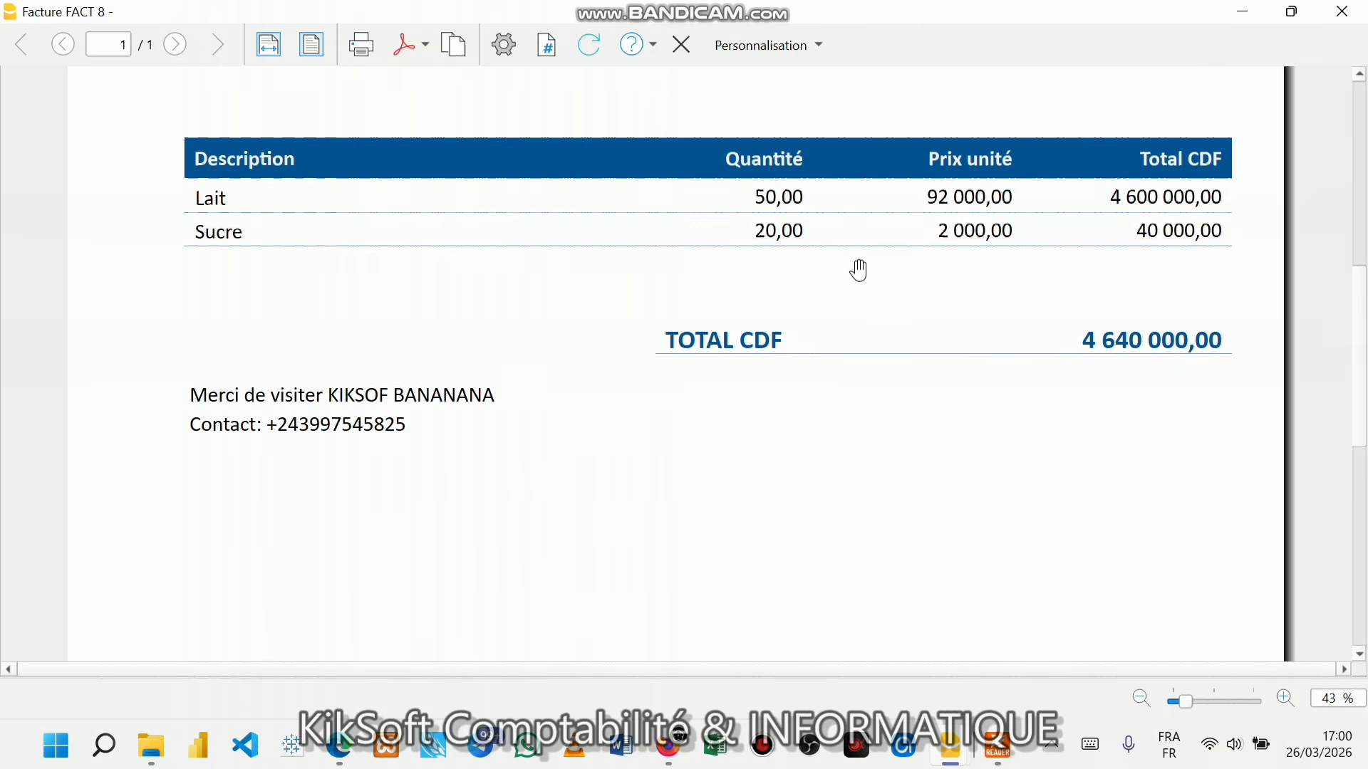
scroll(895, 269, up, 2)
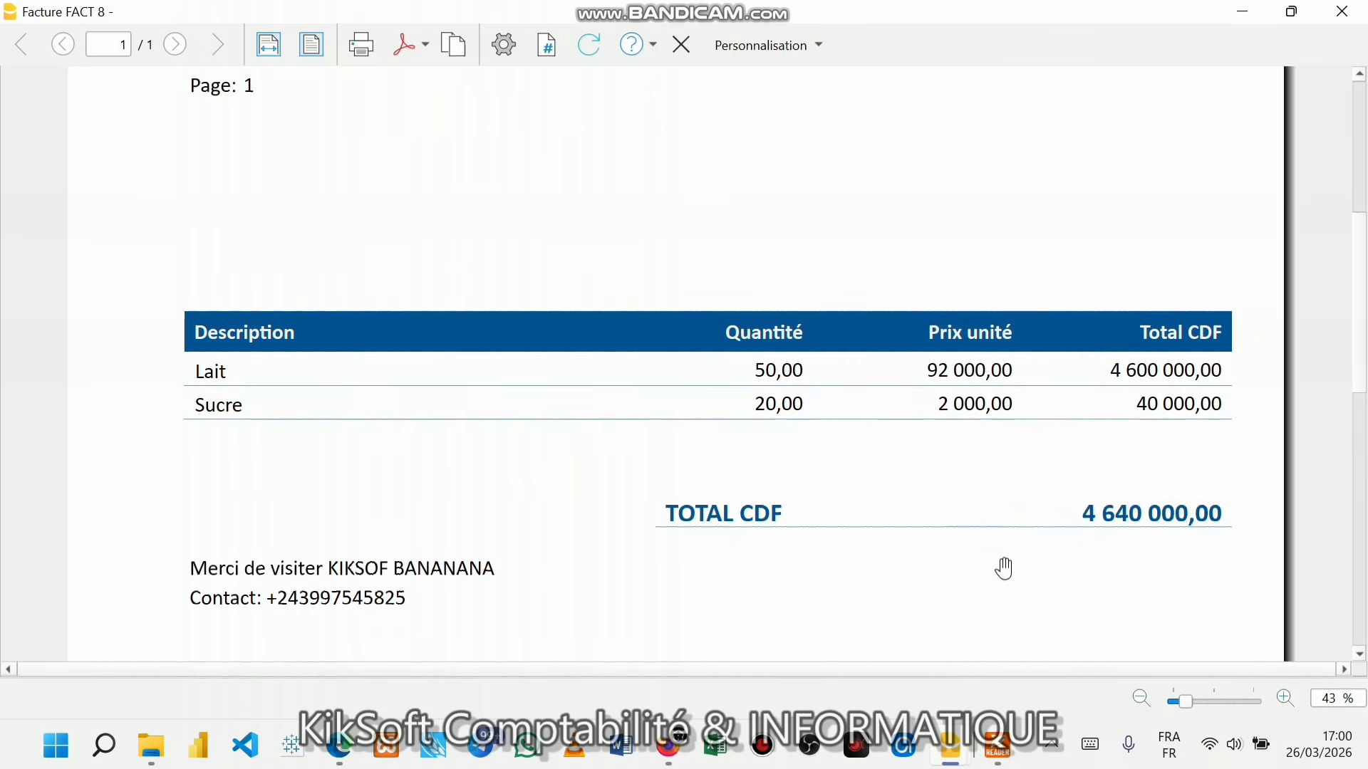
mouse_move(949, 761)
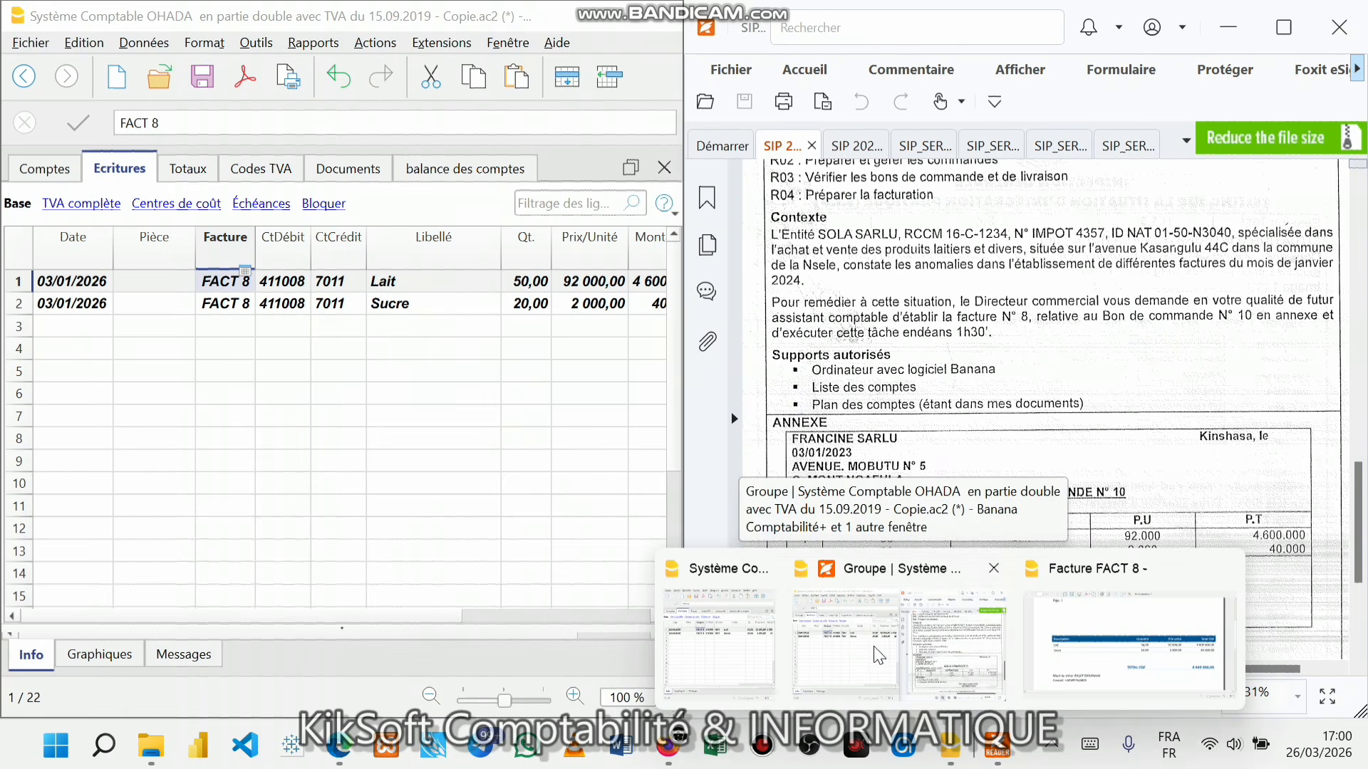
- Scroll the journal to the Lait line's Cod. TVA column and maximize the Banana window
click(874, 647)
click(436, 347)
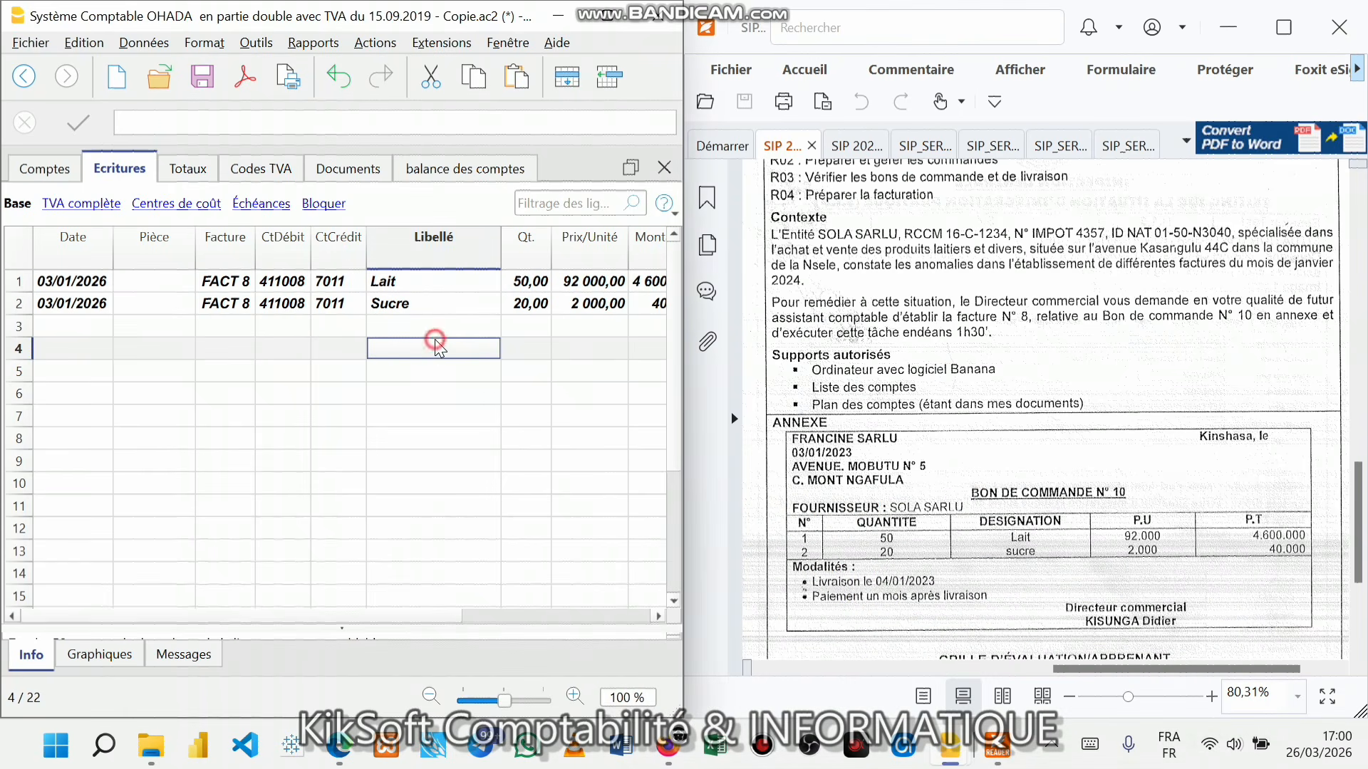
drag(397, 615, 535, 616)
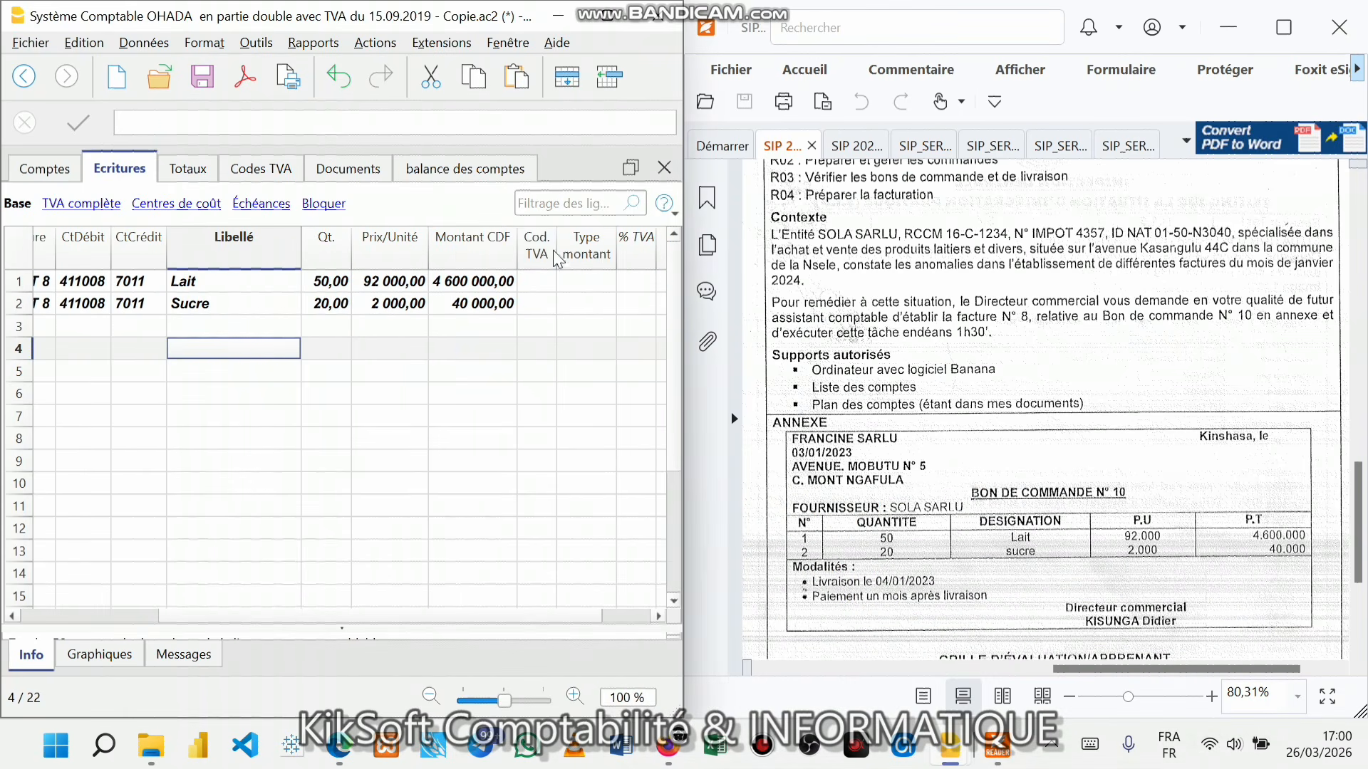
click(531, 283)
click(534, 285)
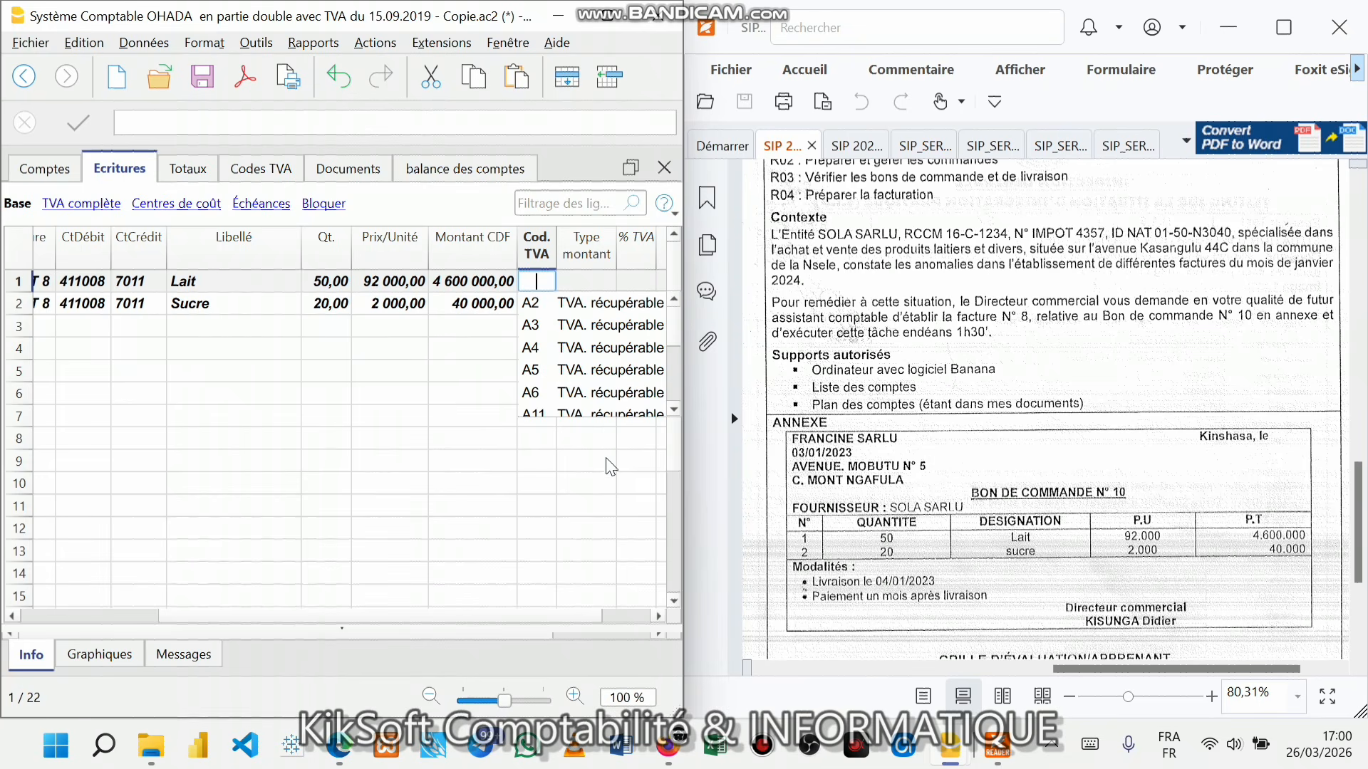
click(610, 20)
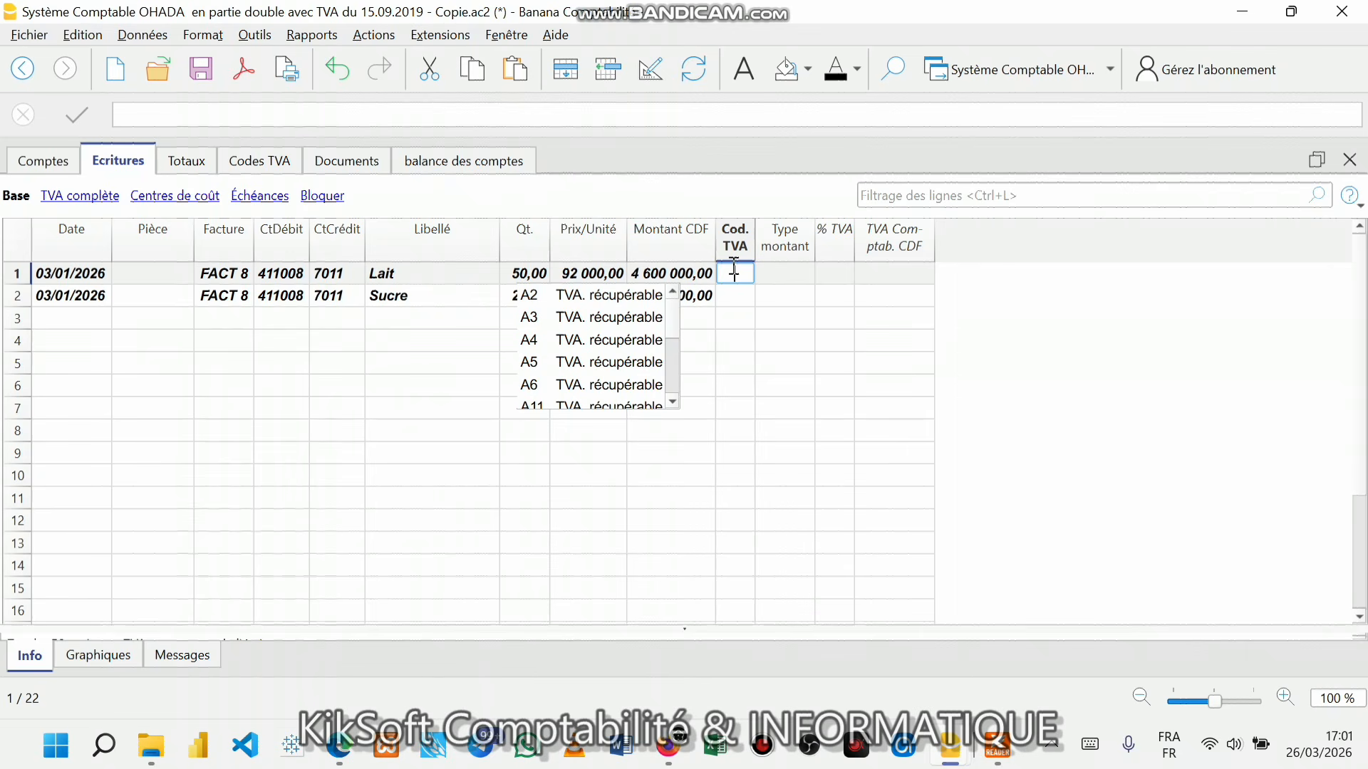
- Set the Lait line's VAT code to V1 (16,00 %) and save the file
text(Q)
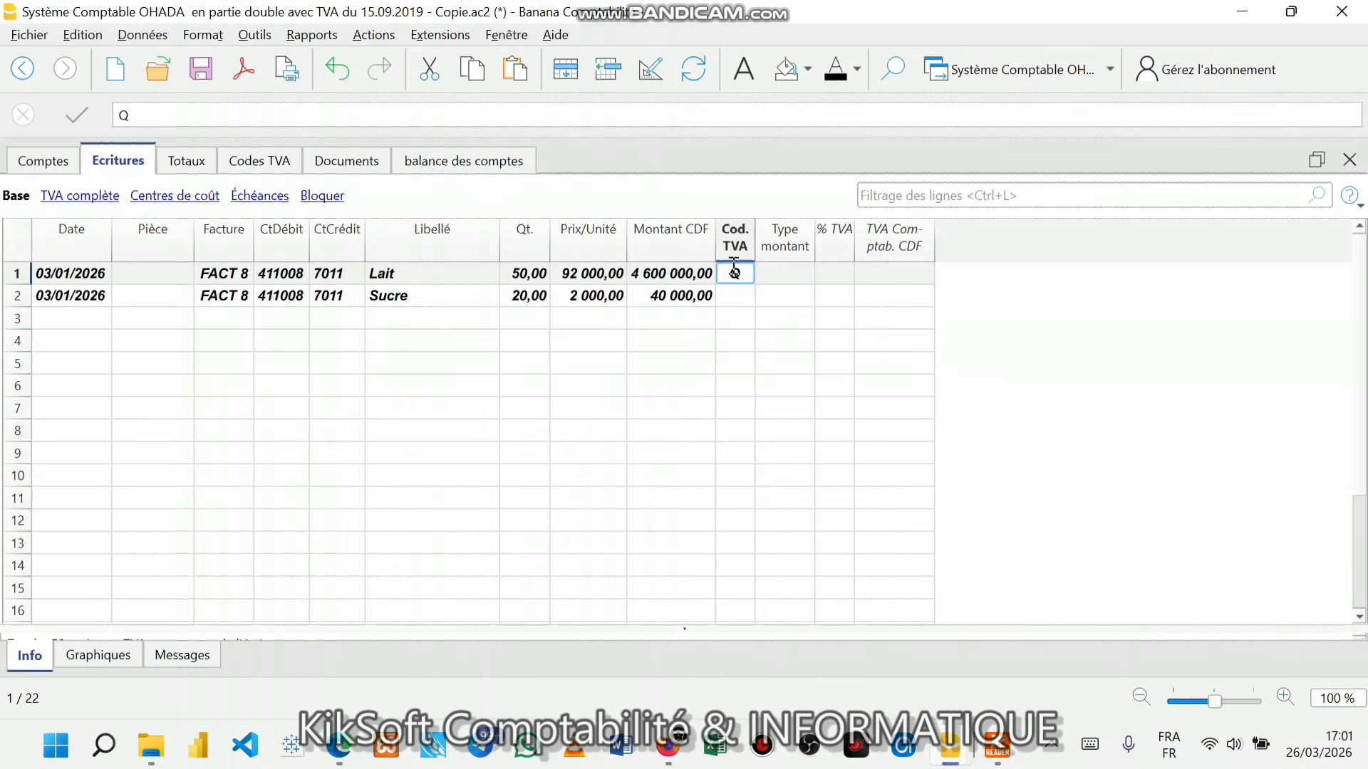
key(BackSpace)
text(A)
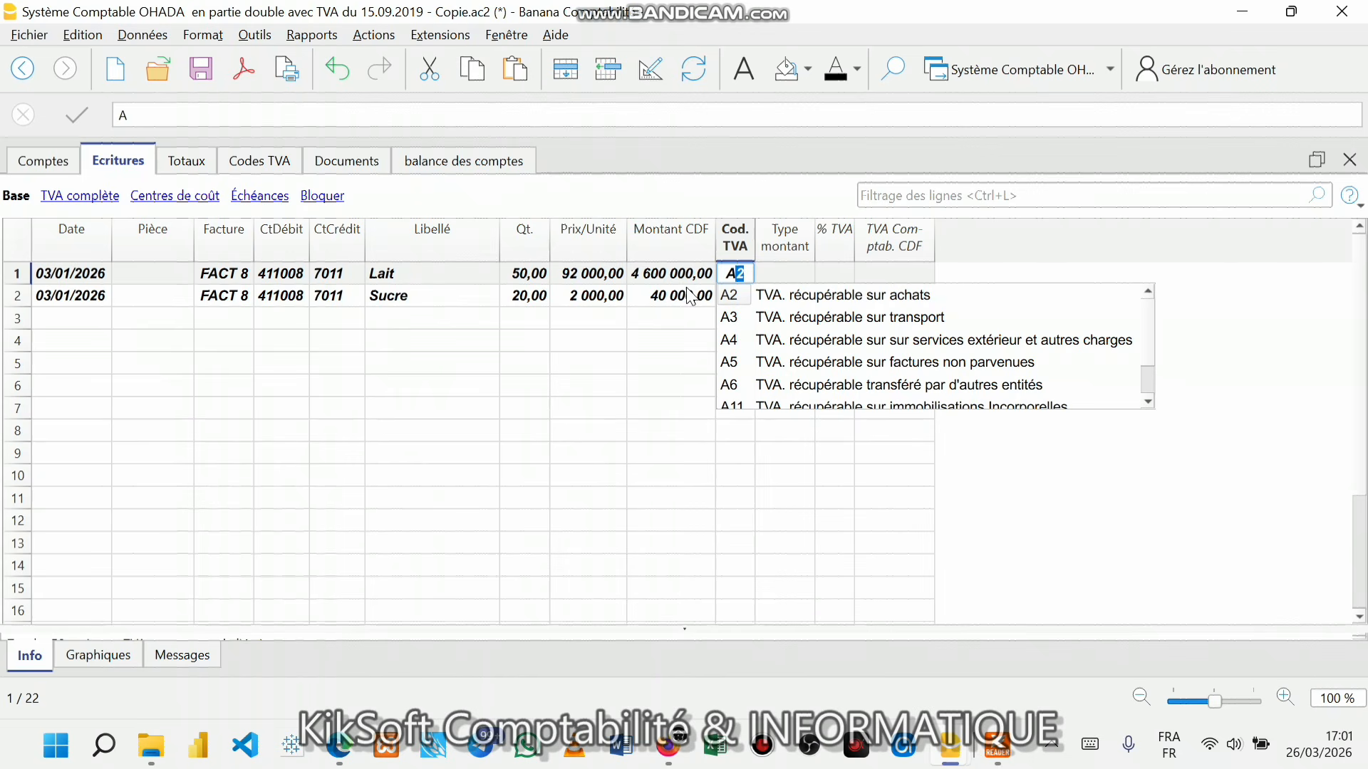
key(BackSpace)
key(BackSpace)
text(V)
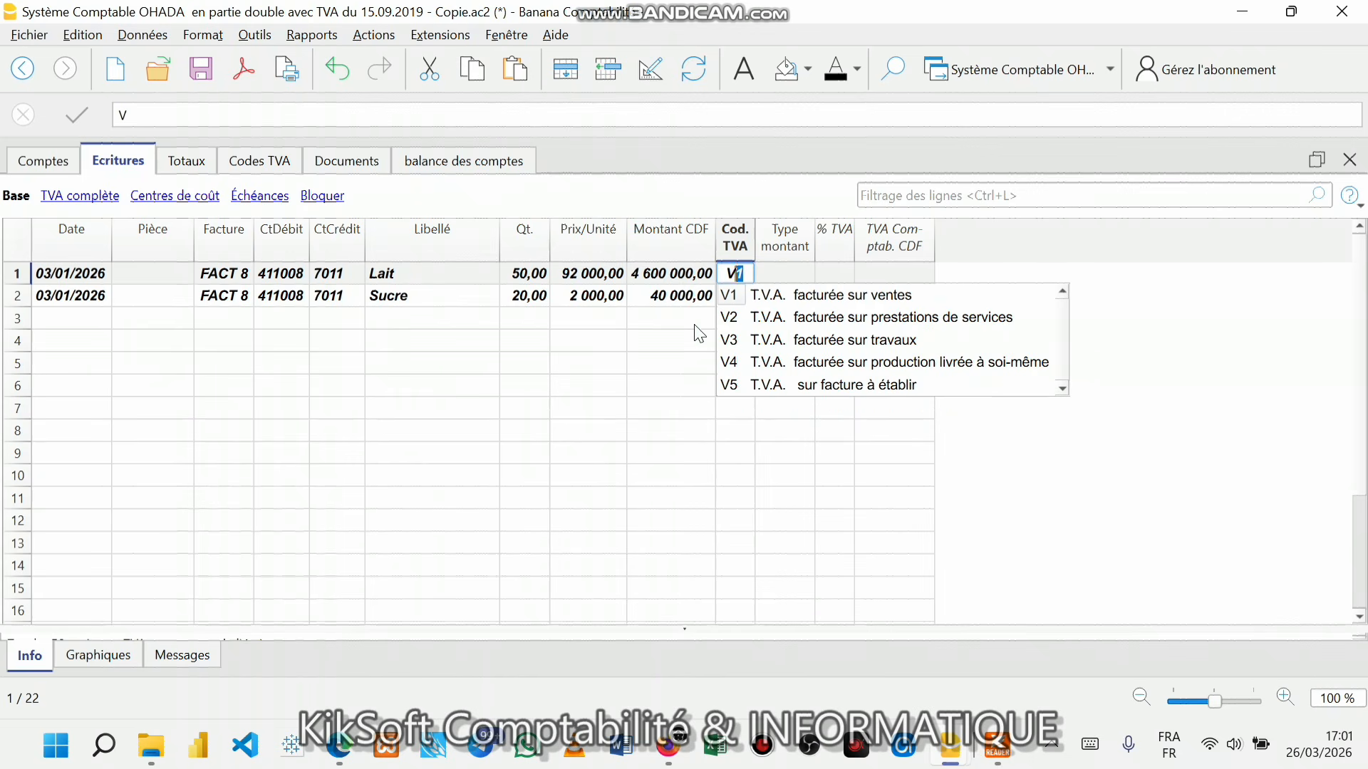
click(825, 297)
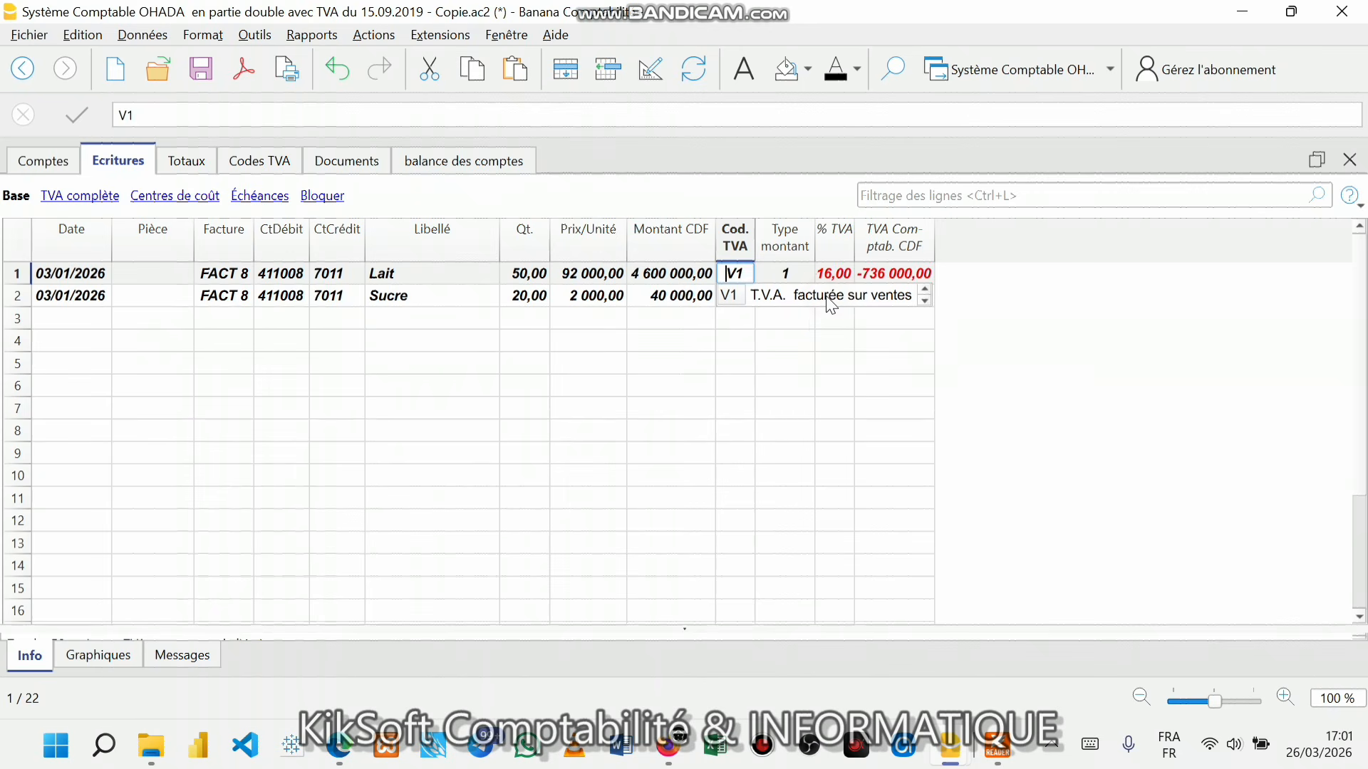
click(741, 347)
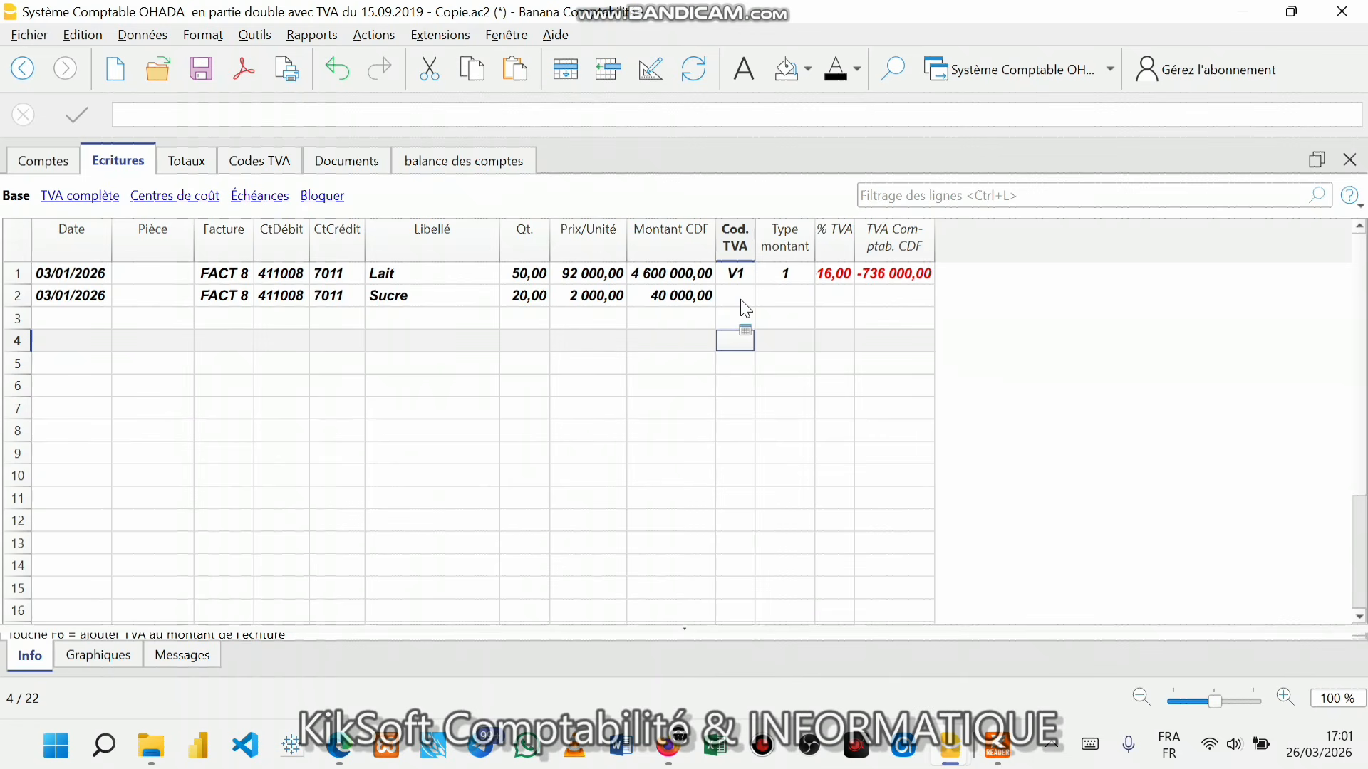
key(ctrl+s)
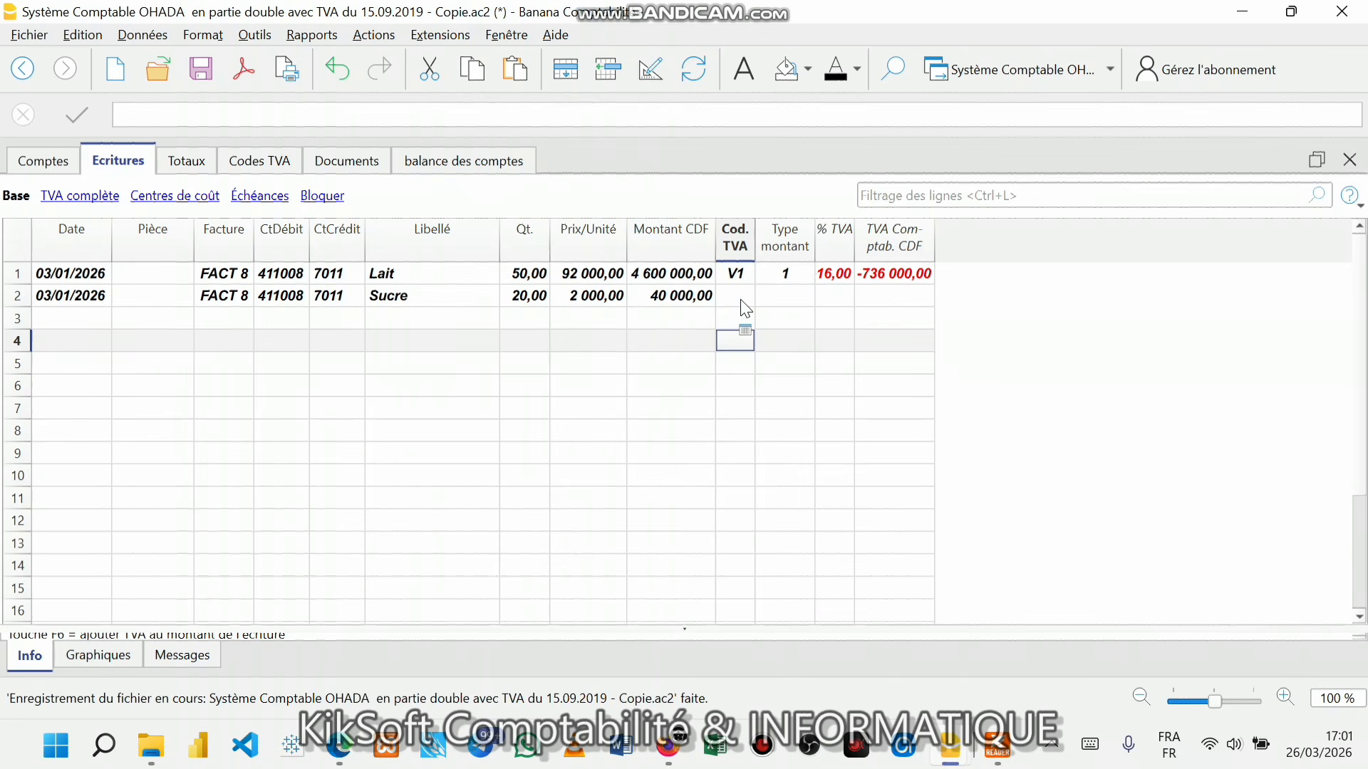
- Set the Sucre line's VAT code to V1 and save the file again
click(741, 300)
click(741, 300)
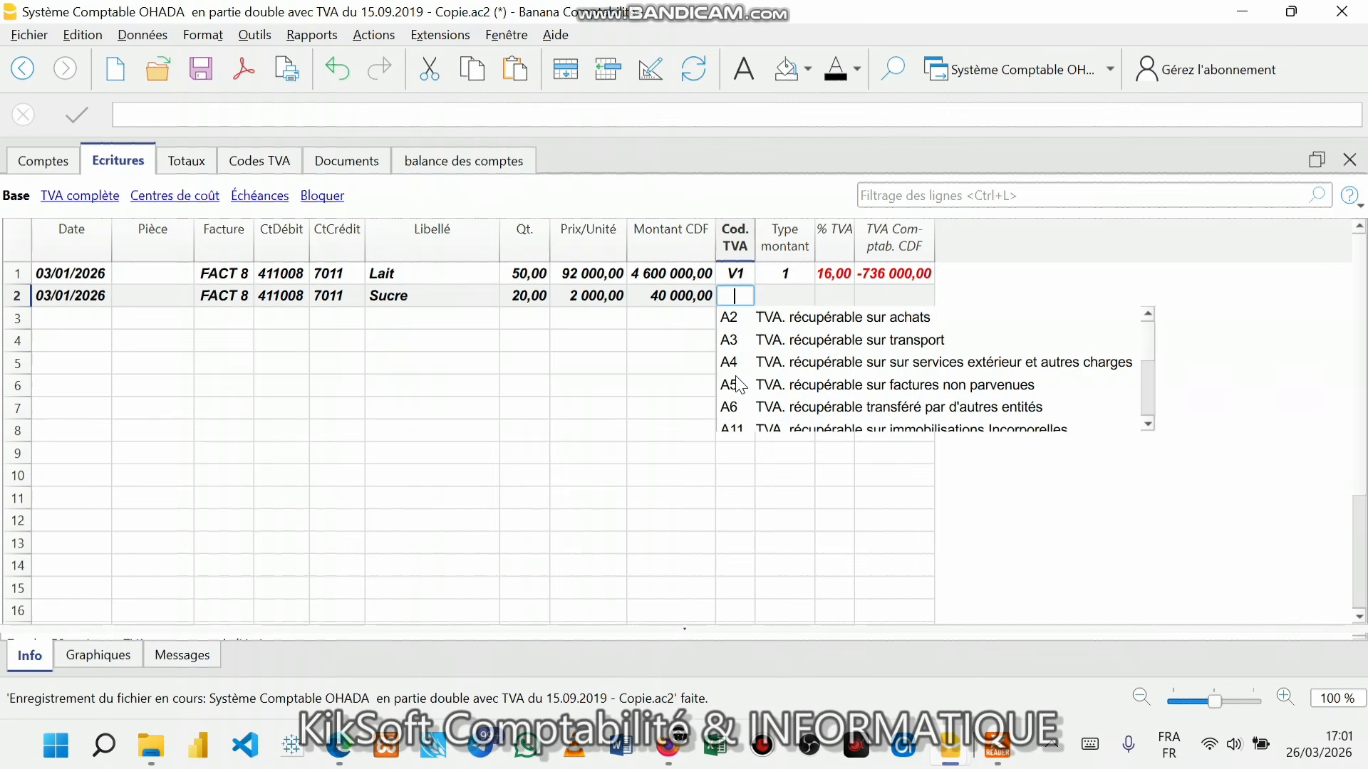
text(V)
key(Return)
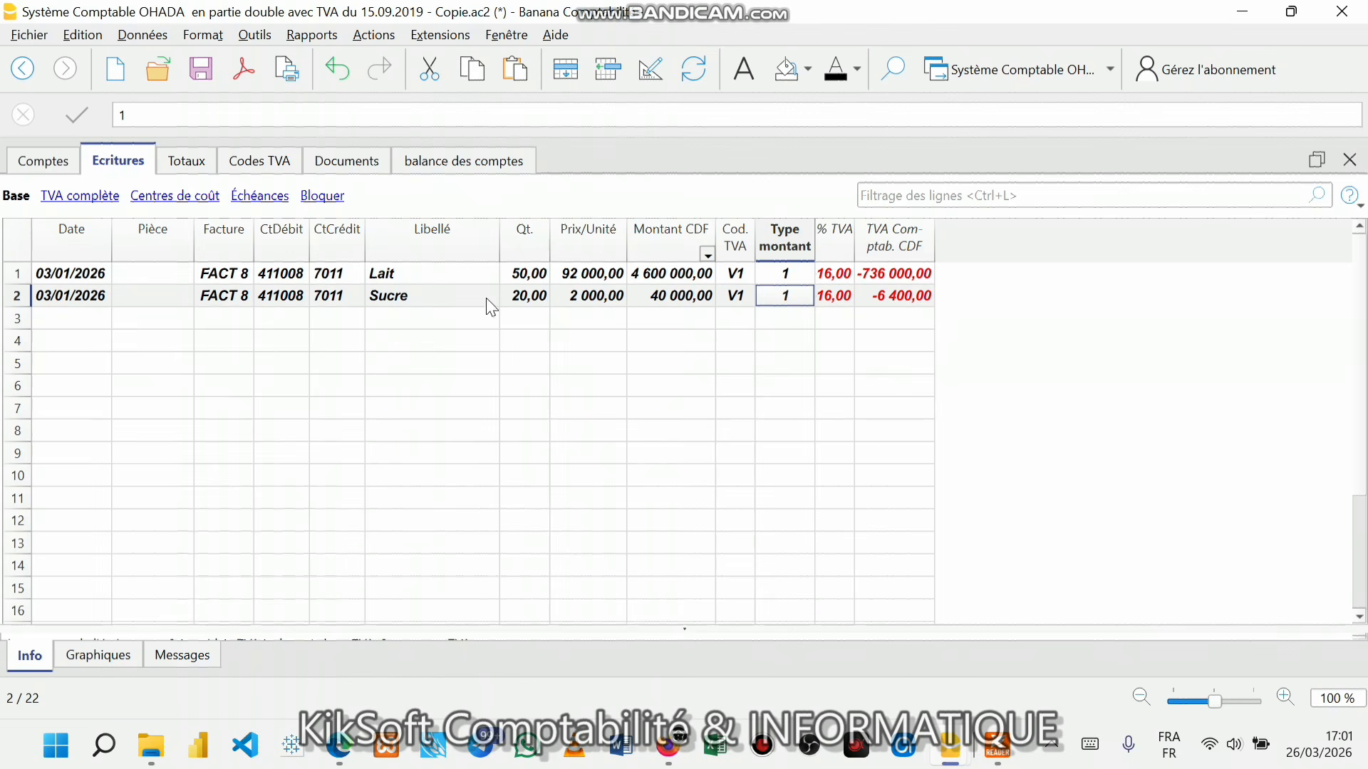
click(205, 67)
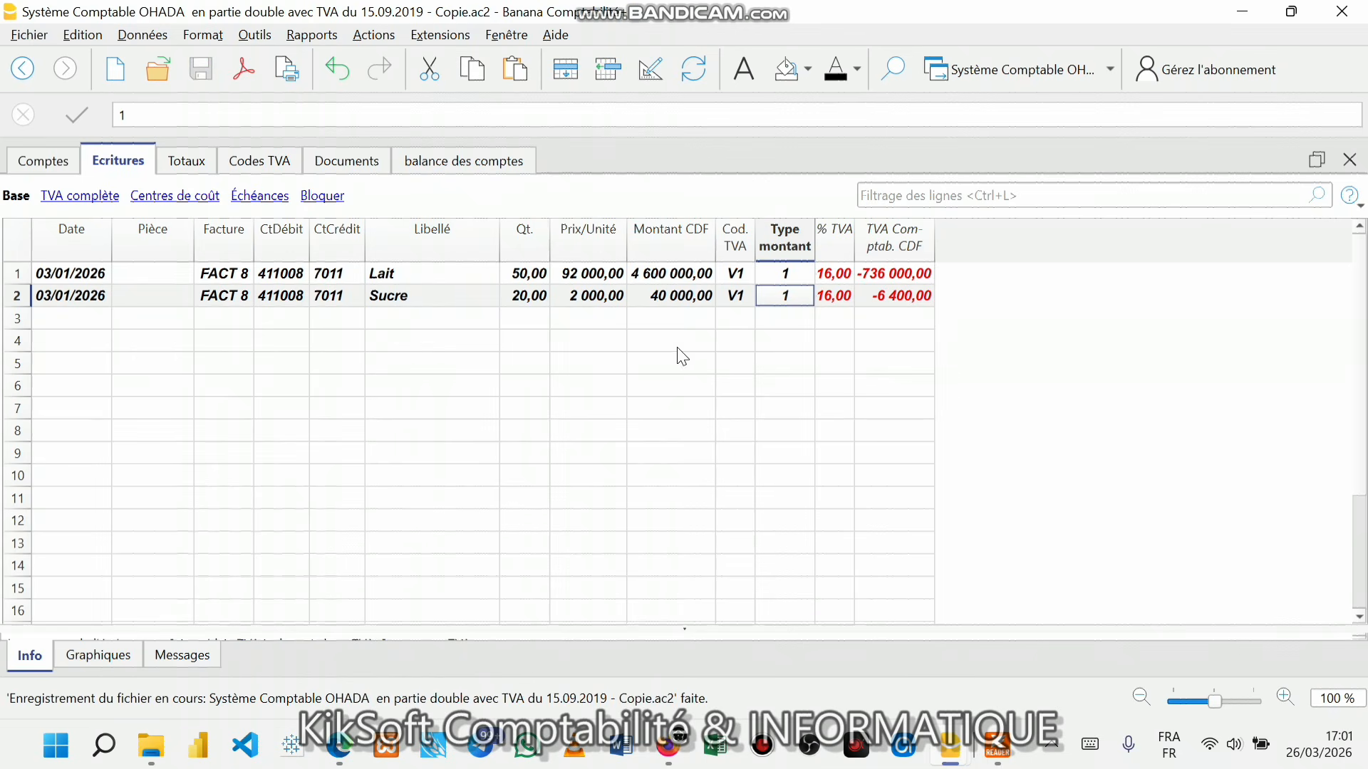
- Close the outdated Facture FACT 8 preview window and return to the FACT 8 entry
mouse_move(951, 752)
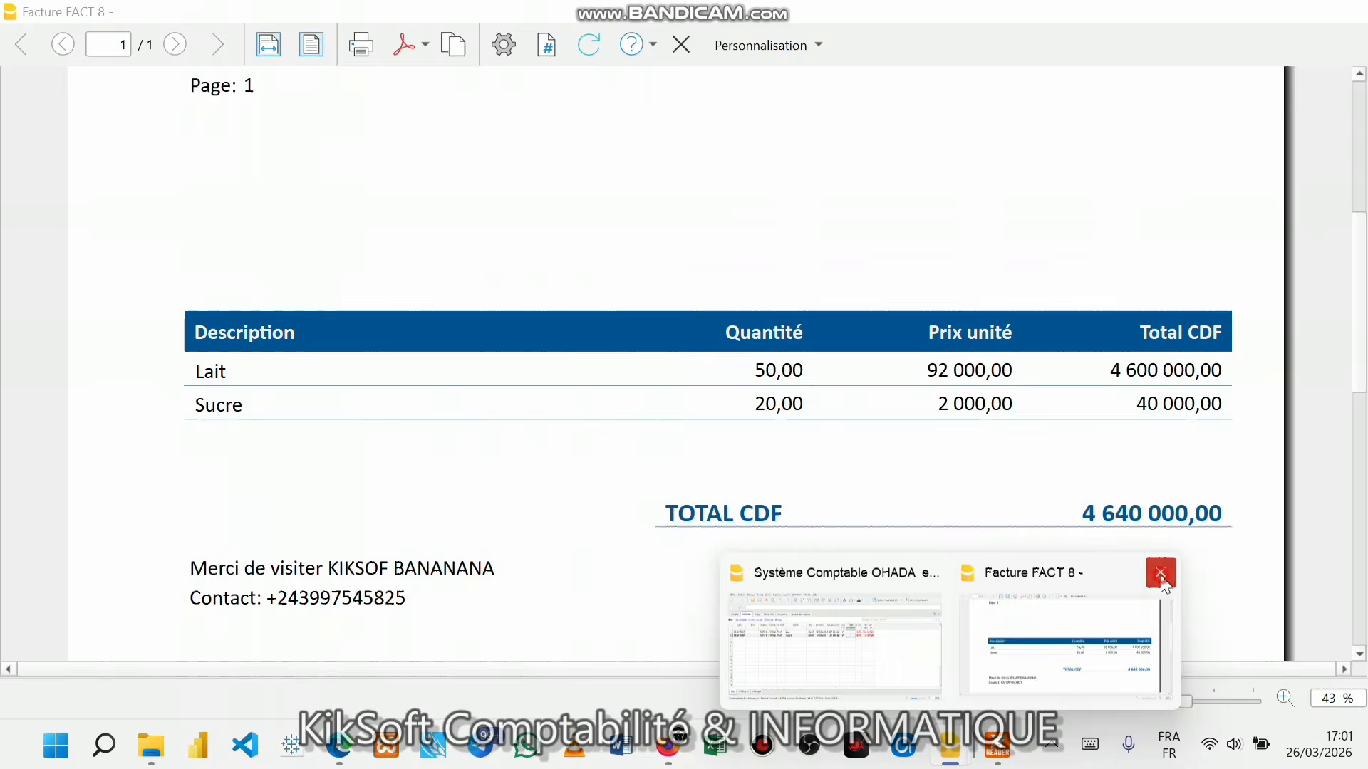
click(1161, 574)
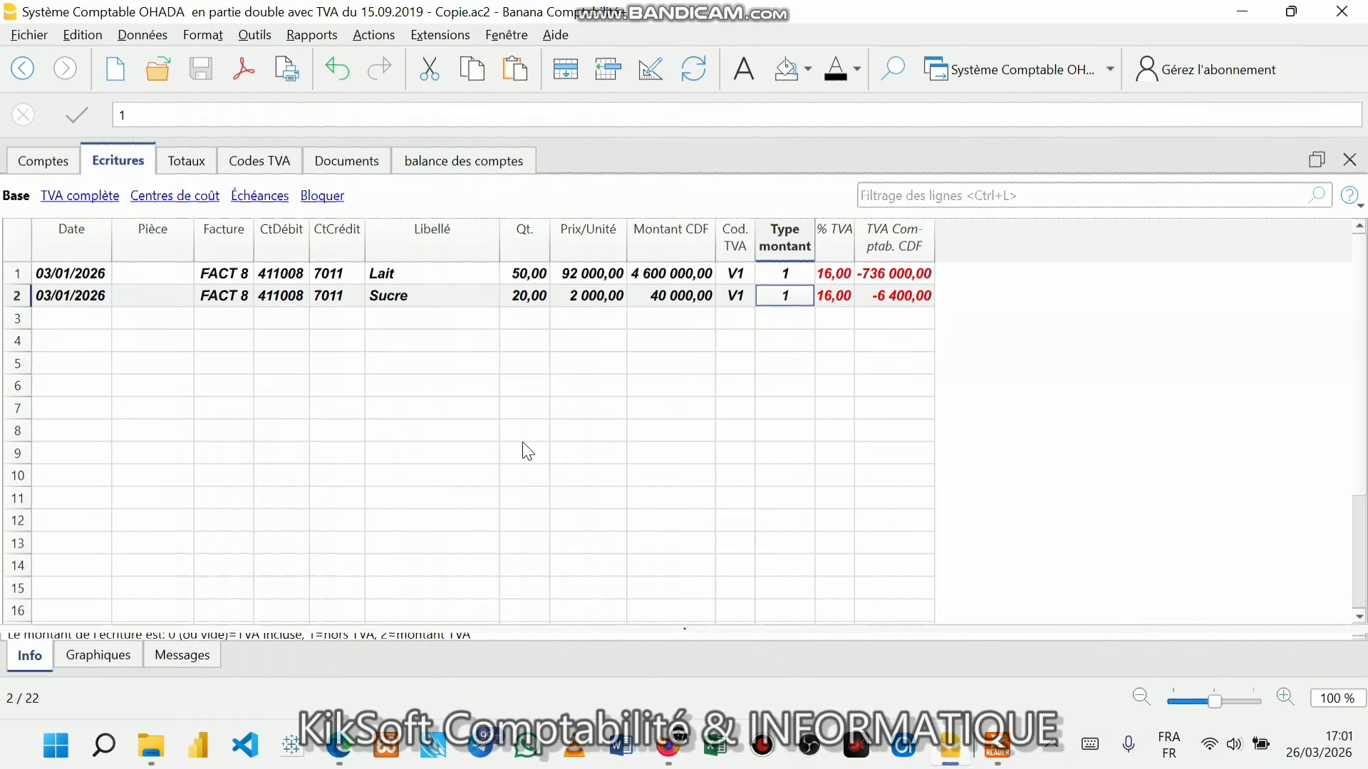
click(239, 275)
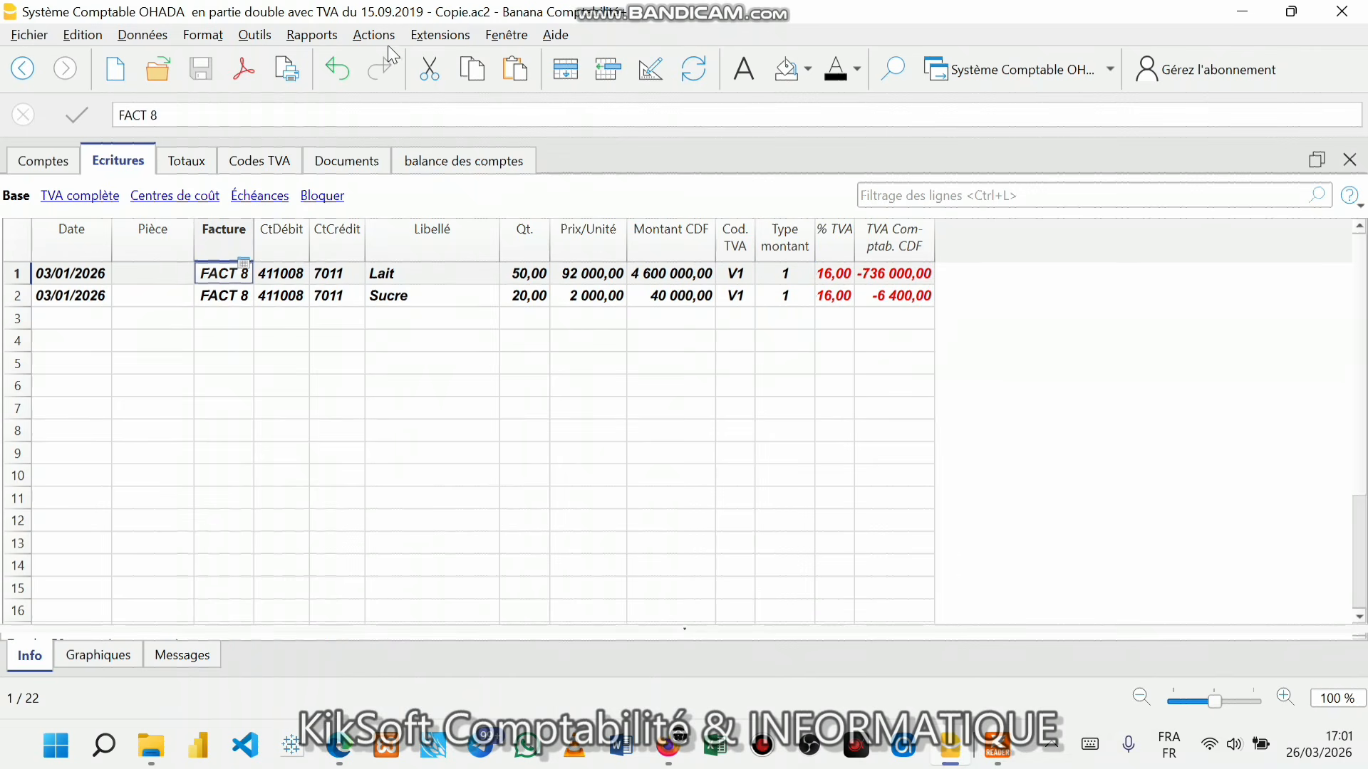
- Print customer invoices for 01/01/2026–31/12/2026 with Layout 3 to regenerate the FACT 8 preview
click(292, 32)
mouse_move(456, 220)
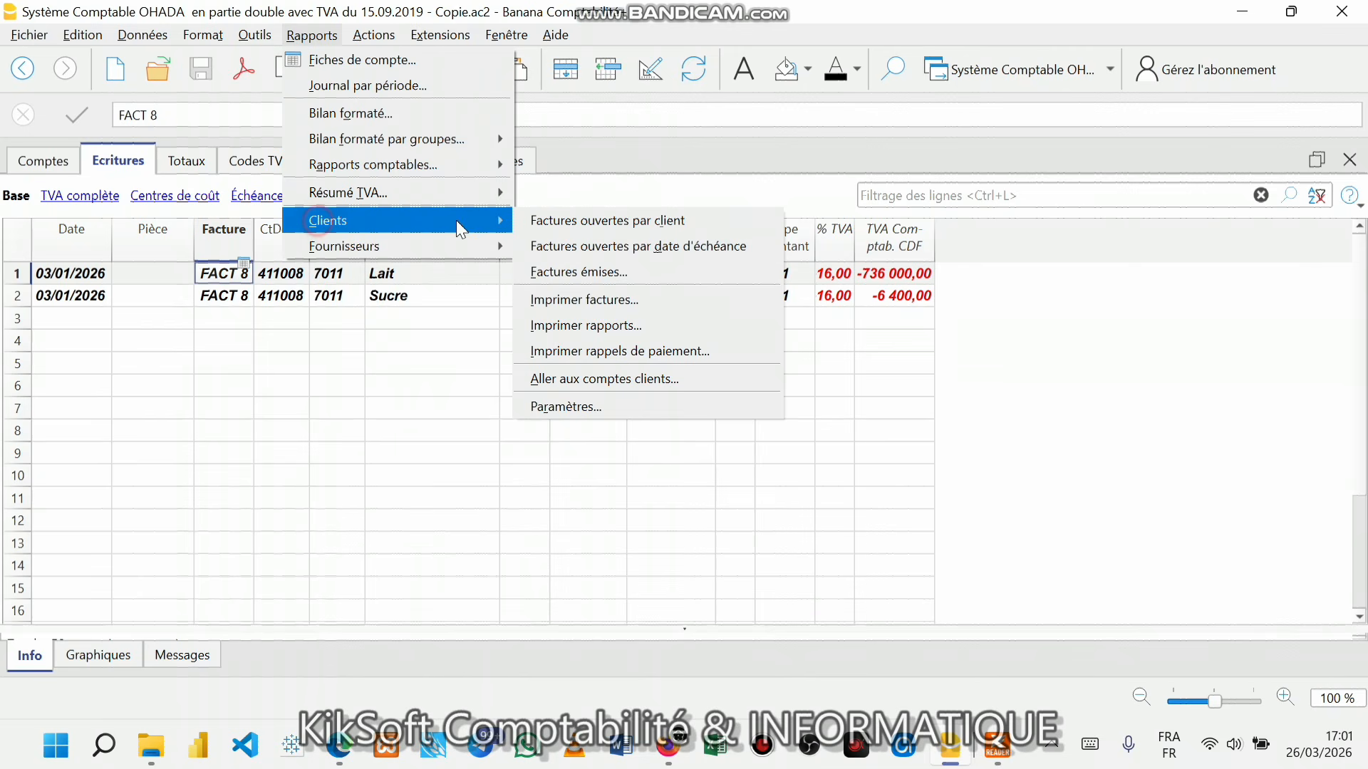
click(600, 302)
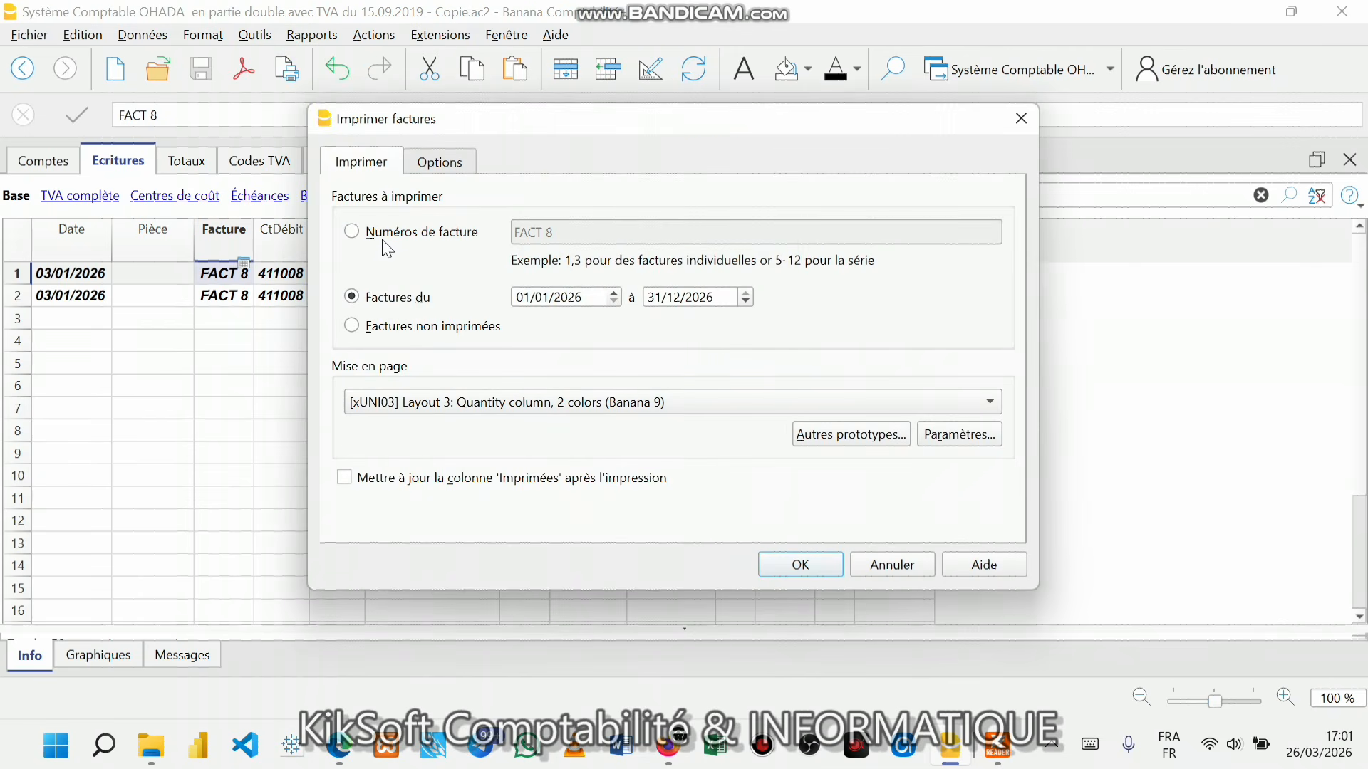
click(817, 570)
- Review the FACT 8 preview's 5 382 400,00 CDF total, then bring back the invoice print settings
scroll(964, 445, up, 2)
scroll(964, 446, down, 2)
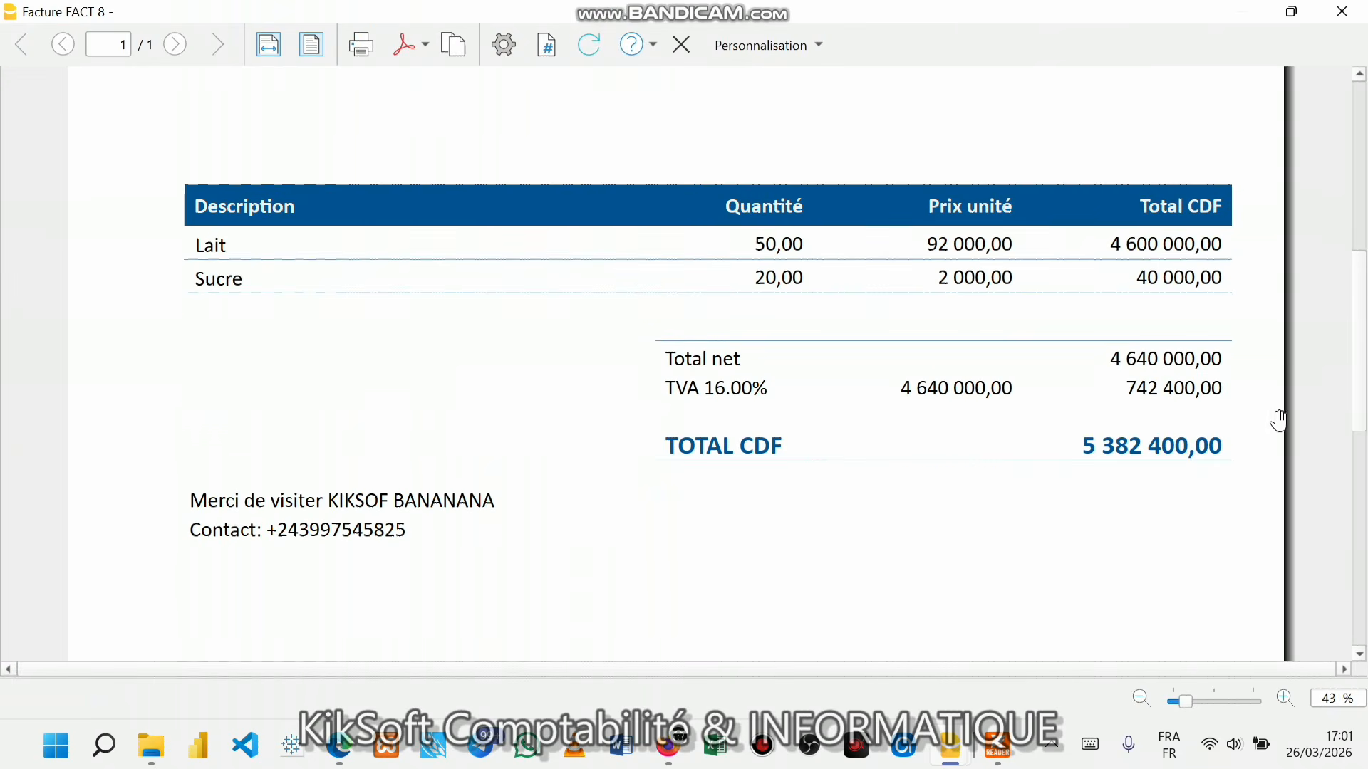
scroll(1123, 420, up, 3)
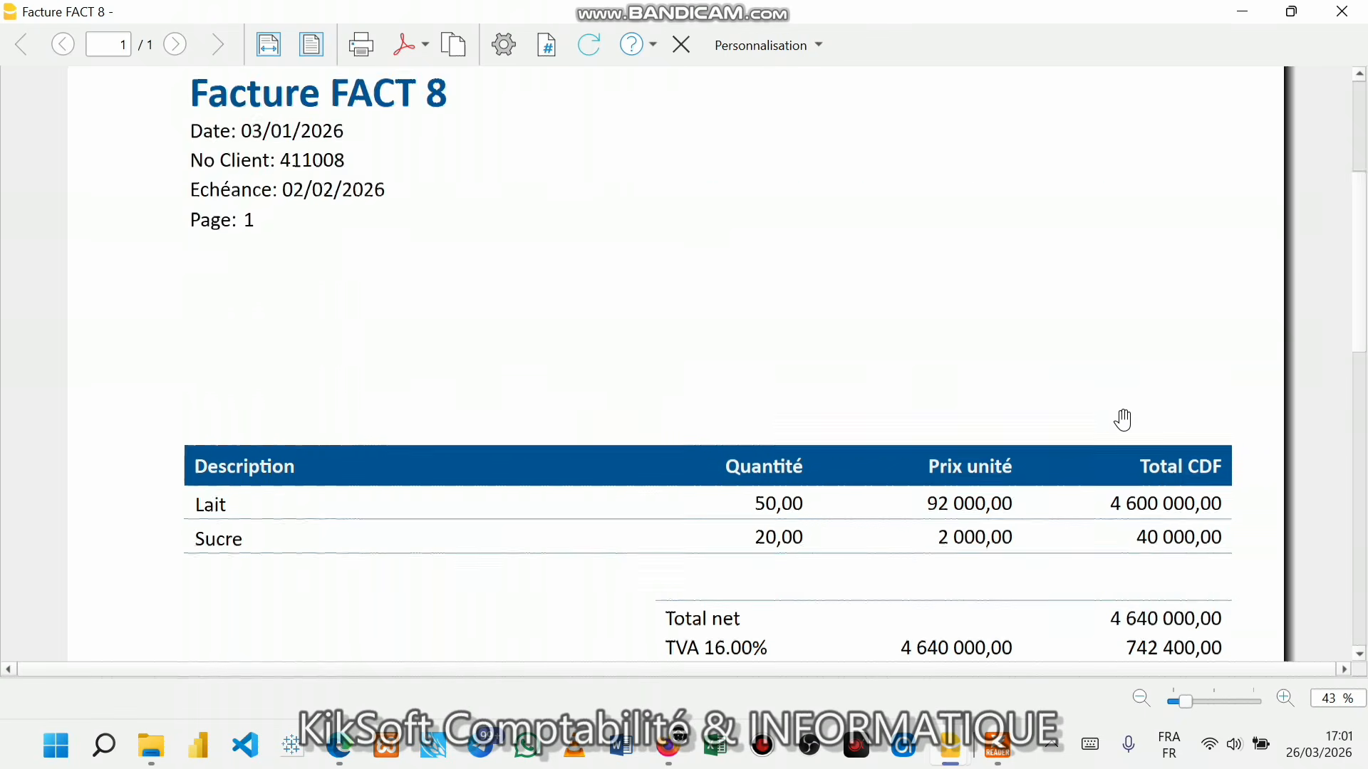
scroll(1124, 420, down, 2)
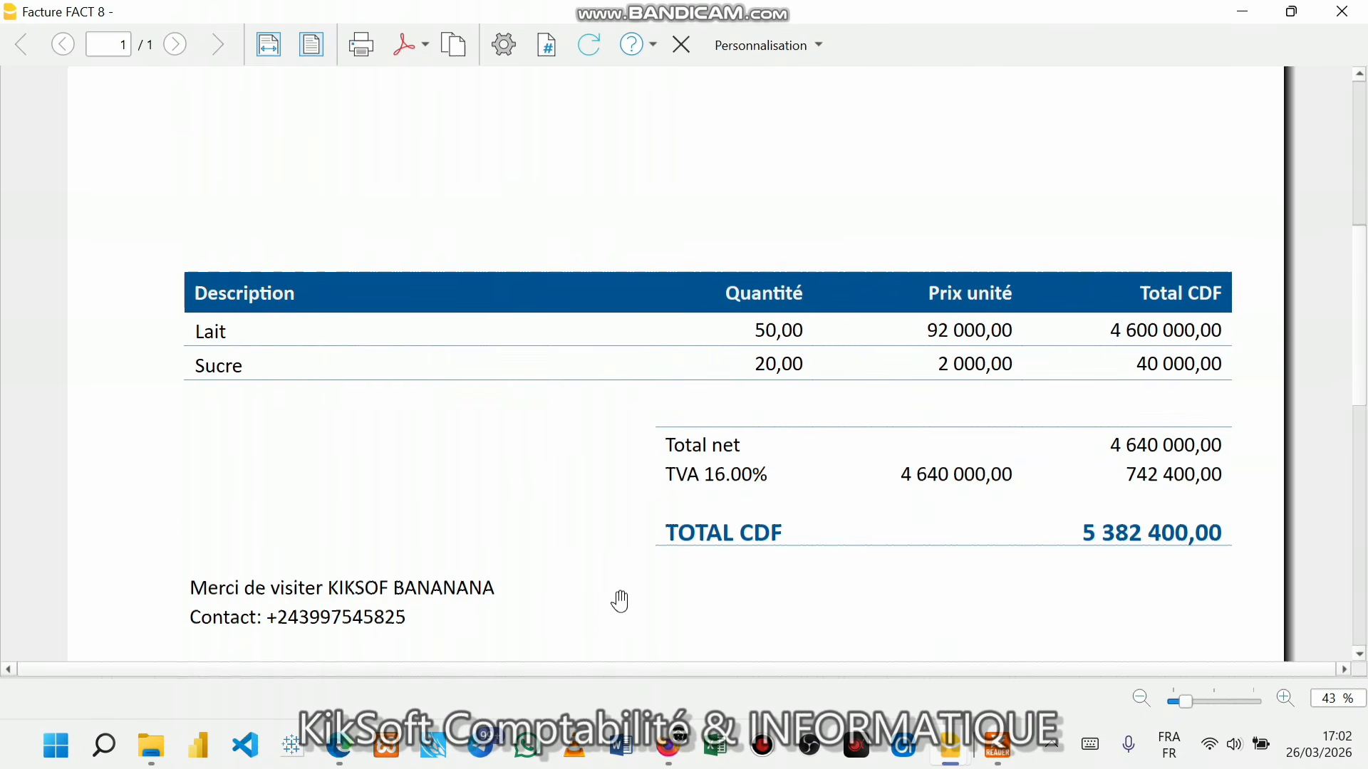
scroll(617, 604, up, 4)
scroll(506, 532, down, 7)
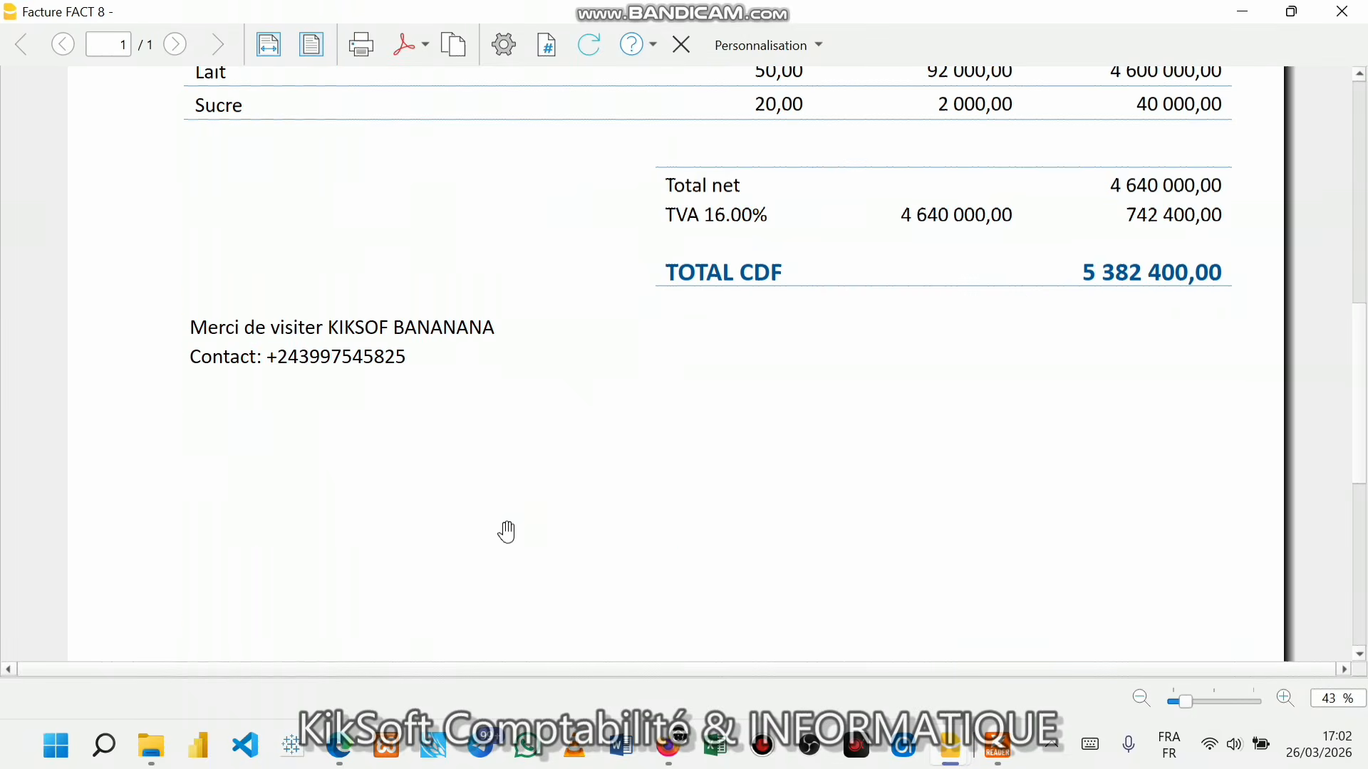
scroll(460, 358, up, 2)
scroll(460, 358, up, 2)
click(507, 51)
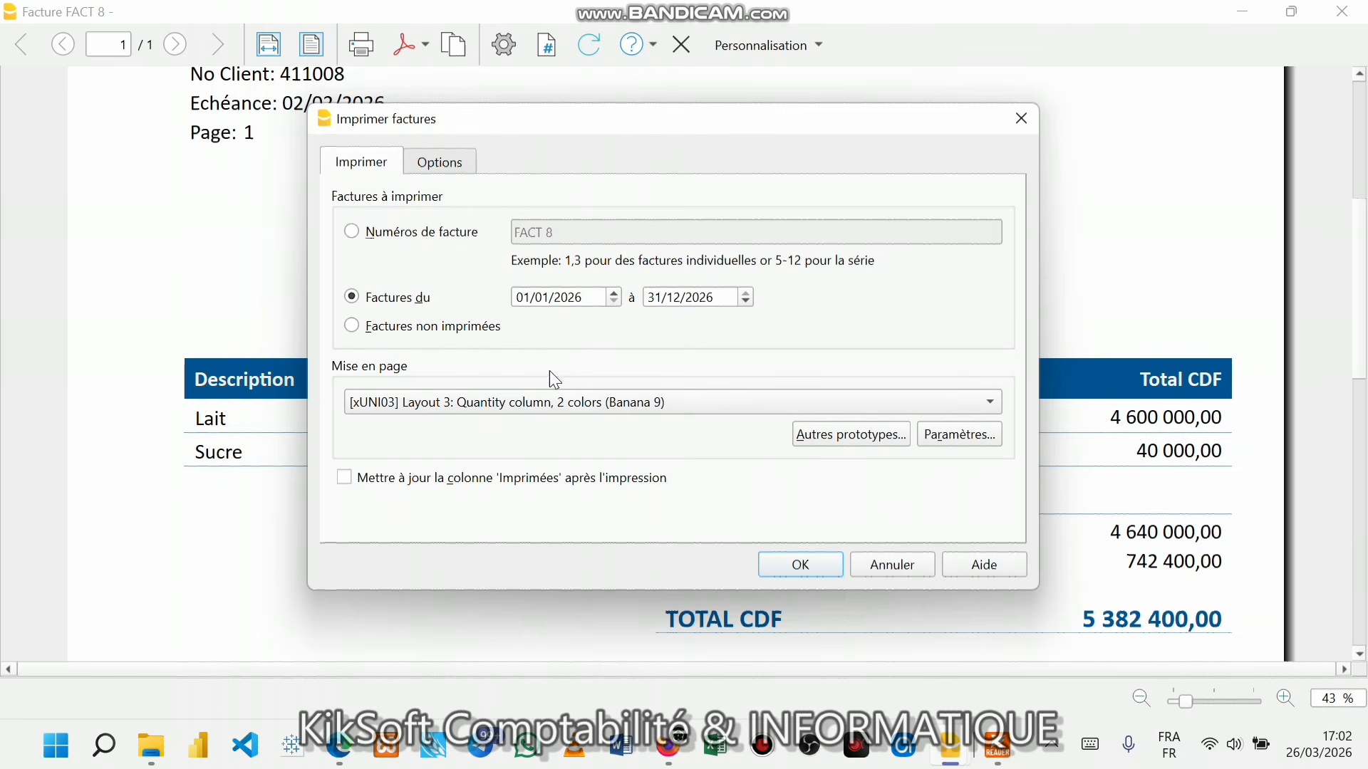
- Correct 'BANANANA' to 'BANANA' in the footer text and refresh the invoice preview
click(466, 166)
click(559, 241)
click(547, 225)
key(BackSpace)
key(BackSpace)
click(520, 257)
click(819, 570)
scroll(713, 549, down, 3)
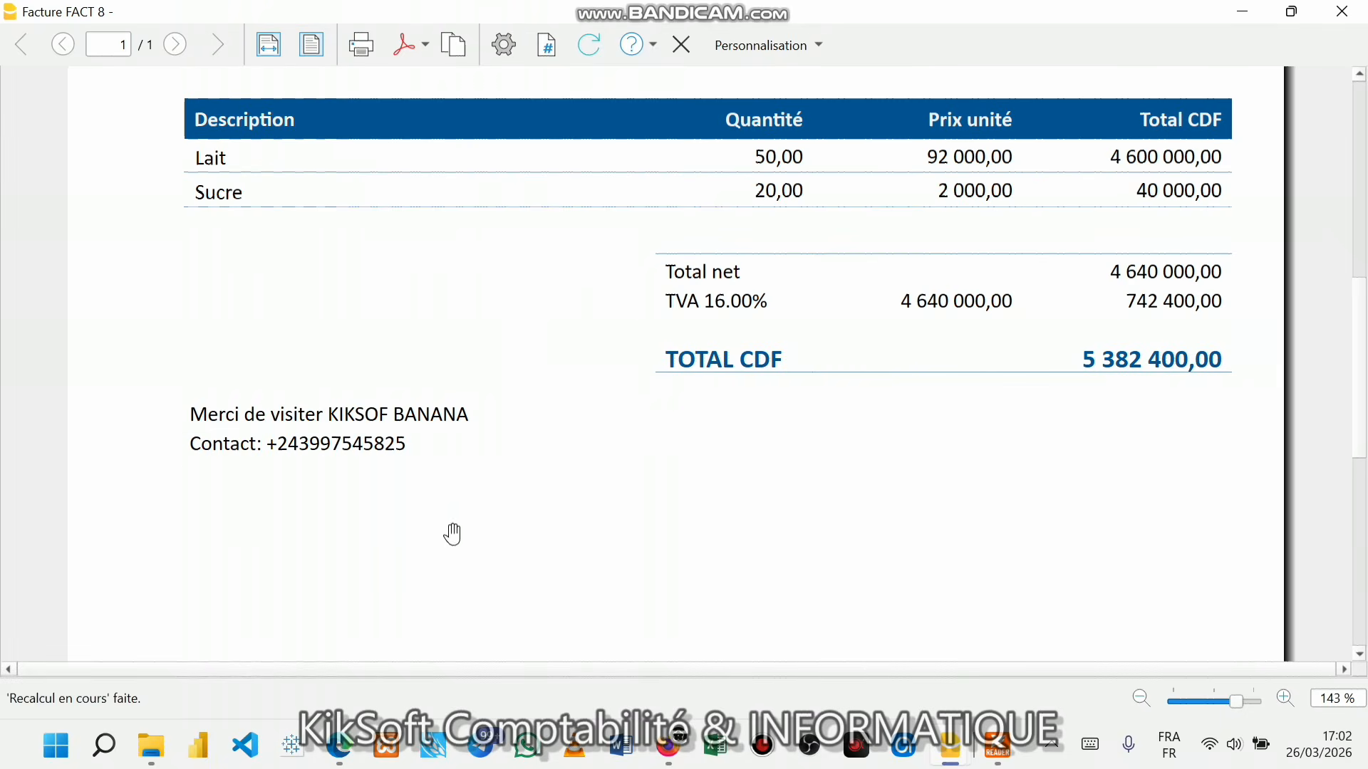
- Change 'KIKSOF' to 'KIKSOFT' in the footer so it reads 'Merci de visiter KIKSOFT BANANA'
click(505, 47)
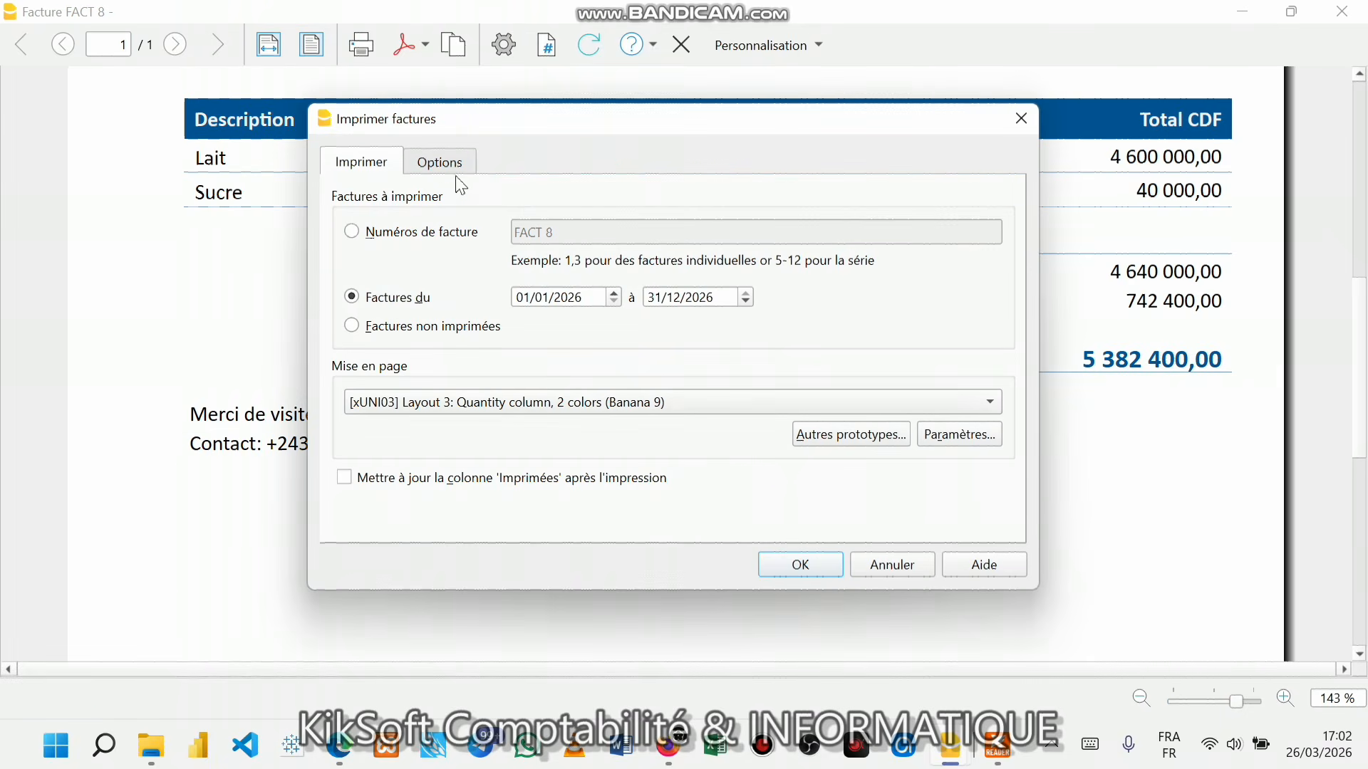
click(456, 168)
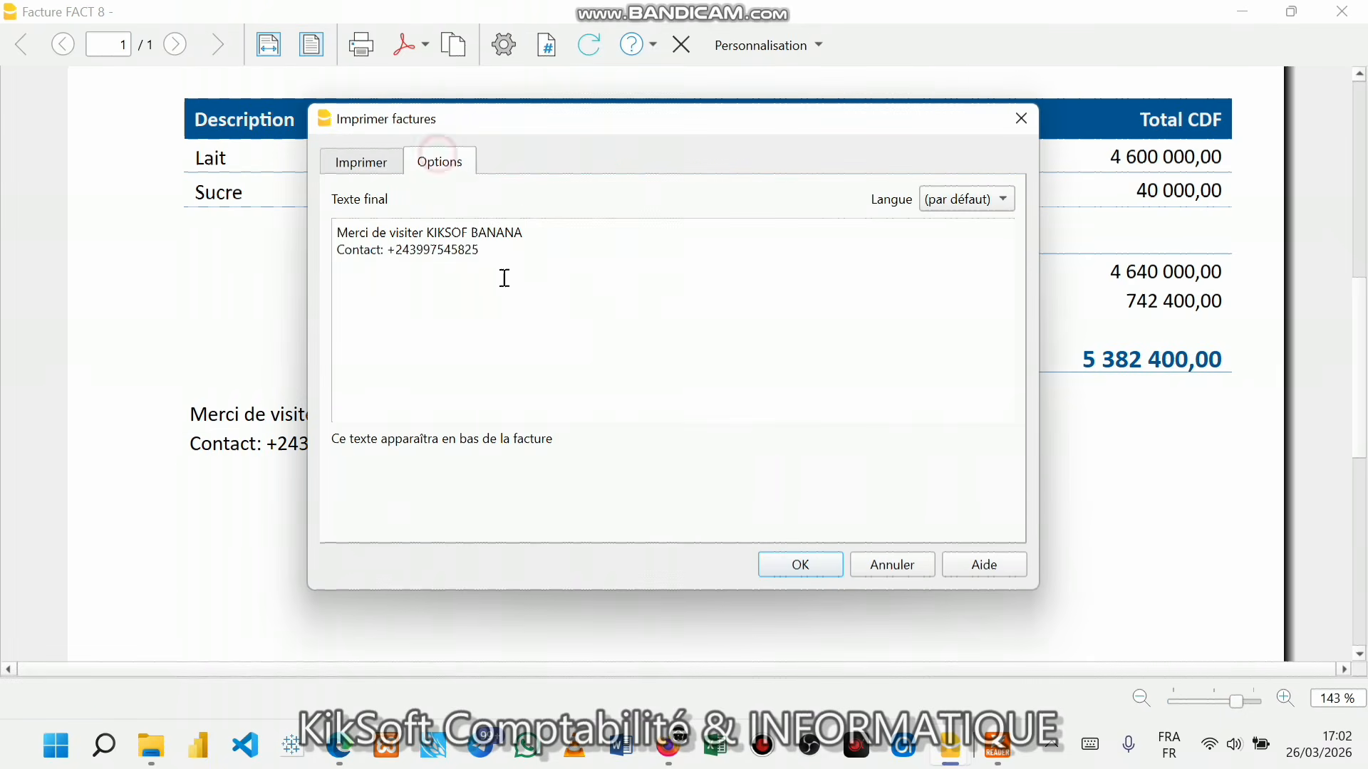
click(468, 232)
text(T)
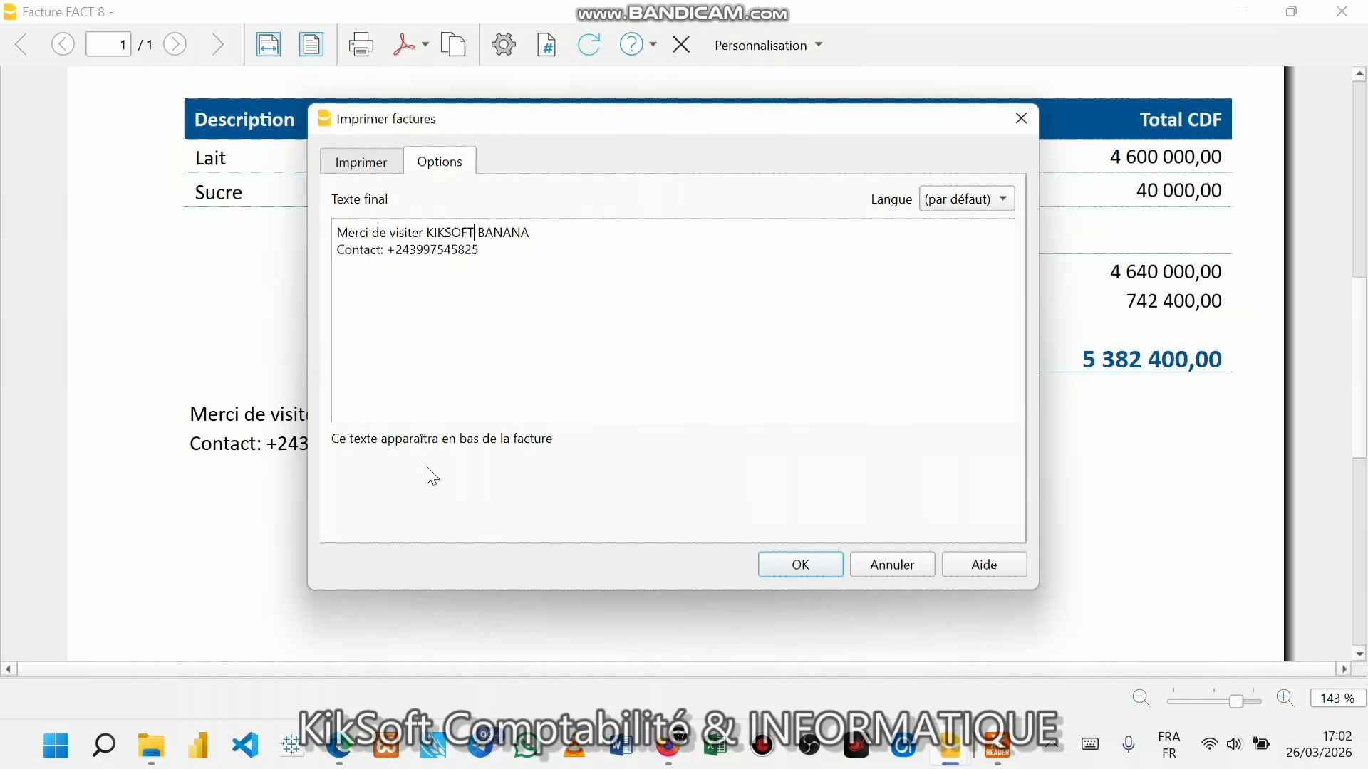
click(360, 162)
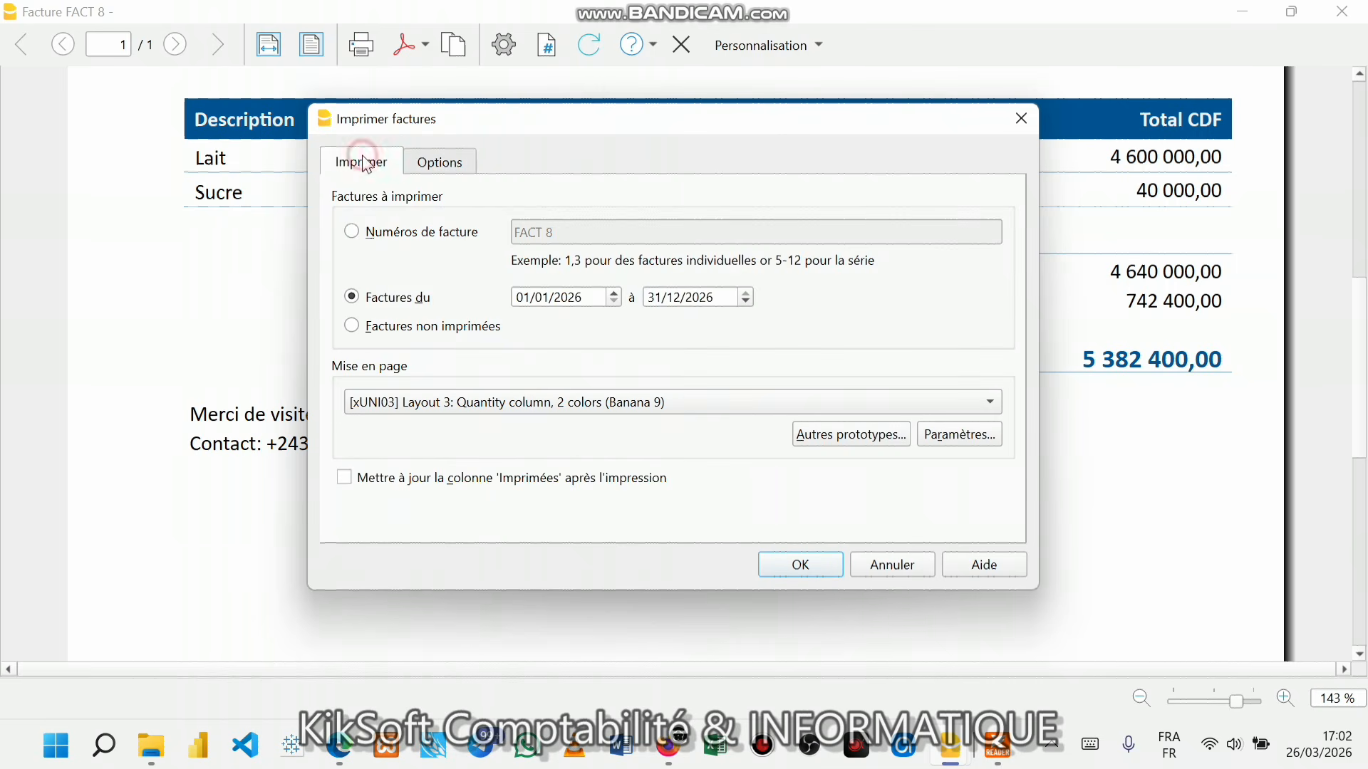
click(800, 565)
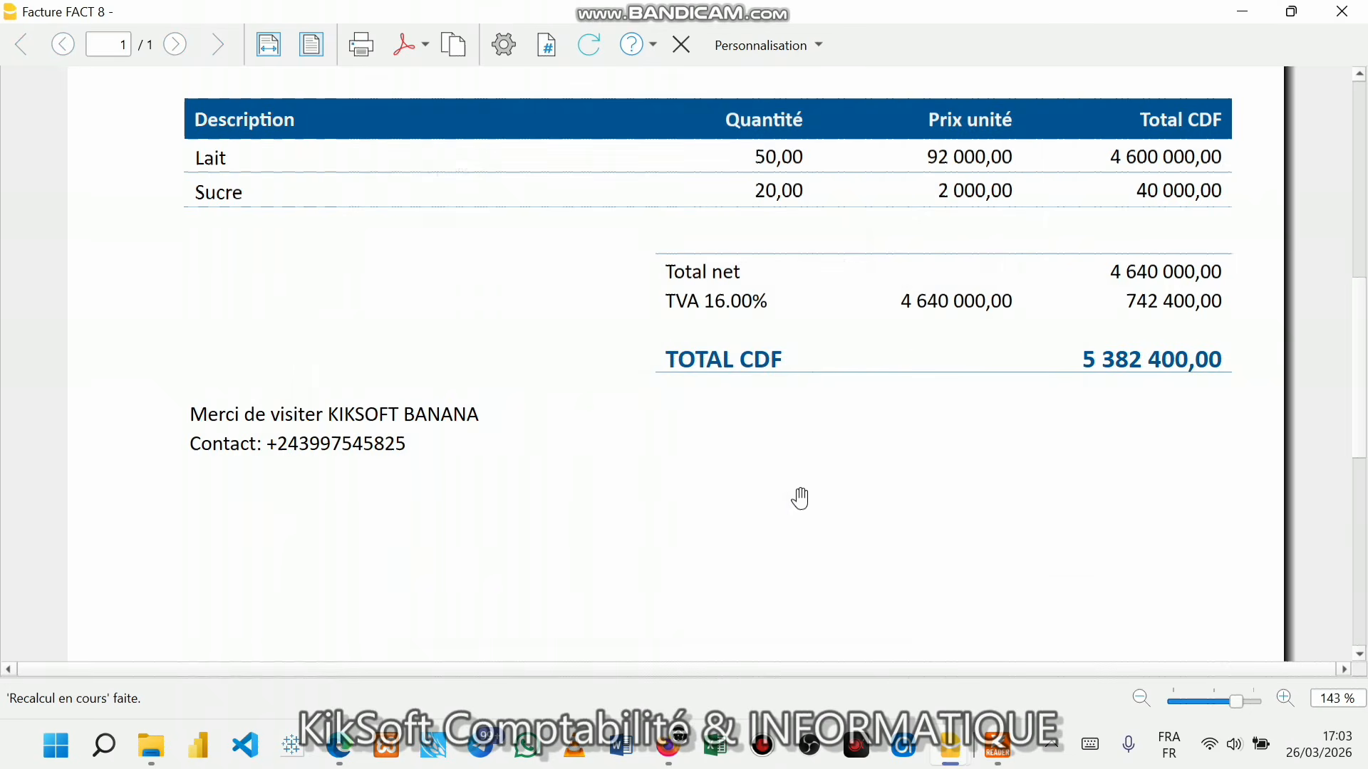
scroll(840, 389, up, 7)
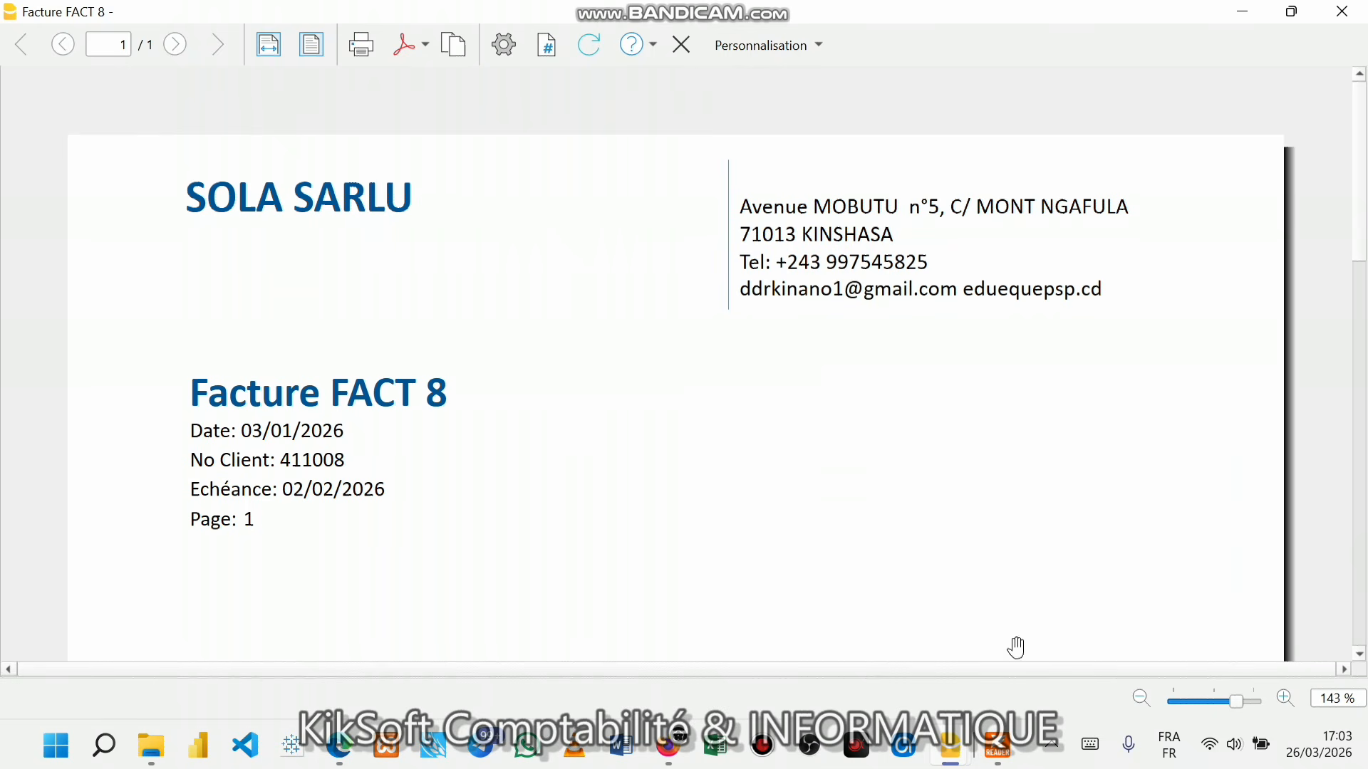
click(1047, 748)
click(1030, 685)
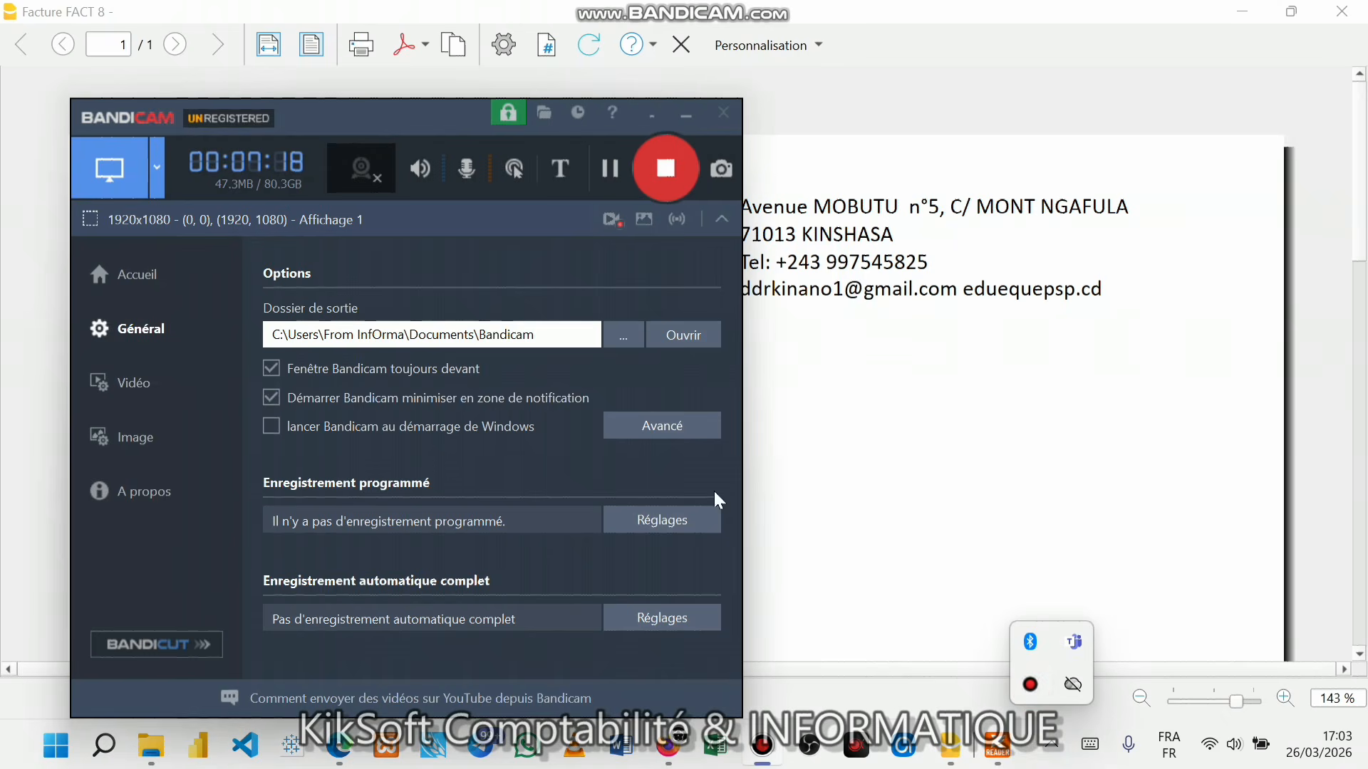